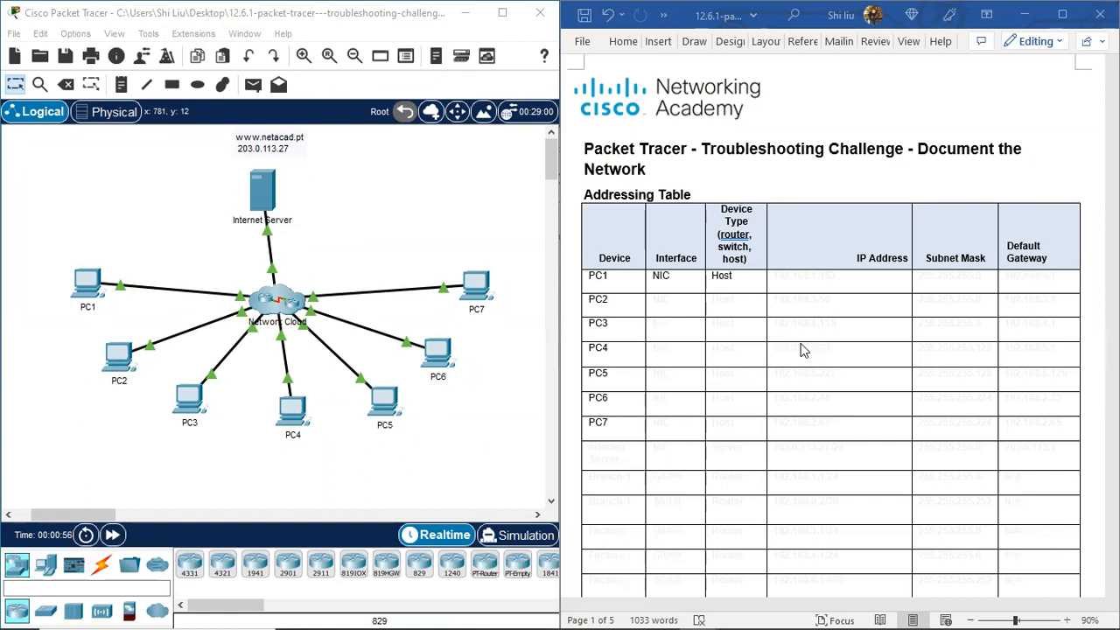
Step: Scroll the lab document past the addressing table to page 3's Objectives and Background / Scenario
scroll(884, 334, down, 4)
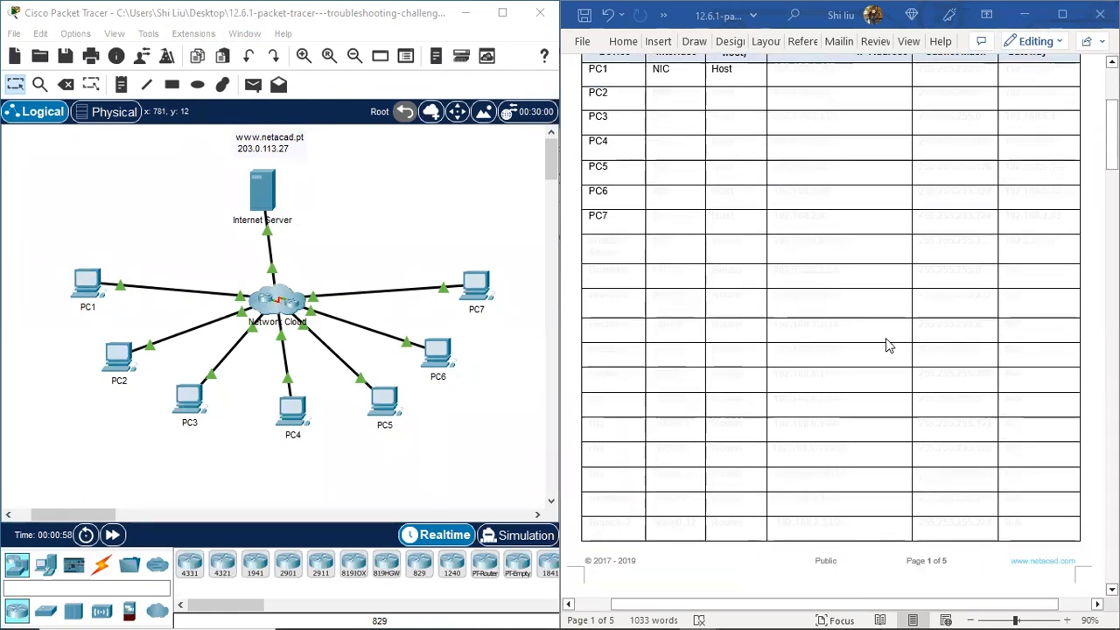
scroll(886, 342, up, 2)
scroll(901, 374, down, 3)
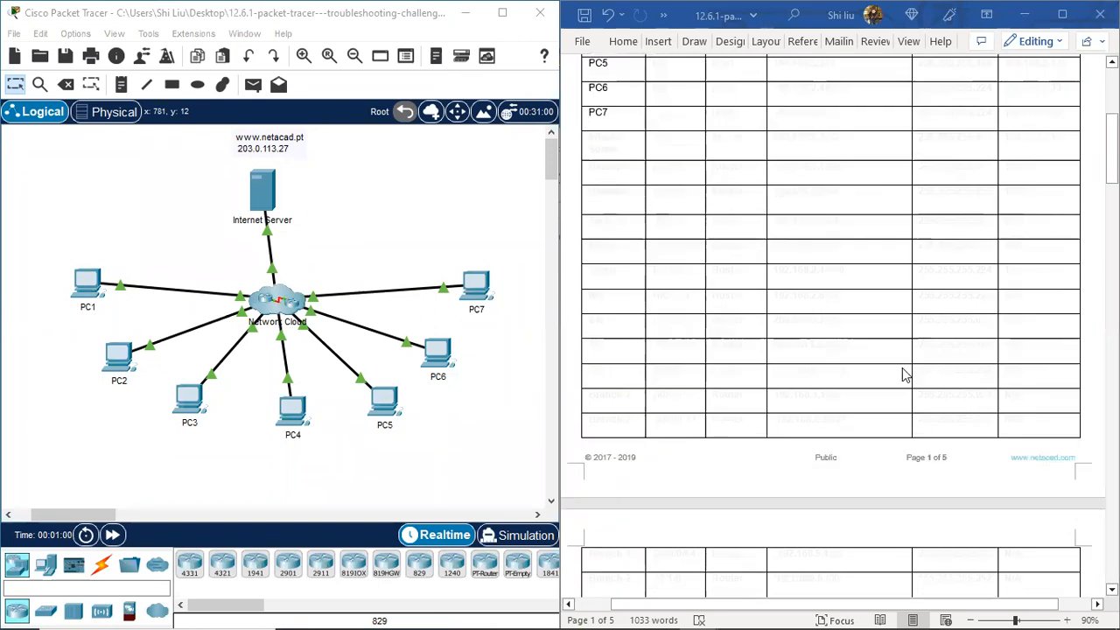
scroll(884, 373, down, 12)
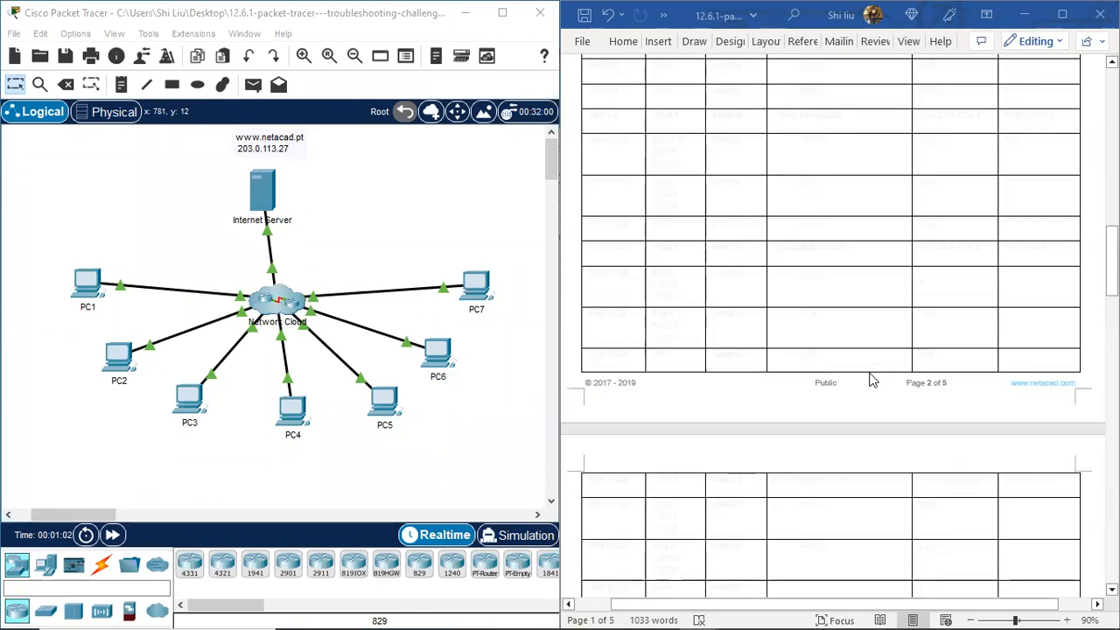
scroll(868, 377, down, 5)
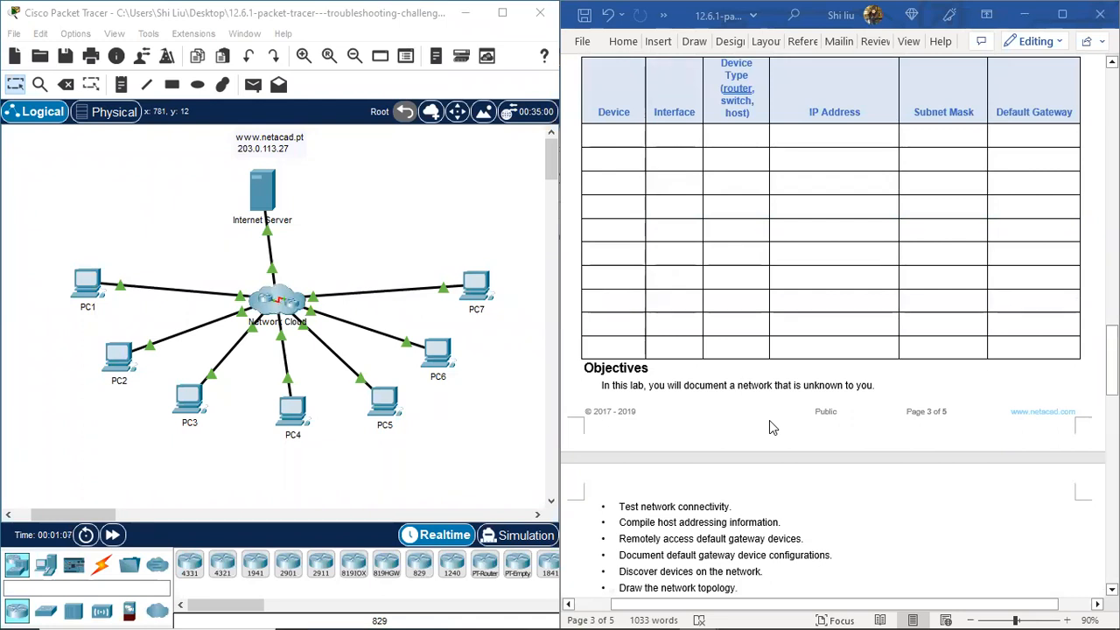
scroll(771, 421, down, 3)
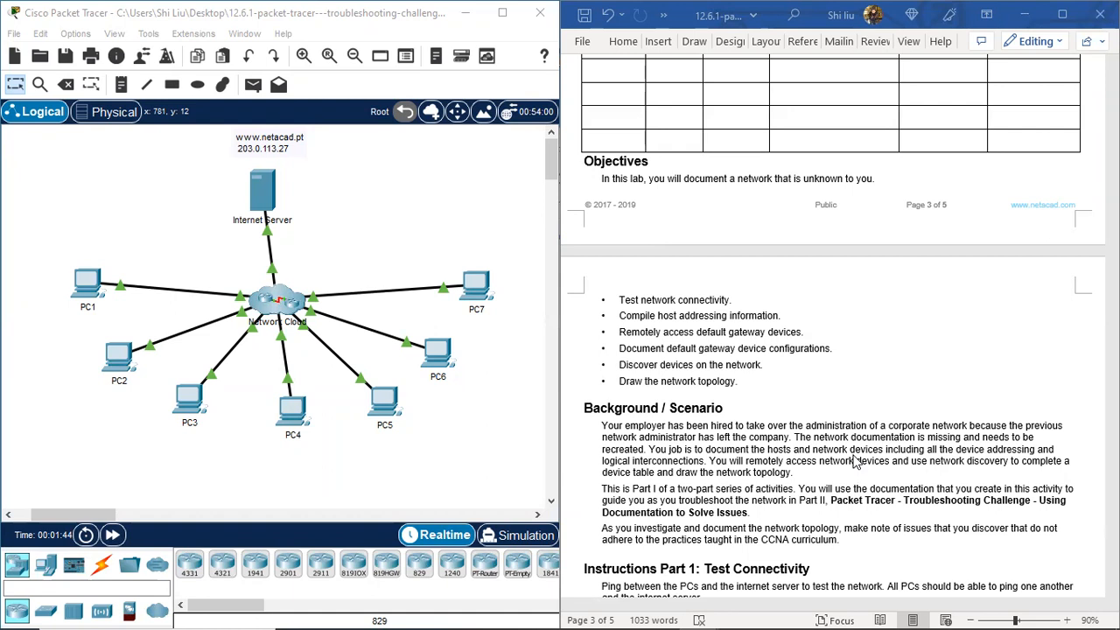
Step: Scroll to page 4 to show the Part 1 through Part 4 instruction headings
scroll(855, 462, down, 2)
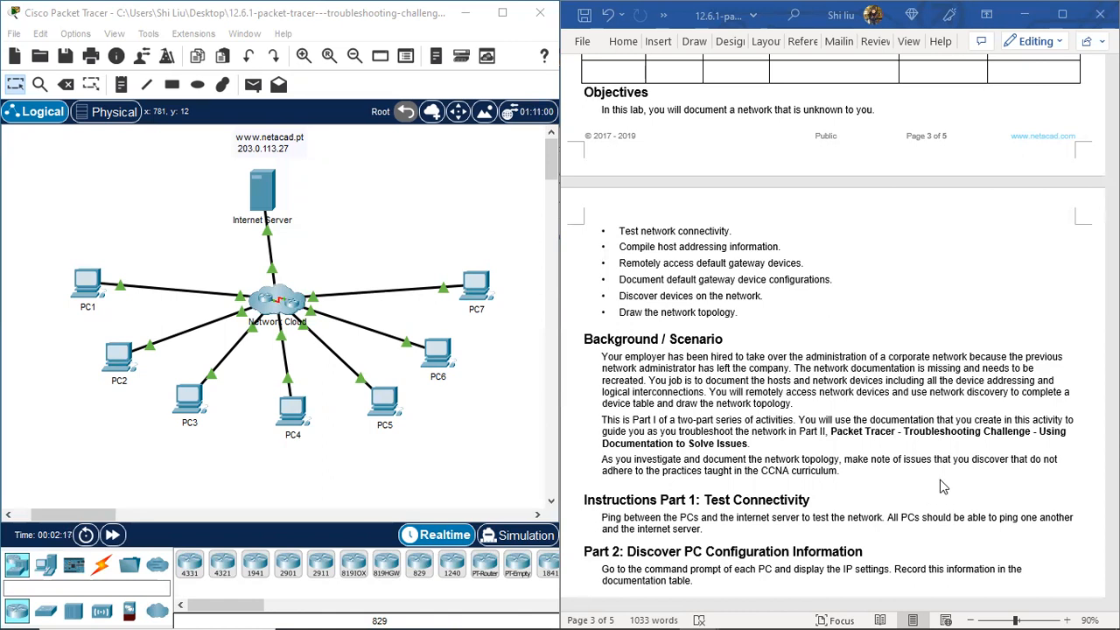
scroll(941, 488, down, 3)
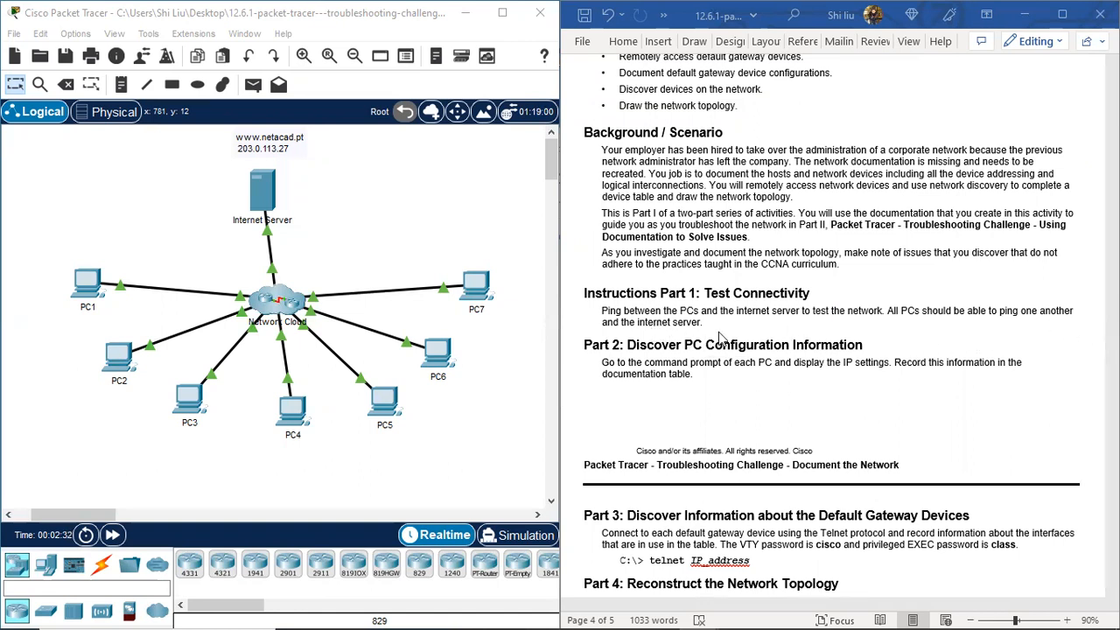
drag(51, 245, 513, 473)
drag(208, 157, 339, 267)
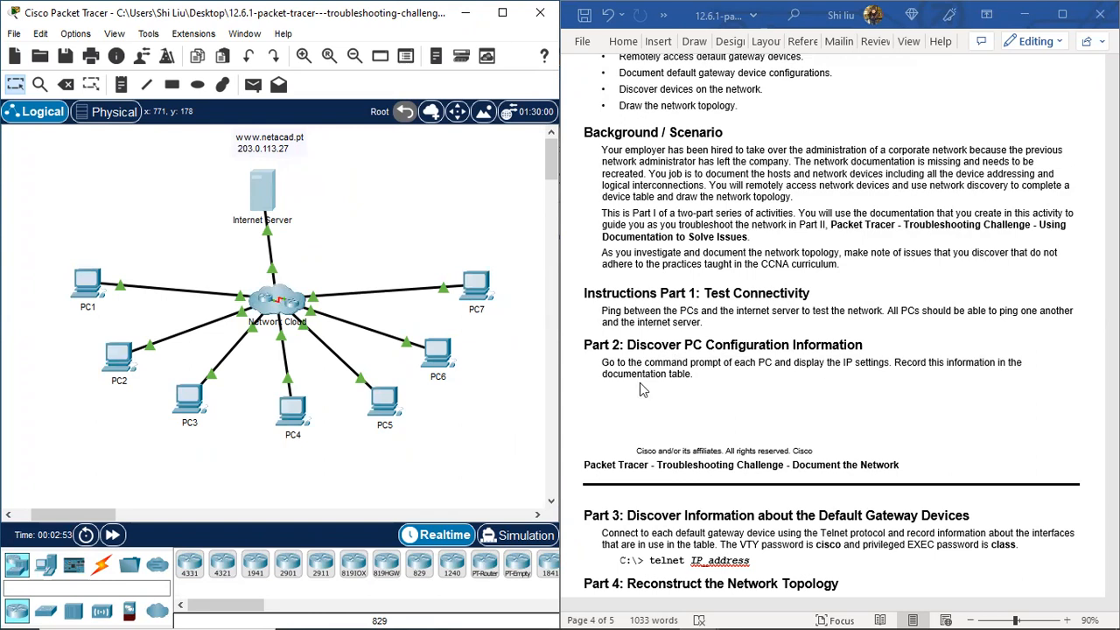
Step: Open PC1's Command Prompt in a window on the right half of the screen
click(85, 282)
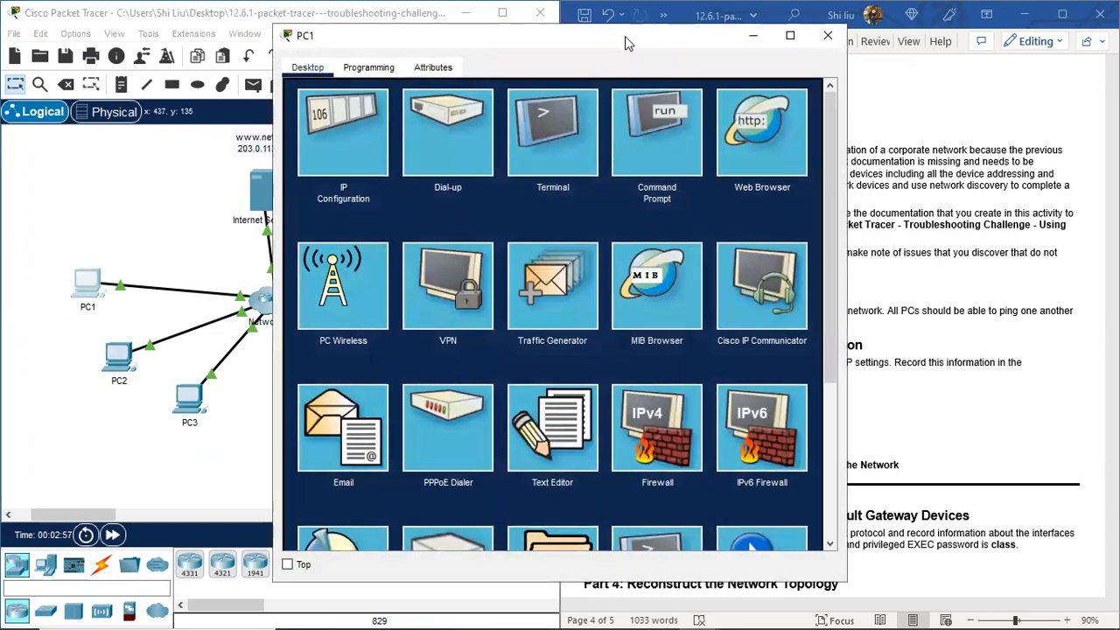
drag(625, 36, 1118, 36)
click(924, 127)
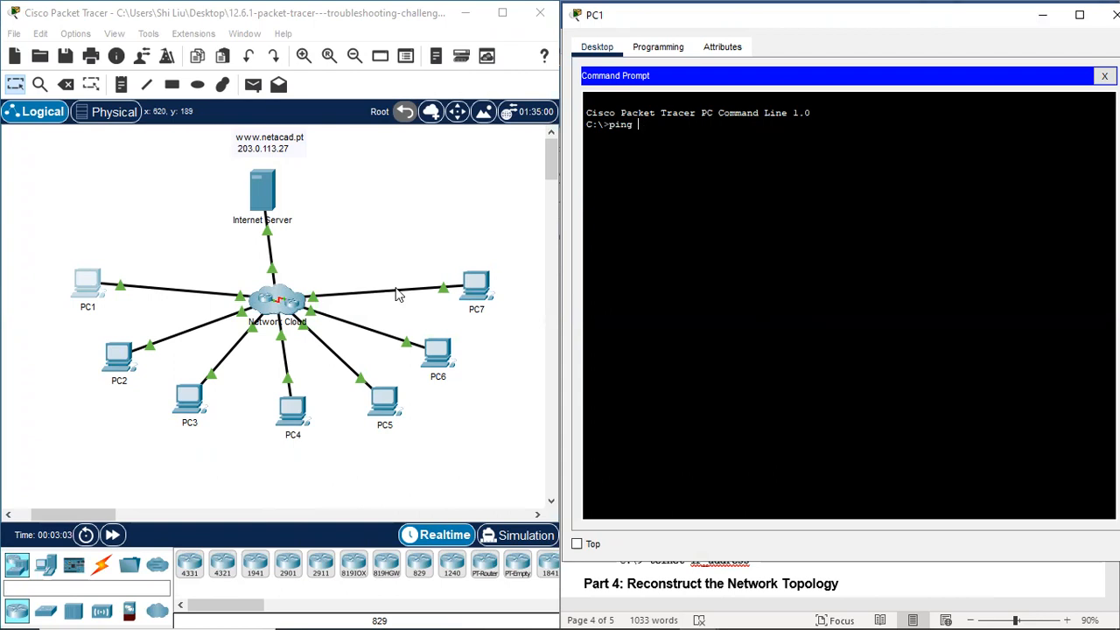
Step: Open PC2's IP Configuration and copy its IPv4 address 192.168.3.50
click(79, 391)
click(124, 356)
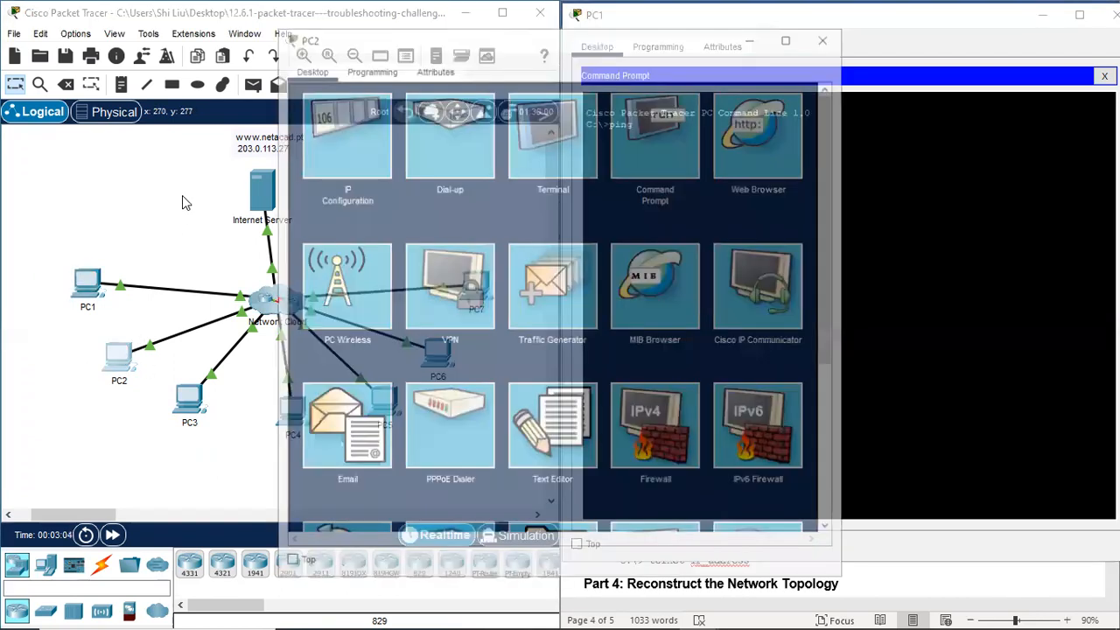
click(347, 146)
drag(525, 52, 256, 37)
click(260, 166)
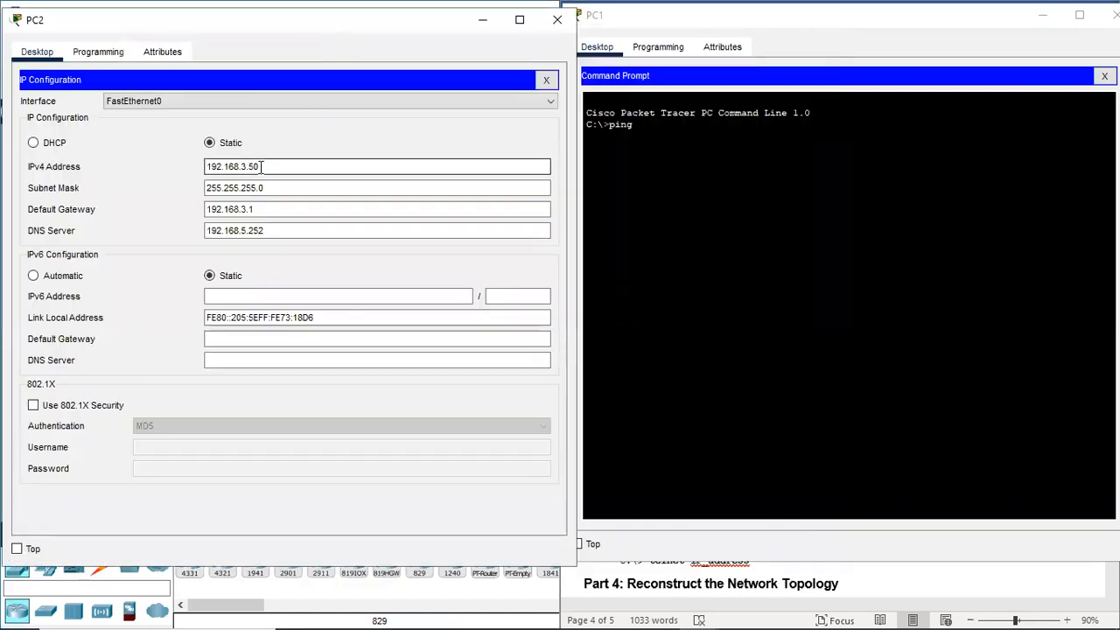
drag(261, 166, 205, 166)
right_click(224, 161)
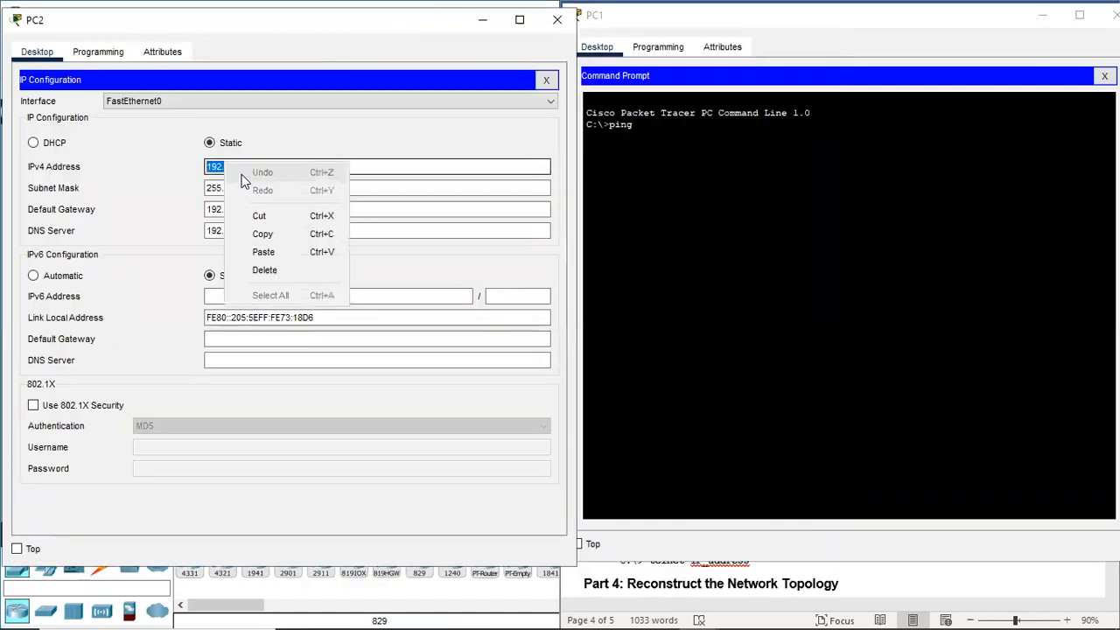
click(275, 231)
Step: Paste the address after ping in PC1's prompt, ping 192.168.3.50, then close PC2
click(649, 125)
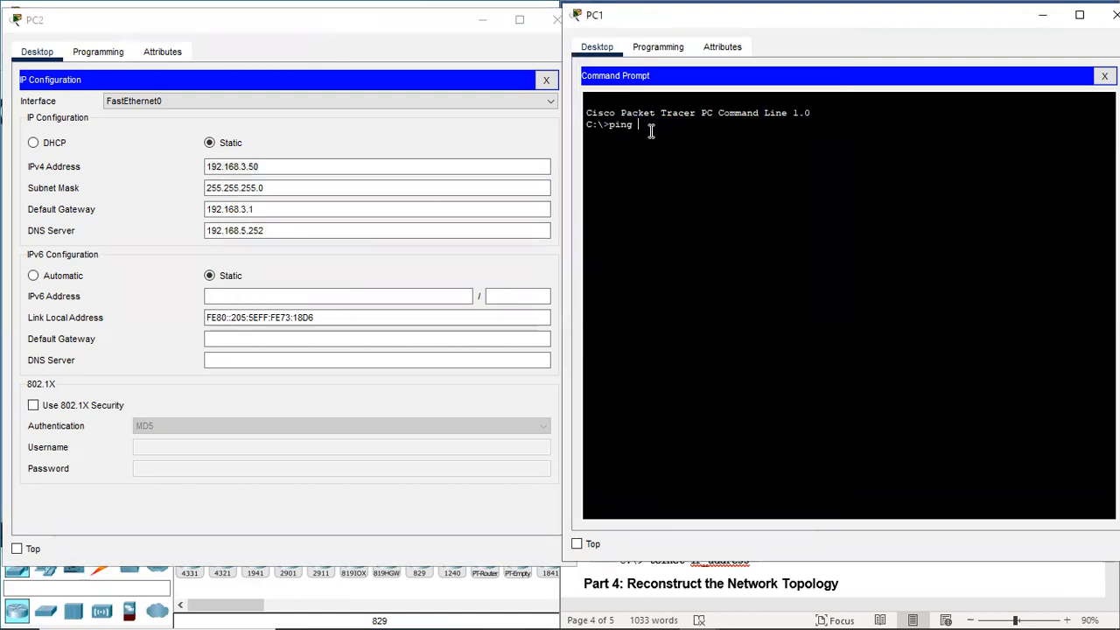
right_click(654, 127)
click(682, 148)
key(Return)
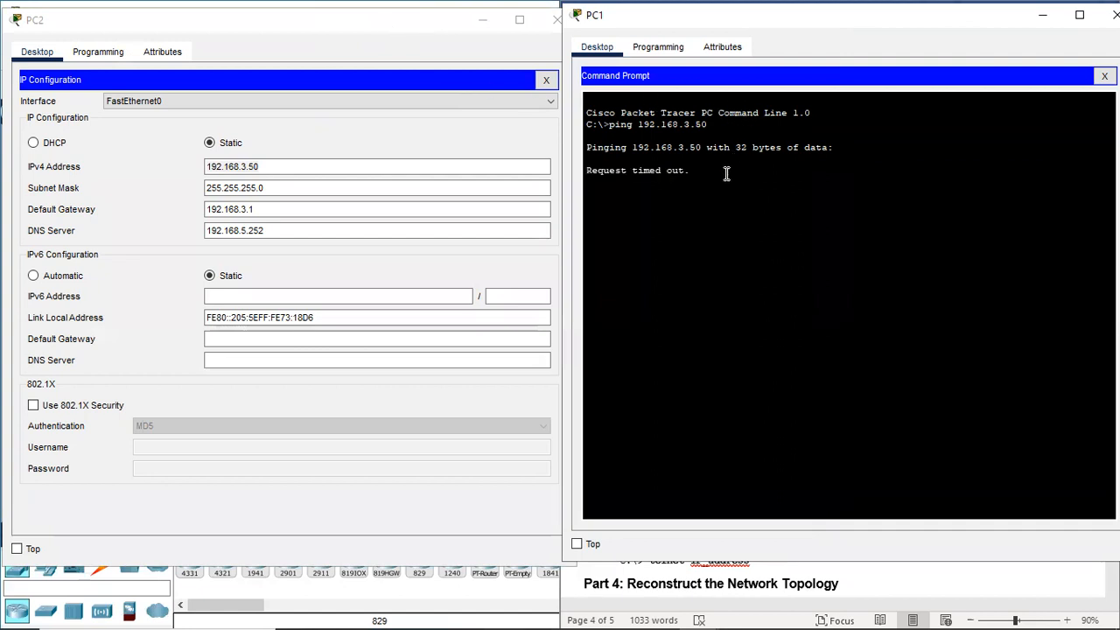
click(347, 32)
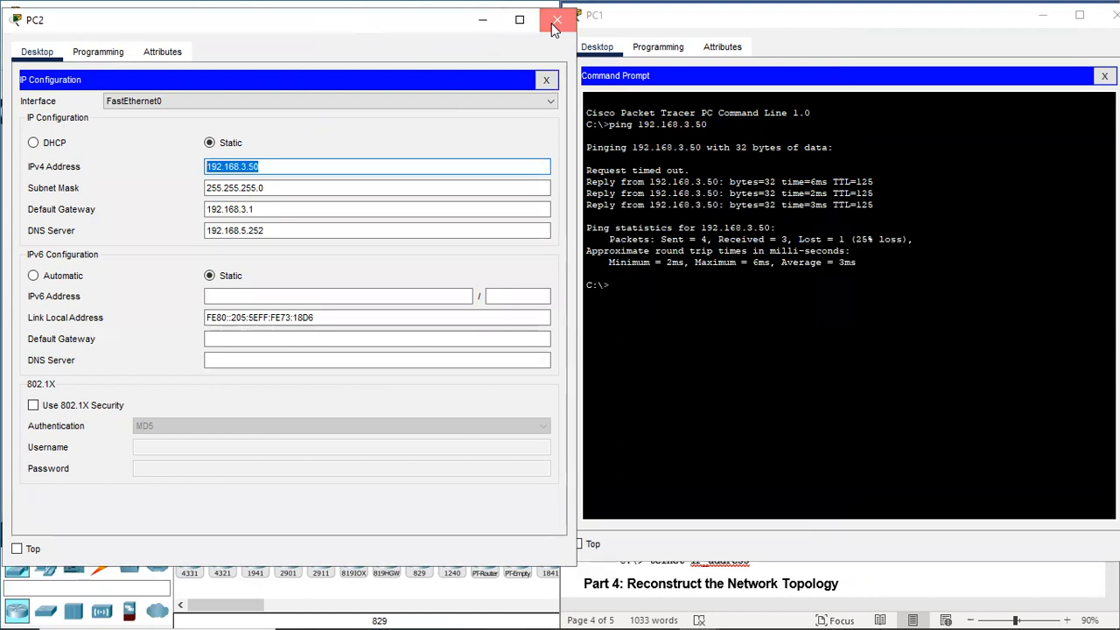
click(556, 20)
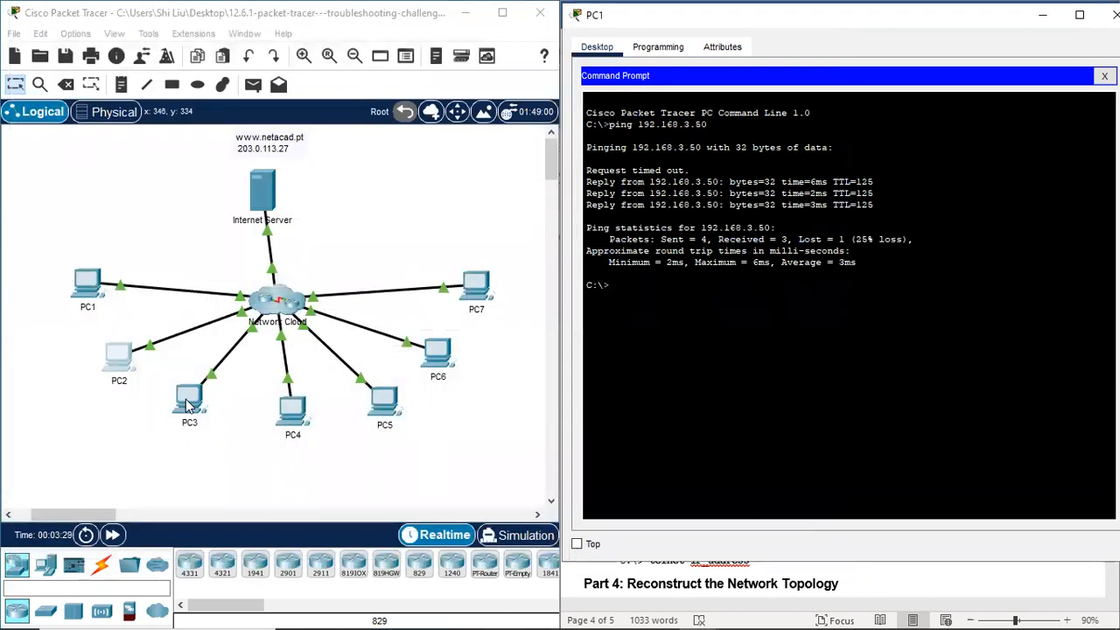
Step: Look up PC3's address and ping 192.168.4.115 from PC1 by editing the previous command
click(188, 403)
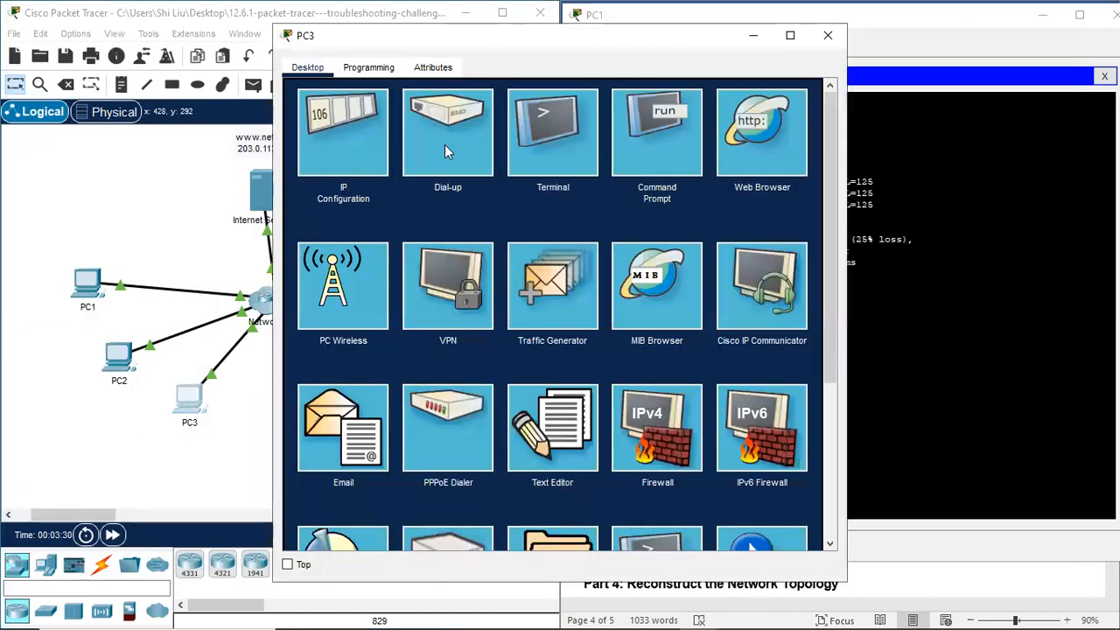
click(360, 146)
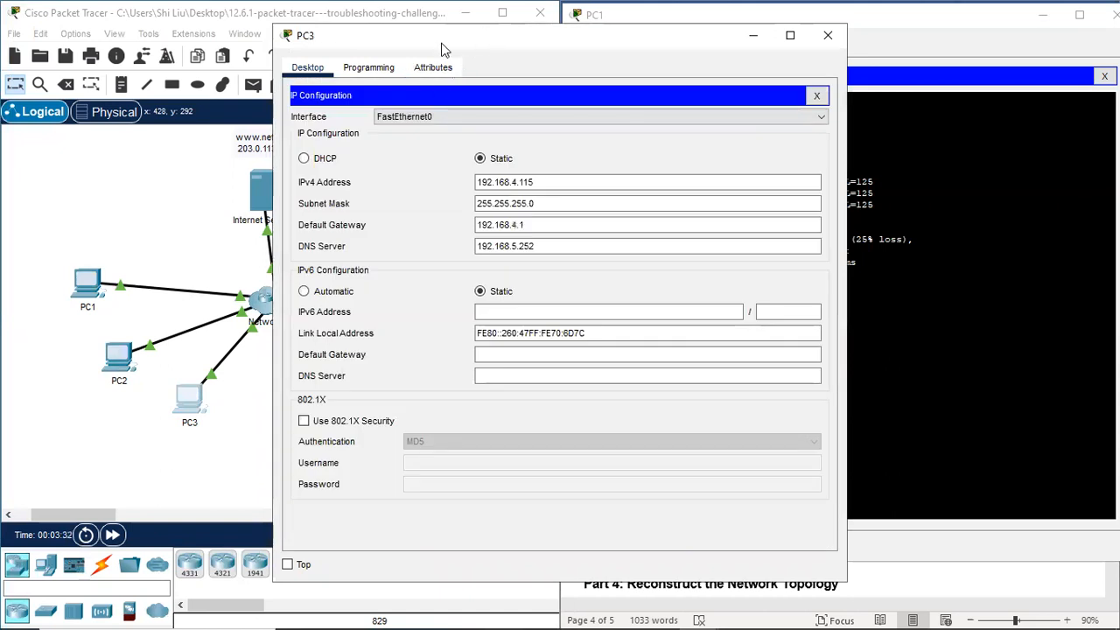
drag(442, 50, 168, 50)
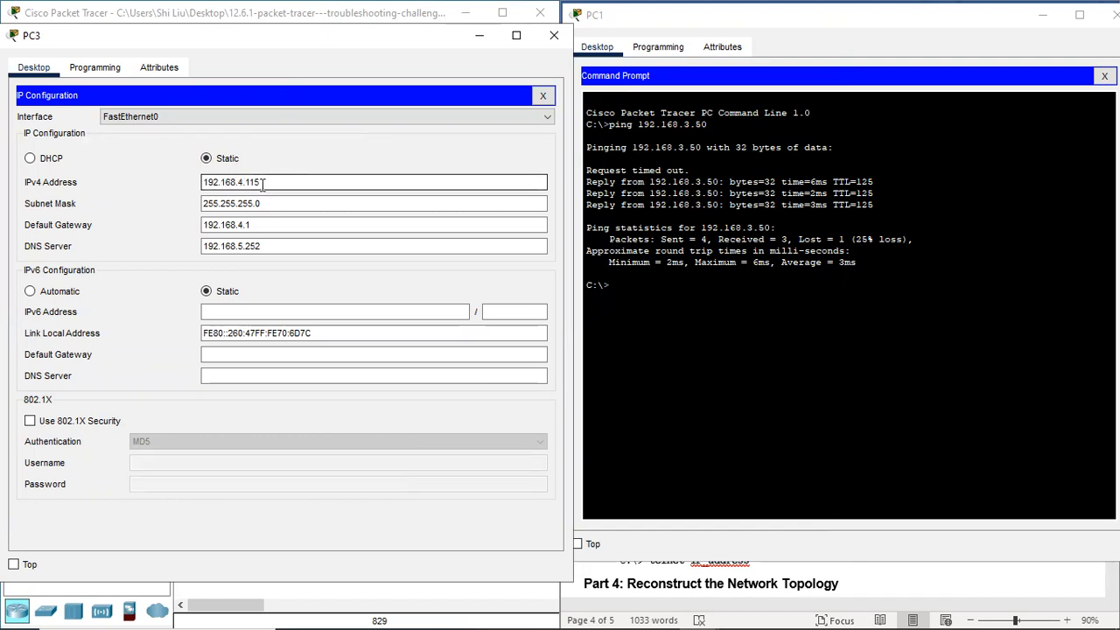
click(616, 289)
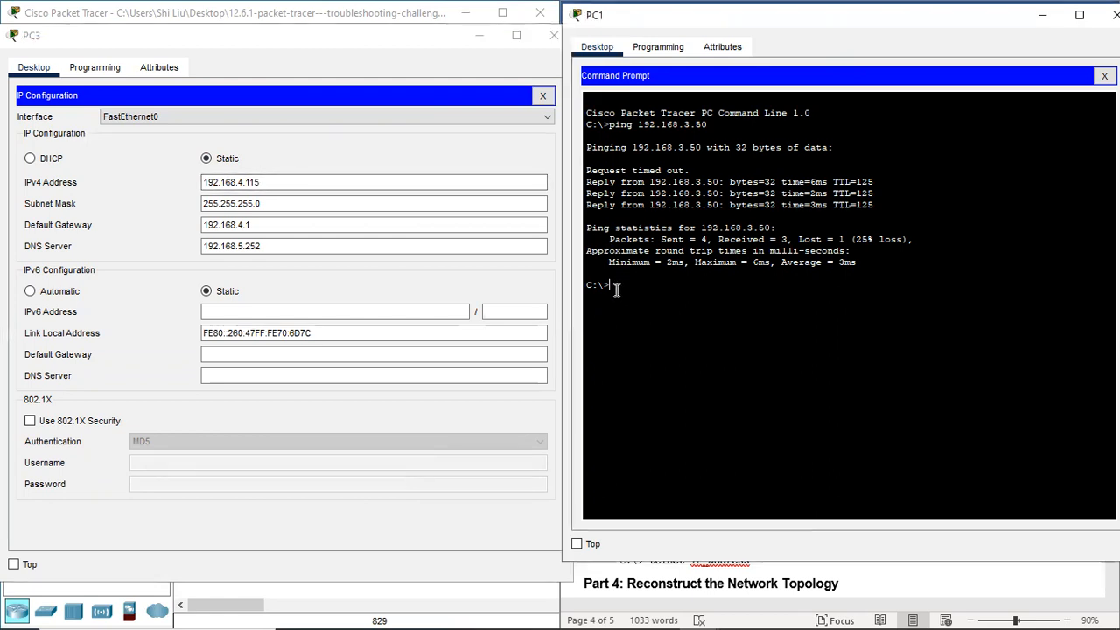
key(Up)
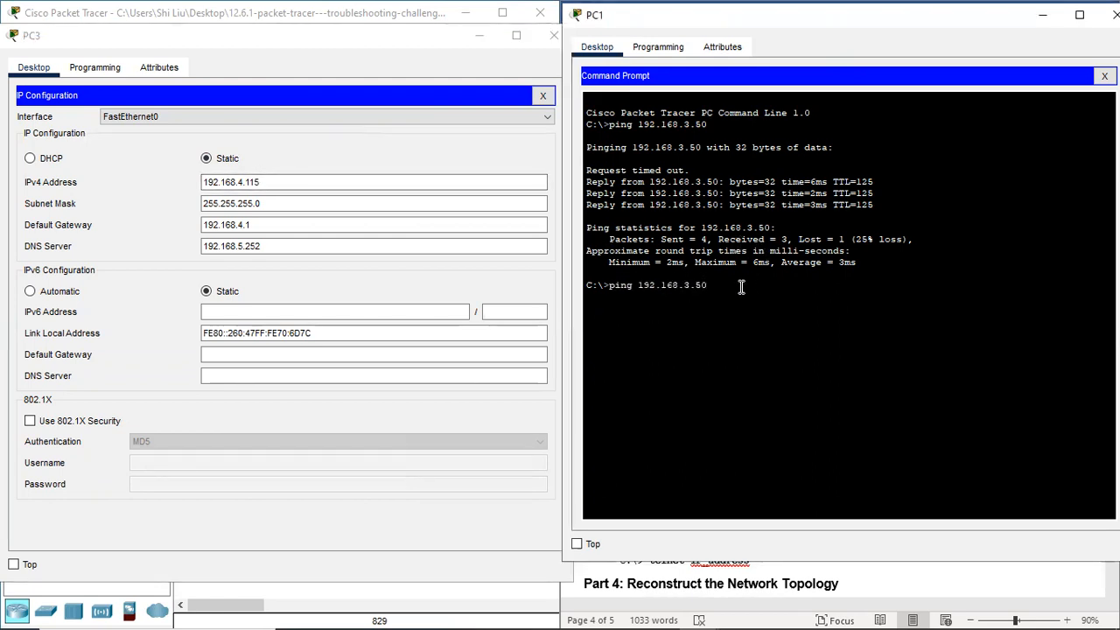
key(BackSpace)
key(BackSpace)
key(BackSpace)
text(4)
key(Return)
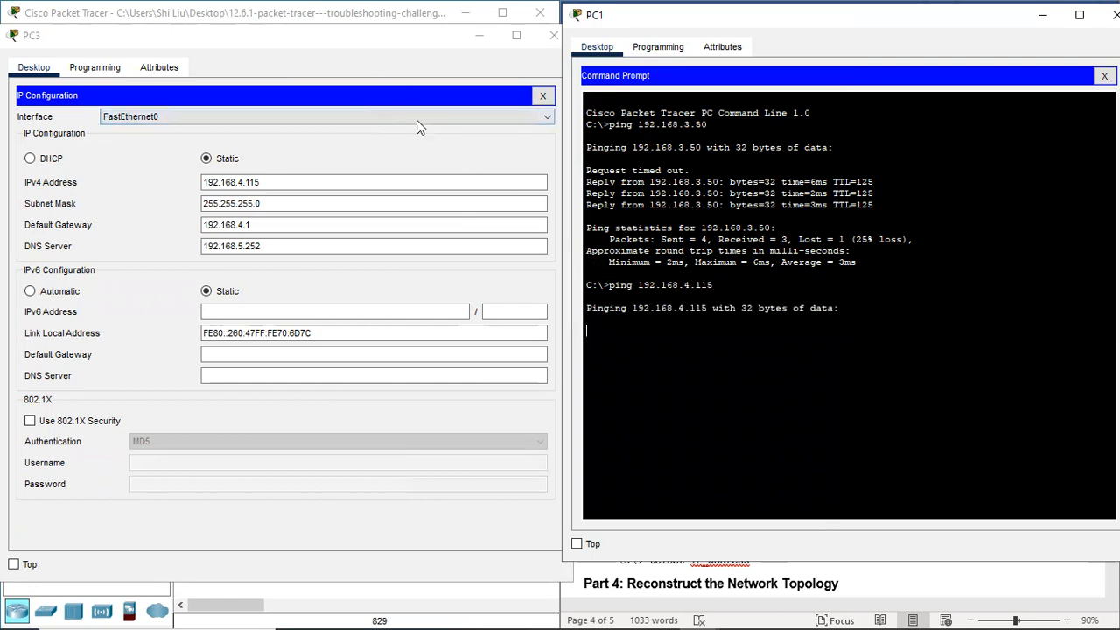
click(392, 42)
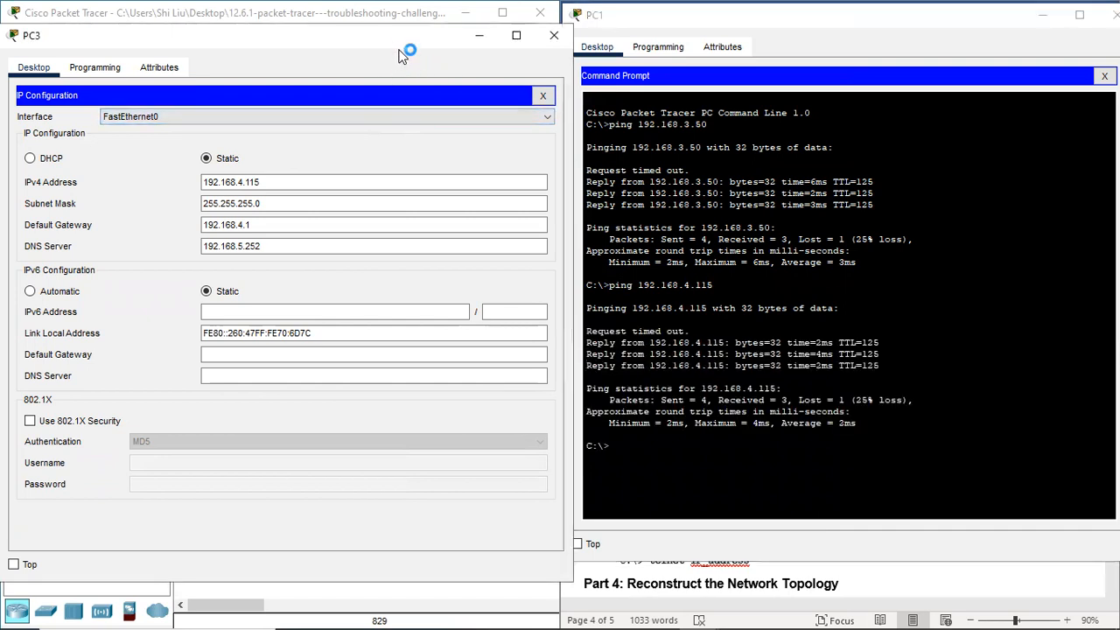
Step: Close PC3, look up PC4's address, and ping 192.168.5.83 from PC1
click(559, 34)
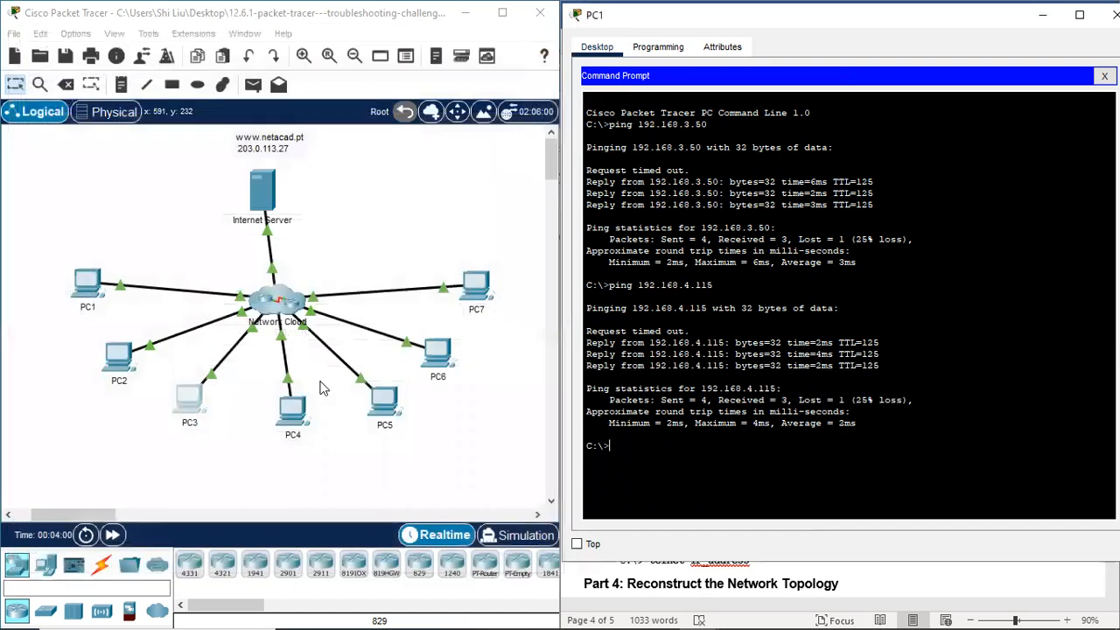
click(302, 409)
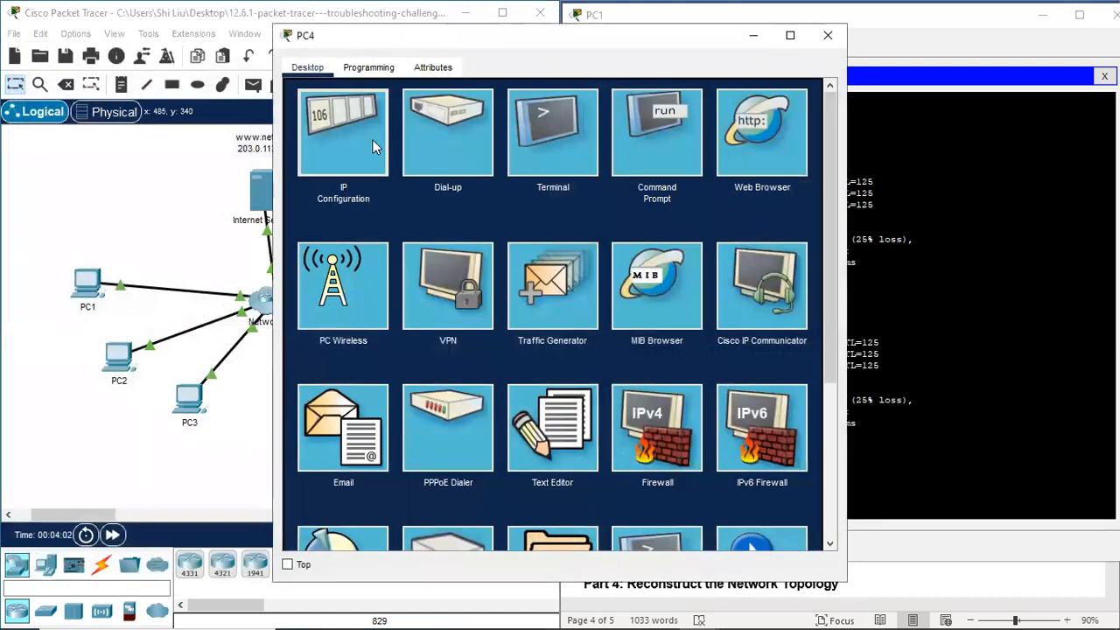
click(374, 141)
drag(498, 39, 227, 36)
click(634, 447)
key(Up)
key(BackSpace)
key(BackSpace)
key(BackSpace)
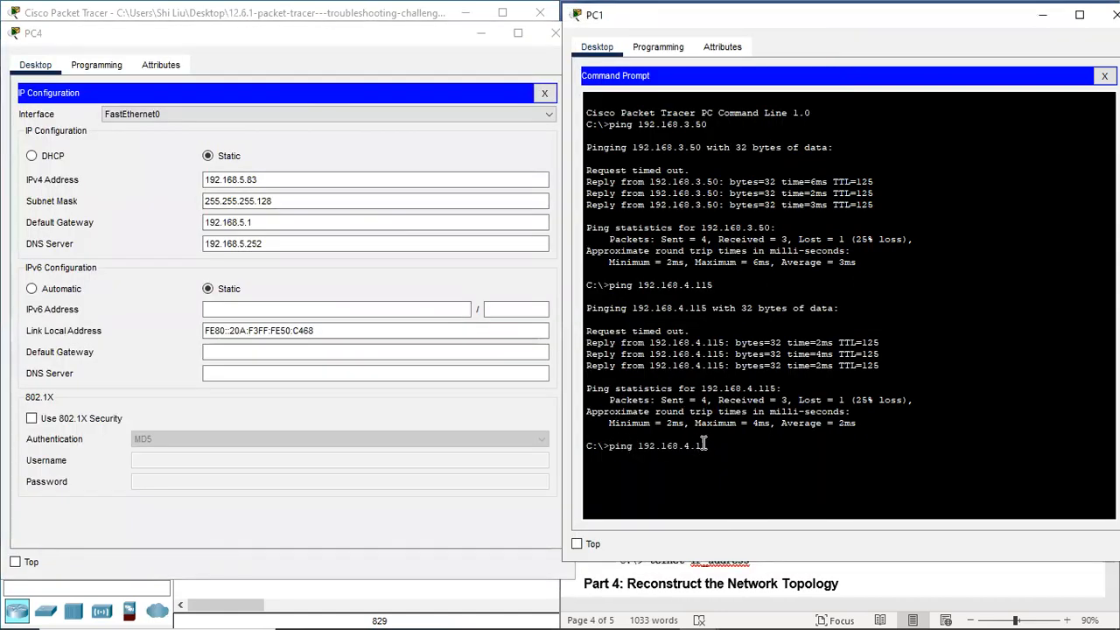
text(5.83)
key(Return)
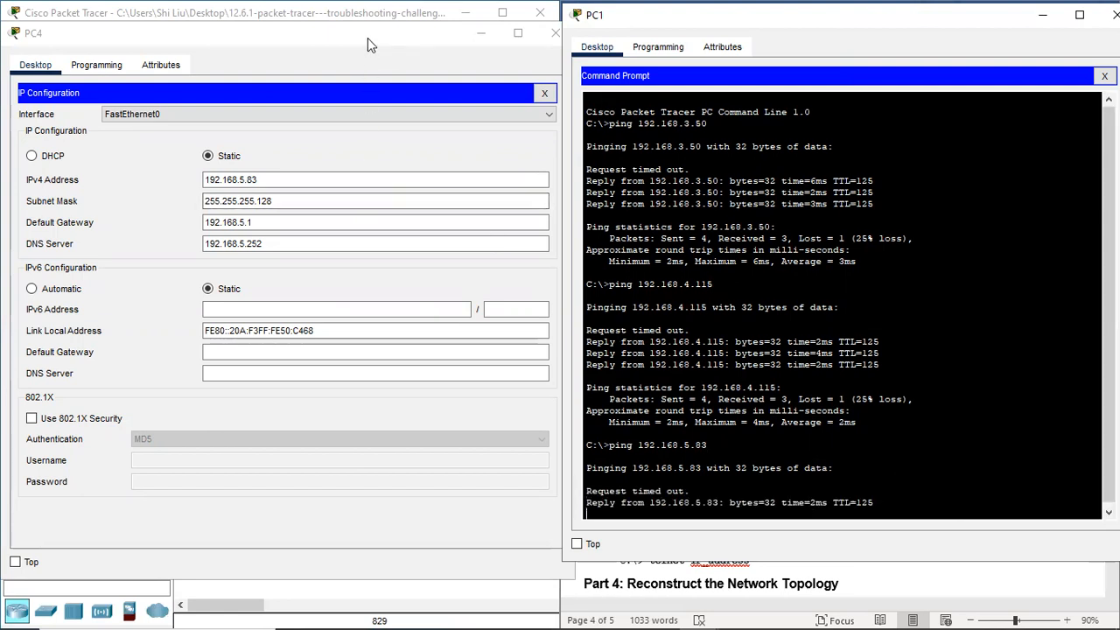
click(552, 39)
Step: Look up PC5's address and run ping 192.168.5.227 in PC1's prompt
click(385, 402)
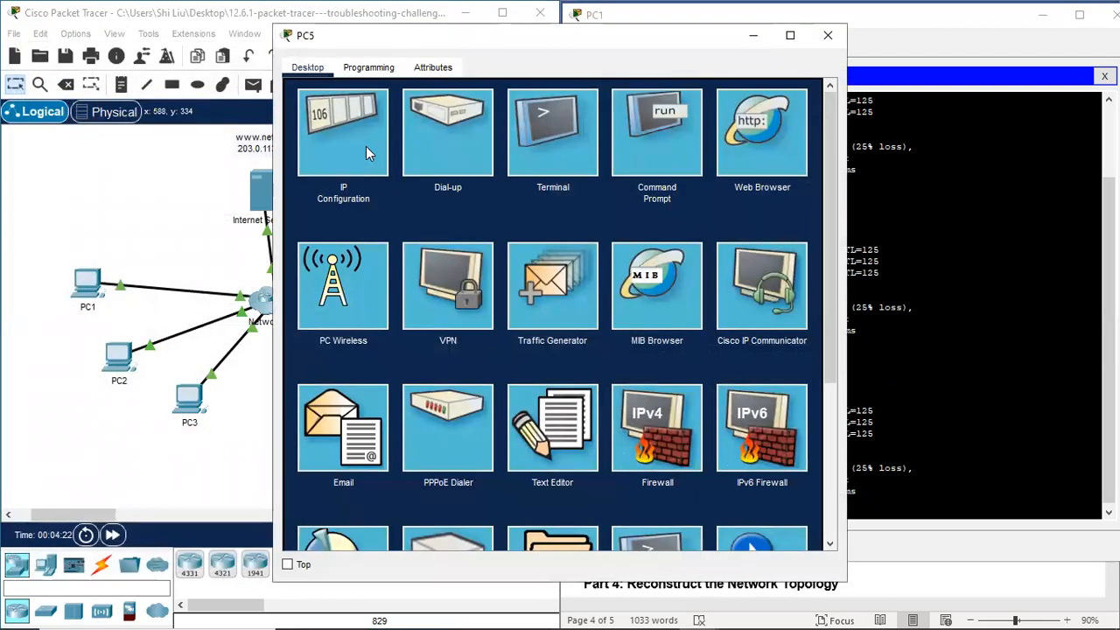
click(366, 146)
drag(422, 40, 141, 35)
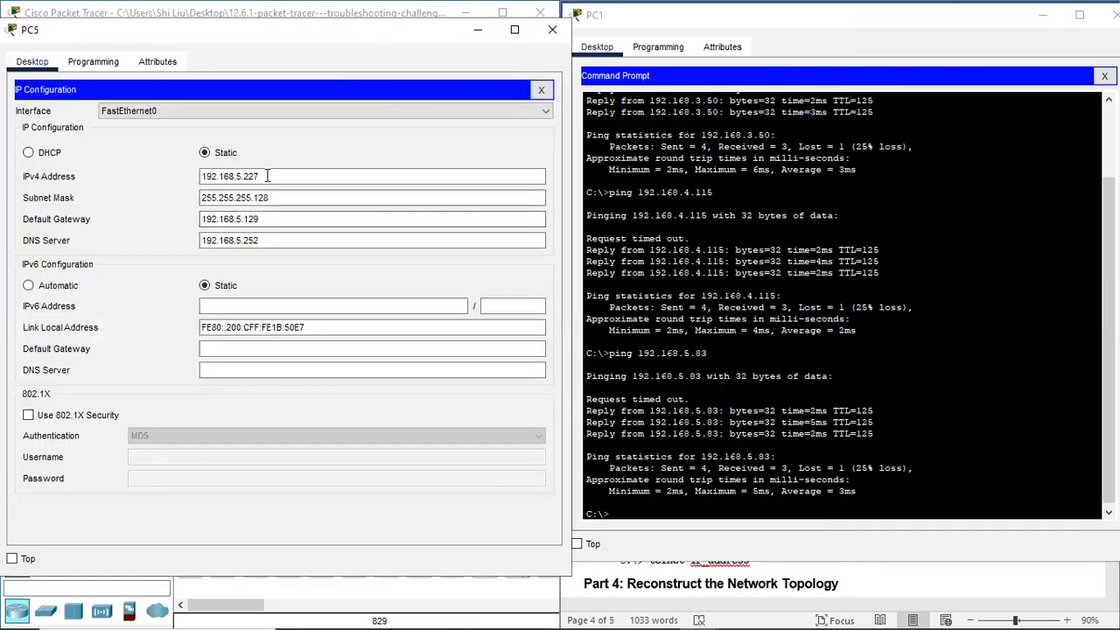
click(670, 514)
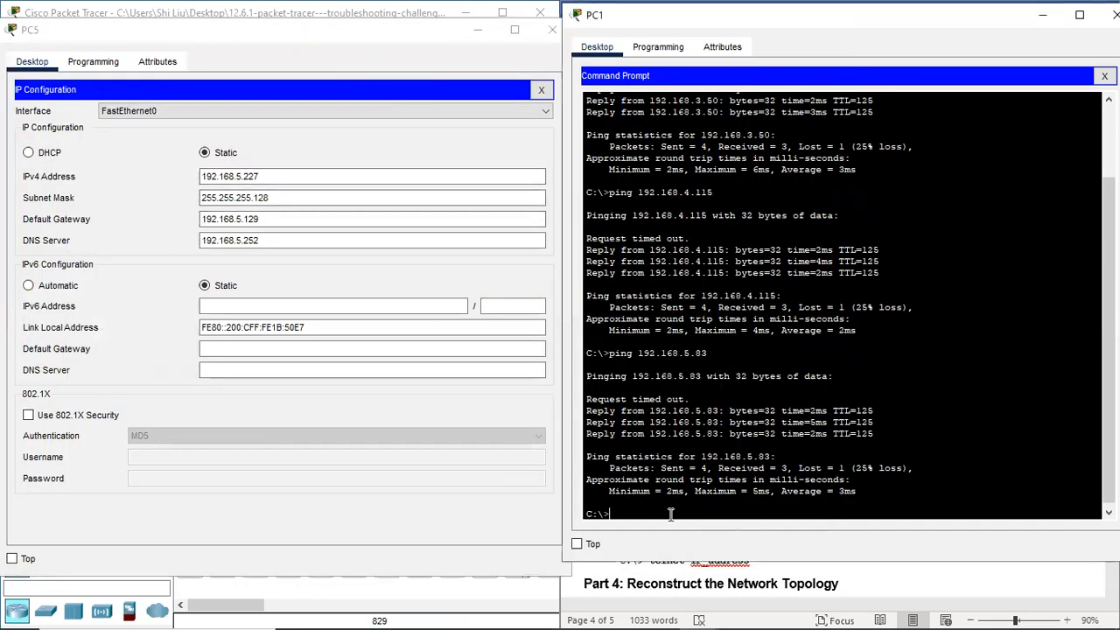
text(ping 192.168.5.22)
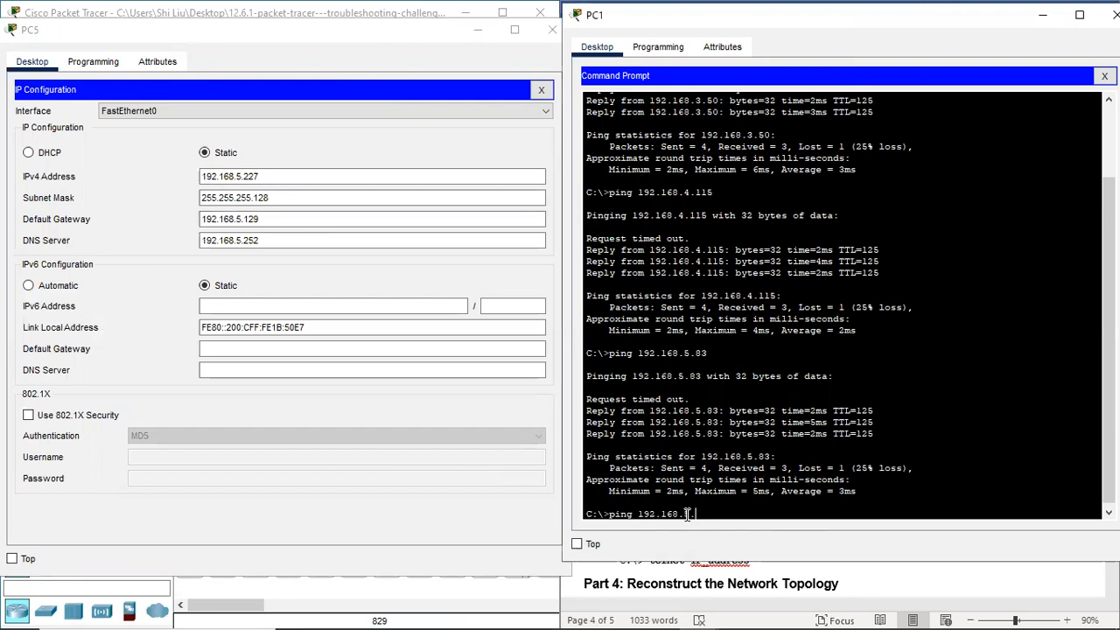
text(7)
key(Return)
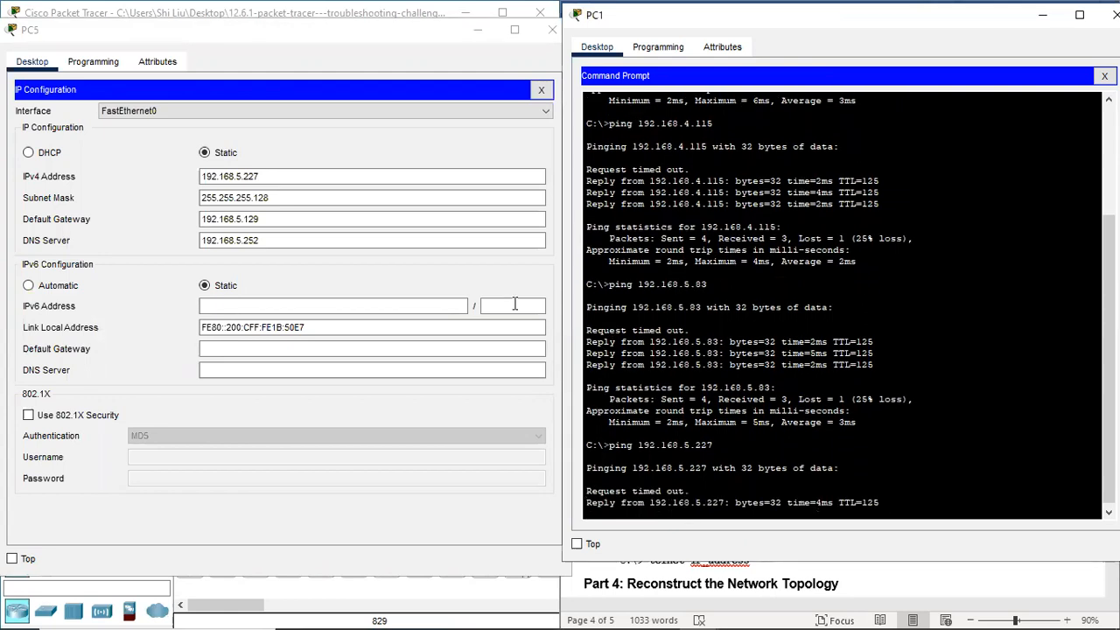
click(349, 42)
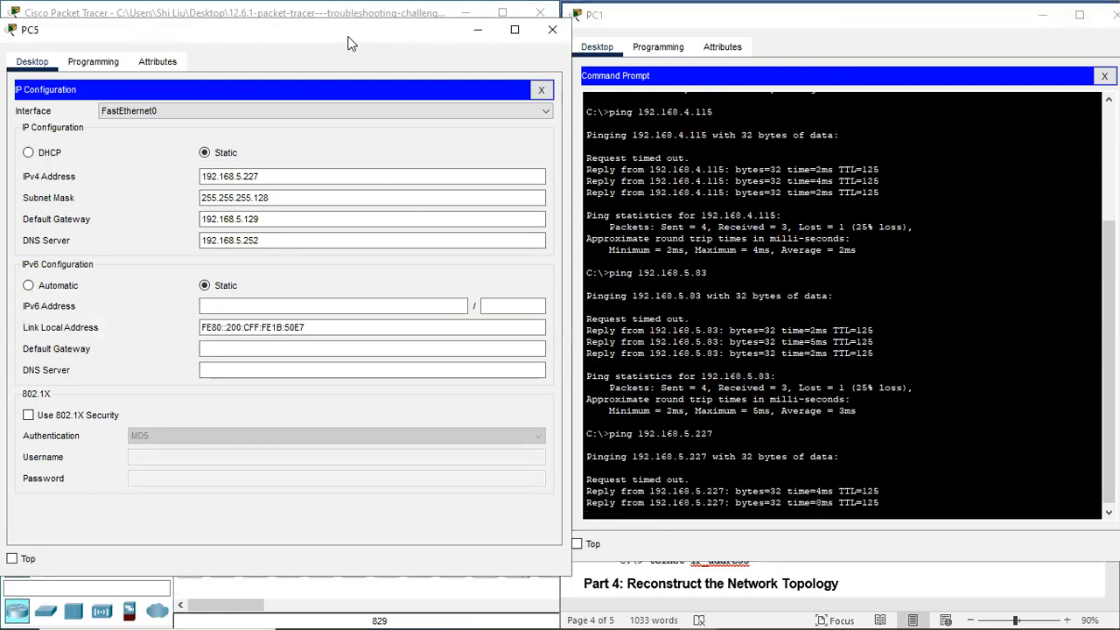
Step: Close PC5, look up PC6's address, and ping 192.168.2.48 from PC1
click(552, 29)
click(439, 355)
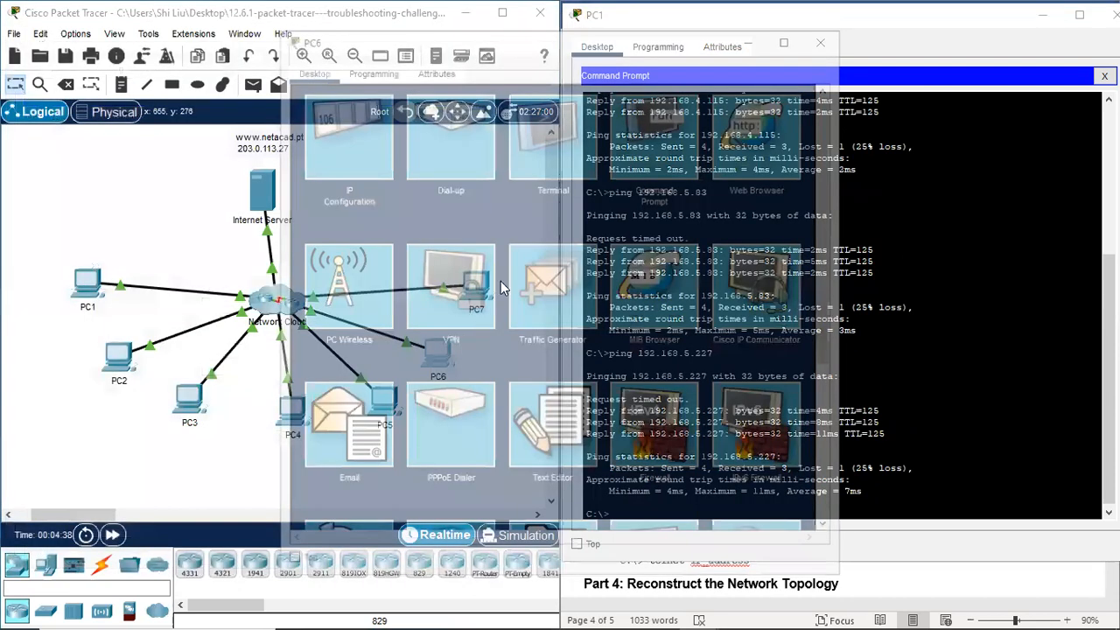
click(330, 150)
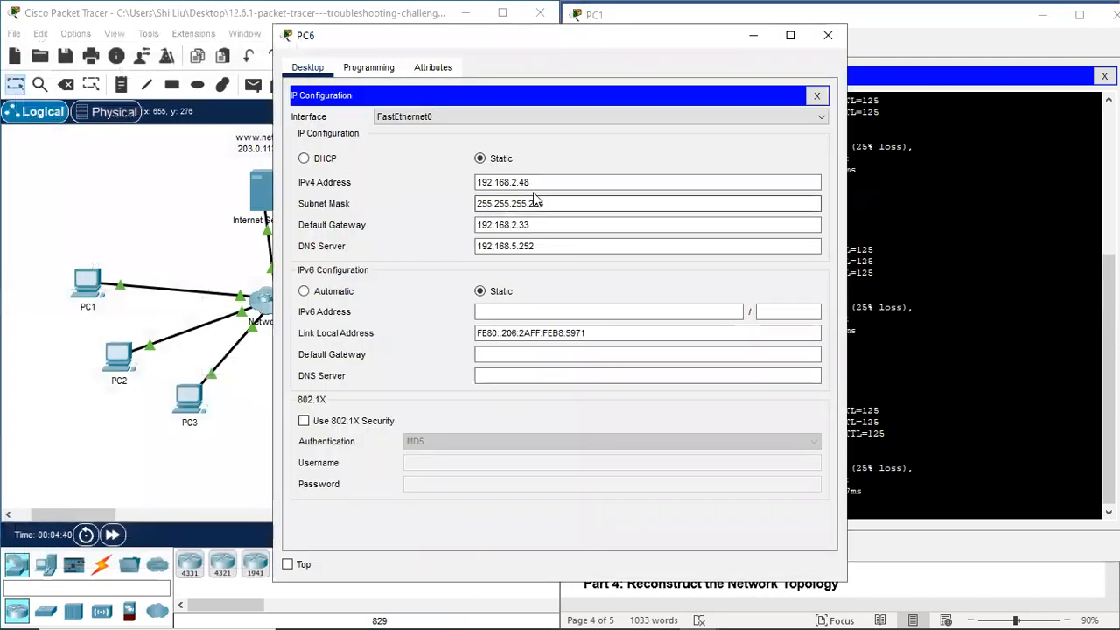
drag(578, 41, 309, 40)
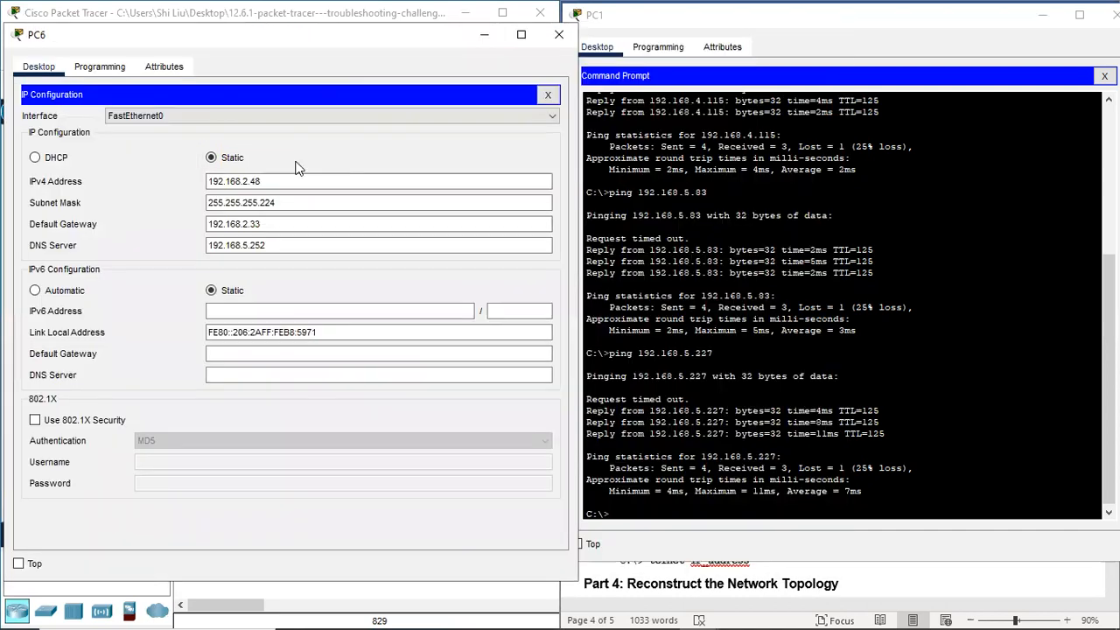
drag(263, 181, 189, 180)
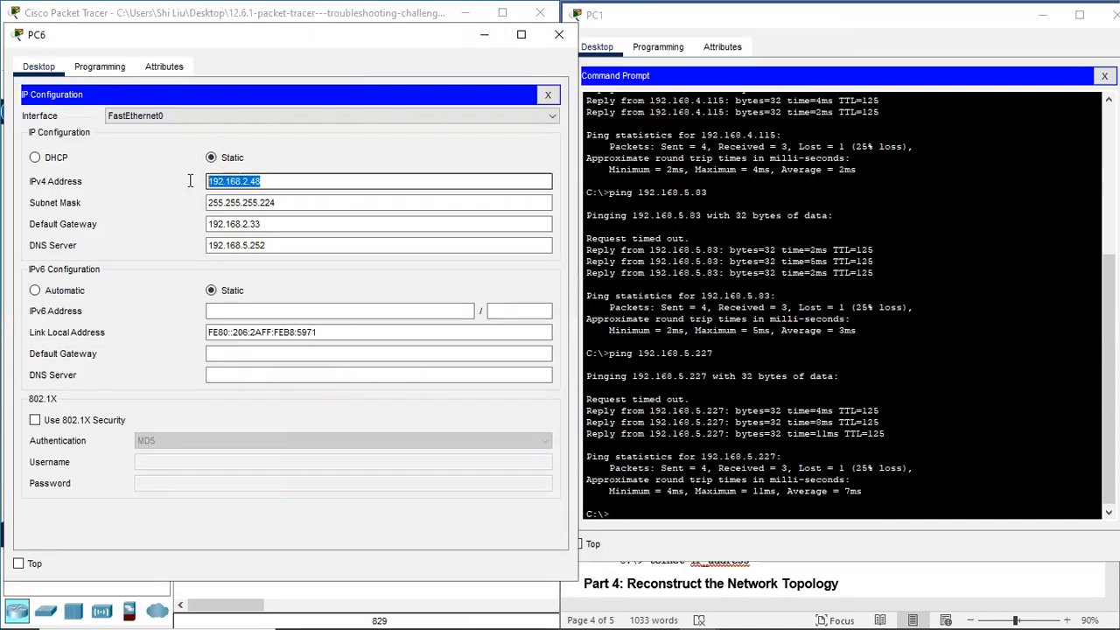
click(648, 513)
key(Up)
key(BackSpace)
key(BackSpace)
text(2)
key(Return)
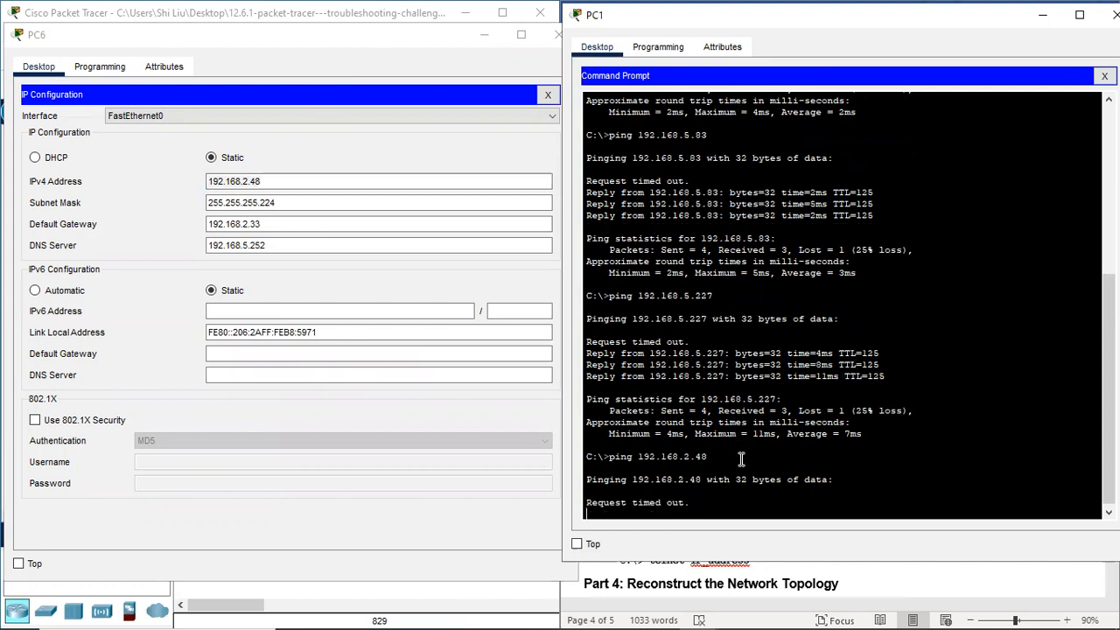
click(375, 42)
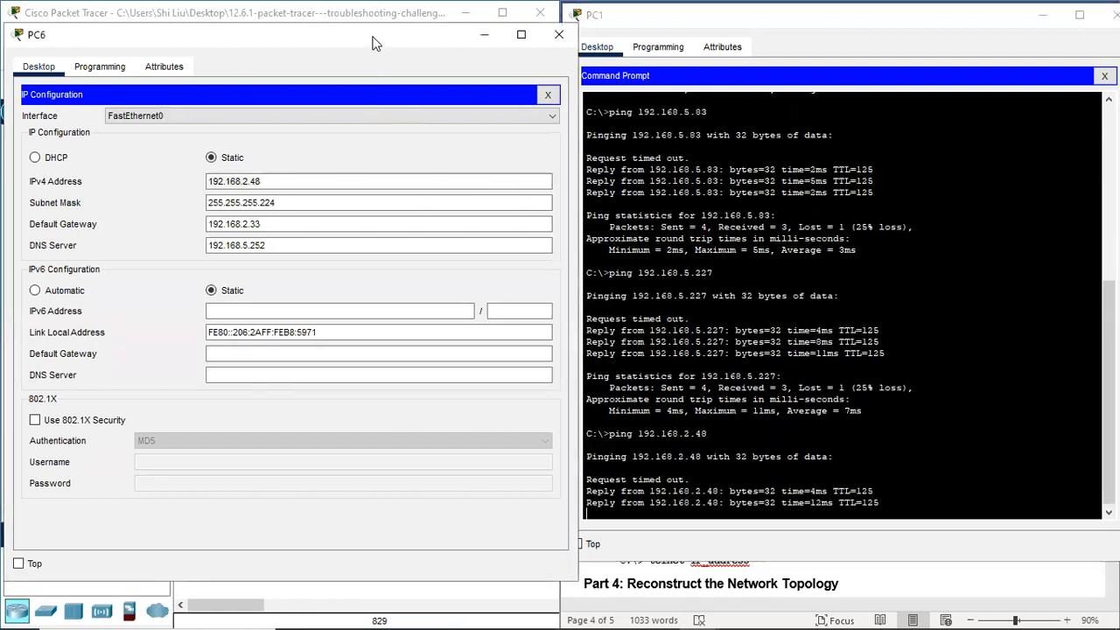
click(559, 34)
Step: Look up PC7's address, ping 192.168.2.67 from PC1, then close PC7
click(490, 297)
click(355, 156)
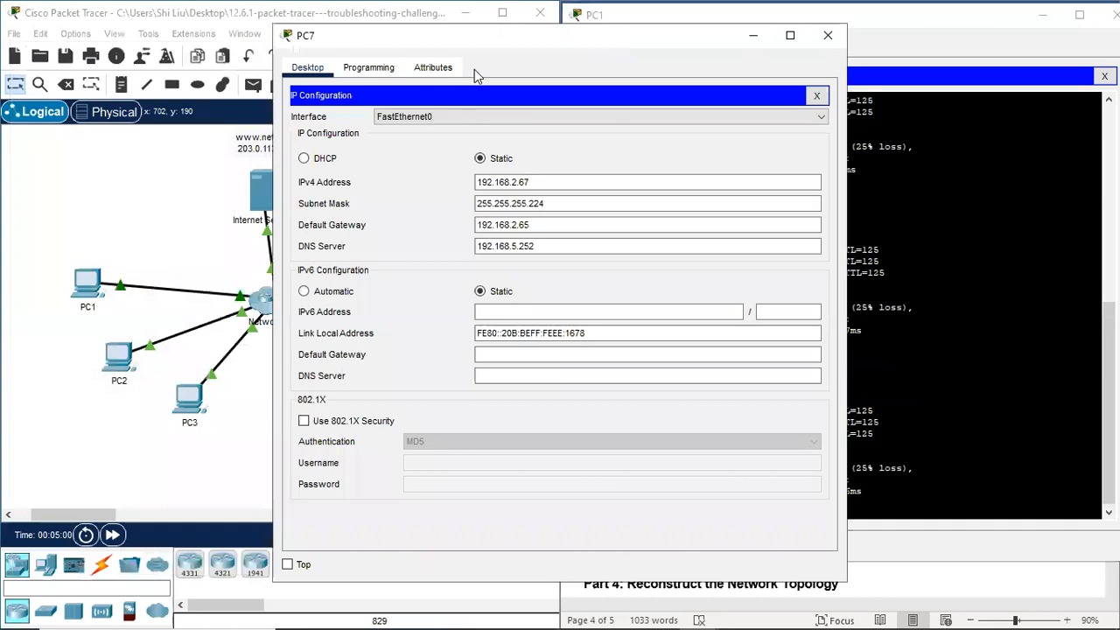
drag(486, 50, 215, 46)
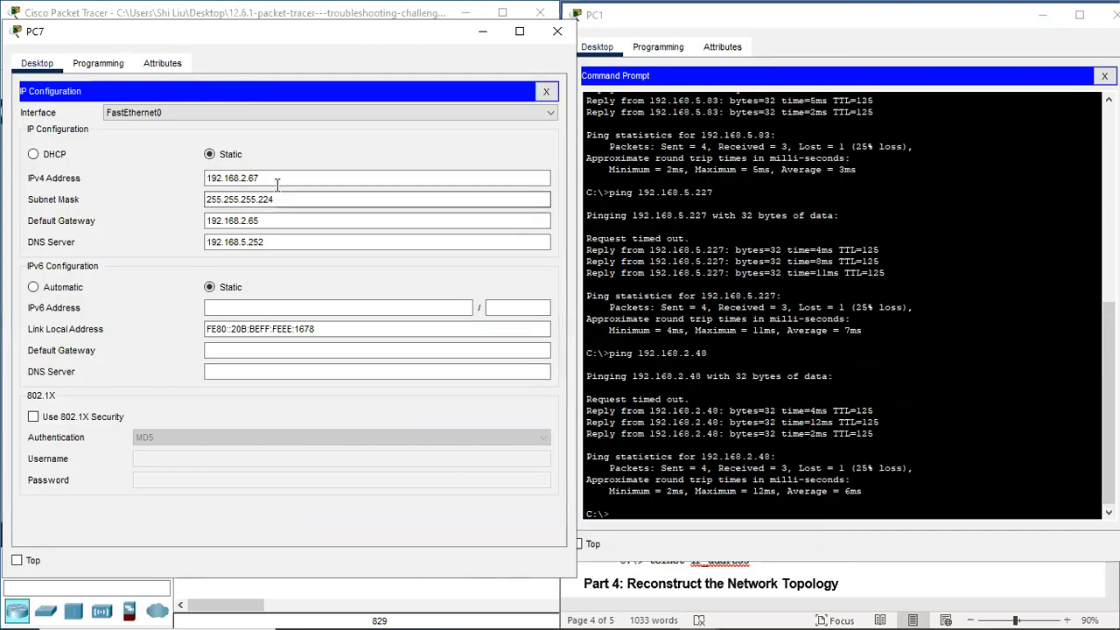
click(633, 510)
key(Up)
key(BackSpace)
key(BackSpace)
text(67)
key(Return)
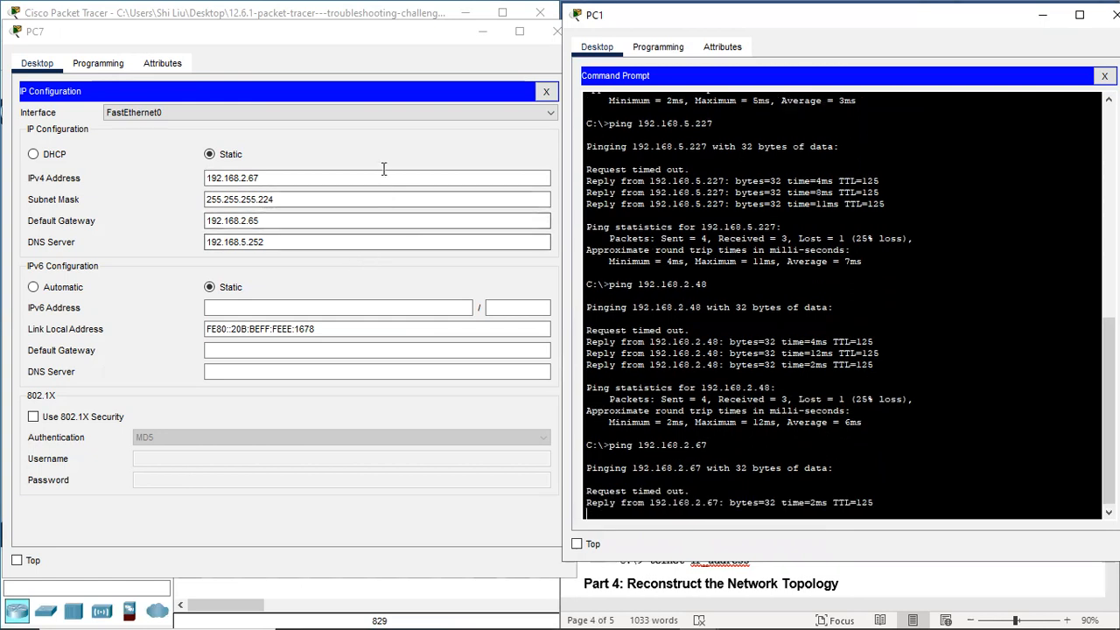
click(412, 41)
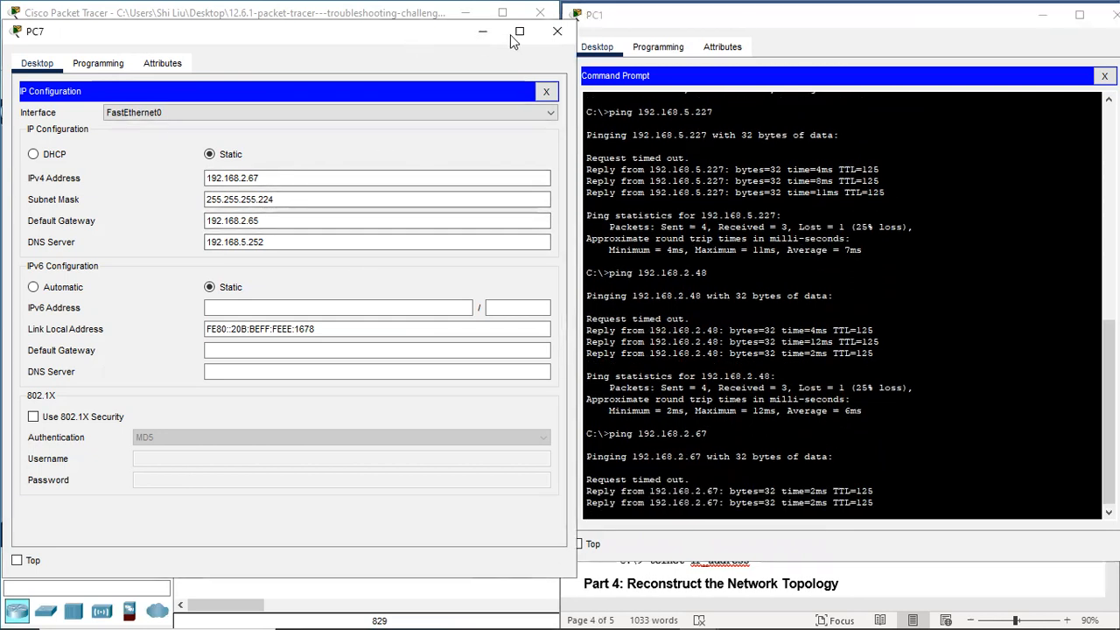
click(557, 23)
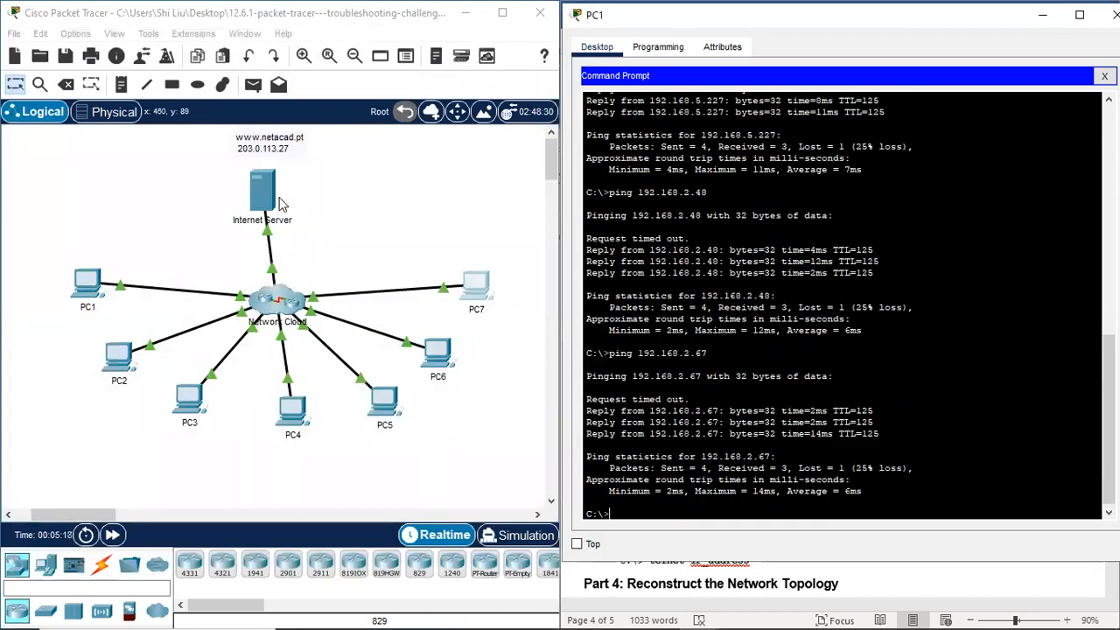
Step: Ping the Internet Server at 203.0.113.27 from PC1's prompt
click(626, 513)
key(Up)
key(BackSpace)
key(BackSpace)
key(BackSpace)
key(BackSpace)
key(BackSpace)
key(BackSpace)
key(BackSpace)
key(BackSpace)
key(BackSpace)
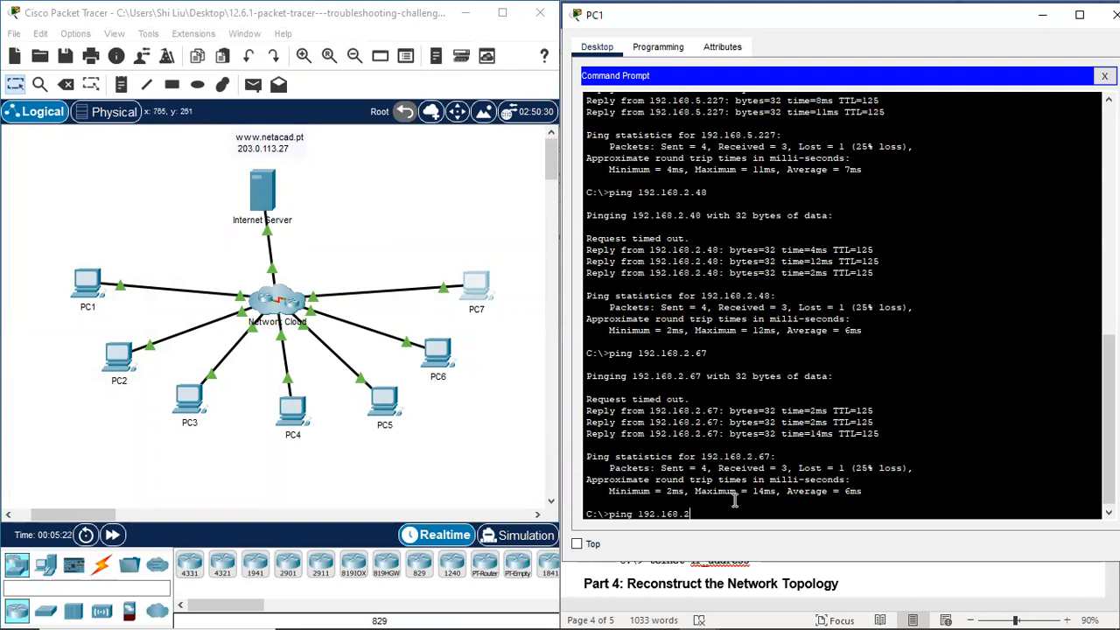
key(BackSpace)
key(BackSpace)
text(203.0.113.27)
key(Return)
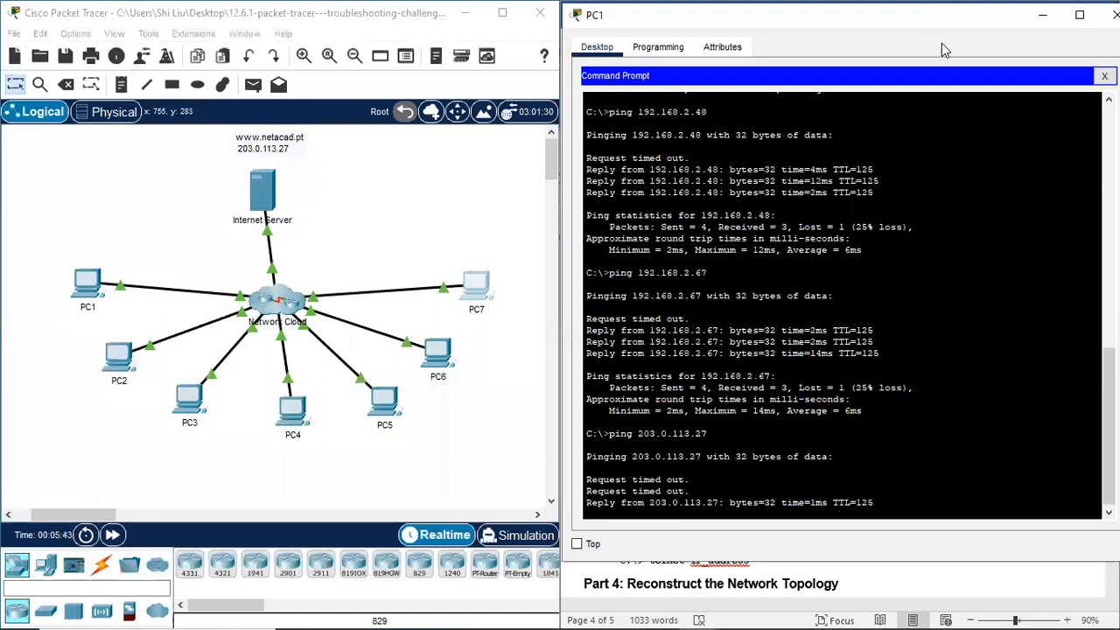
drag(939, 18, 865, 29)
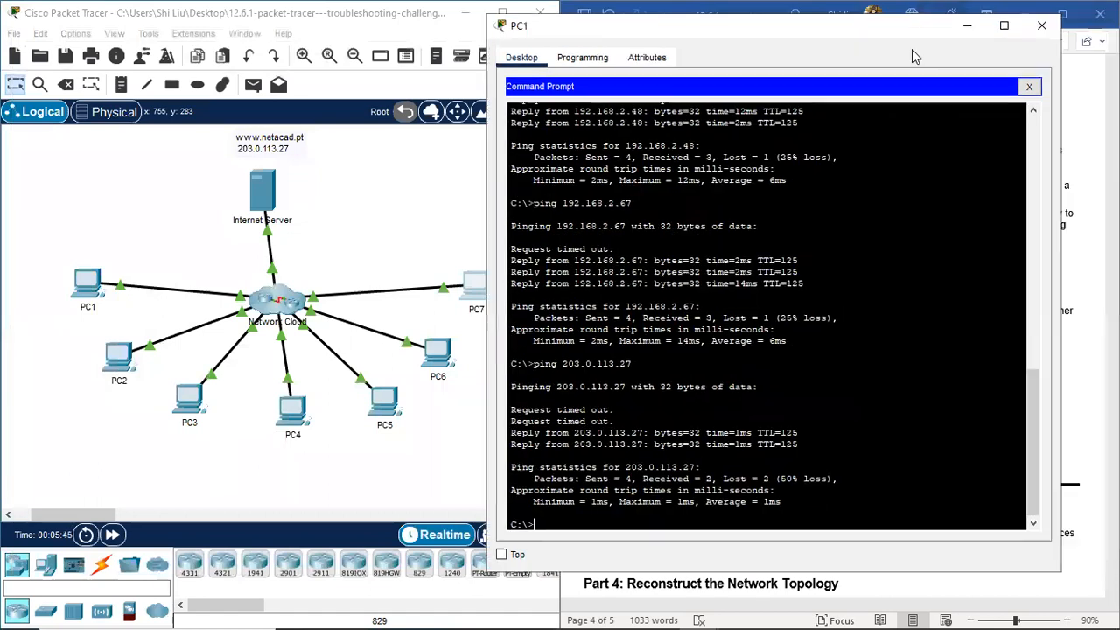
Step: Close PC1's window and split the Word document into two panes
click(1039, 25)
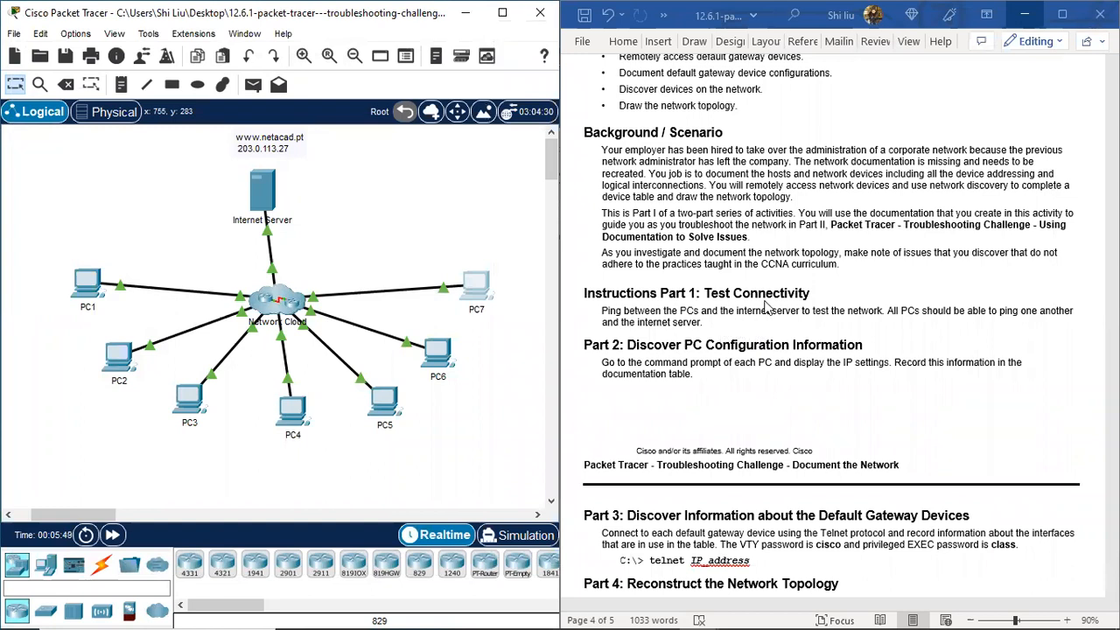
scroll(774, 306, down, 2)
scroll(768, 296, down, 1)
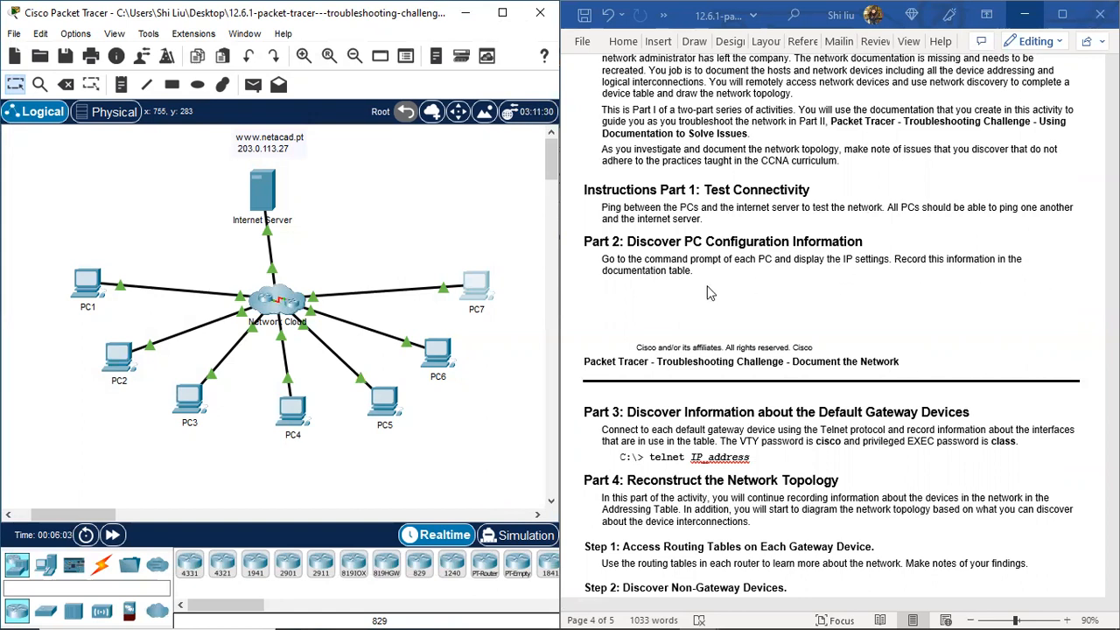
click(912, 46)
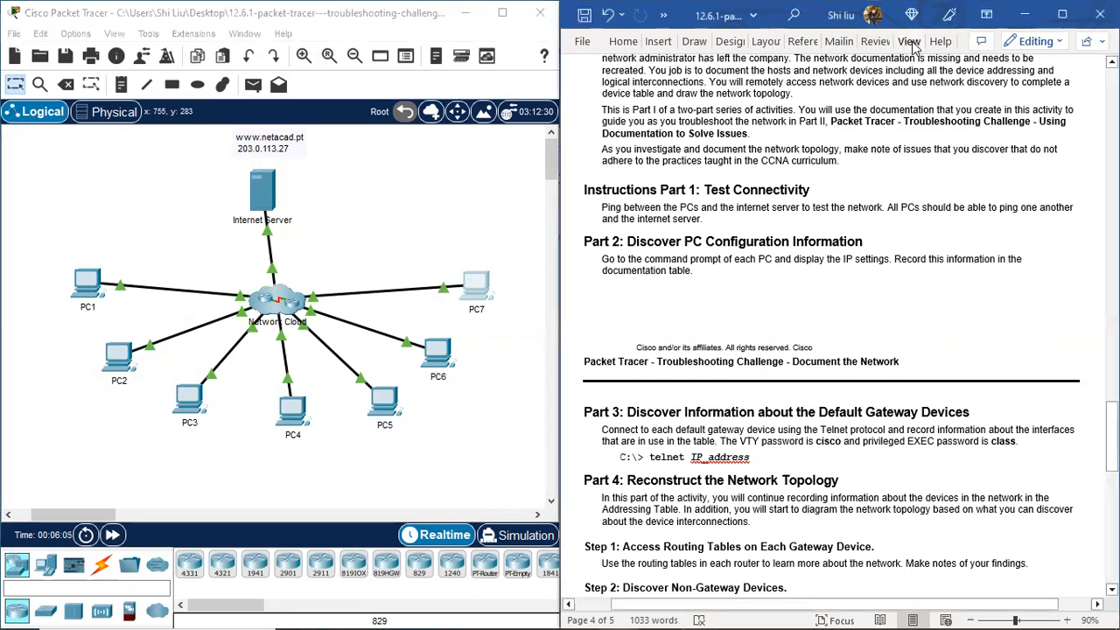
click(910, 45)
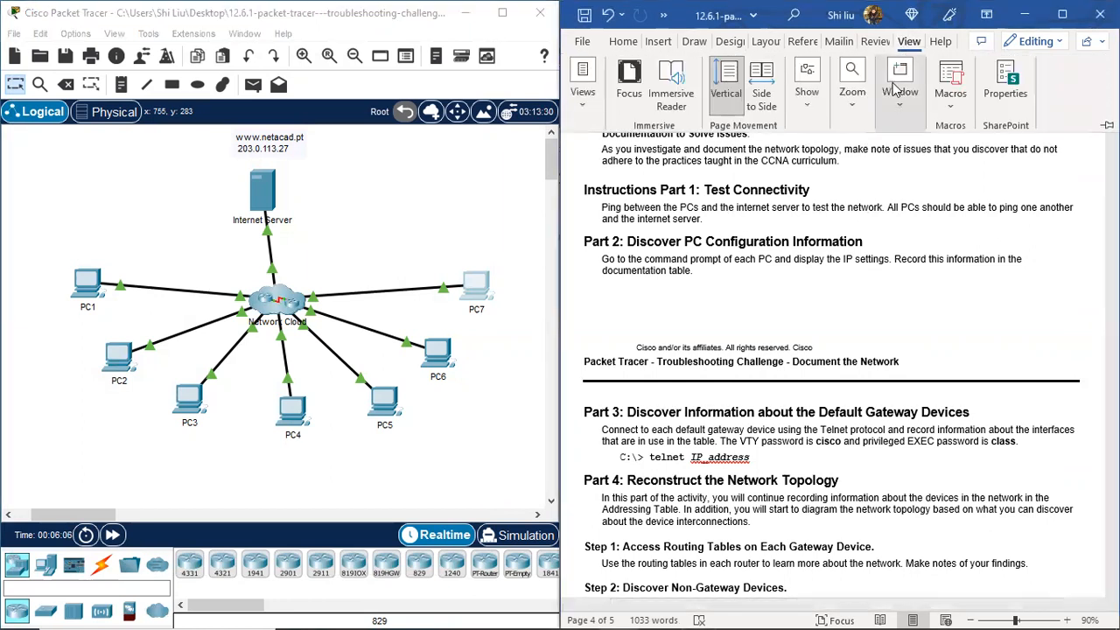
click(901, 100)
click(903, 171)
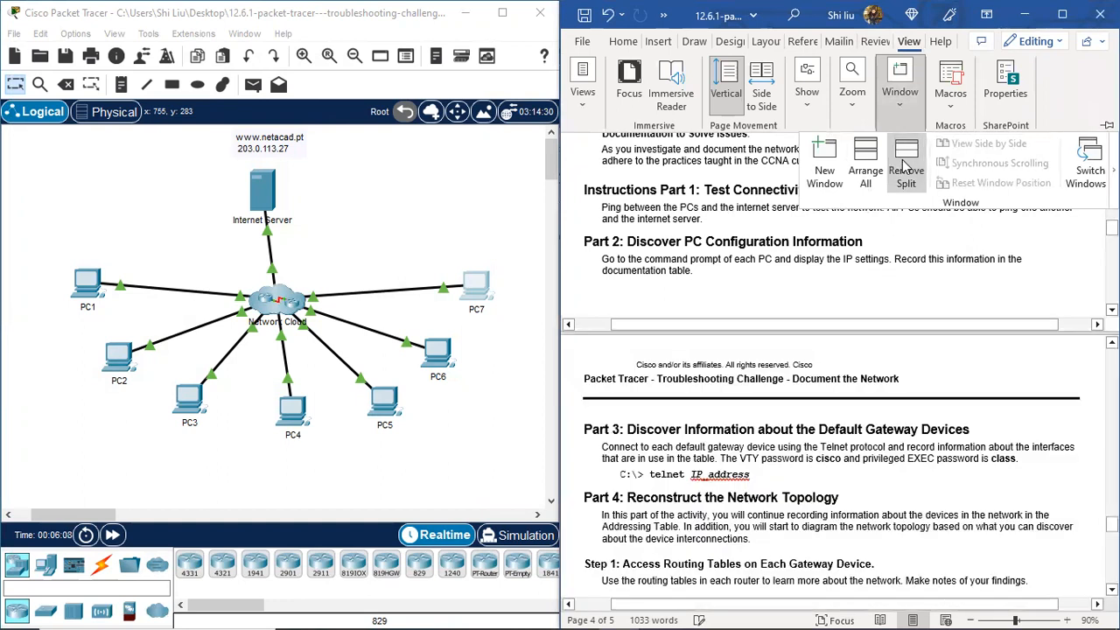
click(914, 45)
Step: Scroll the upper pane to the addressing table rows for PC1 through PC7
scroll(884, 96, up, 15)
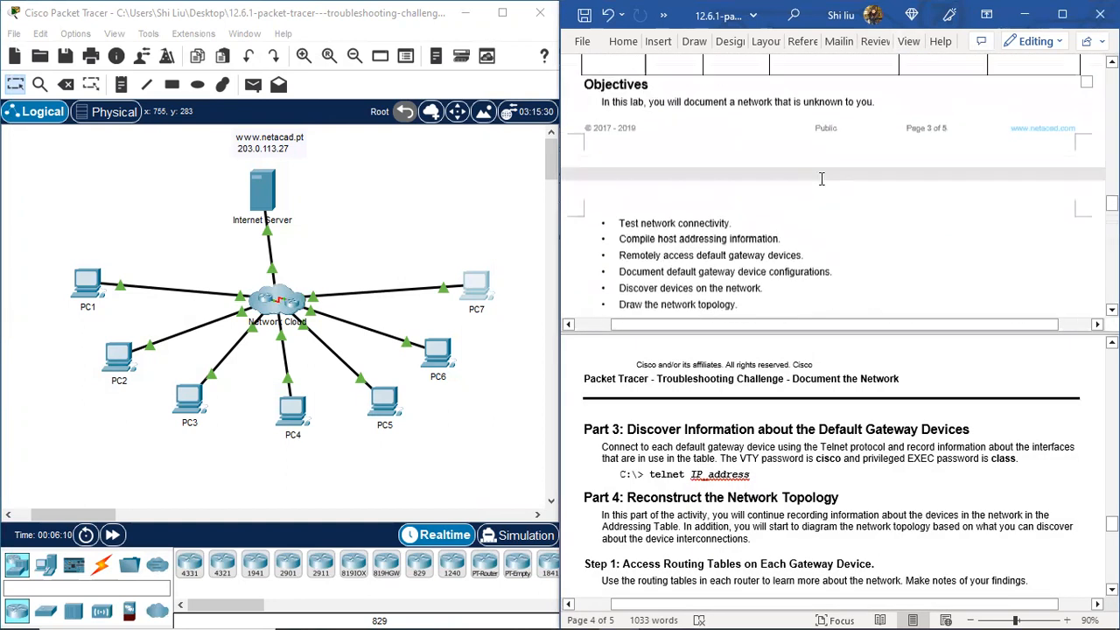
scroll(820, 177, up, 10)
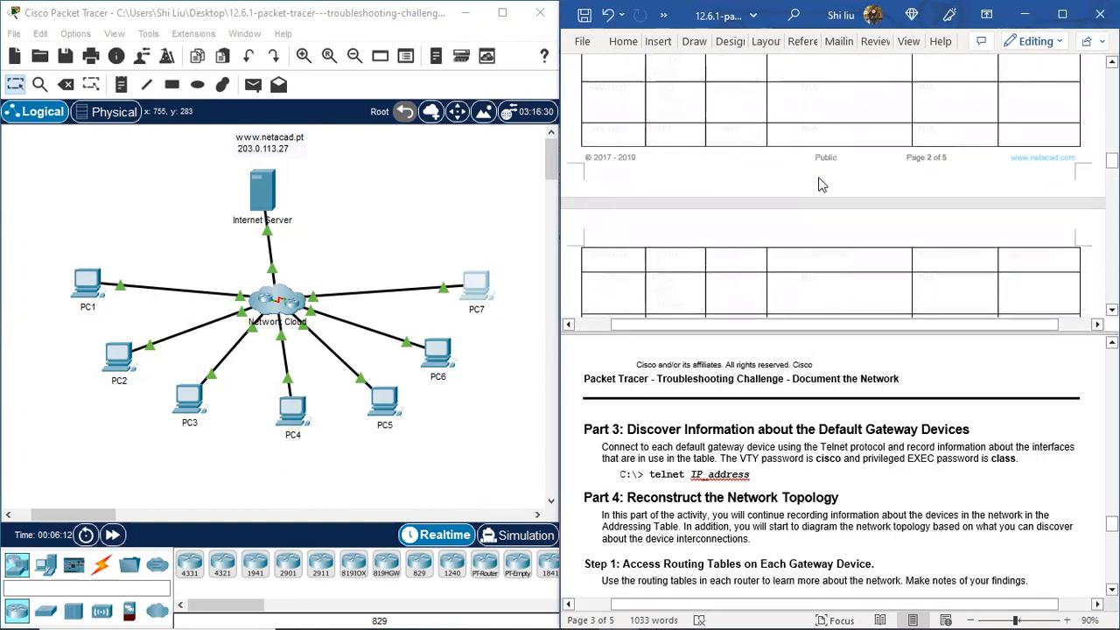
scroll(820, 177, up, 8)
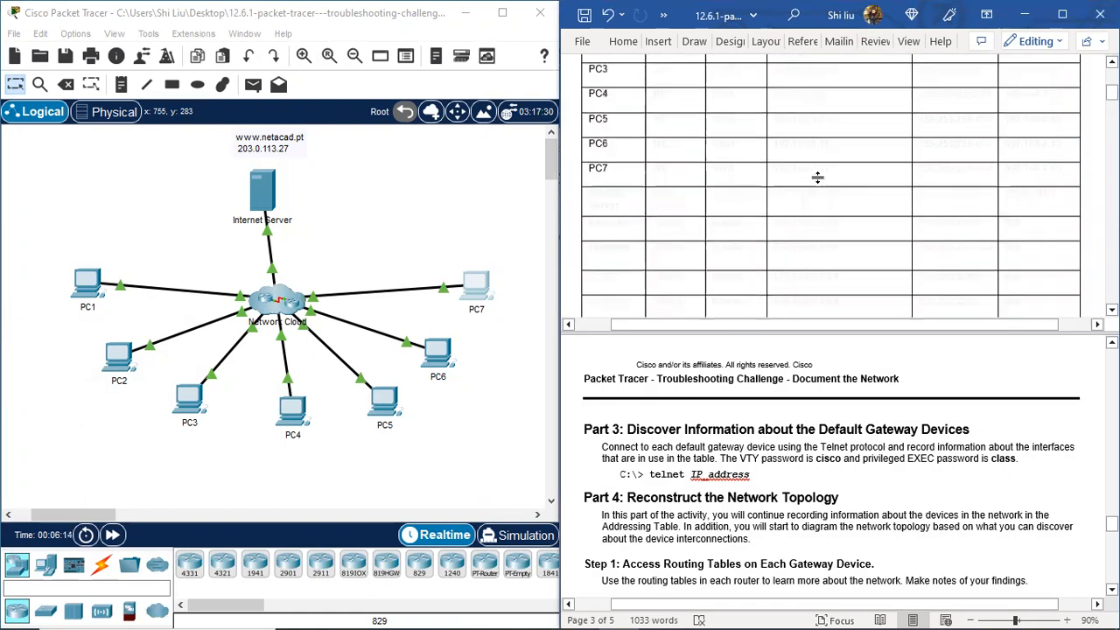
scroll(811, 179, down, 2)
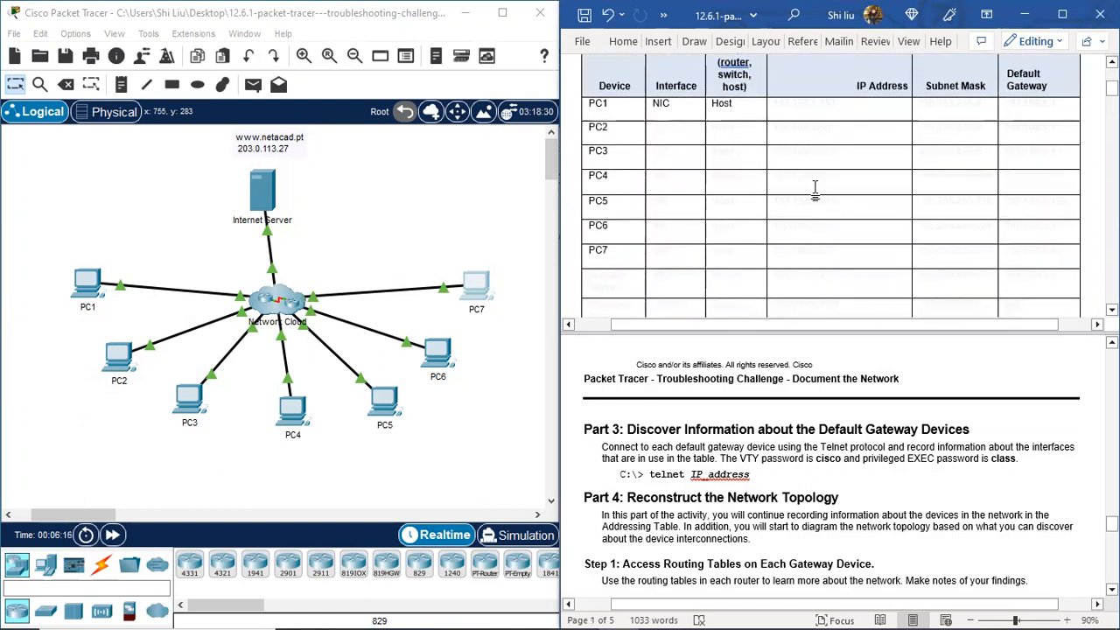
scroll(864, 415, down, 1)
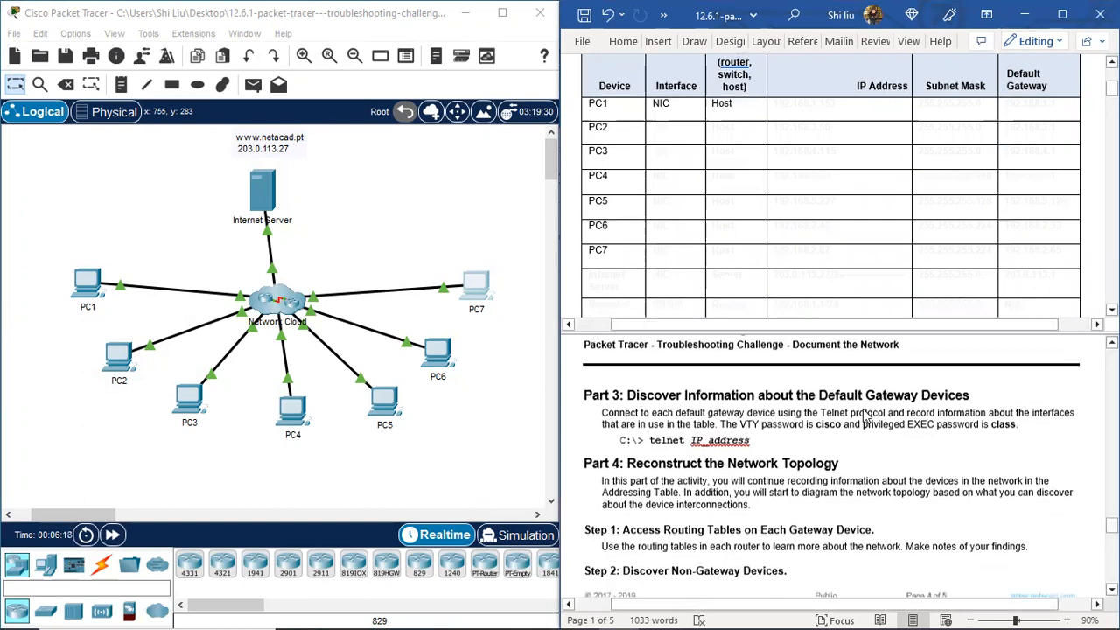
scroll(863, 415, up, 3)
scroll(864, 415, up, 1)
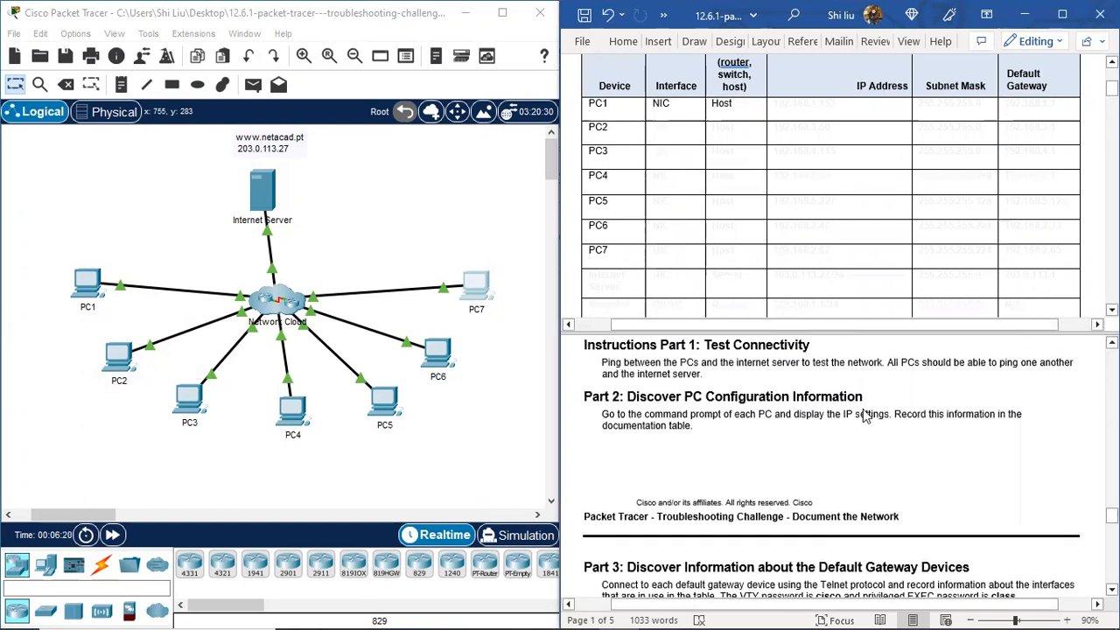
scroll(863, 415, down, 1)
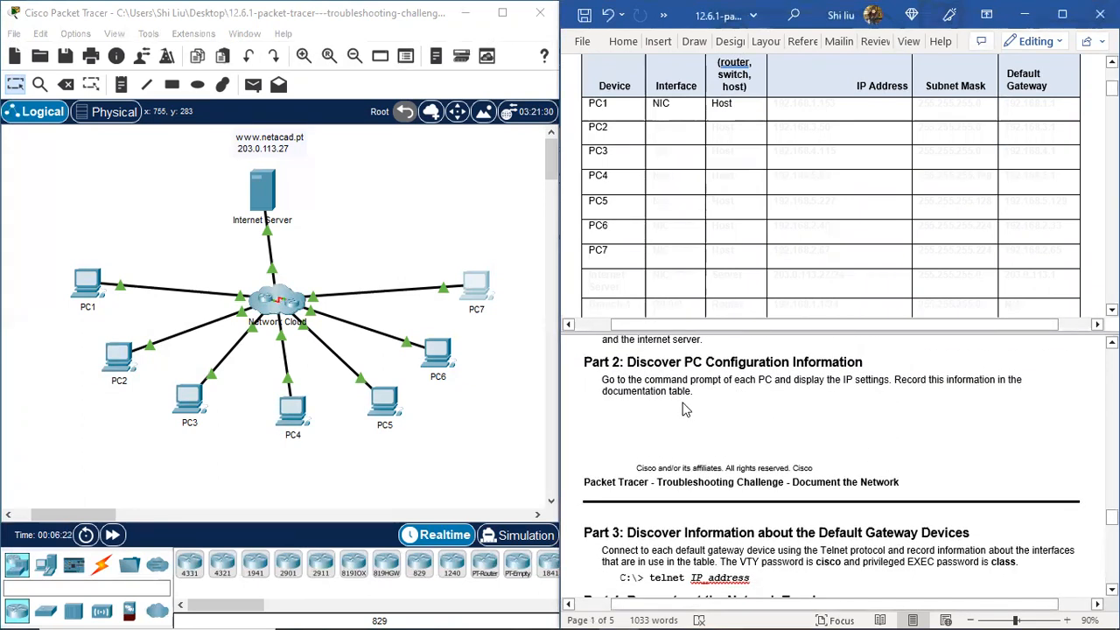
click(88, 282)
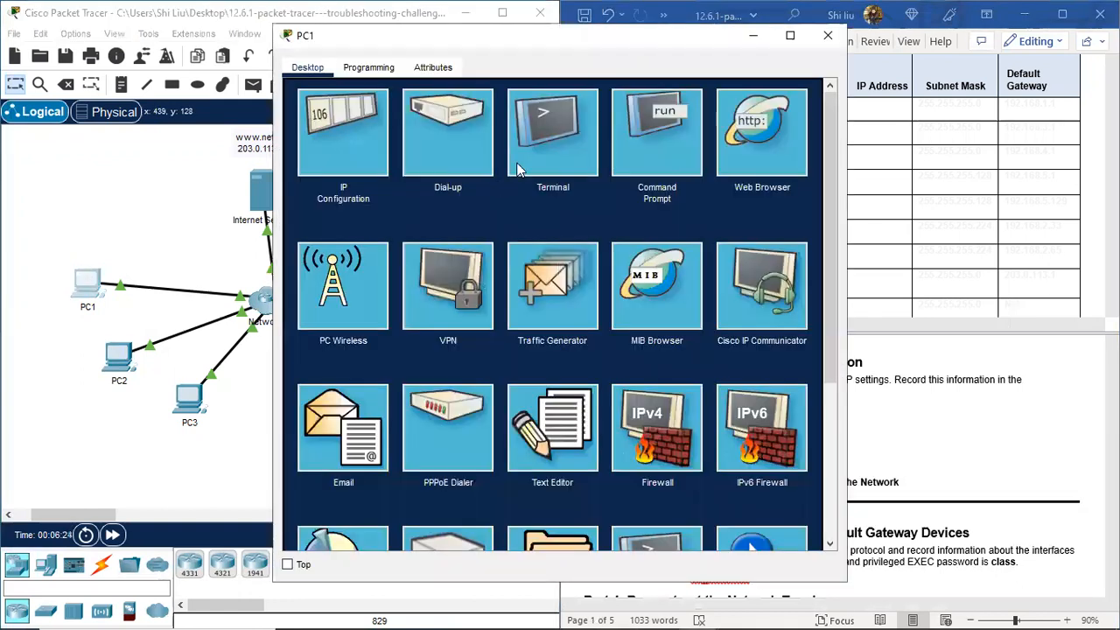
Step: Run ipconfig on PC1 and select its 192.168.1.153, 255.255.255.0, 192.168.1.1 output
click(647, 125)
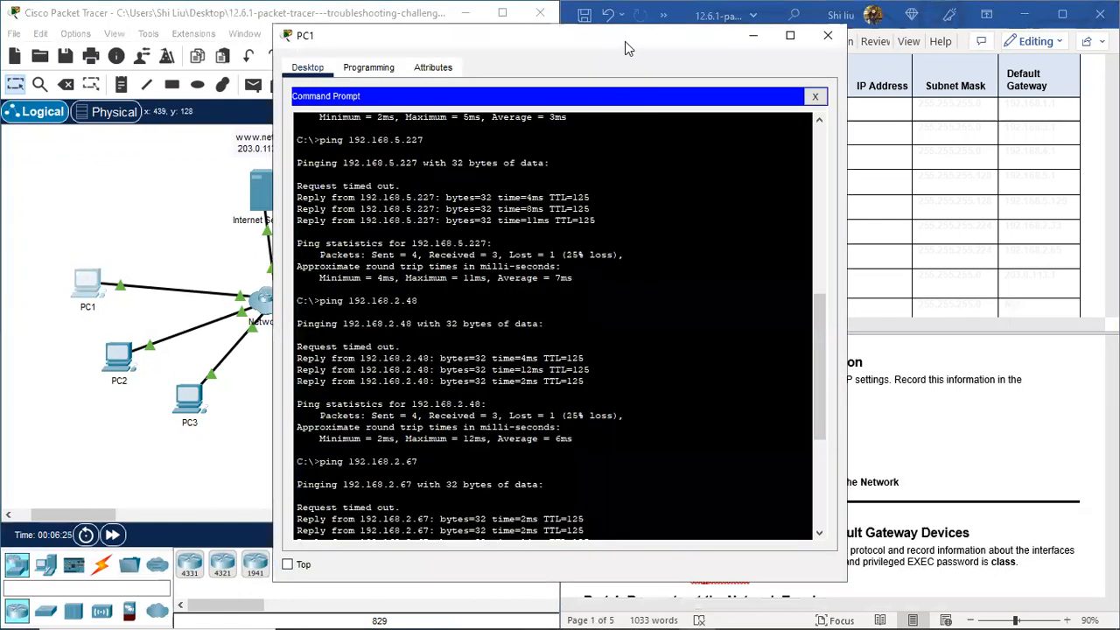
drag(625, 41, 374, 33)
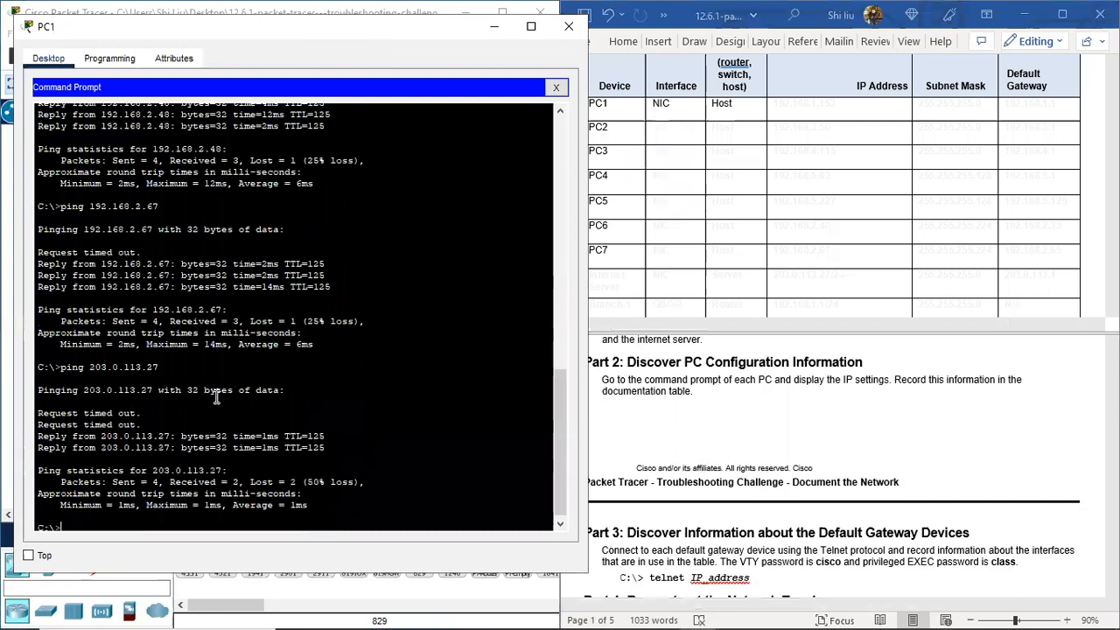
text(ipconfig)
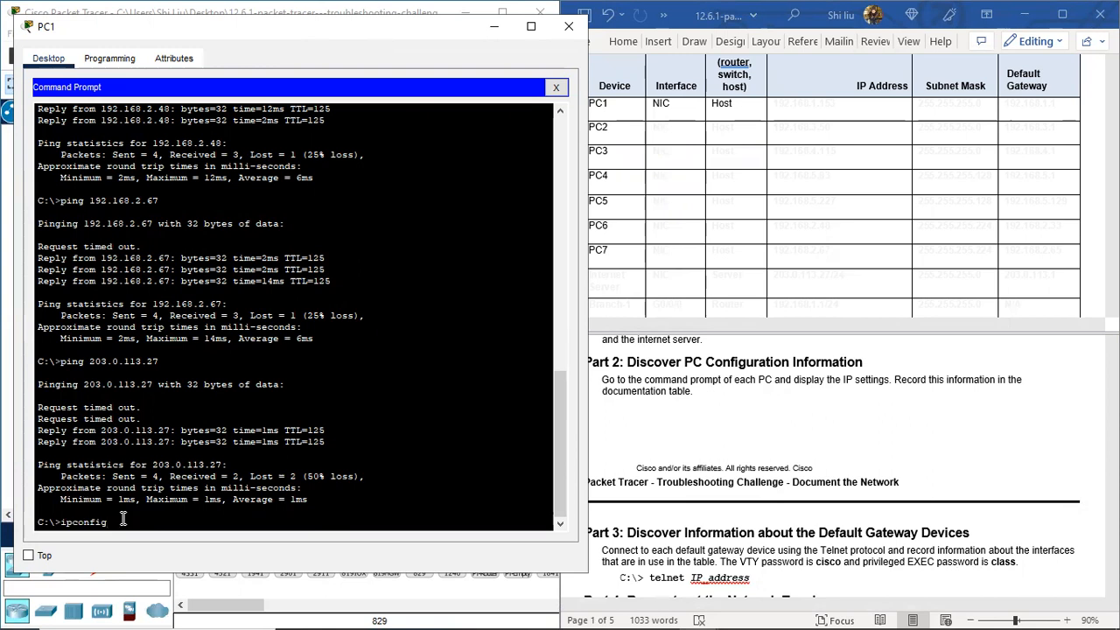
double_click(61, 522)
right_click(74, 525)
click(114, 536)
click(124, 517)
key(Return)
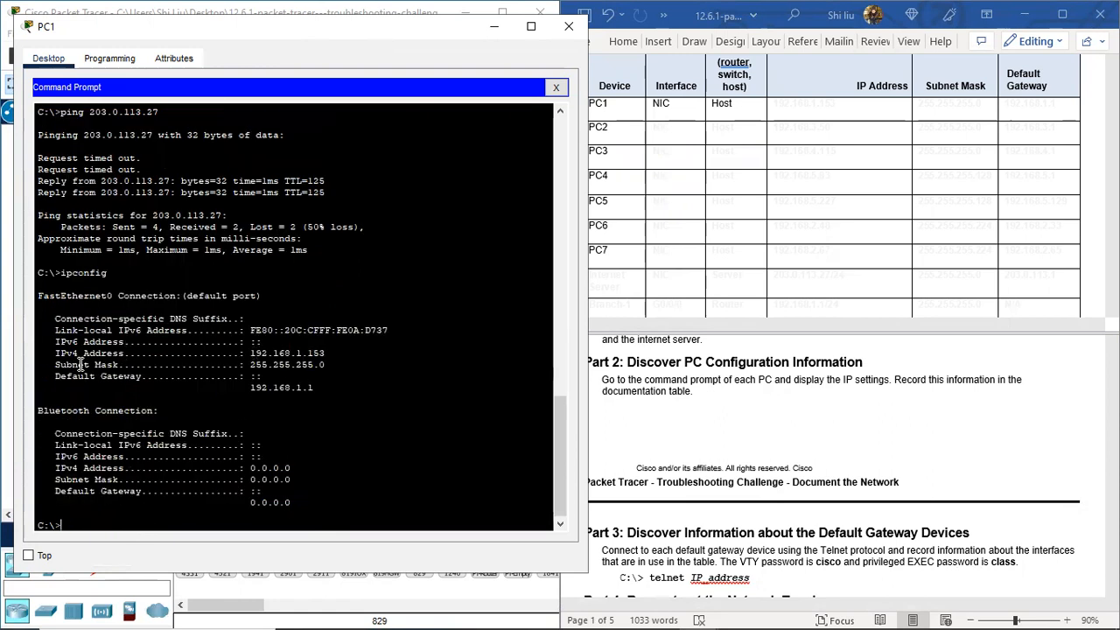
drag(62, 352, 312, 387)
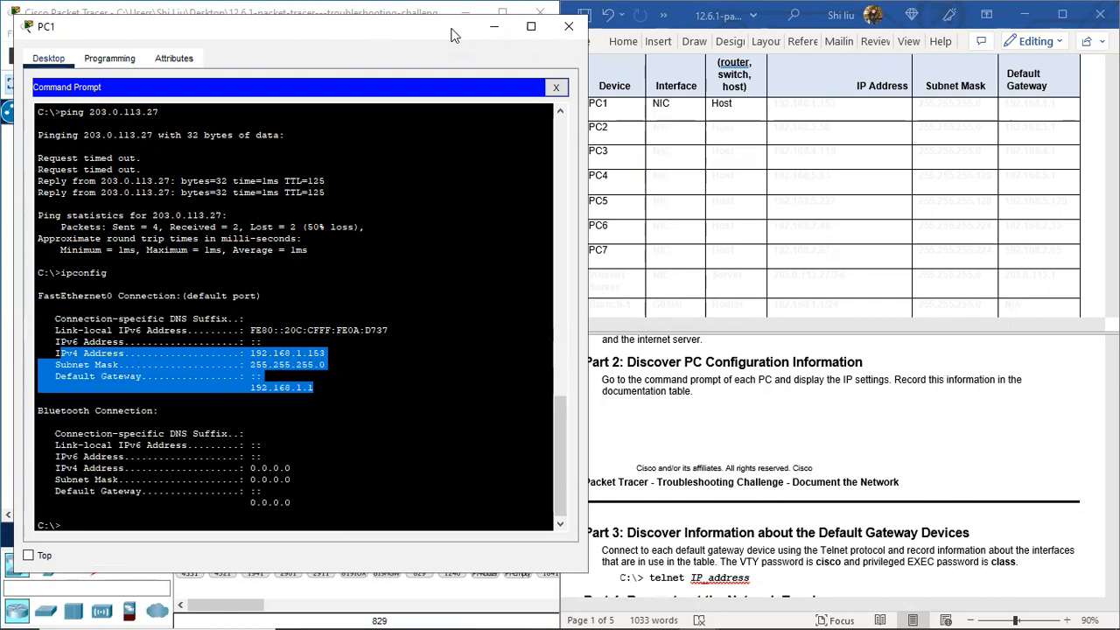
Step: Colour the PC1 row's address cells blue in the Word addressing table
drag(418, 31, 403, 32)
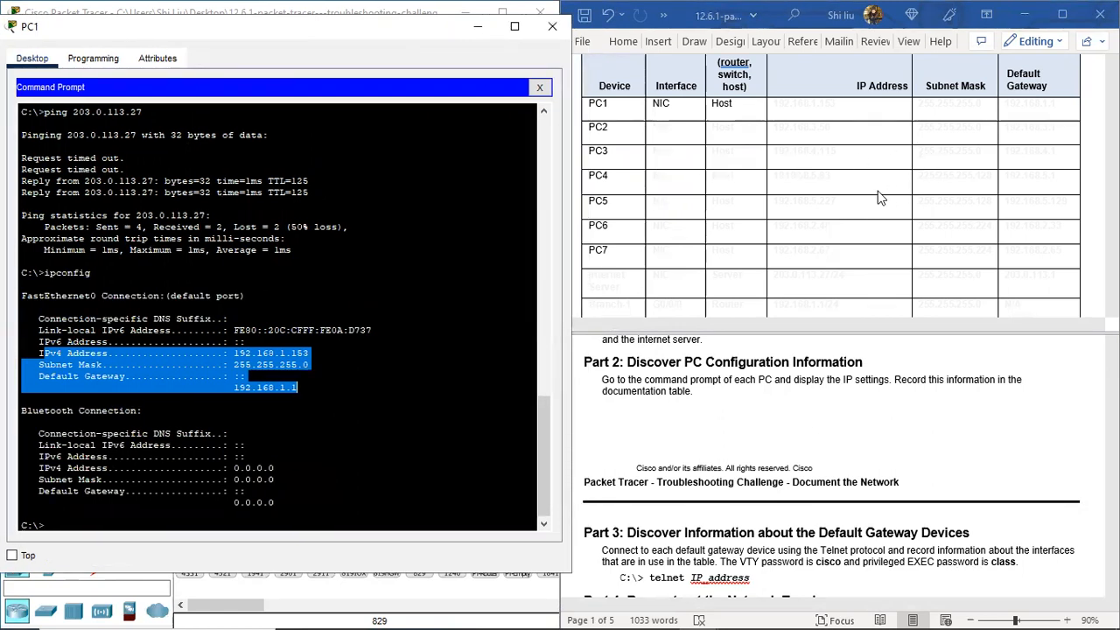
click(808, 131)
drag(772, 105, 1054, 112)
click(719, 85)
click(788, 152)
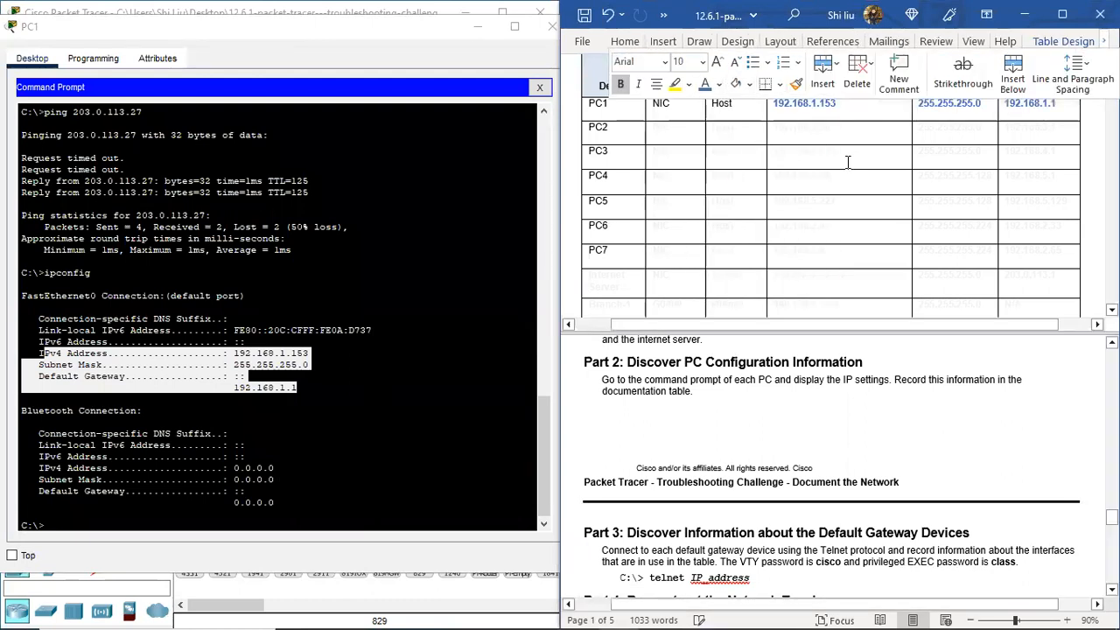
click(848, 161)
scroll(847, 161, up, 1)
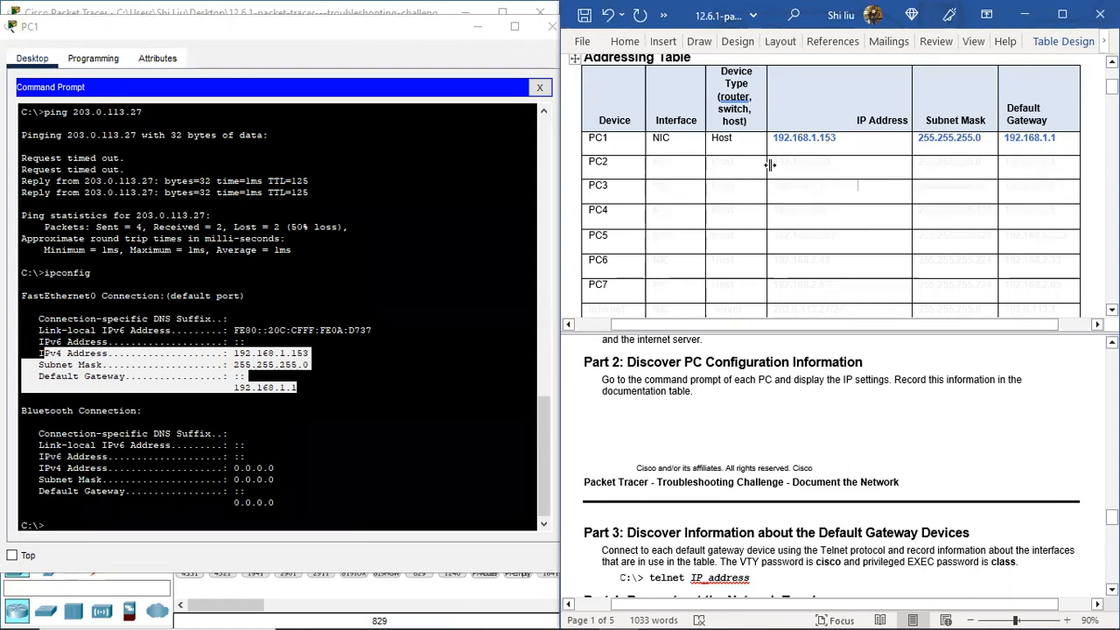
Step: Close PC1, run ipconfig on PC2, and turn PC2's Word table row blue
click(485, 31)
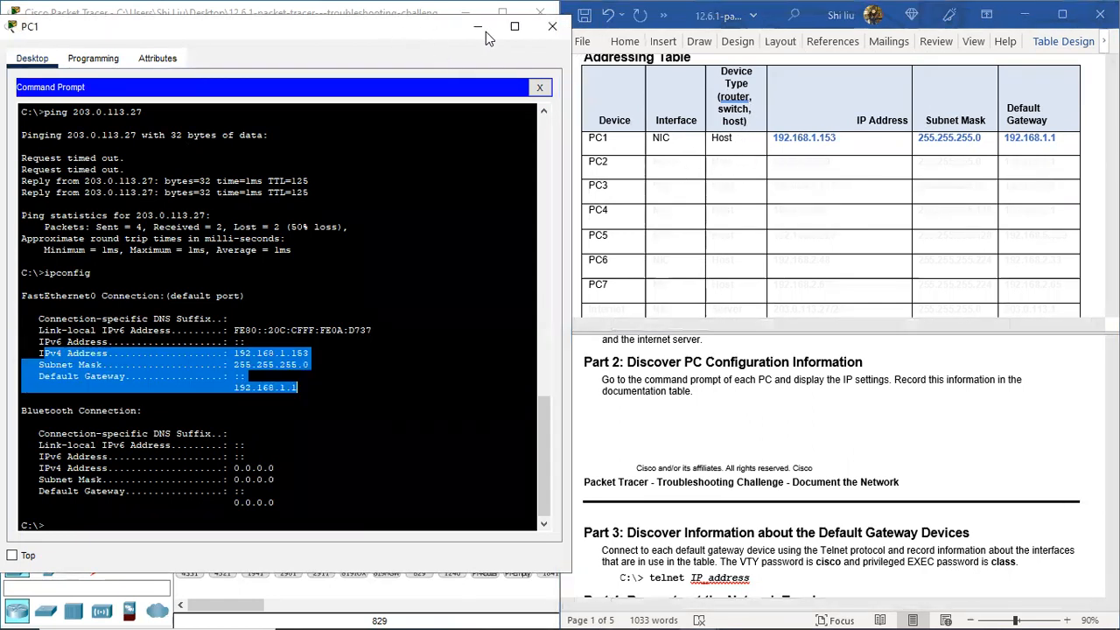
click(551, 26)
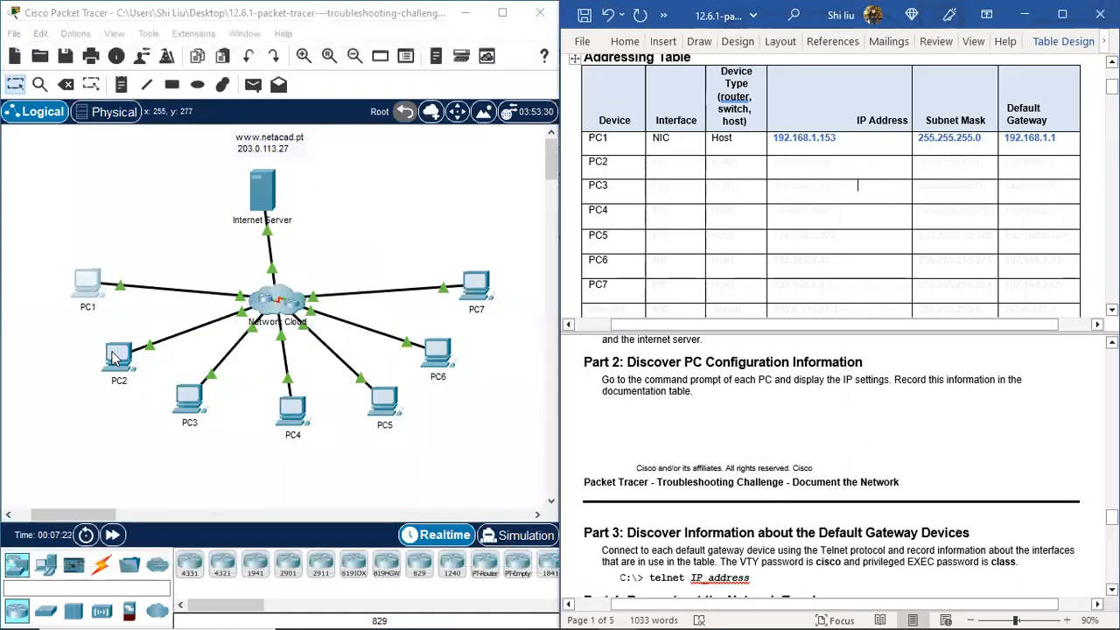
click(115, 356)
click(639, 141)
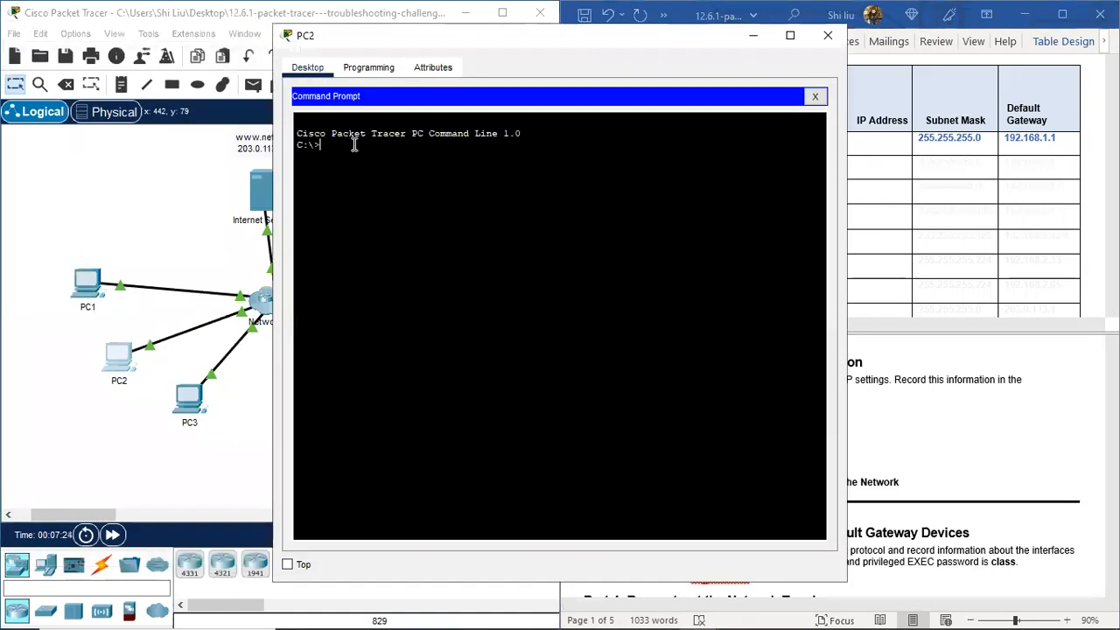
right_click(325, 145)
click(366, 175)
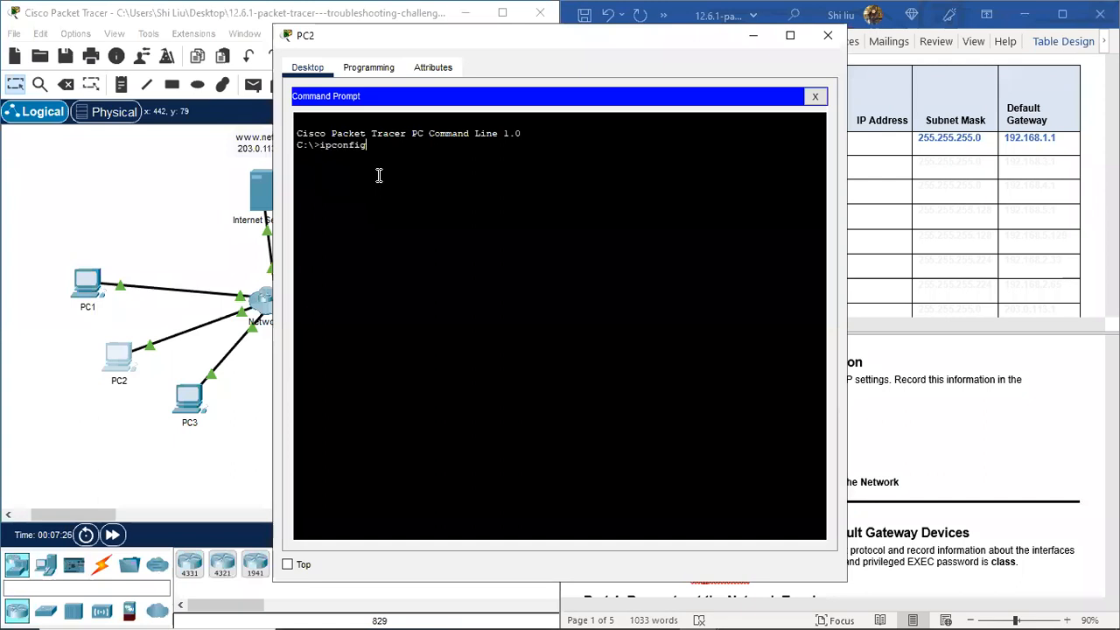
key(Return)
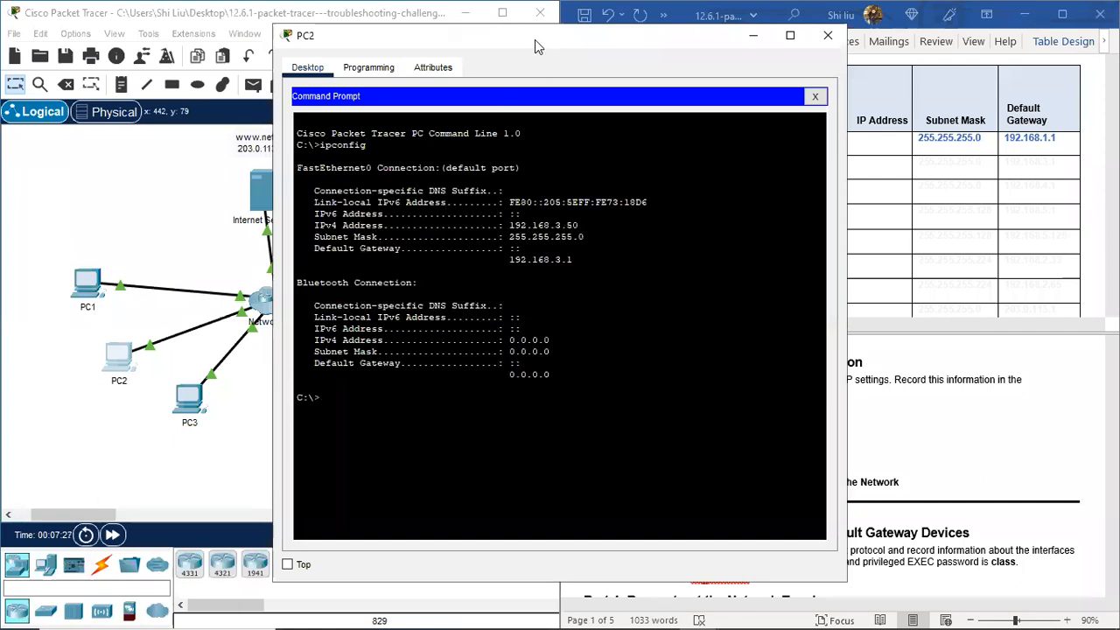
drag(534, 39, 252, 48)
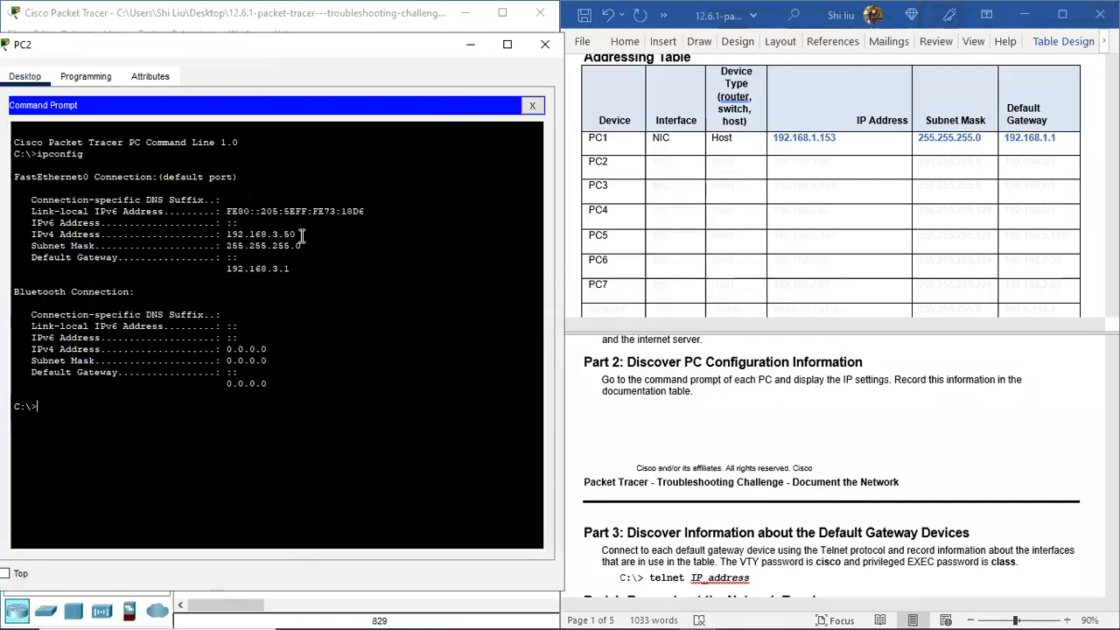
click(662, 165)
drag(649, 164, 1040, 167)
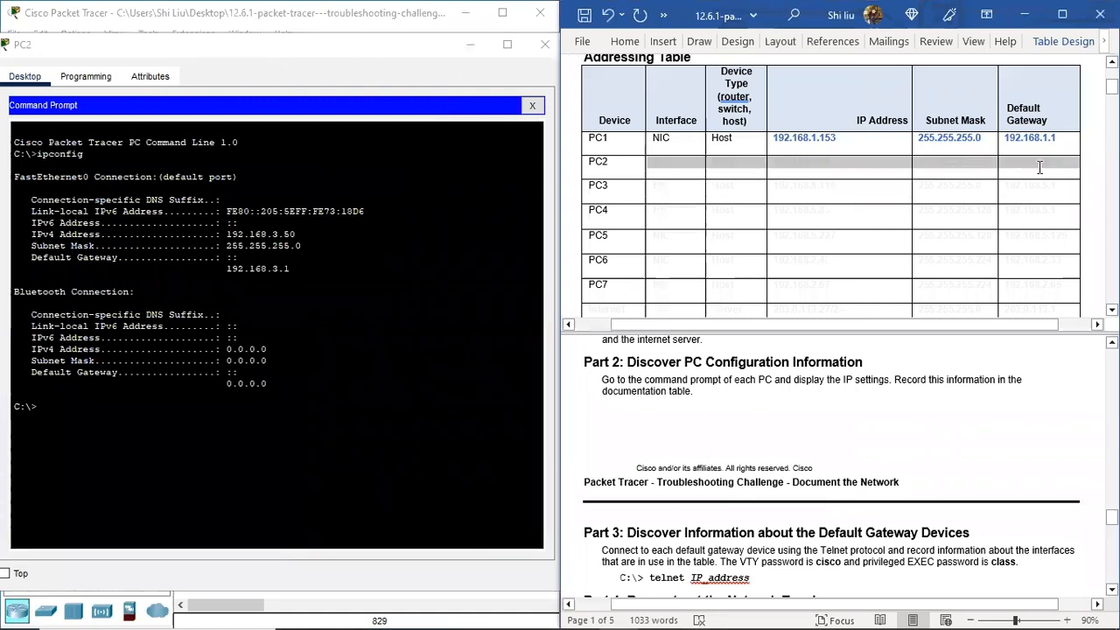
click(758, 140)
click(662, 185)
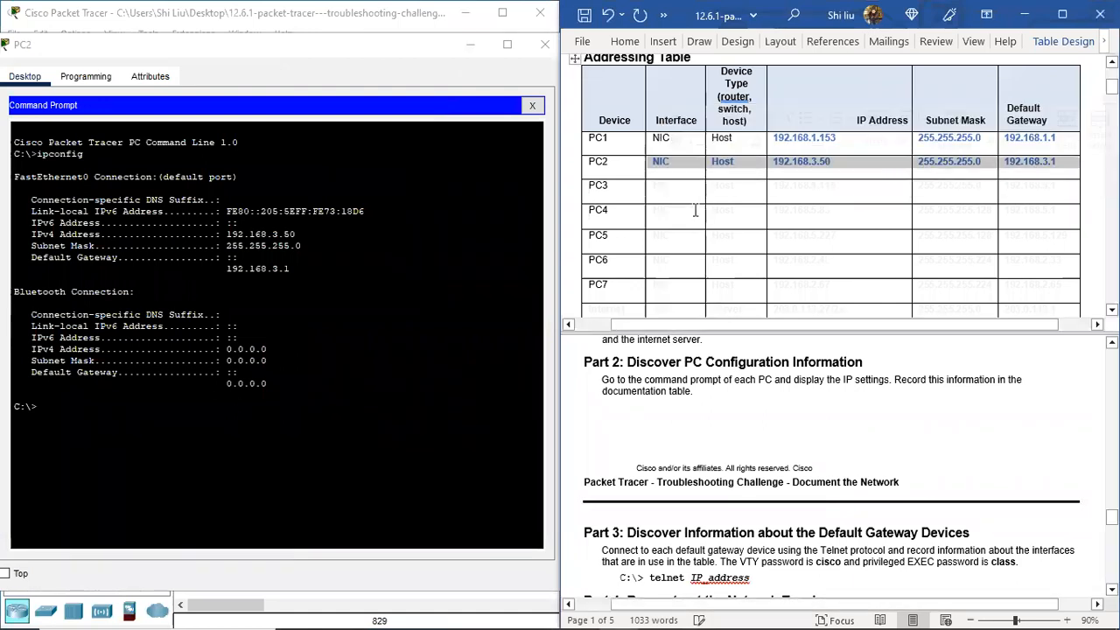
click(396, 50)
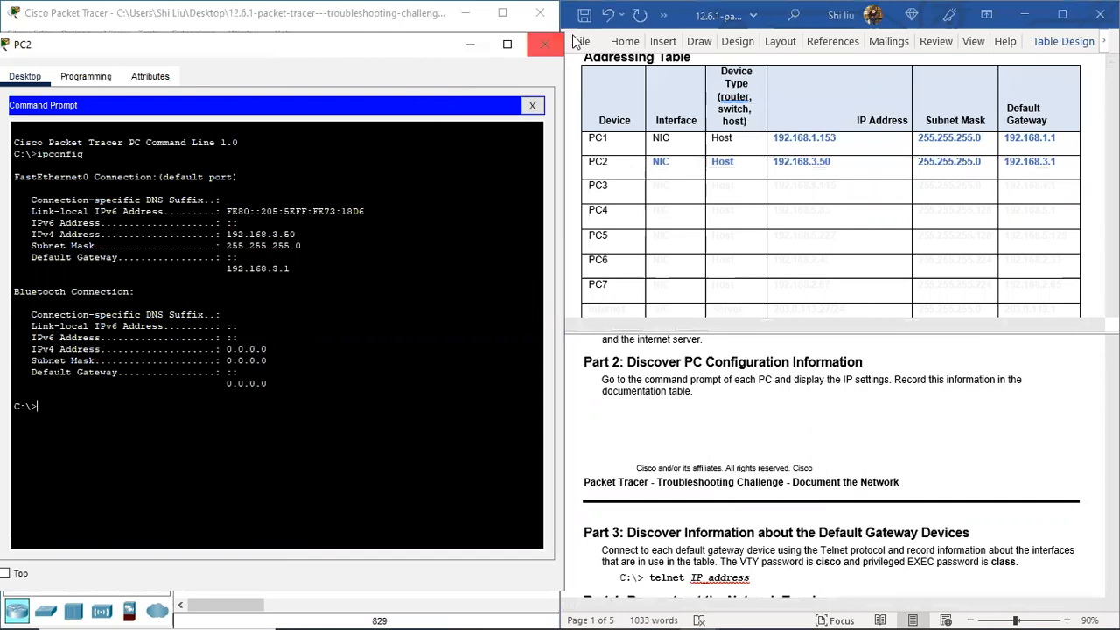
click(544, 45)
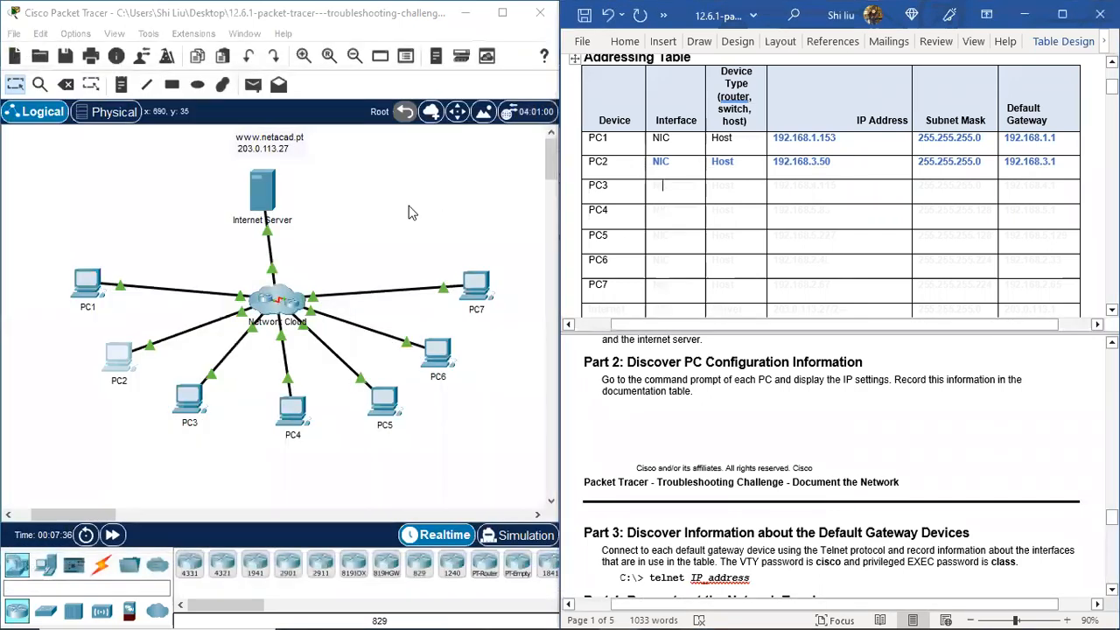
Step: Run ipconfig on PC3 and make PC3's Word table row blue
click(188, 397)
click(726, 123)
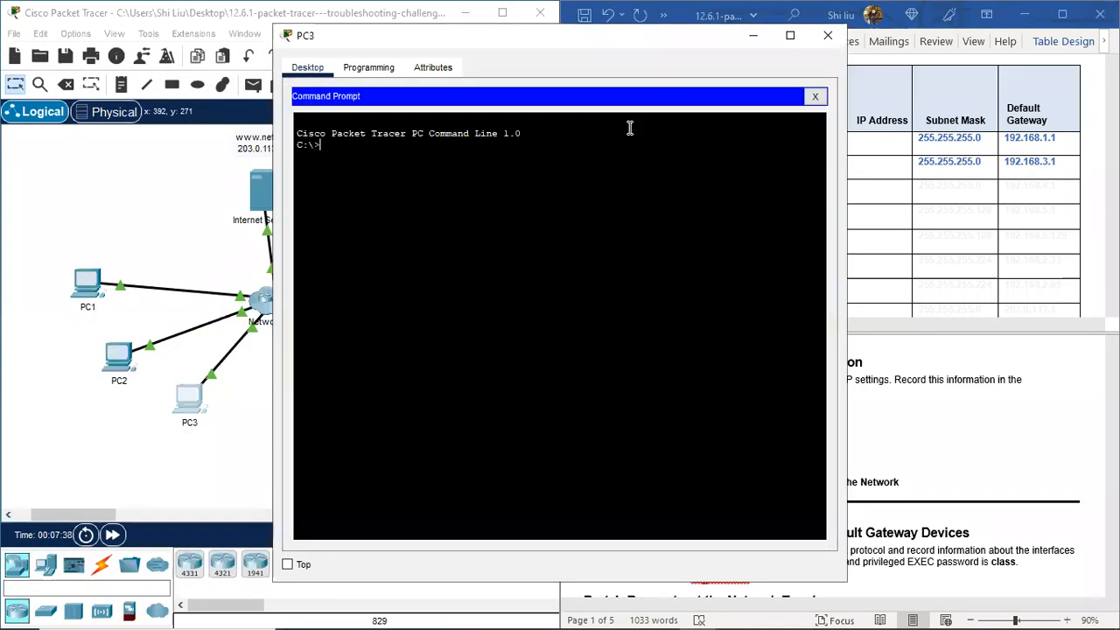
right_click(331, 151)
click(370, 179)
key(Return)
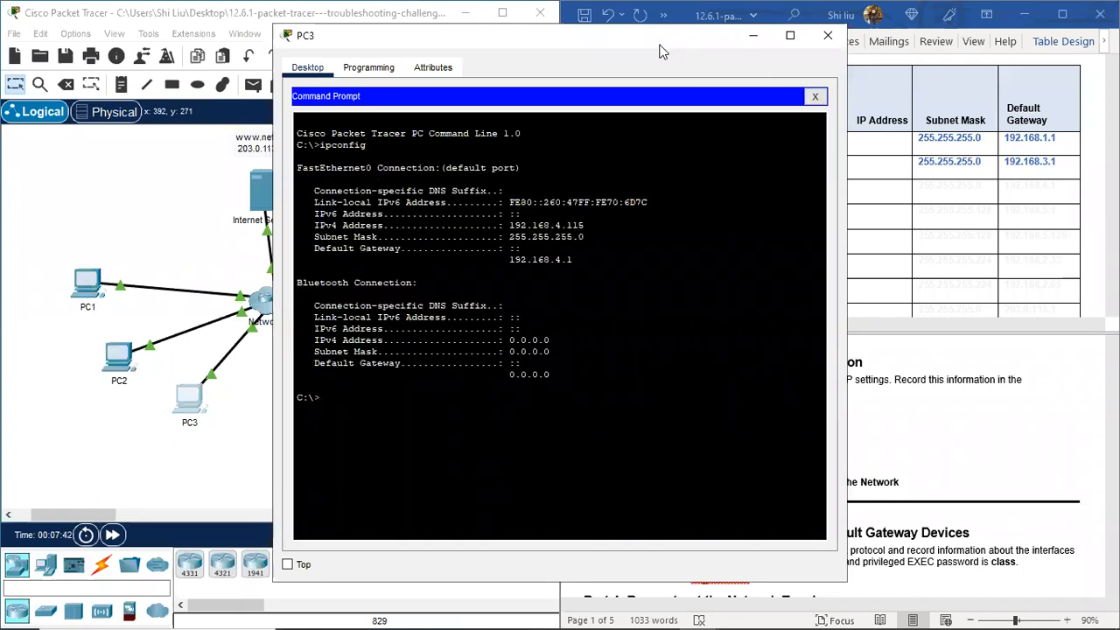
drag(662, 51, 387, 60)
click(652, 185)
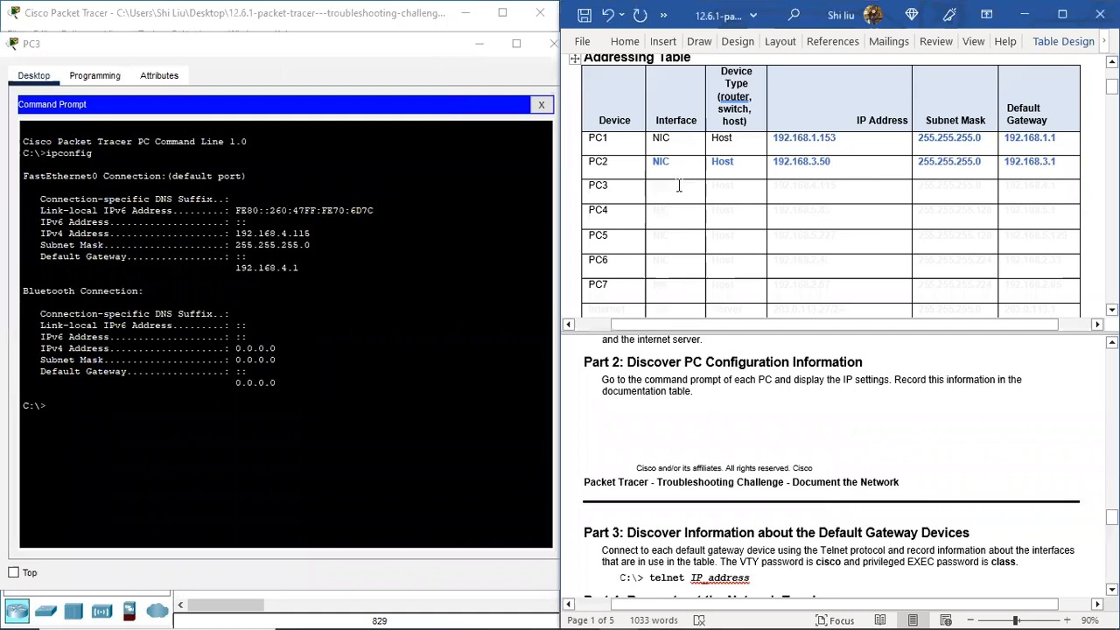
drag(678, 185, 1037, 189)
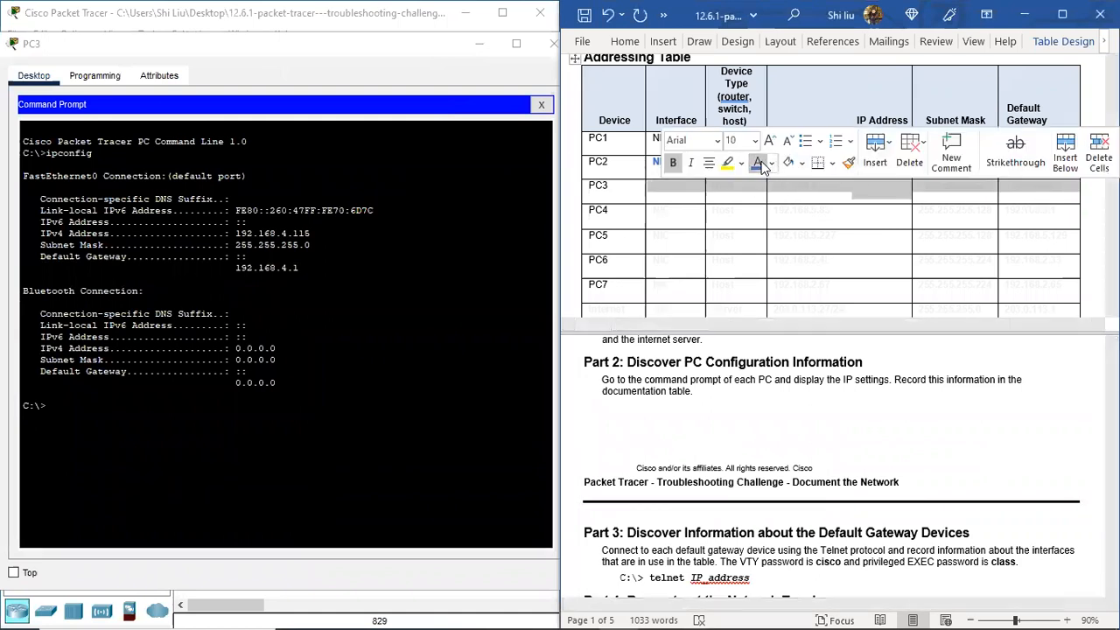
click(758, 163)
click(661, 210)
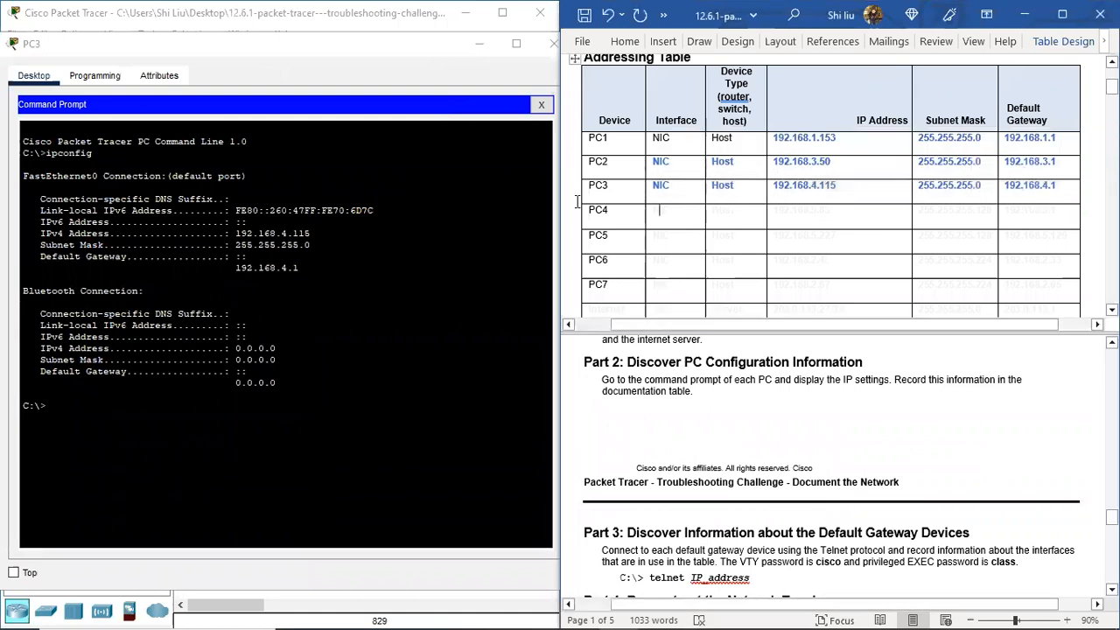
click(551, 45)
Step: Run ipconfig on PC4 and make PC4's Word table row blue, undoing an accidental row-height change
click(297, 422)
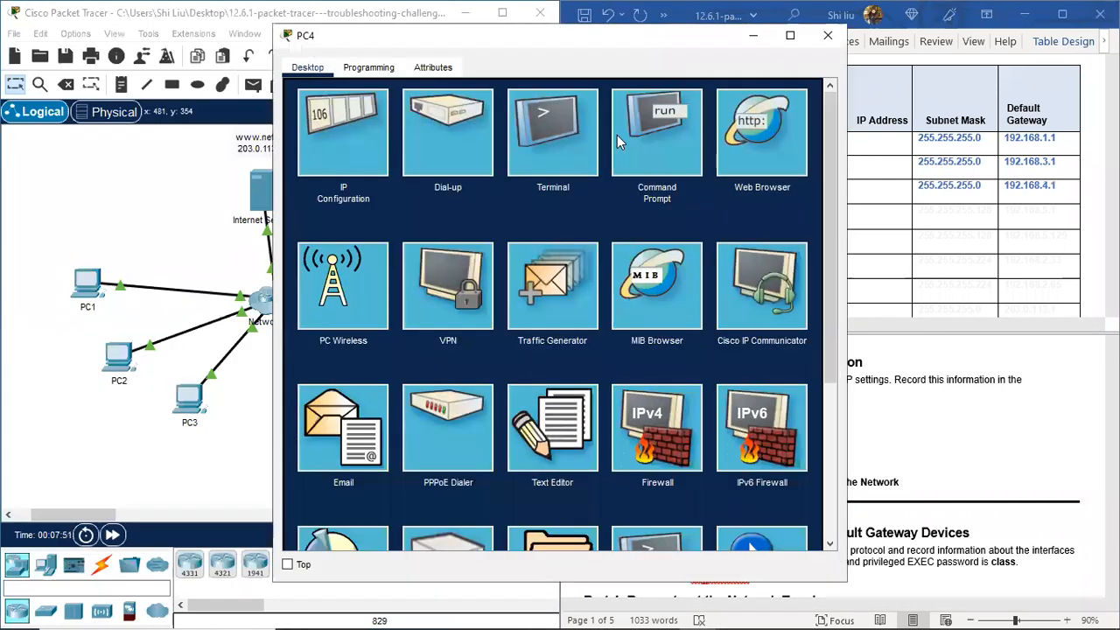
click(616, 134)
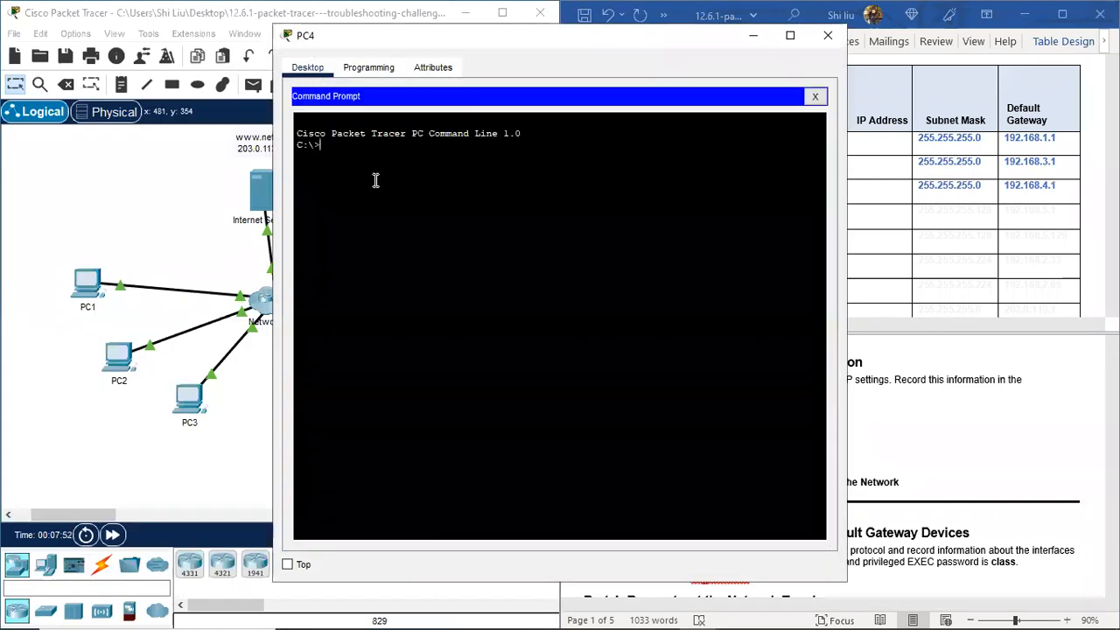
right_click(352, 153)
click(390, 183)
key(Return)
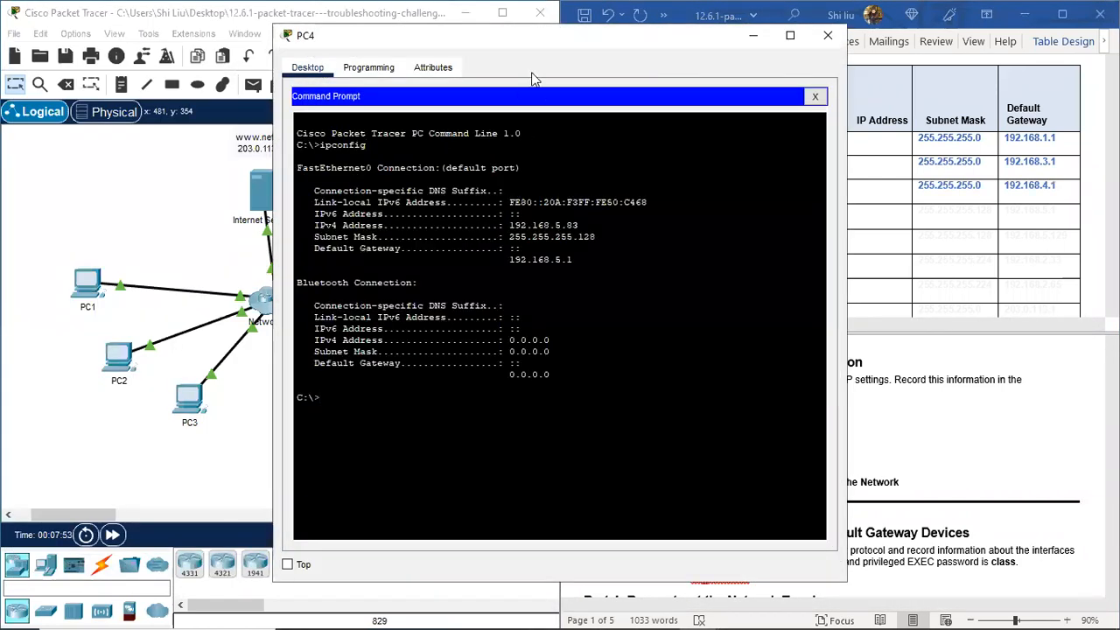
drag(544, 38, 263, 43)
click(673, 218)
drag(820, 198, 881, 216)
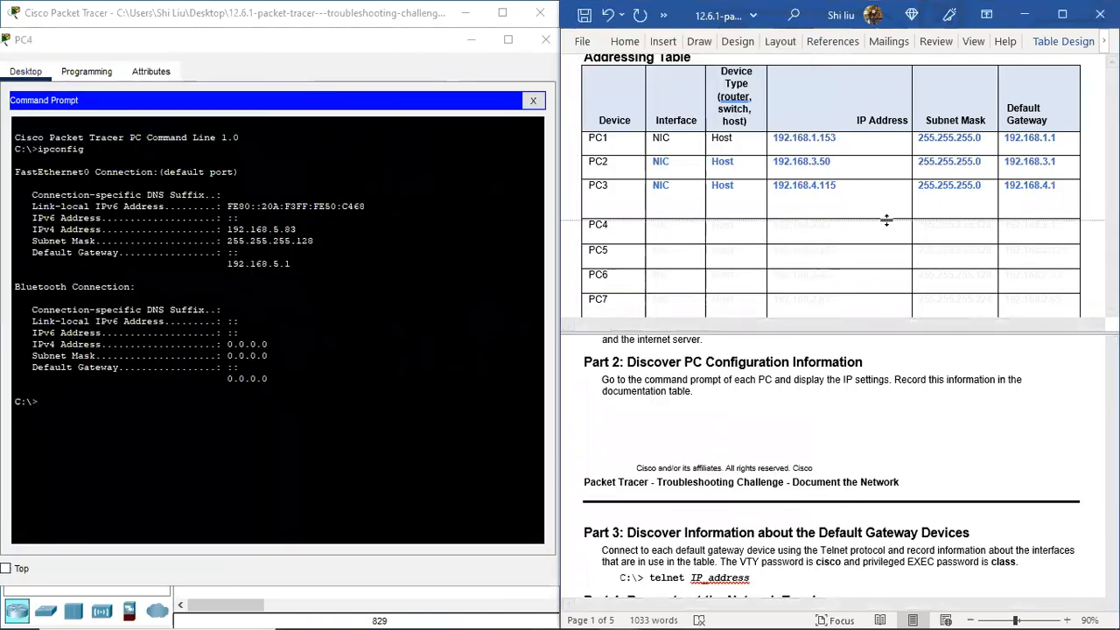
key(ctrl+z)
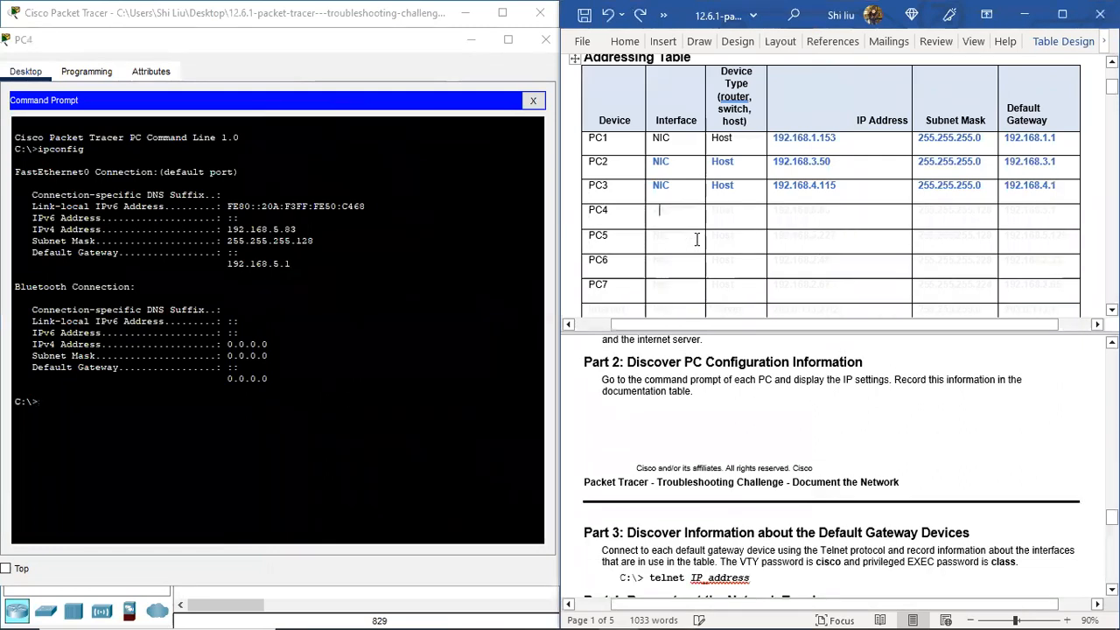
drag(653, 214, 1041, 214)
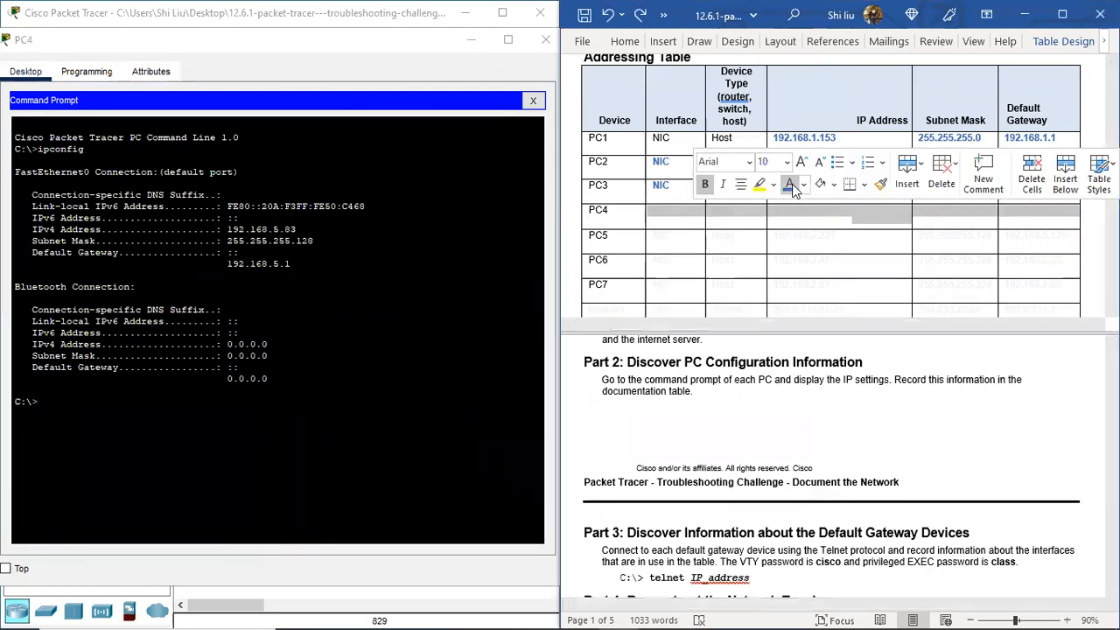
click(789, 185)
click(503, 61)
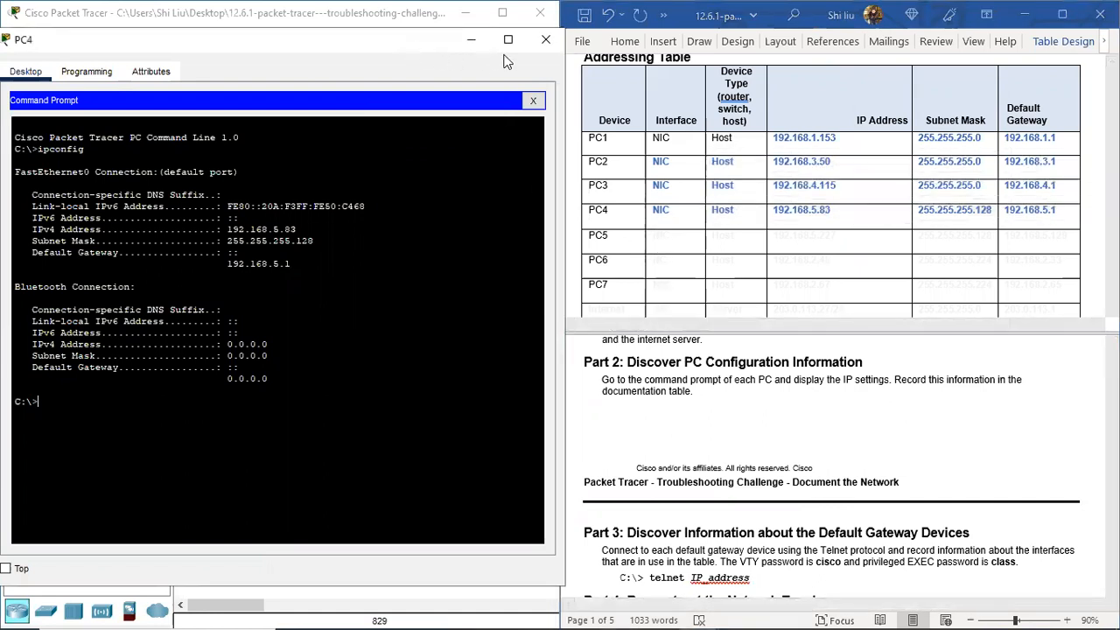
click(544, 41)
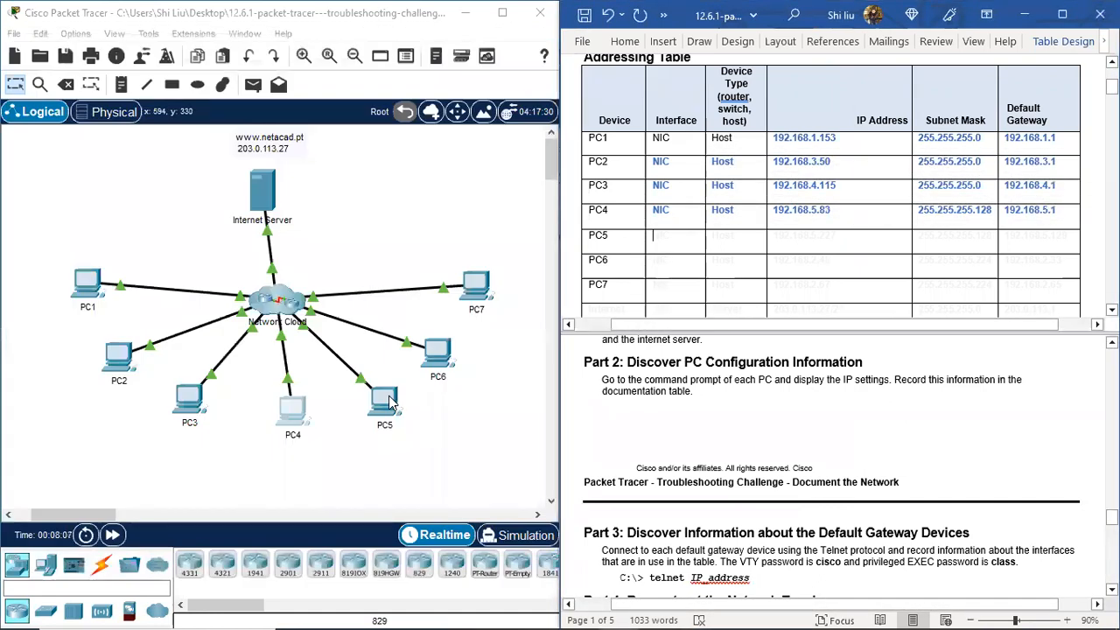
Step: Run ipconfig on PC5 and fill its row in blue: 192.168.5.227, 255.255.255.128, 192.168.5.129
click(391, 401)
click(635, 118)
right_click(381, 154)
click(420, 174)
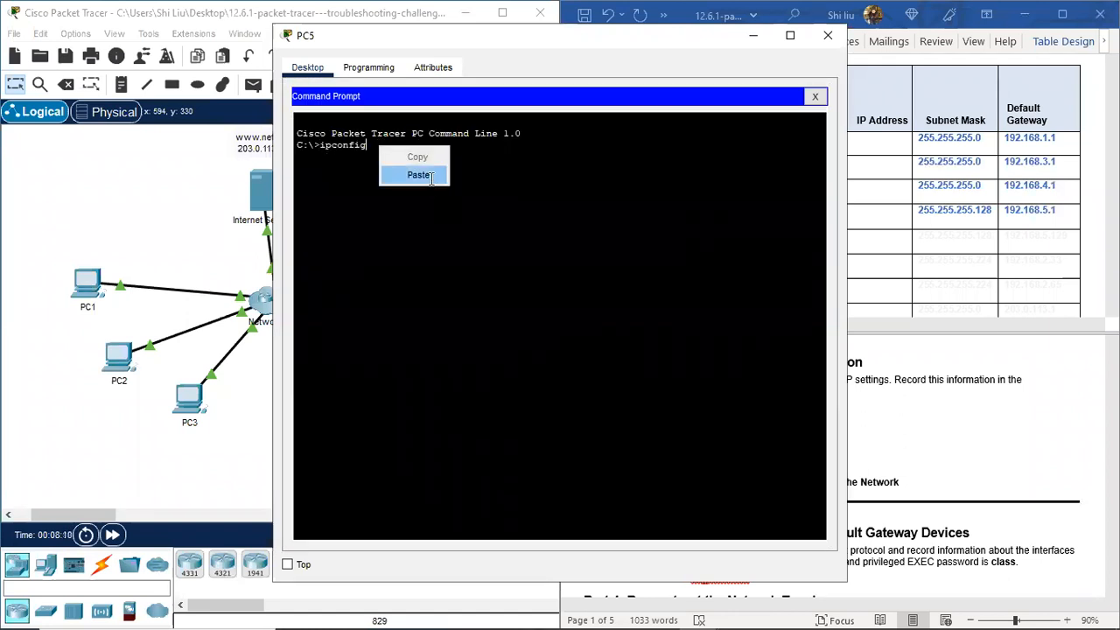
key(Return)
drag(537, 36, 252, 43)
click(662, 243)
drag(650, 237, 1043, 240)
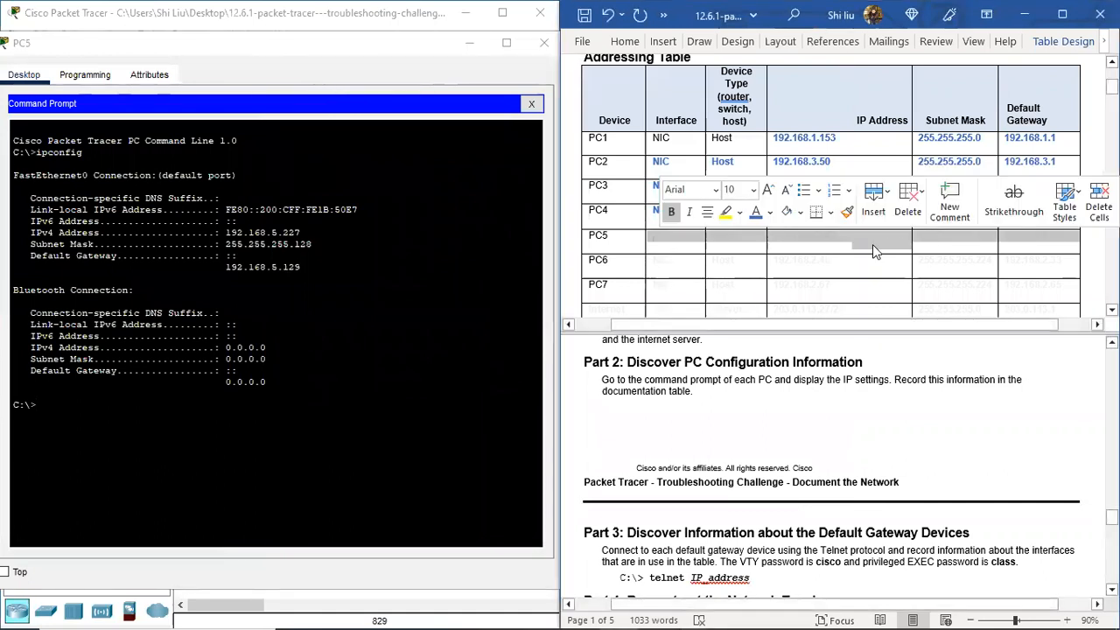
text(NIC	Host	192.168.5.227	255.255.255.128	192.168.5.129)
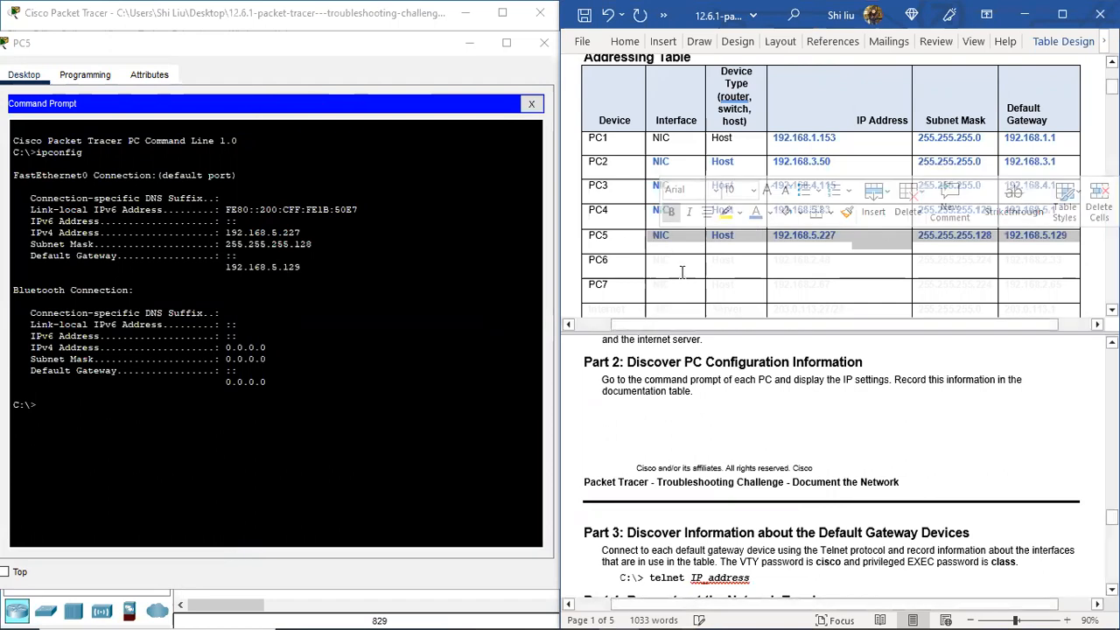
click(682, 272)
click(356, 44)
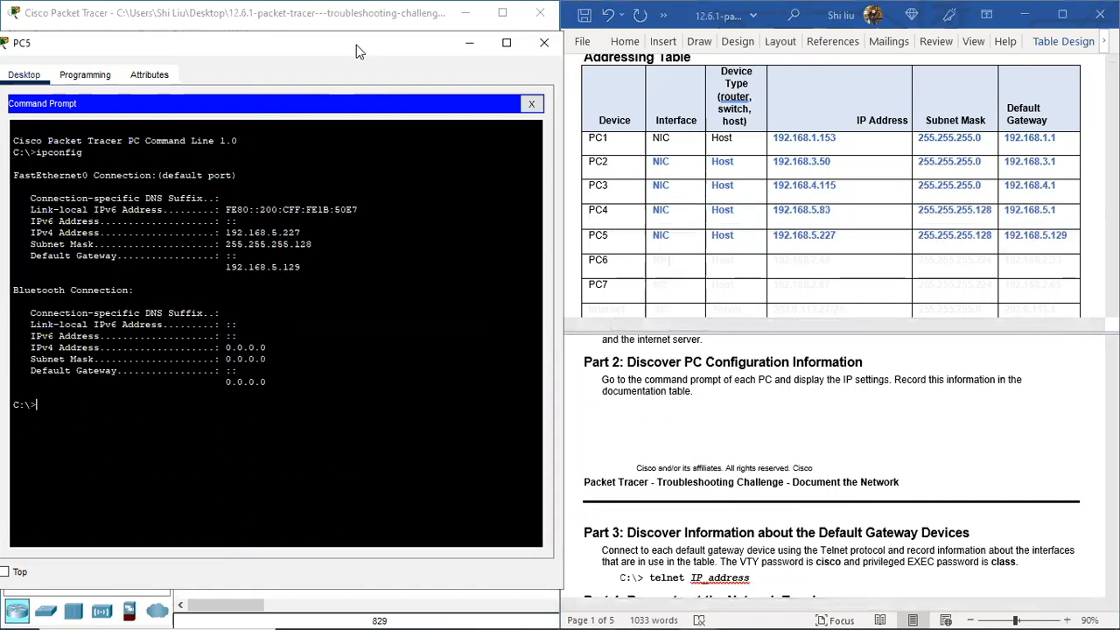
click(538, 42)
Step: Run ipconfig on PC6 and paste its address details into the PC6 table row
click(438, 350)
click(480, 187)
right_click(358, 154)
click(398, 182)
key(Return)
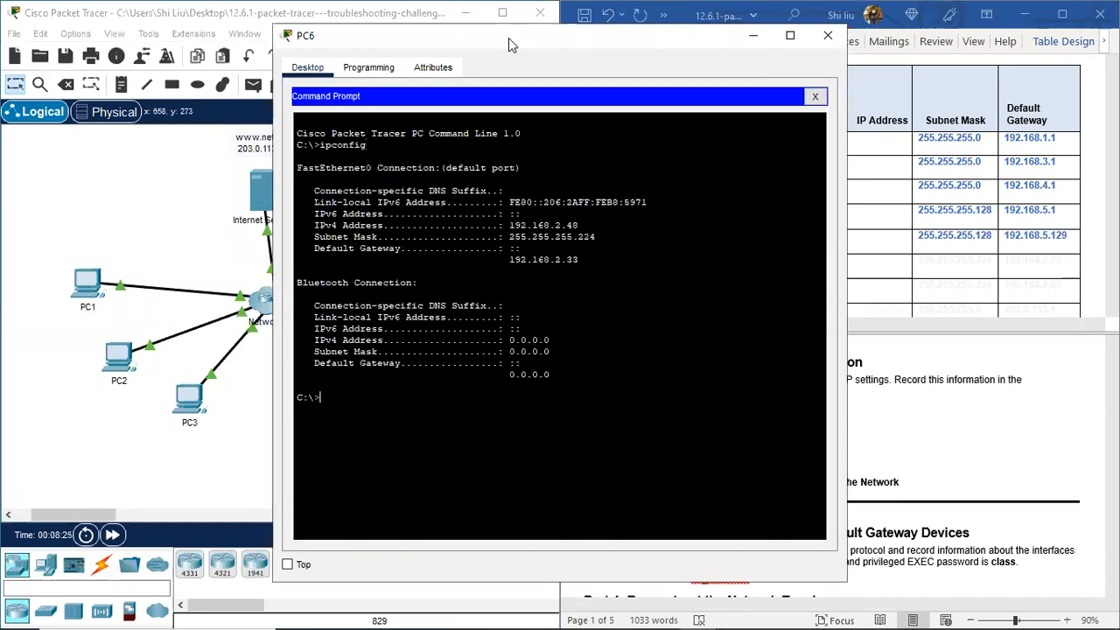
drag(494, 34, 214, 44)
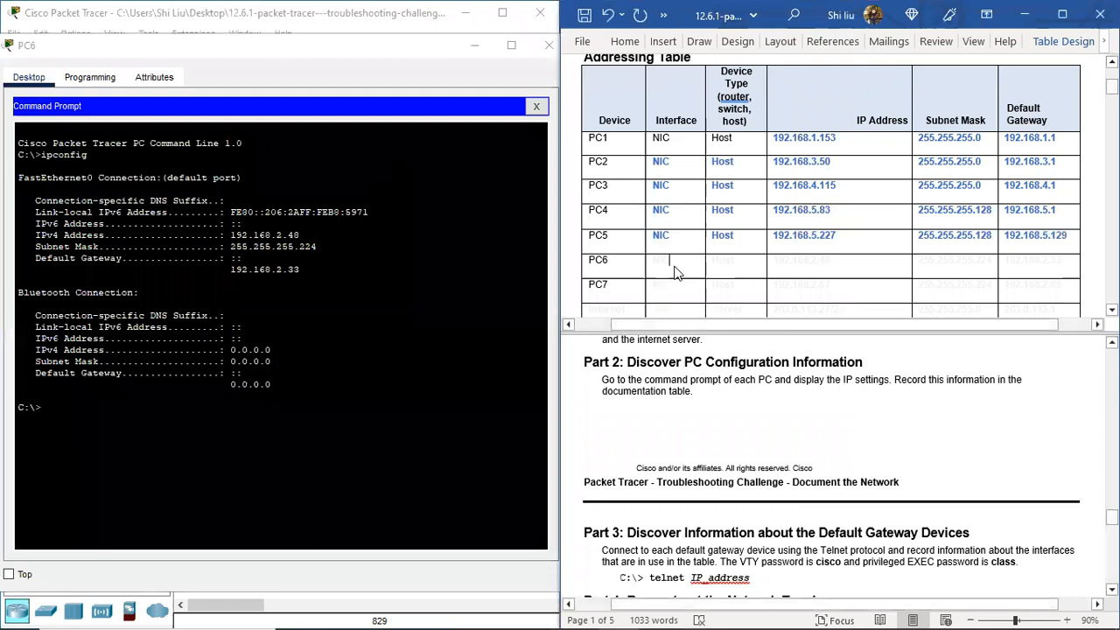
drag(702, 263, 1041, 268)
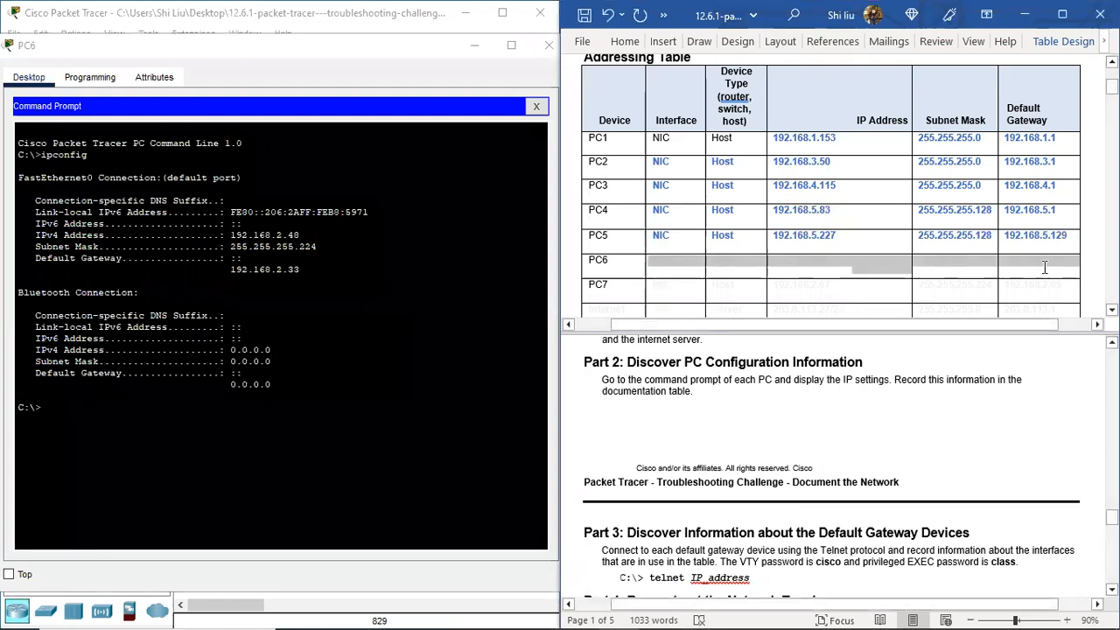
text(NIC	Host	192.168.2.48	255.255.255.224	192.168.2.33)
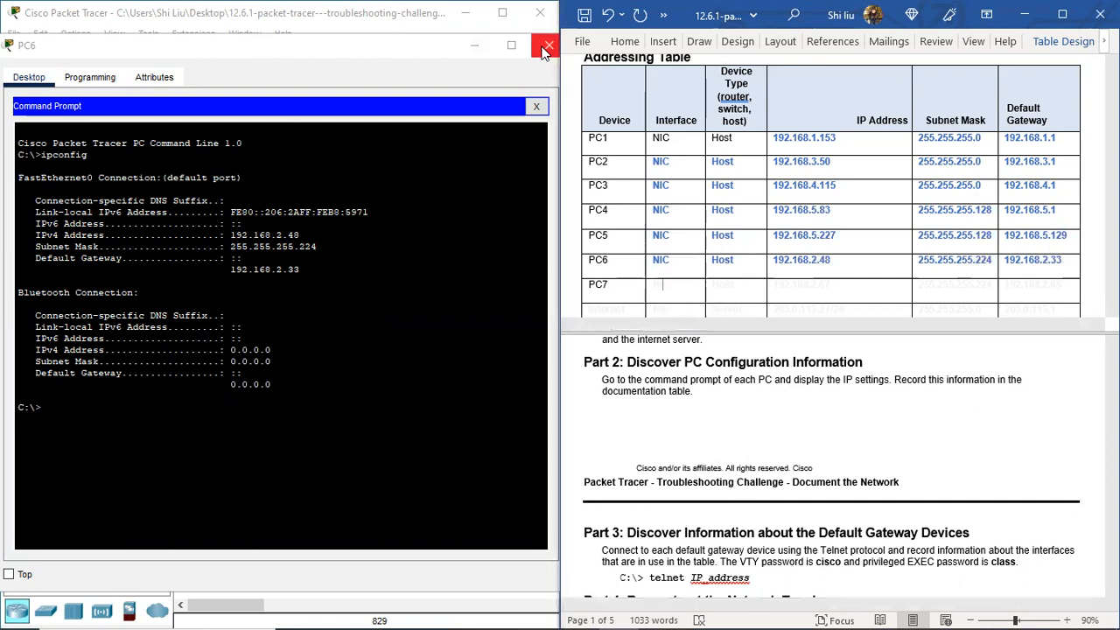
click(548, 45)
Step: Run ipconfig on PC7 and fill its row in blue: 192.168.2.67, 255.255.255.224, 192.168.2.65
click(479, 291)
click(662, 133)
right_click(347, 146)
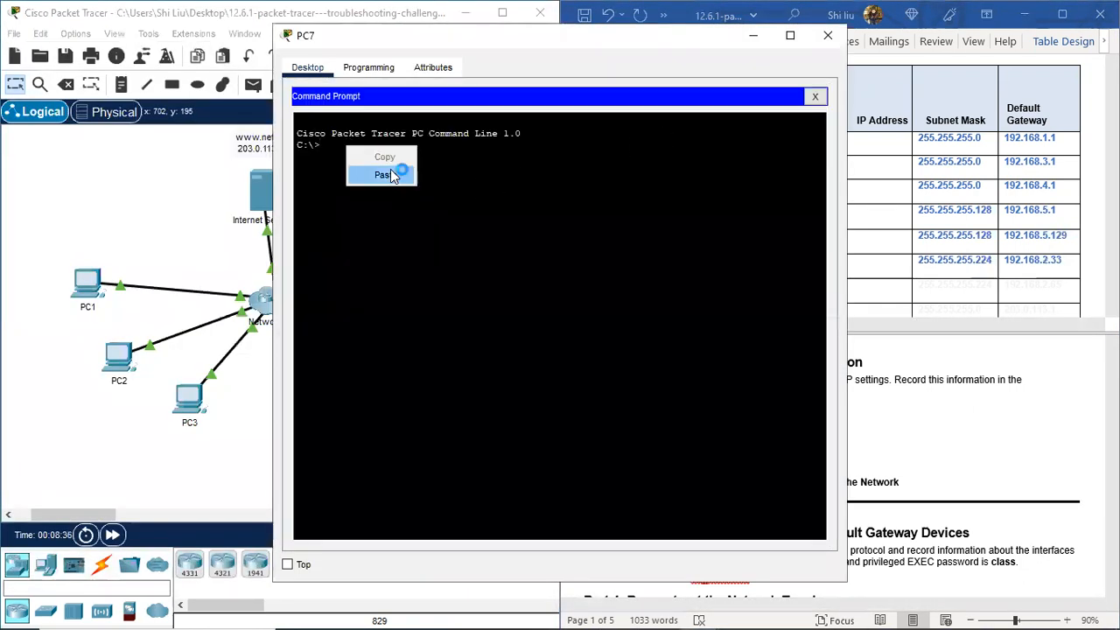
click(396, 176)
key(Return)
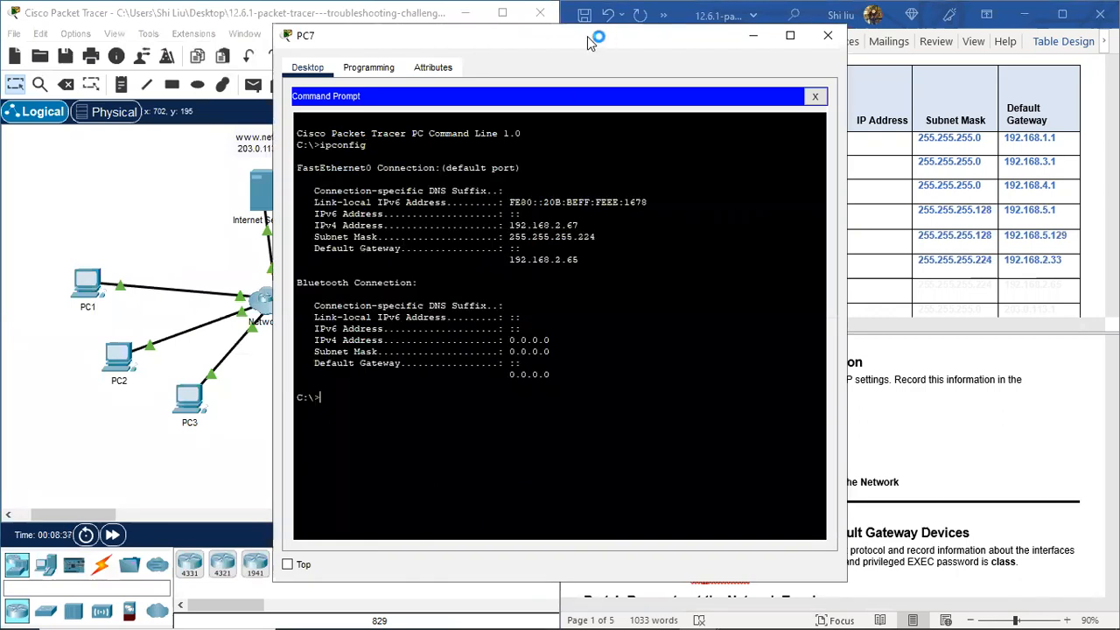
drag(587, 35, 316, 69)
click(651, 288)
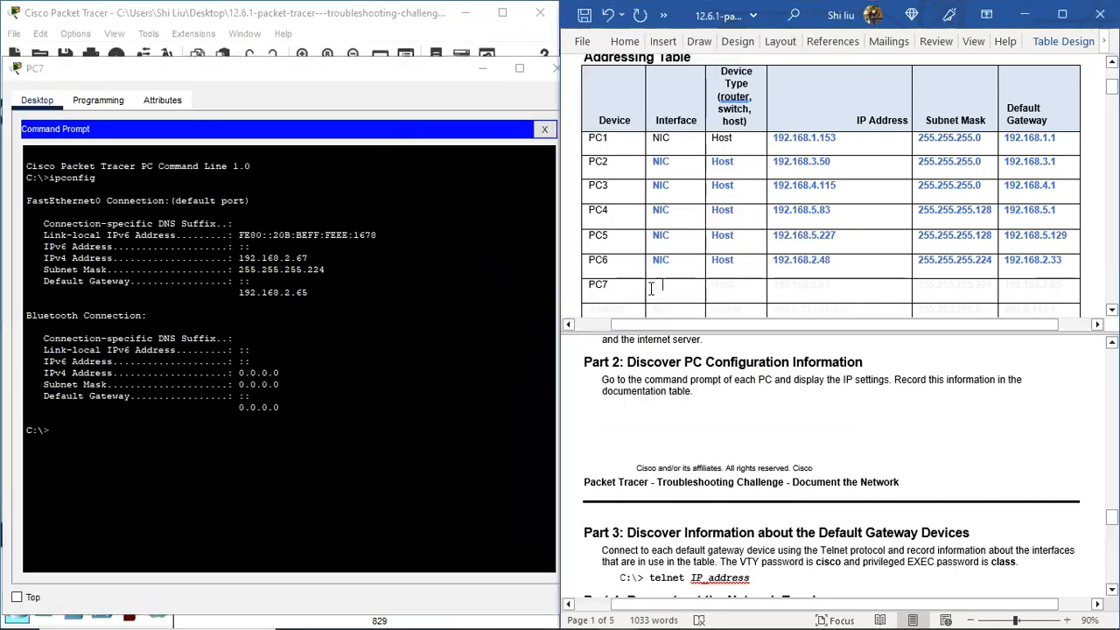
drag(681, 285, 1023, 289)
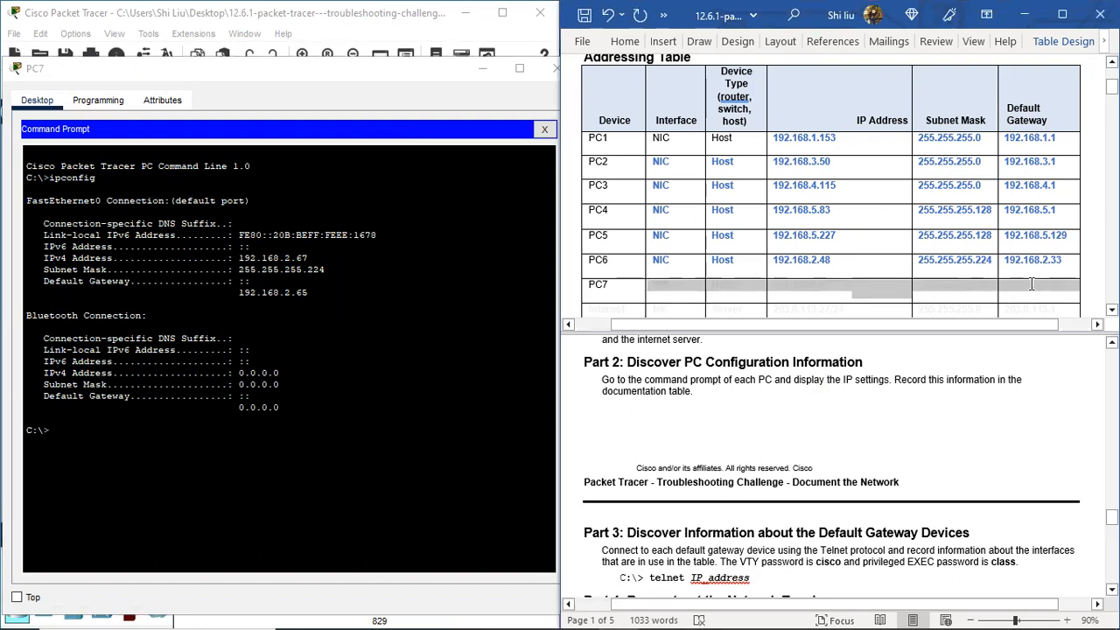
click(755, 261)
scroll(741, 250, down, 3)
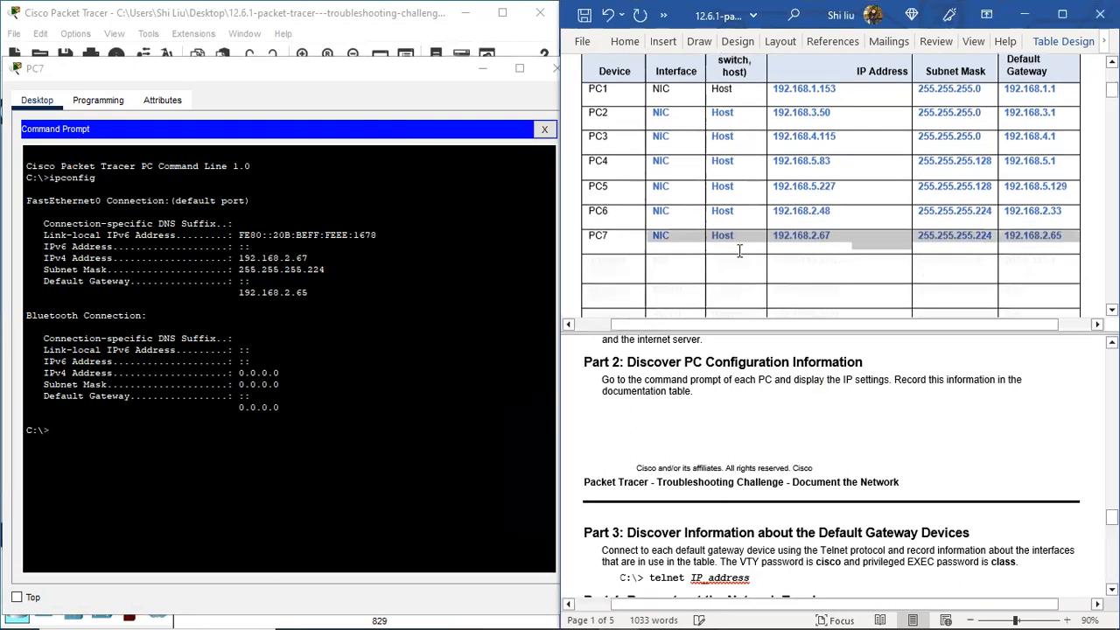
click(610, 218)
click(556, 68)
click(256, 203)
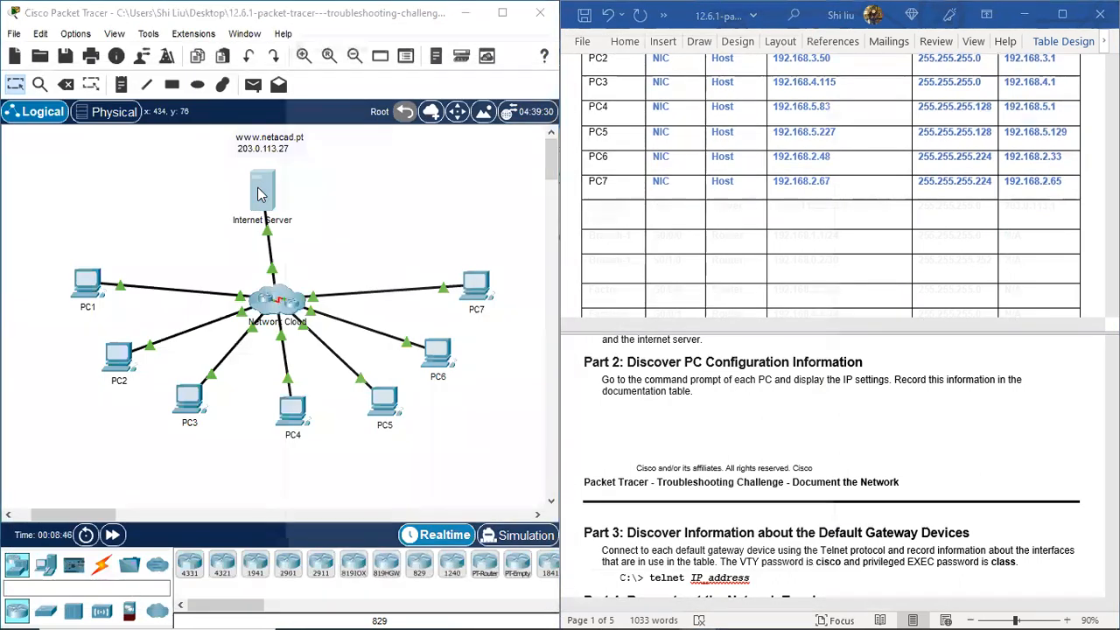
Step: Run ipconfig on the Internet Server and fill its row in blue: 203.0.113.27/24, 255.255.255.0, 203.0.113.1
click(360, 69)
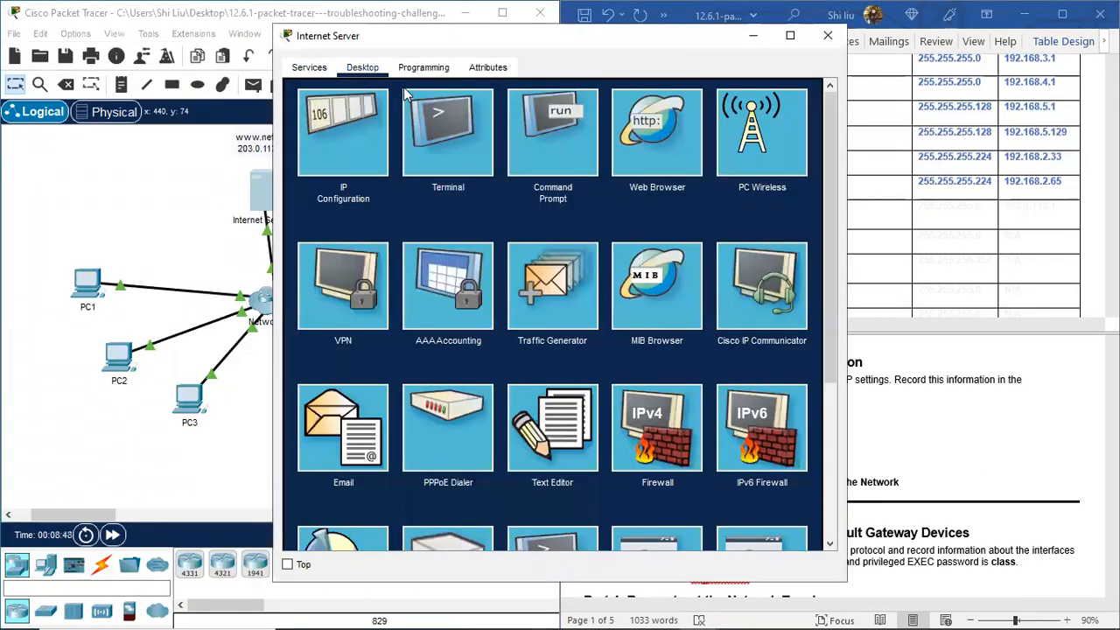
click(562, 123)
right_click(358, 144)
click(392, 166)
key(Return)
drag(474, 37, 200, 77)
click(609, 219)
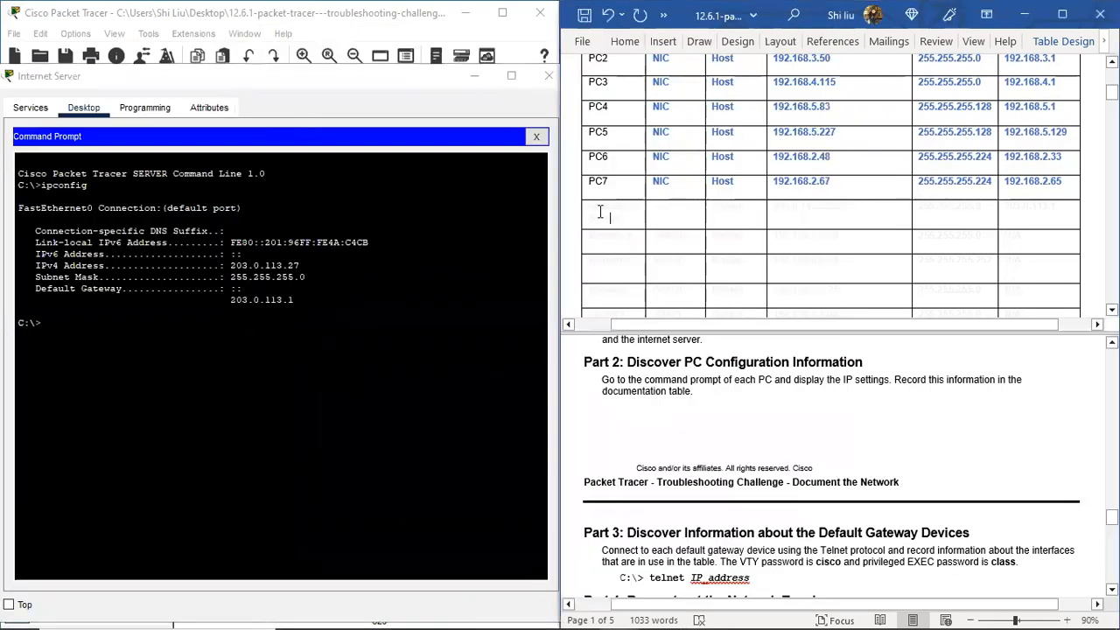
drag(589, 209, 628, 219)
drag(704, 218, 1050, 220)
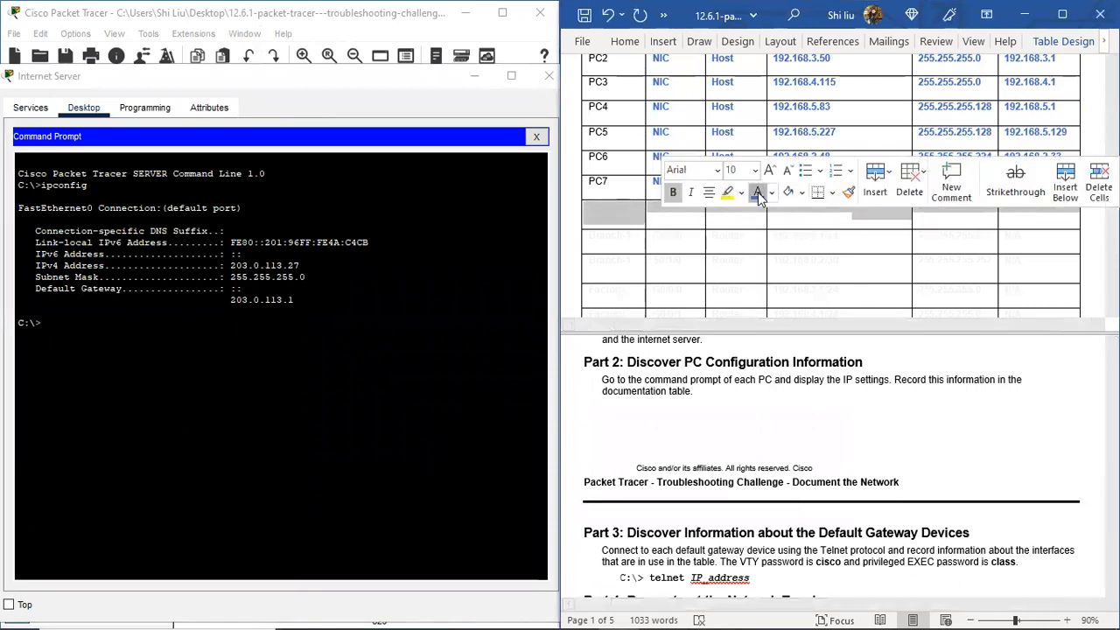
click(758, 195)
click(358, 102)
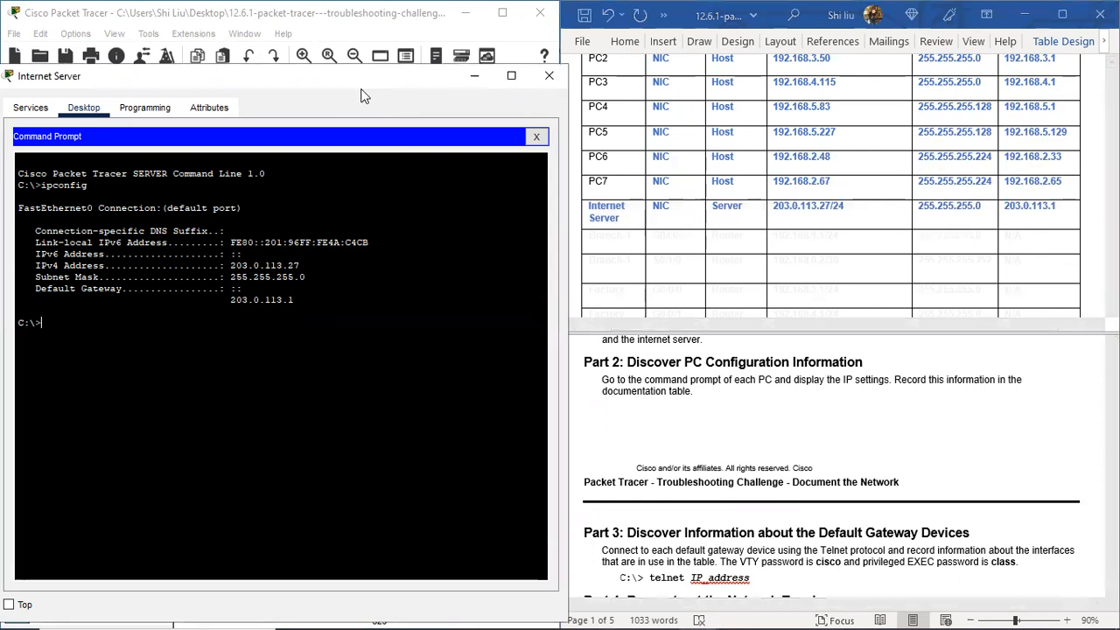
click(548, 75)
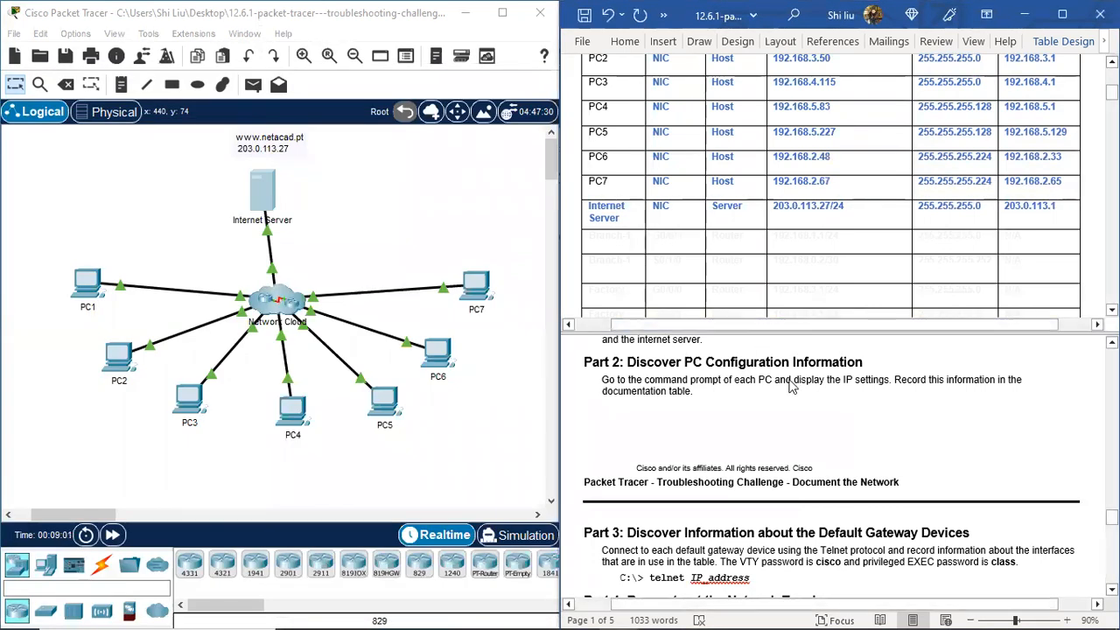
scroll(872, 380, down, 3)
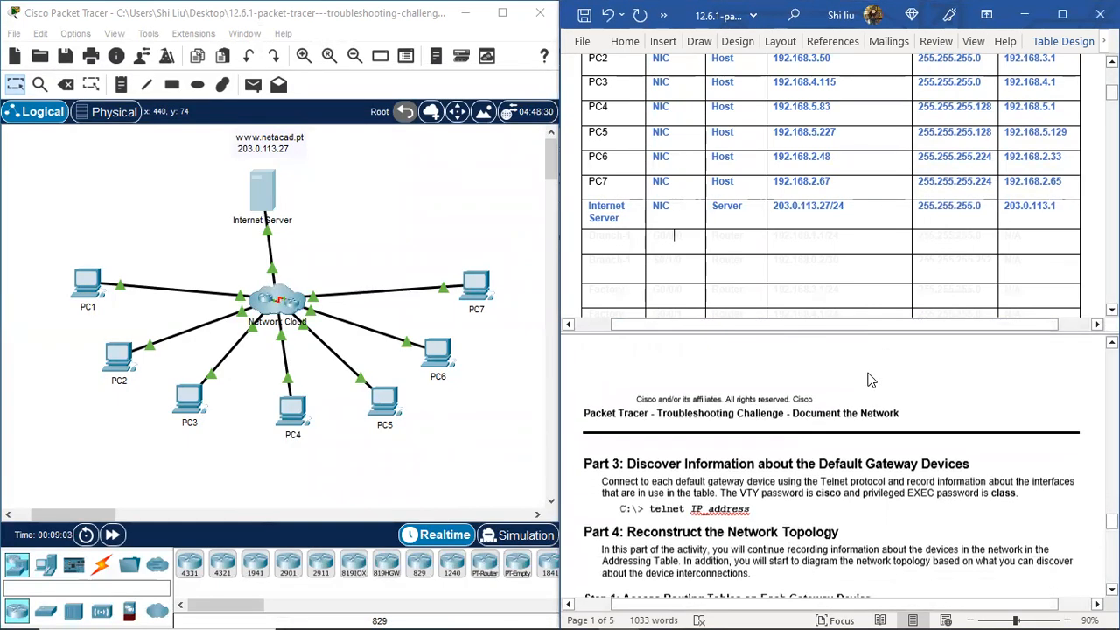
scroll(871, 380, down, 2)
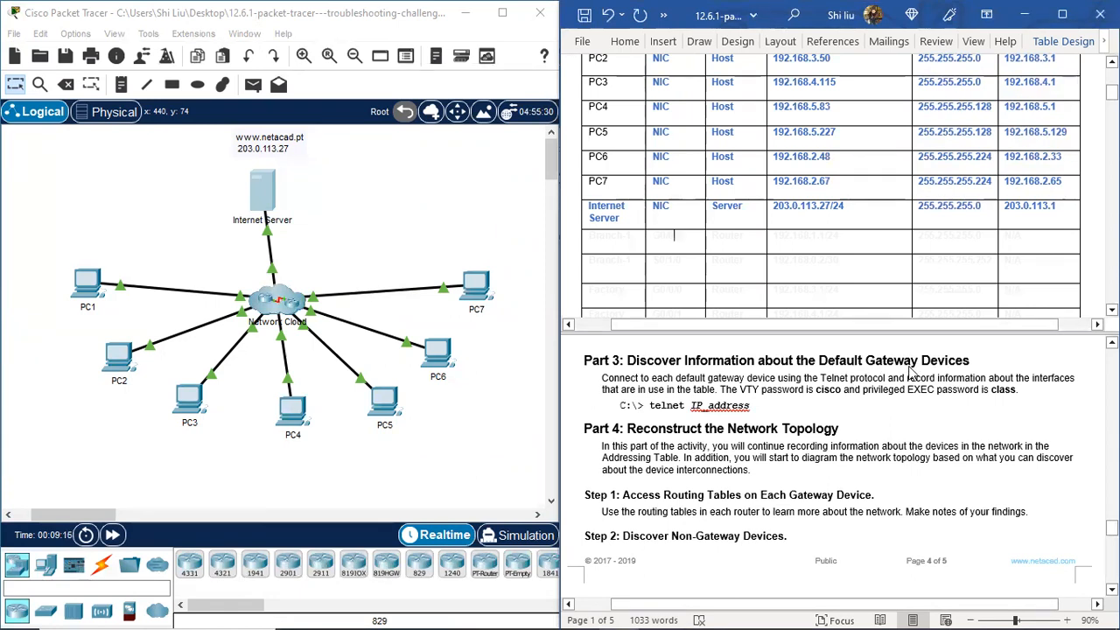
scroll(1015, 276, up, 3)
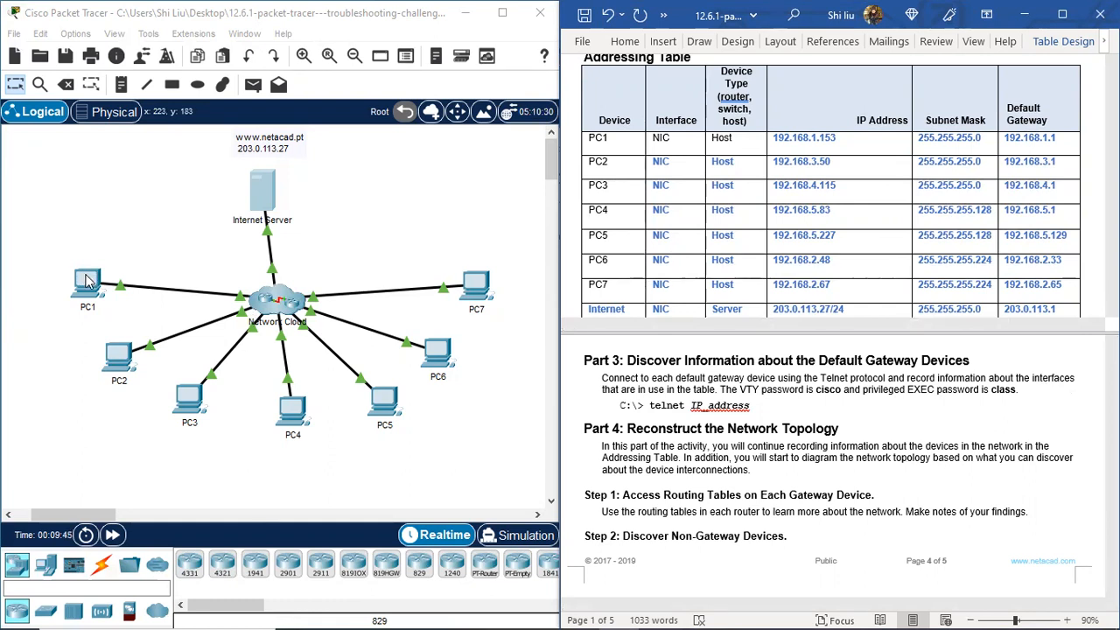
scroll(725, 194, down, 3)
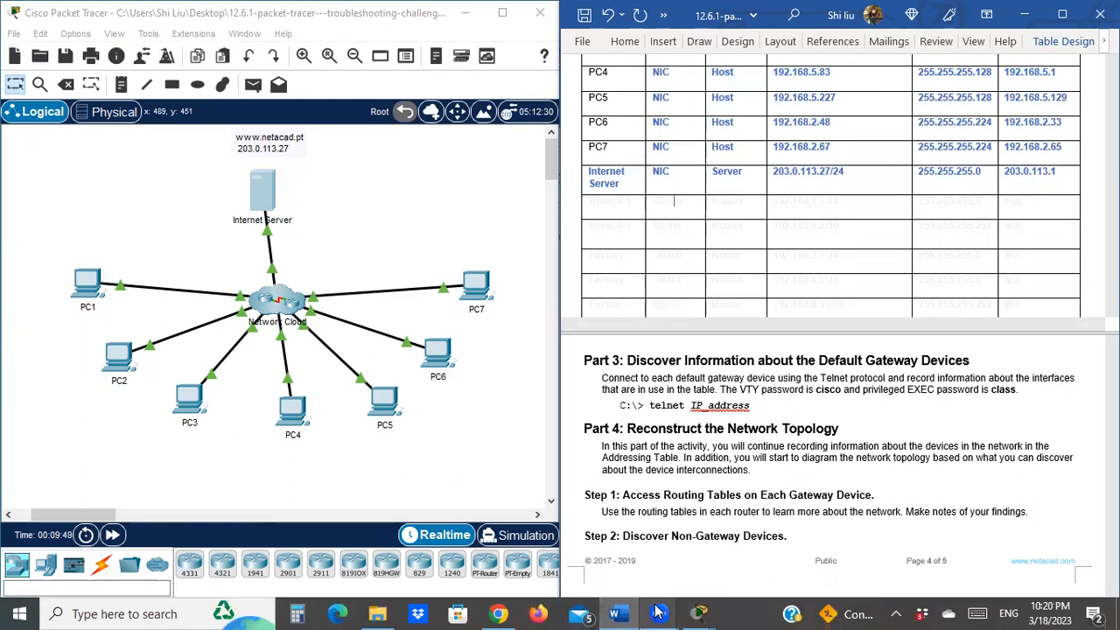
Step: Bring the blank topology window forward and place the first PC, PC0, on the canvas
click(699, 612)
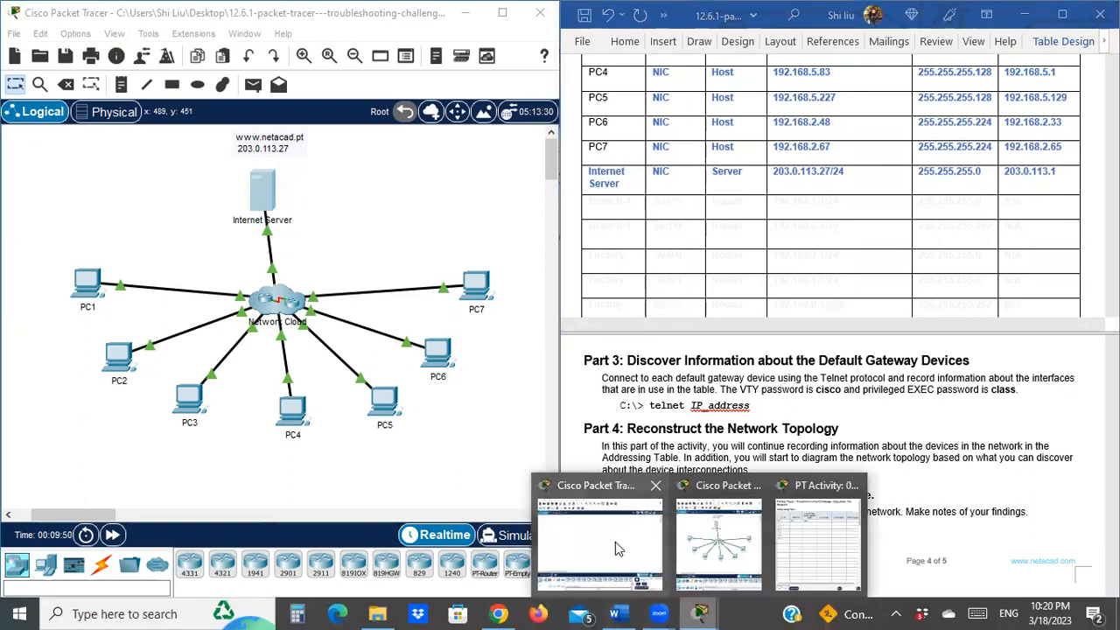
click(615, 543)
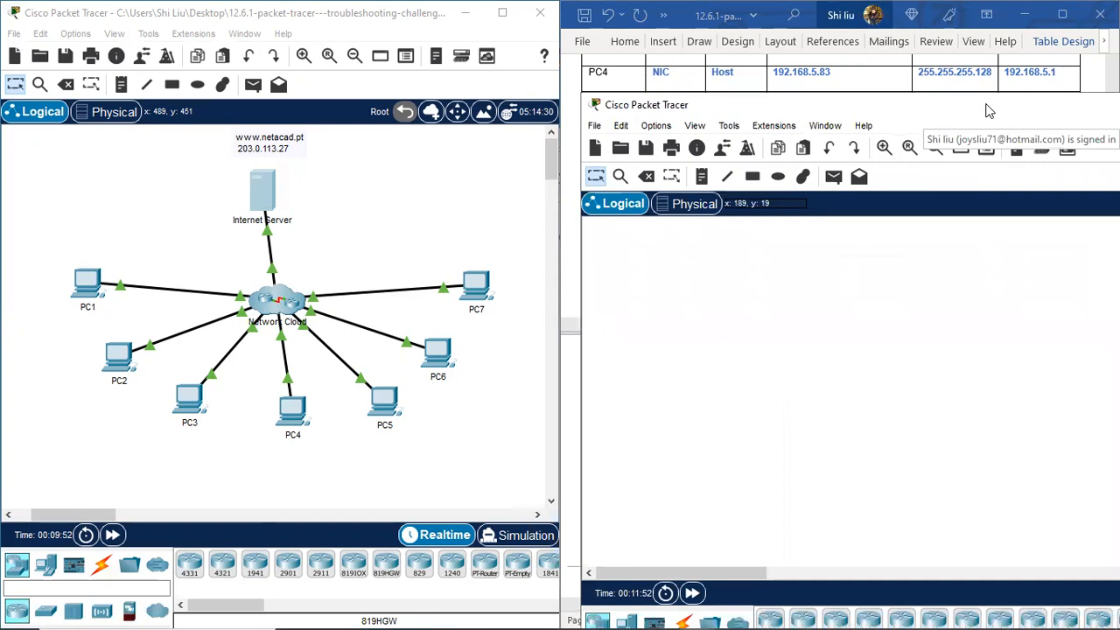
drag(985, 110, 934, 32)
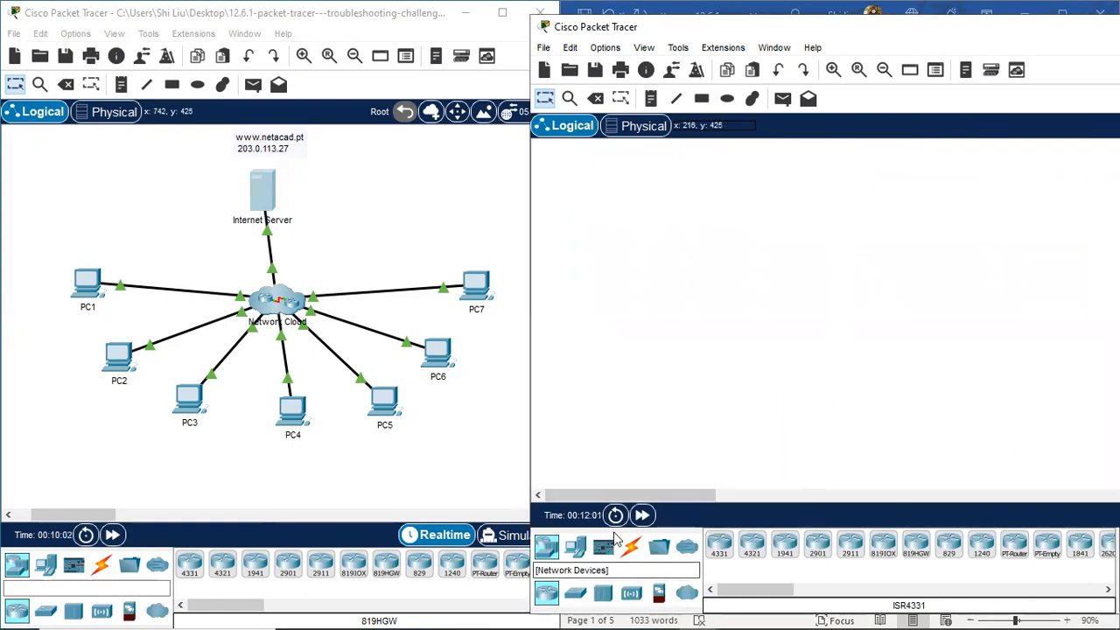
click(574, 546)
click(719, 544)
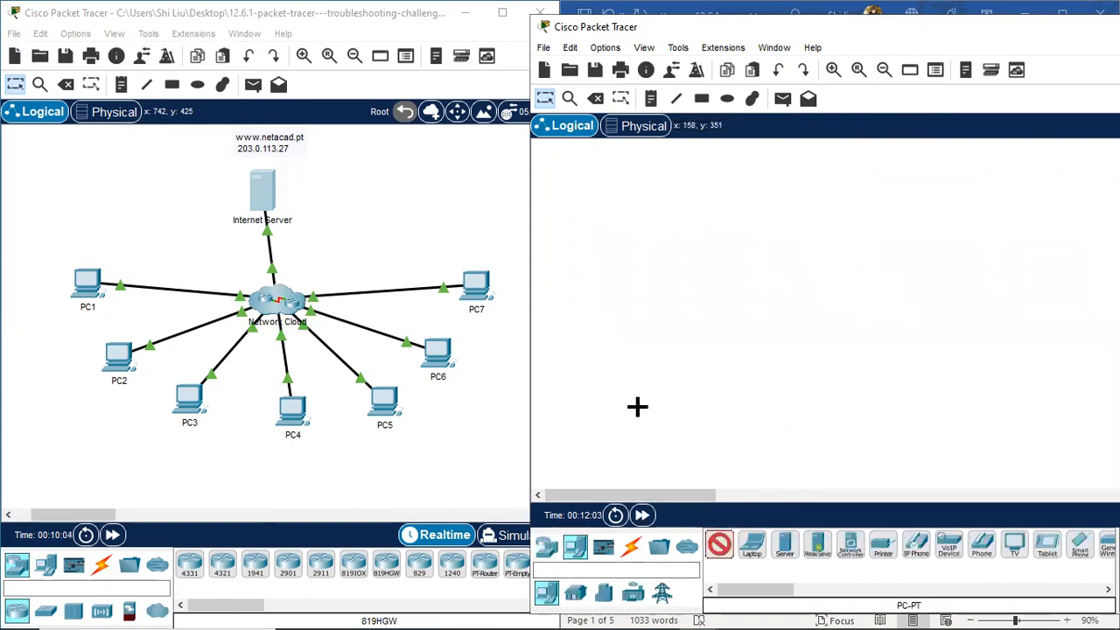
click(688, 387)
mouse_move(691, 393)
mouse_down()
mouse_move(691, 283)
mouse_move(674, 408)
mouse_up()
Step: Place six more PCs, PC1 through PC6, in a row to the right
click(719, 544)
click(727, 396)
click(721, 544)
click(781, 396)
click(719, 545)
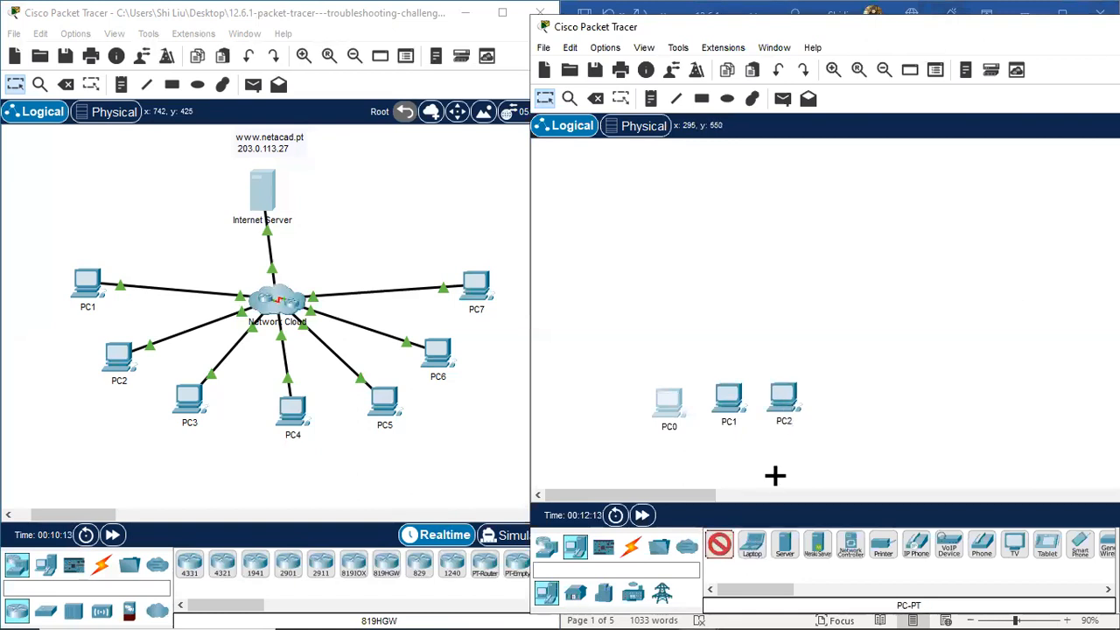
click(833, 400)
click(719, 545)
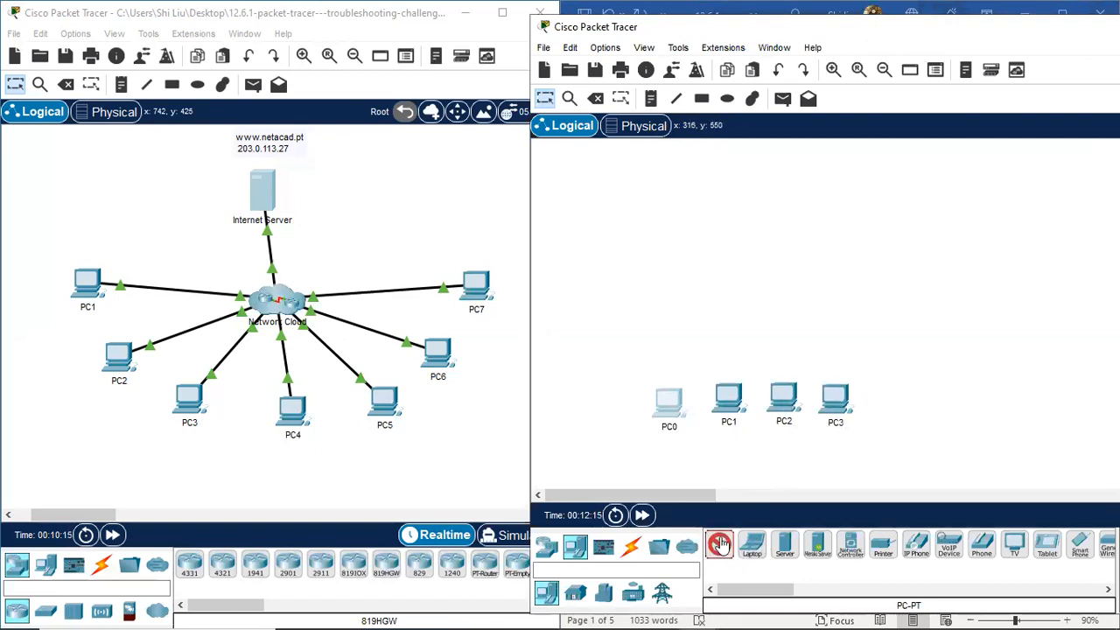
click(890, 398)
click(719, 546)
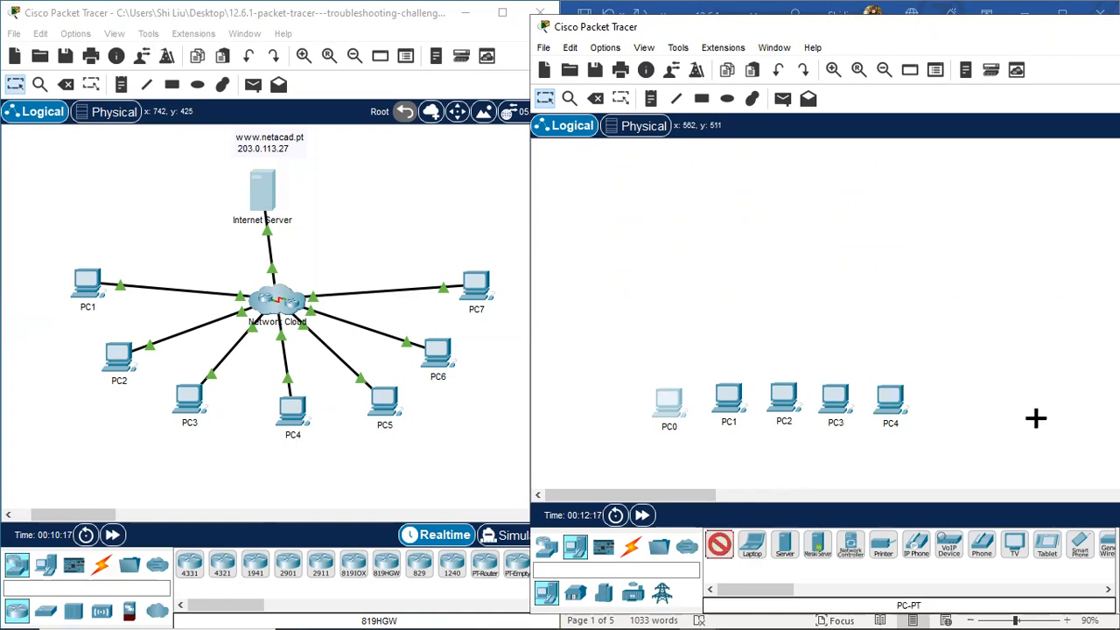
click(948, 392)
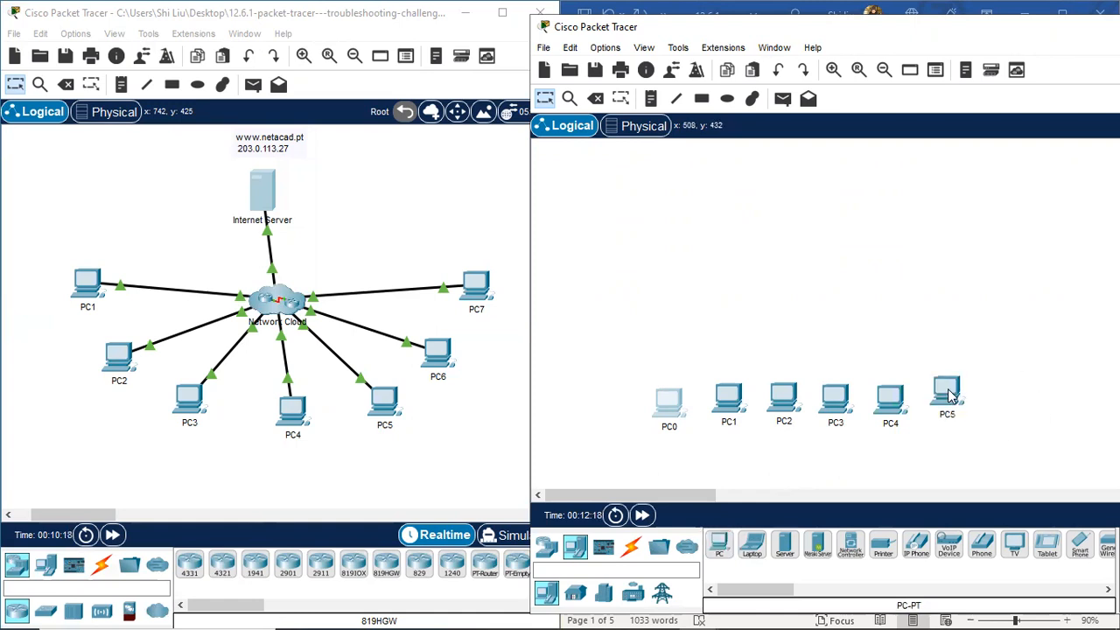
click(719, 545)
click(993, 392)
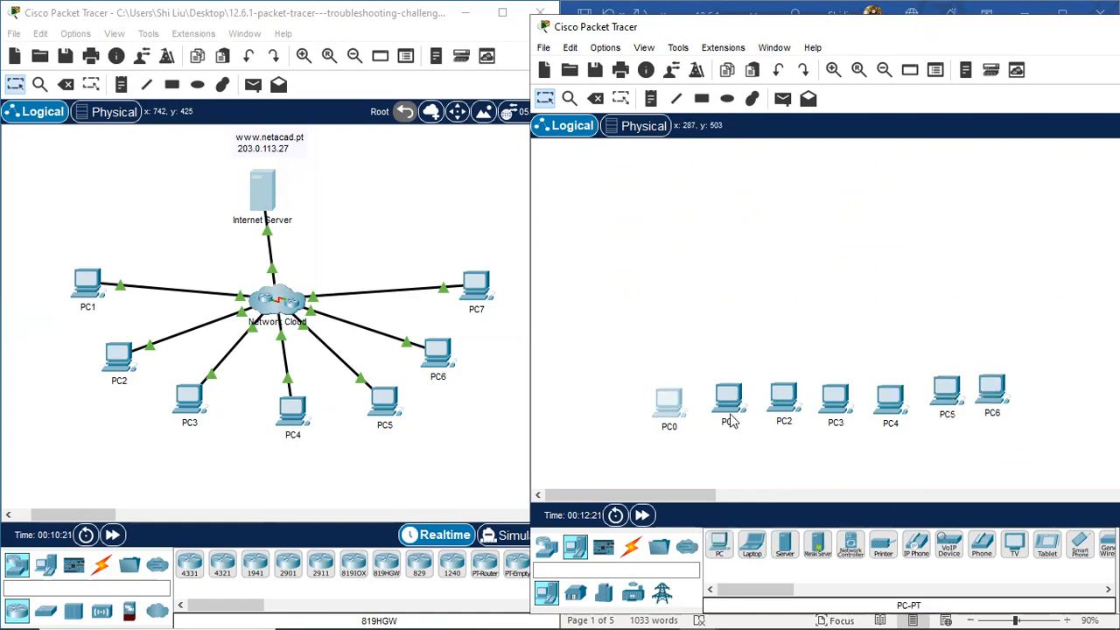
Step: Rename PC0 to PC7 and move it to the right of PC6
click(670, 427)
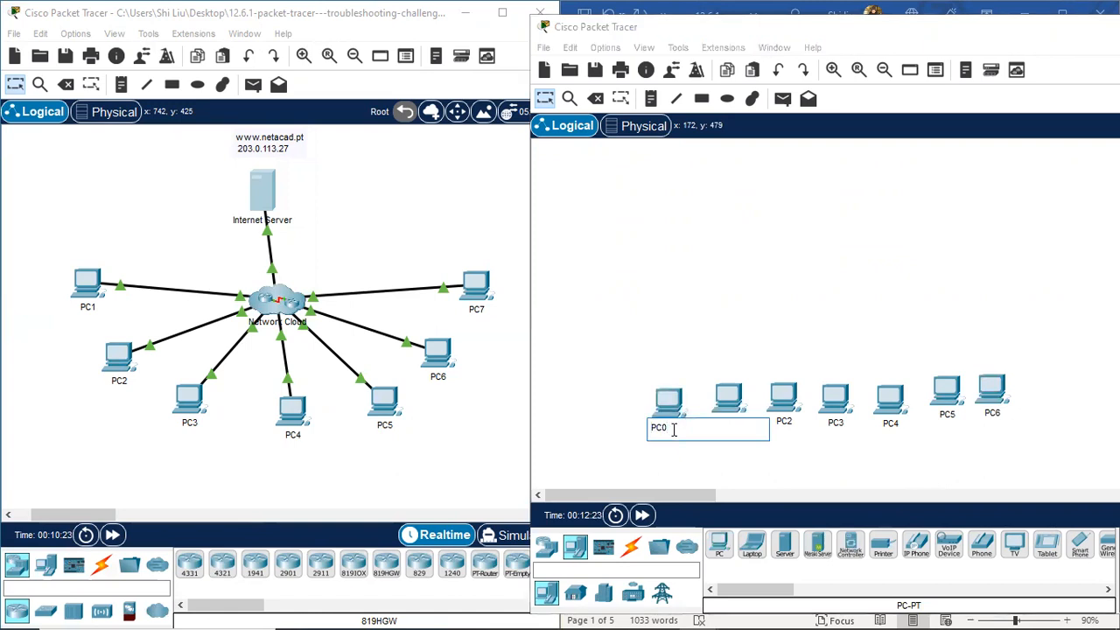
text(7)
key(Return)
drag(681, 404, 1045, 382)
click(655, 393)
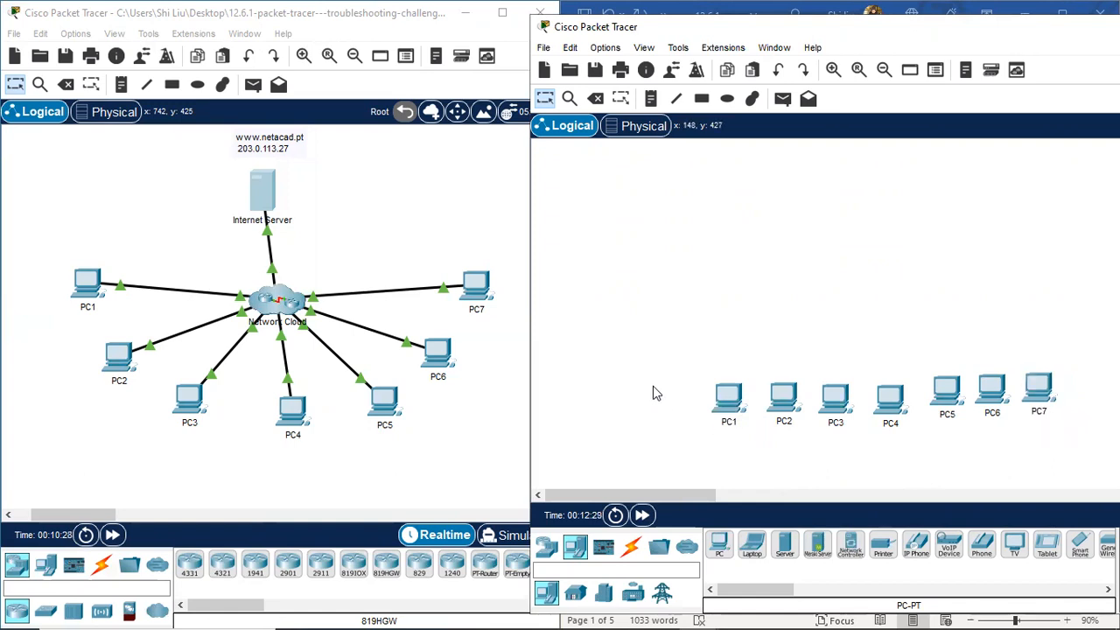
click(783, 546)
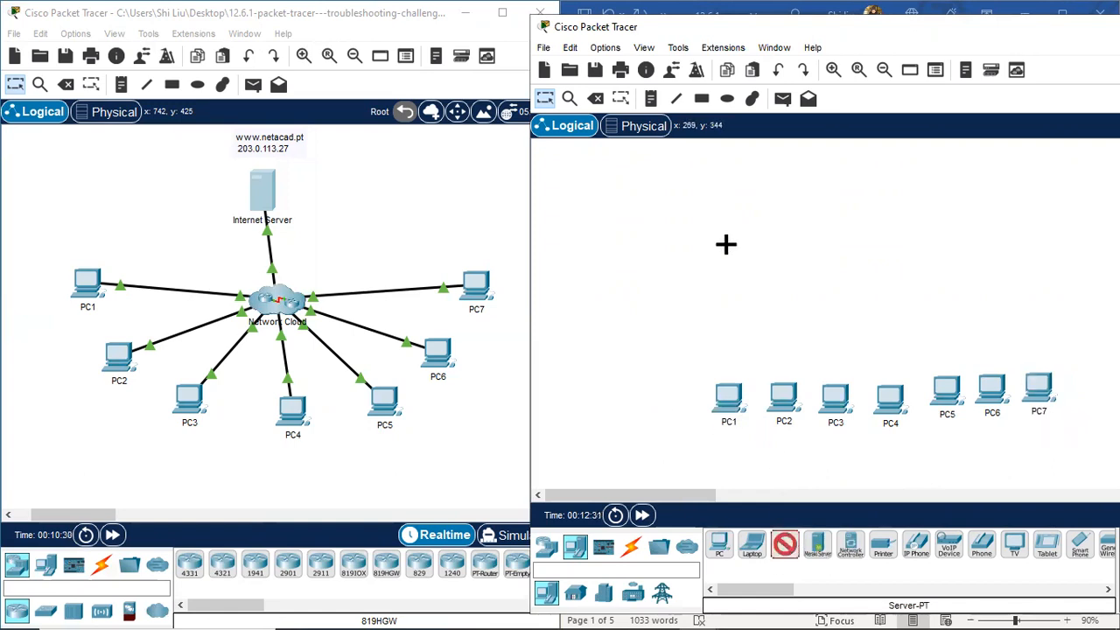
click(705, 195)
click(707, 228)
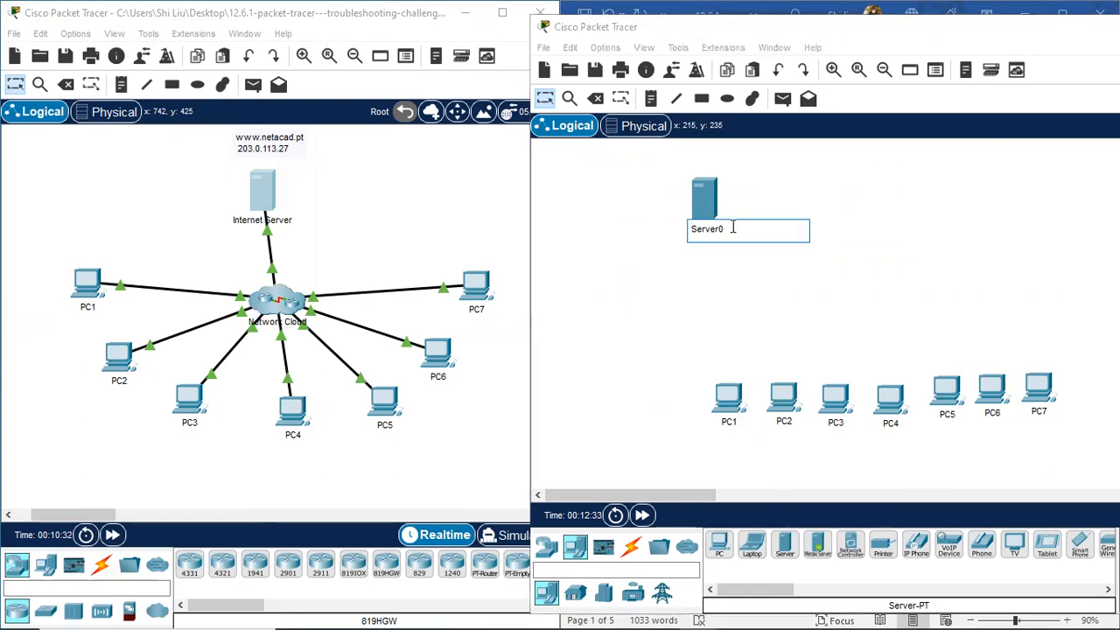
key(BackSpace)
key(BackSpace)
text(Internet)
click(728, 285)
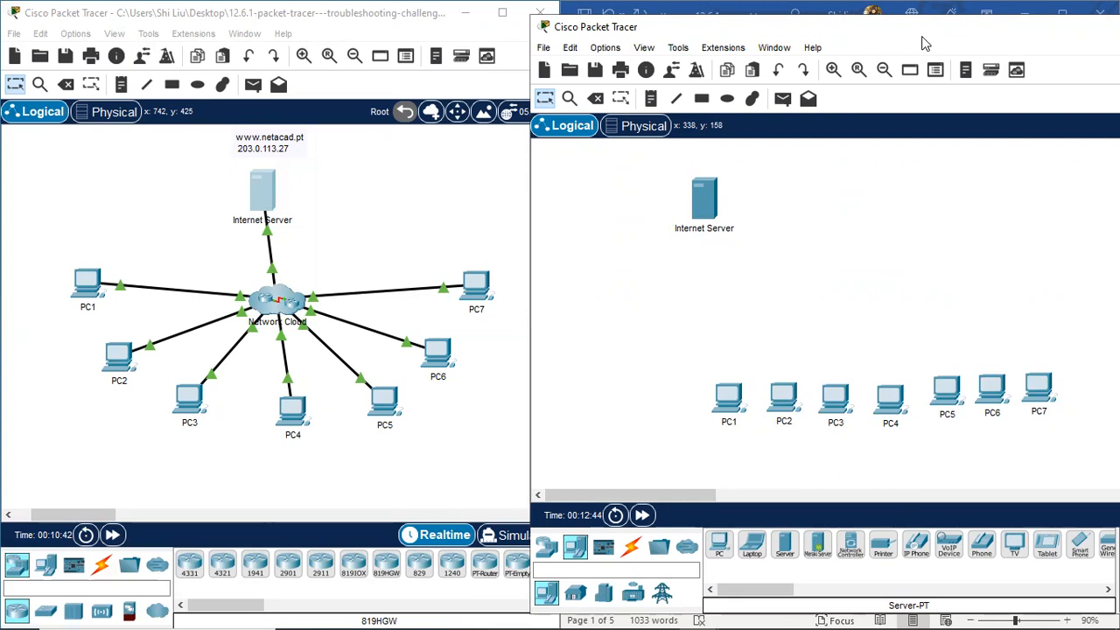
drag(924, 43, 887, 44)
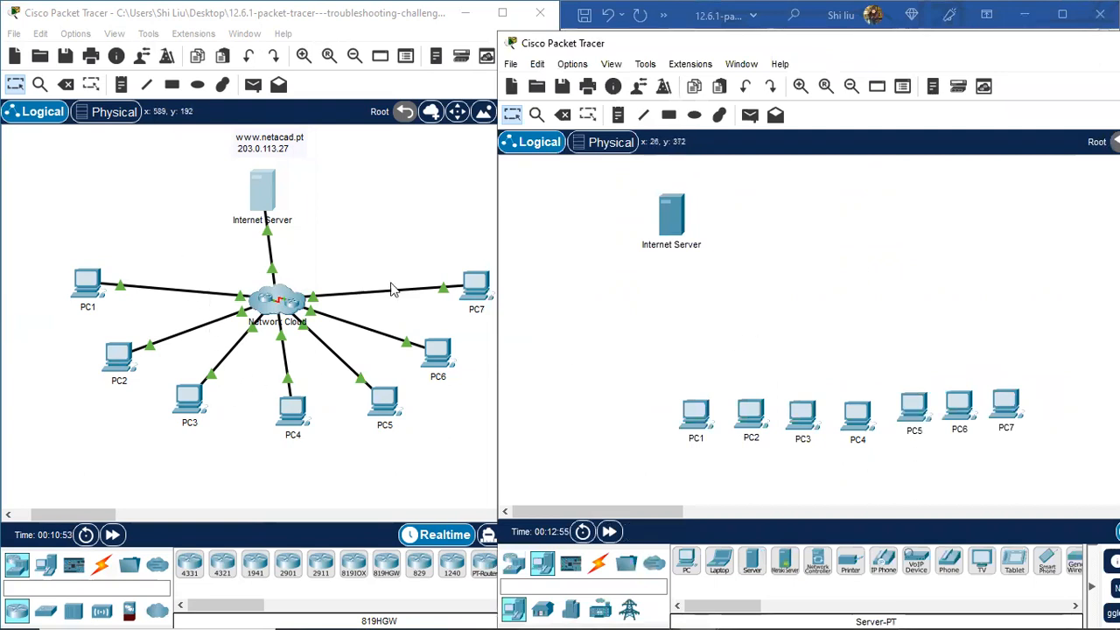
Step: Run ipconfig in PC1's command prompt to find its default gateway
drag(704, 48, 781, 54)
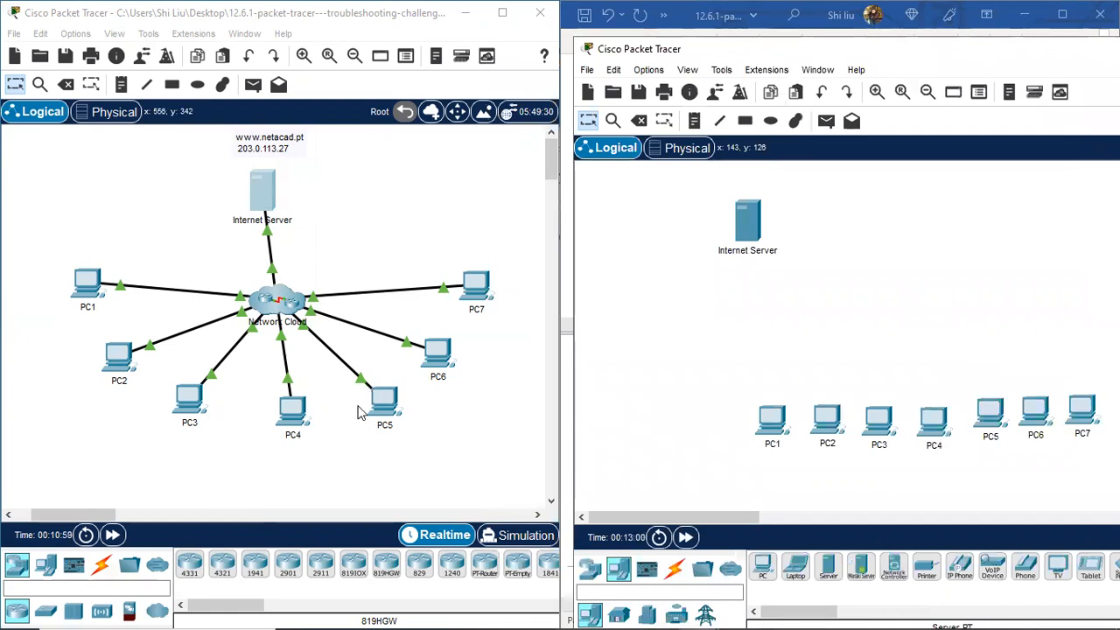
click(91, 283)
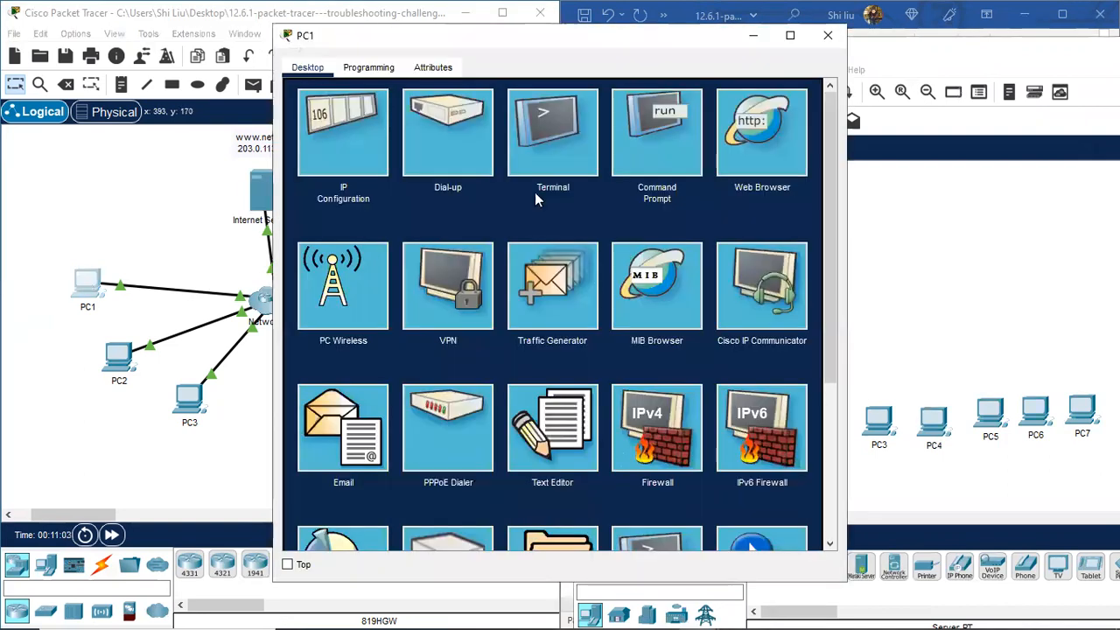
click(658, 135)
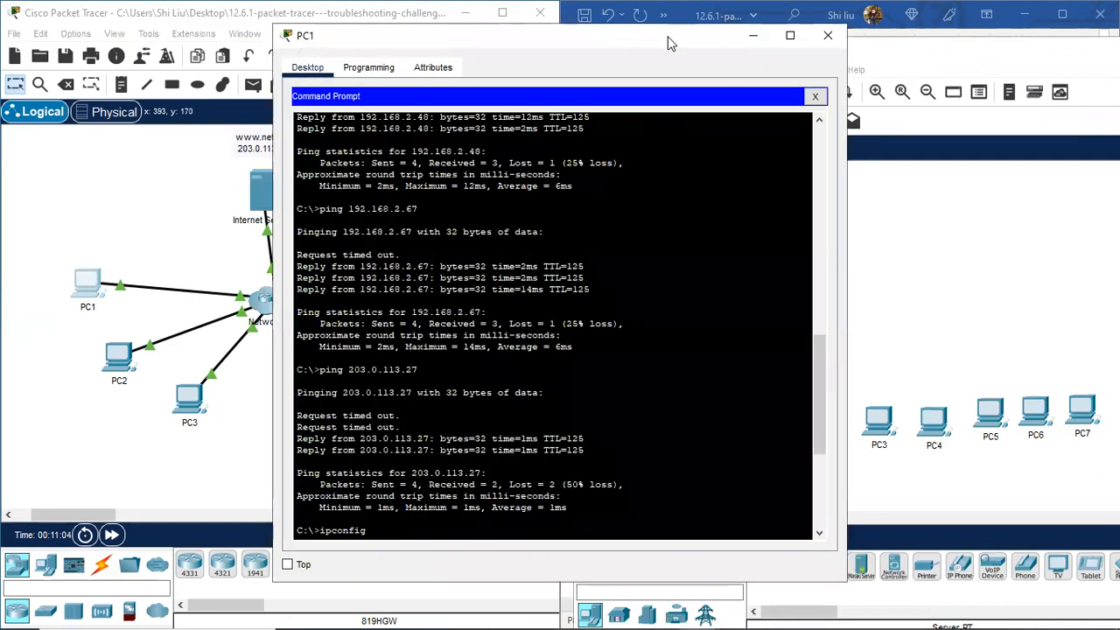
text(ipconfig)
drag(667, 43, 419, 41)
key(Return)
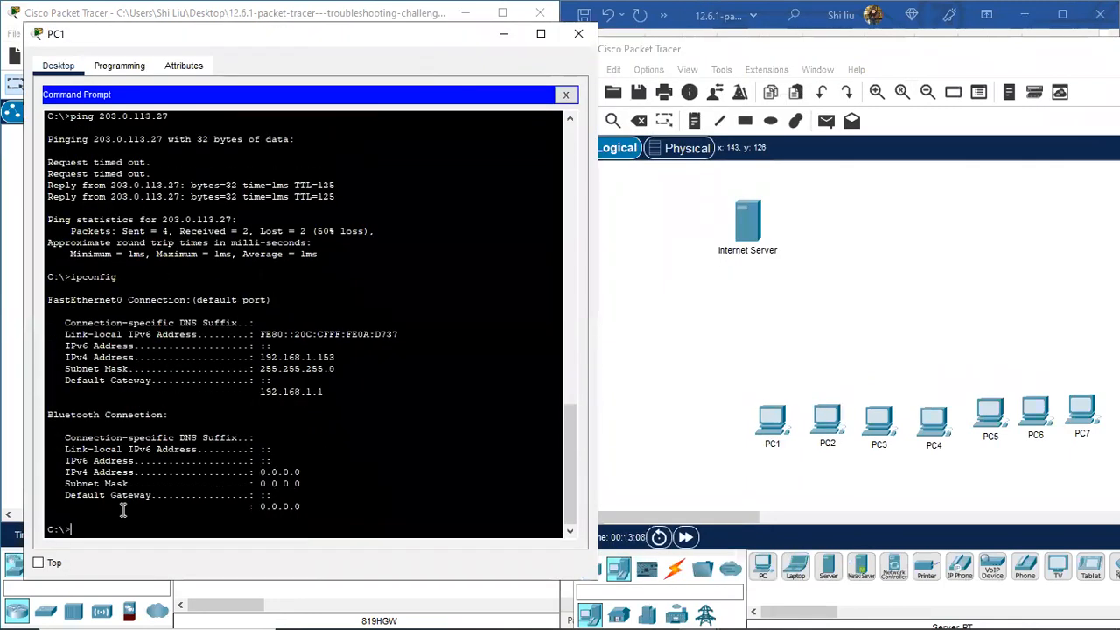
Step: Telnet from PC1 to its gateway 192.168.1.1 using the copied address
text(t)
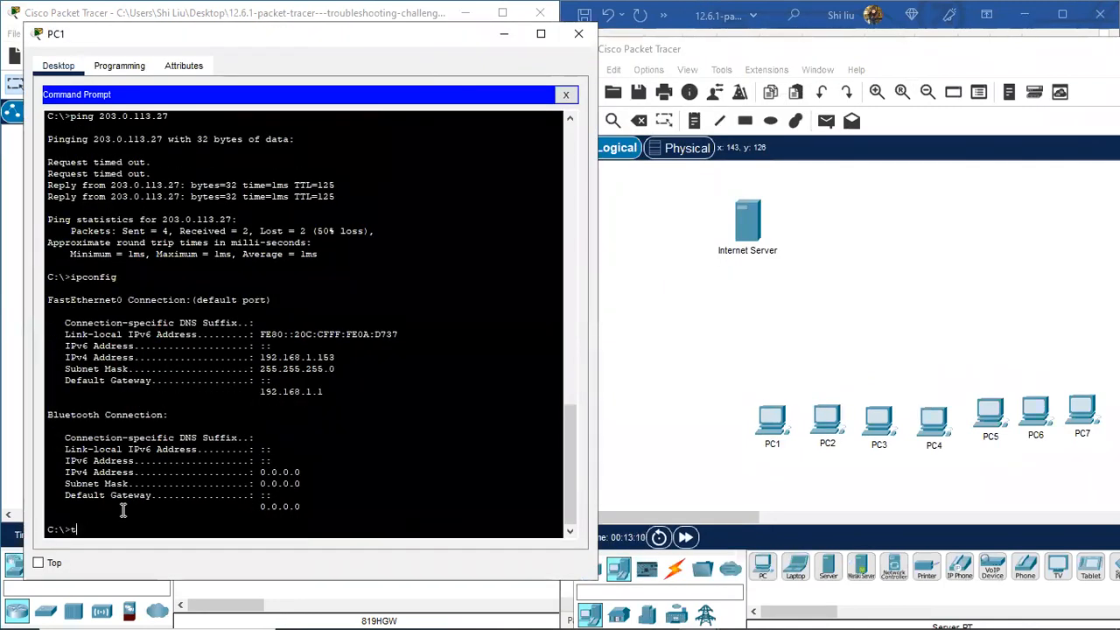
text(elnet)
drag(323, 392, 259, 394)
right_click(272, 393)
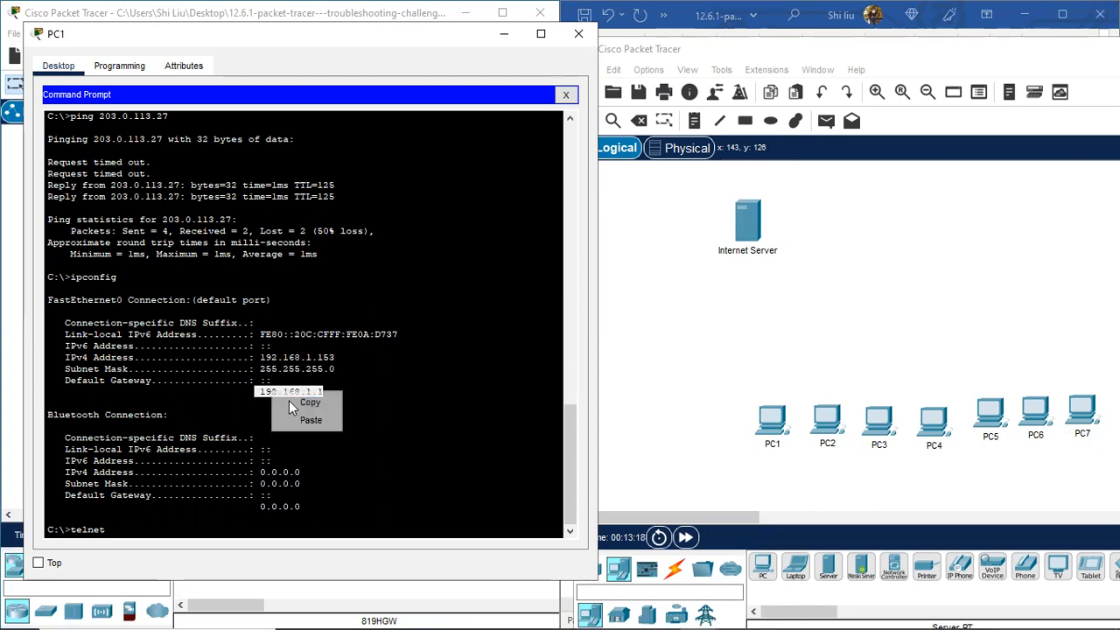
click(308, 403)
click(133, 531)
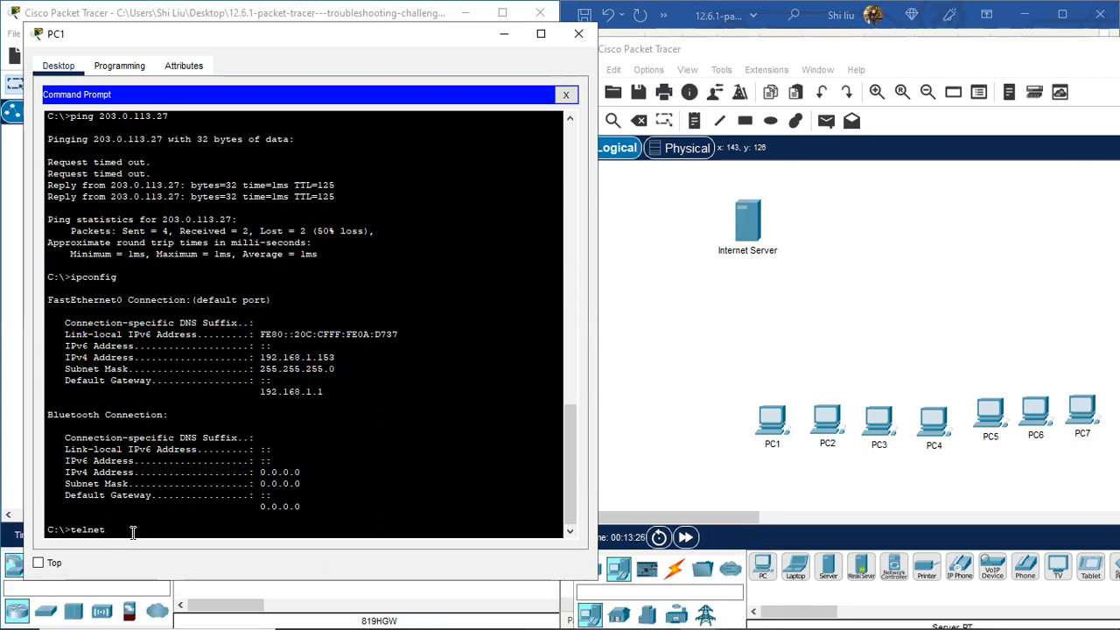
right_click(133, 530)
click(173, 564)
key(Return)
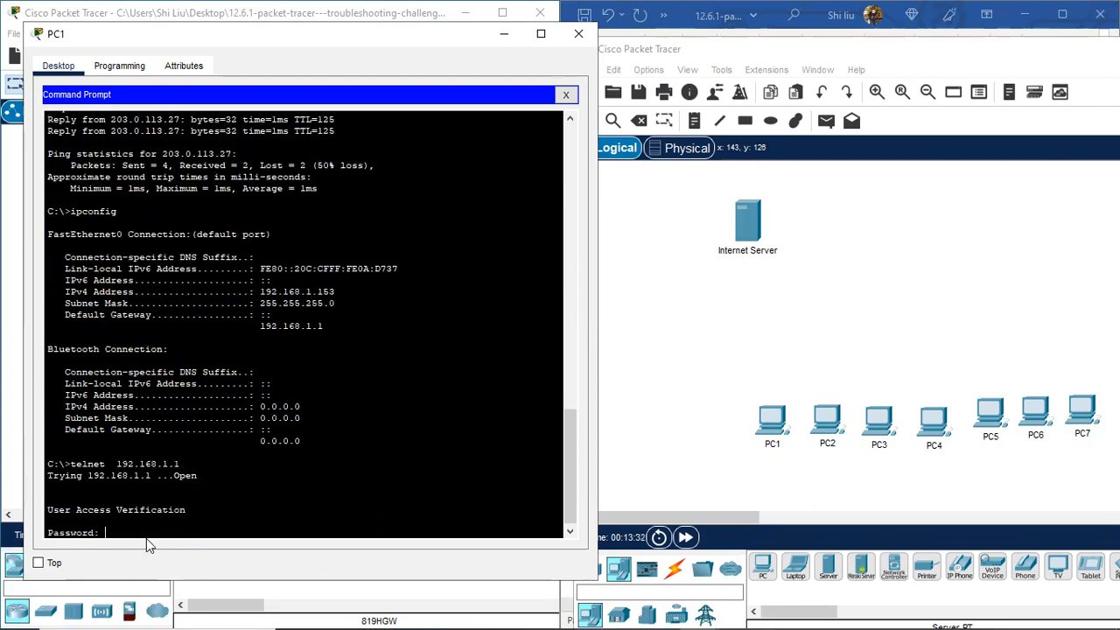
click(885, 53)
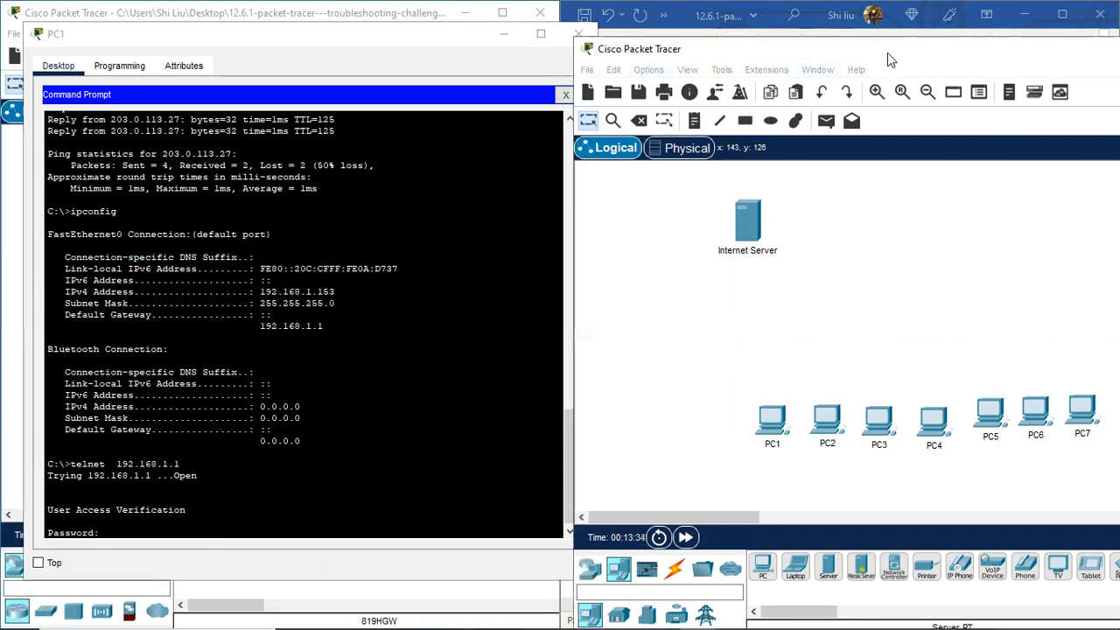
drag(887, 52, 871, 454)
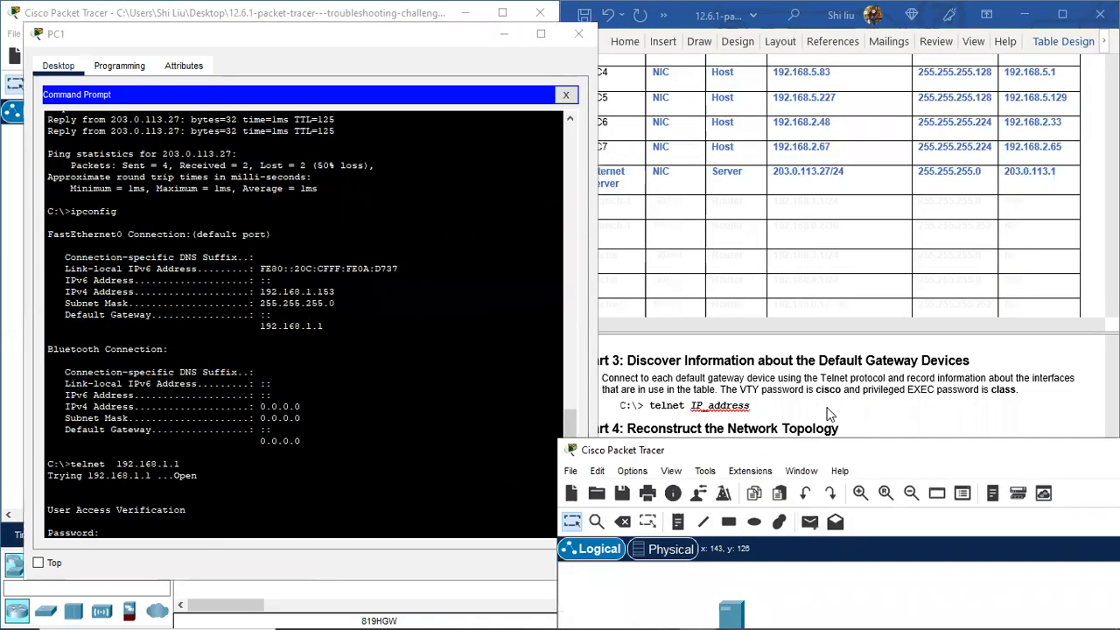
Step: Log into Branch-1 with the VTY password and enter privileged mode using the enable password
click(213, 525)
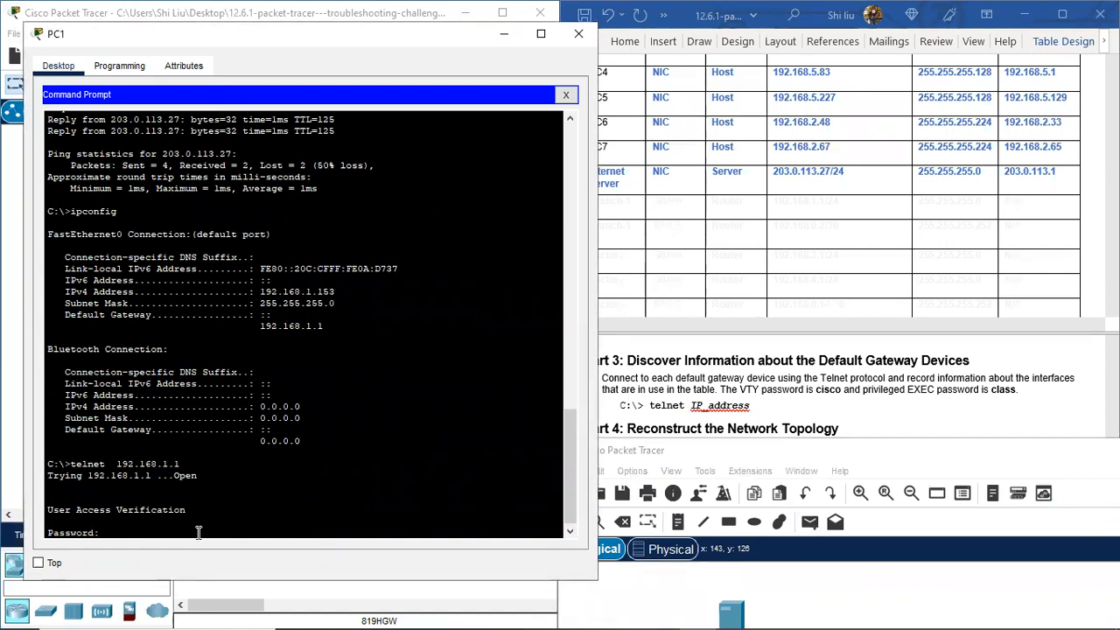
text(cisco)
key(Return)
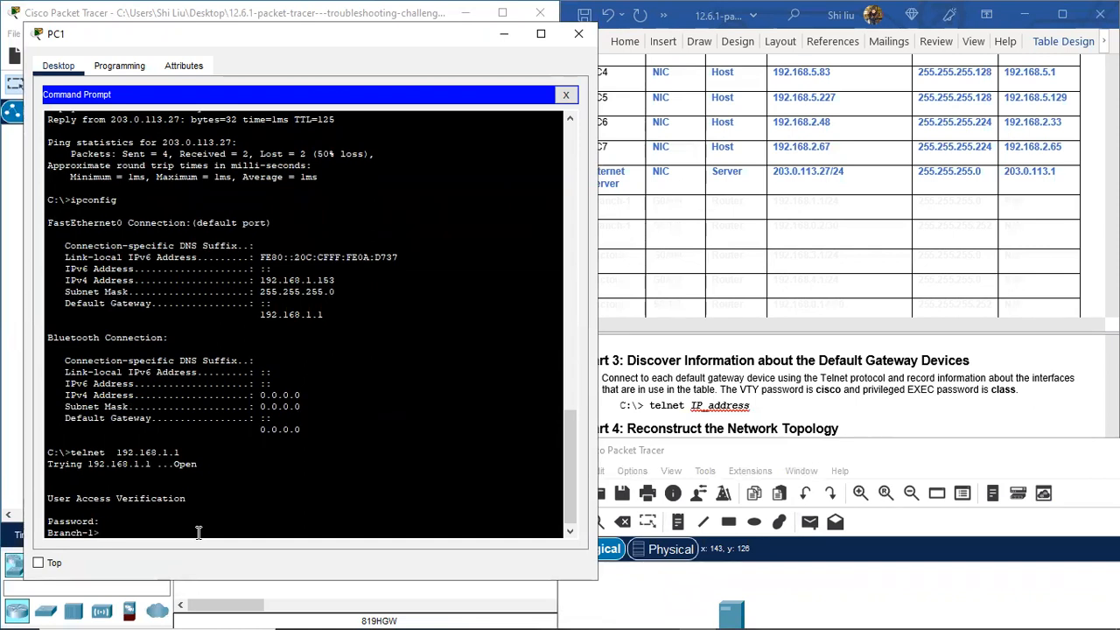
text(en)
key(Return)
text(class)
key(Return)
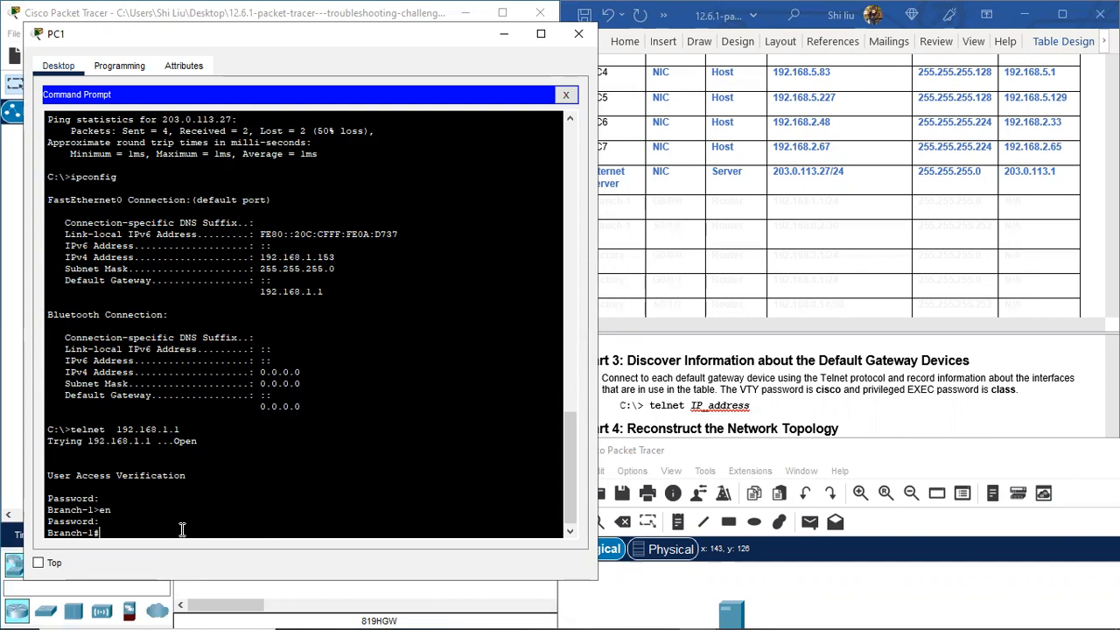
Step: Run show version on Branch-1 and highlight isr4300 in the image file line
text(sh version)
key(Return)
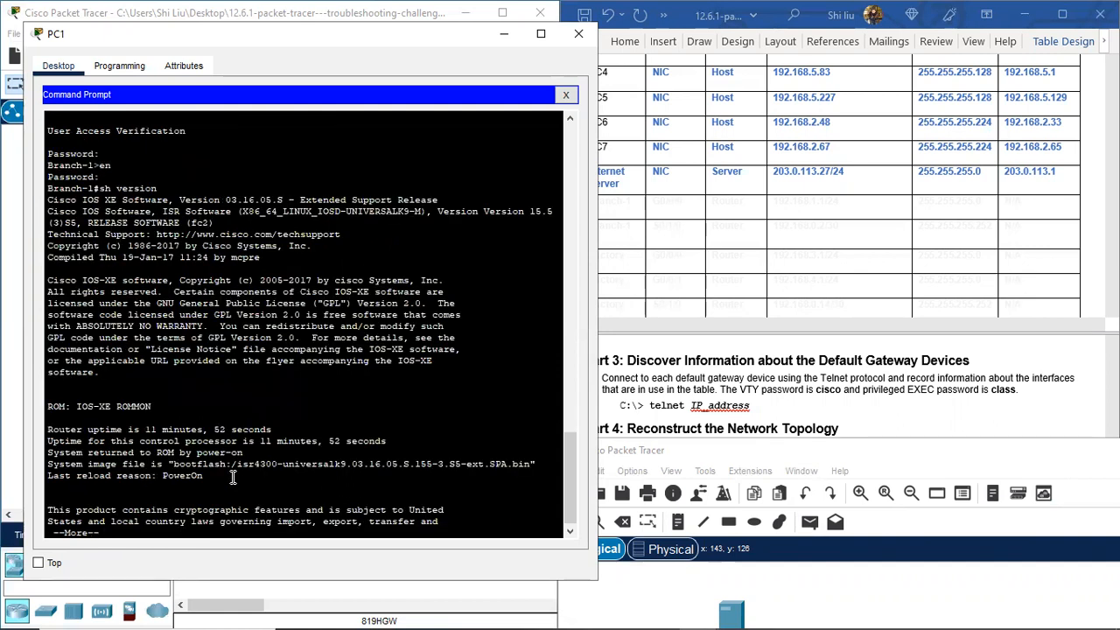
drag(85, 464, 149, 468)
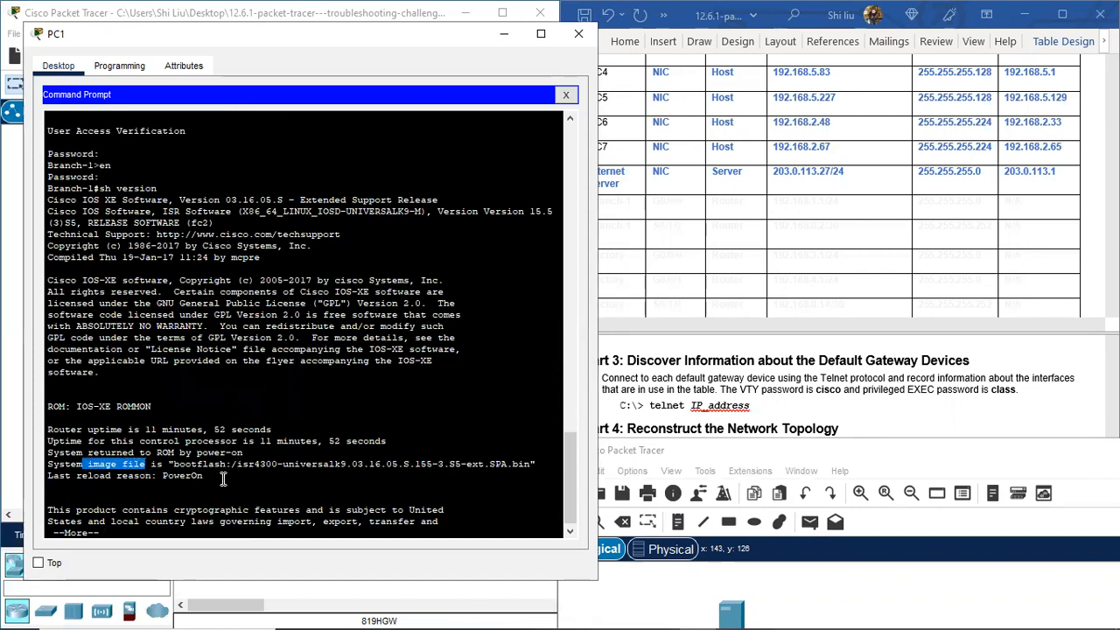
drag(237, 465, 277, 465)
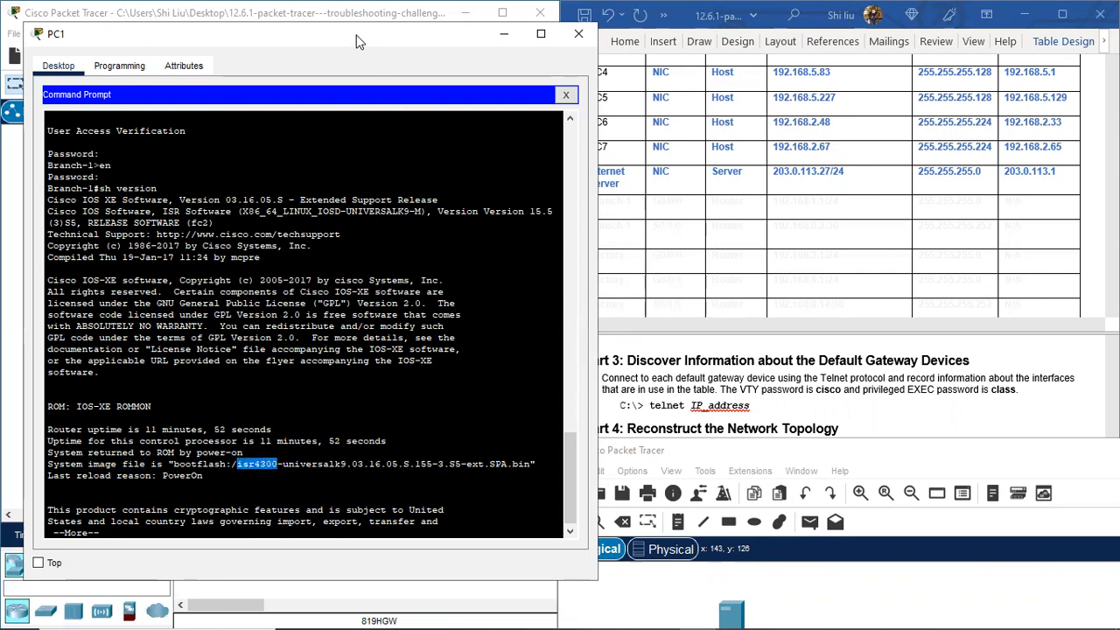
drag(366, 42, 349, 37)
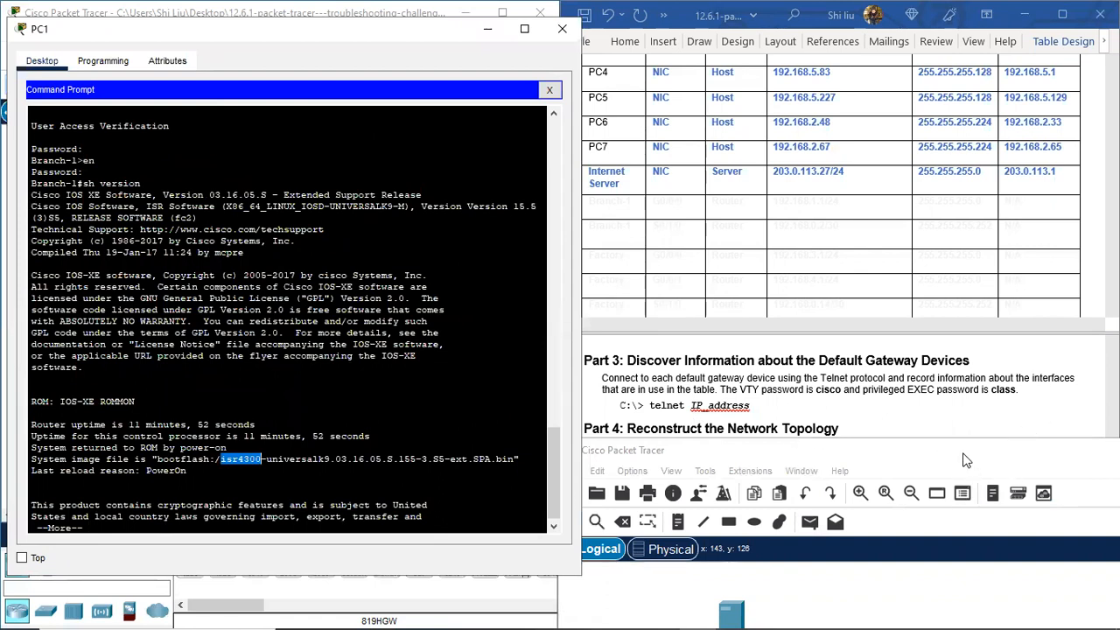
drag(930, 441, 953, 49)
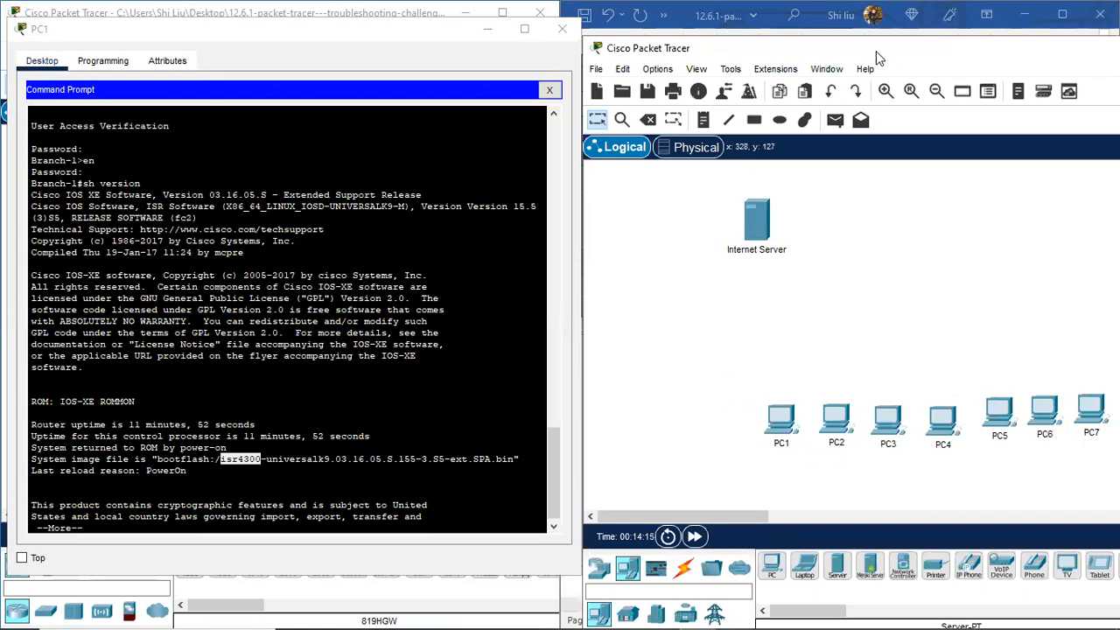
drag(875, 51, 866, 49)
Step: Place a 4321 router below the Internet Server, name it Branch-1, and close PC1's window
click(588, 567)
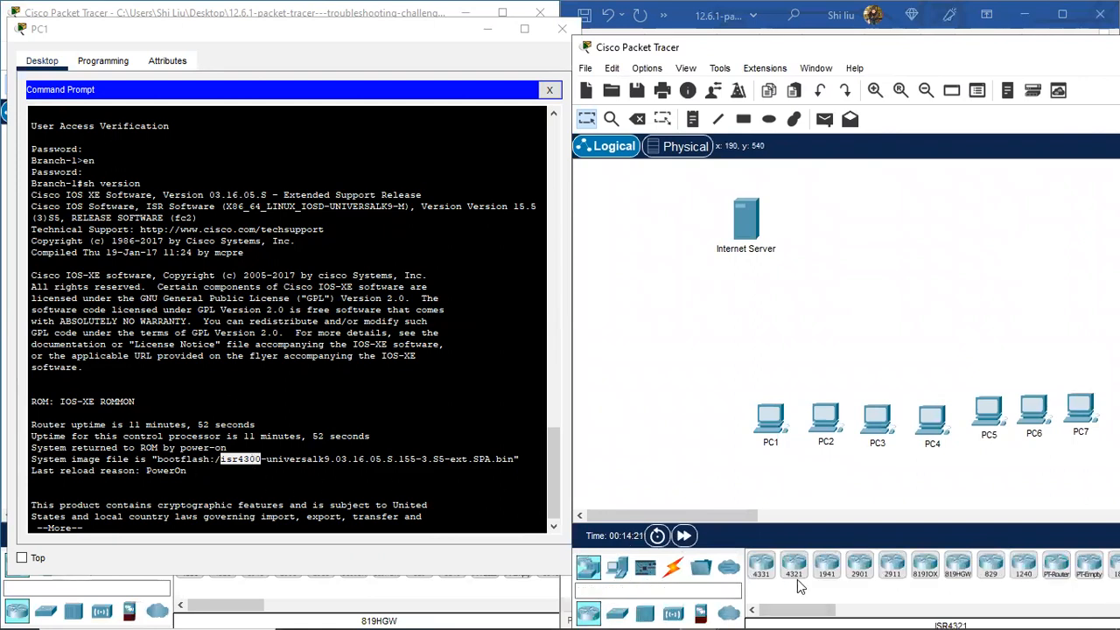
click(793, 567)
click(758, 332)
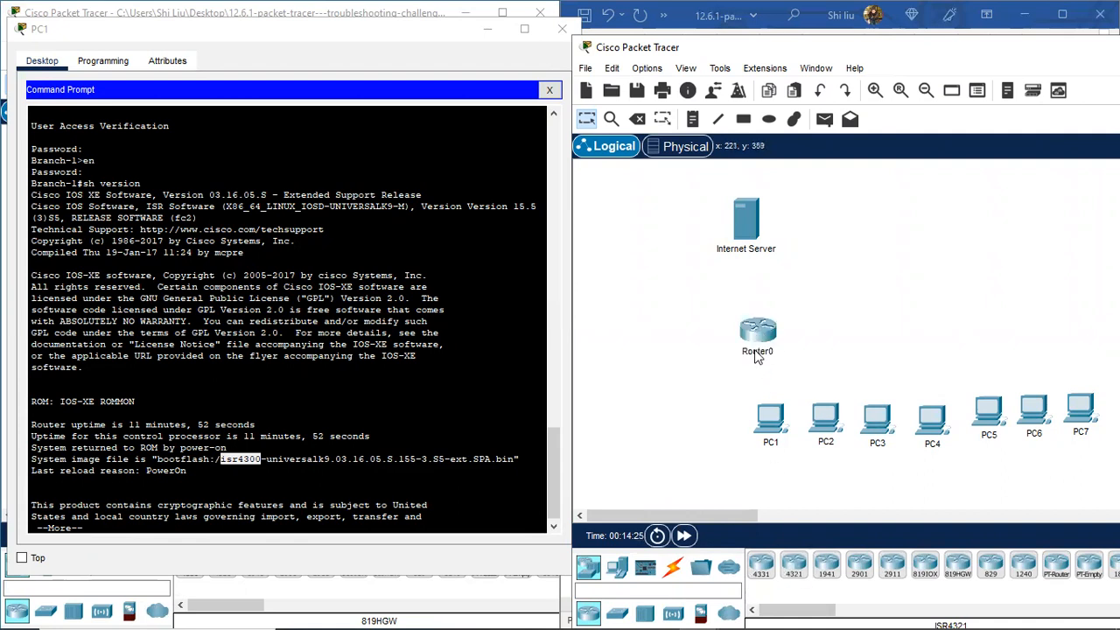
click(768, 352)
drag(768, 352, 739, 354)
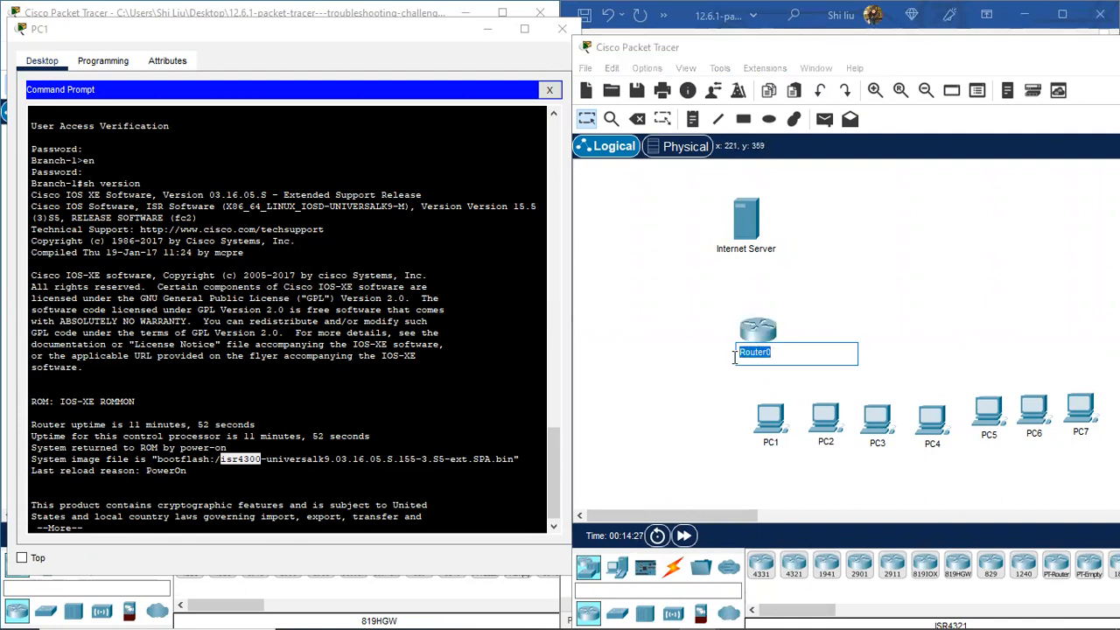
key(BackSpace)
text(Branch-1)
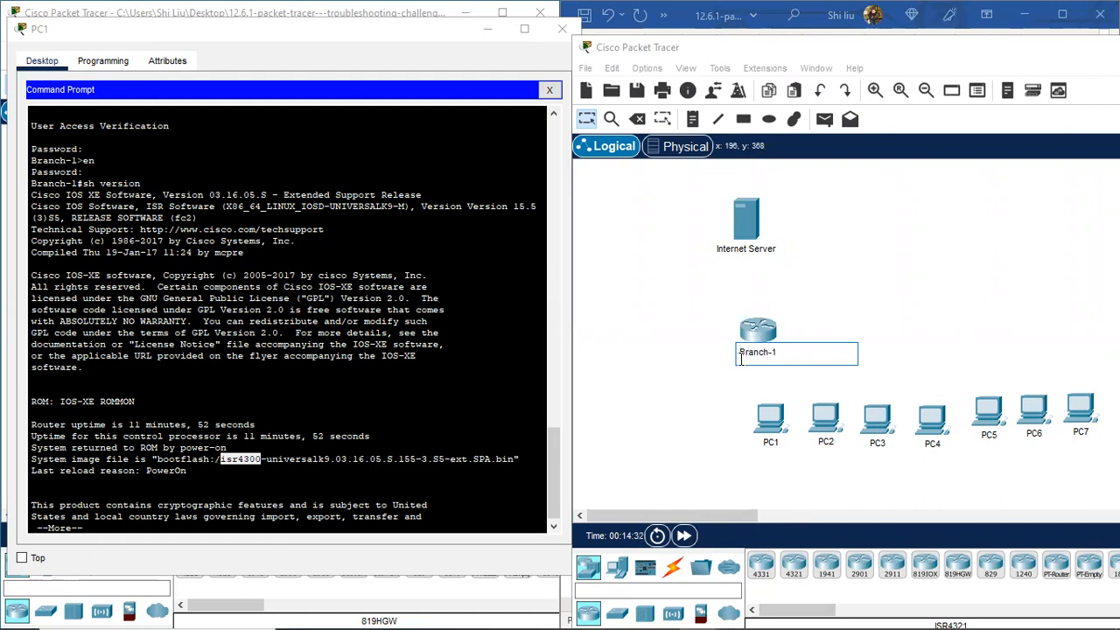
key(Return)
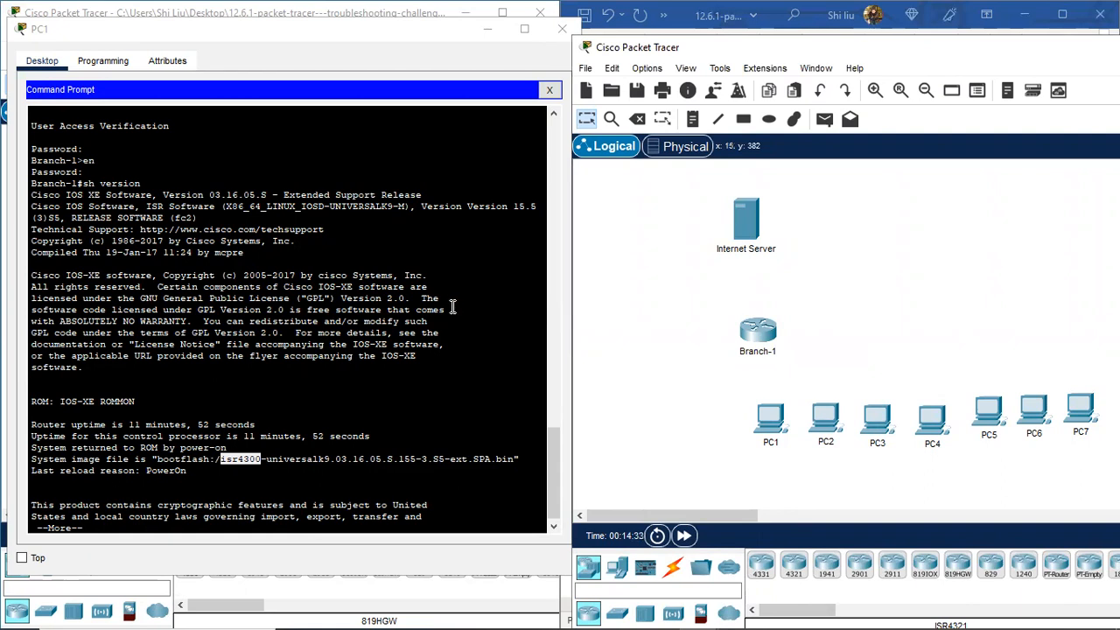
drag(79, 160, 31, 161)
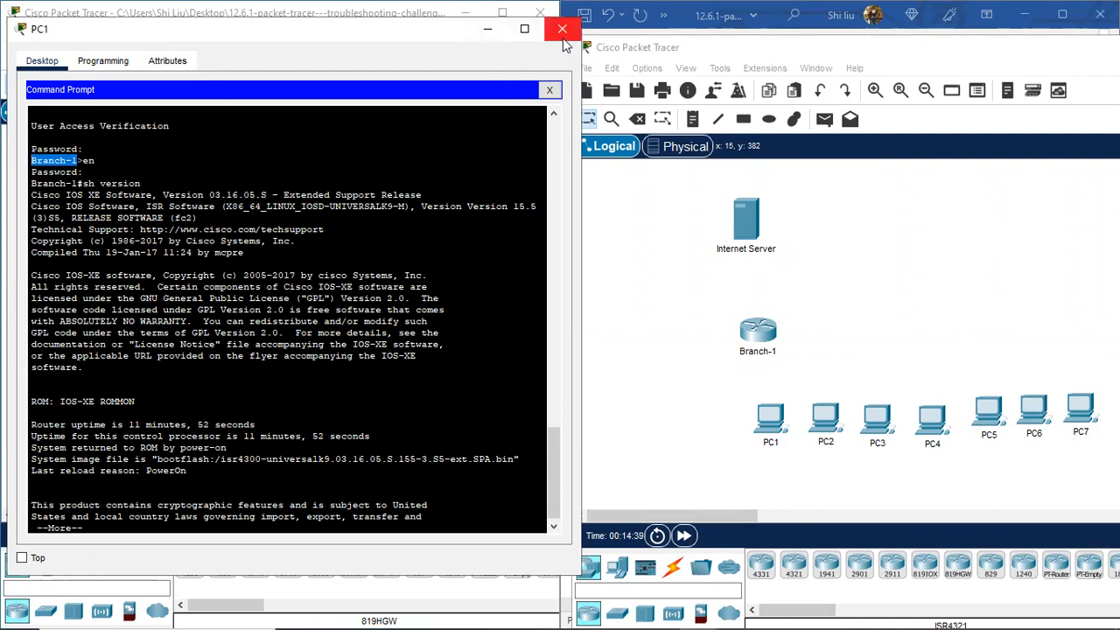
click(558, 39)
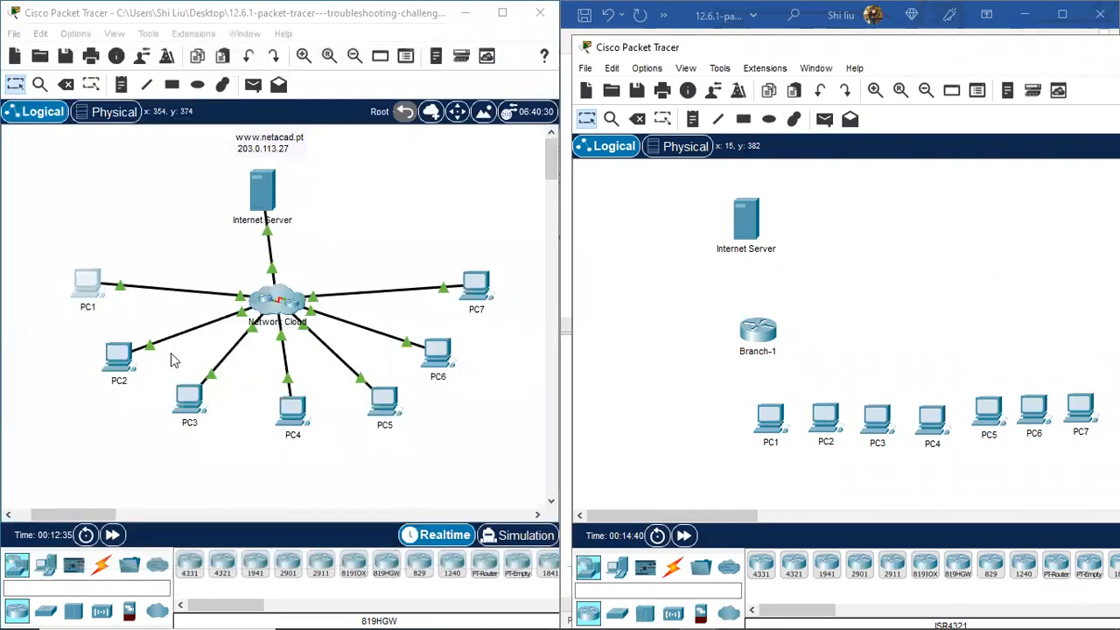
Step: Open PC2's Command Prompt and copy its gateway address 192.168.3.1
click(119, 359)
click(641, 160)
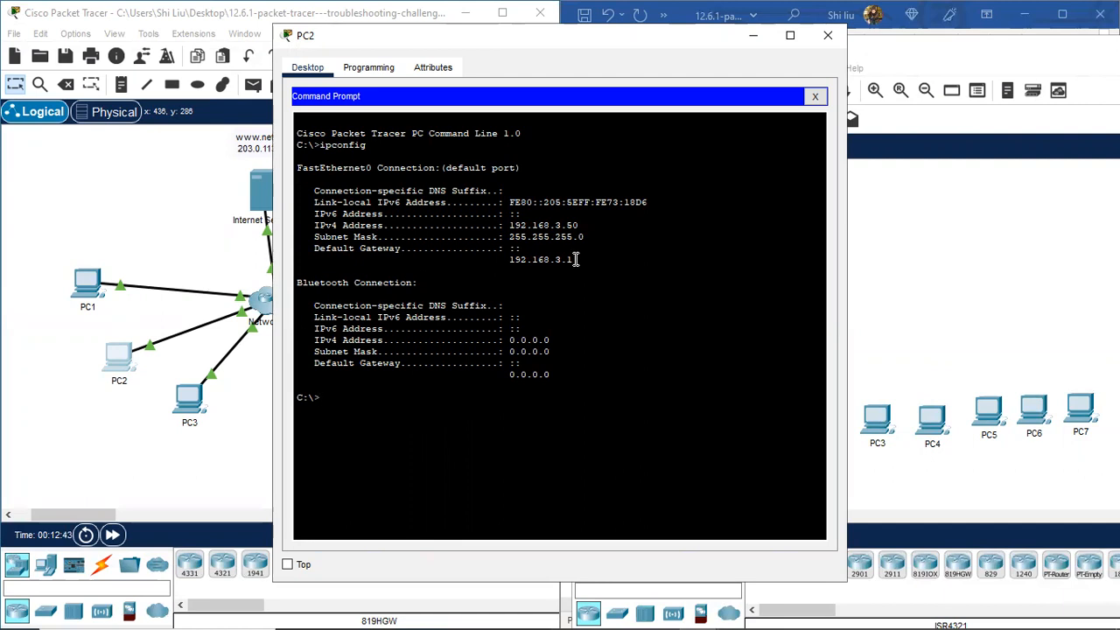
text(lnet)
drag(574, 258, 506, 259)
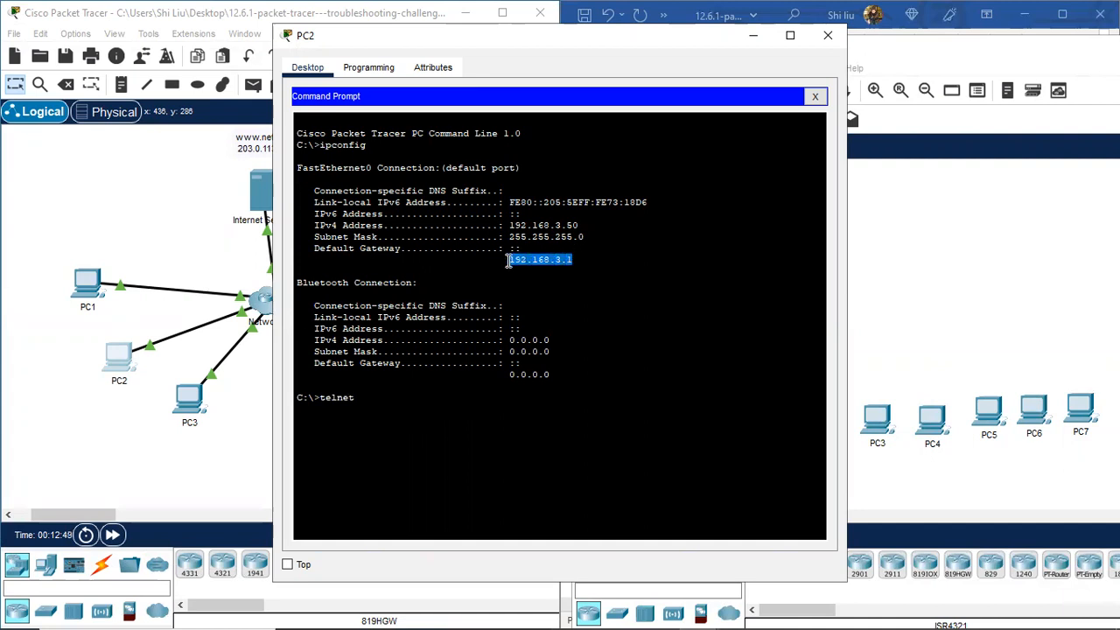
right_click(533, 261)
click(569, 272)
Step: Build the command 'telnet 192.168.3.1' and copy it for reuse
click(374, 398)
right_click(366, 400)
click(400, 429)
drag(426, 398, 320, 398)
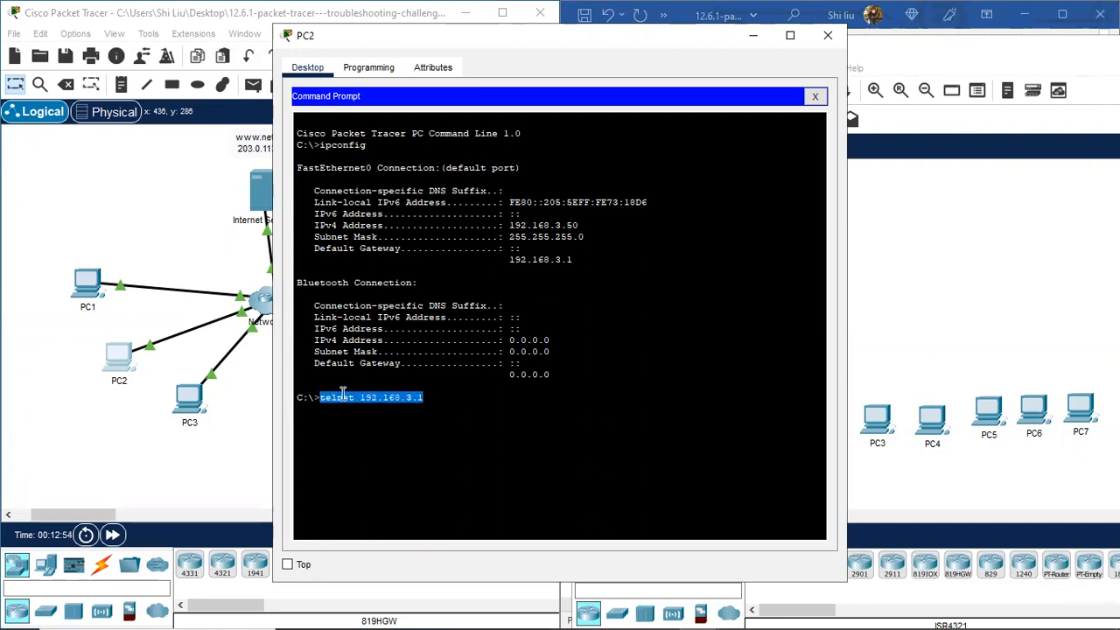
right_click(342, 395)
click(381, 405)
click(435, 400)
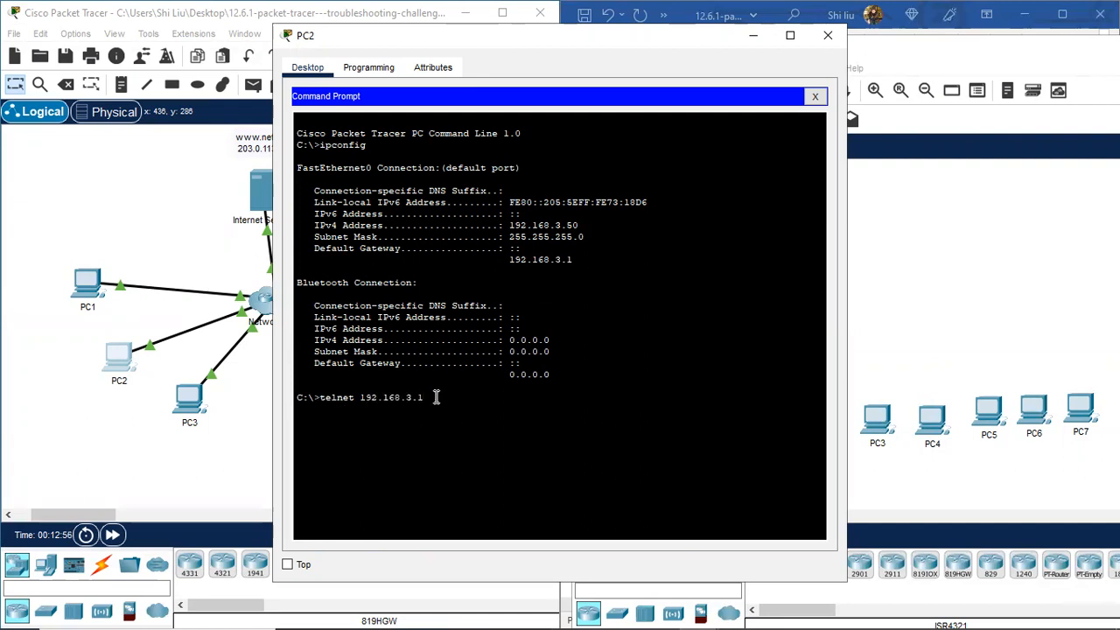
Step: Telnet to Factory, log in, run enable and show version, and highlight the isr4300 image
key(Return)
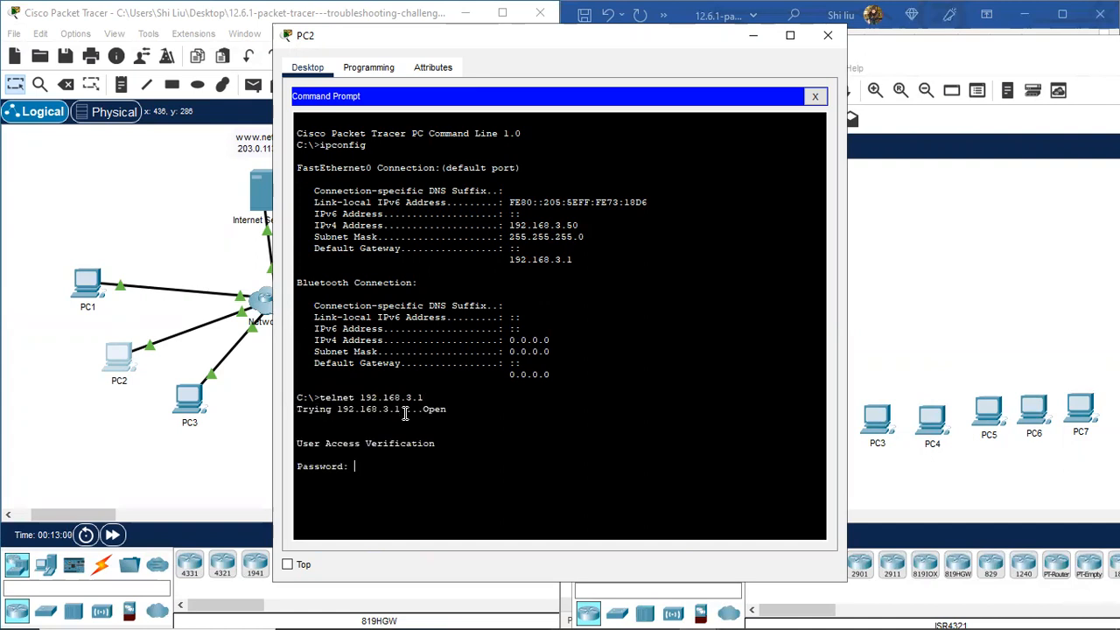
key(Return)
key(Return)
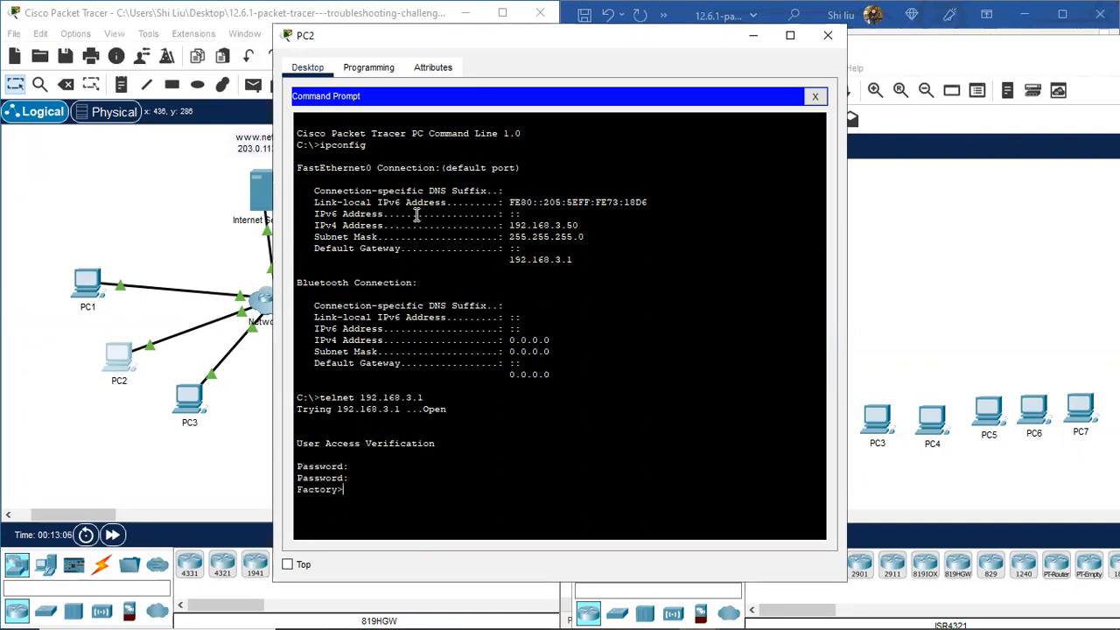
text(en)
key(Return)
key(Return)
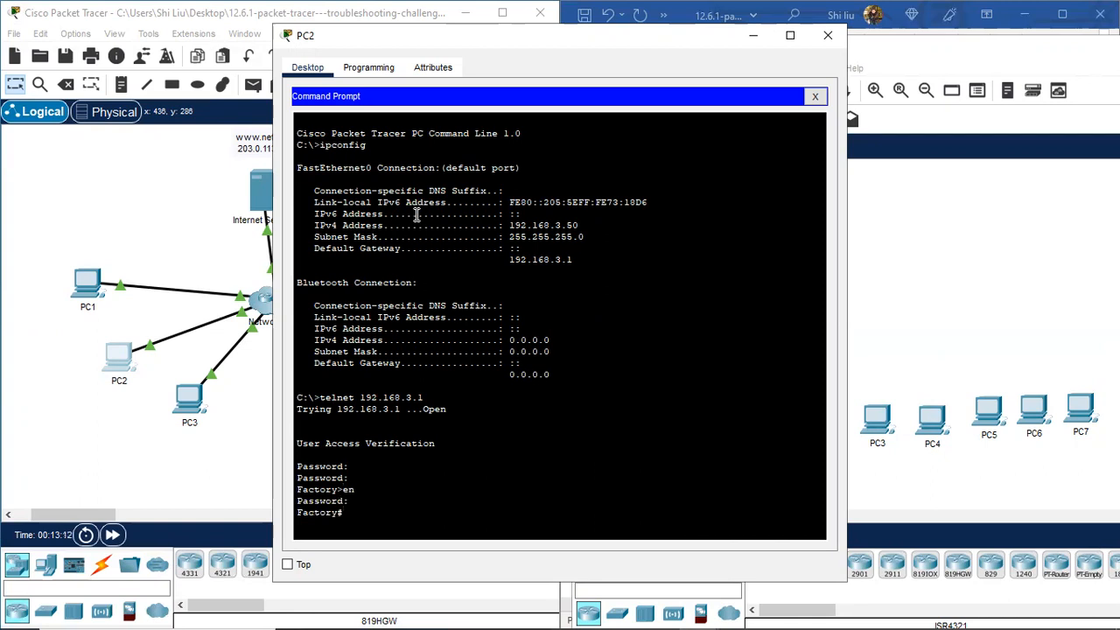
text(sh version)
key(Return)
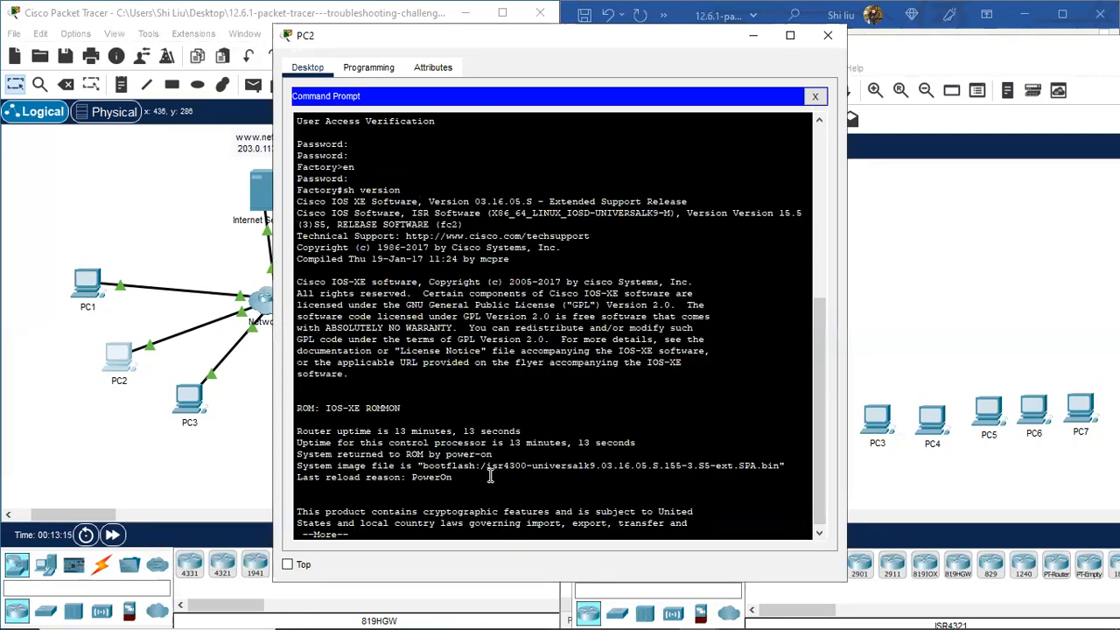
drag(485, 465, 528, 465)
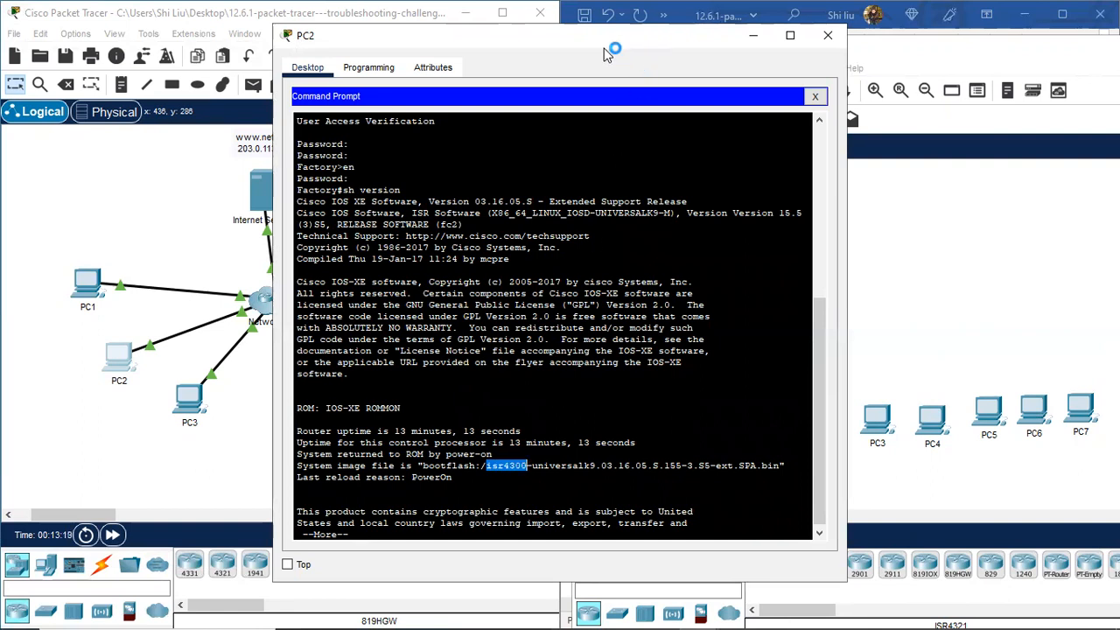
drag(608, 39, 362, 56)
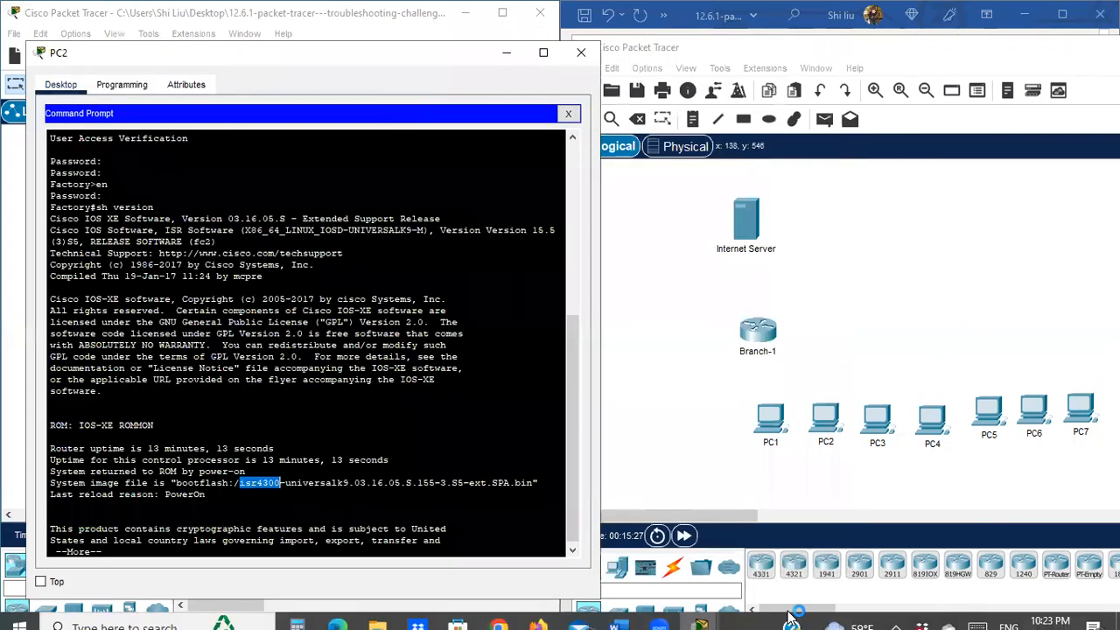
Step: Add another 4321 router beside Branch-1 and rename it from Router1 to Factory
click(793, 566)
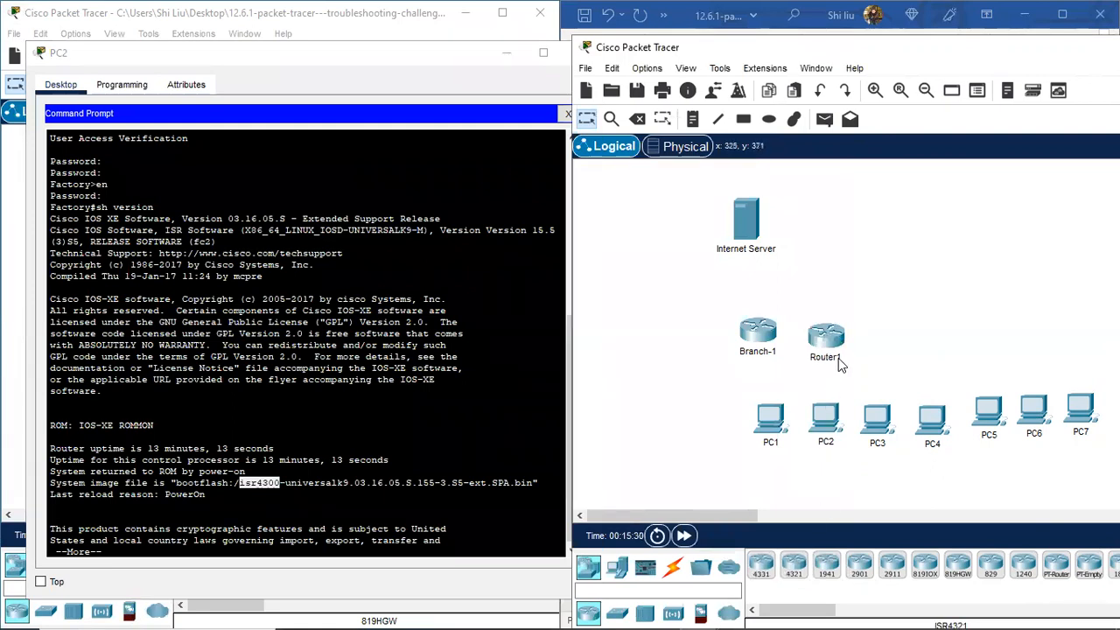
click(830, 356)
drag(841, 357, 806, 356)
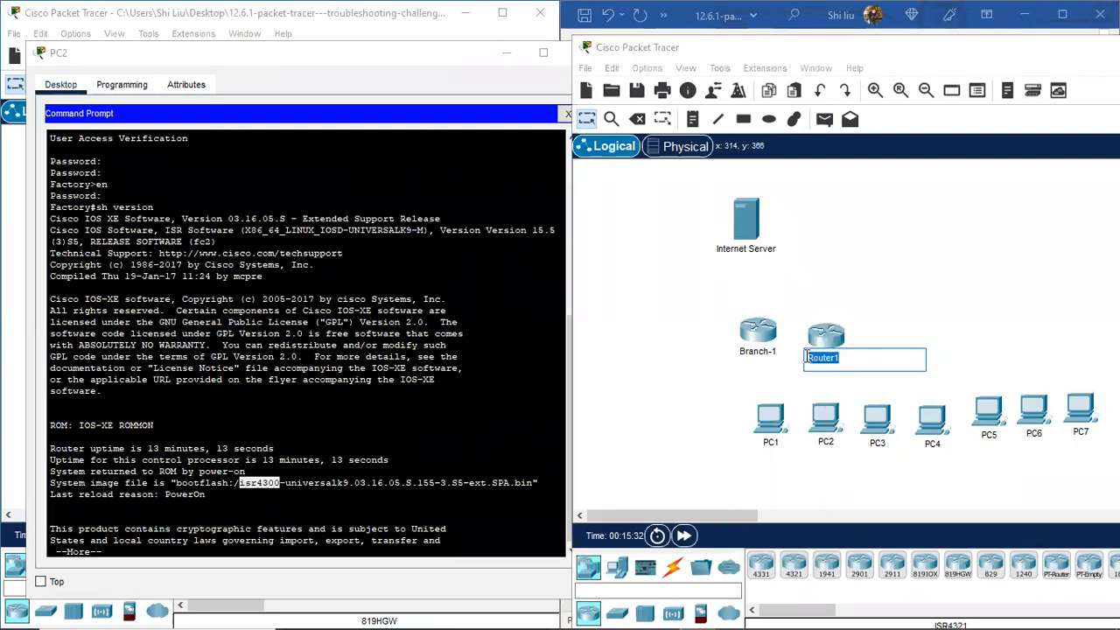
text(Factory)
key(Return)
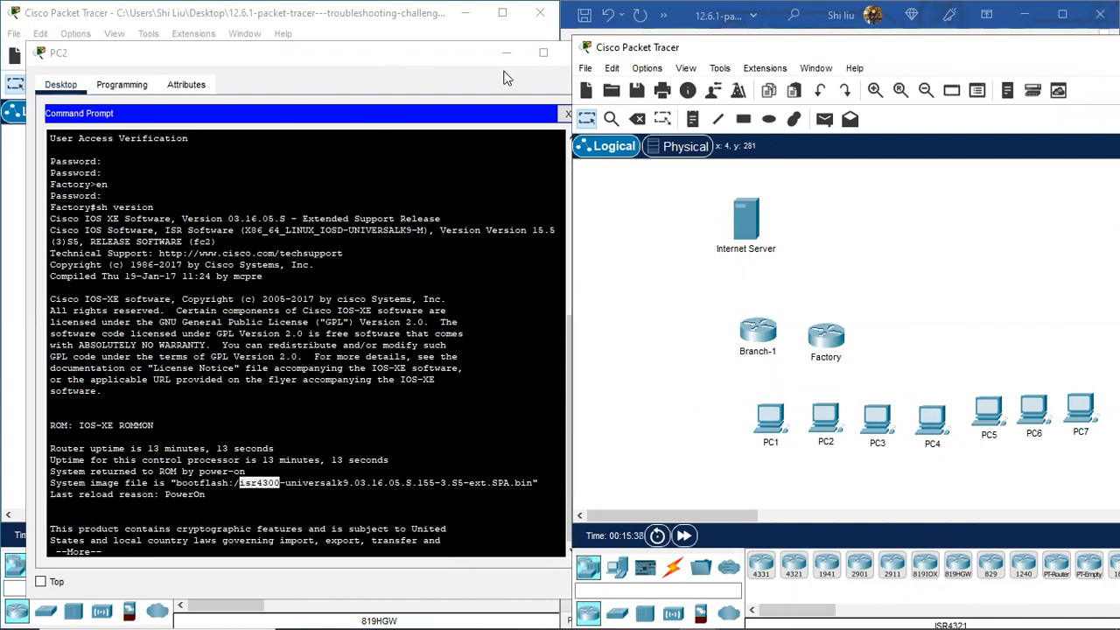
Step: Close PC2's window and open PC3
click(468, 73)
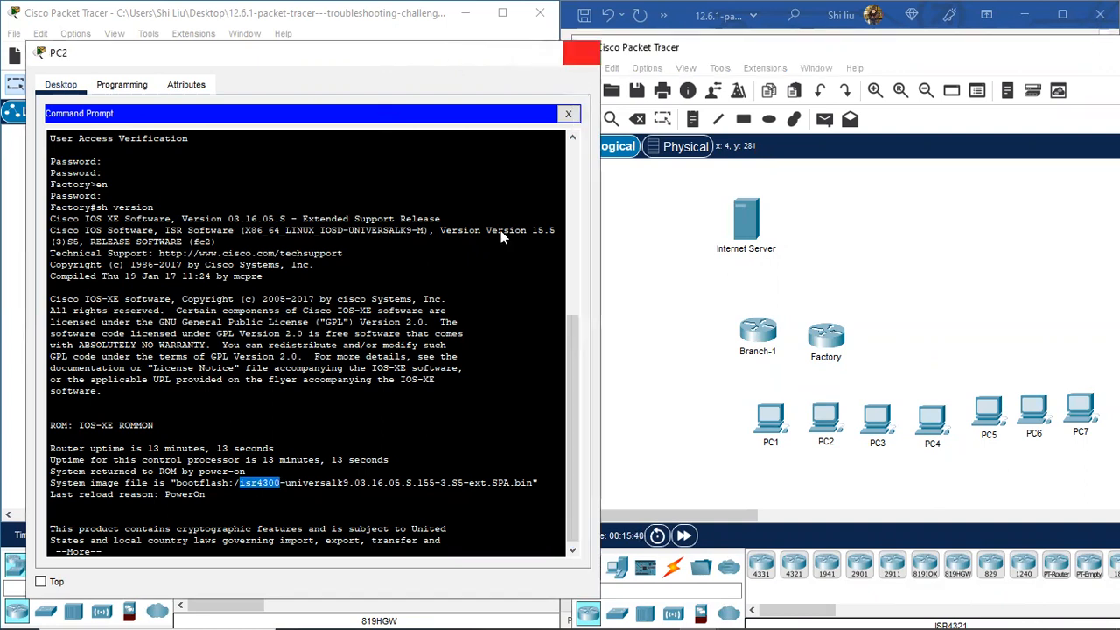
click(581, 53)
click(188, 398)
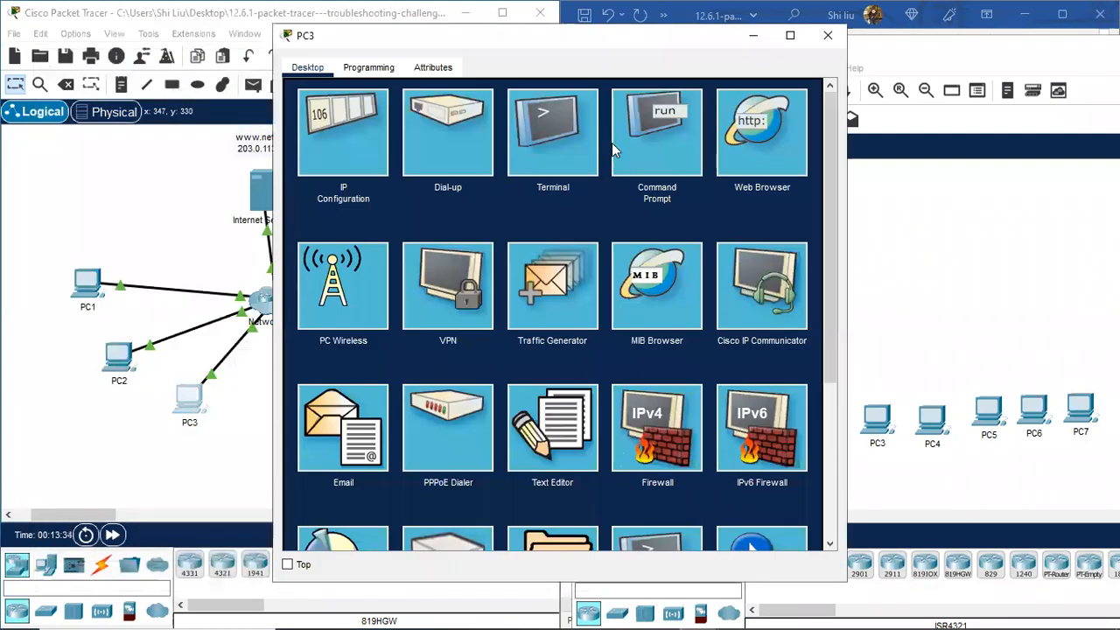
Step: From PC3, telnet to 192.168.4.1, enable, and run sh version showing the isr4300 image
click(617, 140)
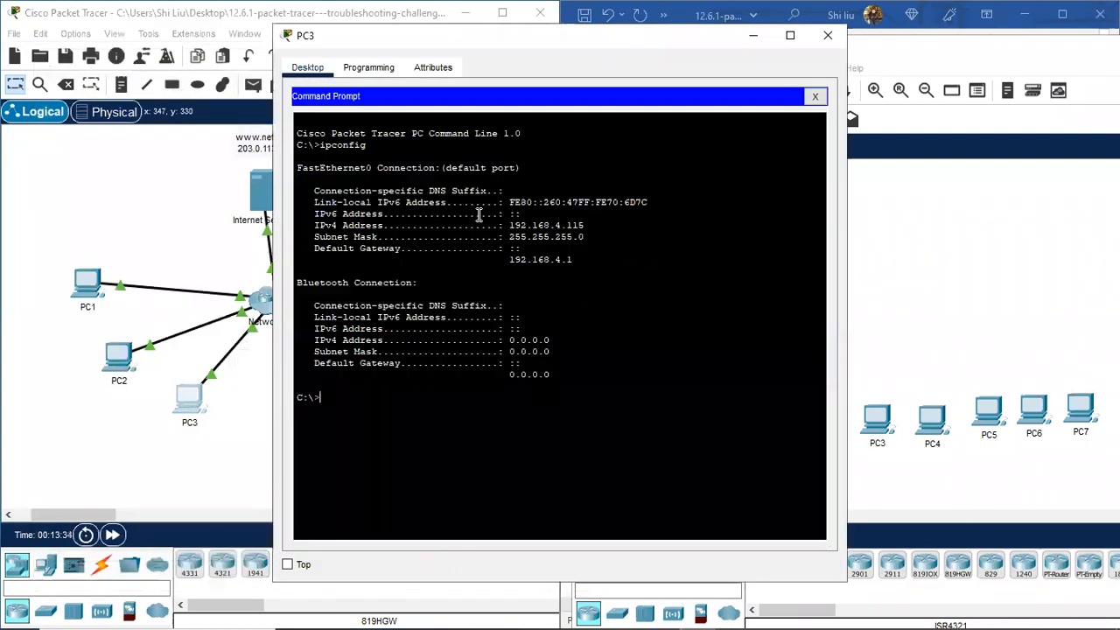
right_click(344, 394)
click(368, 422)
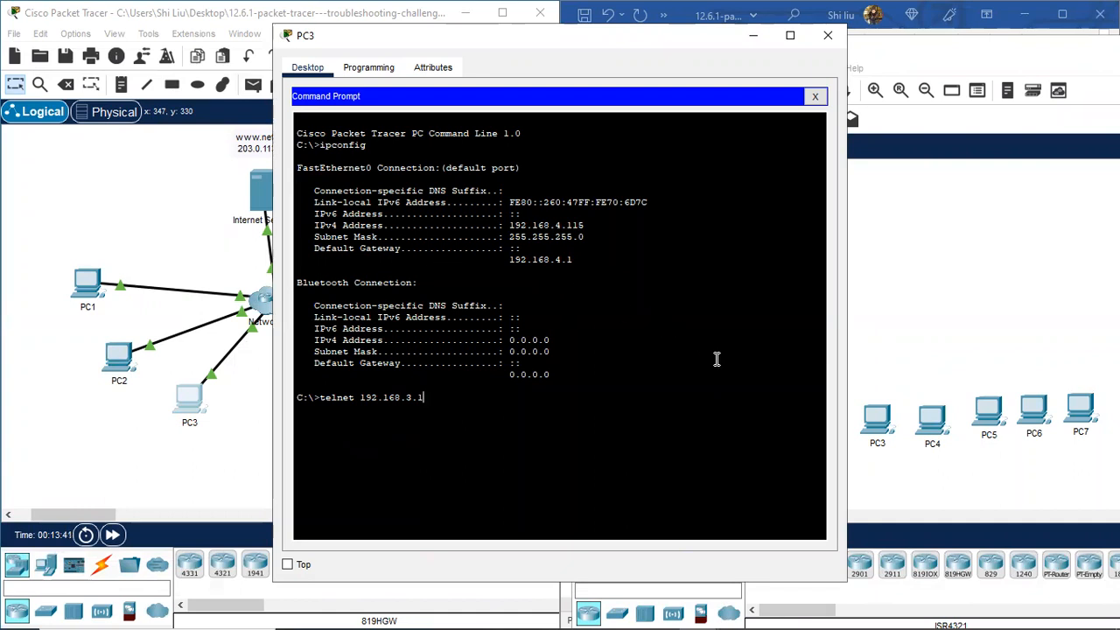
key(BackSpace)
key(BackSpace)
key(BackSpace)
text(4.1)
key(Return)
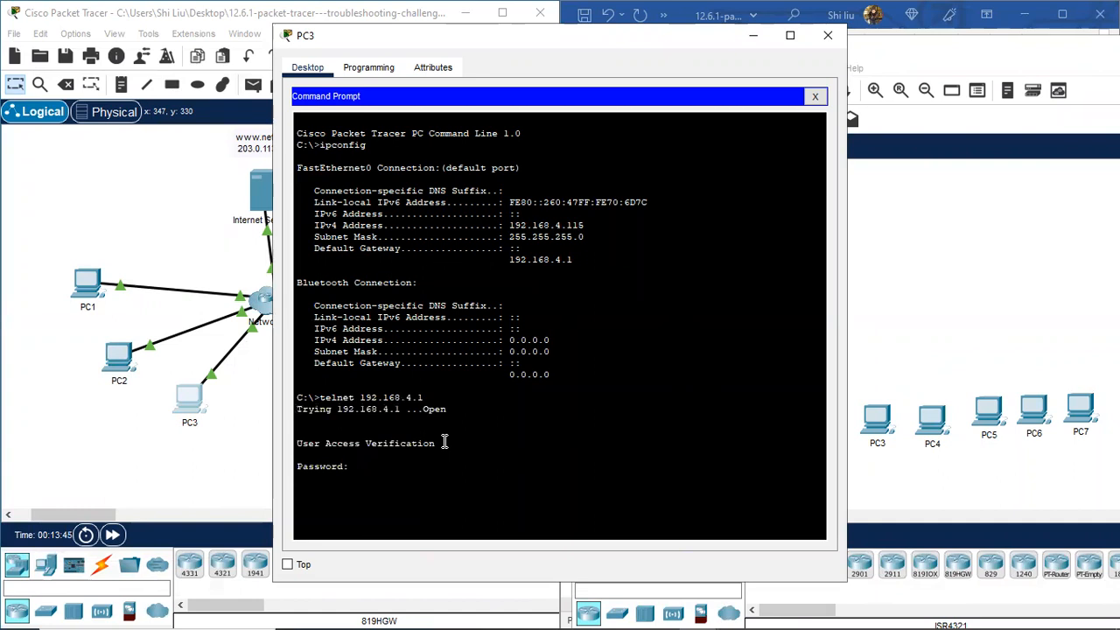
key(Return)
text(en)
key(Return)
key(Return)
text(sh version)
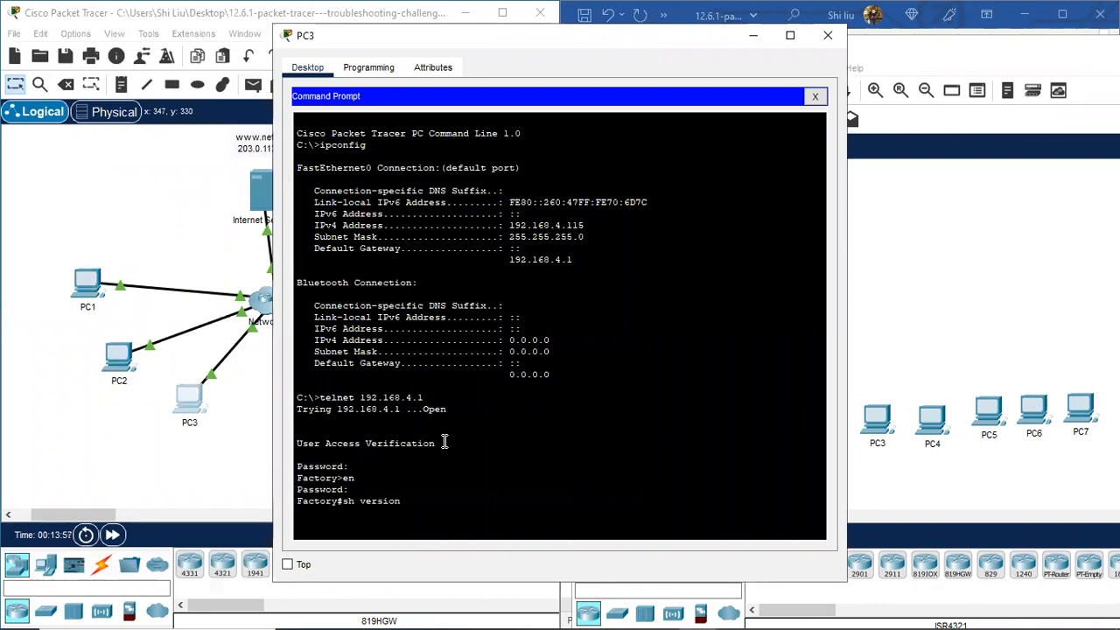
key(Return)
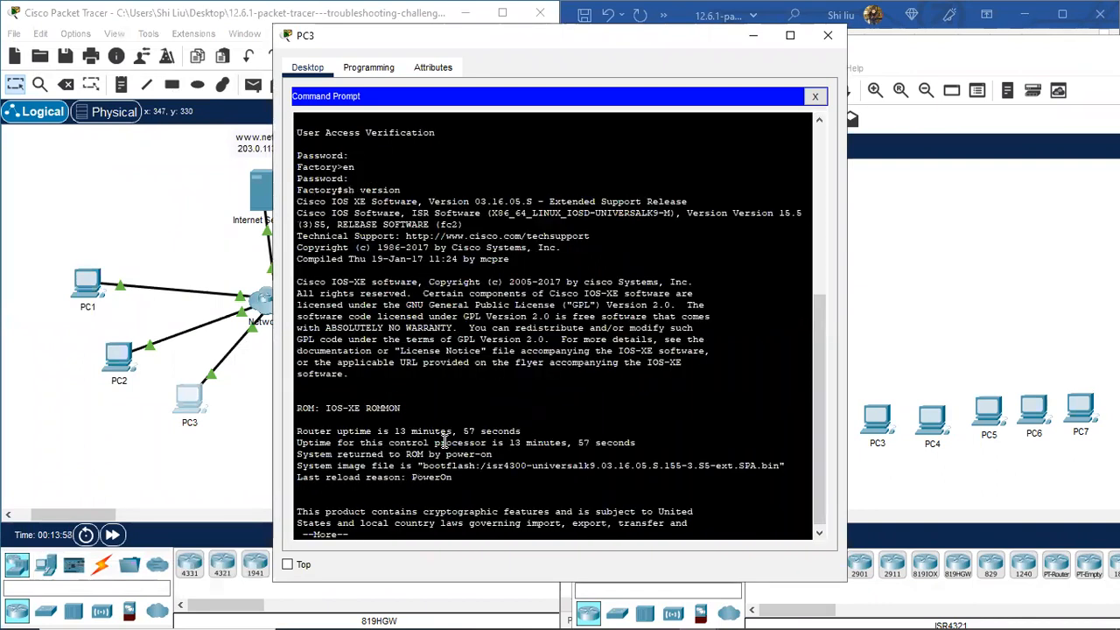
drag(486, 466, 527, 464)
Step: Rearrange Factory, PC1–PC3 and Branch-1 in the new topology
drag(604, 40, 376, 63)
drag(832, 339, 848, 363)
mouse_move(867, 417)
mouse_down()
mouse_move(832, 420)
mouse_move(839, 406)
mouse_up()
drag(769, 416, 733, 423)
drag(757, 337, 725, 344)
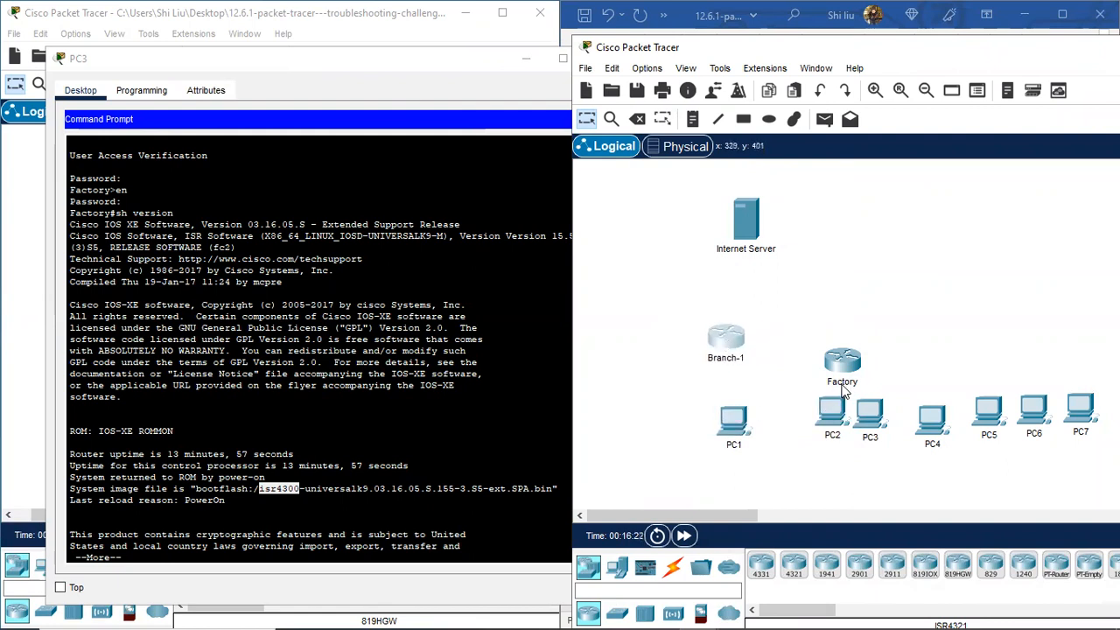
click(418, 62)
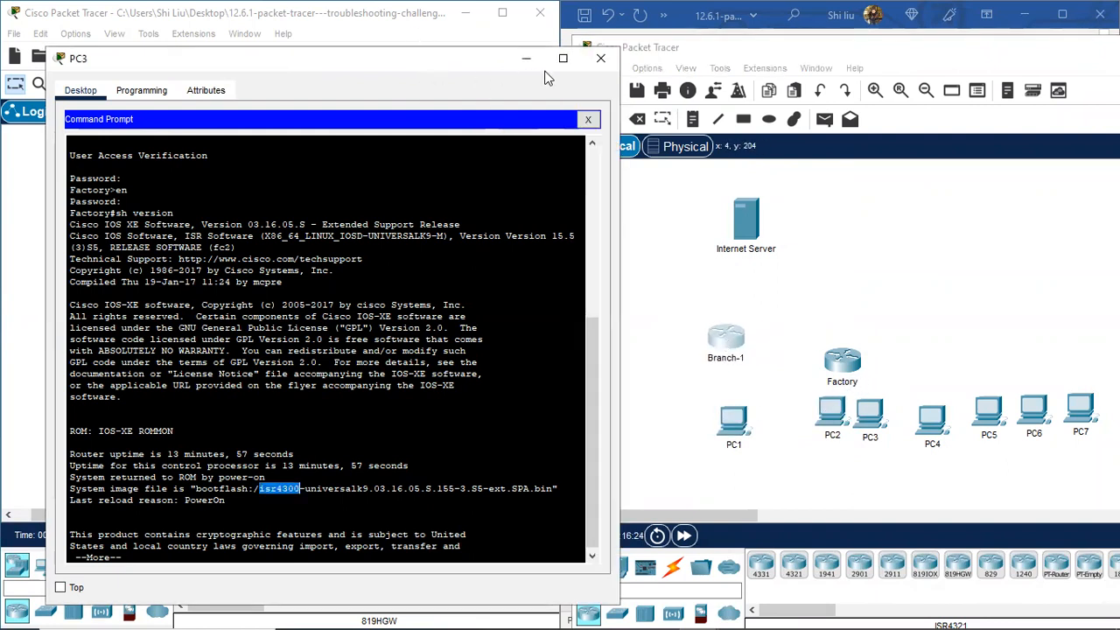
Step: Close PC3 and, from PC4's Command Prompt, telnet to 192.168.5.1
click(600, 56)
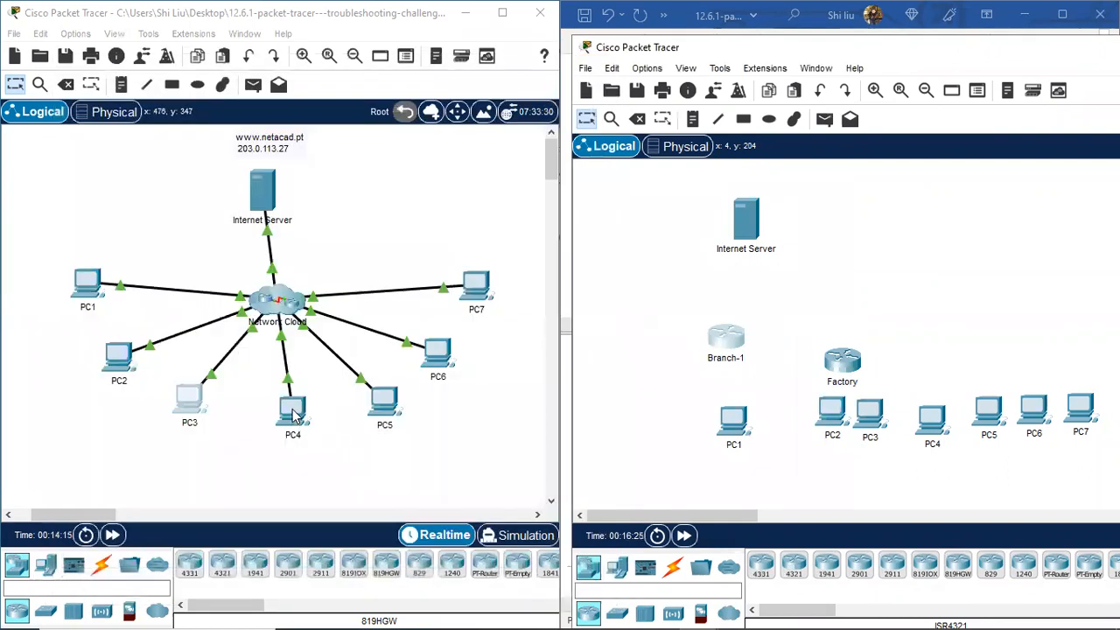
click(293, 413)
click(571, 133)
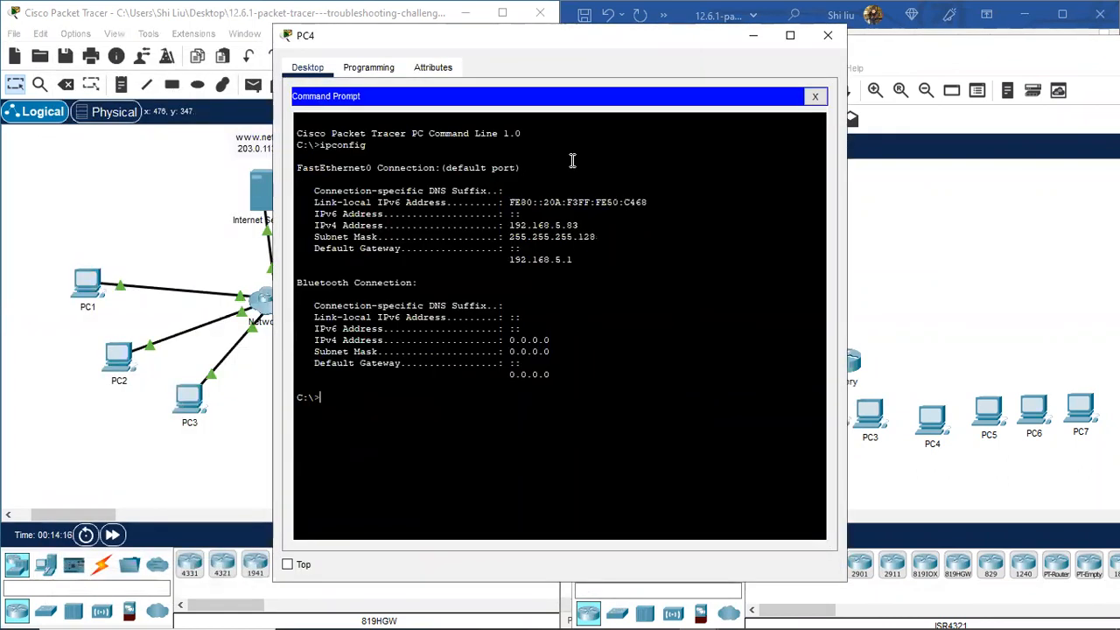
right_click(348, 401)
click(382, 433)
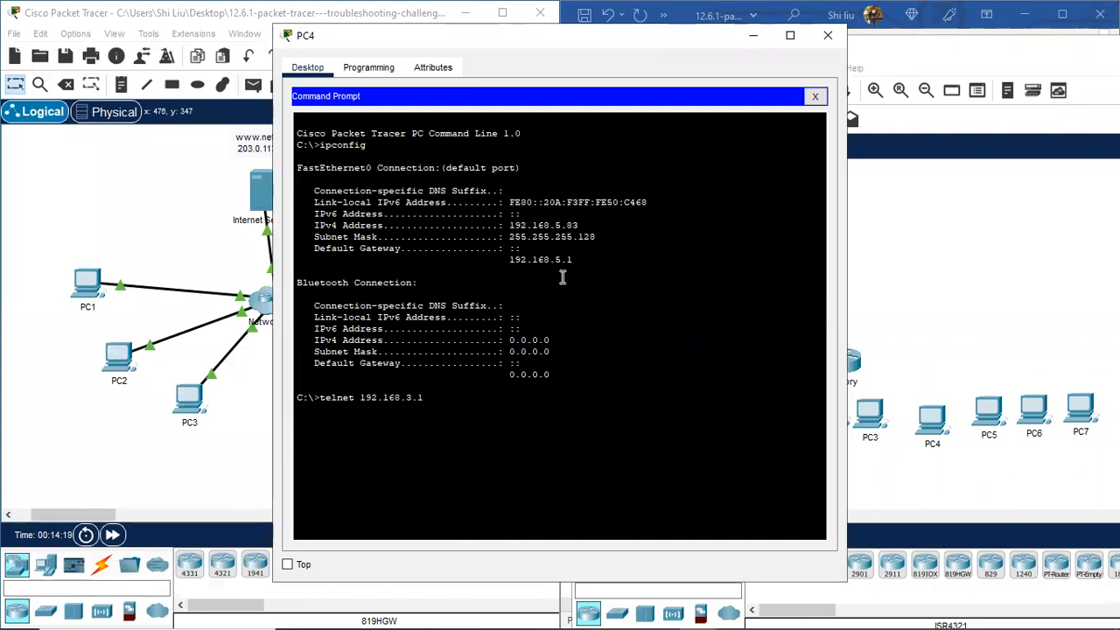
key(BackSpace)
key(BackSpace)
key(BackSpace)
text(5.1)
key(Return)
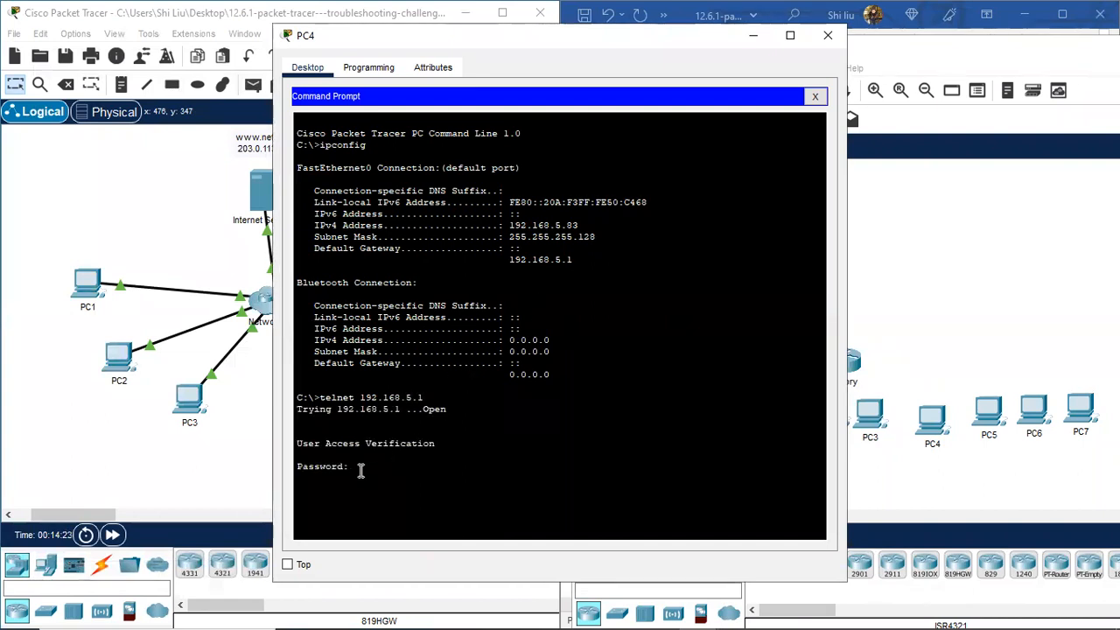
Step: Log in to HQ, enable, run show version, and highlight the image file name
key(Return)
text(en)
key(Return)
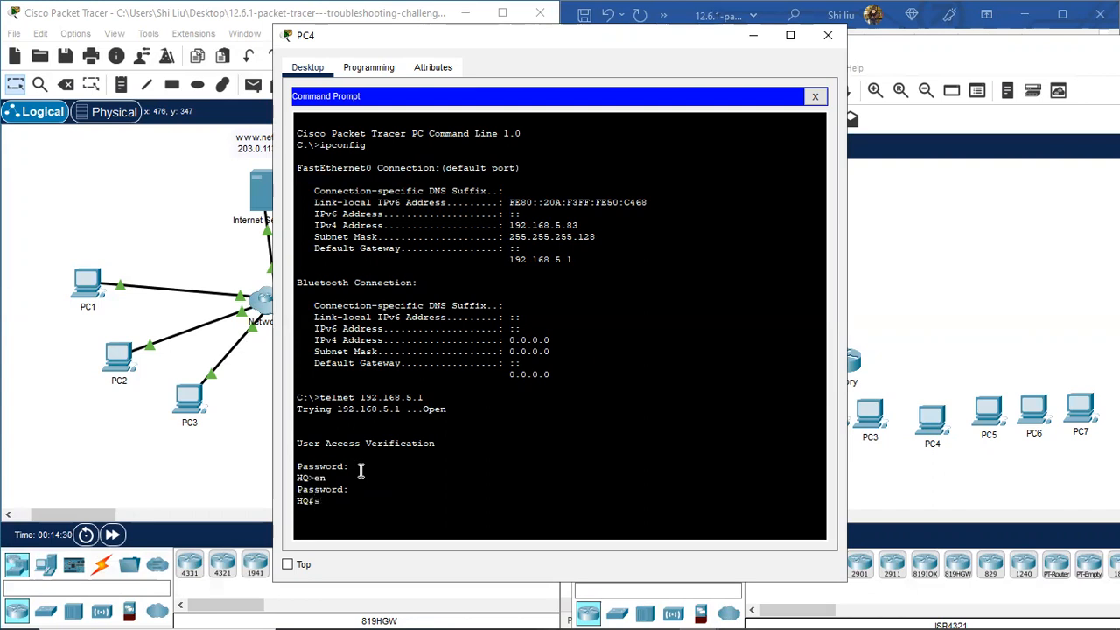
text(n)
key(Return)
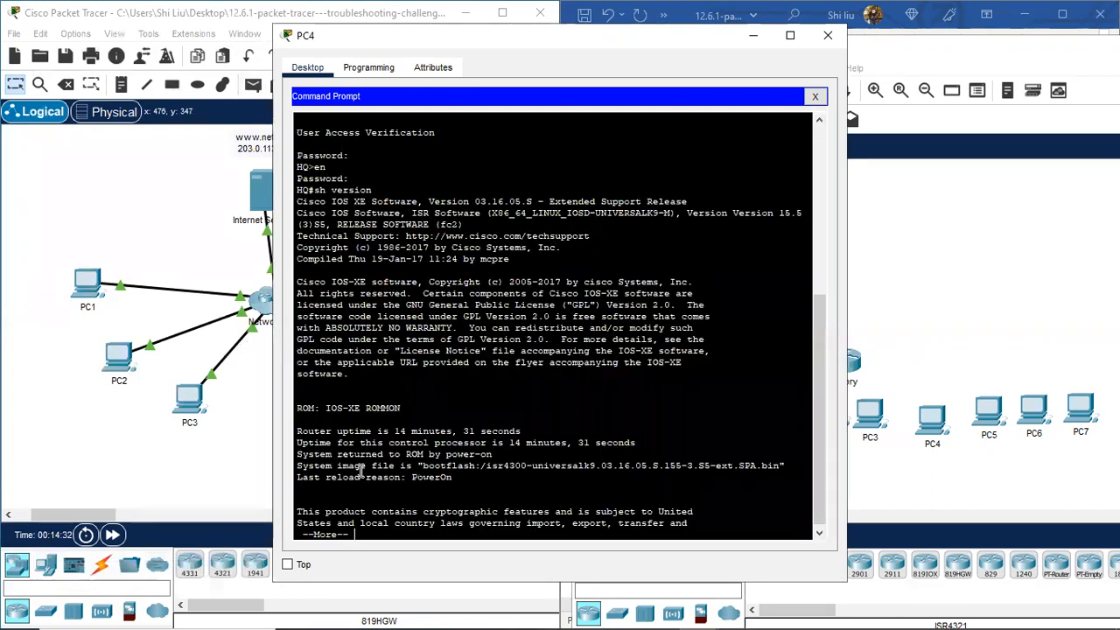
drag(786, 466, 492, 465)
drag(603, 37, 308, 45)
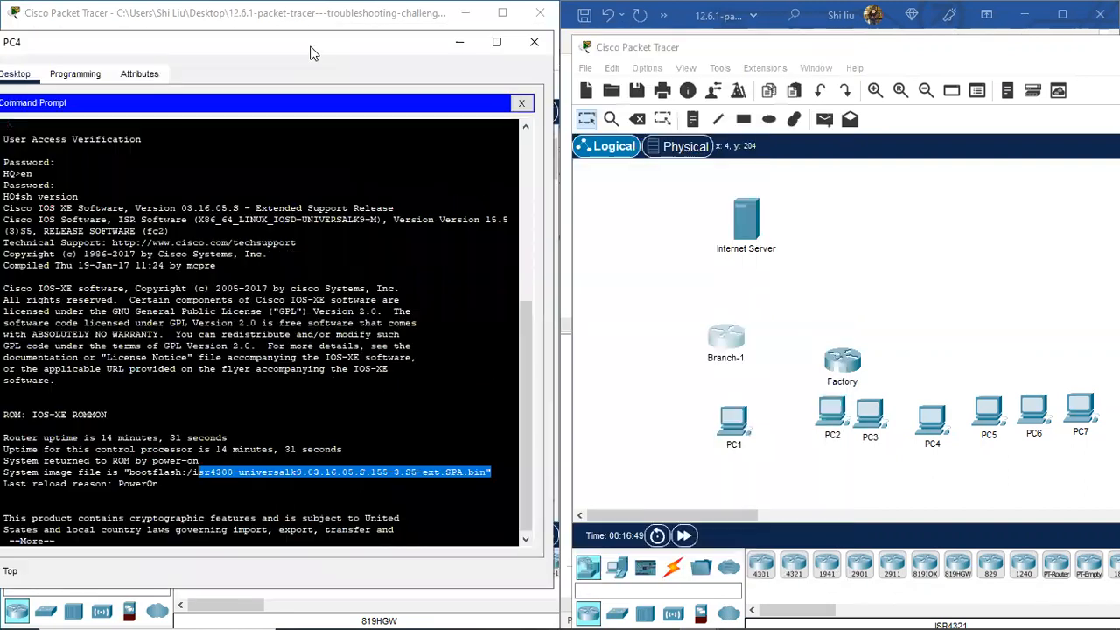
Step: Place a 4321 router right of Factory named HQ, then close PC4's window
click(793, 565)
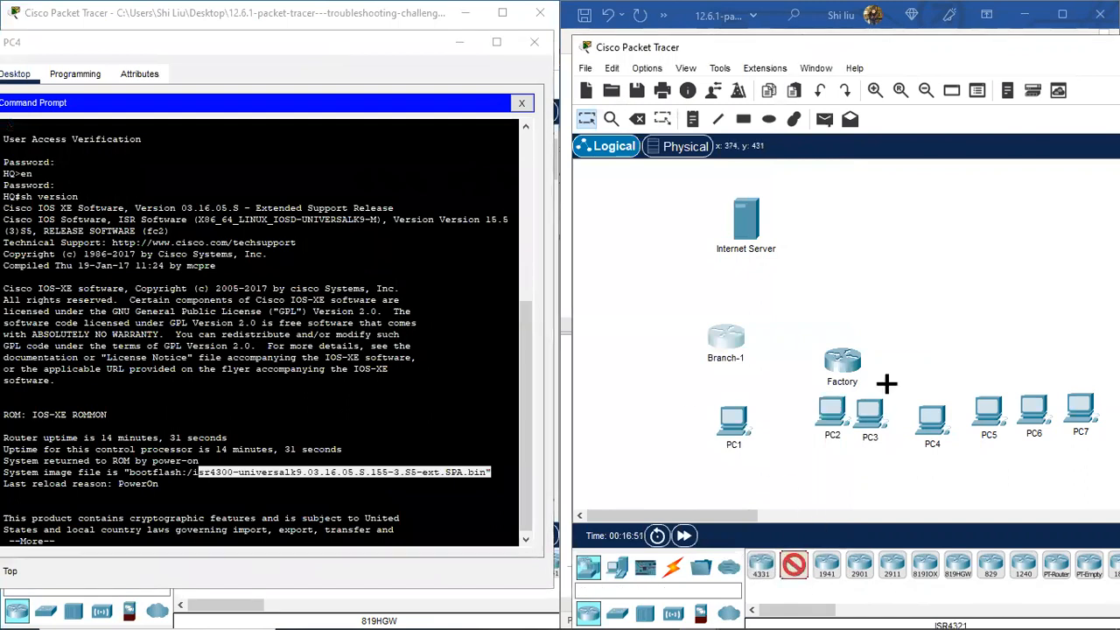
click(932, 353)
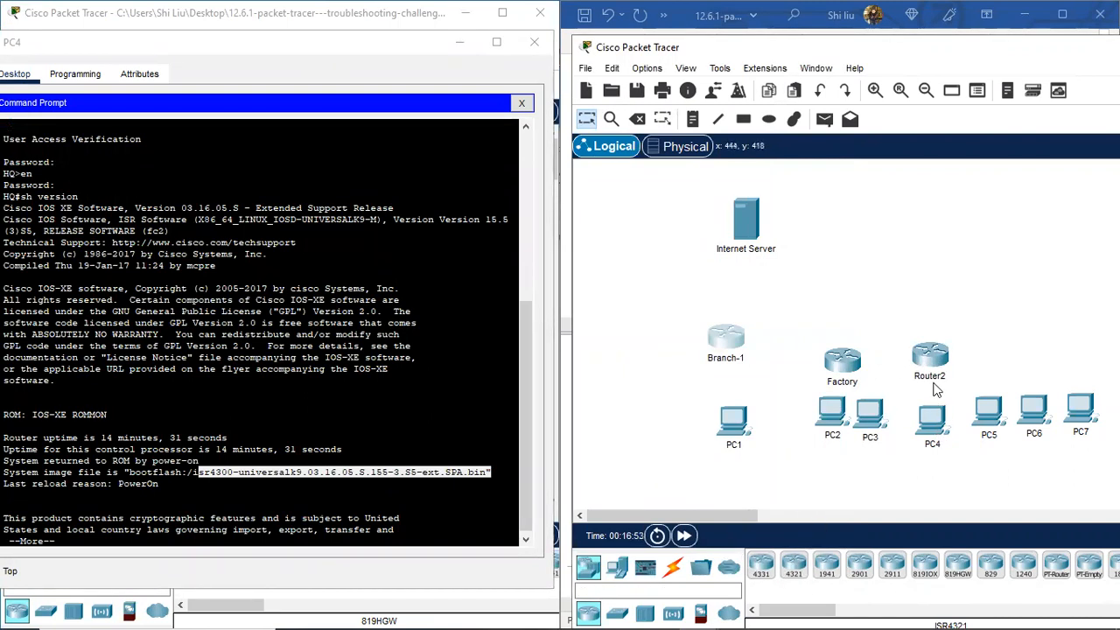
click(934, 377)
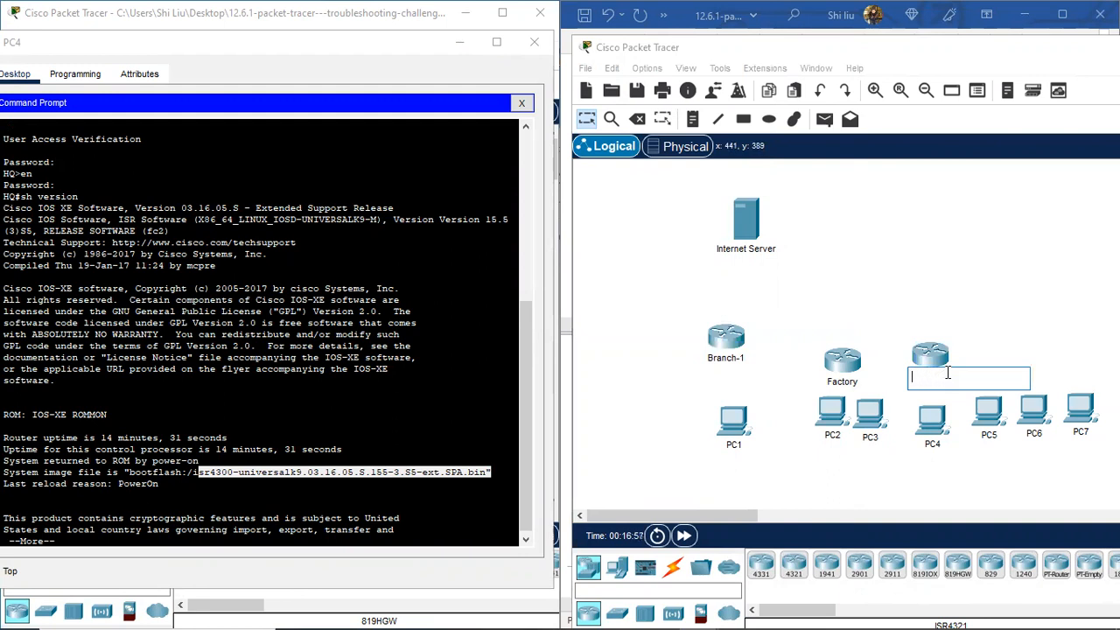
key(Return)
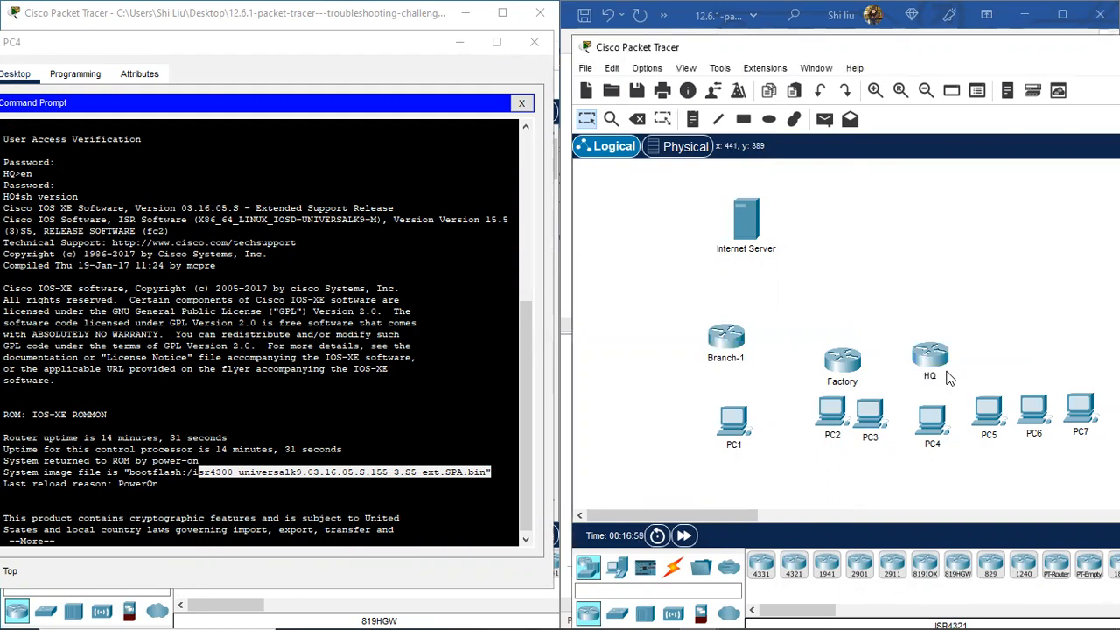
drag(870, 418, 858, 421)
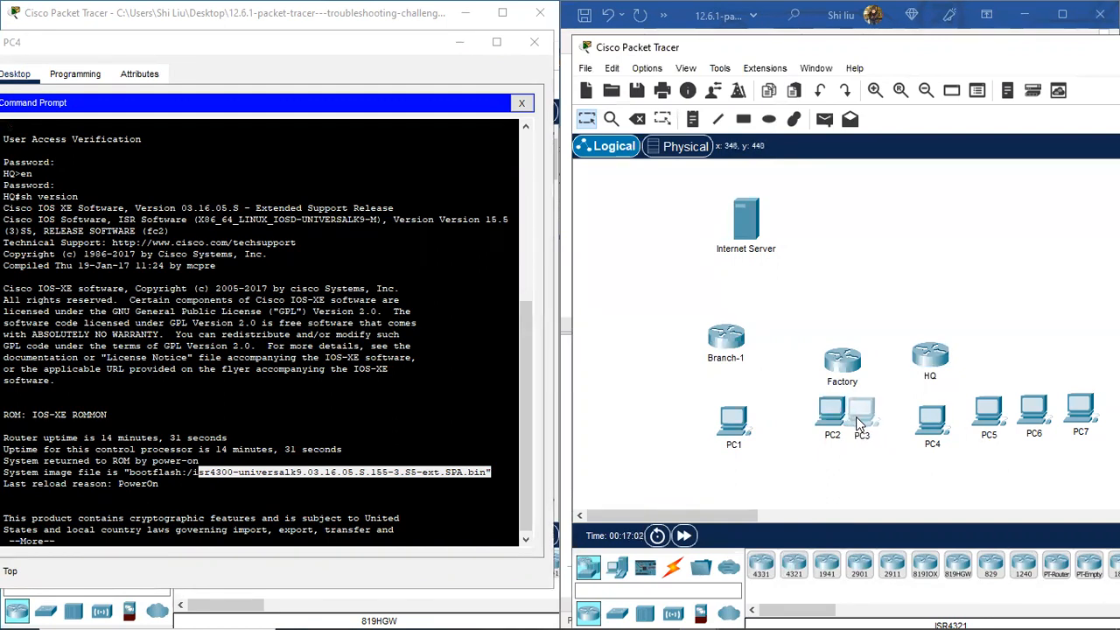
click(376, 49)
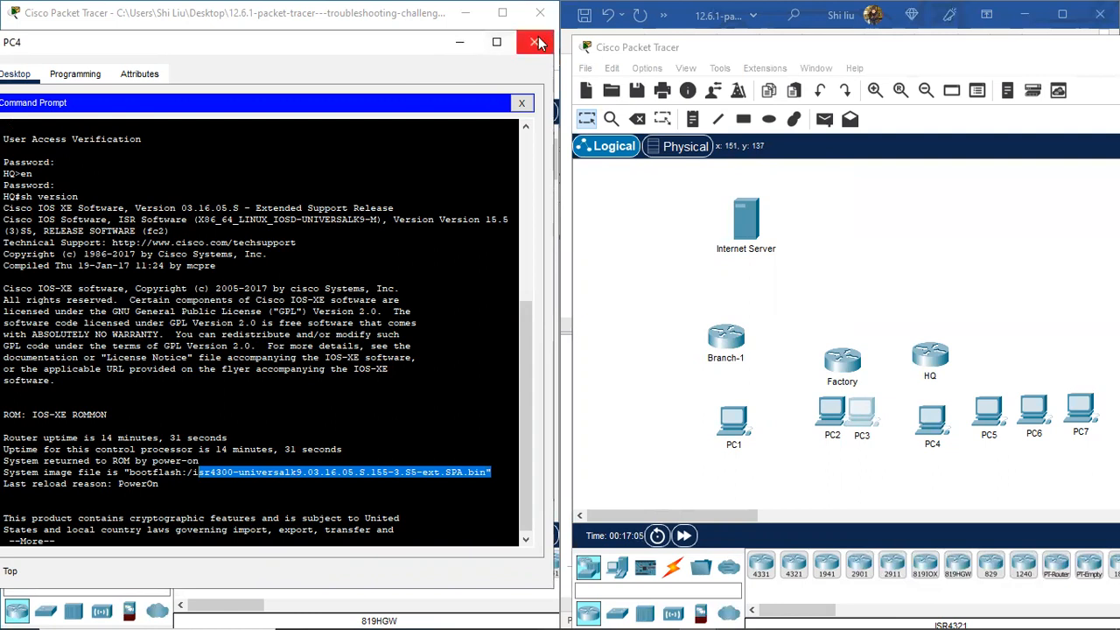
click(538, 43)
Step: From PC5's Command Prompt, telnet to HQ at 192.168.5.129 and log in
click(385, 404)
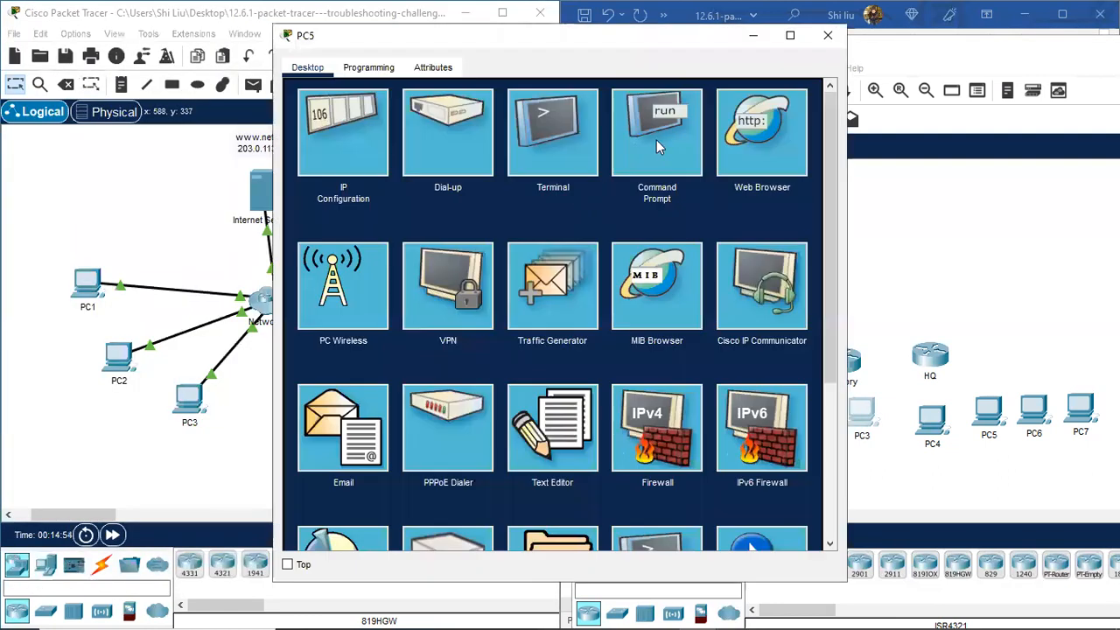
click(656, 140)
right_click(327, 402)
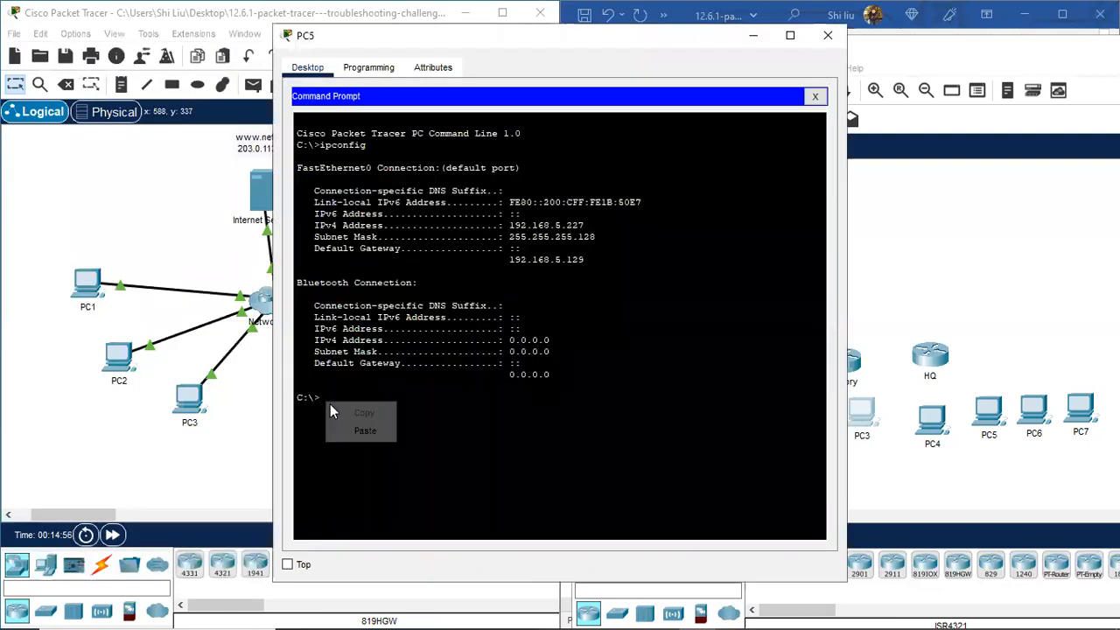
click(356, 431)
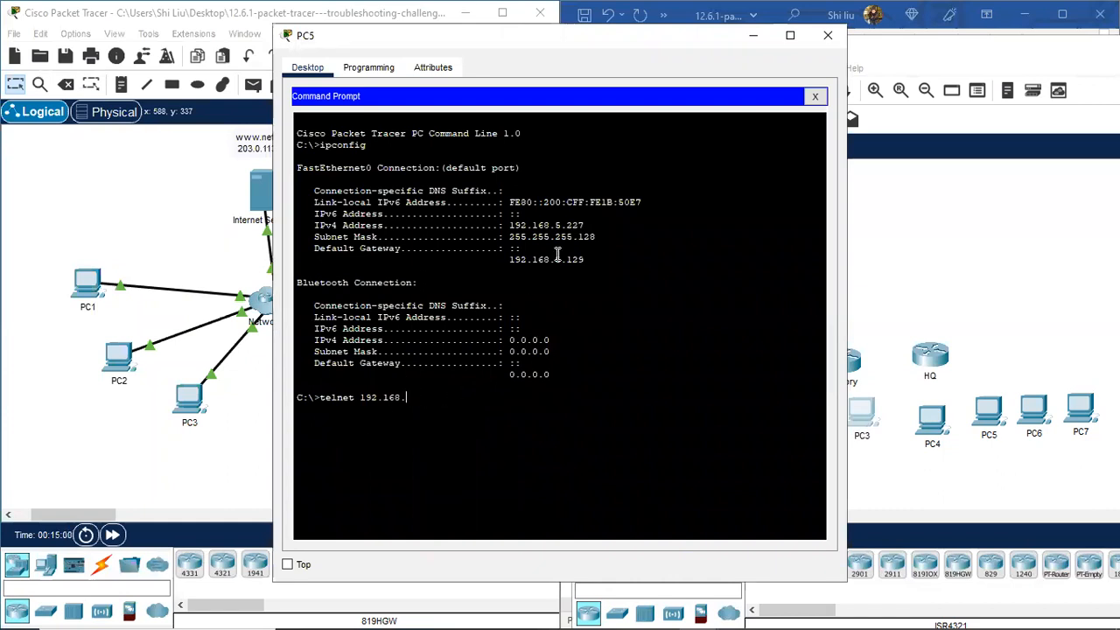
text(5.129)
key(Return)
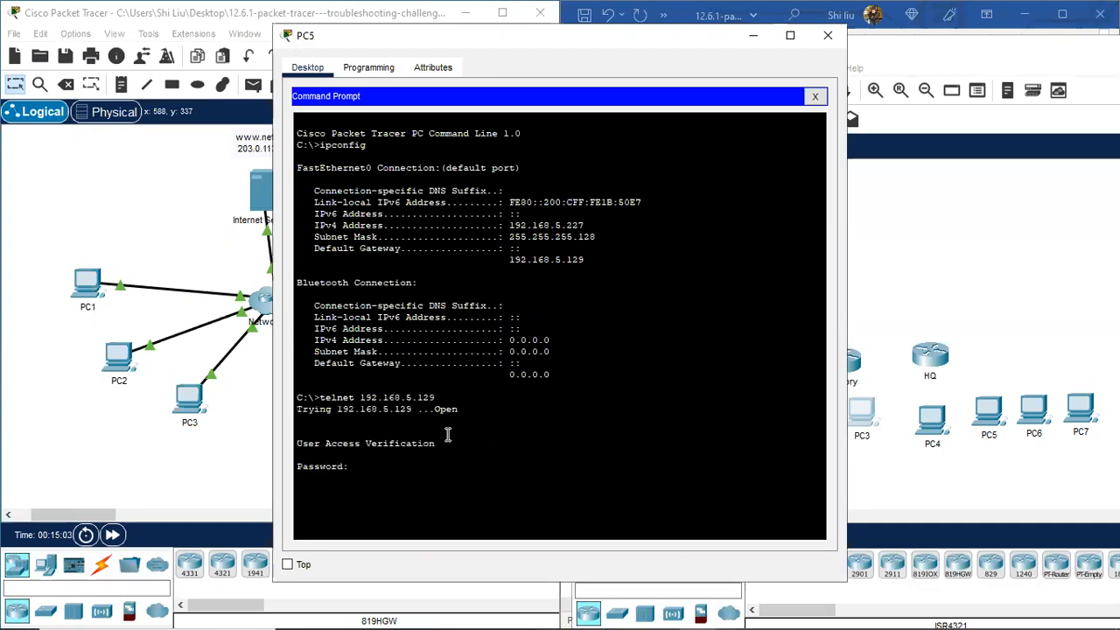
key(Return)
Step: Run enable and sh version on HQ, nudge PC5 left, and close PC5's window
text(en)
key(Return)
key(Return)
text(sh version)
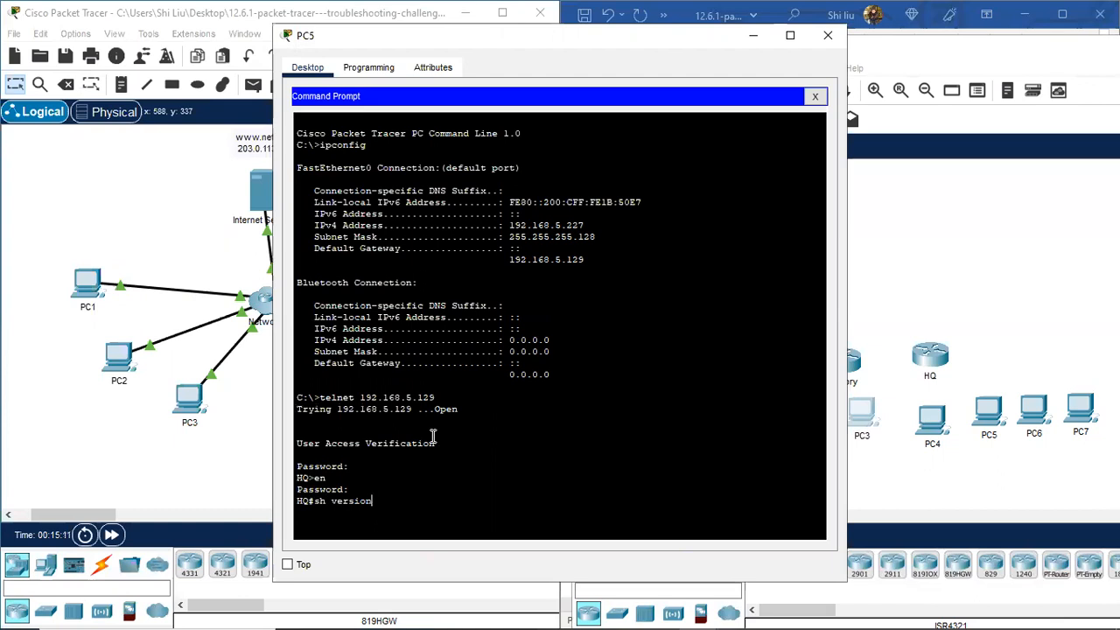
key(Return)
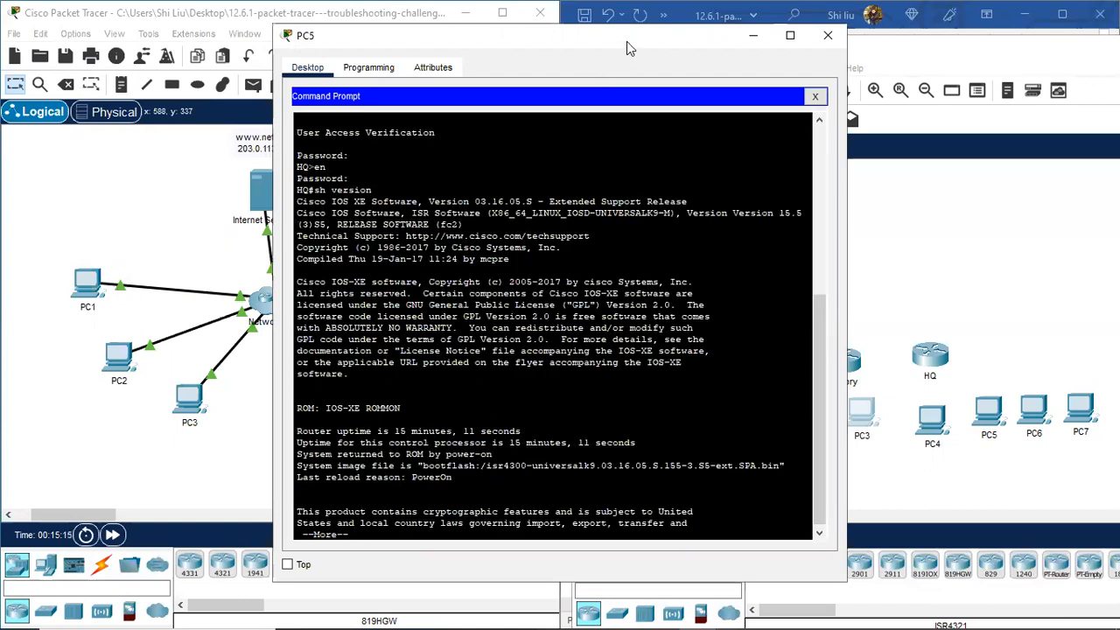
drag(626, 41, 355, 35)
drag(987, 410, 927, 408)
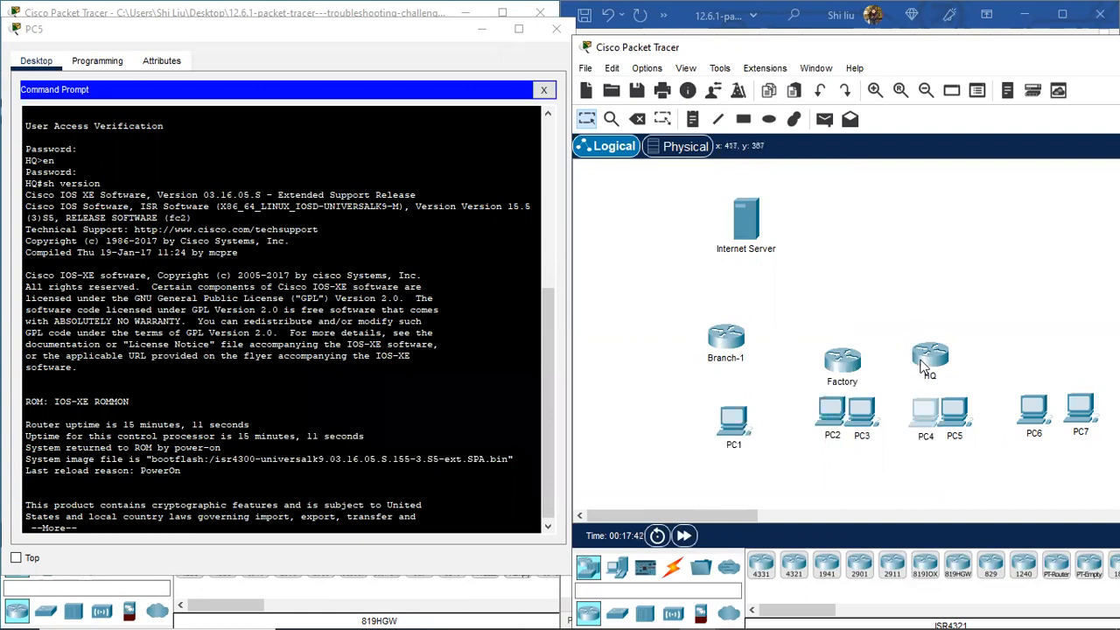
click(556, 29)
Step: From PC6's Command Prompt, telnet to gateway 192.168.2.33 and log in
click(446, 359)
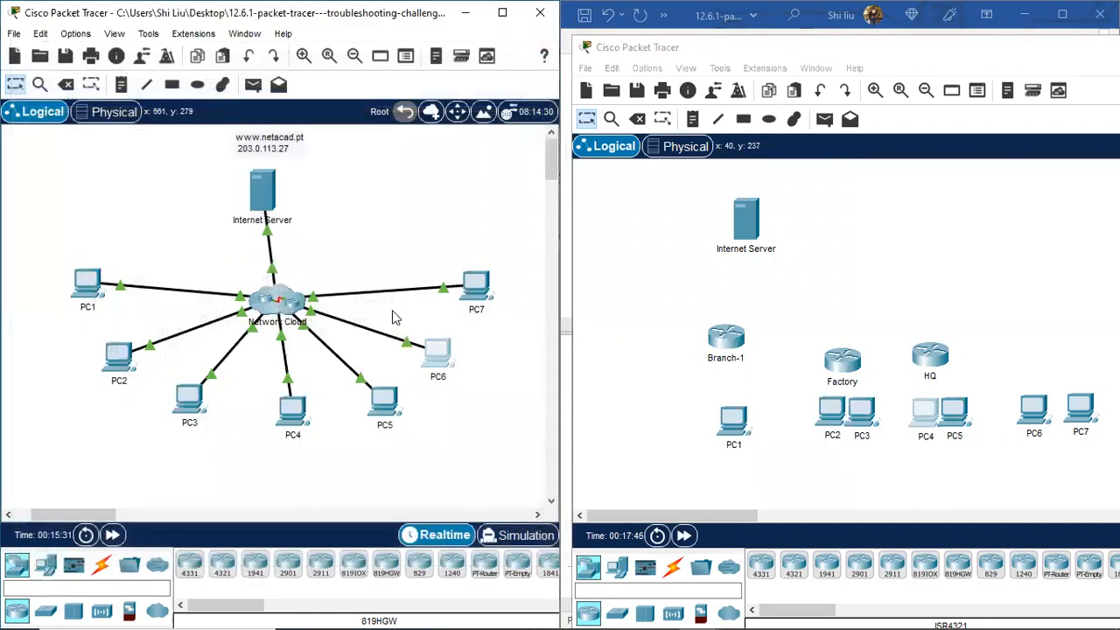
click(654, 160)
right_click(352, 393)
click(379, 422)
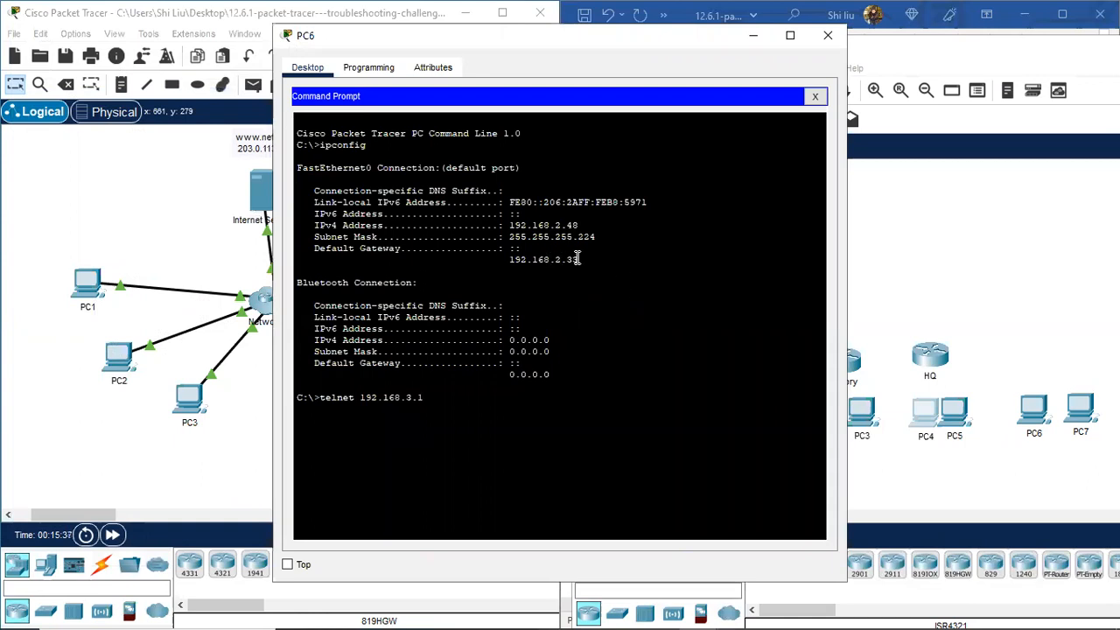
key(BackSpace)
key(Return)
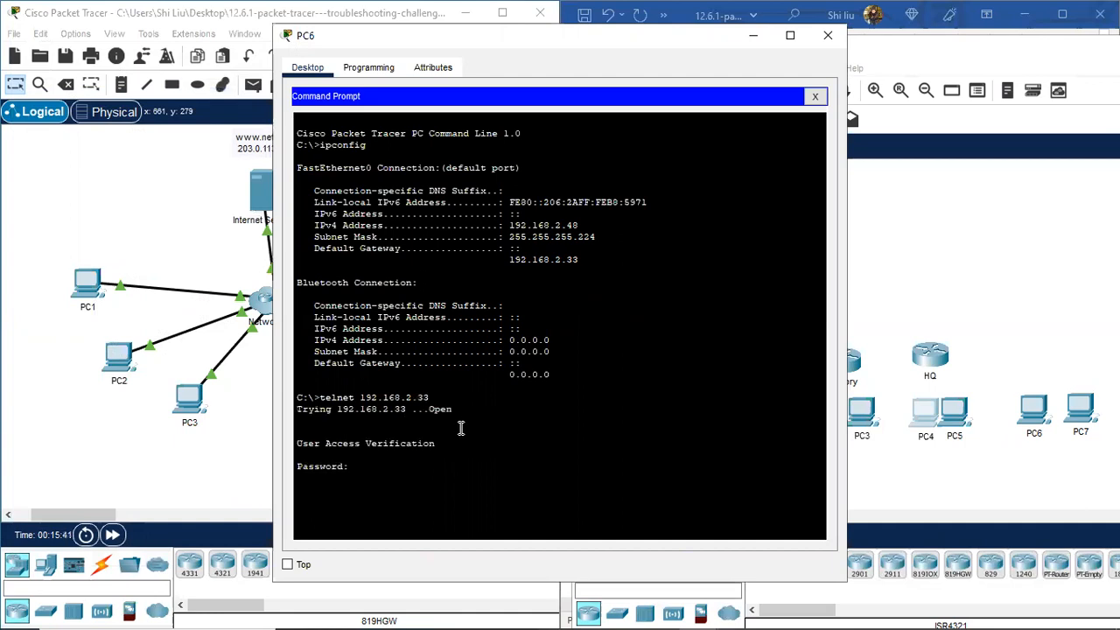
key(Return)
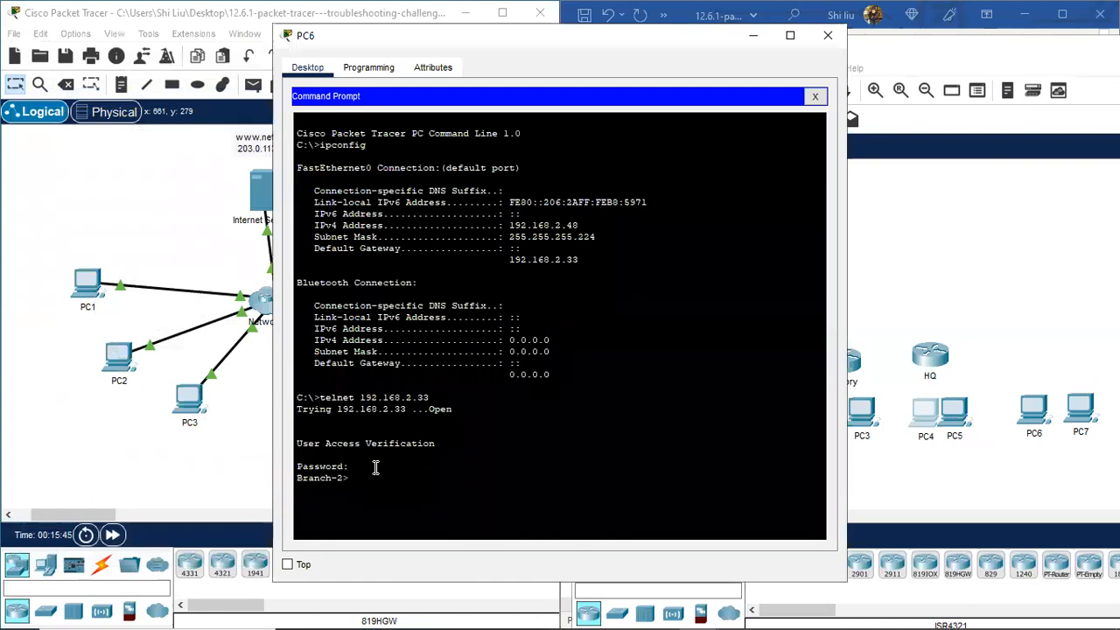
Step: Run enable and sh version on Branch-2 and mark the isr4300 model name
text(en)
key(Return)
key(Return)
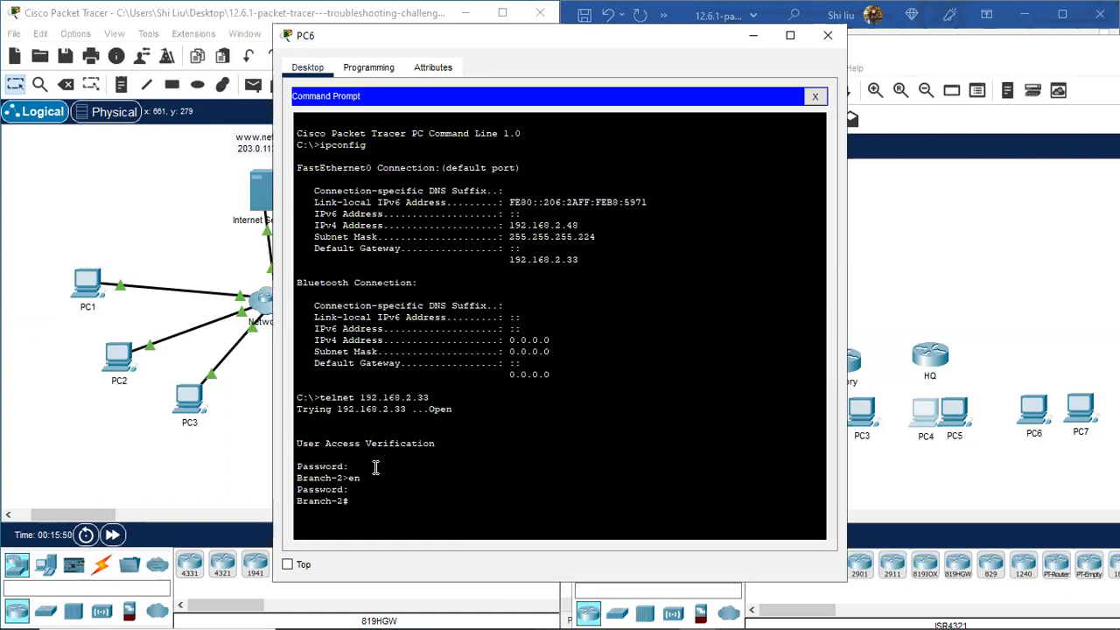
text(sh version)
key(Return)
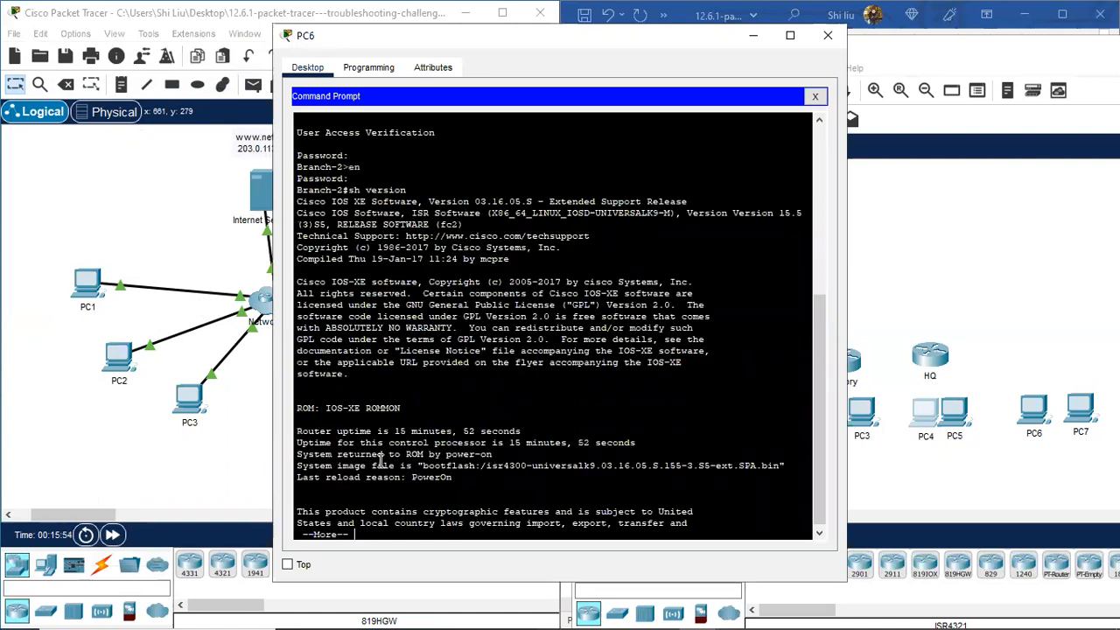
double_click(490, 466)
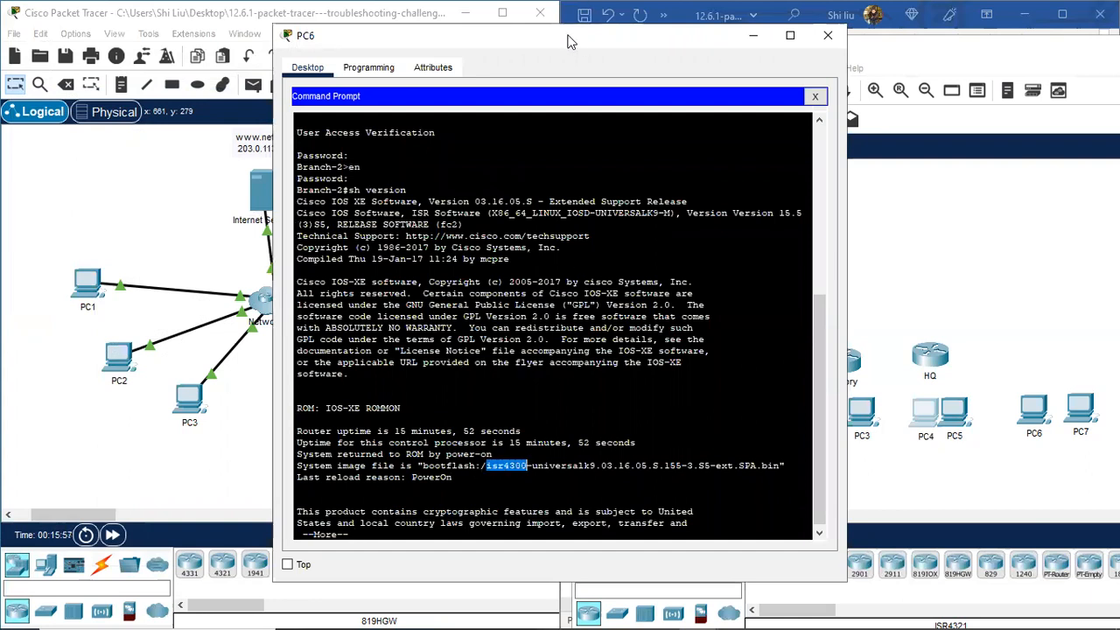
drag(568, 41, 340, 39)
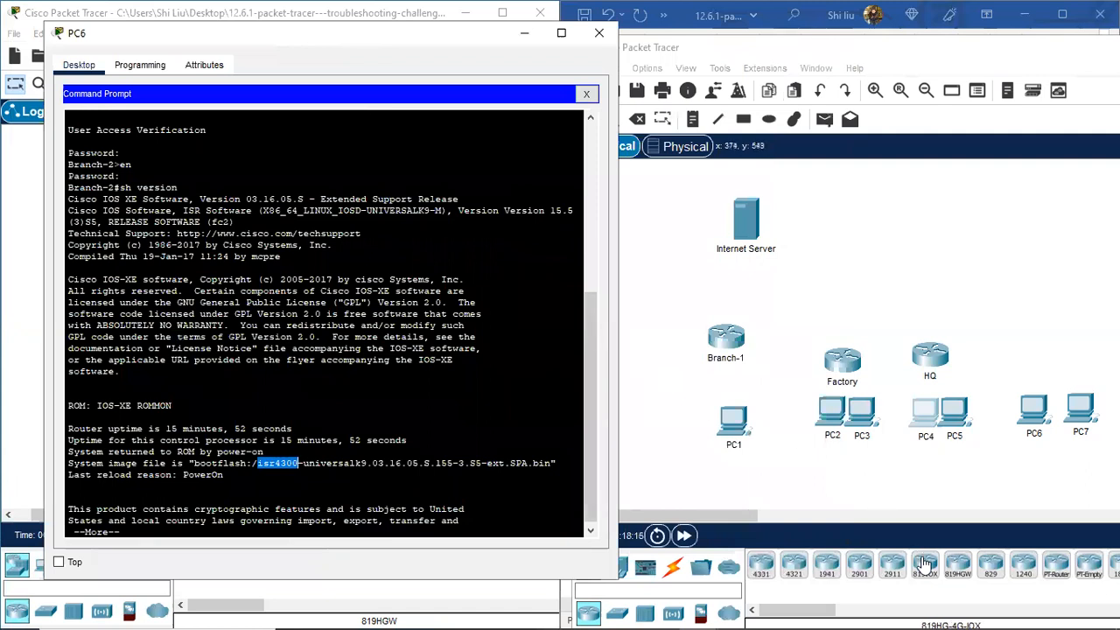
Step: Place a 4321 router right of HQ named Branch-2, then close PC6
click(802, 567)
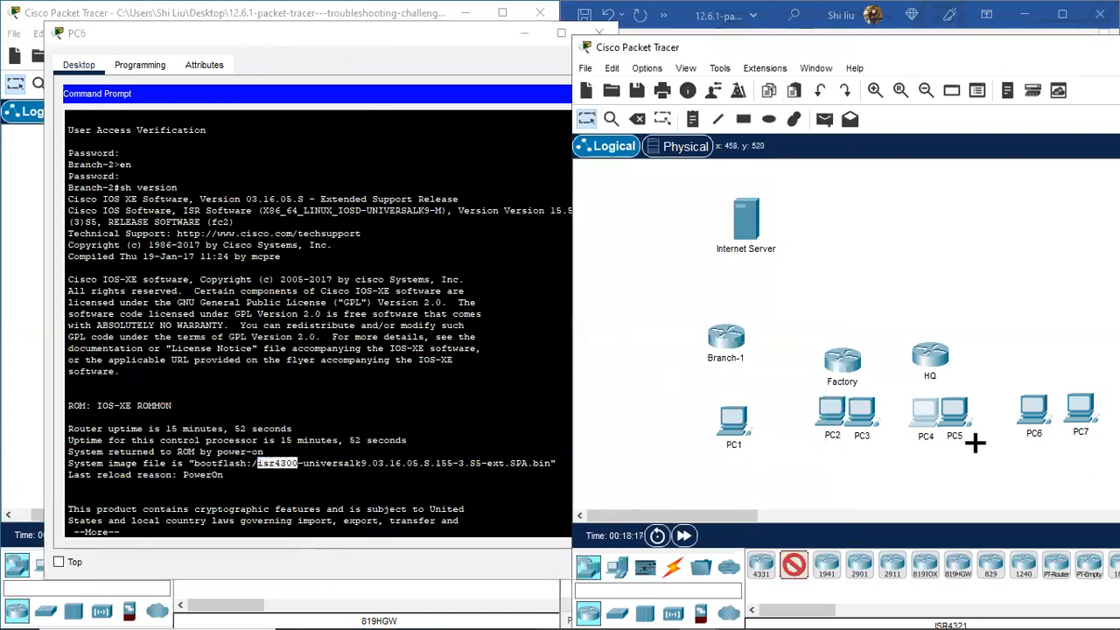
click(1022, 352)
click(1037, 370)
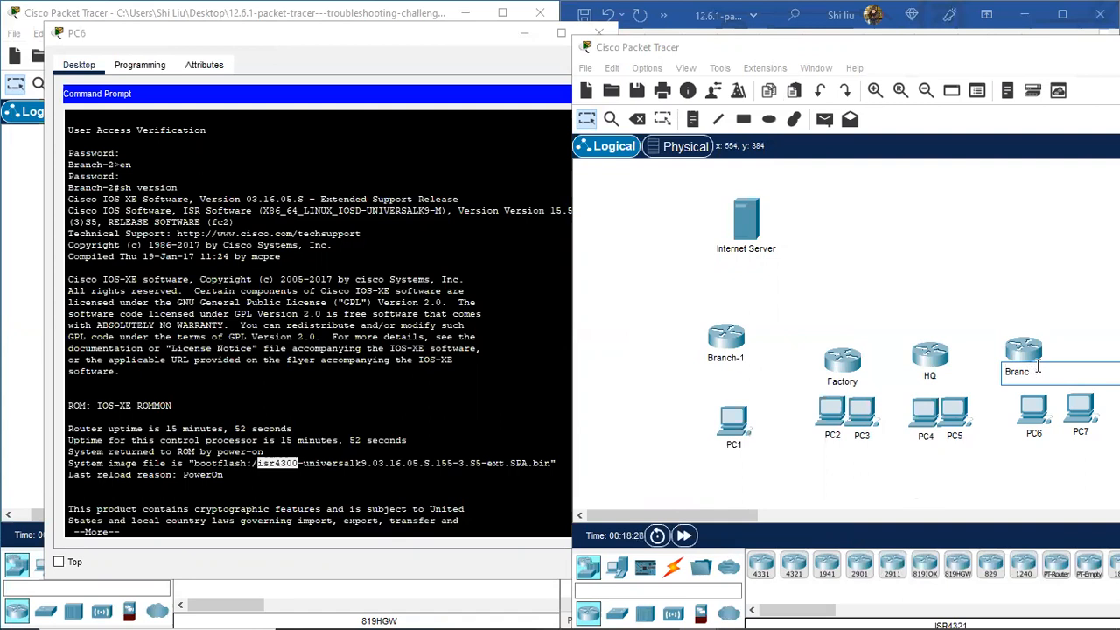
text(2)
key(Return)
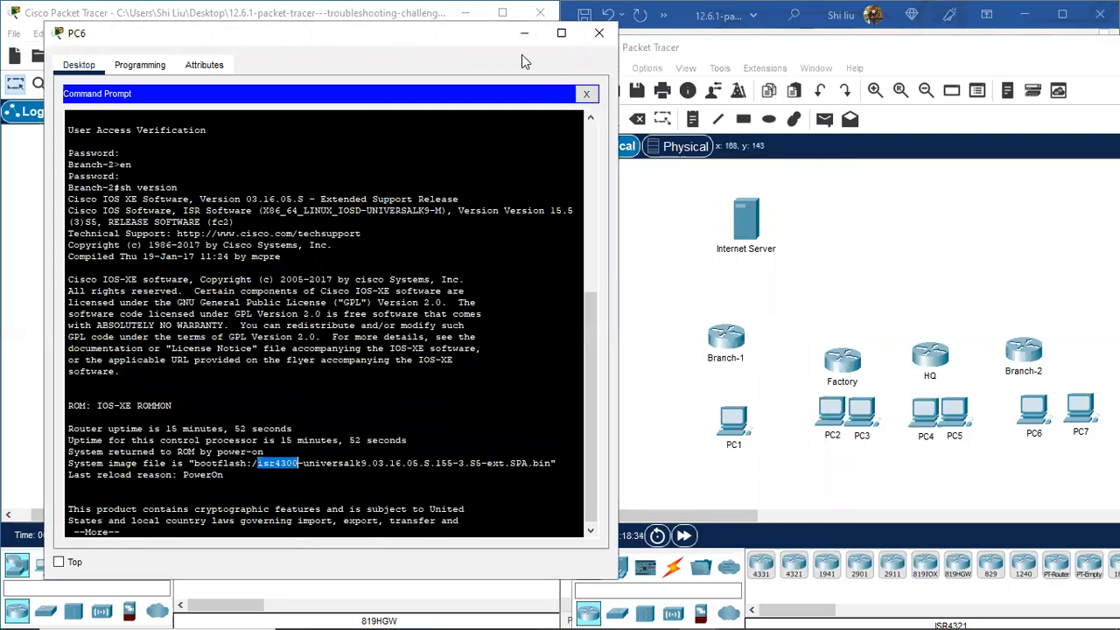
click(599, 33)
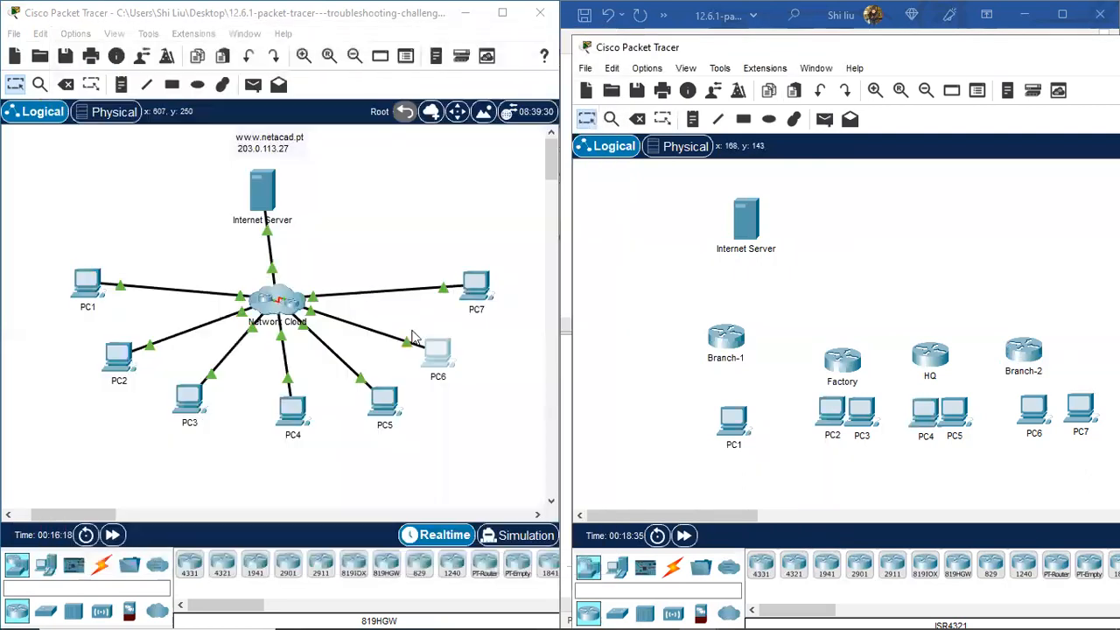
Step: From PC7's Command Prompt, telnet to gateway 192.168.2.65
click(476, 287)
click(659, 148)
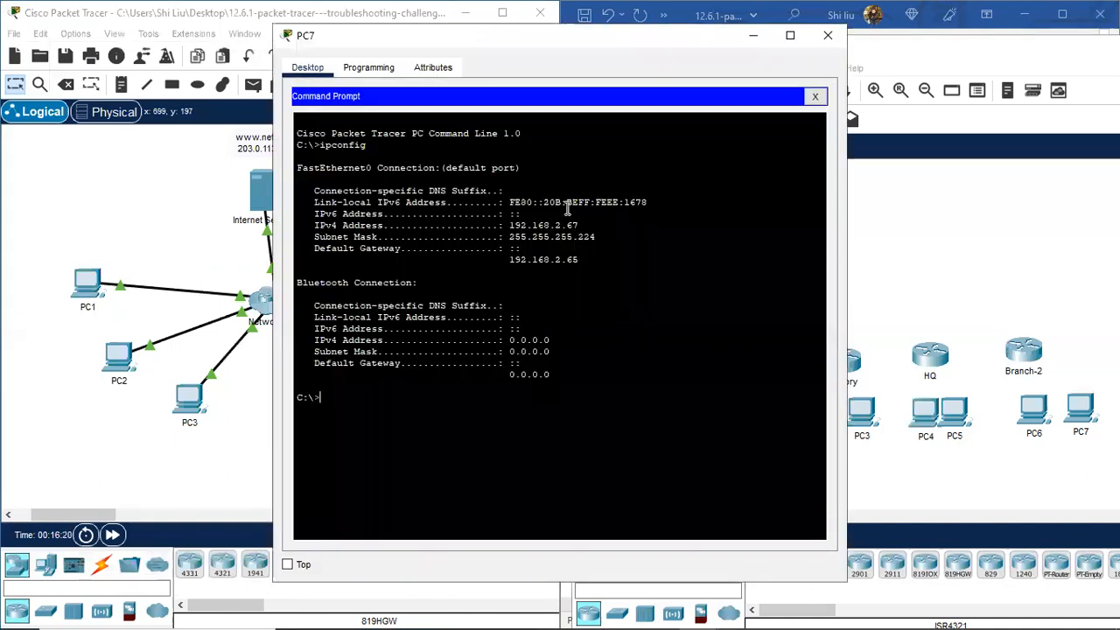
right_click(347, 402)
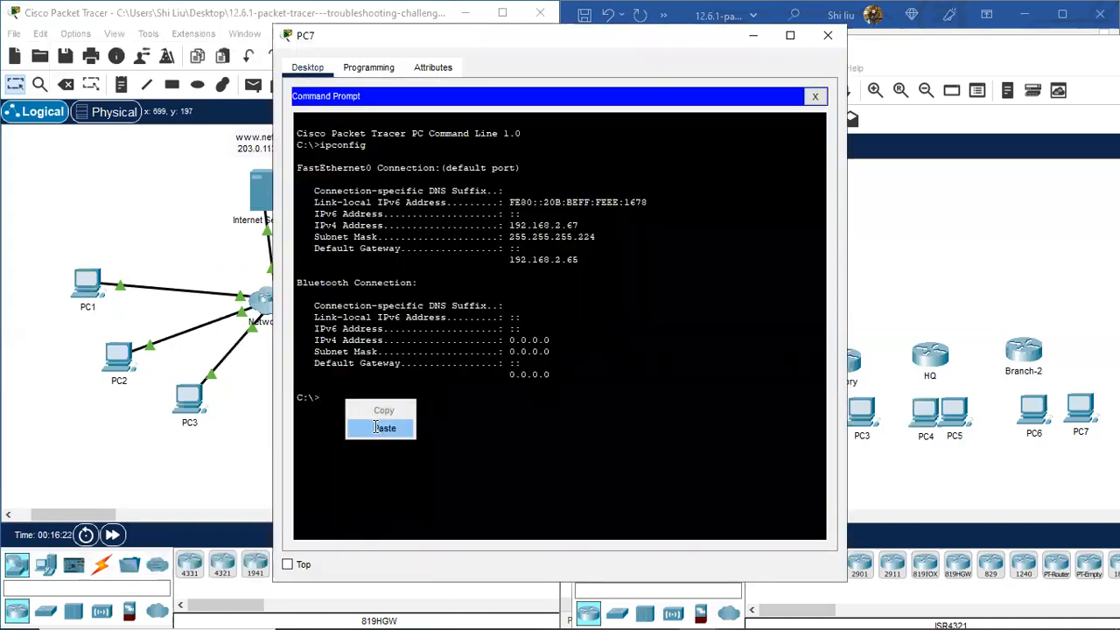
click(384, 427)
key(BackSpace)
key(BackSpace)
key(BackSpace)
text(2.6)
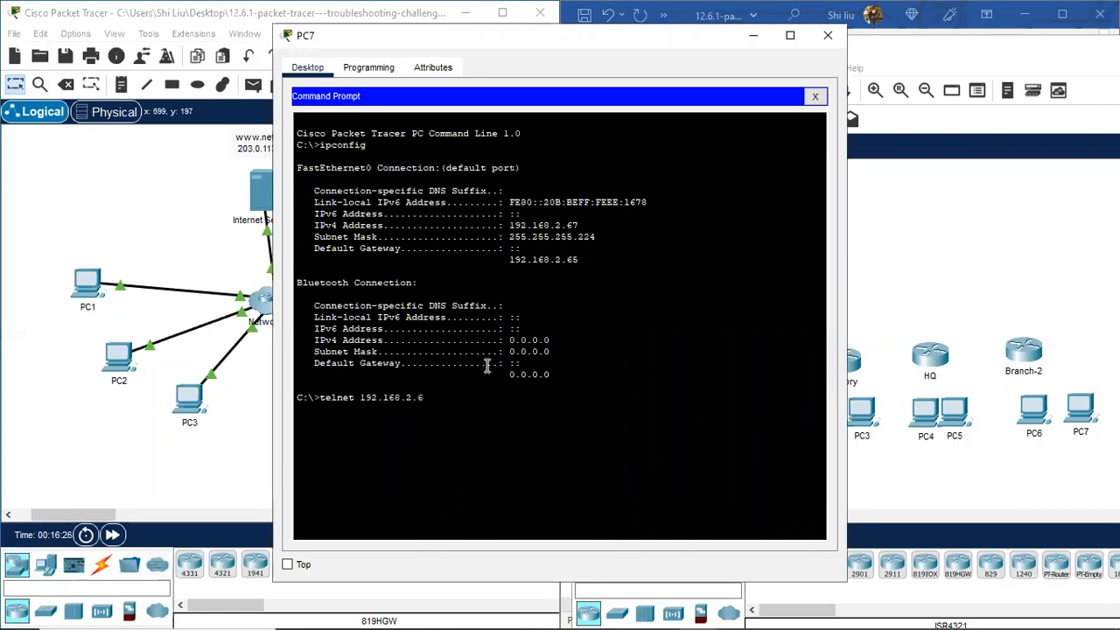
text(5)
key(Return)
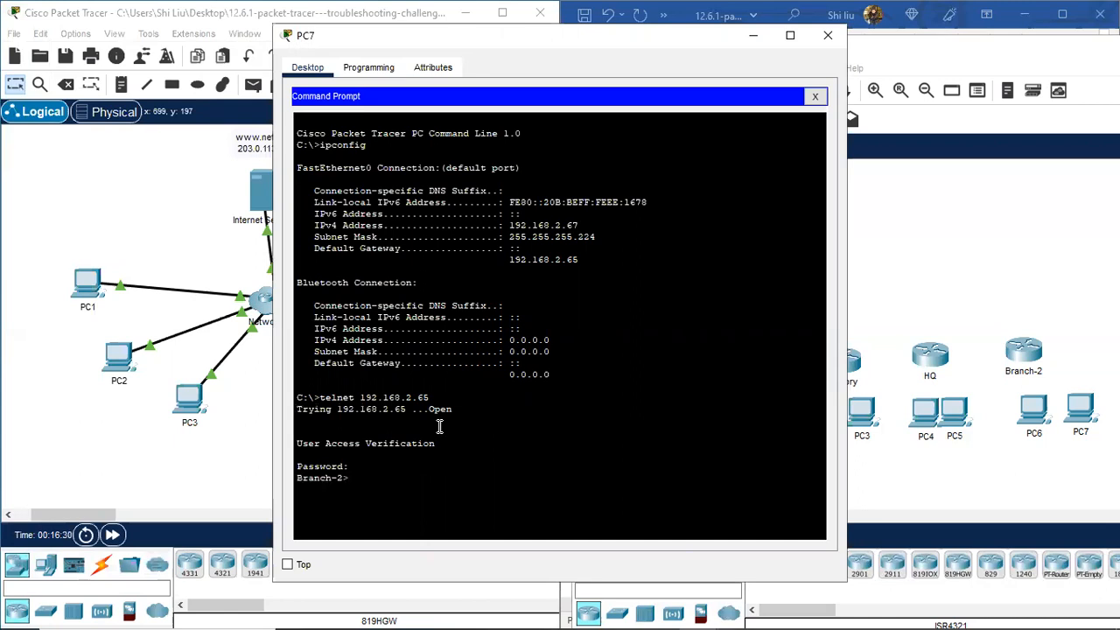
Step: Run enable and sh version on Branch-2 to confirm its isr4300 image
text(en)
key(Return)
key(Return)
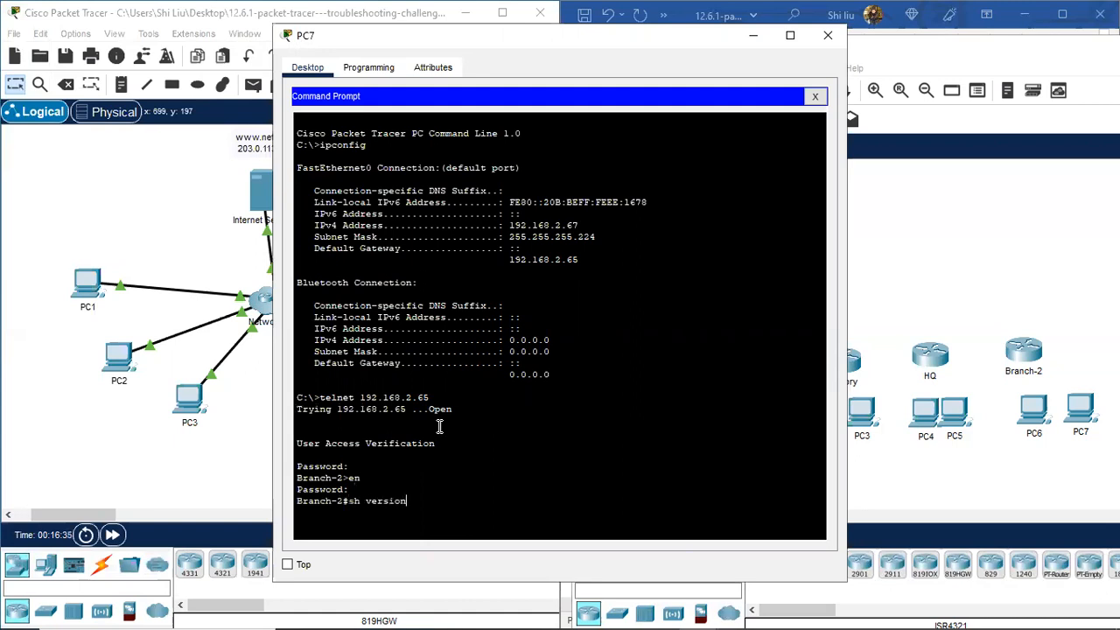
text(sh version)
key(Return)
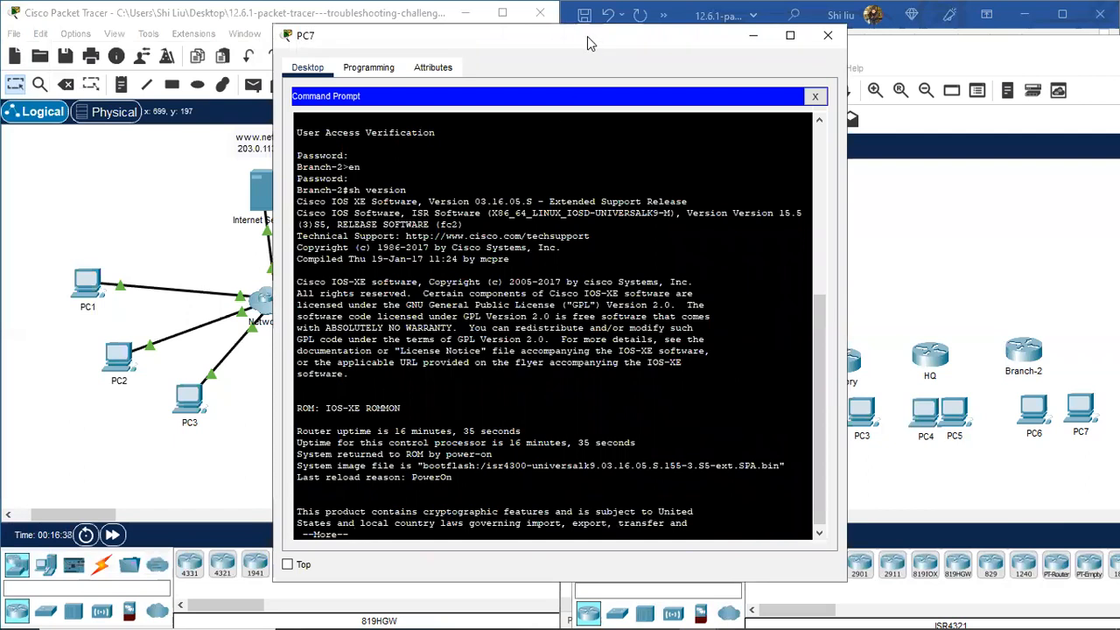
Step: Close PC7's window, move PC7 next to PC6, and raise Branch-2 slightly
drag(587, 36, 426, 25)
click(667, 28)
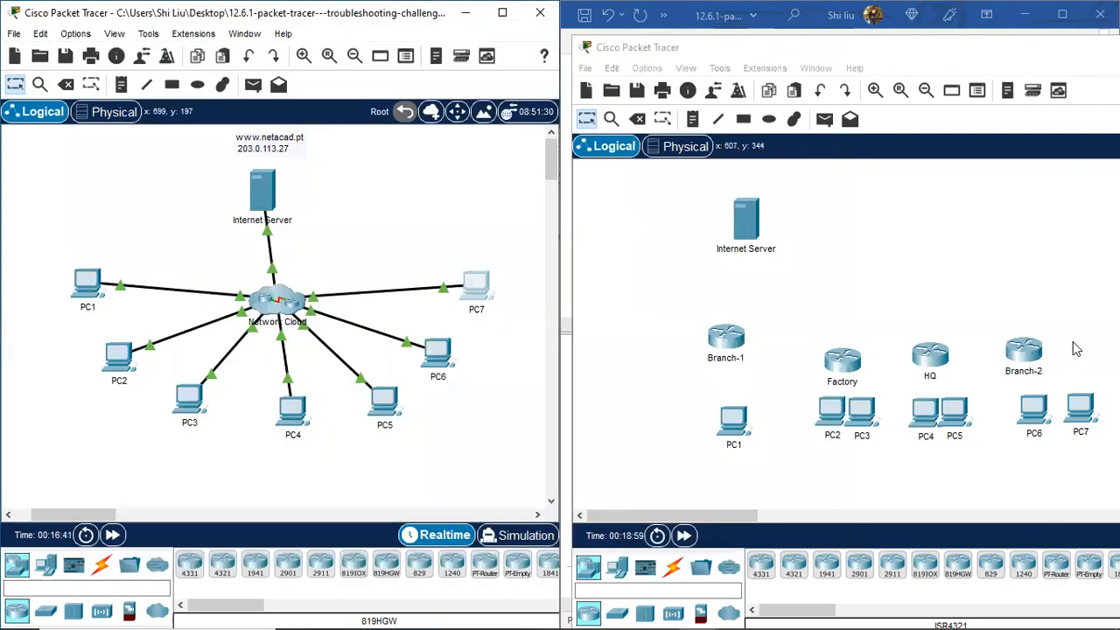
drag(1086, 406, 1072, 410)
drag(1060, 367, 1055, 353)
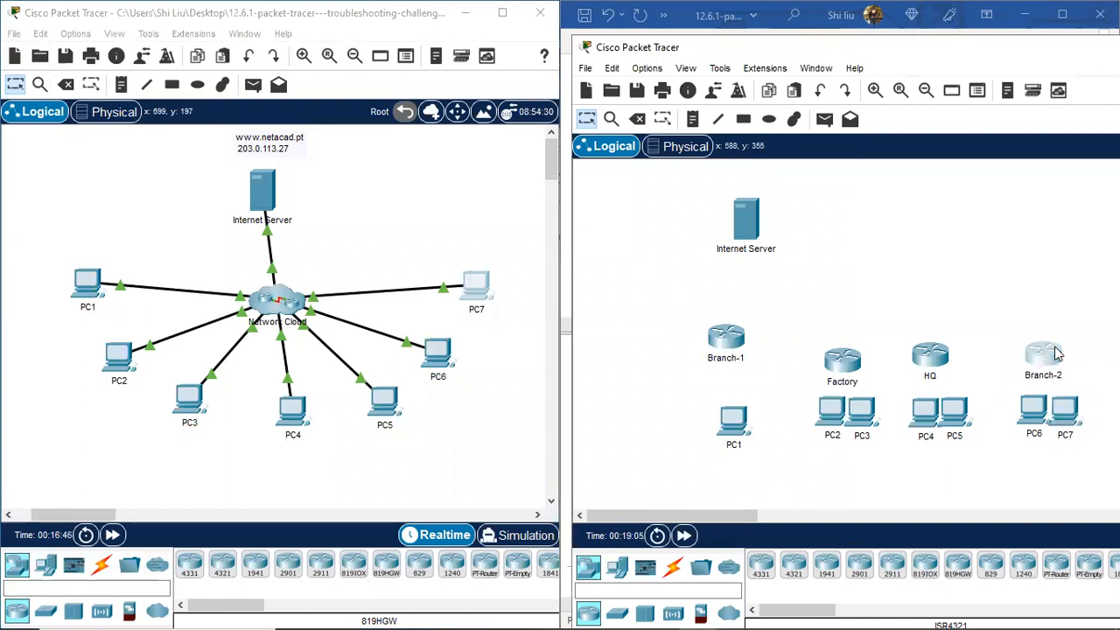
Step: Lower Branch-1 slightly in the new topology and open the Internet Server's Command Prompt
click(715, 335)
drag(715, 335, 716, 354)
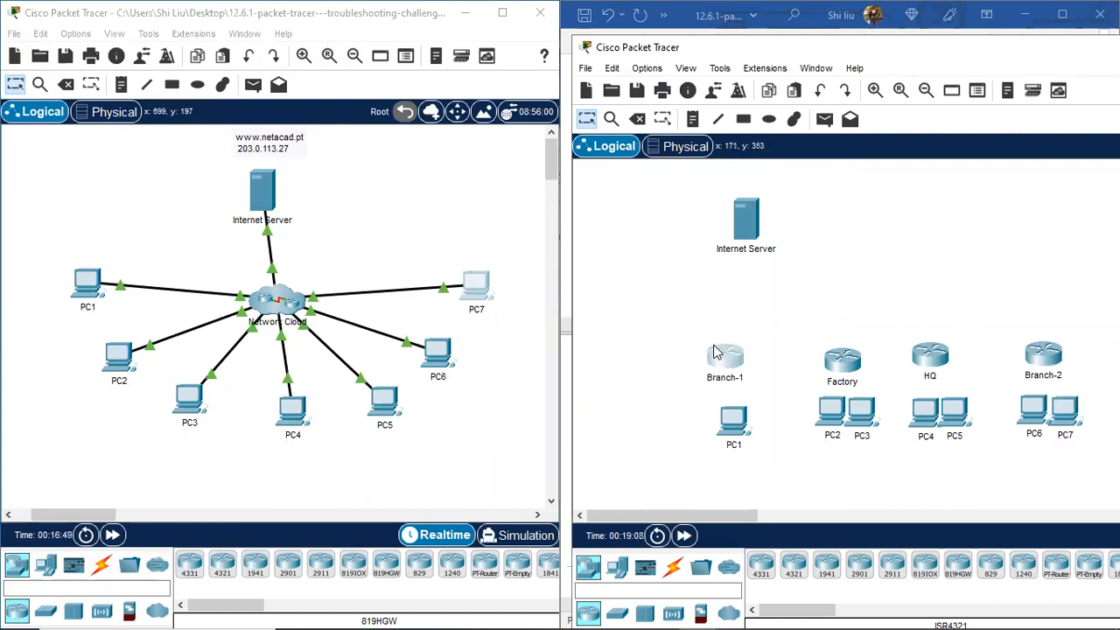
click(259, 189)
click(362, 67)
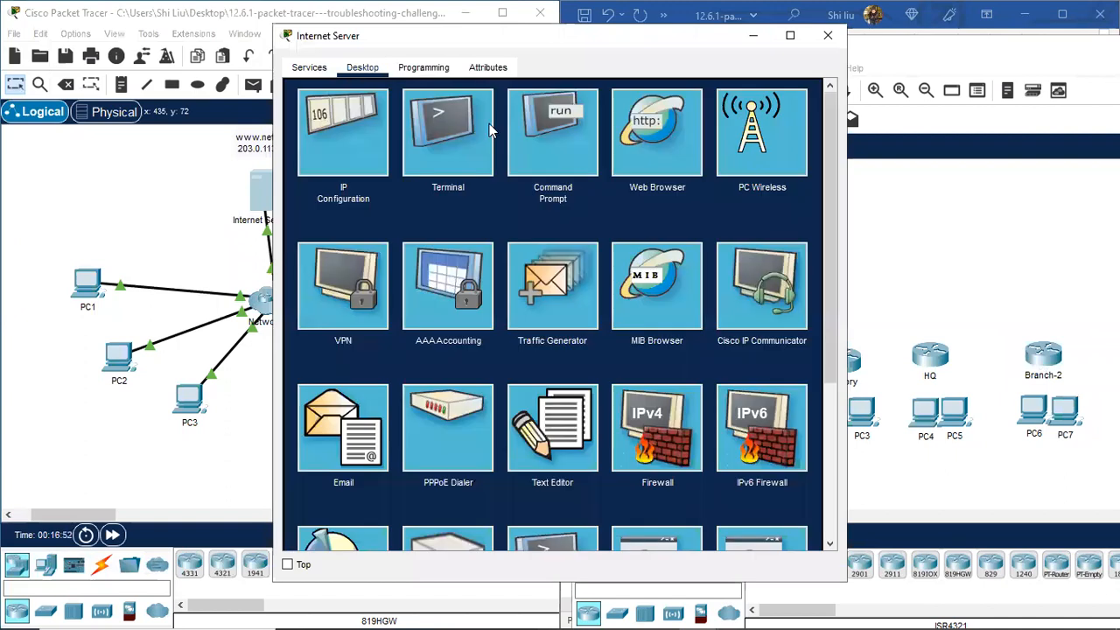
click(582, 137)
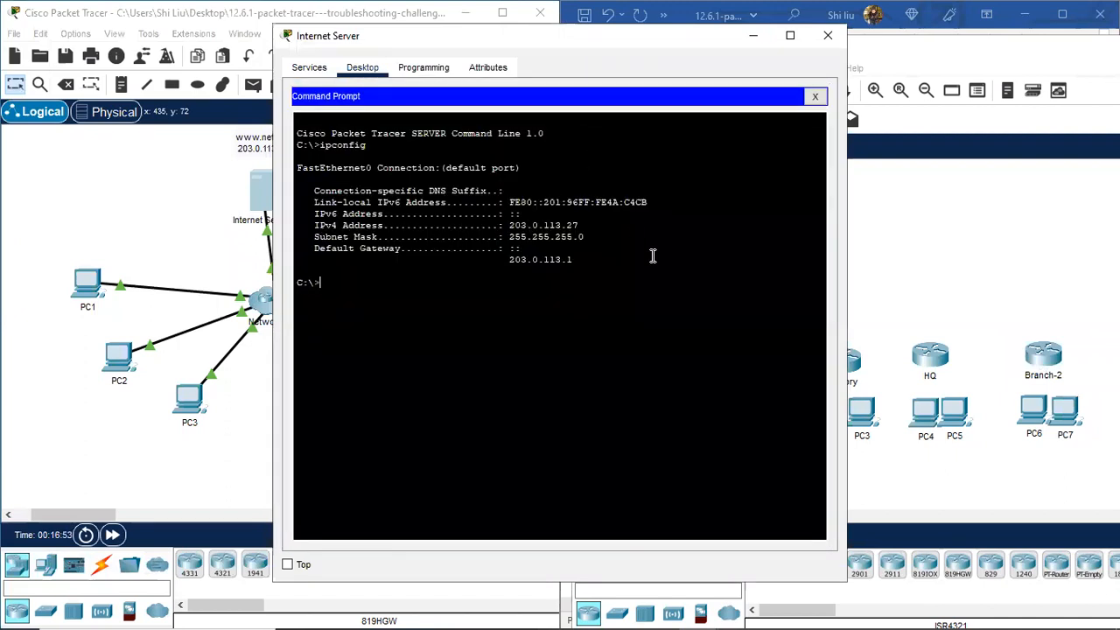
Step: Paste a telnet command and connect to the gateway 203.0.113.1
right_click(429, 283)
click(464, 310)
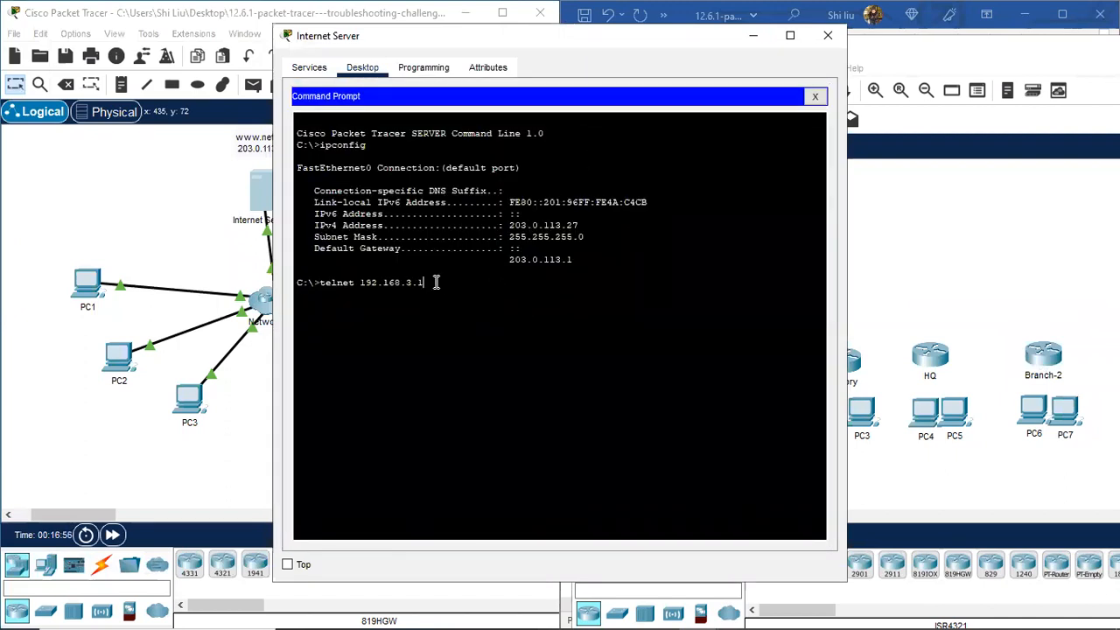
key(BackSpace)
key(BackSpace)
key(BackSpace)
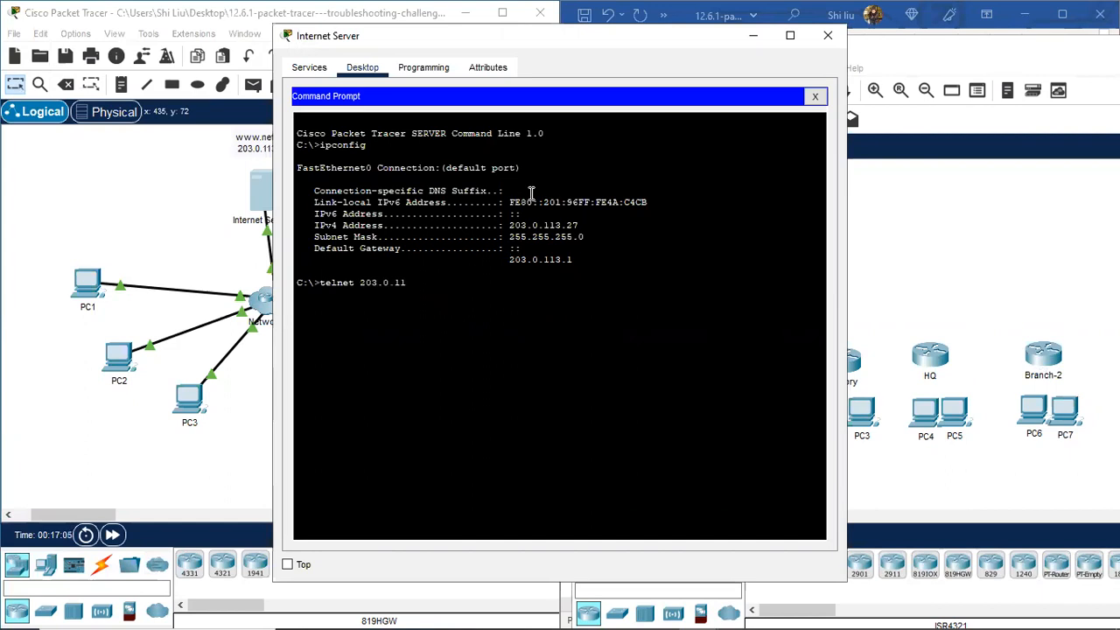
key(Return)
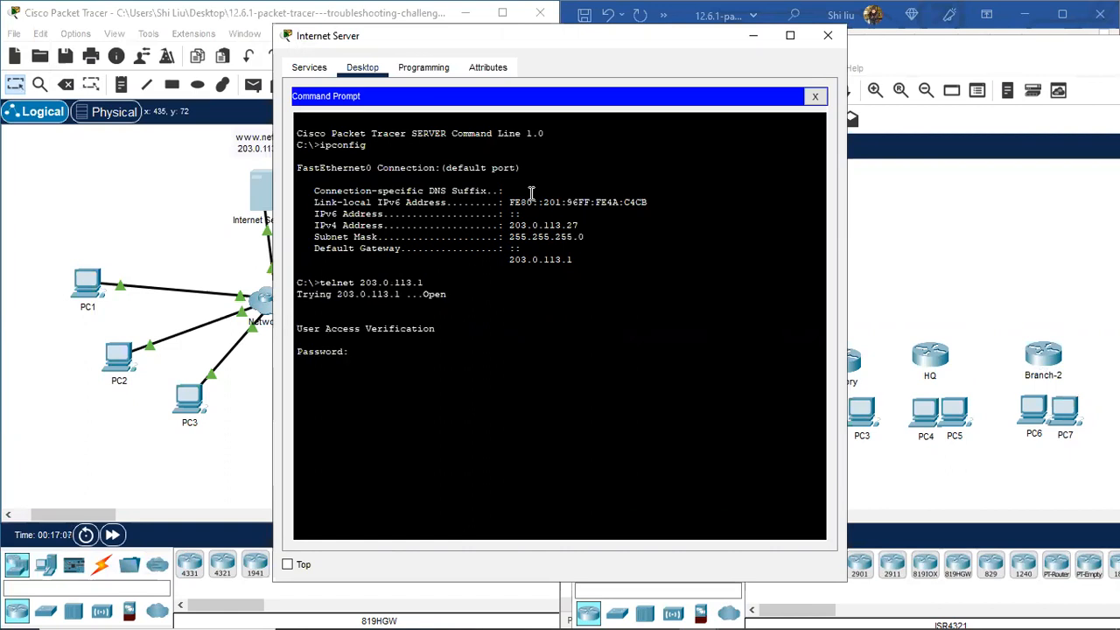
Step: Log in to the ISP router, enter privileged mode with en, and run show version
key(Return)
text(en)
key(Return)
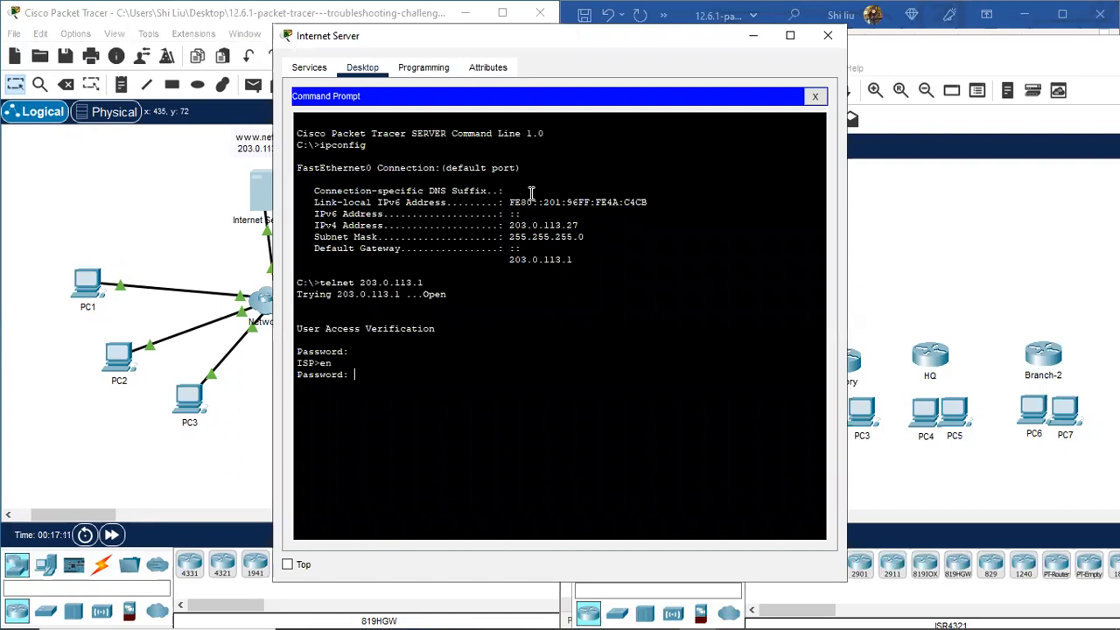
key(Return)
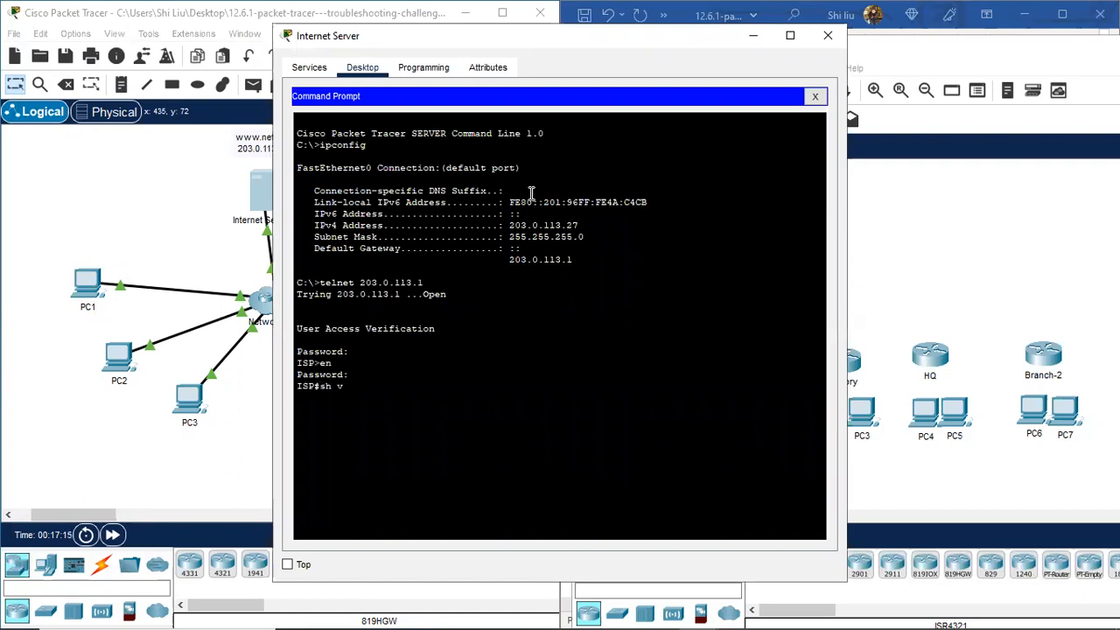
key(Return)
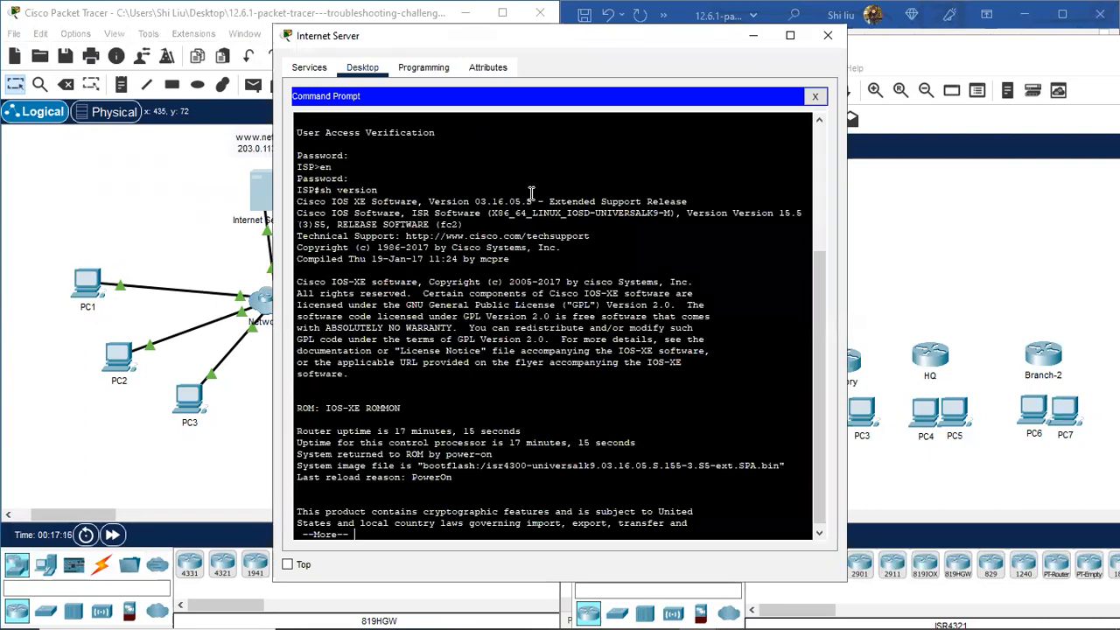
Step: Place a 4321 router named ISP beside the Internet Server, then close the server's window
drag(486, 464, 530, 455)
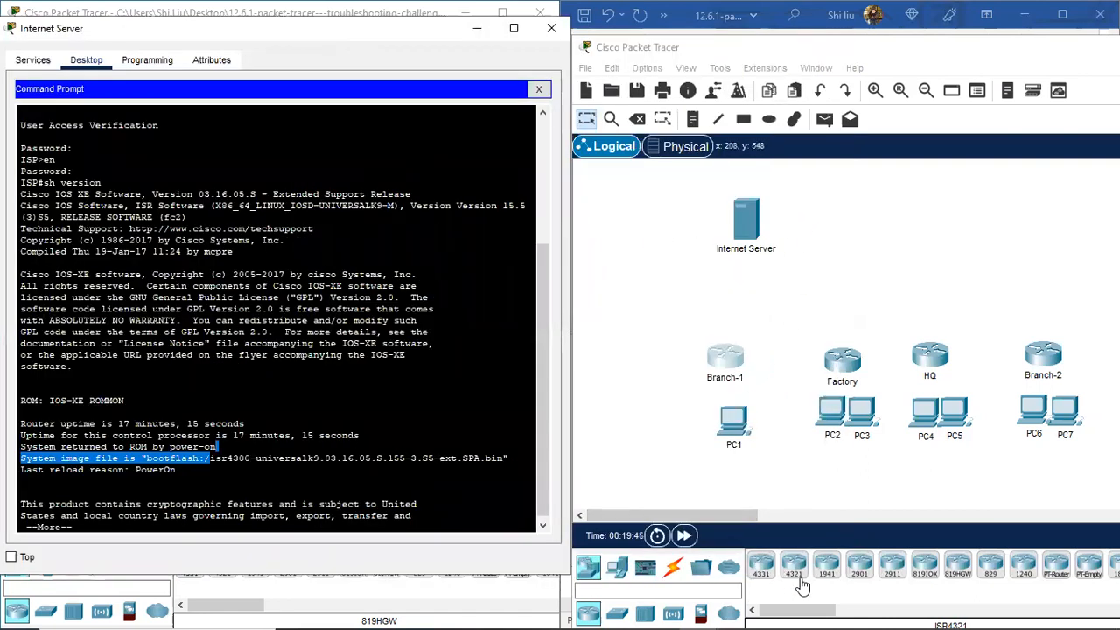
click(796, 579)
click(848, 212)
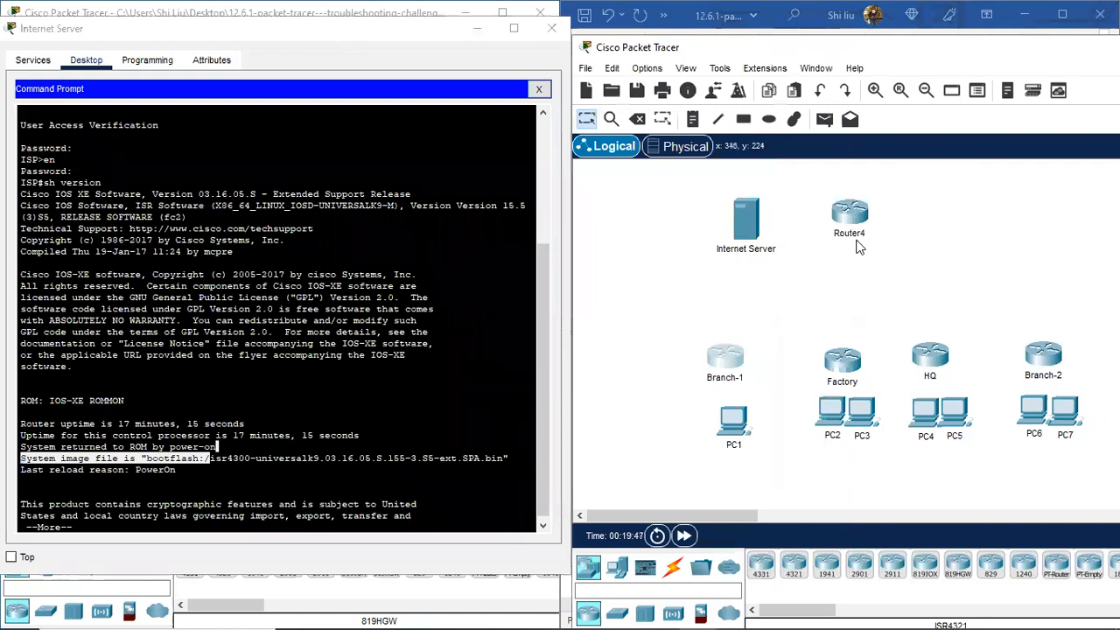
click(855, 236)
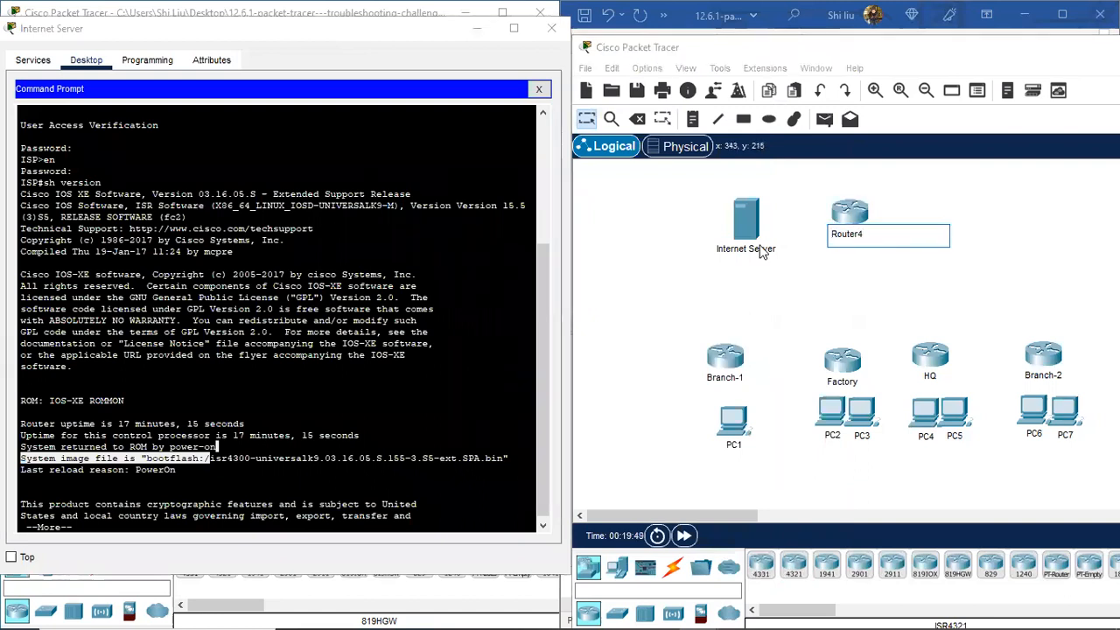
key(BackSpace)
key(BackSpace)
key(BackSpace)
key(BackSpace)
key(BackSpace)
key(Return)
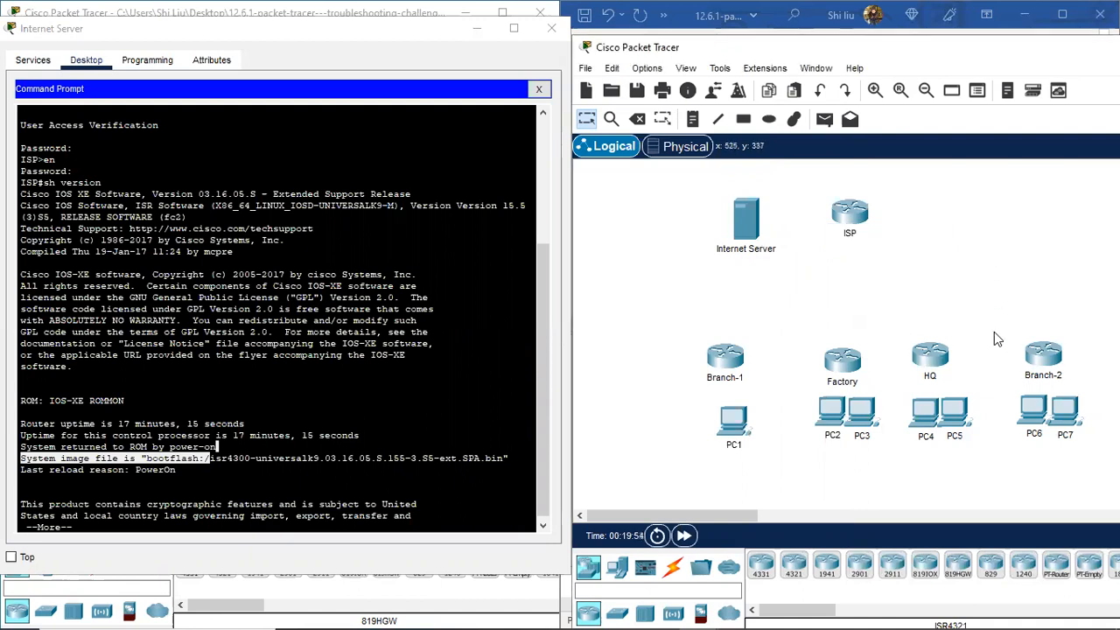
click(551, 30)
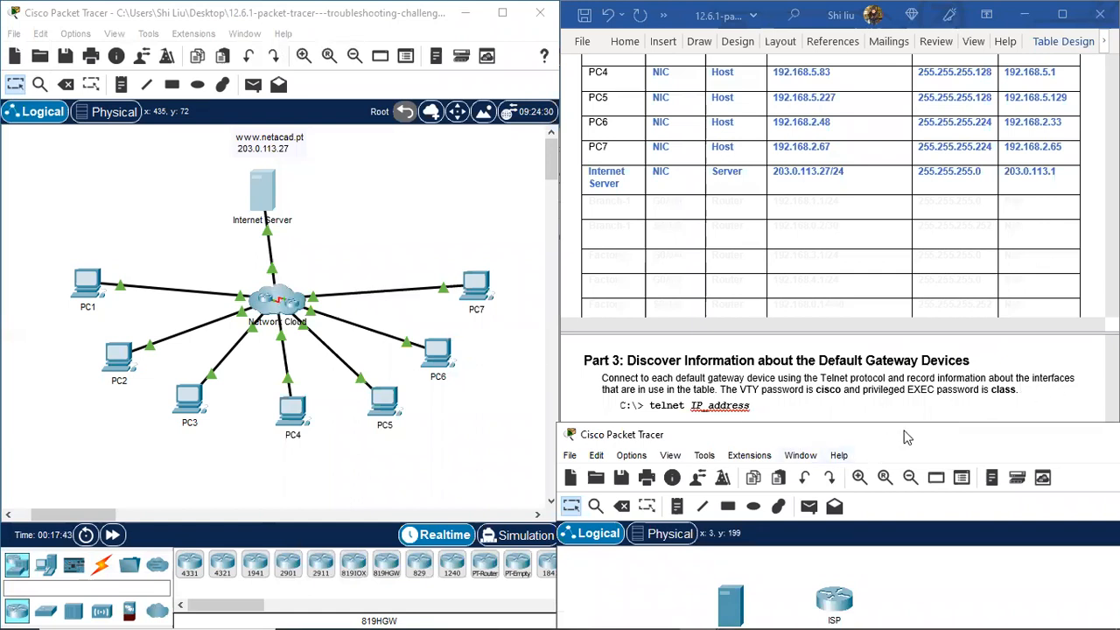
Step: Arrange the topology windows side by side and bring up PC1's Command Prompt with the telnet session
drag(906, 433, 862, 303)
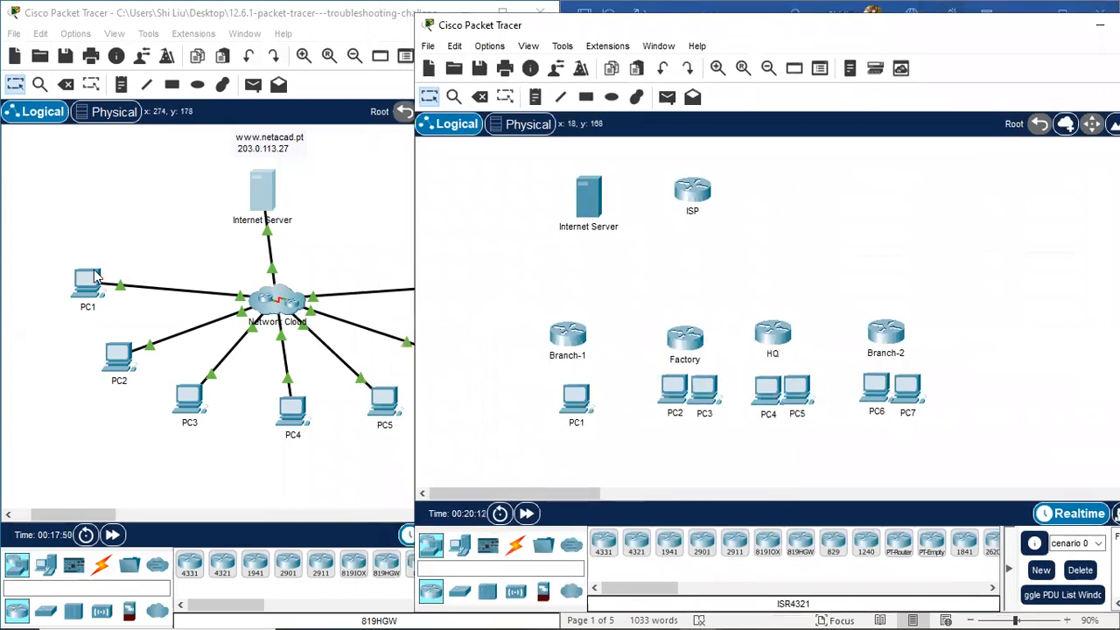
click(91, 280)
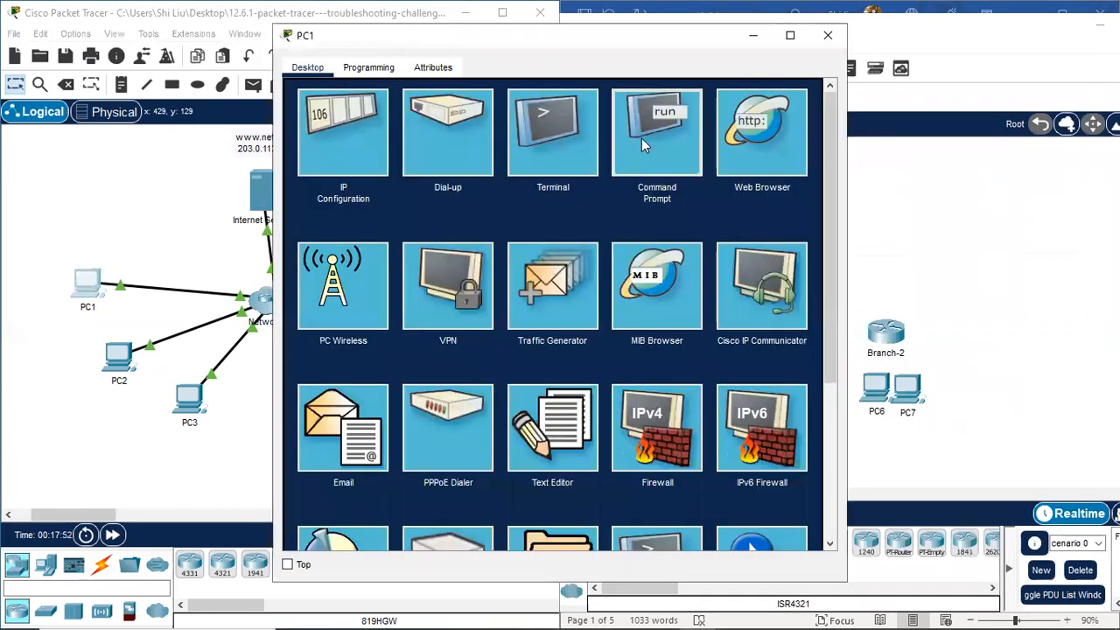
click(641, 138)
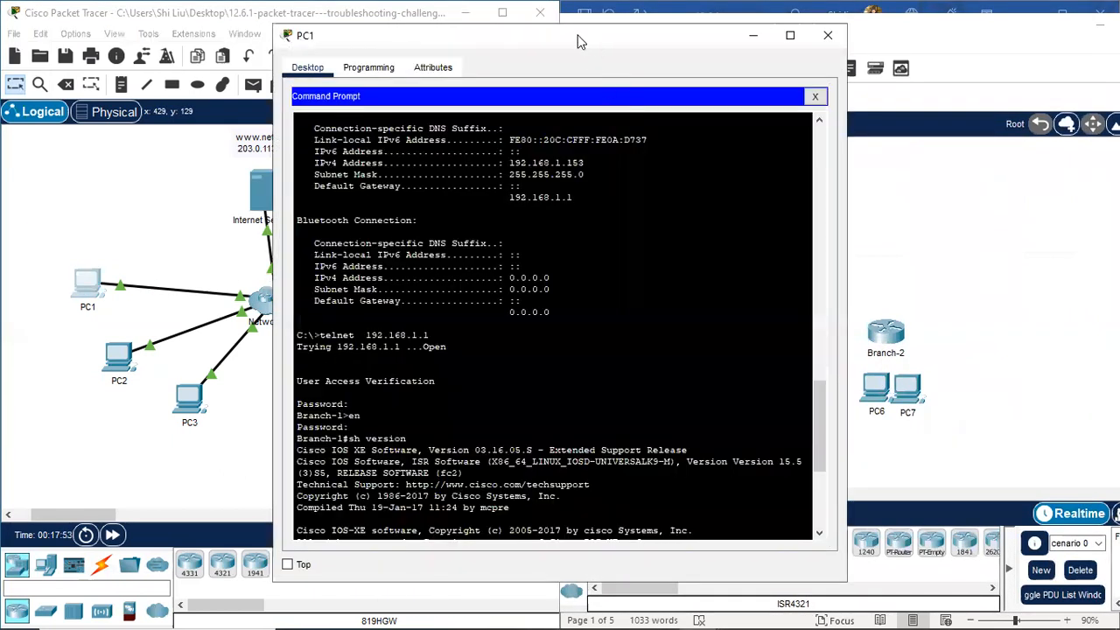
drag(577, 41, 314, 38)
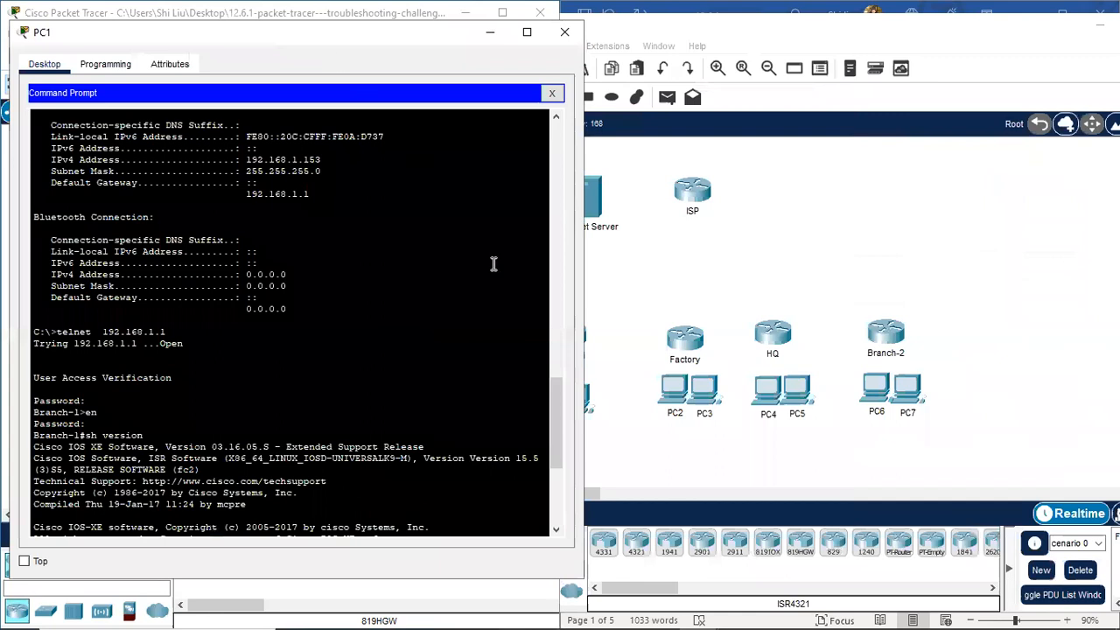
click(797, 42)
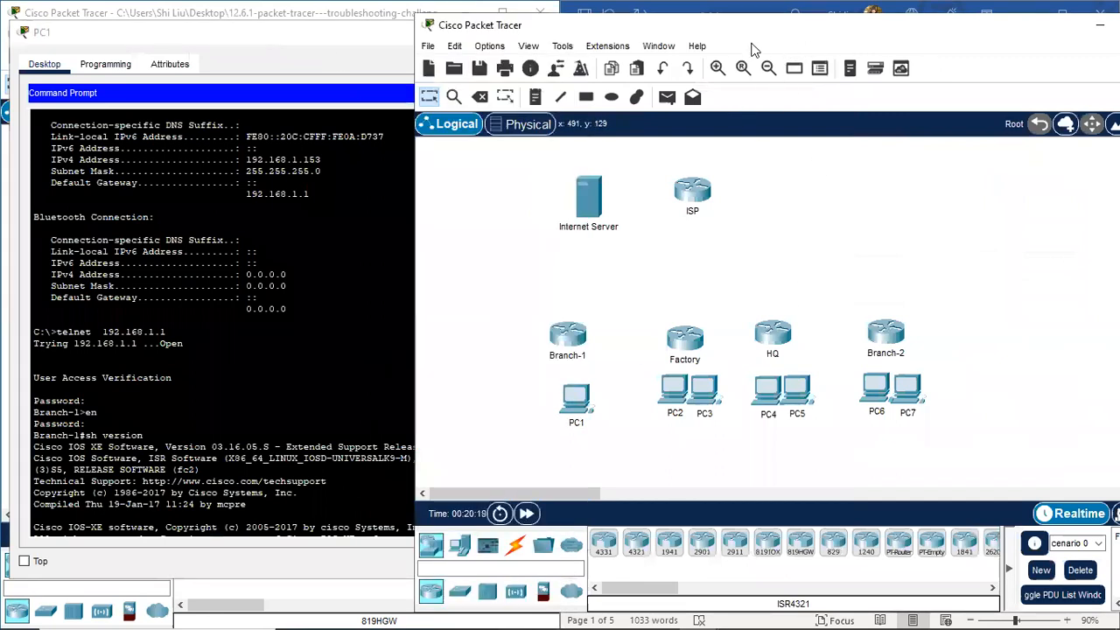
drag(751, 44, 918, 46)
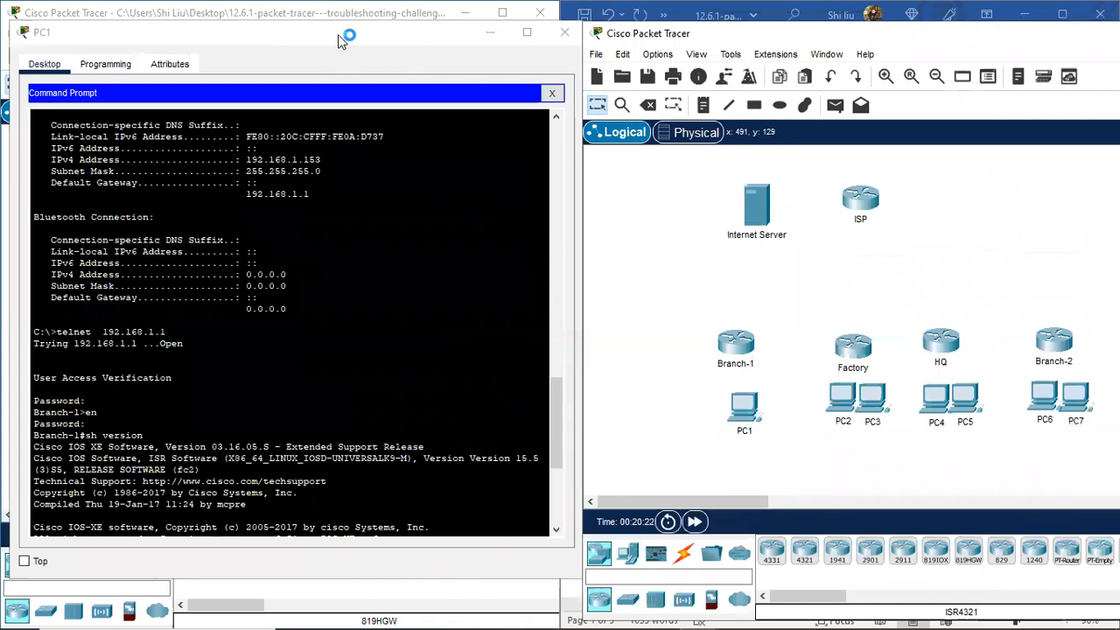
drag(341, 42, 336, 39)
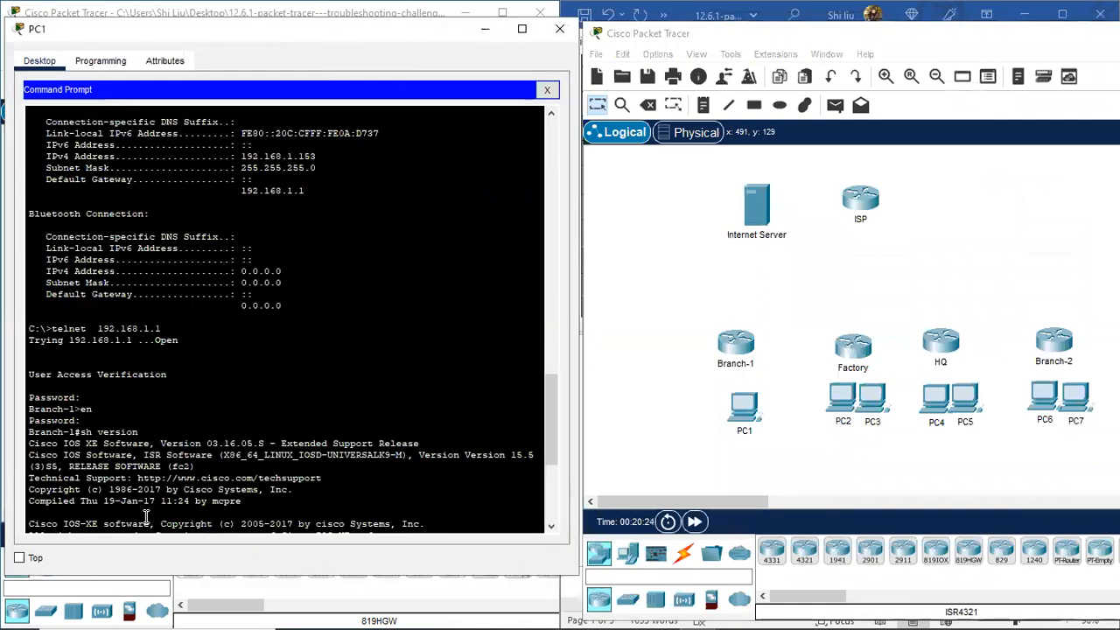
Step: Finish show version, run 'sh ip int brie', and highlight G0/0/0 192.168.1.1 and Serial0/1/0 192.168.0.2
key(space)
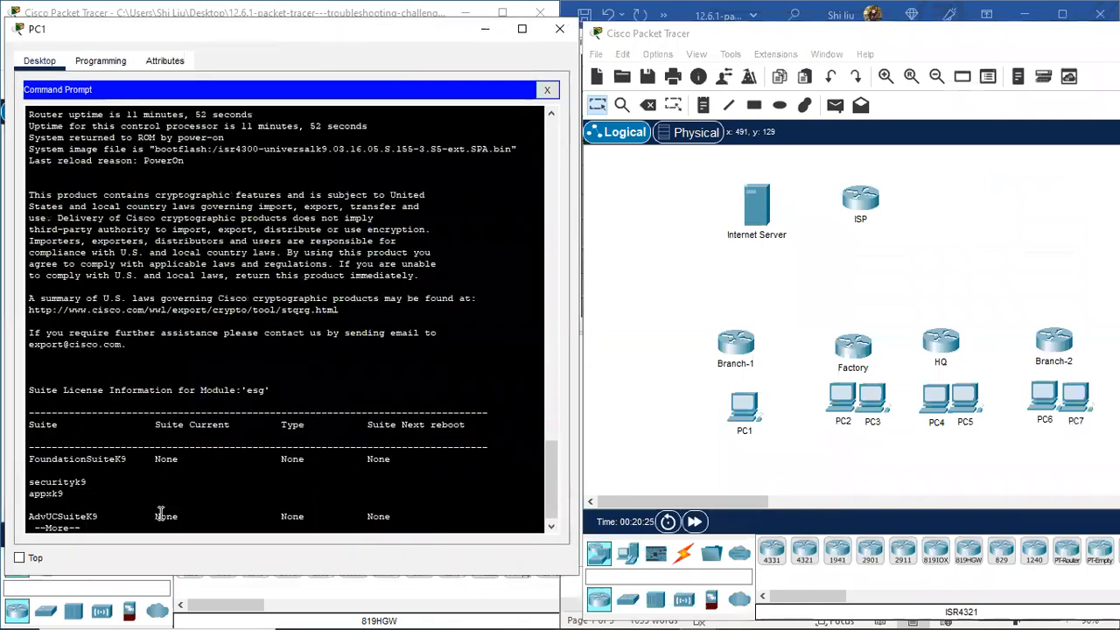
key(space)
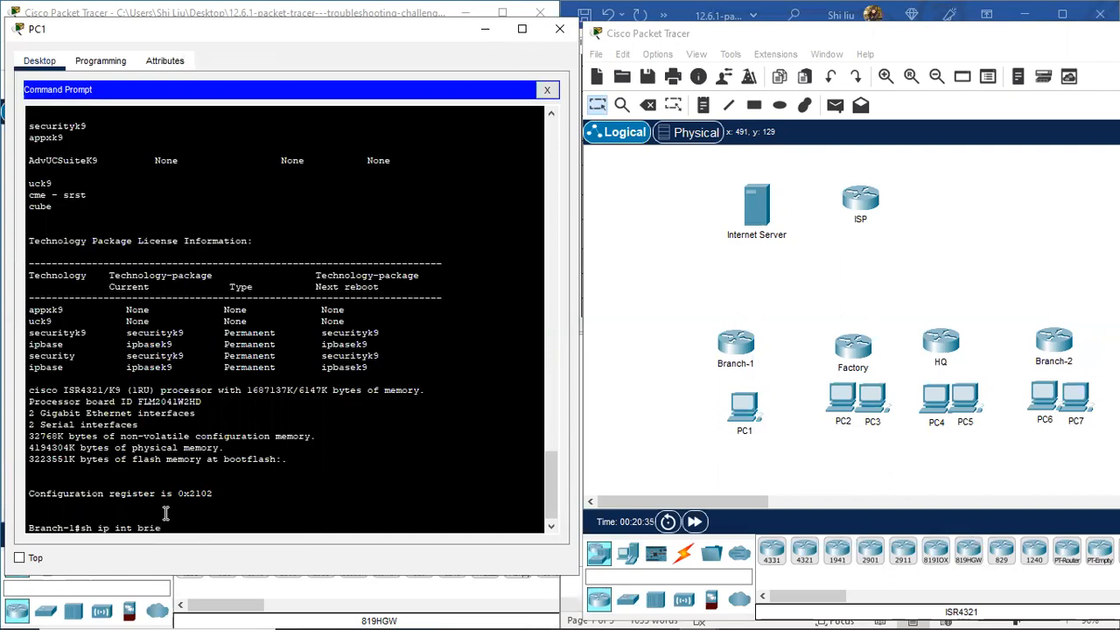
key(Return)
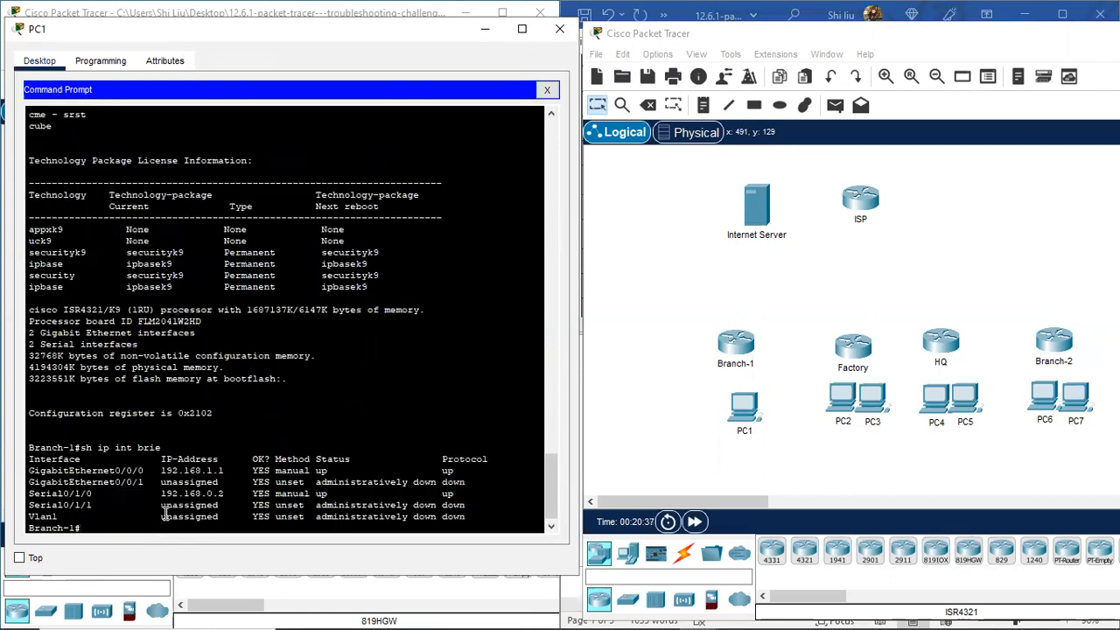
drag(91, 469, 229, 471)
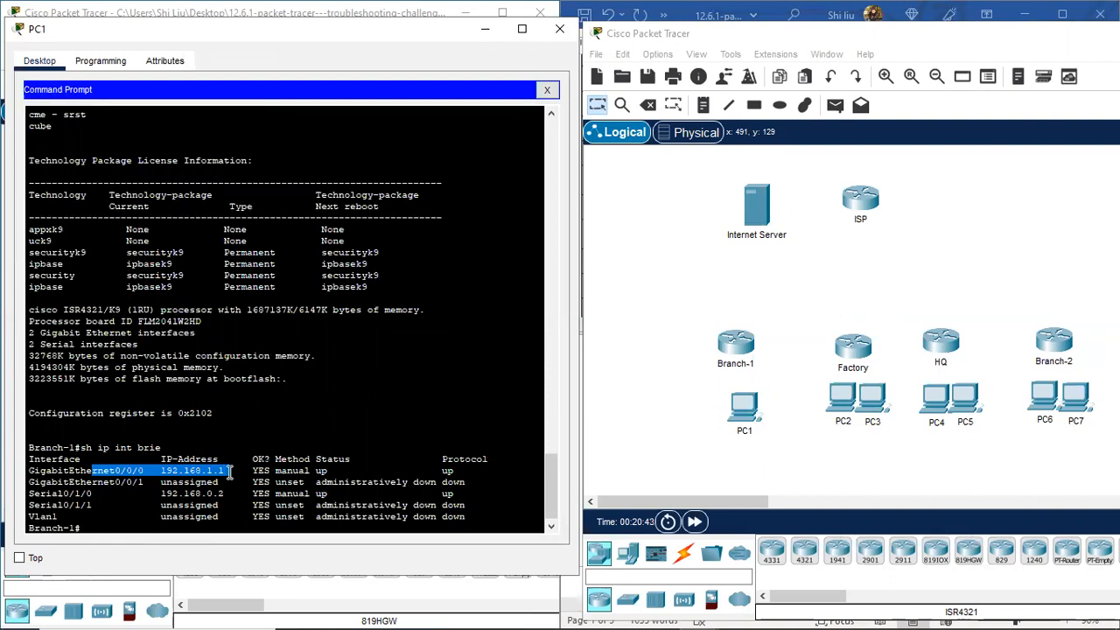
drag(229, 470, 473, 474)
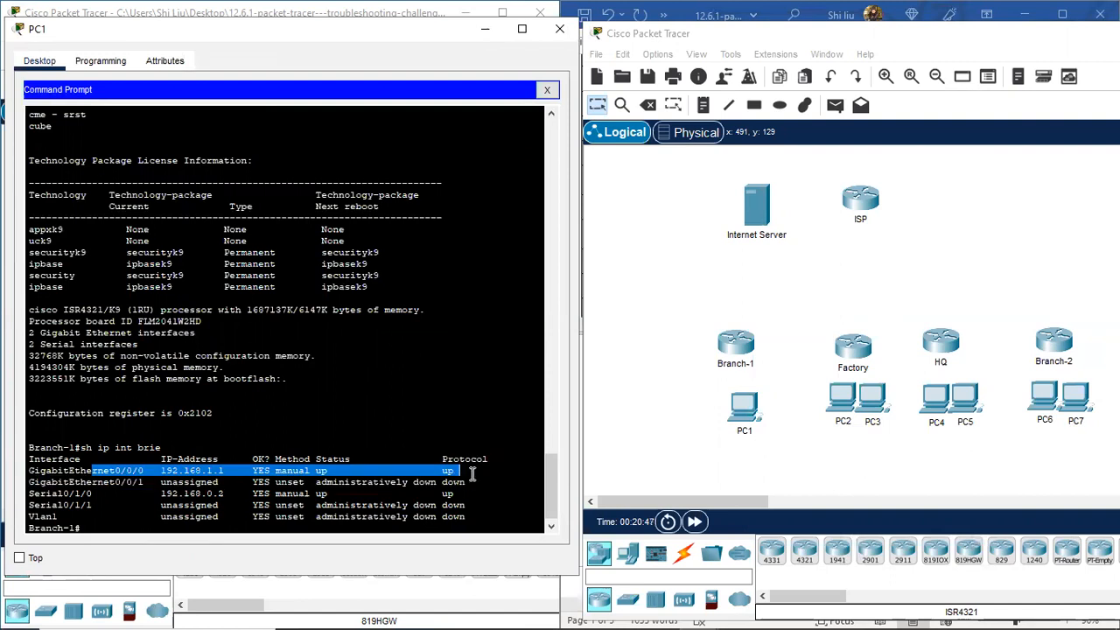
drag(63, 493, 399, 496)
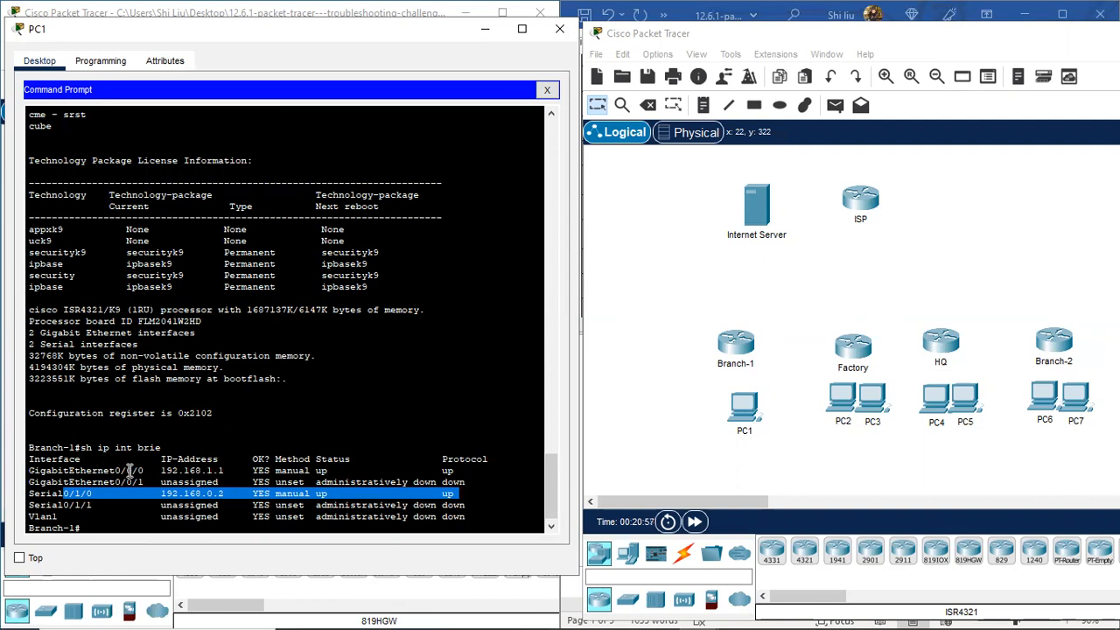
scroll(270, 456, down, 1)
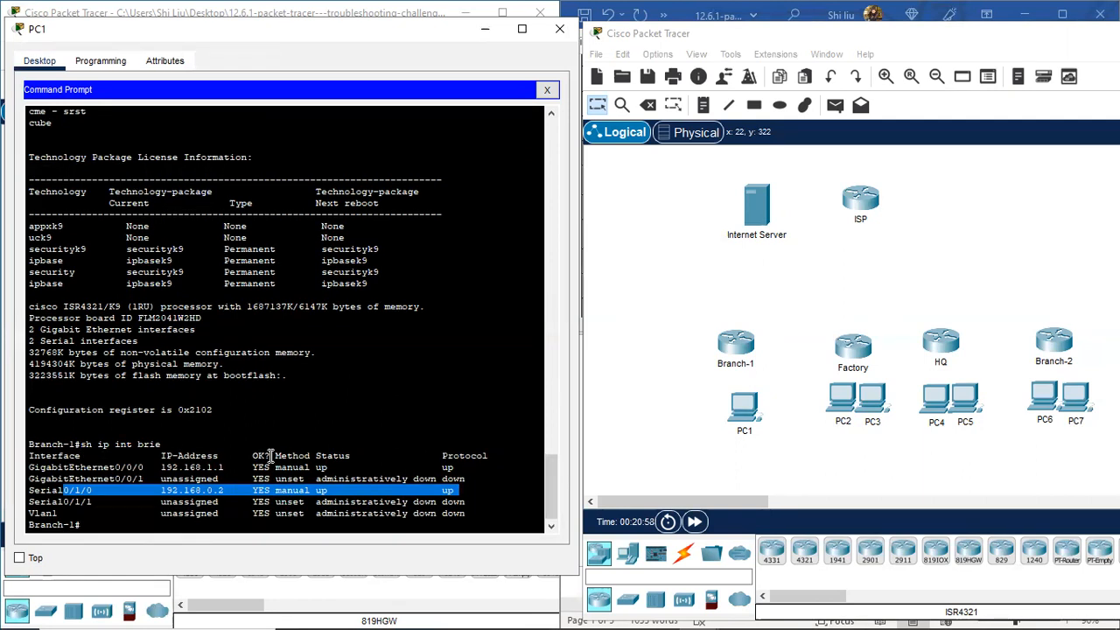
click(104, 525)
key(Return)
key(Return)
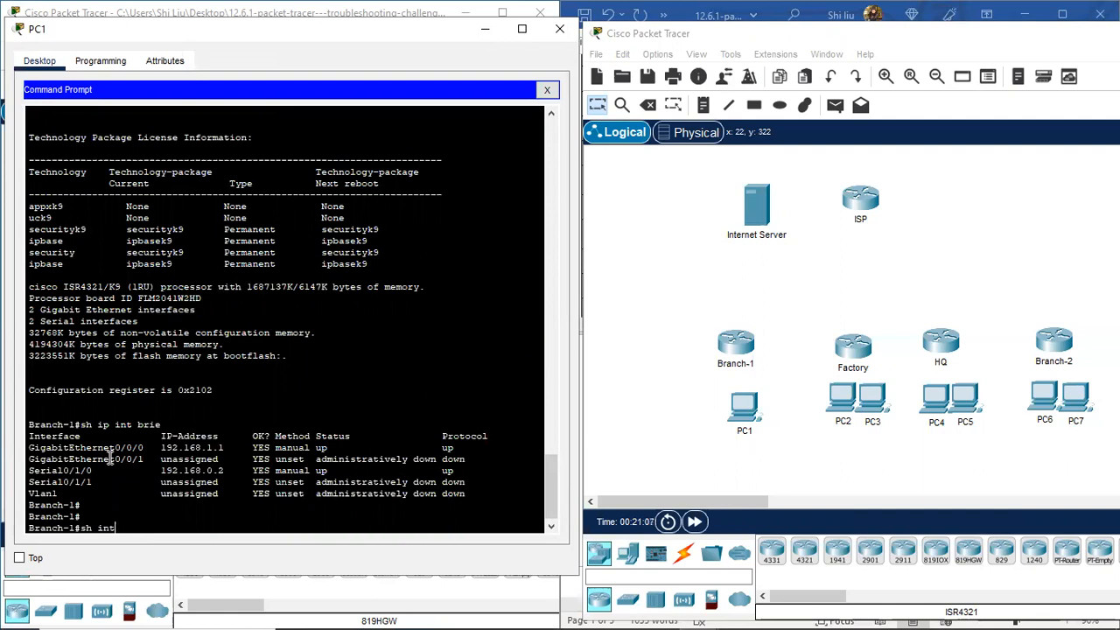
Step: Run 'sh int' on Branch-1 and highlight the GigabitEthernet0/0/0 details
text(sh int)
key(Return)
scroll(110, 458, up, 2)
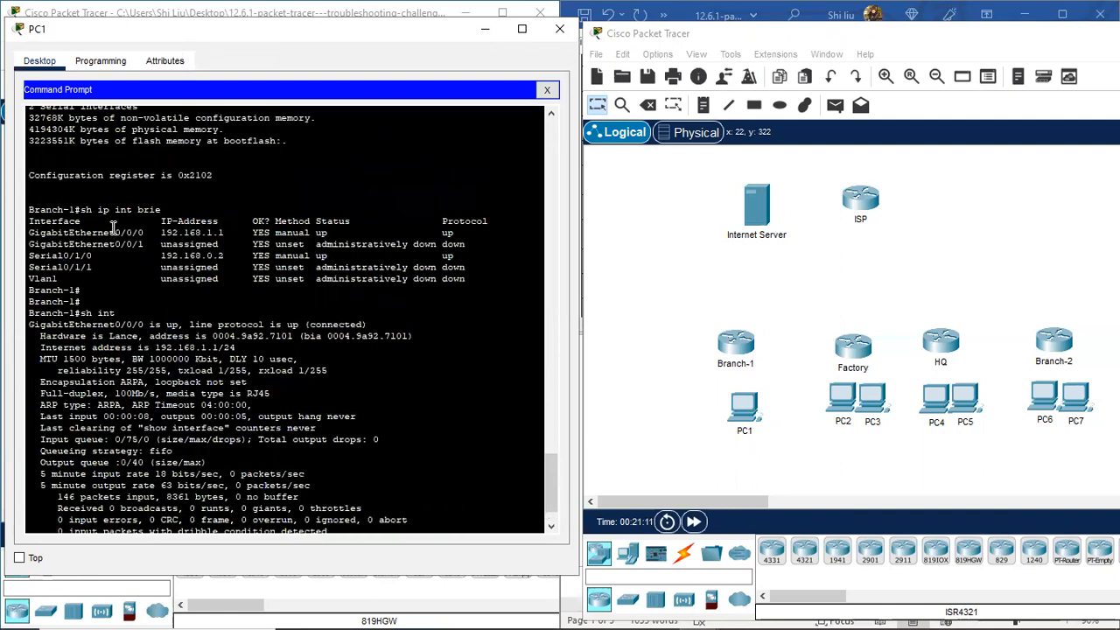
drag(108, 231, 144, 230)
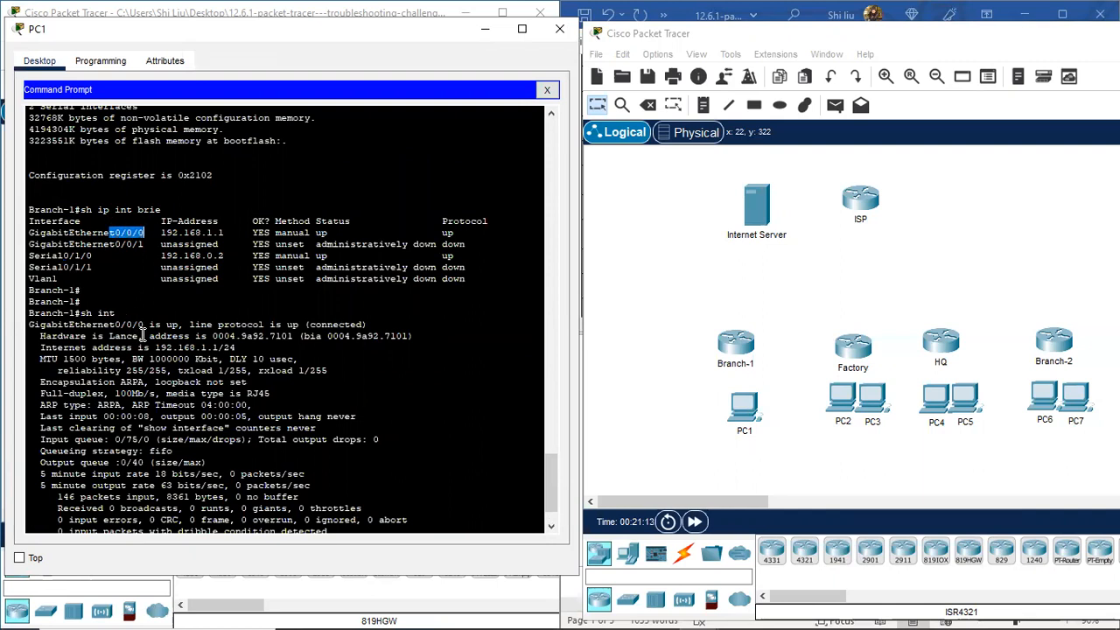
drag(115, 325, 245, 347)
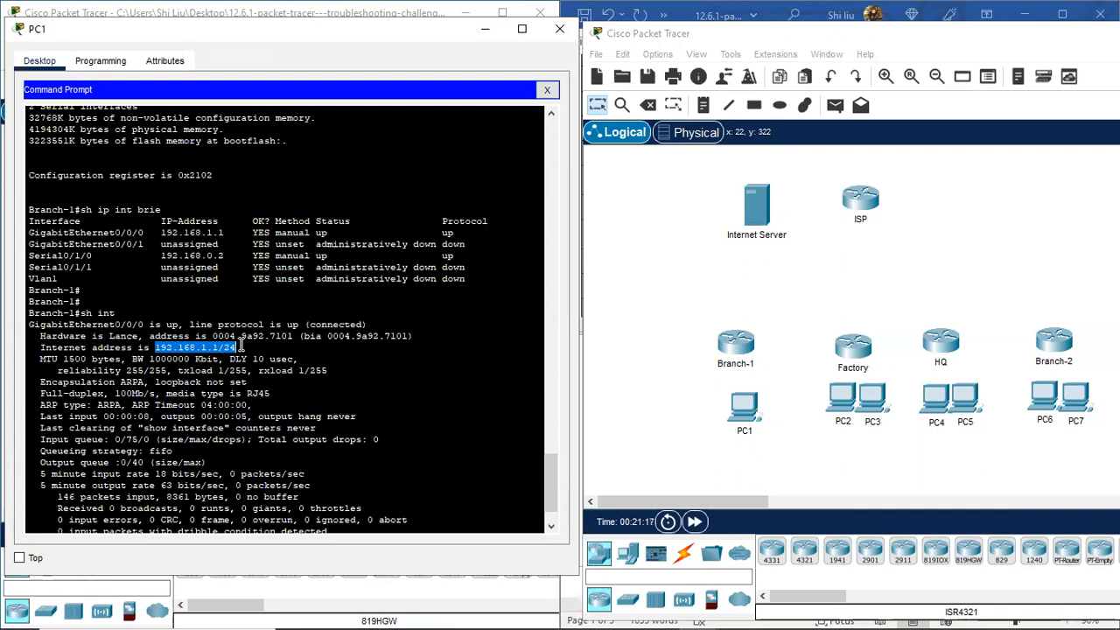
click(136, 416)
Step: Page to the Serial0/1/0 details and highlight its address 192.168.0.2/30
scroll(140, 424, down, 9)
key(space)
drag(54, 310, 96, 310)
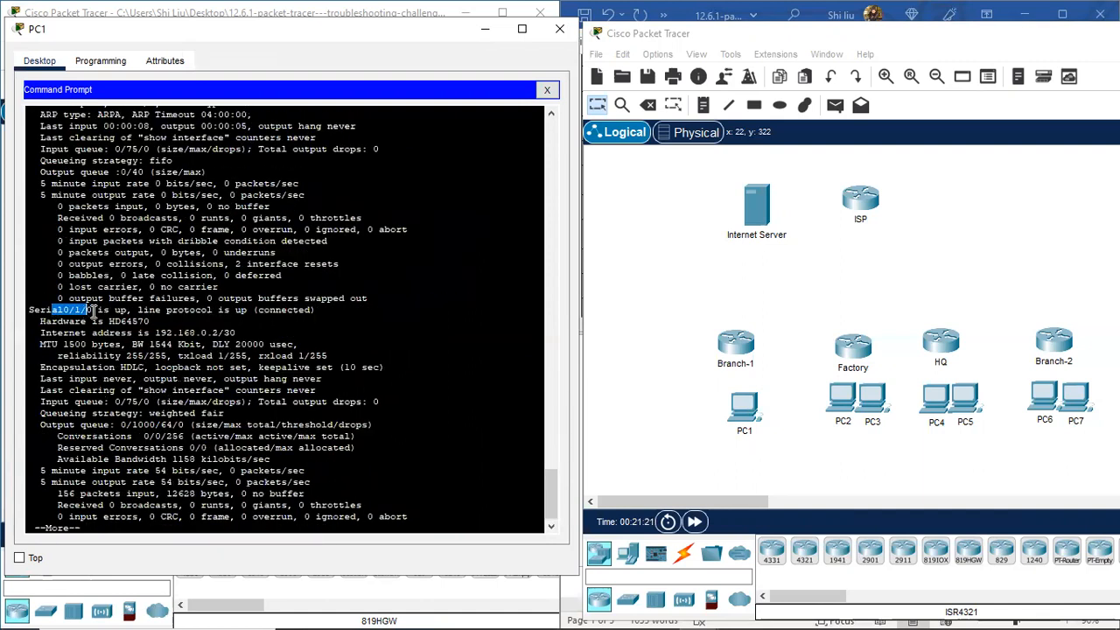
drag(155, 333, 241, 333)
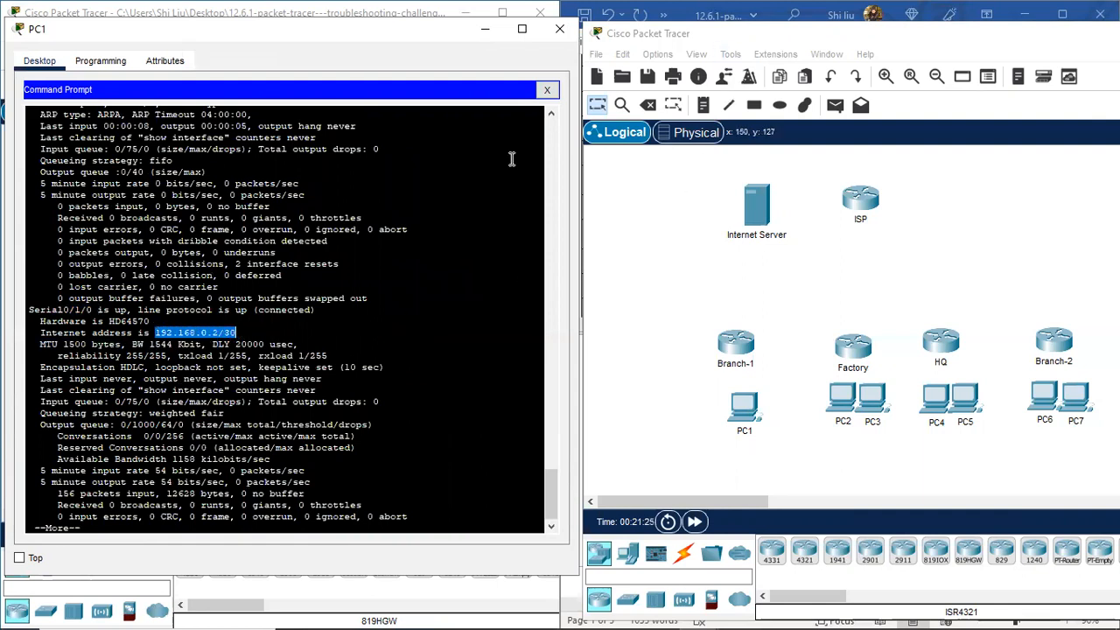
click(808, 38)
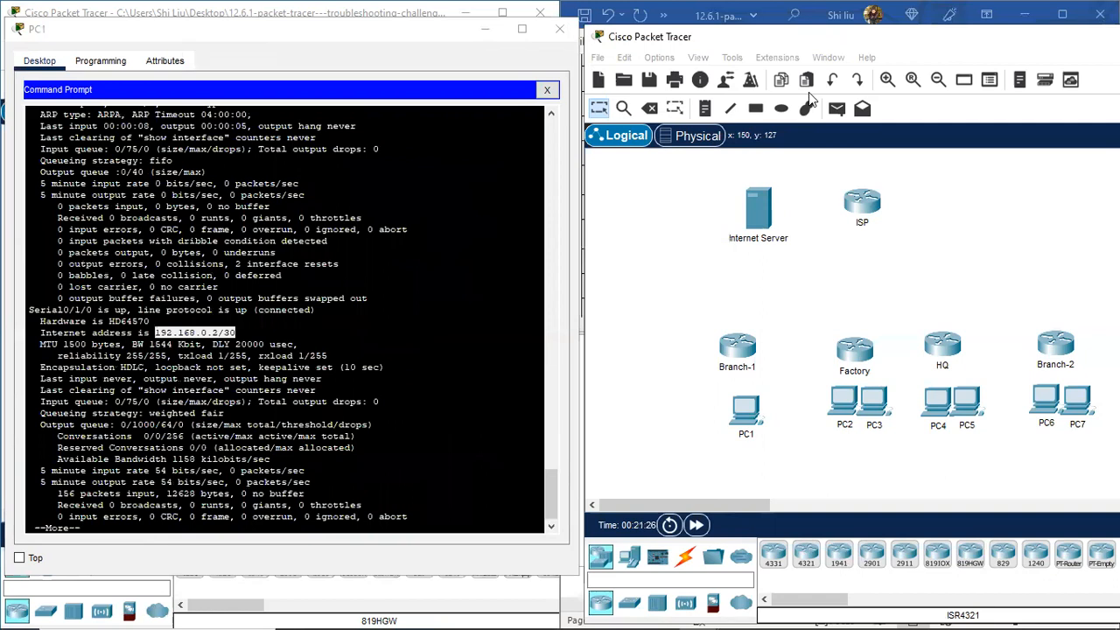
scroll(808, 92, up, 7)
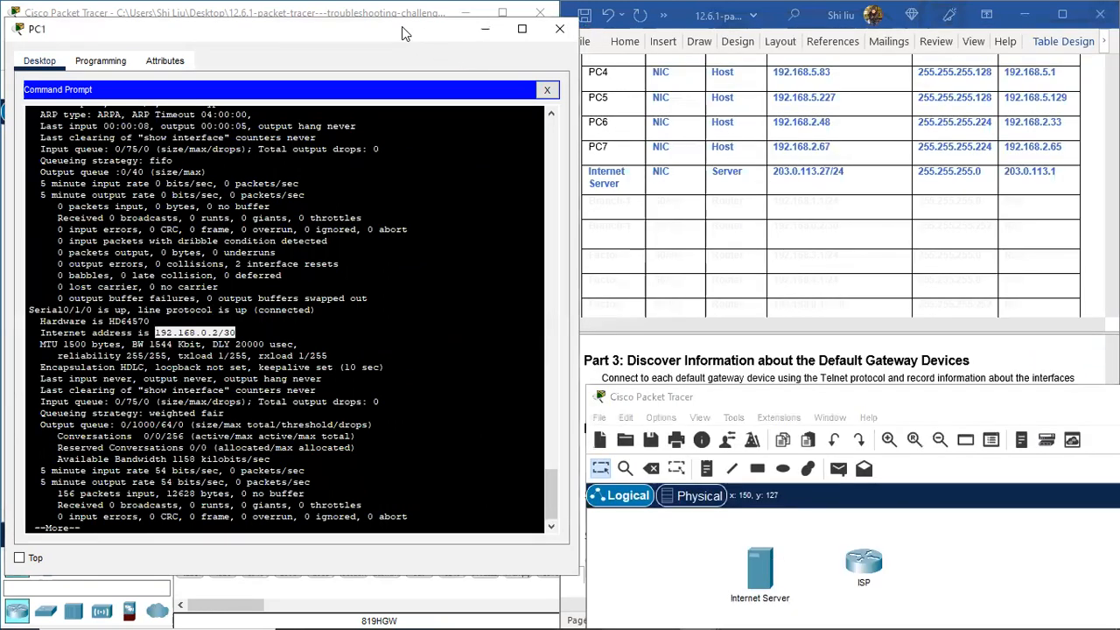
Step: Make the Branch-1 G0/0/0 (192.168.1.1/24) and S0/1/0 (192.168.0.2/30) rows dark text
drag(402, 27, 357, 26)
click(670, 215)
drag(590, 199, 917, 234)
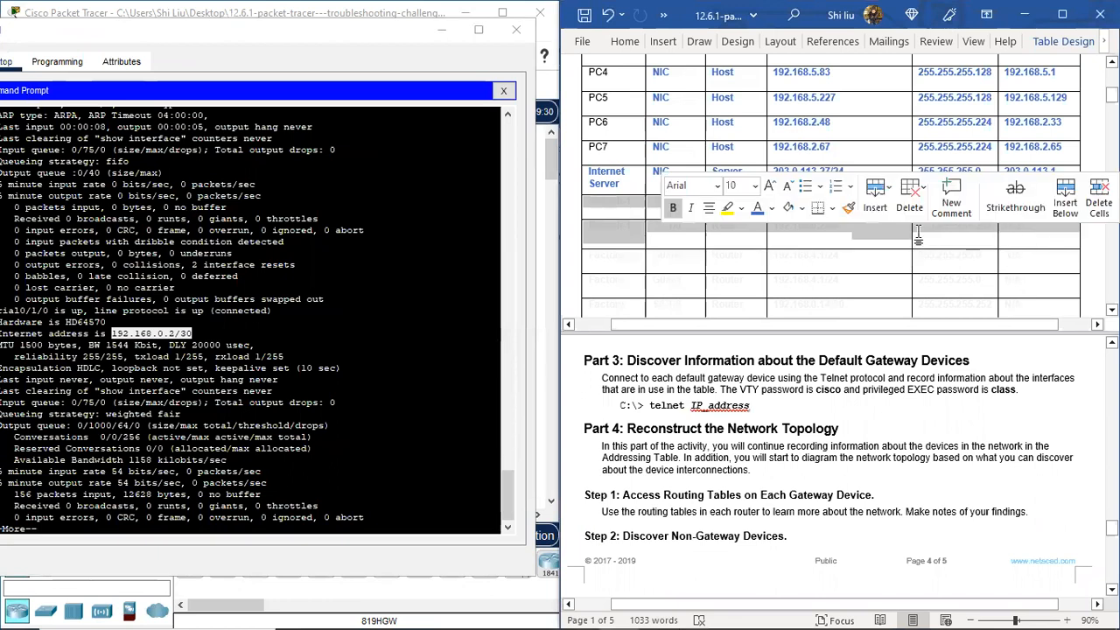
click(757, 207)
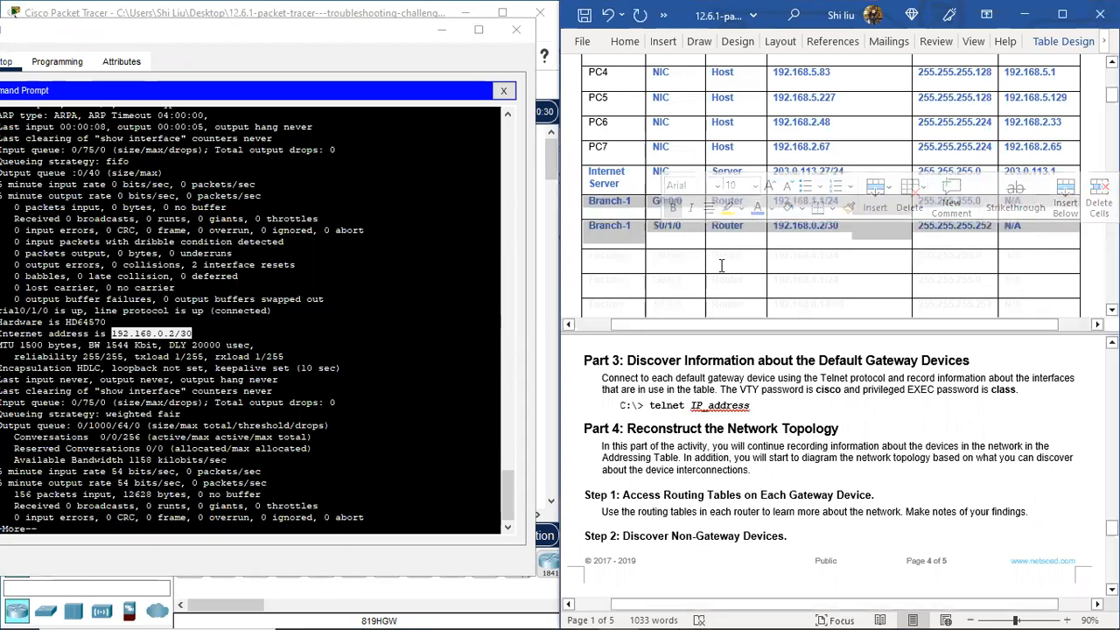
click(720, 265)
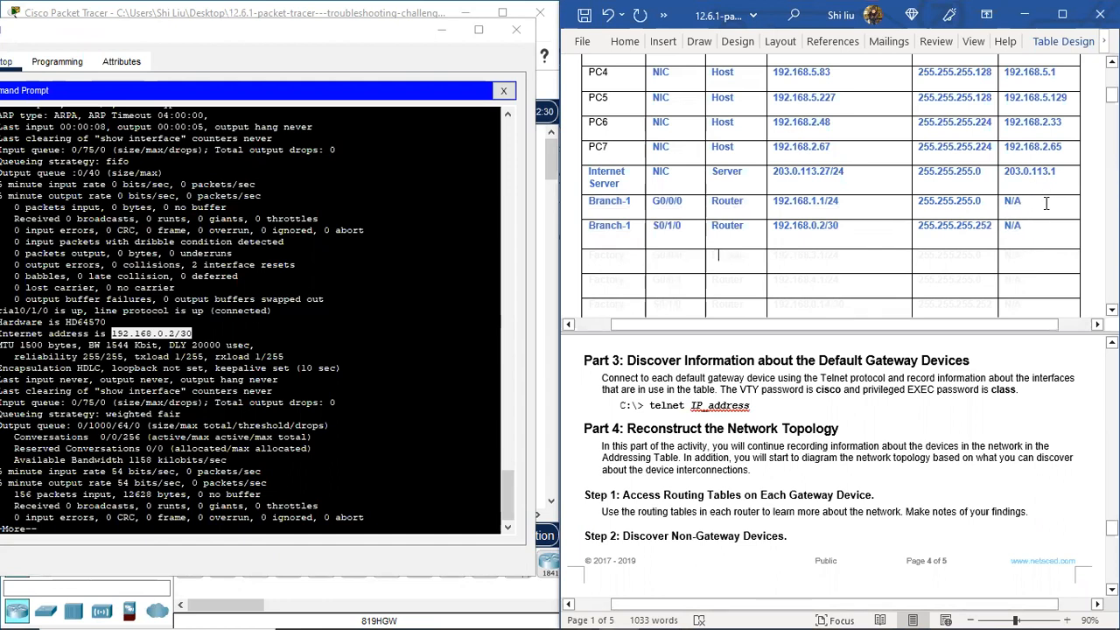
scroll(1044, 200, up, 4)
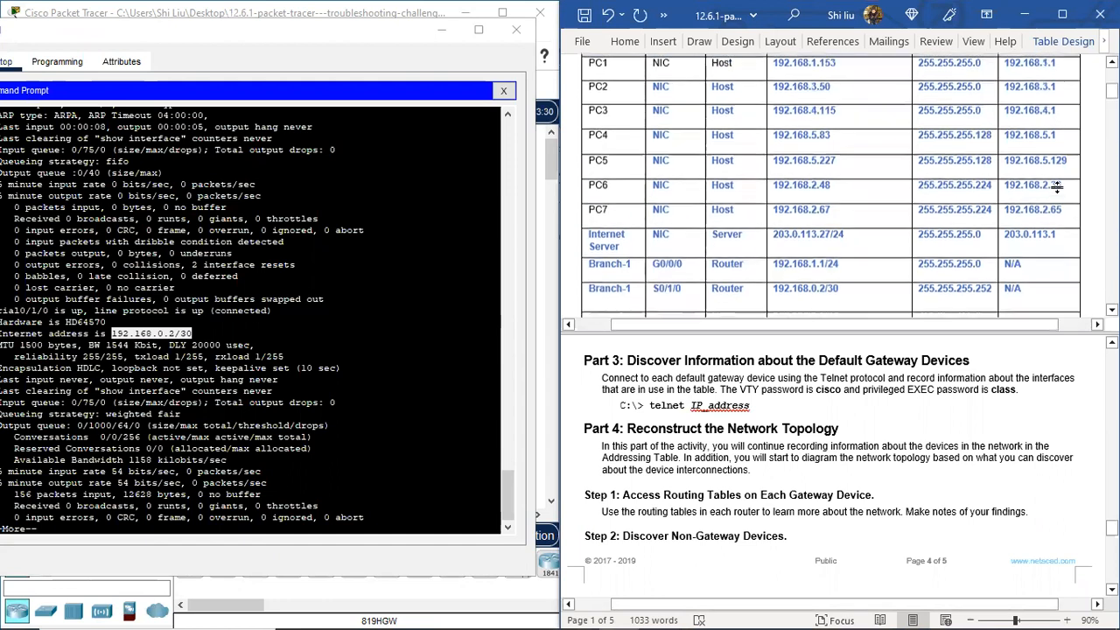
scroll(1040, 208, down, 4)
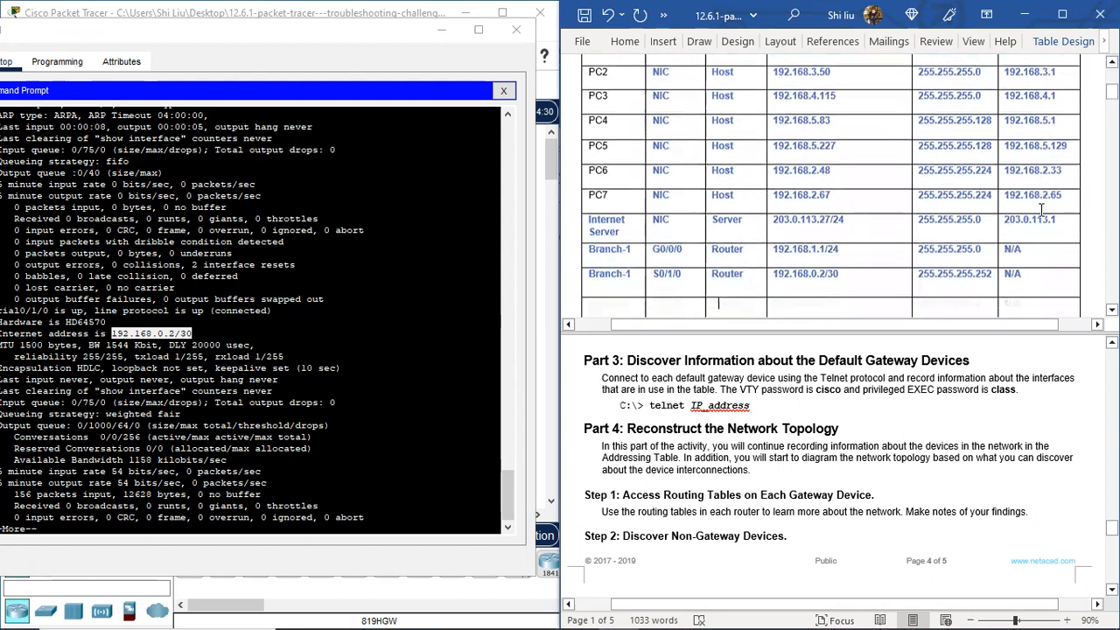
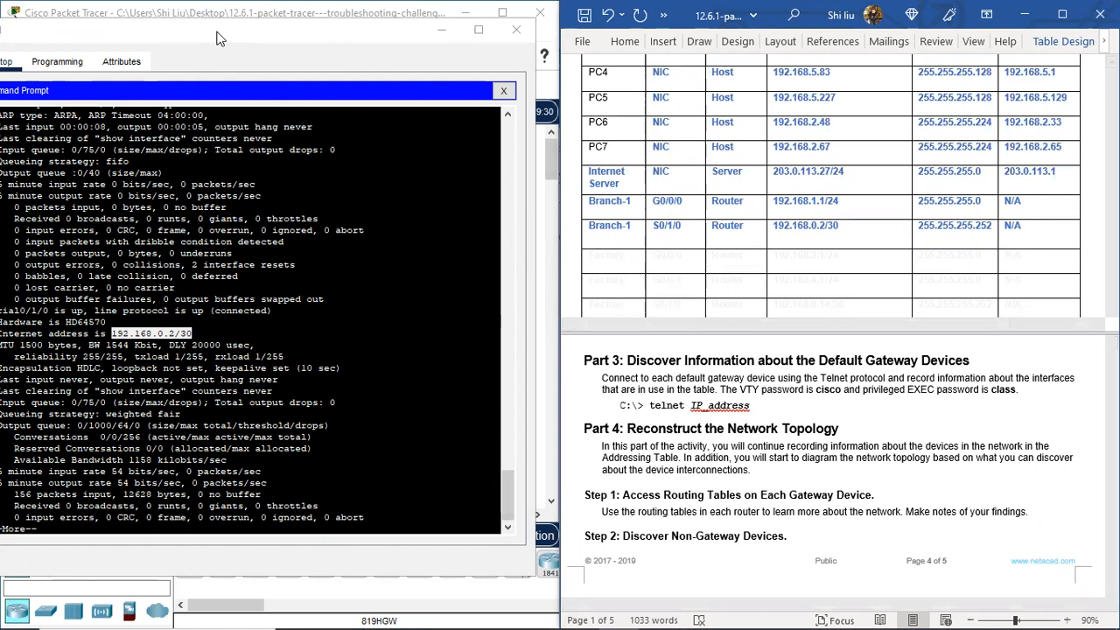
Step: Close the PC's command prompt and place the second Packet Tracer diagram window beside the network
drag(223, 38, 232, 37)
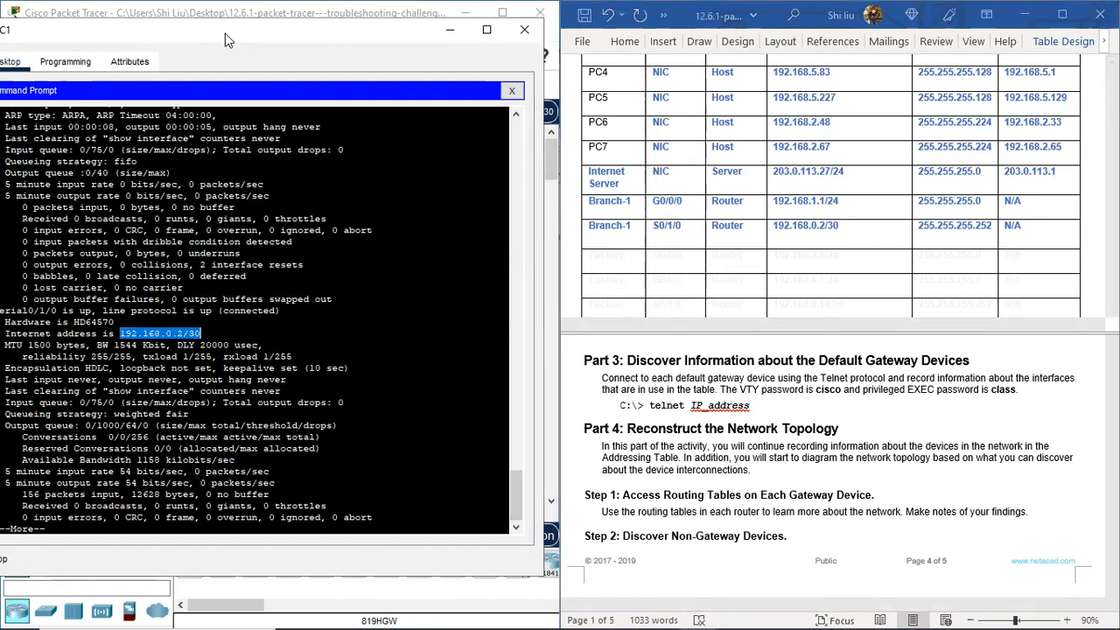
click(523, 30)
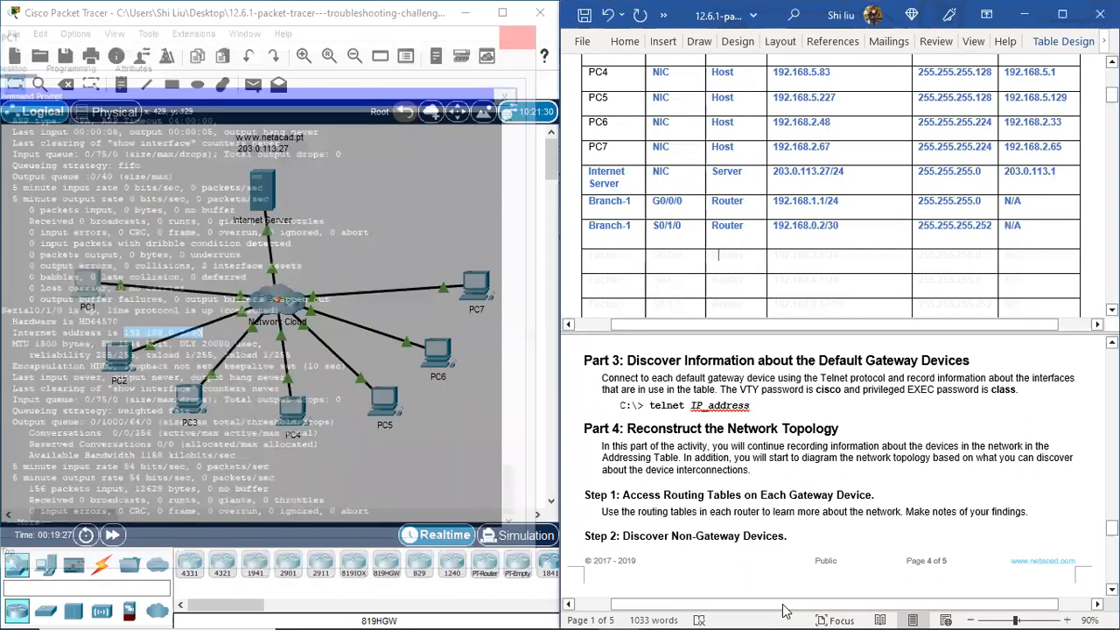
mouse_move(699, 612)
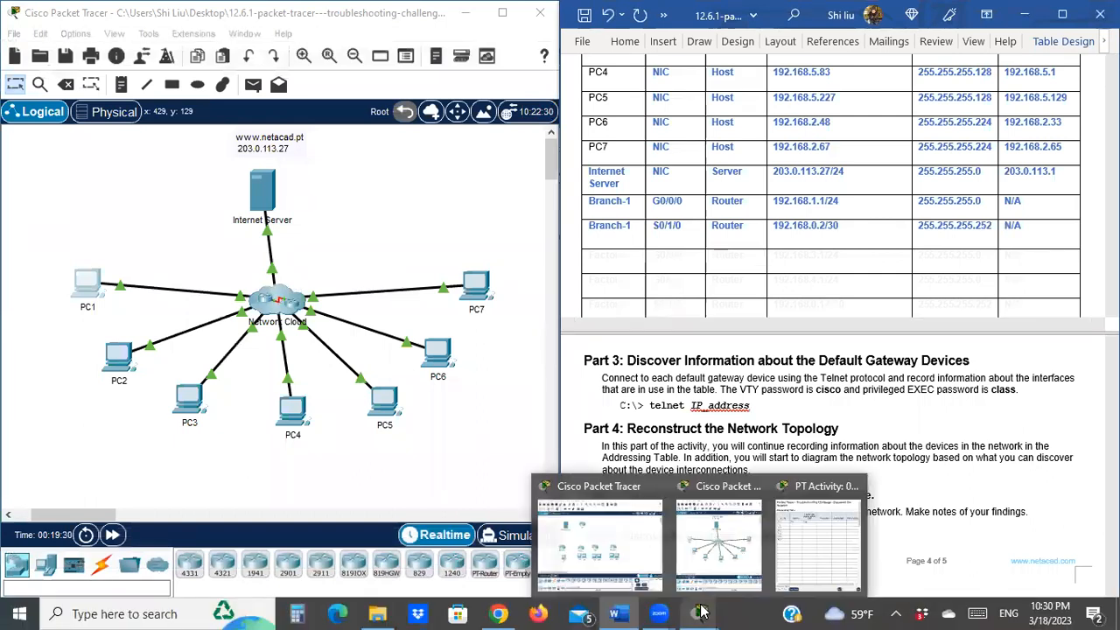
click(634, 546)
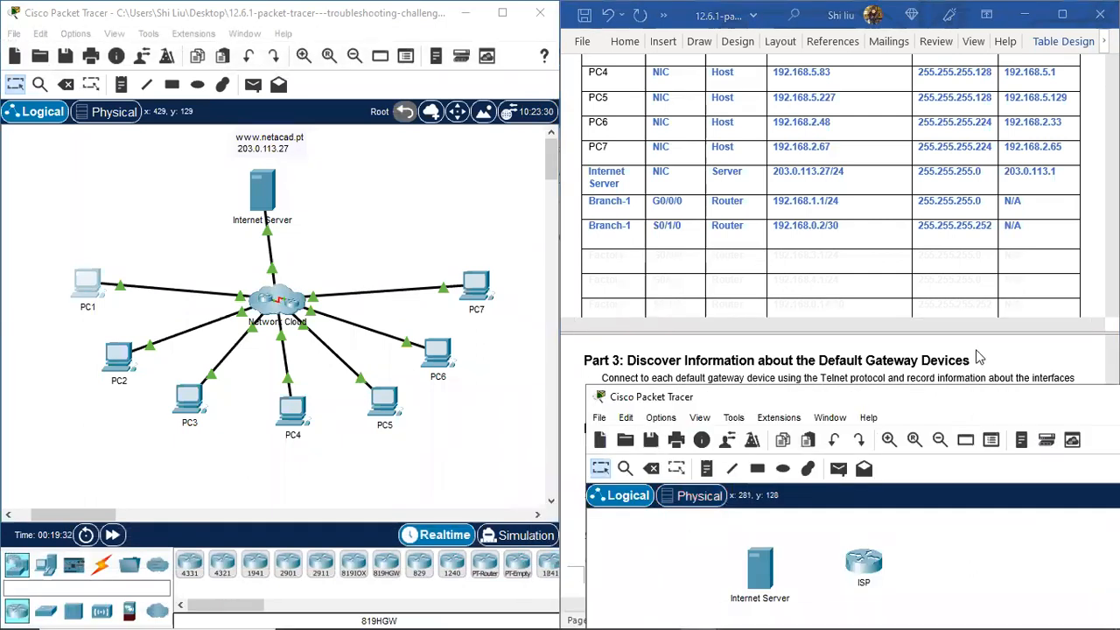
click(987, 341)
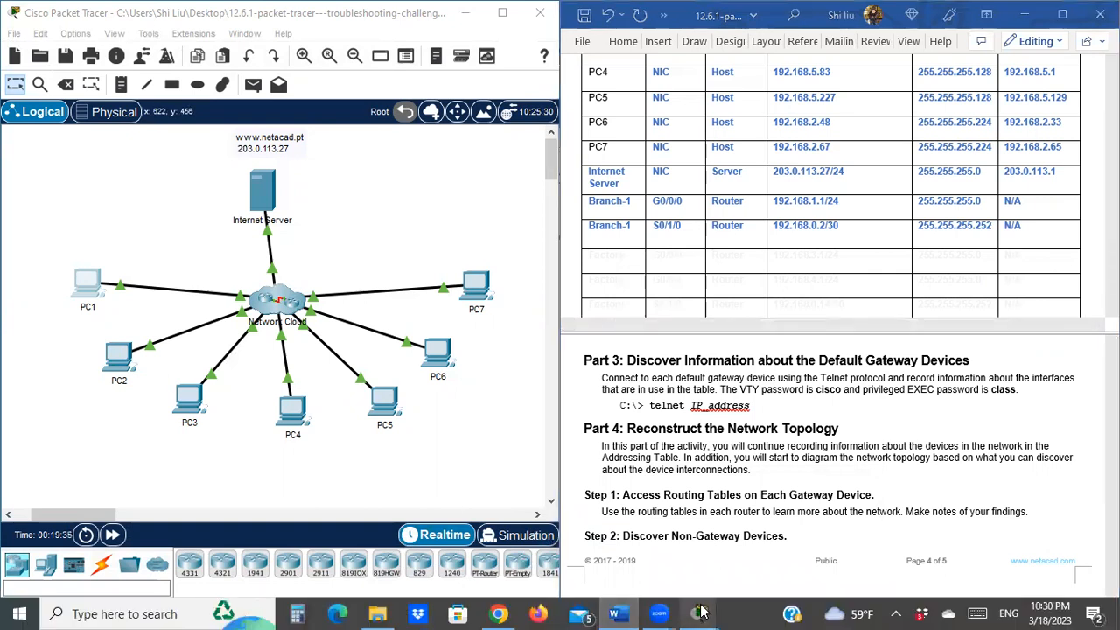
mouse_move(700, 613)
click(726, 542)
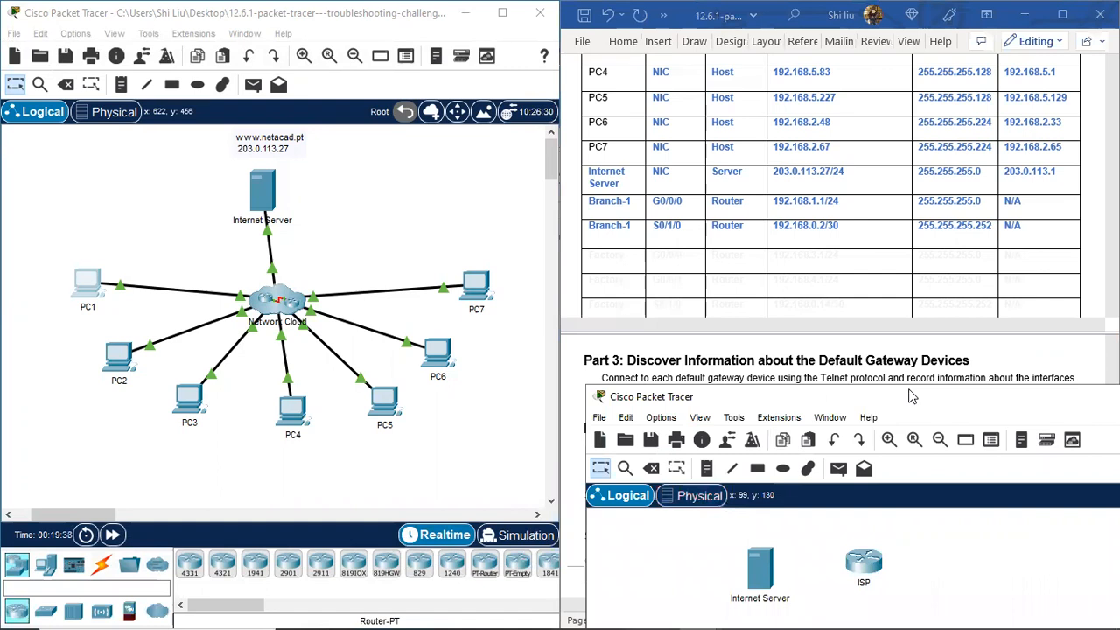
drag(909, 396, 853, 132)
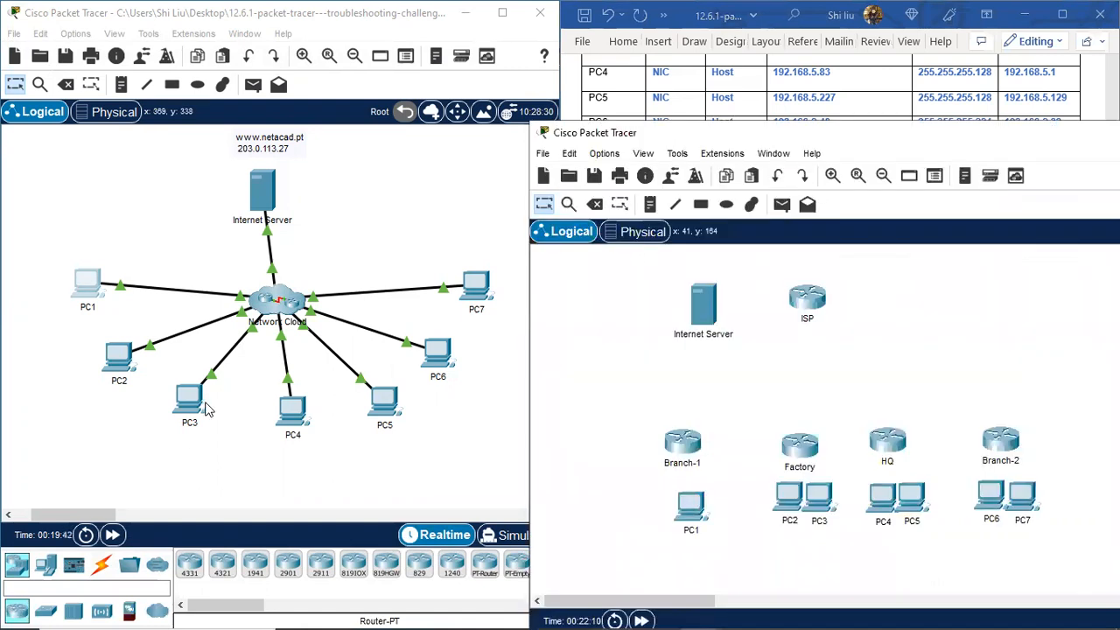
Step: In PC2's telnet session to Factory, run 'sh ip int brie' and highlight the up interfaces
click(119, 357)
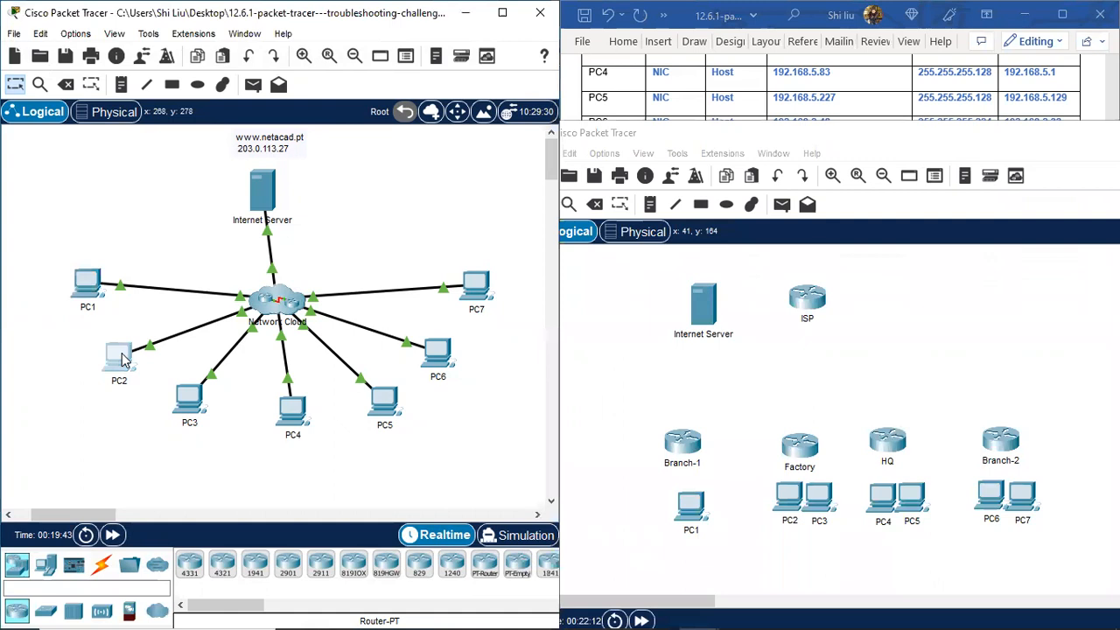
click(641, 126)
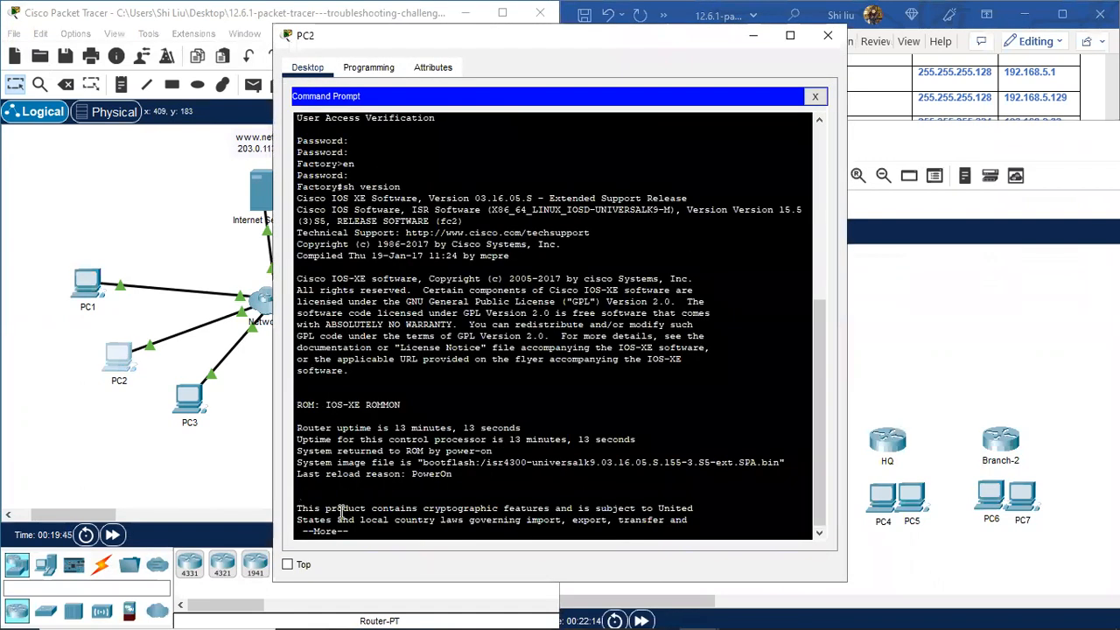
key(space)
key(space)
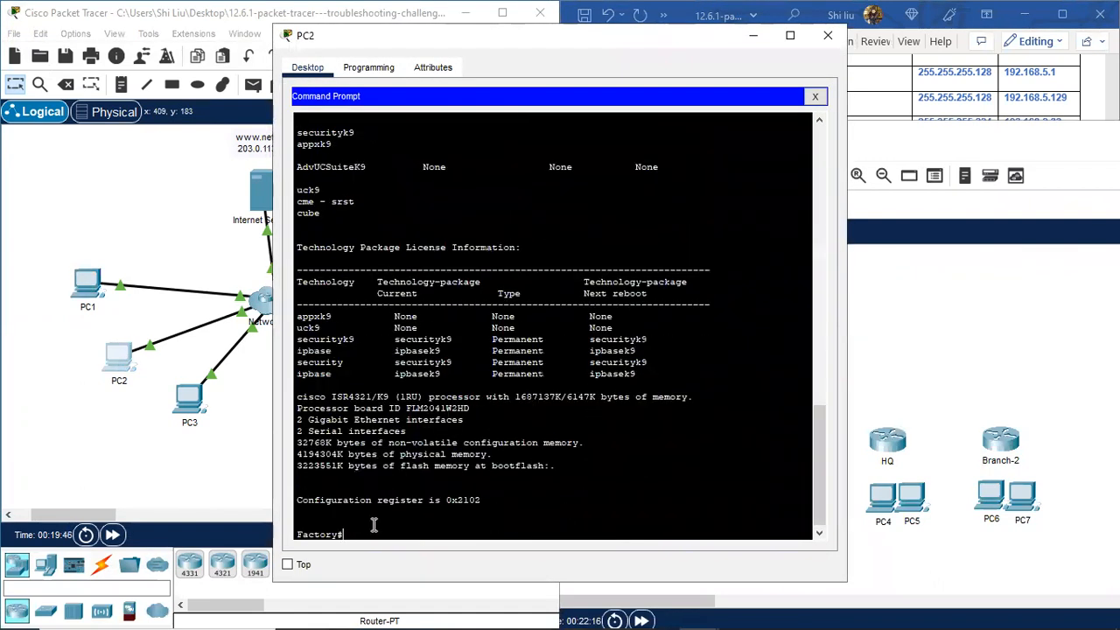
text(sh ip int brie)
key(Return)
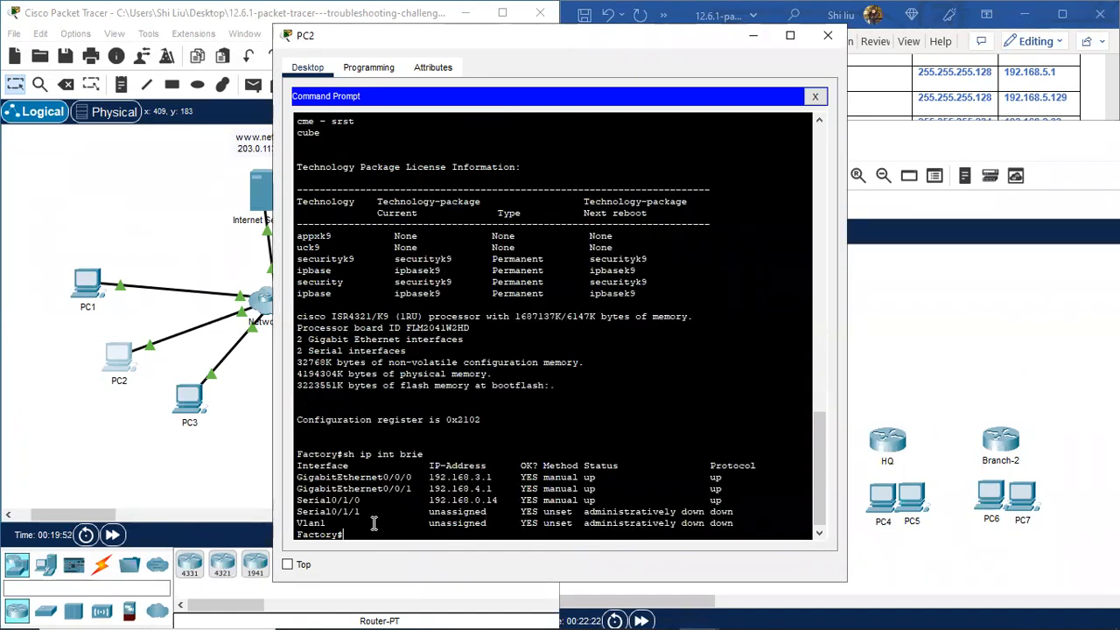
drag(331, 477, 516, 499)
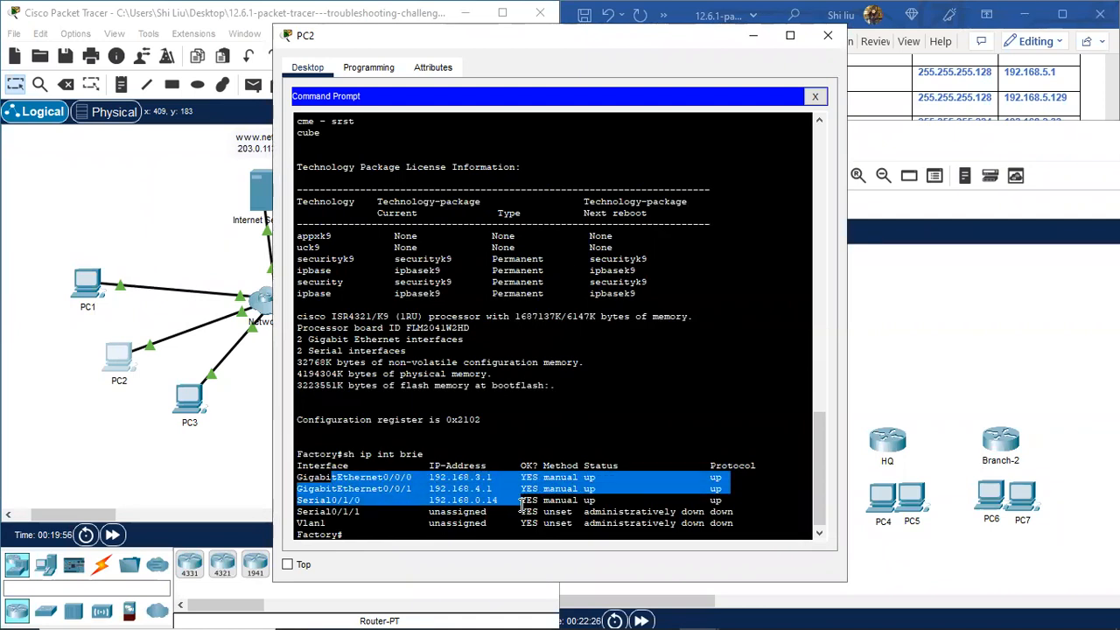
click(361, 534)
key(Return)
key(Return)
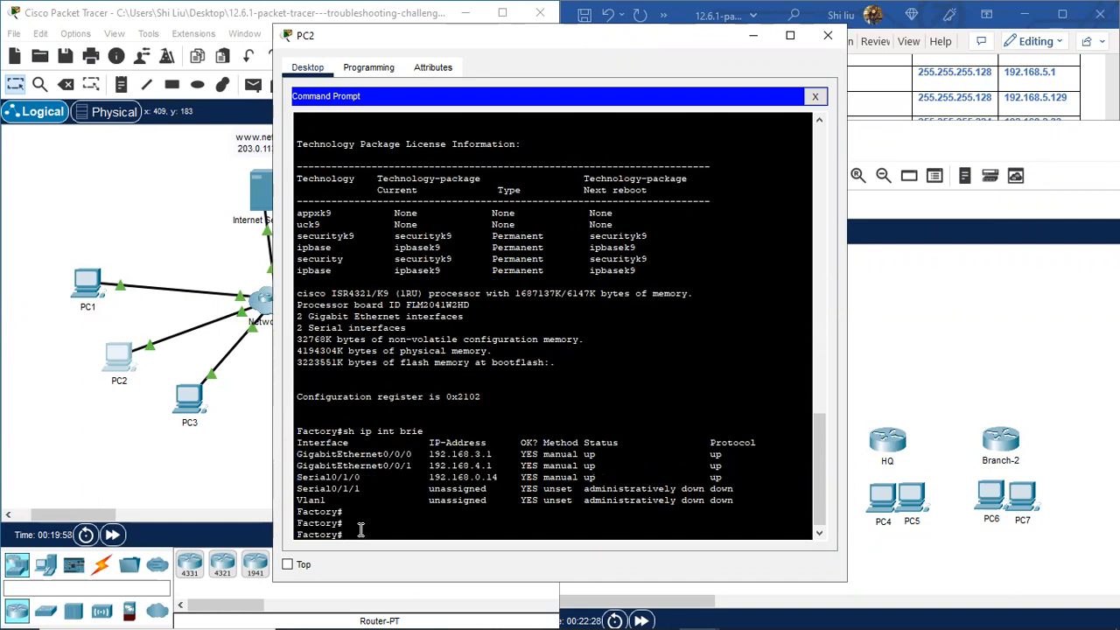
Step: Run 'sh int' on Factory and highlight 192.168.3.1/24, GigabitEthernet0/0/1 and Serial0/1/0's 192.168.0.14/30
text(sh int)
key(Return)
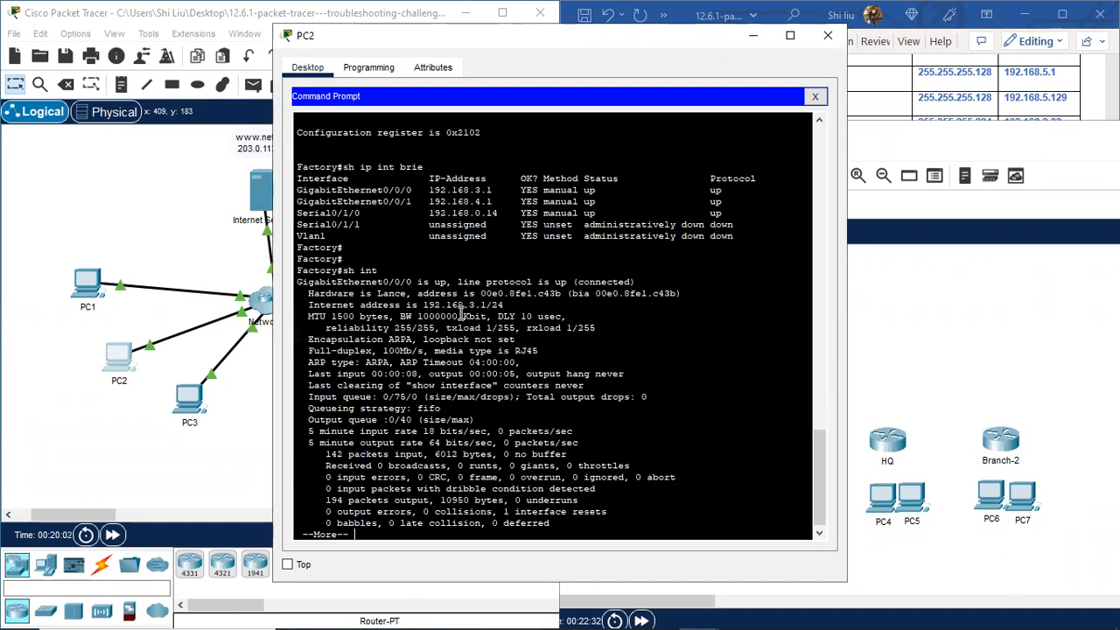
drag(423, 304, 517, 302)
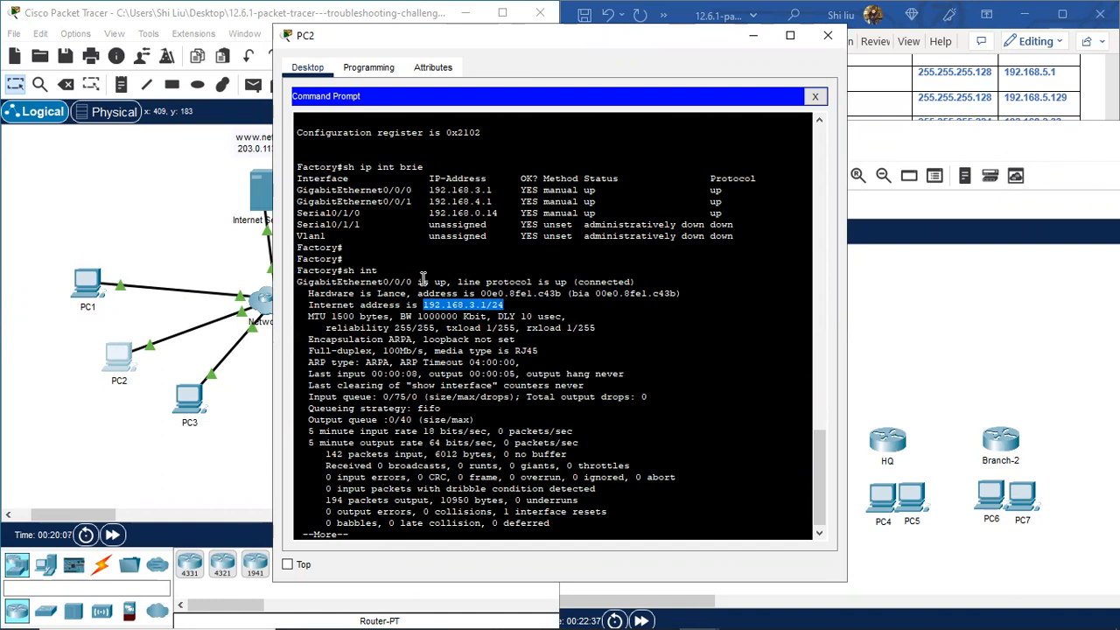
key(space)
drag(371, 306, 532, 327)
key(space)
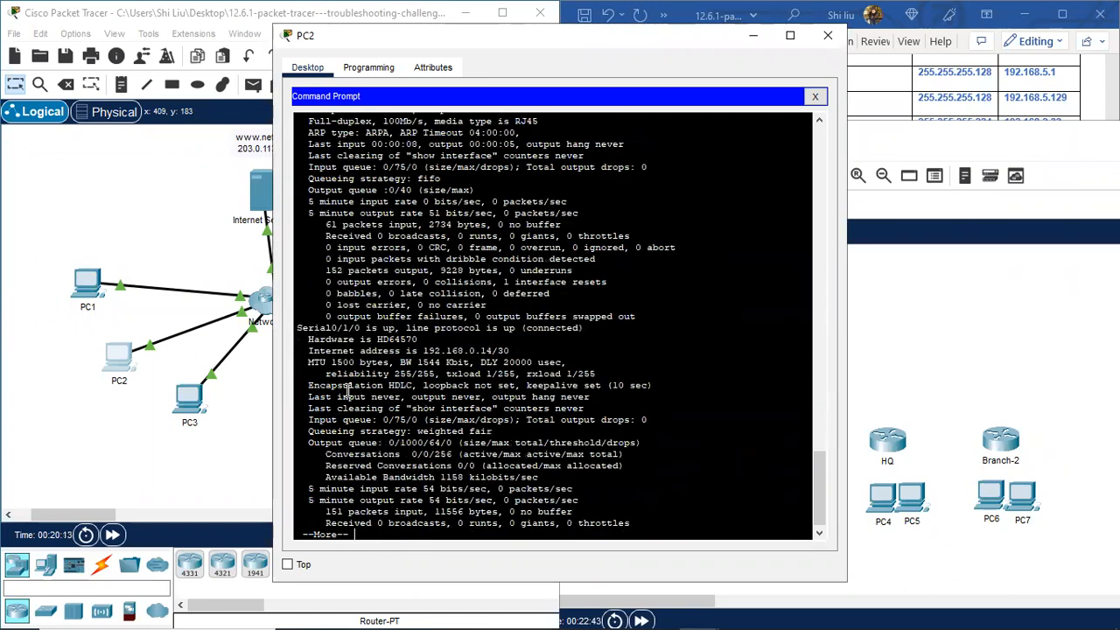
scroll(367, 376, up, 10)
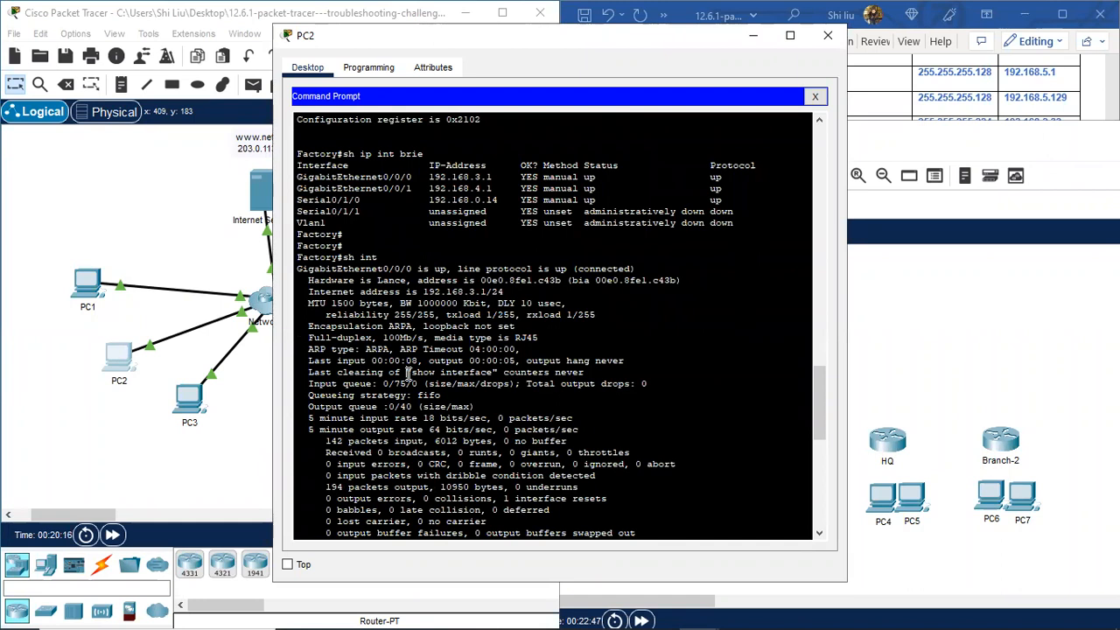
scroll(407, 376, down, 10)
scroll(374, 293, up, 3)
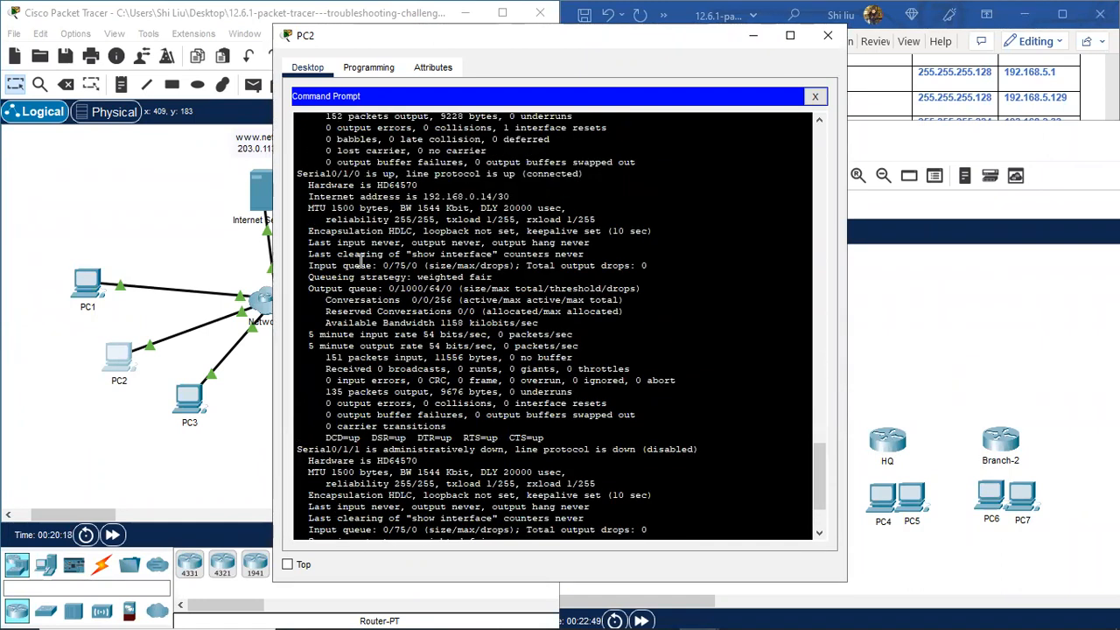
drag(464, 196, 510, 196)
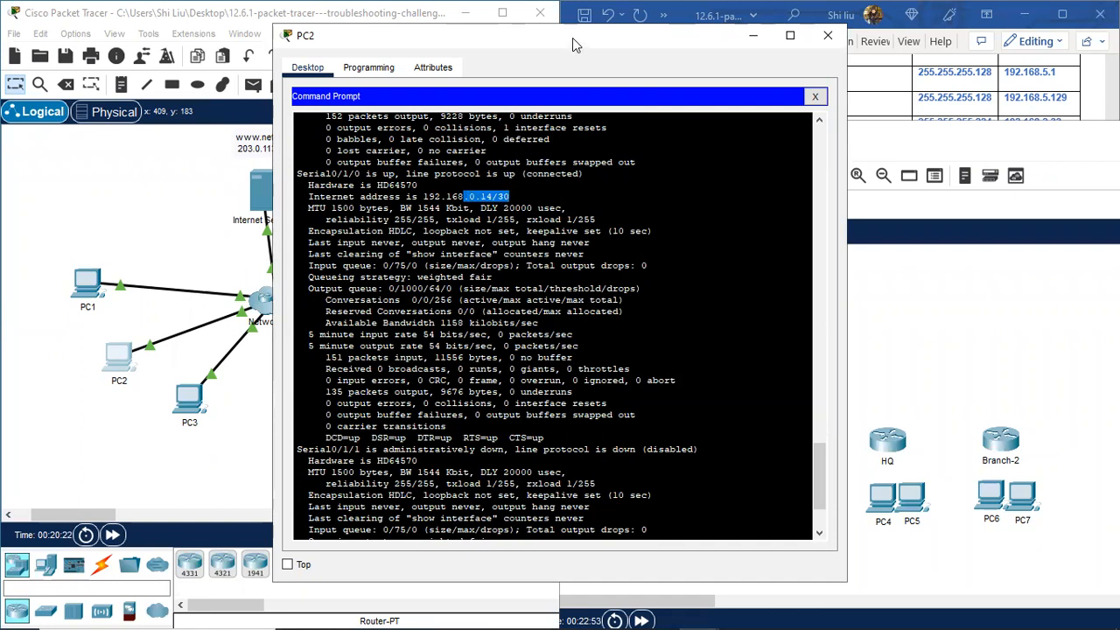
drag(548, 40, 275, 56)
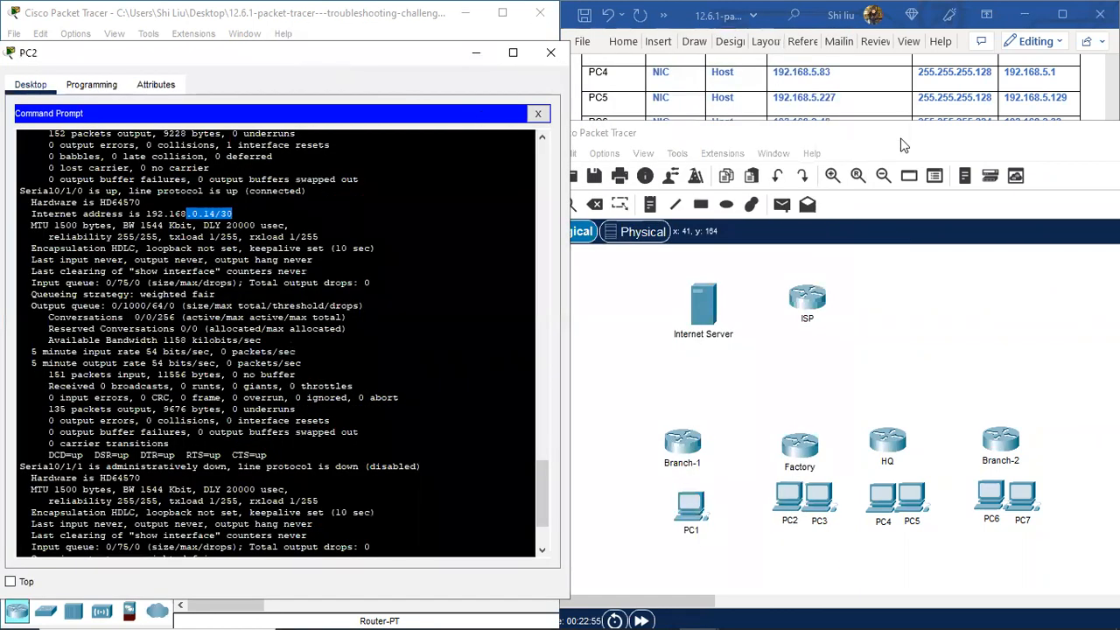
Step: Fill in the Factory G0/0/0, G0/0/1 and S0/1/0 rows of the Word addressing table
click(906, 147)
double_click(906, 147)
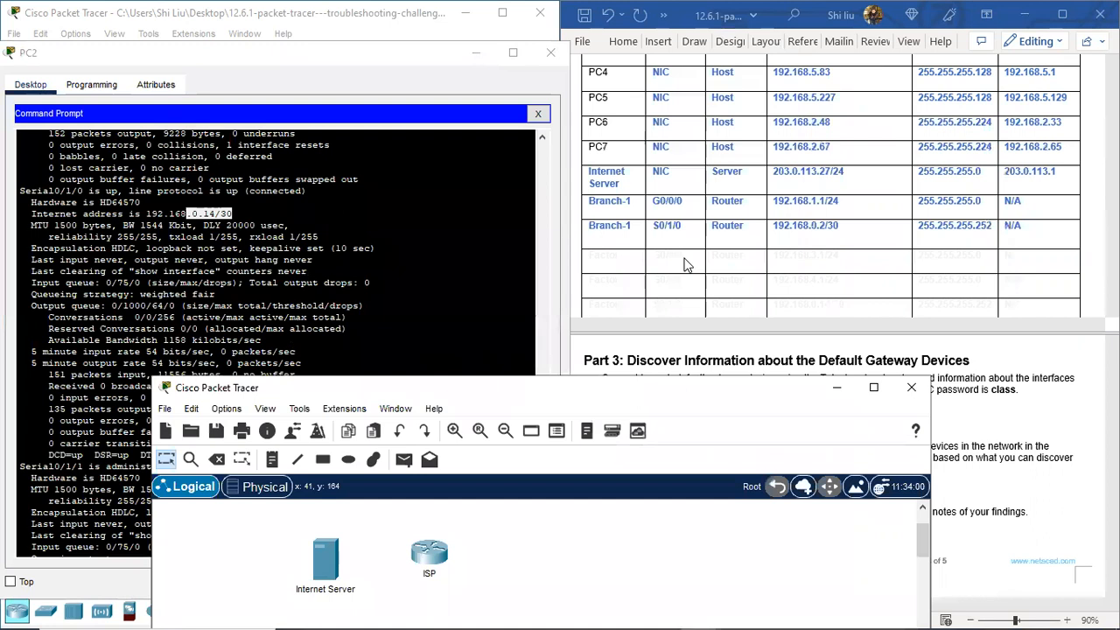
scroll(687, 265, down, 2)
click(593, 194)
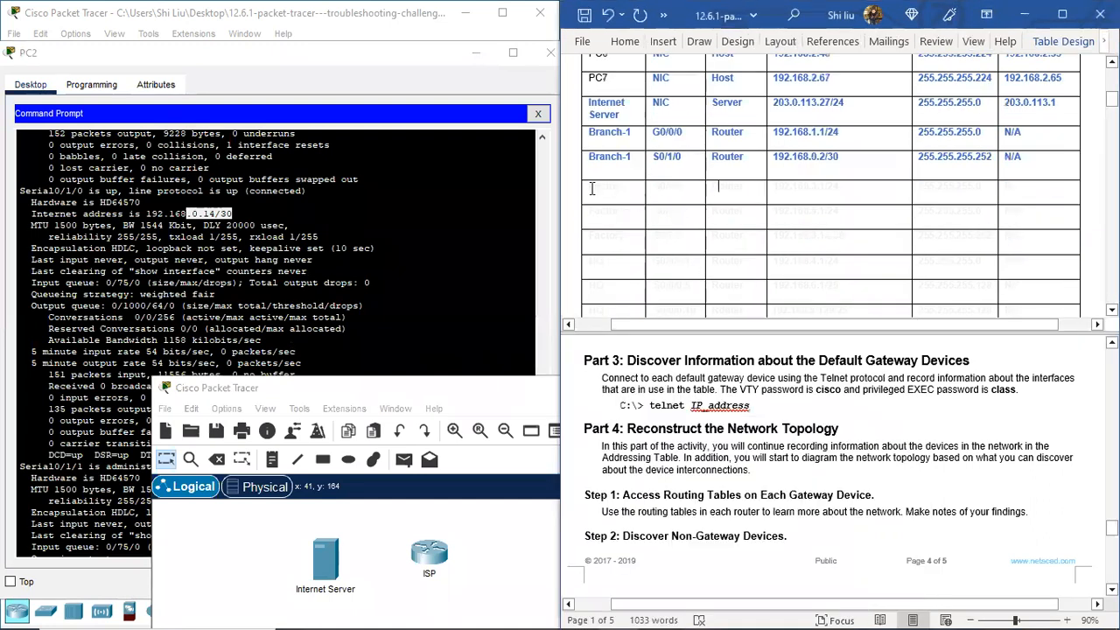
drag(591, 195, 930, 231)
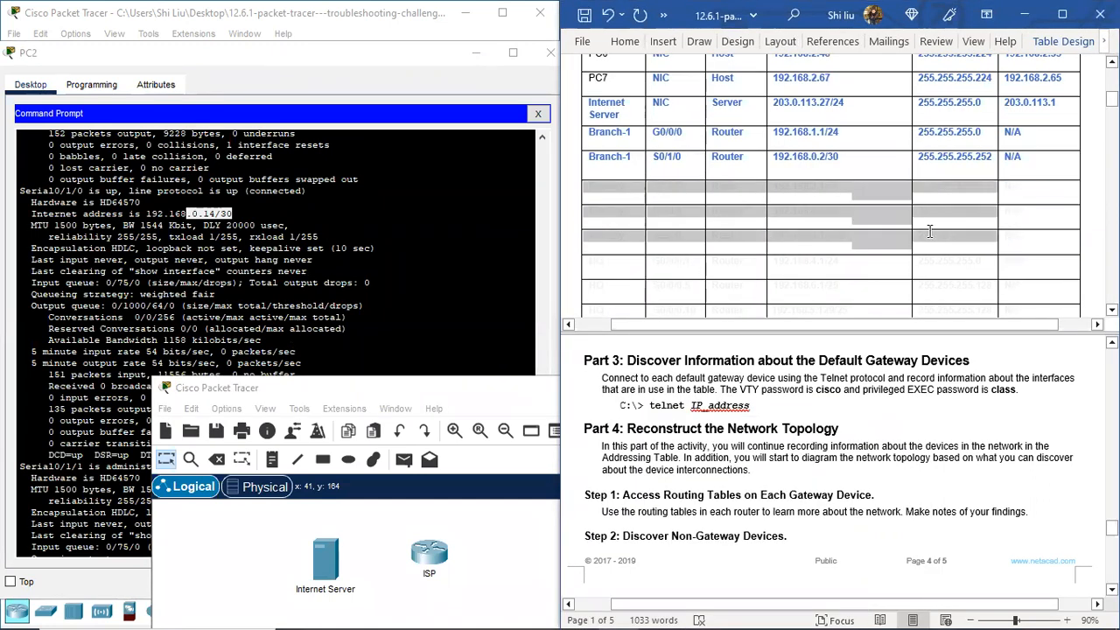
drag(1008, 236, 1019, 234)
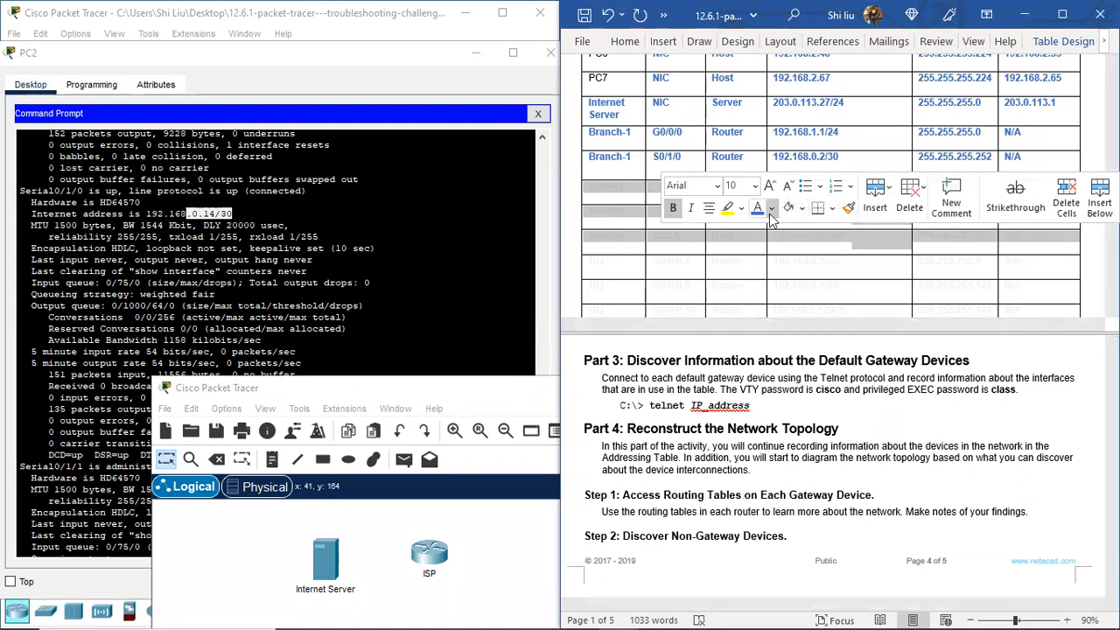
text(Factory	G0/0/0	Router	192.168.3.1/24	255.255.255.0	N/A Factory	G0/0/1	Router	192.168.4.1/24	255.255.255.0	N/A Factory	S0/1/0	Router	192.168.0.14/30	255.255.255.252	N/A)
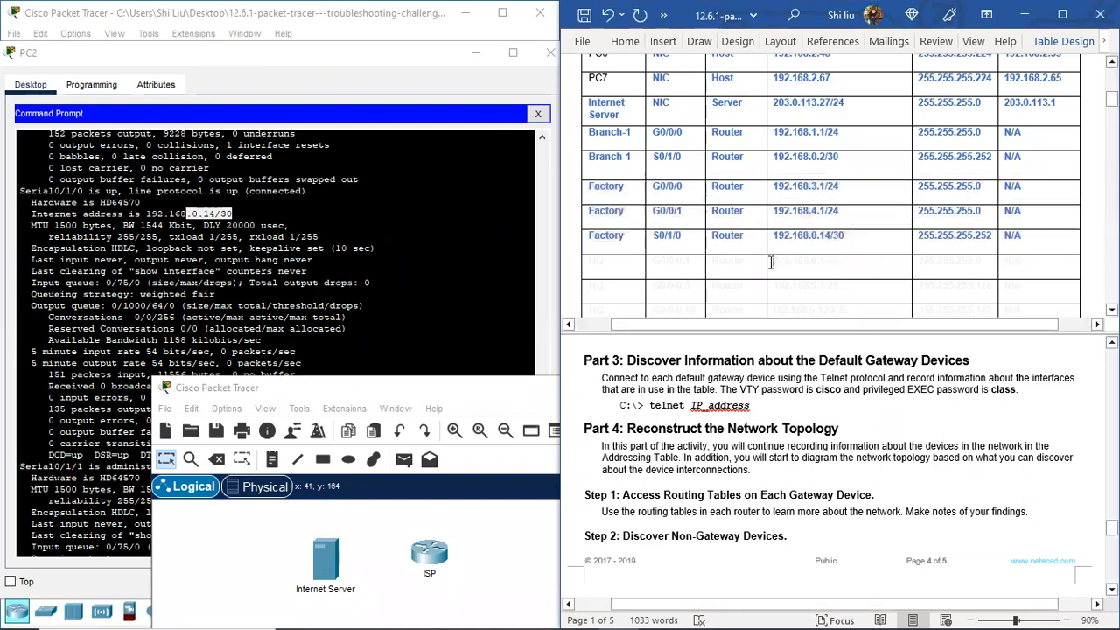
Step: Move the diagram window back to the right and close PC2's window
double_click(471, 389)
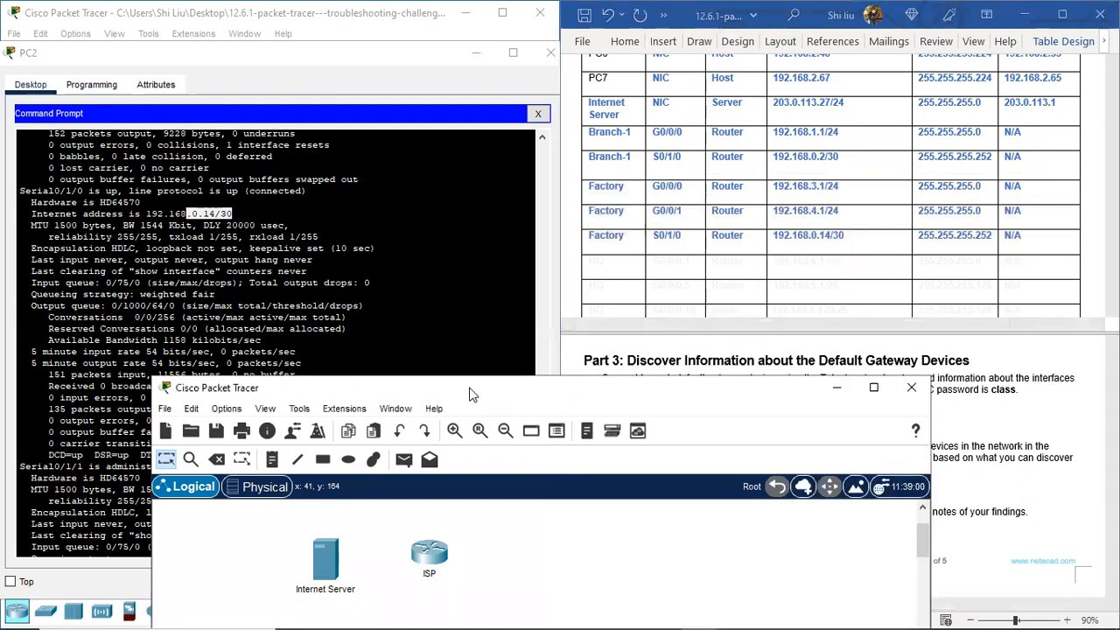
click(1061, 13)
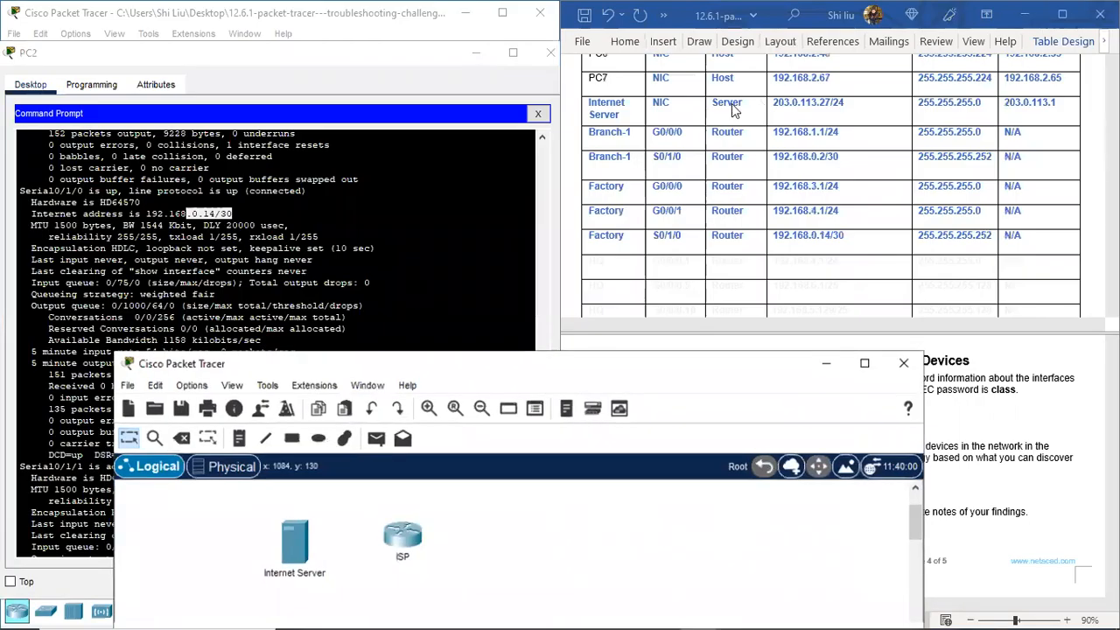
drag(550, 390, 941, 188)
click(301, 51)
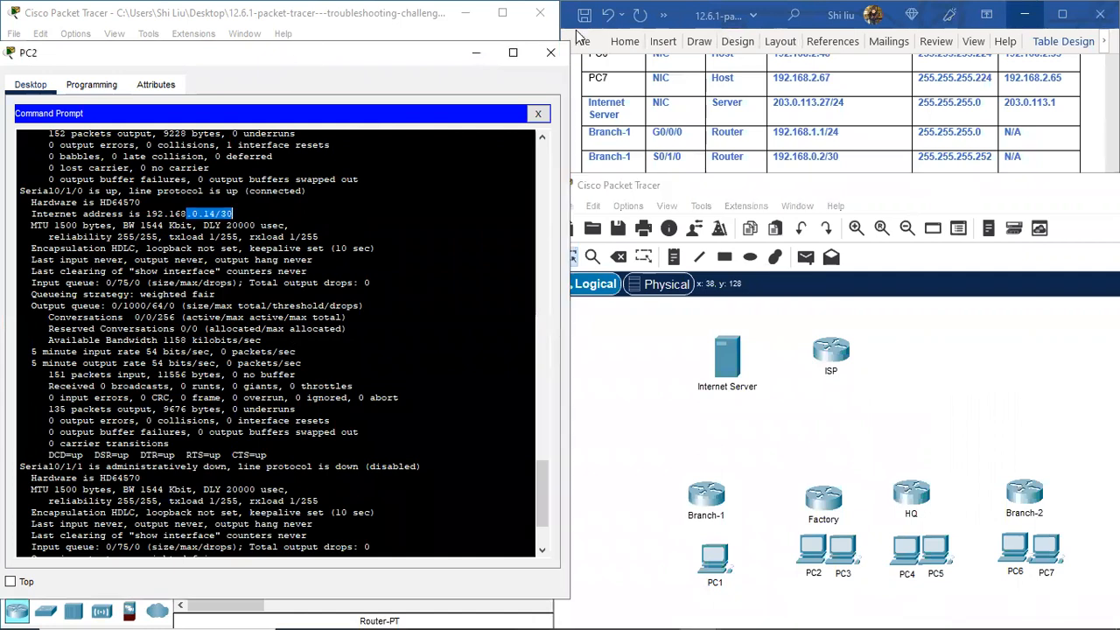
click(550, 53)
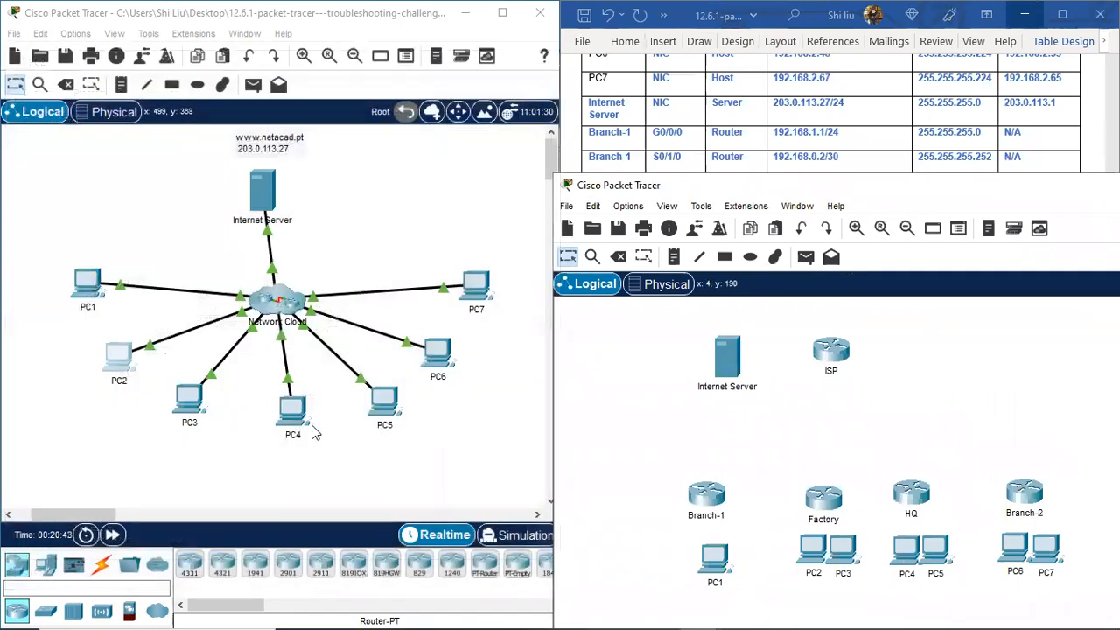
Step: On PC4, list HQ's interface summary and highlight the GigabitEthernet subinterface and Serial0/1/0 rows
click(283, 405)
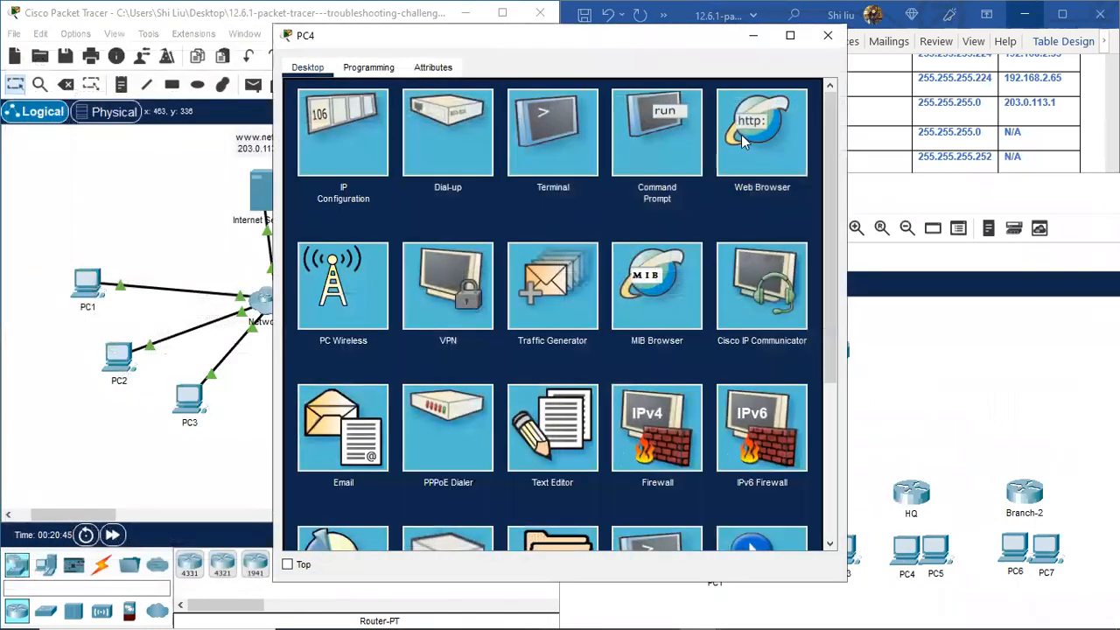
click(660, 153)
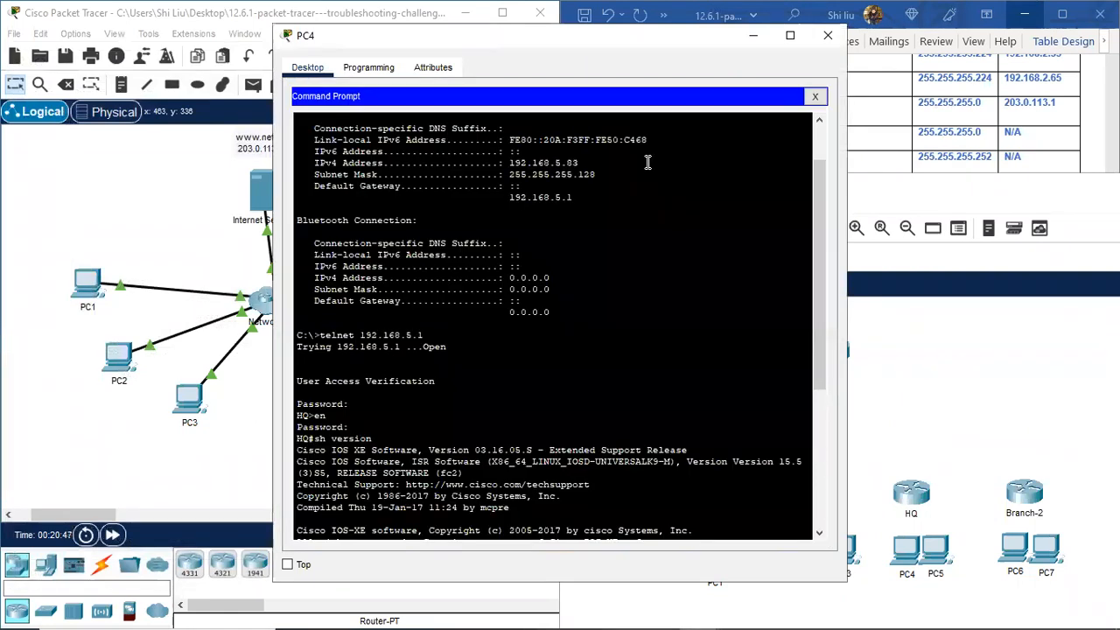
key(space)
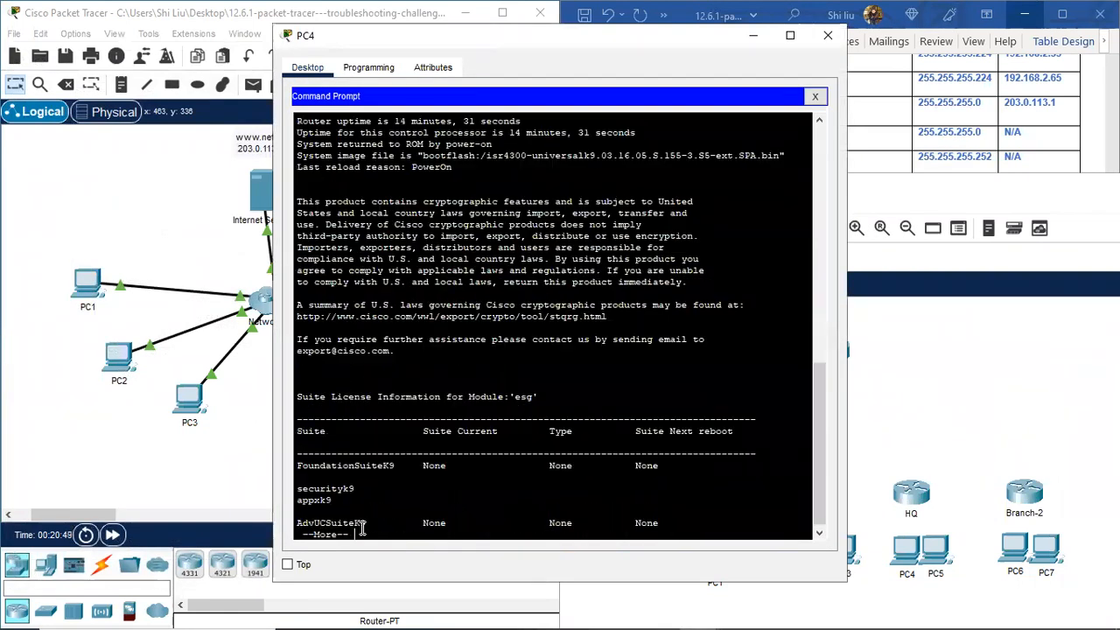
key(space)
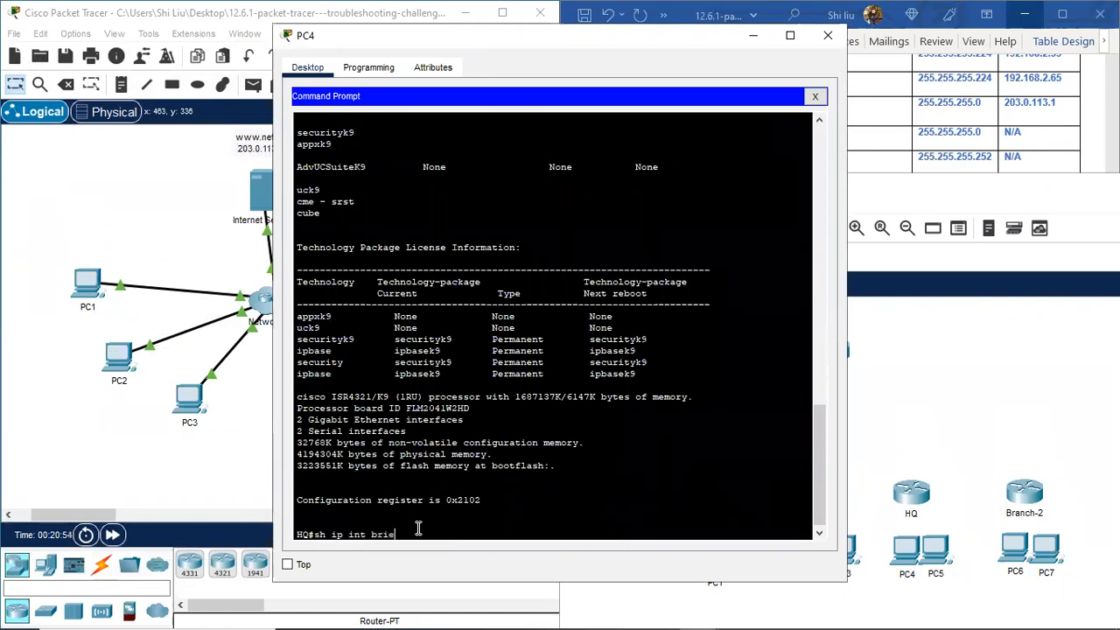
key(Return)
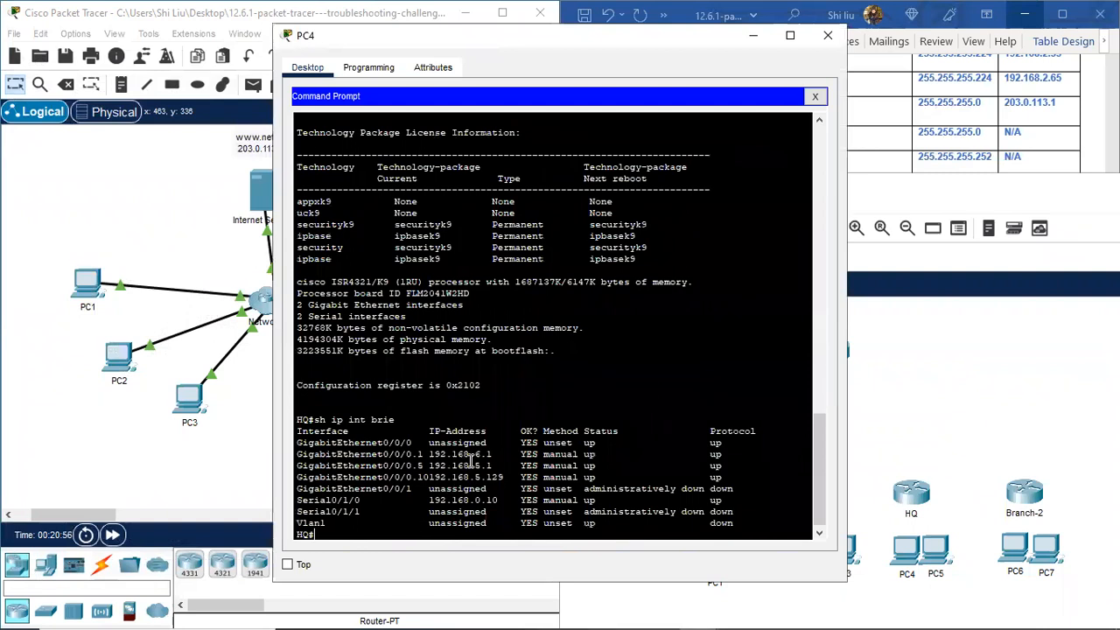
scroll(398, 491, down, 1)
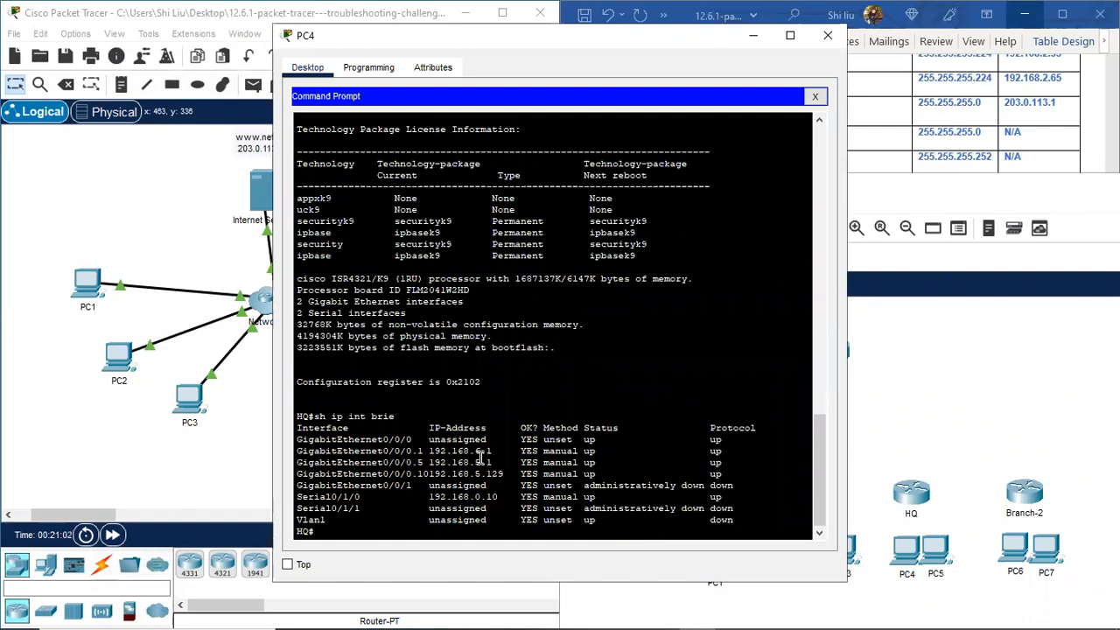
drag(387, 451, 513, 473)
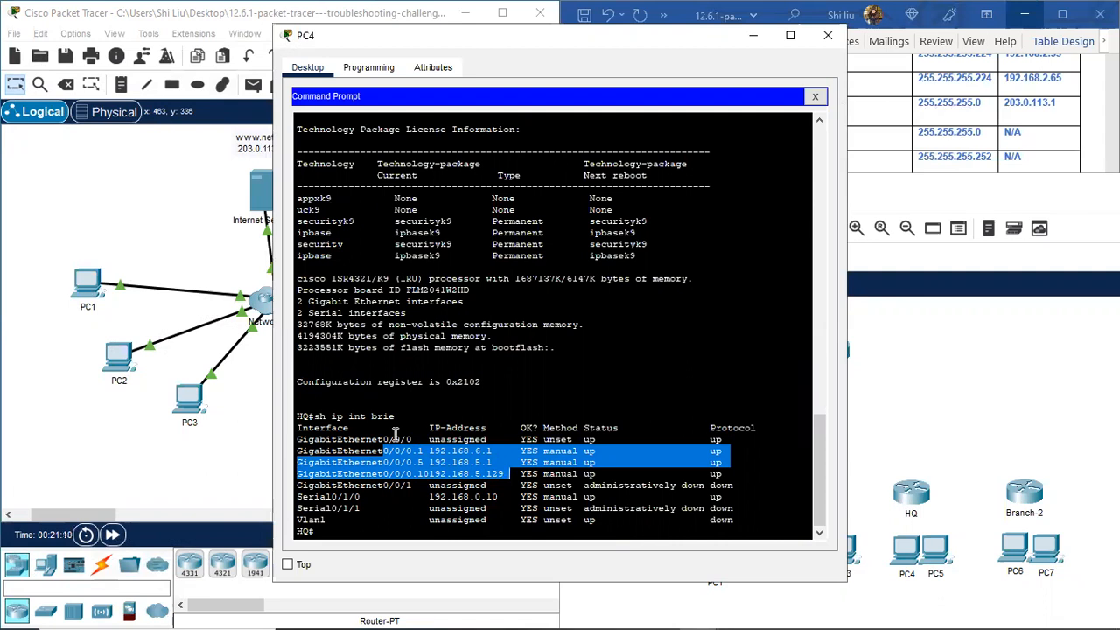
click(330, 497)
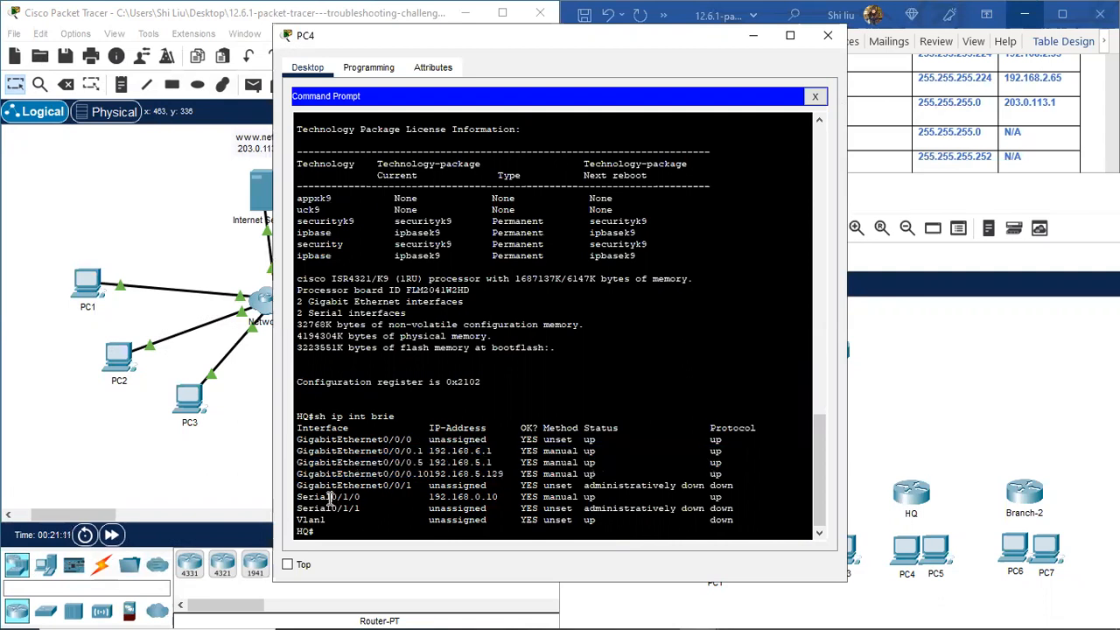
drag(331, 497, 507, 496)
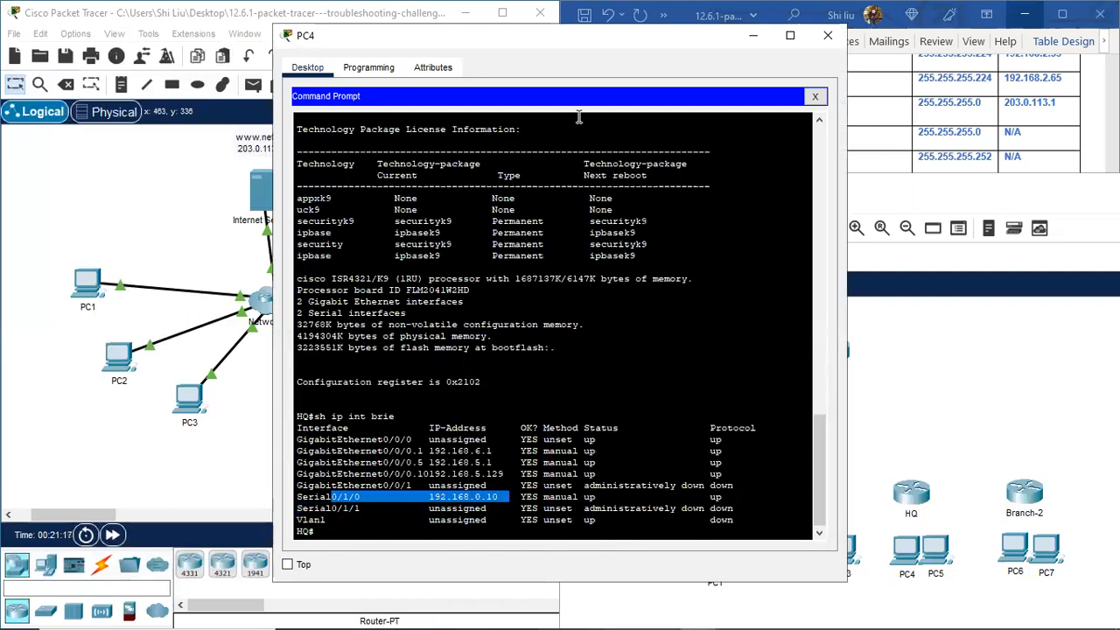
click(353, 536)
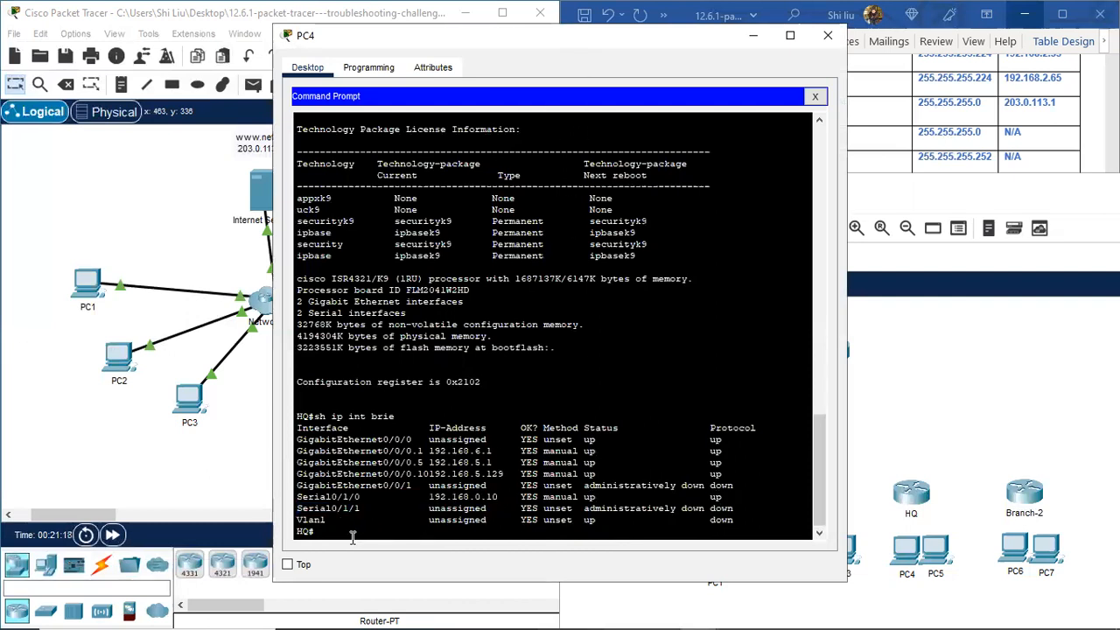
Step: Run 'sh int' on HQ and highlight GigabitEthernet0/0/0.1 with address 192.168.6.1/24
key(Return)
text(sh int)
key(Return)
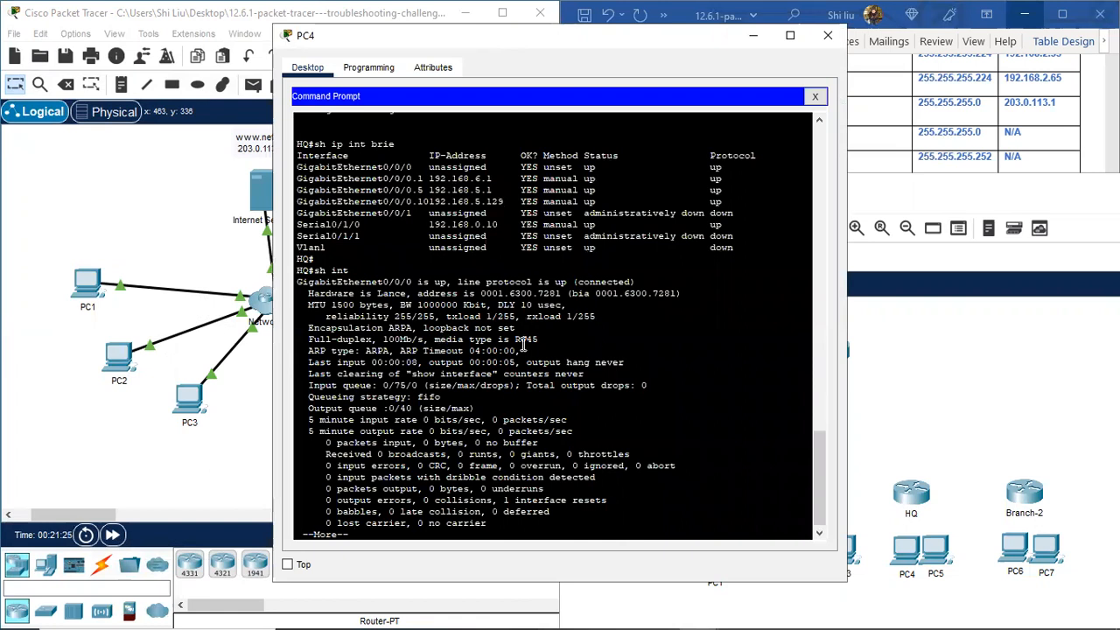
key(space)
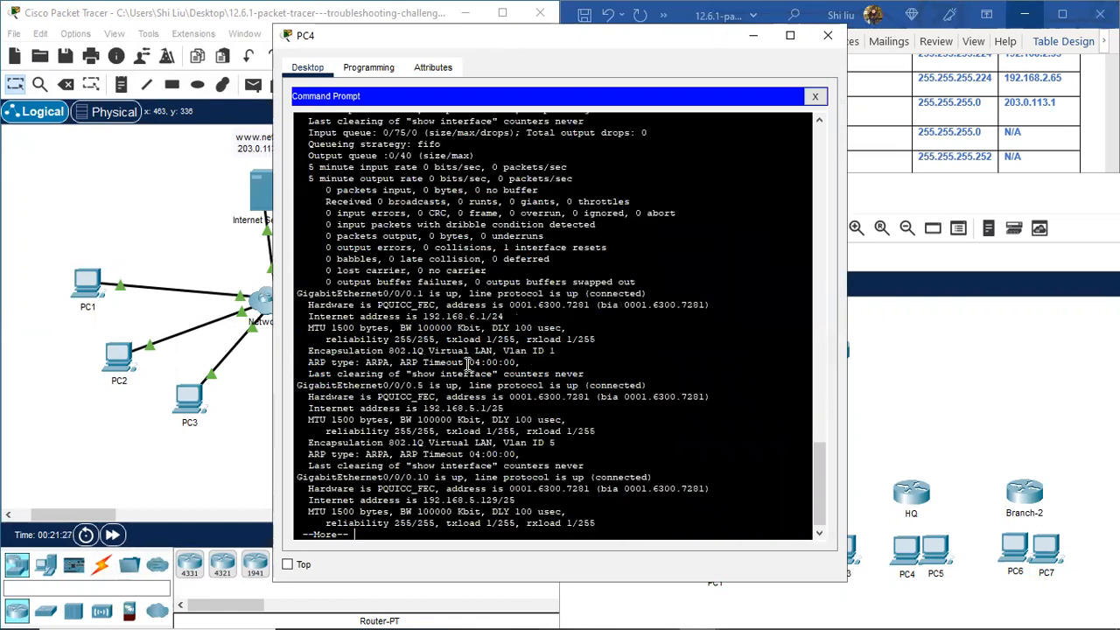
scroll(389, 287, up, 3)
scroll(394, 259, up, 3)
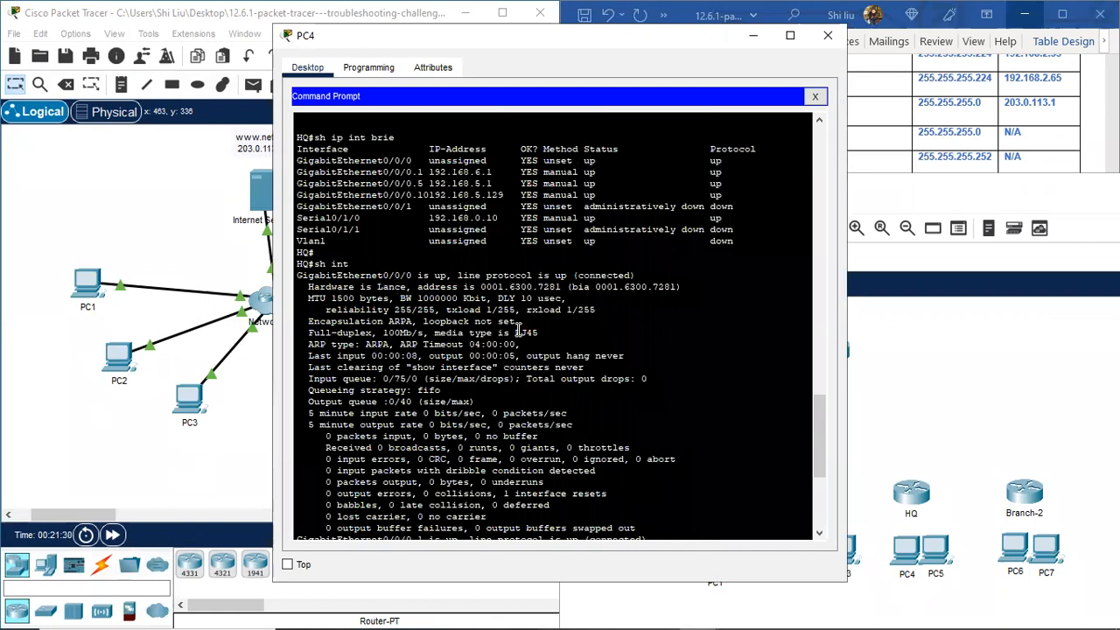
scroll(441, 354, down, 5)
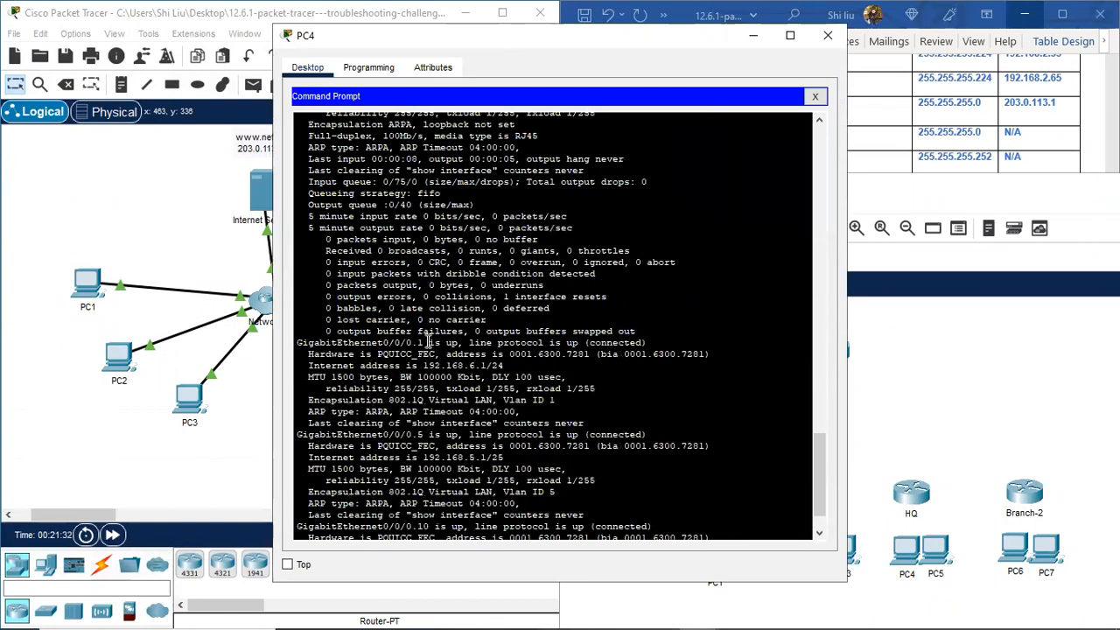
drag(382, 342, 442, 343)
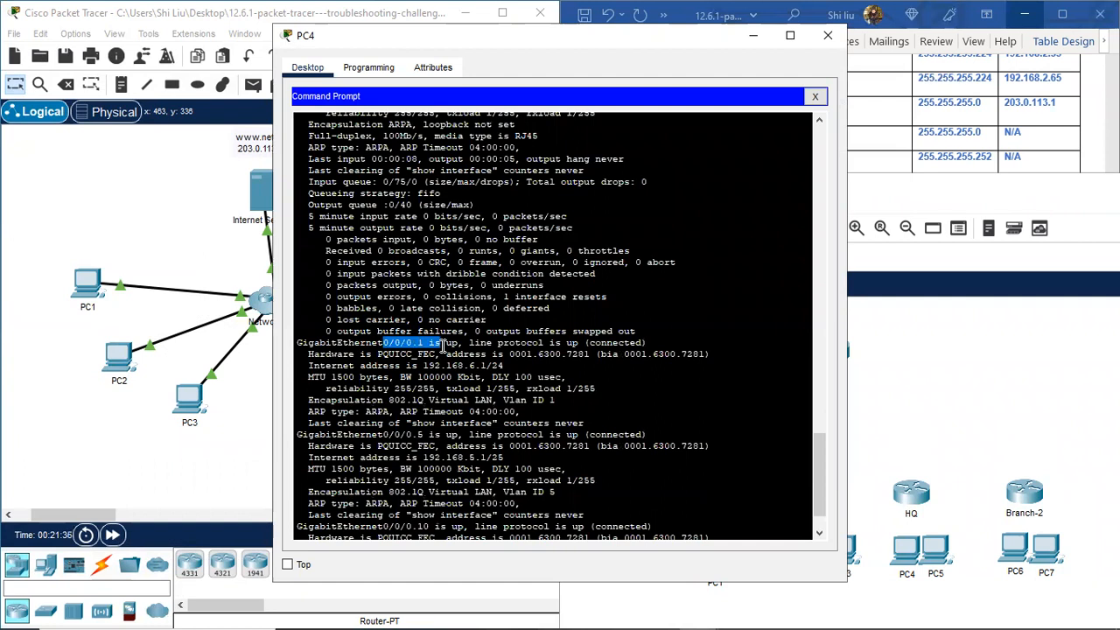
drag(423, 366, 508, 368)
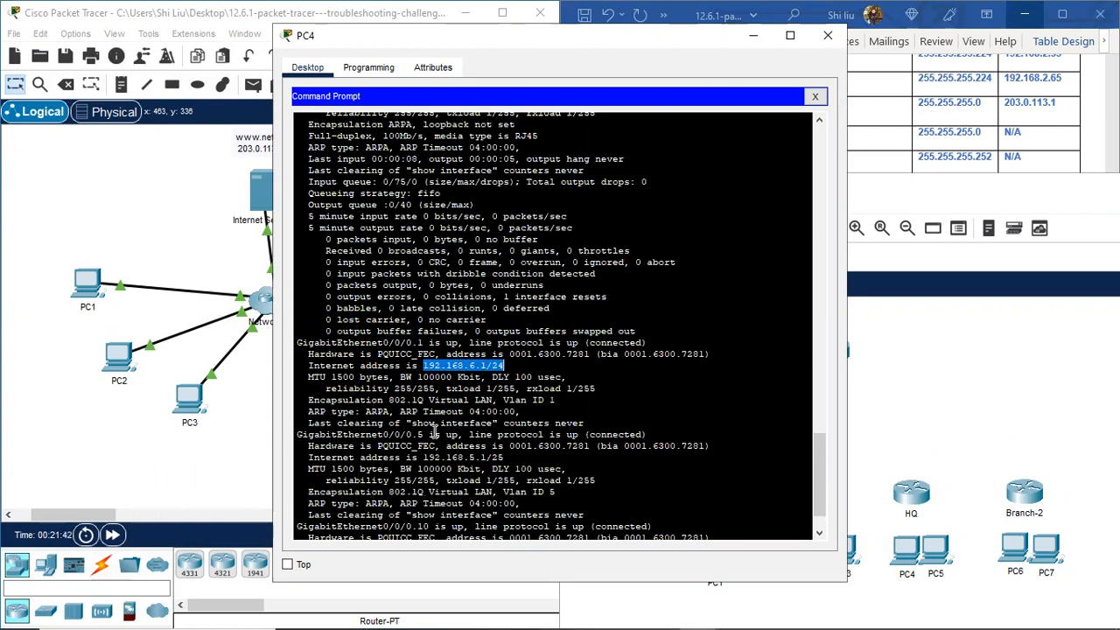
scroll(455, 402, down, 5)
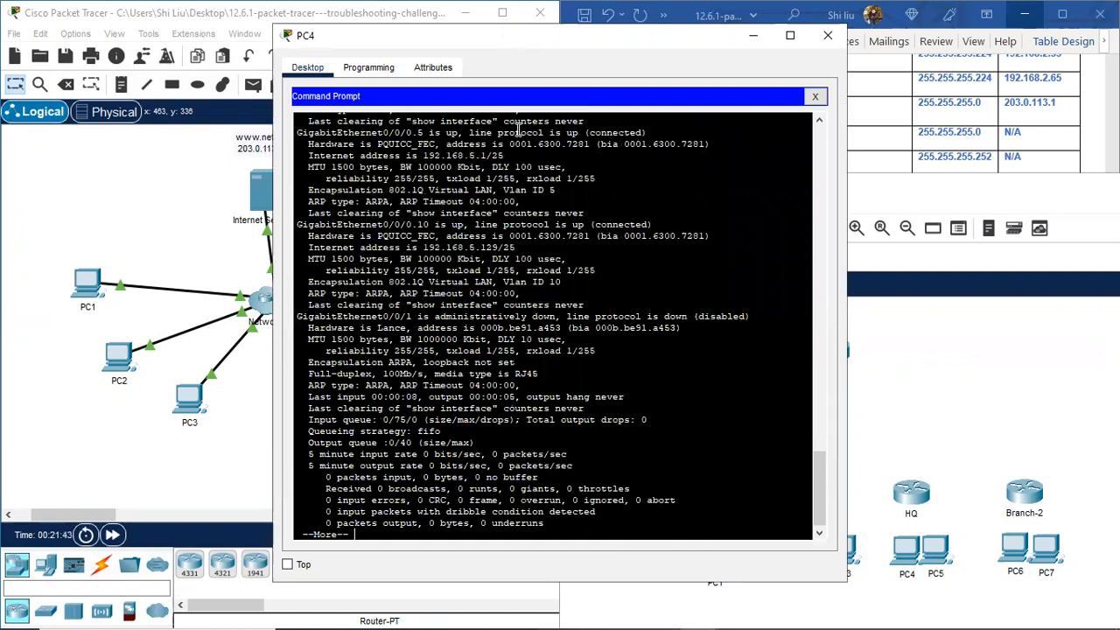
drag(559, 48, 279, 76)
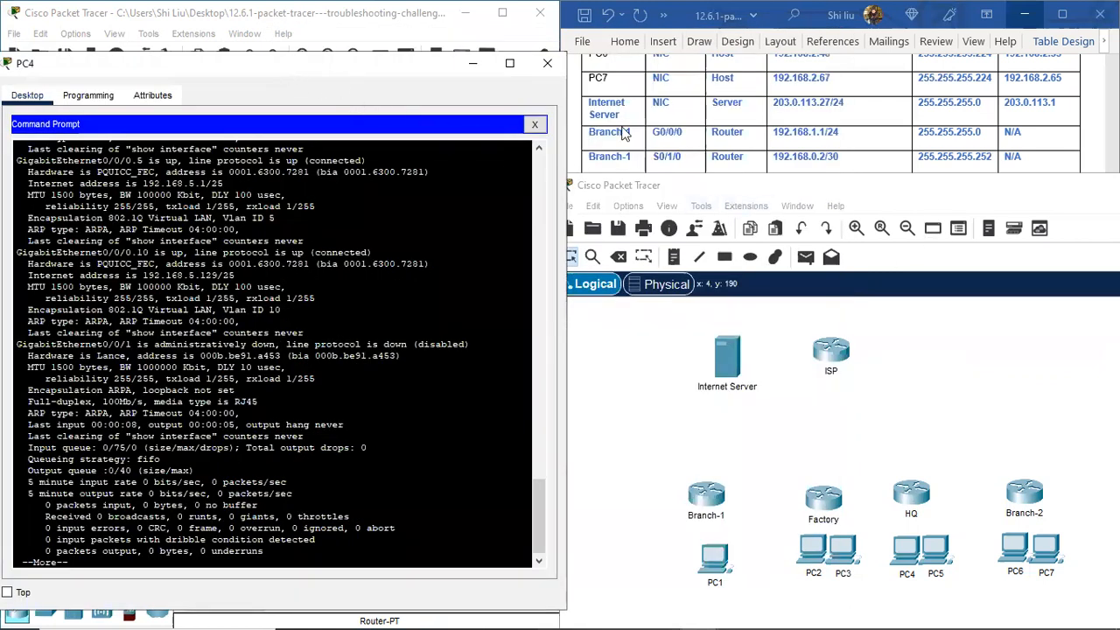
Step: Scroll the Word addressing table to HQ's four interface rows and select them
drag(821, 194, 702, 439)
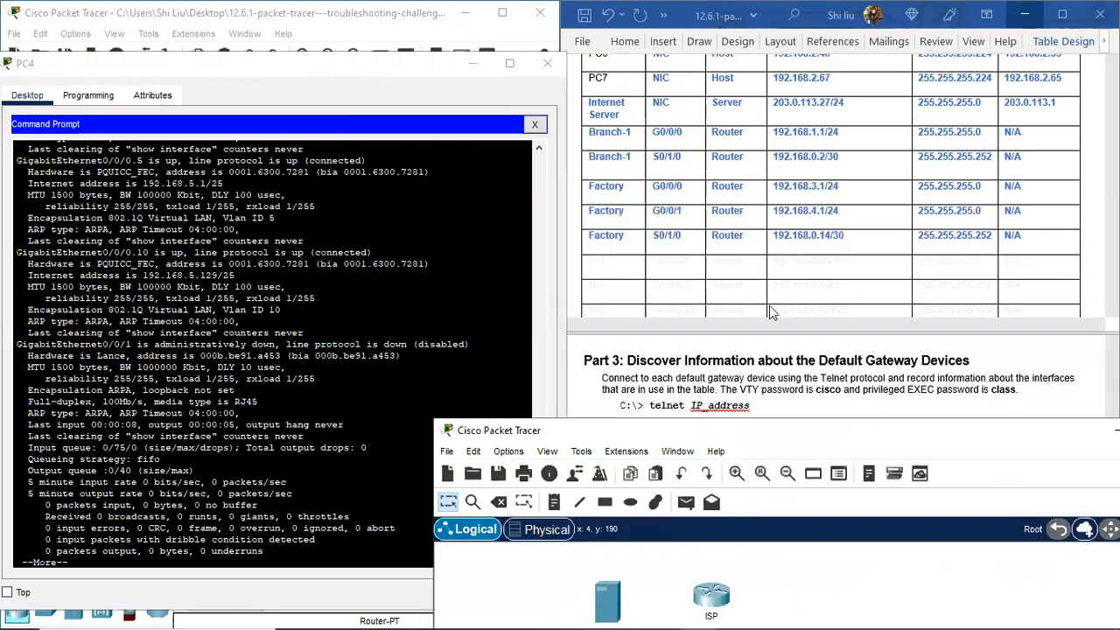
scroll(763, 273, down, 1)
scroll(762, 273, down, 2)
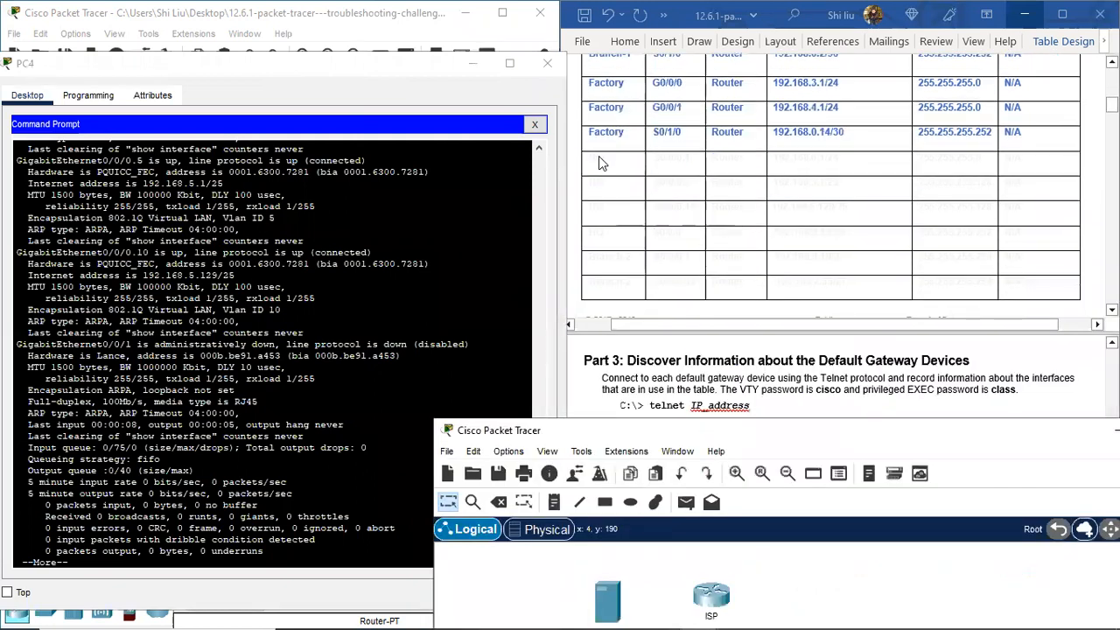
click(597, 161)
drag(586, 183, 1047, 240)
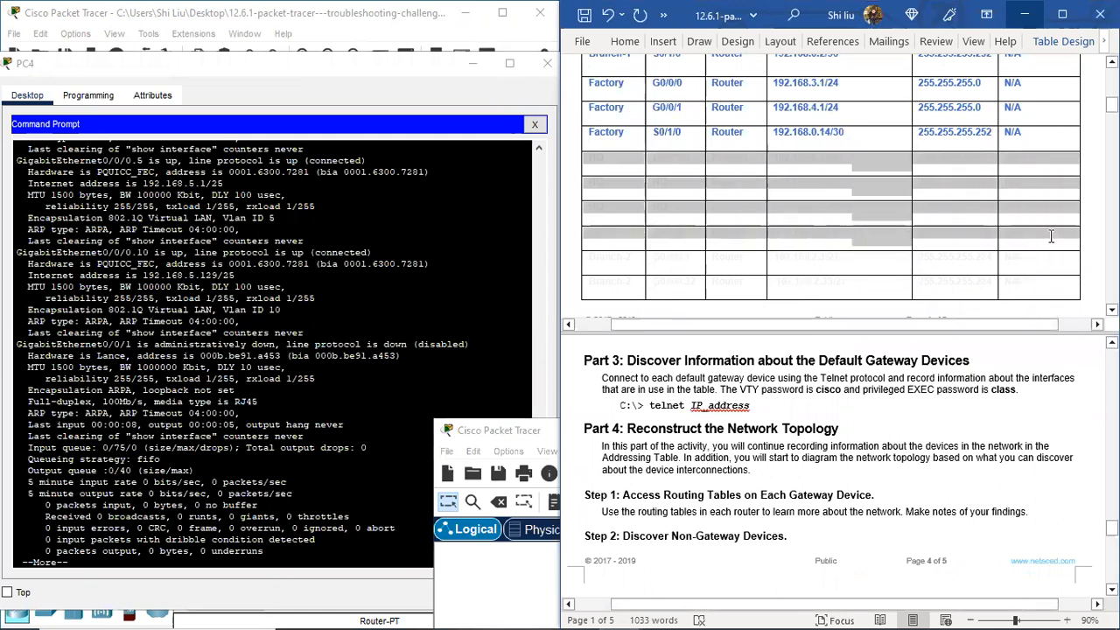
click(729, 273)
Step: Close PC4's terminal and open PC6's command prompt
click(519, 431)
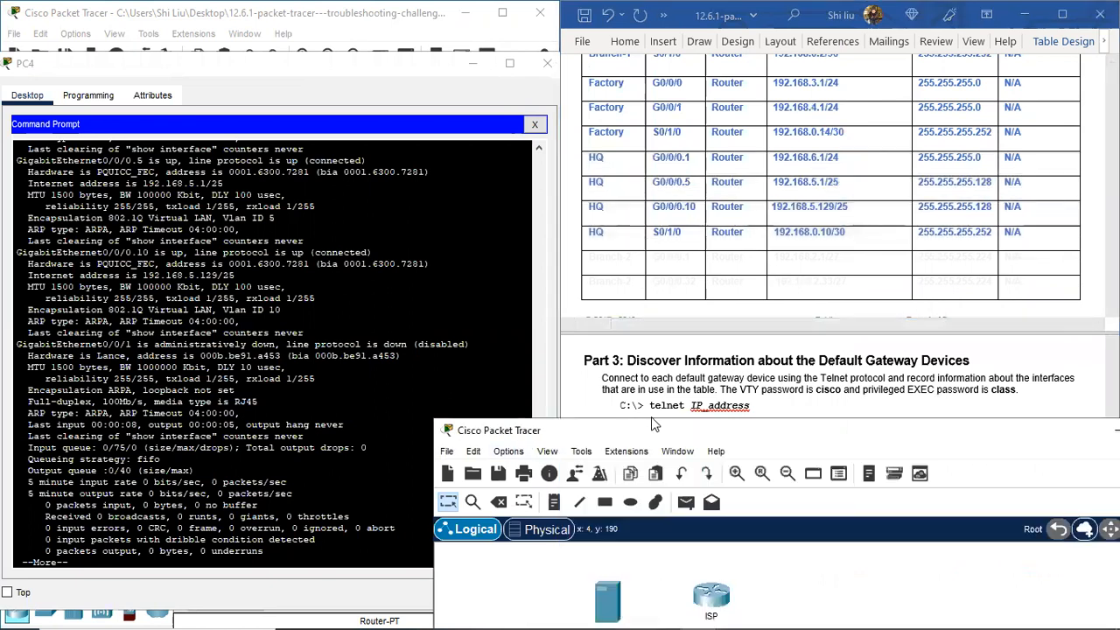
click(311, 68)
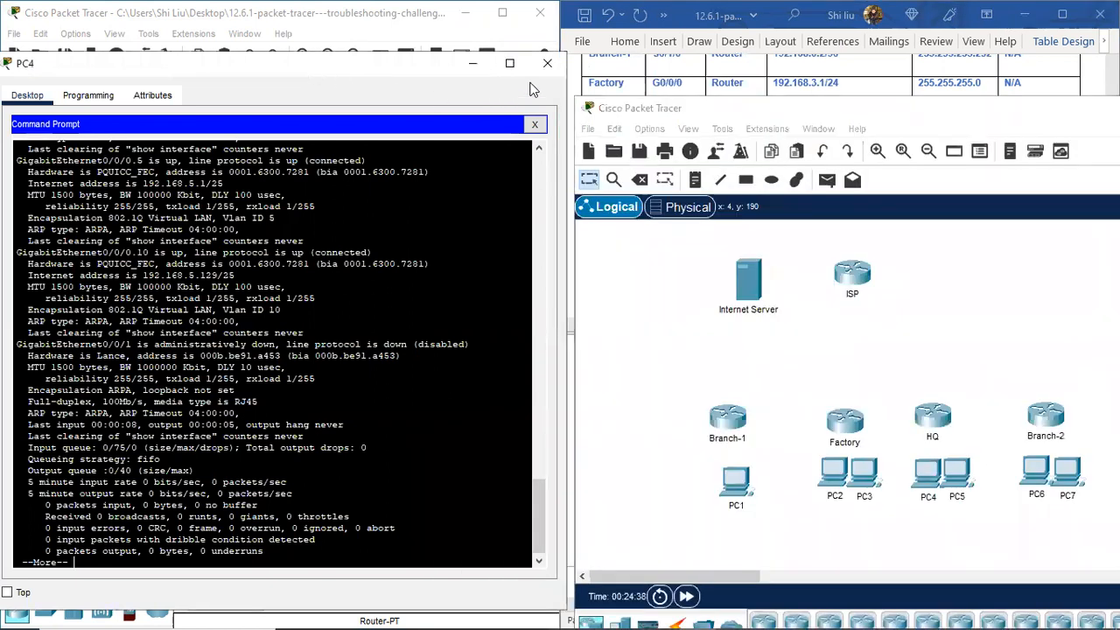
click(547, 63)
click(438, 350)
click(640, 148)
Step: Run 'sh ip int brie' on Branch-2 and highlight its subinterface and serial rows
scroll(387, 438, down, 7)
key(space)
key(space)
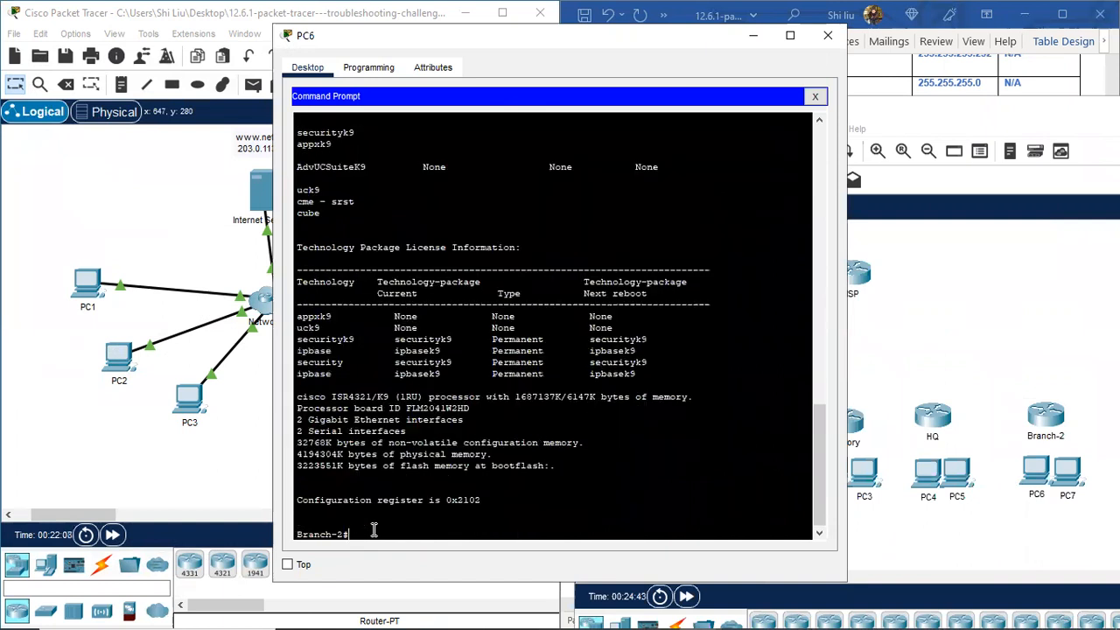
text(sh ip int bri)
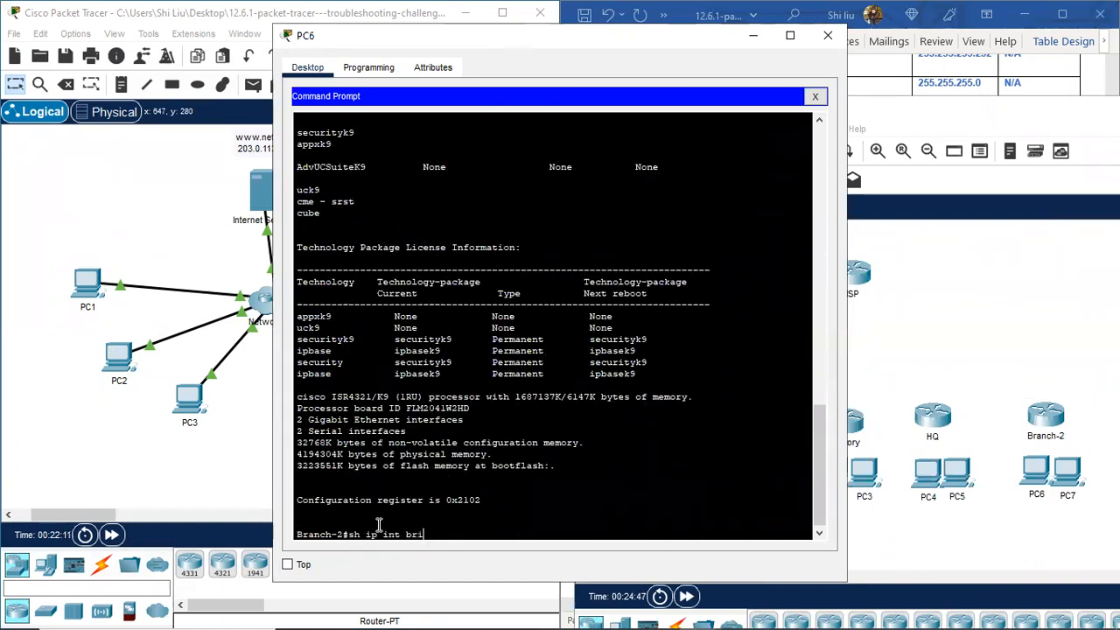
text(e)
key(Return)
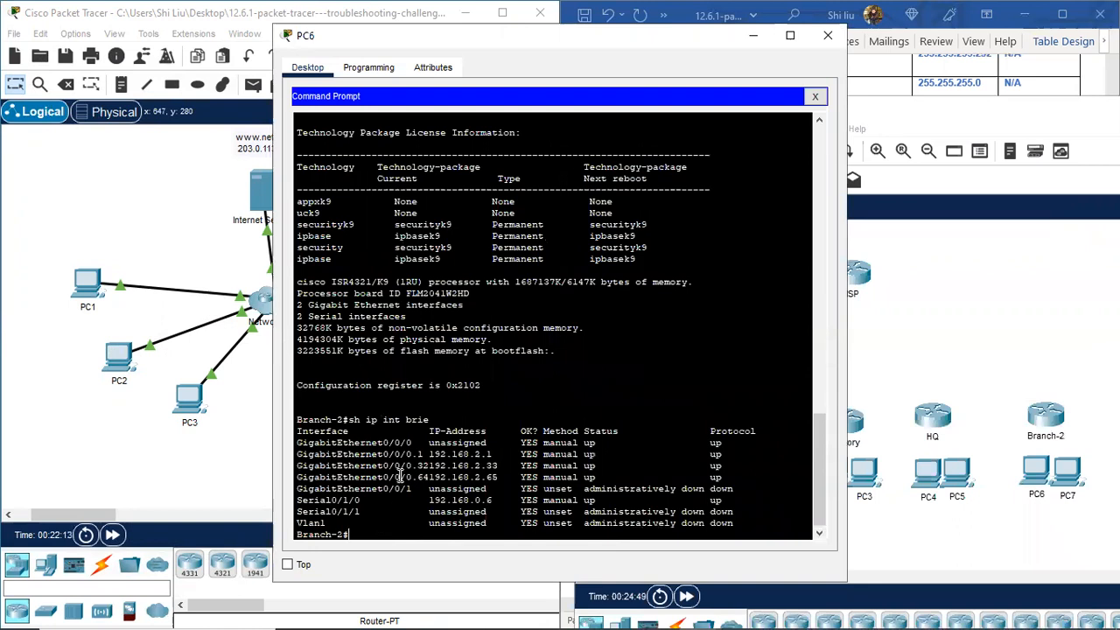
drag(346, 454, 746, 500)
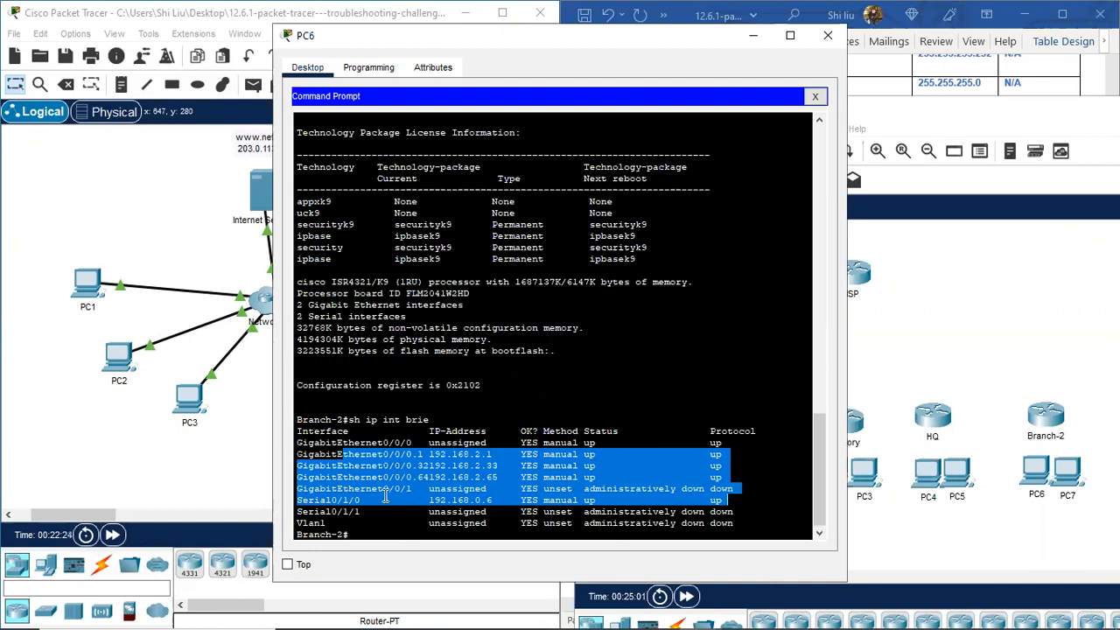
click(371, 534)
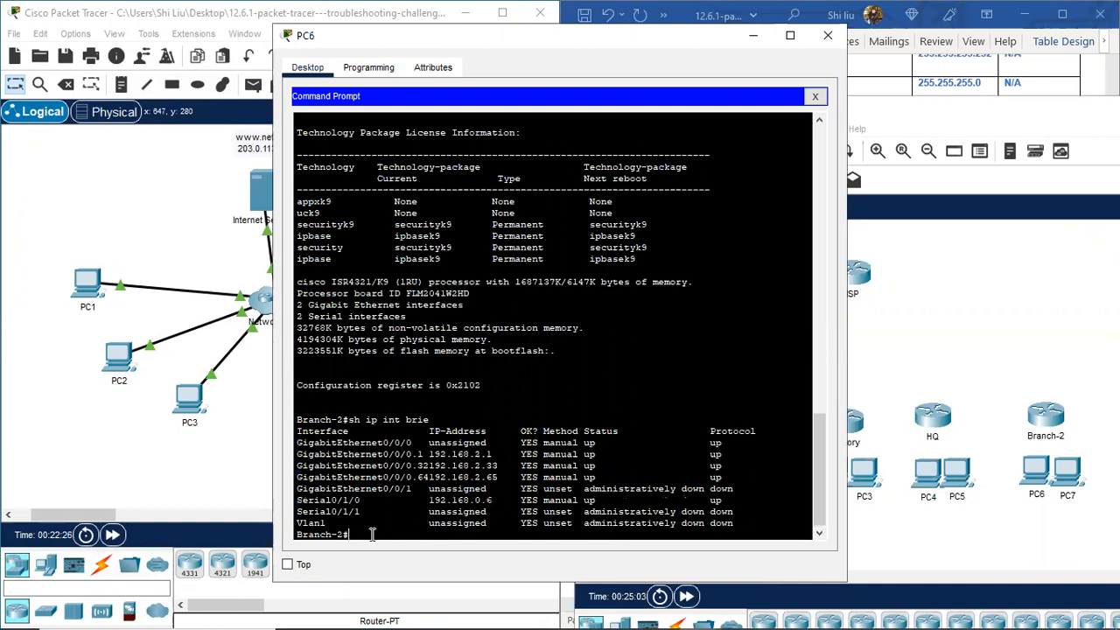
Step: Run 'sh int' on Branch-2, marking subinterfaces 0/0/0.32 and 0/0/0.64, and page to Serial0/1/0
key(Return)
key(Return)
text(sh int)
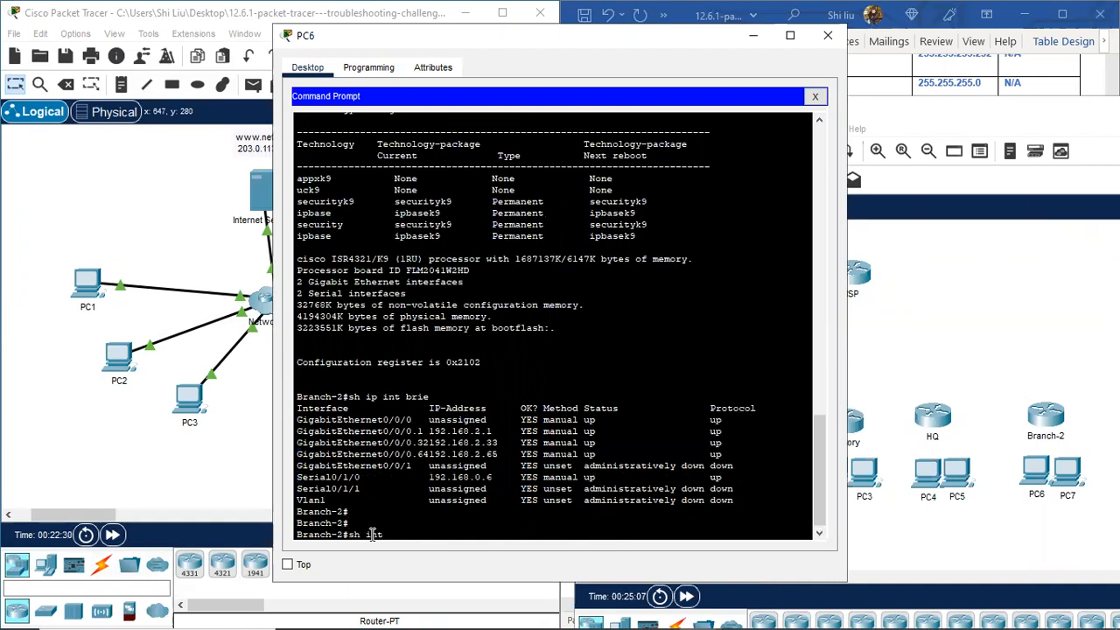
key(Return)
key(space)
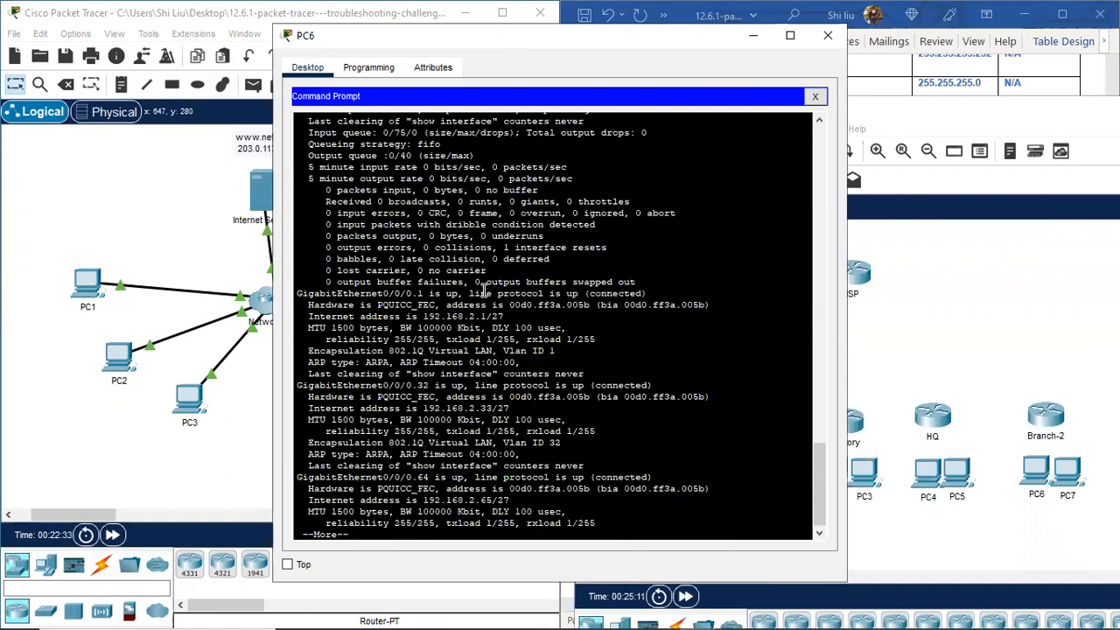
scroll(484, 290, up, 2)
scroll(484, 290, up, 2)
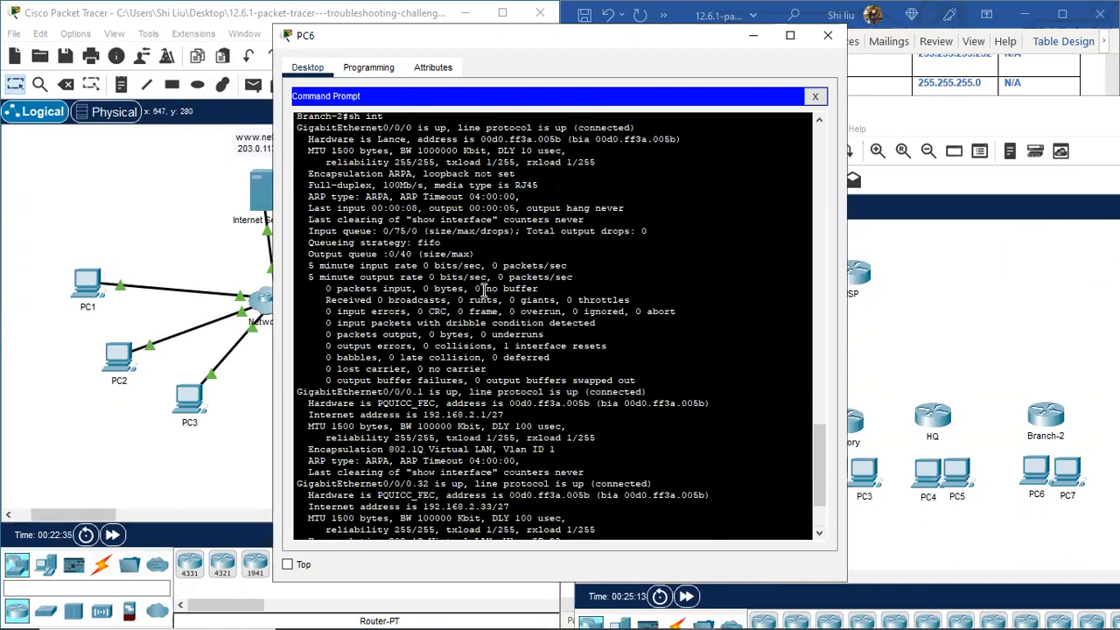
scroll(484, 291, up, 3)
scroll(424, 243, up, 2)
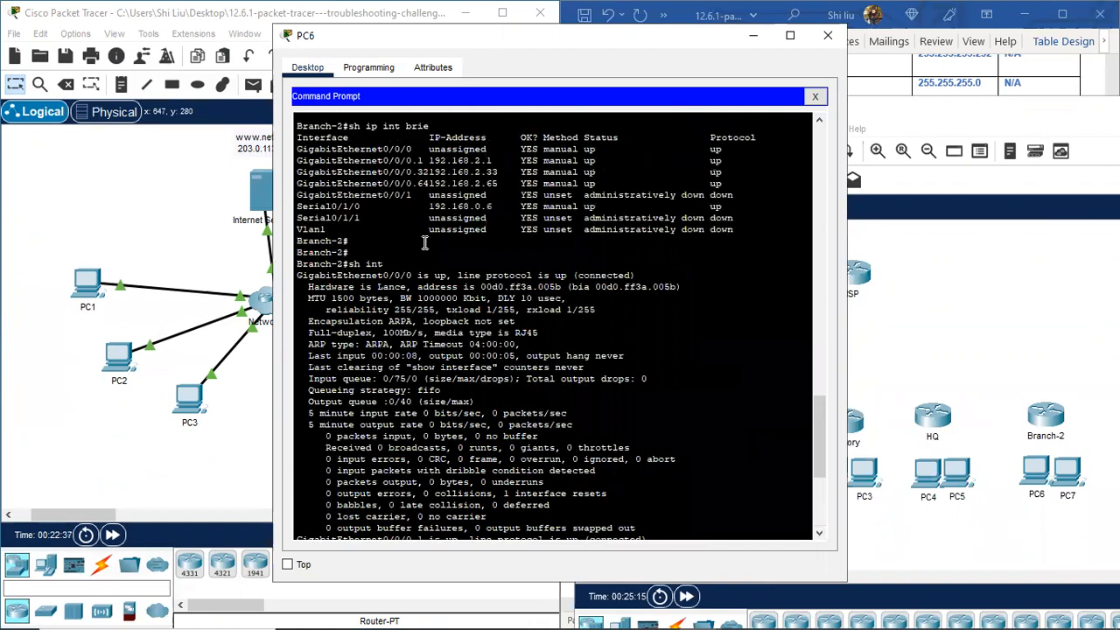
scroll(424, 243, down, 5)
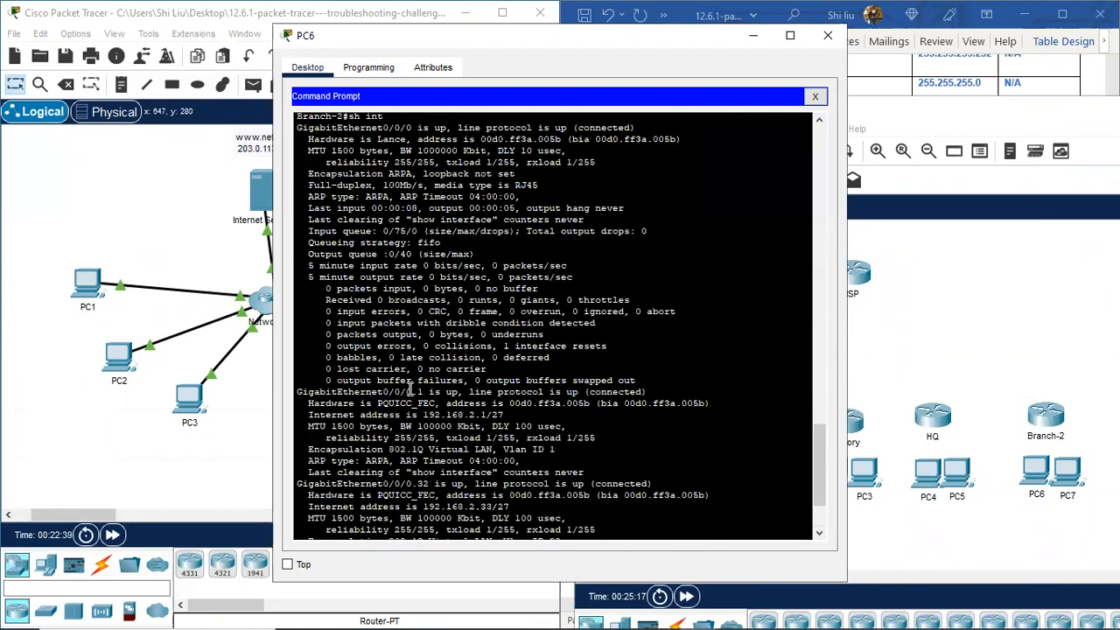
drag(406, 392, 511, 406)
scroll(453, 454, down, 3)
drag(402, 385, 435, 385)
drag(401, 473, 430, 473)
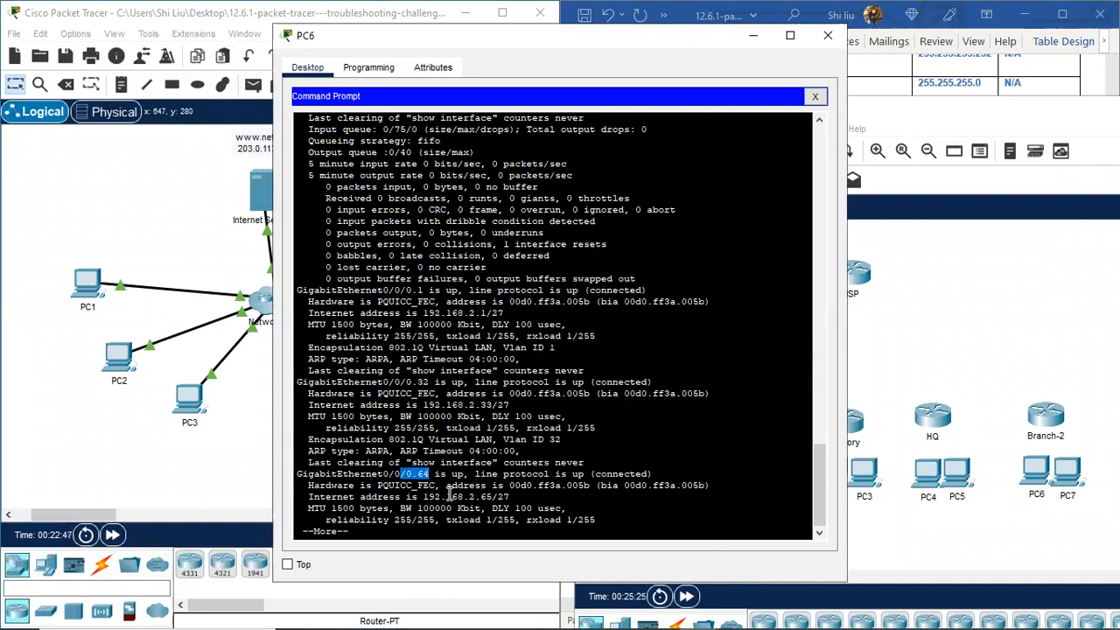
key(space)
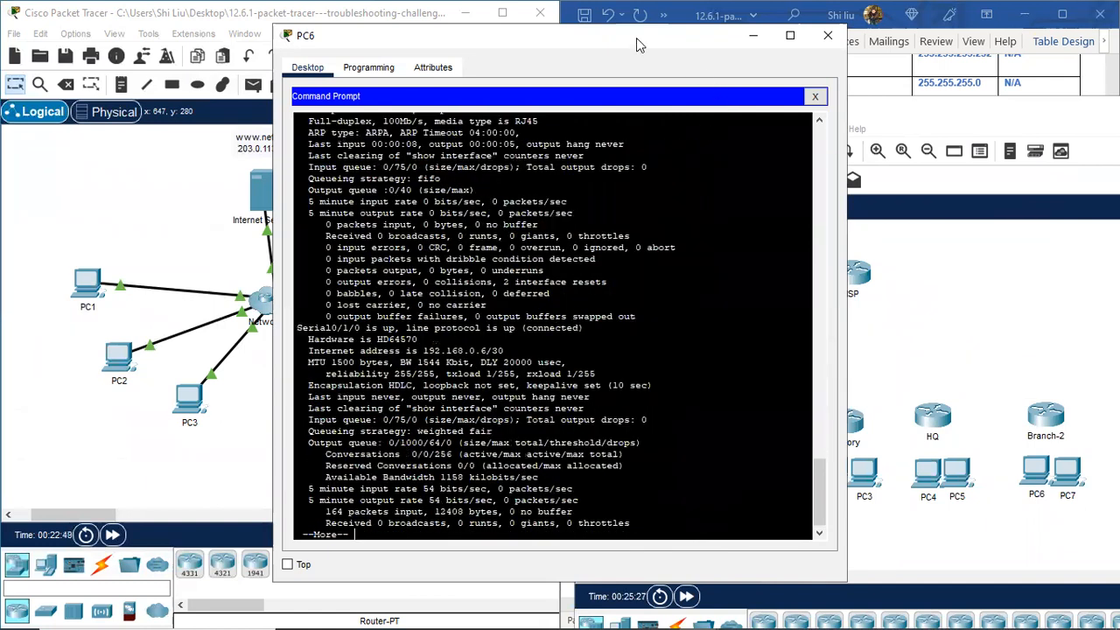
drag(624, 45, 341, 89)
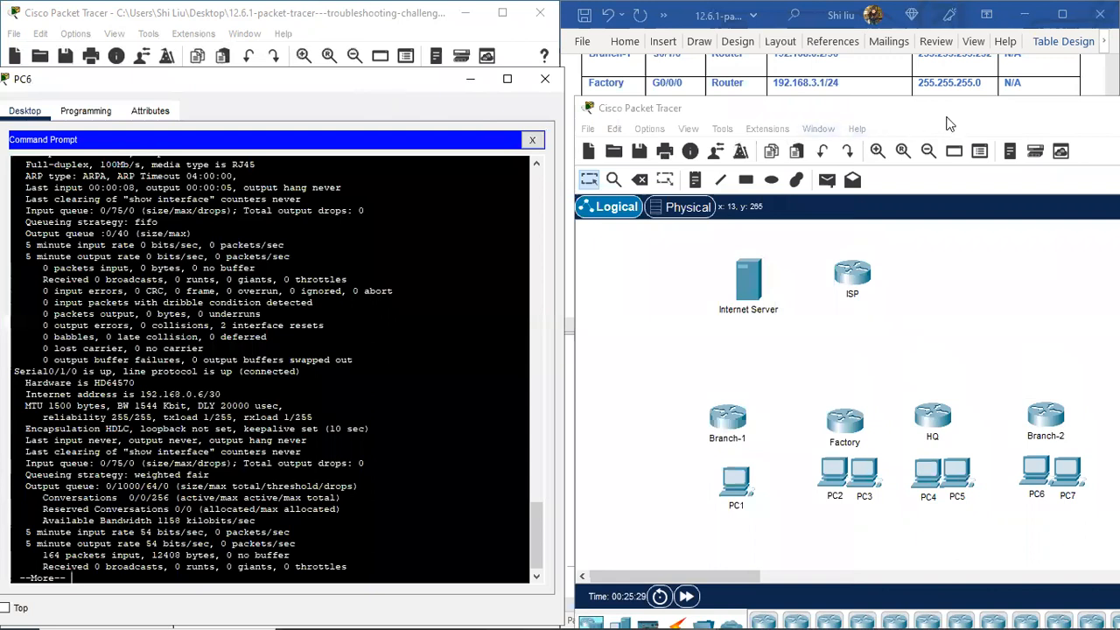
Step: Make the four Branch-2 rows in the Word table dark blue and close PC6's window
drag(945, 108, 935, 432)
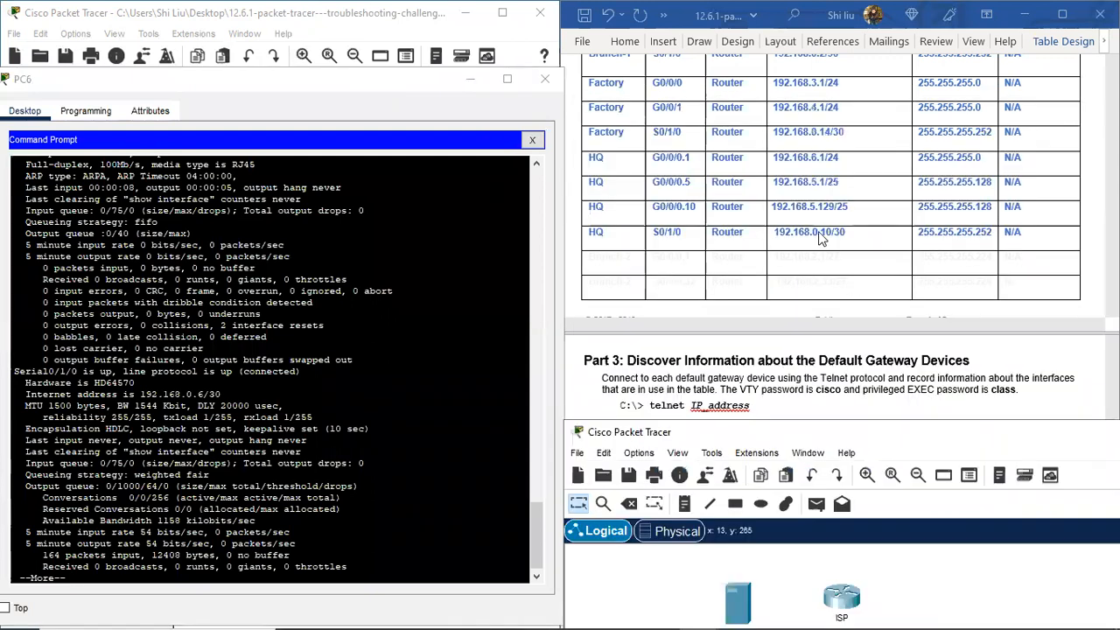
scroll(808, 224, down, 2)
click(592, 189)
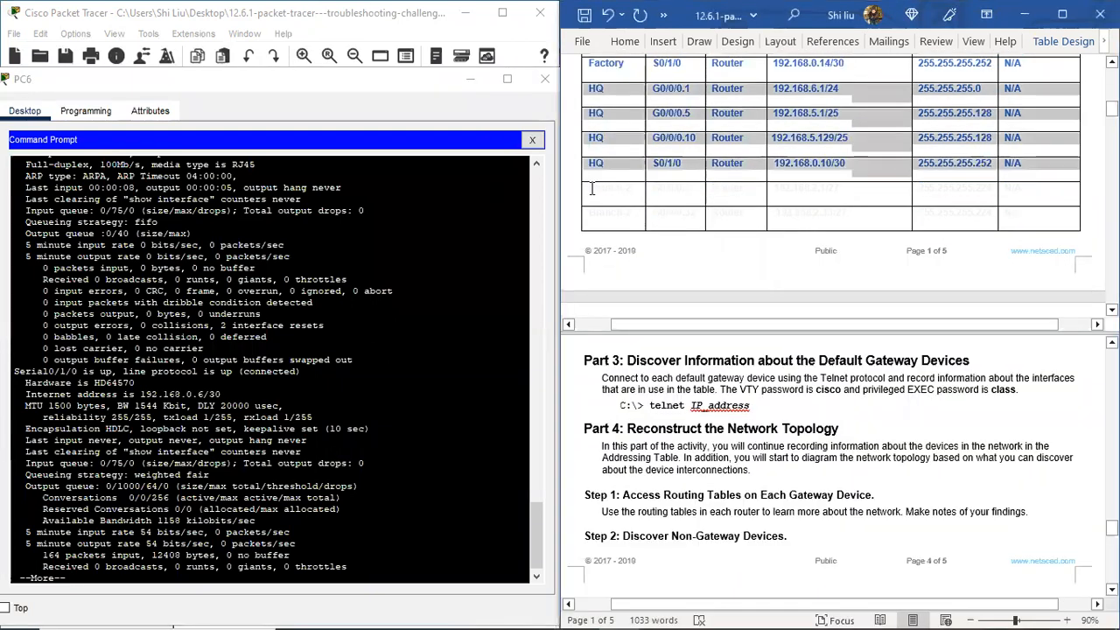
drag(587, 186, 1033, 211)
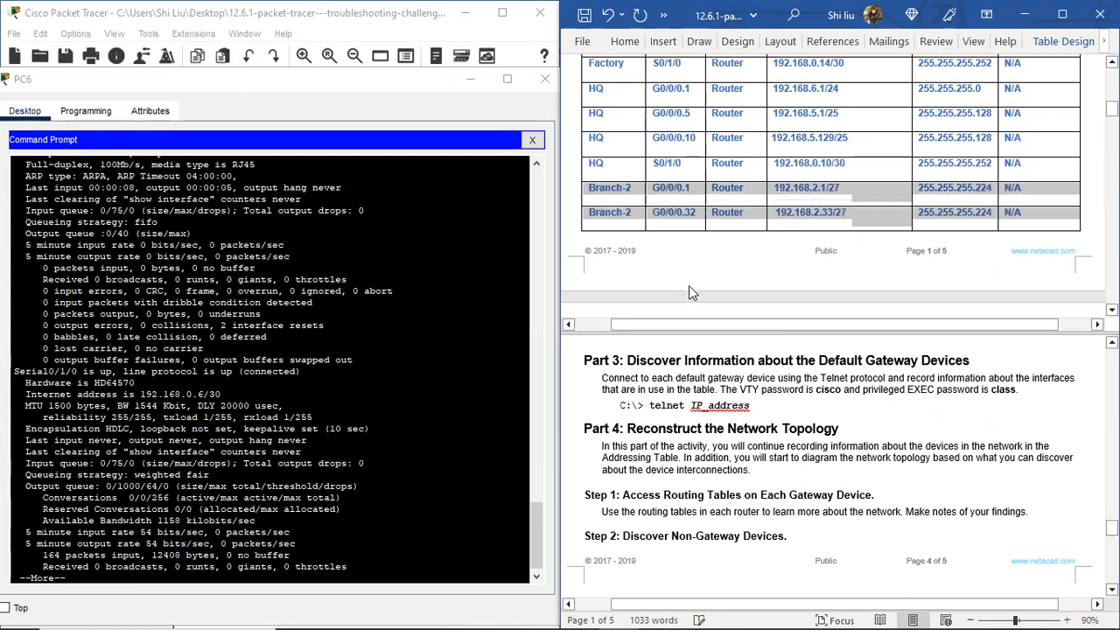
scroll(689, 289, down, 3)
drag(588, 174, 846, 206)
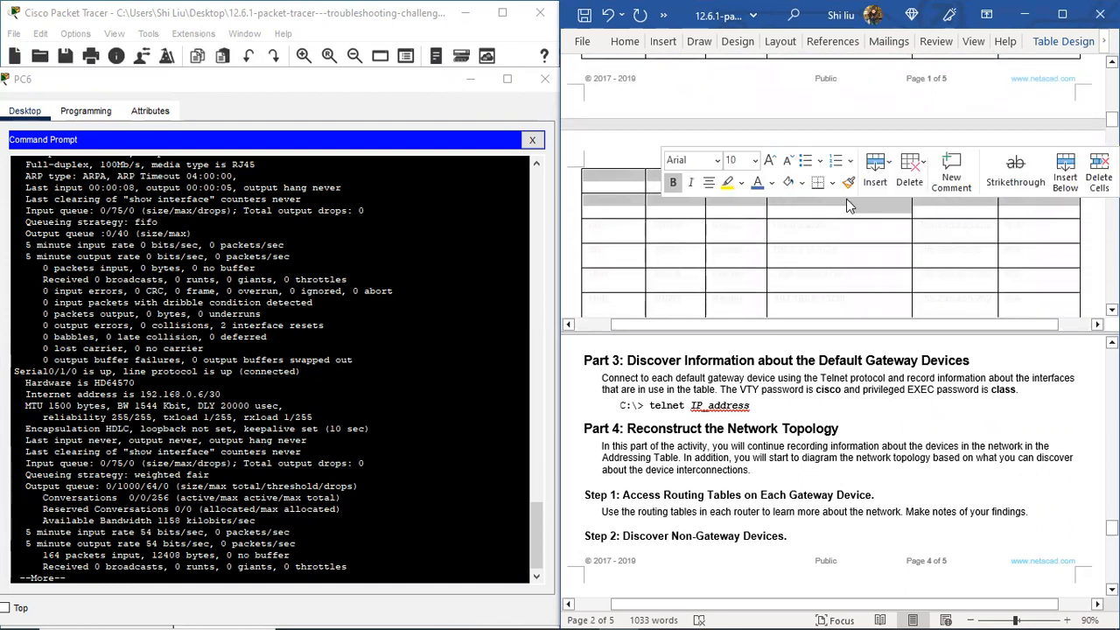
click(727, 233)
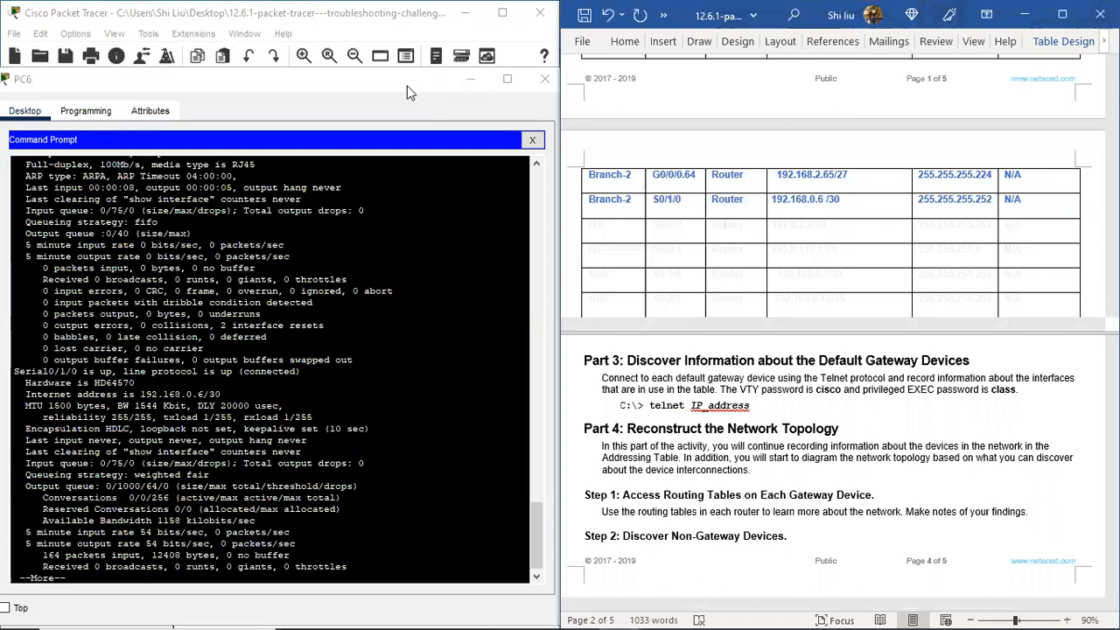
click(544, 80)
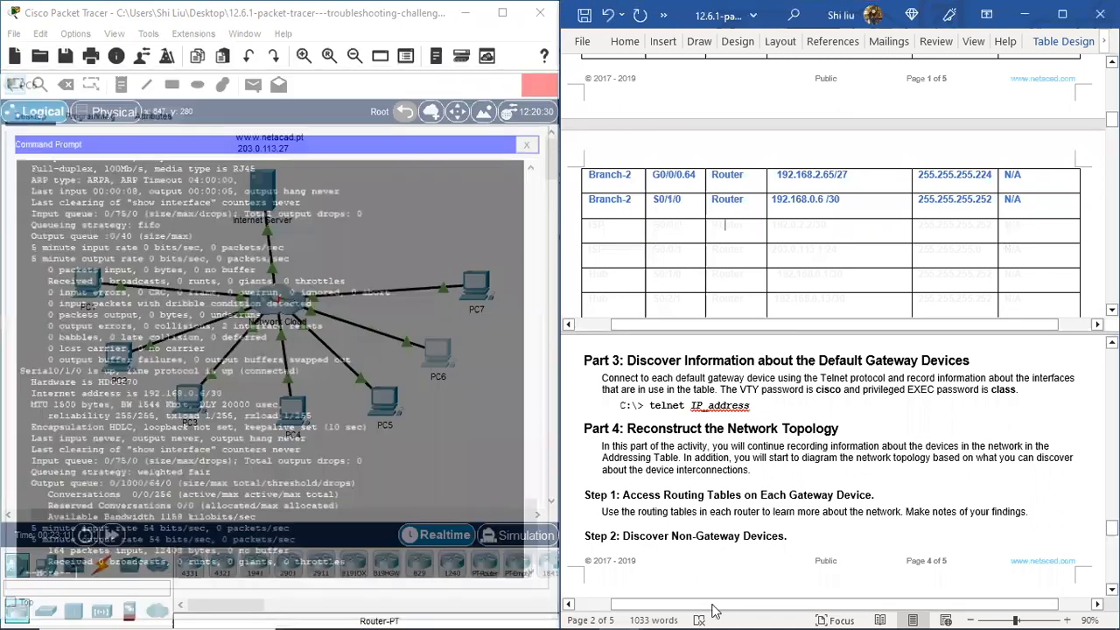
Step: Raise the second topology window and open the Internet Server's command prompt
mouse_move(699, 613)
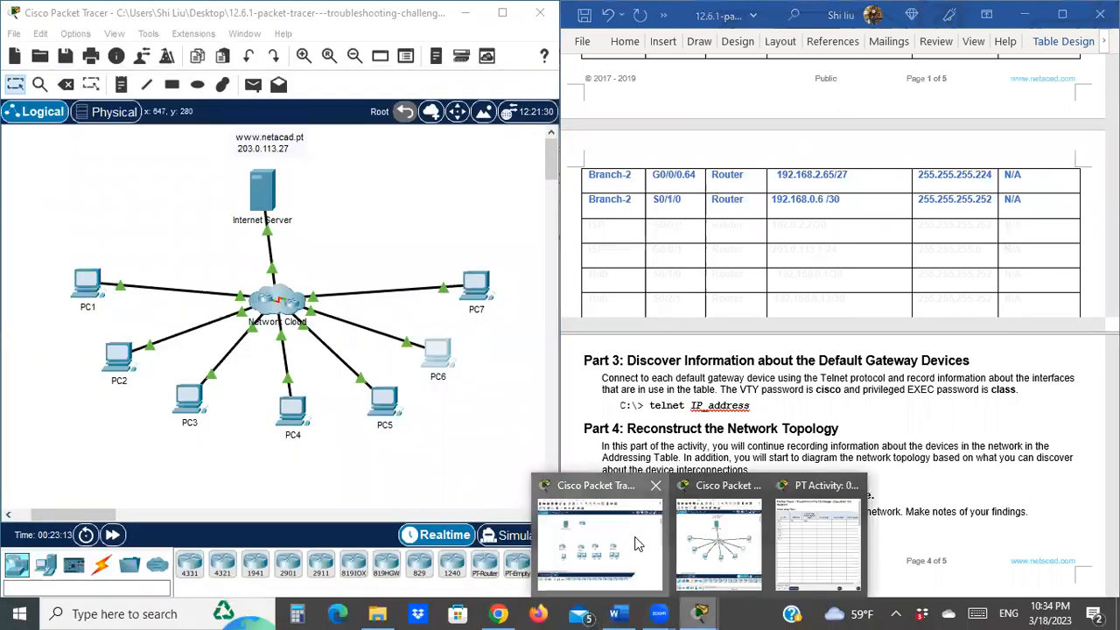
click(637, 544)
drag(777, 409, 783, 190)
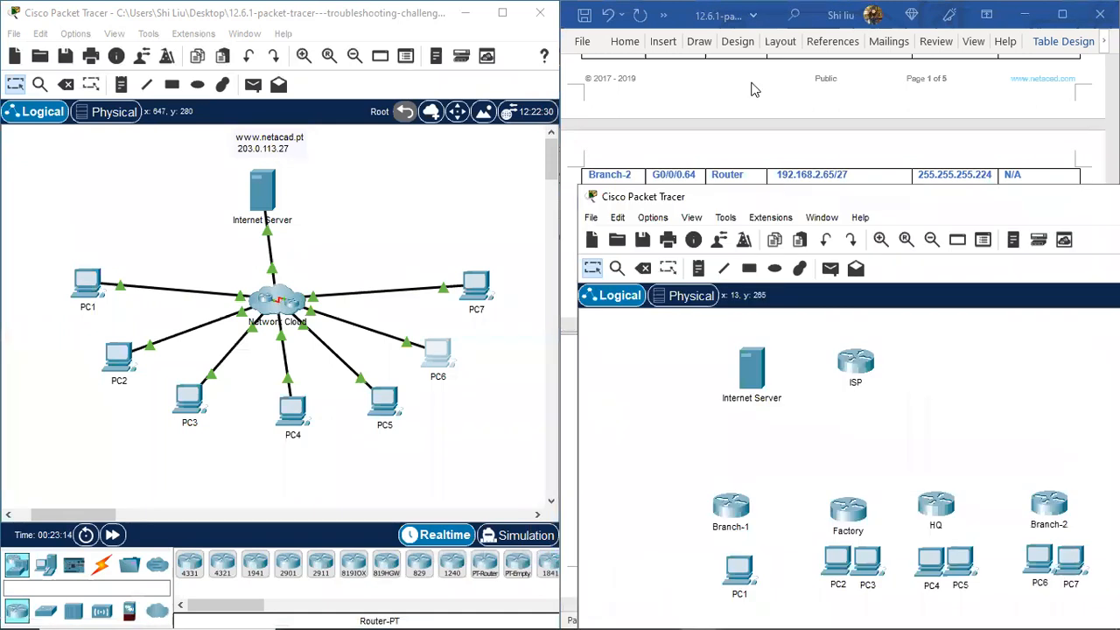
drag(754, 89, 754, 87)
click(263, 194)
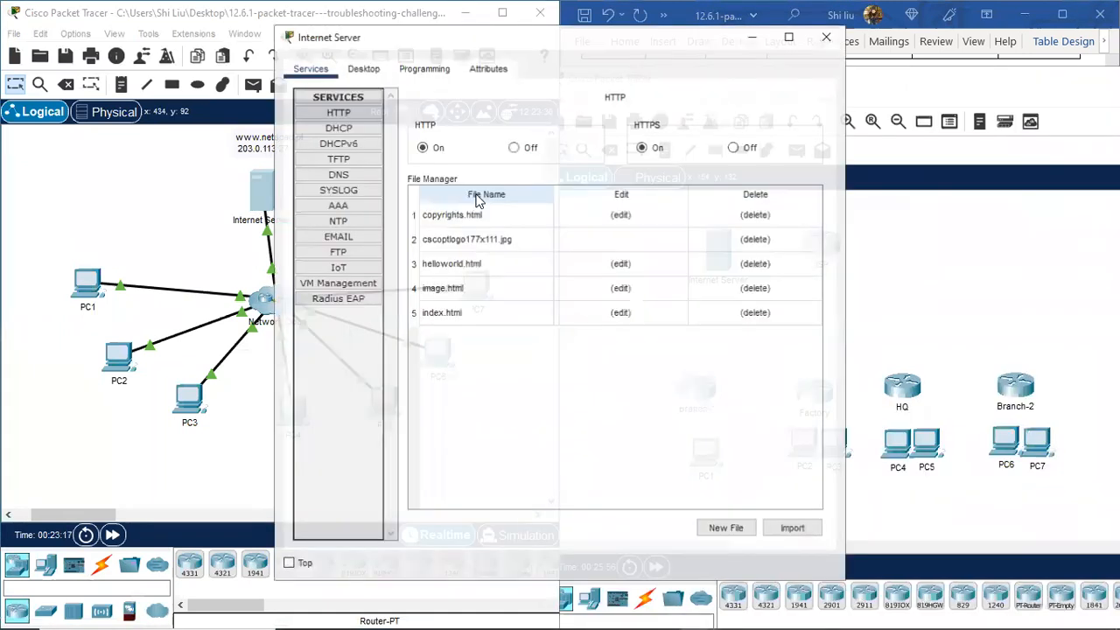
click(363, 69)
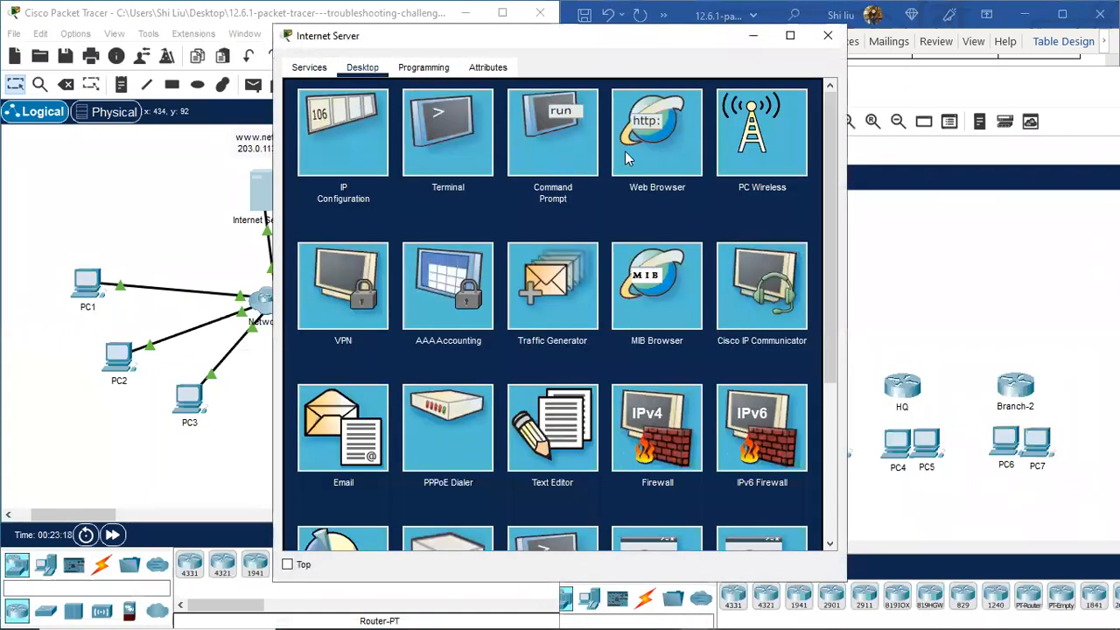
click(553, 131)
Step: Run 'sh ip int brie' on ISP from the server's telnet session
key(space)
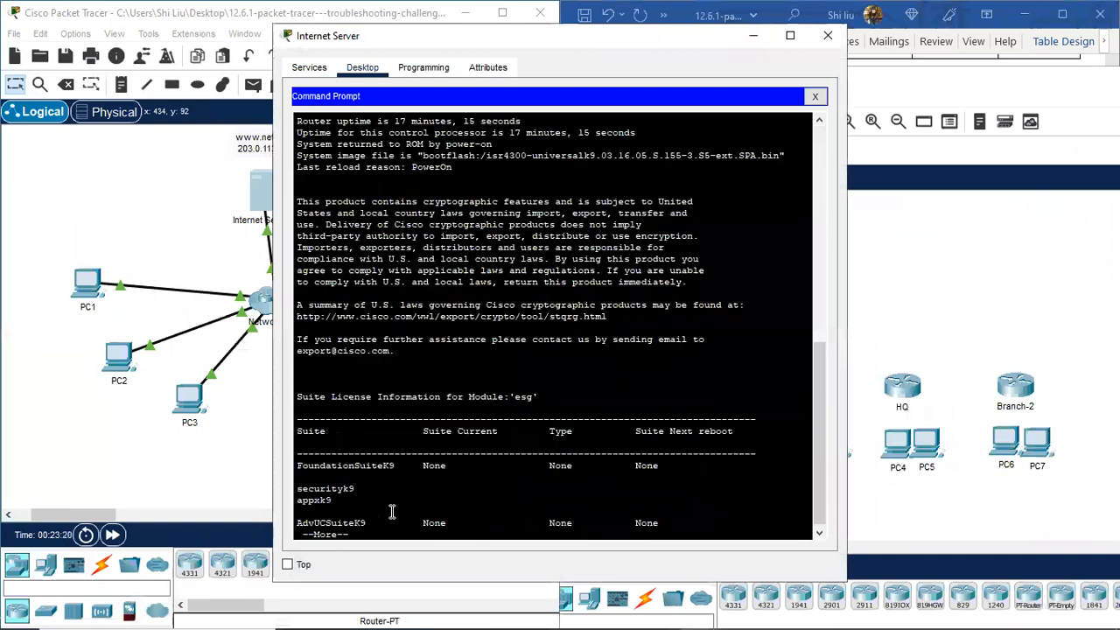
key(space)
key(space)
text(sh )
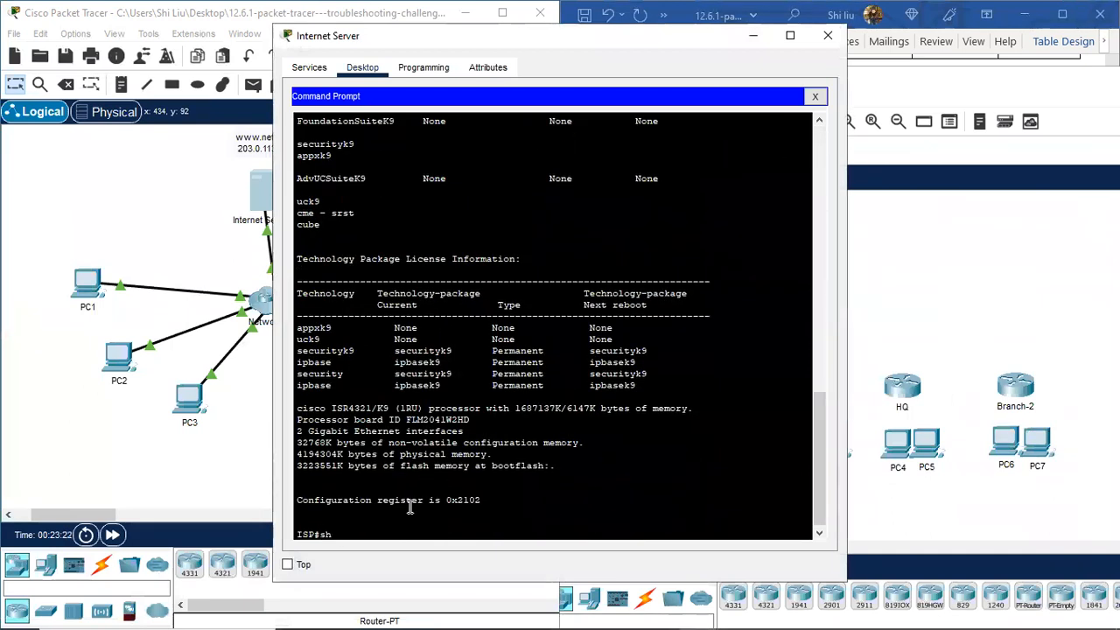
text(ip int brie)
key(Return)
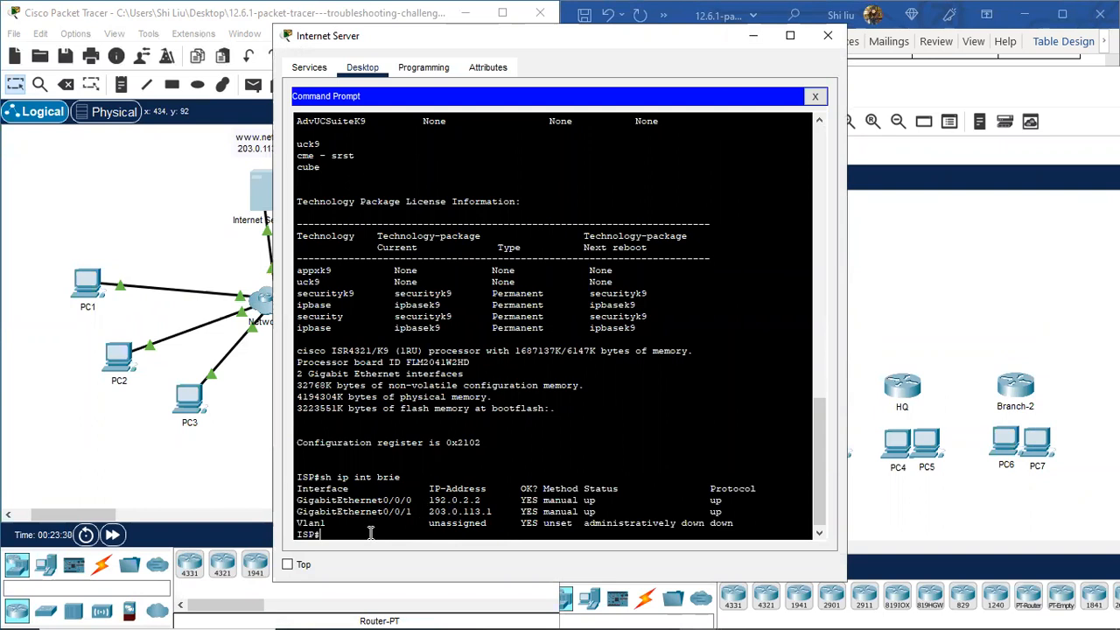
key(Return)
key(Return)
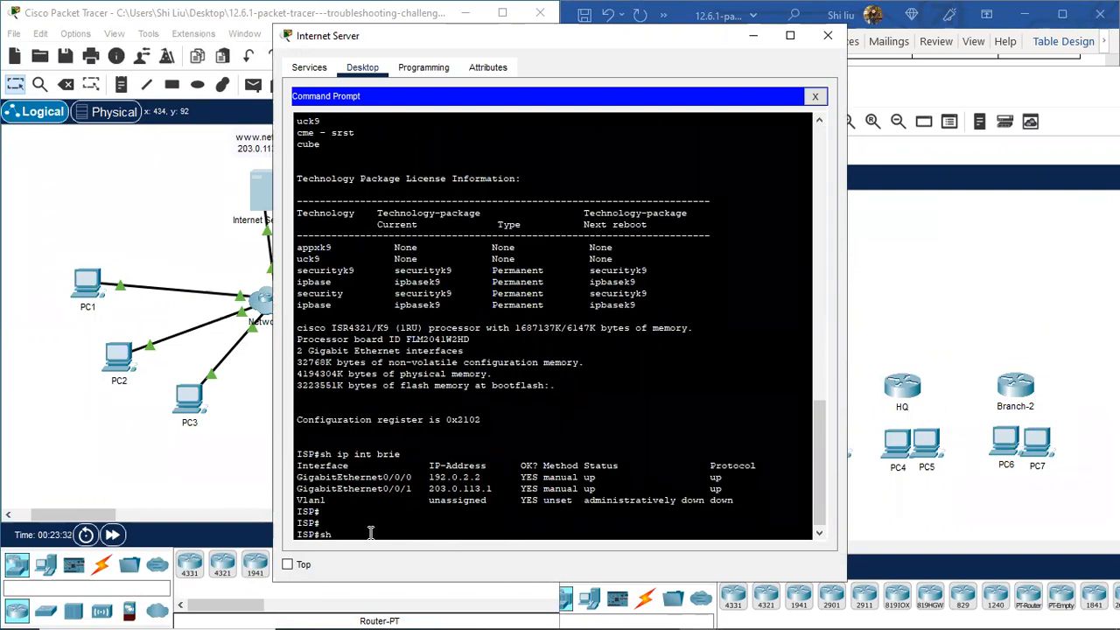
Step: Run 'sh int' on ISP and highlight G0/0/0's 192.0.2.2/30 and GigabitEthernet0/0/1
text(sh int)
key(Return)
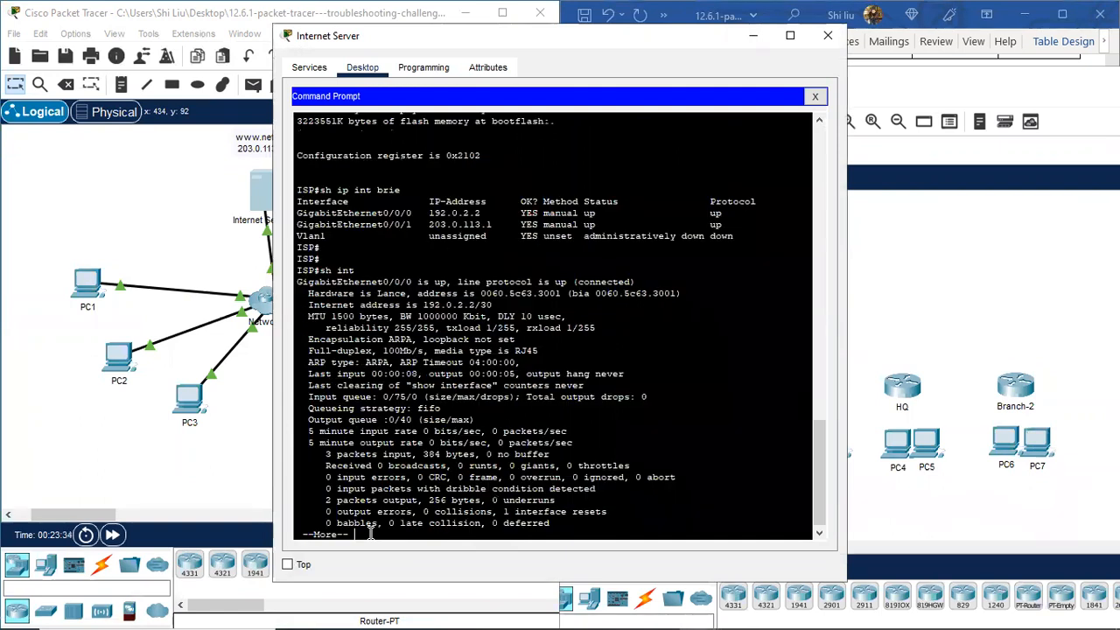
drag(458, 305, 497, 305)
scroll(474, 374, down, 1)
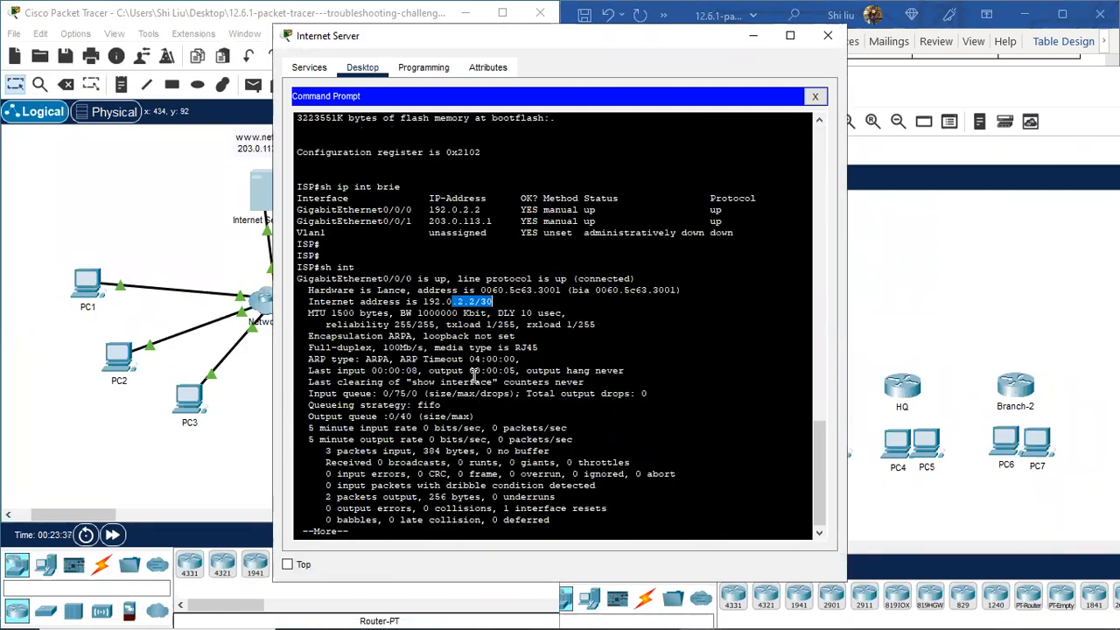
key(space)
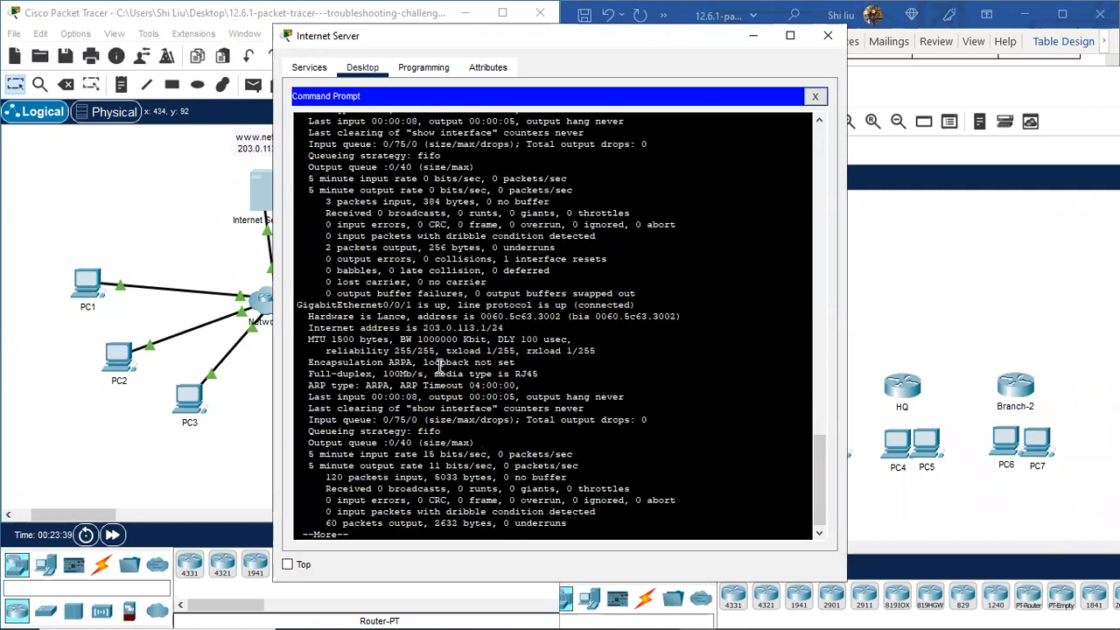
drag(368, 306, 510, 327)
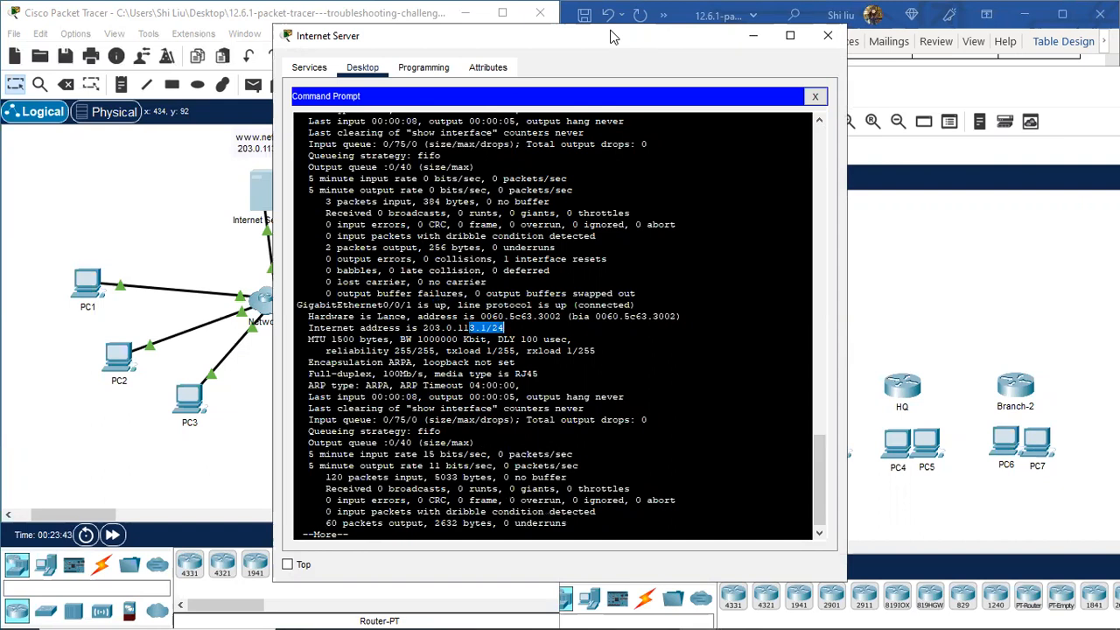
drag(601, 39, 324, 62)
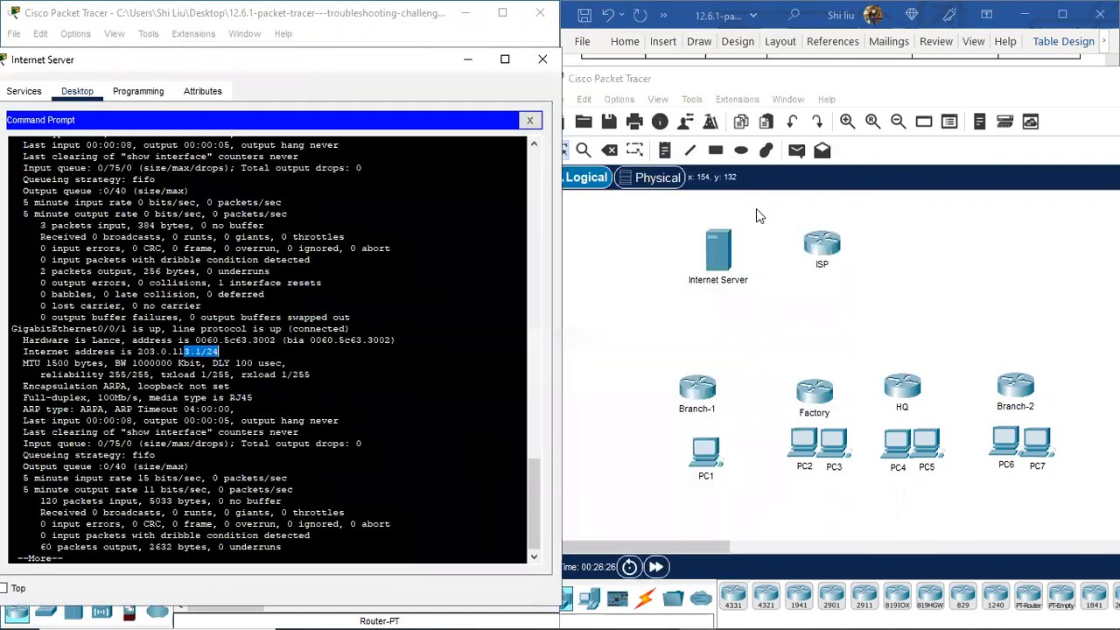
drag(914, 84, 672, 395)
Step: Turn the two ISP rows in the Word table dark blue, then close the Internet Server window
click(613, 223)
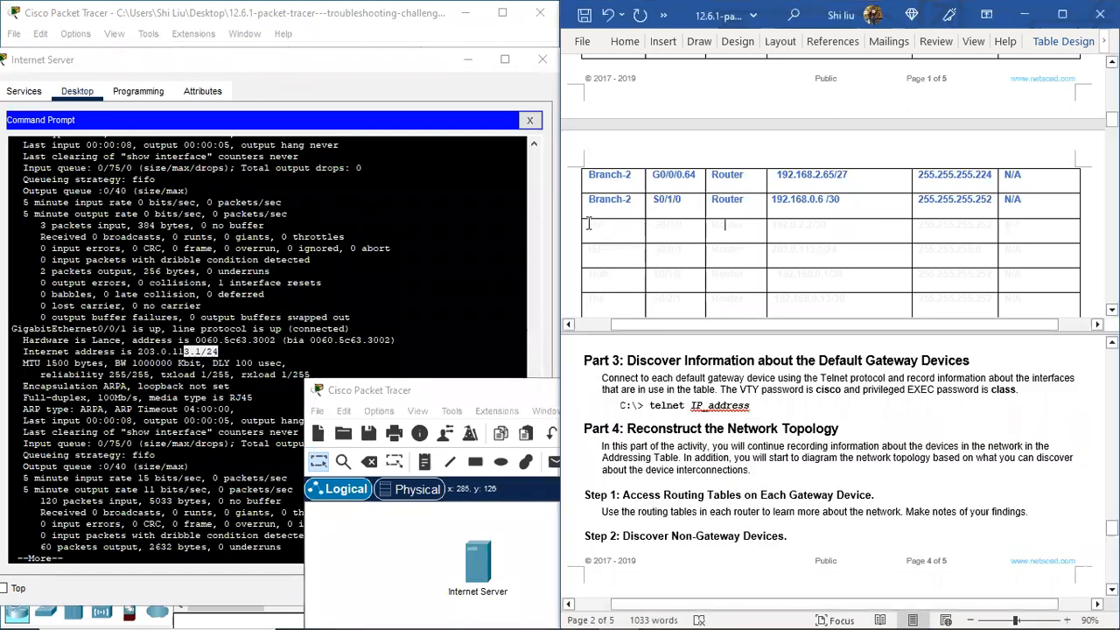
drag(589, 259, 1021, 257)
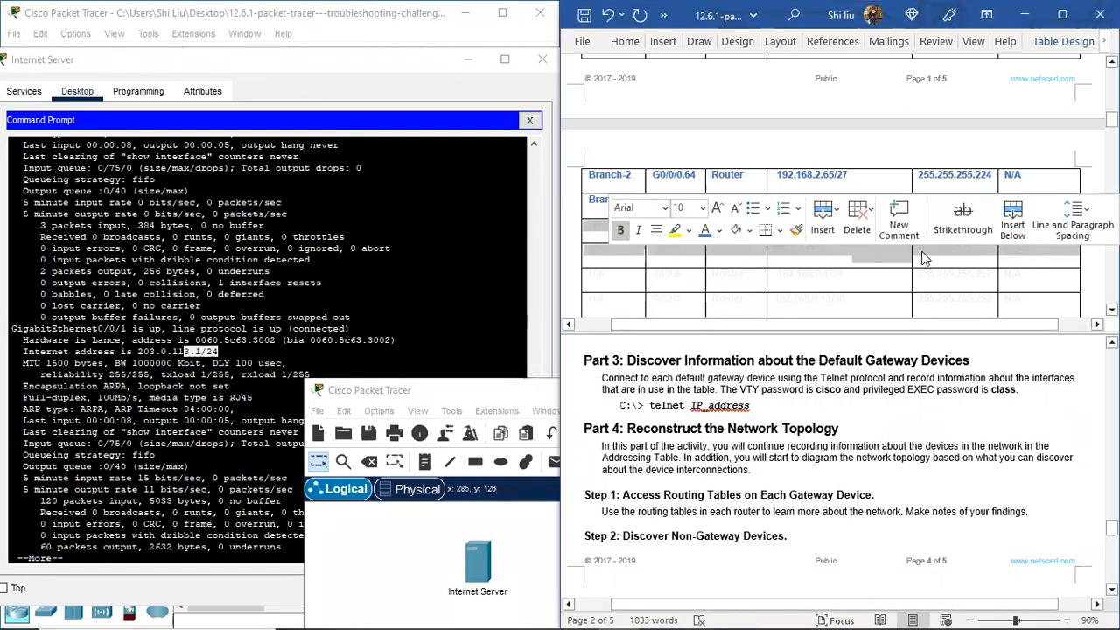
click(703, 231)
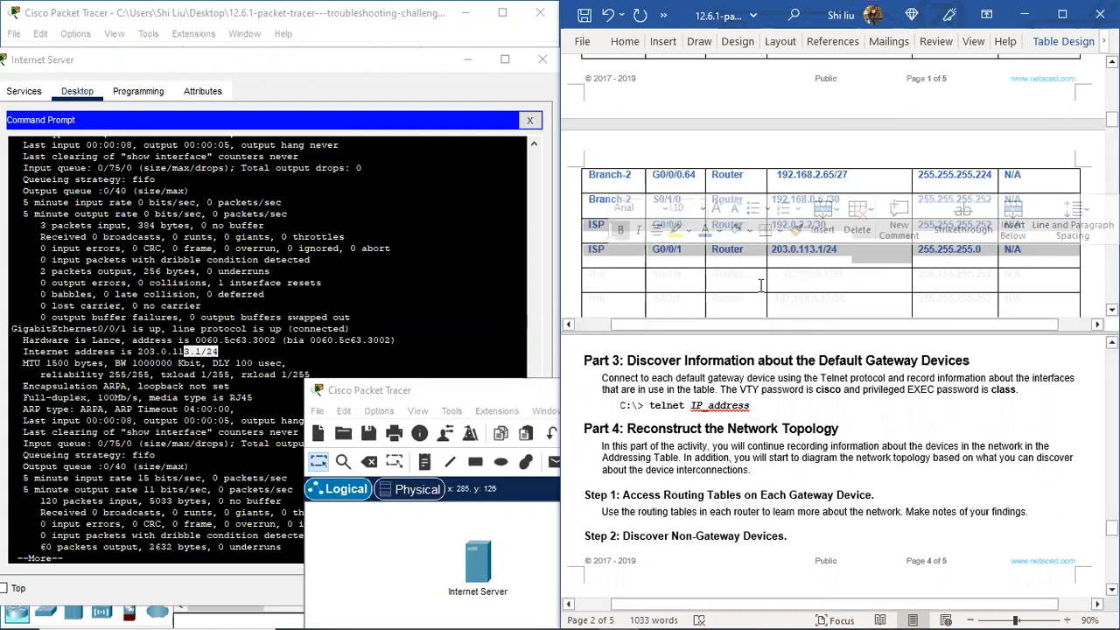
click(663, 284)
scroll(663, 284, down, 1)
click(497, 394)
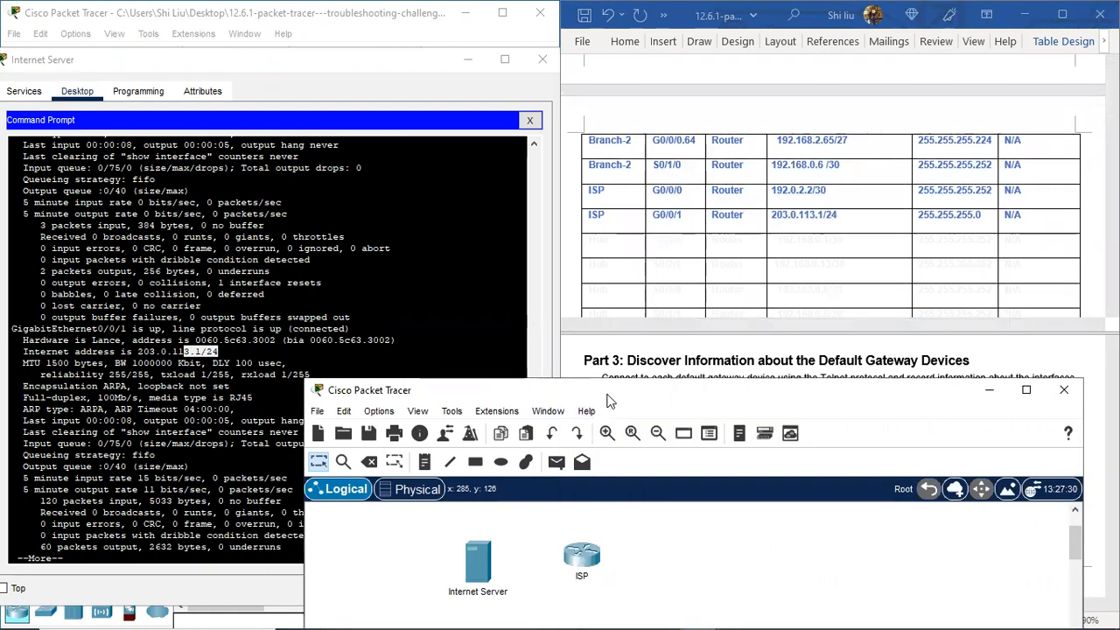
drag(609, 401, 856, 267)
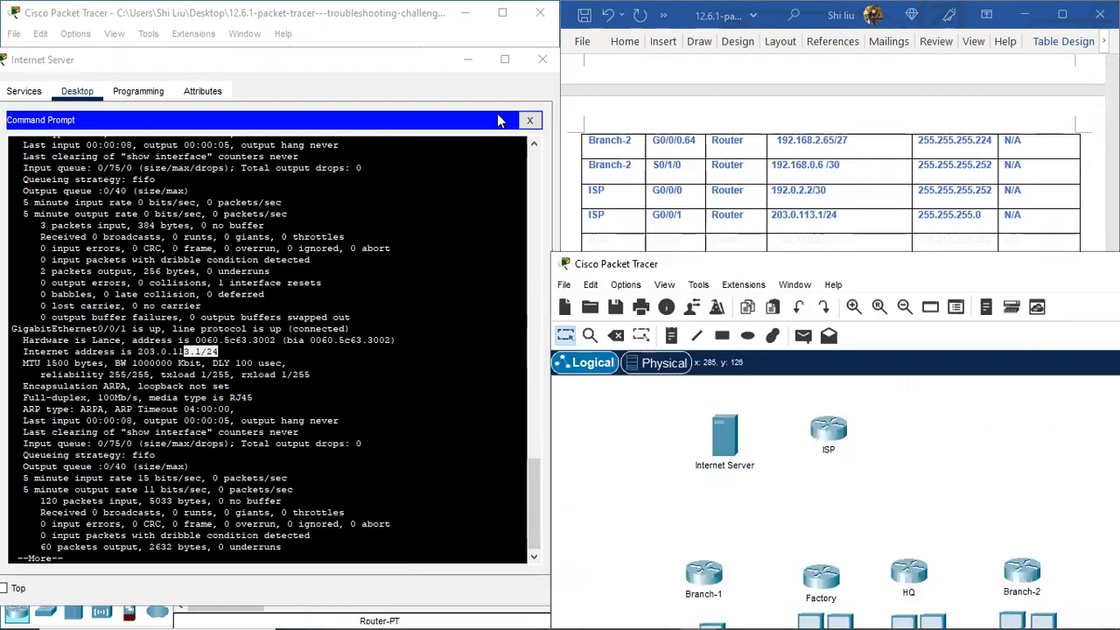
click(539, 61)
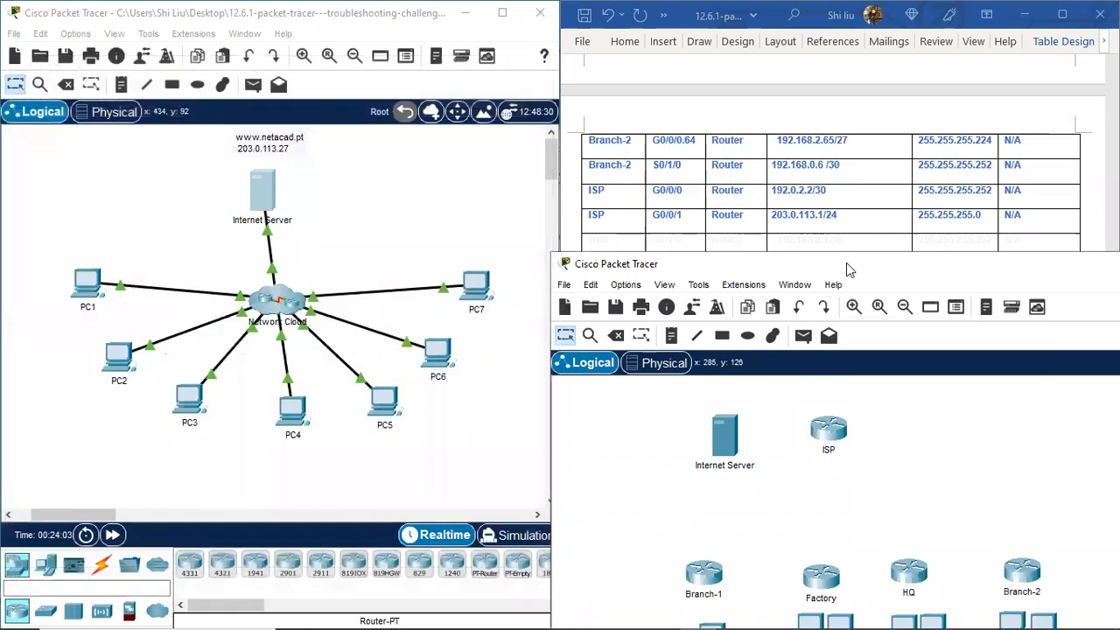
drag(827, 265, 648, 487)
scroll(720, 367, down, 2)
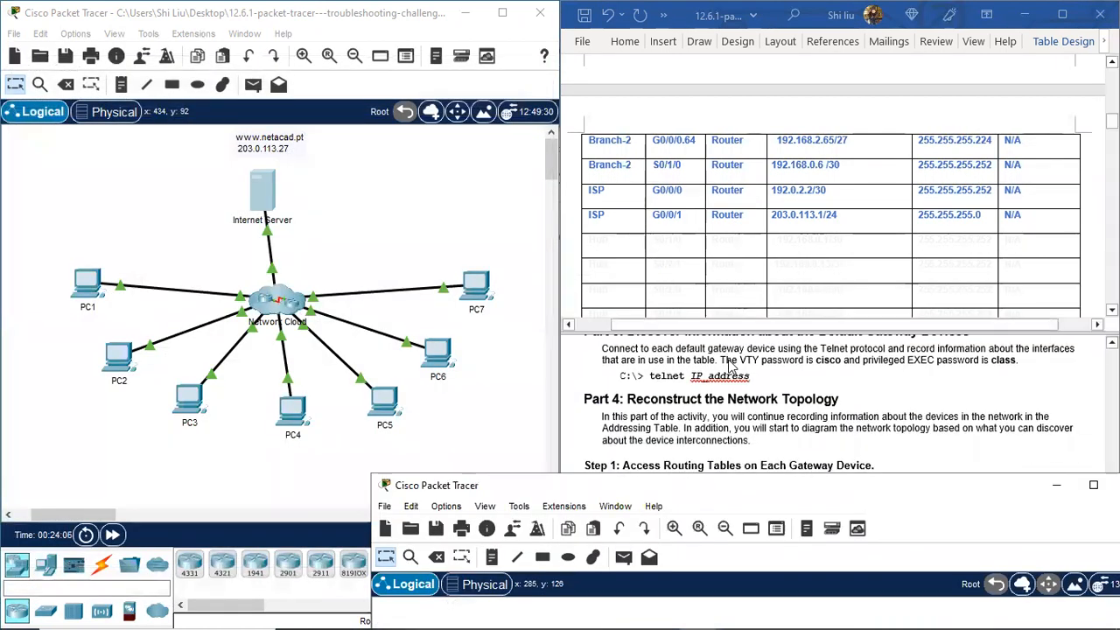
scroll(648, 389, up, 1)
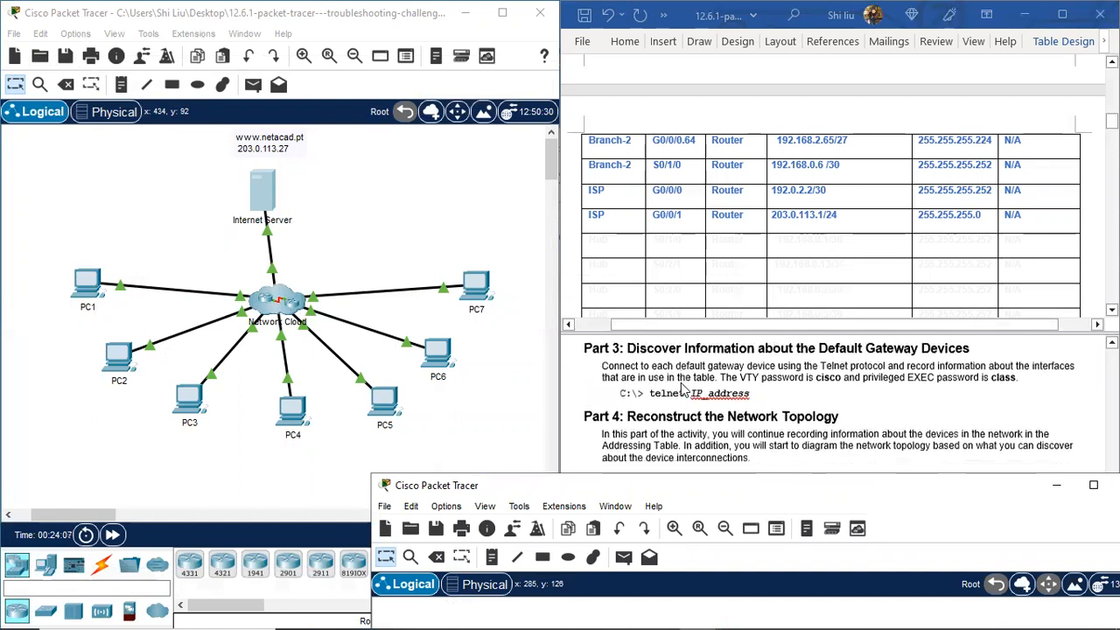
scroll(678, 386, down, 2)
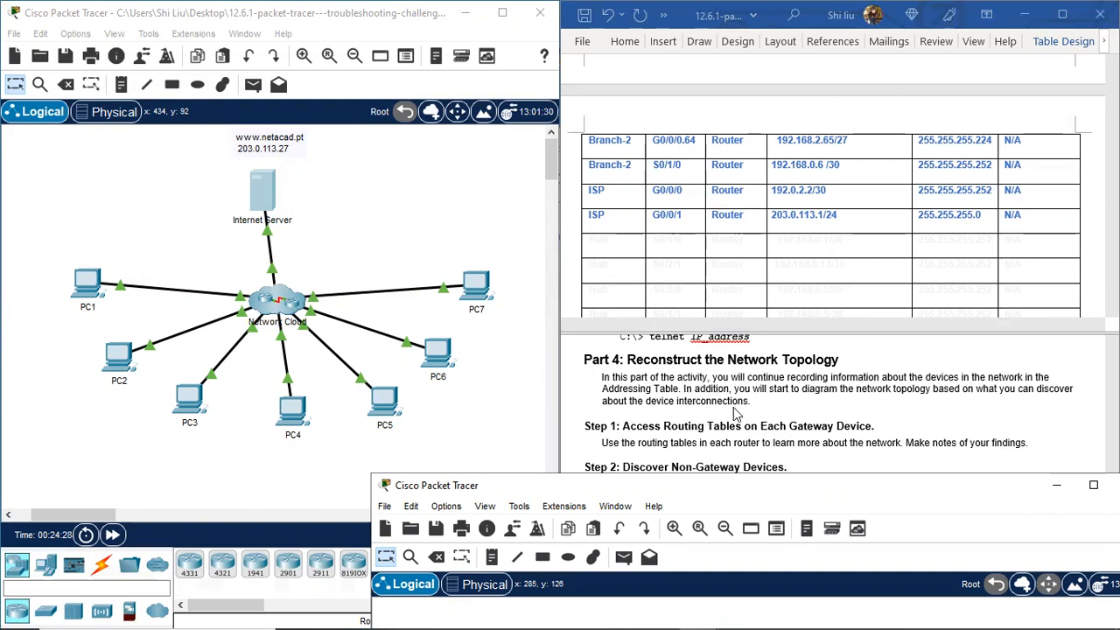
scroll(793, 409, down, 1)
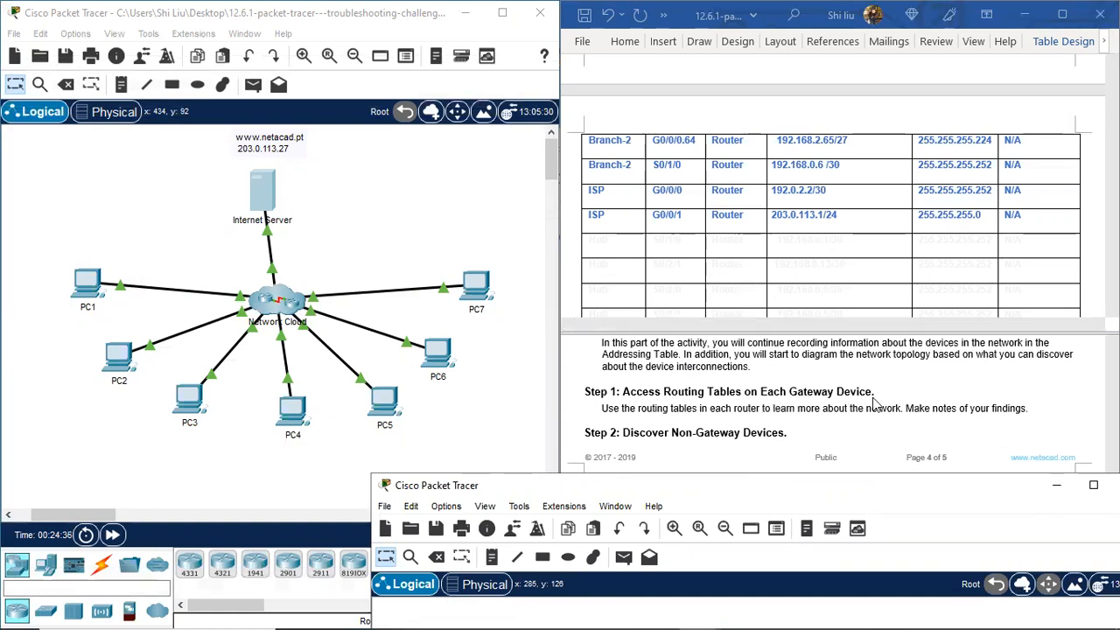
scroll(874, 404, up, 1)
scroll(875, 405, down, 1)
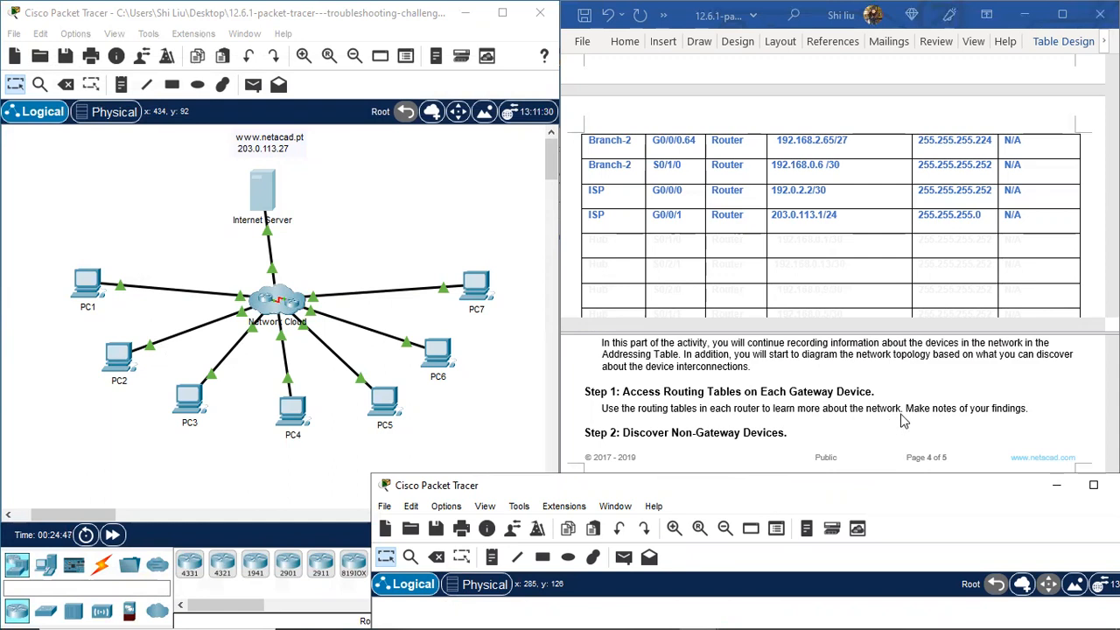
scroll(904, 420, down, 1)
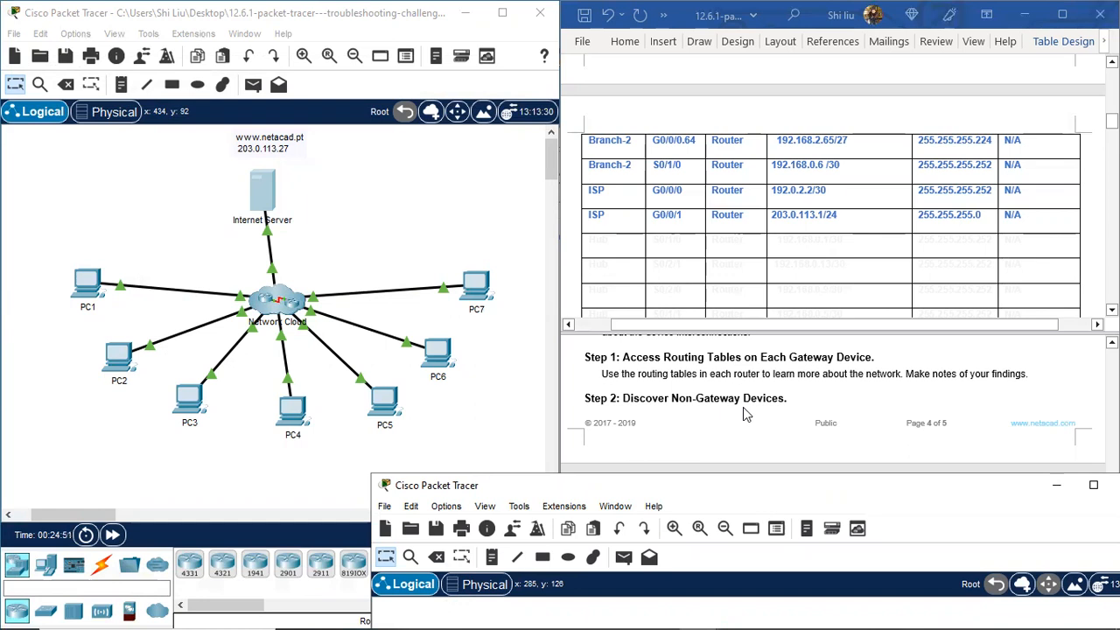
scroll(809, 407, down, 1)
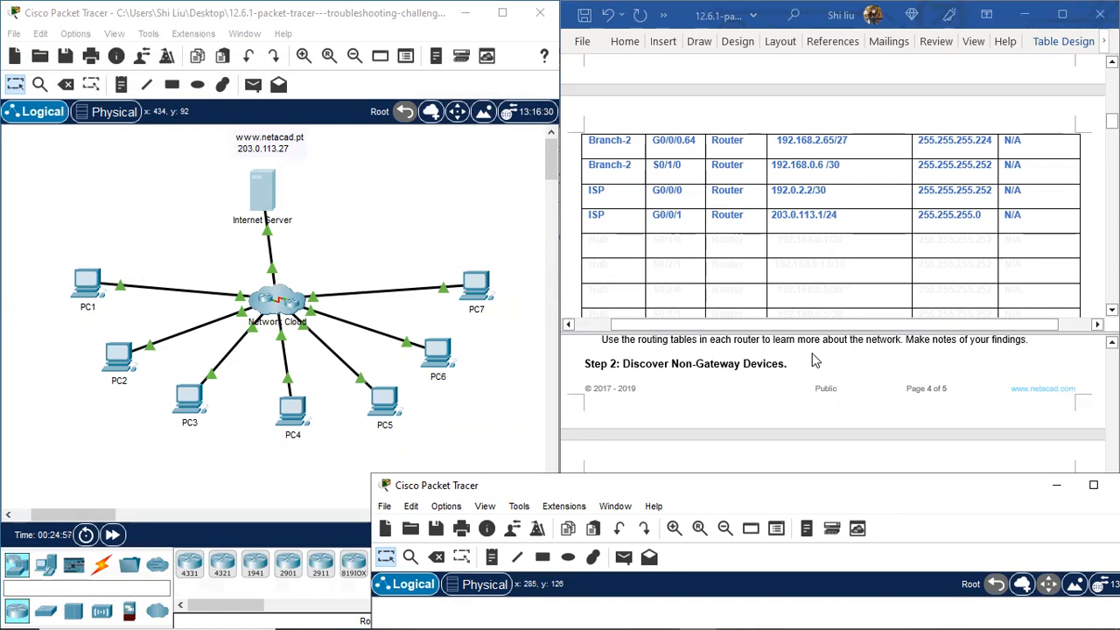
scroll(803, 368, down, 1)
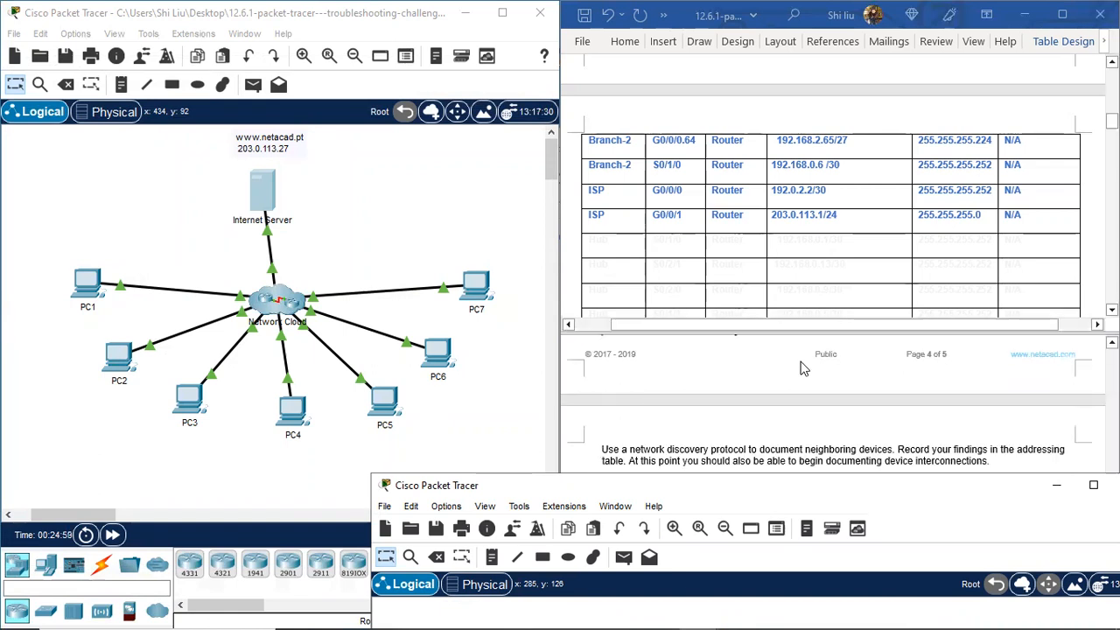
scroll(803, 368, down, 1)
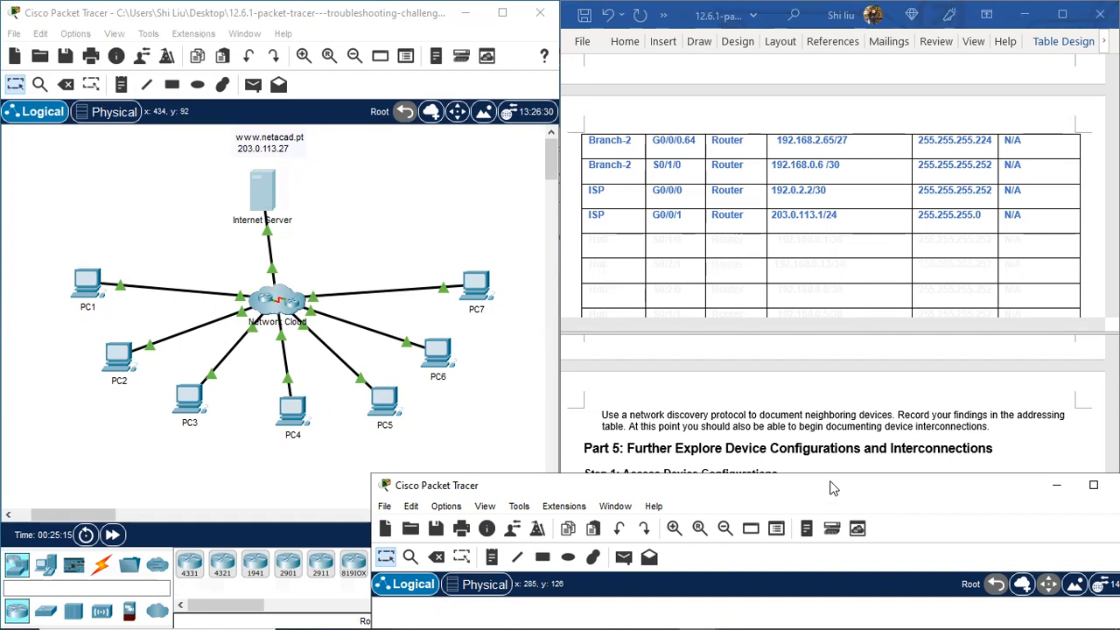
Step: Drag PC1 through PC6 down into a row along the bottom of the second topology canvas
drag(832, 488, 914, 38)
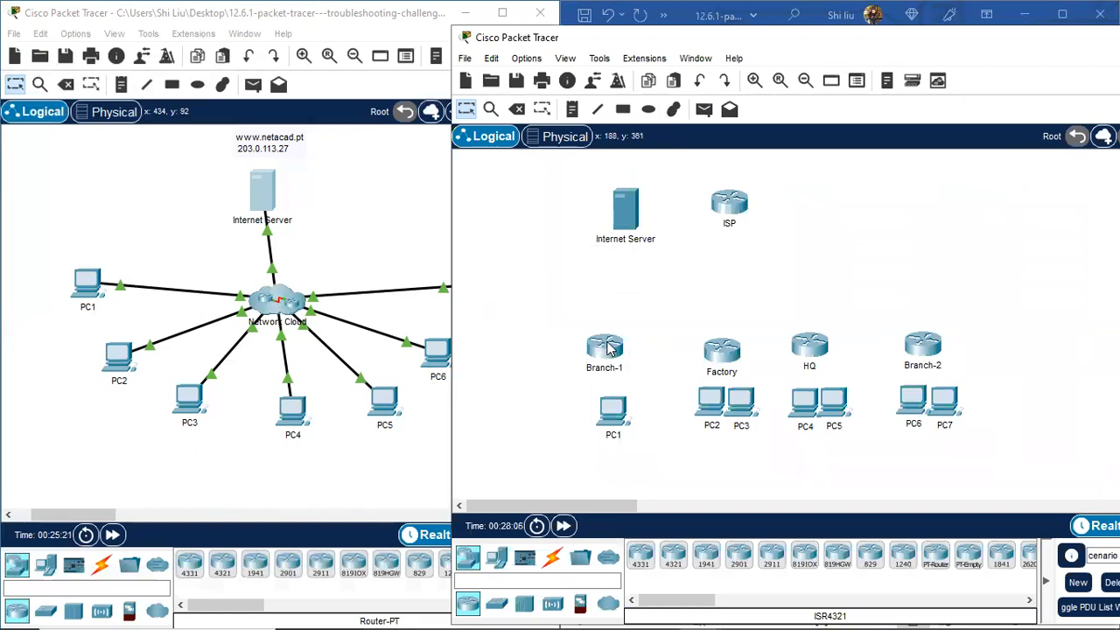
mouse_move(610, 347)
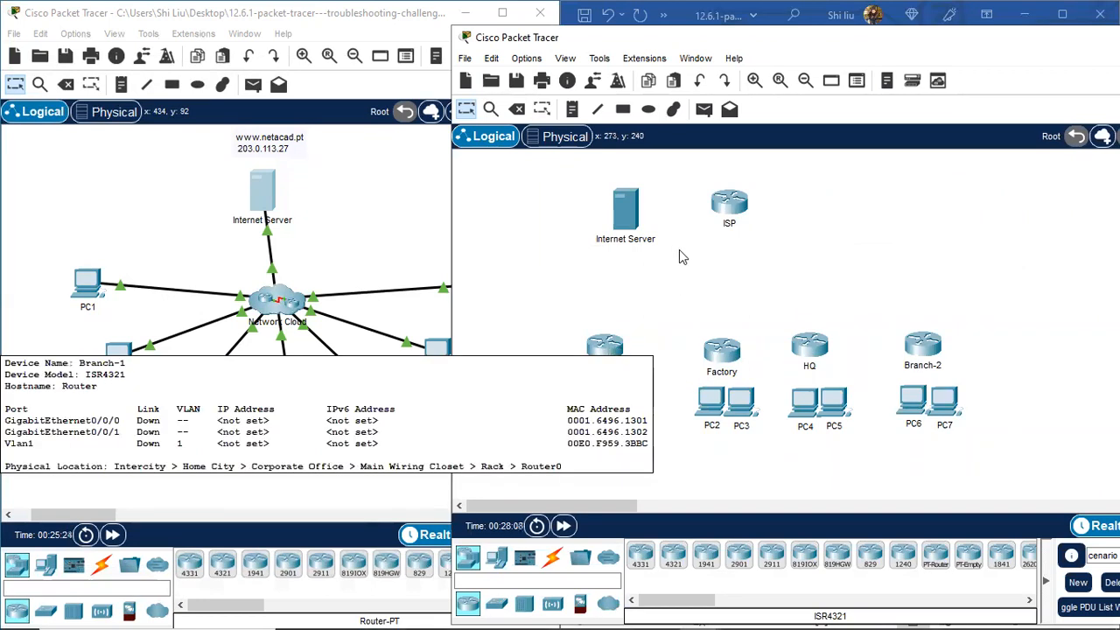
scroll(670, 294, down, 1)
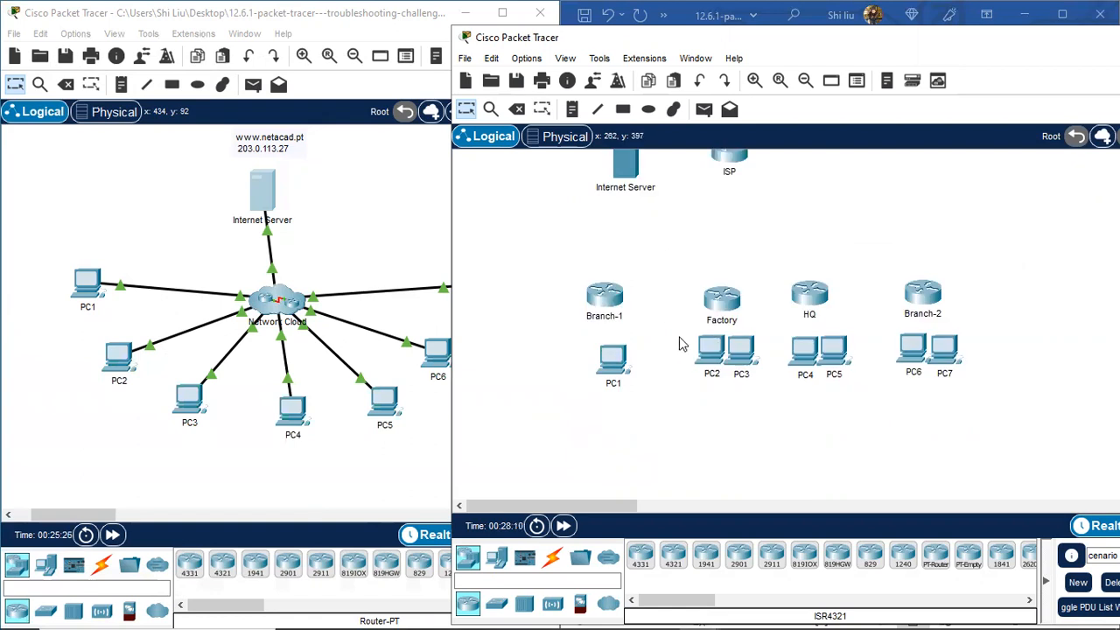
drag(624, 371, 612, 468)
drag(710, 351, 707, 442)
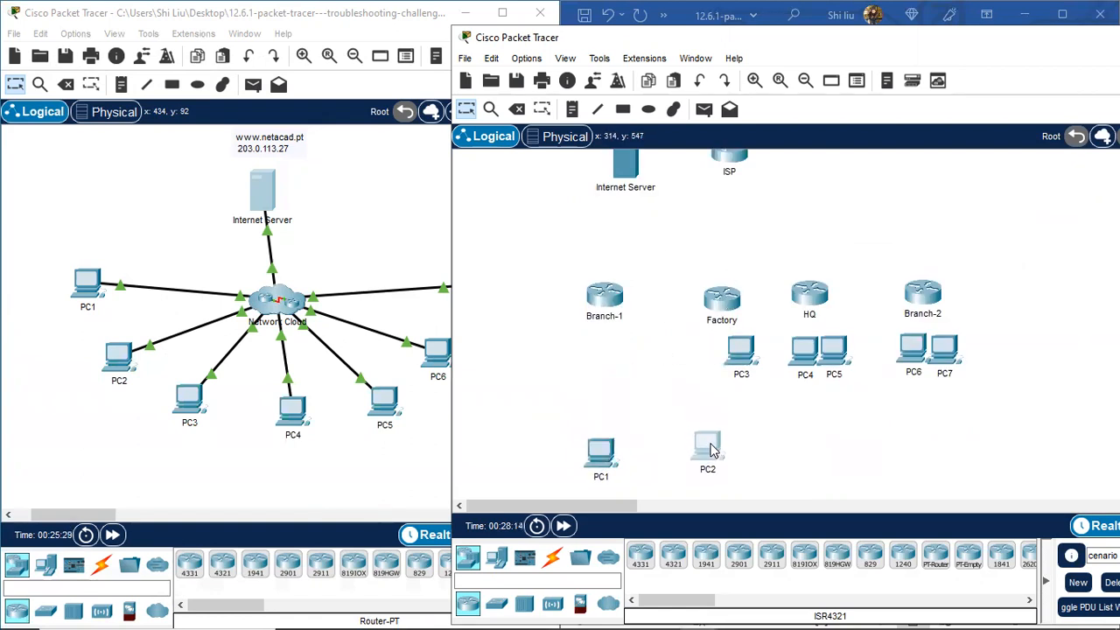
drag(740, 352, 737, 450)
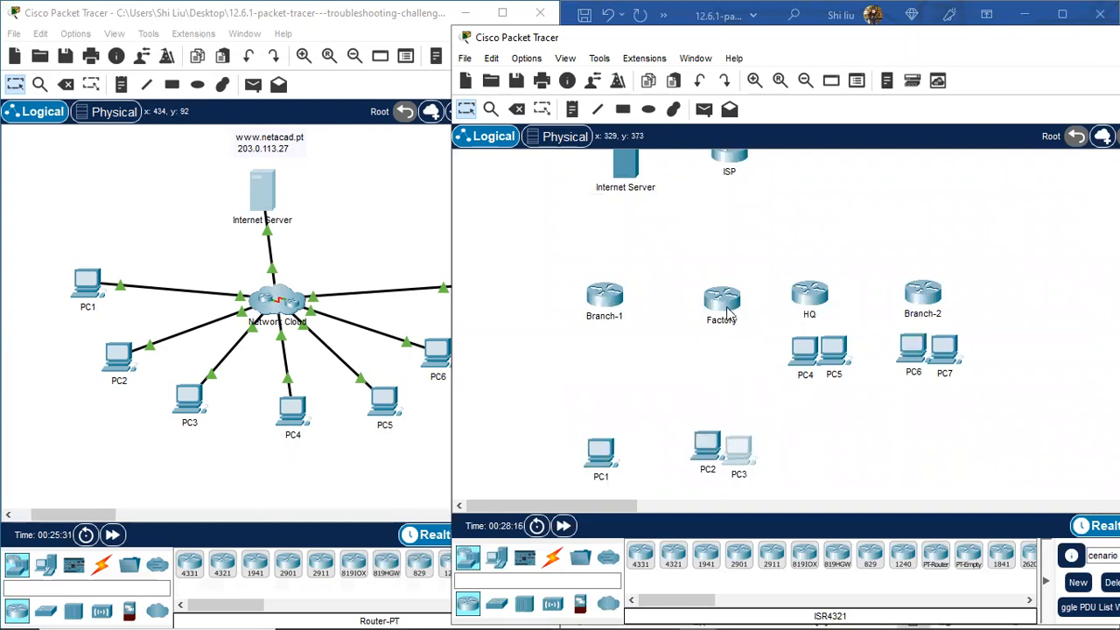
drag(801, 352, 847, 463)
drag(913, 350, 959, 451)
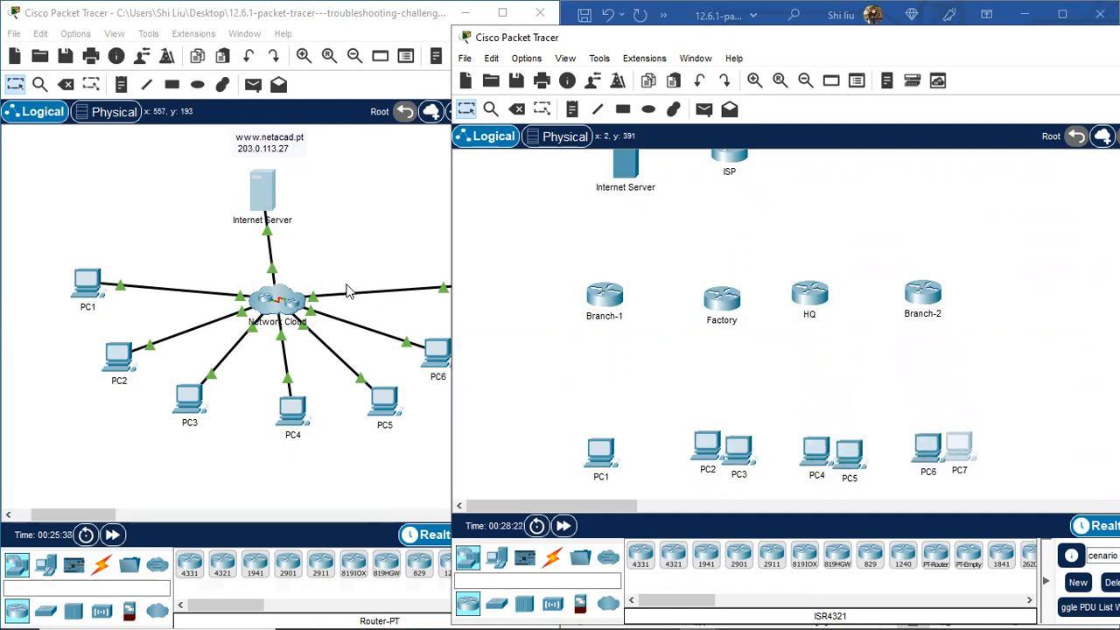
Step: Open PC1's Command Prompt and page through the remaining interface output of the telnet session
click(87, 284)
click(87, 284)
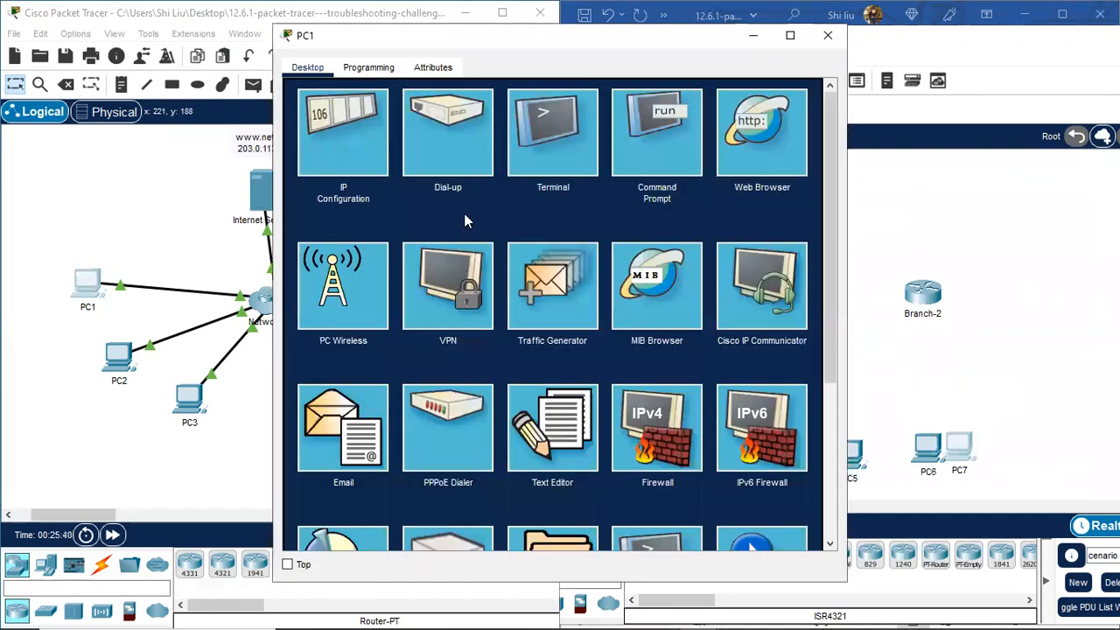
click(659, 153)
drag(542, 43, 293, 28)
scroll(192, 490, down, 5)
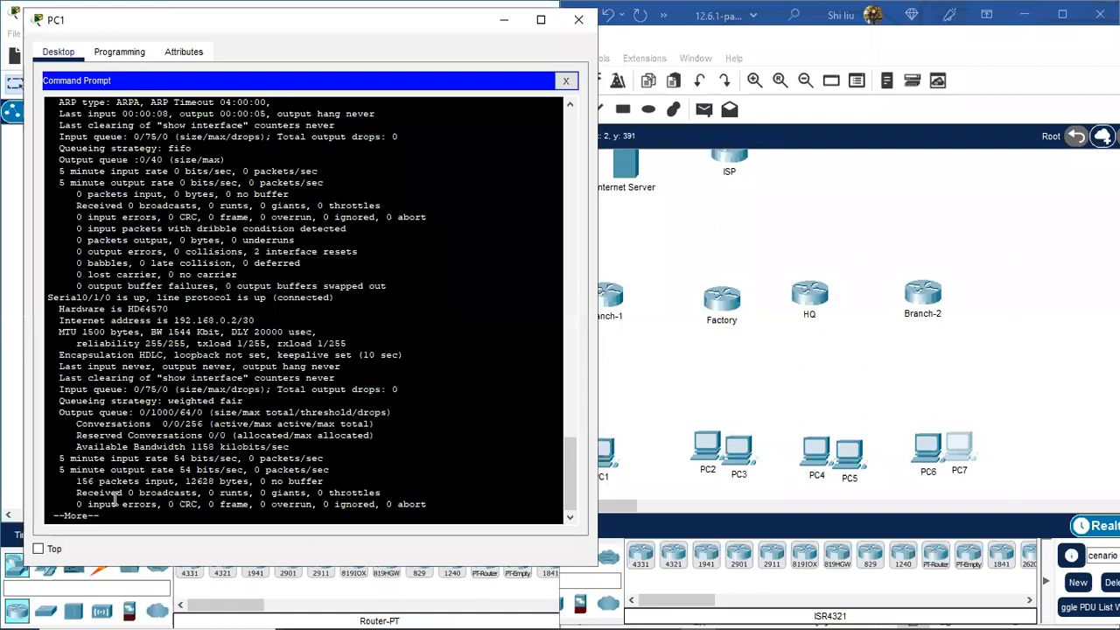
key(space)
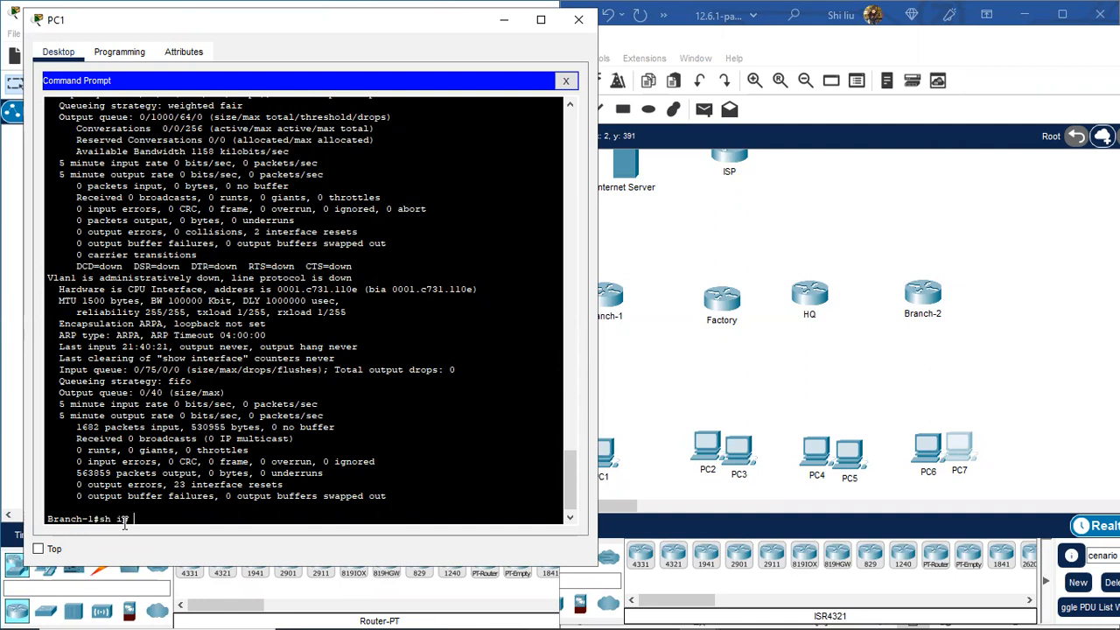
Step: Run 'show ip route' and highlight the 192.168.0.0/30, 192.168.0.2/32, 192.168.0.4/30 and 192.168.0.8/30 routes
text(oute)
key(Return)
key(space)
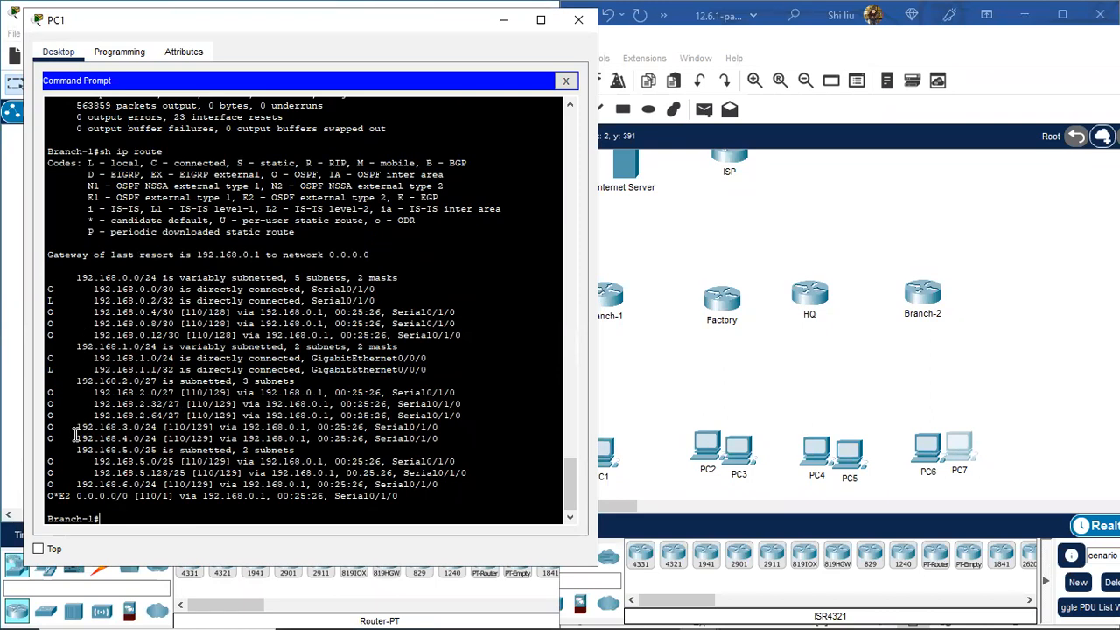
drag(49, 290, 295, 289)
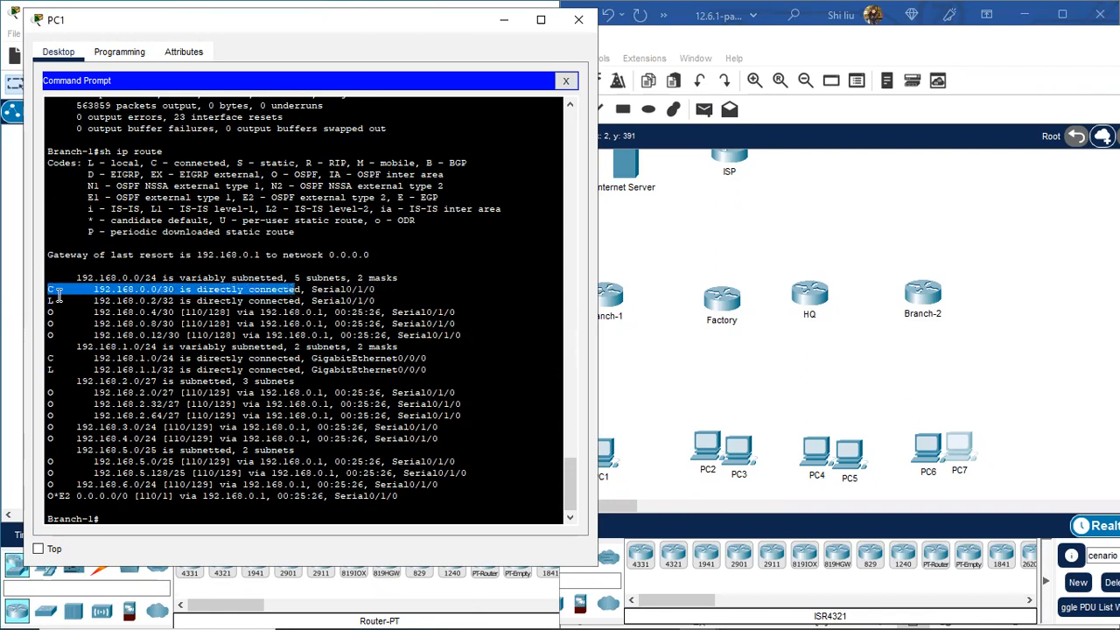
drag(48, 300, 172, 301)
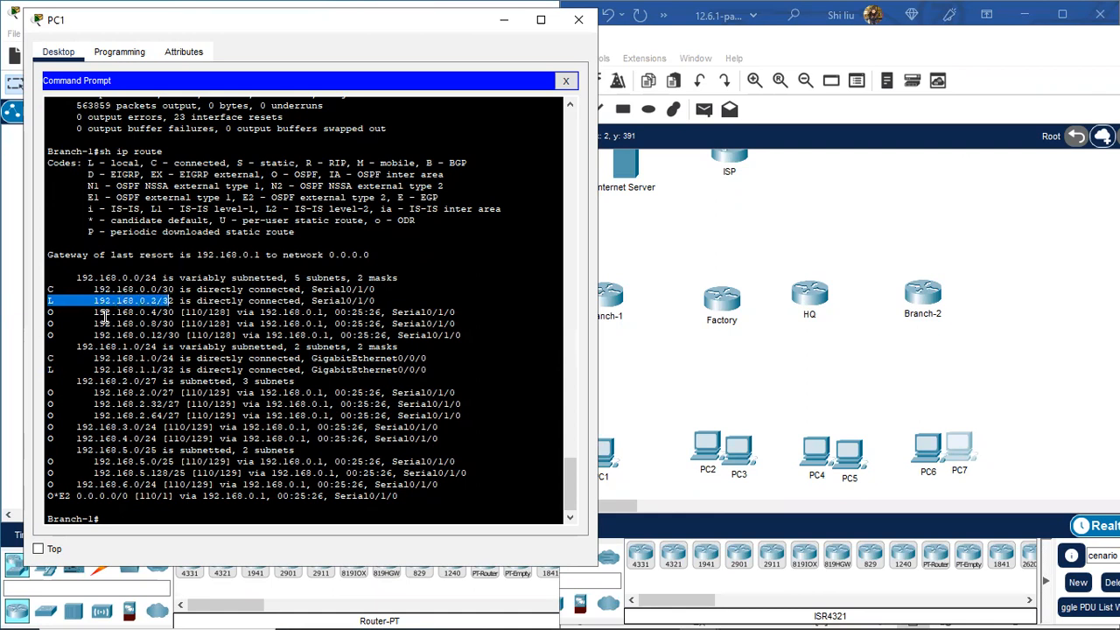
triple_click(49, 312)
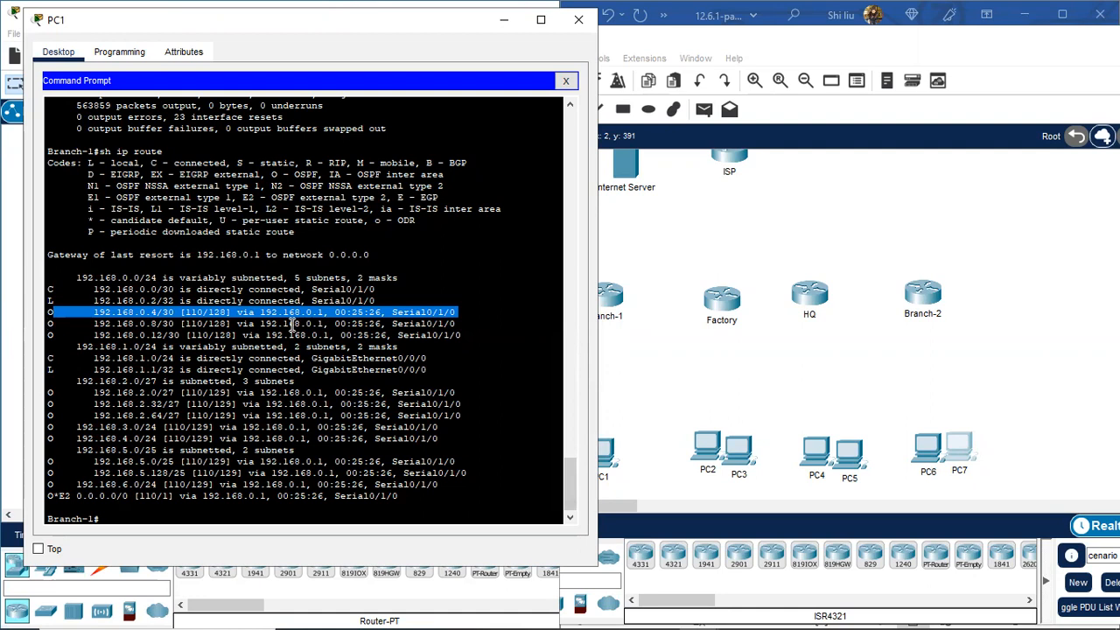
drag(52, 326, 38, 326)
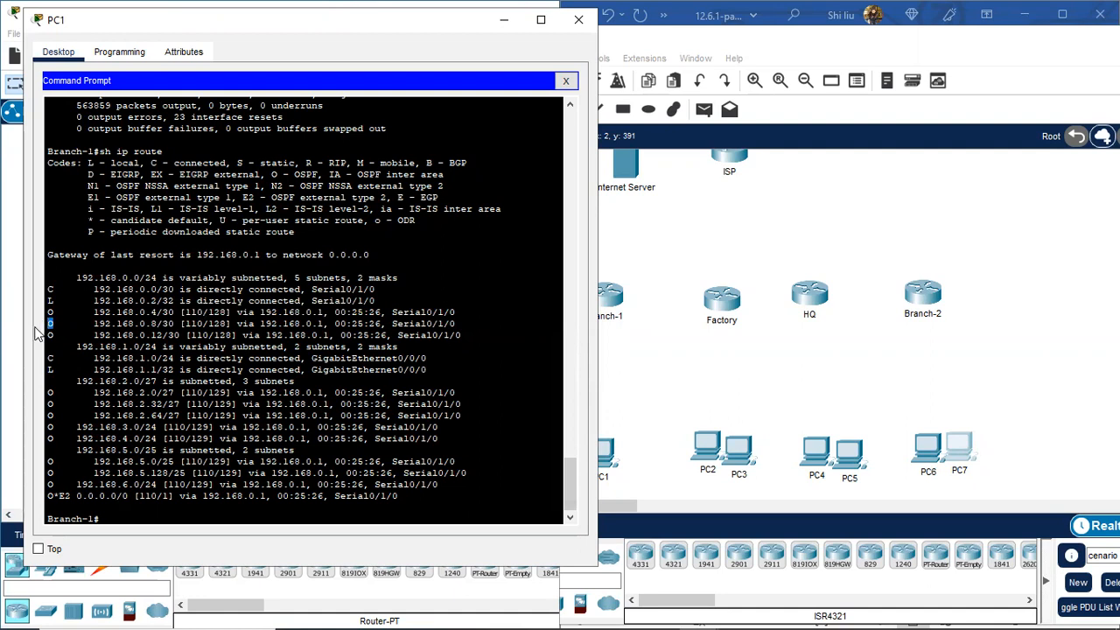
Step: Run 'sh ip route con' to list 192.168.0.0/30 on Serial0/1/0 and 192.168.1.0/24 on GigabitEthernet0/0/0
click(108, 518)
text(sh ip route connected)
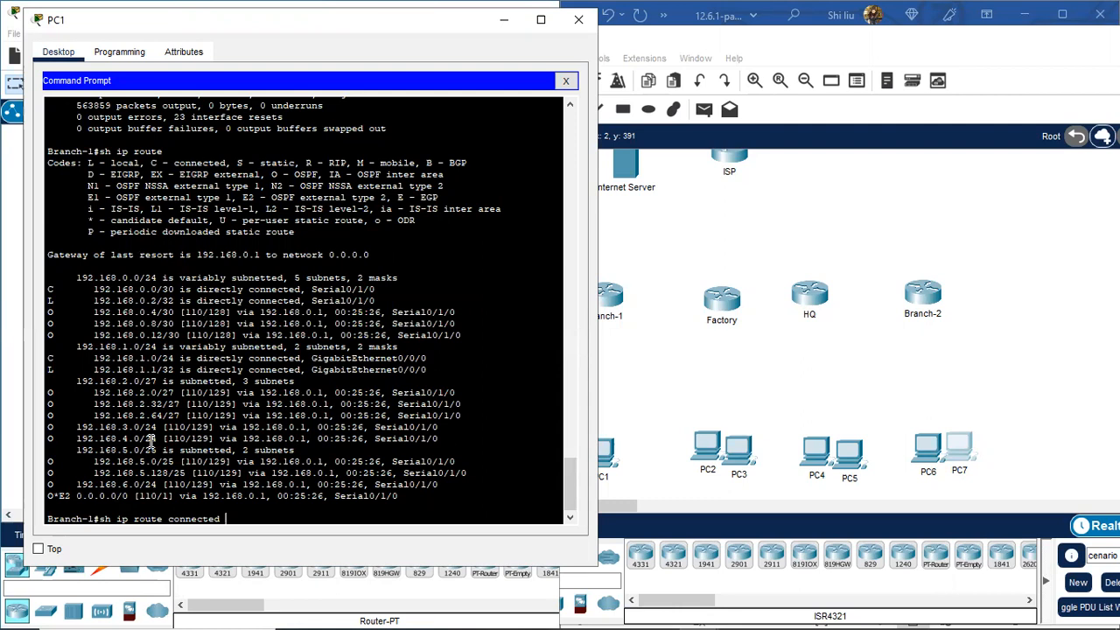
key(Return)
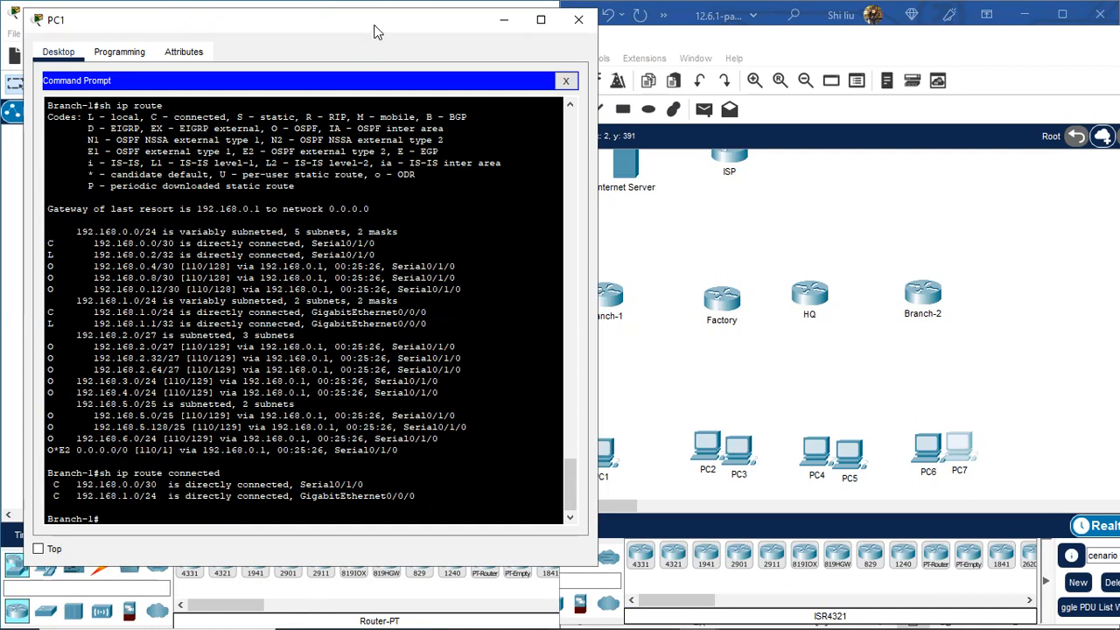
drag(376, 33, 357, 31)
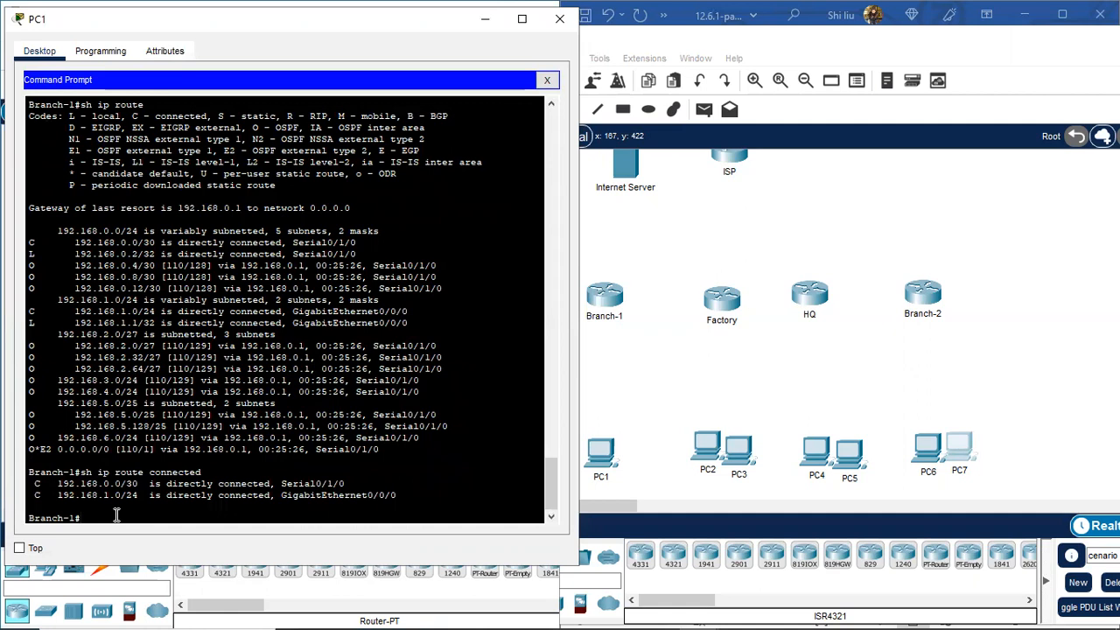
Step: Run 'sh cdp nei' and highlight neighbours SW-B1 (switch, 2960) and Hub (router, ISR4300)
text(sh cdp nei)
key(Return)
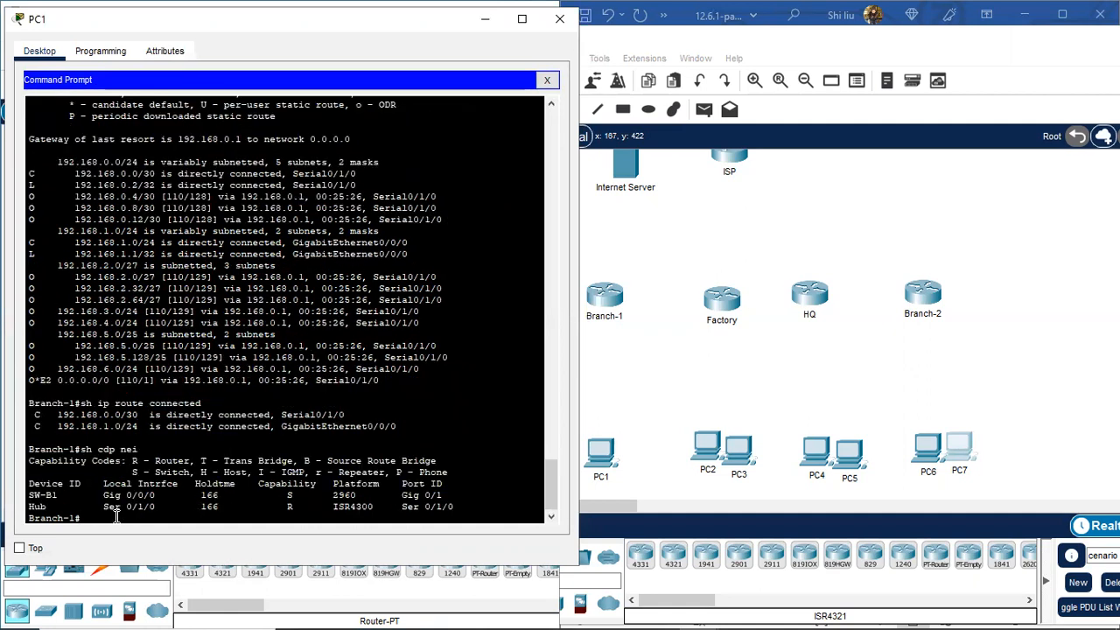
scroll(123, 474, down, 1)
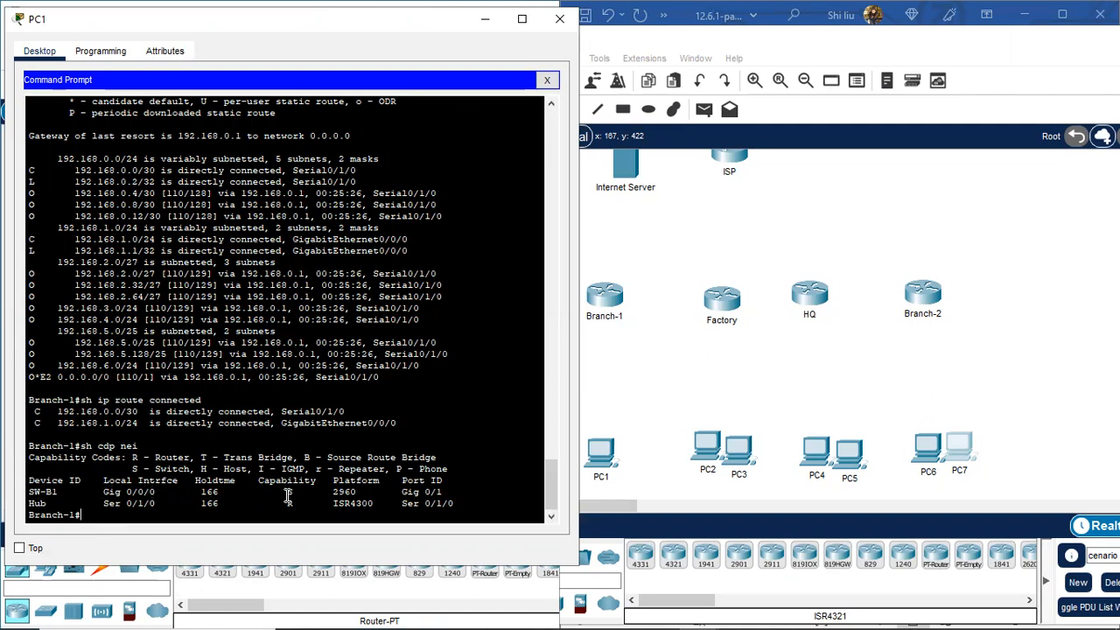
drag(294, 491, 368, 493)
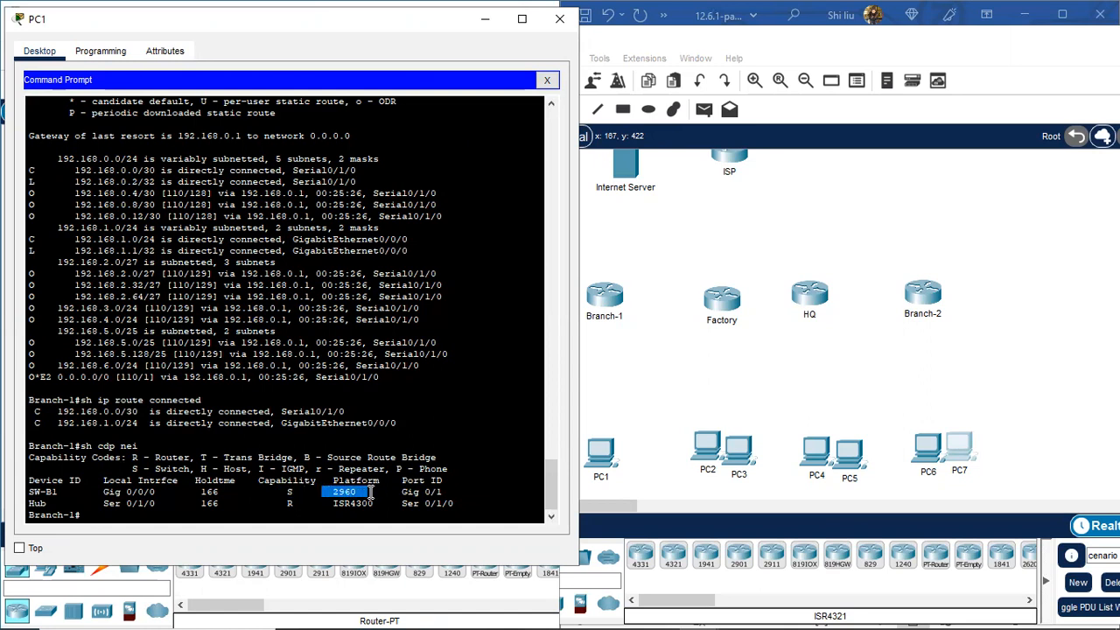
drag(50, 504, 27, 504)
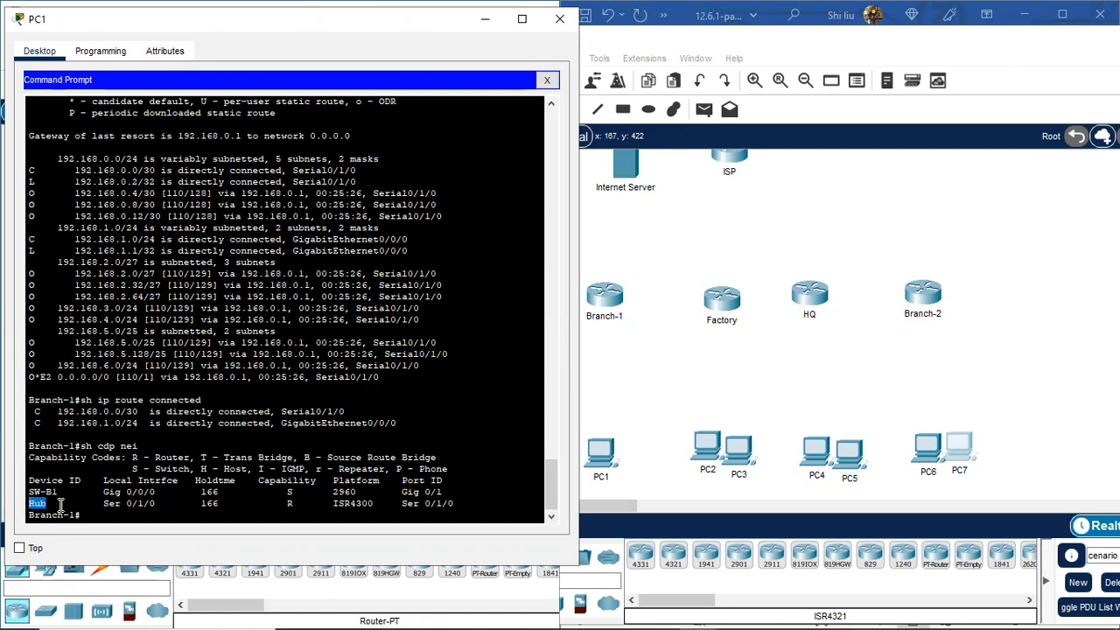
drag(281, 504, 377, 502)
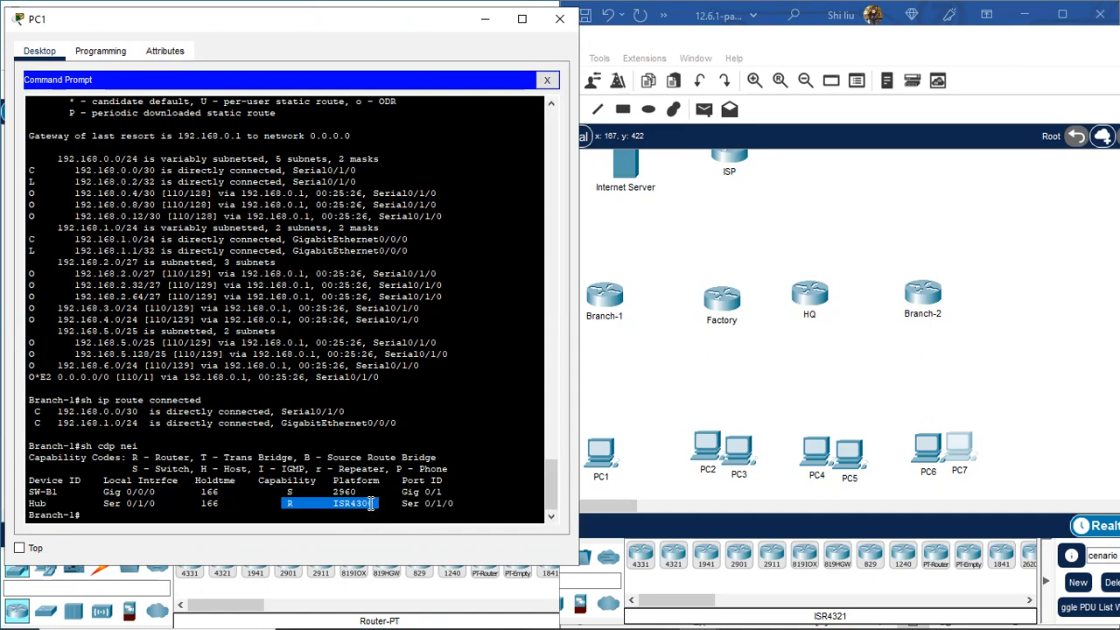
click(105, 519)
key(Return)
key(Return)
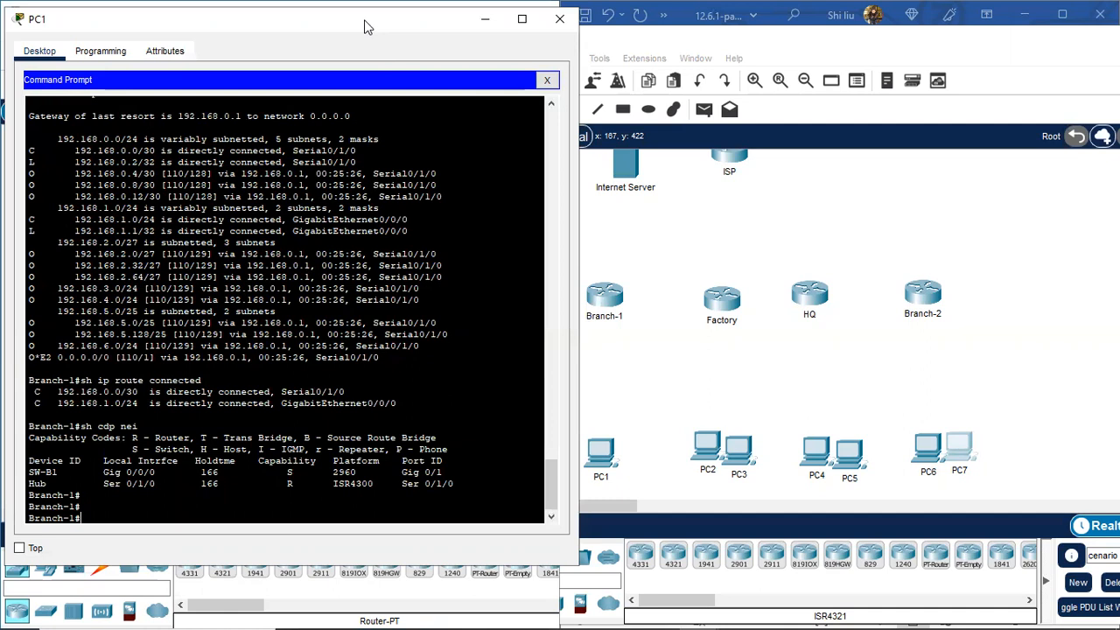
drag(368, 28, 349, 40)
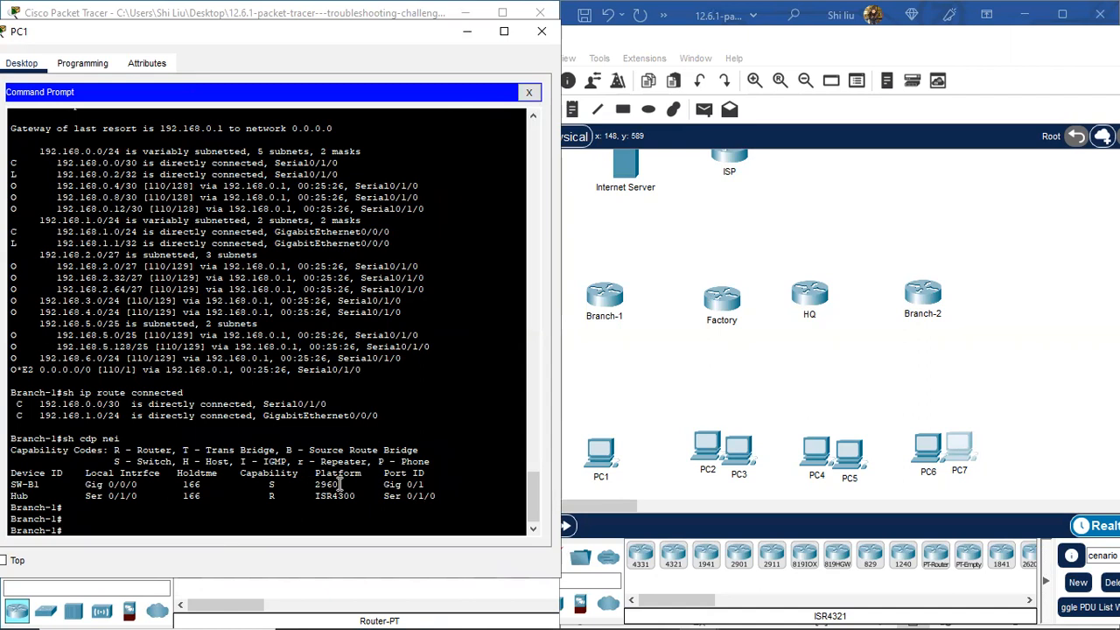
Step: Place a 2960 switch below Branch-1 and rename it SW-B1
click(667, 394)
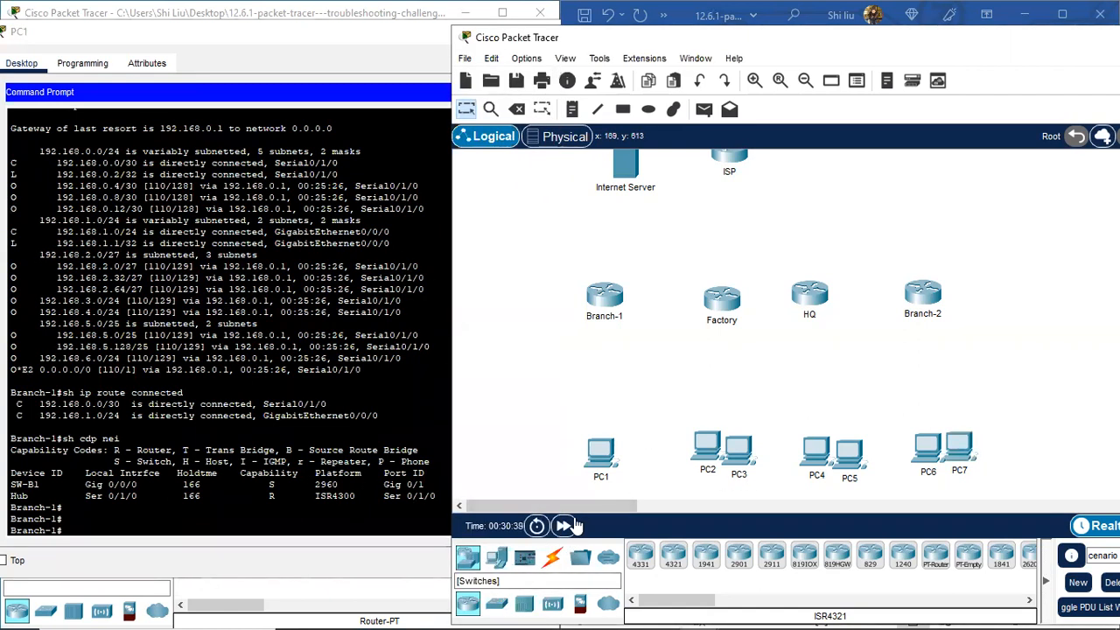
click(496, 603)
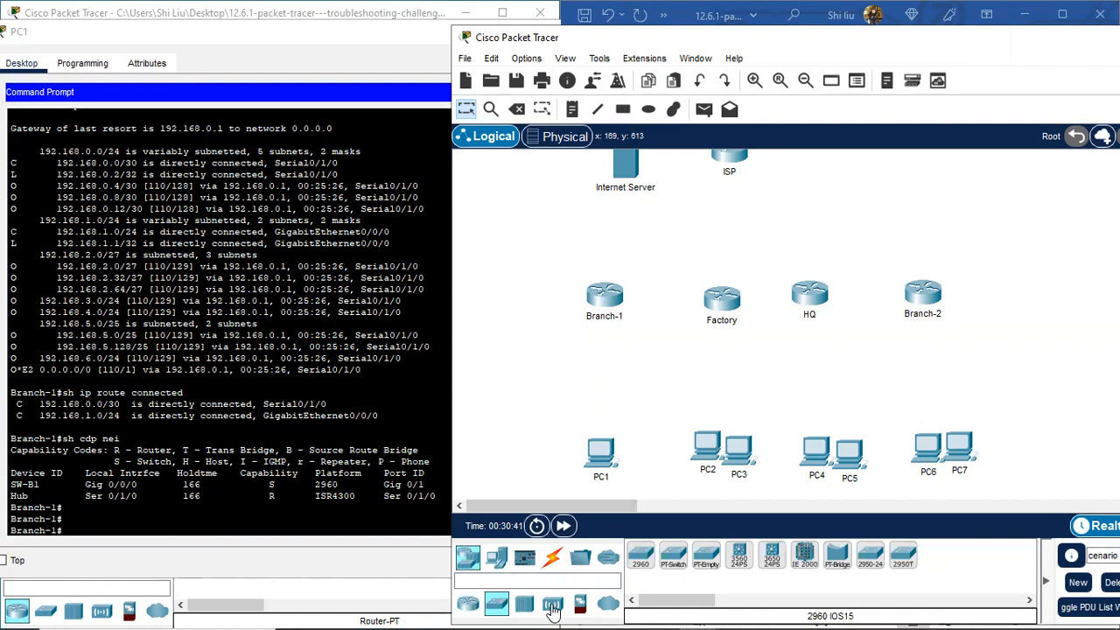
click(641, 556)
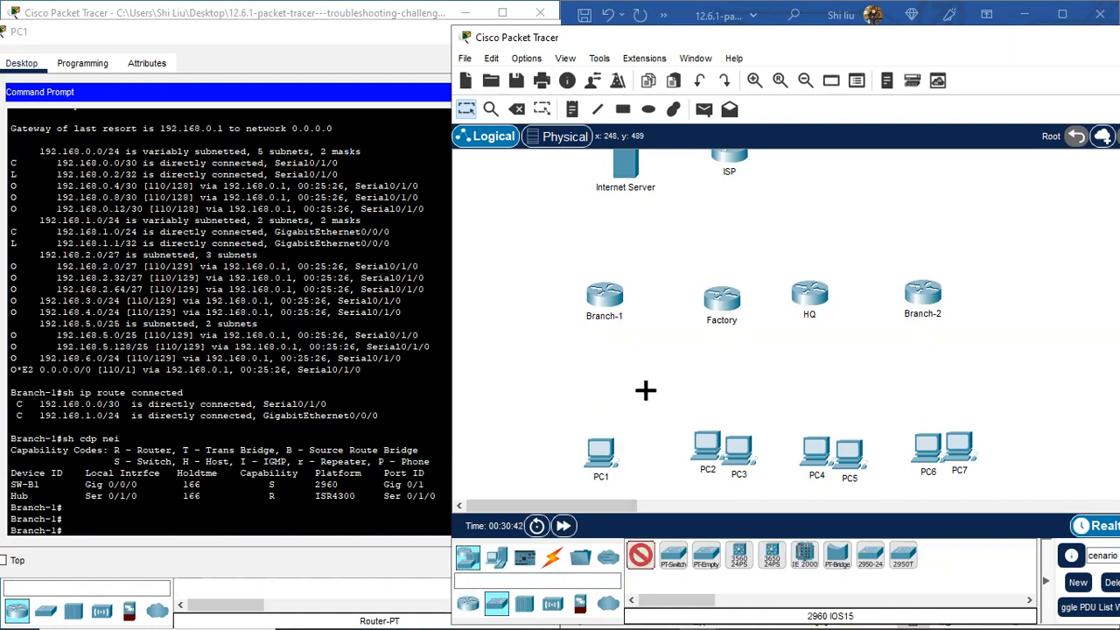
click(596, 378)
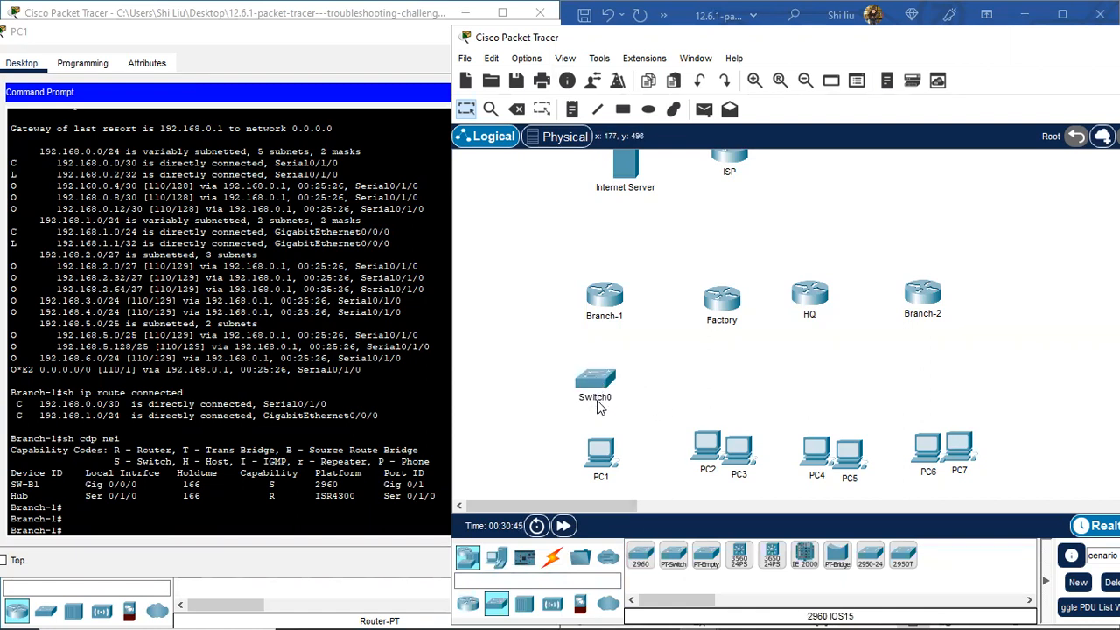
click(597, 398)
drag(610, 398, 582, 398)
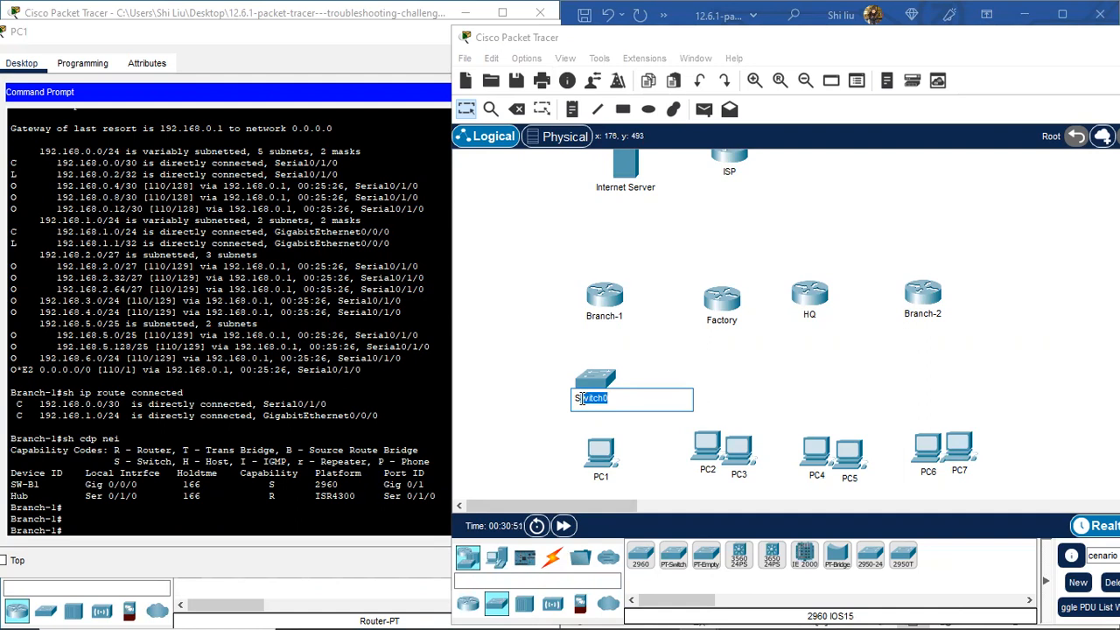
text(W-B1)
key(Return)
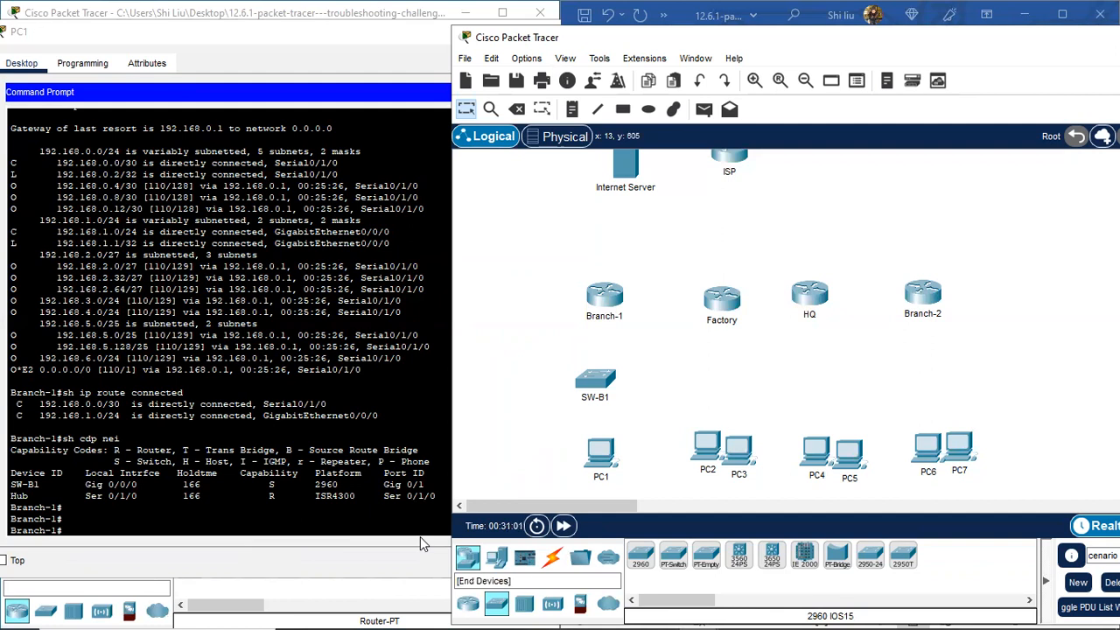
Step: Place a 4321 router right of ISP and move ISP and the Internet Server higher
click(468, 605)
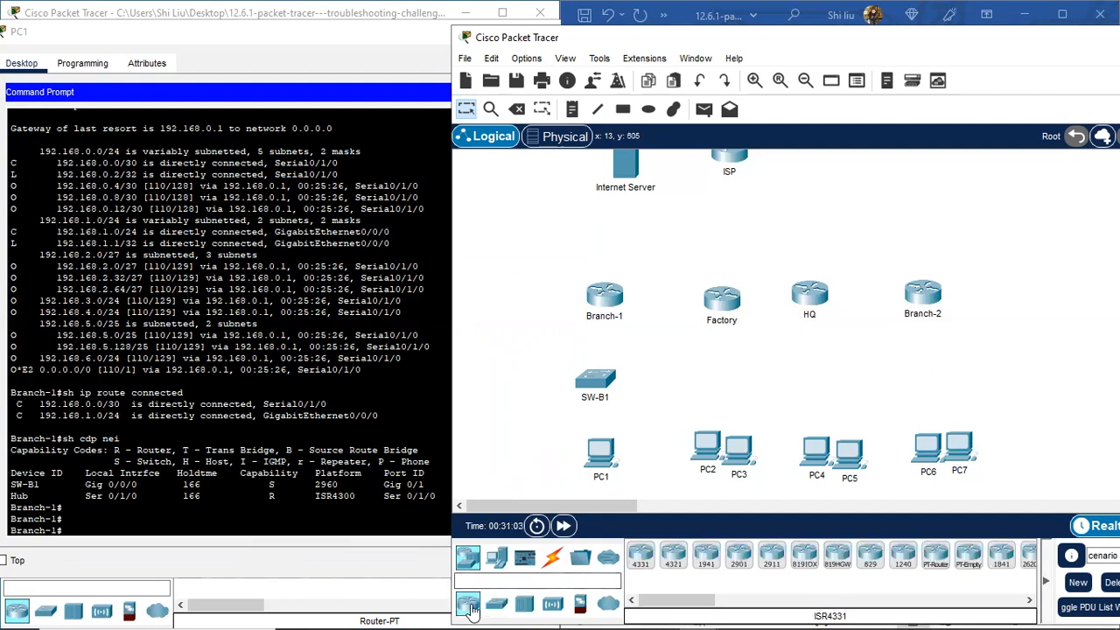
click(640, 554)
click(672, 555)
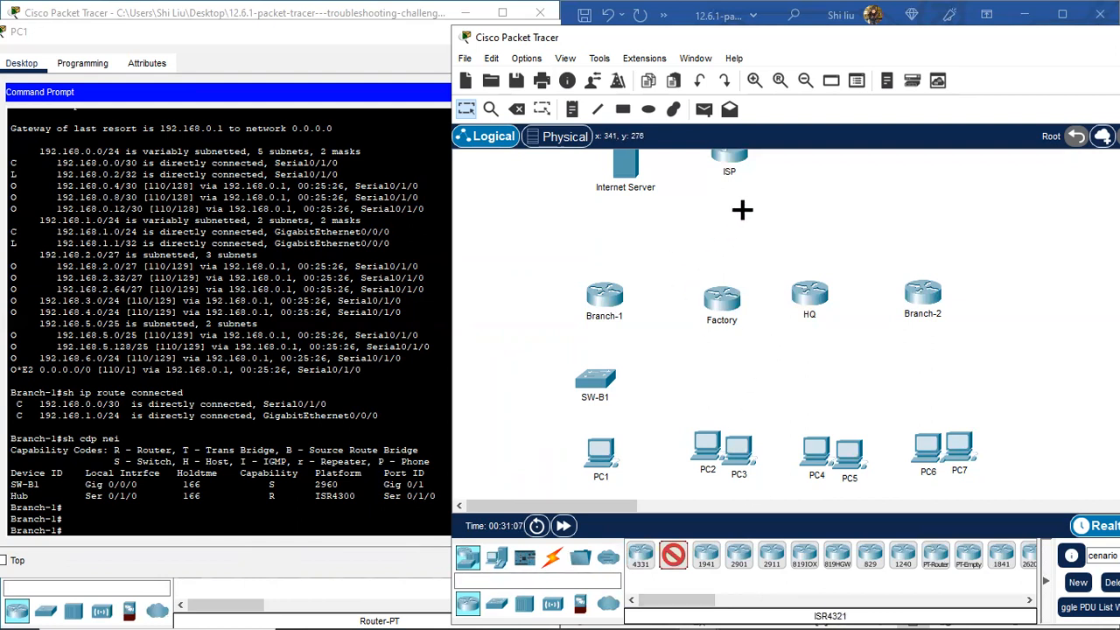
scroll(822, 195, up, 1)
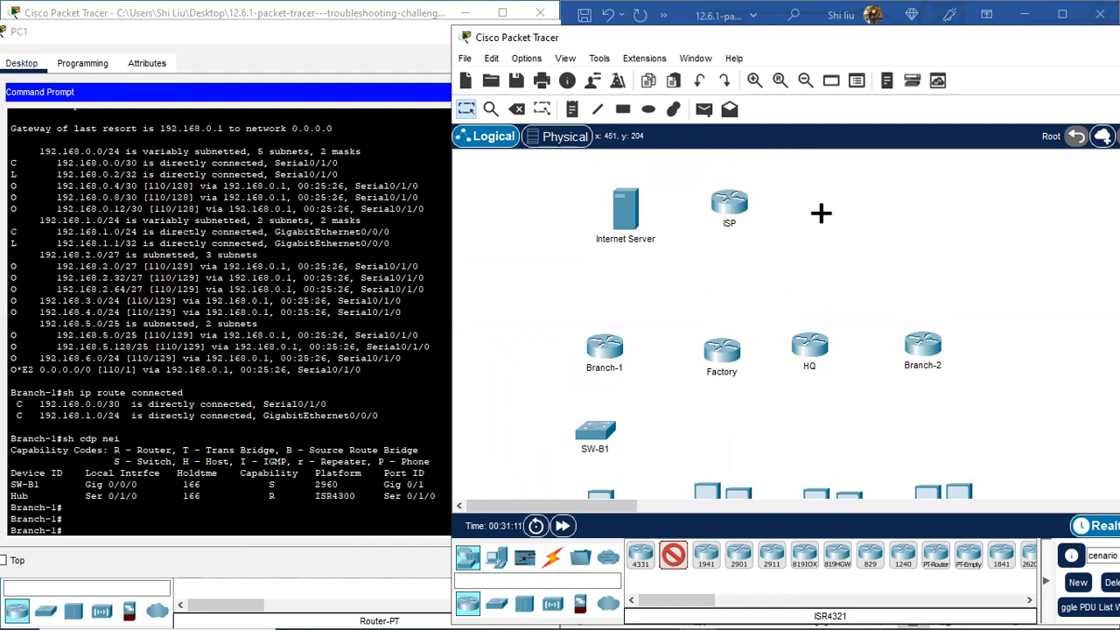
click(800, 210)
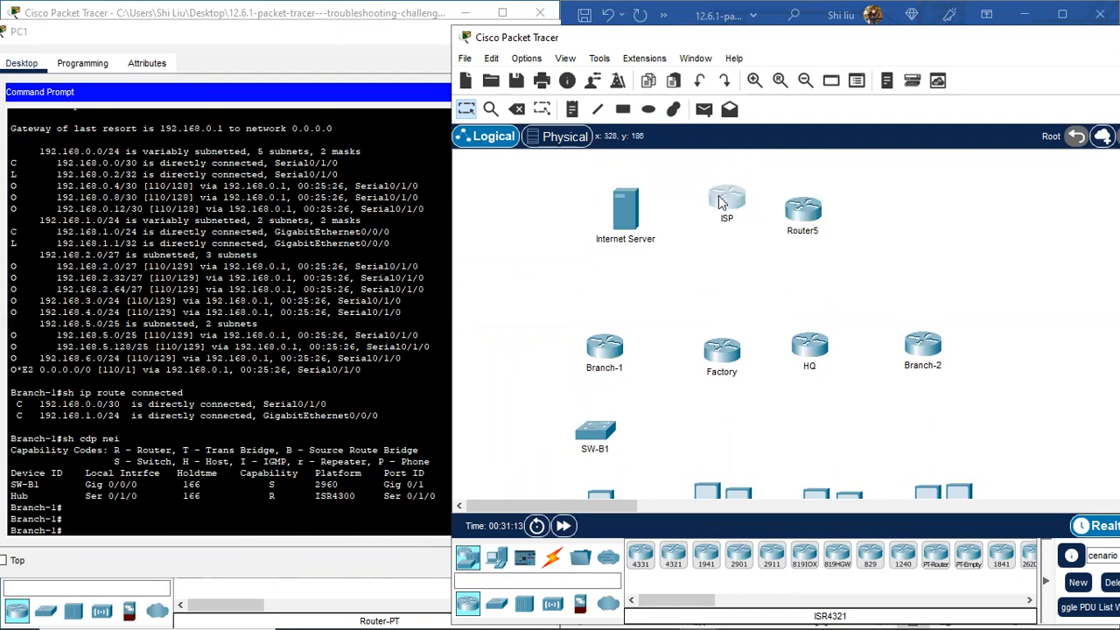
drag(718, 195, 694, 160)
drag(624, 210, 621, 175)
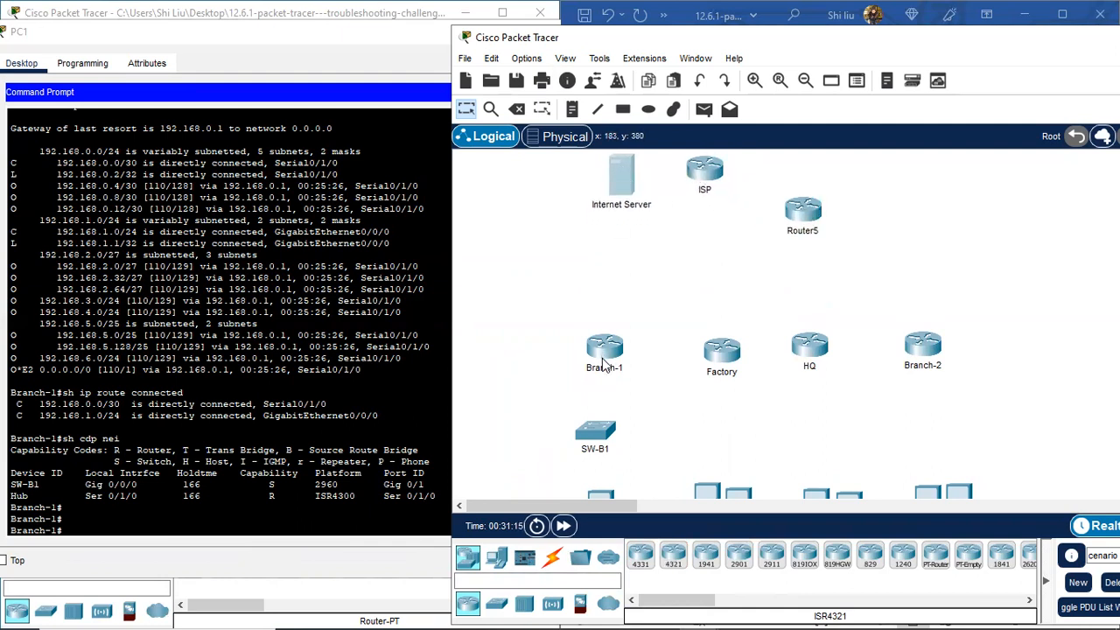
Step: Rename the new router to Hub
click(817, 231)
drag(783, 231, 812, 229)
text(Hub)
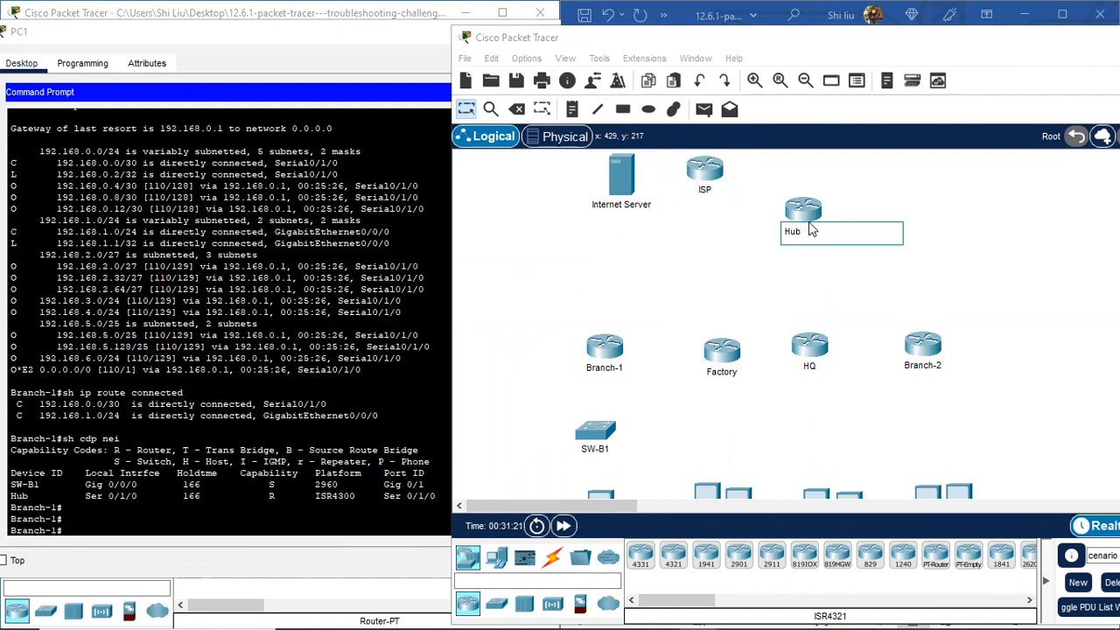
click(733, 238)
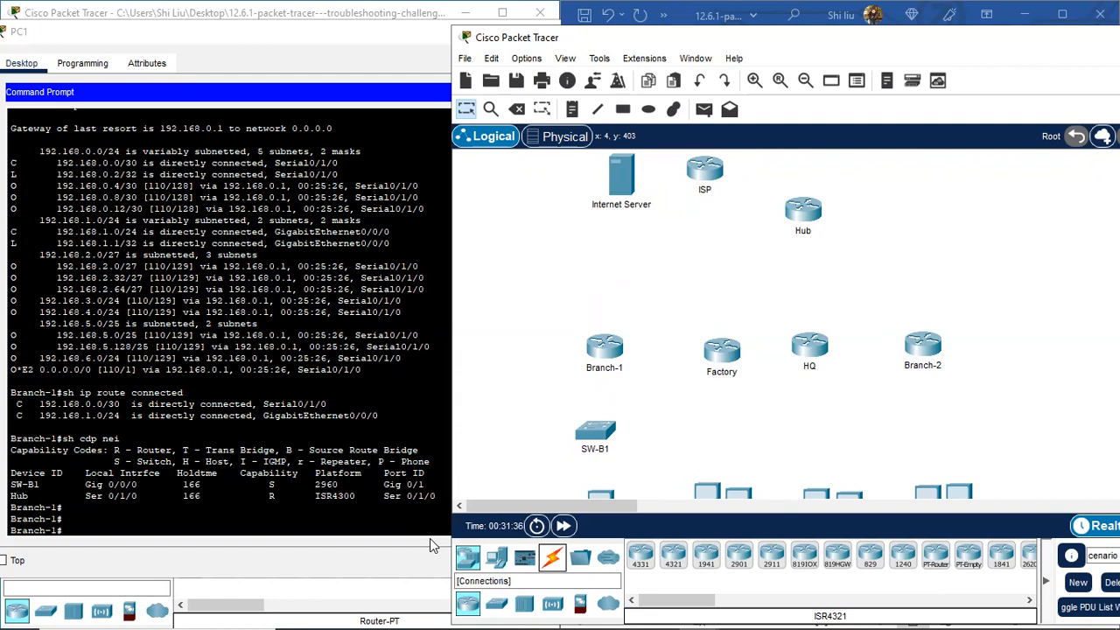
Step: Cable Branch-1 GigabitEthernet0/0/0 to SW-B1 GigabitEthernet0/1 with a copper straight-through link
click(552, 558)
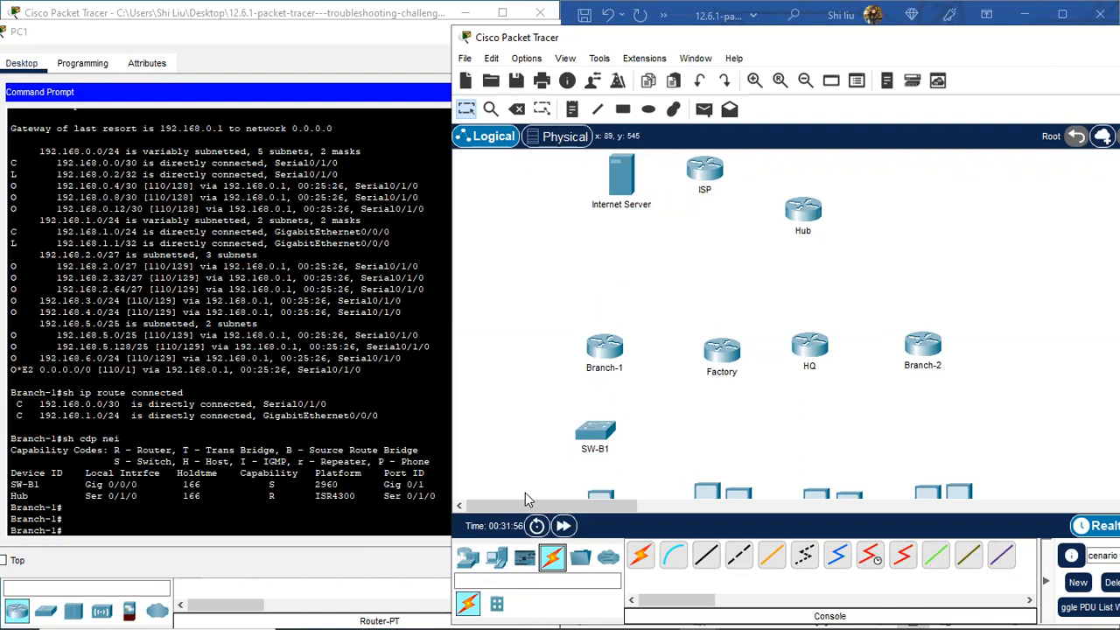
click(706, 556)
click(610, 350)
click(673, 415)
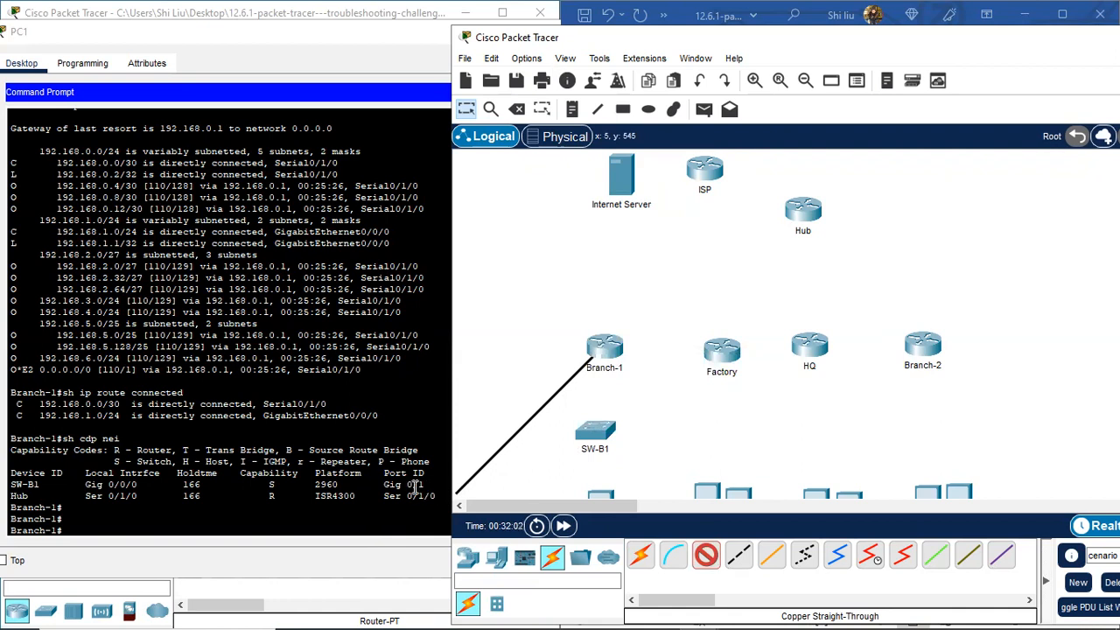
click(597, 434)
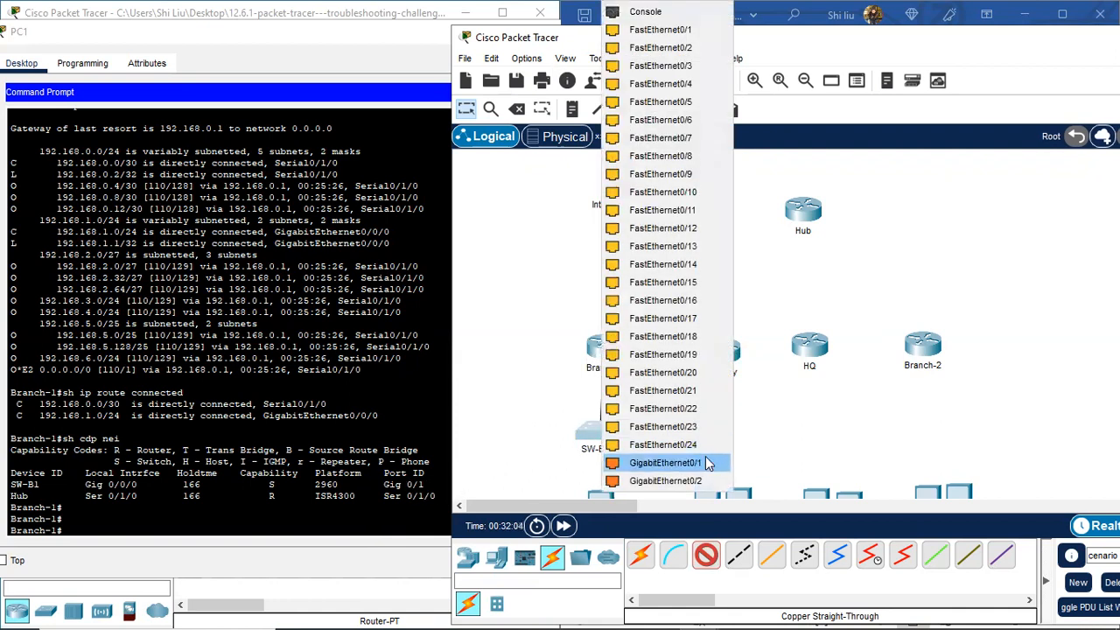
click(706, 463)
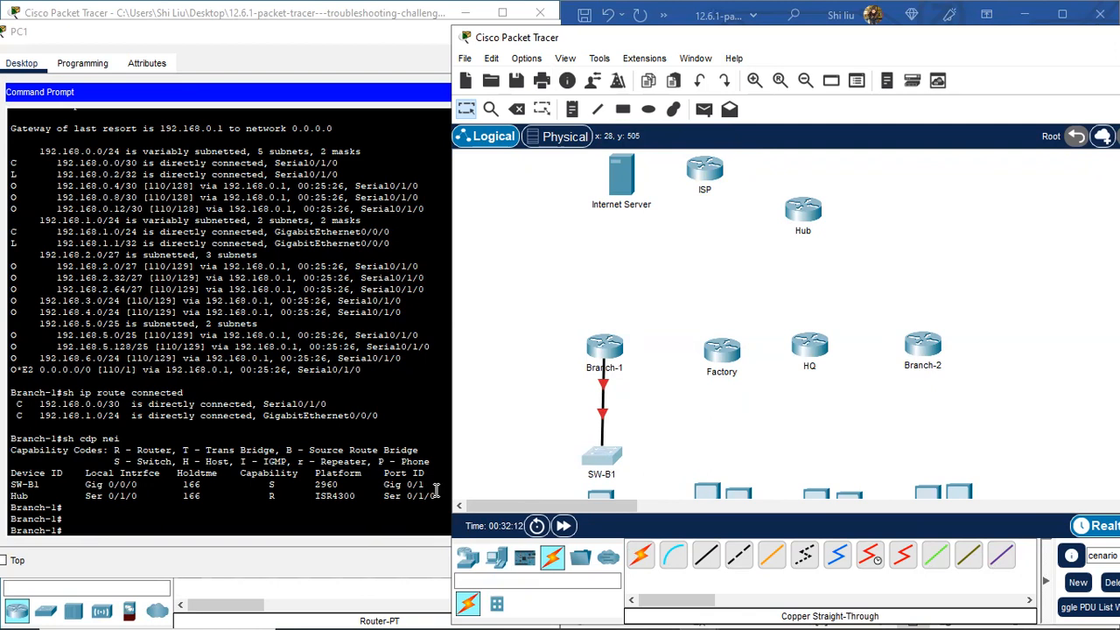
Step: Briefly view Branch-1's CLI and the Preferences show/hide settings, closing both without changes
click(606, 347)
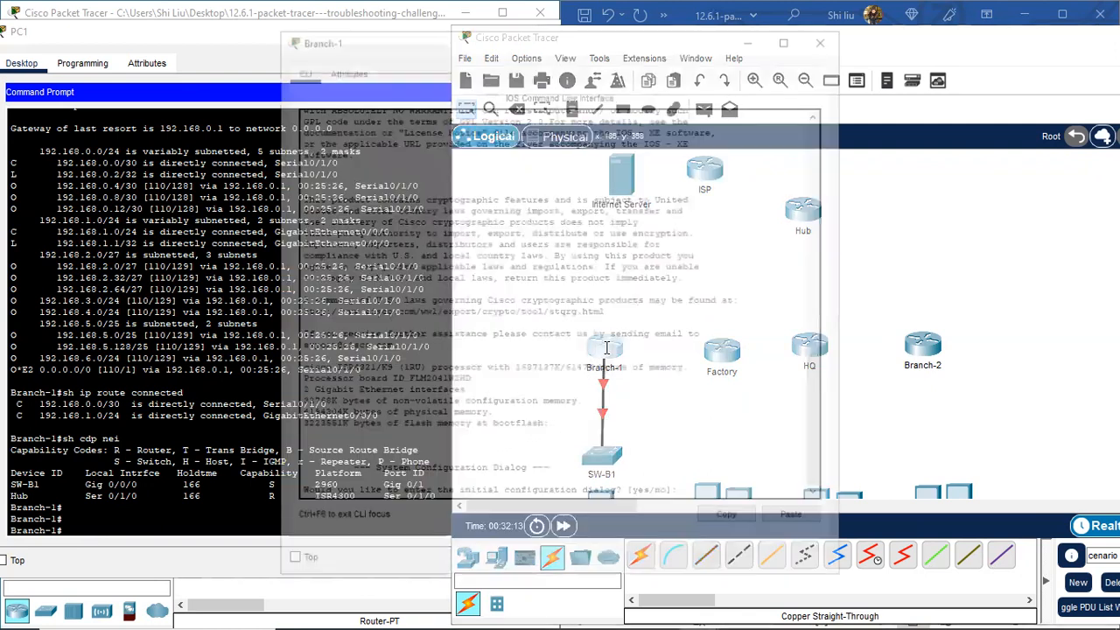
click(827, 35)
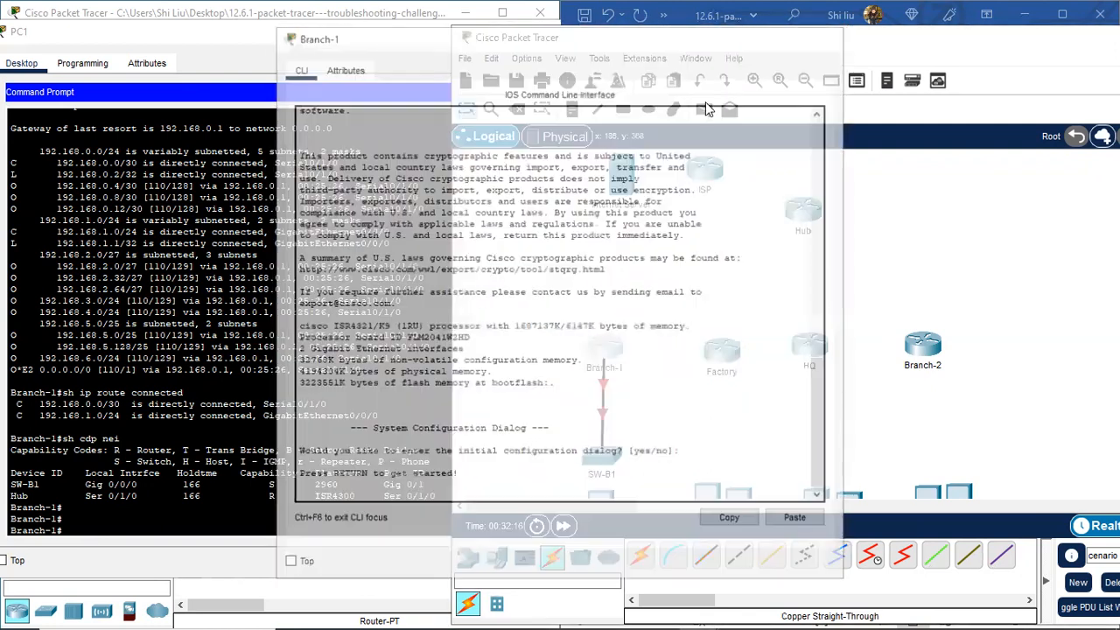
click(526, 59)
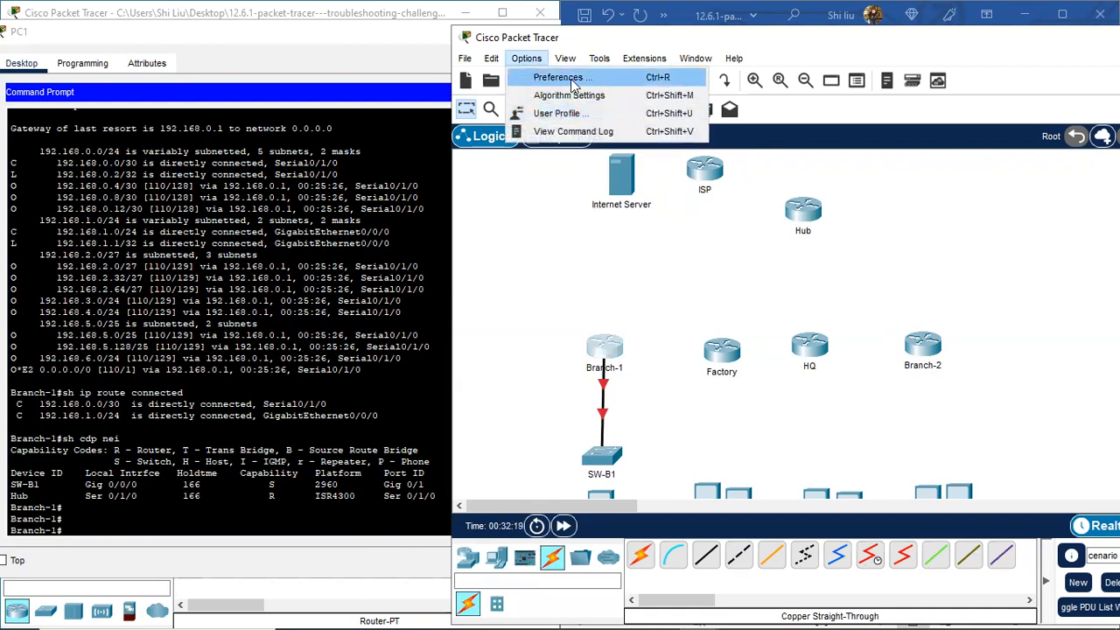
click(574, 80)
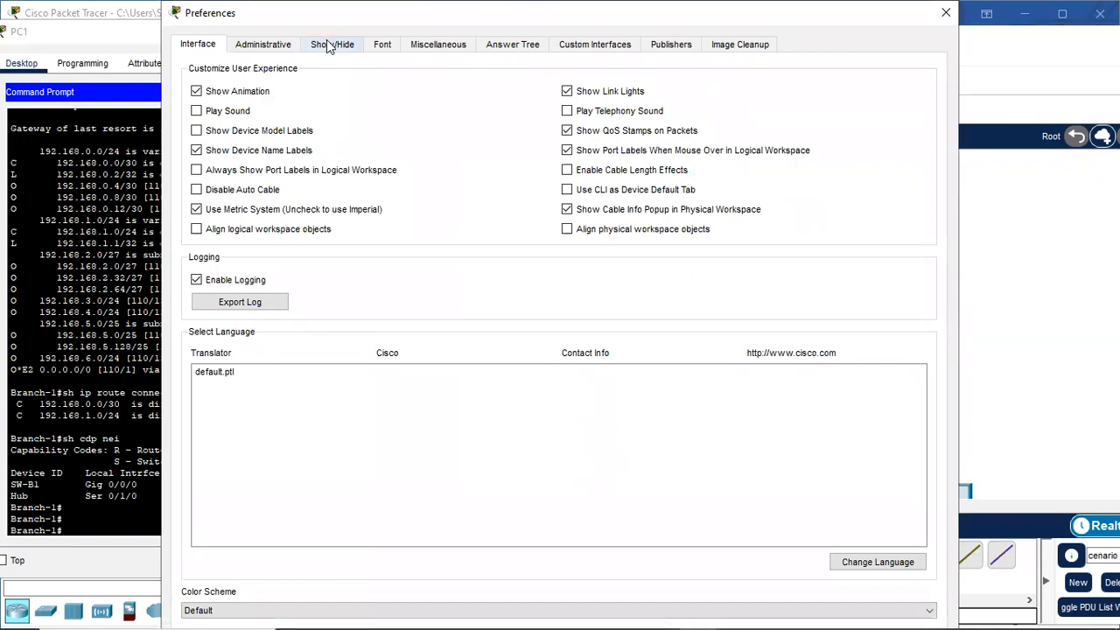
click(330, 45)
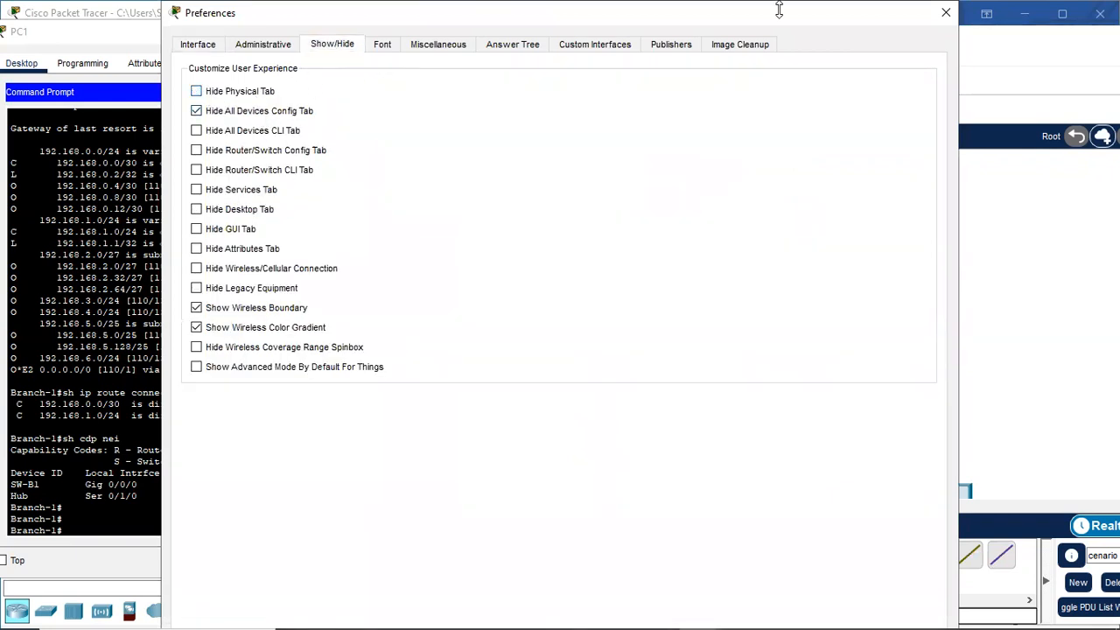
click(946, 12)
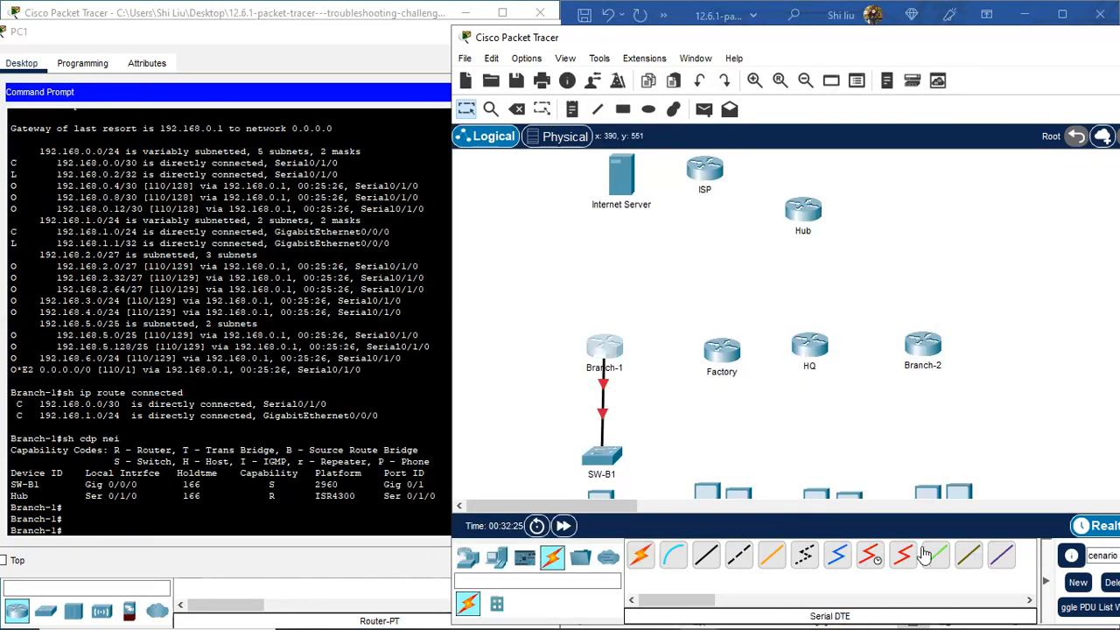
click(803, 212)
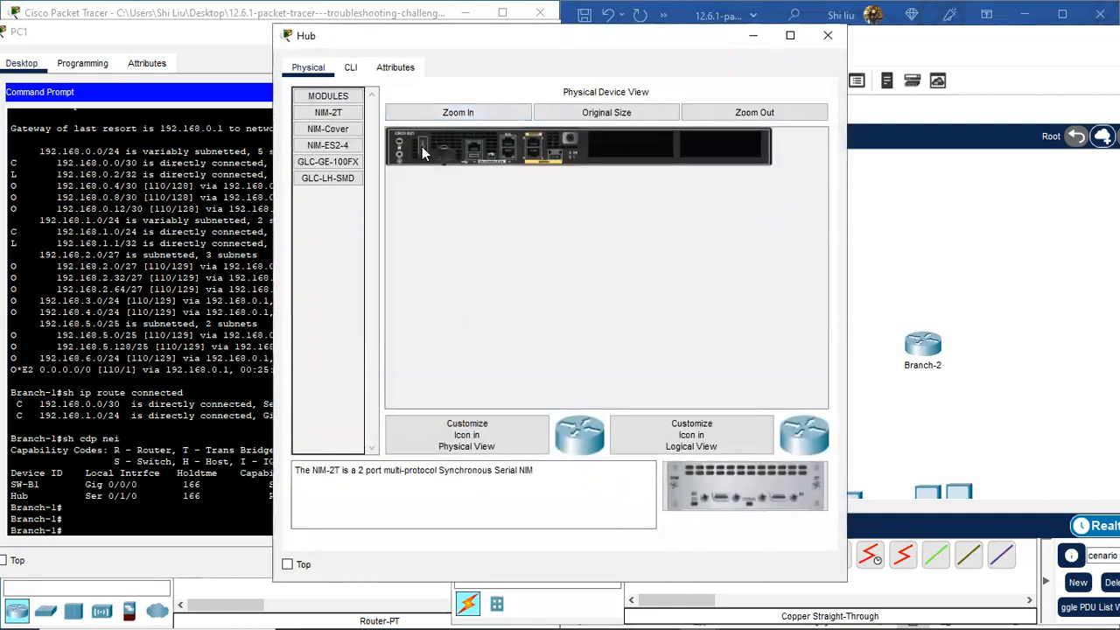
Step: Install NIM-2T serial modules in Hub, Branch-1 and Factory
drag(710, 488, 629, 147)
drag(743, 495, 726, 144)
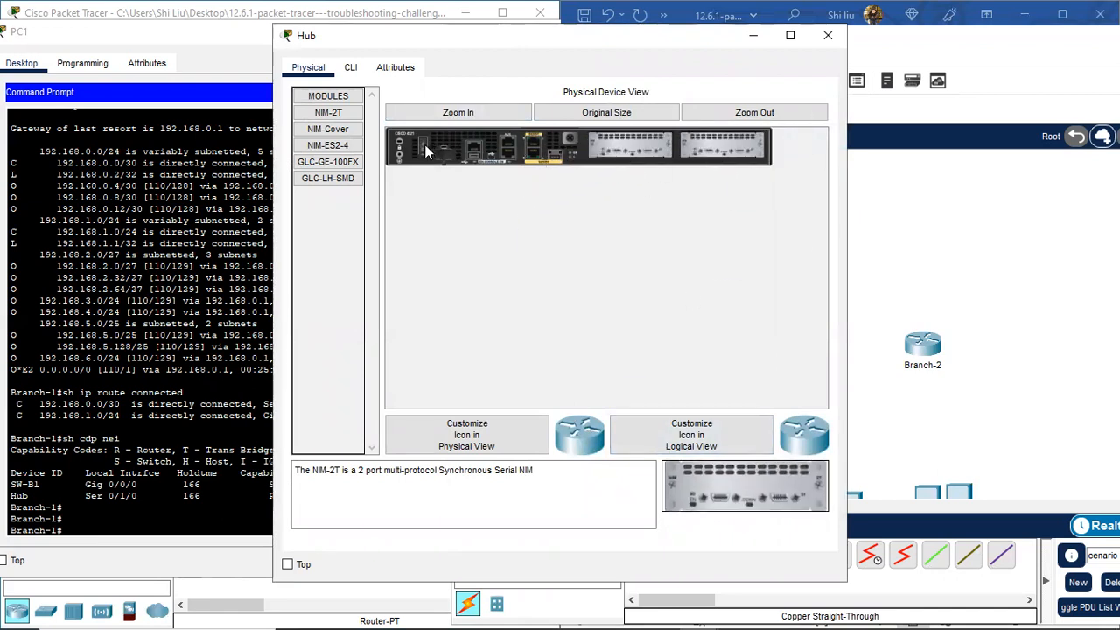
click(826, 34)
click(612, 348)
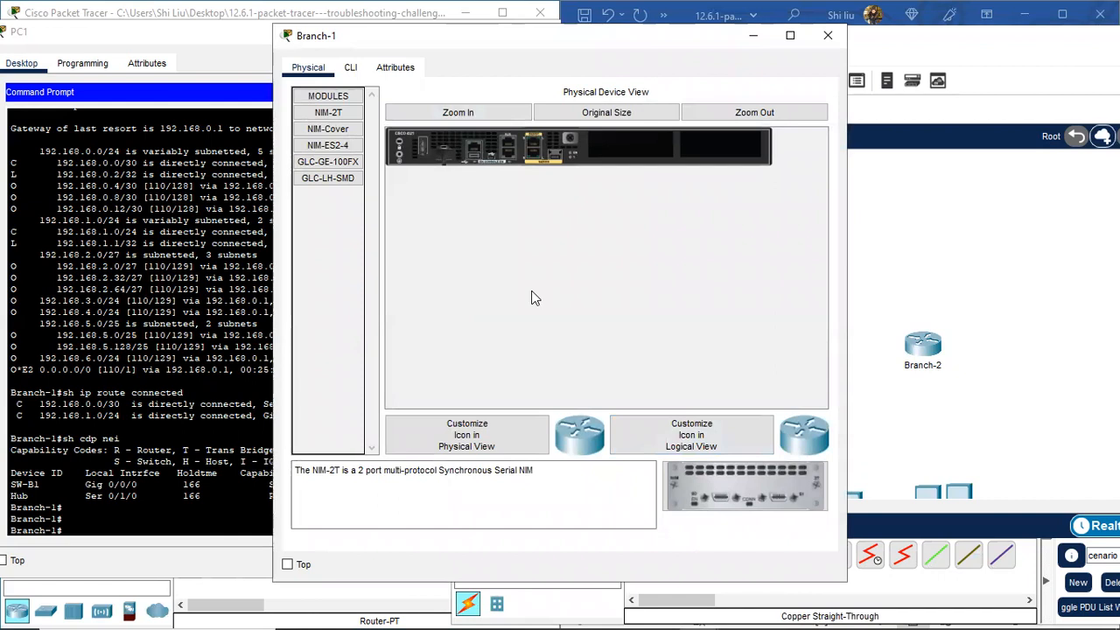
drag(728, 495, 638, 147)
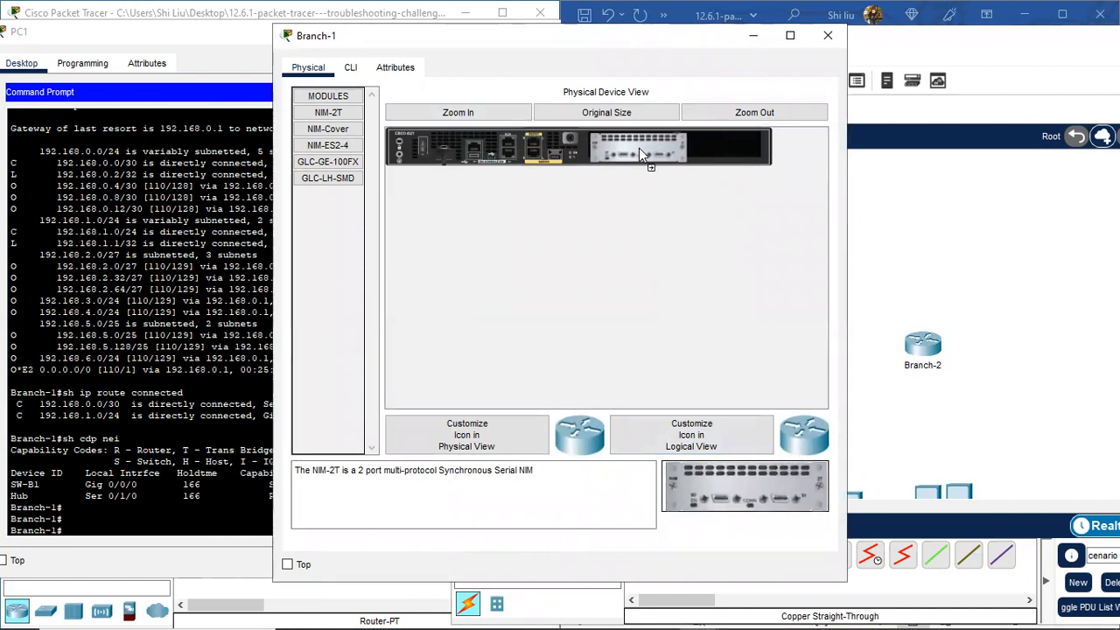
click(827, 35)
click(730, 352)
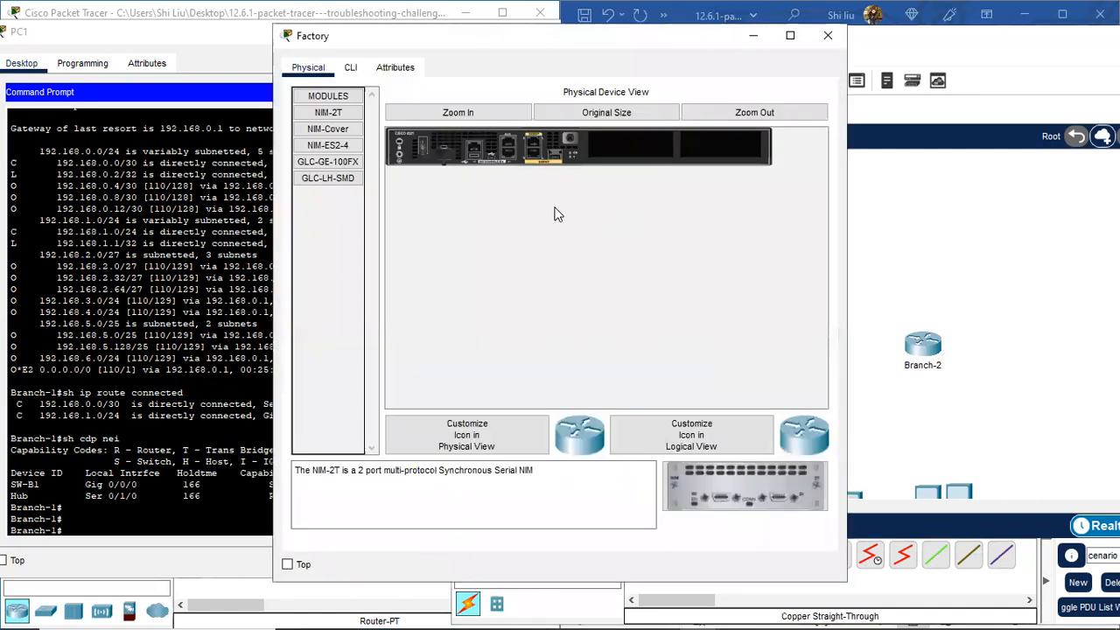
drag(714, 488, 628, 148)
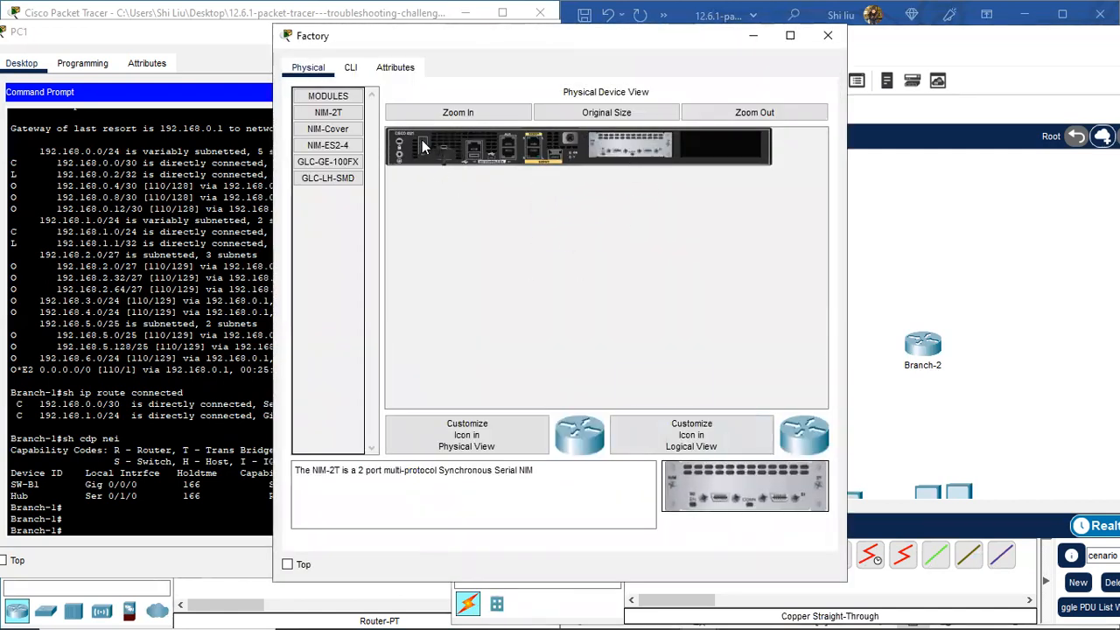
click(827, 36)
Step: Install a NIM-2T module in HQ's empty slot after two rejected placement attempts
mouse_move(810, 354)
mouse_down()
mouse_move(779, 290)
mouse_move(814, 358)
mouse_move(823, 354)
mouse_up()
drag(744, 485, 505, 156)
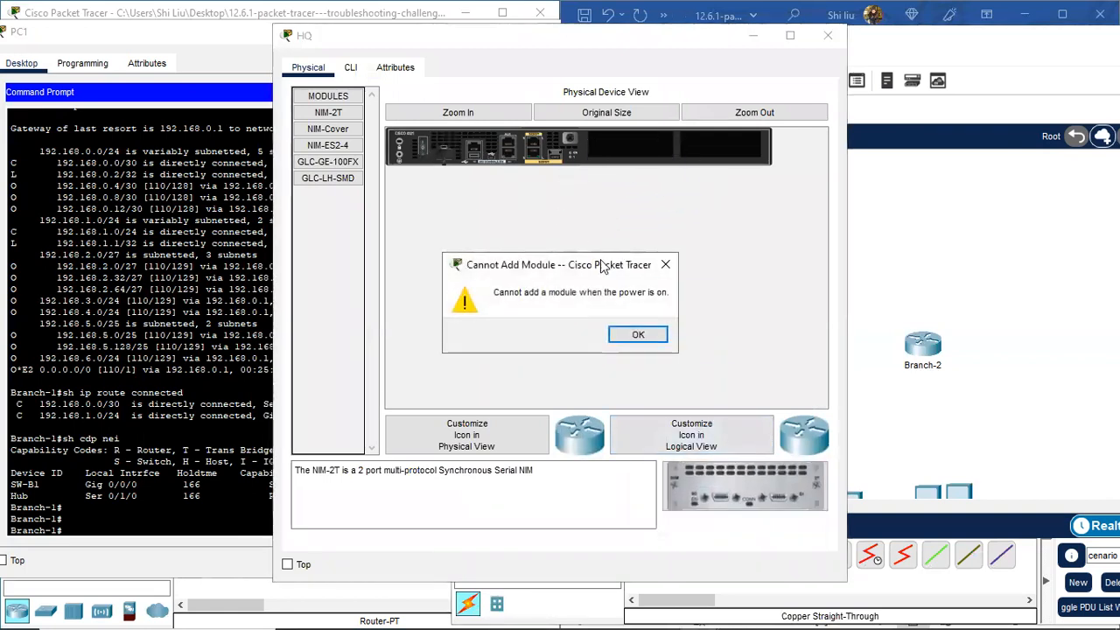
click(635, 333)
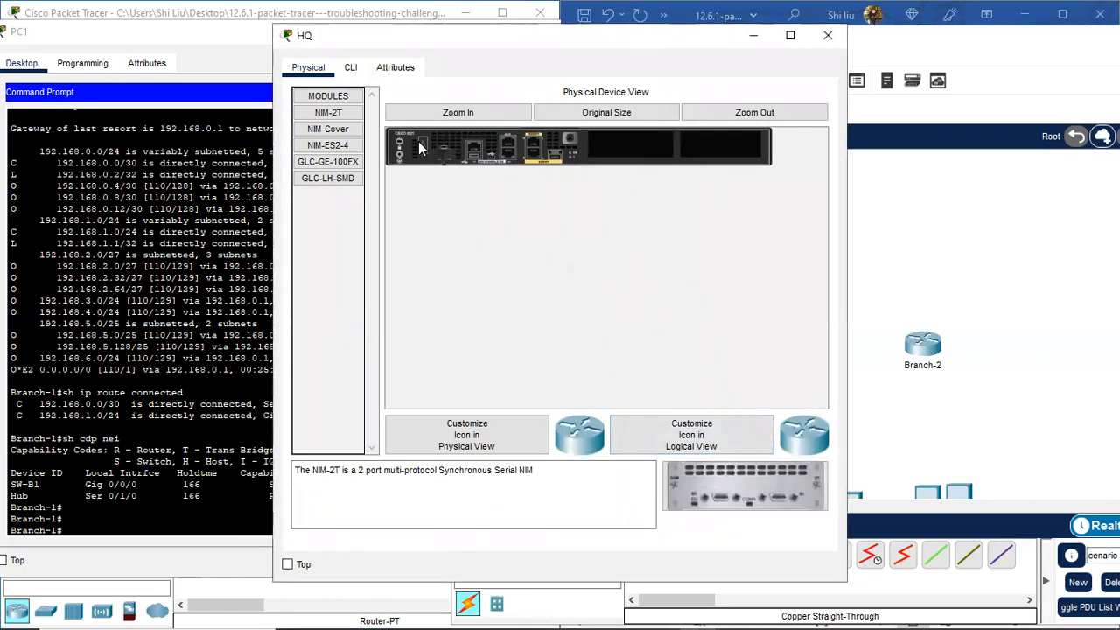
drag(704, 476, 642, 151)
click(650, 334)
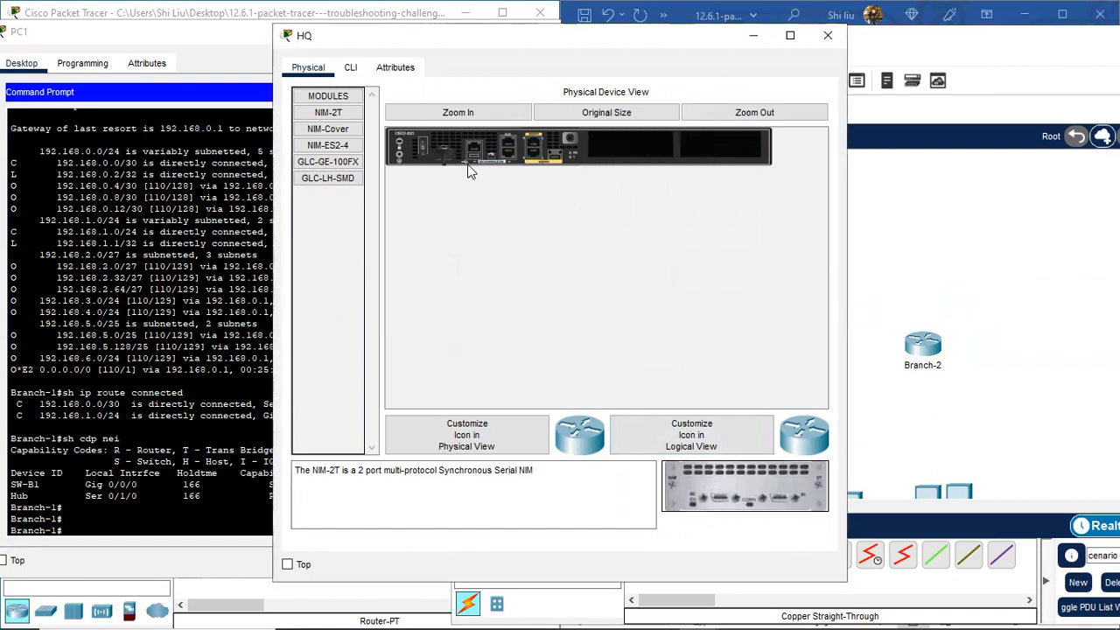
drag(744, 486, 636, 145)
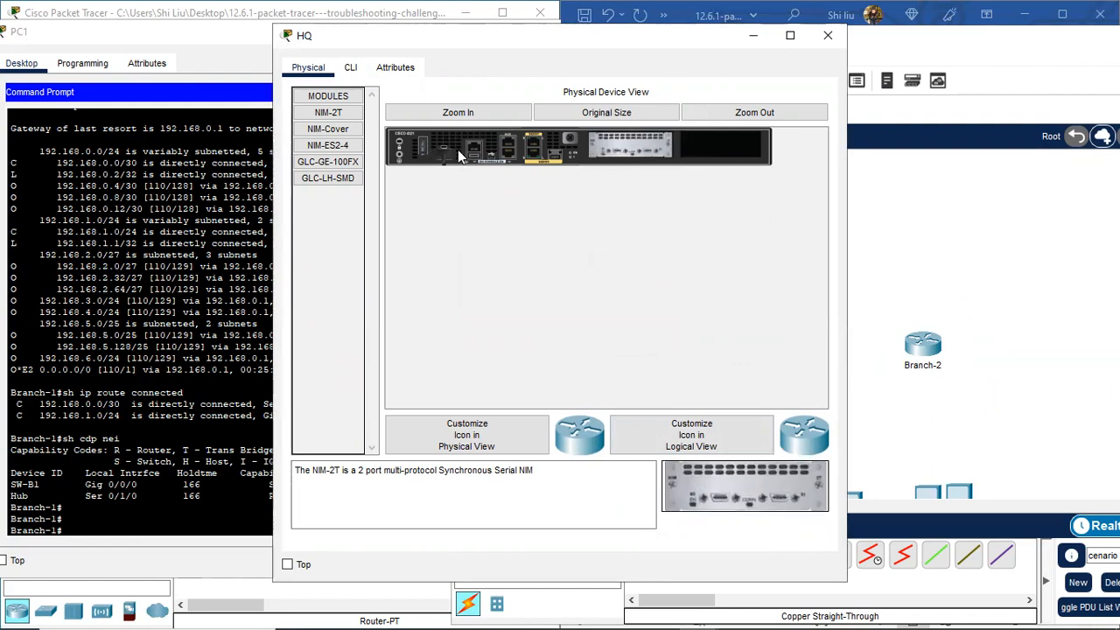
click(827, 36)
Step: Install NIM-2T modules in the empty slots of Branch-2 and ISP
click(922, 343)
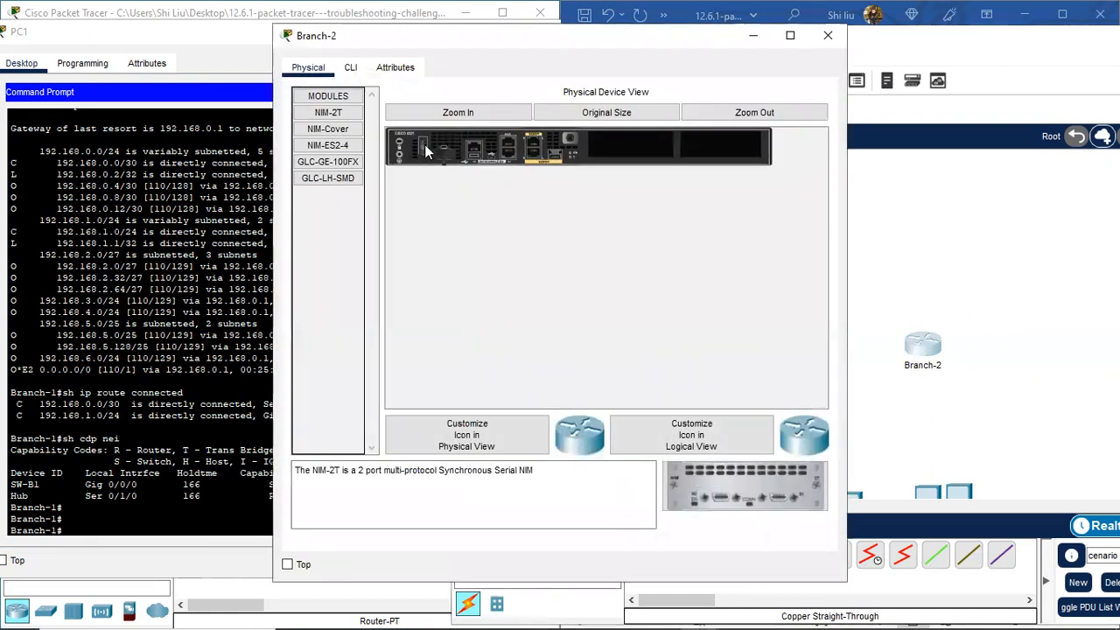
drag(760, 485, 640, 156)
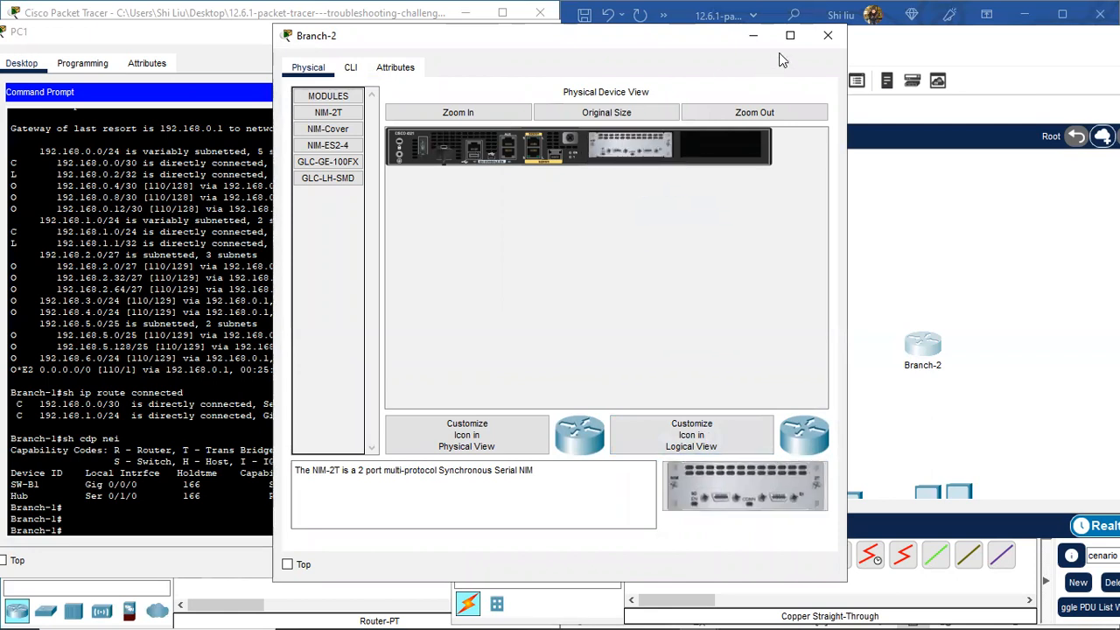
click(827, 35)
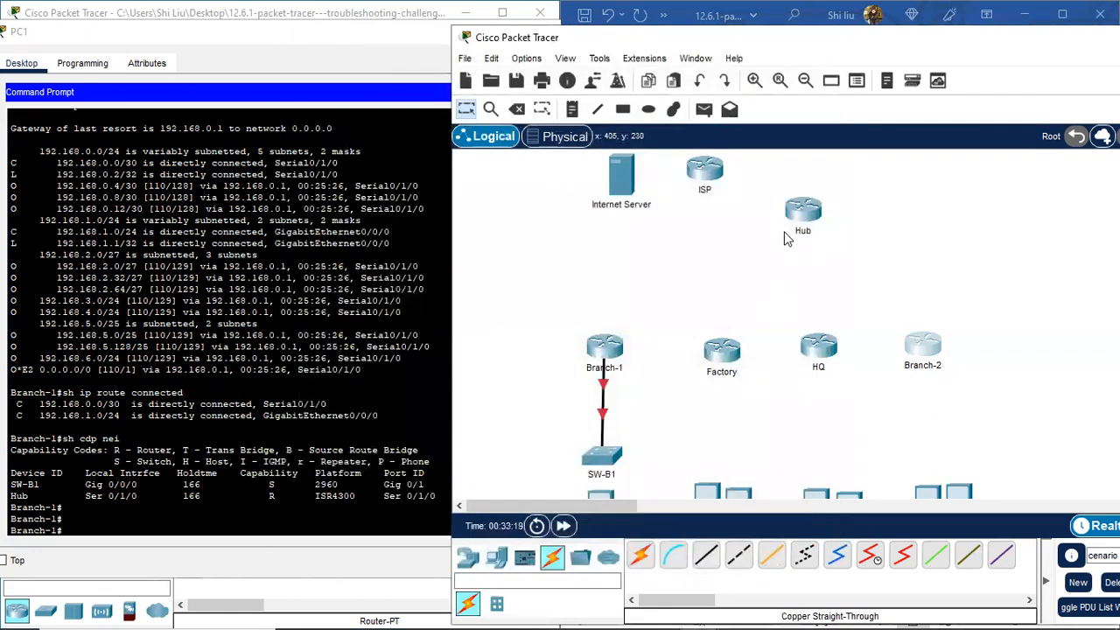
click(699, 173)
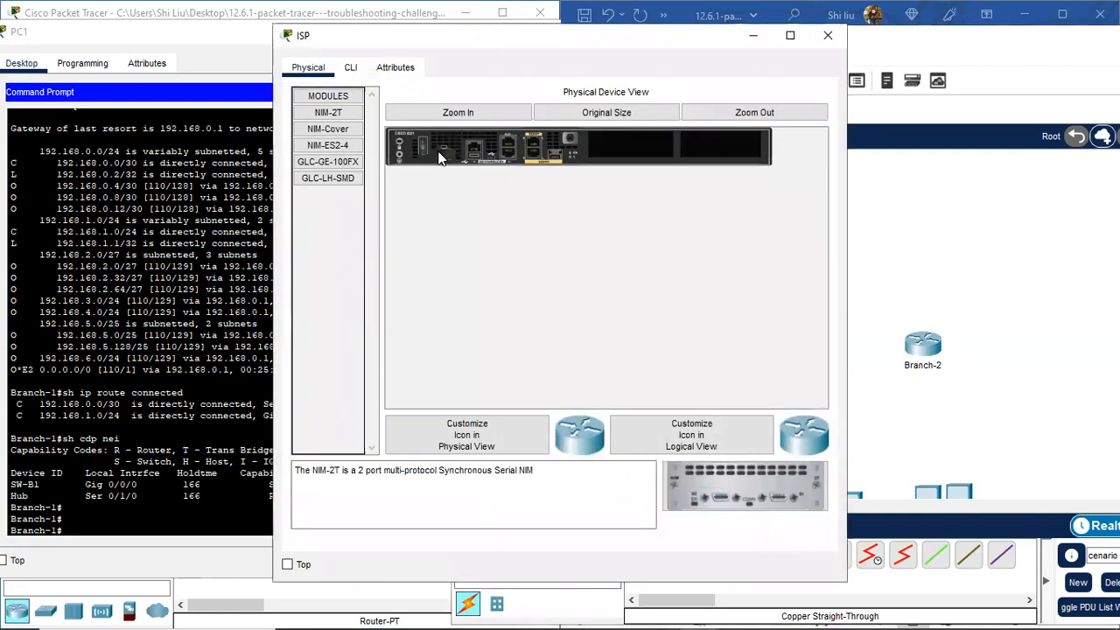
drag(778, 492, 639, 147)
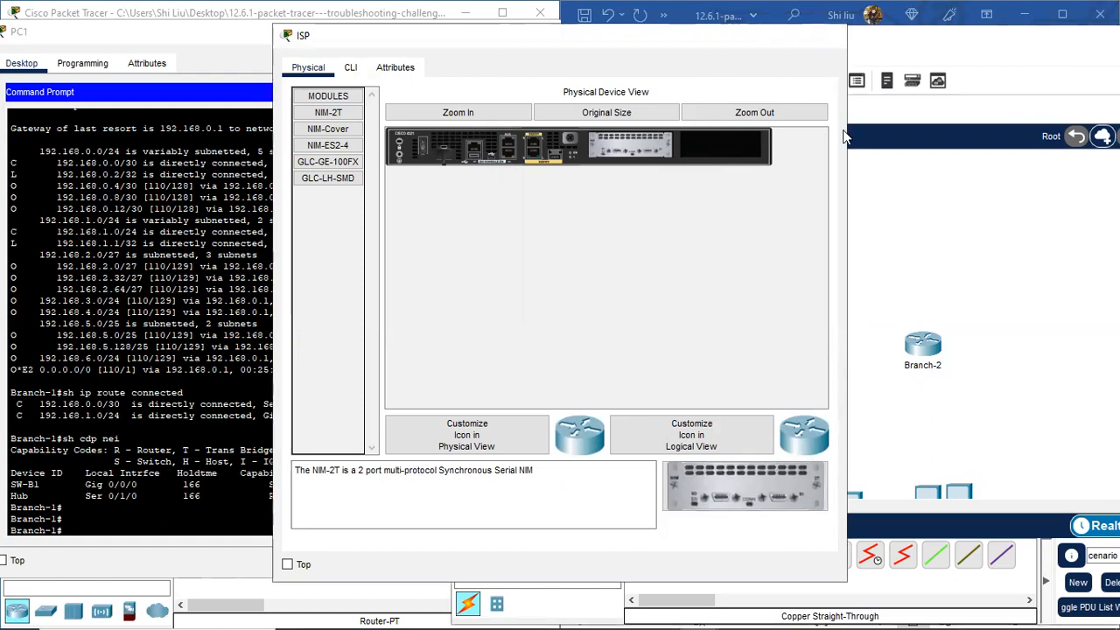
click(828, 36)
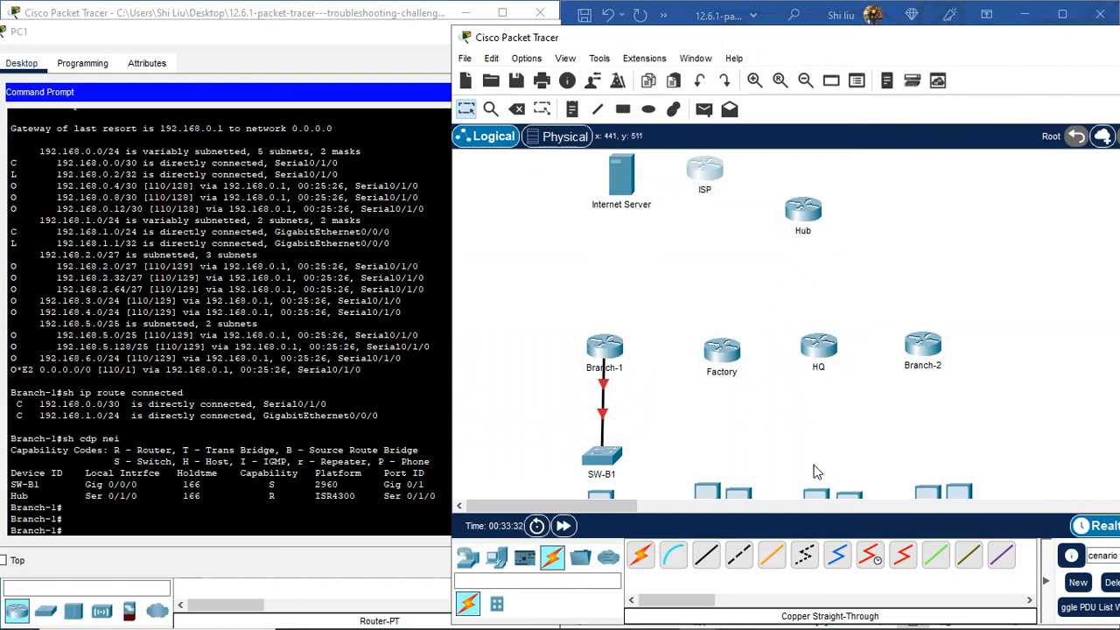
Step: Link Branch-1 Serial0/1/0 to Hub Serial0/1/0 with a serial DCE cable
click(869, 556)
click(597, 345)
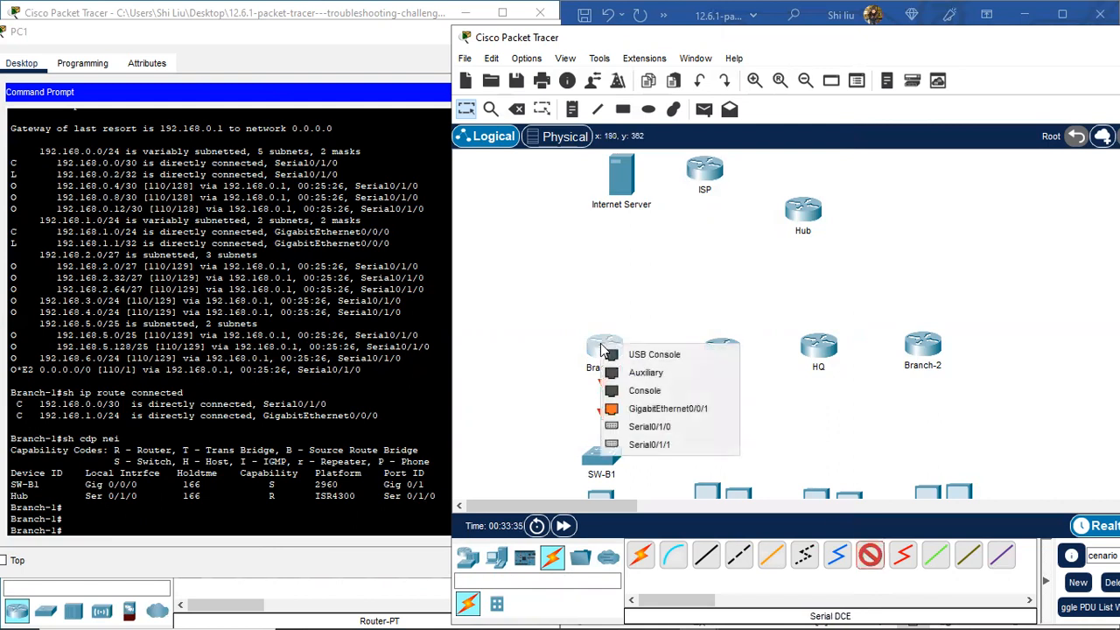
click(668, 428)
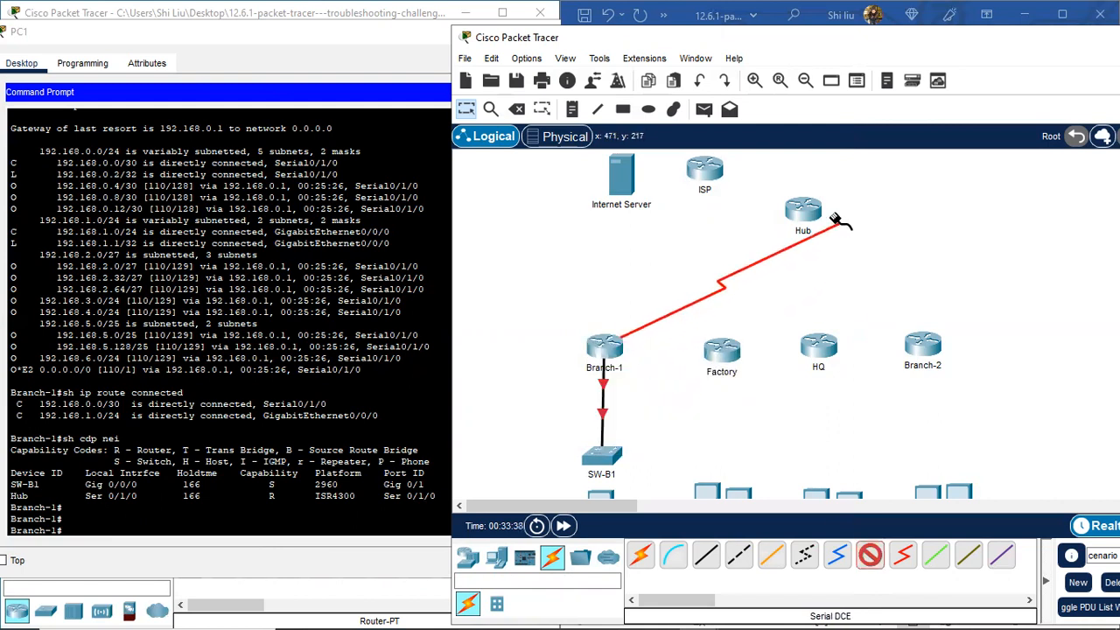
click(794, 215)
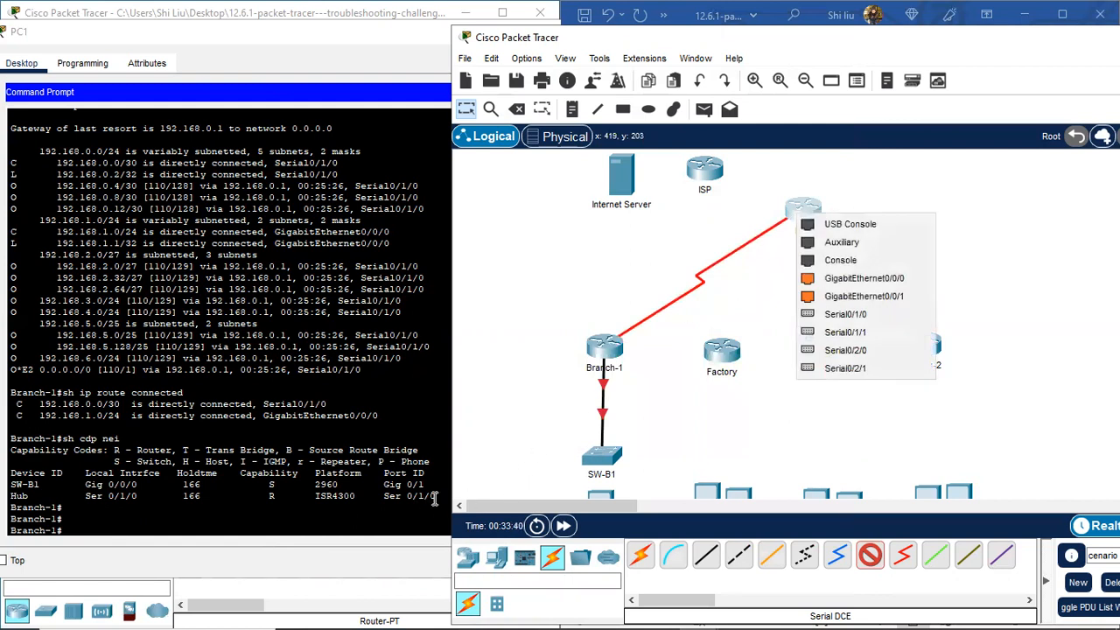
click(869, 313)
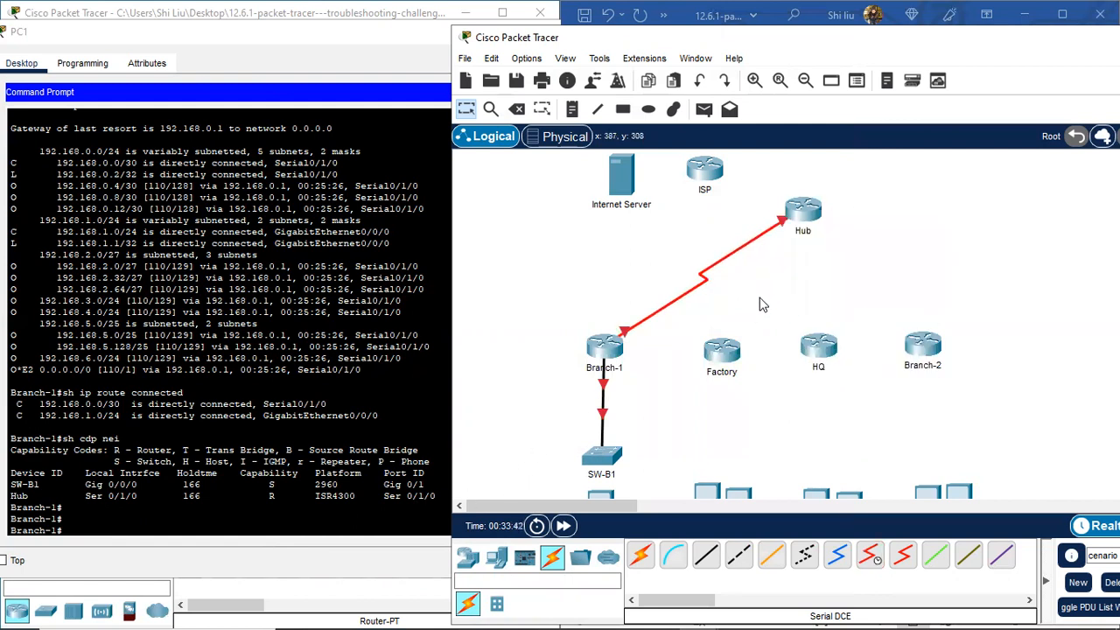
Step: Move PC1 and SW-B1 further down the canvas
scroll(551, 354, down, 1)
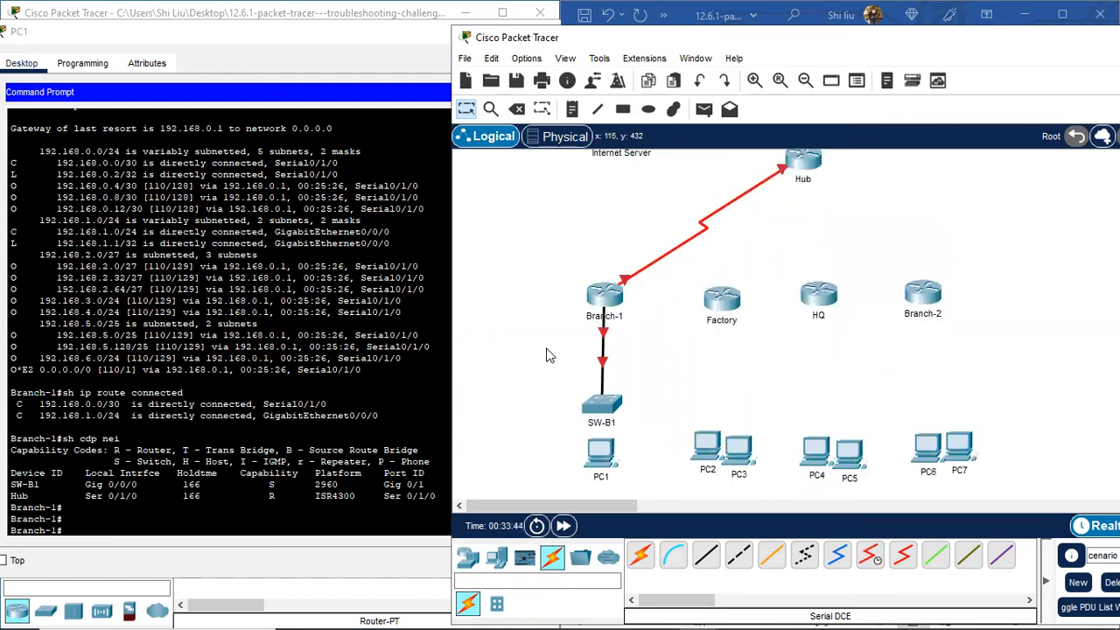
scroll(765, 389, down, 1)
drag(598, 408, 608, 452)
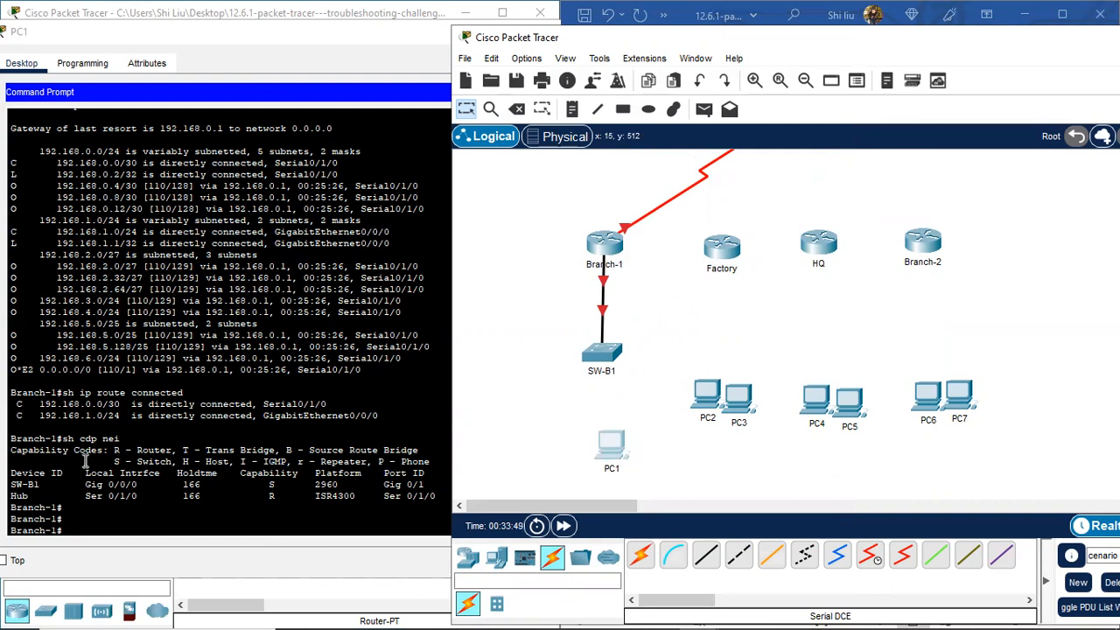
scroll(703, 314, up, 2)
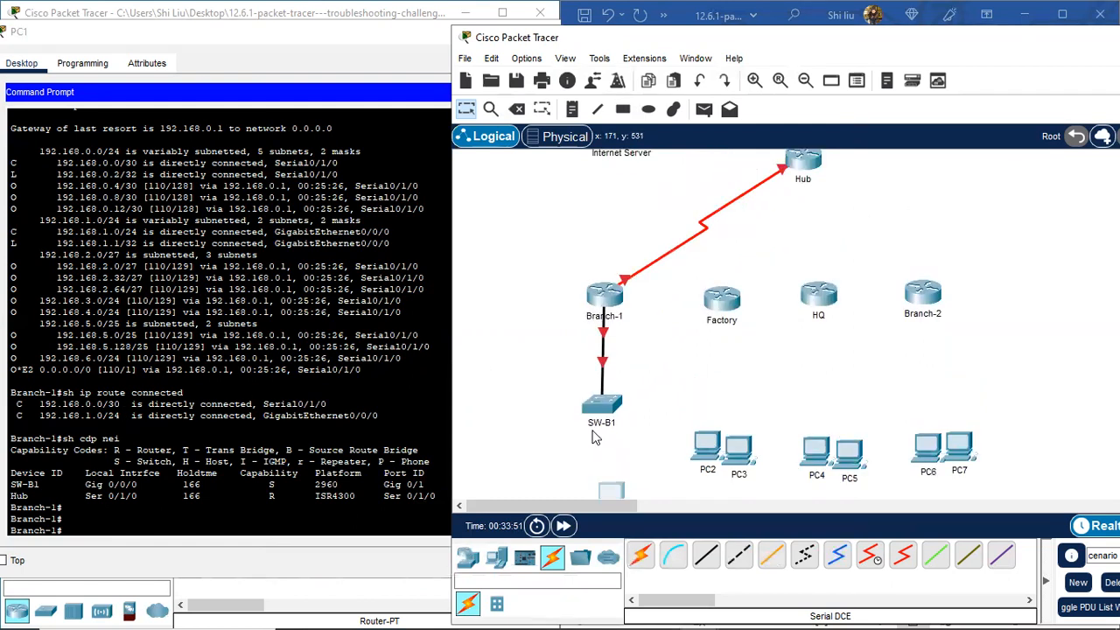
drag(614, 405, 616, 438)
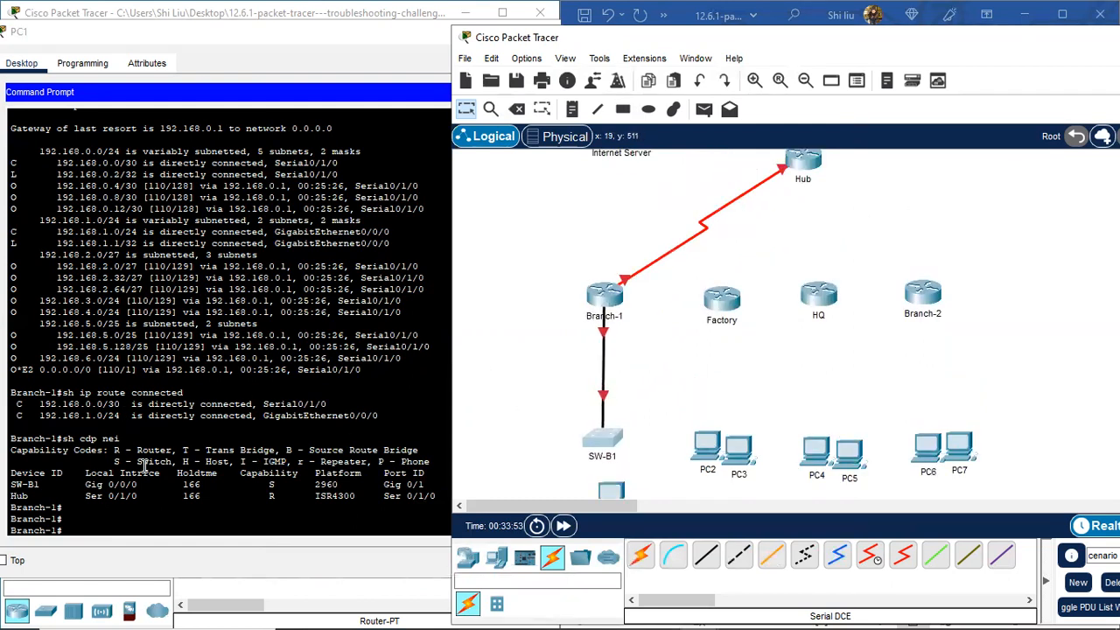
click(115, 400)
Step: Copy 192.168.0.0/30 from PC1's terminal and paste it as a note by the Branch-1–Hub link
drag(120, 404, 40, 404)
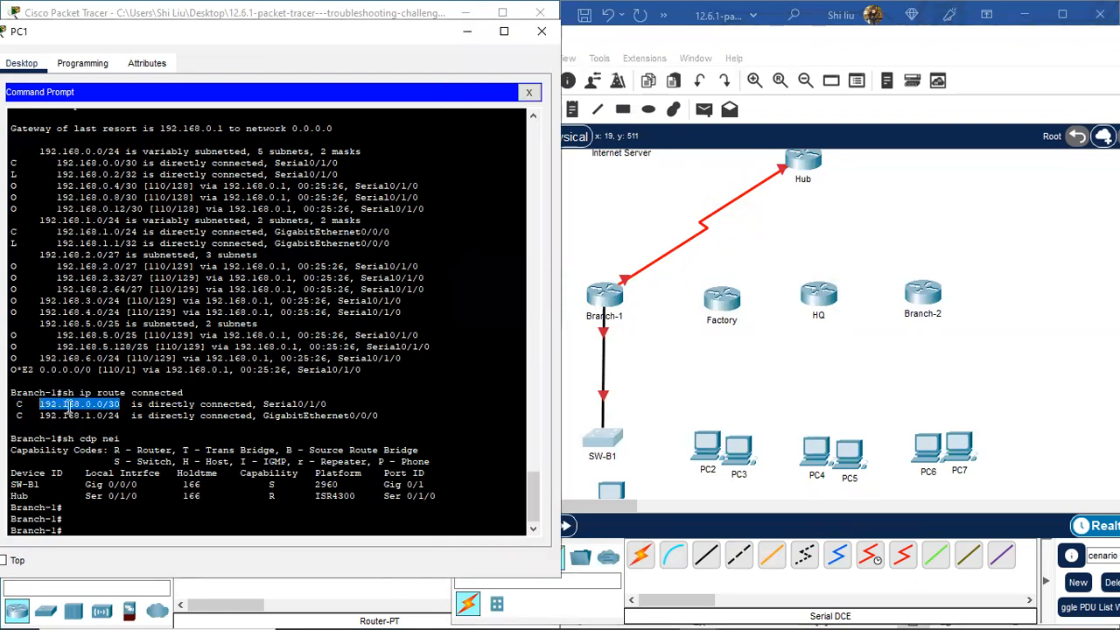
right_click(67, 408)
click(107, 418)
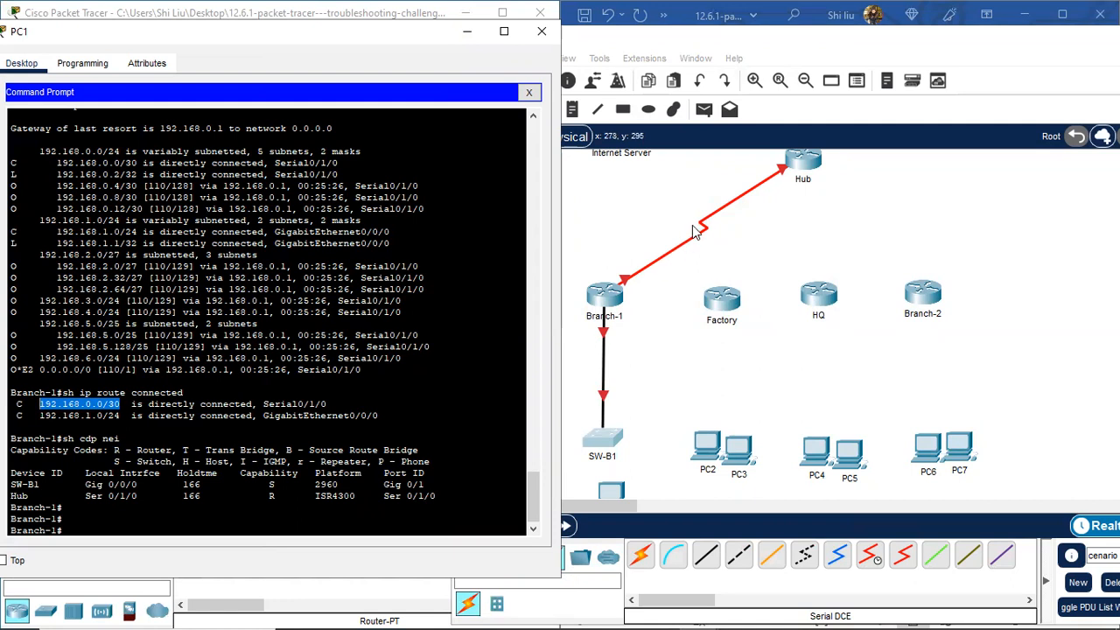
click(571, 112)
click(629, 218)
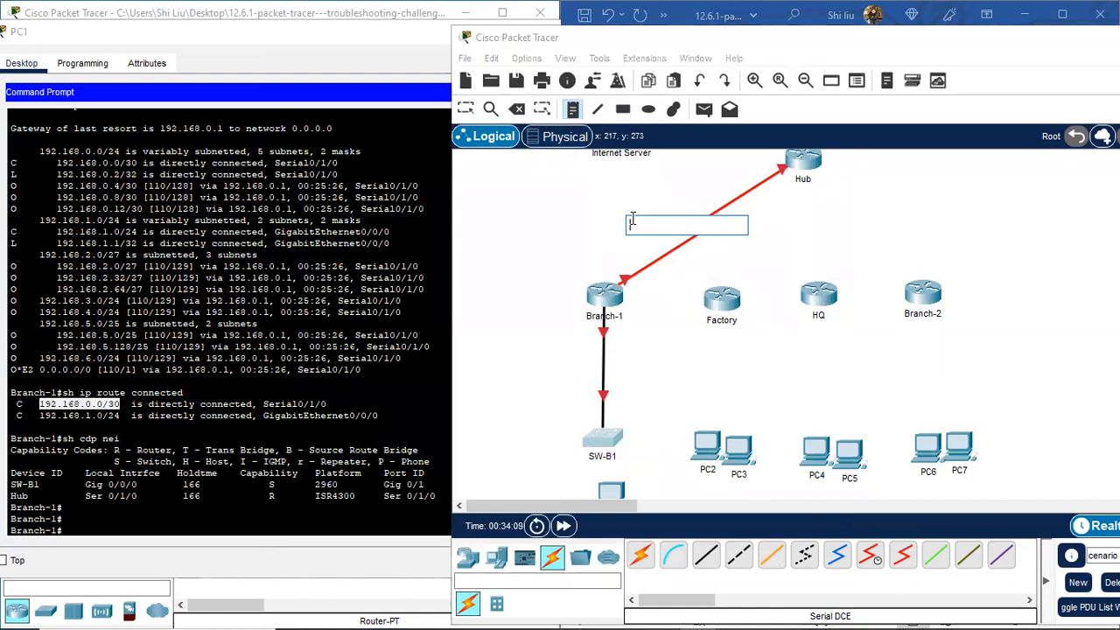
key(ctrl+v)
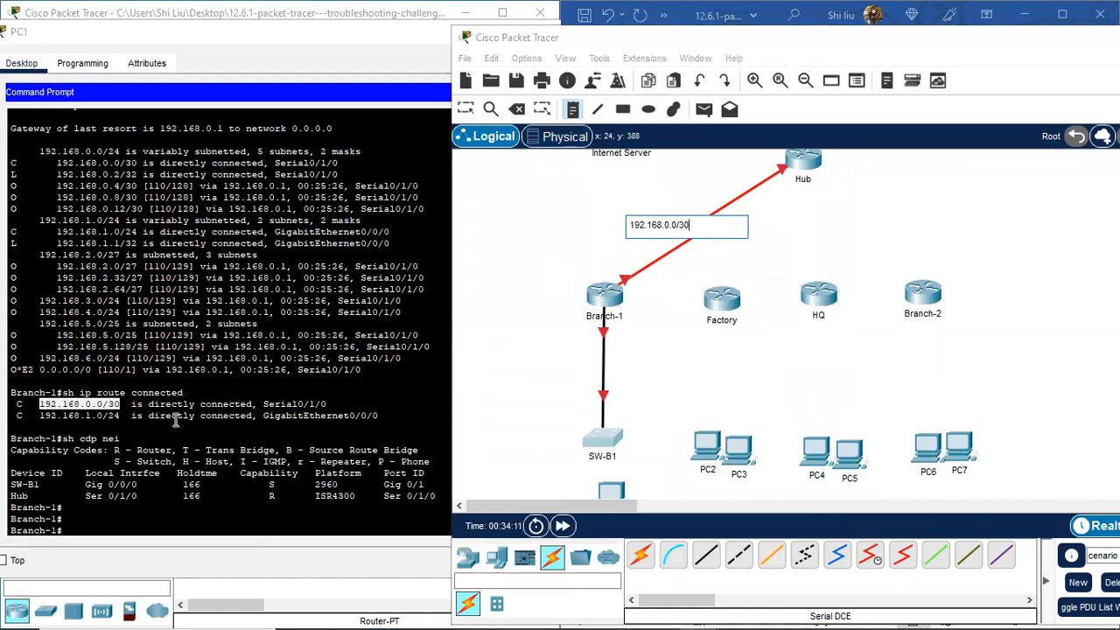
Step: Copy the 192.168.1.0/24 subnet from PC1's terminal
drag(124, 419, 42, 416)
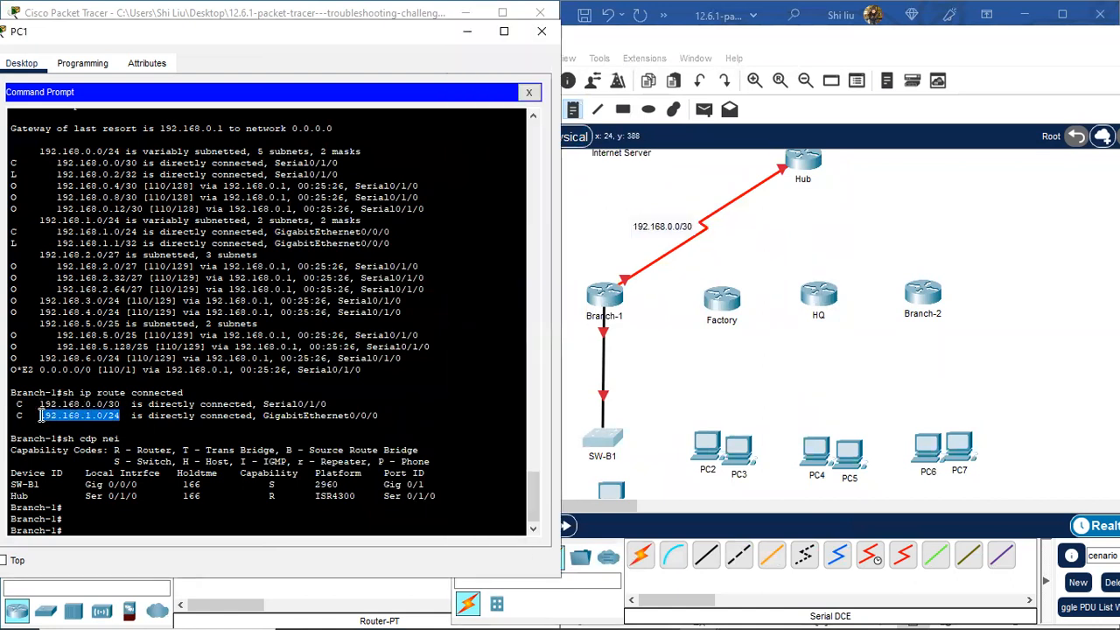
right_click(102, 420)
click(138, 428)
Step: Turn on 'Always Show Port Labels in Logical Workspace' in Preferences
click(646, 341)
click(526, 58)
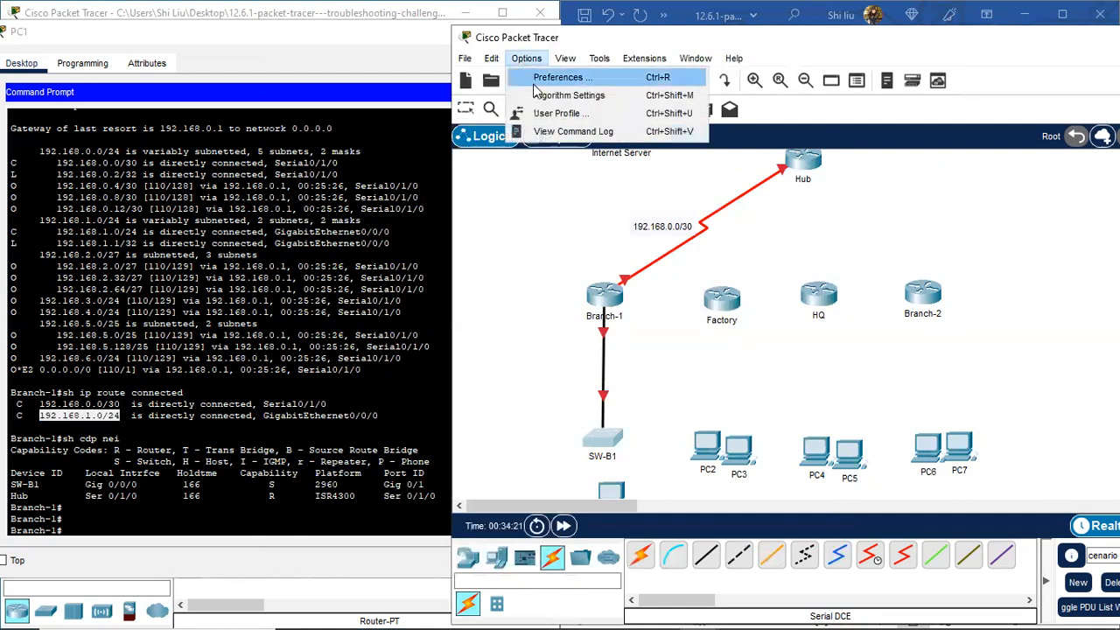
click(558, 79)
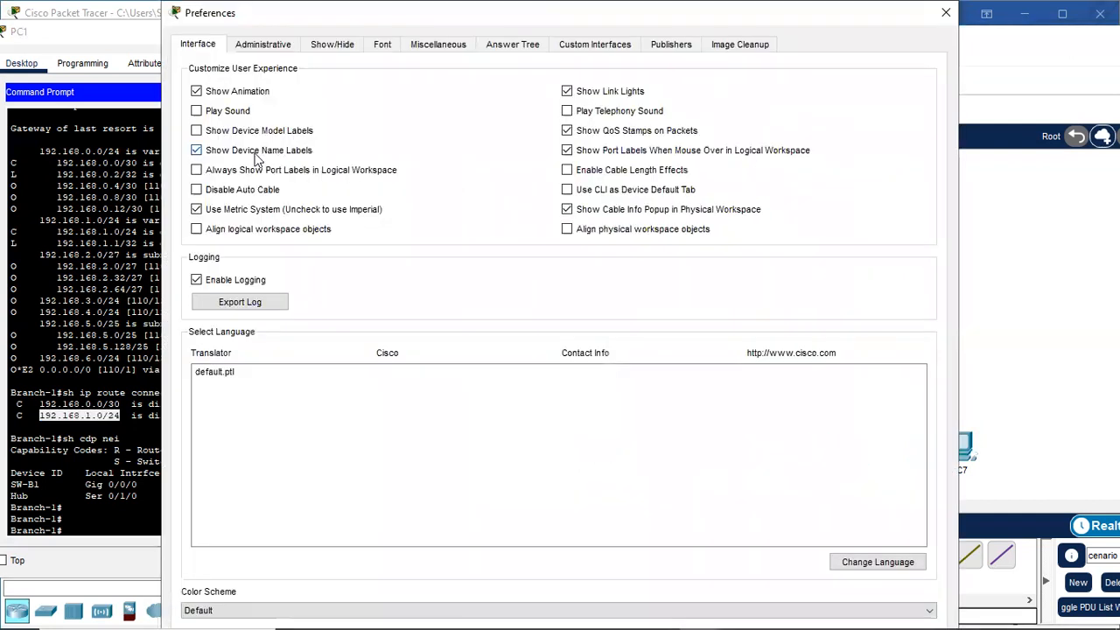
click(233, 173)
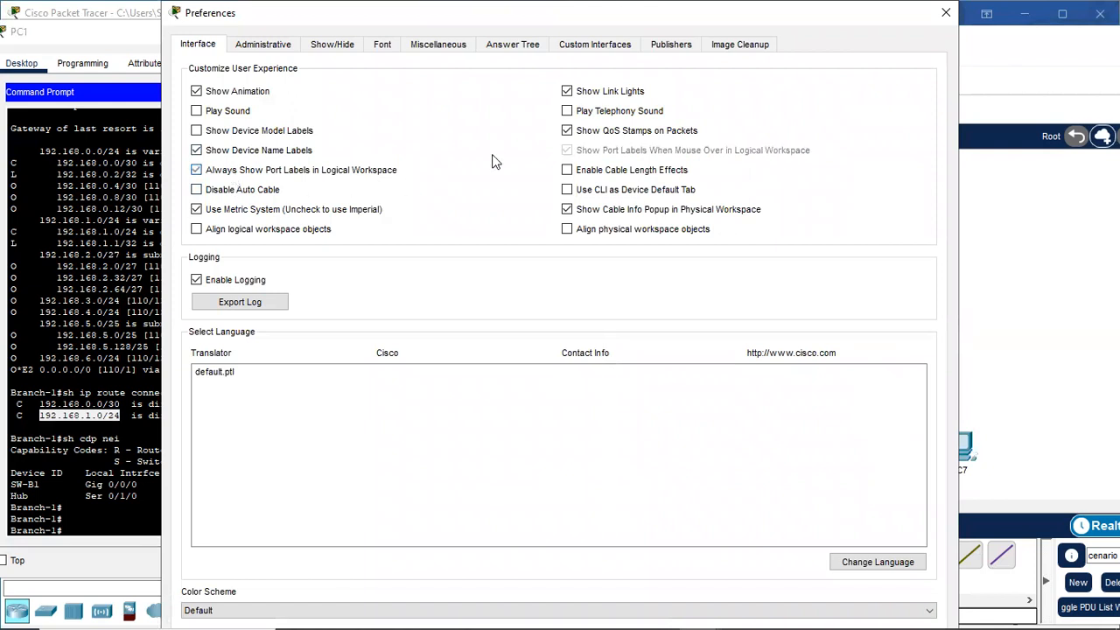
click(945, 12)
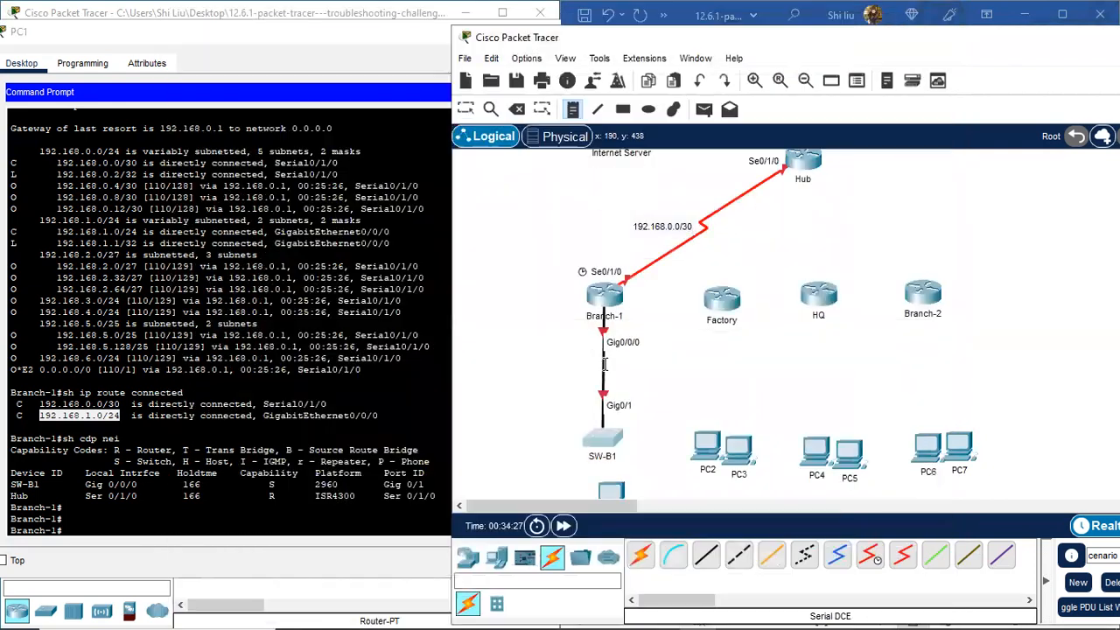
Step: Add a 192.168.1.0/24 note by the Branch-1–SW-B1 link and nudge the 192.168.0.0/30 note up
click(577, 362)
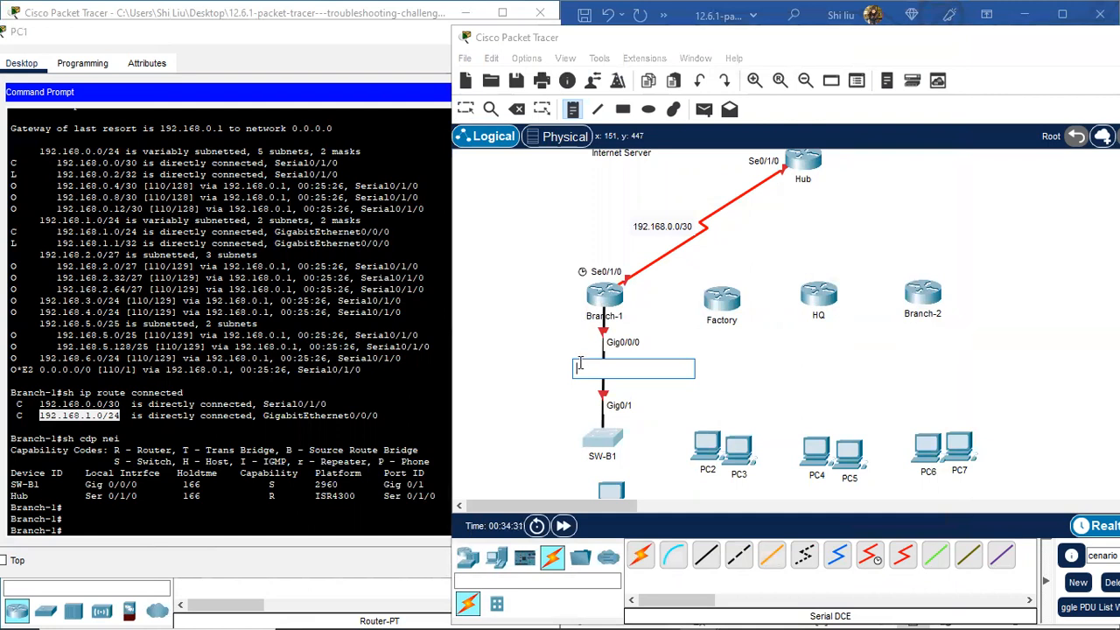
key(ctrl+v)
click(467, 115)
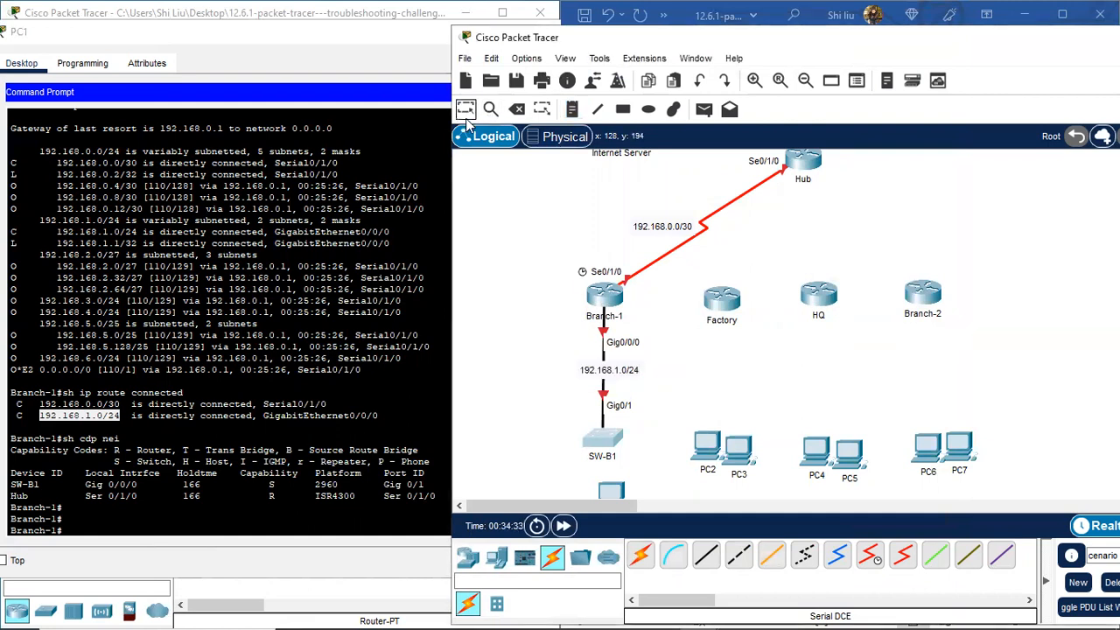
drag(630, 374, 579, 375)
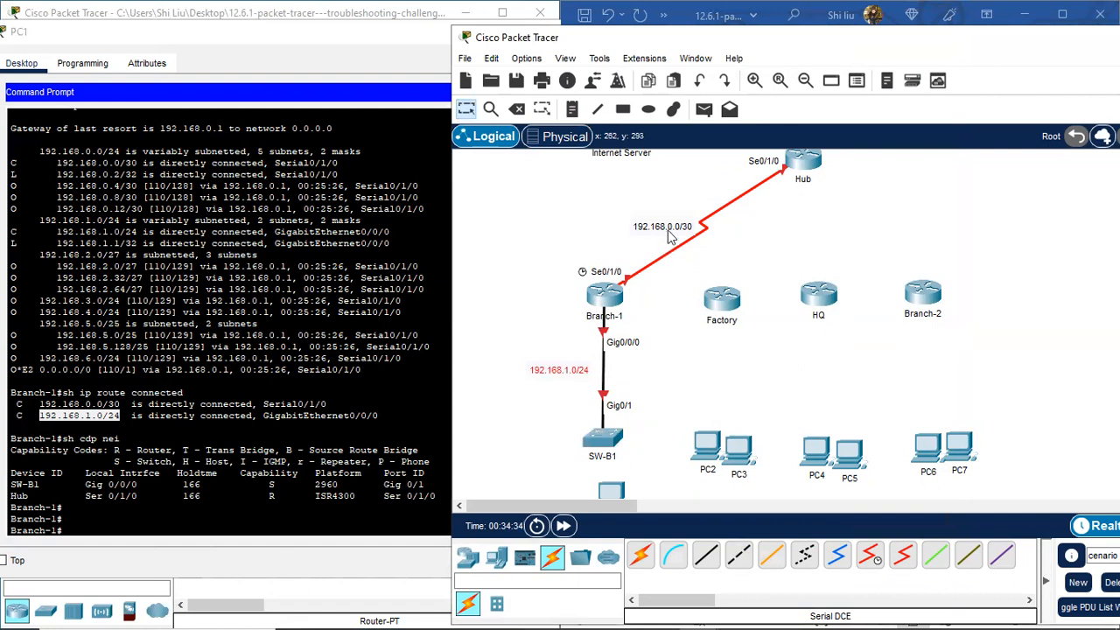
drag(667, 231, 666, 227)
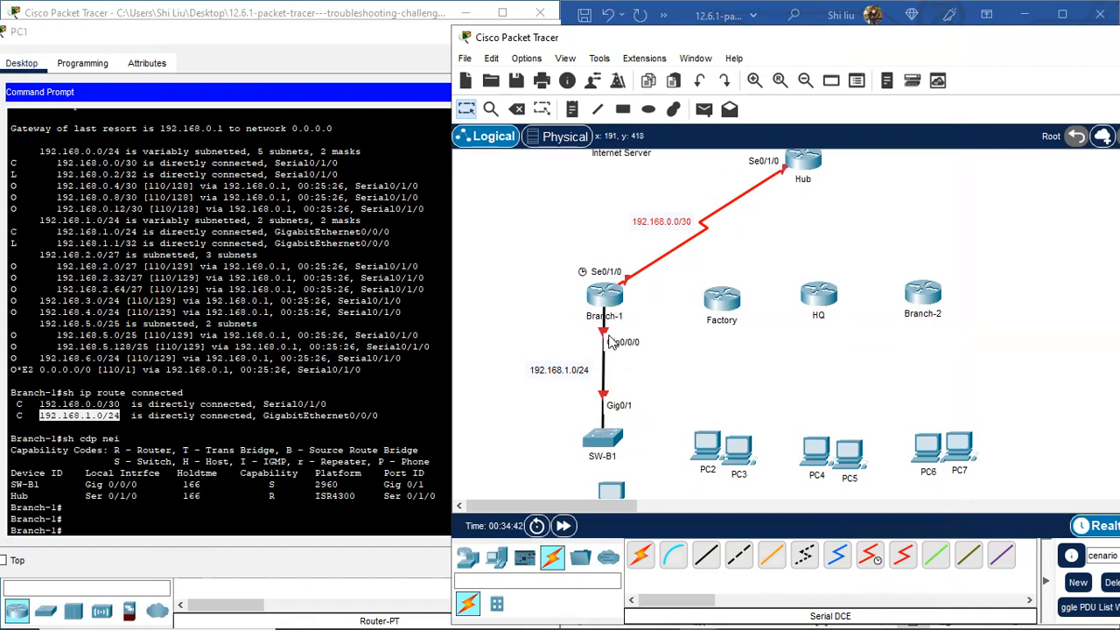
Step: Position the topology window beside PC1's Command Prompt and return focus to the terminal
click(75, 532)
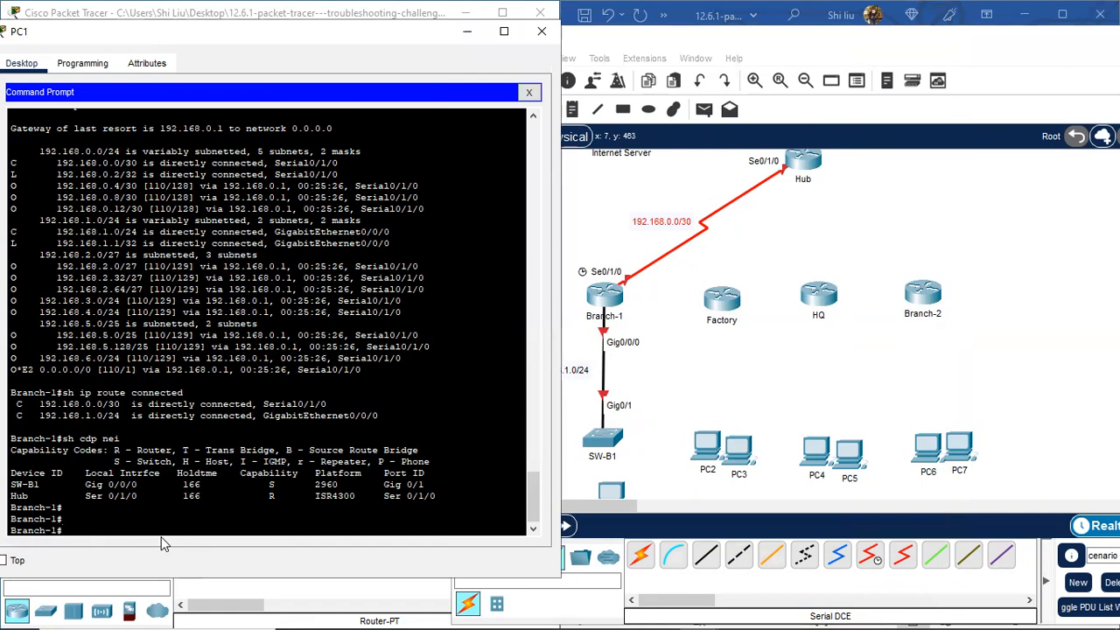
click(920, 195)
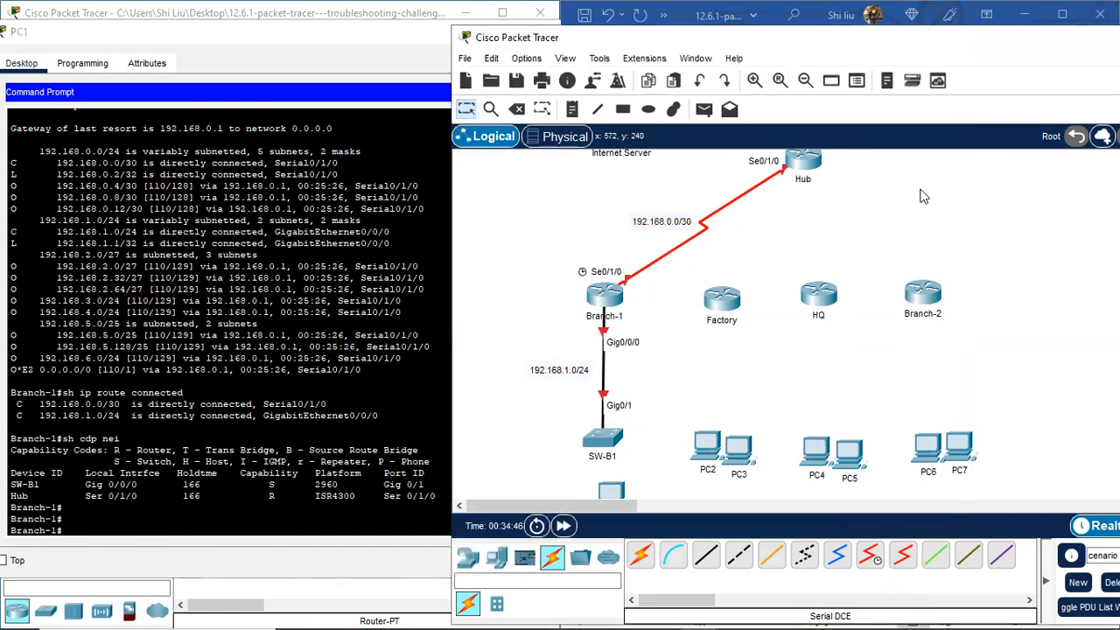
drag(781, 55, 917, 69)
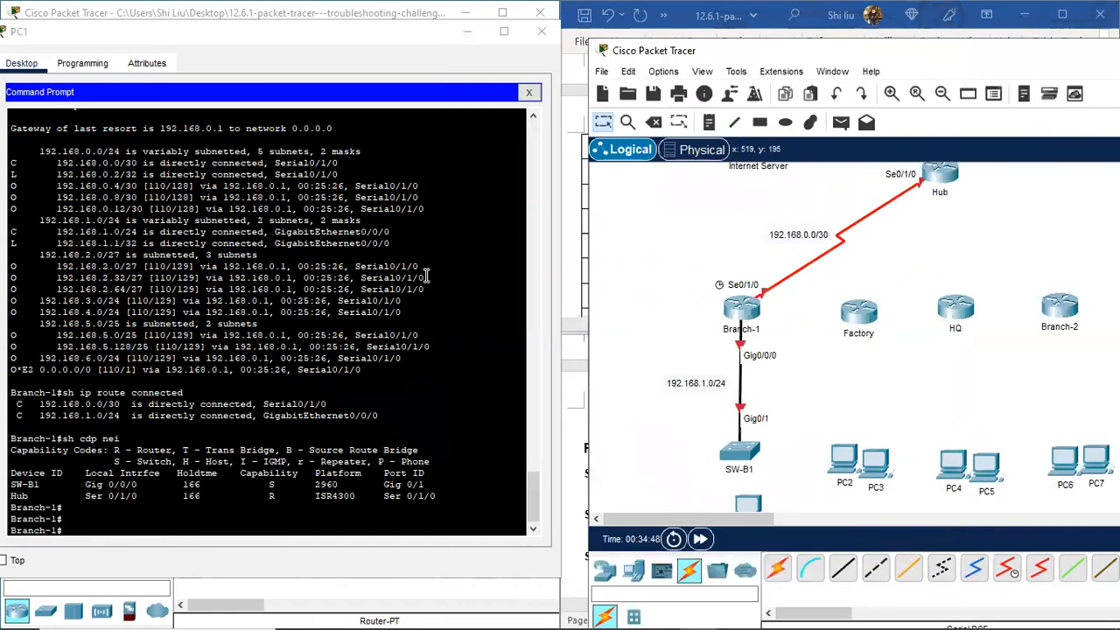
click(103, 530)
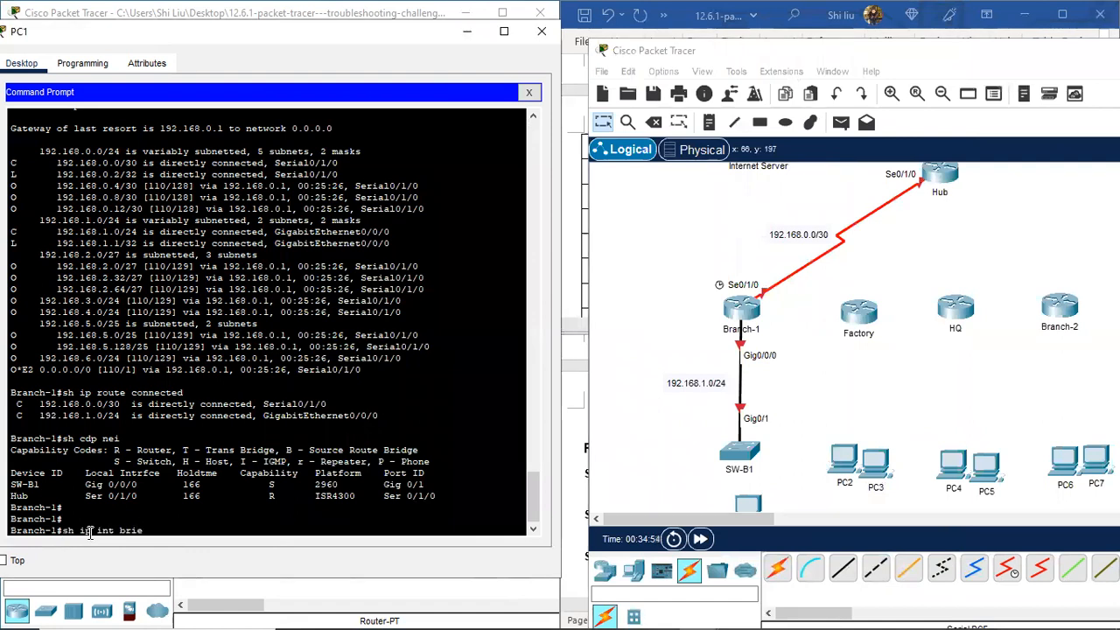
Step: Show Branch-1's interface summary and label its Gig0/0/0 and Se0/1/0 ends with .1 and .2 notes
key(Return)
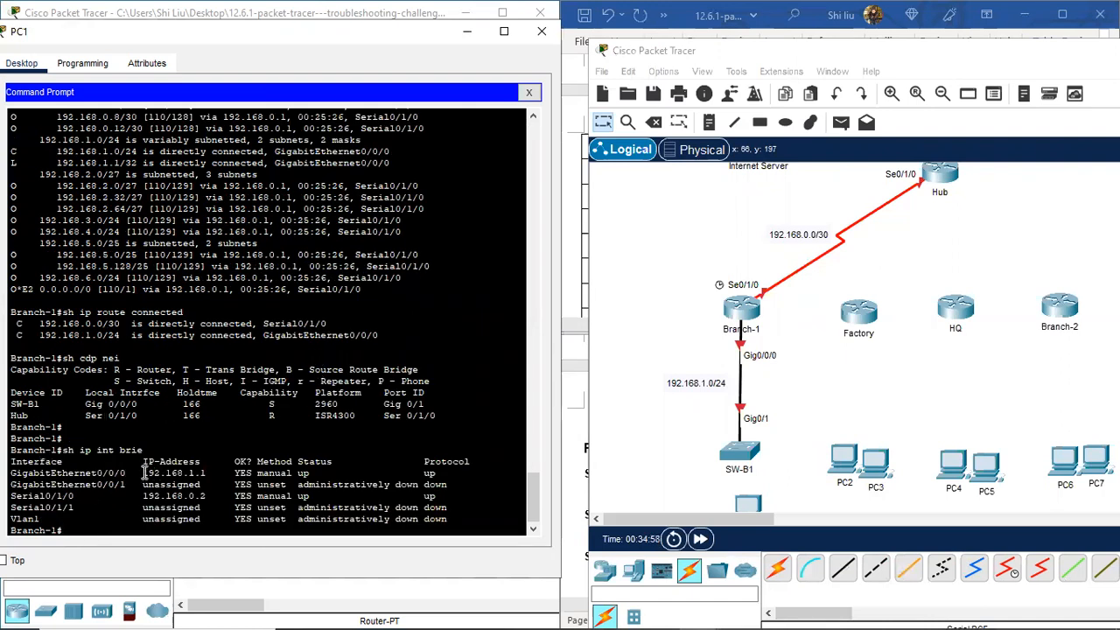
drag(207, 474, 195, 471)
click(708, 121)
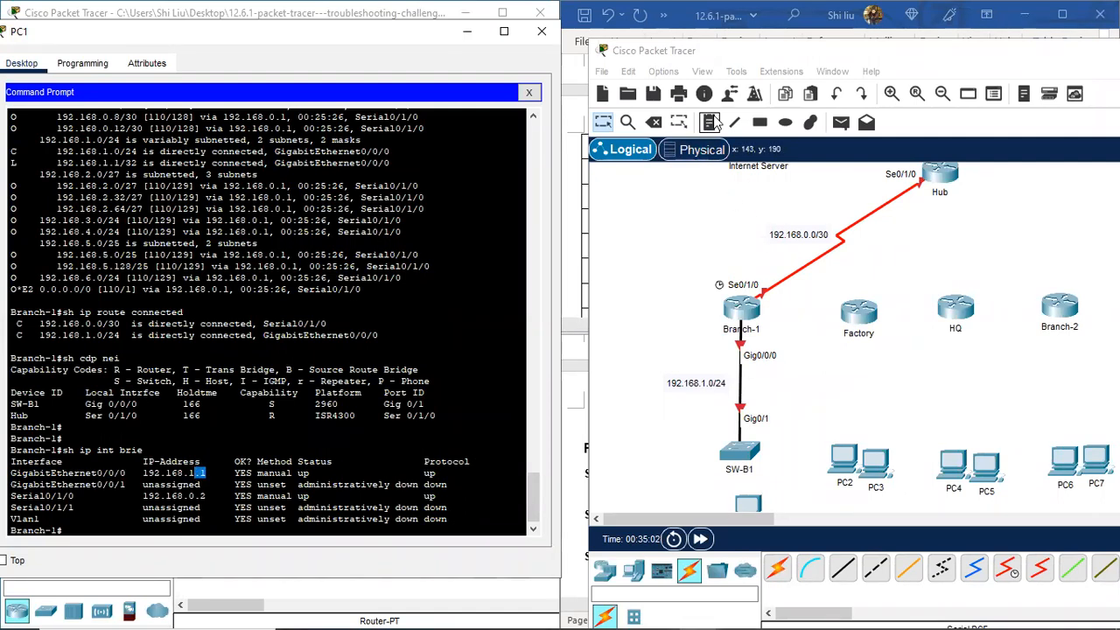
click(723, 353)
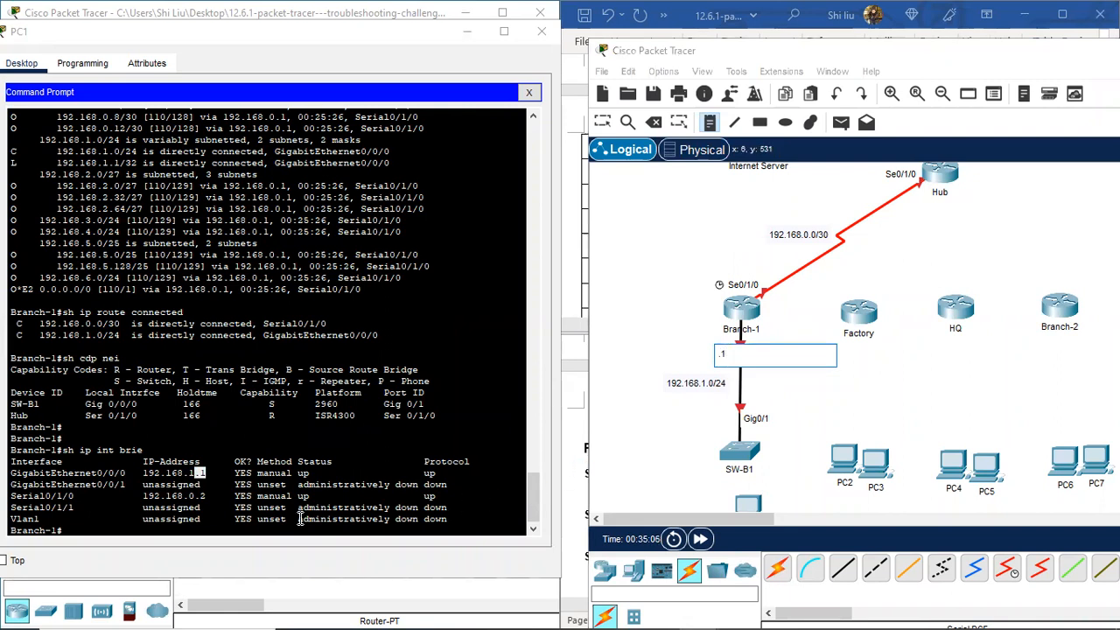
click(725, 263)
text(.2)
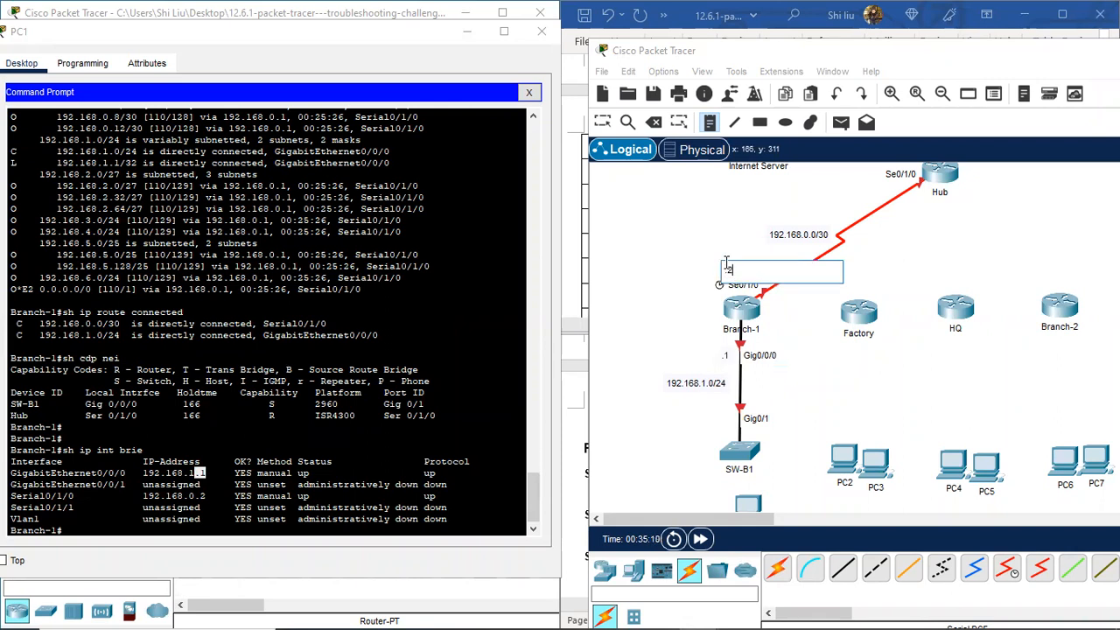
click(607, 121)
drag(737, 269, 774, 271)
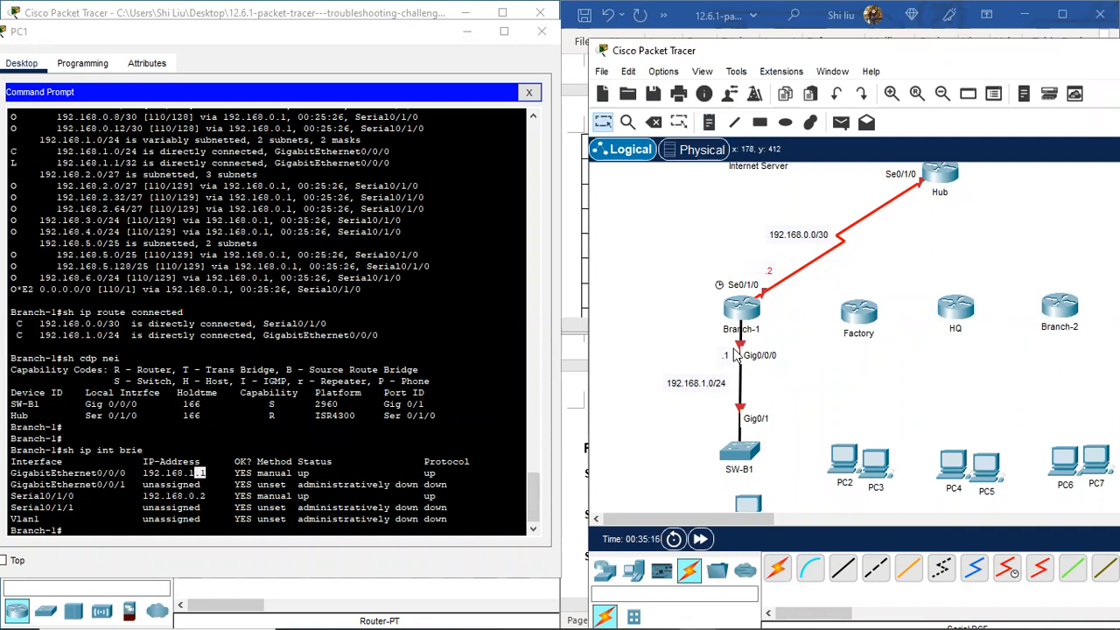
drag(724, 356, 719, 348)
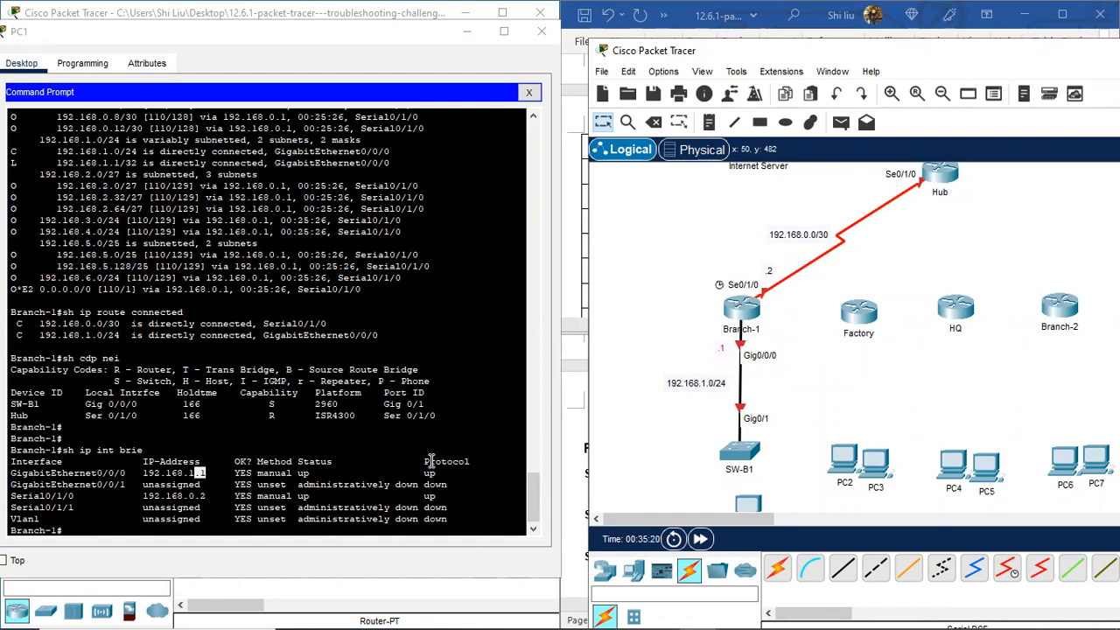
Step: On a fresh Branch-1 prompt in PC1's terminal, enter 'sh cdp nei d'
click(97, 529)
key(Return)
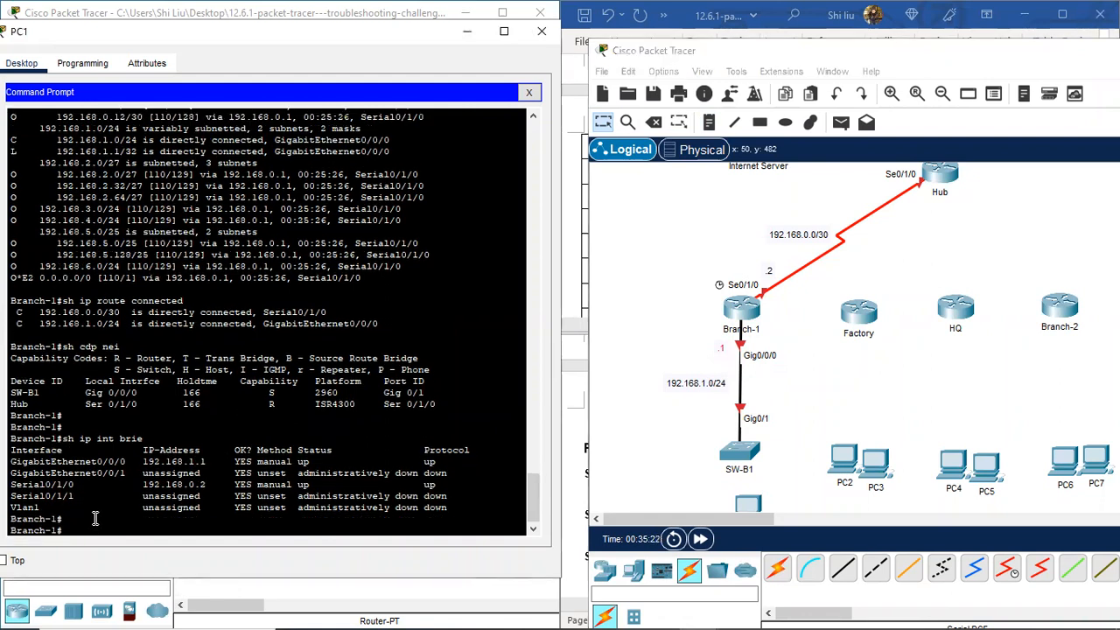
key(Return)
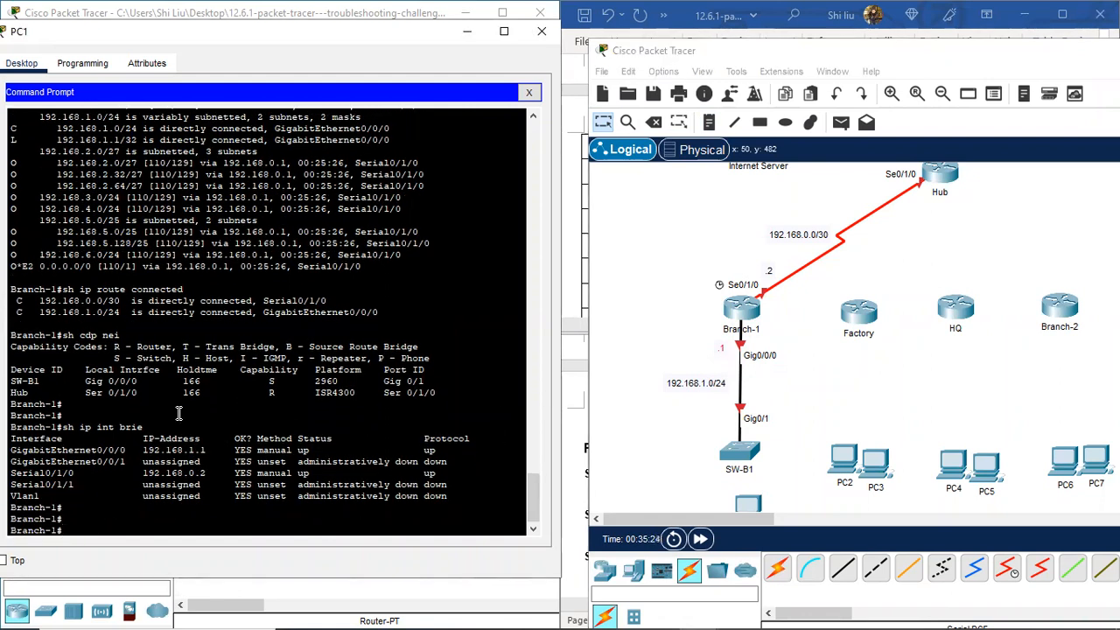
text(sh cdp nei detail)
Step: Run the detailed CDP listing and copy SW-B1's address 192.168.1.252
key(Return)
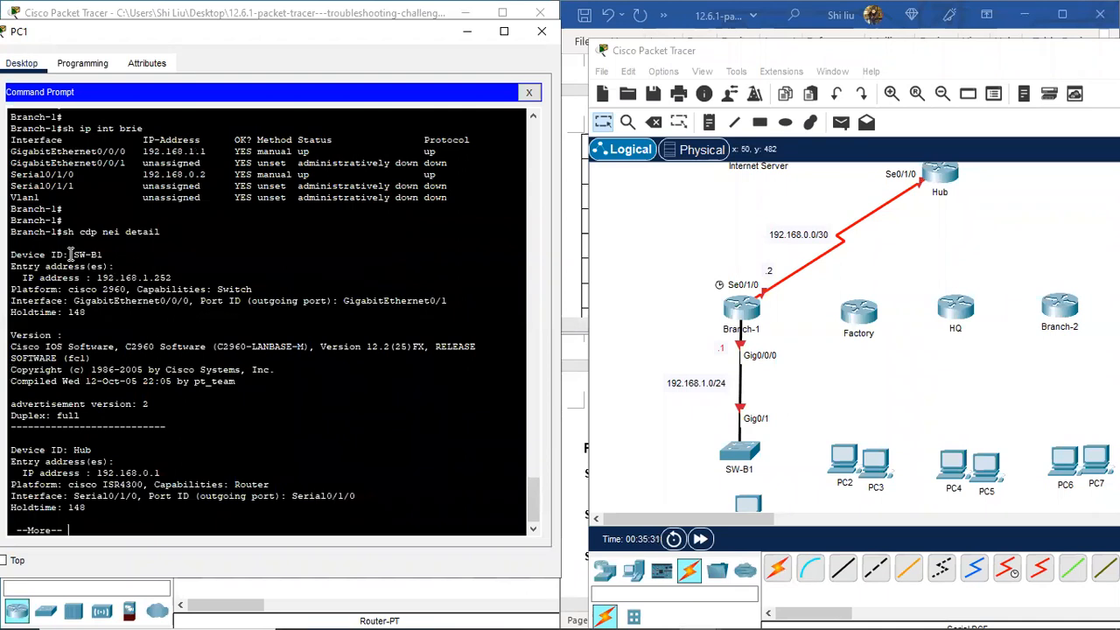
drag(172, 277, 96, 277)
right_click(117, 274)
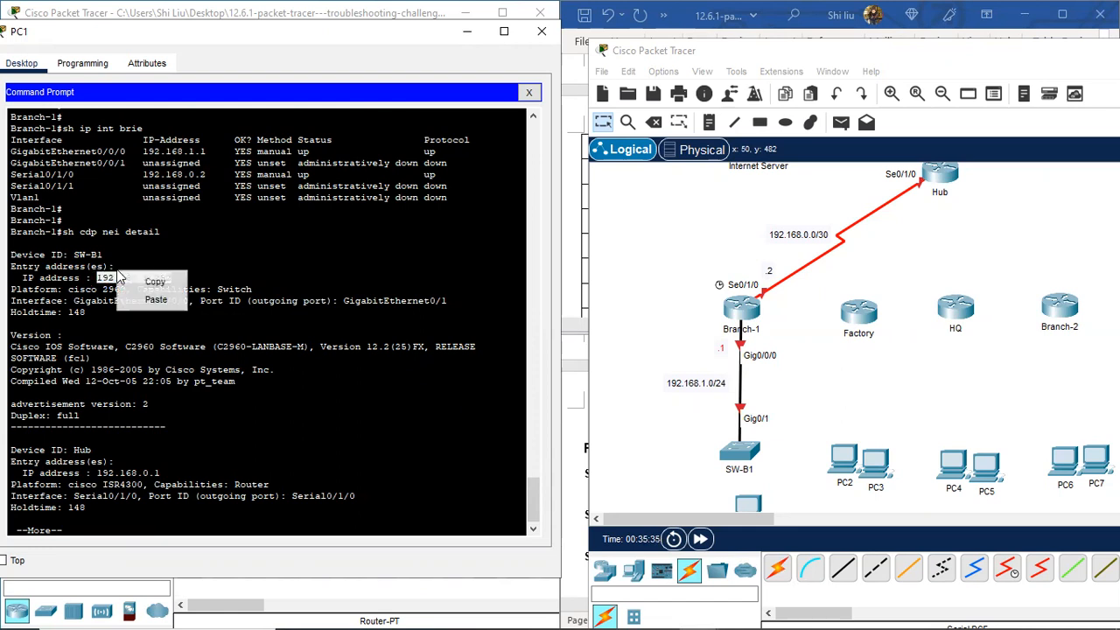
click(157, 284)
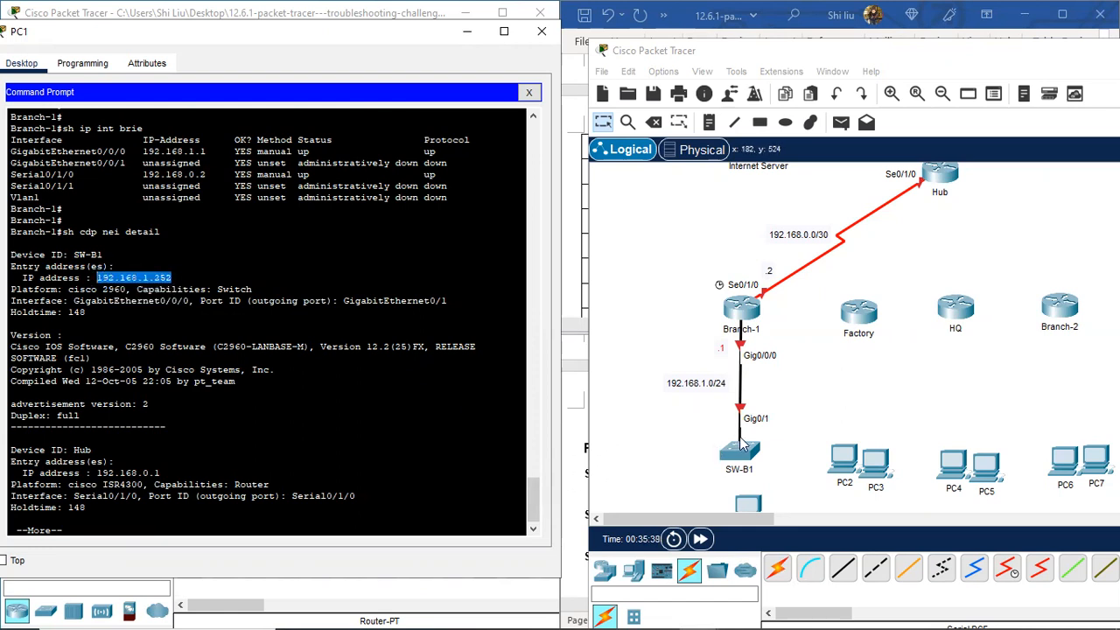
Step: Paste 192.168.1.252 into a new note and position it beside SW-B1
click(707, 124)
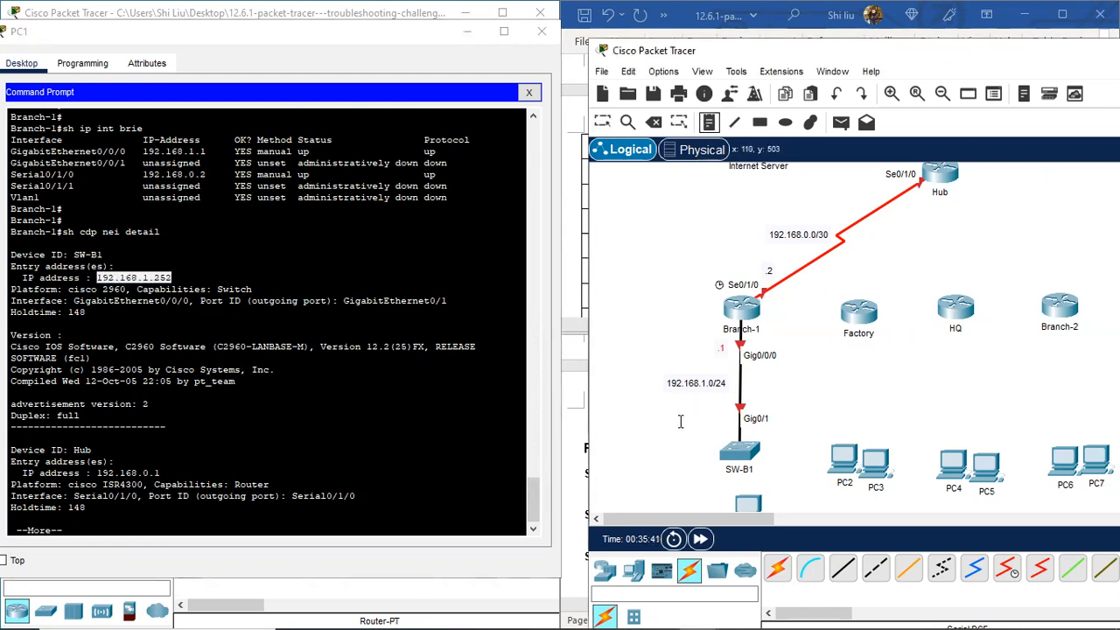
click(637, 451)
key(ctrl+v)
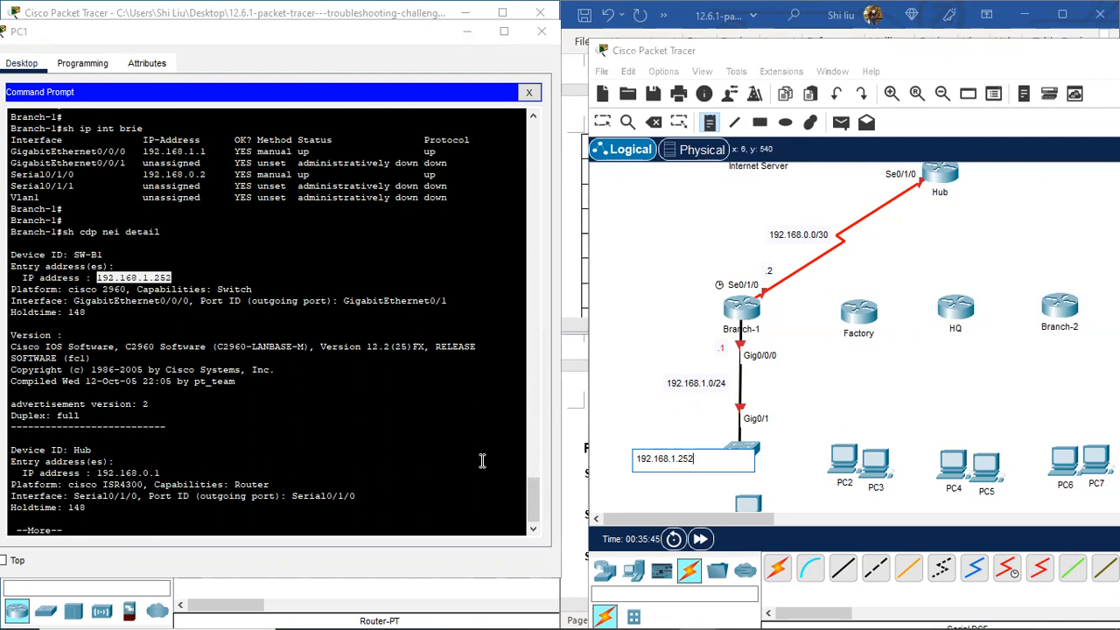
scroll(174, 466, down, 1)
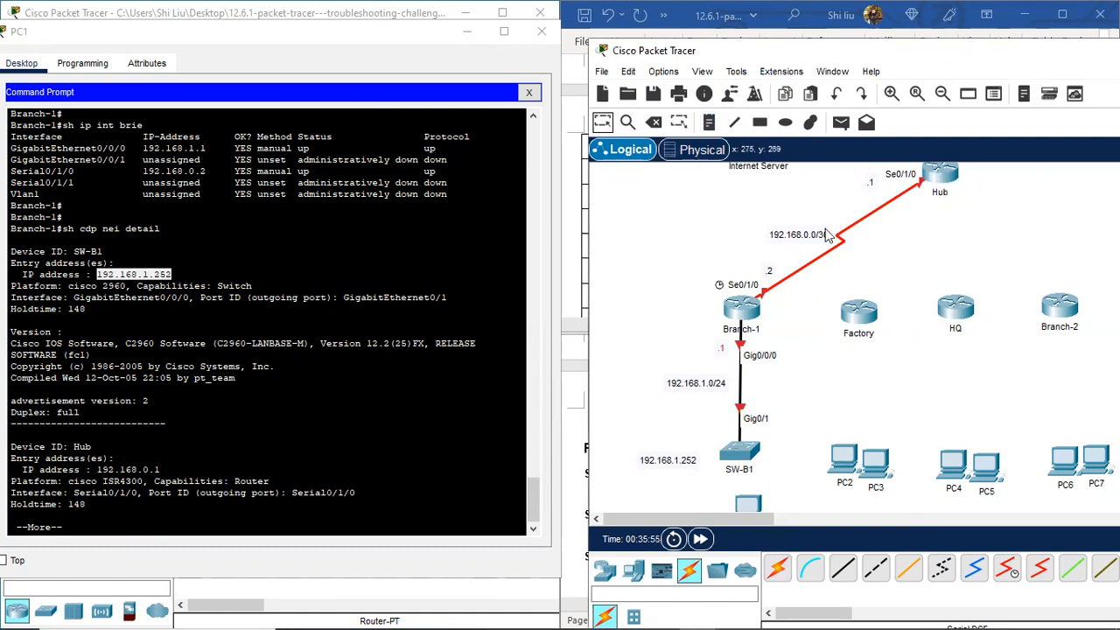
scroll(827, 236, up, 2)
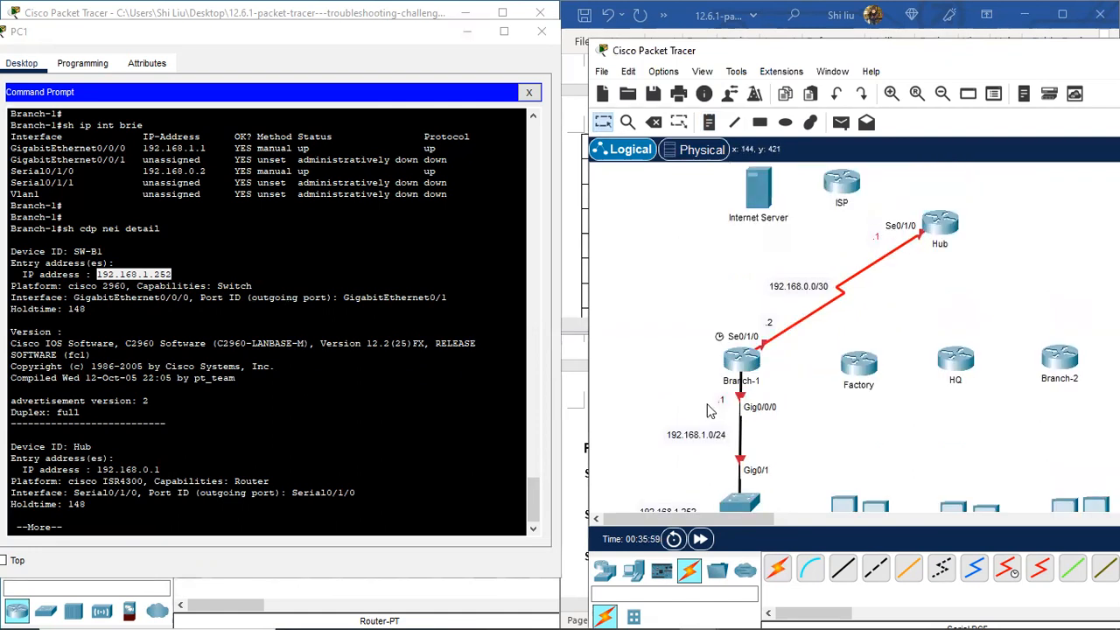
scroll(709, 406, down, 2)
drag(685, 467, 691, 461)
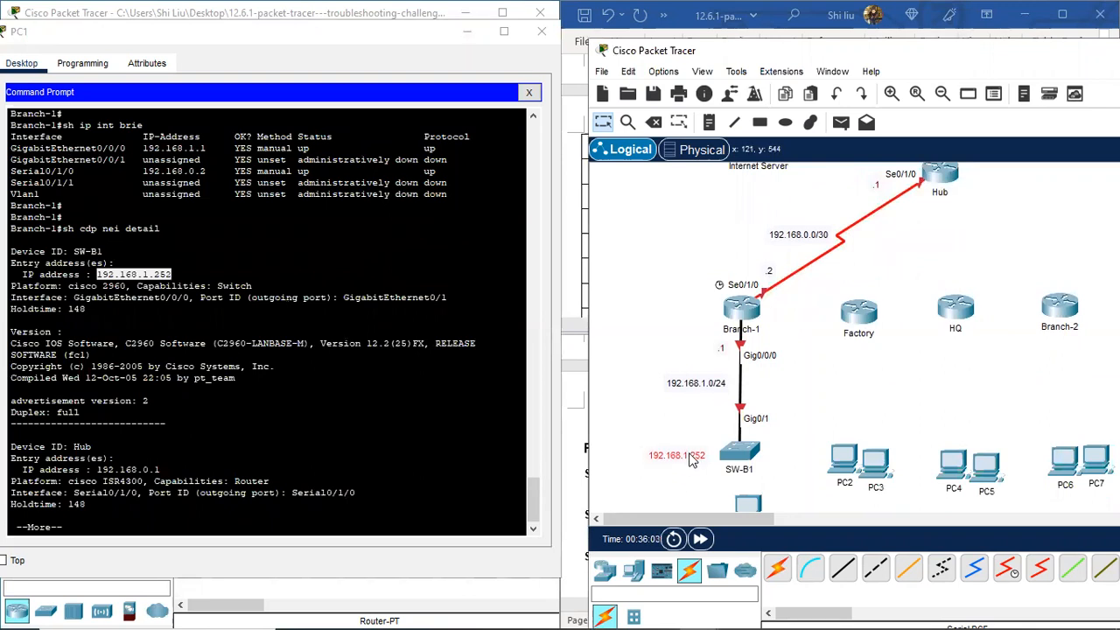
scroll(745, 457, down, 2)
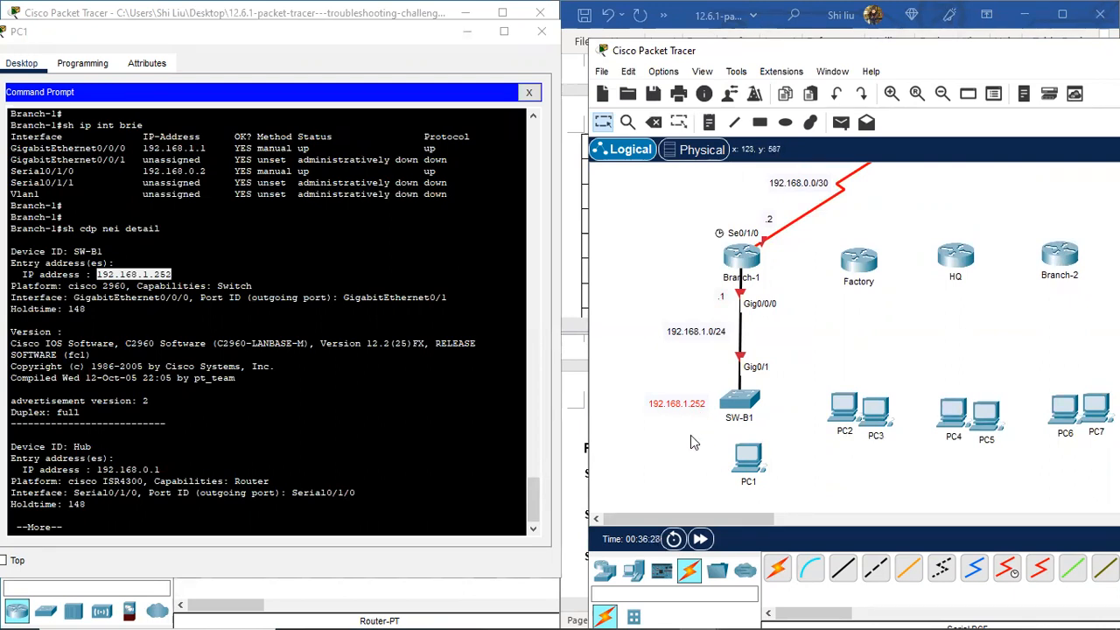
drag(681, 410, 684, 415)
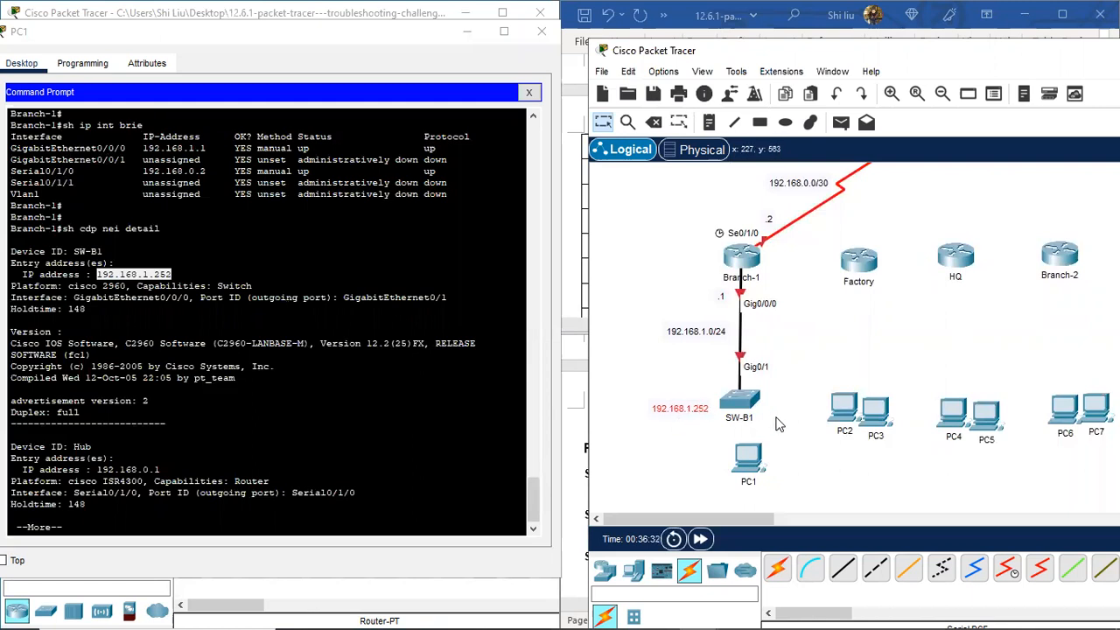
Step: Page through the remaining CDP output and type 'telnet 192.168.1.252' in PC1's terminal
click(110, 529)
key(space)
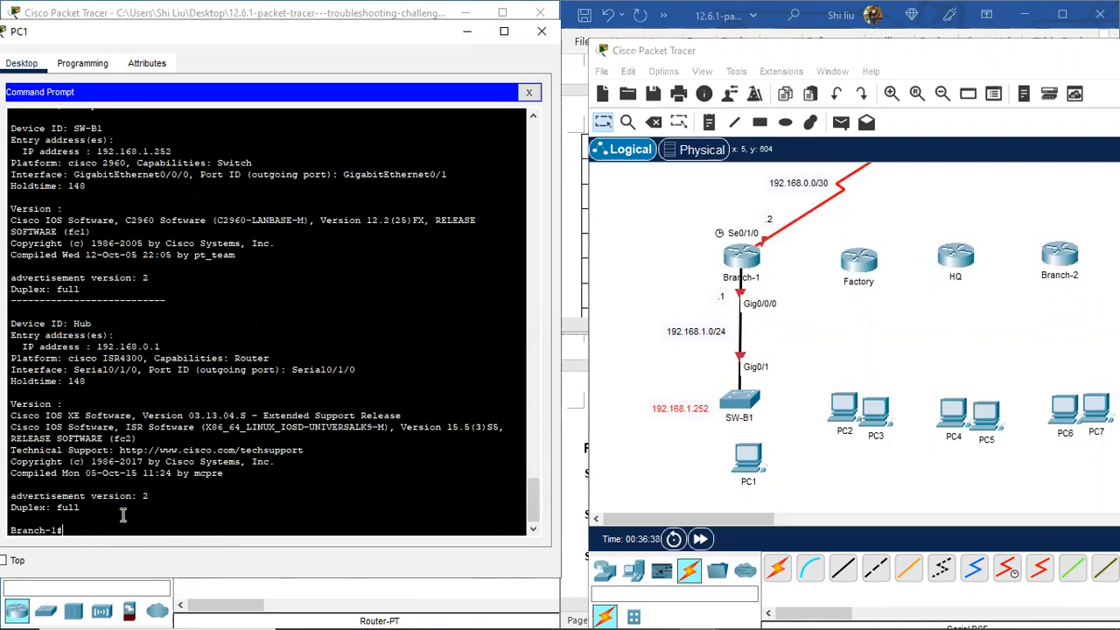
text(tel)
text(net 192.168.1.252)
Step: Telnet to SW-B1 at 192.168.1.252 and log into privileged mode with 'en'
key(Return)
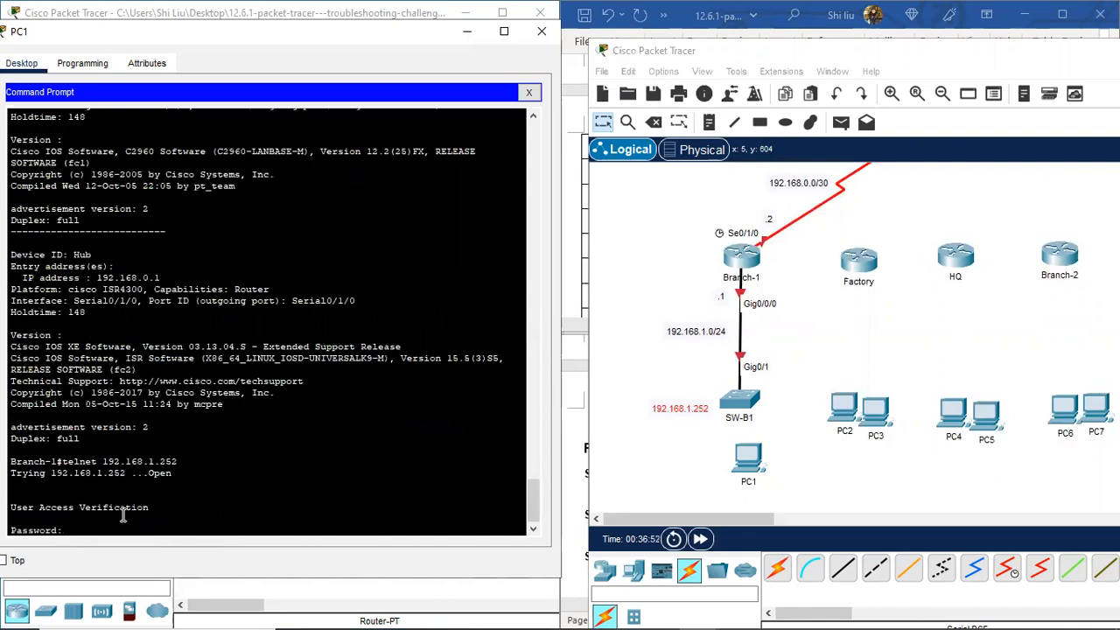
key(Return)
text(en)
key(Return)
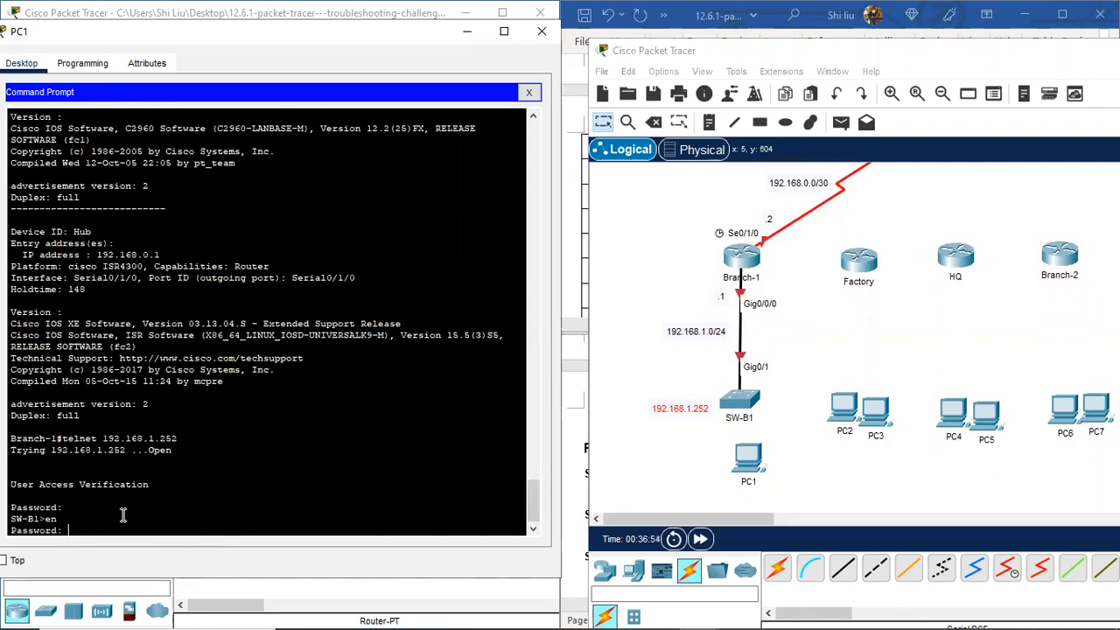
key(Return)
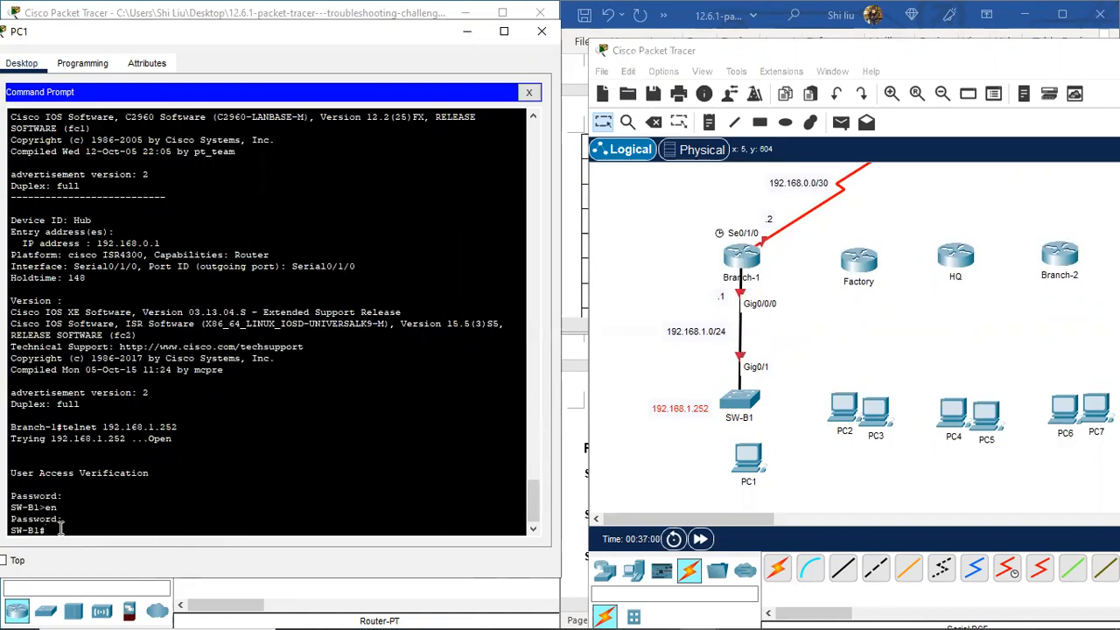
Step: Run 'sh ip int' on SW-B1 and page down to show Vlan1 at 192.168.1.252
text(sh ip int)
key(Return)
scroll(98, 479, up, 1)
scroll(222, 417, down, 1)
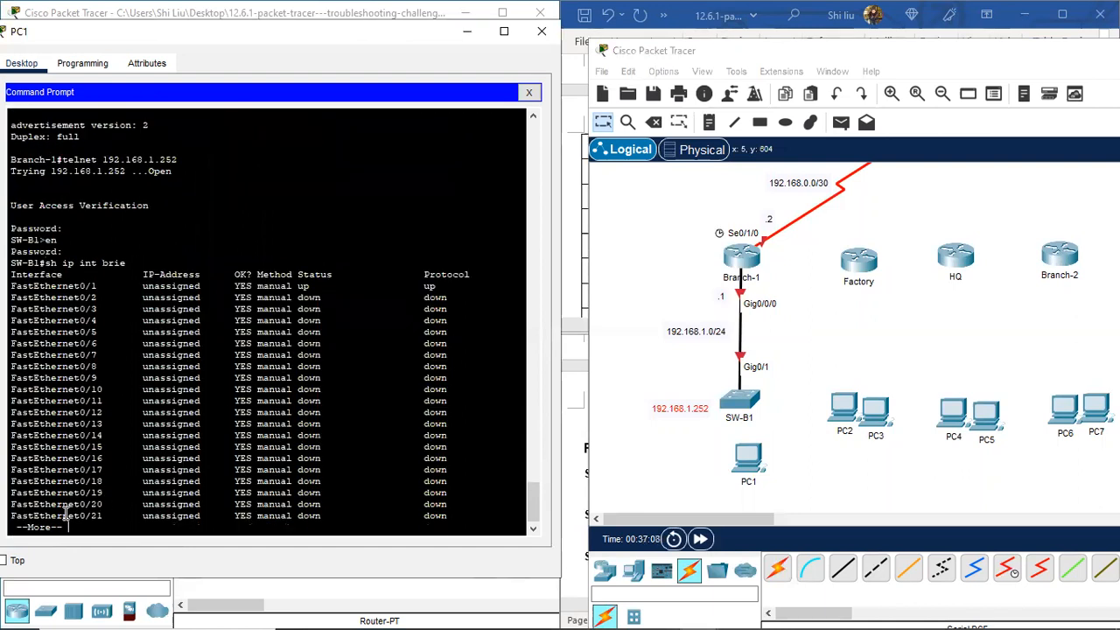
key(space)
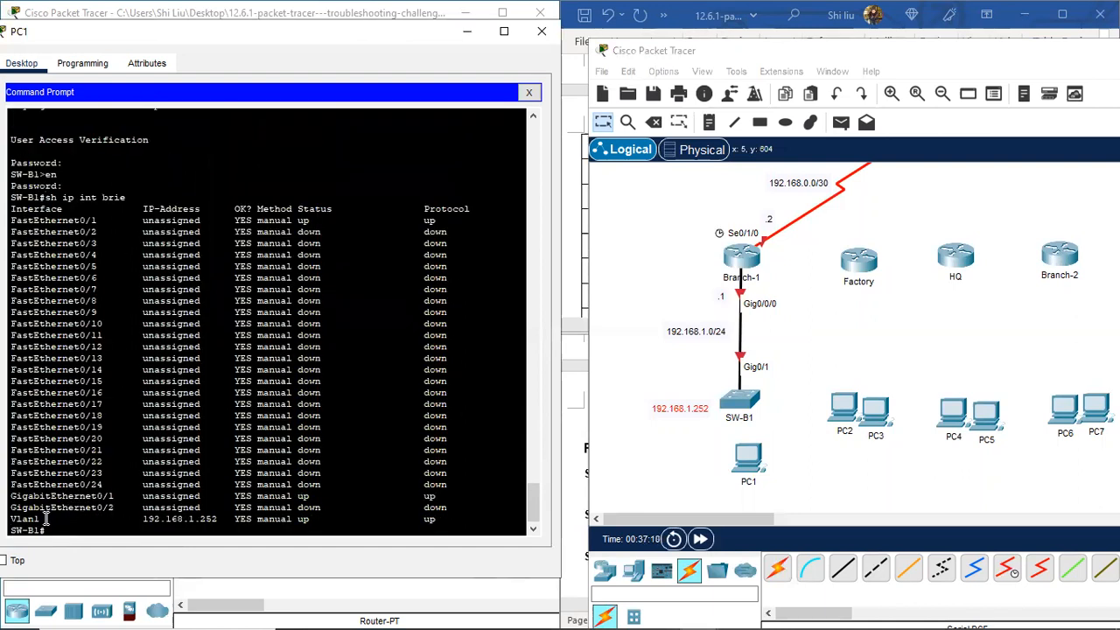
Step: Edit SW-B1's note to read 'vlan1: 192.168.1.252' and nudge it into place beside the switch
drag(10, 517, 48, 521)
click(656, 415)
double_click(657, 416)
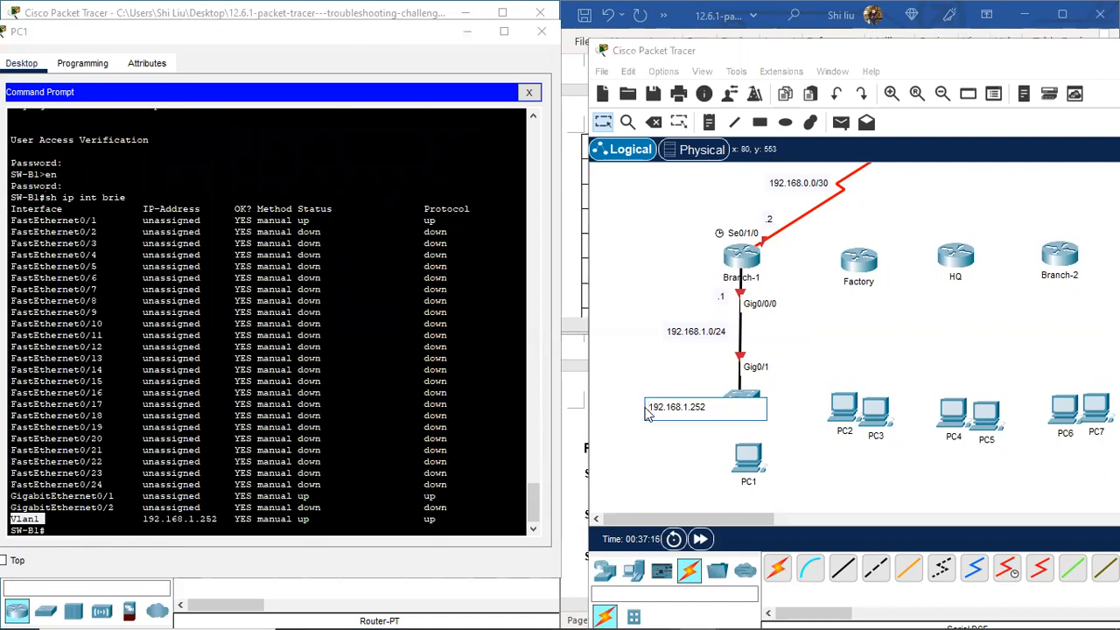
text(vlan1:)
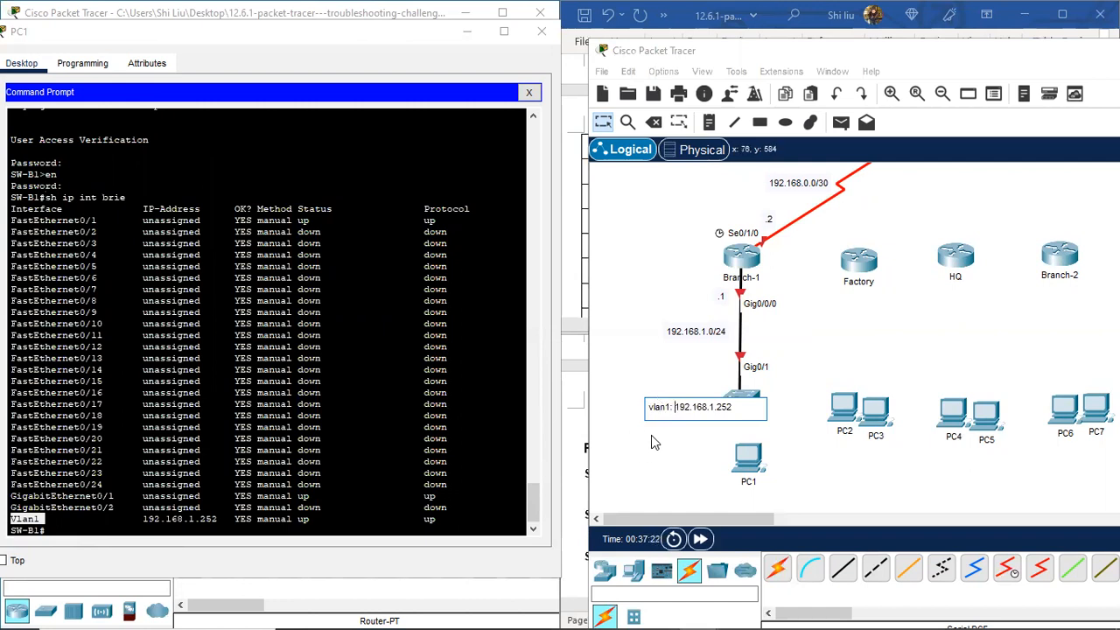
click(651, 437)
drag(669, 398, 665, 404)
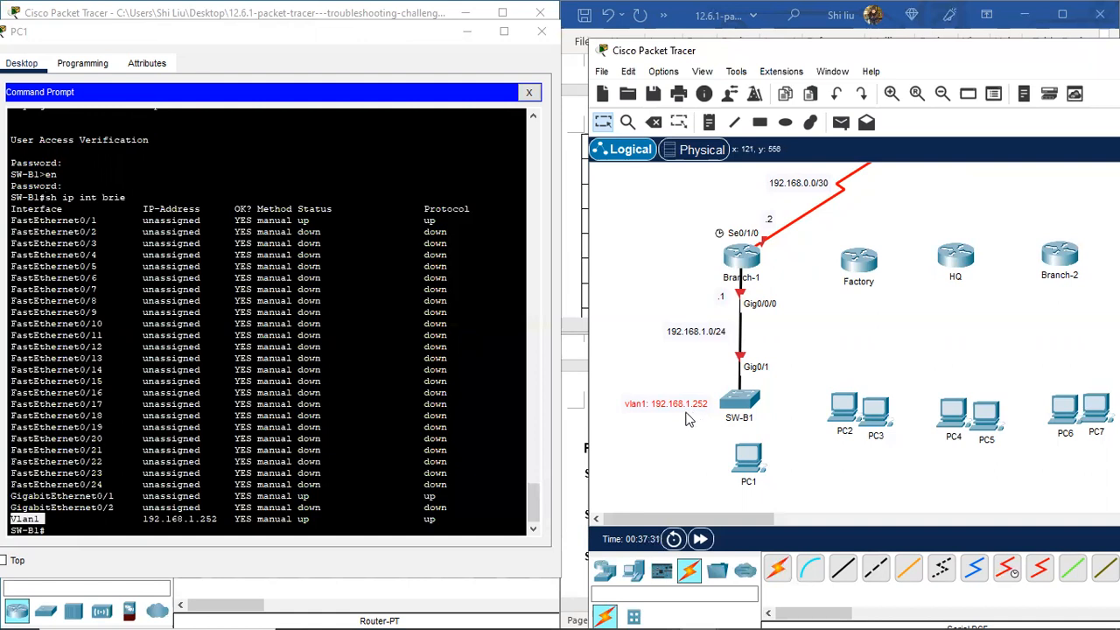
drag(687, 410, 690, 411)
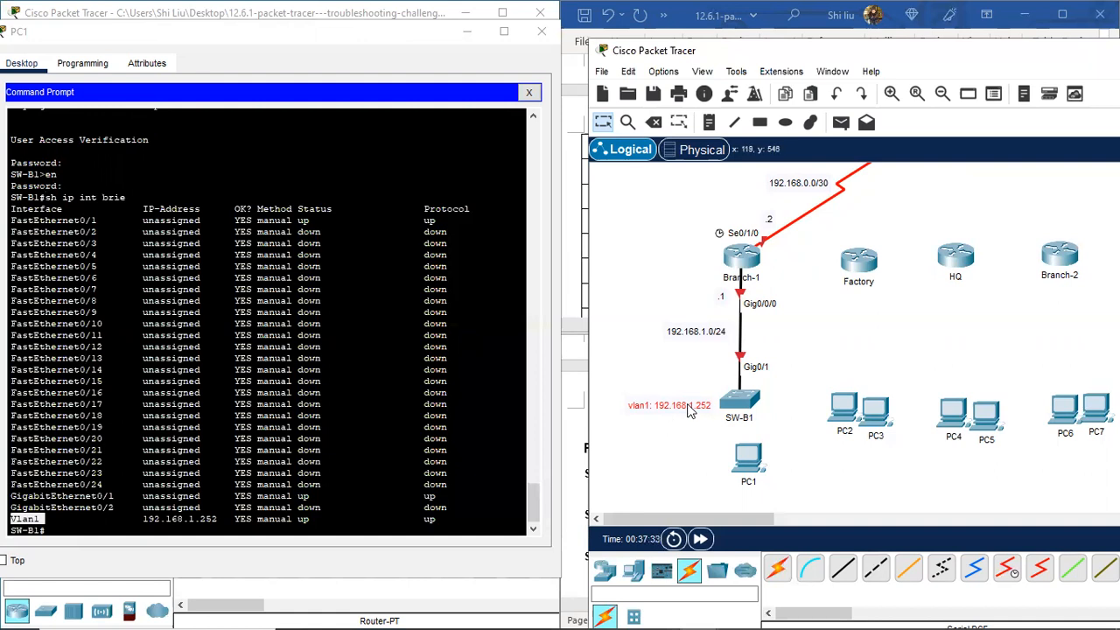
click(670, 437)
Step: Run 'sh cdp nei' on SW-B1 and highlight neighbor Branch-1 on Gig 0/1
click(81, 528)
key(Return)
key(Return)
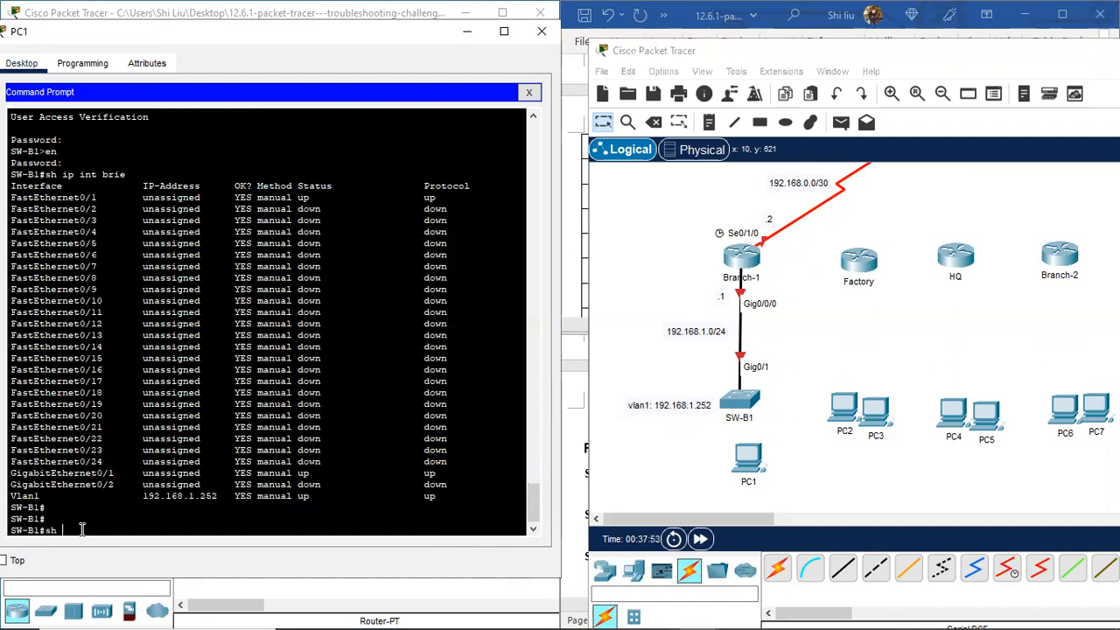
text(sh cdp nei)
key(Return)
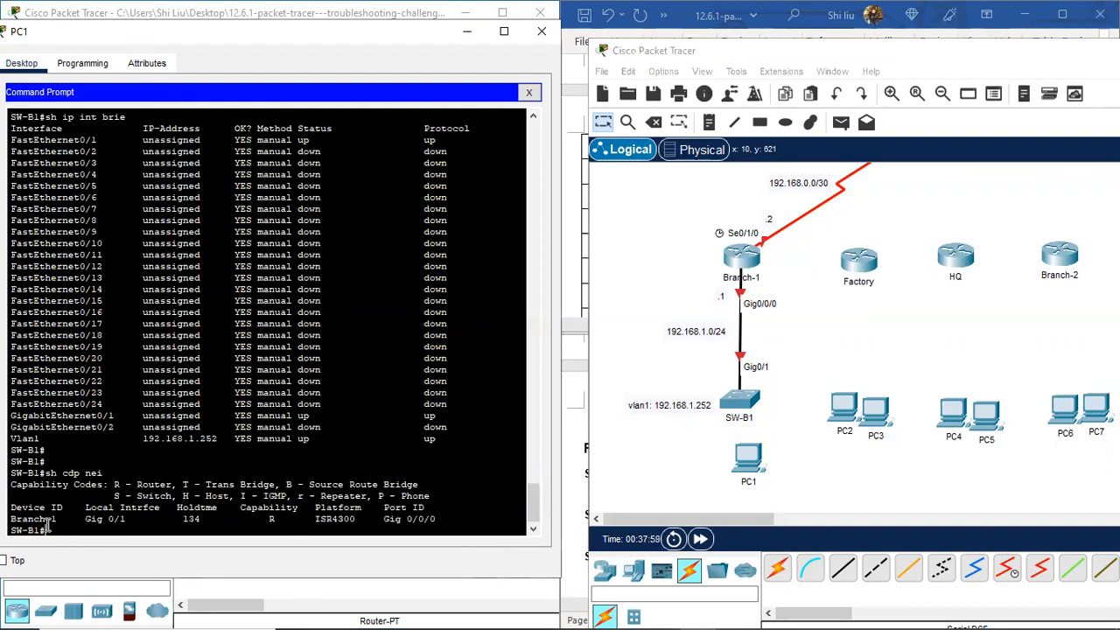
drag(57, 519, 10, 519)
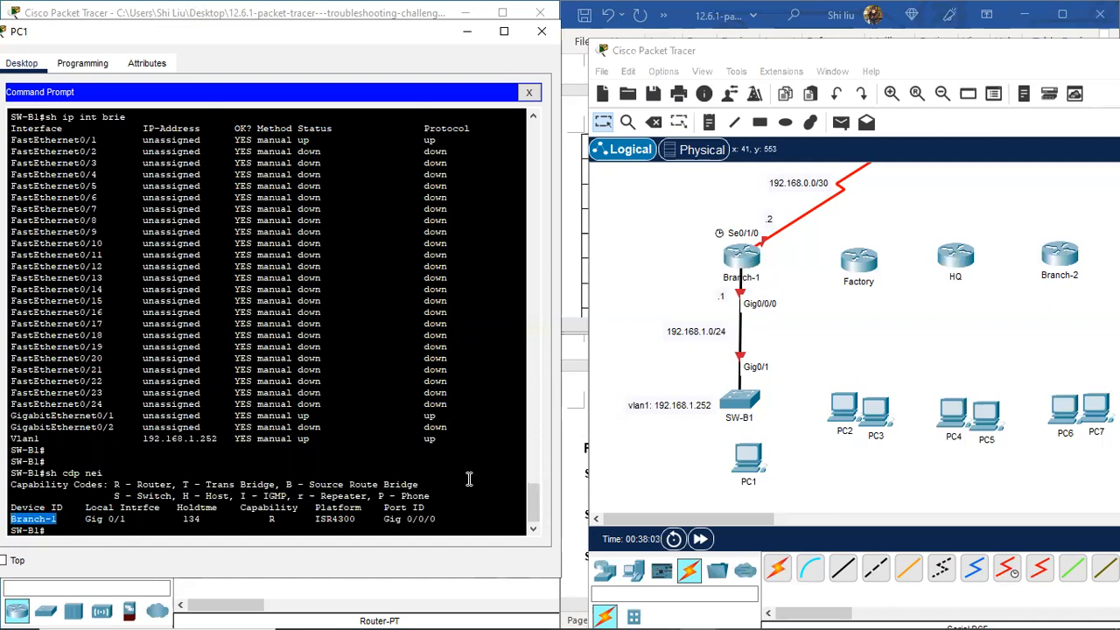
click(79, 530)
key(Return)
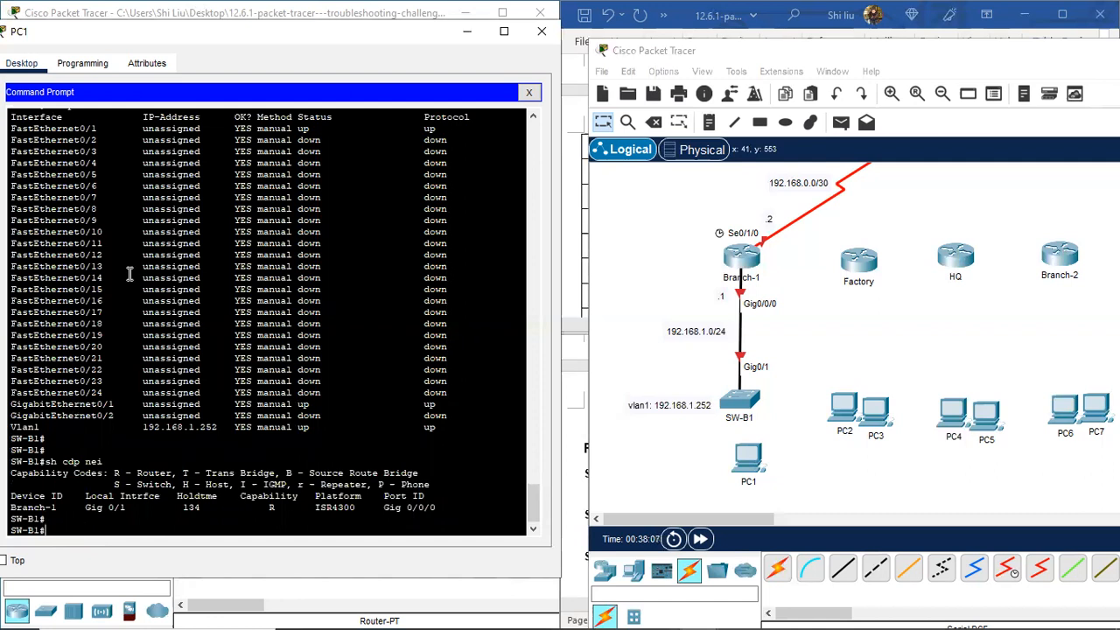
Step: Highlight the up FastEthernet0/1, GigabitEthernet0/1 and Vlan1 192.168.1.252 rows in SW-B1's interface summary
scroll(166, 376, up, 2)
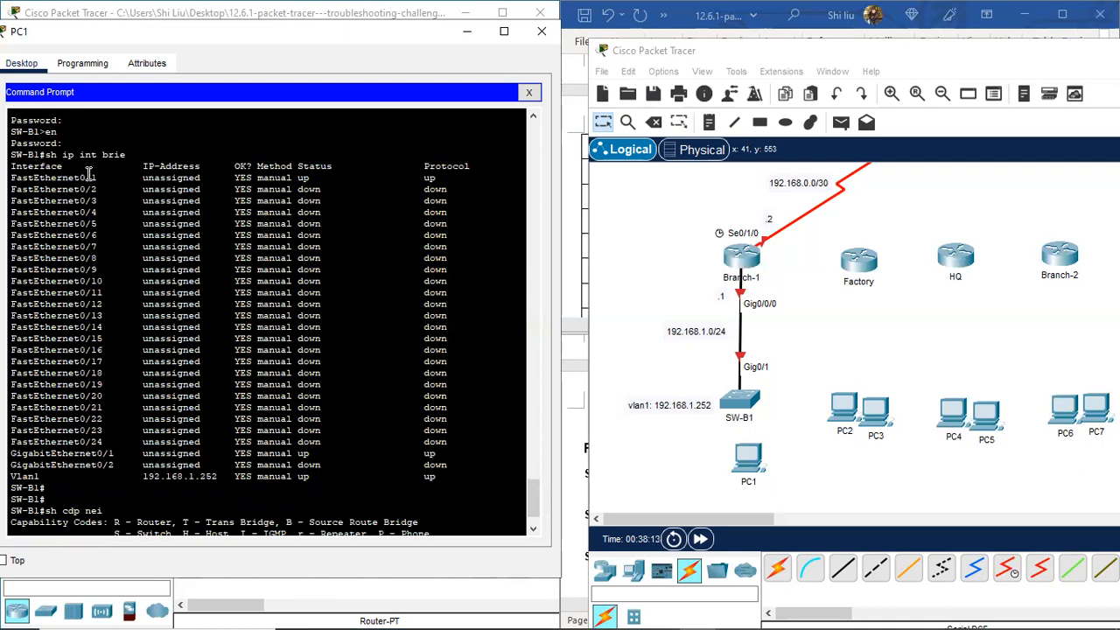
drag(89, 173, 441, 177)
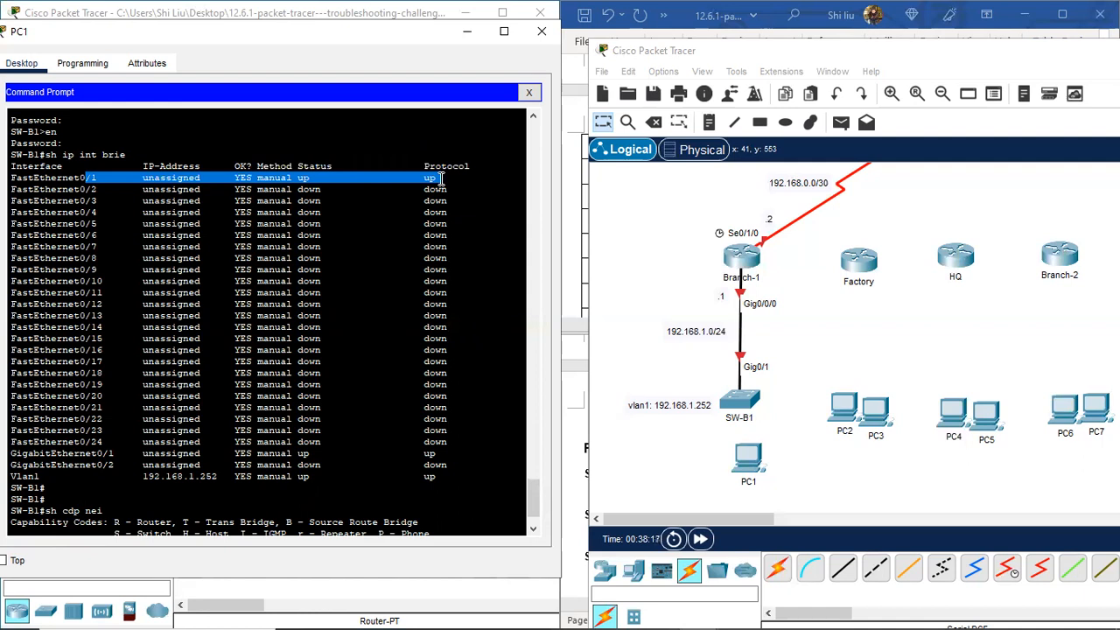
click(90, 453)
drag(90, 453, 442, 454)
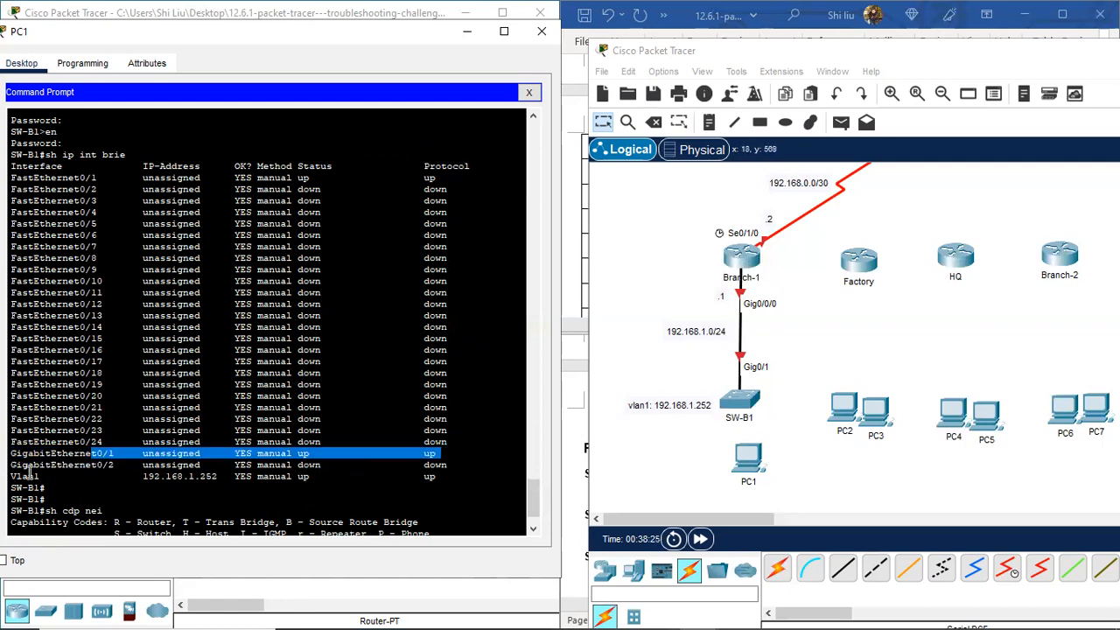
drag(15, 475, 230, 475)
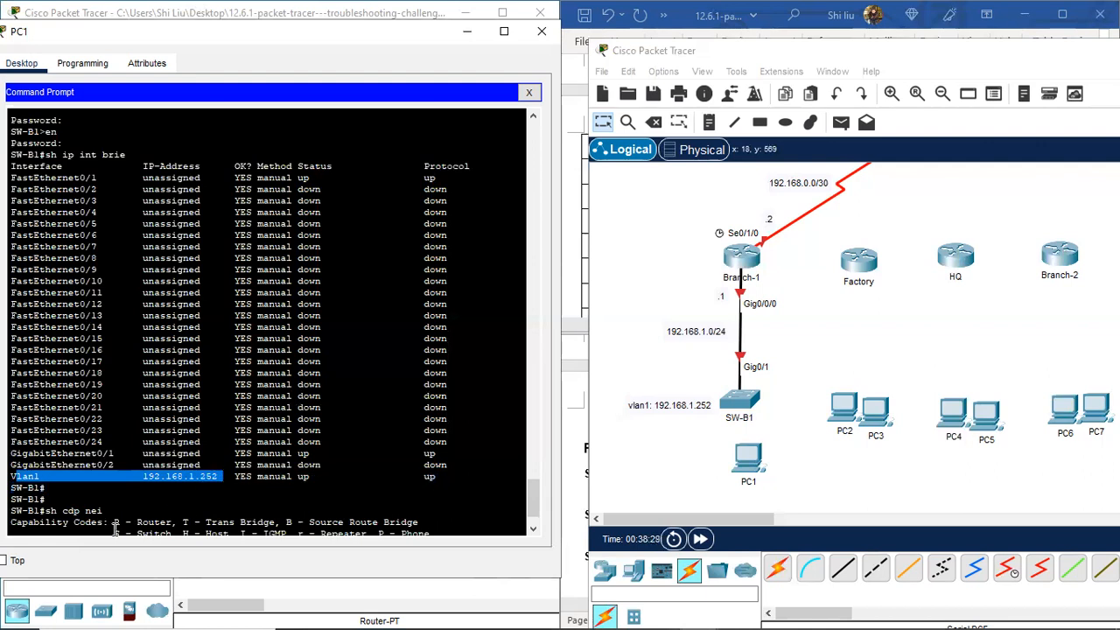
click(57, 178)
drag(57, 178, 441, 179)
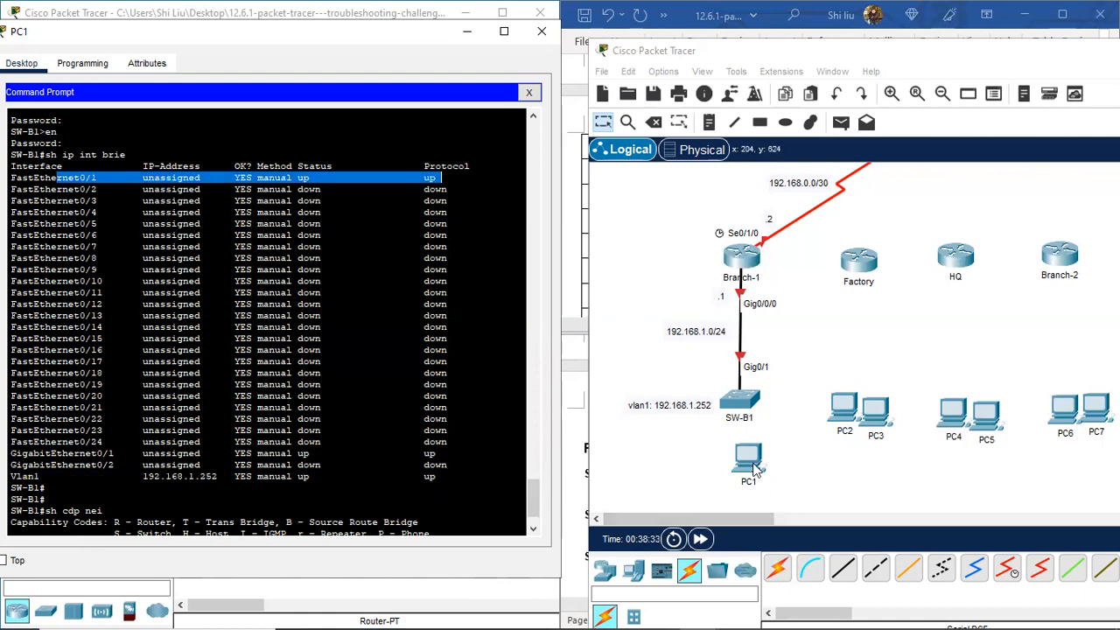
scroll(233, 468, down, 2)
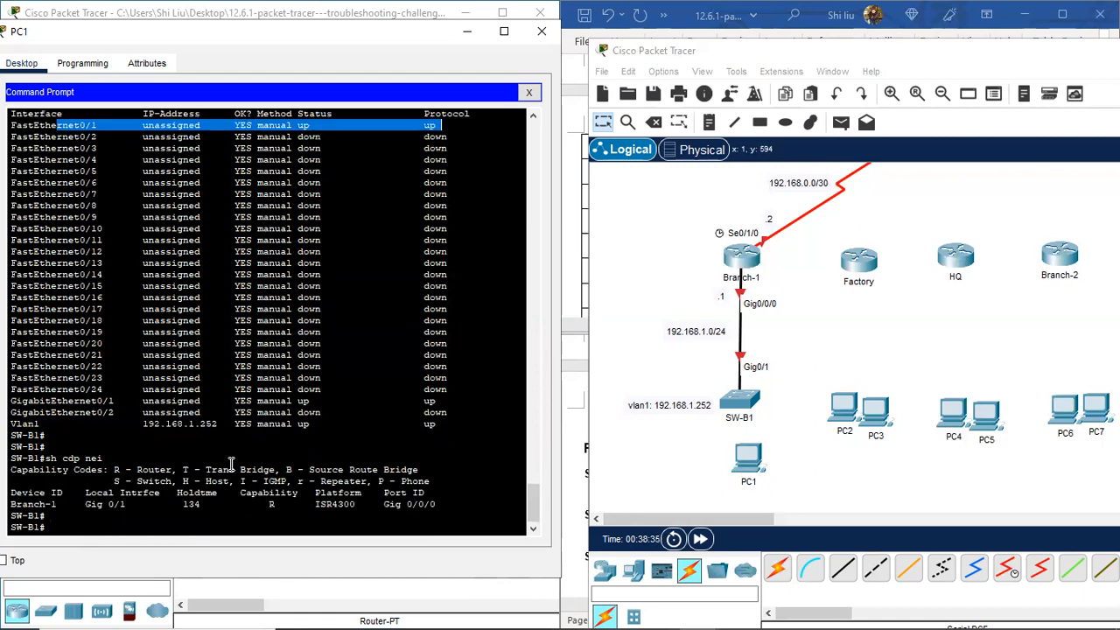
Step: Cable SW-B1 FastEthernet0/1 to PC1 FastEthernet0 with copper straight-through, nudge PC1, and close its window
click(842, 568)
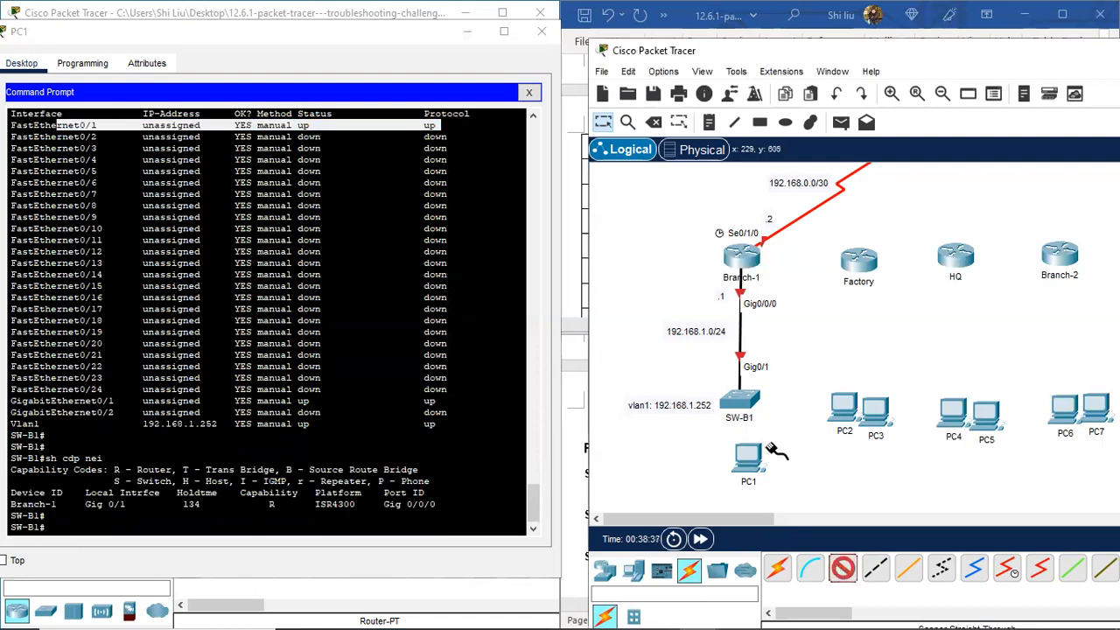
click(743, 404)
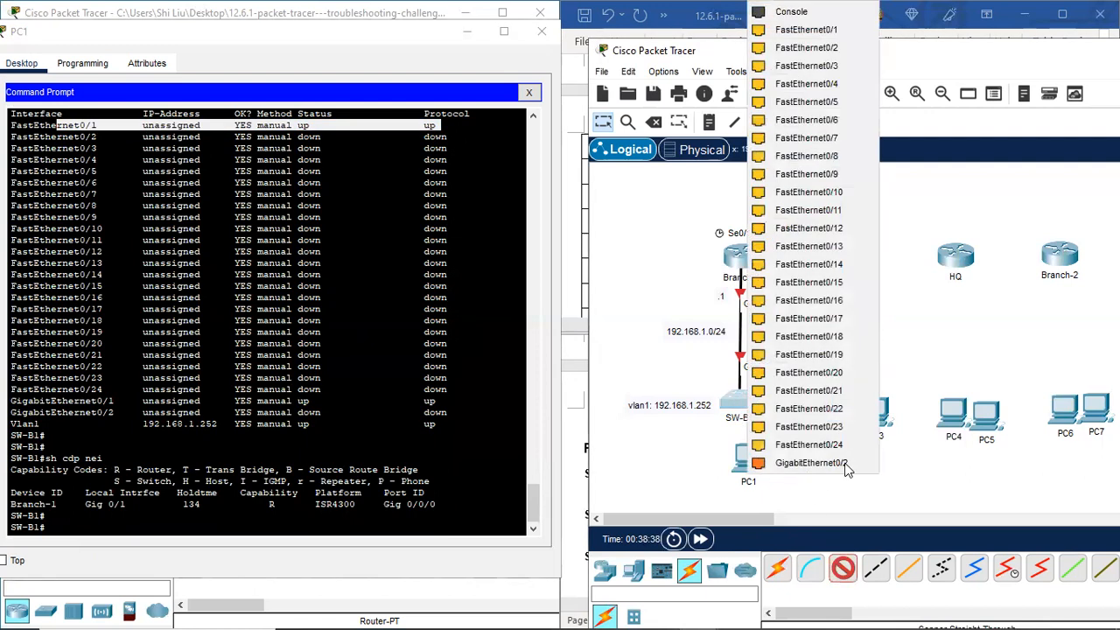
click(827, 30)
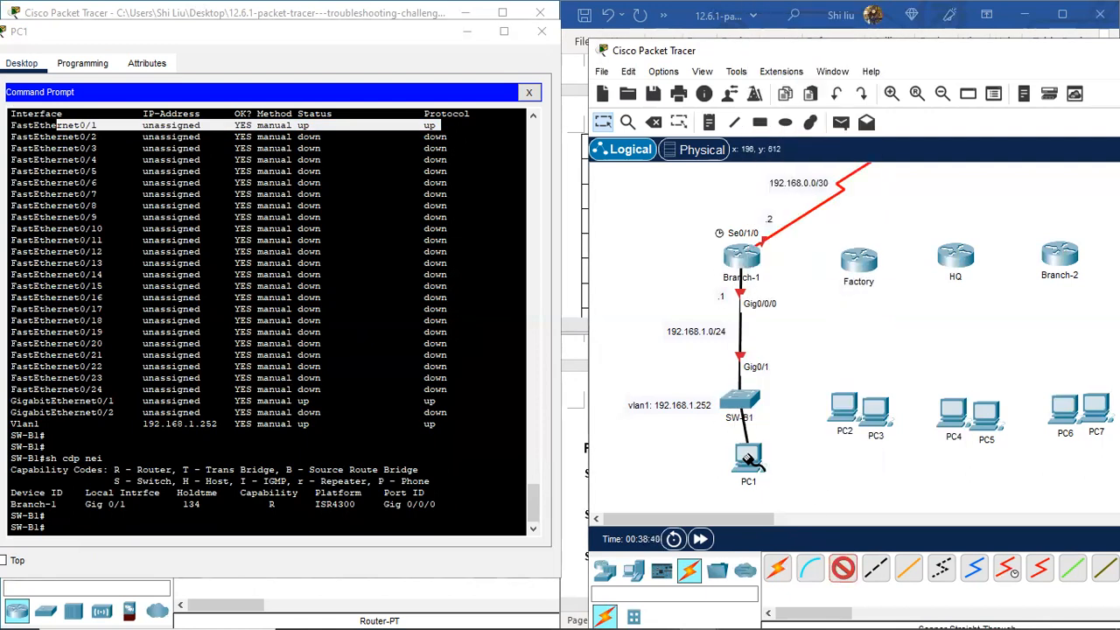
click(747, 460)
click(815, 522)
scroll(833, 494, down, 1)
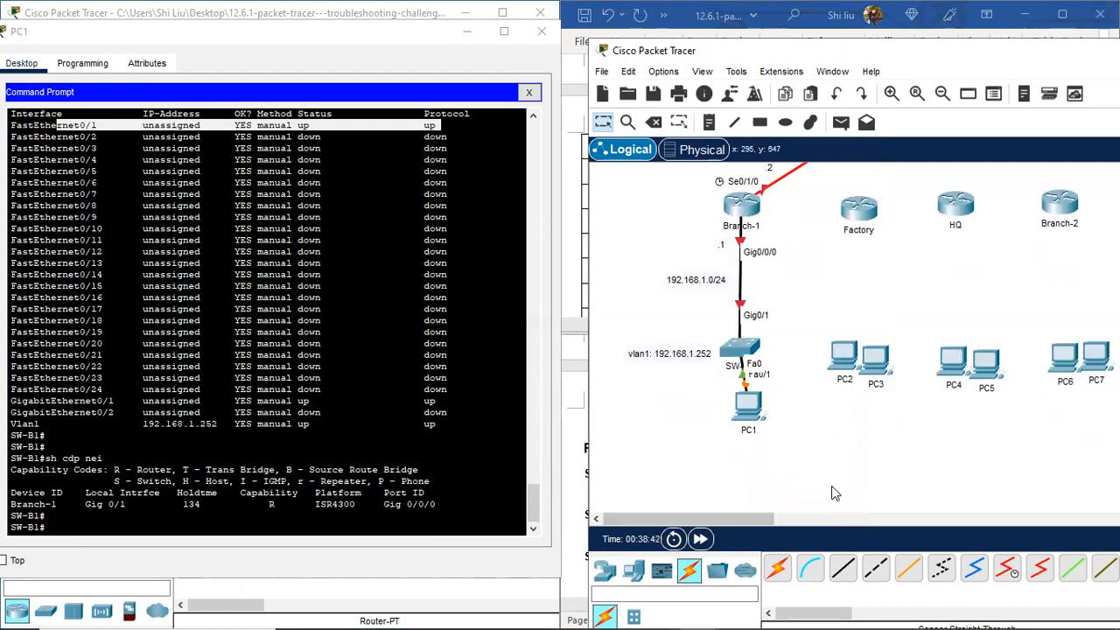
scroll(833, 494, down, 1)
drag(735, 410, 745, 415)
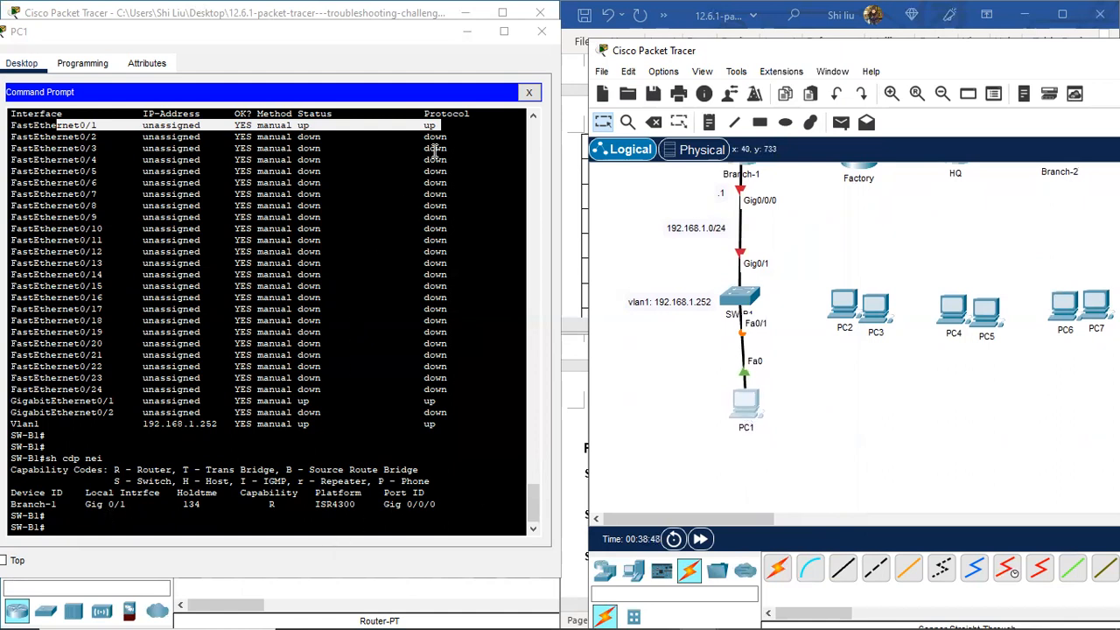
click(549, 31)
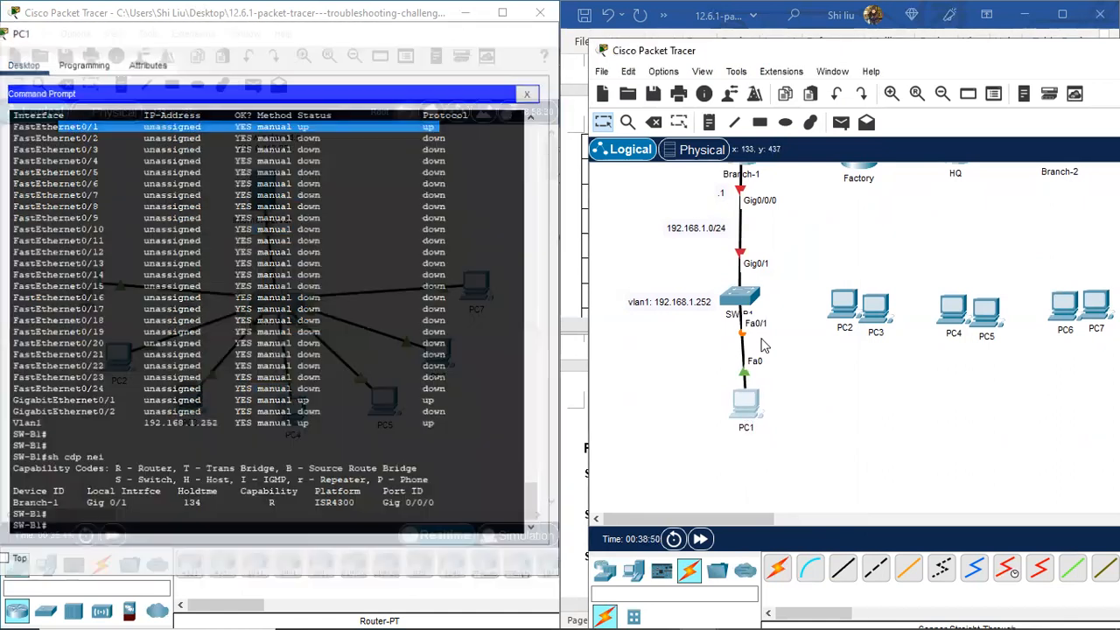
scroll(784, 378, up, 2)
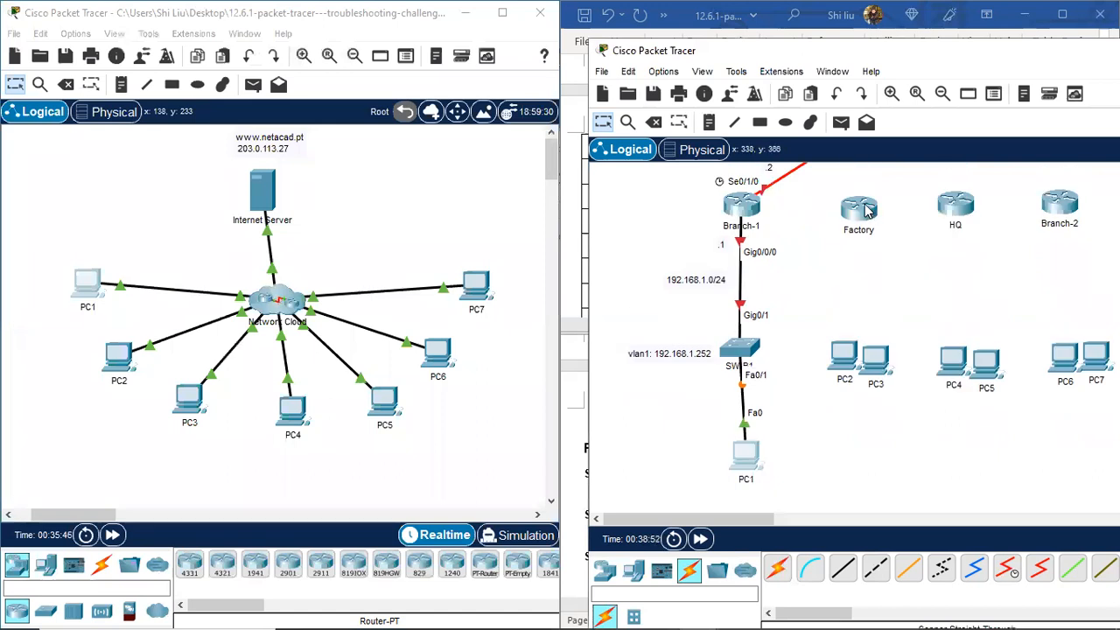
Step: From PC2's Command Prompt, start a telnet session to Factory at 192.168.3.1
click(119, 354)
click(613, 131)
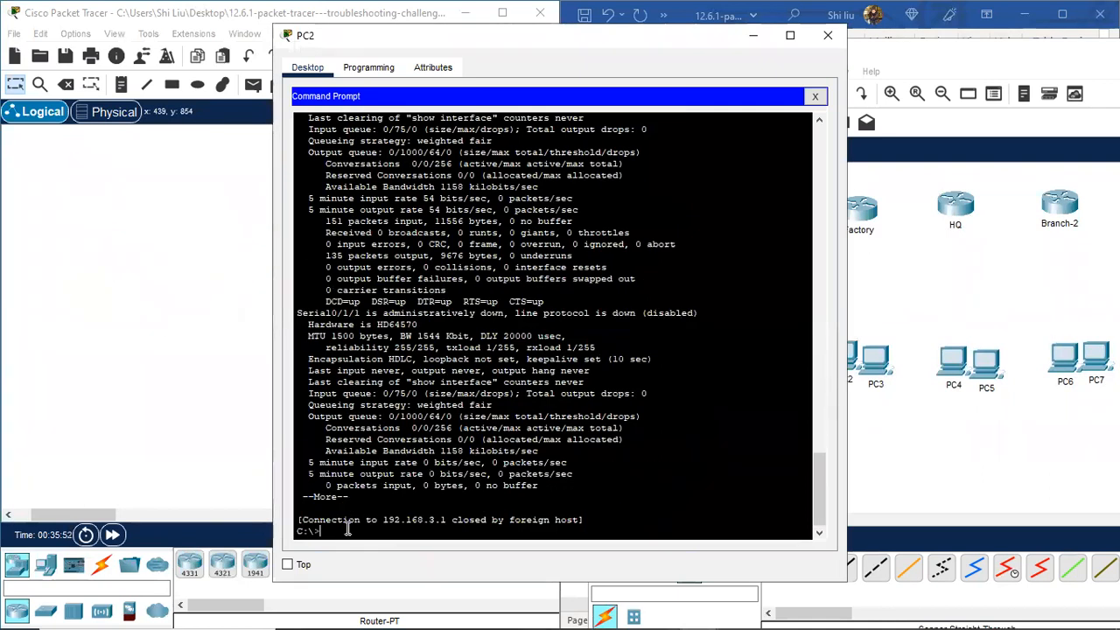
key(Return)
key(Return)
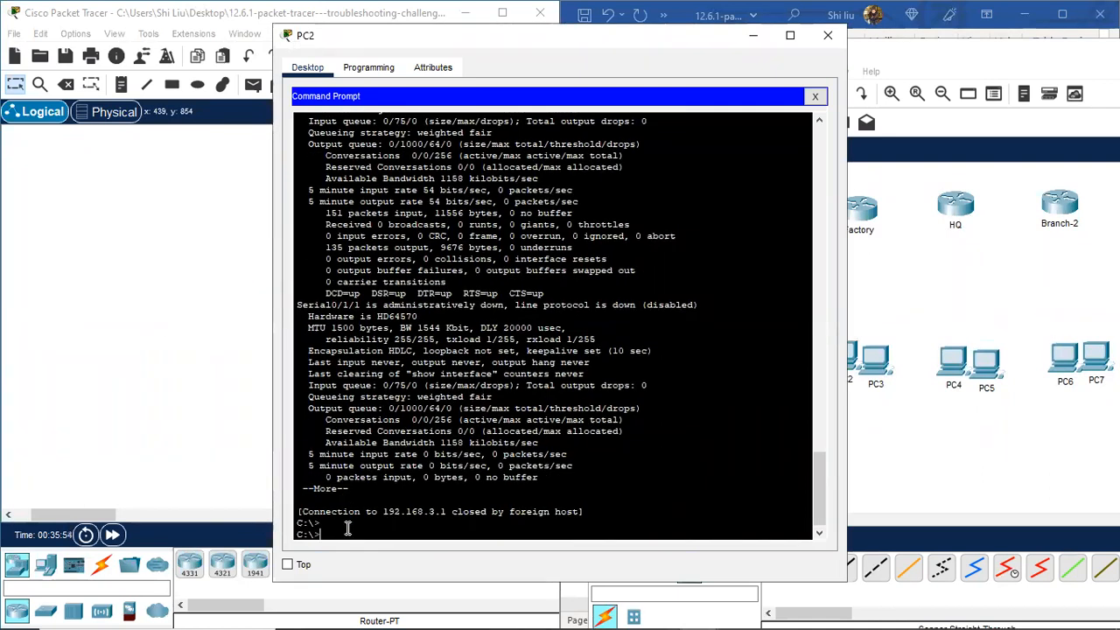
text(telnet)
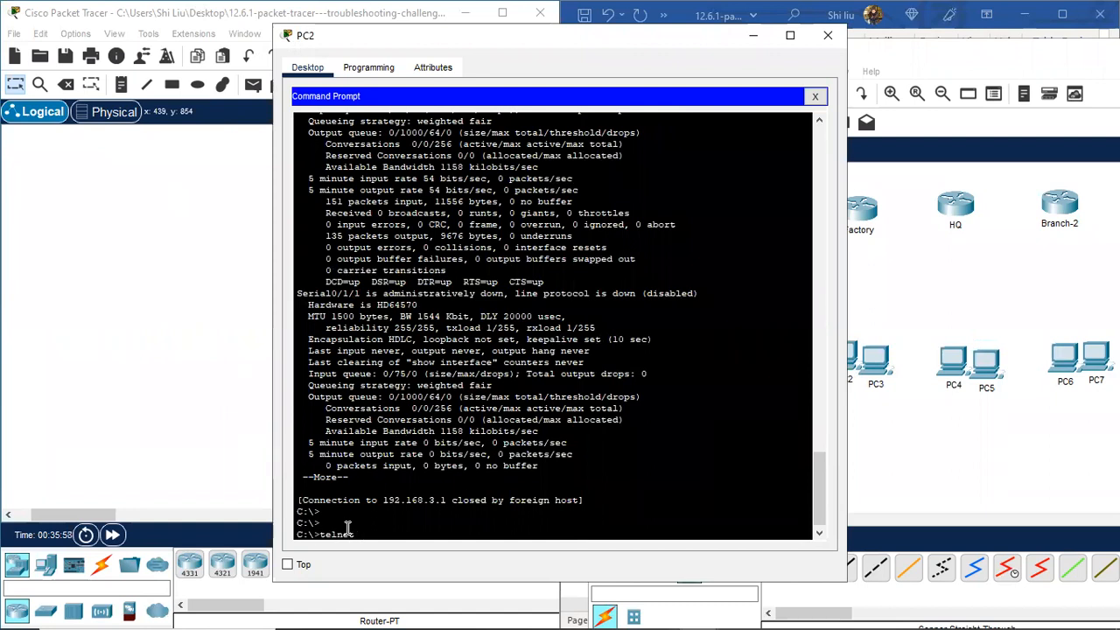
key(BackSpace)
key(BackSpace)
key(BackSpace)
key(BackSpace)
key(BackSpace)
key(BackSpace)
key(Up)
key(Return)
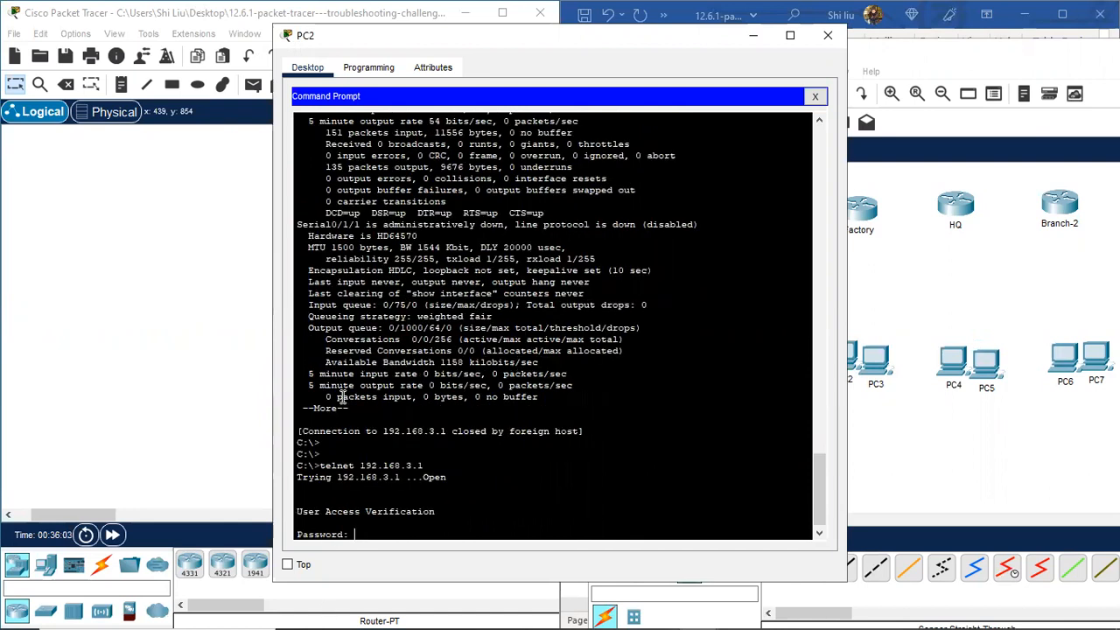
Step: Log into Factory, enter privileged mode, and list its connected routes with 'sh ip route connected'
key(Return)
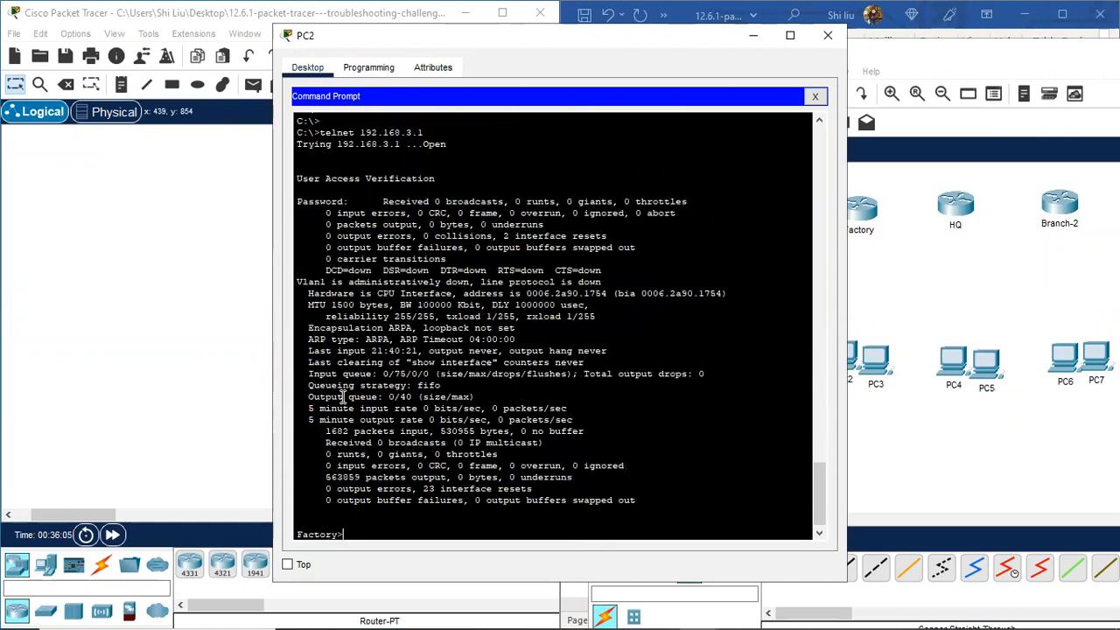
key(Return)
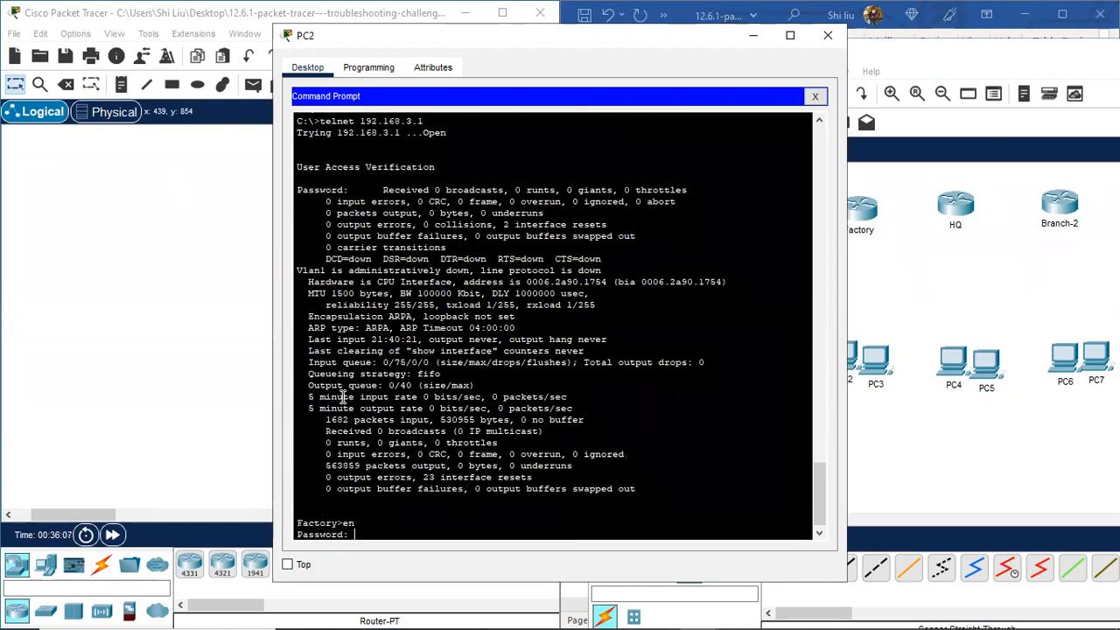
key(Return)
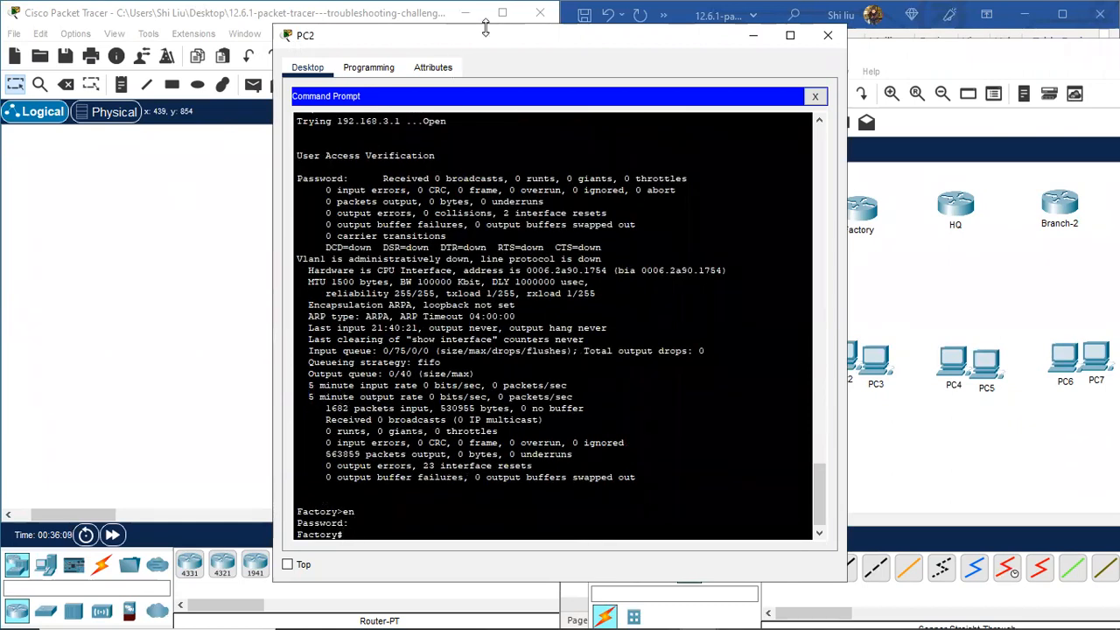
drag(512, 39, 250, 36)
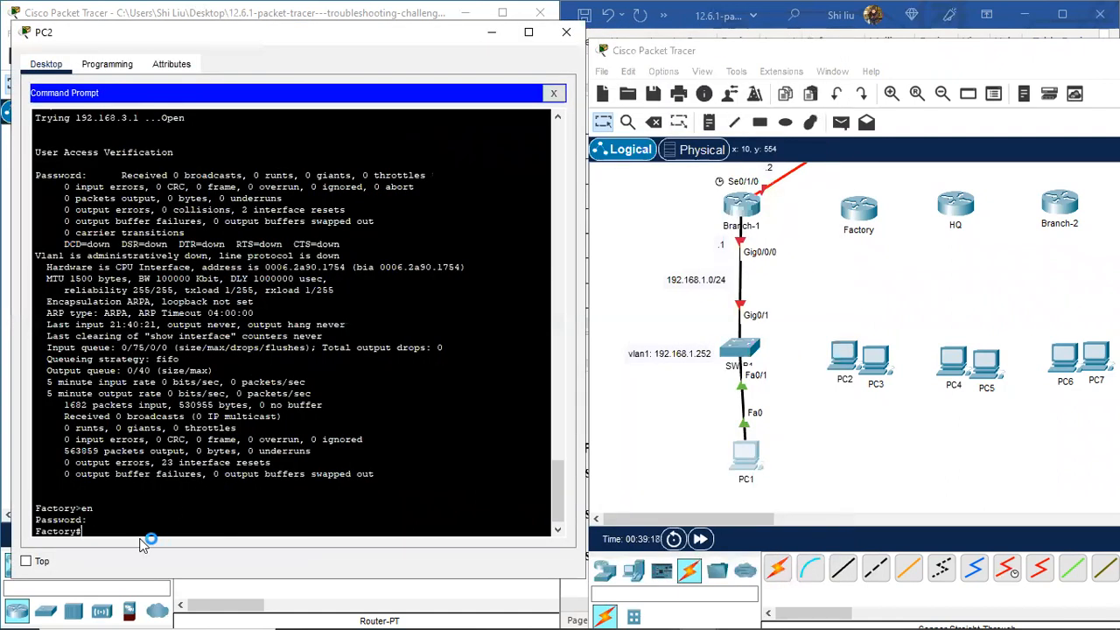
scroll(637, 500, up, 3)
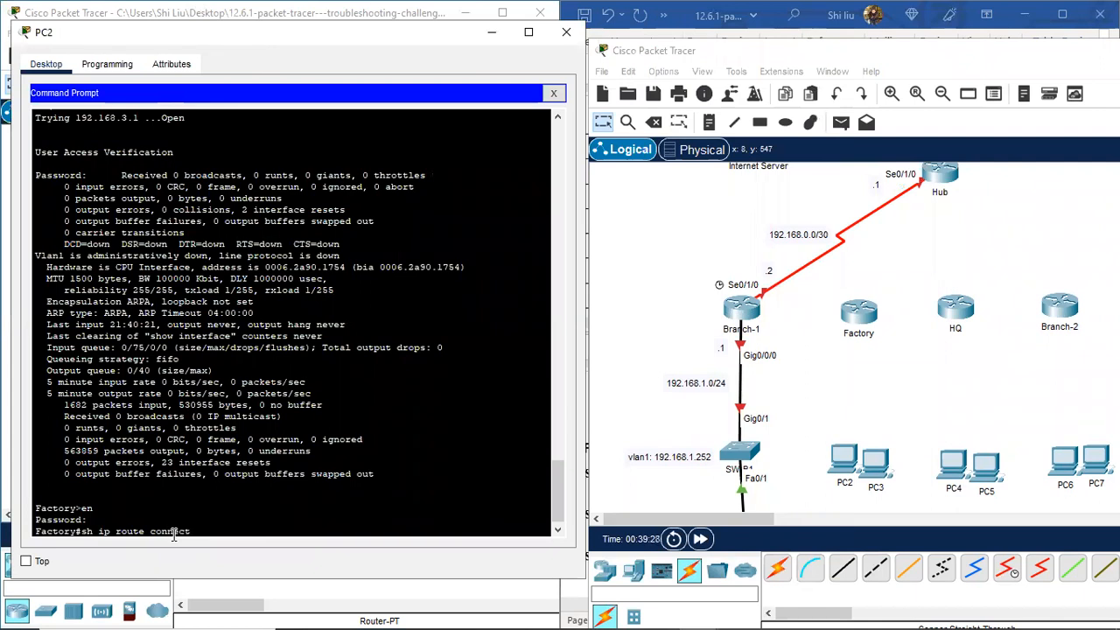
key(Return)
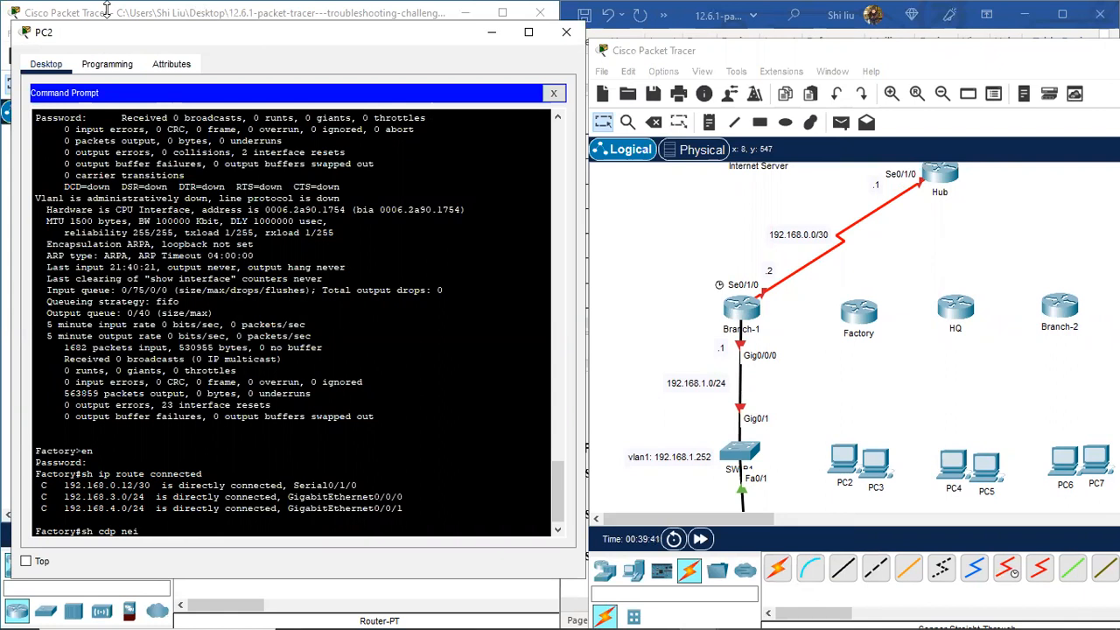
Step: Run 'sh cdp nei' on Factory to list neighbours SW-F2, SW-F1 and Hub with their ports
key(Return)
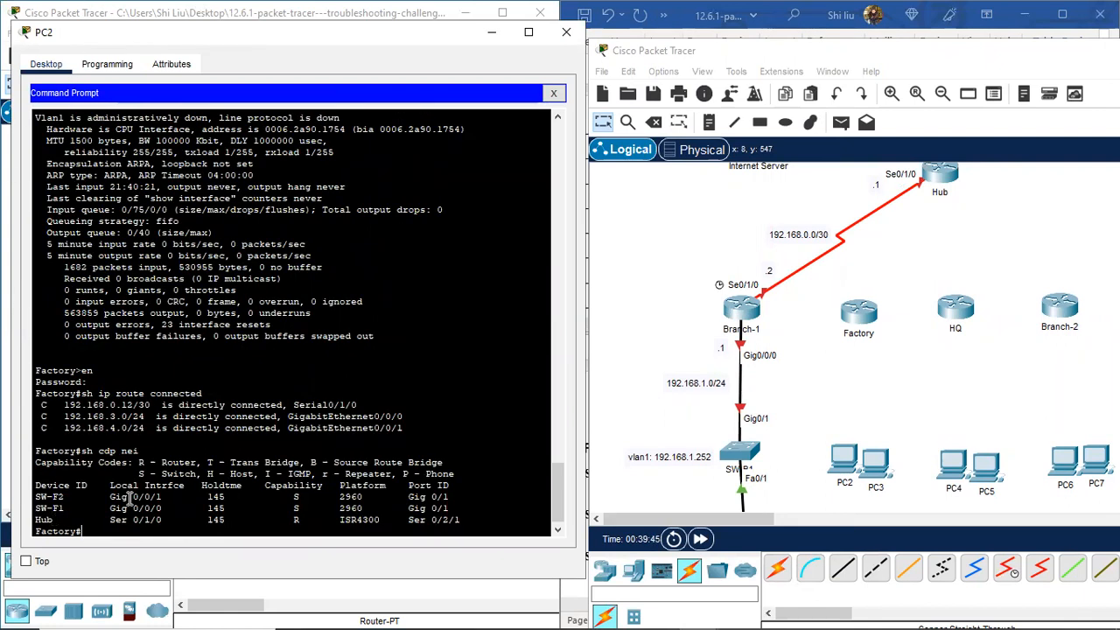
drag(37, 519, 159, 521)
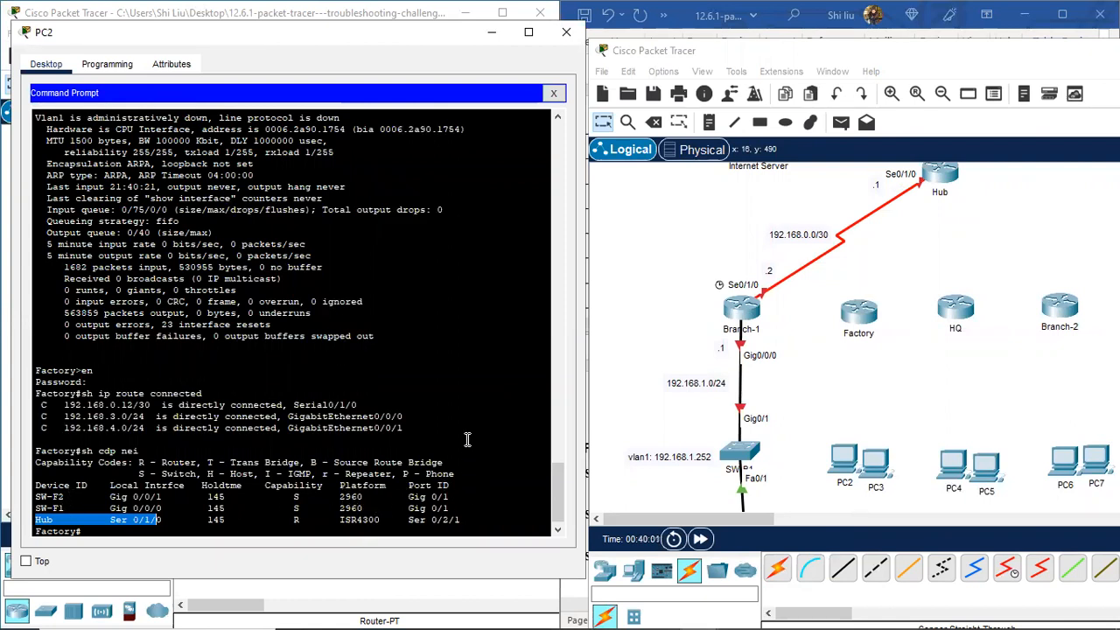
scroll(481, 412, down, 1)
click(167, 532)
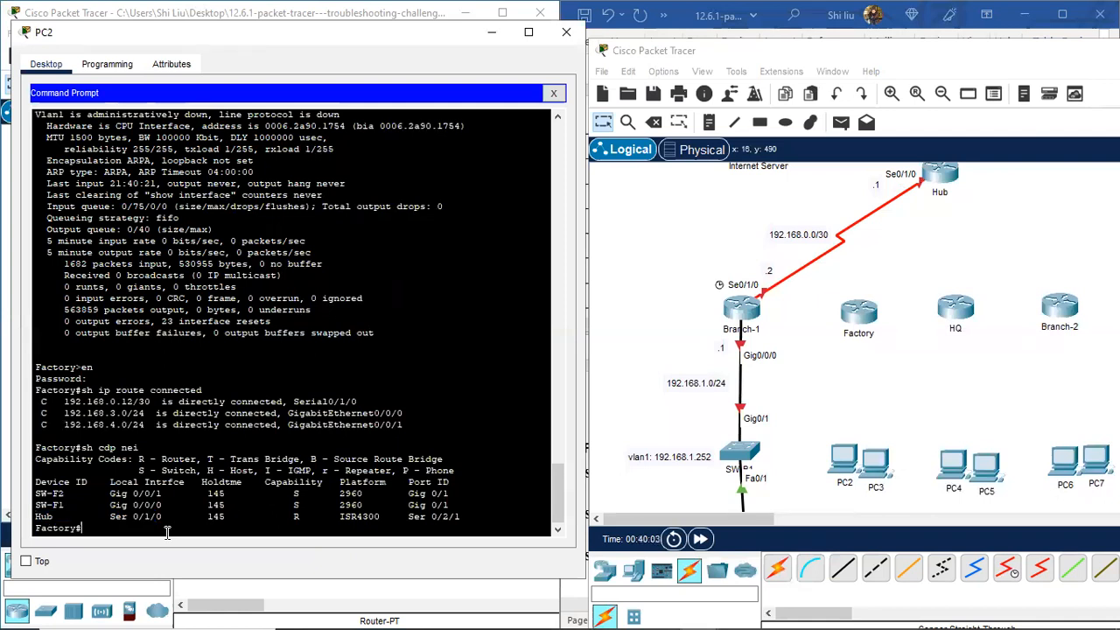
key(Return)
key(Return)
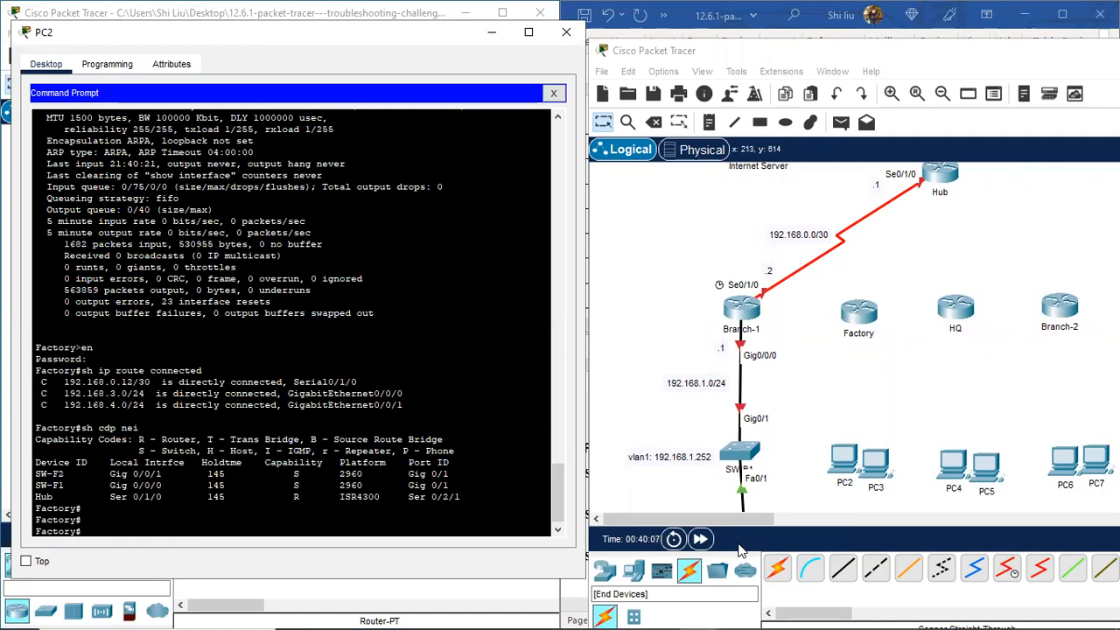
Step: Place a 2960 switch near the Factory router and name it SW-F1
click(779, 438)
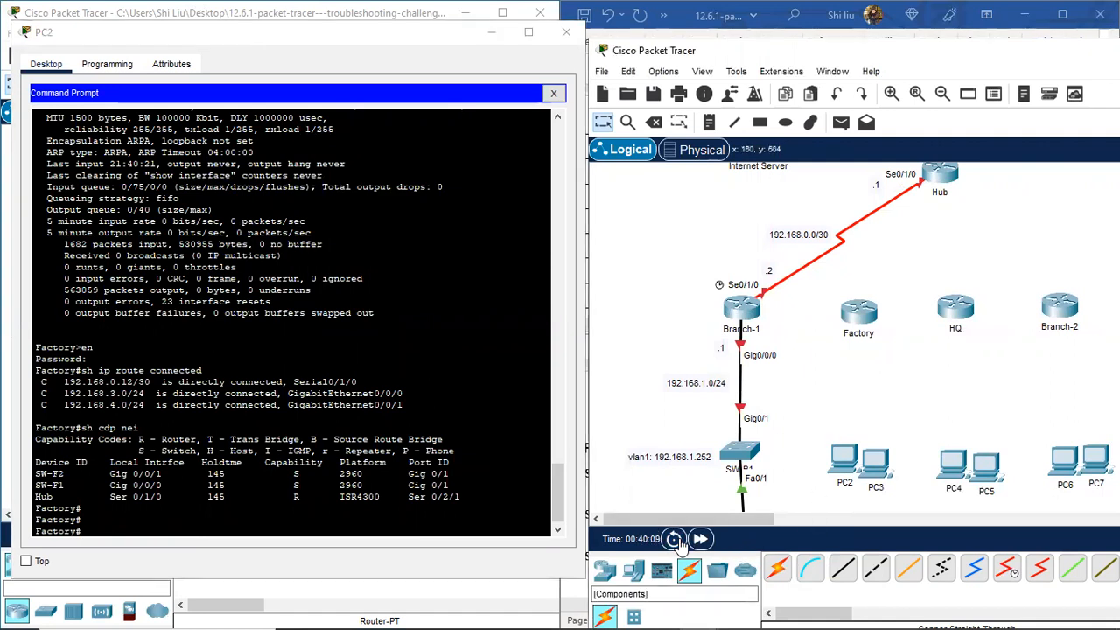
click(605, 572)
click(633, 616)
click(777, 570)
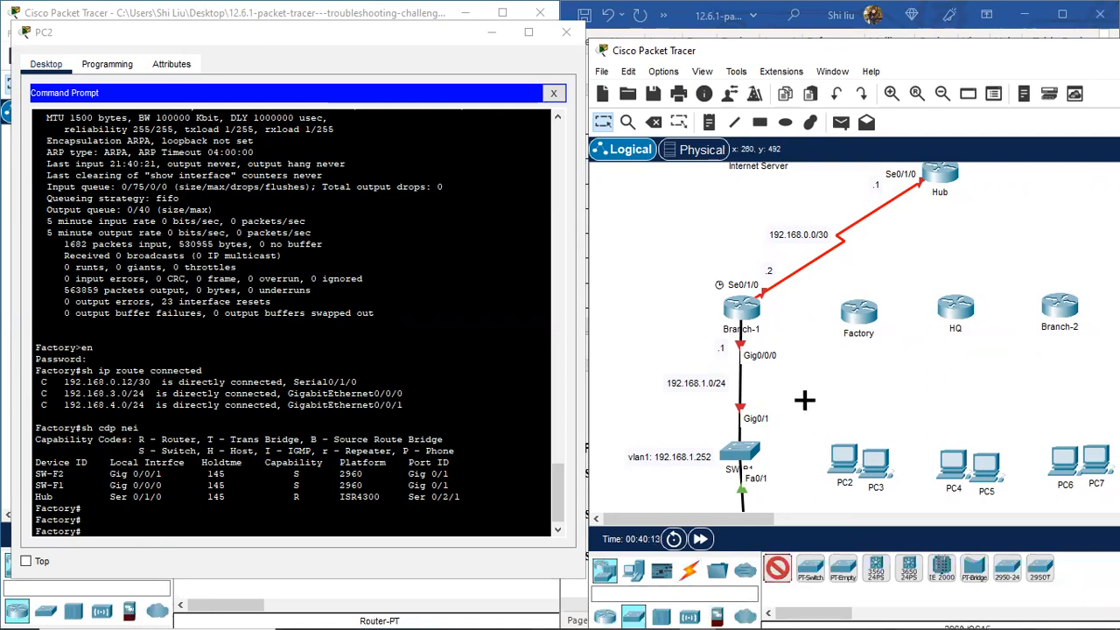
click(820, 384)
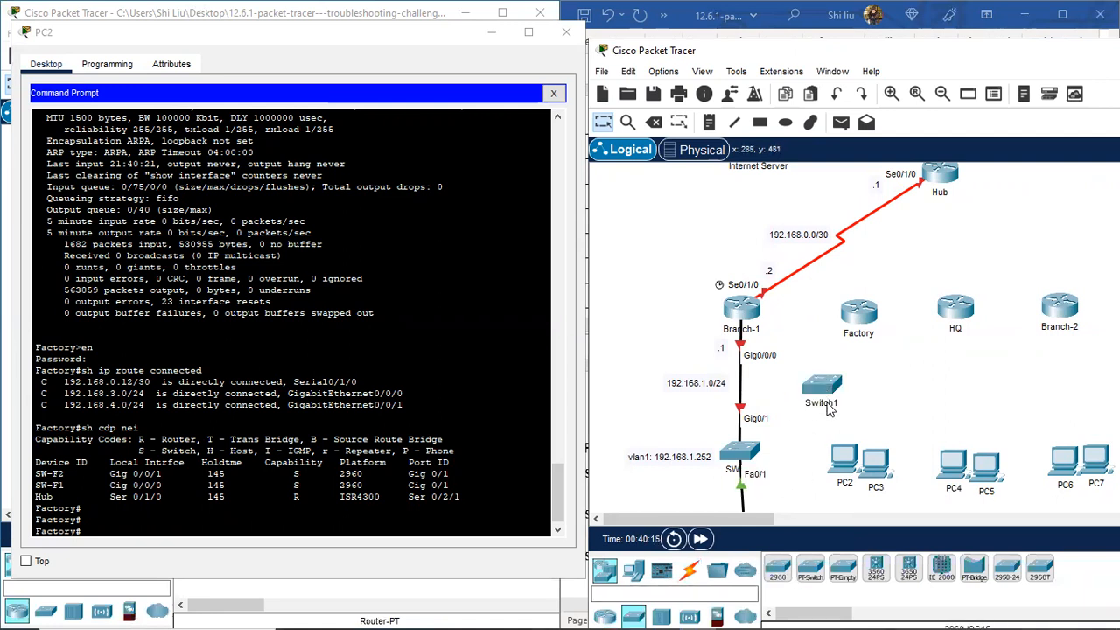
click(830, 405)
drag(835, 403, 802, 401)
text(W-F1)
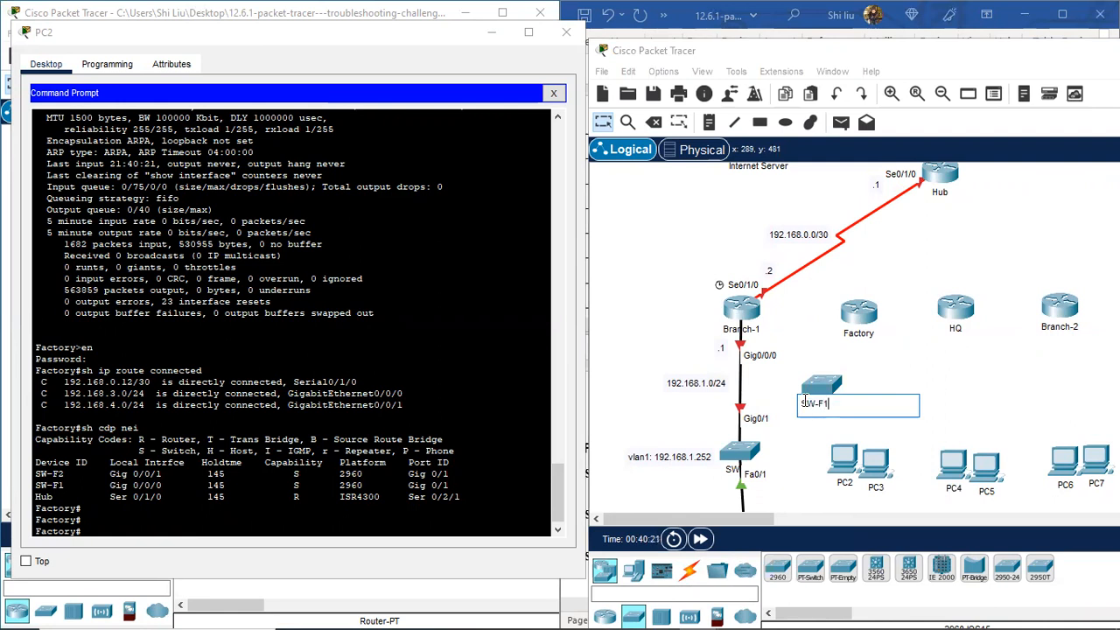
drag(831, 403, 802, 403)
key(ctrl+c)
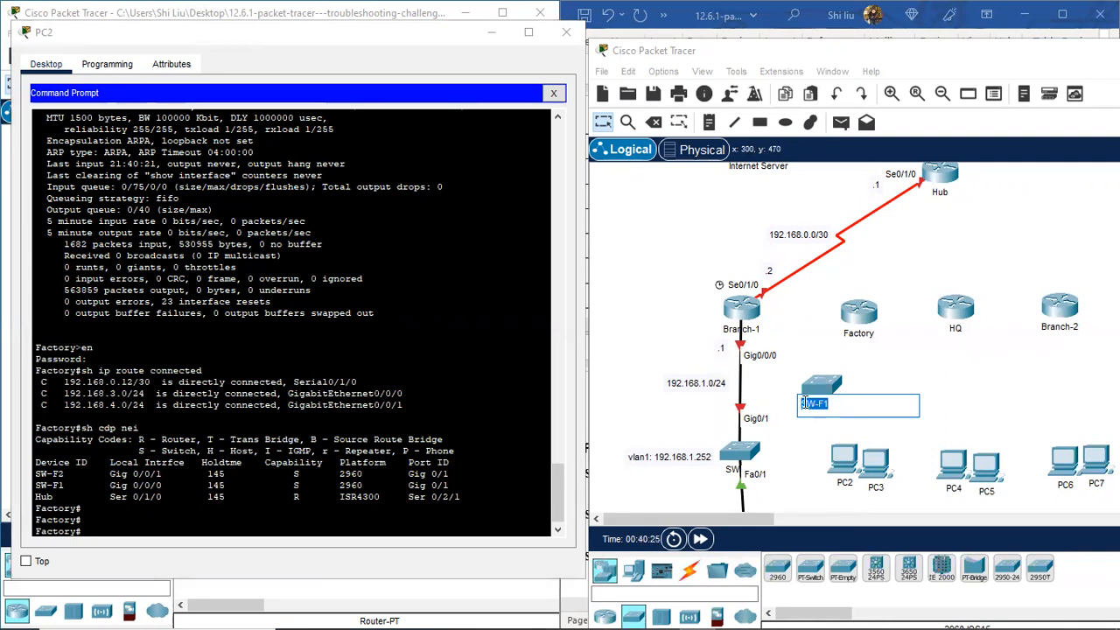
Step: Place a second 2960 switch beside SW-F1 and name it SW-F2
click(775, 577)
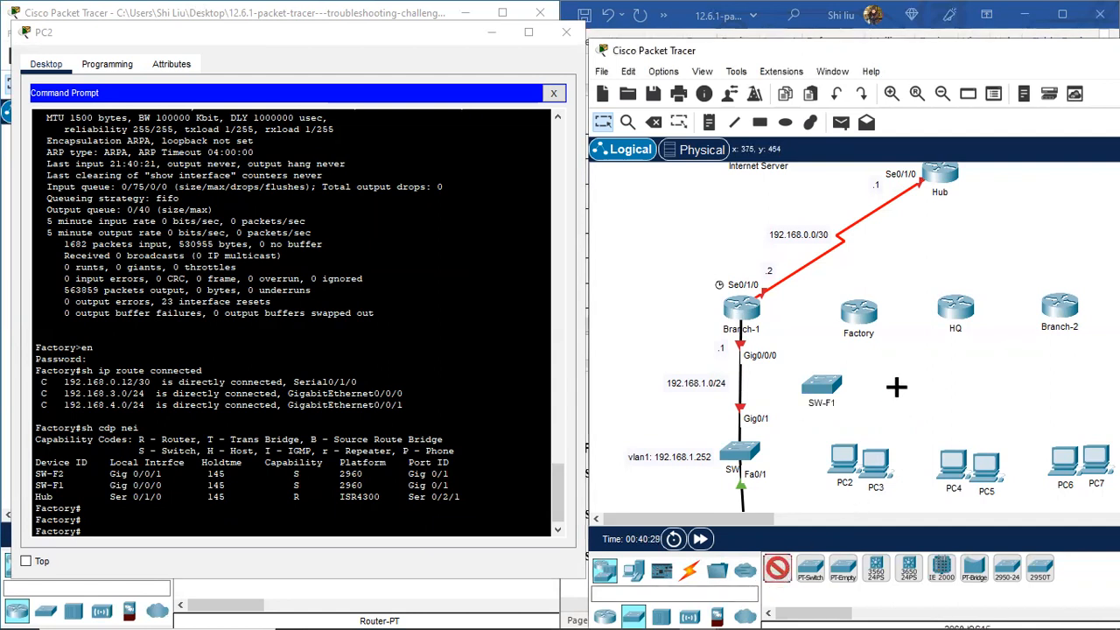
click(897, 387)
click(899, 404)
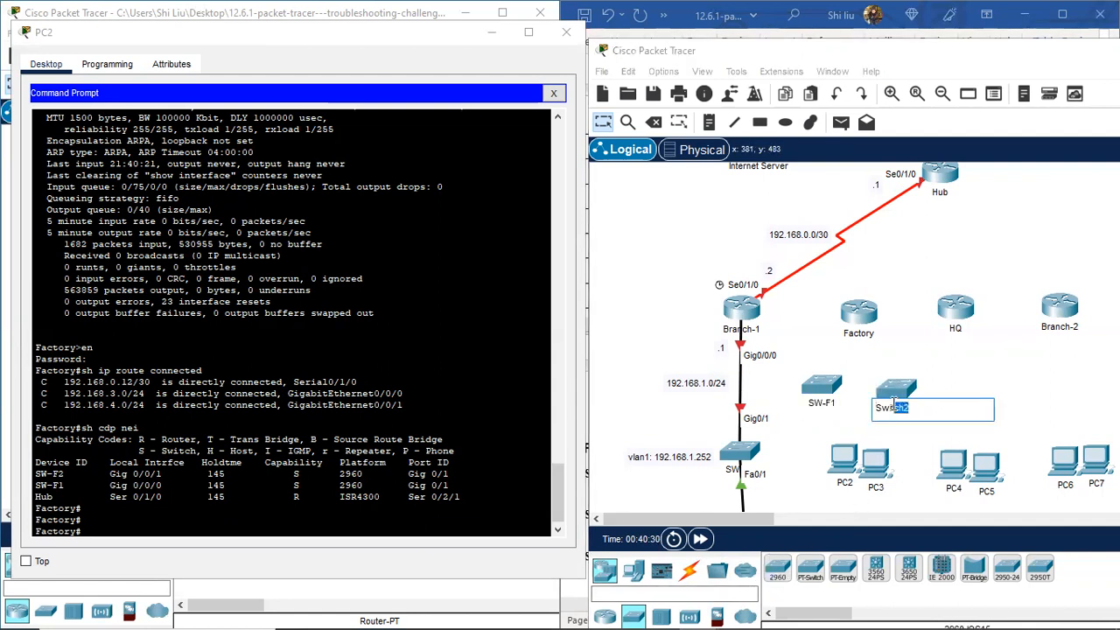
key(ctrl+v)
text(2)
click(913, 433)
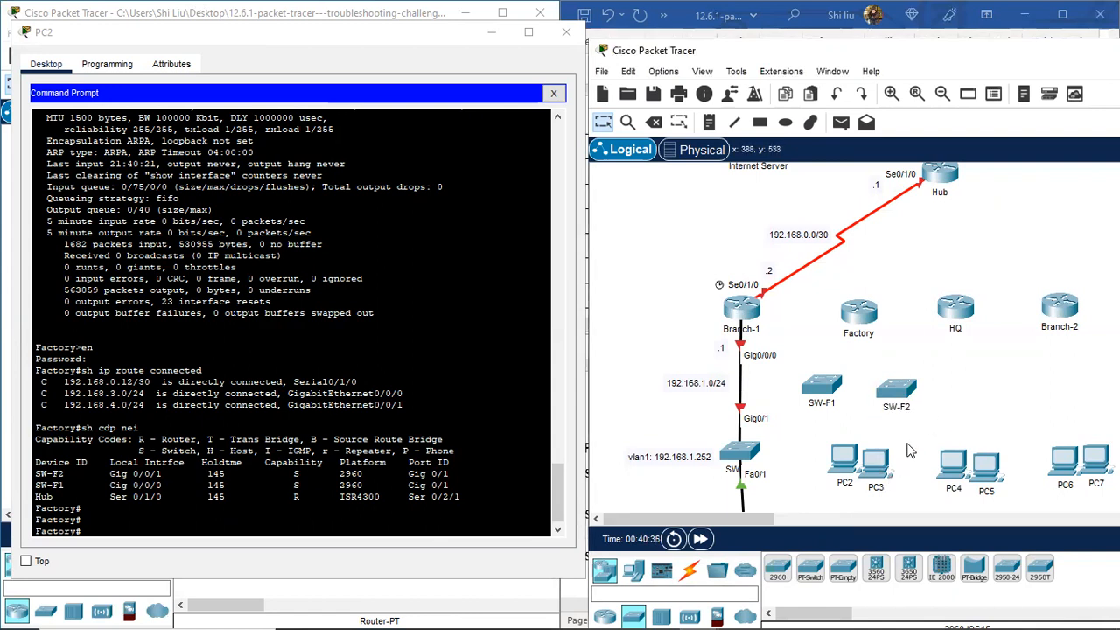
scroll(913, 448, down, 2)
Step: Move PC2, SW-F1 and SW-F2 lower, shift HQ right, and set PC4 and PC5 under HQ
drag(878, 359, 894, 447)
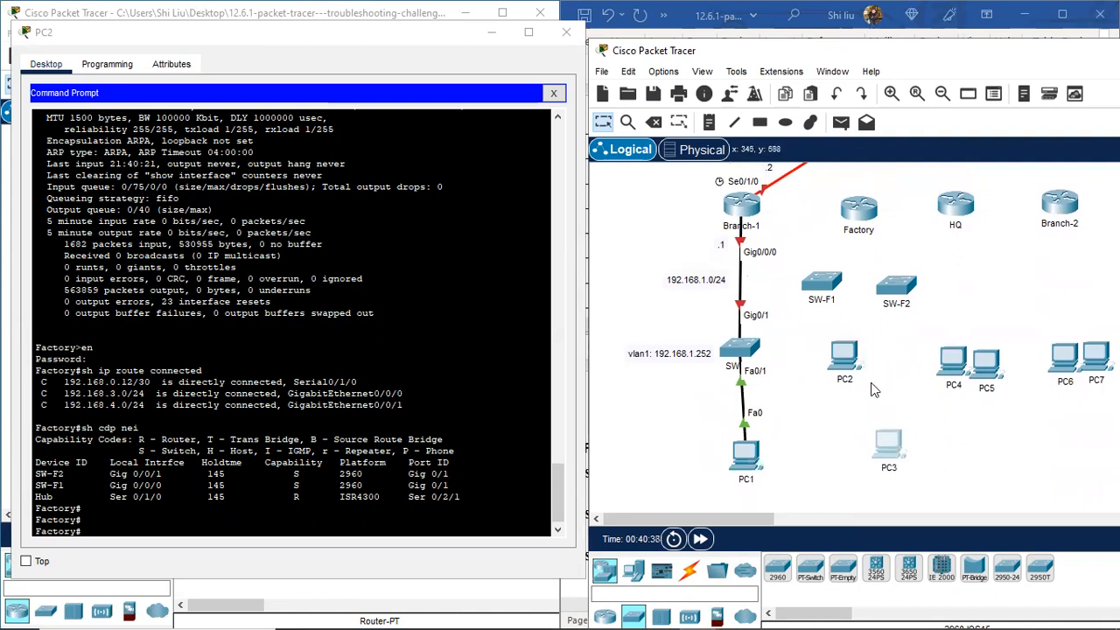
drag(839, 355, 845, 451)
drag(823, 288, 845, 365)
drag(908, 296, 915, 368)
drag(986, 362, 1004, 459)
drag(965, 205, 1001, 205)
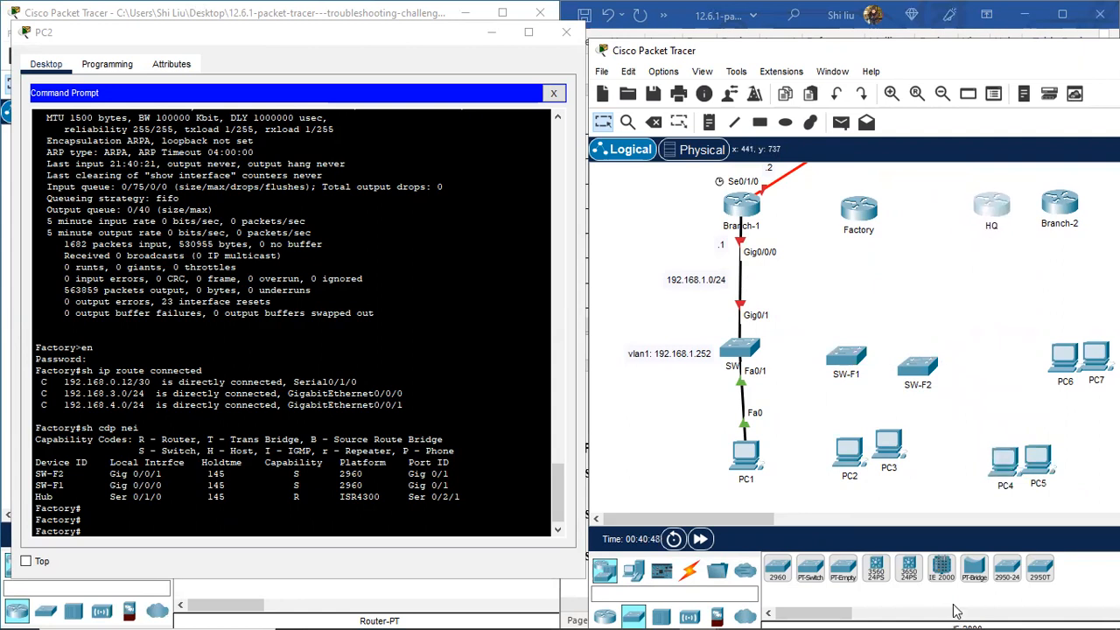
drag(1037, 459, 1013, 255)
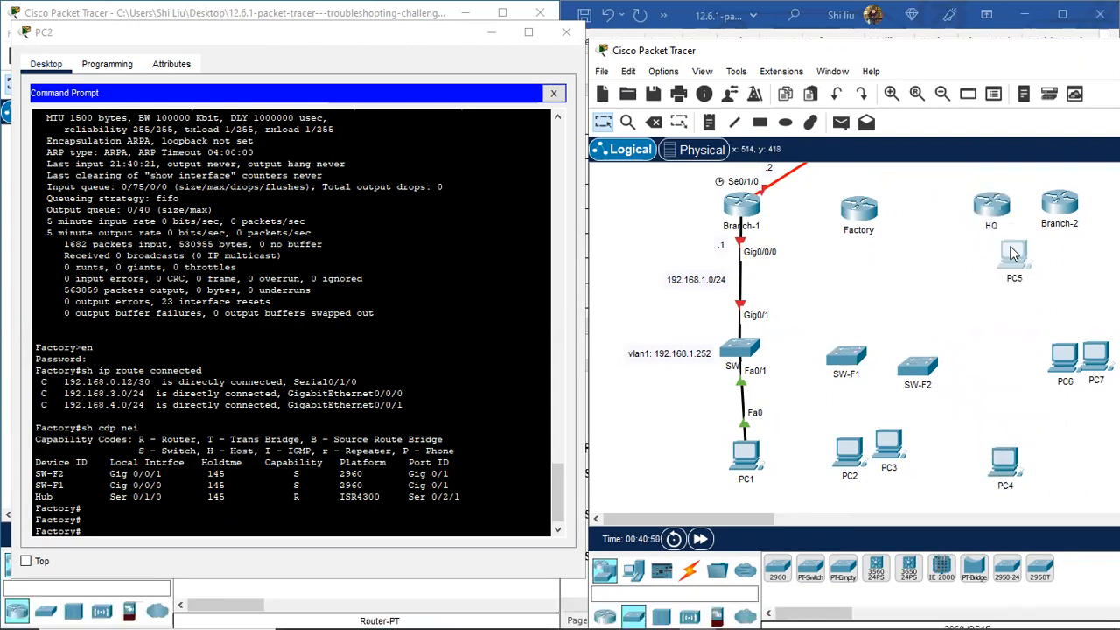
drag(1001, 470, 977, 256)
Step: Shift Factory right and space SW-F1, SW-F2 and PC3 out beneath it
drag(868, 215, 889, 214)
drag(918, 367, 943, 365)
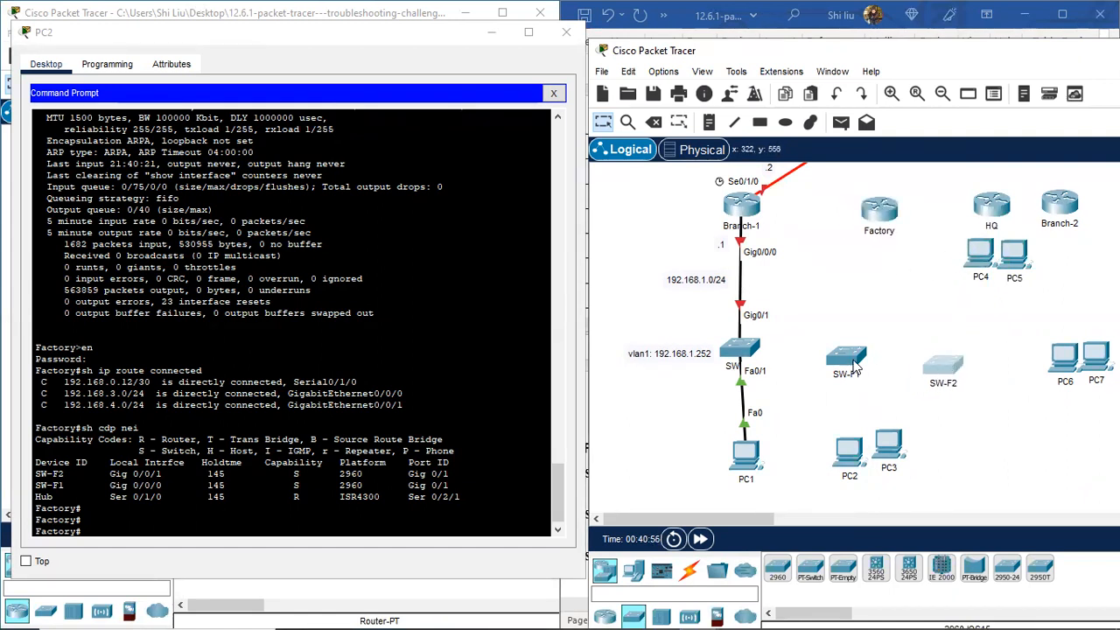
drag(858, 368, 845, 366)
drag(893, 448, 945, 453)
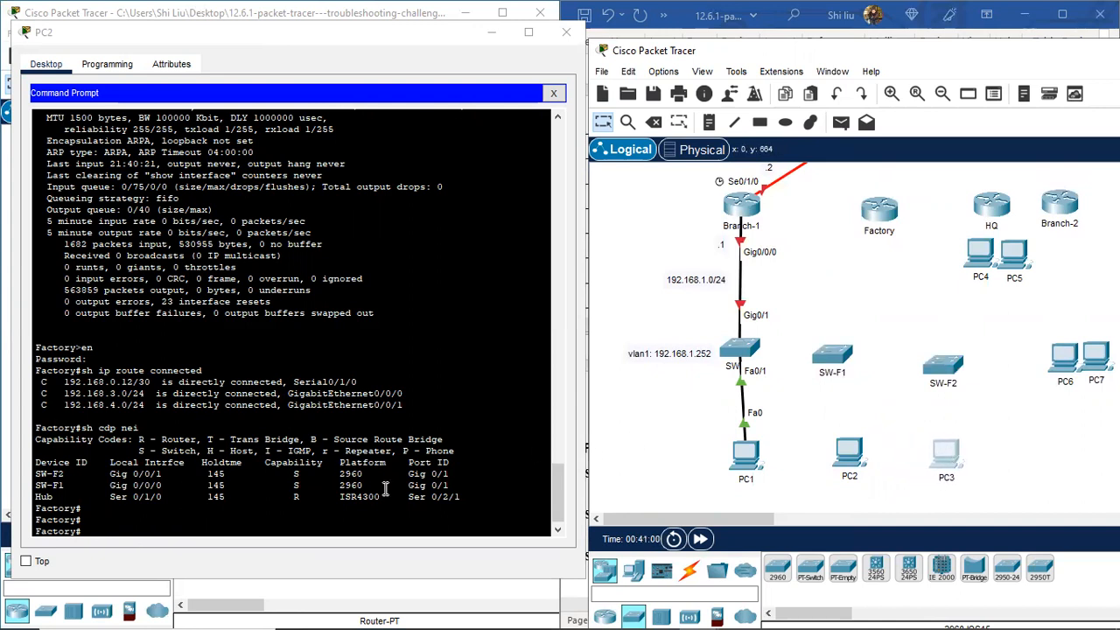
mouse_move(3, 612)
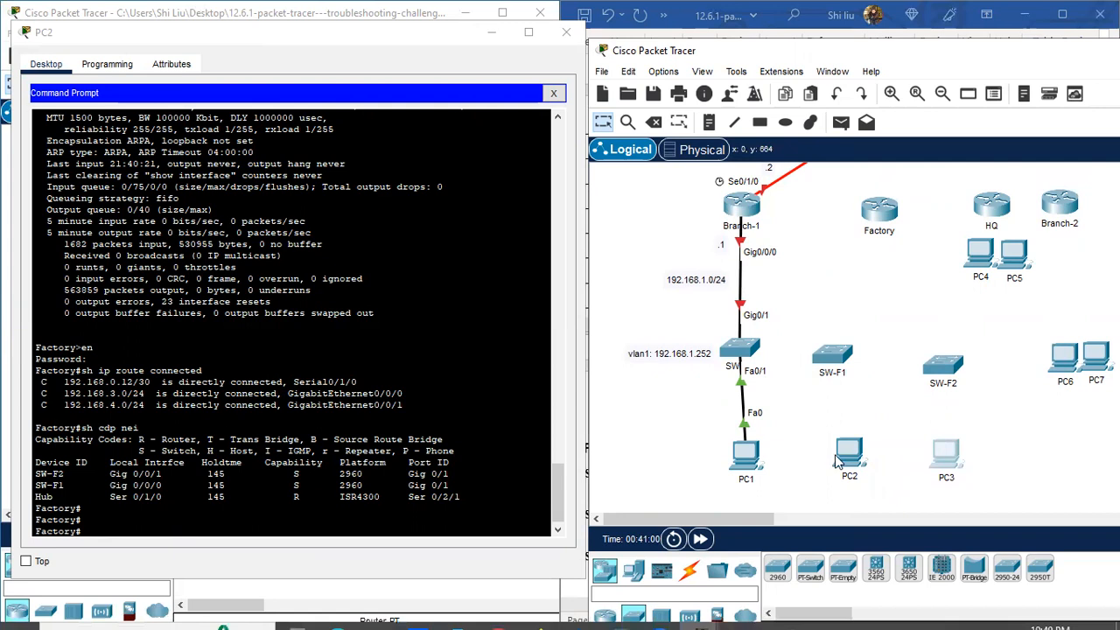
scroll(837, 462, up, 5)
scroll(896, 304, down, 2)
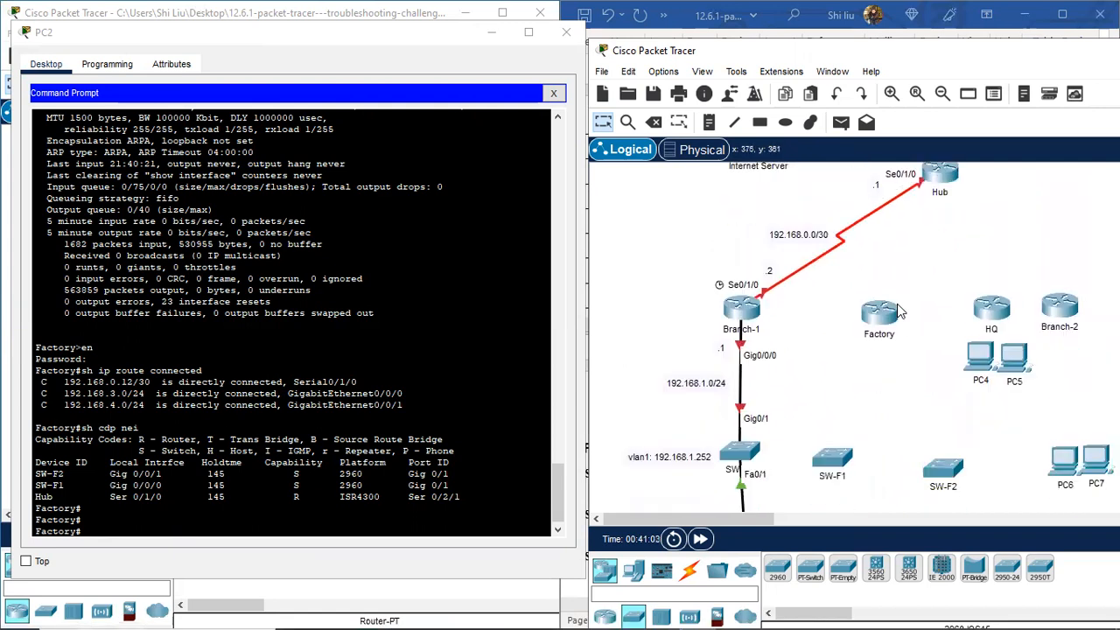
click(49, 496)
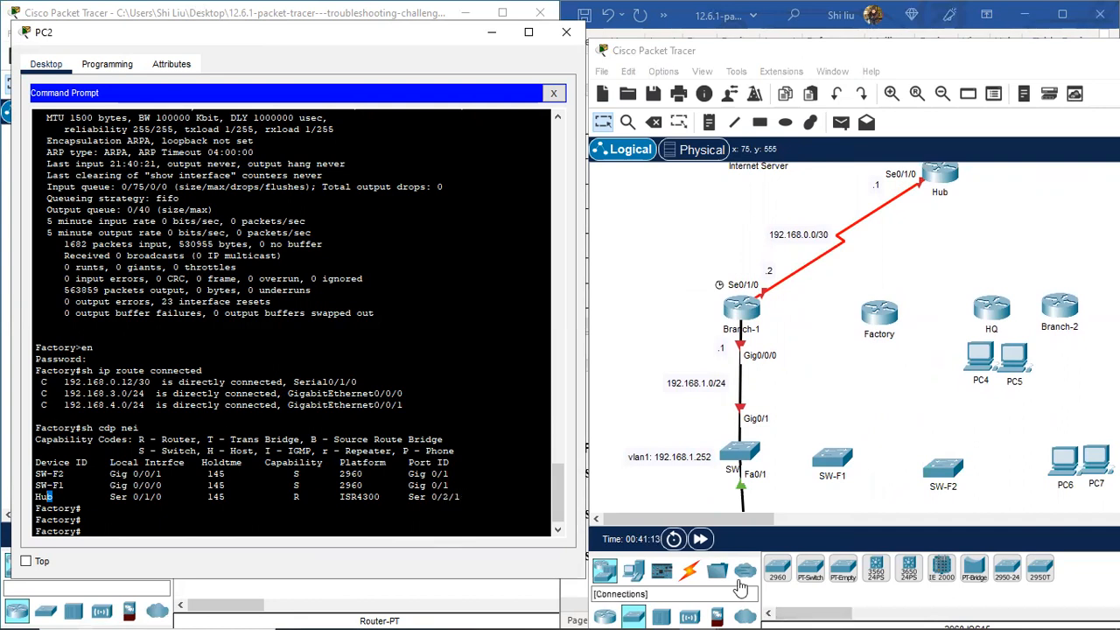
Step: Link Factory Serial0/1/0 to Hub Serial0/2/1 with a serial DCE cable
click(689, 571)
click(1007, 570)
click(884, 319)
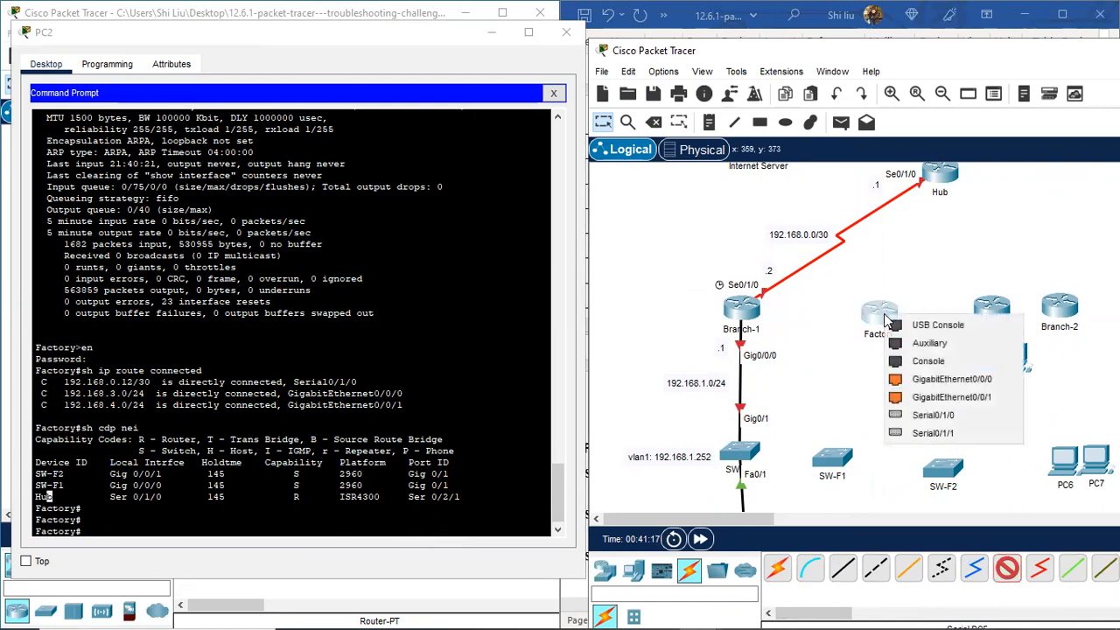
click(960, 416)
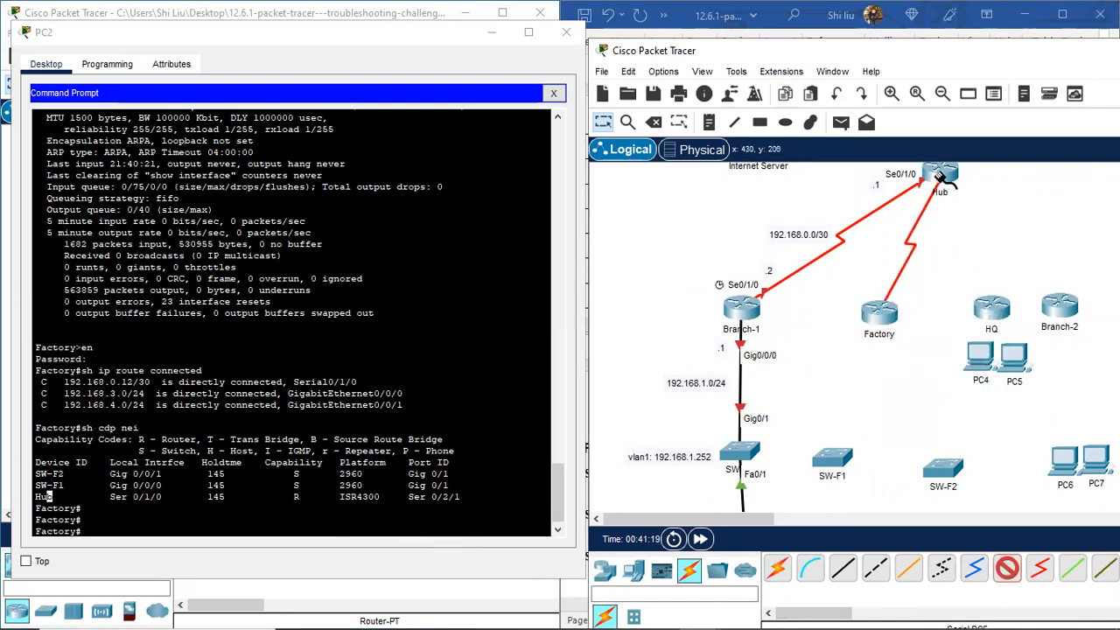
click(946, 178)
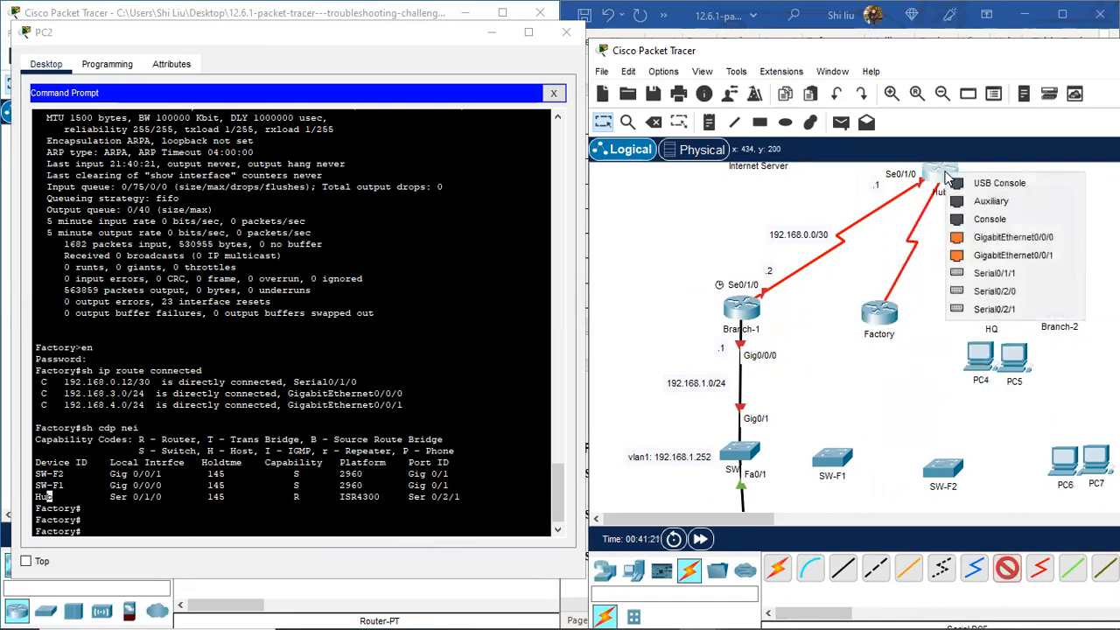
click(993, 309)
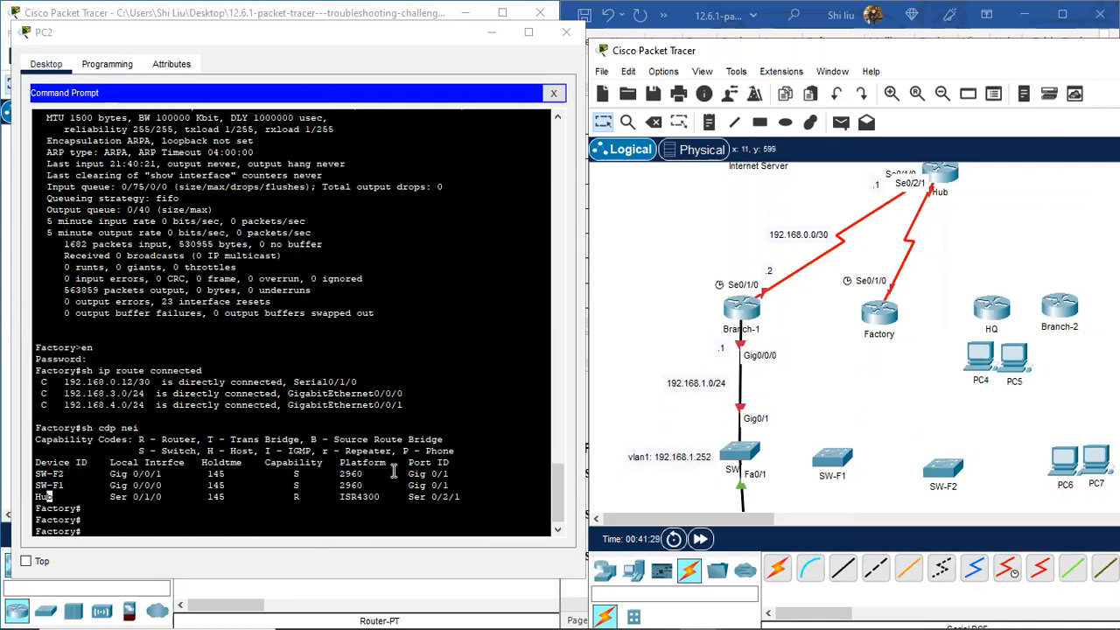
Step: Cable Factory GigabitEthernet0/0/0 to SW-F1 GigabitEthernet0/1 with copper straight-through
click(842, 568)
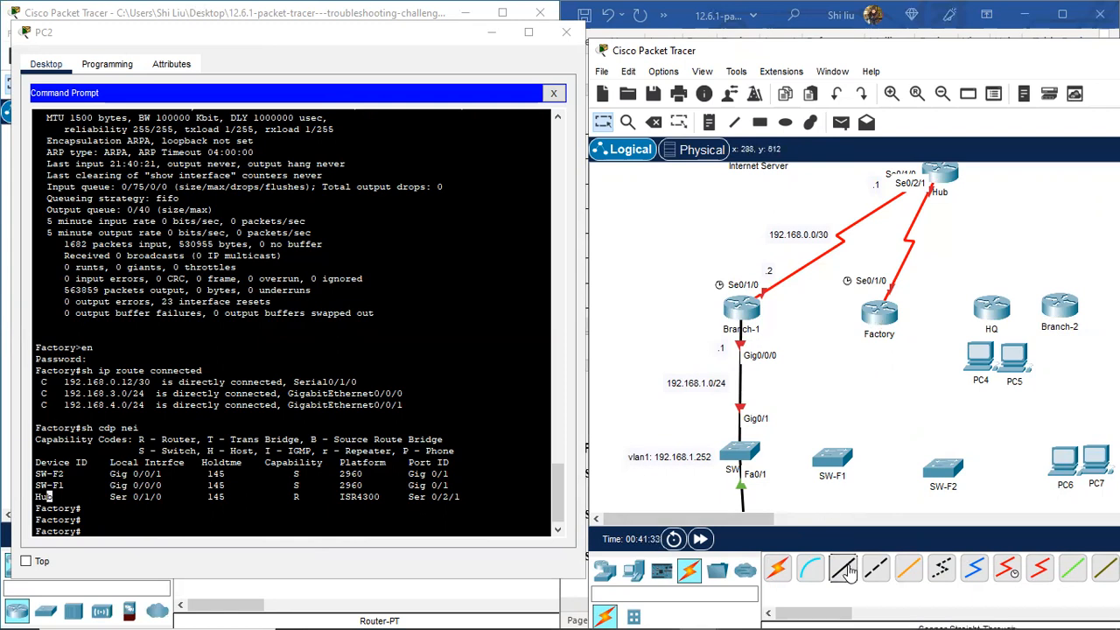
click(875, 316)
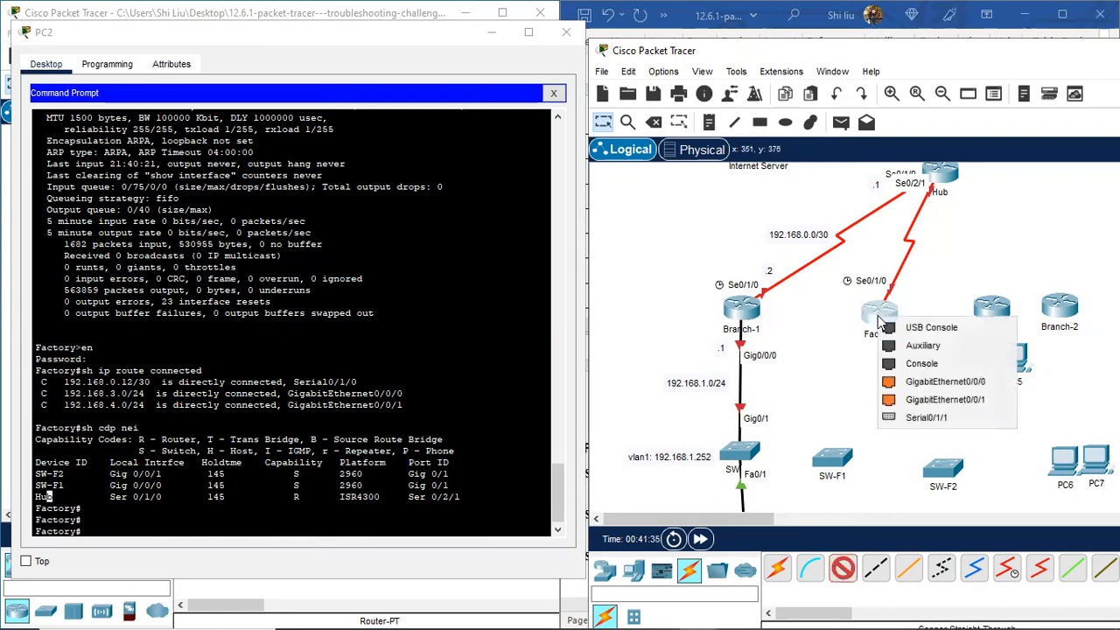
click(945, 383)
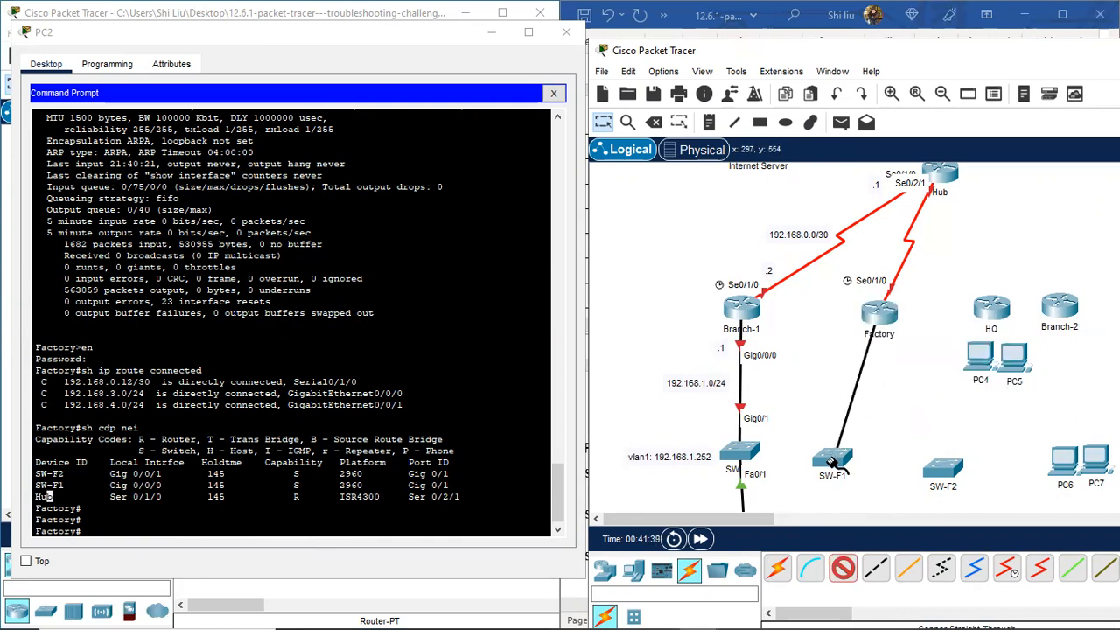
mouse_move(832, 462)
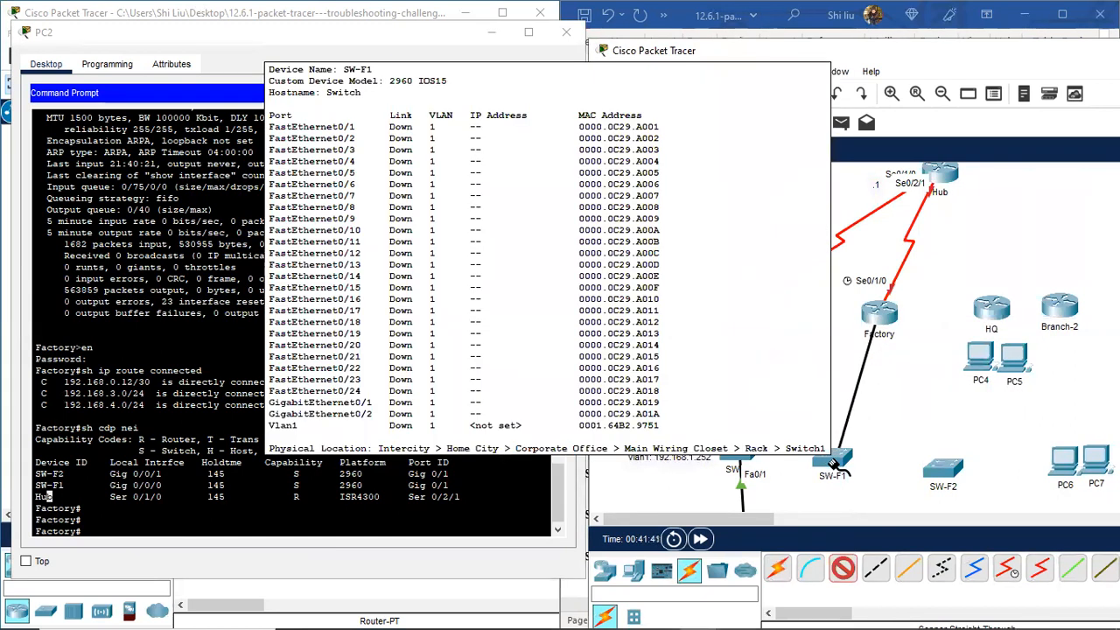
click(833, 464)
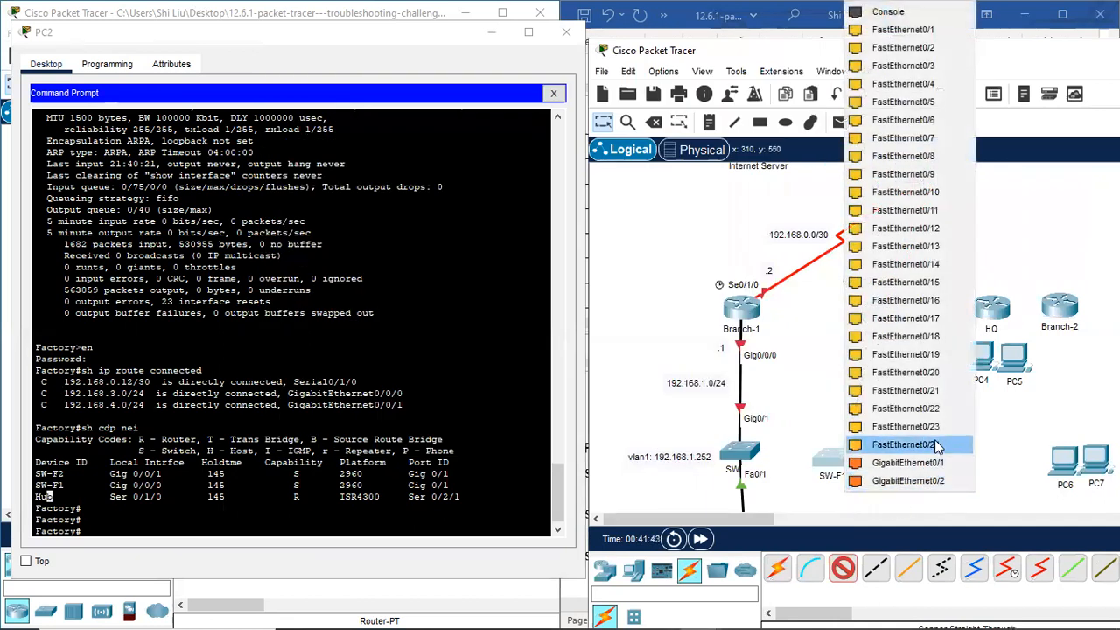
click(943, 464)
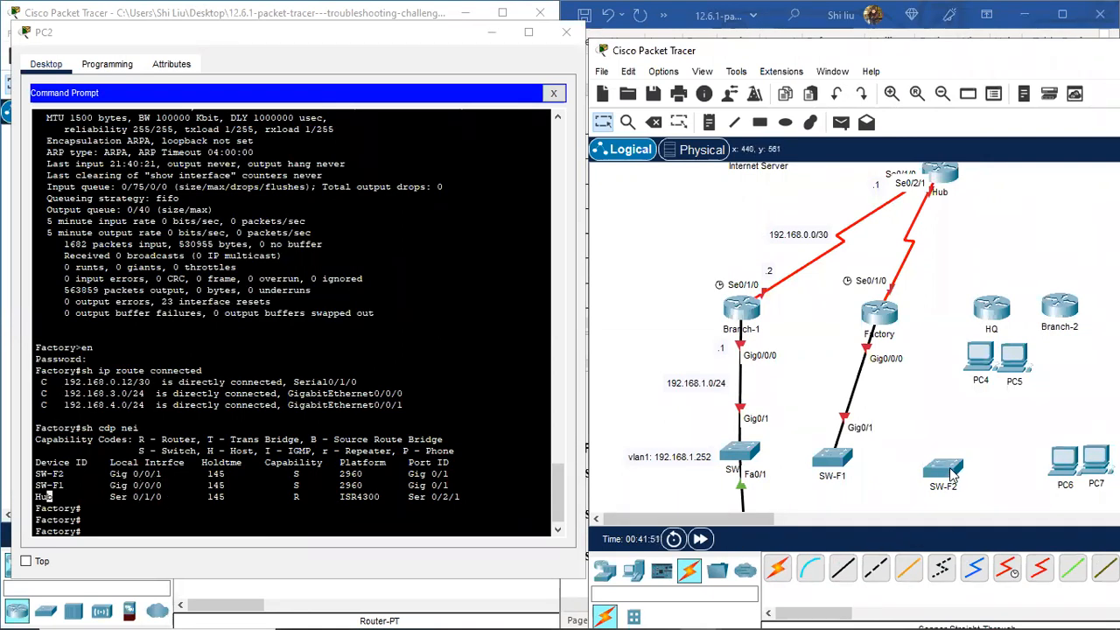
Step: Cable Factory GigabitEthernet0/0/1 to SW-F2 GigabitEthernet0/1, then adjust both switches' positions
click(842, 569)
click(883, 321)
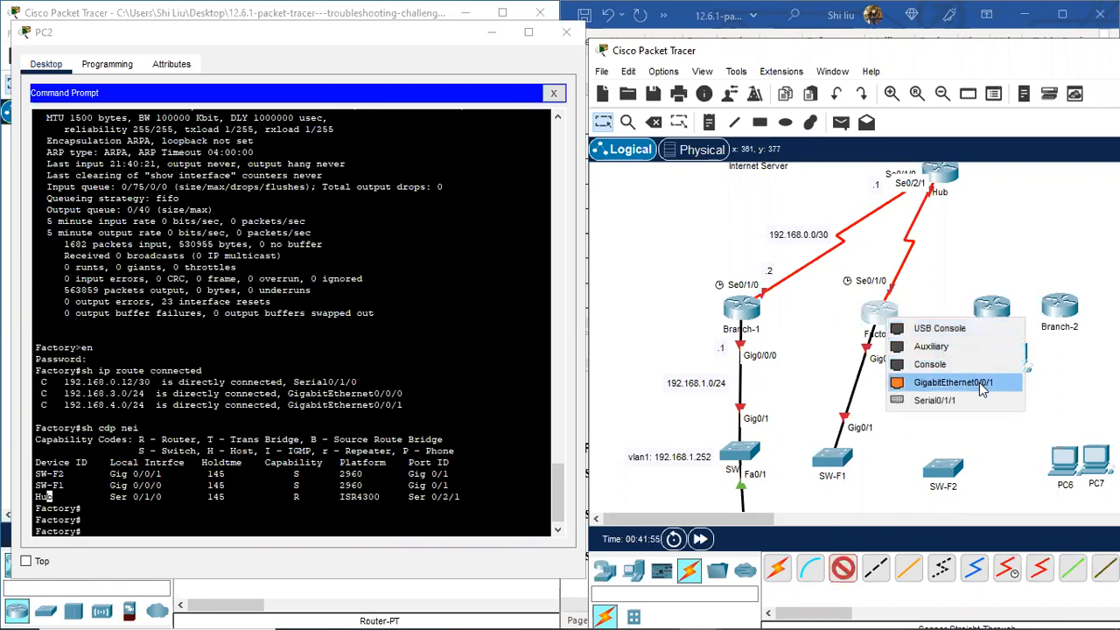
click(977, 382)
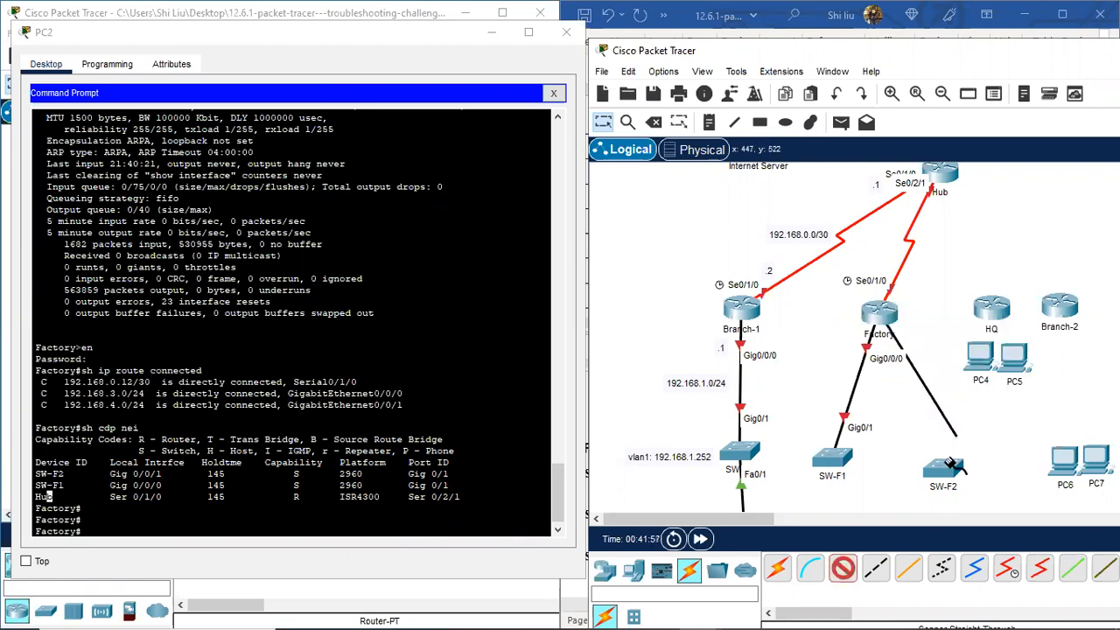
click(943, 470)
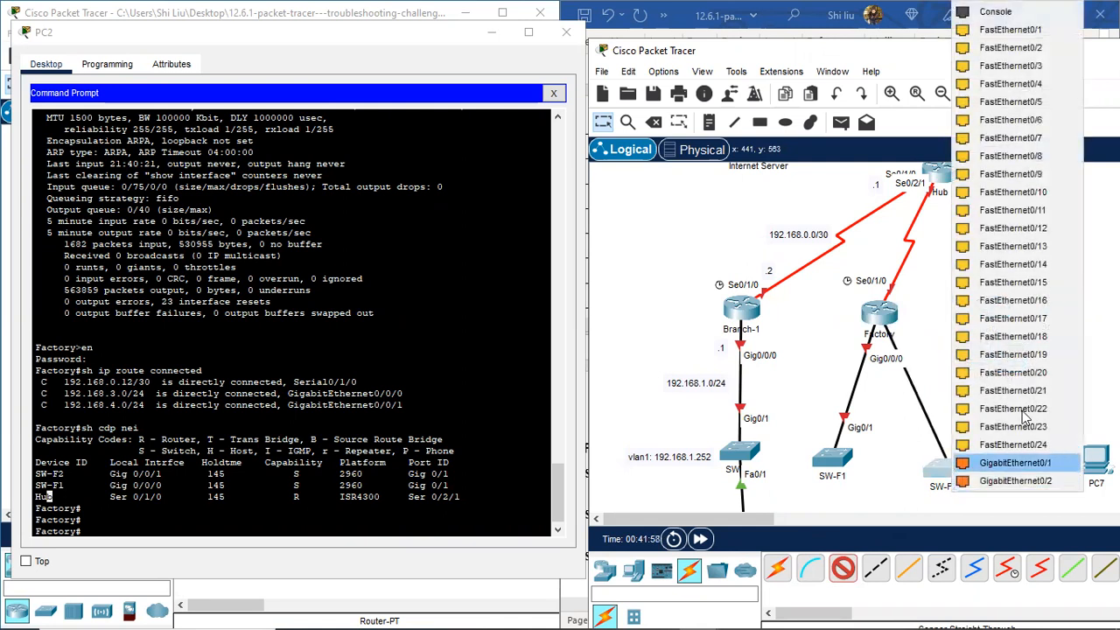
click(1047, 462)
drag(969, 447, 972, 448)
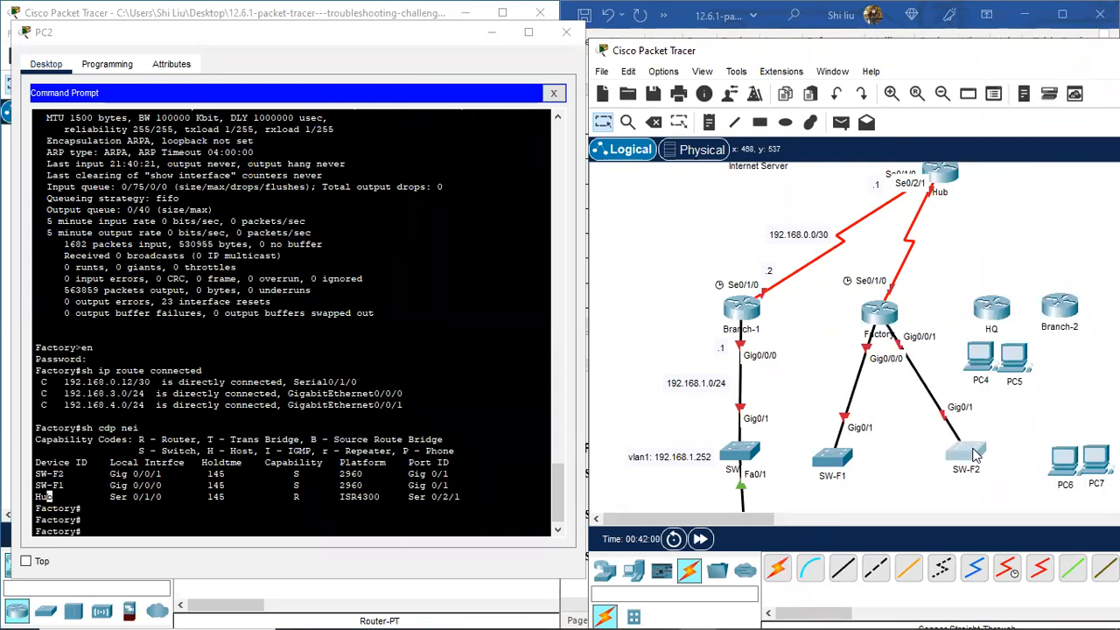
drag(835, 456, 843, 457)
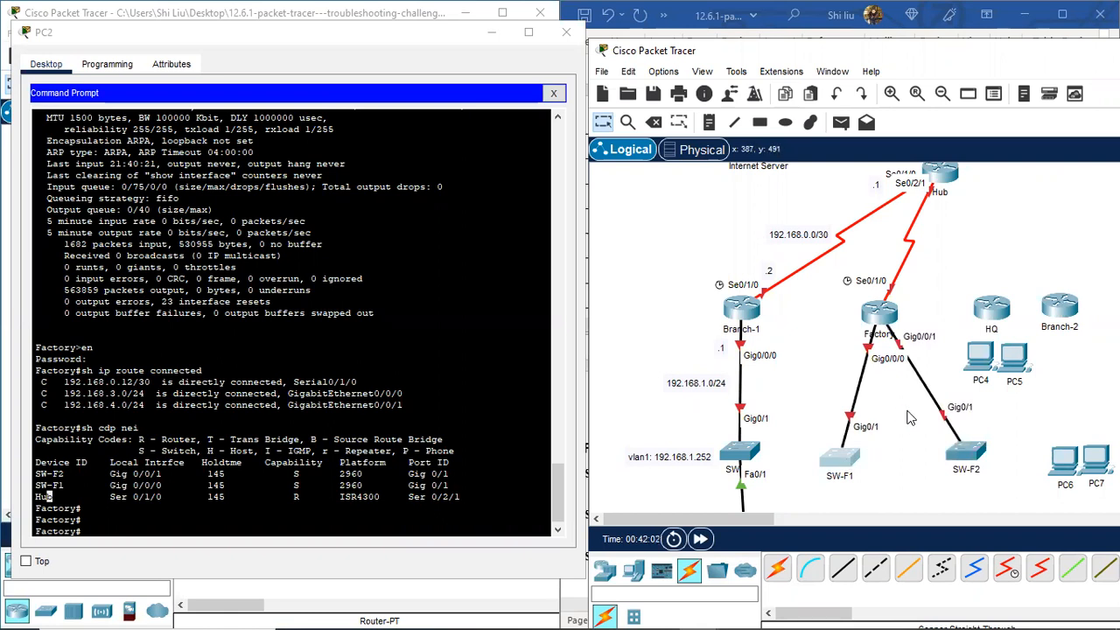
scroll(911, 418, down, 3)
click(739, 350)
Step: Shift switch SW left, adjust the .1 and .2 labels near Hub, and nudge SW-F1
drag(739, 350, 635, 354)
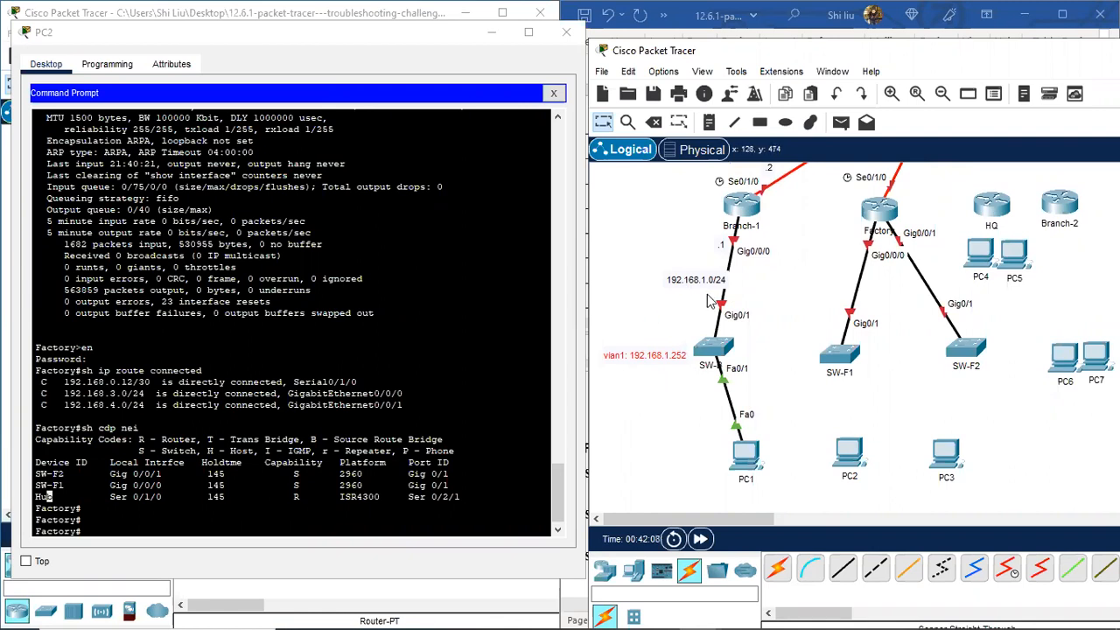
scroll(823, 243, up, 3)
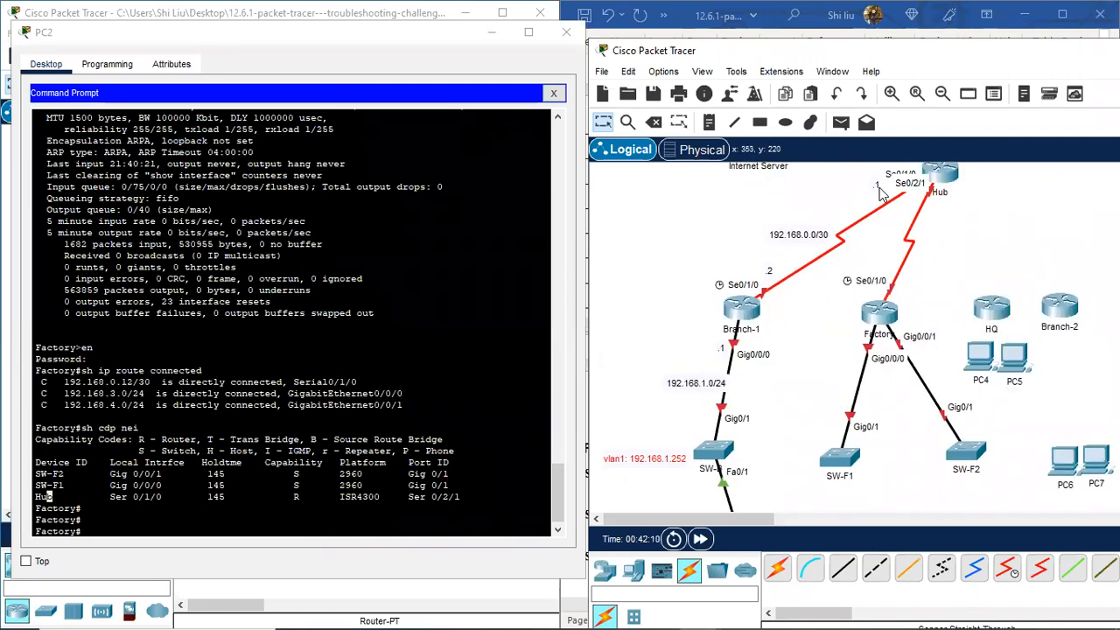
drag(876, 184, 878, 191)
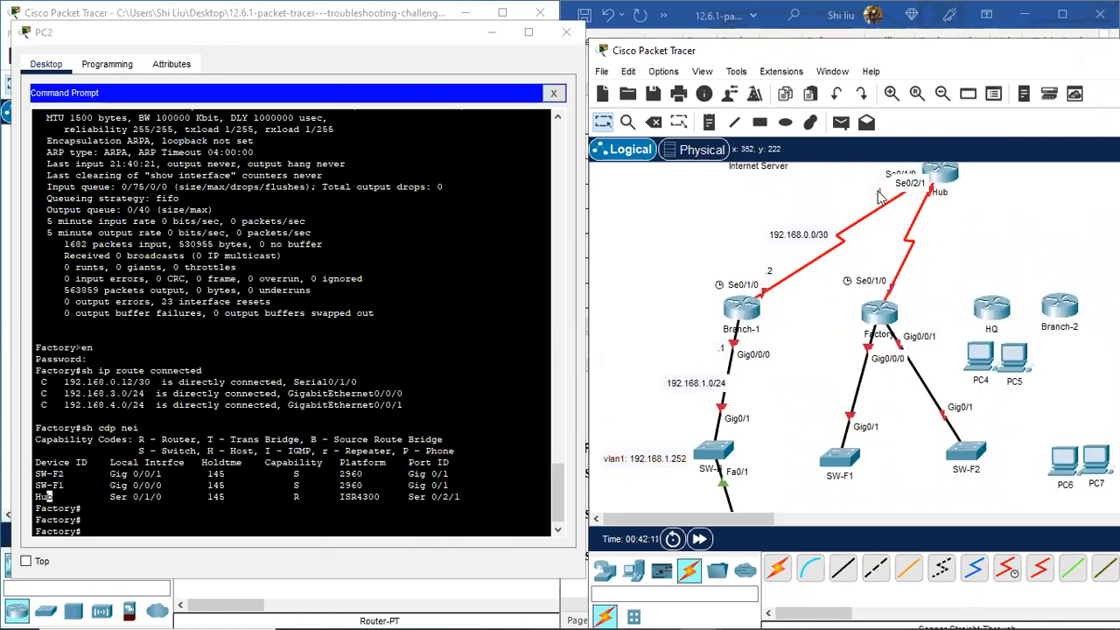
double_click(766, 274)
scroll(848, 425, down, 2)
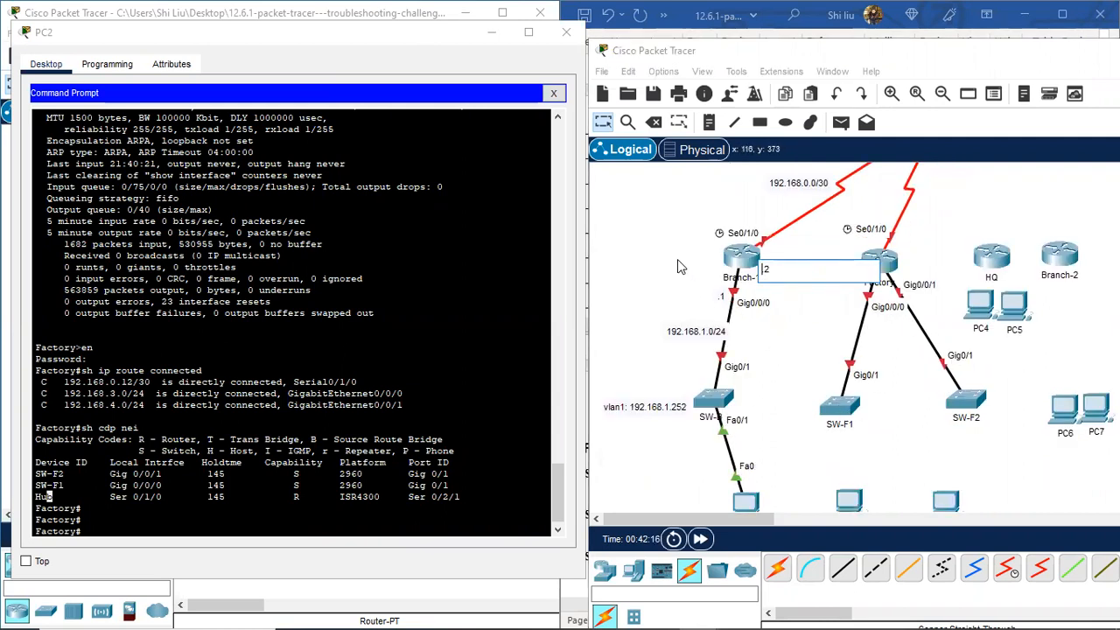
click(639, 262)
scroll(893, 311, up, 2)
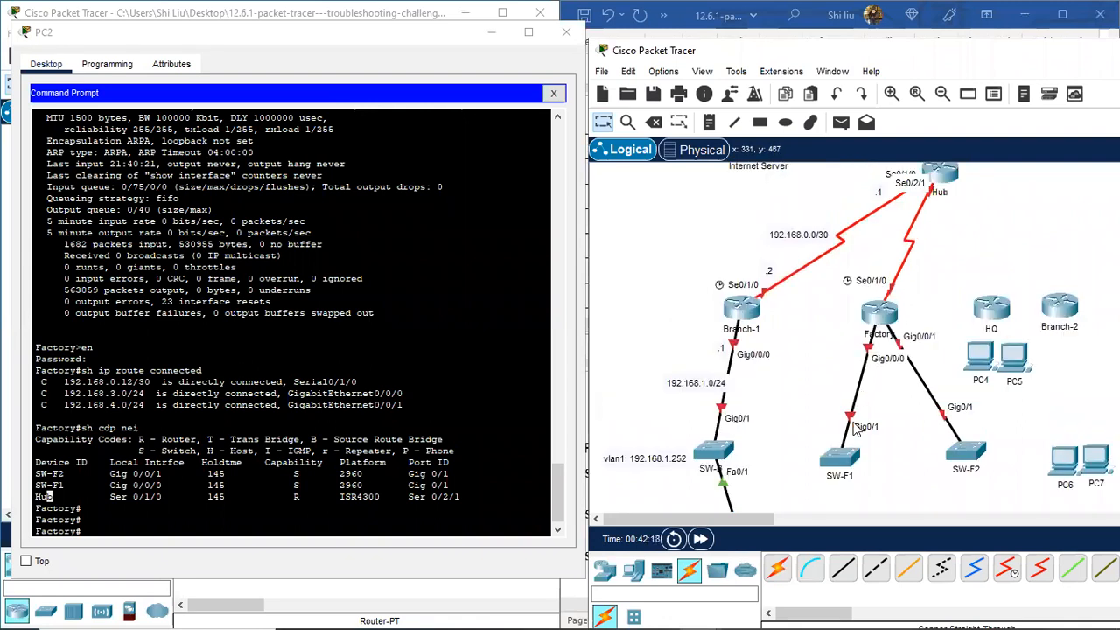
drag(842, 454, 835, 458)
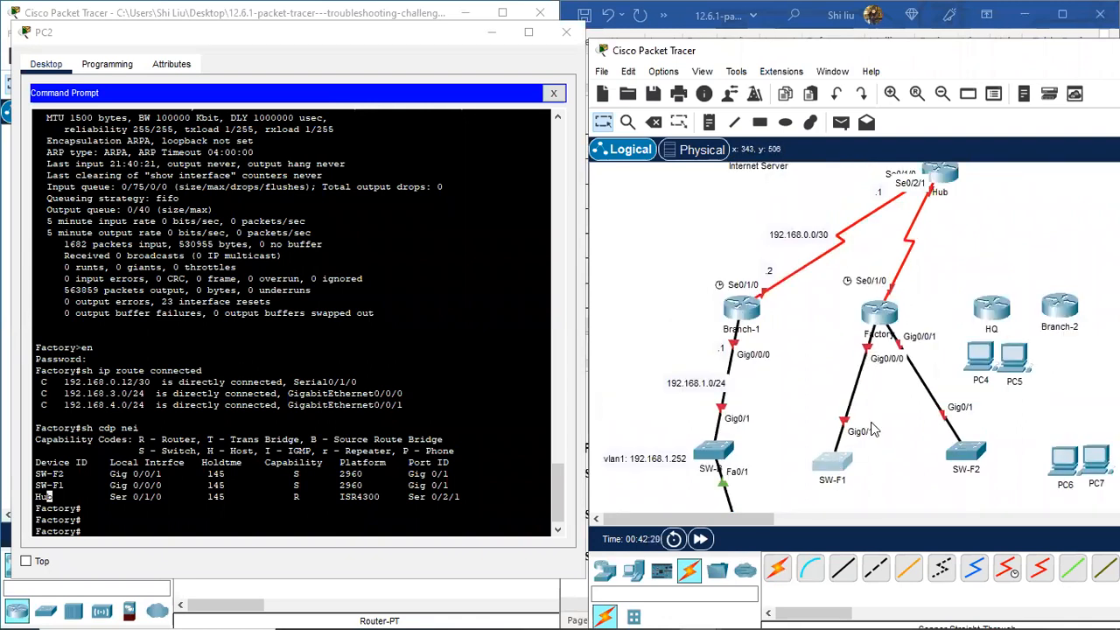
Step: Copy 192.168.0.12/30 from the route output into a note beside the Factory–Hub link
drag(151, 388, 66, 388)
right_click(94, 391)
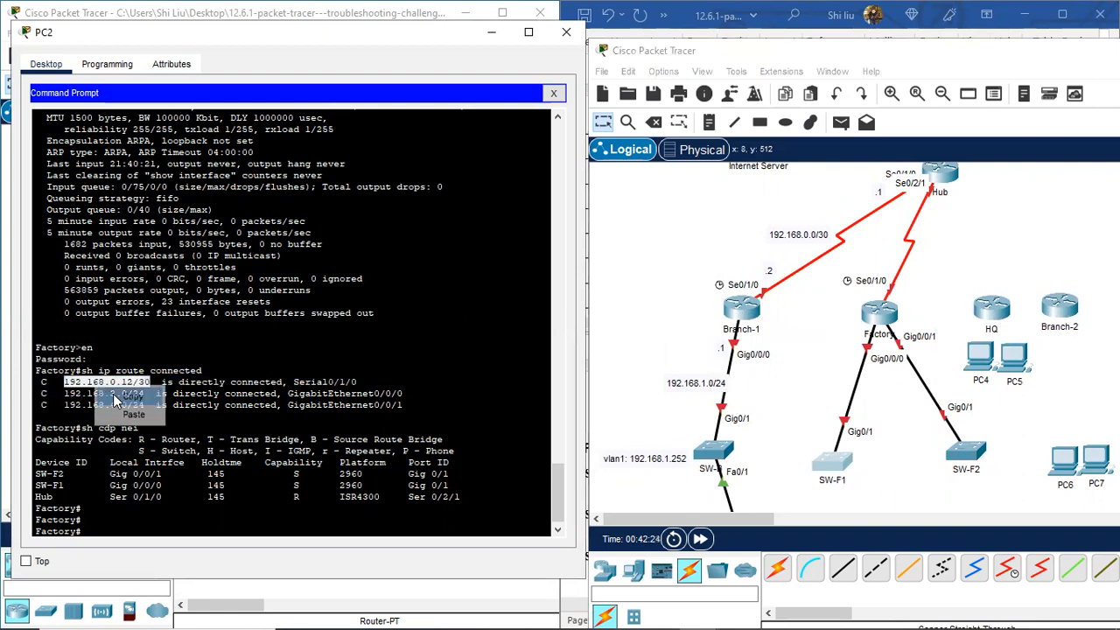
click(130, 400)
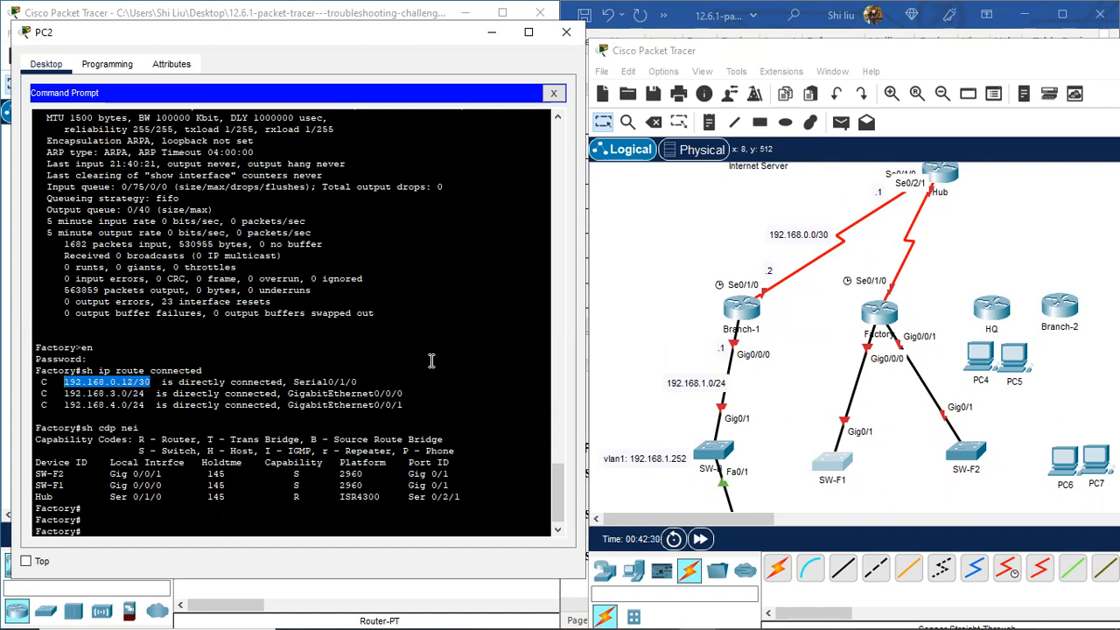
click(710, 124)
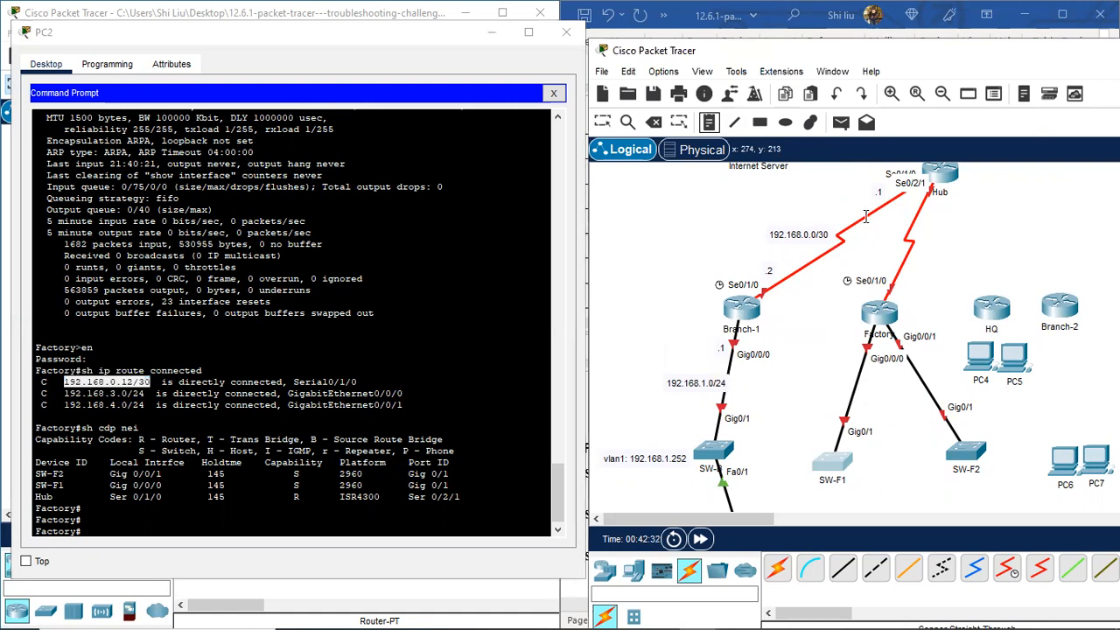
click(878, 252)
key(ctrl+v)
Step: Add a 192.168.3.0/24 note by Factory's link to SW-F1
drag(63, 395, 149, 394)
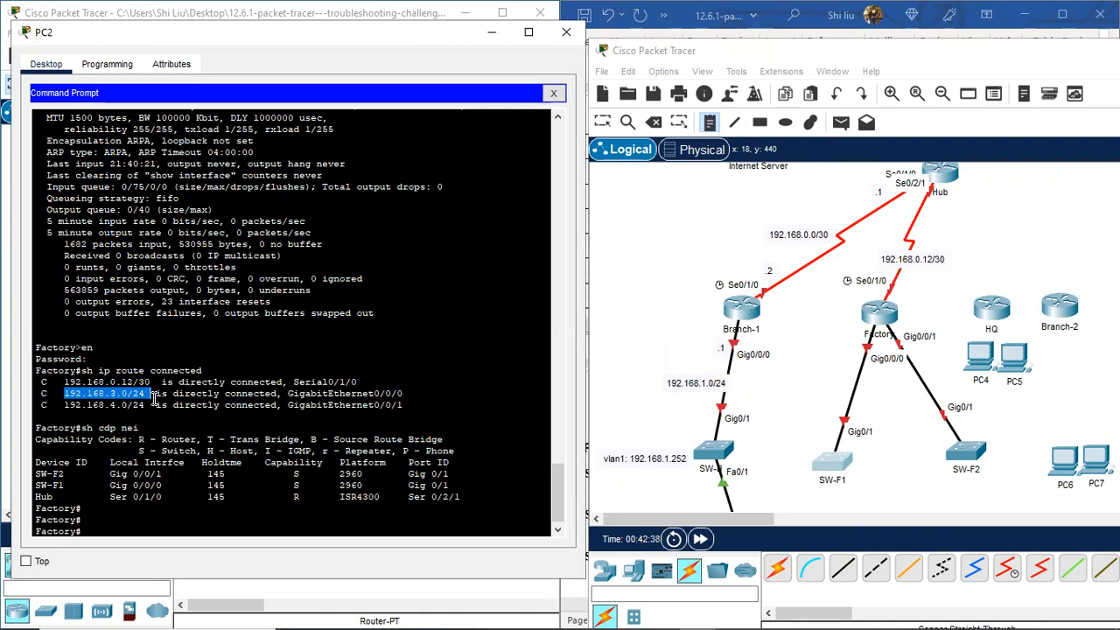
right_click(133, 395)
click(171, 409)
click(809, 379)
key(ctrl+v)
Step: Add a 192.168.4.0/24 note by Factory's link to SW-F2 and position it along the link
drag(63, 405, 146, 405)
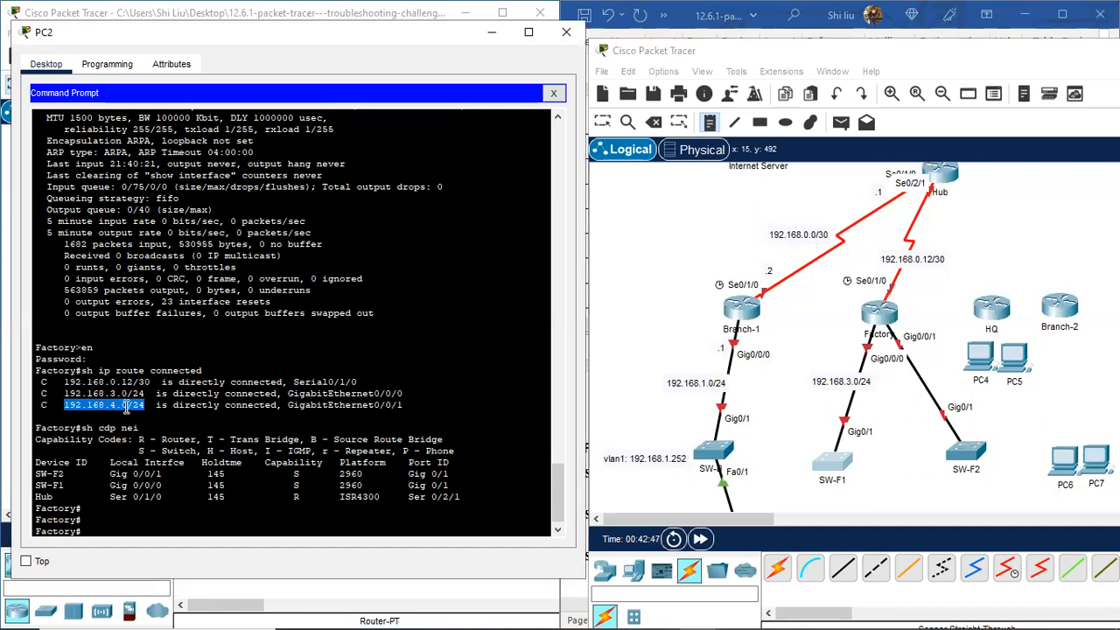
right_click(128, 411)
click(164, 420)
click(905, 381)
key(ctrl+v)
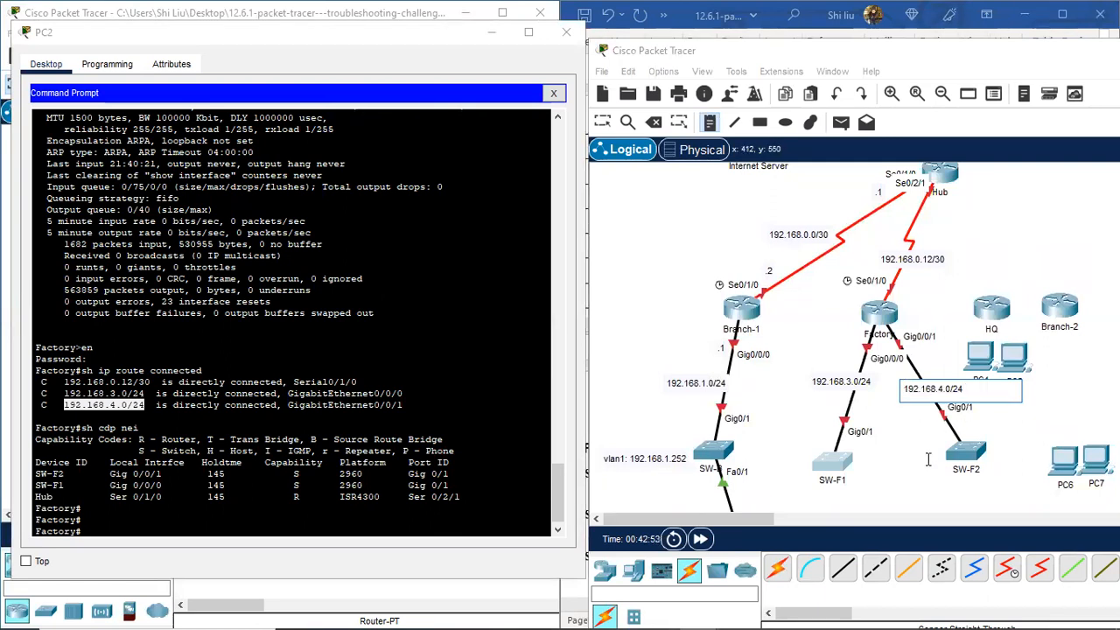
click(834, 470)
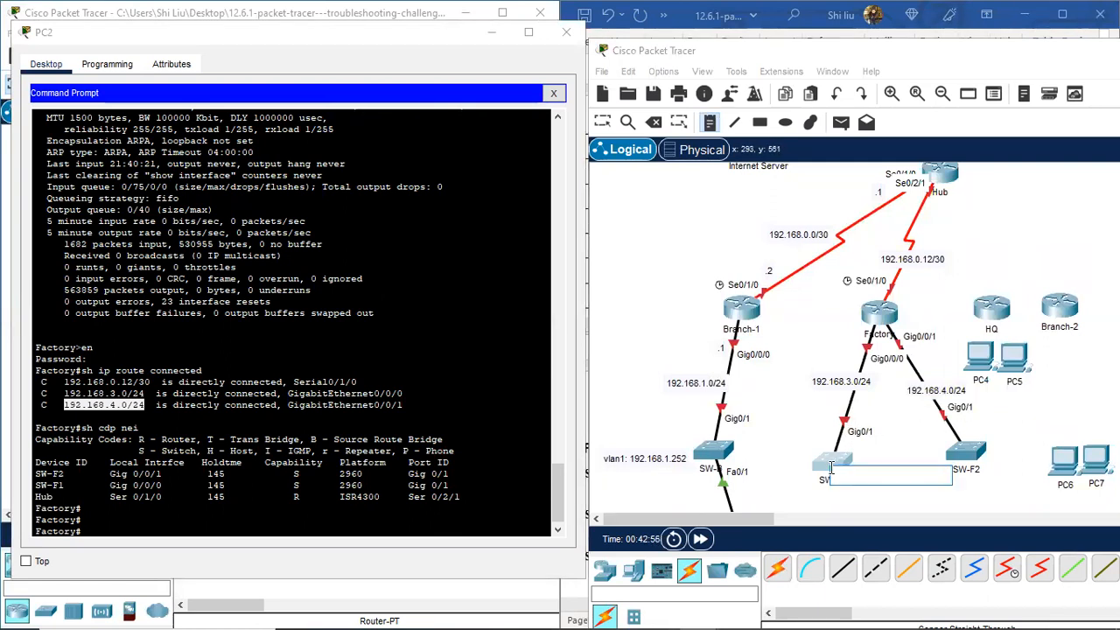
click(602, 123)
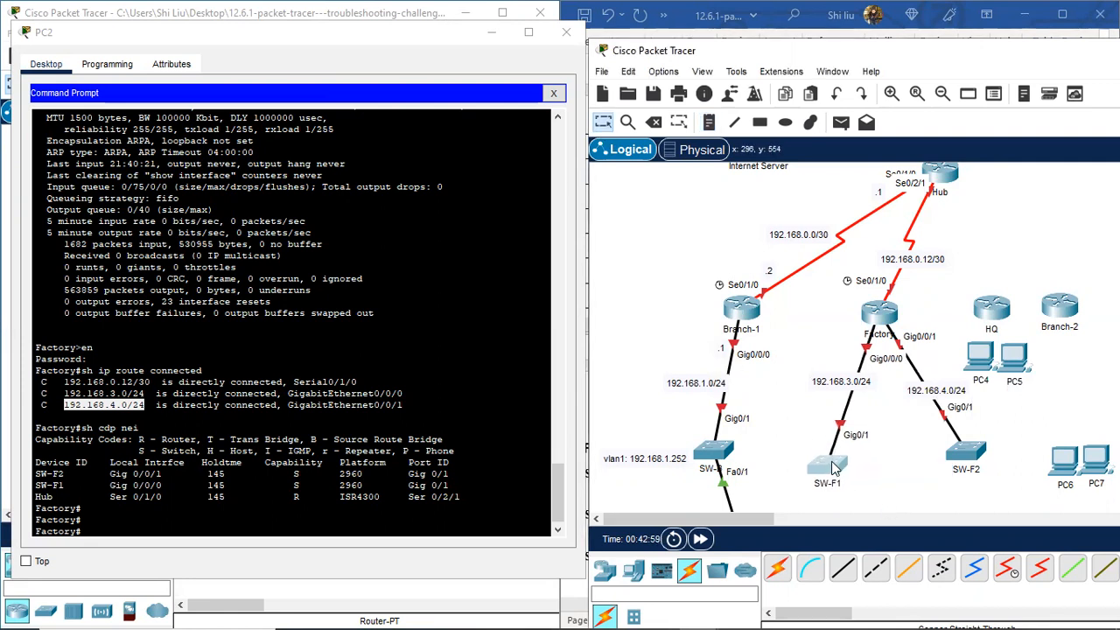
drag(966, 450, 967, 456)
drag(936, 398, 931, 401)
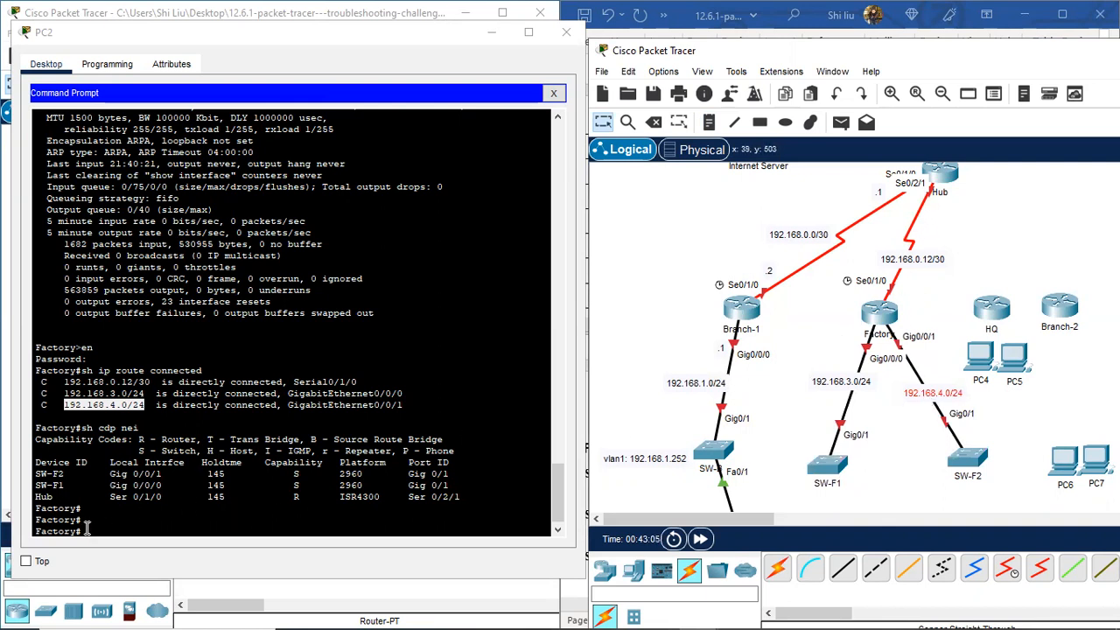
click(154, 527)
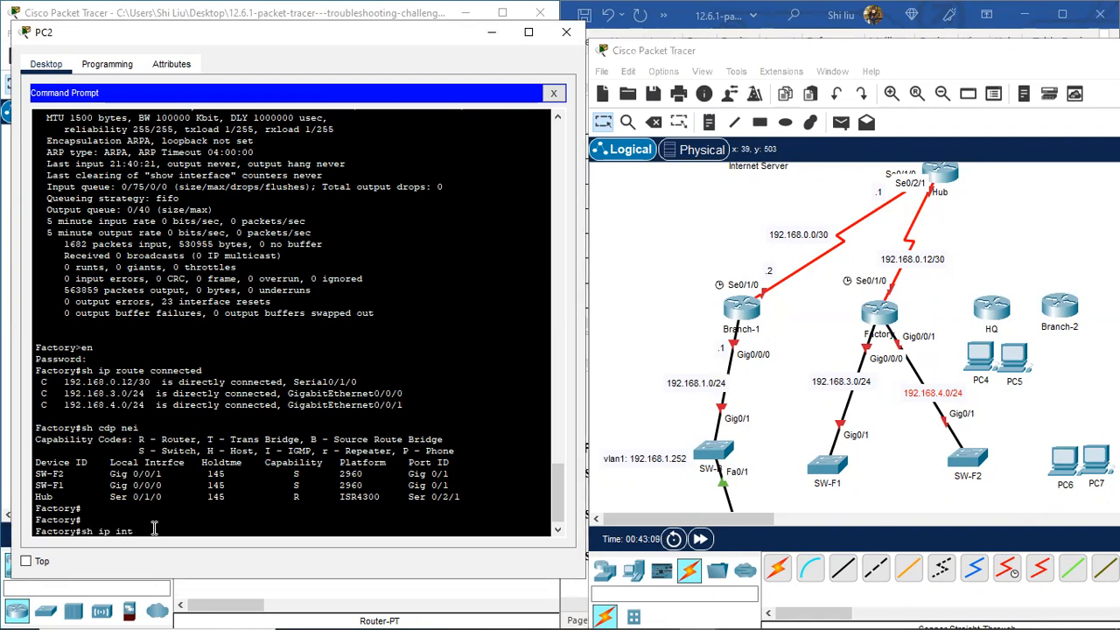
Step: Run 'sh ip int brie' on Factory and add .1 notes beside Gig0/0/0 and Gig0/0/1
text(sh ip int brie)
key(Return)
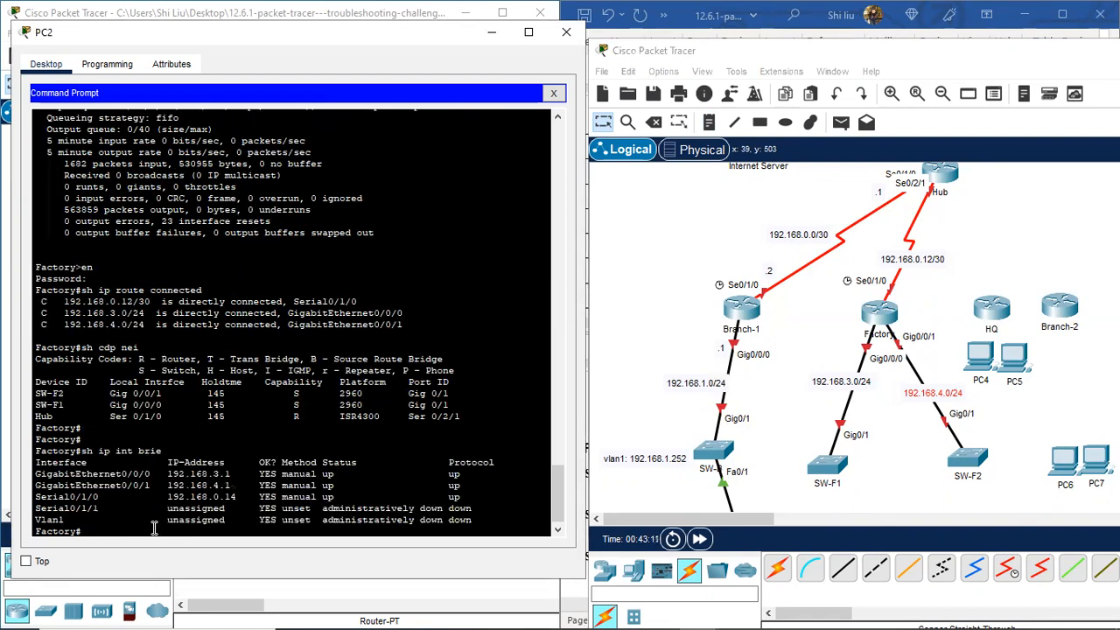
drag(150, 473, 135, 473)
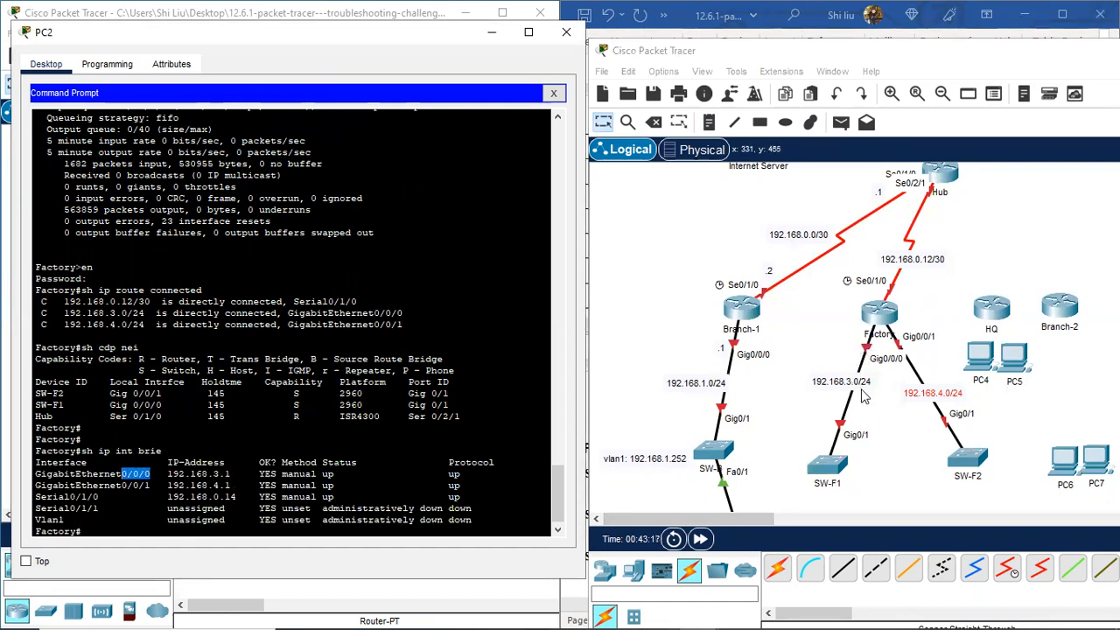
click(708, 122)
click(836, 328)
text(.1)
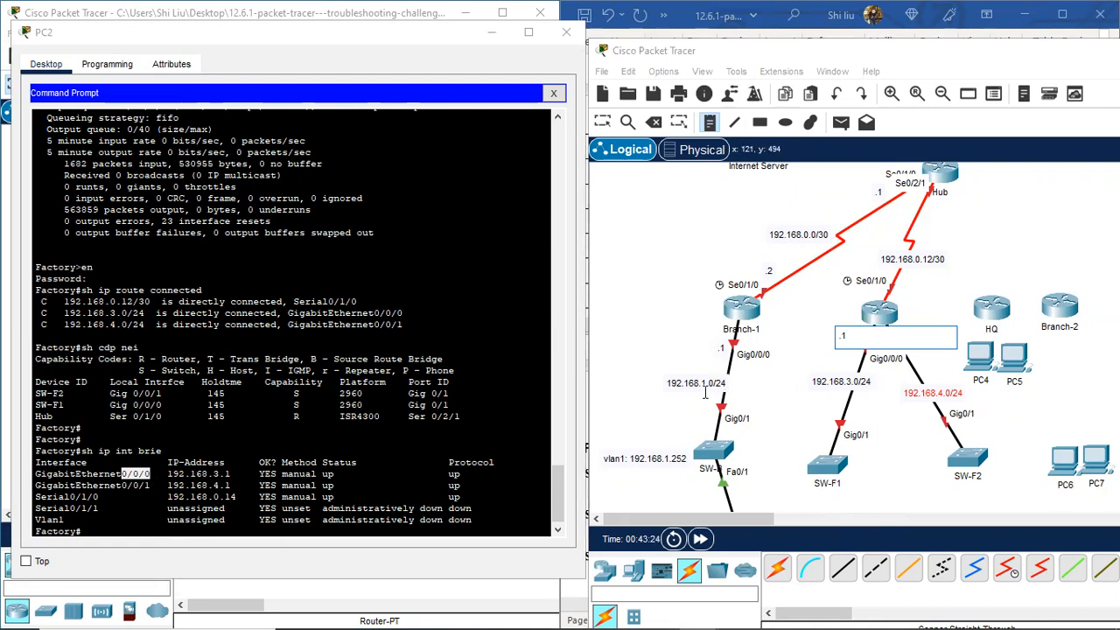
click(908, 319)
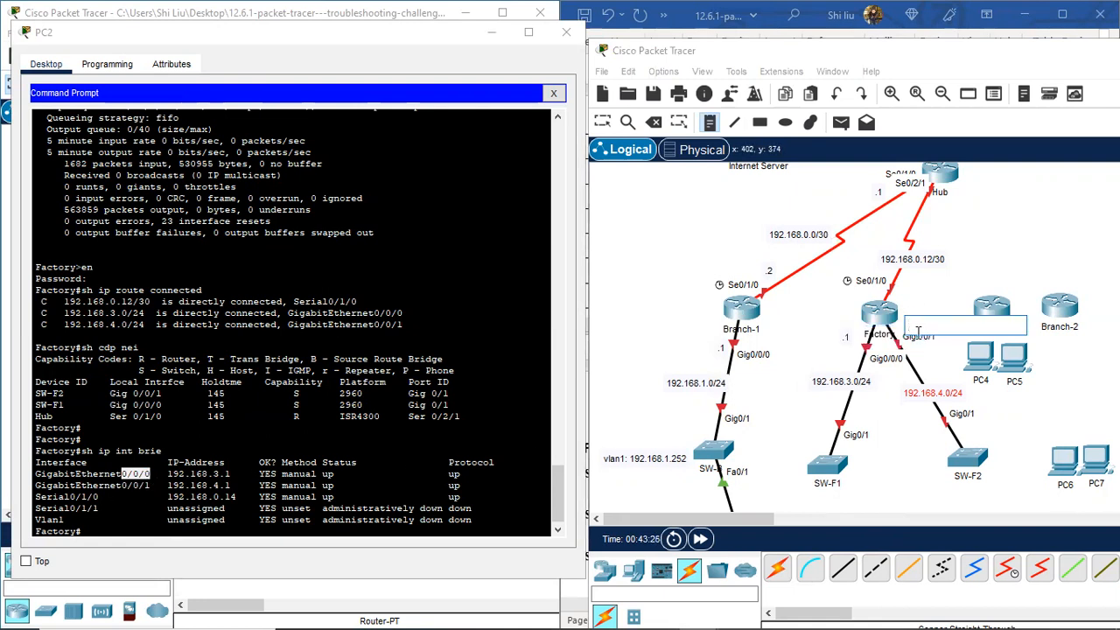
text(.1)
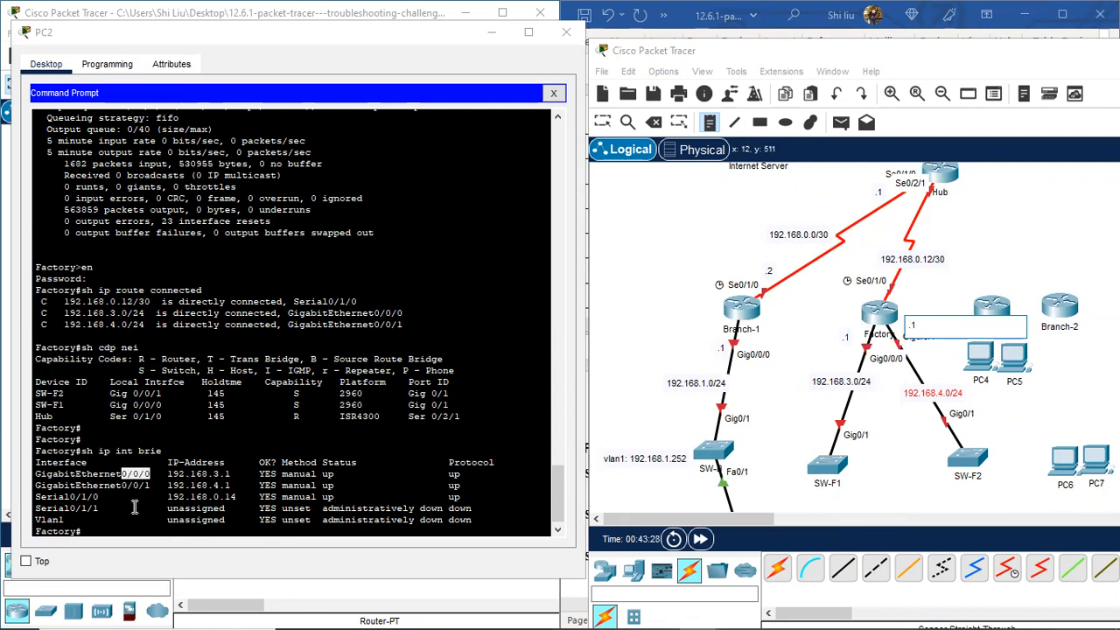
Step: Add a .14 note at Se0/1/0 and reposition all three address notes by their ports
drag(75, 497, 106, 496)
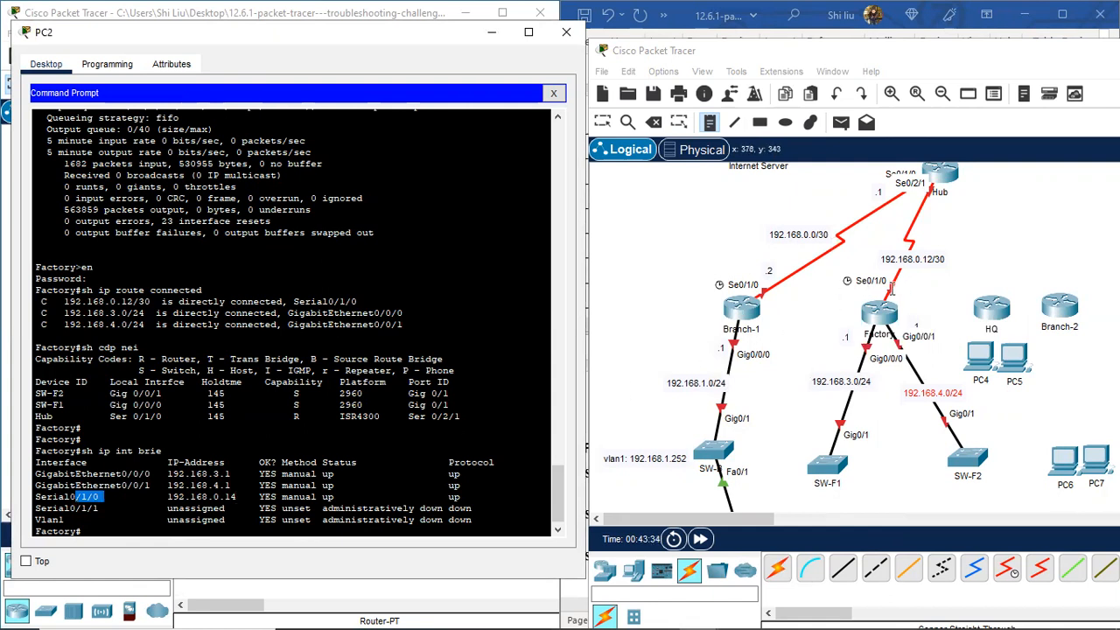
click(857, 297)
text(14)
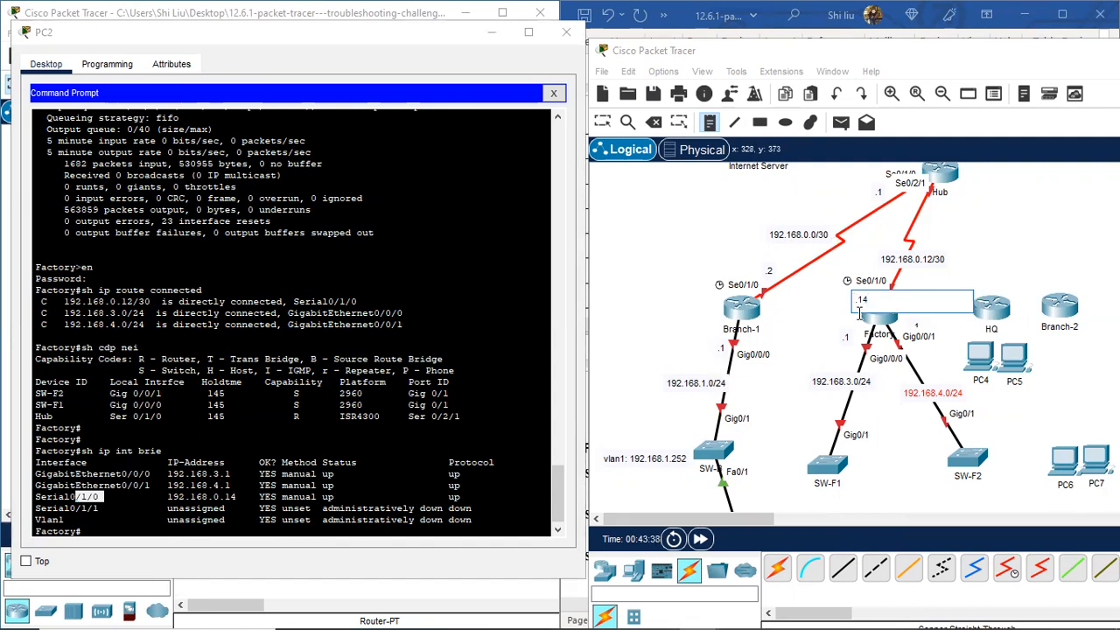
click(601, 121)
drag(864, 299, 852, 292)
drag(916, 325, 916, 352)
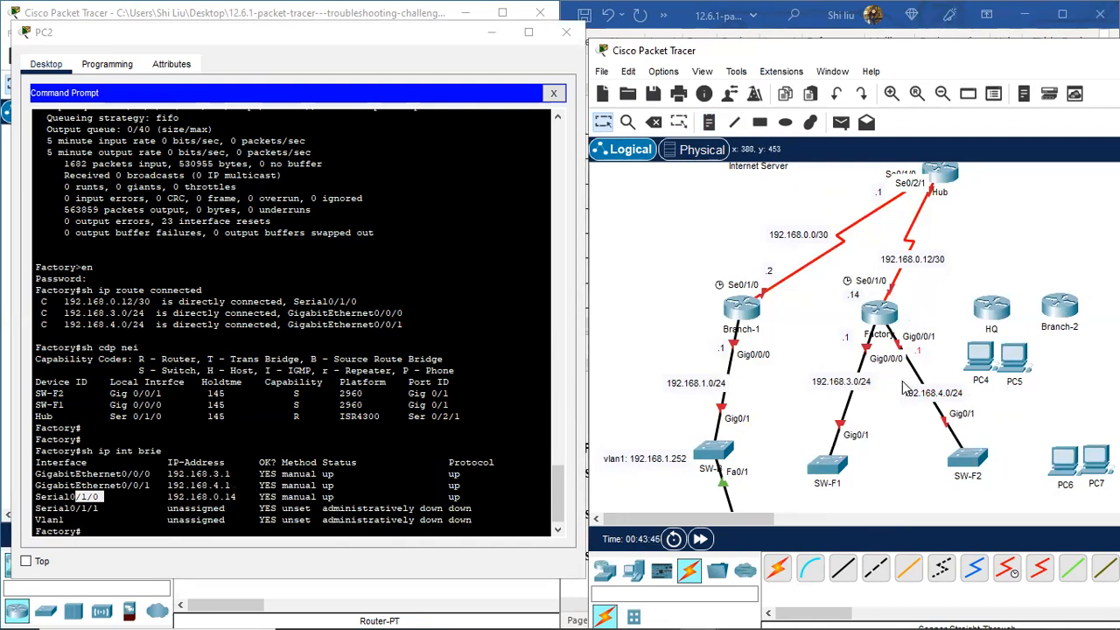
drag(850, 339, 851, 344)
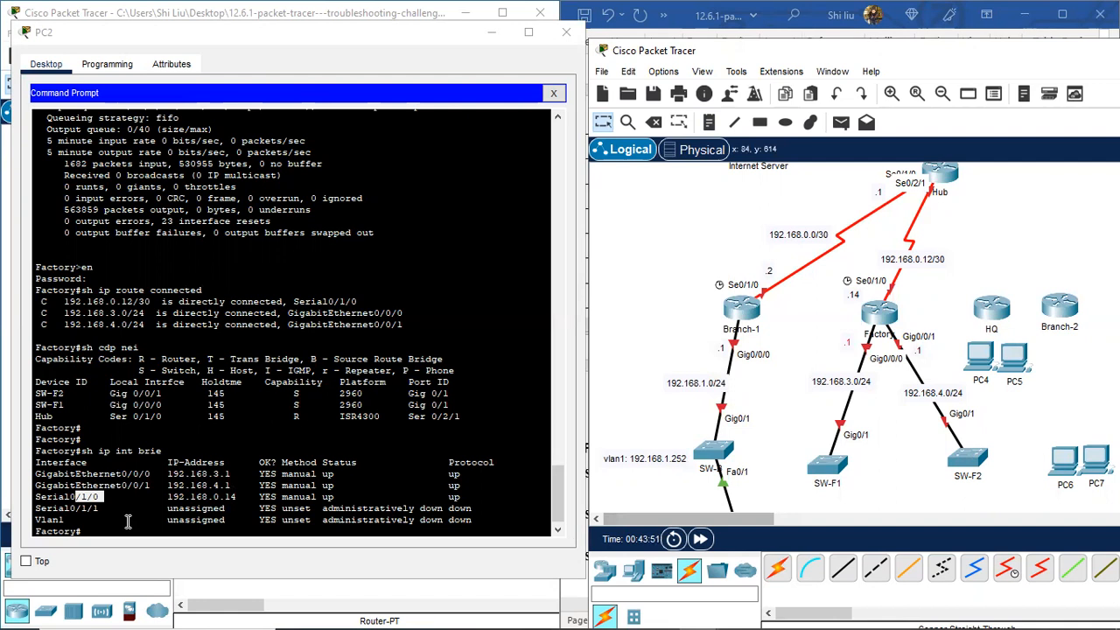
key(Return)
key(Return)
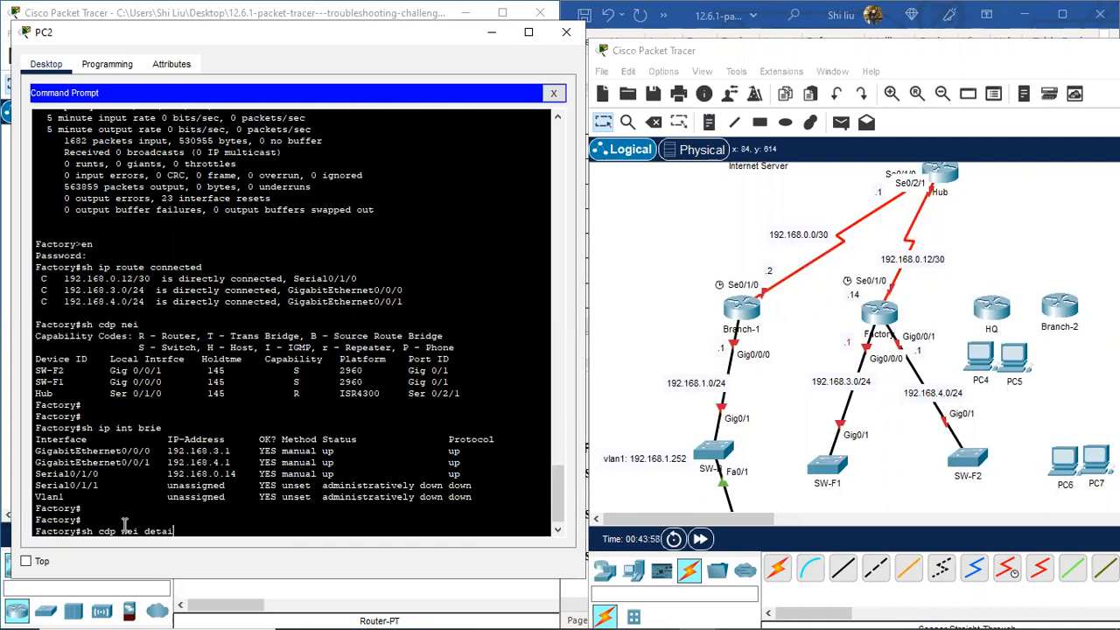
Step: Run 'sh cdp nei detail' and note SW-F2's address 192.168.4.252 below it
key(Return)
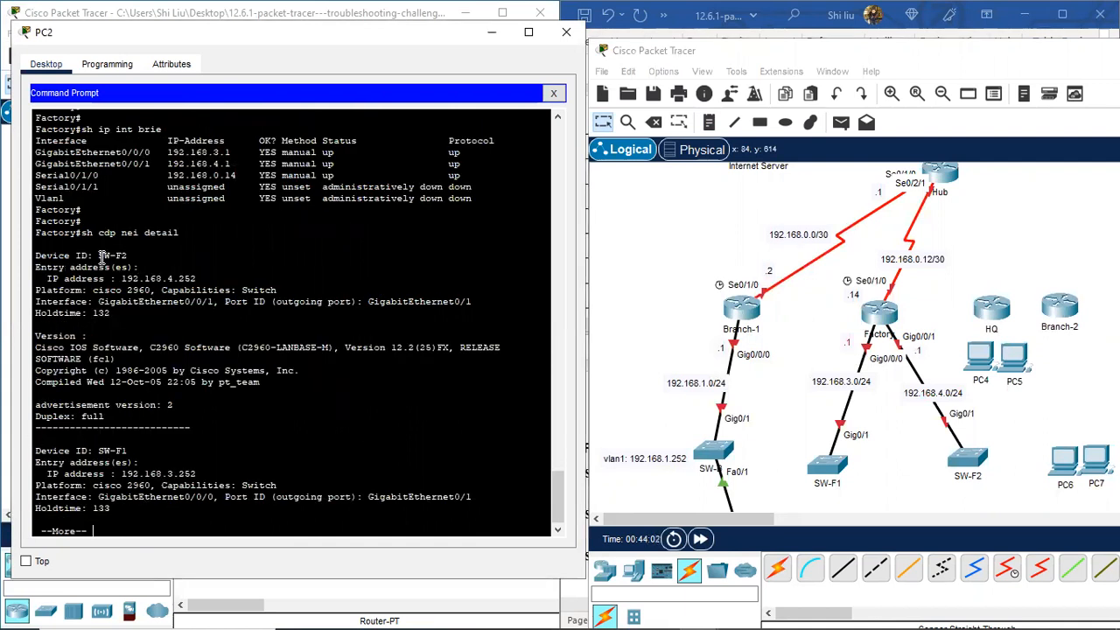
mouse_move(199, 278)
mouse_down()
mouse_move(124, 278)
mouse_move(198, 278)
mouse_up()
click(125, 278)
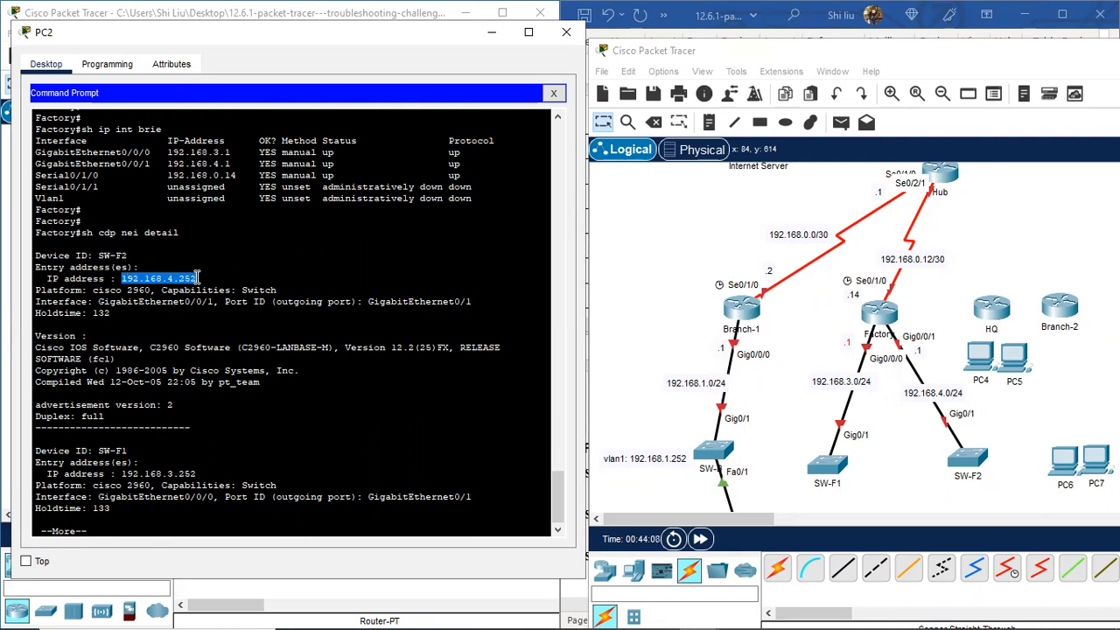
right_click(181, 281)
click(216, 293)
scroll(942, 455, down, 1)
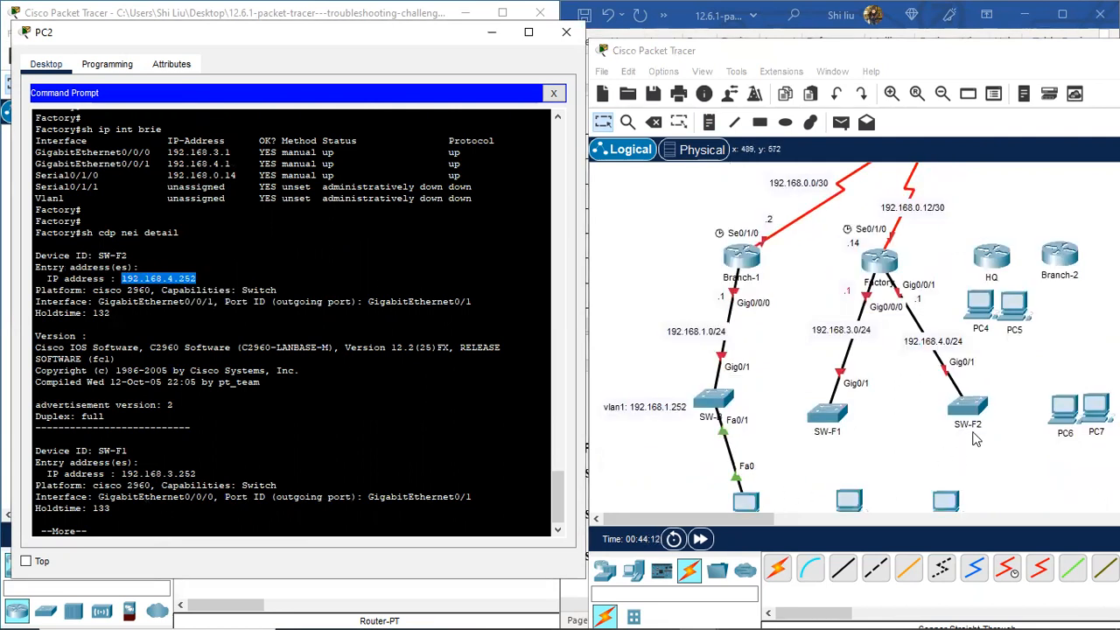
click(709, 122)
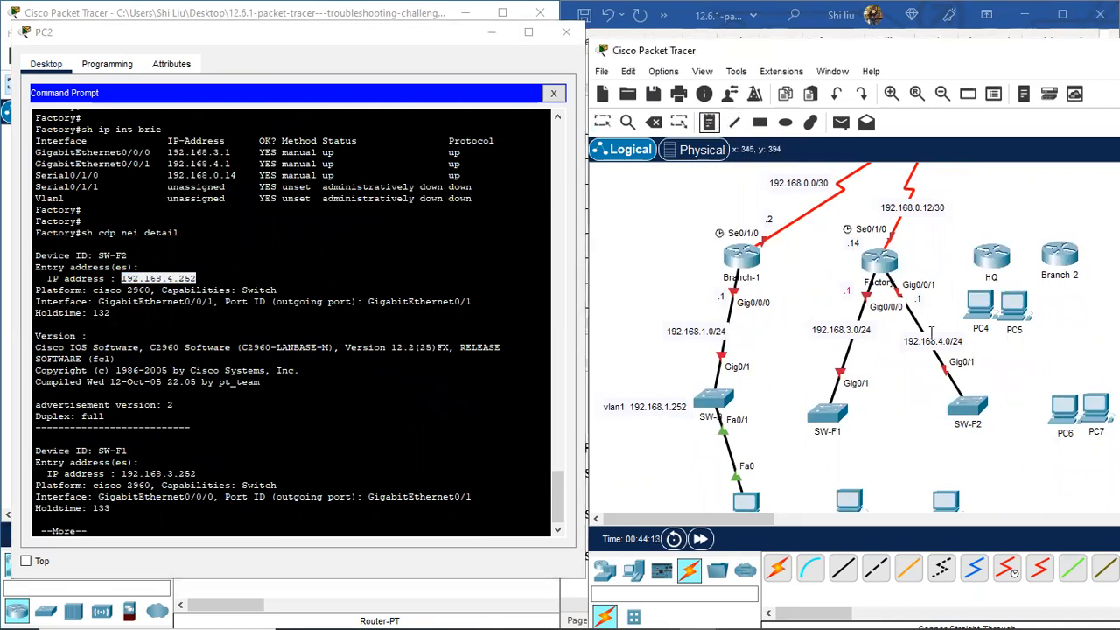
click(948, 442)
key(ctrl+v)
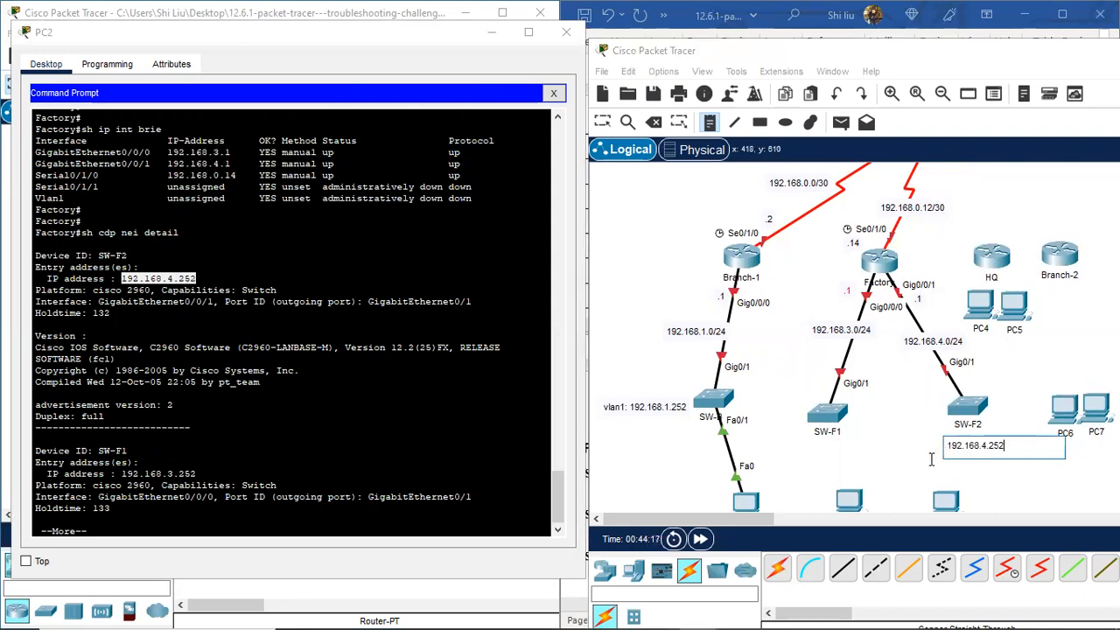
scroll(114, 389, down, 1)
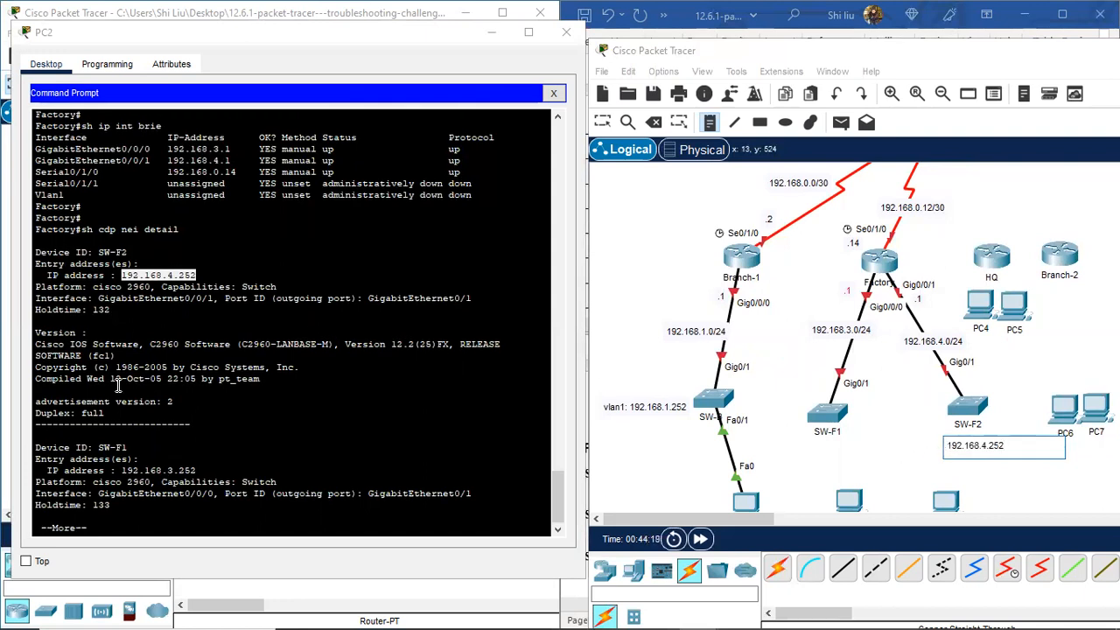
click(196, 468)
Step: Copy SW-F1's address 192.168.3.252 from the CDP output into a note below SW-F1
drag(196, 468, 129, 469)
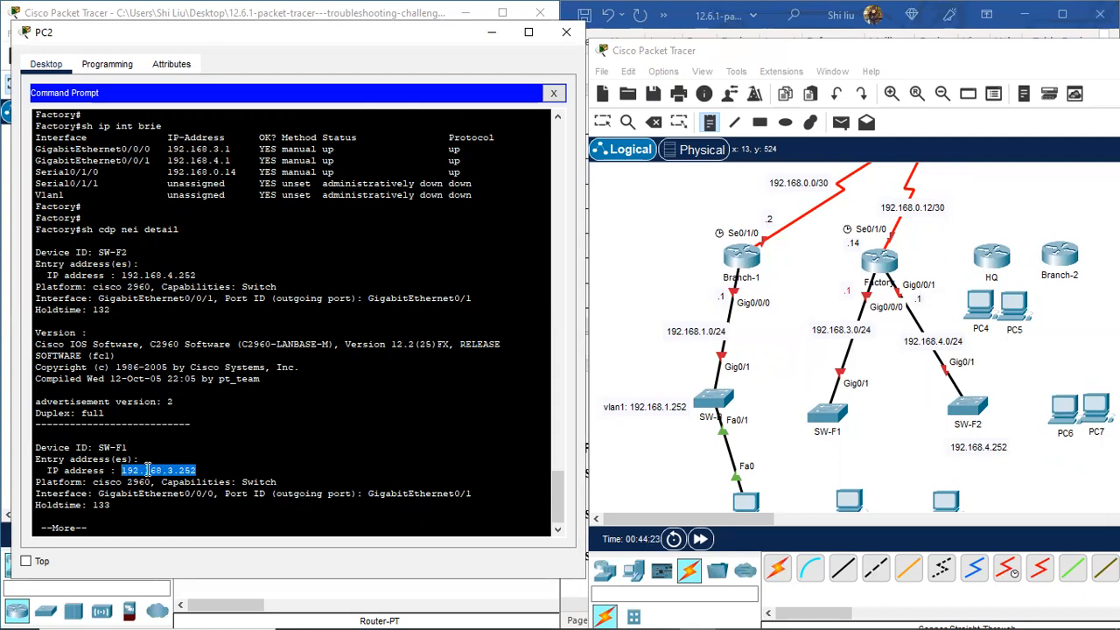
right_click(148, 470)
click(185, 482)
click(787, 442)
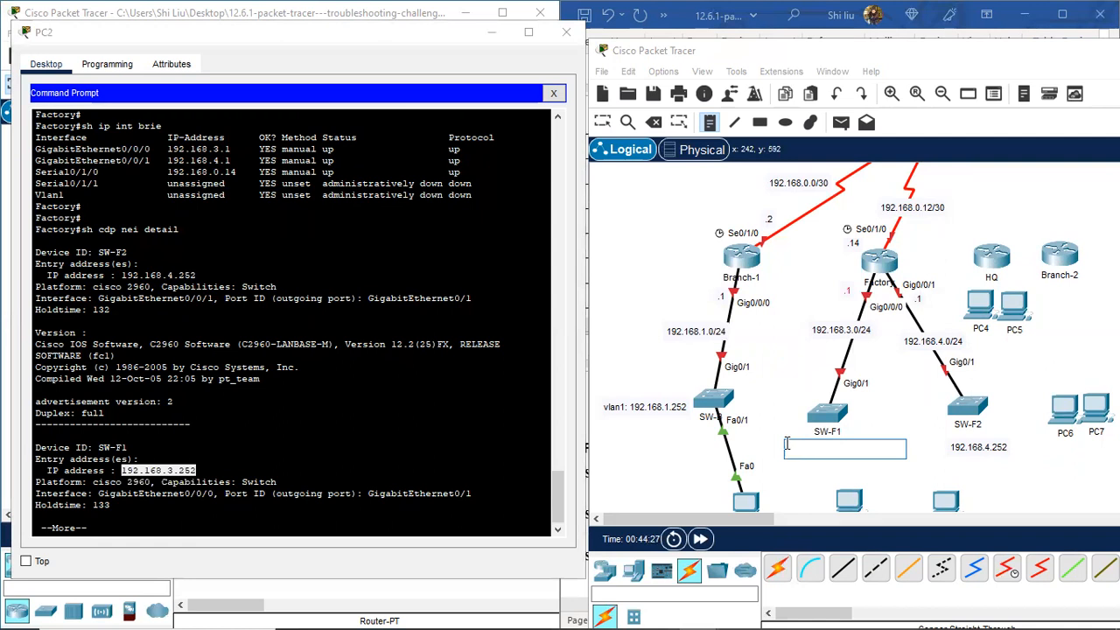
key(ctrl+v)
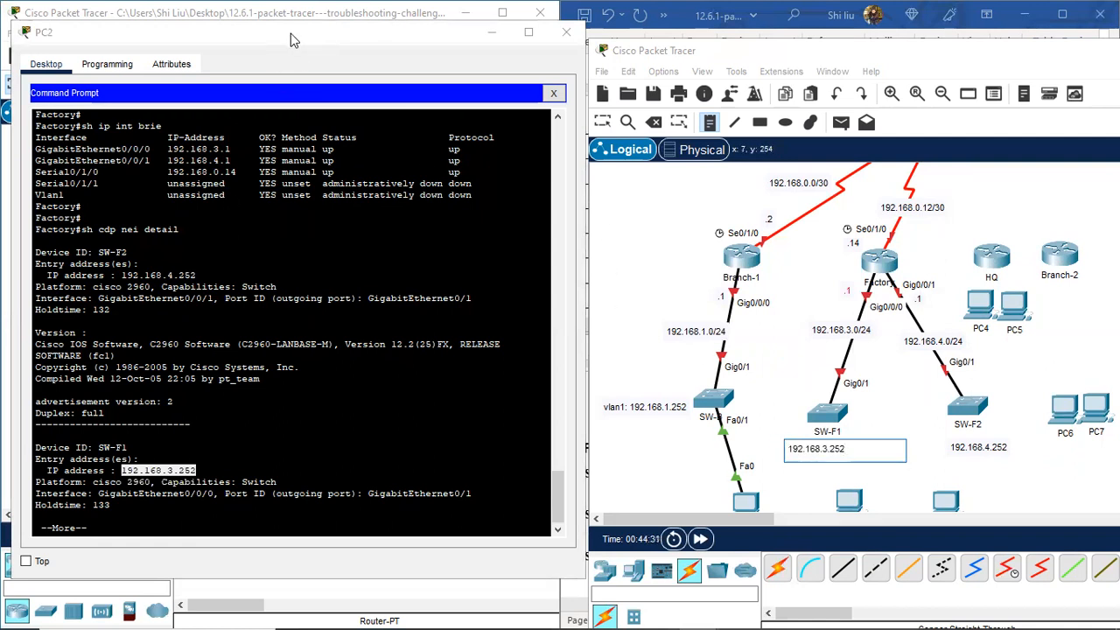
click(331, 36)
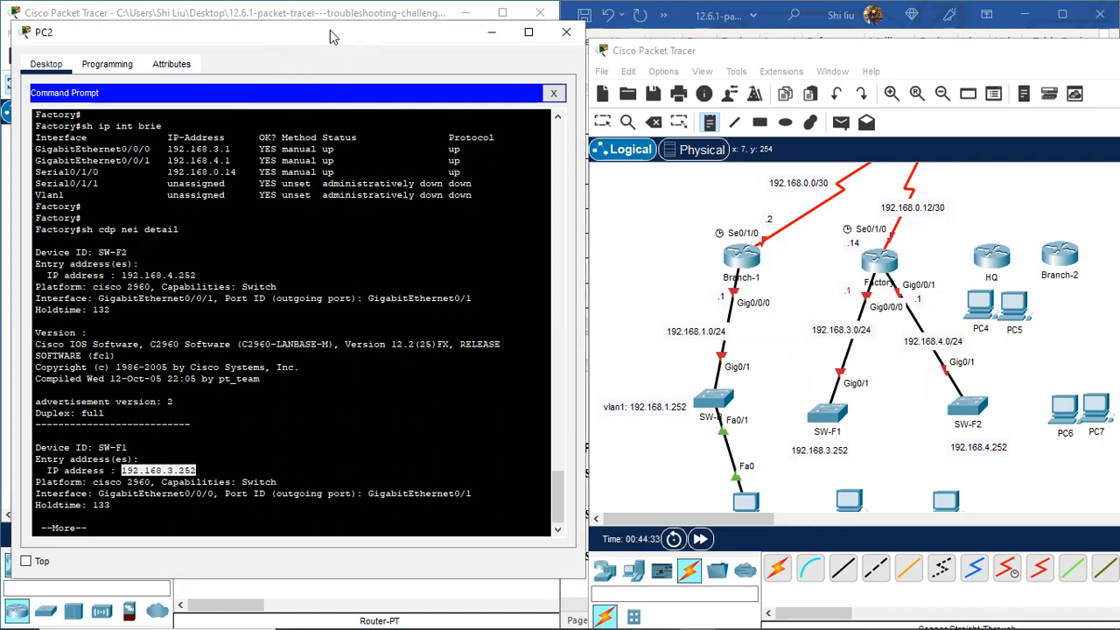
drag(331, 36, 309, 25)
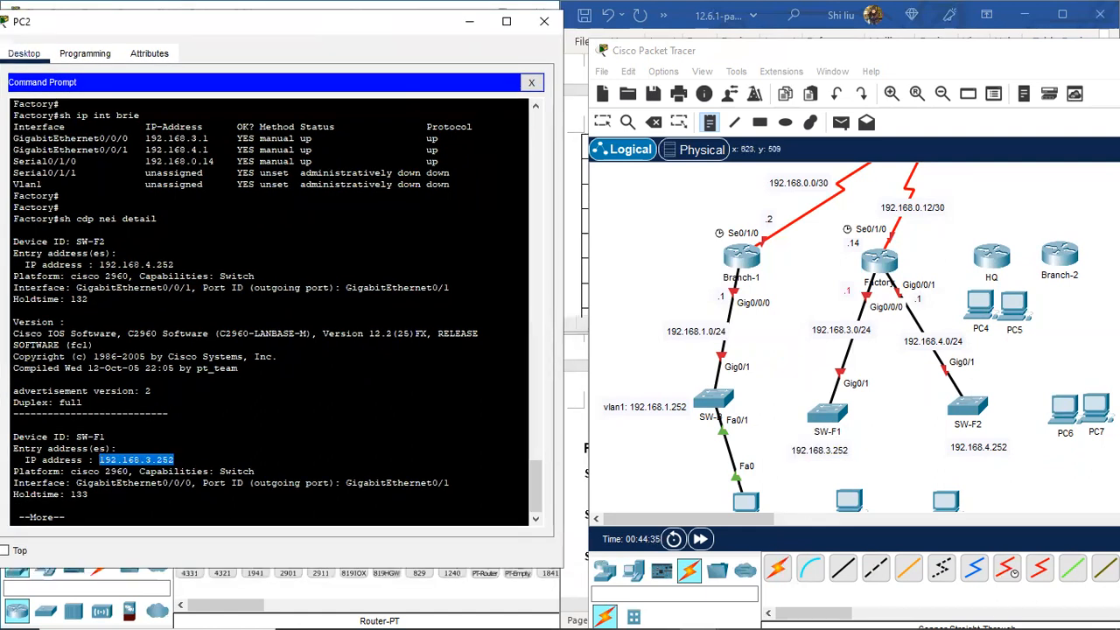
scroll(962, 418, down, 2)
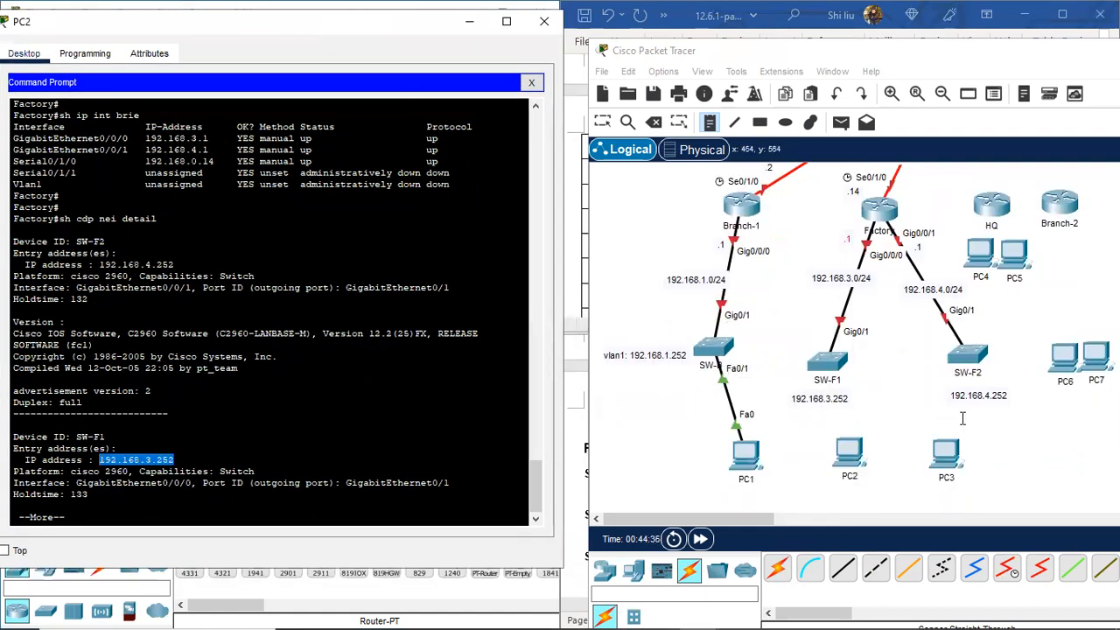
click(848, 400)
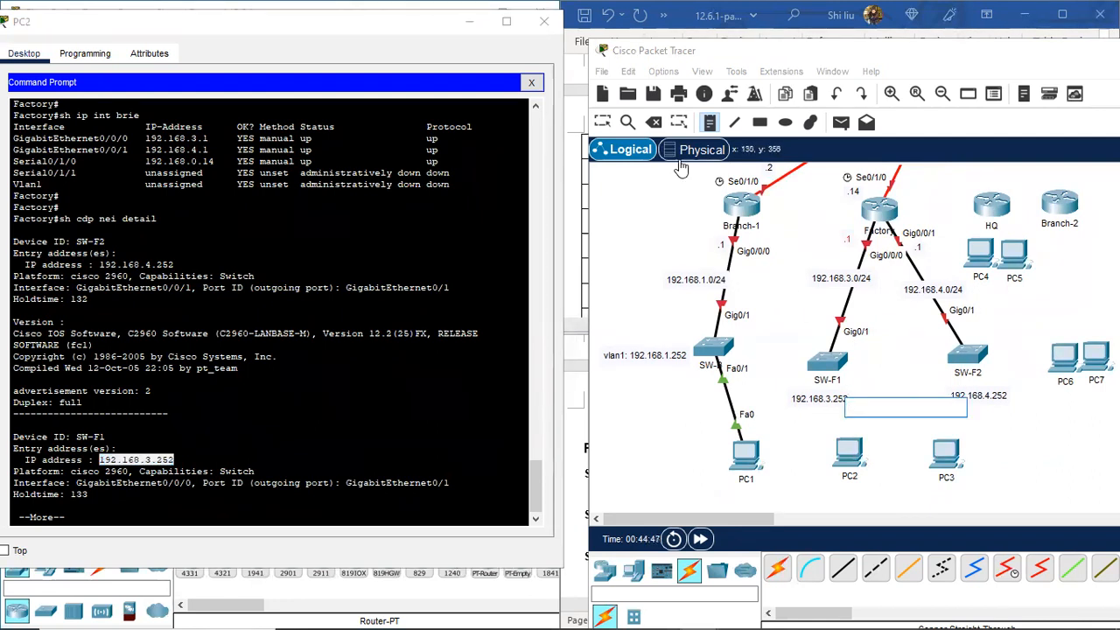
click(603, 124)
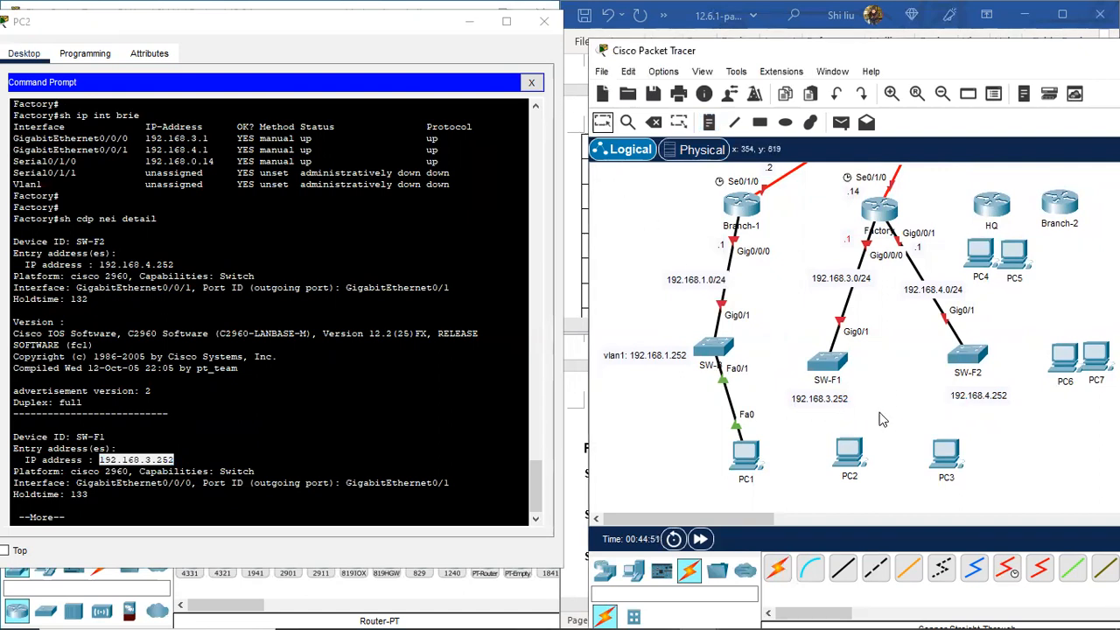
click(86, 515)
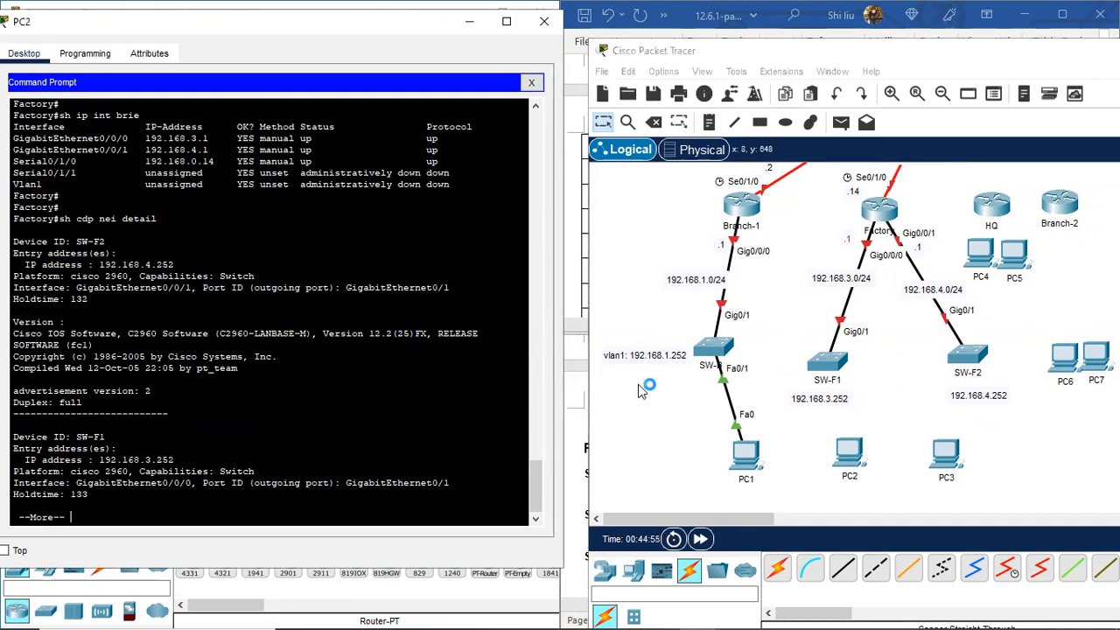
scroll(870, 344, up, 3)
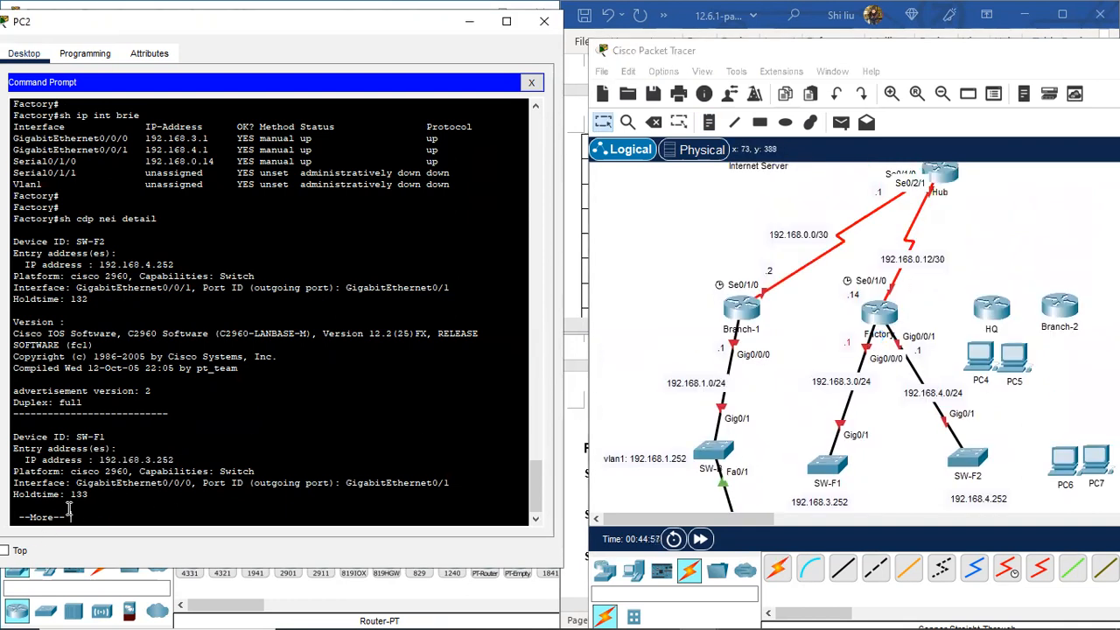
Step: Page through the CDP output and place a '.13' note beside Hub's serial link to Factory
key(space)
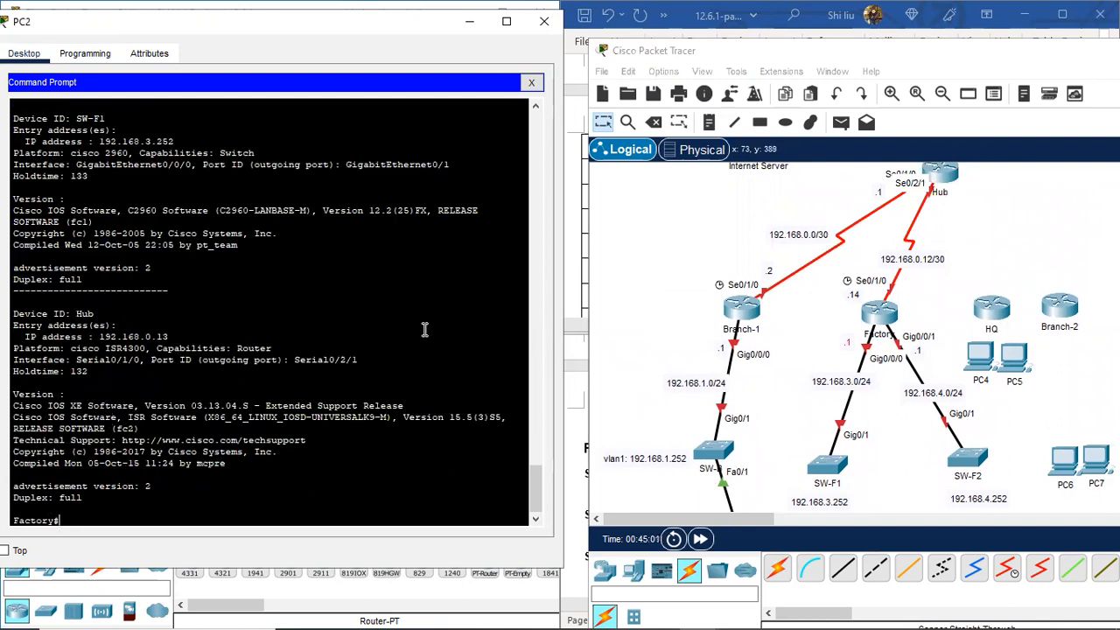
scroll(716, 325, up, 3)
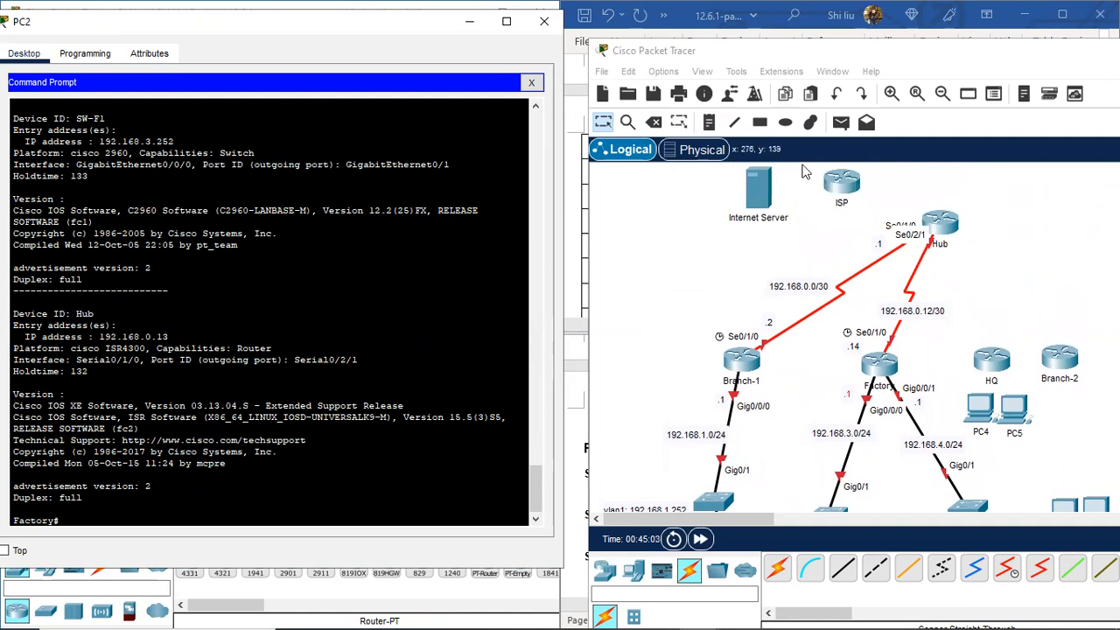
click(713, 125)
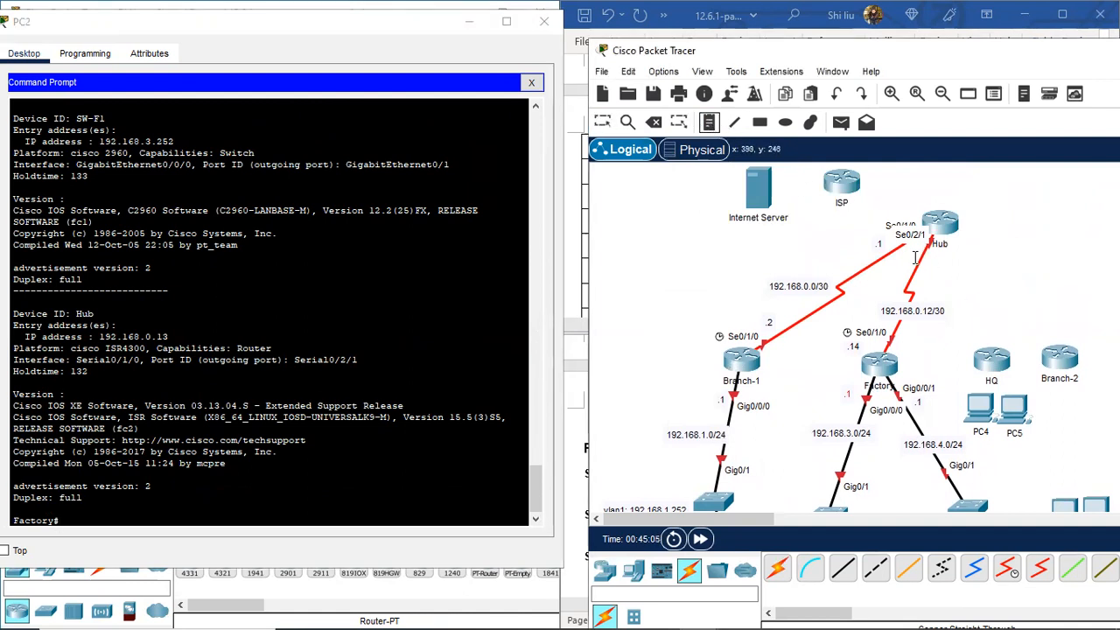
click(912, 260)
text(.13)
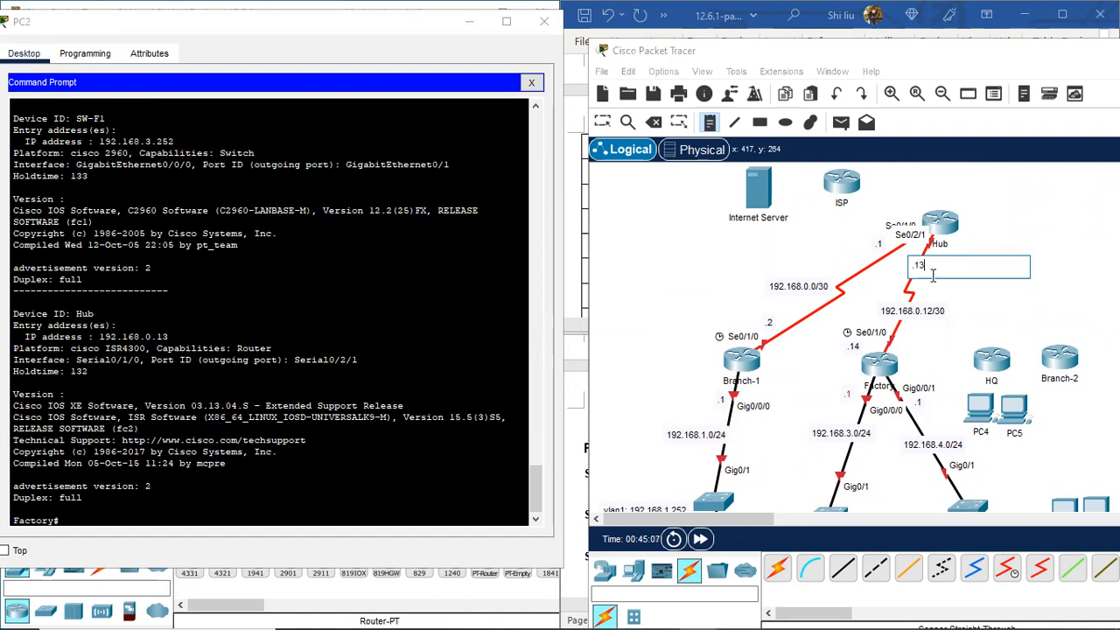
click(603, 123)
drag(922, 267, 908, 269)
Step: Shift PC1, the Branch-1 switch and the SW-F1/SW-F2 address notes to tidy the layout
scroll(901, 442, down, 5)
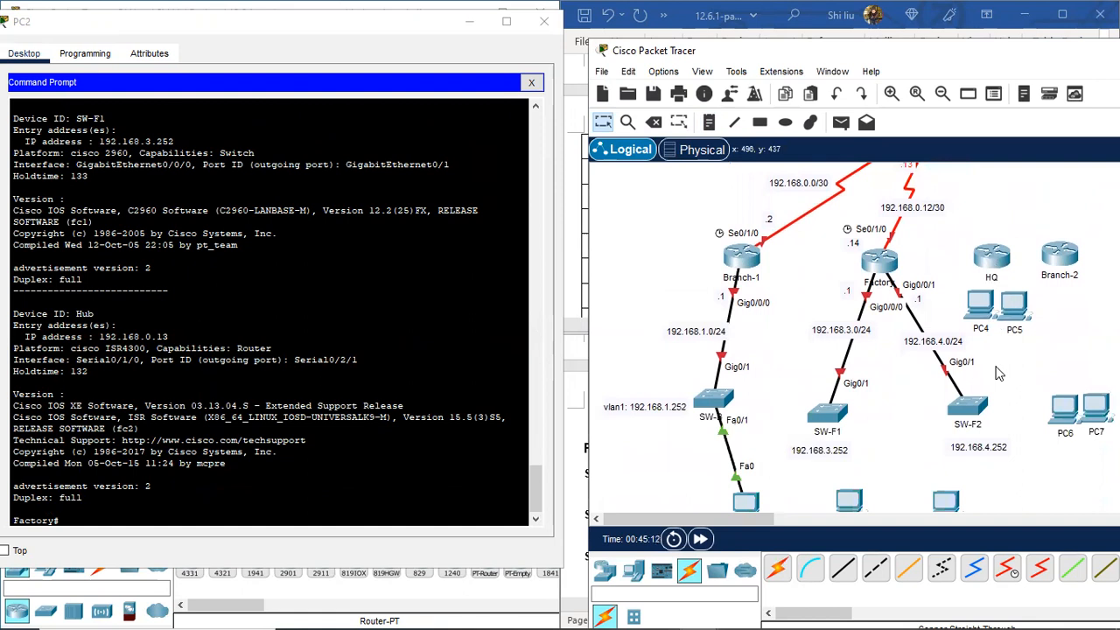
drag(749, 463, 710, 472)
drag(716, 354, 669, 329)
drag(825, 405, 797, 405)
drag(992, 400, 1010, 396)
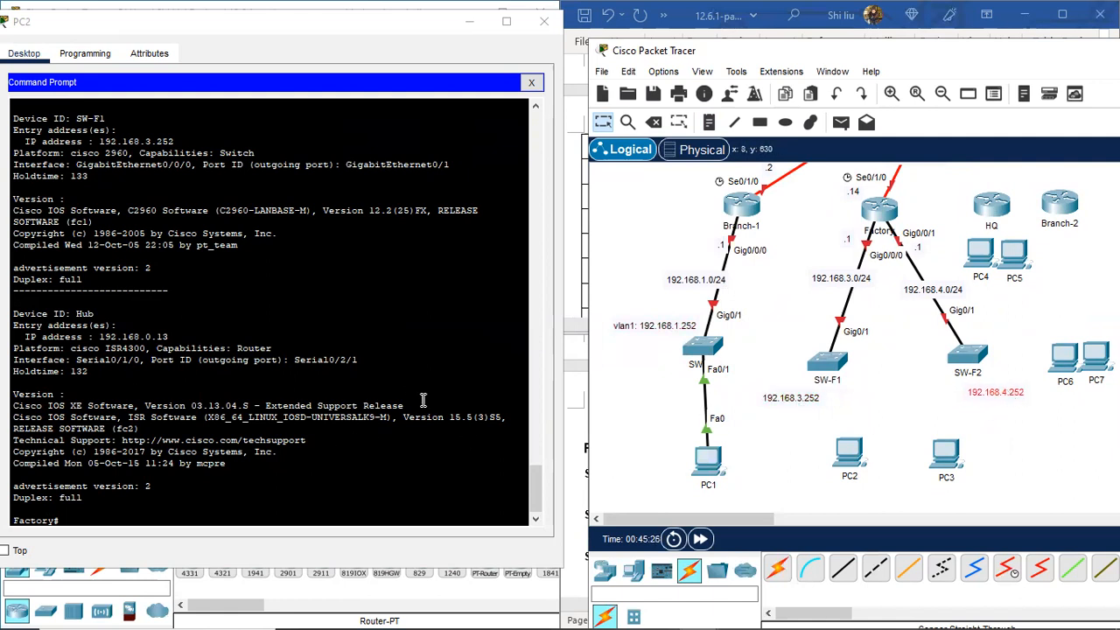
scroll(962, 263, up, 2)
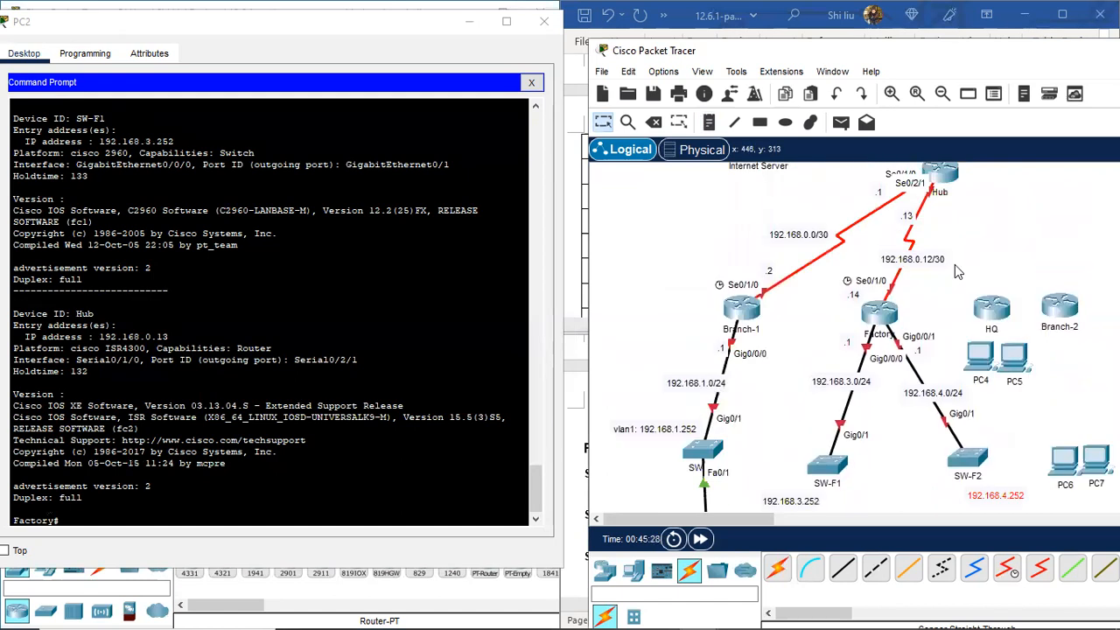
scroll(954, 264, down, 3)
click(86, 521)
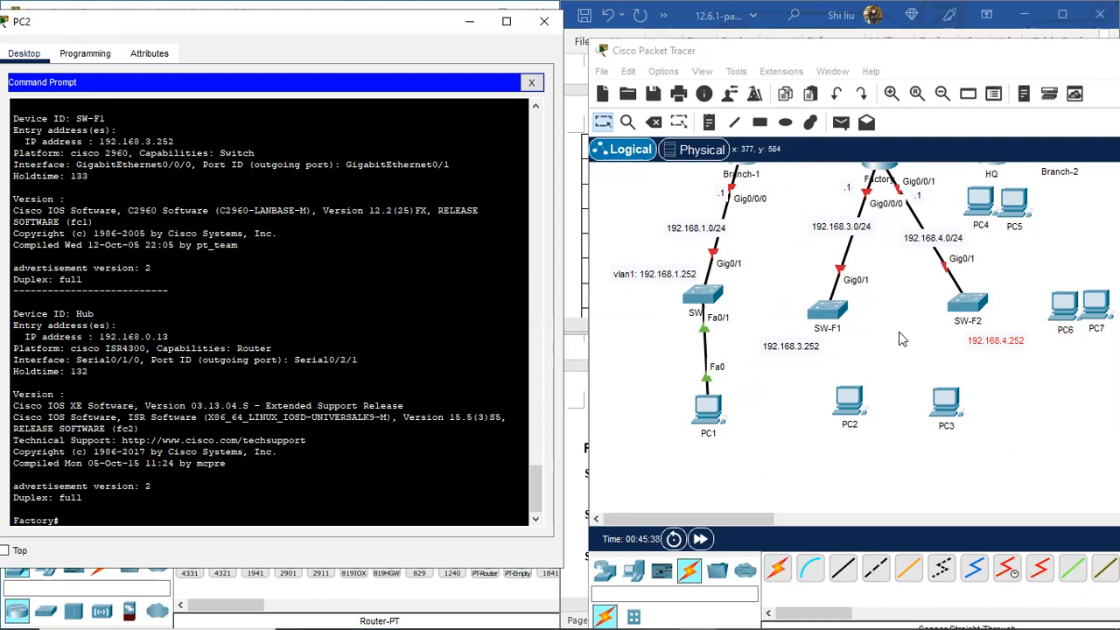
Step: From PC2, telnet to SW-F1 at 192.168.3.252, enable, and run sh ip int brie
text(telnet)
text(192.168.3.252)
key(Return)
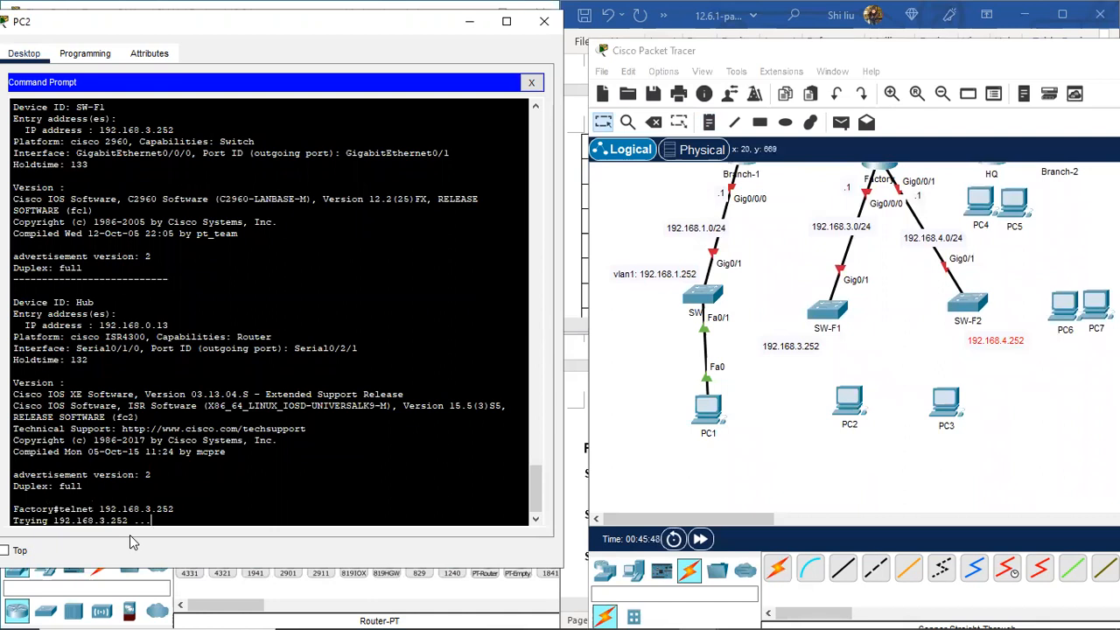
key(Return)
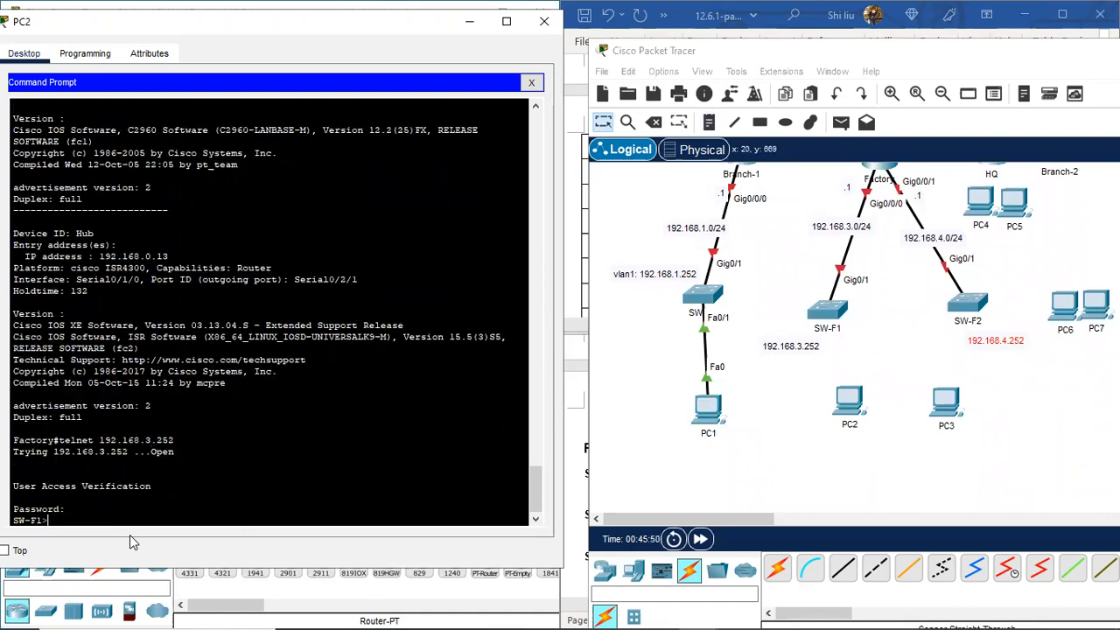
text(en)
key(Return)
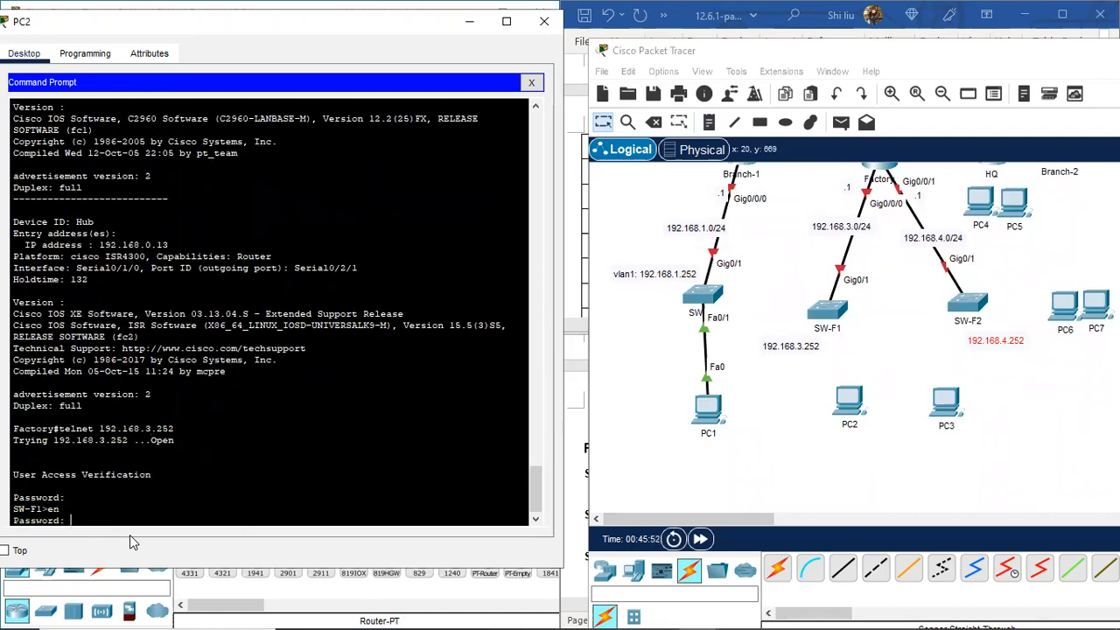
key(Return)
text(sh ip int )
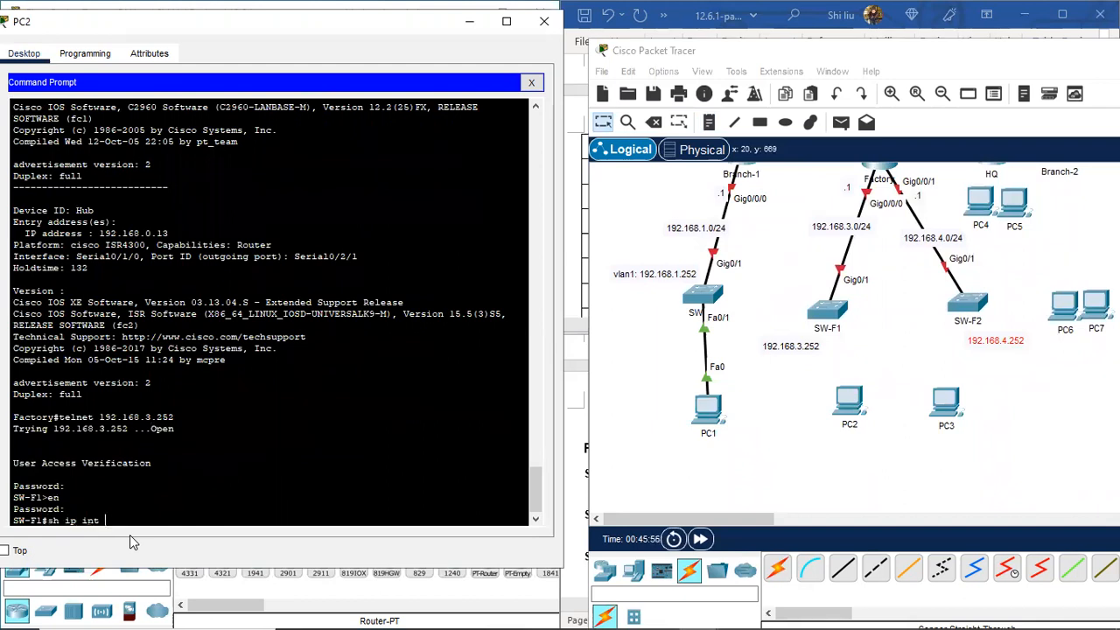
text(brie)
key(Return)
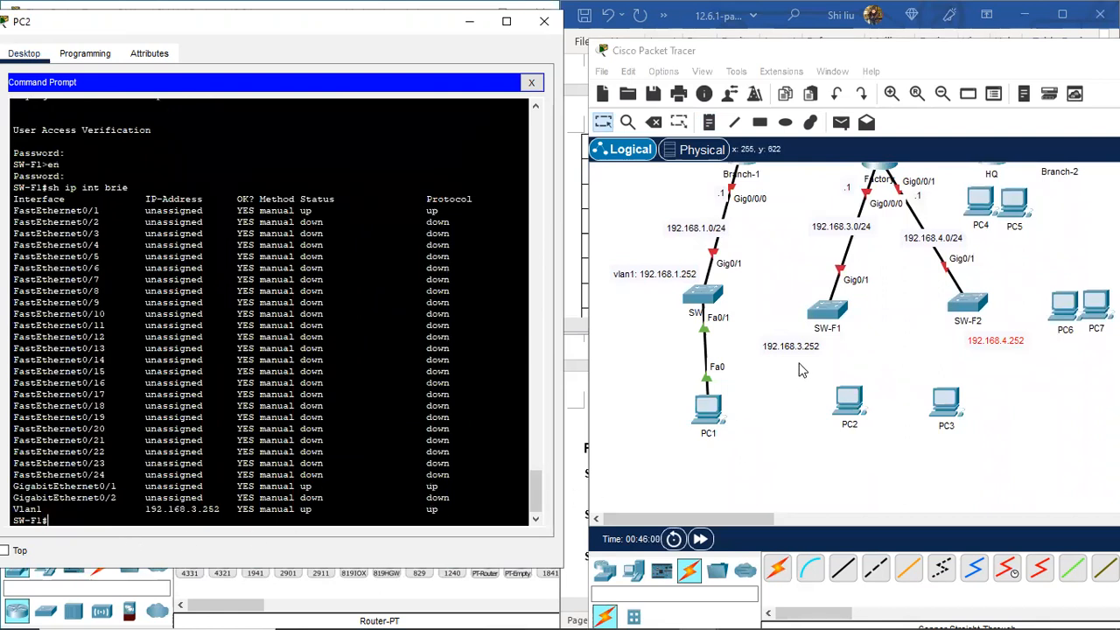
Step: Prefix the SW-F1 note with 'vlan1:' so it reads vlan1:192.168.3.252
drag(219, 509, 9, 505)
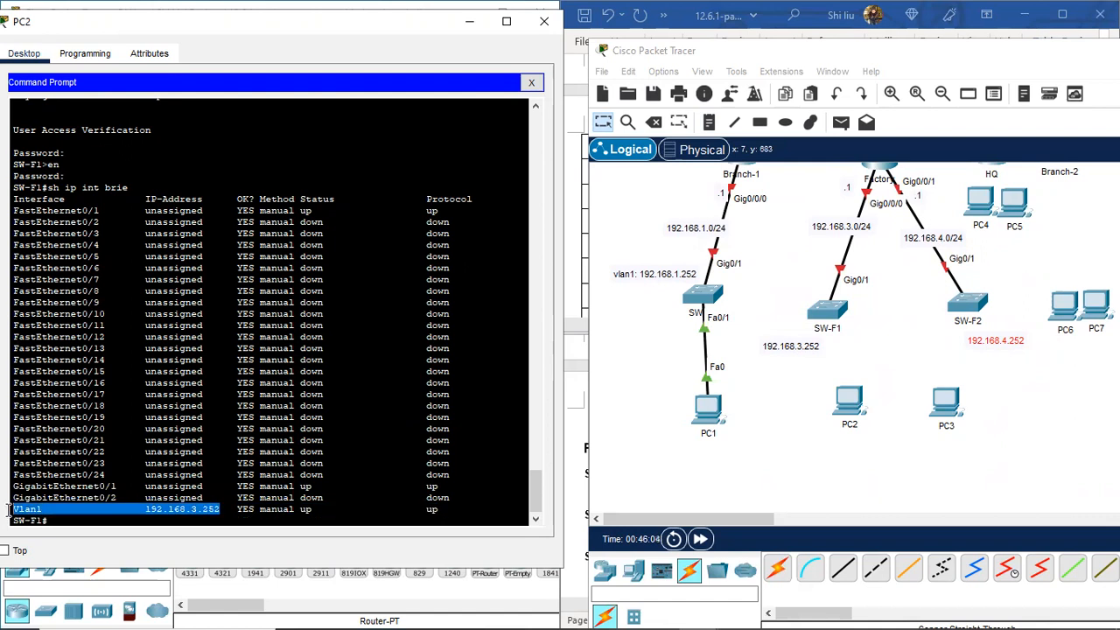
click(761, 348)
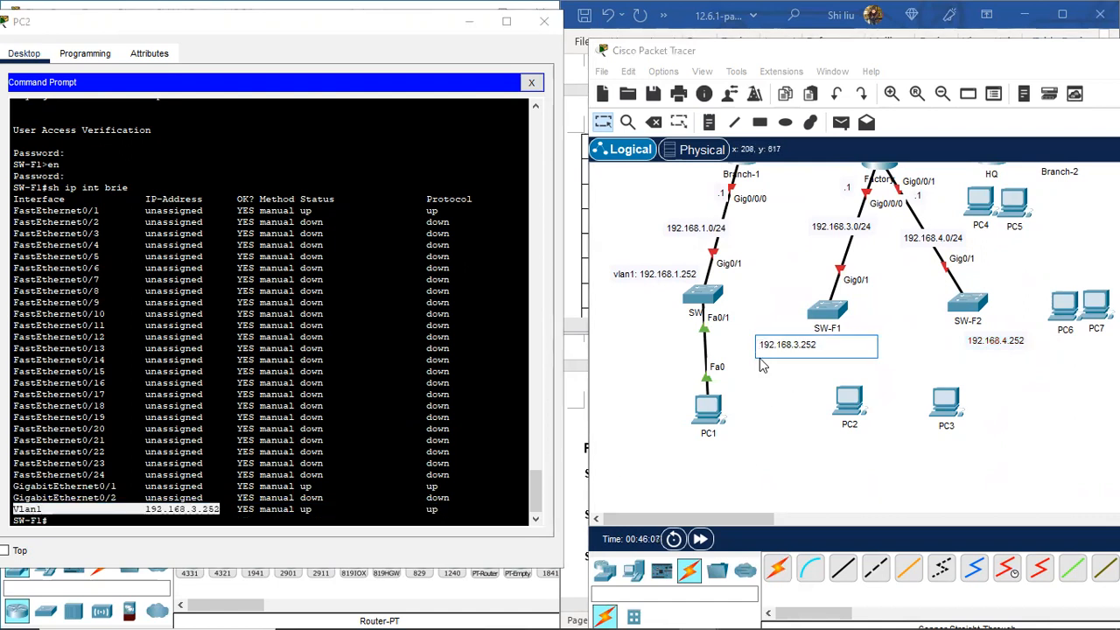
text(vlan1:)
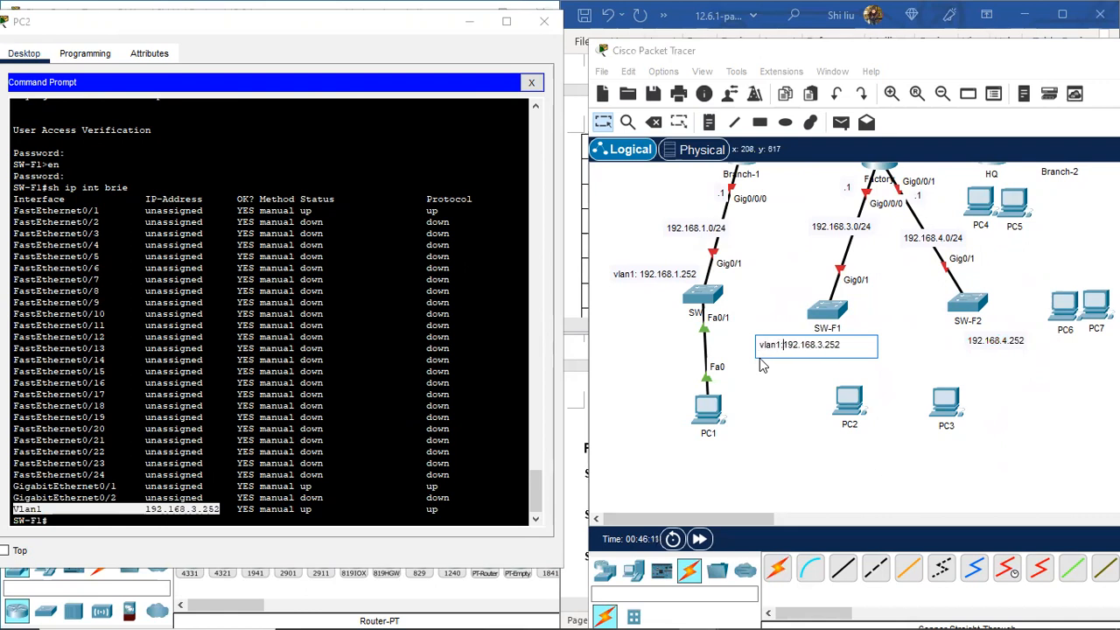
click(783, 375)
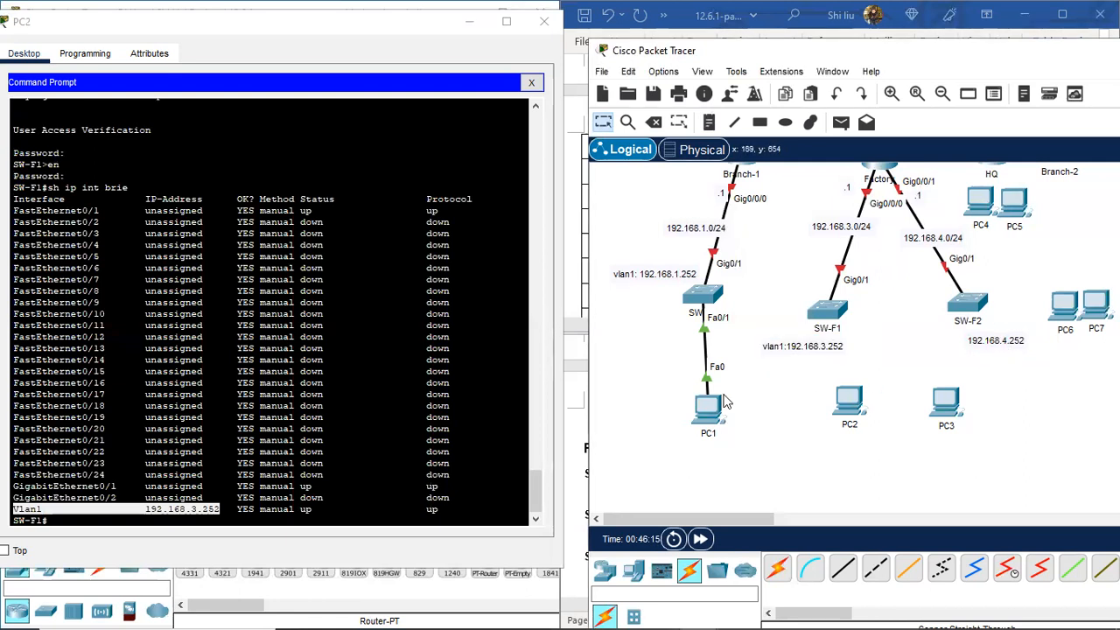
click(74, 517)
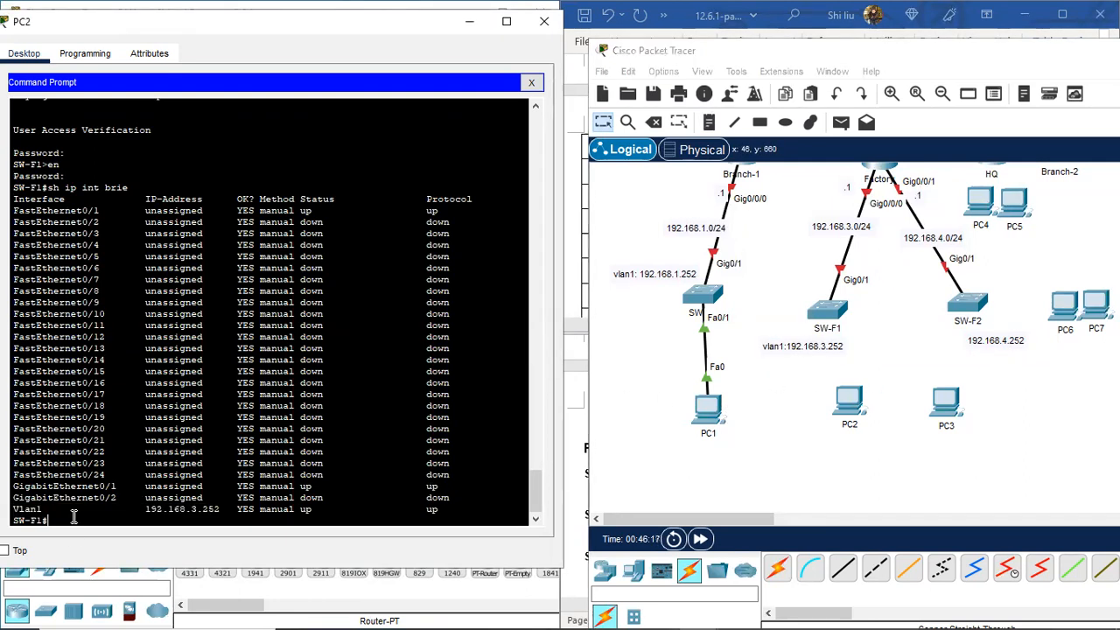
key(Return)
key(Return)
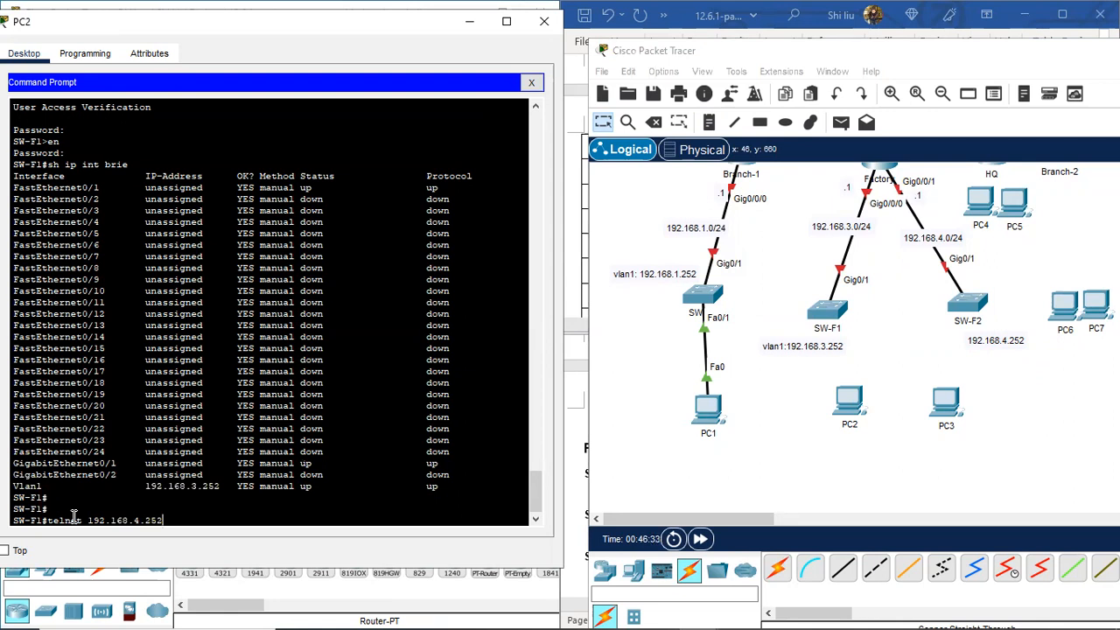
Step: Telnet into SW-F2, enable, and run sh ip int brie to find Vlan1 192.168.4.252
key(Return)
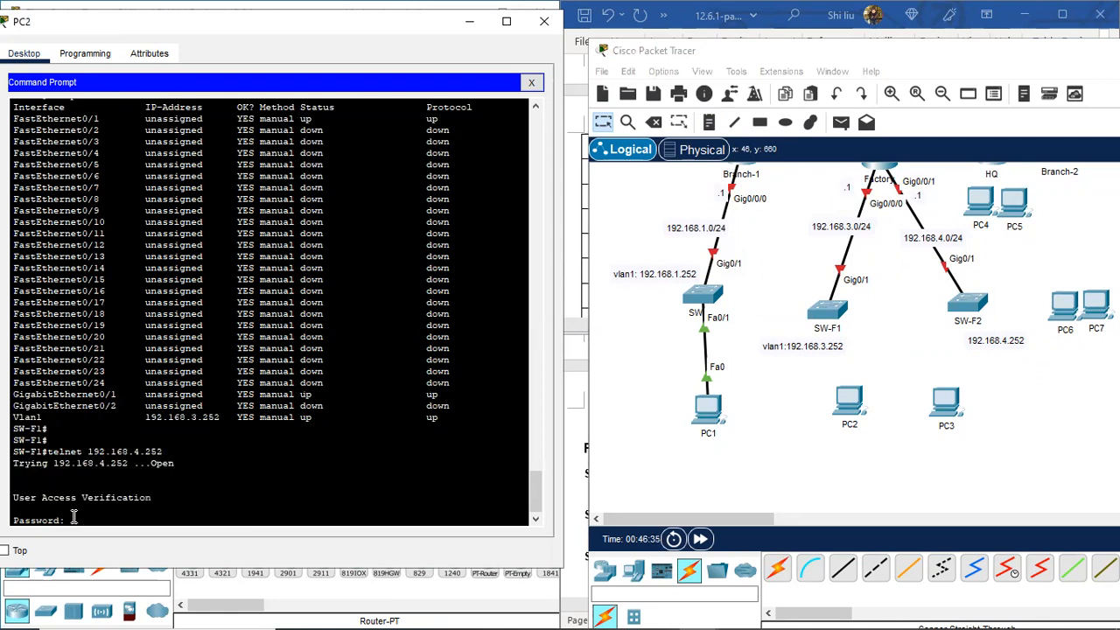
key(Return)
key(Return)
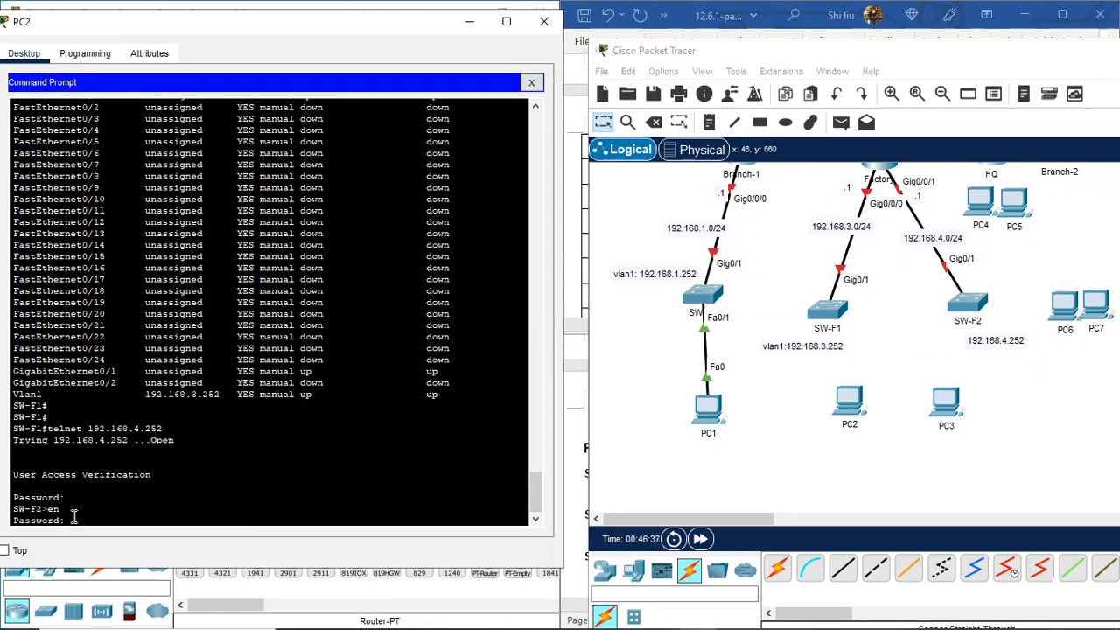
key(Return)
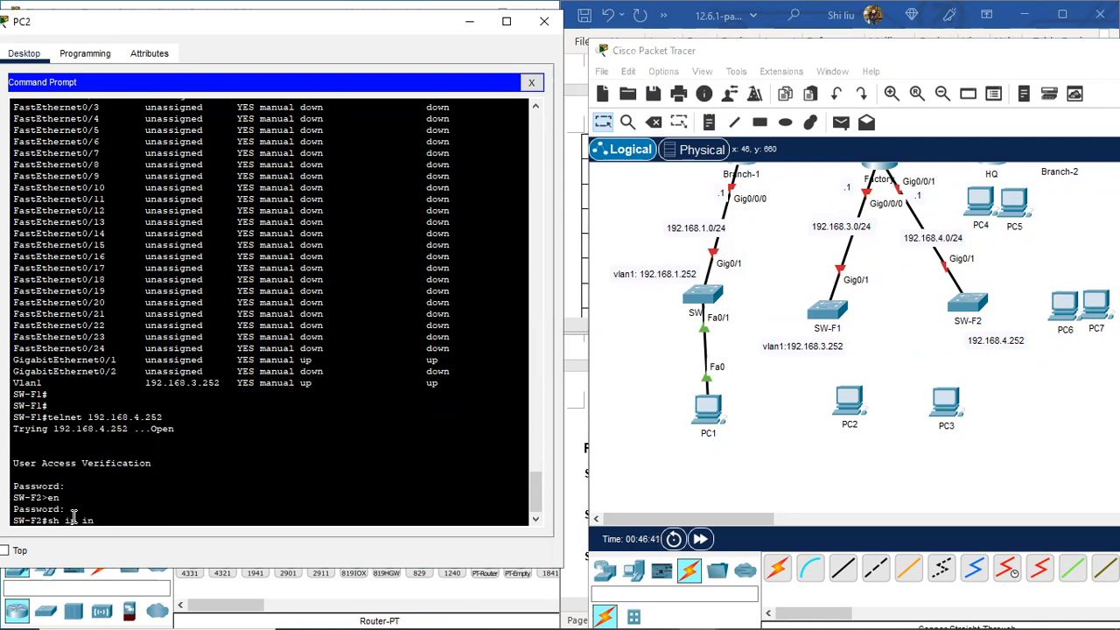
text(sh ip int brie)
key(Return)
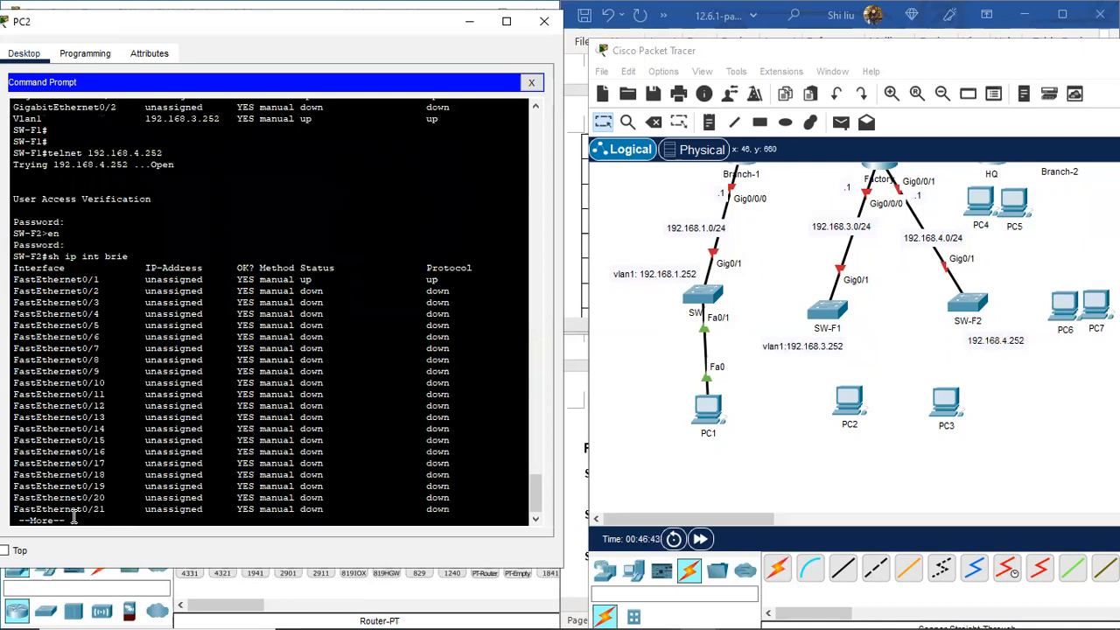
key(space)
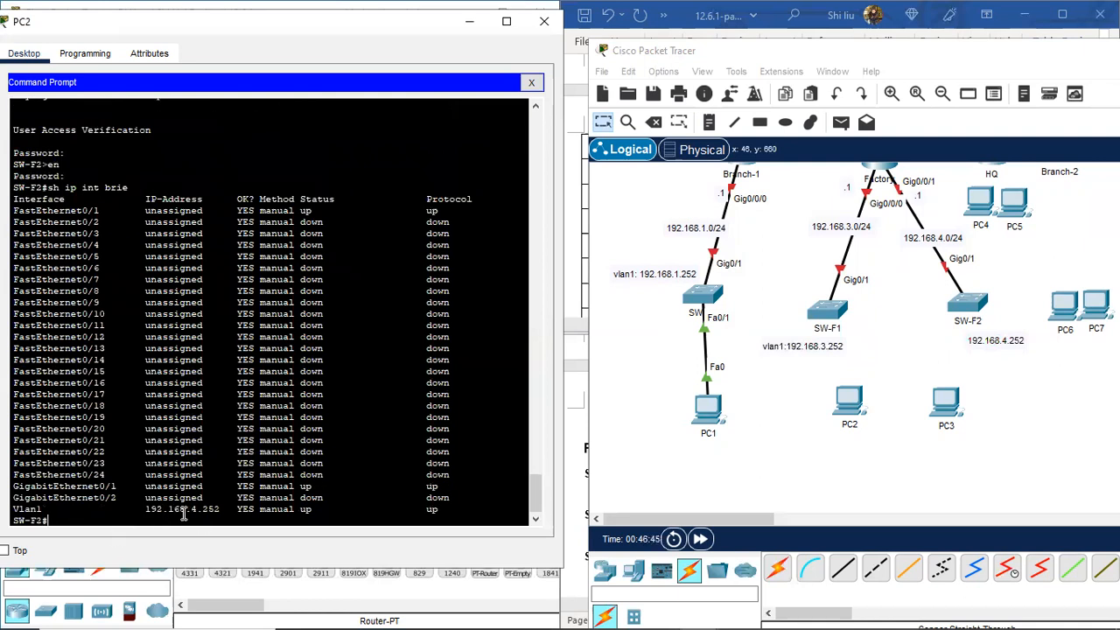
drag(216, 509, 48, 510)
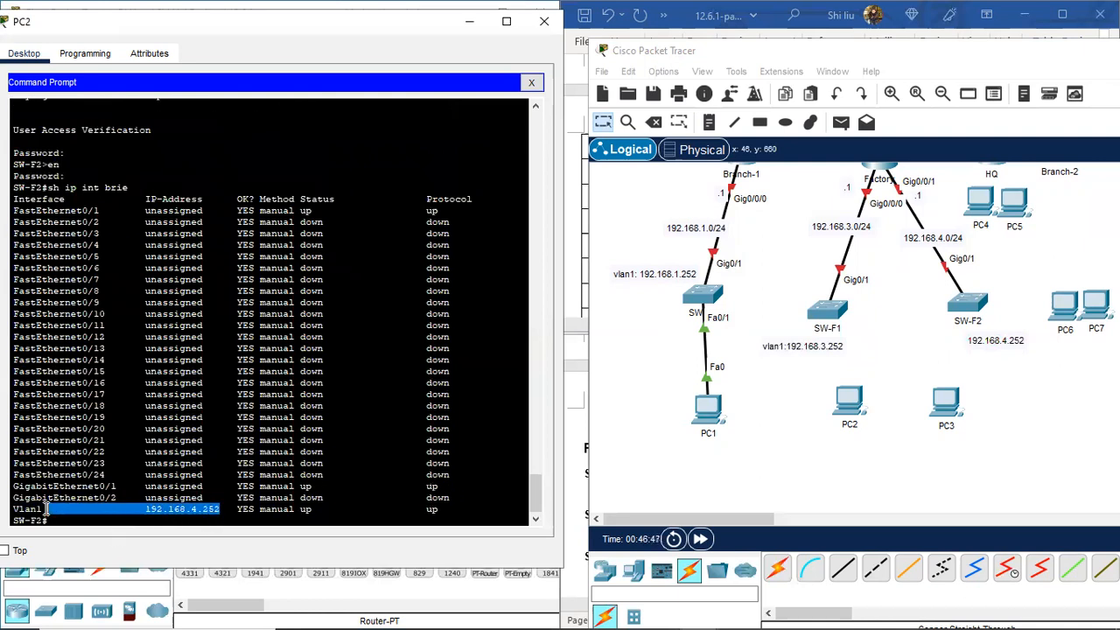
Step: Change the SW-F2 note to 'vlan1: 192.168.4.252' and move both VLAN notes beside their switches
double_click(990, 344)
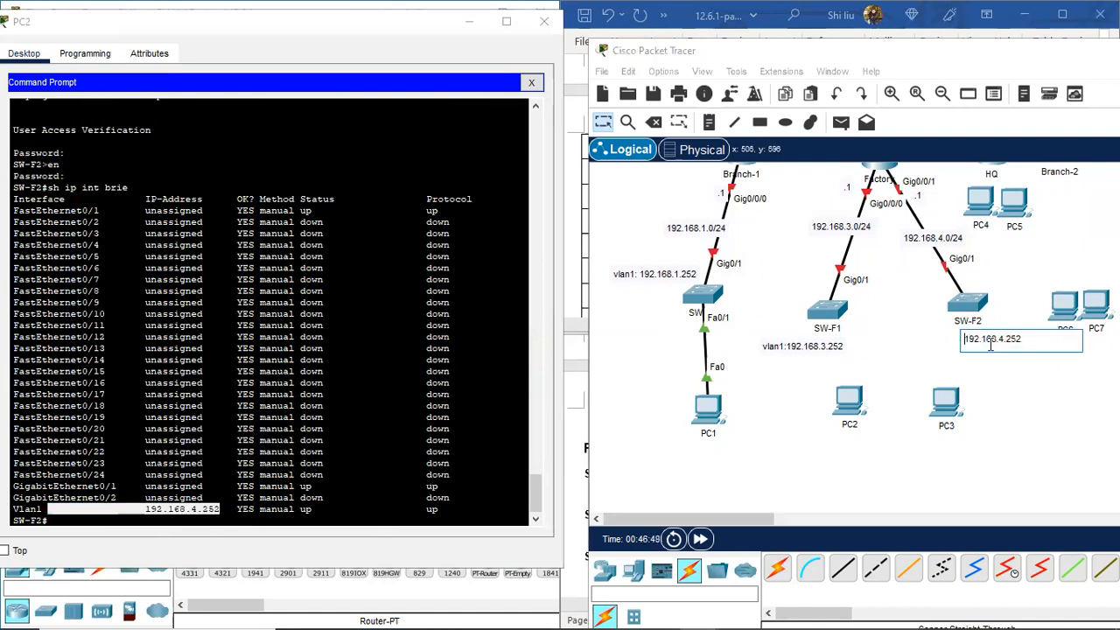
text(vlan1)
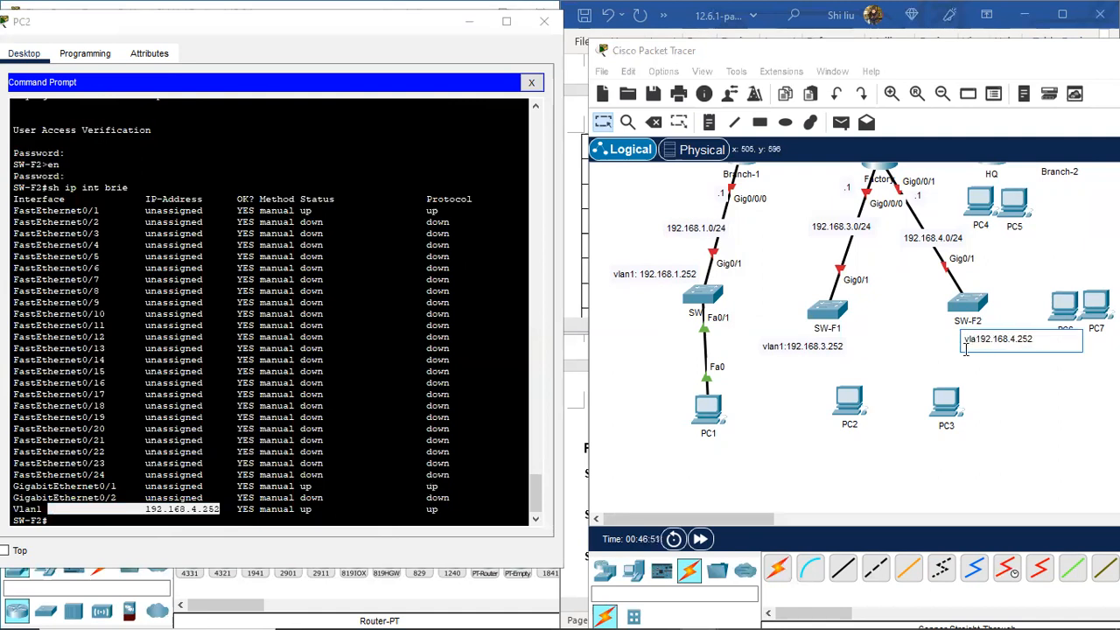
text(:)
key(Return)
key(BackSpace)
click(993, 410)
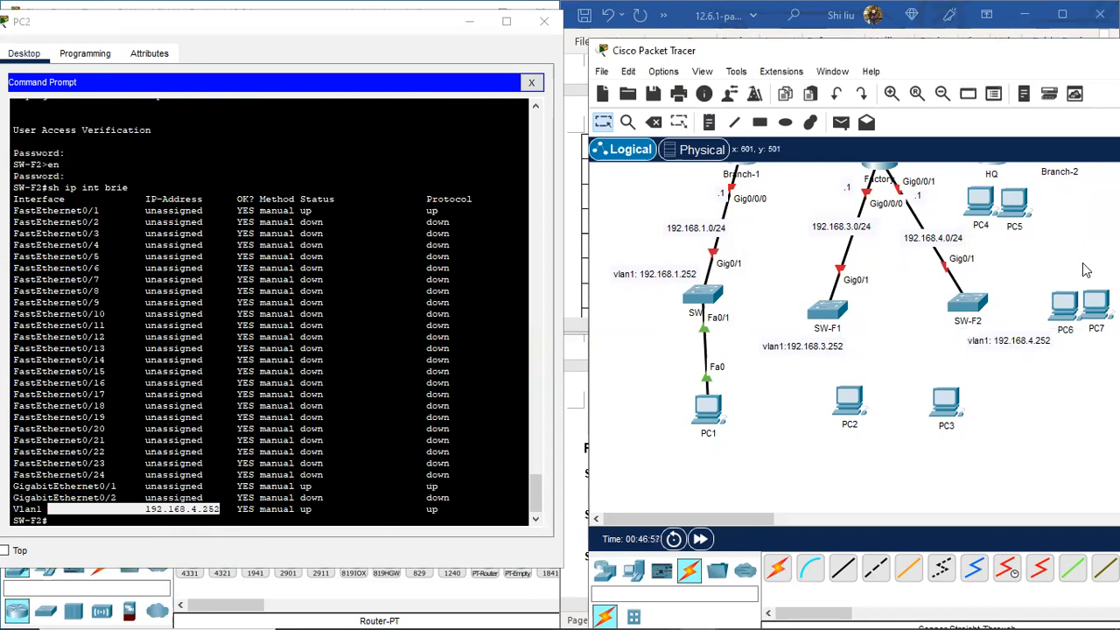
scroll(1084, 270, up, 3)
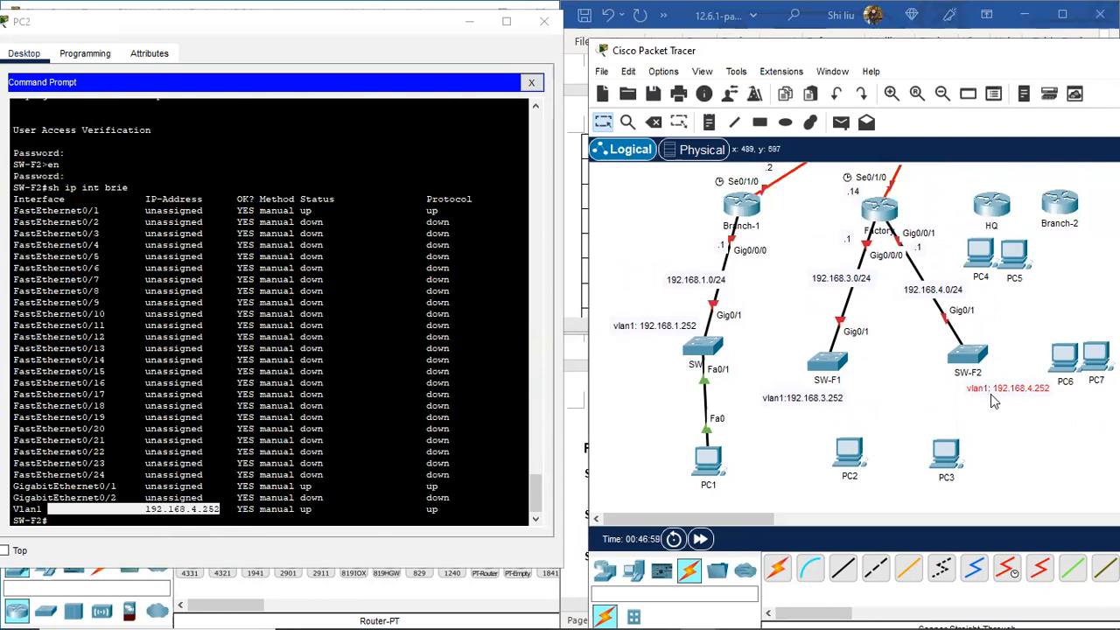
drag(809, 404, 785, 351)
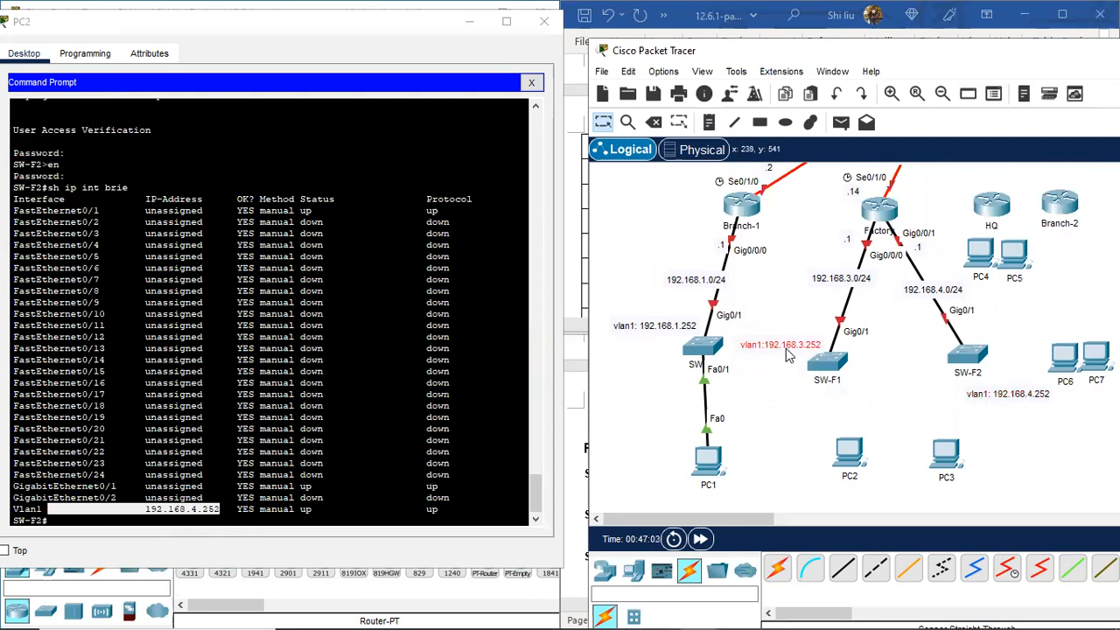
drag(1018, 399, 1015, 332)
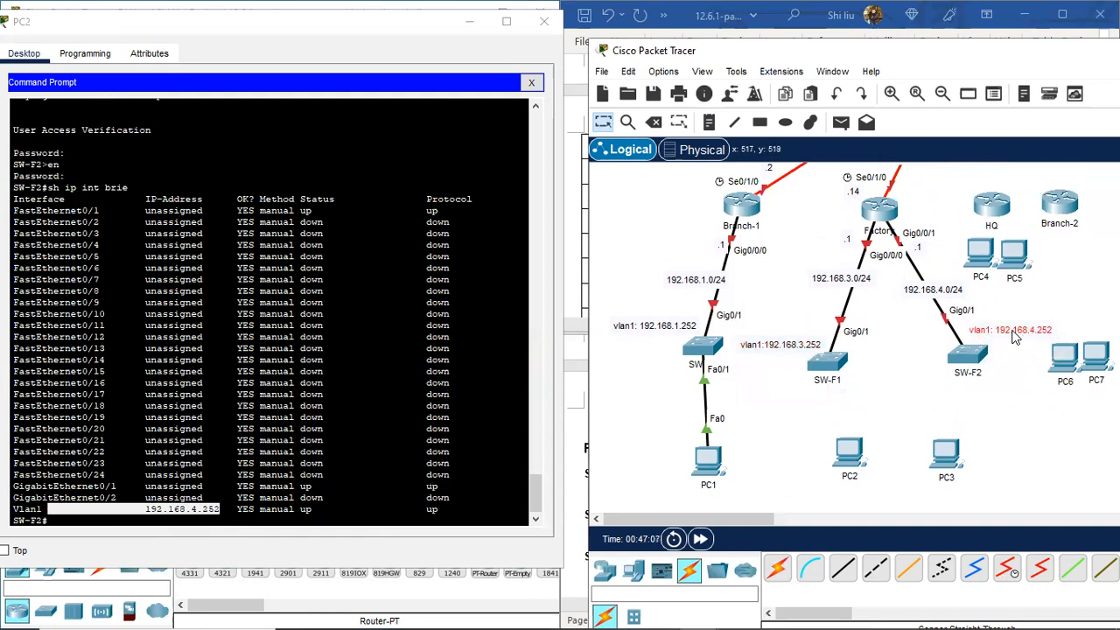
Step: Exit the SW-F2 telnet session with exi, returning to SW-F1
click(74, 522)
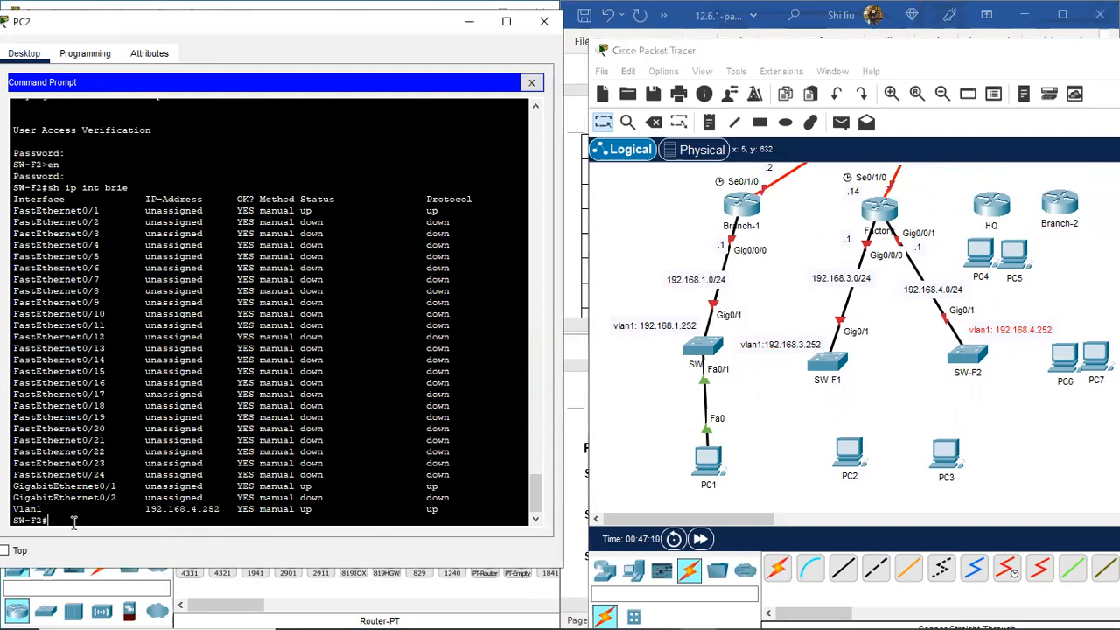
text(exi)
key(Return)
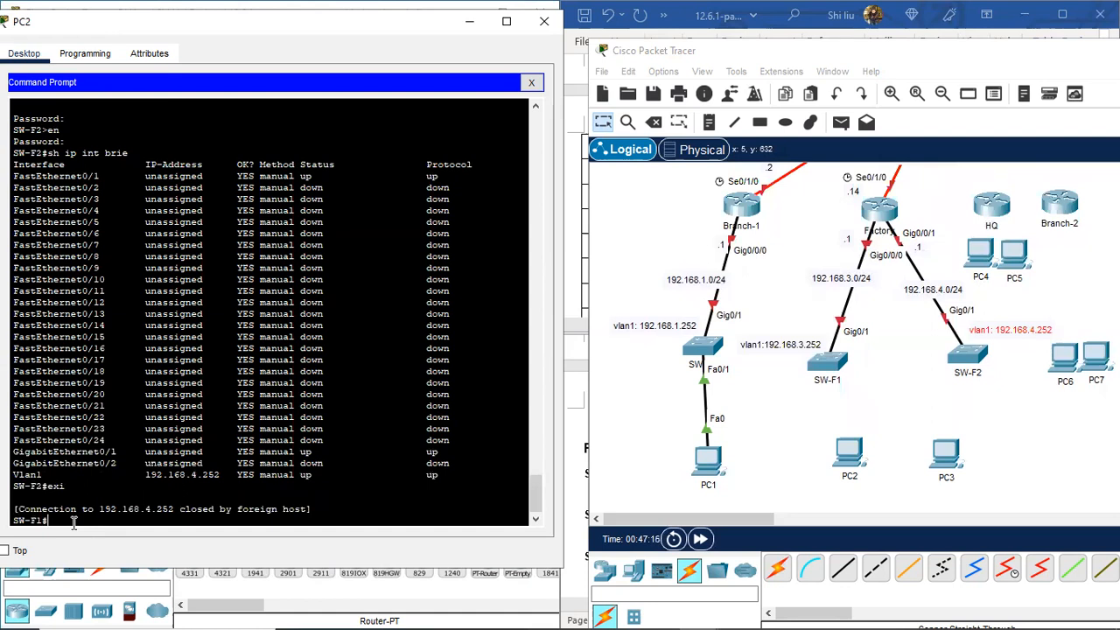
scroll(171, 191, up, 12)
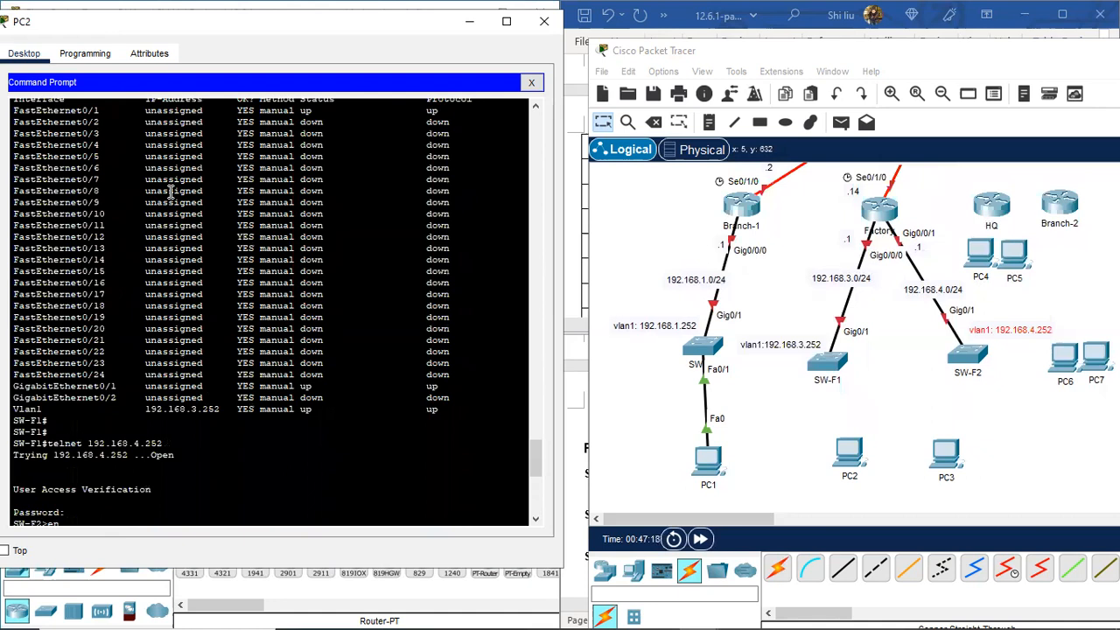
scroll(186, 306, down, 12)
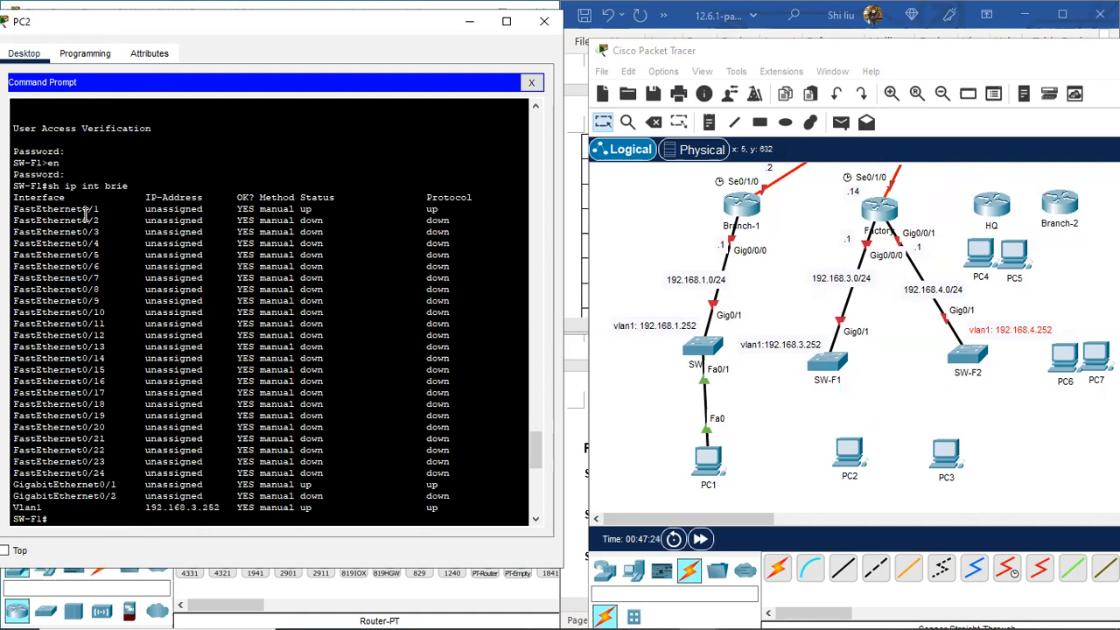
Step: Highlight the FastEthernet0/1, GigabitEthernet0/1 and Vlan1 lines for SW-F1 and SW-F2
drag(70, 209, 444, 206)
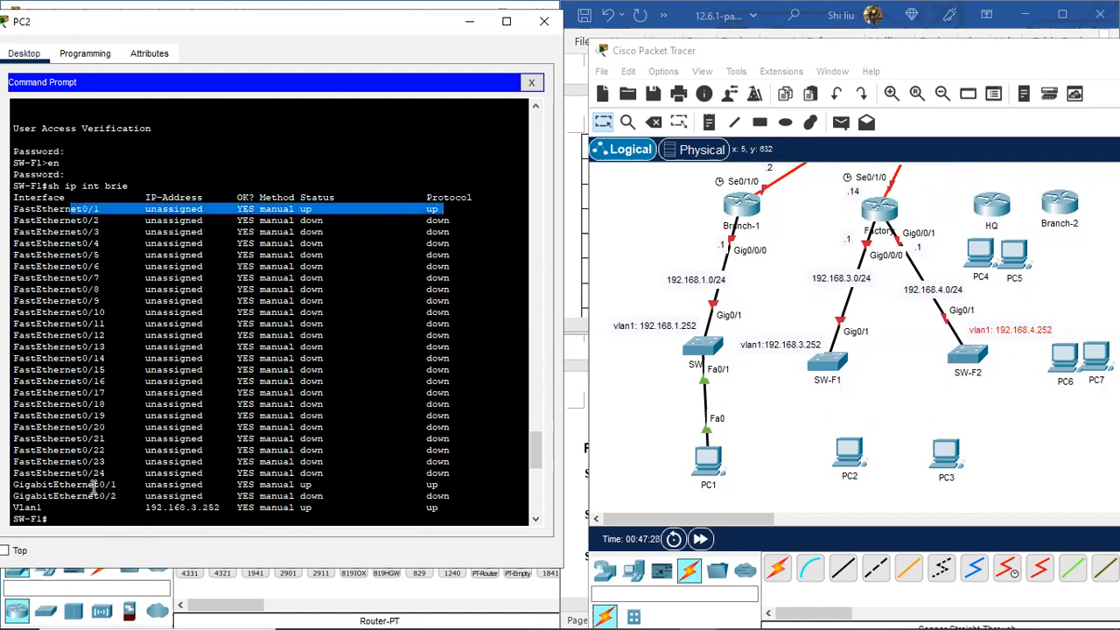
drag(91, 486, 446, 485)
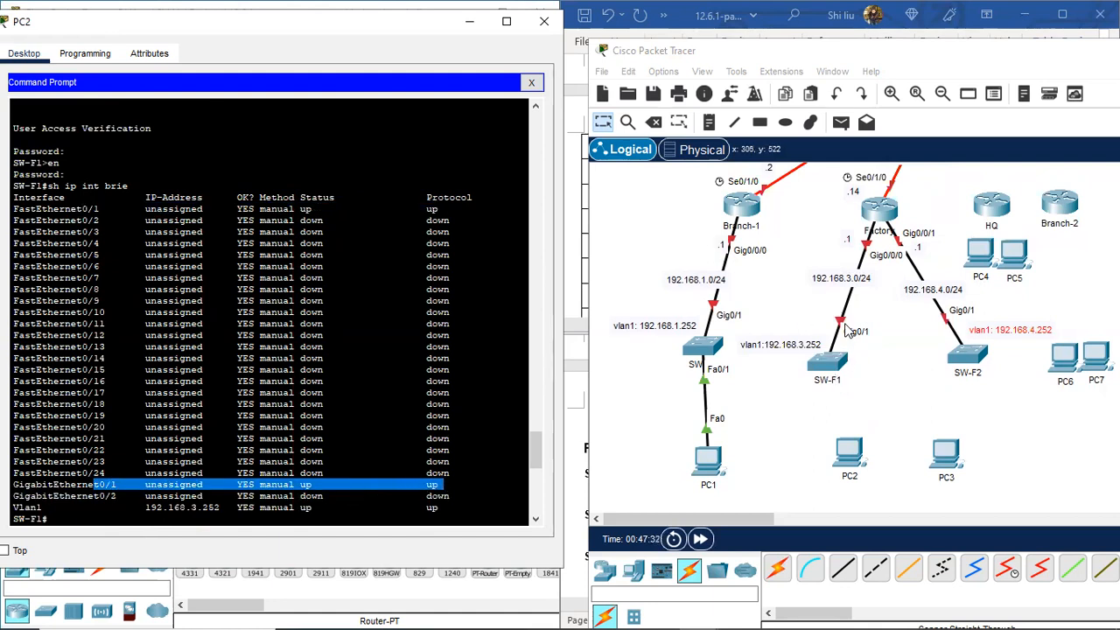
drag(35, 508, 314, 511)
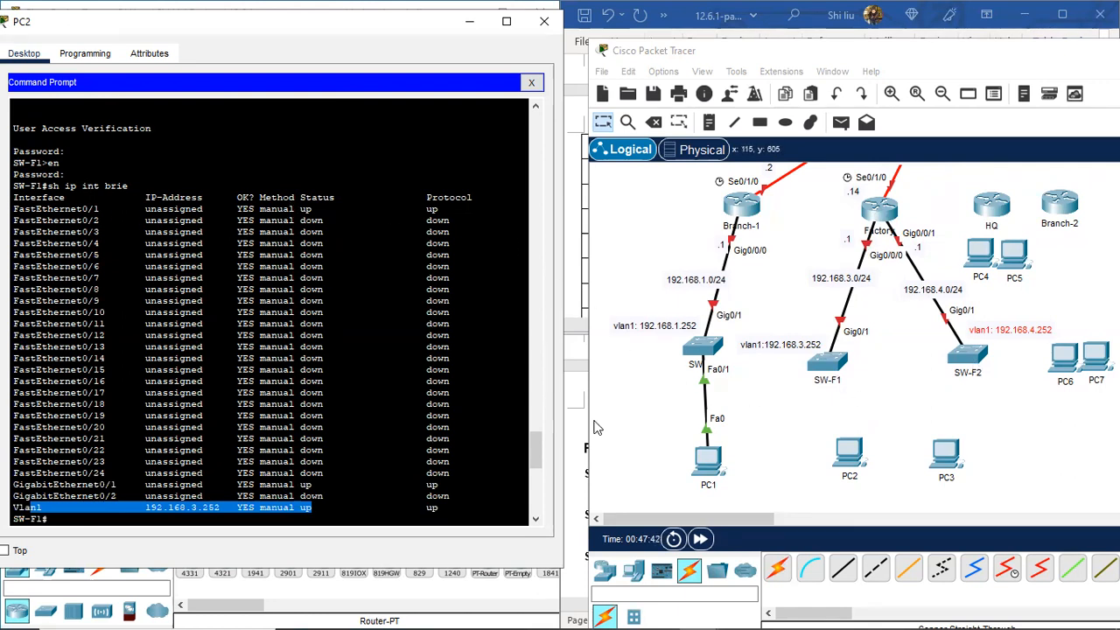
scroll(370, 392, down, 9)
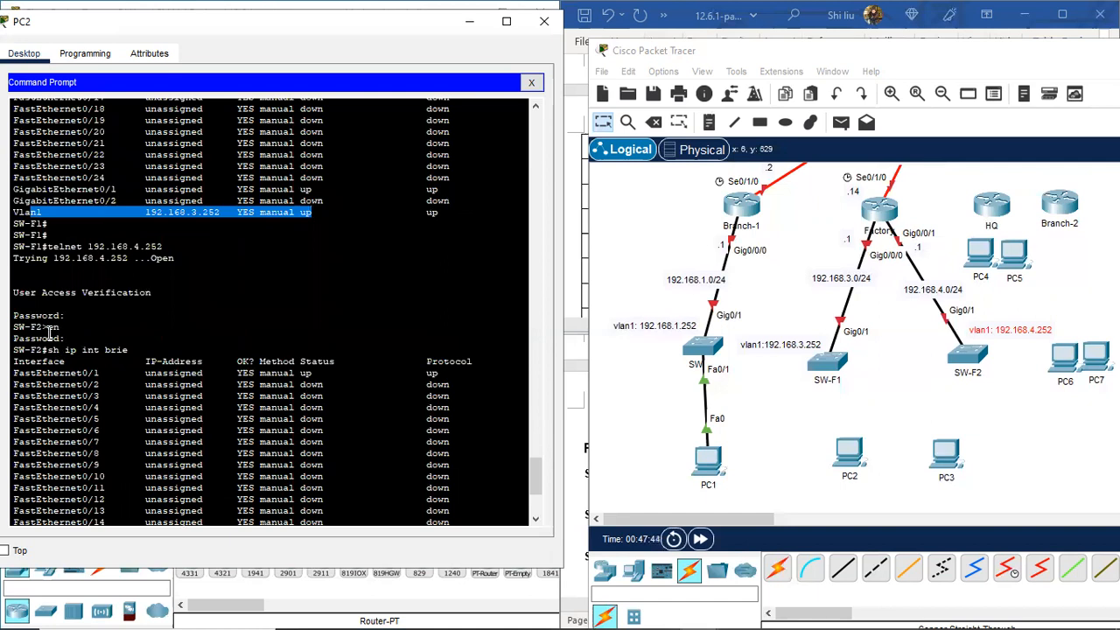
scroll(122, 407, down, 4)
drag(81, 225, 111, 225)
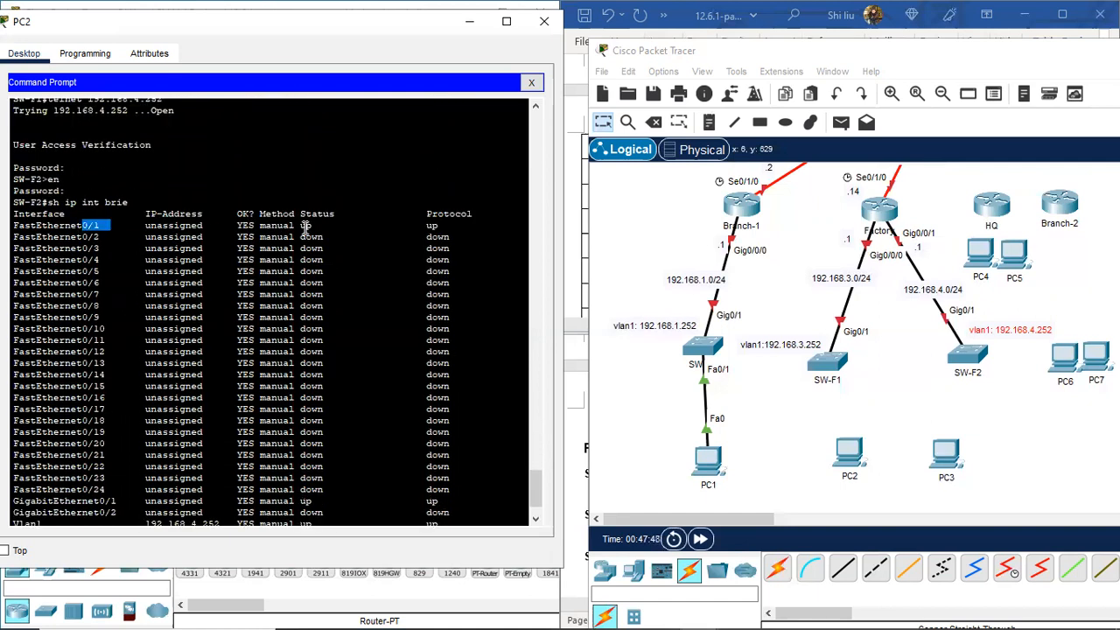
drag(302, 226, 437, 226)
scroll(210, 287, down, 2)
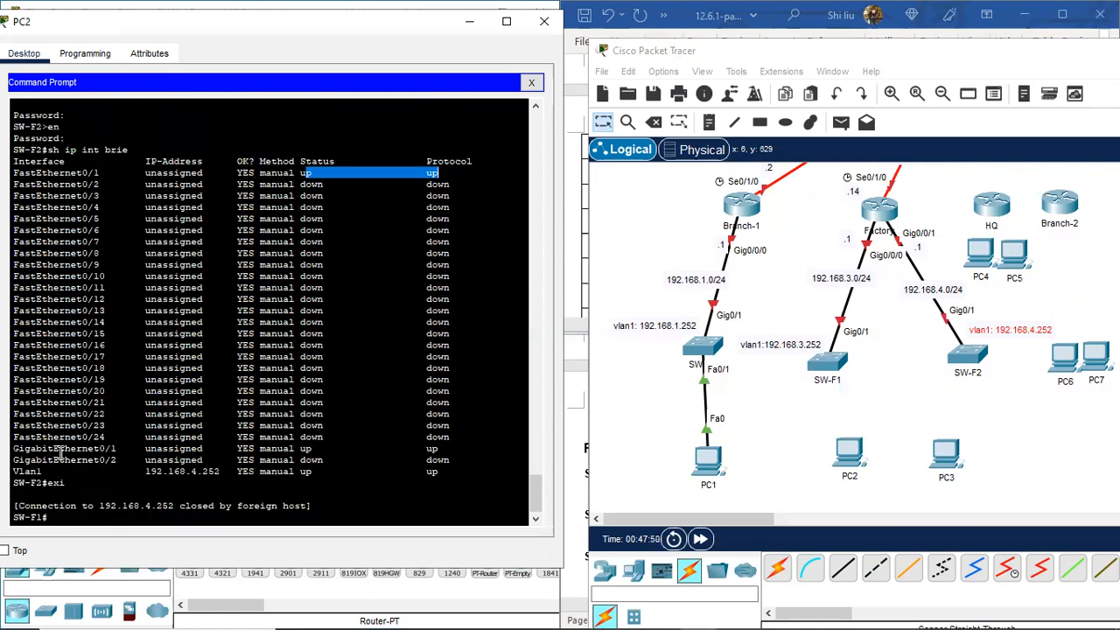
drag(79, 451, 154, 442)
drag(38, 473, 88, 473)
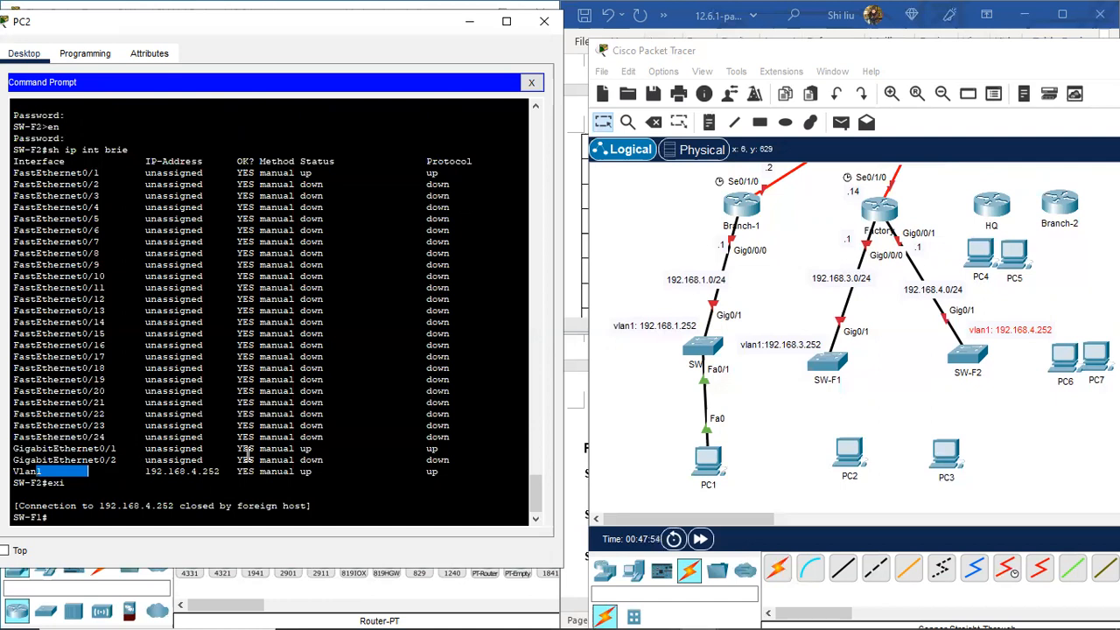
Step: Nudge PC2 up and left, and move PC3 slightly right
click(833, 449)
drag(832, 450, 820, 443)
drag(952, 448, 974, 442)
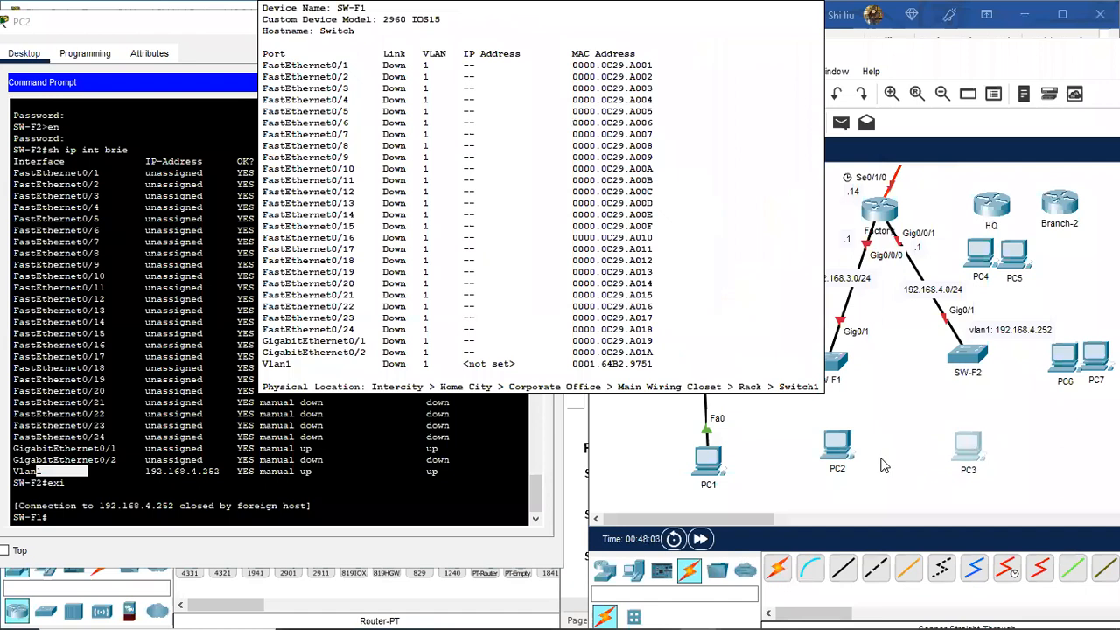
Step: Copy PC2's default gateway address from its IP Configuration
click(311, 35)
drag(311, 35, 348, 31)
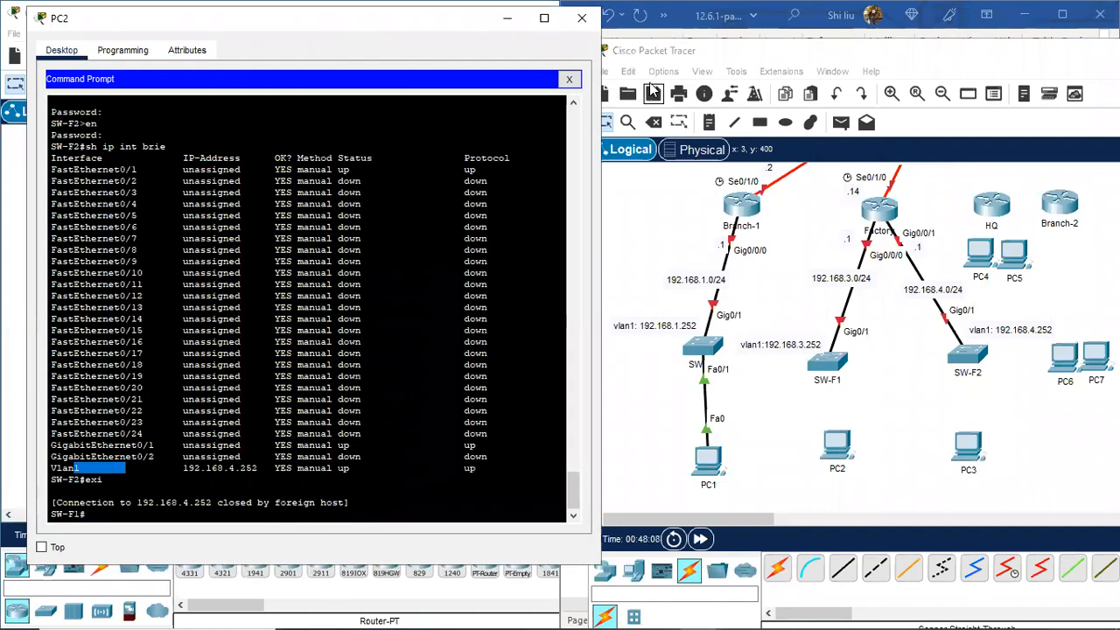
click(569, 79)
click(96, 123)
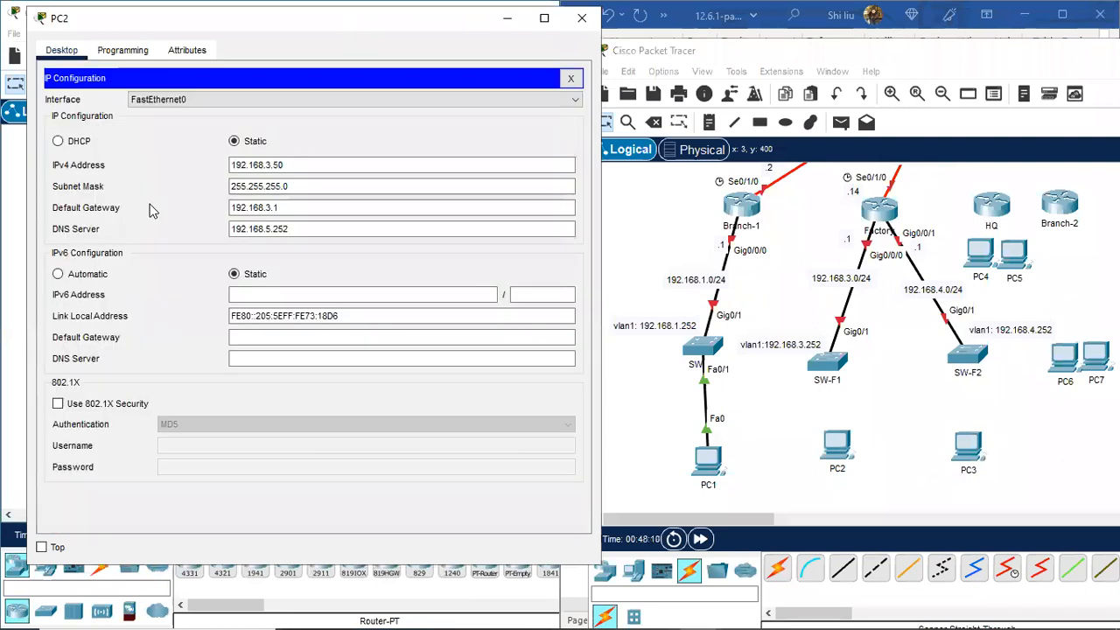
drag(280, 208, 228, 206)
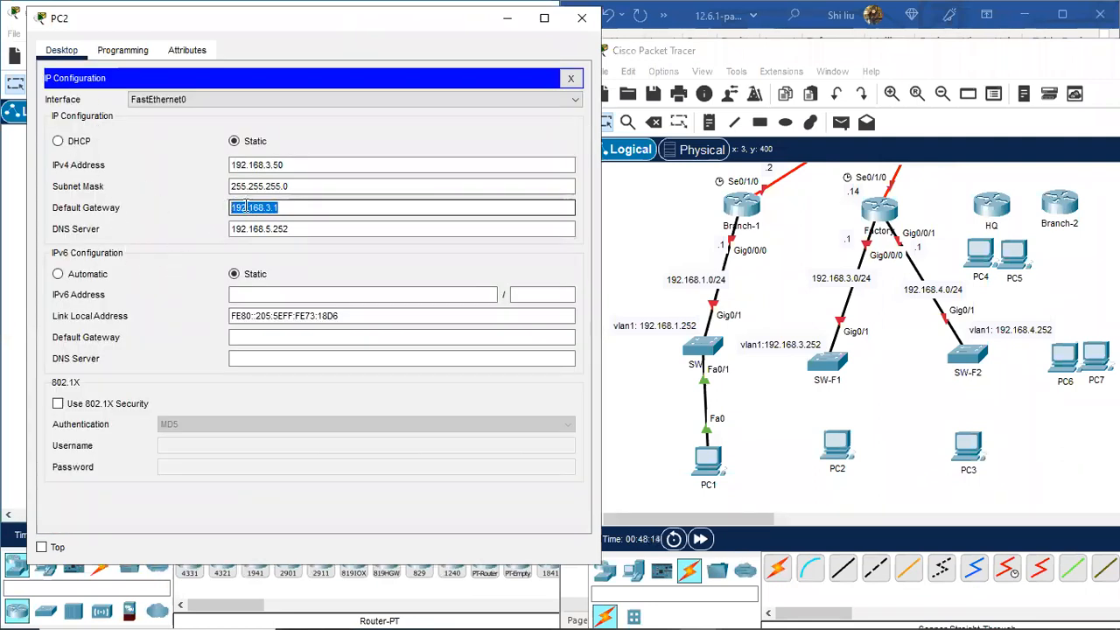
right_click(244, 207)
click(306, 276)
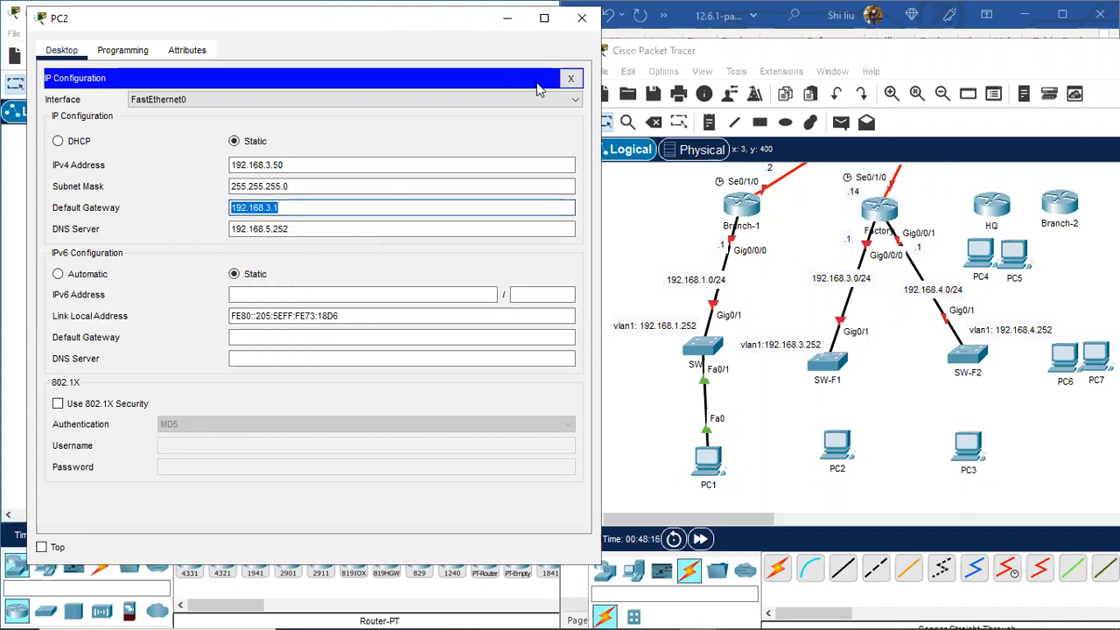
click(571, 77)
Step: Add a 'Default gateway: 192.168.3.1' note below PC2 and close PC2's window
click(436, 110)
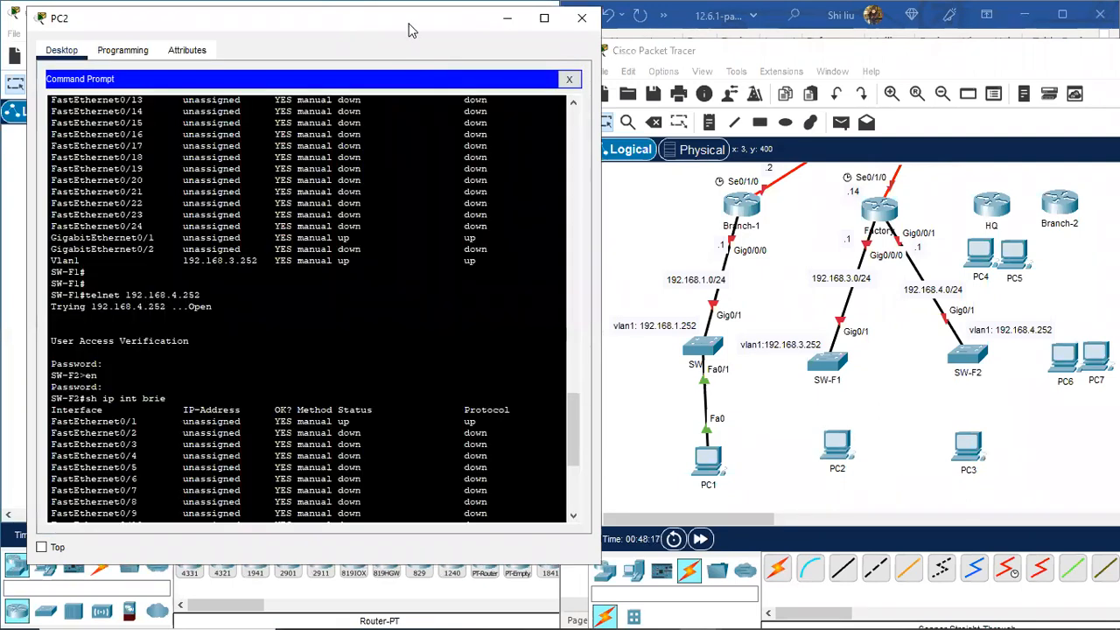
drag(409, 25, 314, 55)
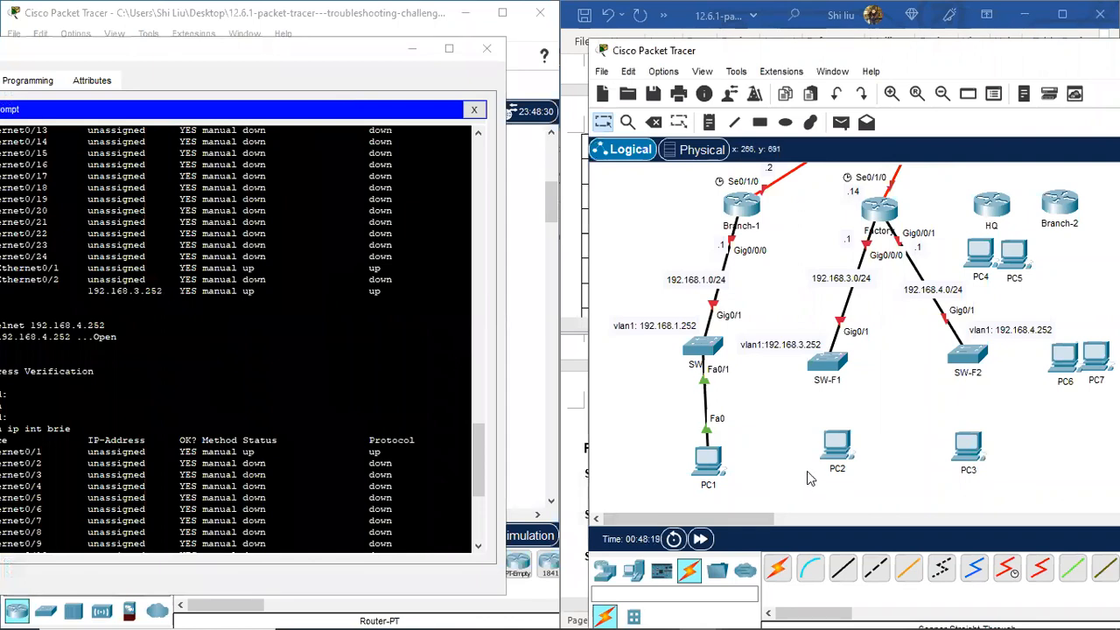
scroll(809, 478, down, 3)
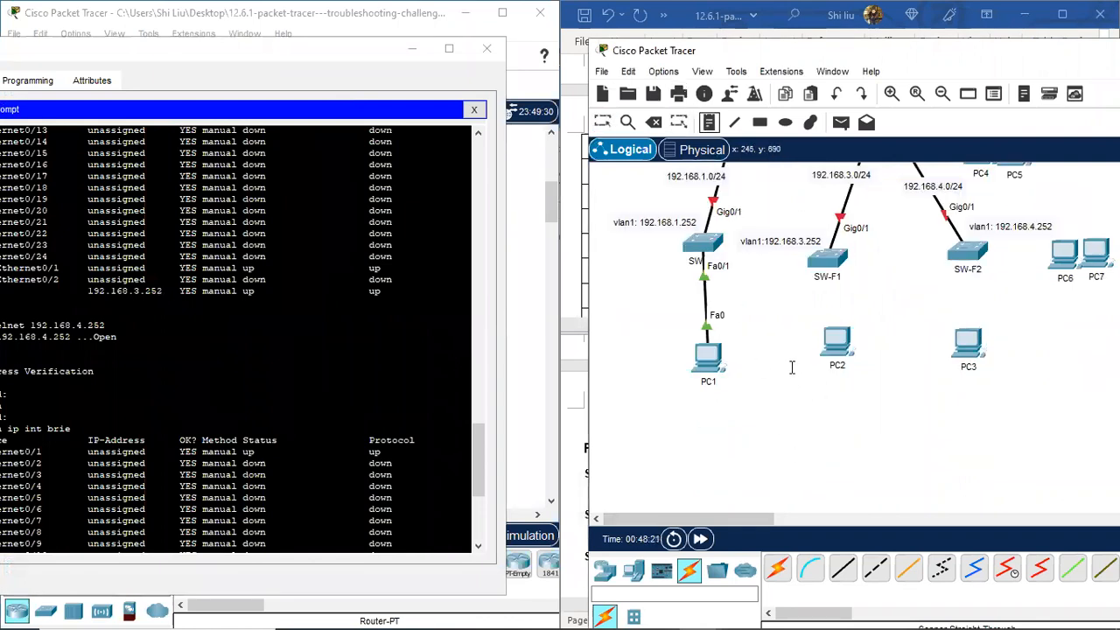
click(791, 398)
text(Defa)
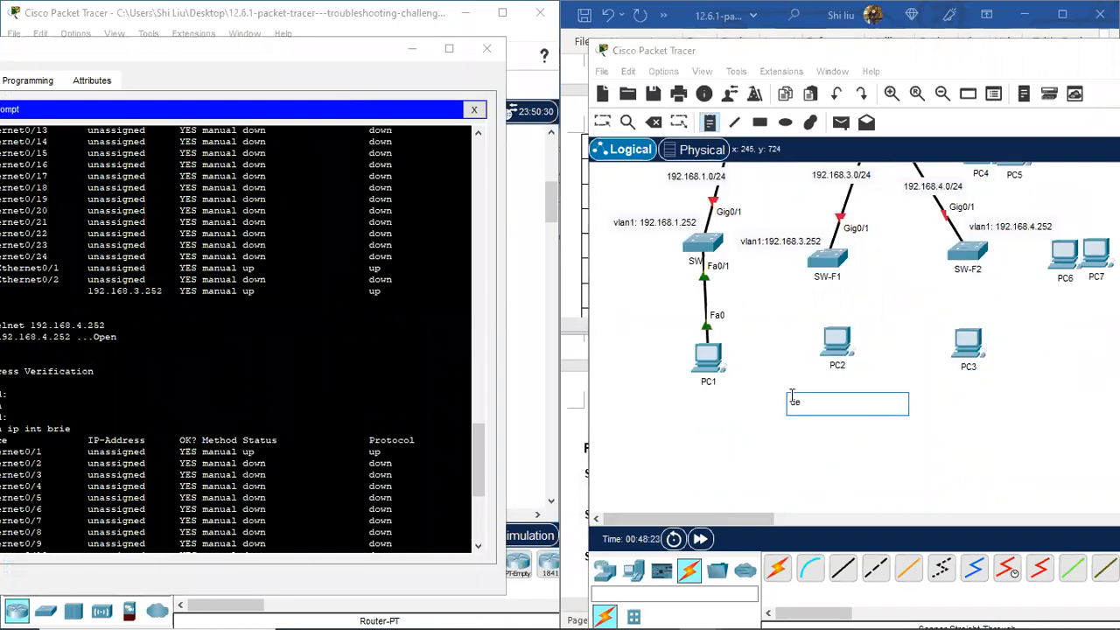
text(ult gateway)
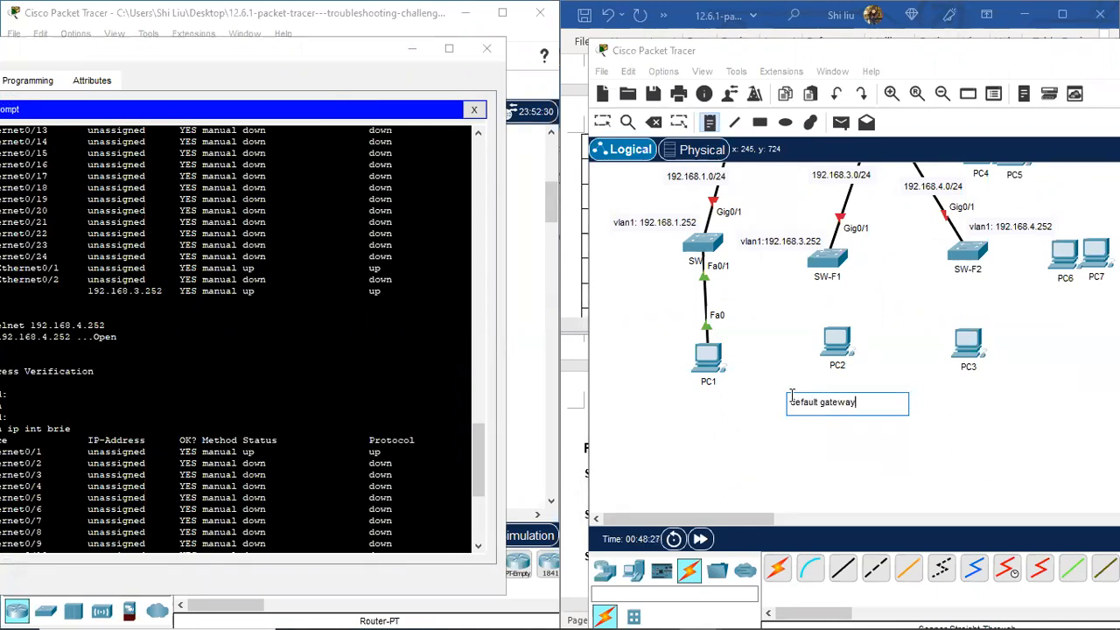
text(: 192.168.3.1)
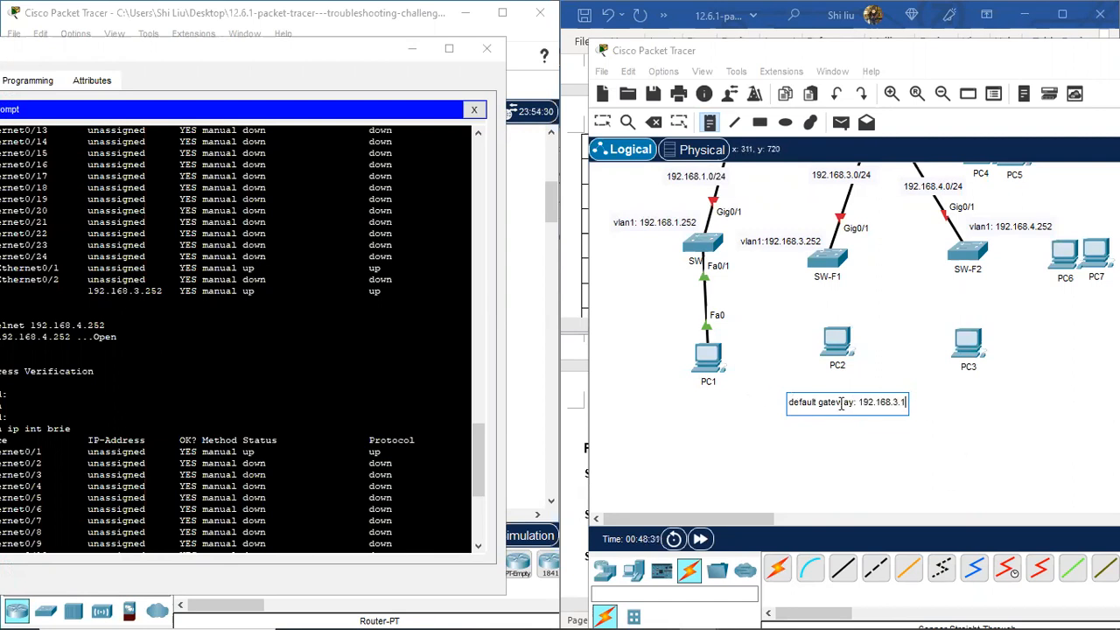
click(334, 54)
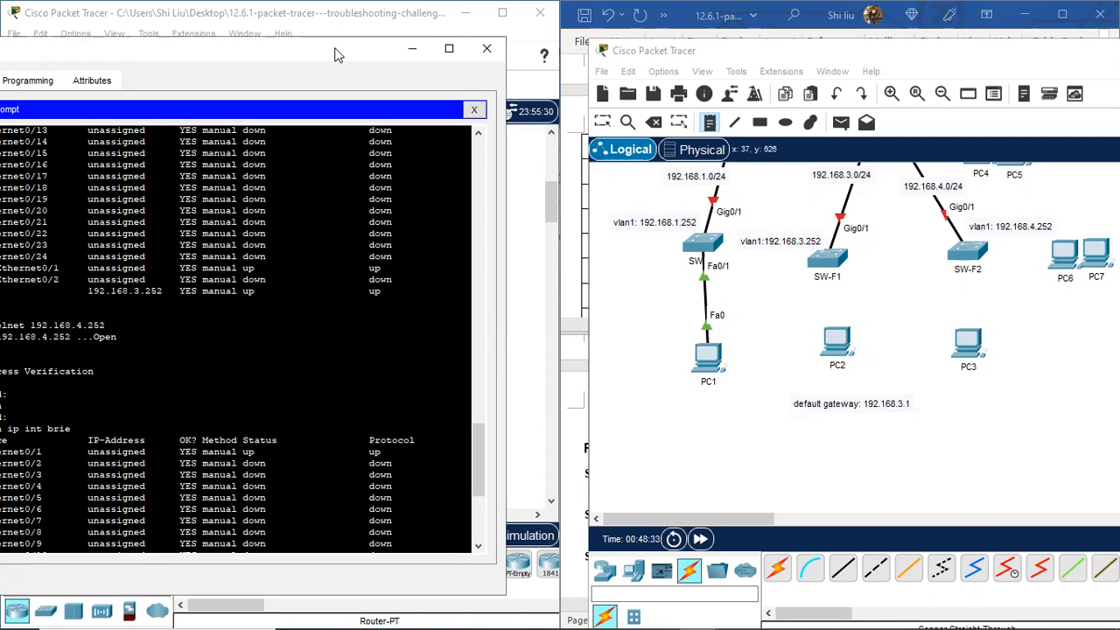
drag(334, 55, 373, 79)
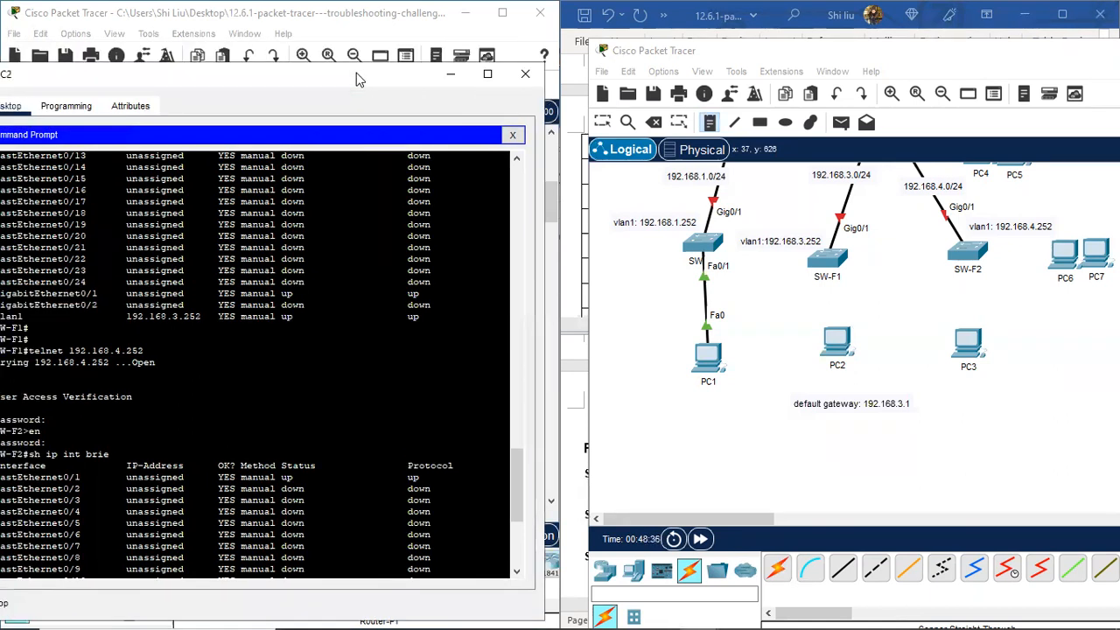
click(522, 79)
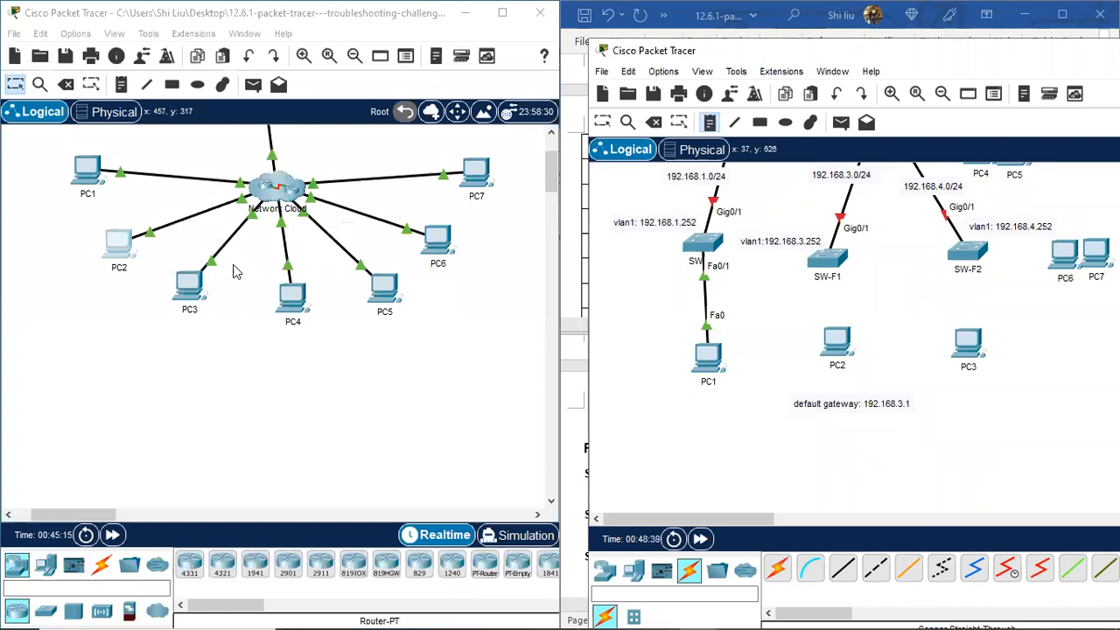
Step: Copy PC3's default gateway address from its IP Configuration
click(189, 285)
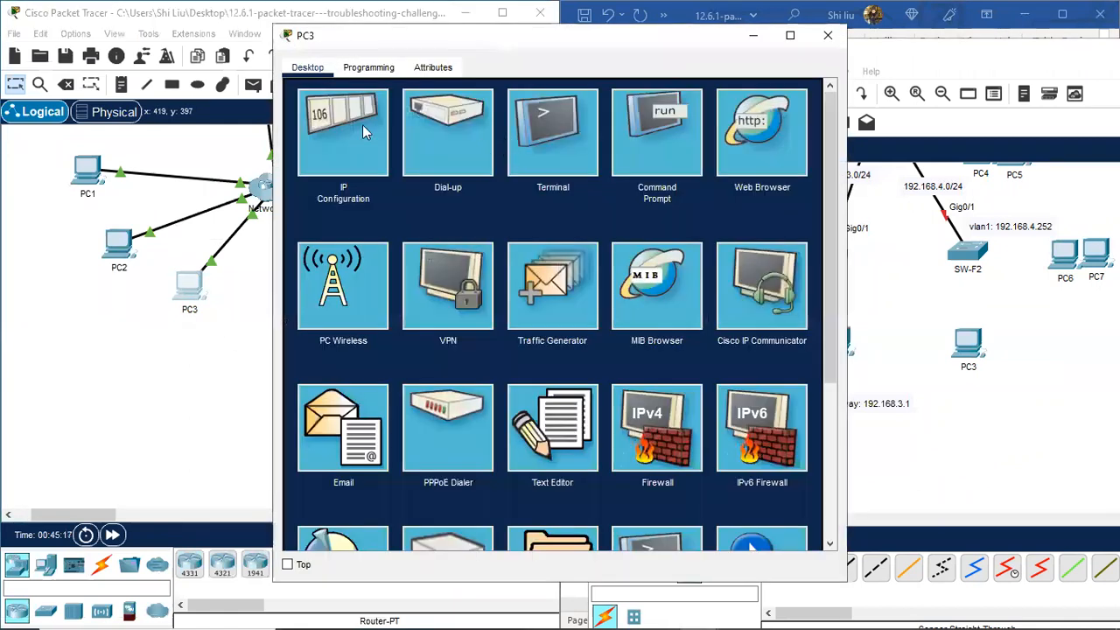
click(365, 132)
drag(526, 225, 478, 223)
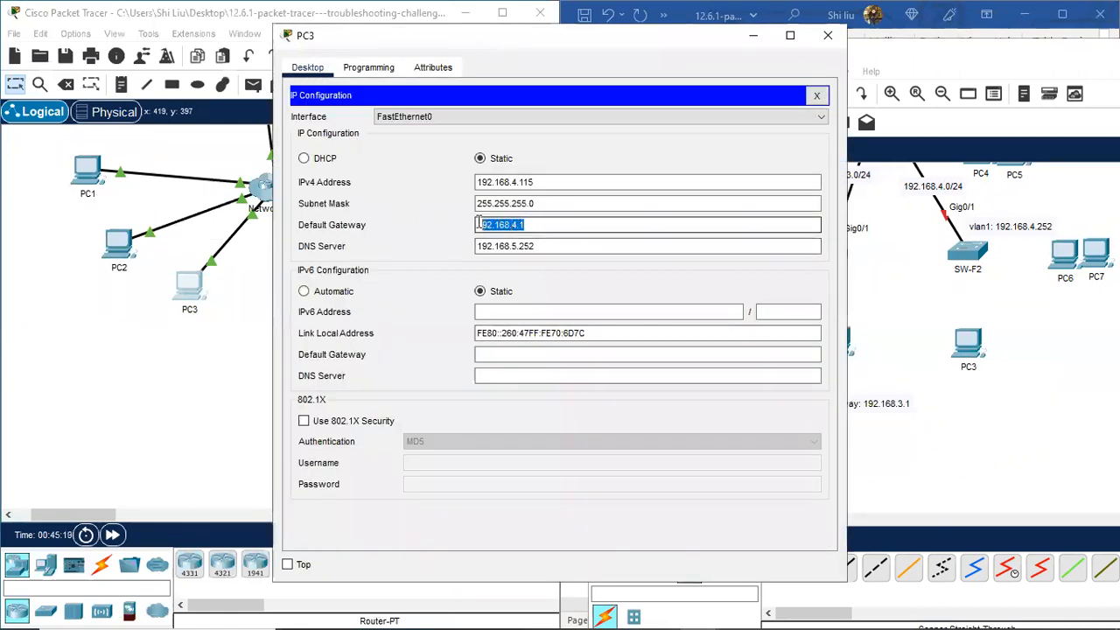
right_click(490, 225)
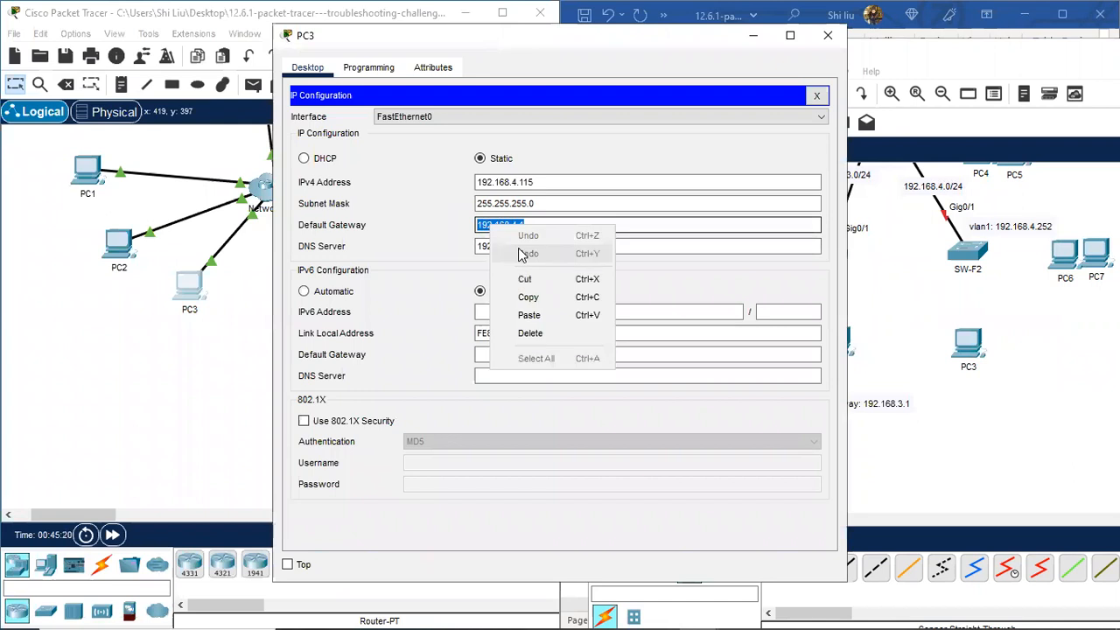
click(540, 298)
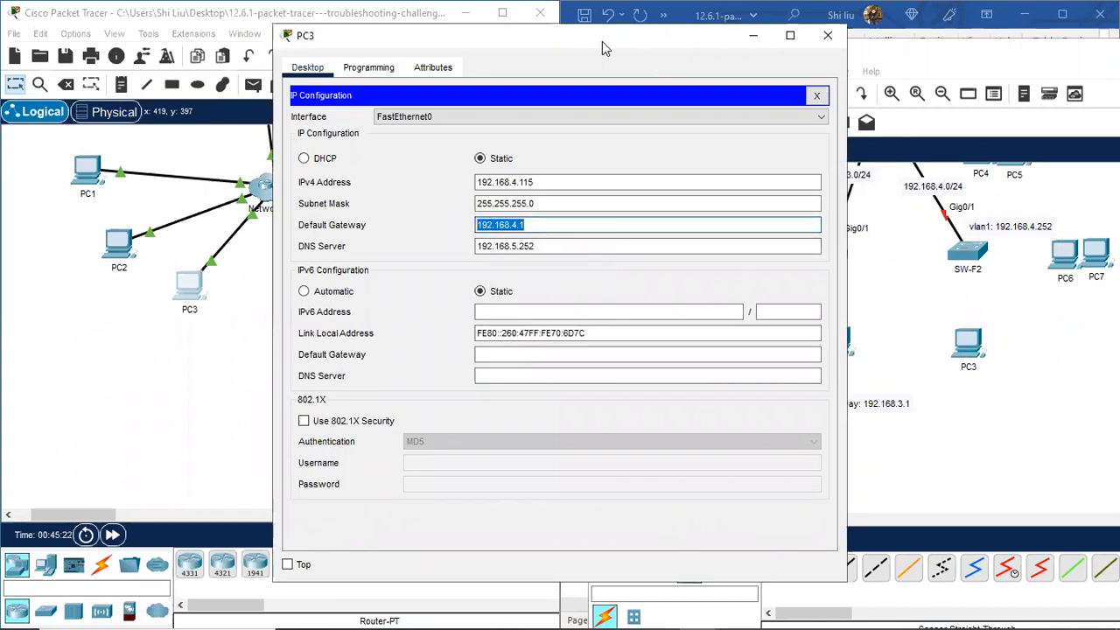
drag(525, 37, 427, 45)
Step: Add a 'default gateway: 192.168.4.1' note below PC3
click(908, 321)
click(950, 394)
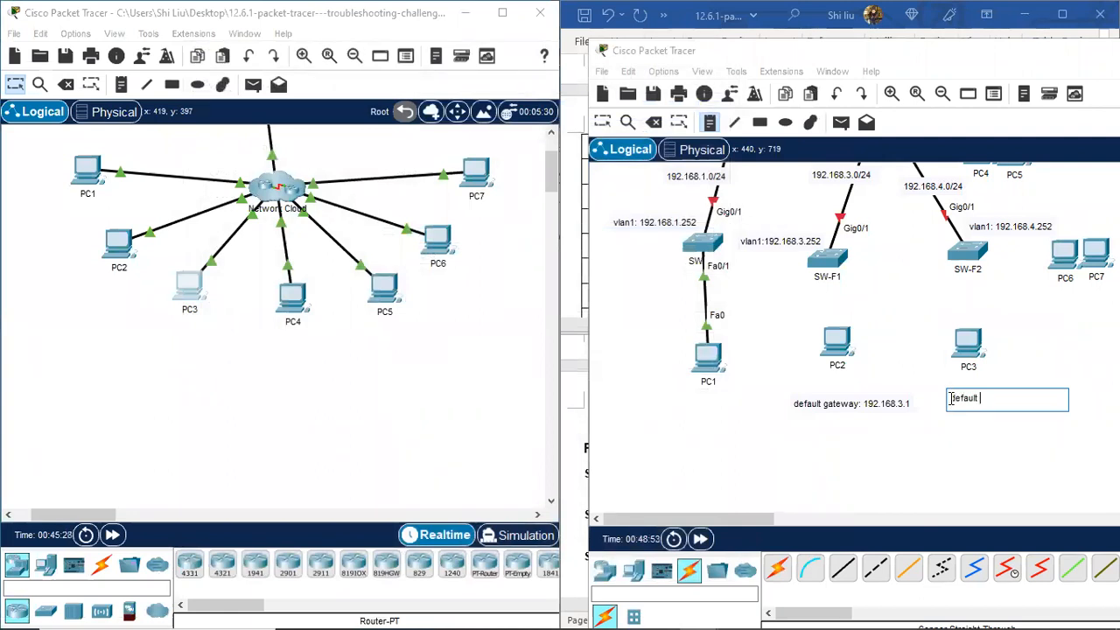
text(default gaeeway: 192.168.4.1)
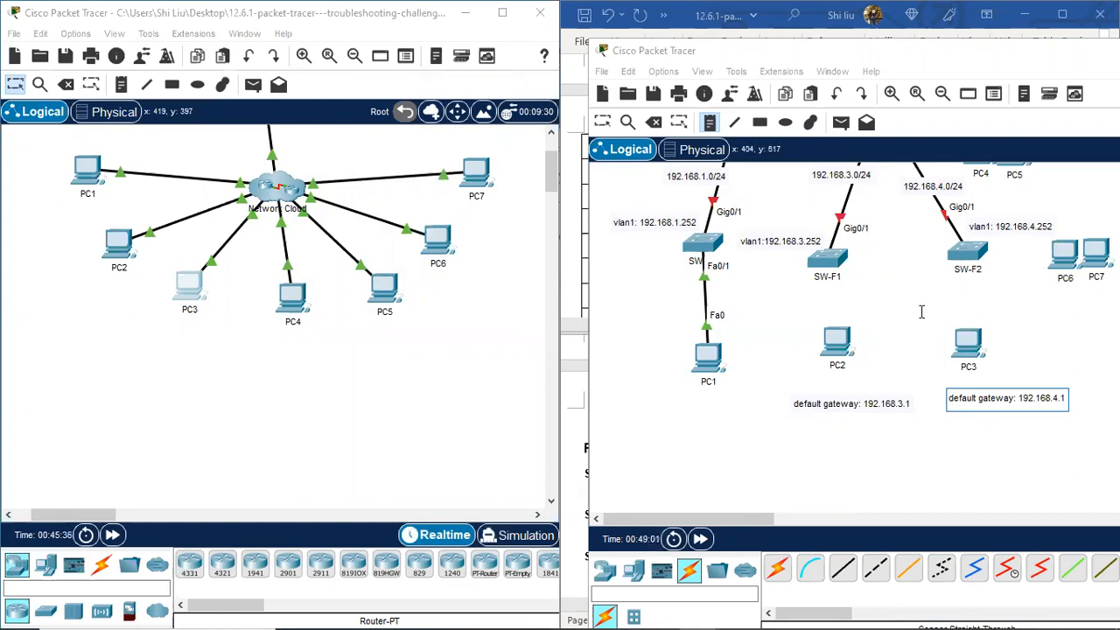
click(603, 124)
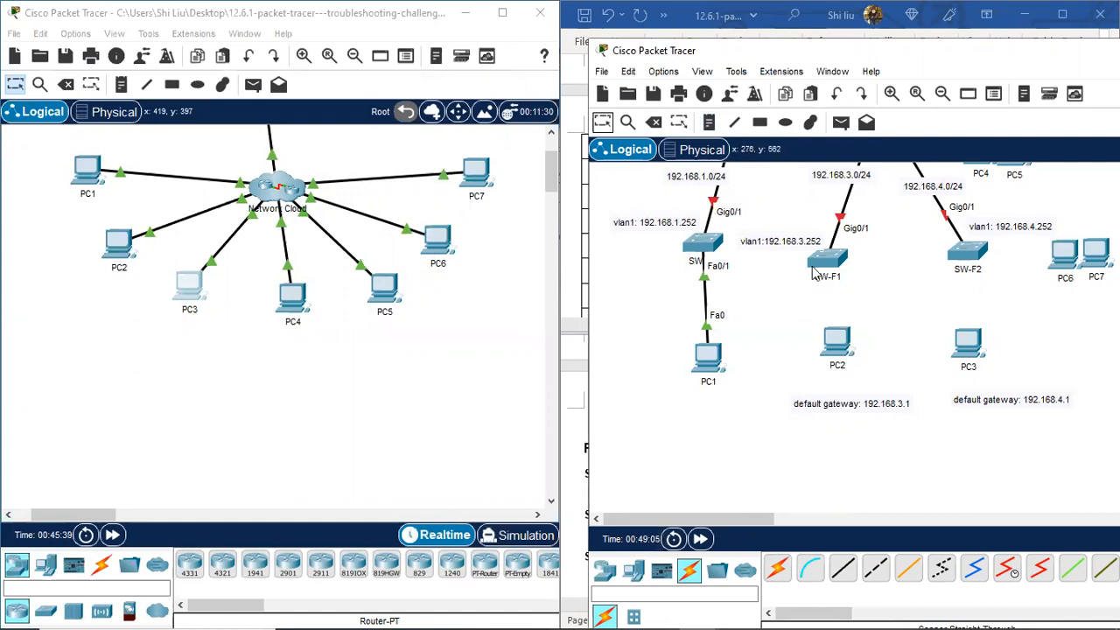
scroll(808, 273, up, 1)
scroll(808, 273, up, 1)
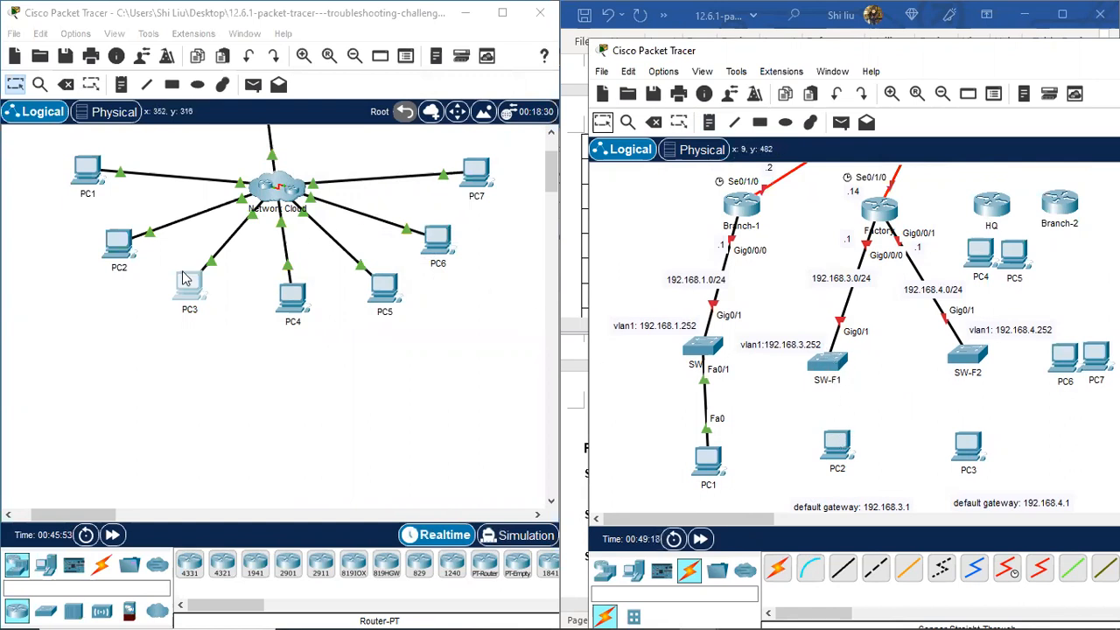
click(117, 249)
Step: Open PC2's command prompt and move its window to the left
click(116, 249)
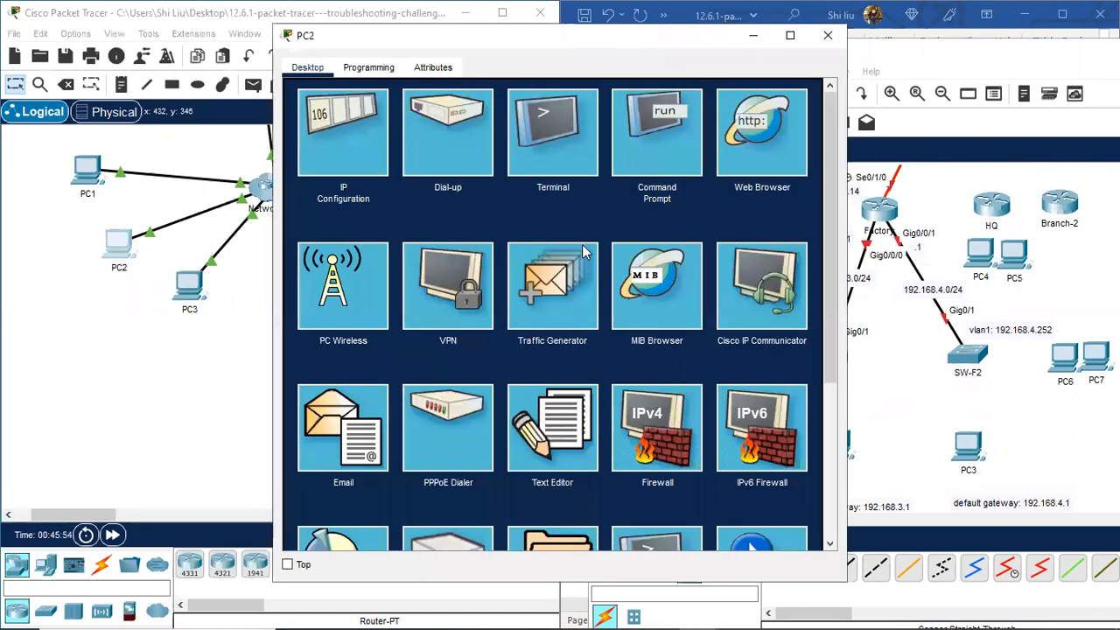
click(663, 166)
scroll(368, 284, up, 3)
scroll(369, 285, up, 4)
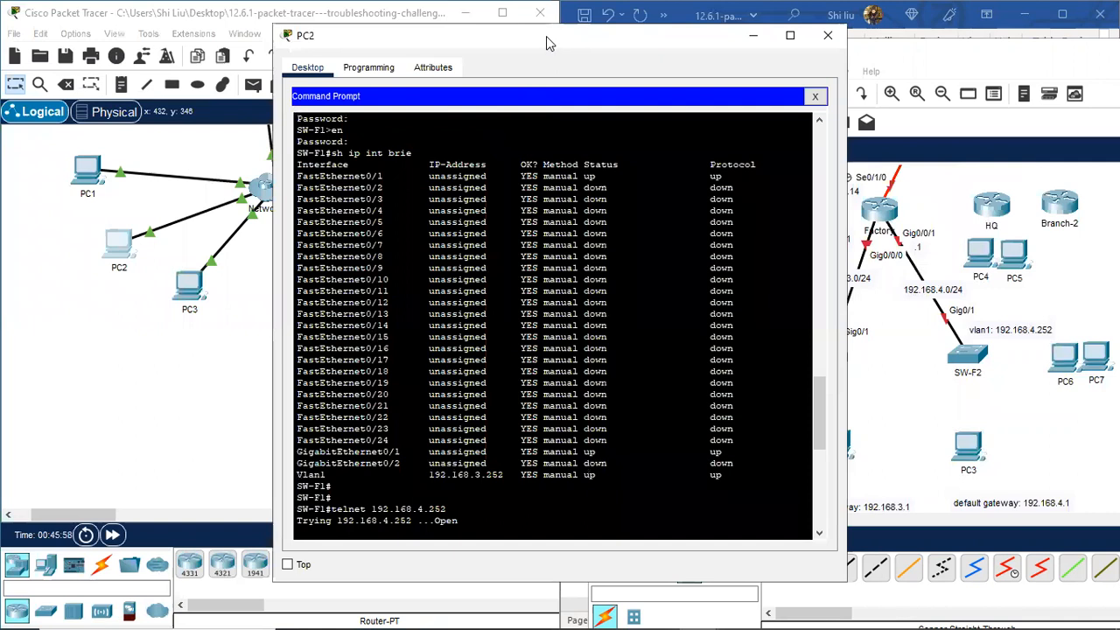
drag(542, 41, 323, 60)
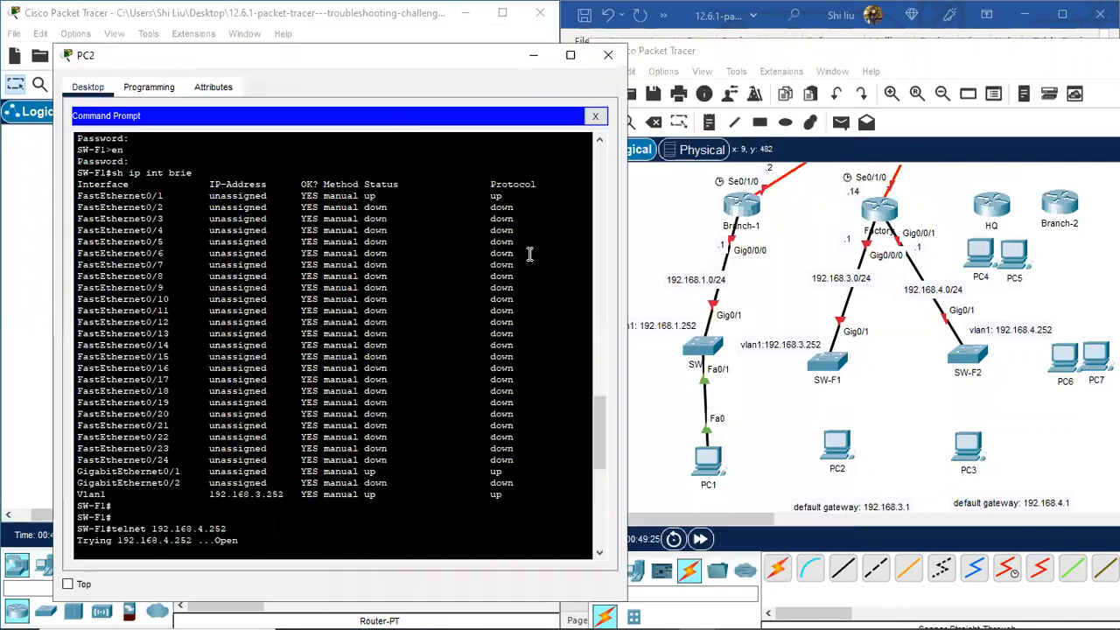
Step: Cable SW-F1 Fa0/1 to PC2 Fa0 and SW-F2 Fa0/1 to PC3 Fa0 with copper straight-through
click(835, 577)
click(828, 361)
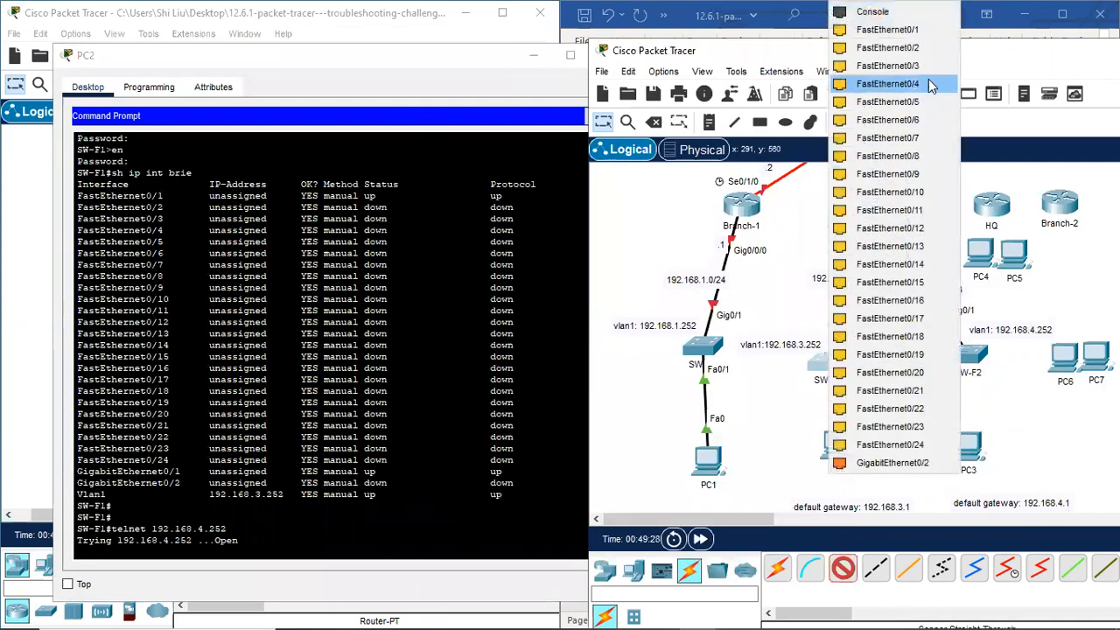
click(912, 30)
click(842, 462)
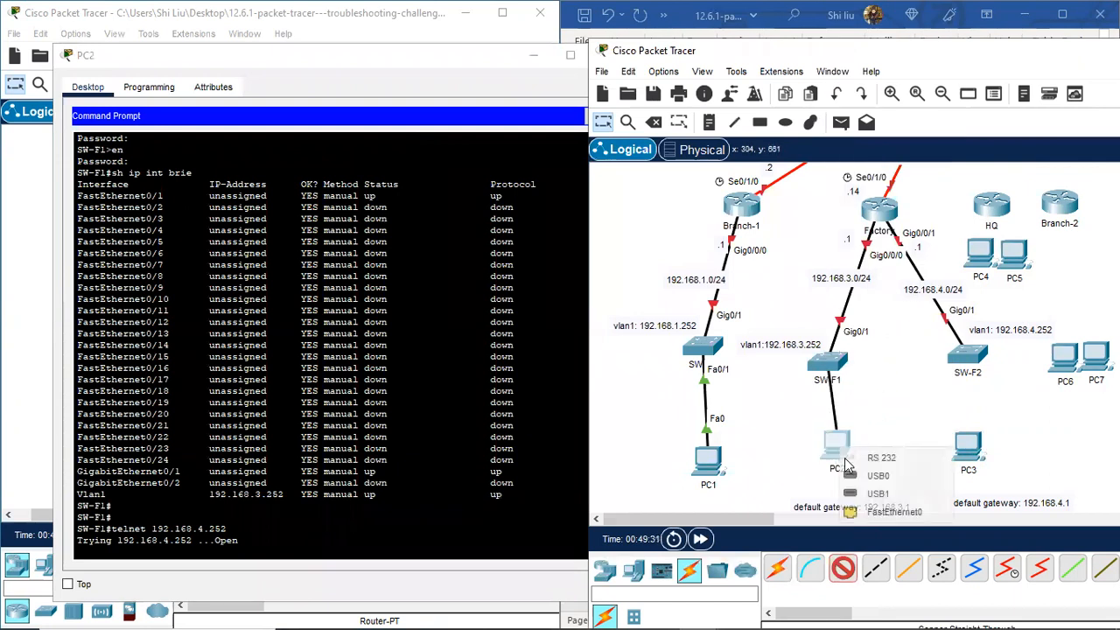
click(902, 513)
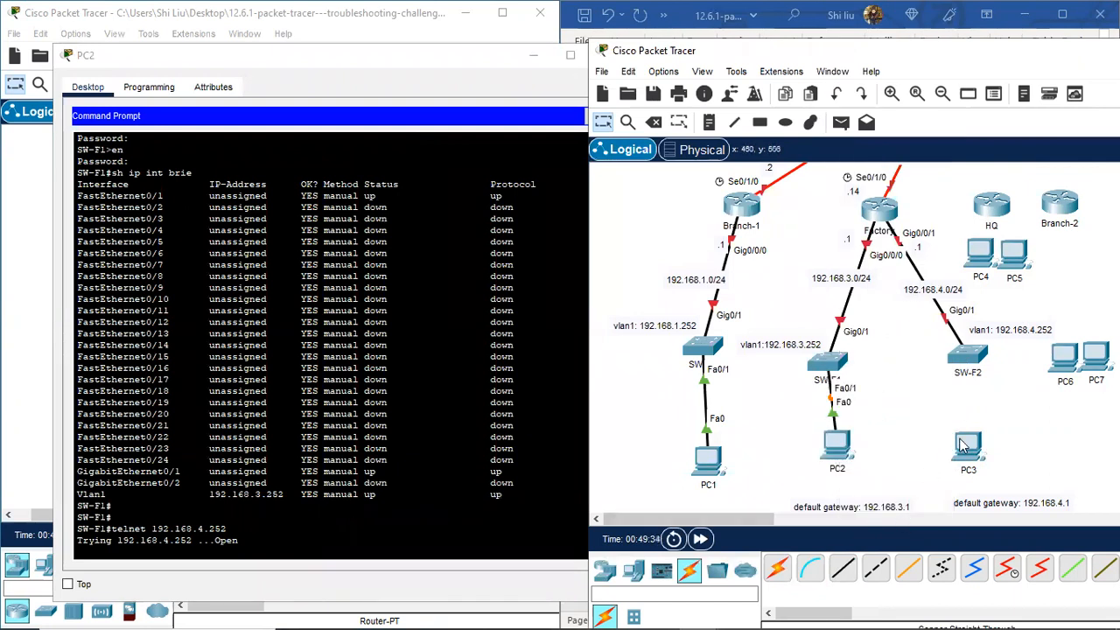
click(842, 568)
click(967, 355)
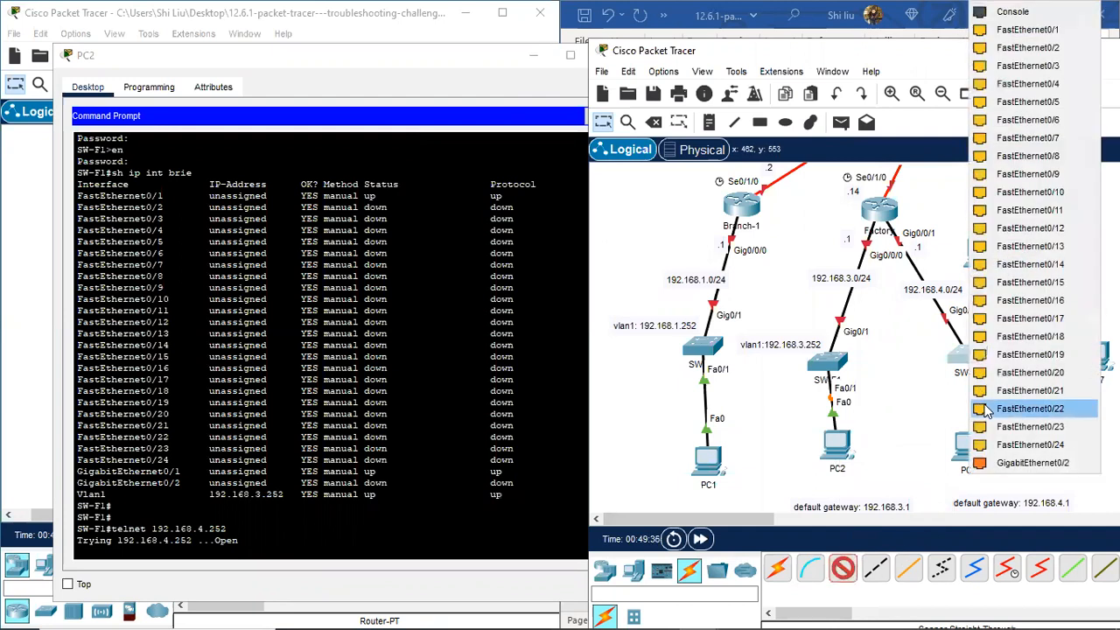
click(1041, 32)
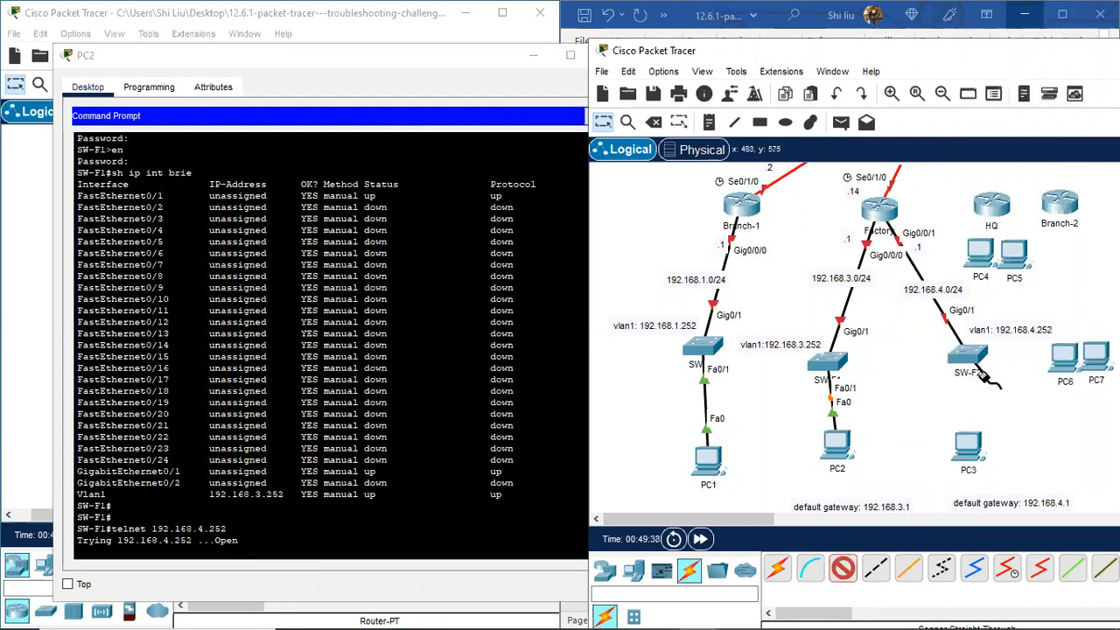
click(971, 446)
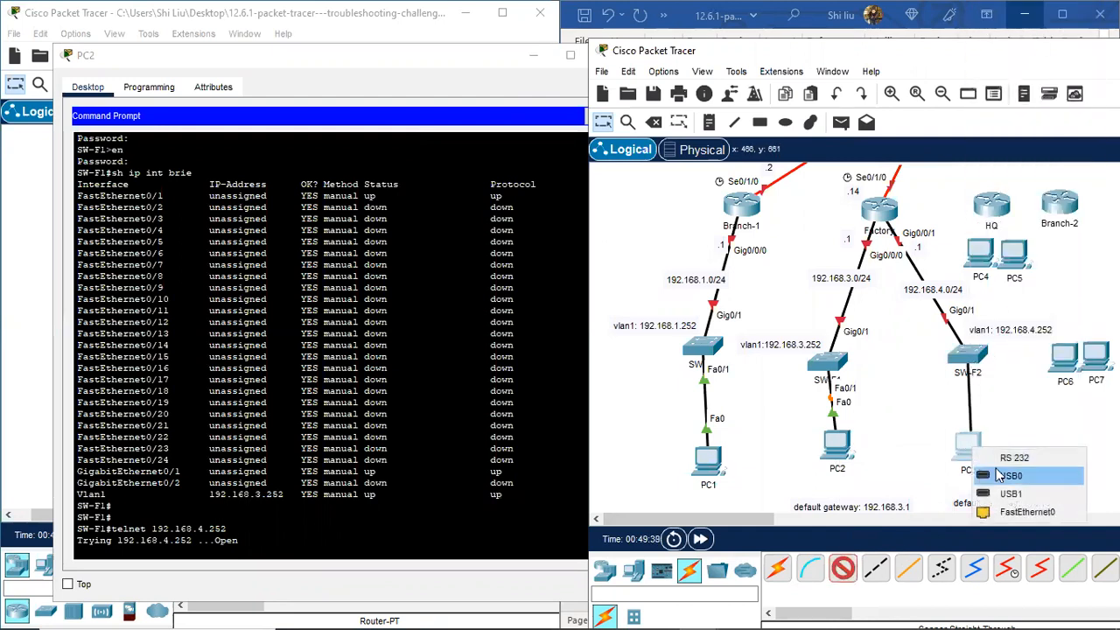
click(1034, 513)
Step: Lower PC2 slightly and shift both default gateway notes up and left
drag(833, 454, 832, 466)
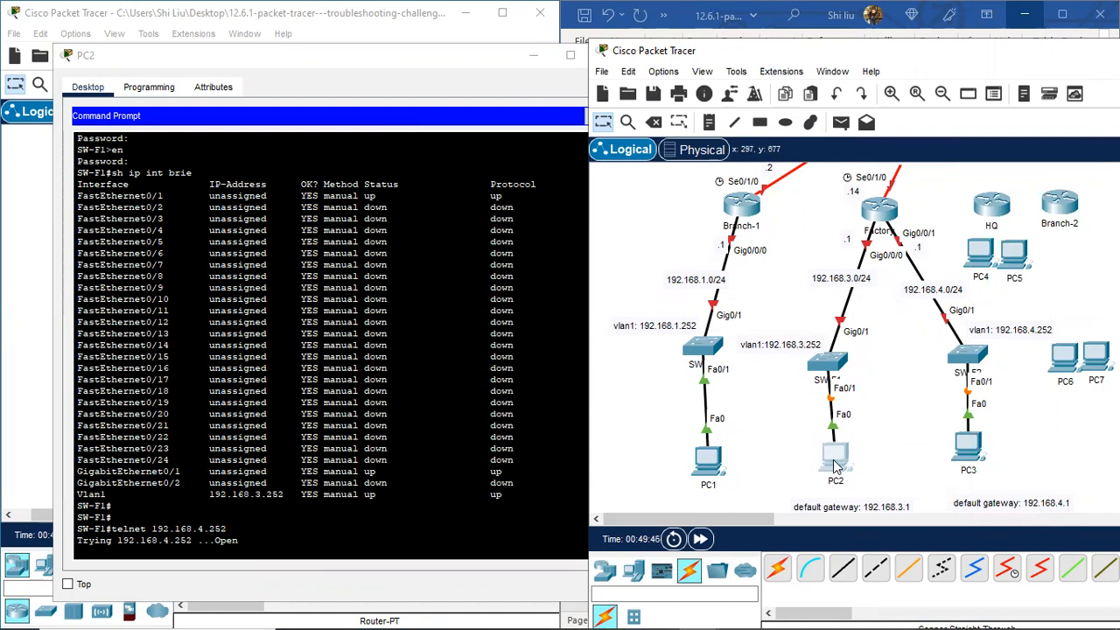
drag(851, 514, 841, 508)
drag(986, 512, 969, 498)
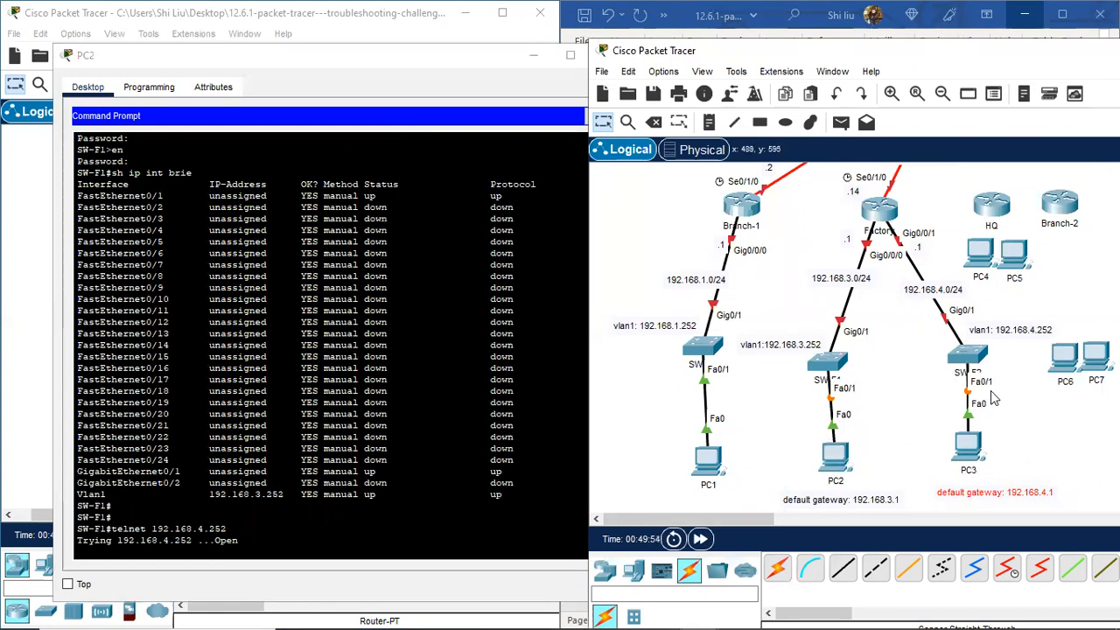
scroll(975, 392, up, 3)
scroll(963, 376, up, 1)
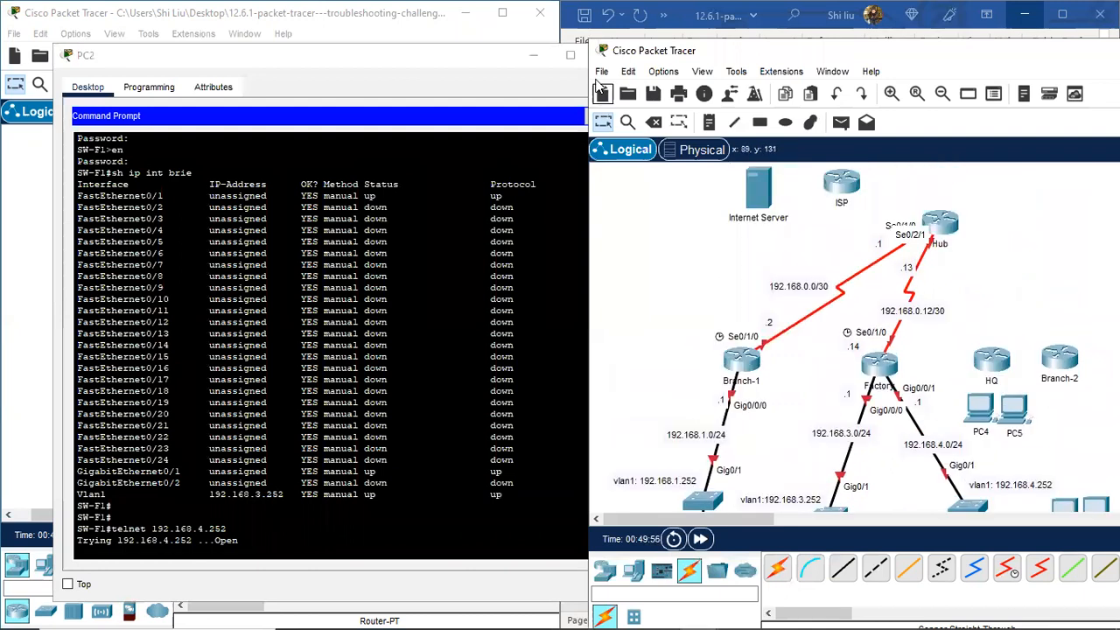
Step: Close PC2's terminal window
click(568, 56)
click(571, 56)
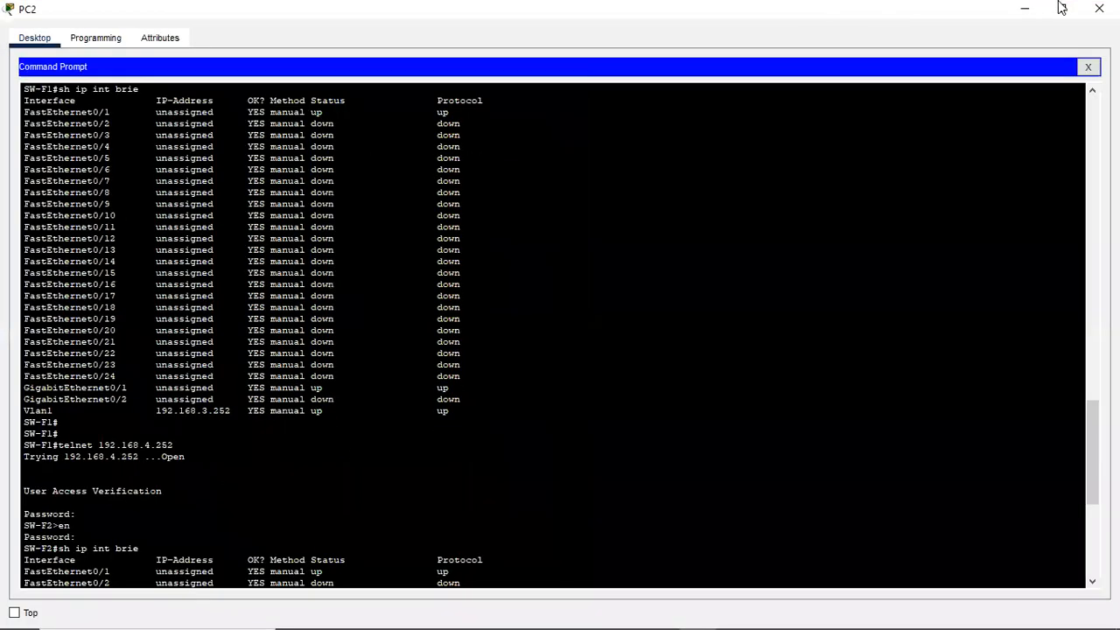
click(1099, 7)
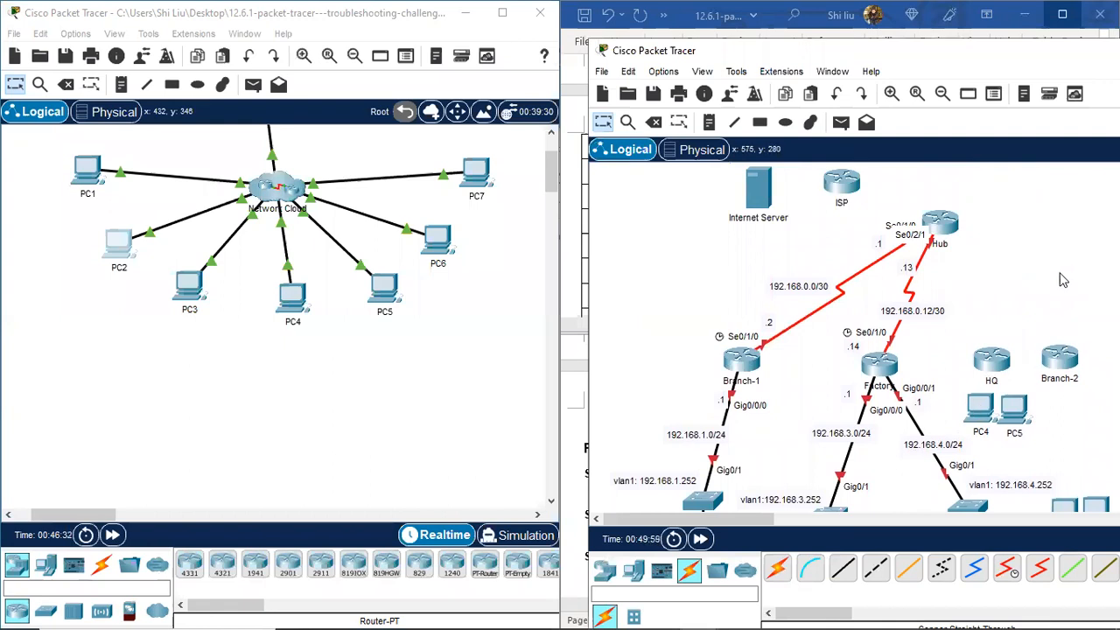
scroll(1007, 294, down, 1)
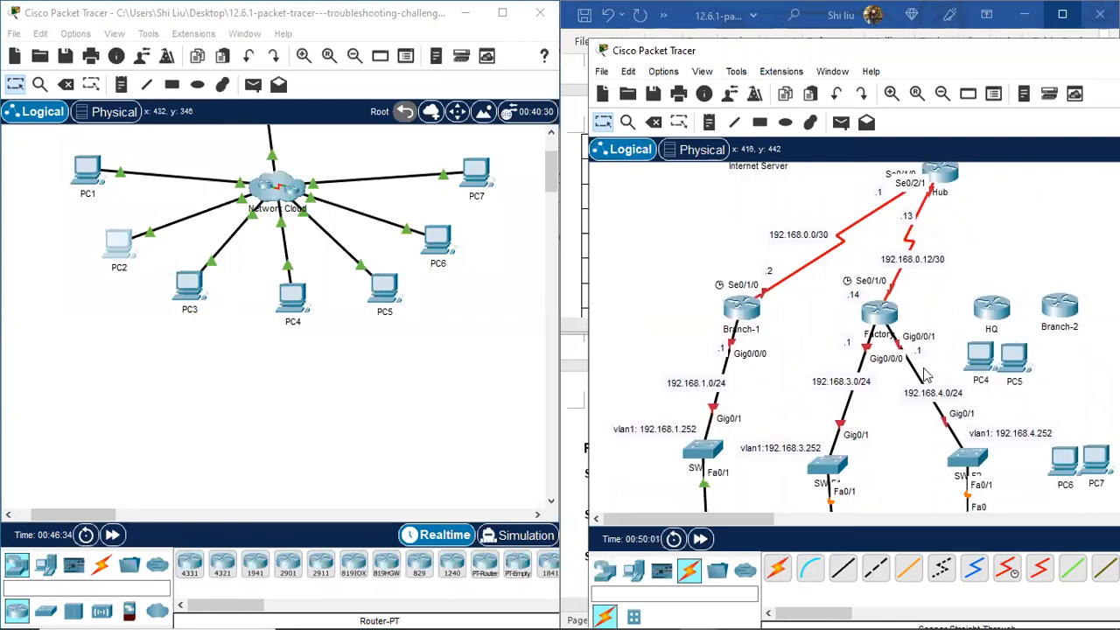
Step: Spread Branch-2, PC7, PC6, PC5, PC4 and HQ to the right and open PC4's command prompt
drag(734, 522, 775, 522)
drag(875, 309, 1009, 287)
drag(911, 463, 1071, 289)
drag(875, 473, 1075, 346)
drag(847, 376, 1008, 427)
drag(811, 360, 945, 430)
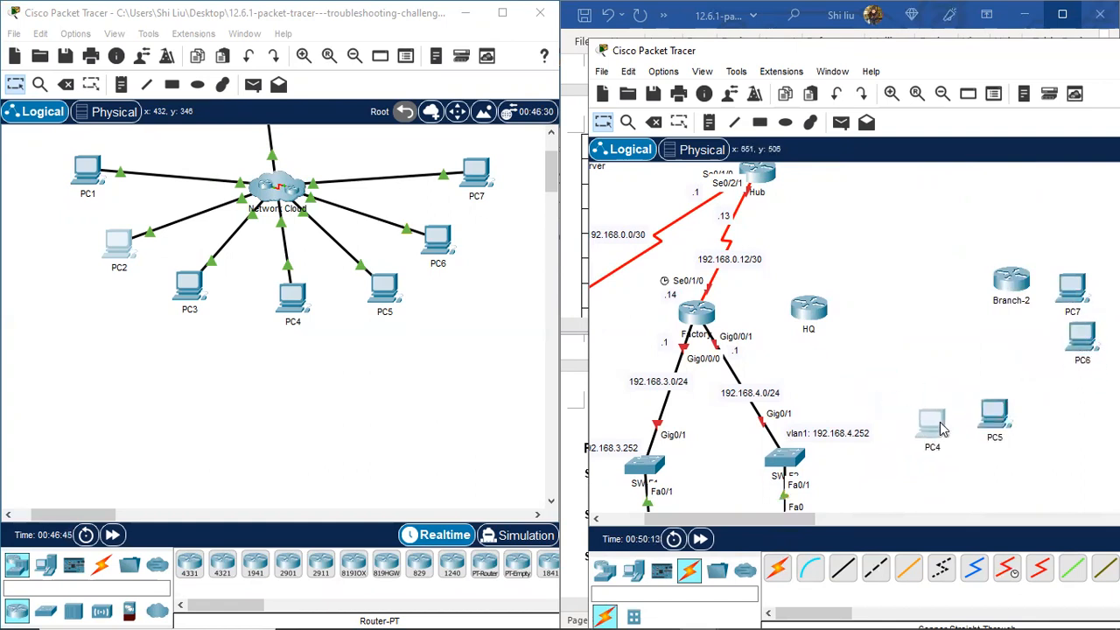
drag(825, 305, 895, 290)
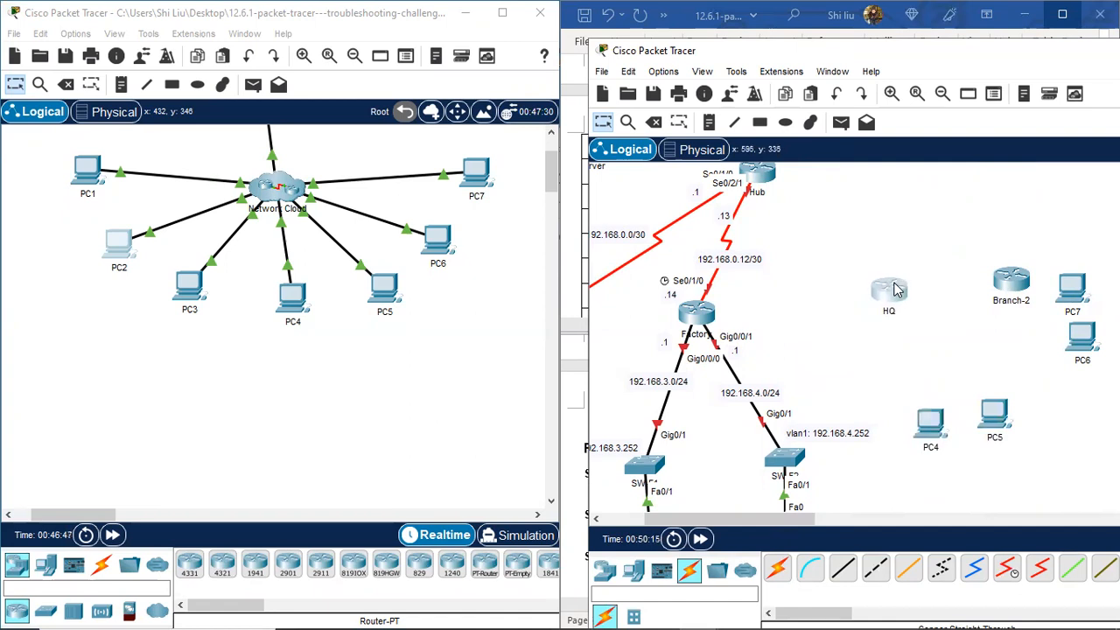
click(295, 305)
click(660, 133)
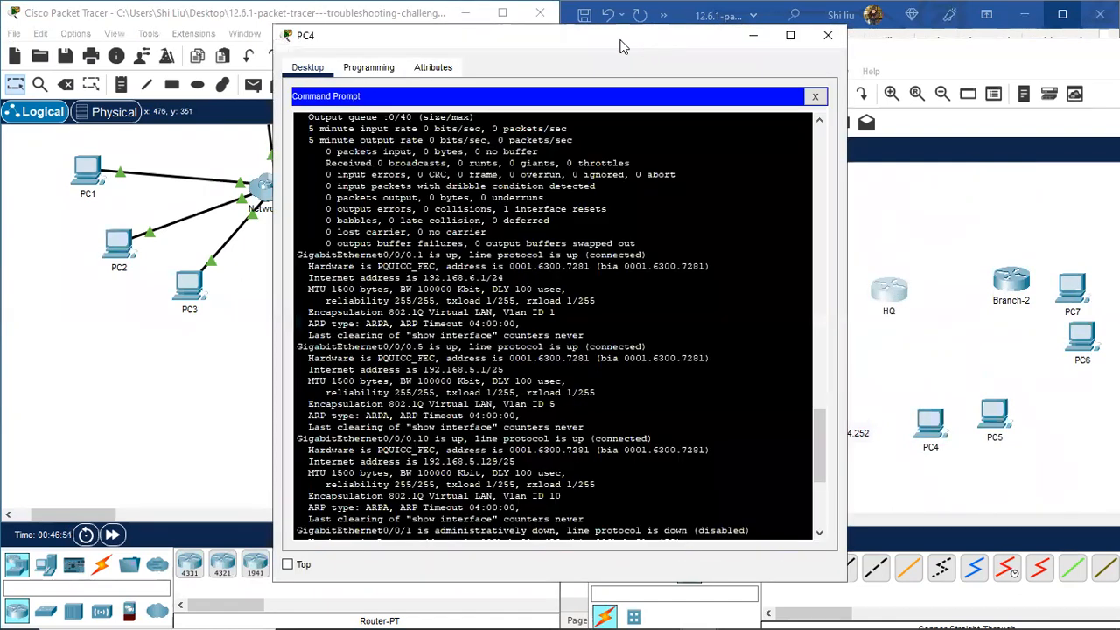
Step: From PC4, telnet to HQ at 192.168.5.1, enable, and list its connected routes
drag(619, 47, 388, 26)
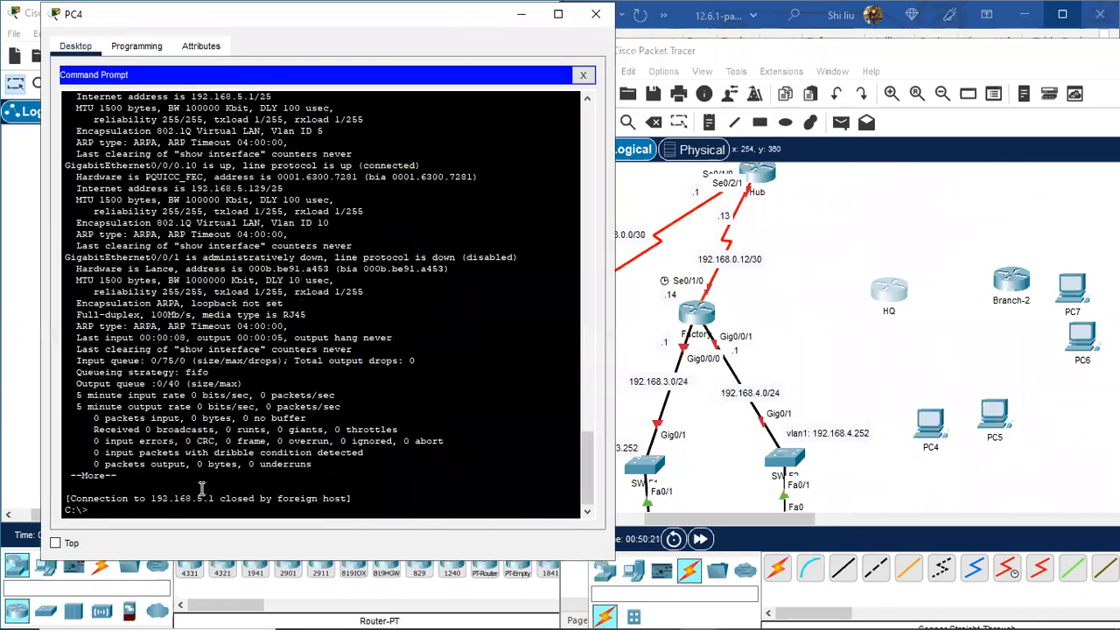
text(telnet 192.168.5.1)
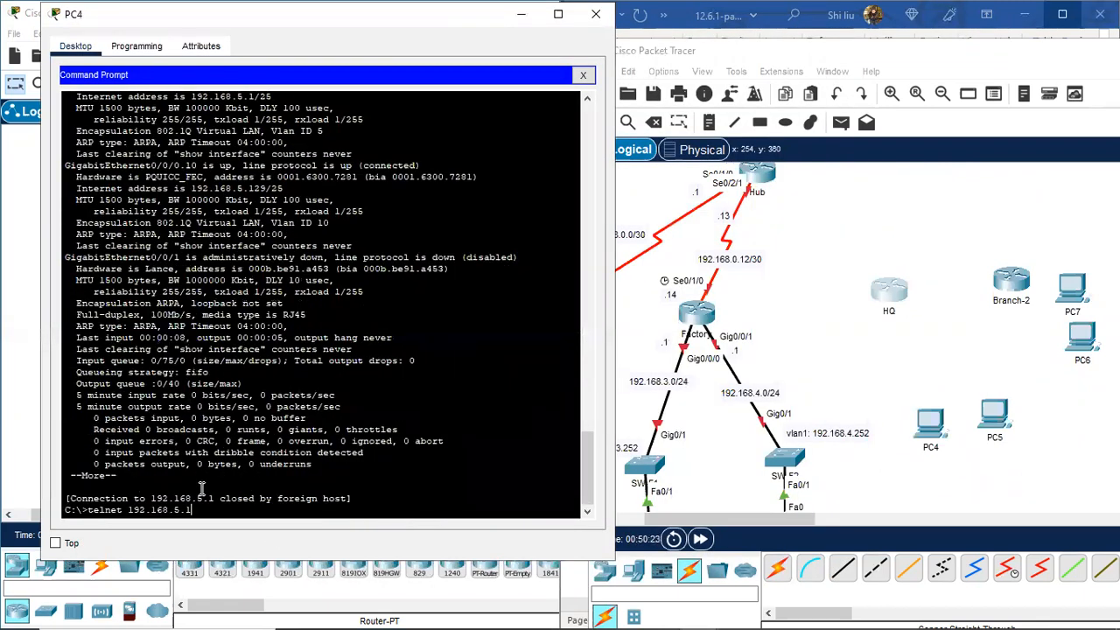
key(Return)
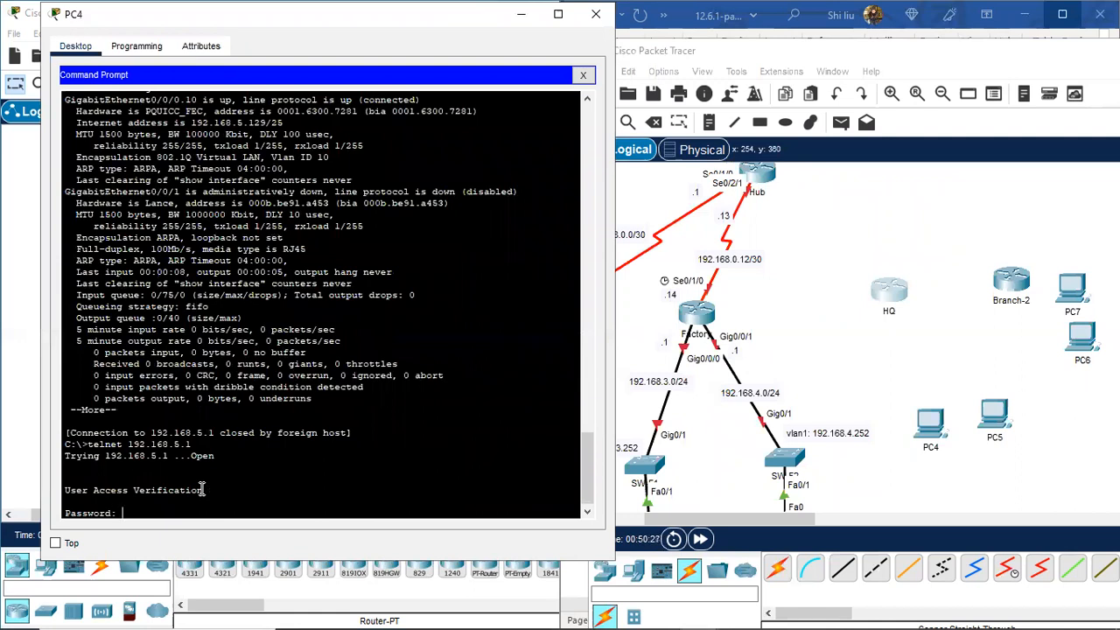
key(Return)
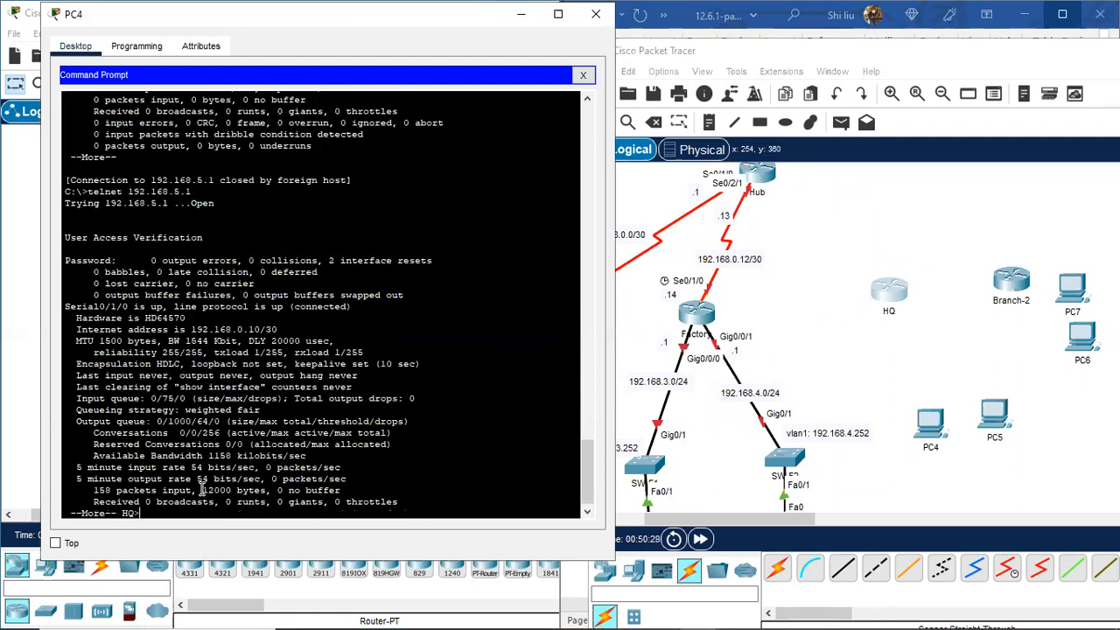
text(e)
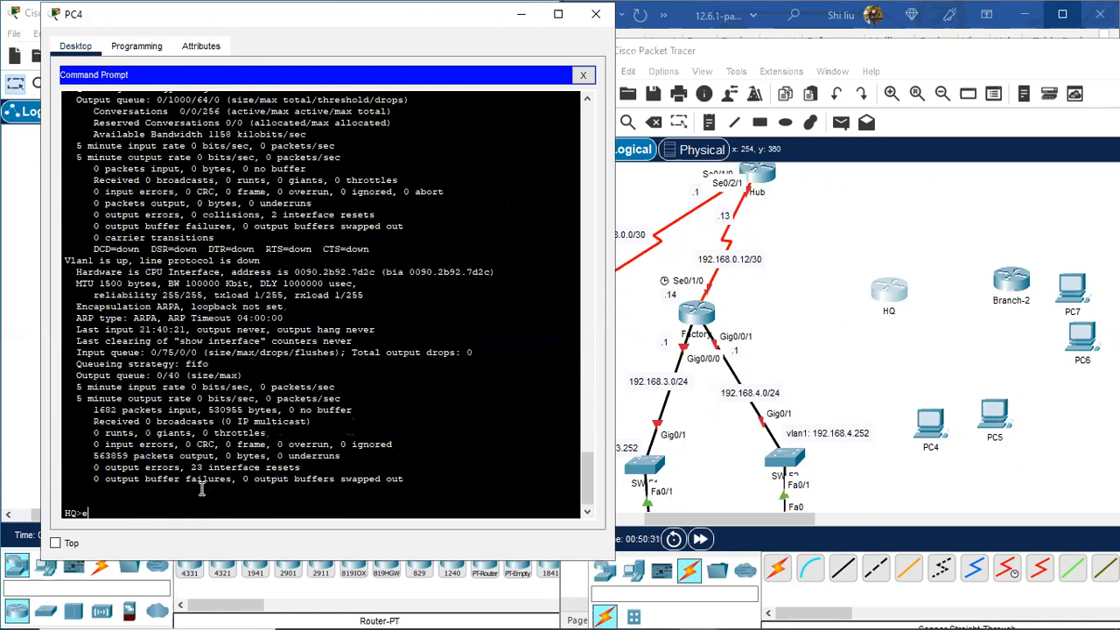
text(n)
key(Return)
key(Return)
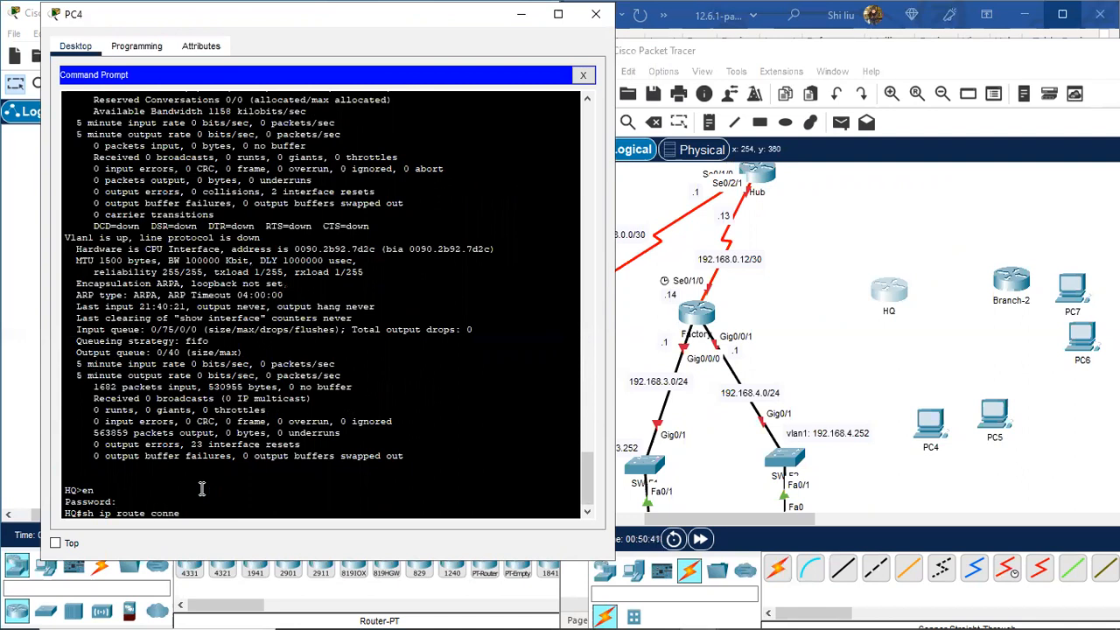
text(d)
key(Return)
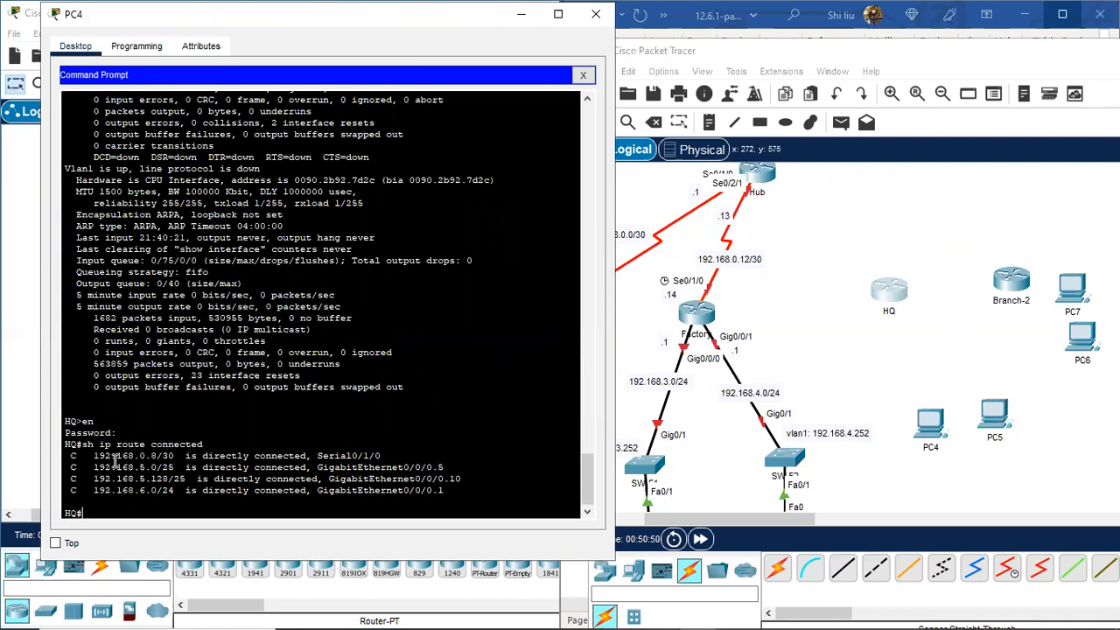
drag(114, 455, 476, 476)
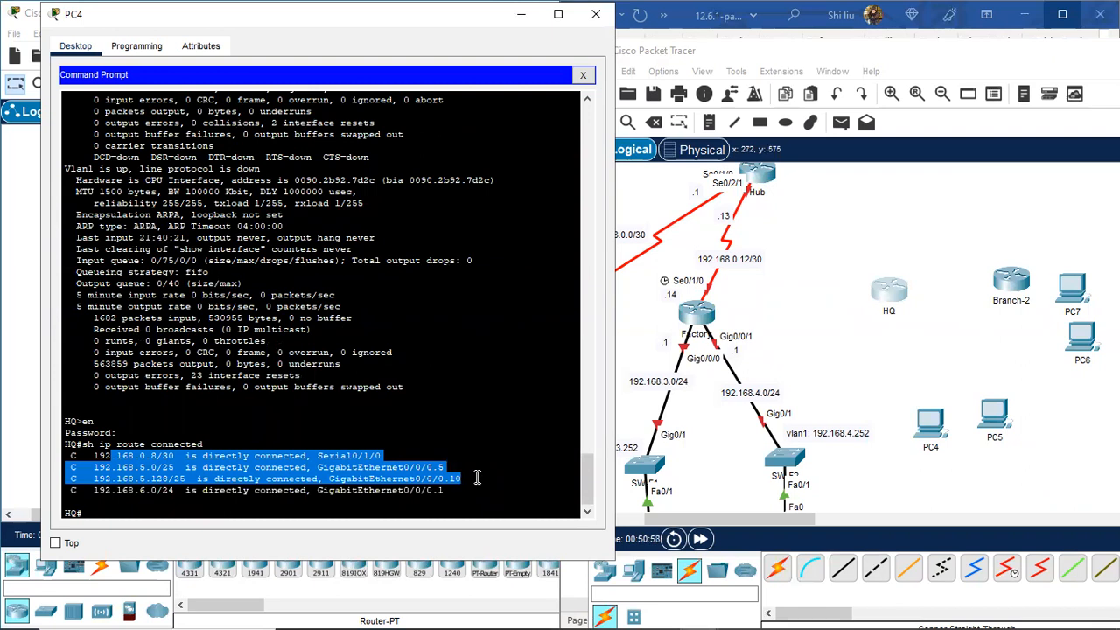
click(278, 462)
drag(308, 467, 410, 497)
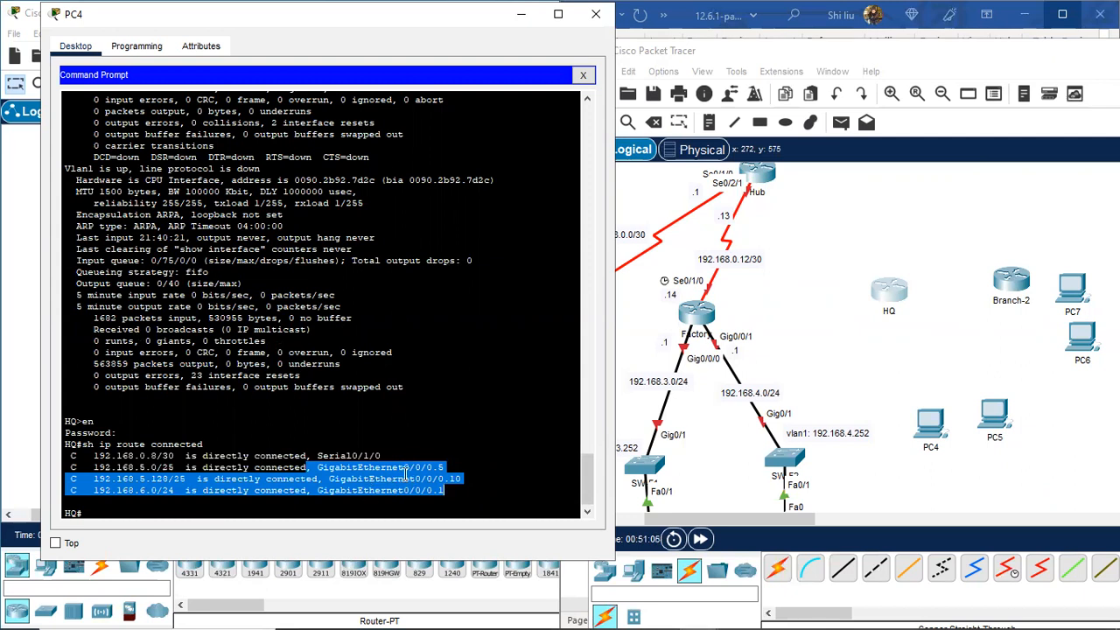
click(446, 495)
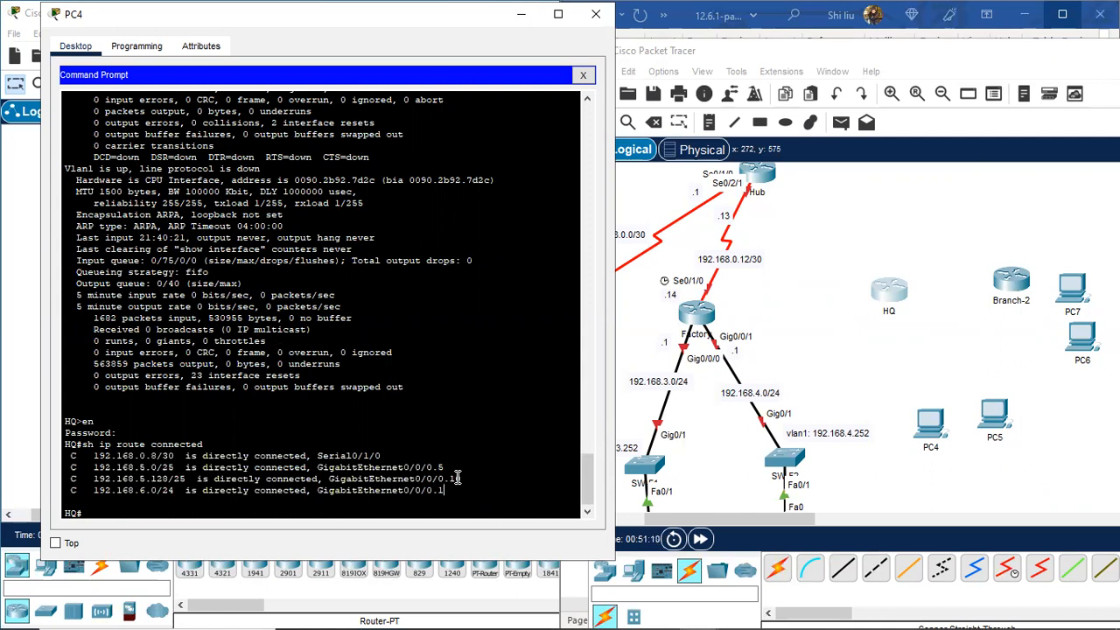
drag(376, 468, 461, 491)
drag(352, 455, 385, 455)
click(120, 505)
key(Return)
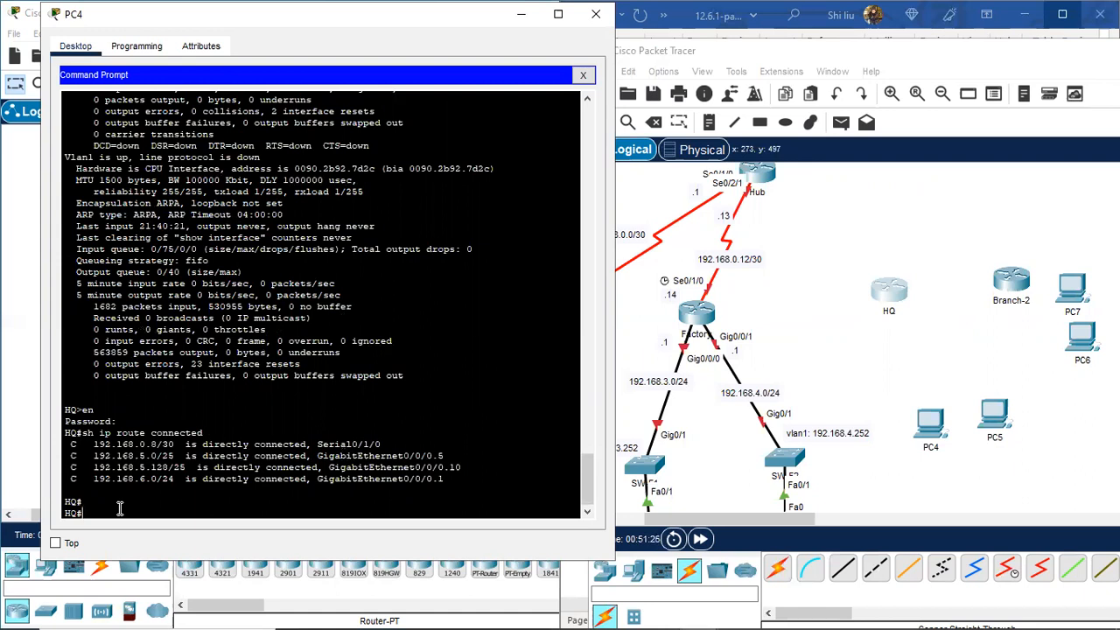
key(Return)
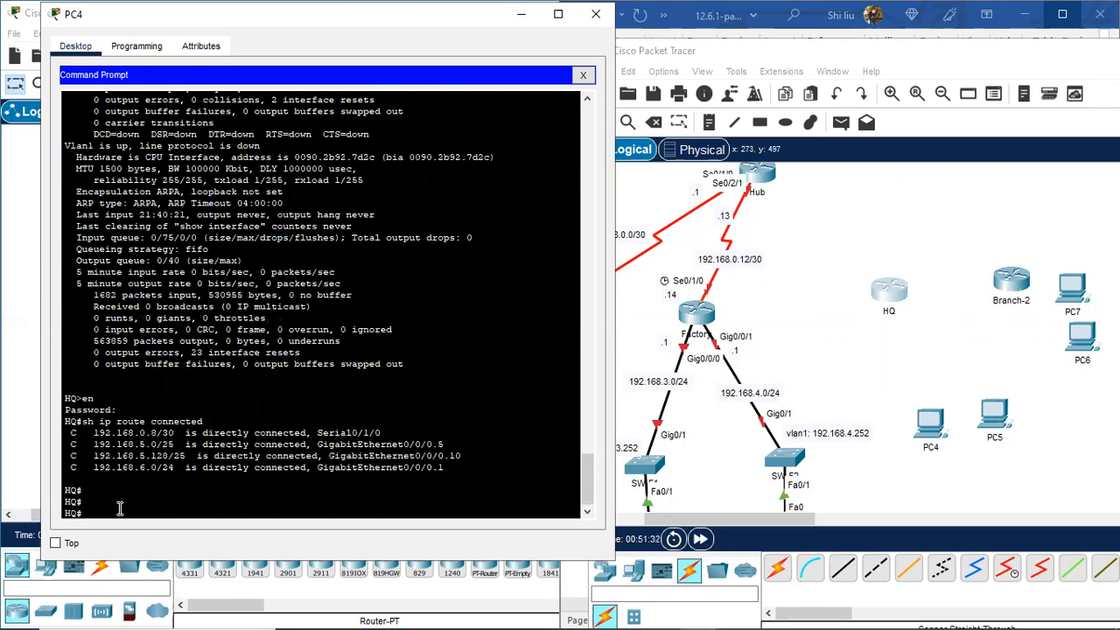
Step: List HQ's CDP neighbours with sh cdp nei, then place a 2960 switch below HQ named SW-HQ1
text(i)
key(Return)
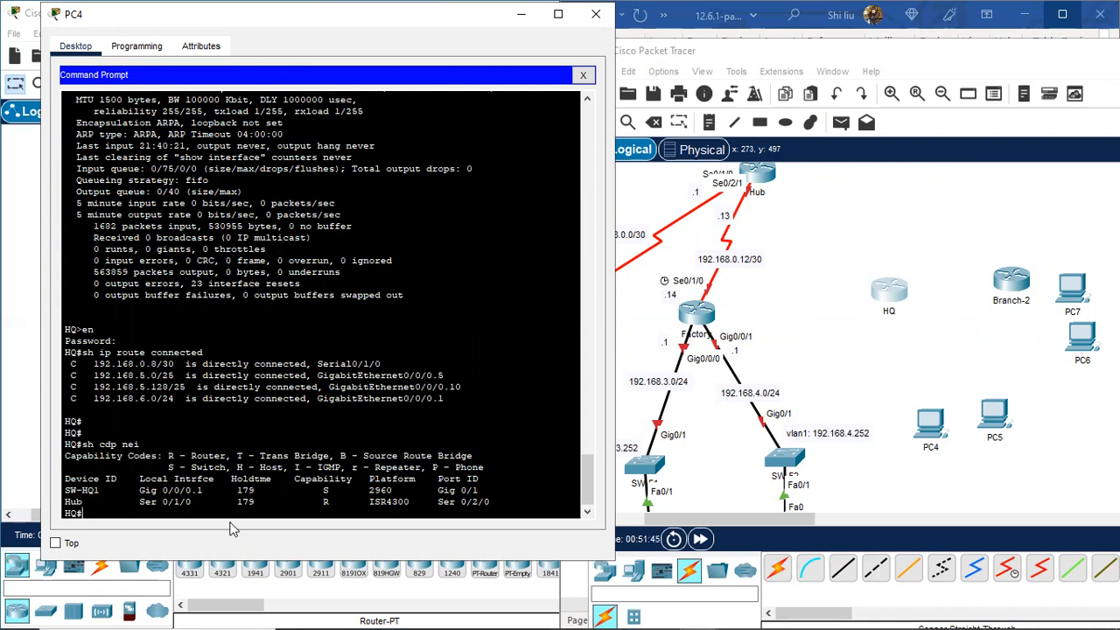
click(604, 572)
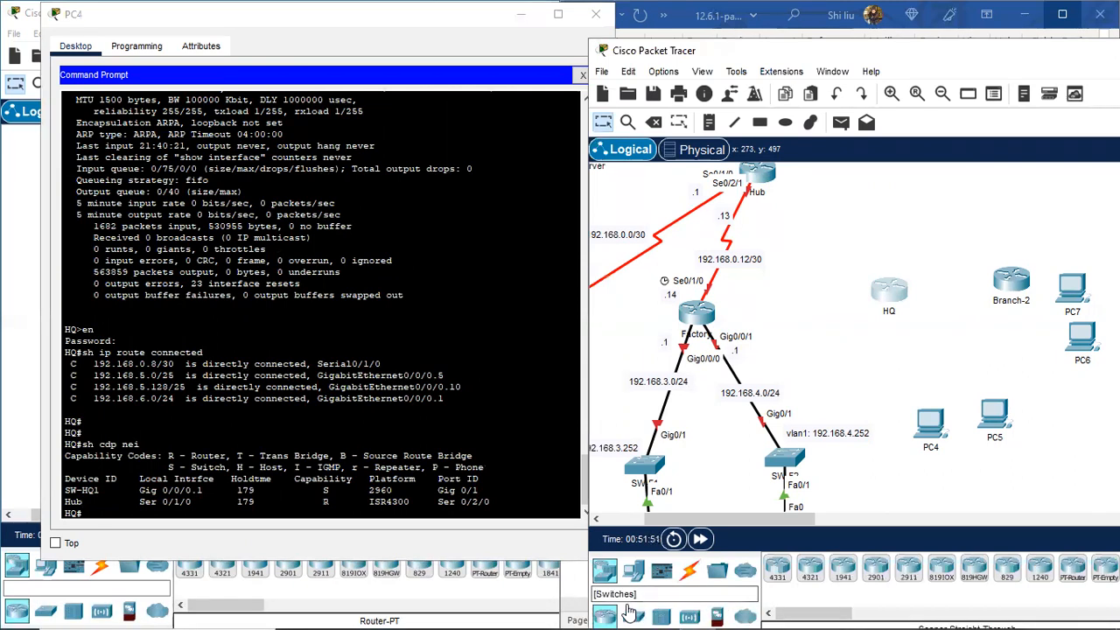
click(635, 615)
click(781, 572)
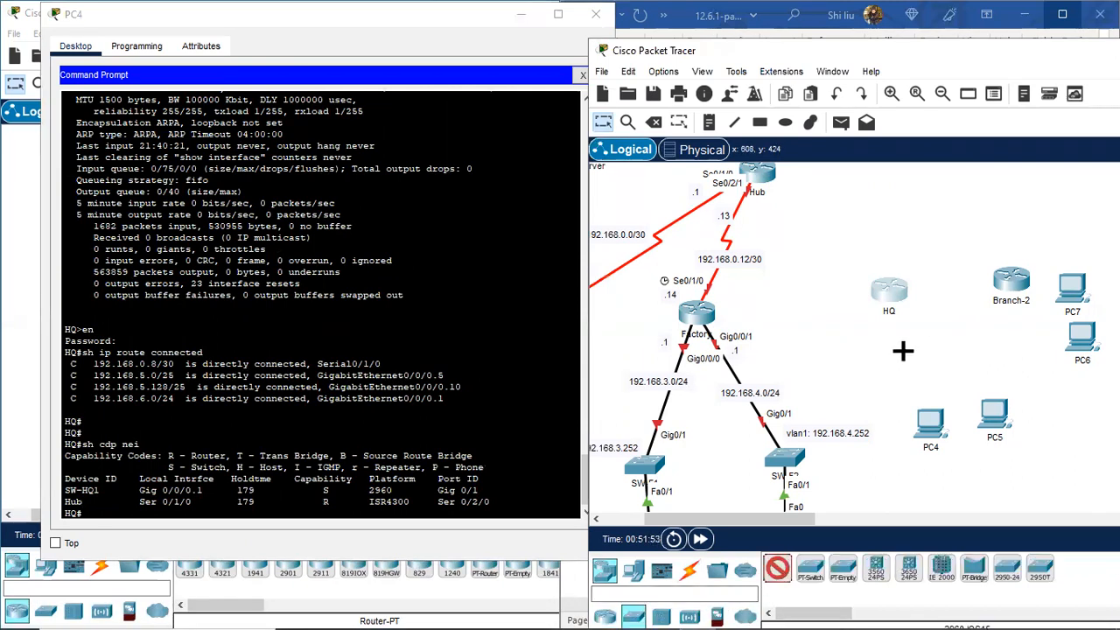
click(902, 353)
click(918, 371)
double_click(915, 371)
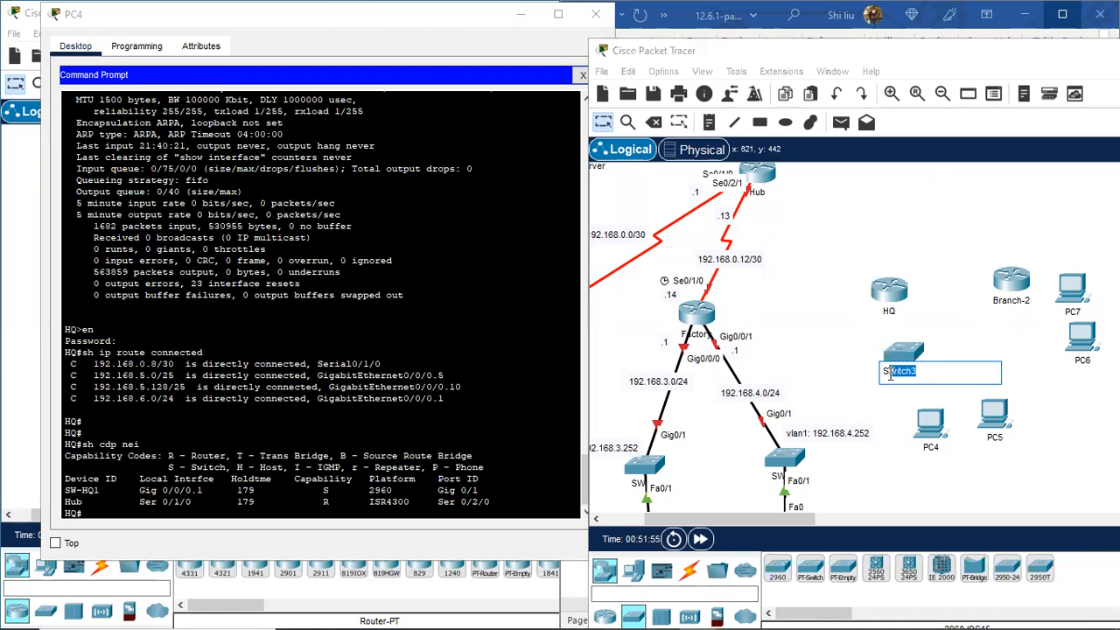
text(SW-HQ1)
key(Return)
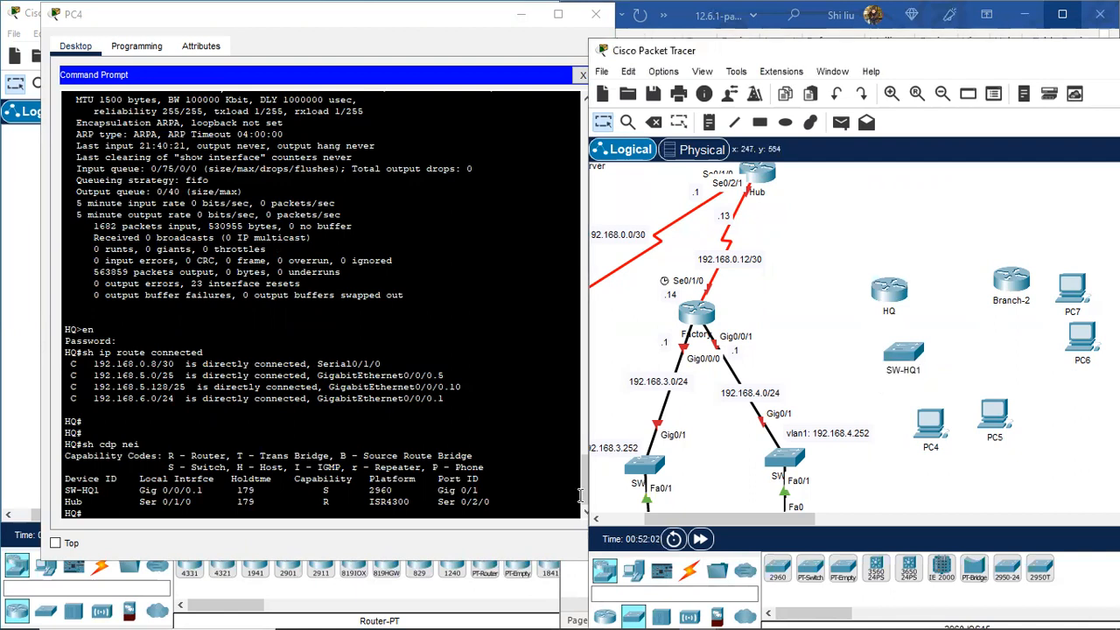
scroll(229, 446, down, 1)
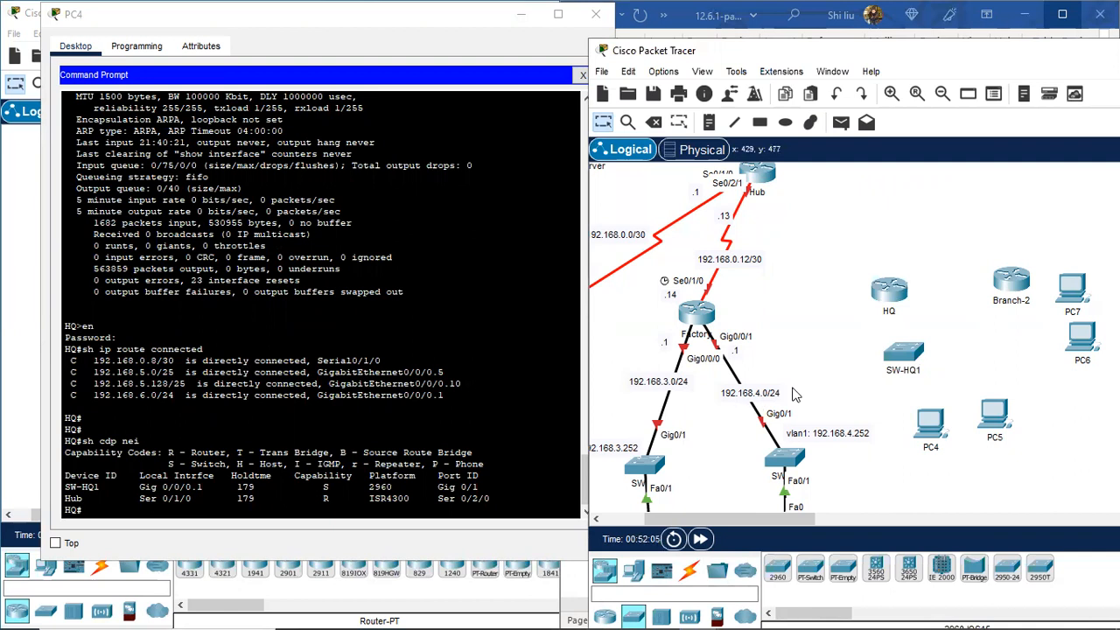
drag(918, 359, 927, 366)
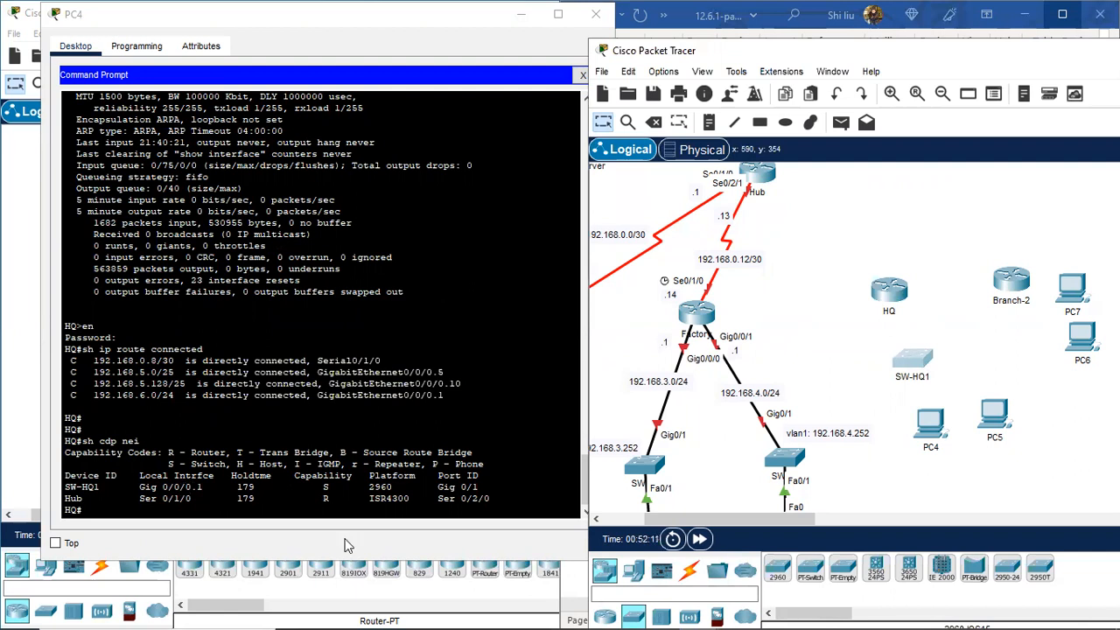
Step: Cable HQ's Gig0/0/0 to SW-HQ1's Gig0/1 with a copper straight-through cable
click(688, 571)
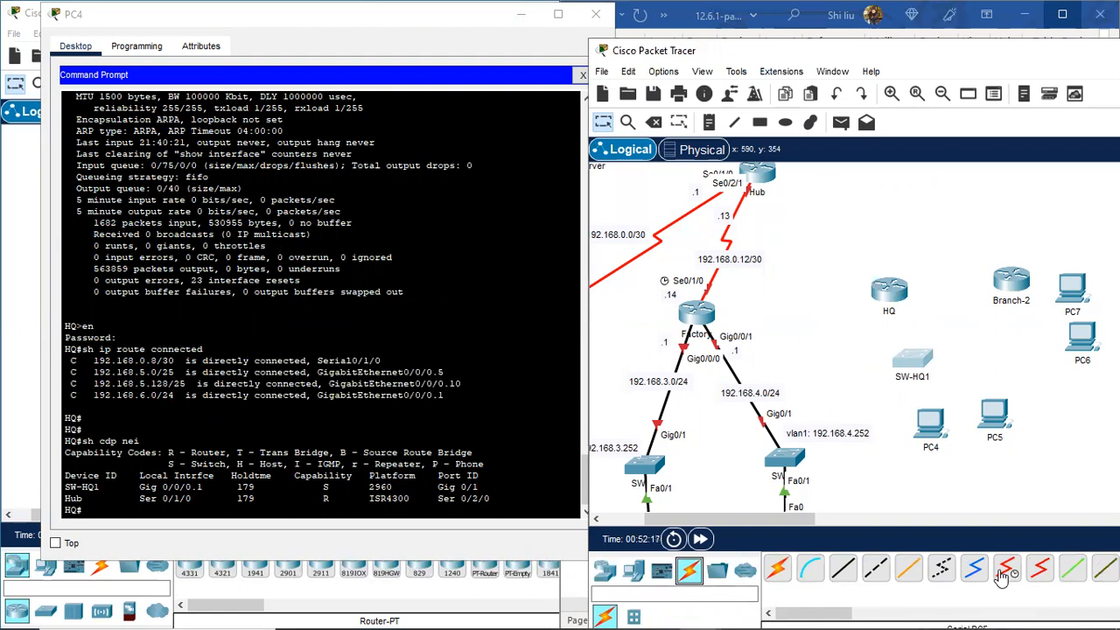
click(842, 569)
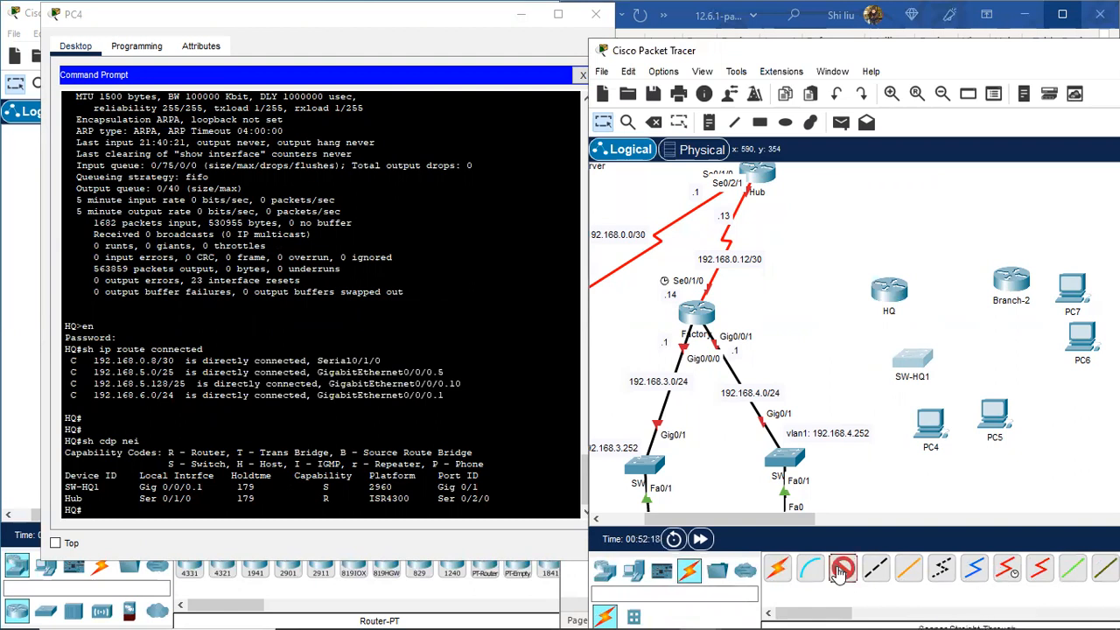
click(885, 292)
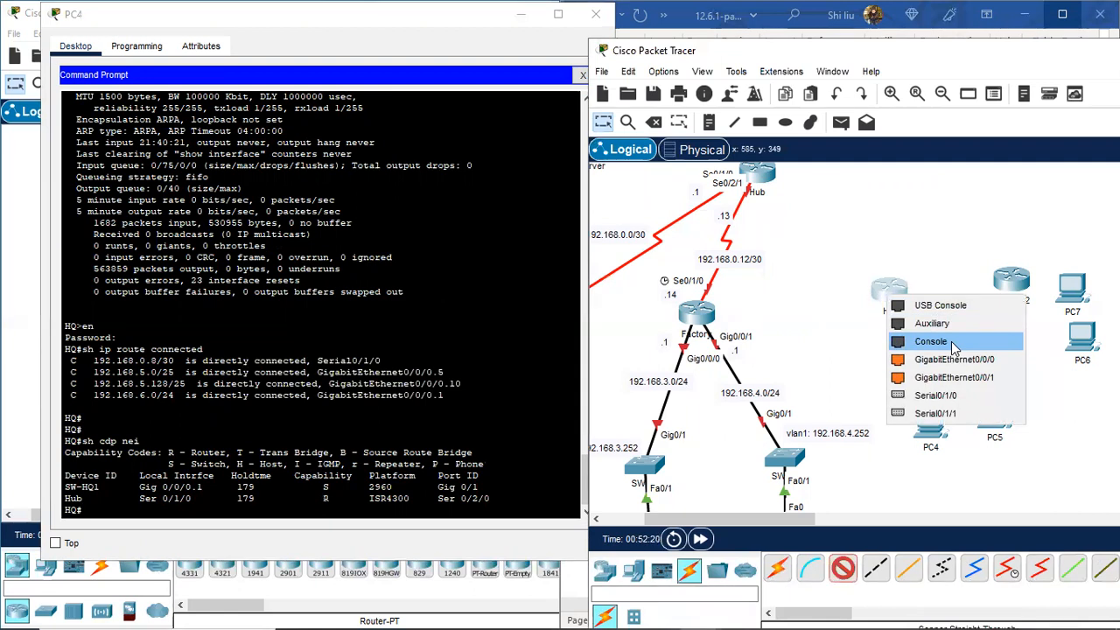
click(978, 377)
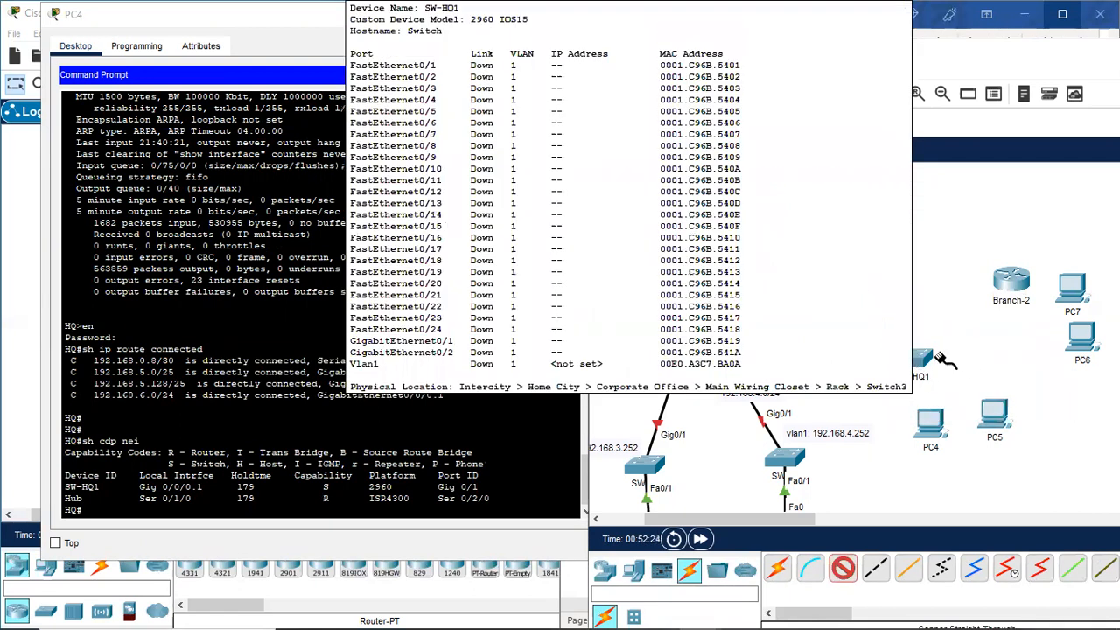
click(913, 359)
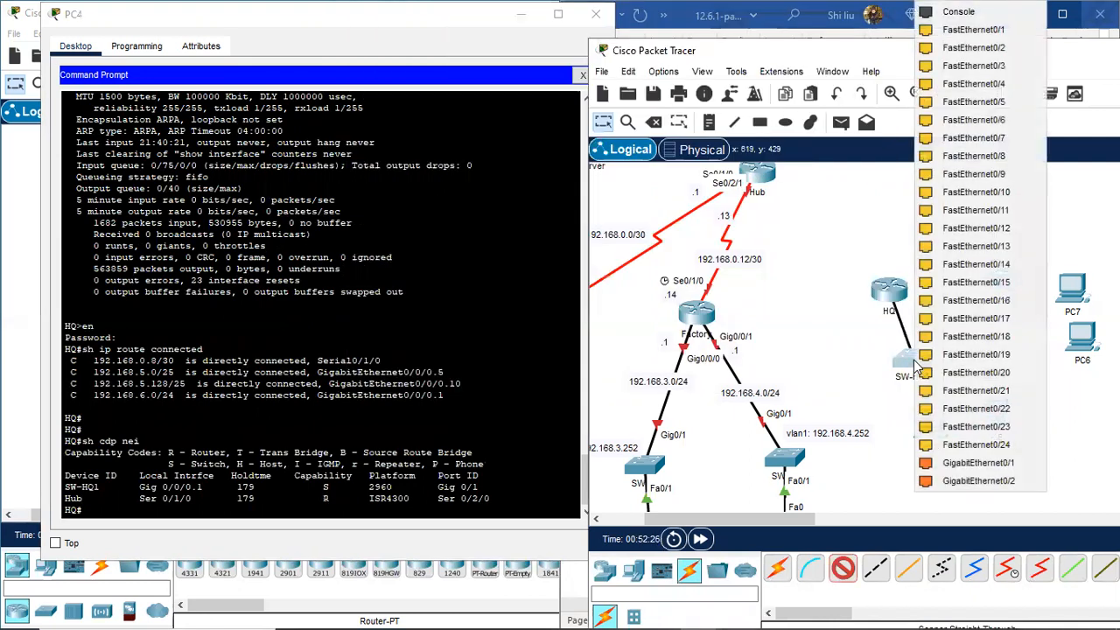
click(995, 466)
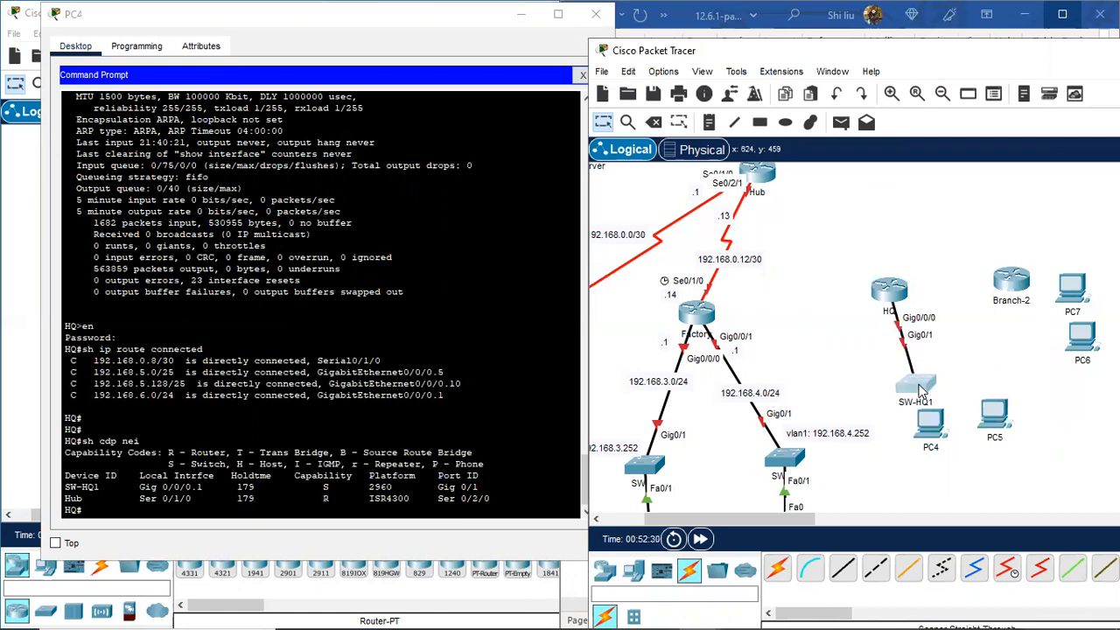
Step: Move PC4 lower on the canvas and reposition SW-HQ1 below HQ
drag(938, 432, 938, 495)
scroll(934, 473, down, 3)
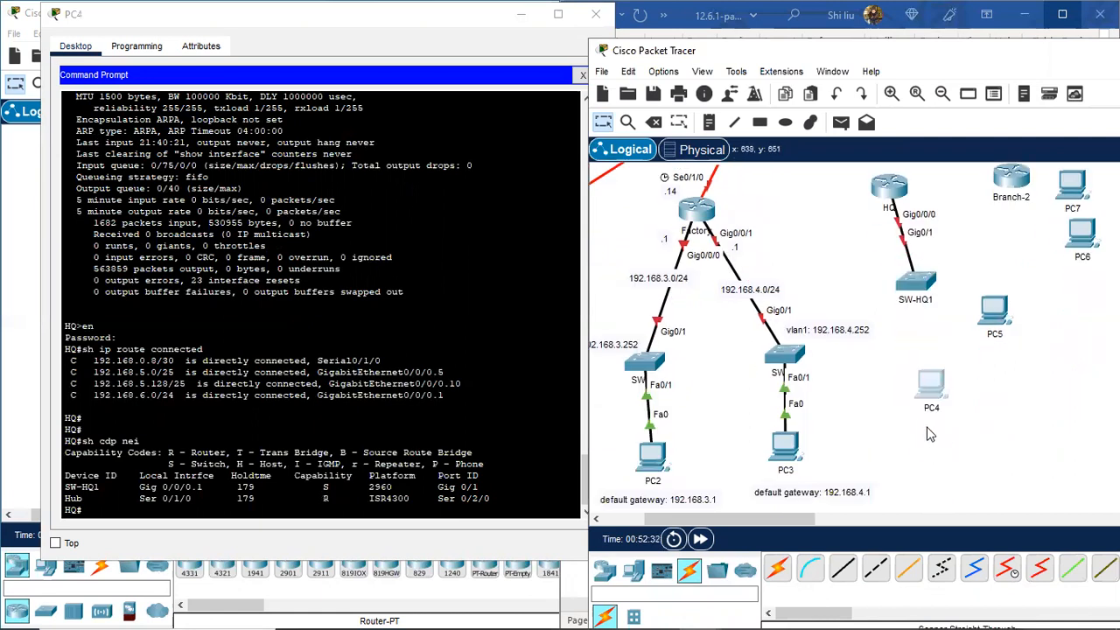
drag(925, 409, 927, 451)
drag(920, 286, 929, 313)
scroll(892, 289, up, 3)
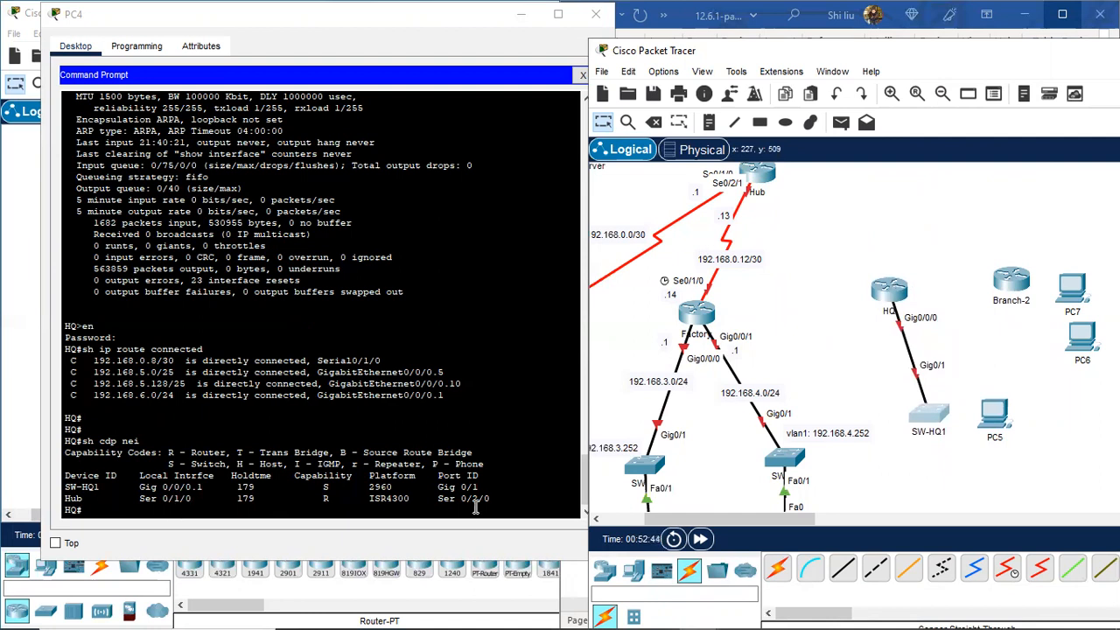
Step: Join HQ Se0/1/0 to Hub Se0/2/0 with a serial DCE cable
click(1006, 569)
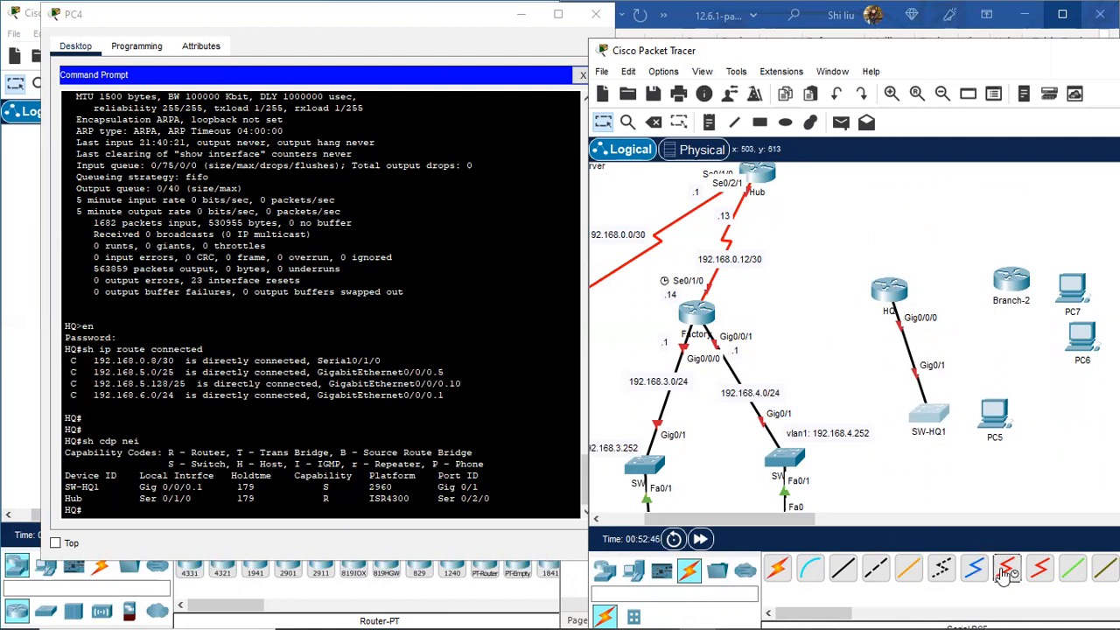
click(879, 291)
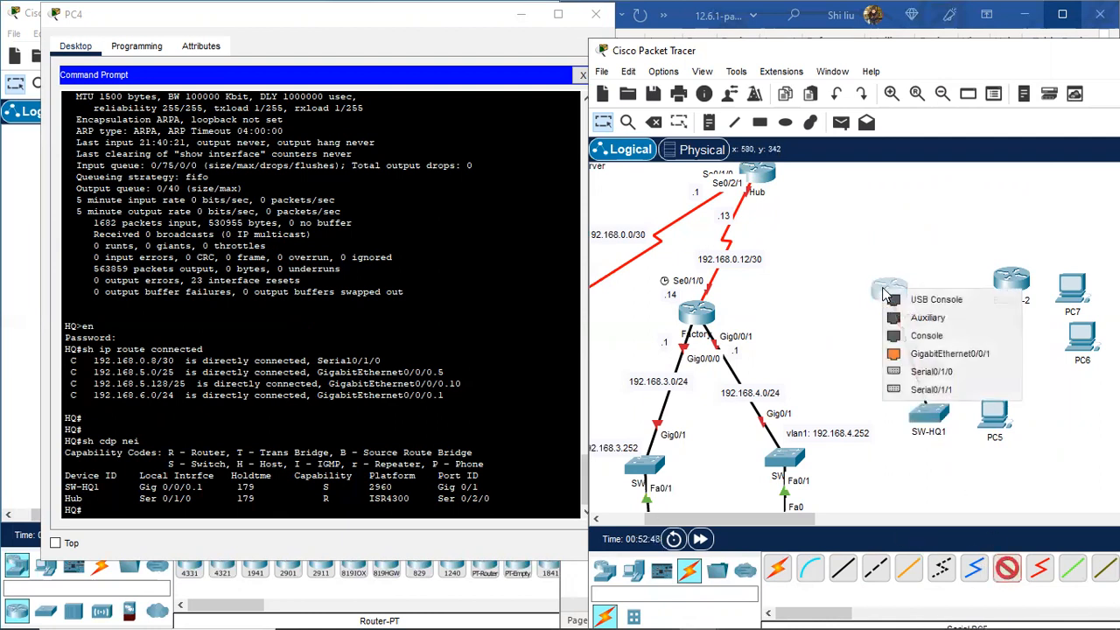
click(963, 372)
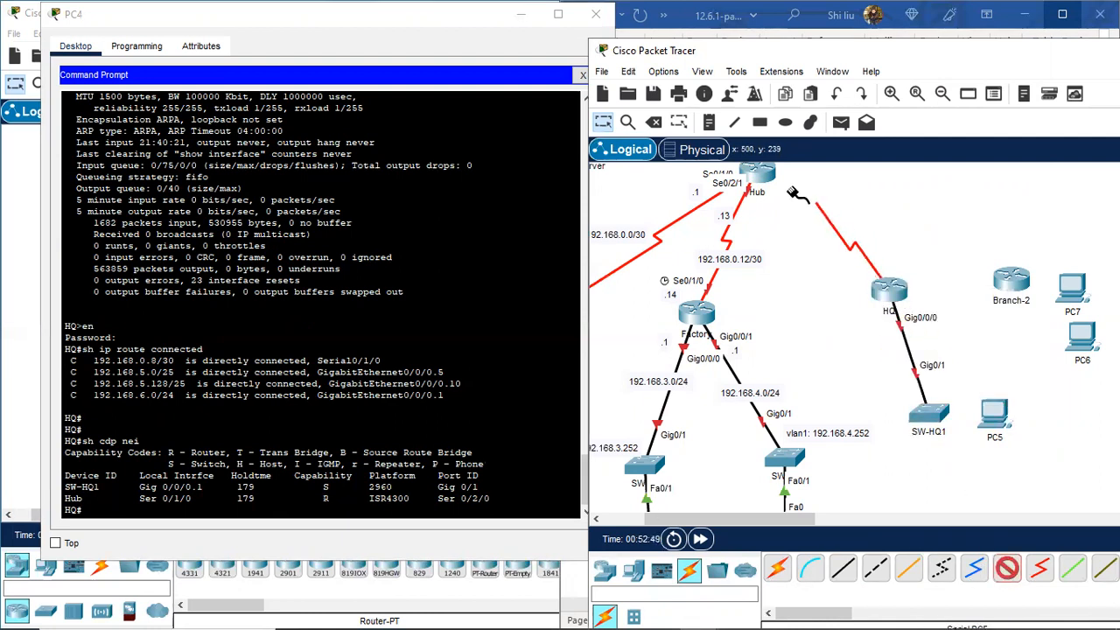
click(766, 175)
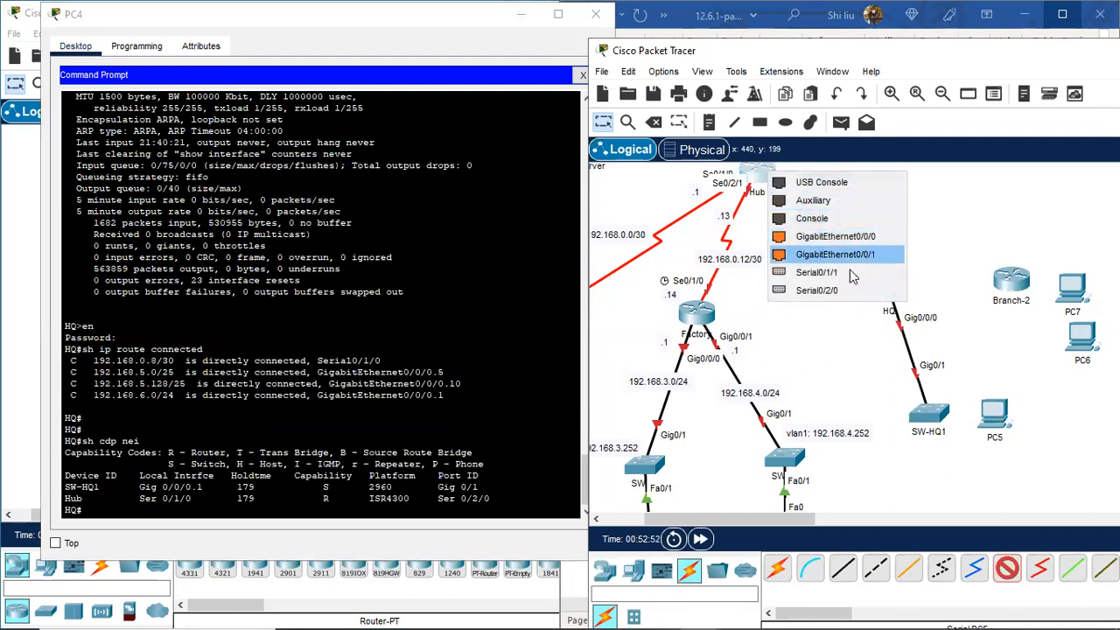
click(833, 290)
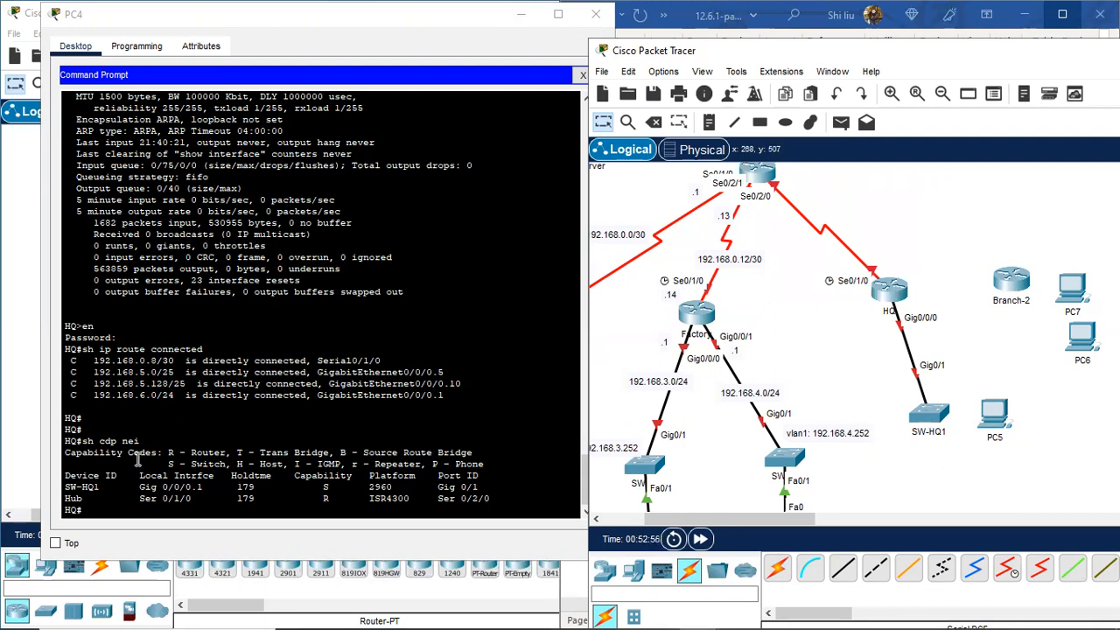
click(155, 360)
Step: Copy 192.168.0.8/30 from the PC4 routing table into a note beside the Hub–HQ link
drag(175, 360, 94, 361)
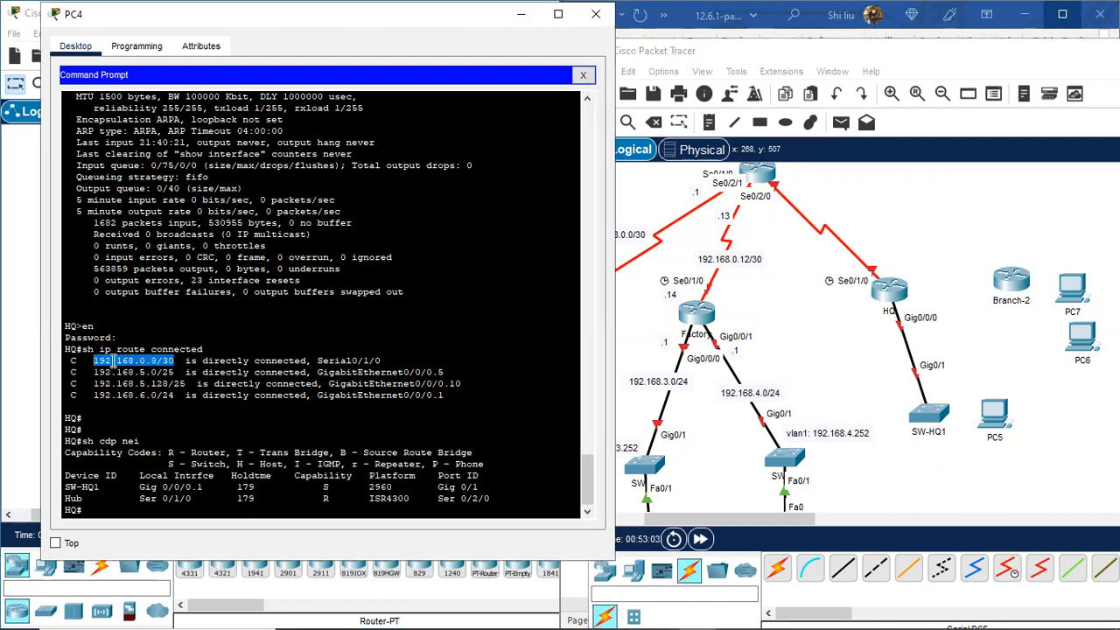
right_click(114, 359)
click(150, 371)
click(709, 123)
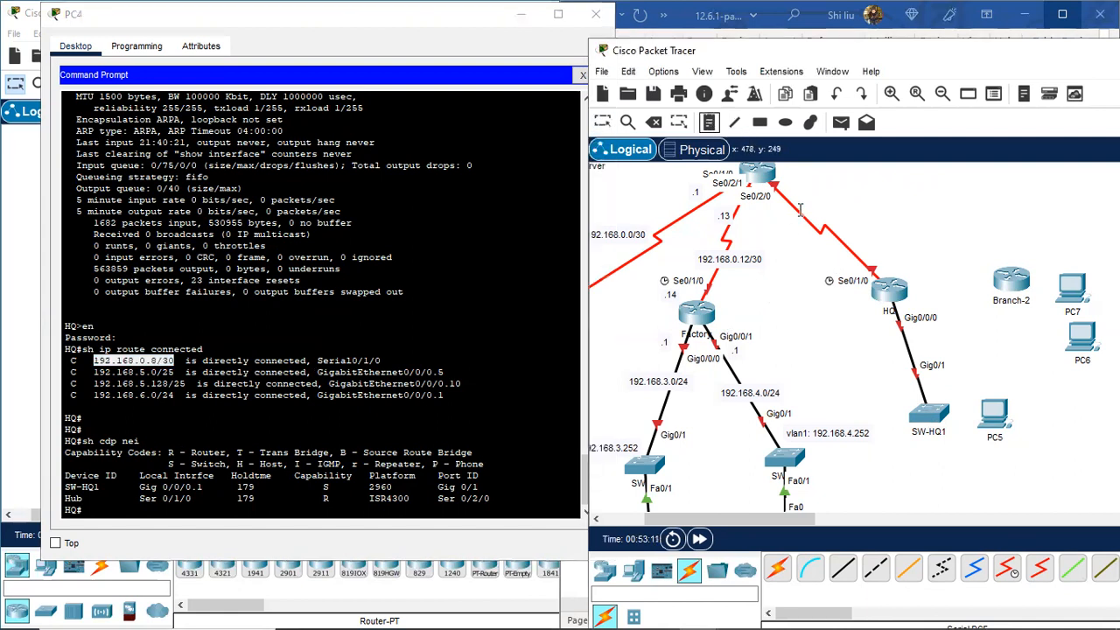
click(793, 229)
key(ctrl+v)
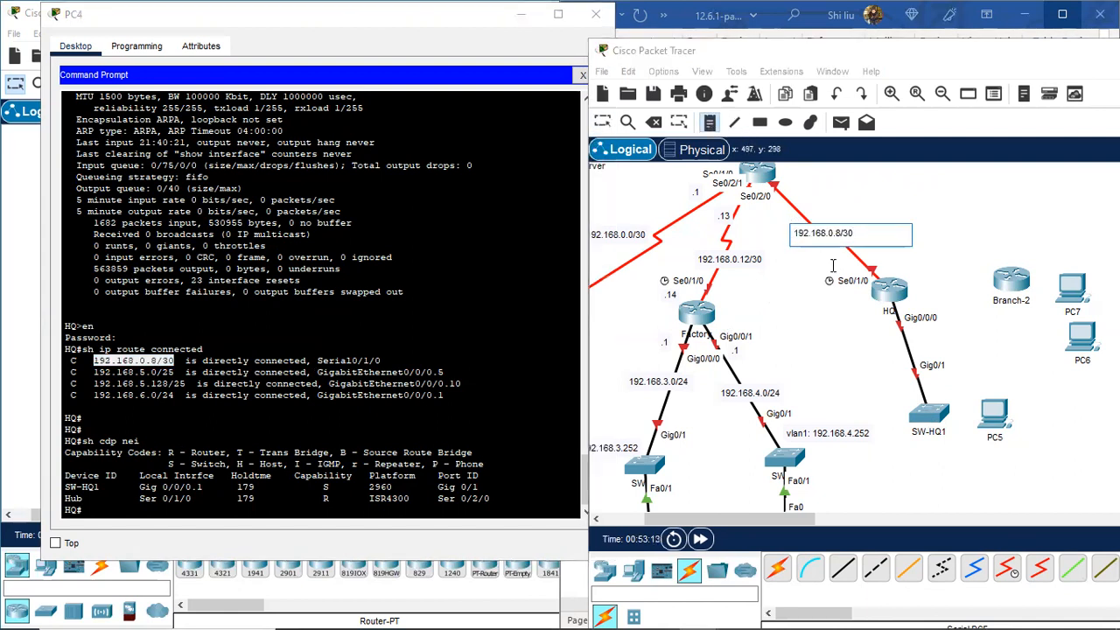
click(473, 365)
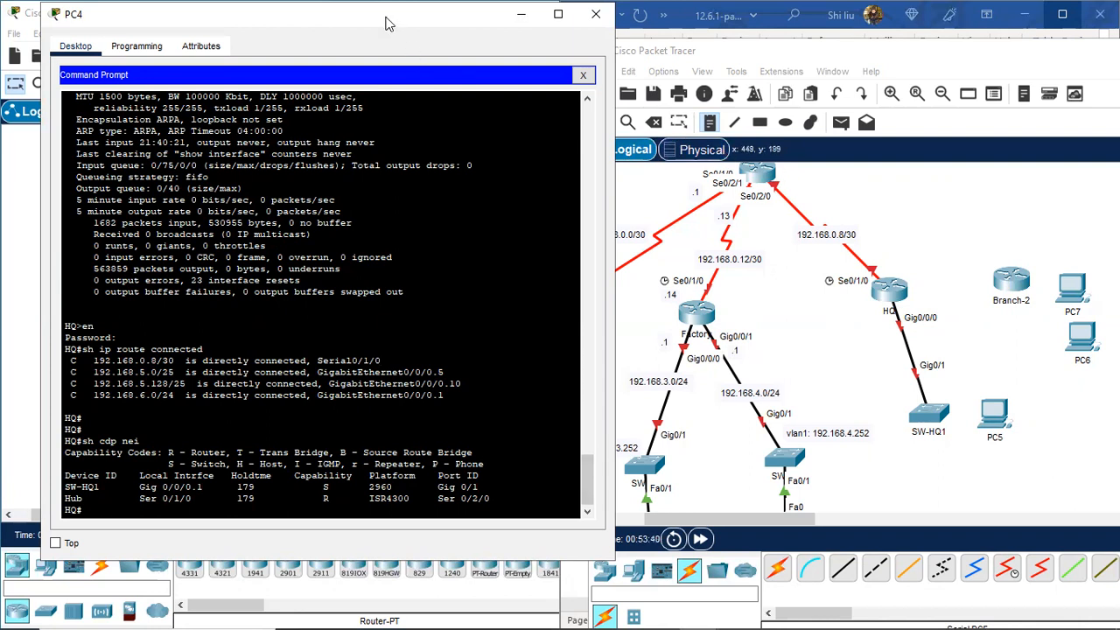
Step: Move Branch-2 up and to the right on the topology
drag(380, 23, 344, 27)
click(669, 162)
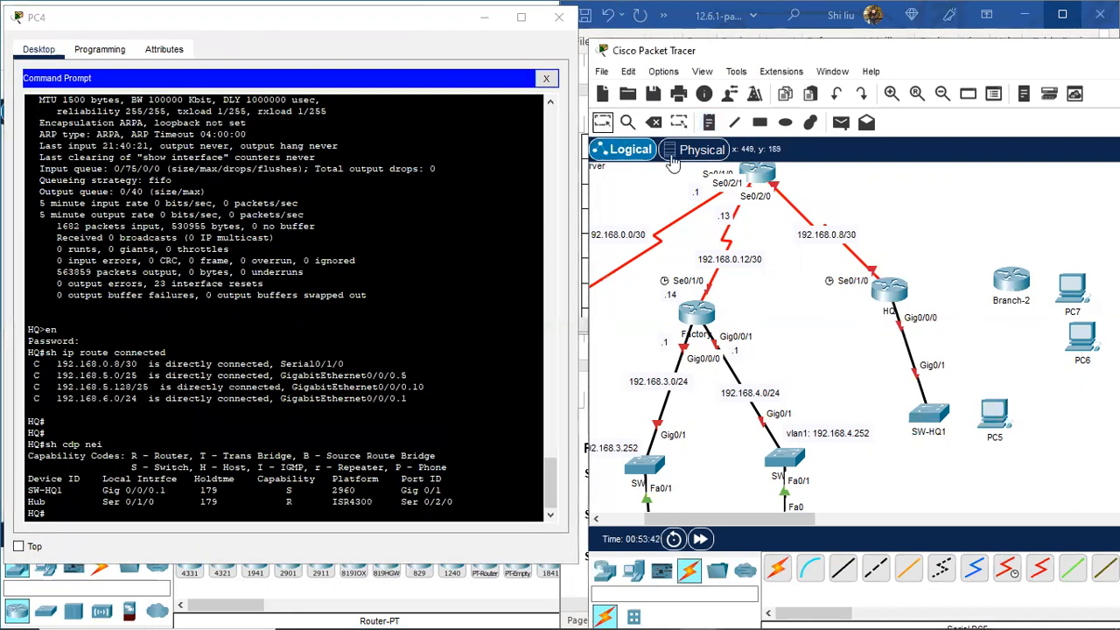
drag(1003, 274, 1054, 226)
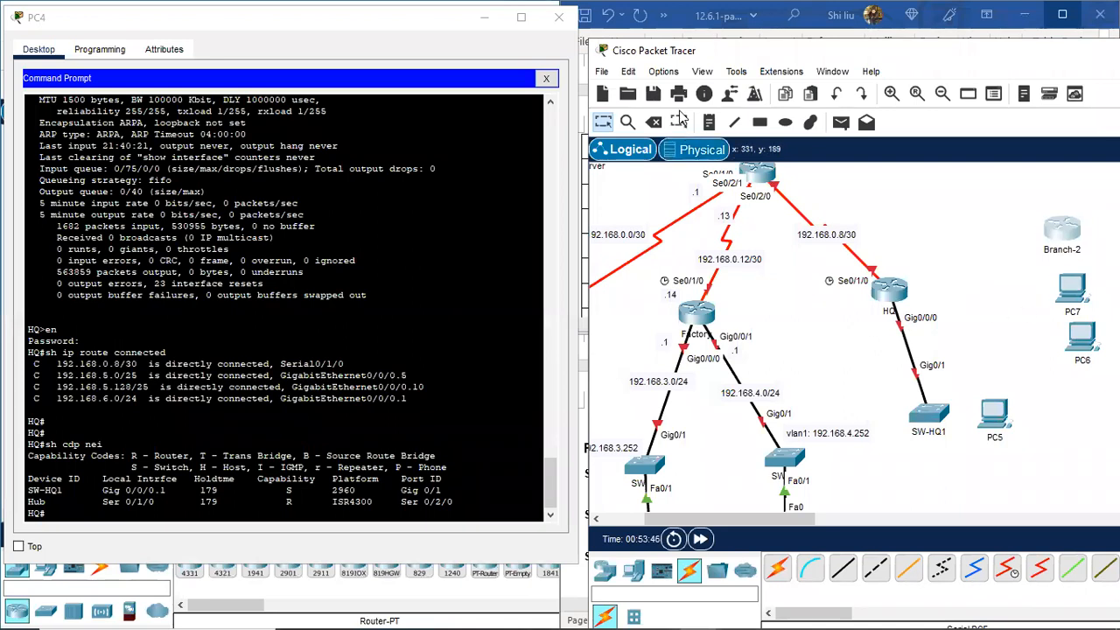
Step: Add a note right of HQ listing subinterfaces G0/0/0.1 and G0/0/0.5
click(710, 124)
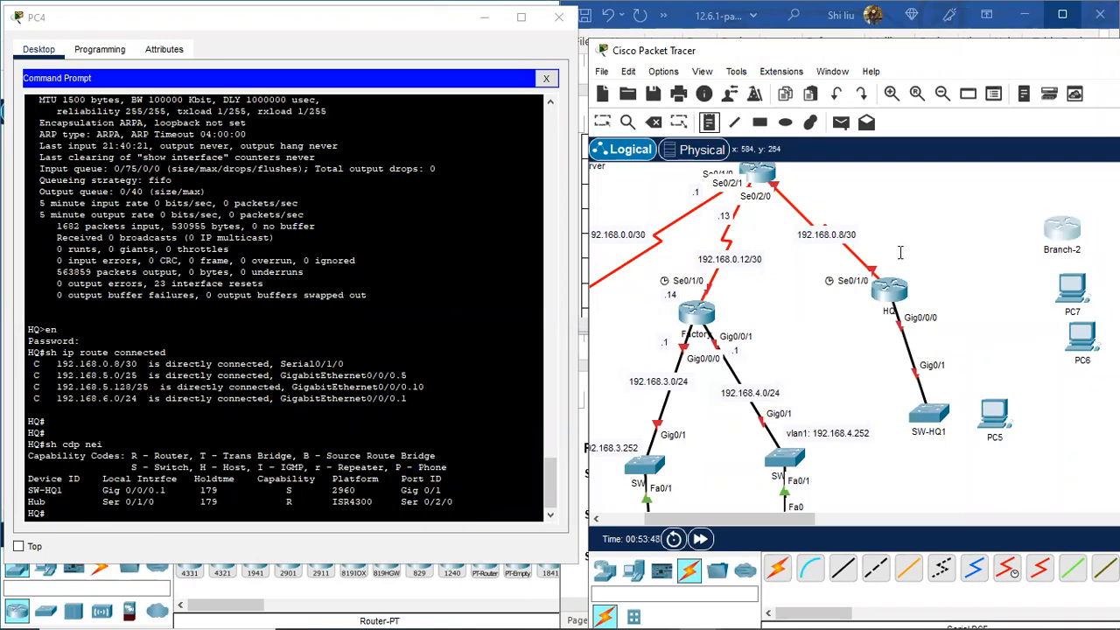
click(928, 288)
text(G0/0/0.)
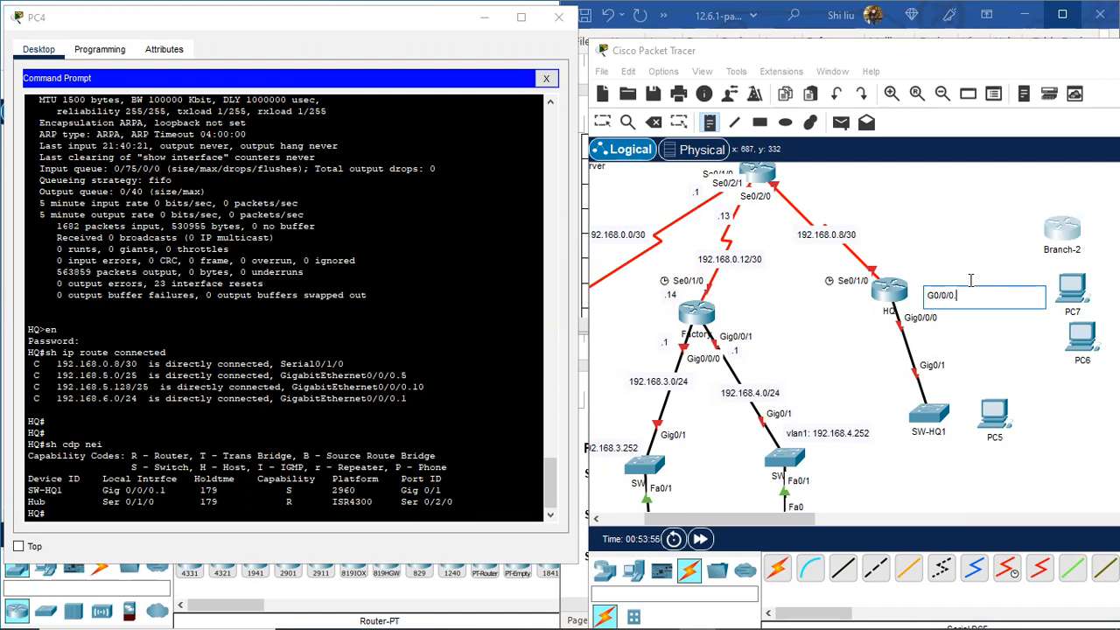
text(1)
key(Return)
text(G0/0/0.)
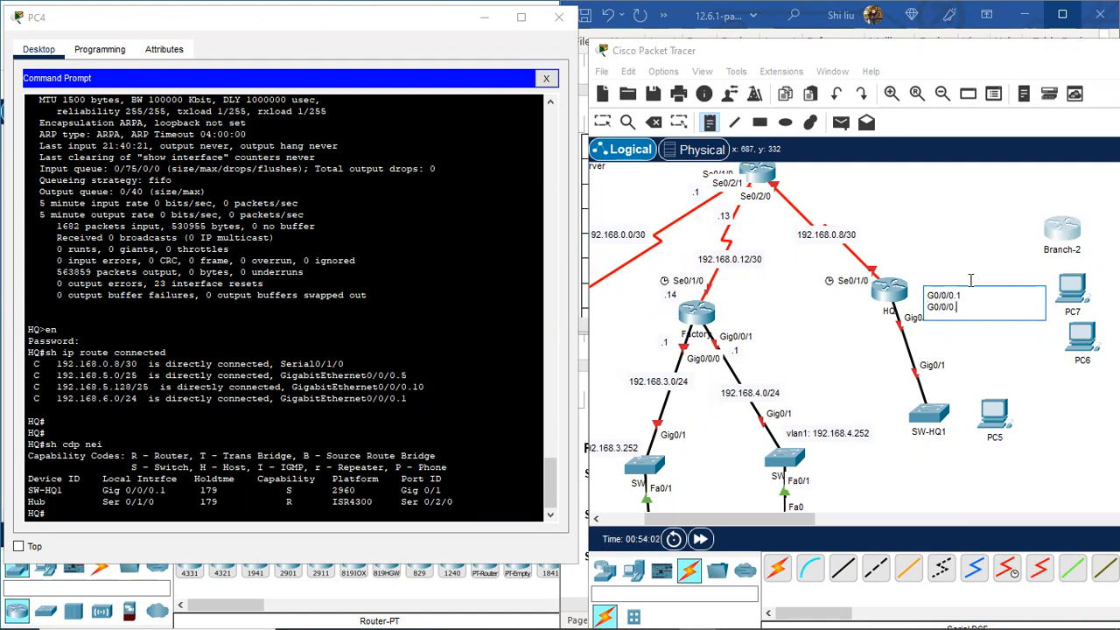
text(5)
key(Return)
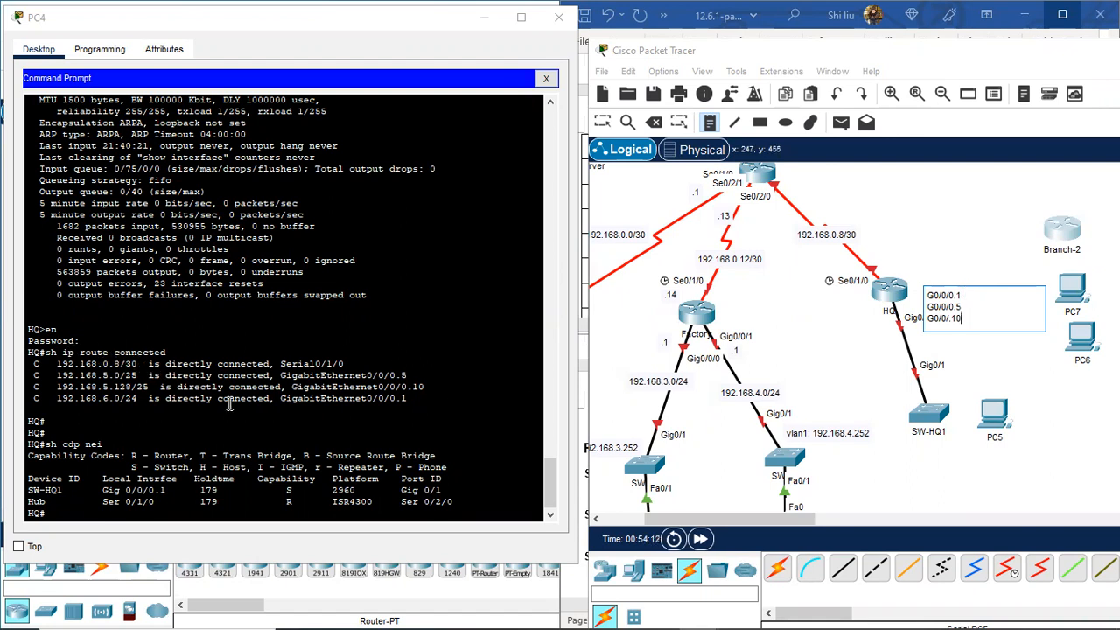
click(967, 296)
Step: Copy 192.168.6.0/24 from the terminal and paste it after G0/0/0.1, adding vlan1
drag(137, 399, 59, 403)
right_click(61, 403)
click(87, 413)
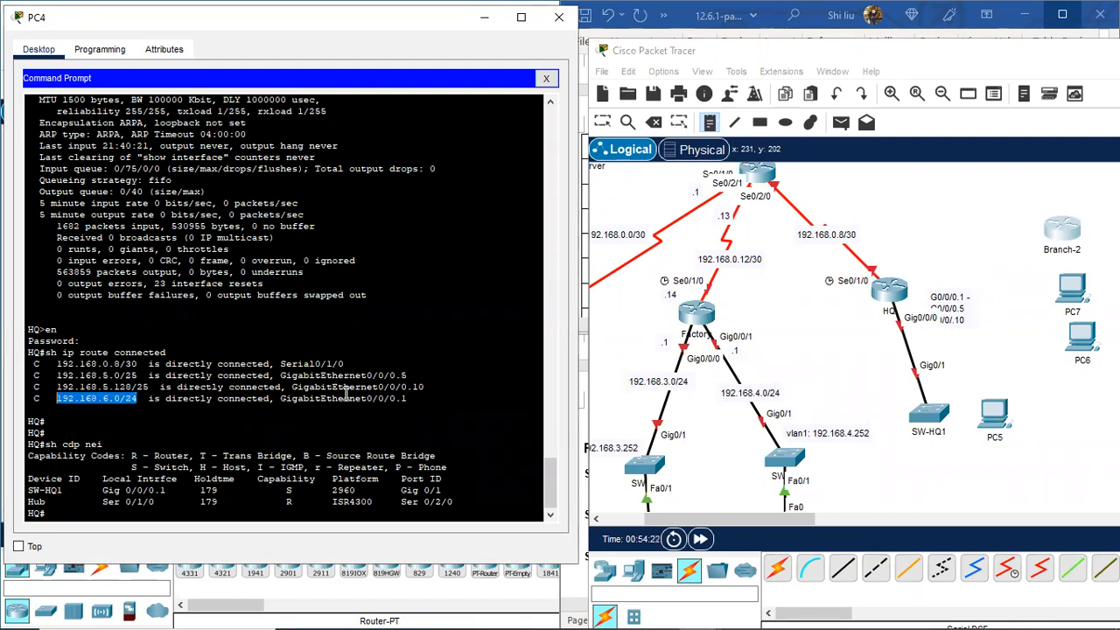
click(971, 302)
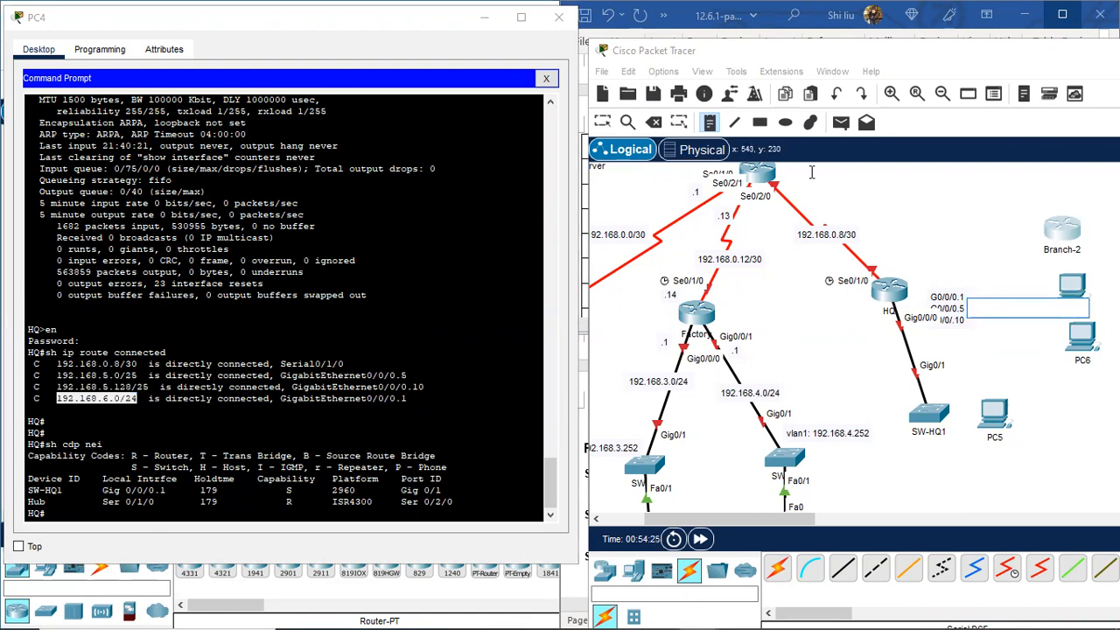
click(603, 122)
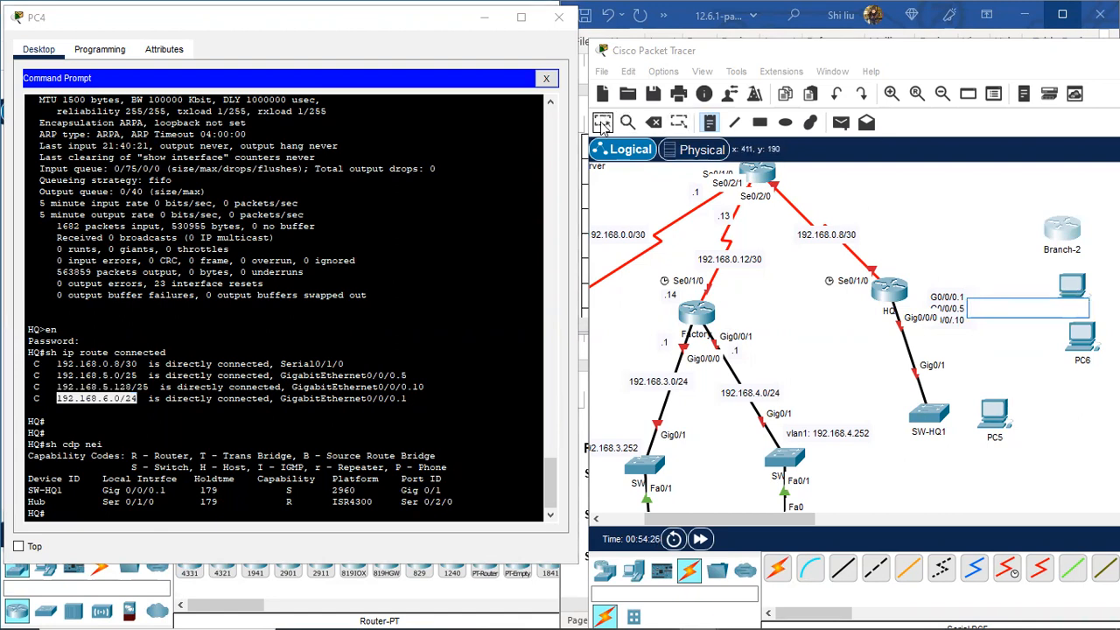
double_click(971, 294)
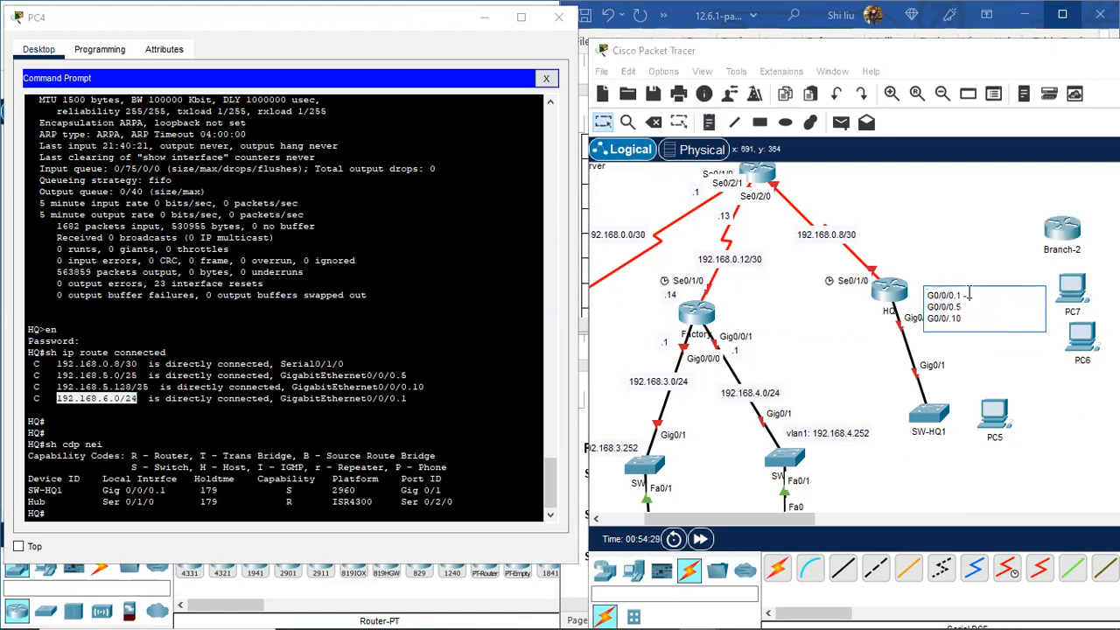
text(192.168.6.0/24)
key(Return)
text(vlan)
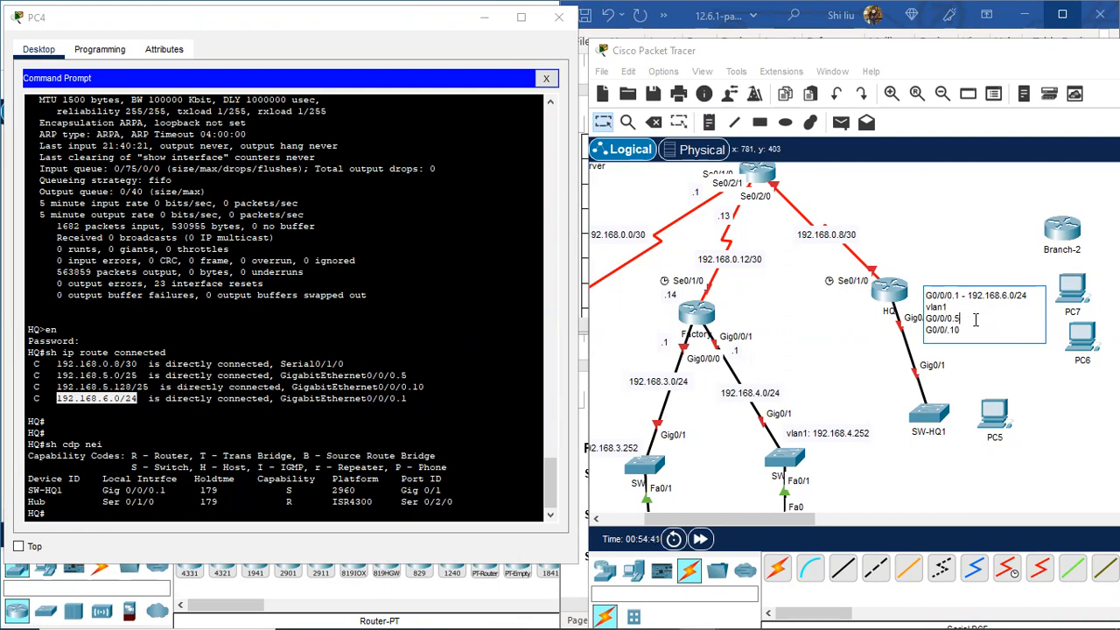
text(-)
Step: Copy 192.168.5.0/25 from the terminal and paste it after G0/0/0.5 with vlan5
drag(137, 374, 58, 376)
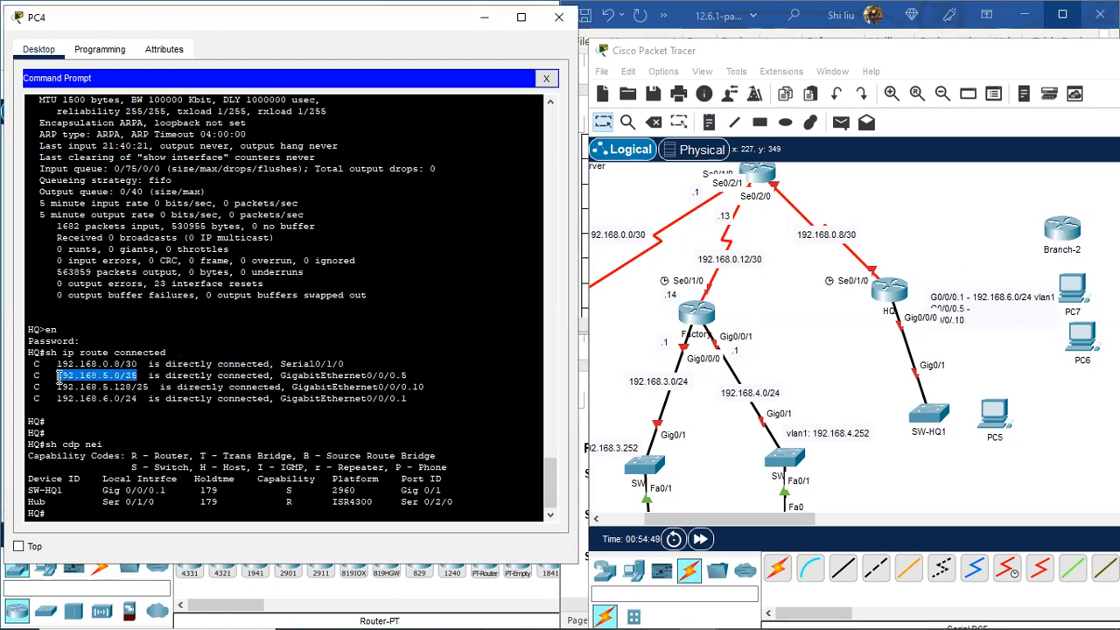
right_click(111, 379)
click(150, 386)
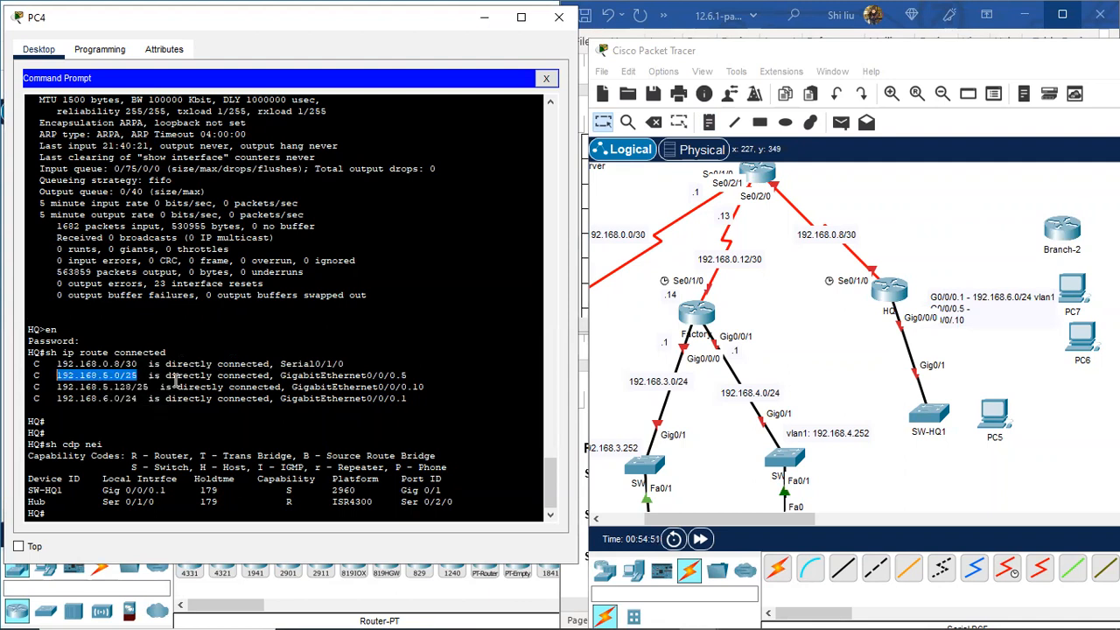
click(960, 313)
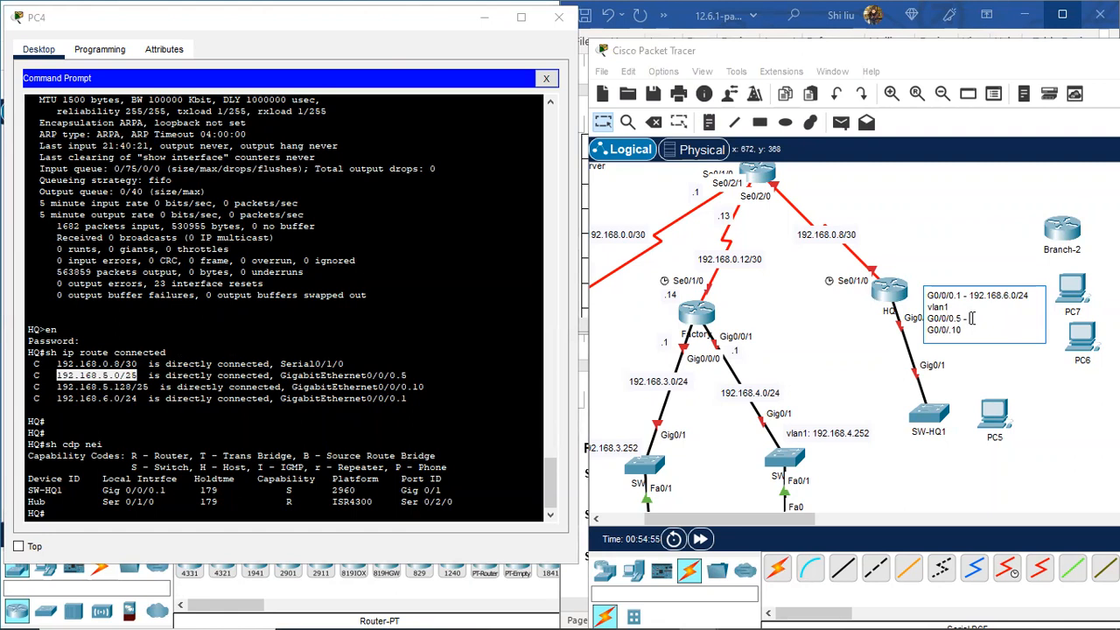
key(ctrl+v)
text(vlan)
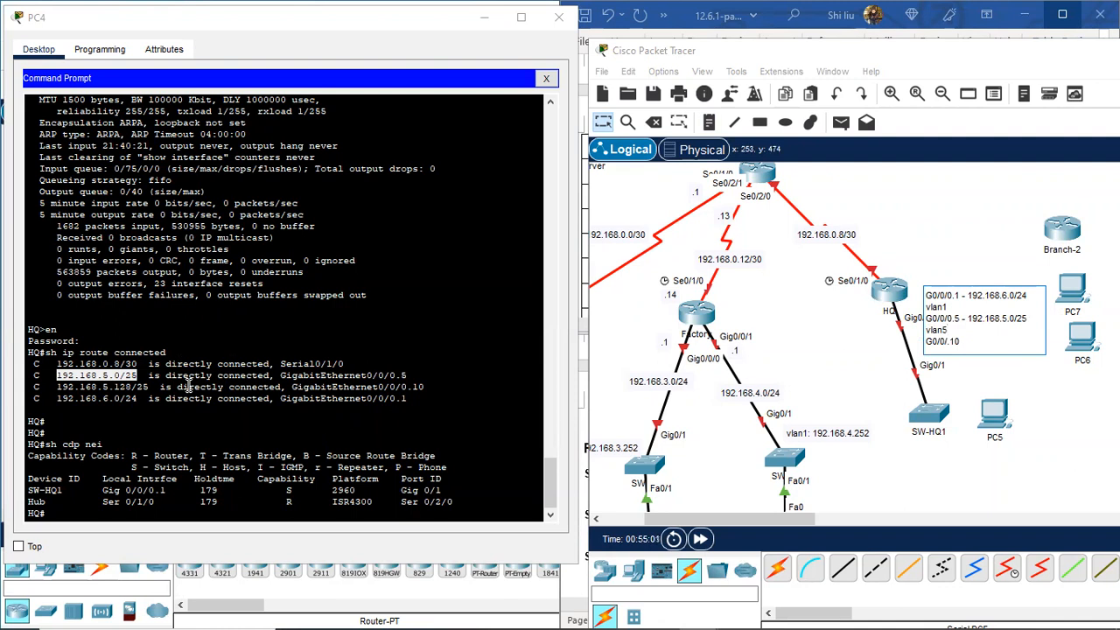
Step: Copy 192.168.5.128/25 into the HQ note after G0/0/.10 and label it vlan10
drag(147, 391, 61, 391)
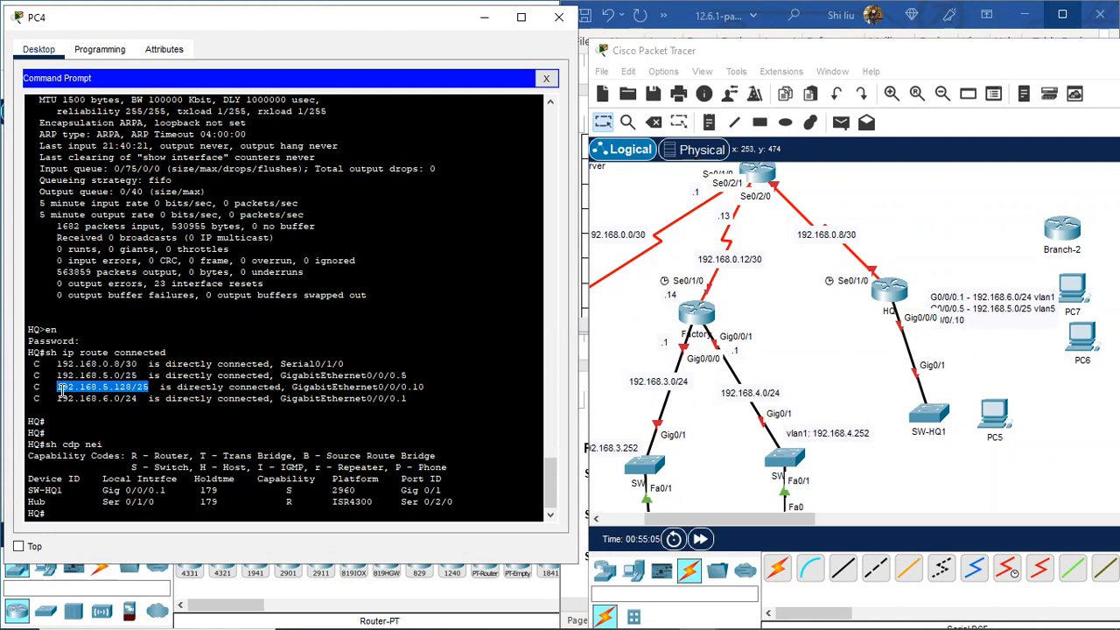
right_click(62, 391)
click(95, 405)
double_click(972, 327)
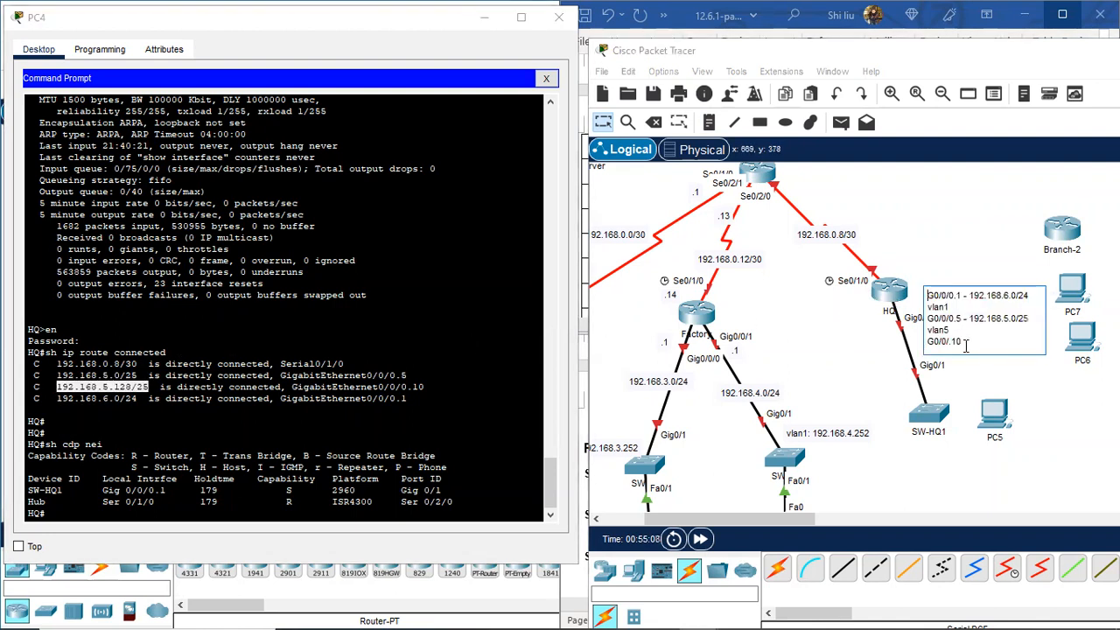
key(BackSpace)
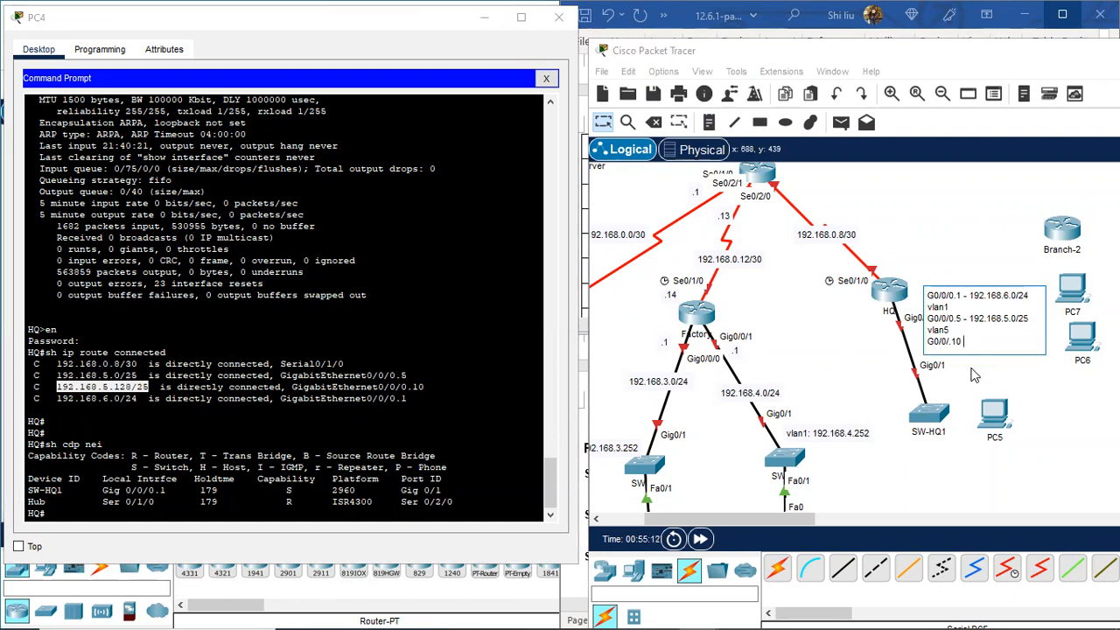
key(ctrl+v)
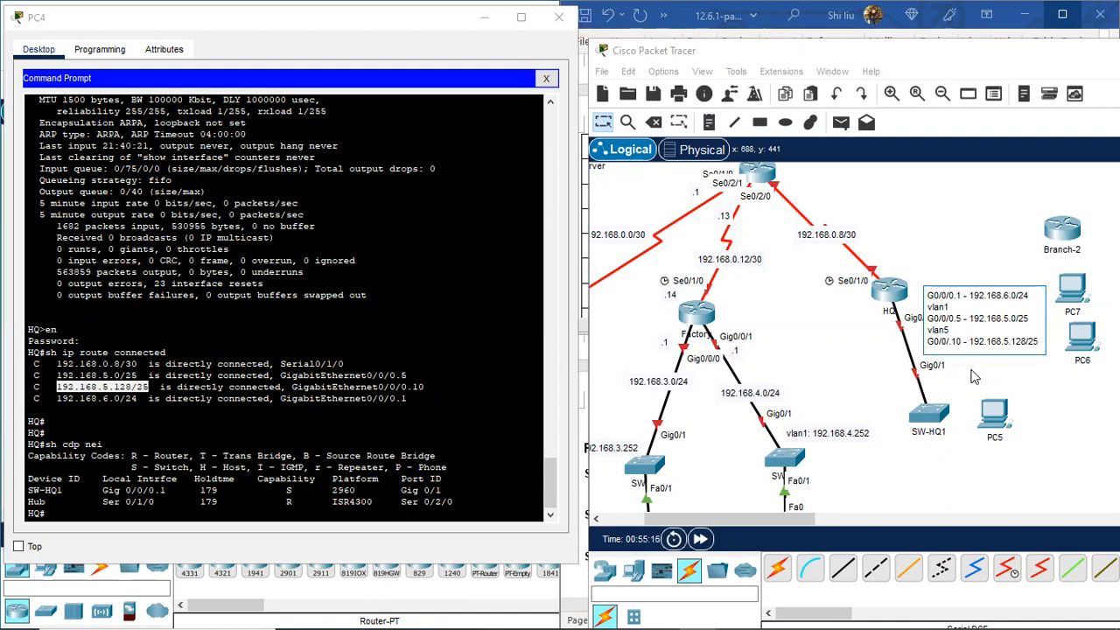
key(Return)
text(vlan10)
click(946, 245)
Step: Shift Branch-2, PC7 and PC6 right, lower SW-HQ1 and PC5, and align the subnet note with the HQ–SW-HQ1 link
drag(785, 522, 818, 524)
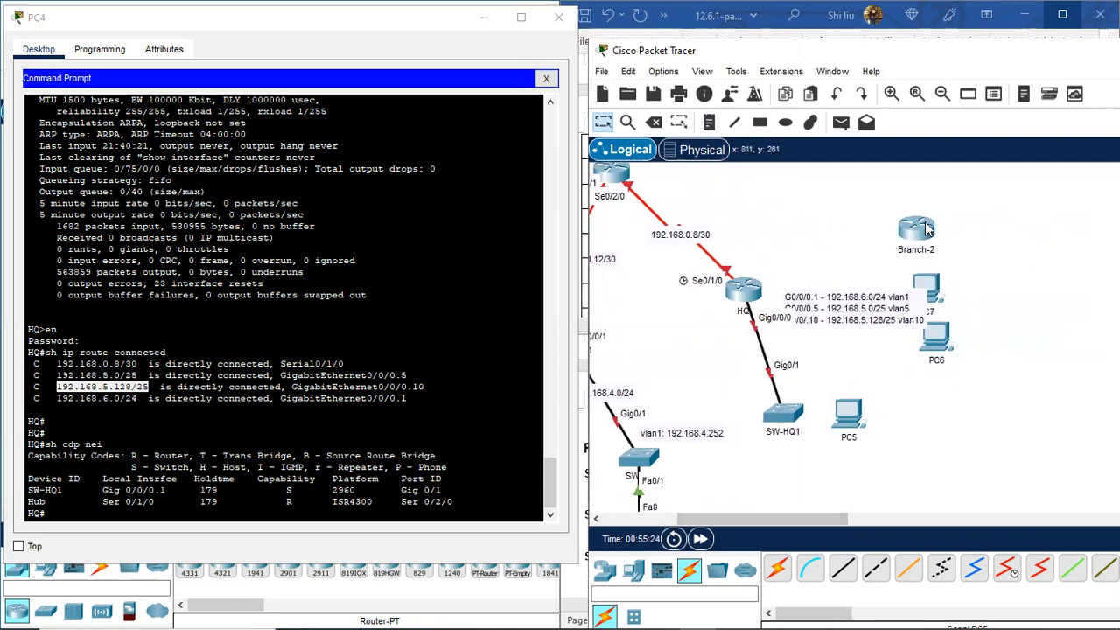
drag(928, 229, 1010, 226)
drag(935, 287, 1013, 278)
drag(938, 337, 1013, 343)
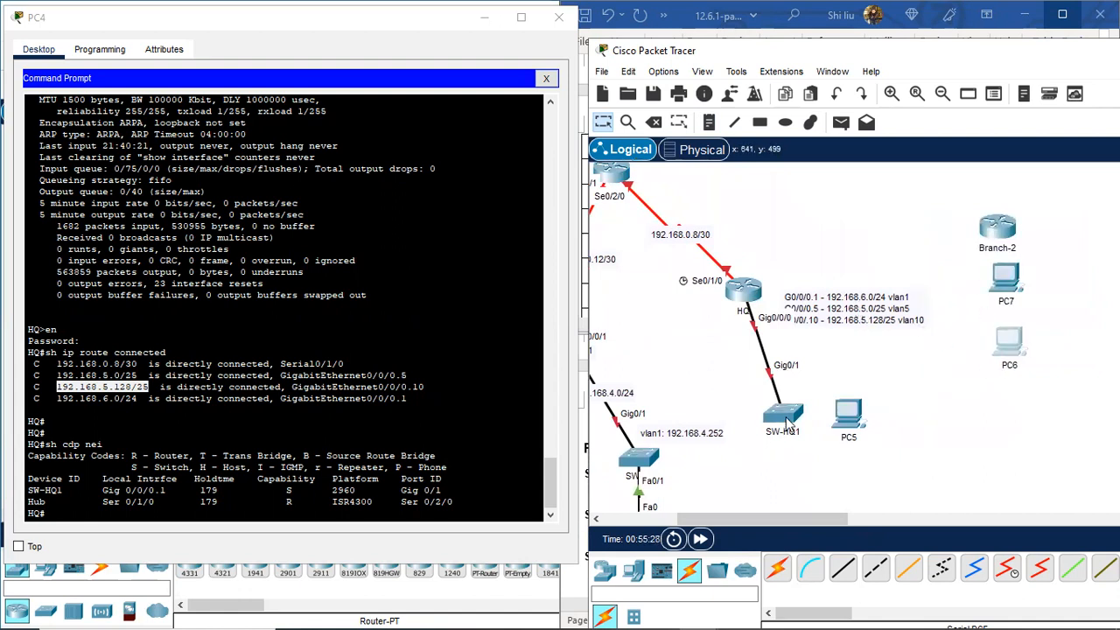
drag(784, 424, 798, 467)
drag(847, 289, 789, 339)
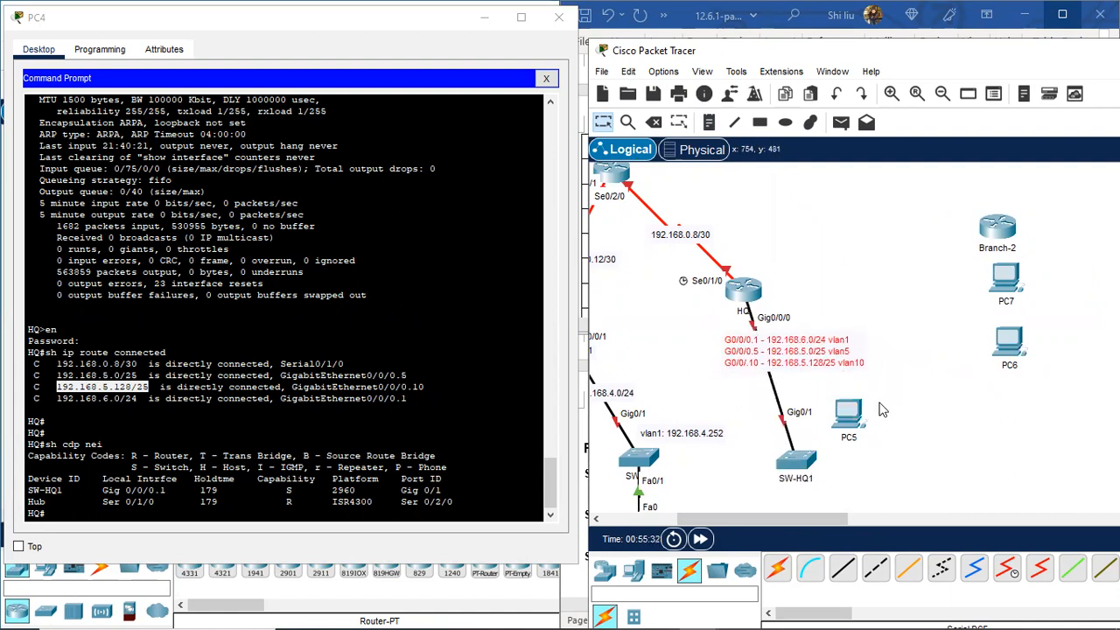
drag(848, 424, 893, 482)
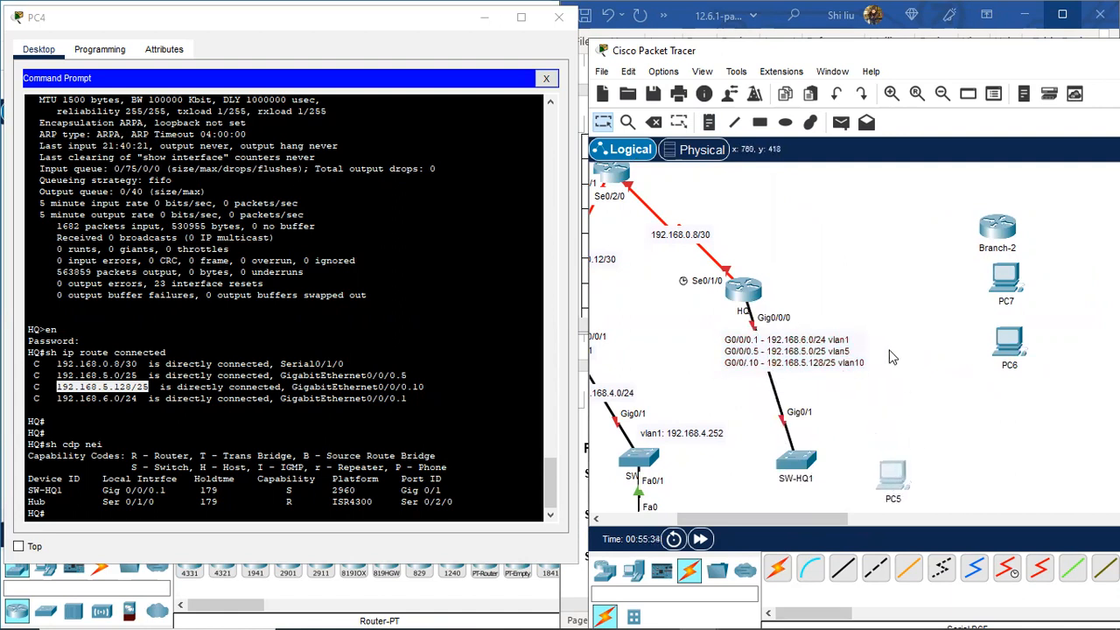
drag(812, 461, 812, 451)
drag(805, 350, 813, 368)
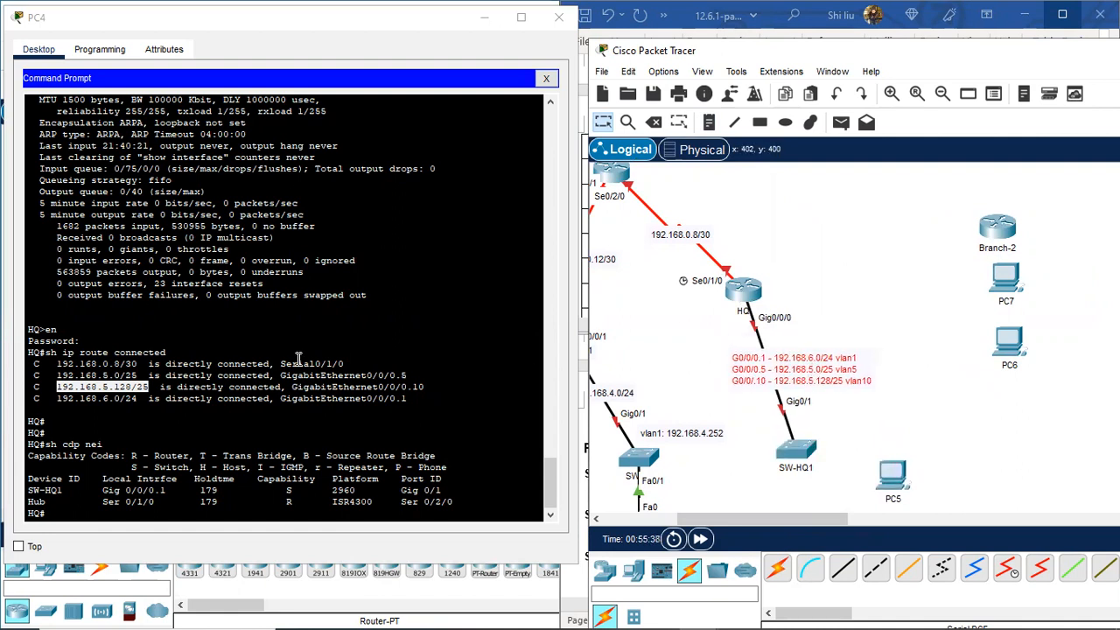
Step: Run sh ip int brie on HQ from the PC4 terminal
click(77, 514)
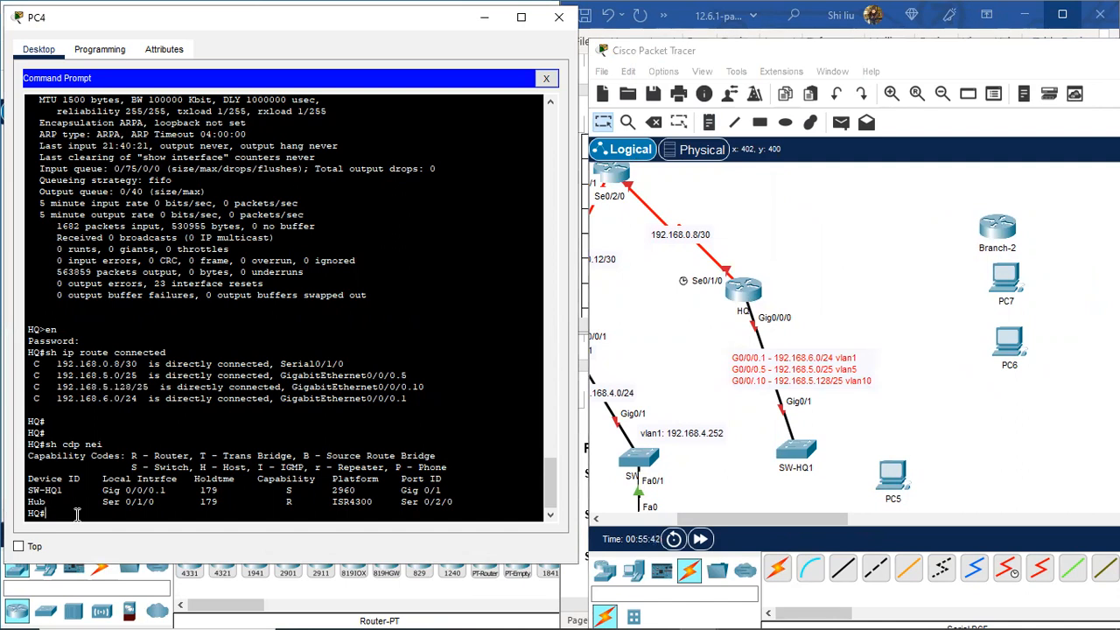
key(Return)
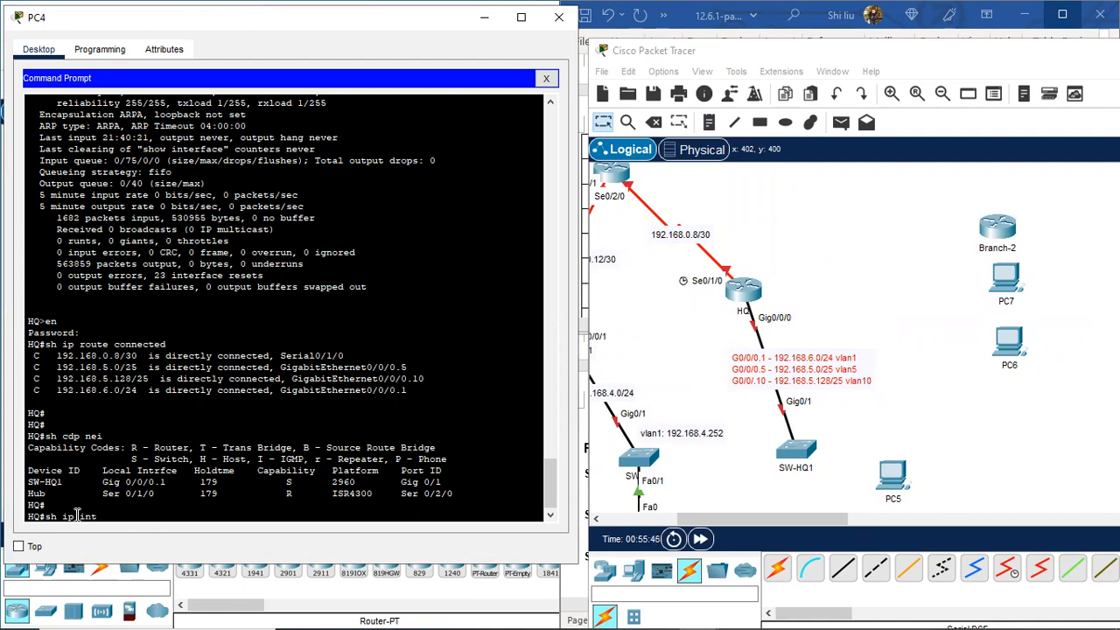
text(sh ip int brie)
key(Return)
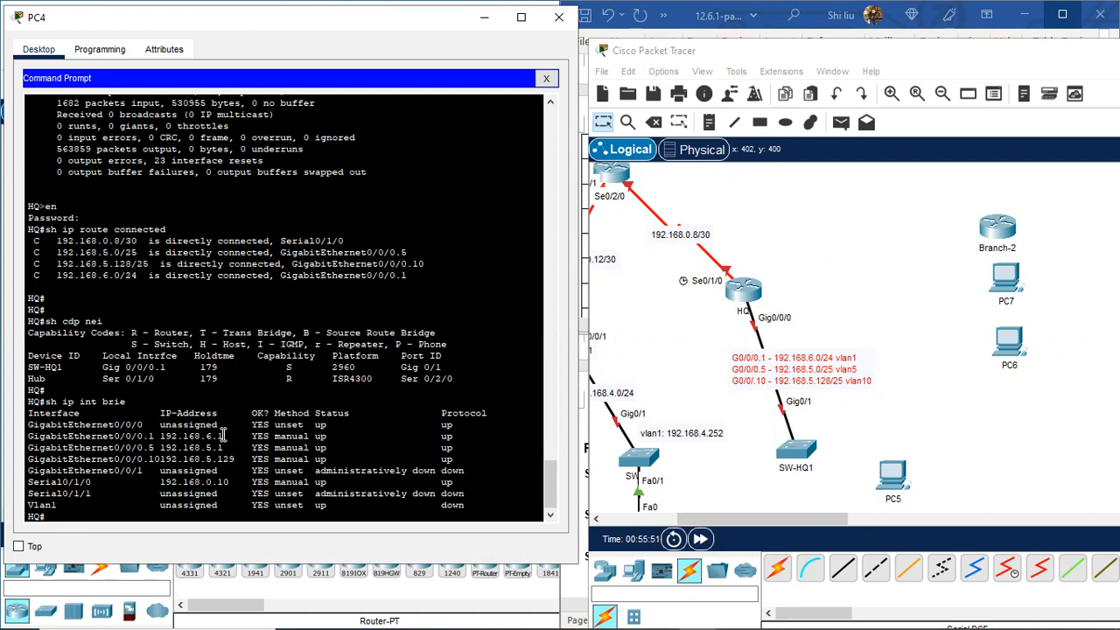
drag(220, 435, 216, 435)
Step: Start a note below HQ listing host addresses .1, .1 and .129 on separate lines
click(708, 122)
click(701, 356)
text(.1)
key(Return)
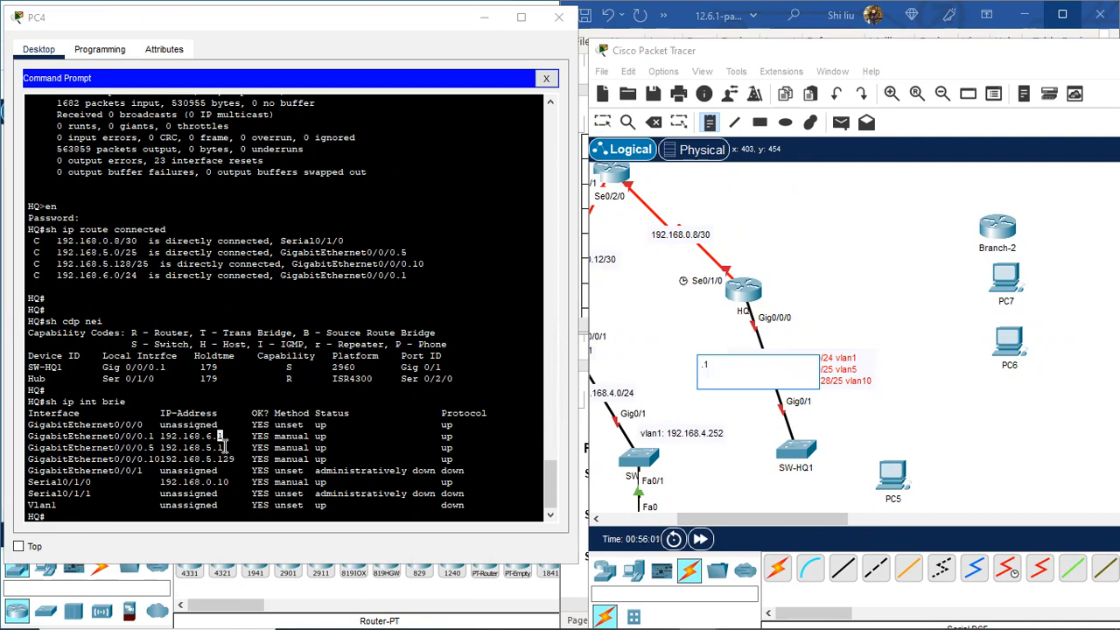
text(.1)
key(Return)
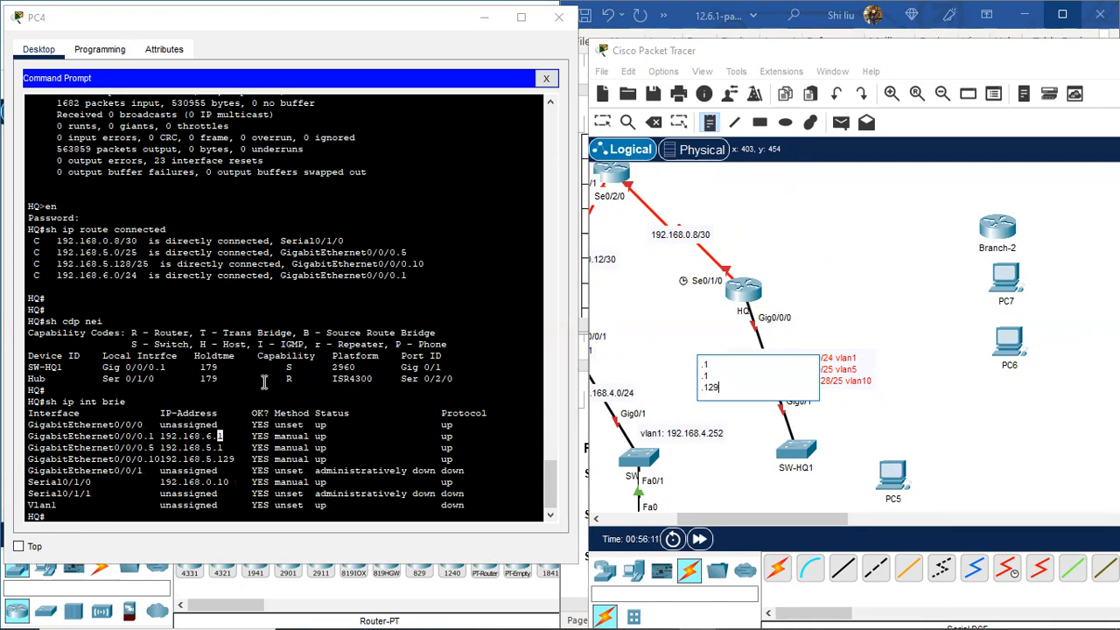
Step: Line up the .1/.1/.129 note directly left of the HQ subinterface lines
click(674, 328)
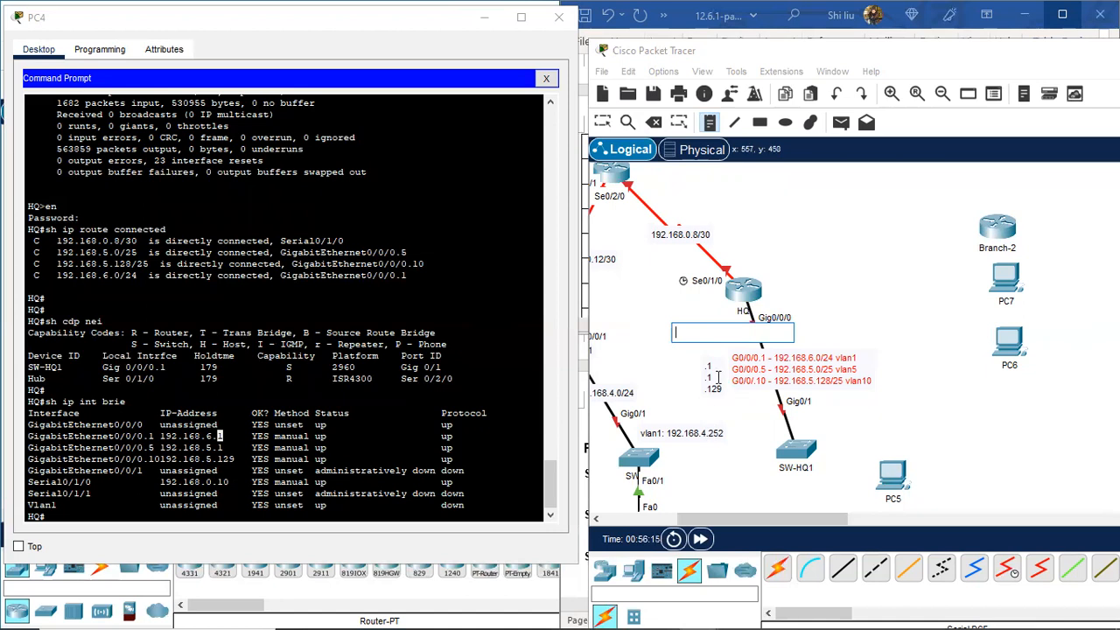
click(602, 121)
mouse_move(710, 376)
mouse_down()
mouse_move(709, 361)
mouse_move(712, 371)
mouse_up()
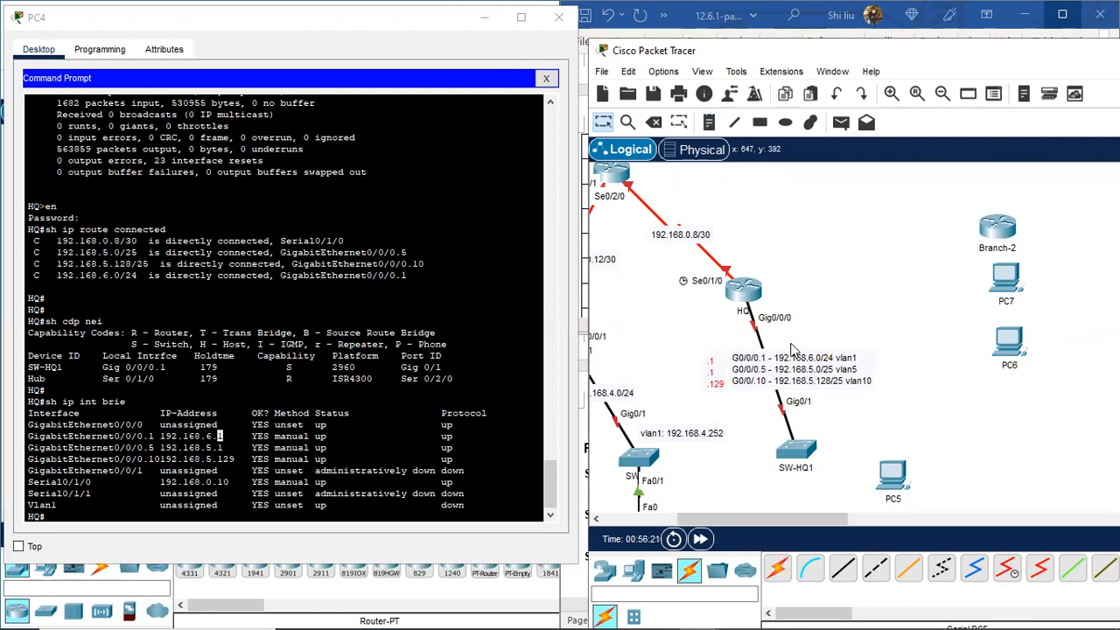
drag(799, 376, 793, 358)
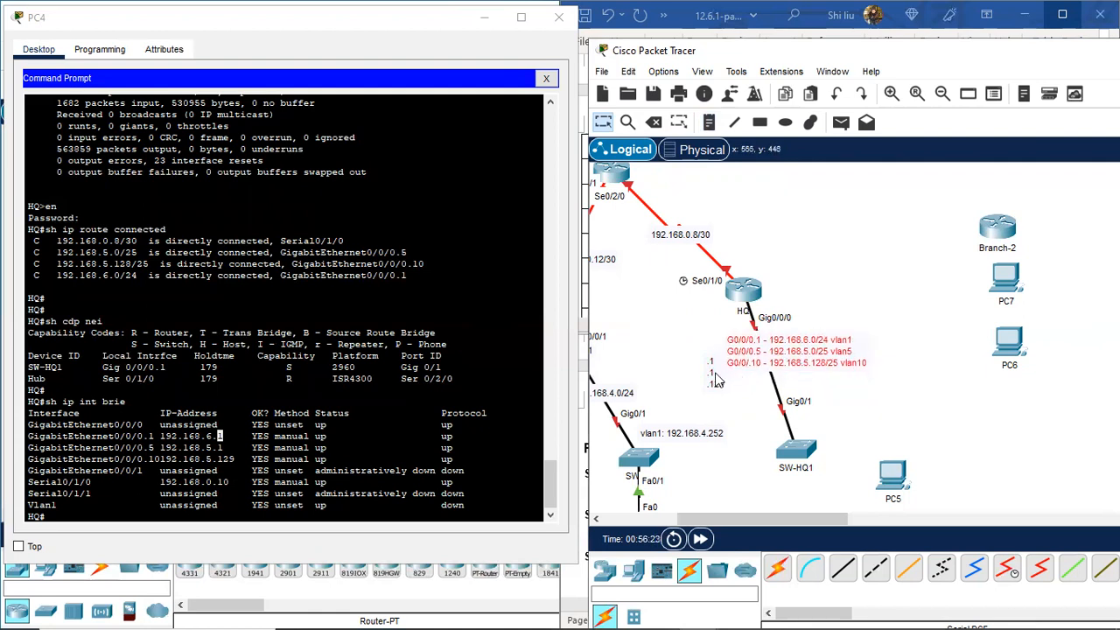
drag(713, 376, 712, 353)
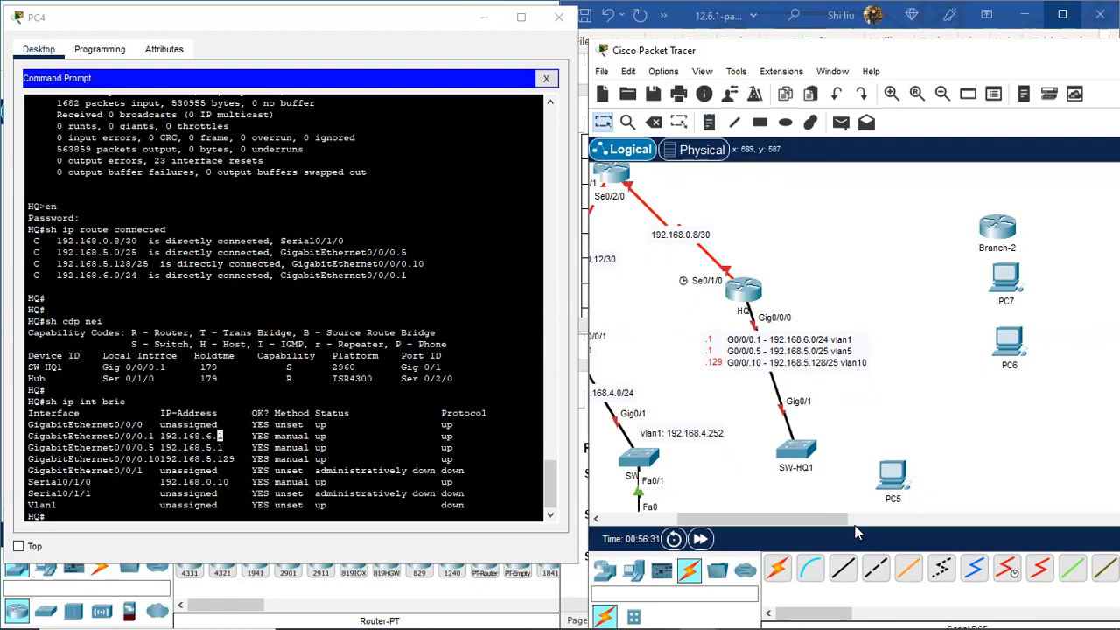
Step: Place a note reading .129 beside HQ's Se0/1/0 port
click(709, 122)
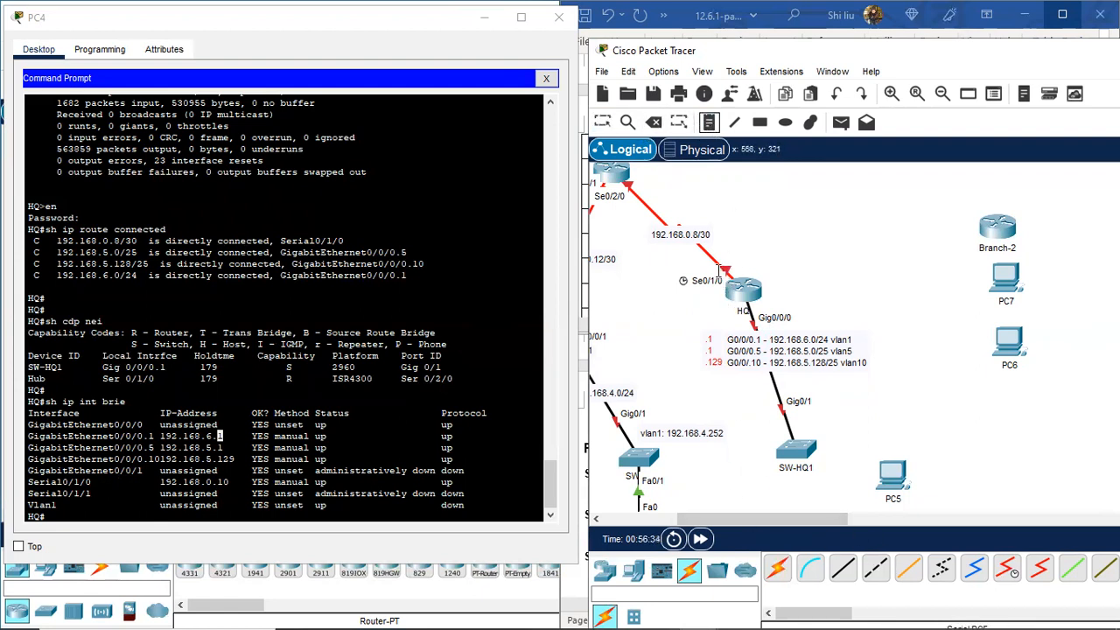
click(686, 296)
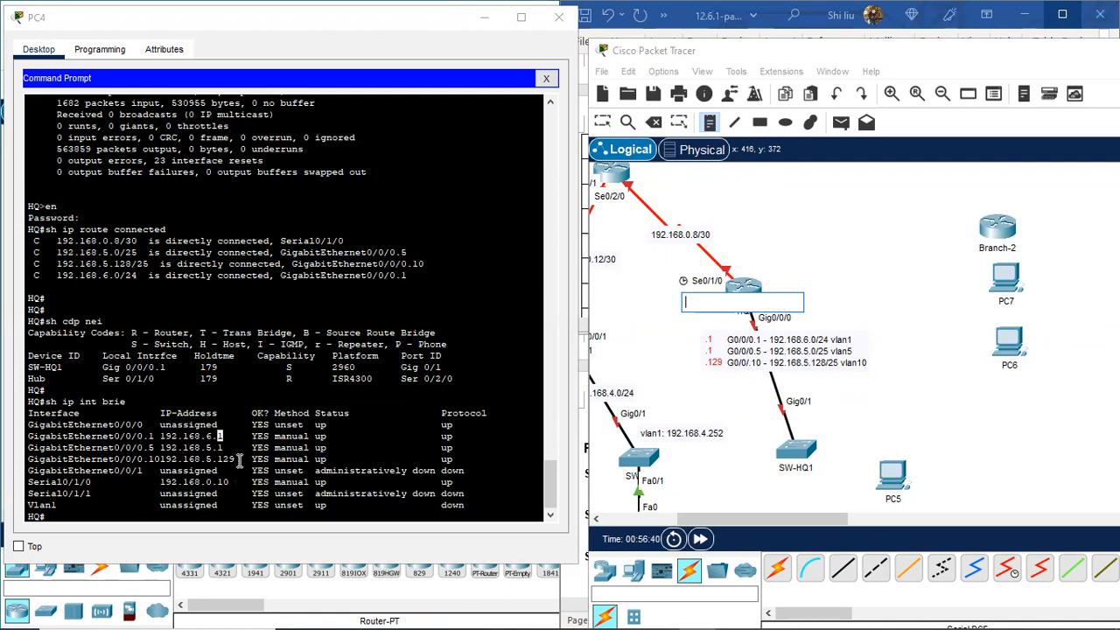
text(1)
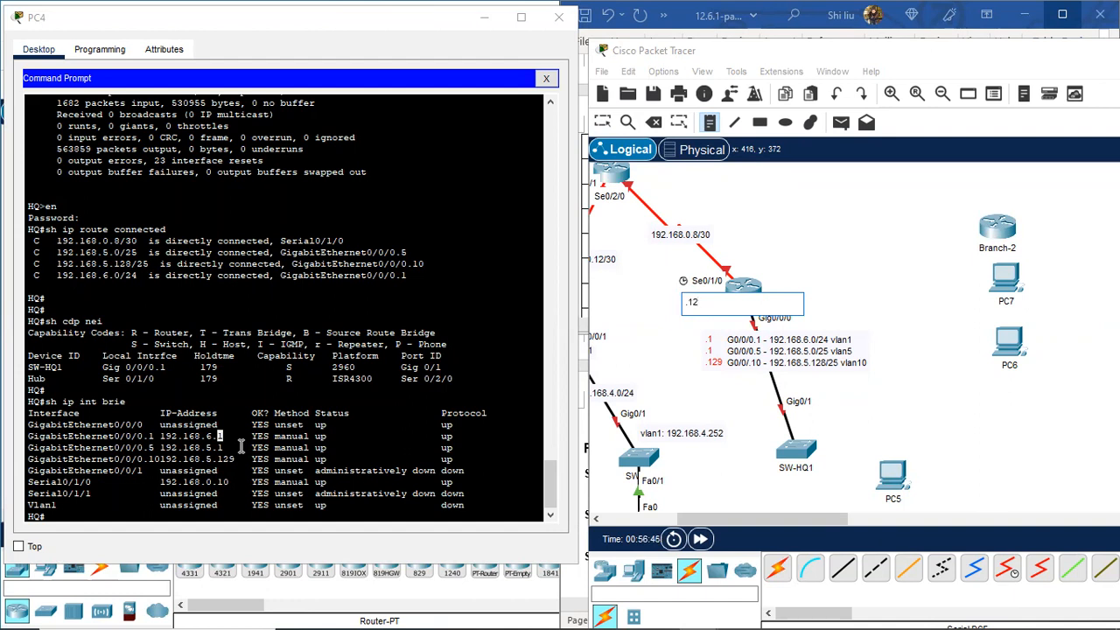
text(29)
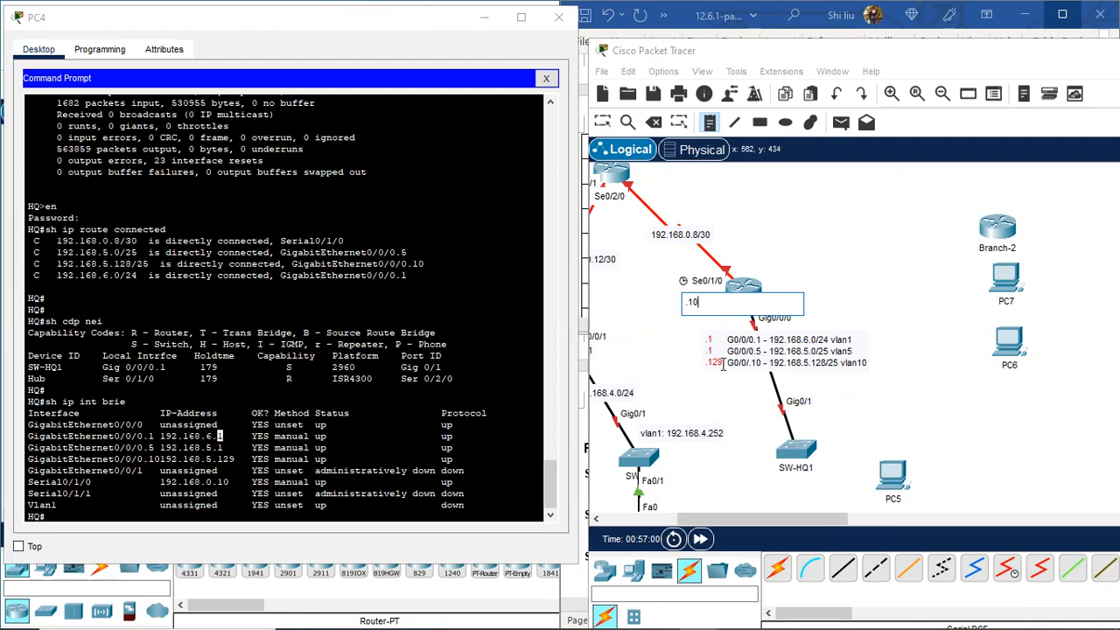
Step: Commit the .10 note and position it just below HQ's Se0/1/0 serial interface
click(602, 124)
mouse_move(695, 307)
mouse_down()
mouse_move(716, 281)
mouse_move(693, 268)
mouse_move(679, 299)
mouse_move(711, 301)
mouse_move(700, 301)
mouse_up()
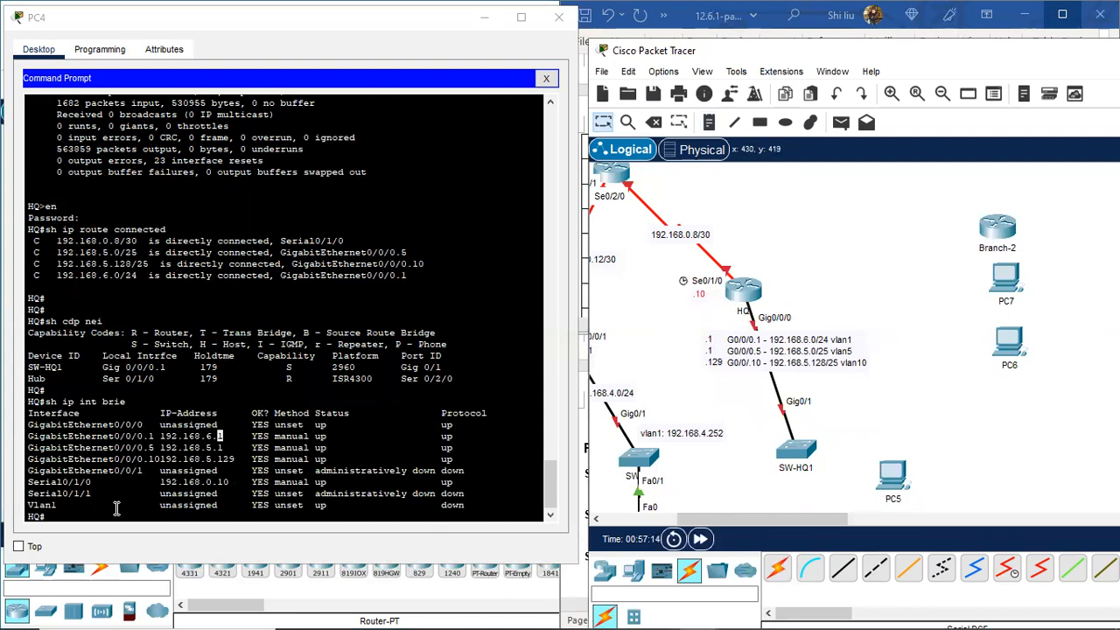
click(115, 507)
Step: Run 'sh cdp nei detail' on HQ and copy SW-HQ1's address 192.168.6.252
key(Return)
key(Return)
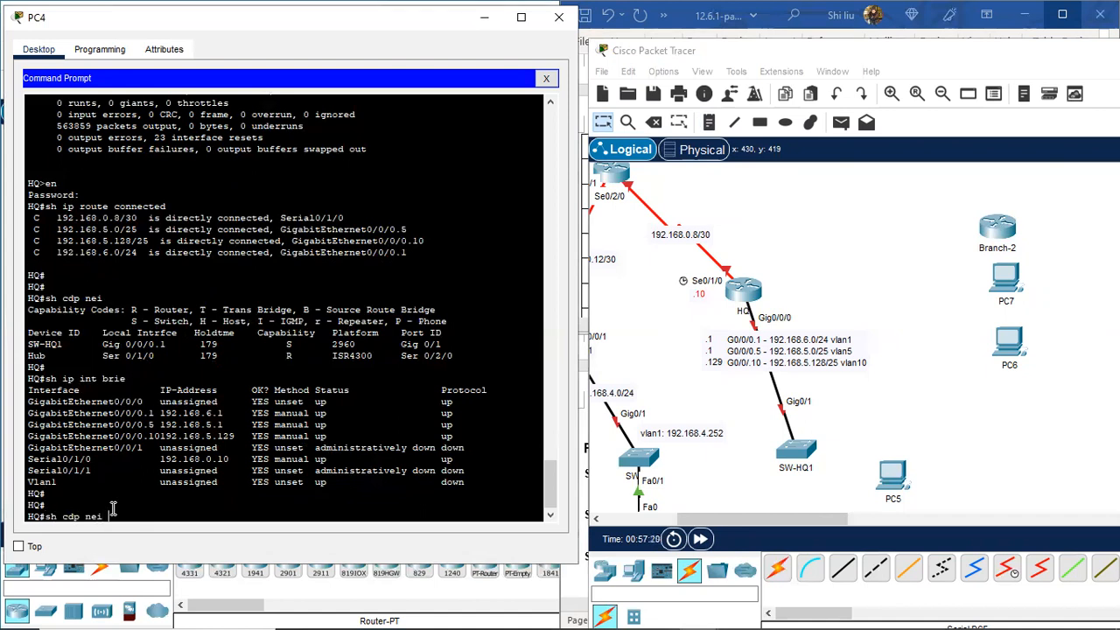
text(sh cdp nei detail)
key(Return)
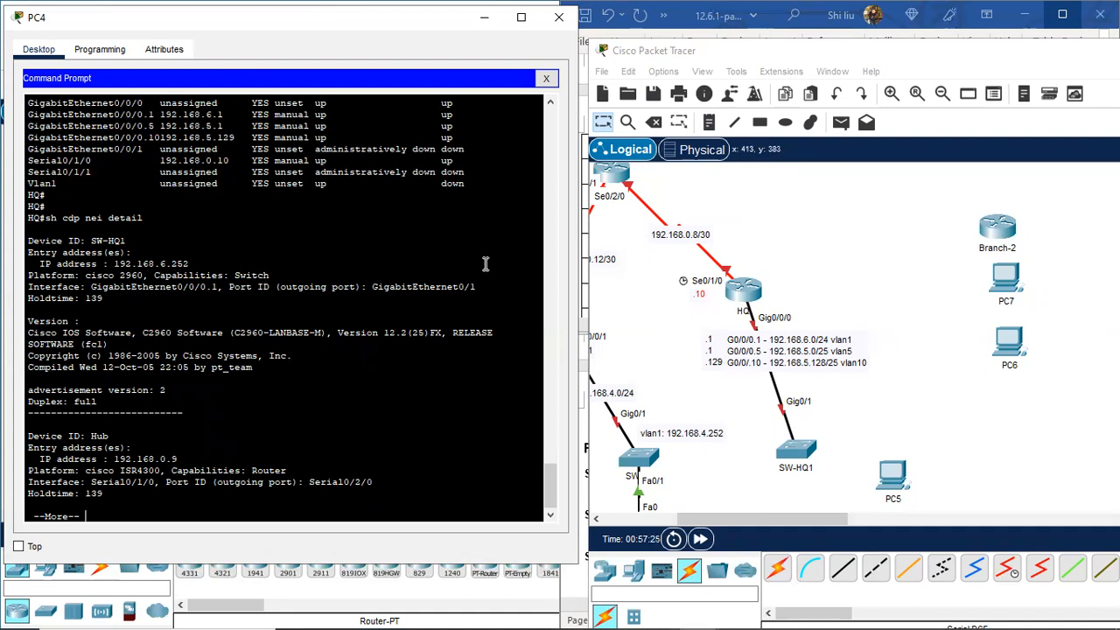
drag(189, 263, 116, 264)
right_click(117, 264)
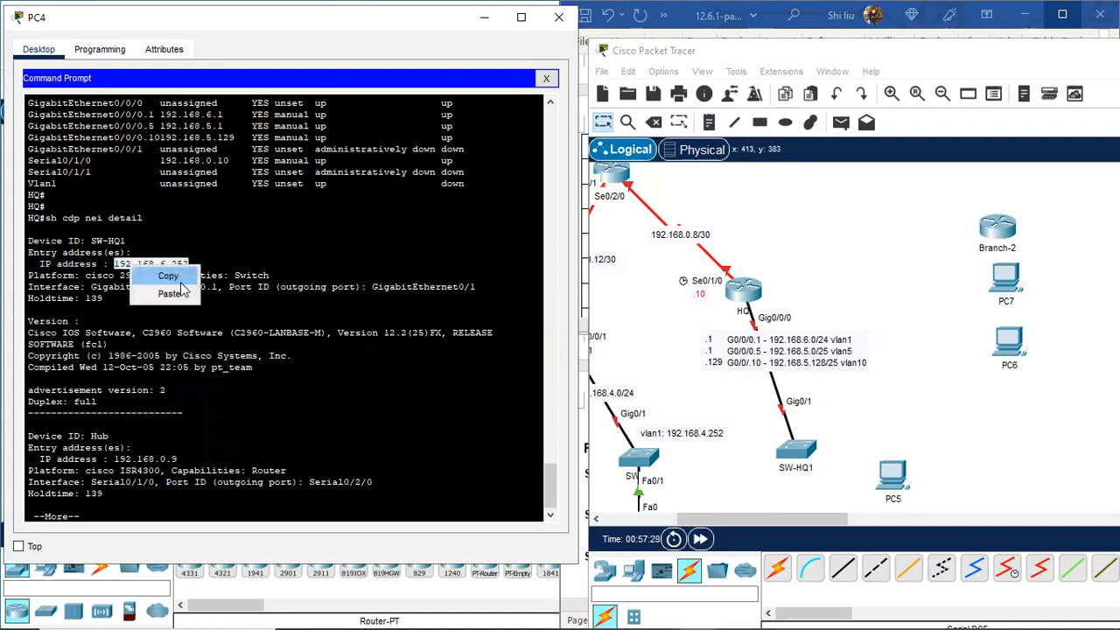
click(187, 273)
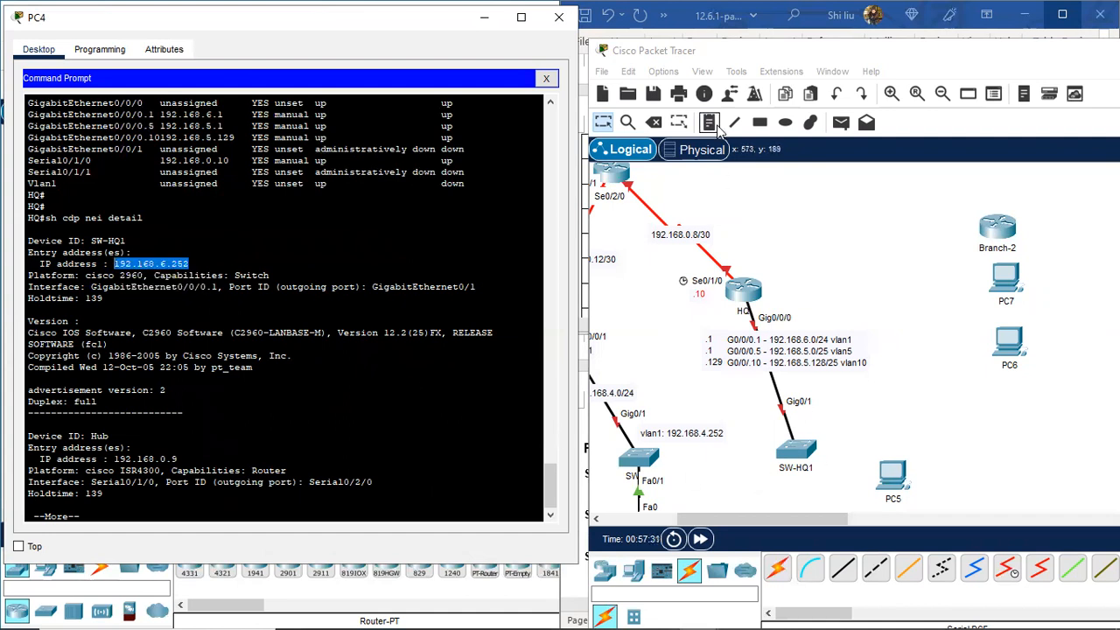
click(710, 125)
Step: Add notes reading 192.168.6.252 beside SW-HQ1 and .9 at the Hub's Se0/2/0 end
click(821, 440)
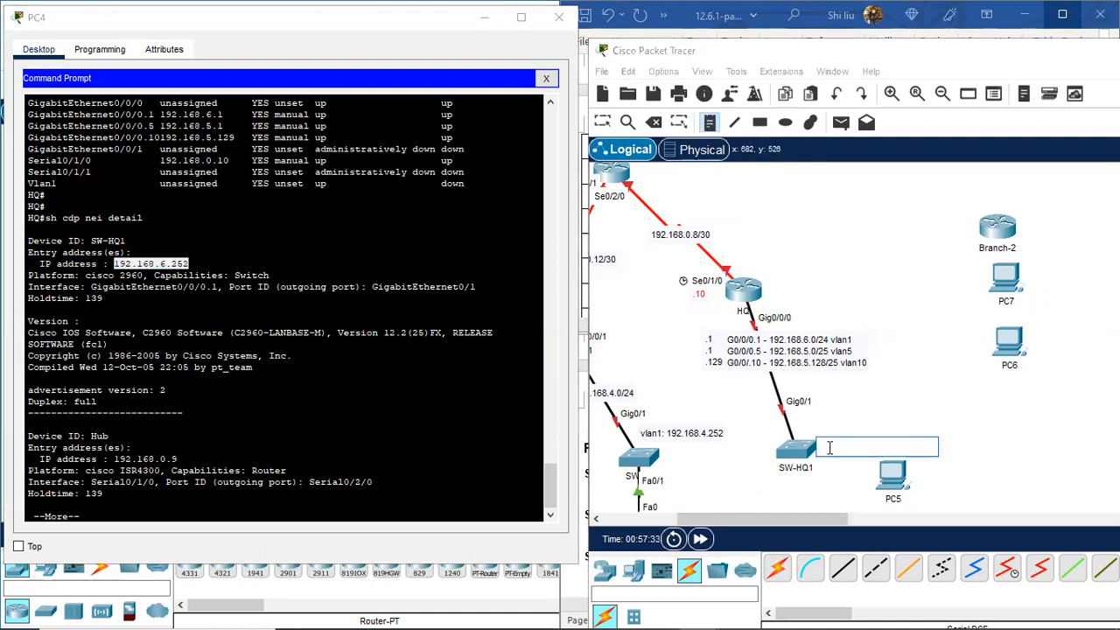
key(ctrl+v)
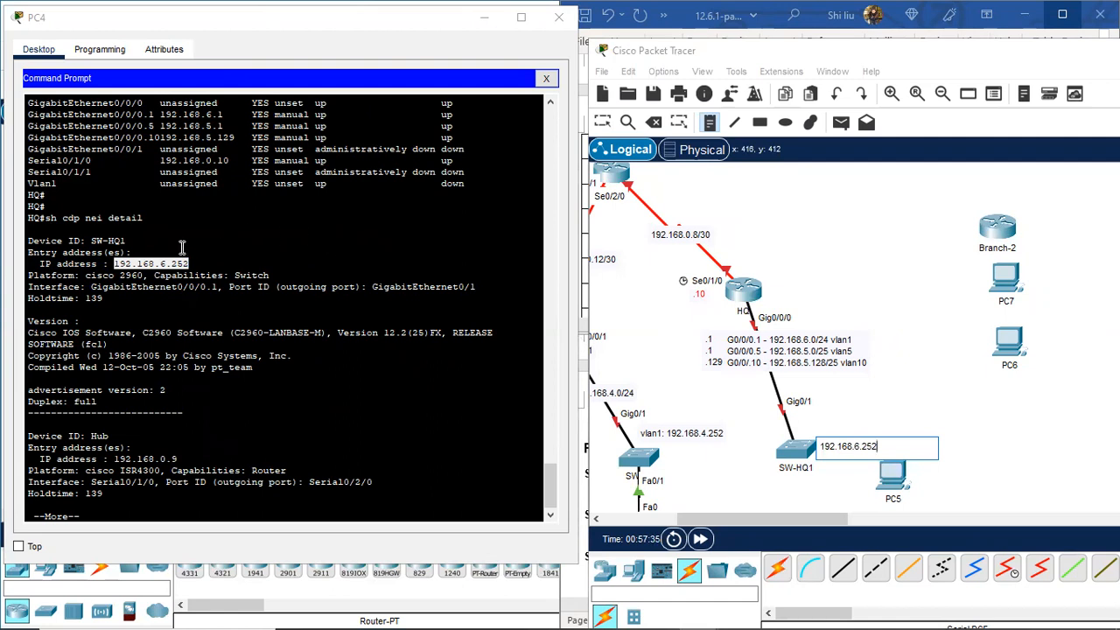
click(158, 401)
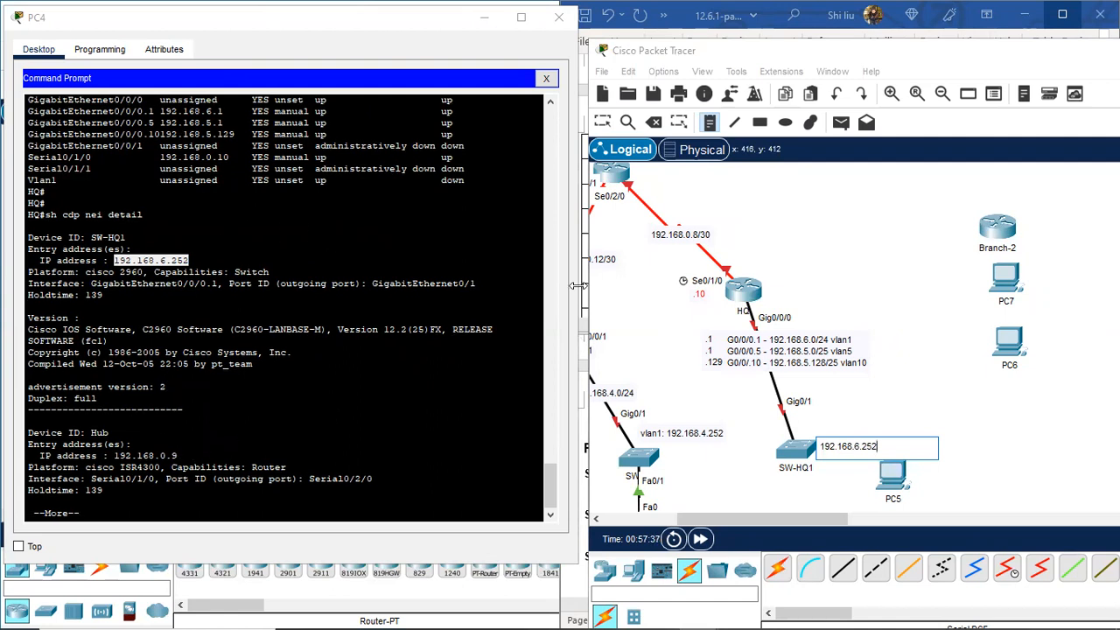
click(624, 210)
text(.9)
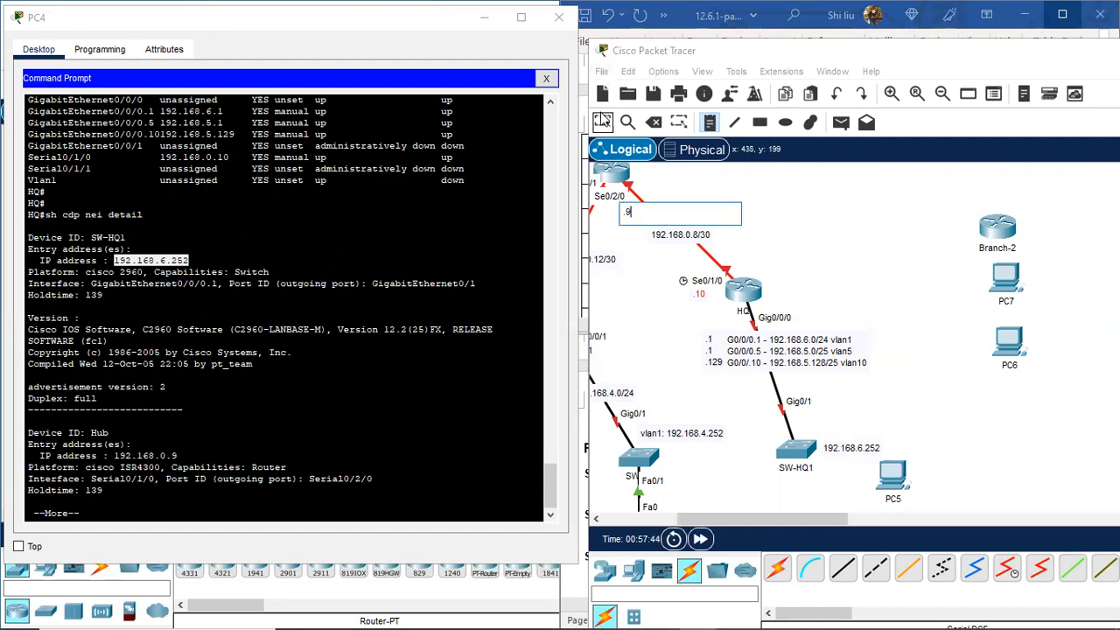
click(602, 121)
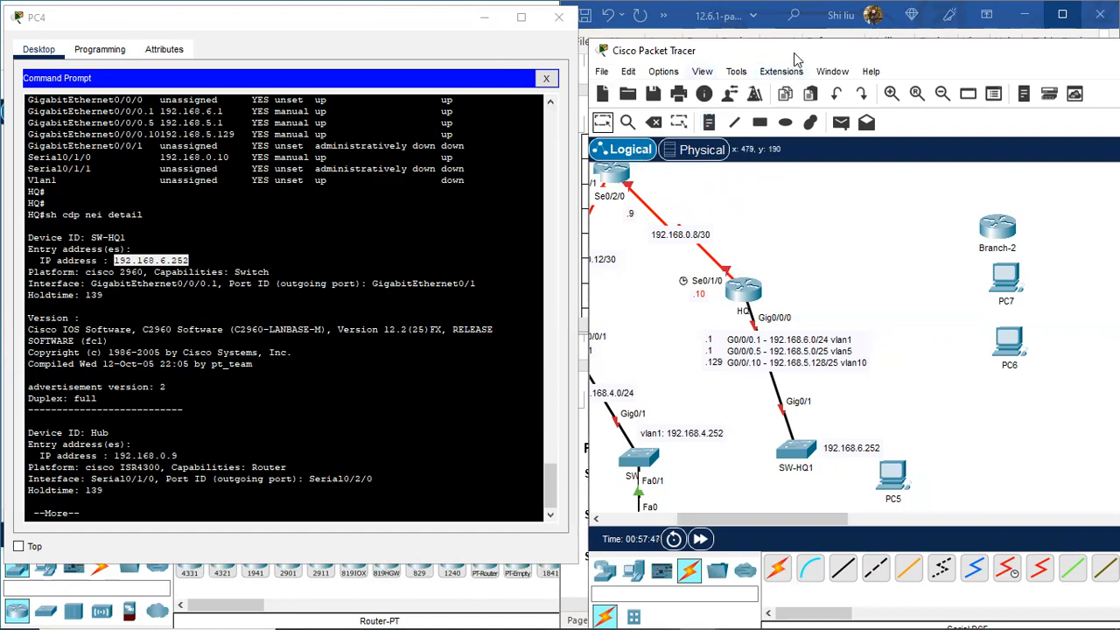
Step: Rearrange PC4, PC5, SW-HQ1 and its 192.168.6.252 label in the HQ area
drag(799, 55, 821, 51)
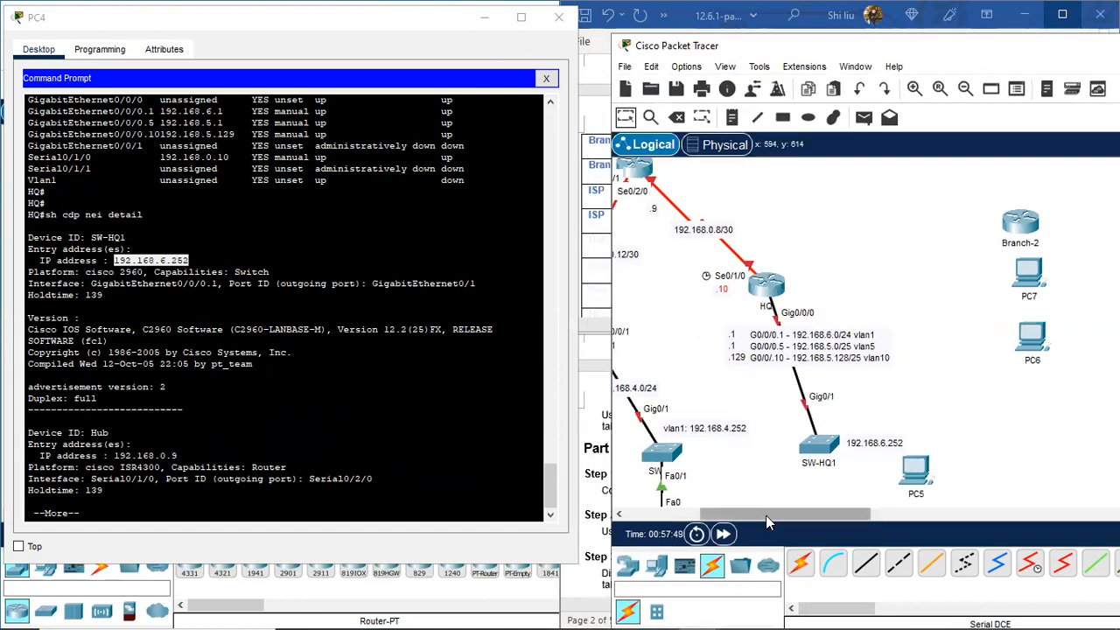
drag(765, 515, 741, 513)
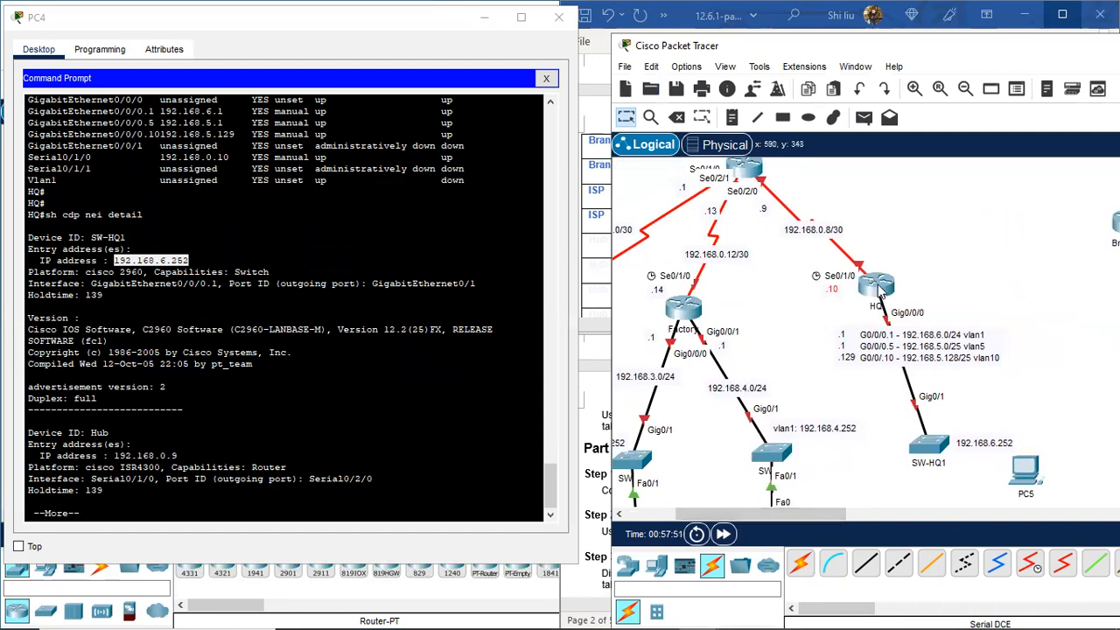
click(878, 287)
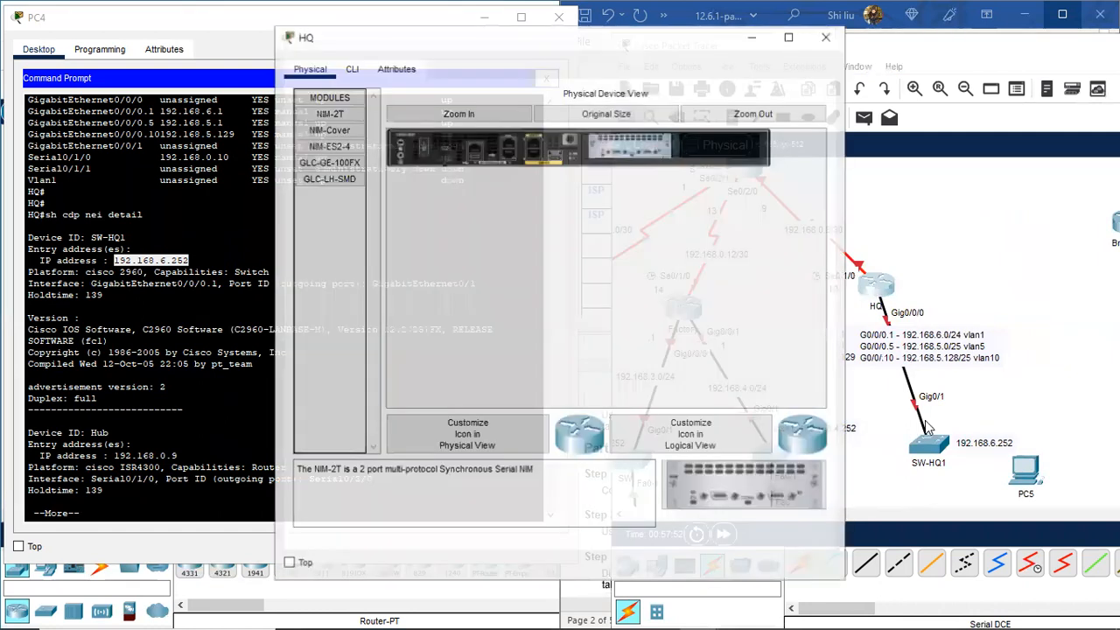
click(849, 35)
scroll(1046, 423, down, 3)
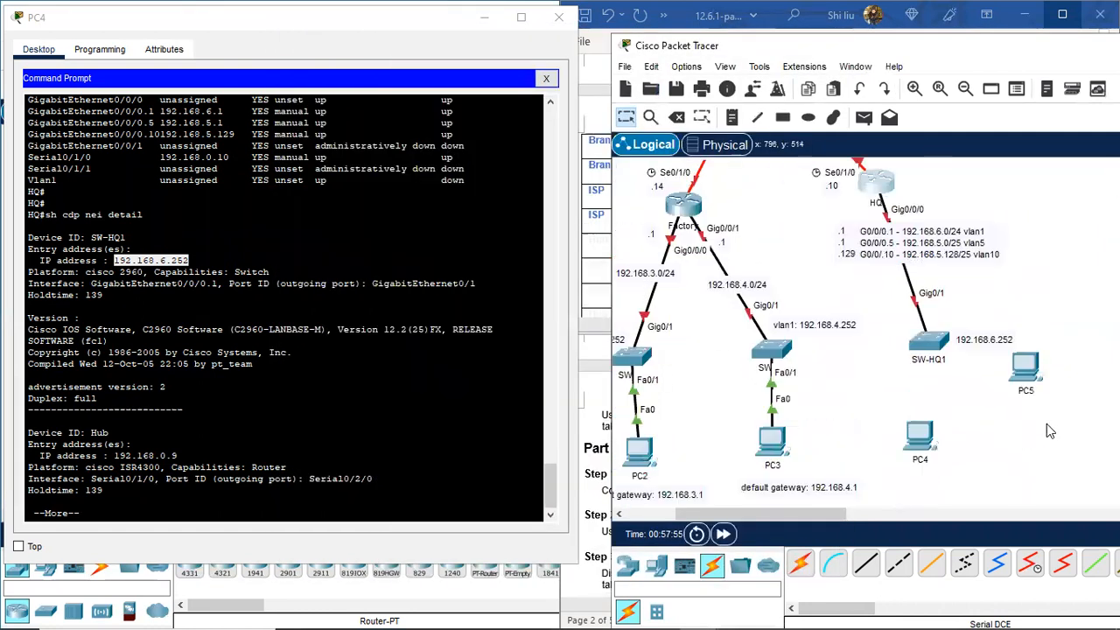
drag(1039, 369, 1075, 452)
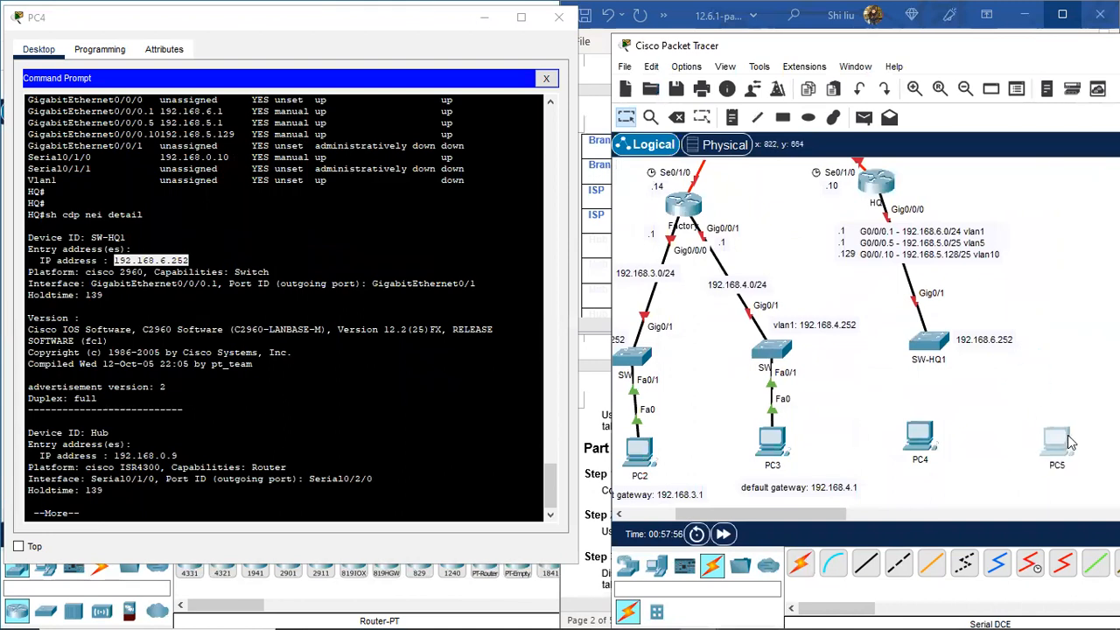
drag(936, 437, 930, 475)
drag(947, 348, 942, 329)
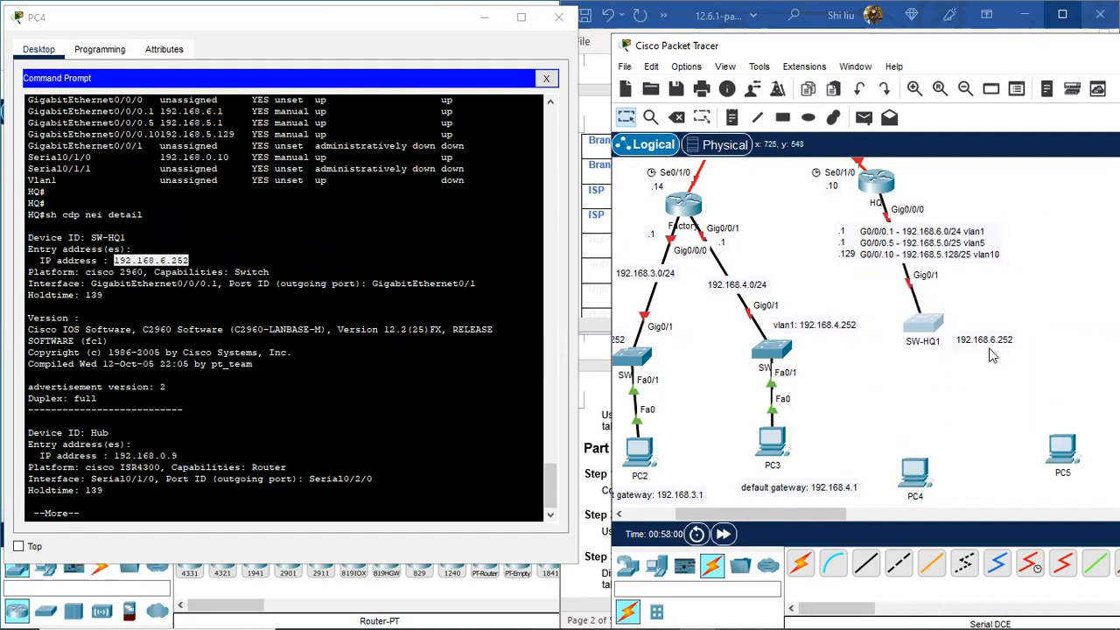
drag(994, 349, 988, 330)
drag(919, 465, 915, 464)
click(74, 507)
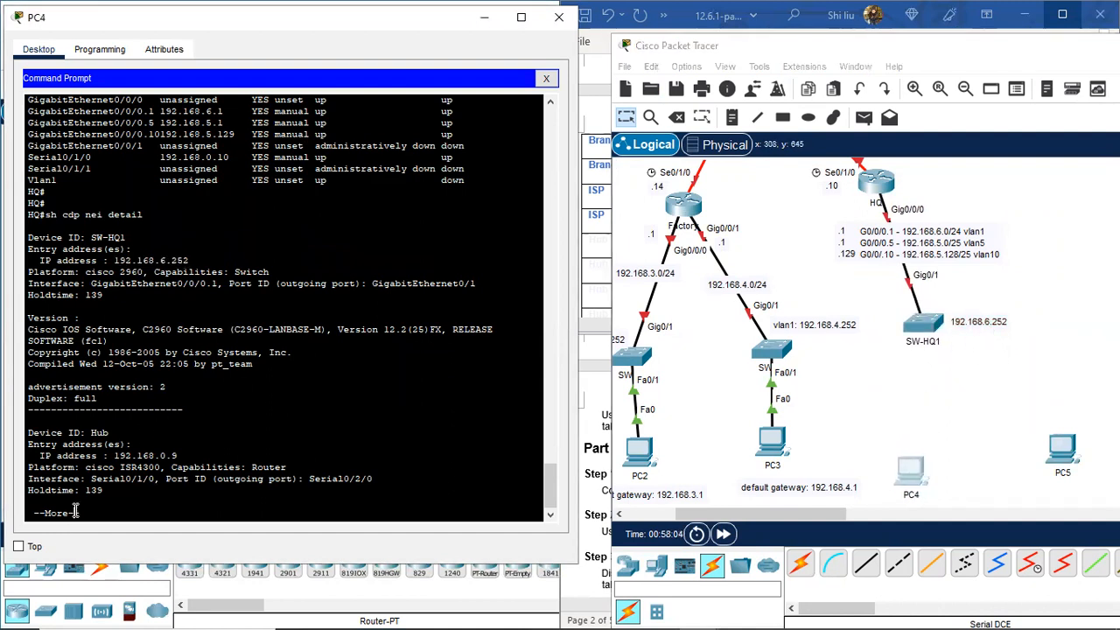
Step: Telnet from HQ to SW-HQ1 at 192.168.6.252, enable privileged mode, and run 'sh ip int brie'
key(space)
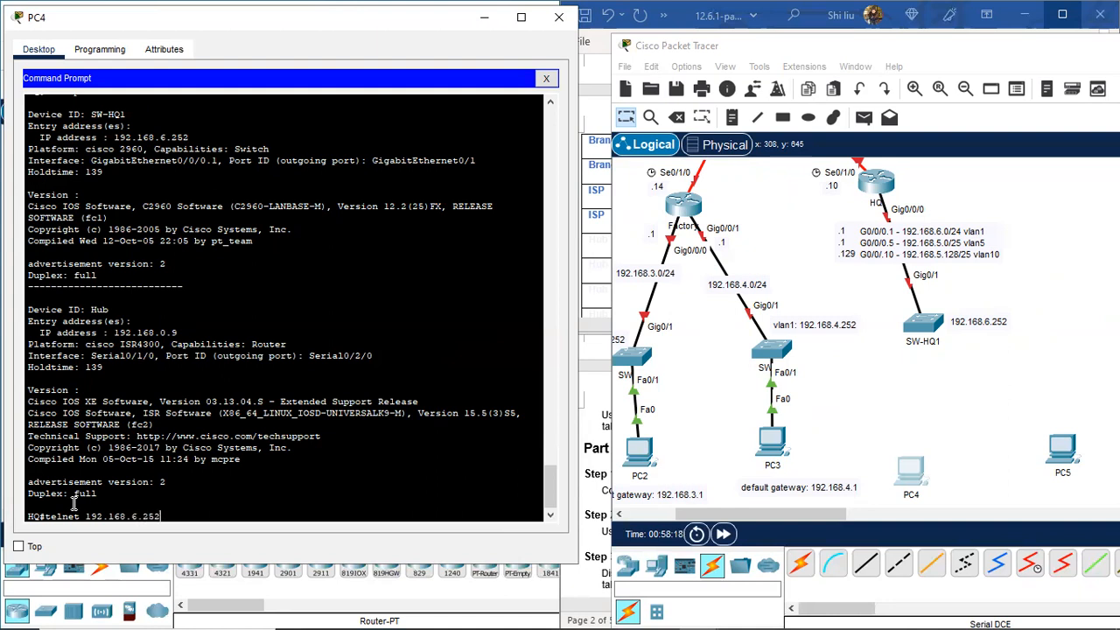
key(Return)
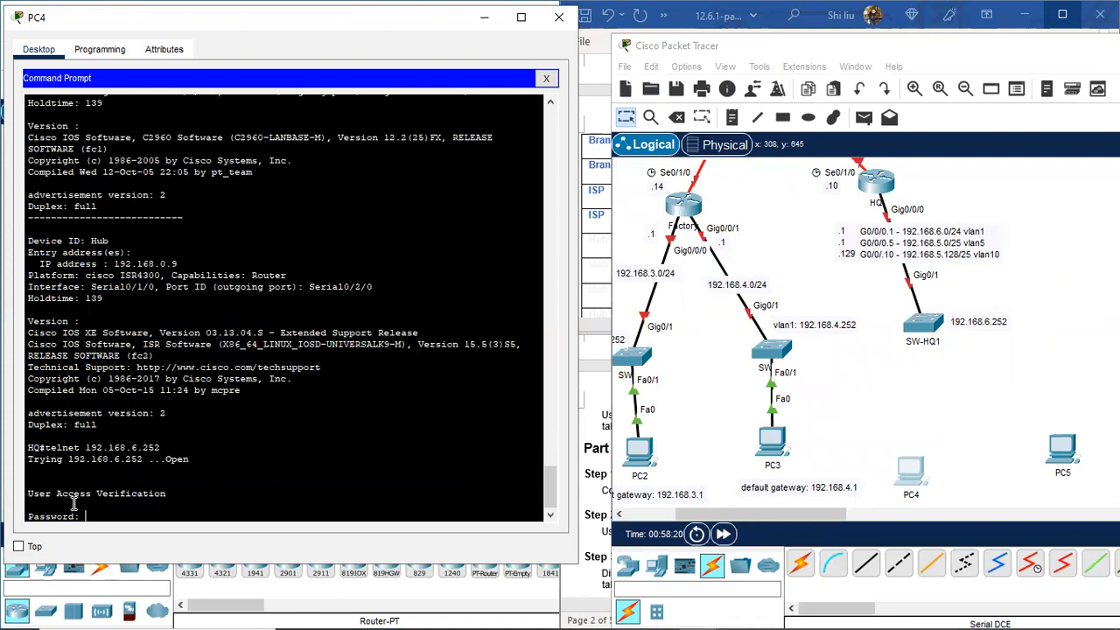
key(Return)
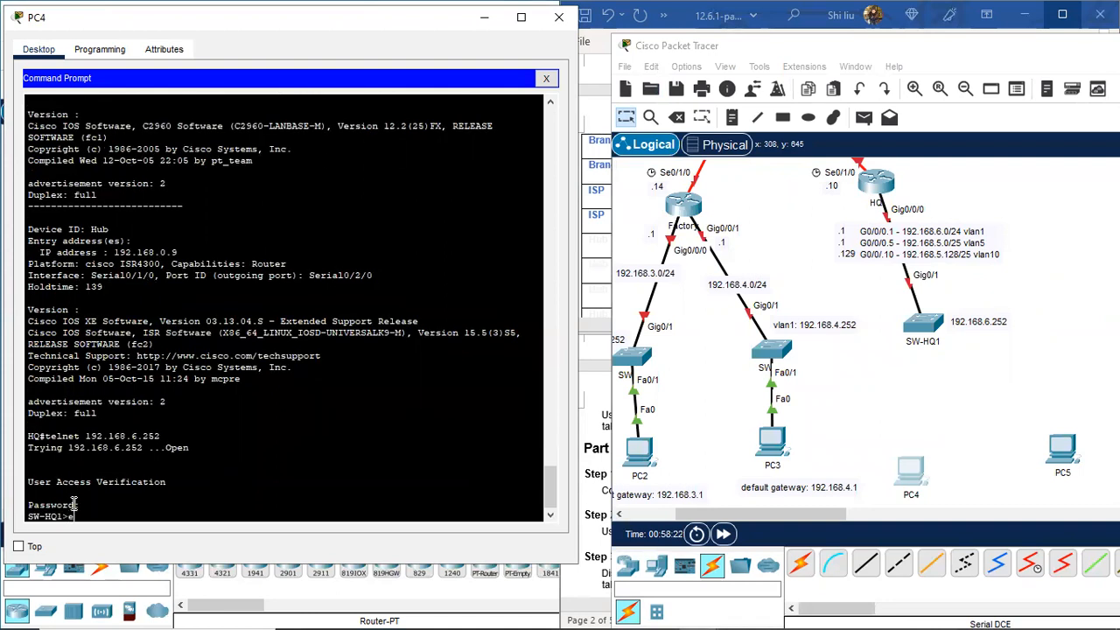
text(en)
key(Return)
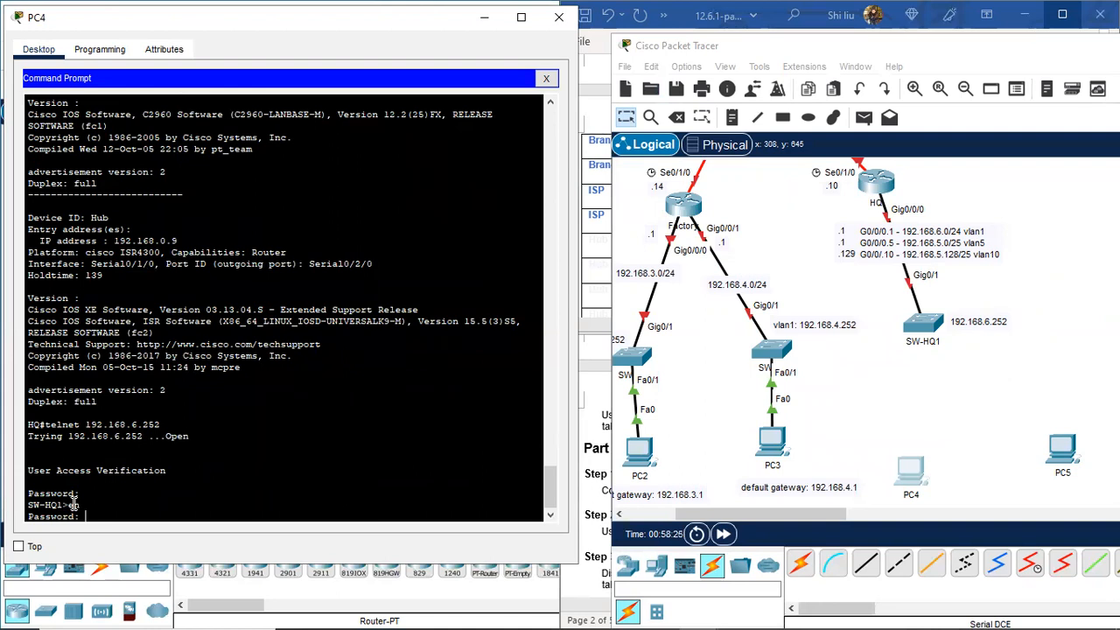
key(Return)
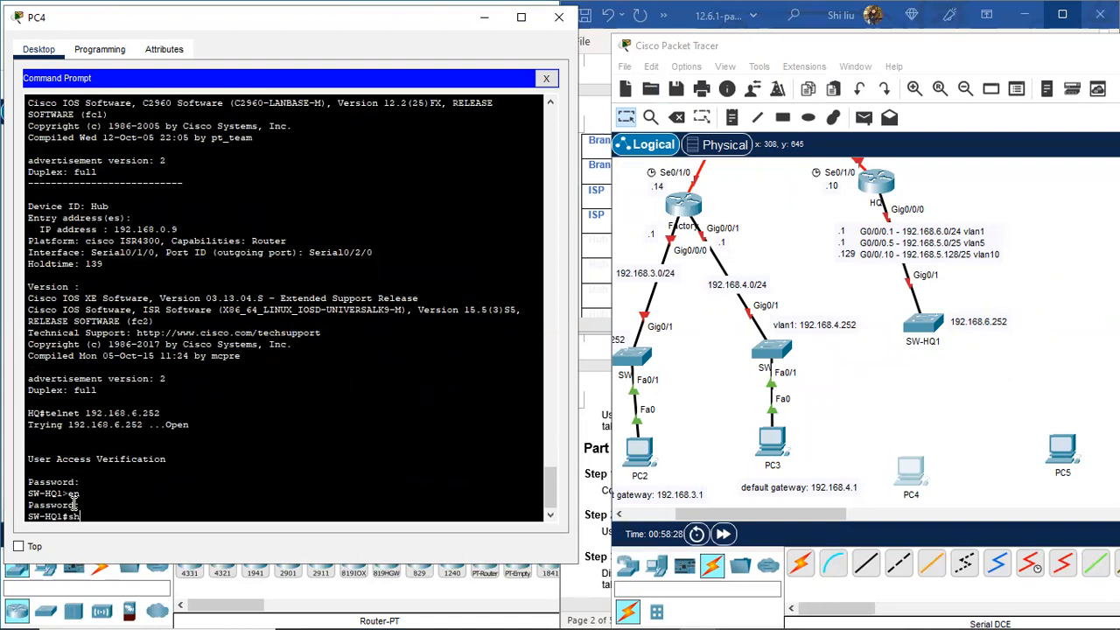
text(sh ip int brie)
key(Return)
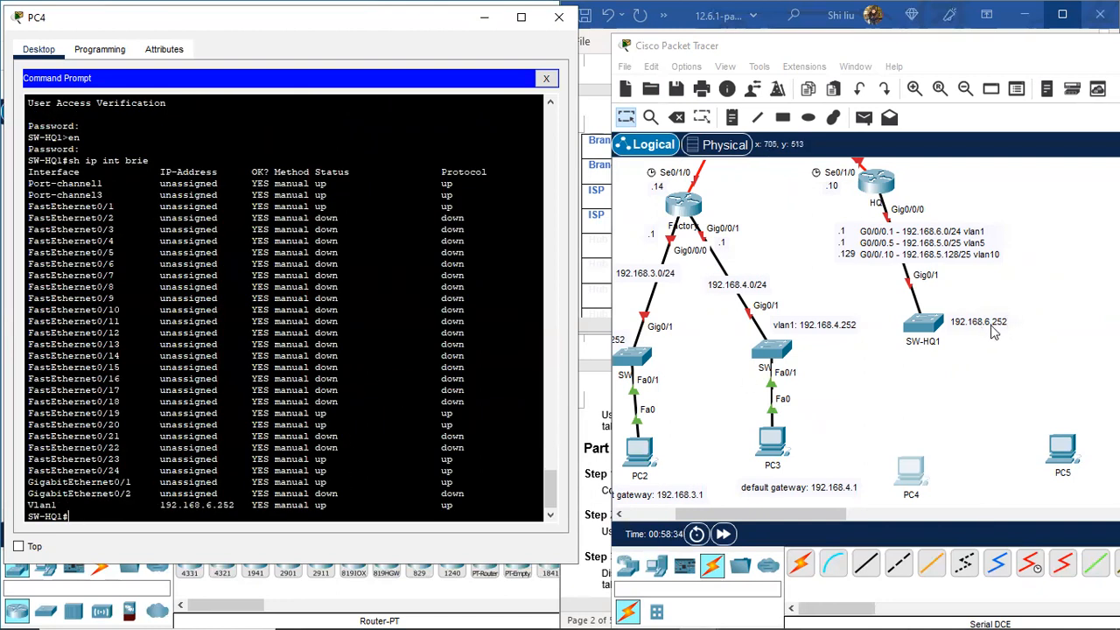
Step: Change the SW-HQ1 note to 'vlan1: 192.168.6.252', settle it beside the switch, and nudge PC5
drag(977, 326, 973, 303)
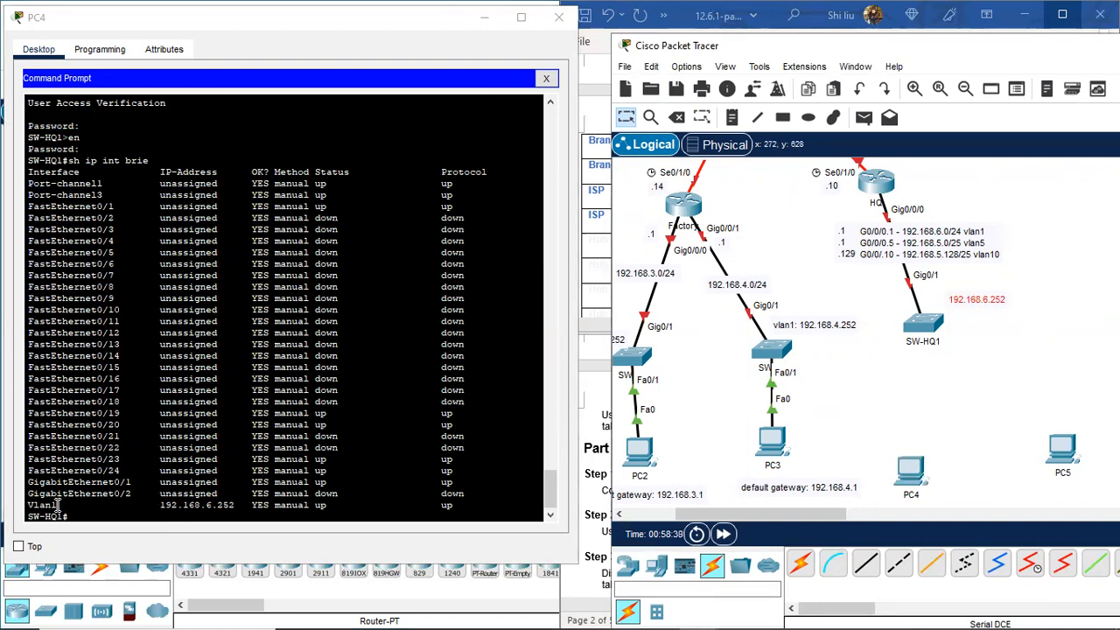
double_click(962, 298)
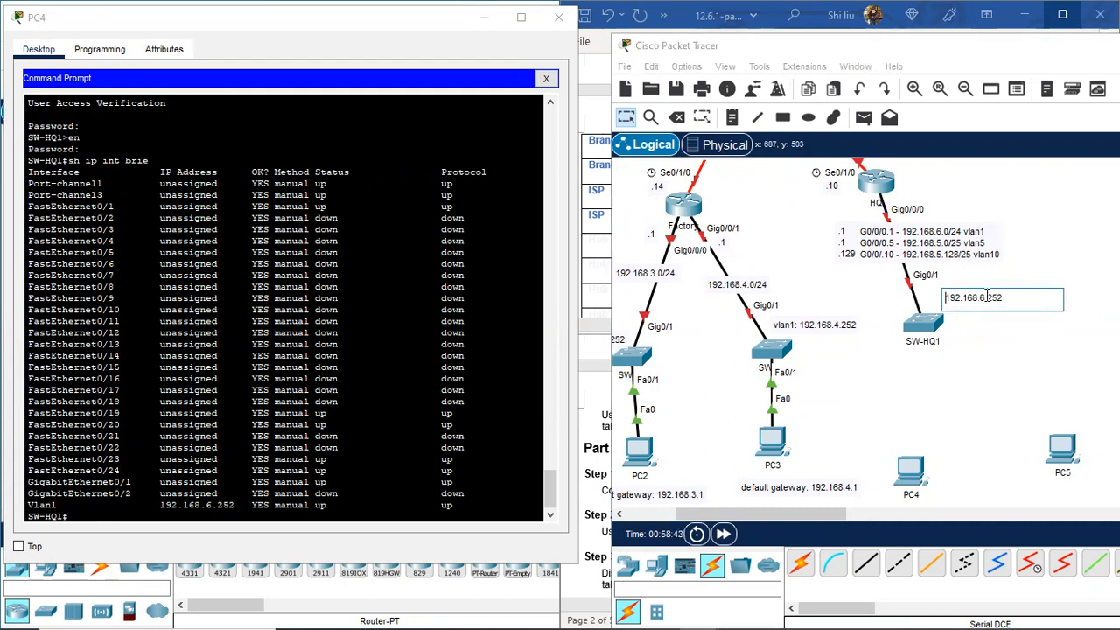
text(vlan1)
key(BackSpace)
text(:)
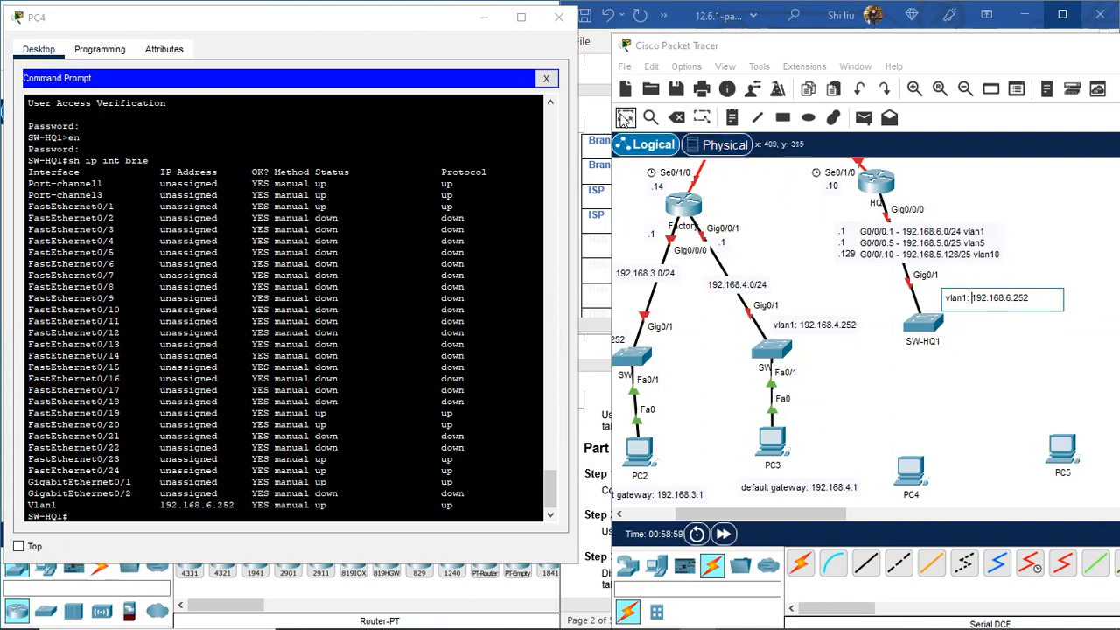
click(624, 119)
mouse_move(1003, 306)
mouse_down()
mouse_move(990, 326)
mouse_move(1002, 327)
mouse_up()
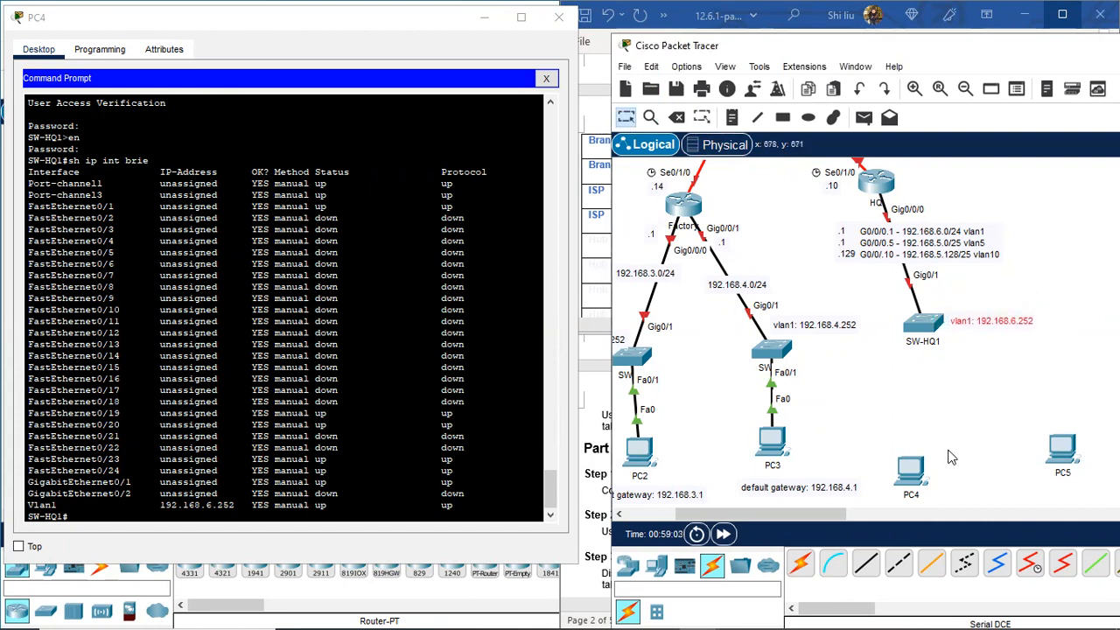
mouse_move(1059, 459)
mouse_down()
mouse_move(1039, 479)
mouse_move(1041, 464)
mouse_up()
drag(919, 474, 918, 488)
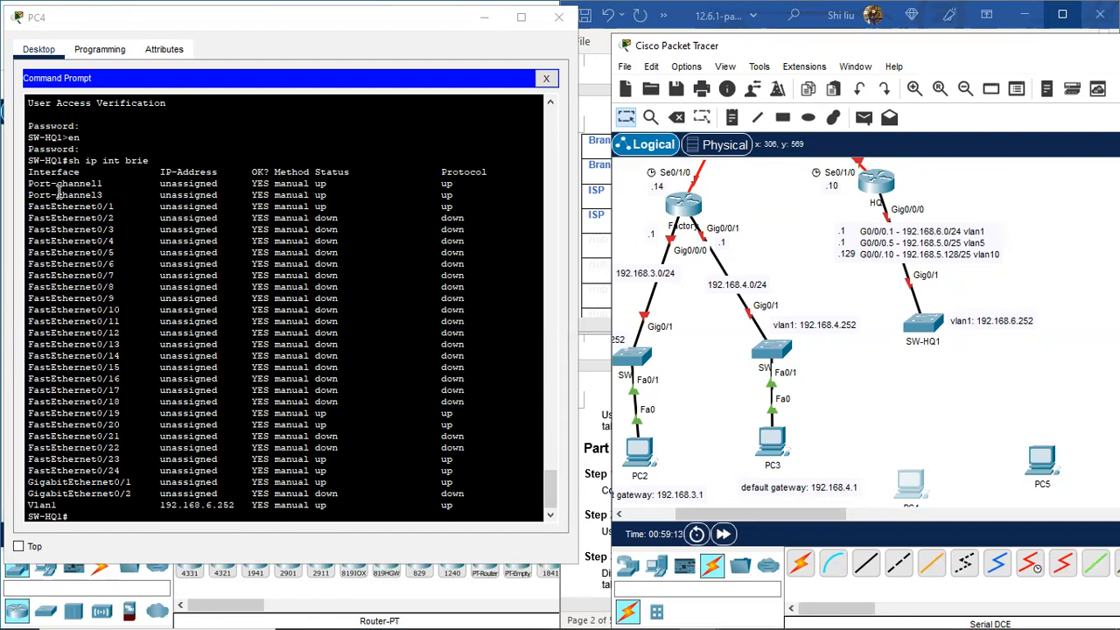
Step: Review SW-HQ1's interface summary: Port-channel1, Fa0/19–20, Fa0/23–Gi0/1 and Vlan1 192.168.6.252
drag(41, 186, 109, 195)
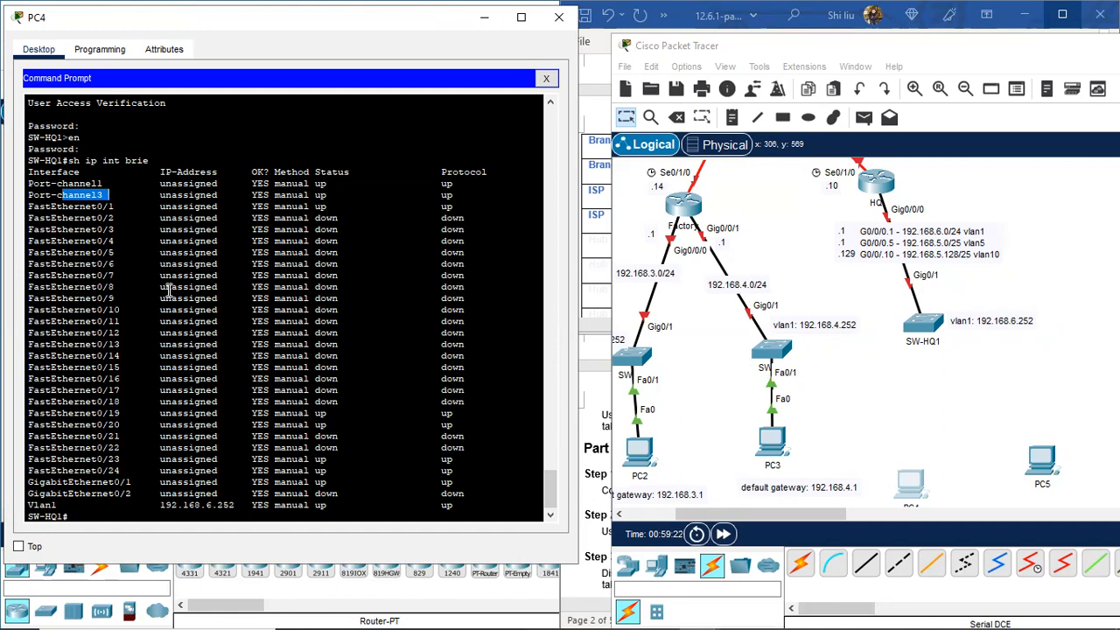
drag(84, 204, 131, 212)
click(98, 410)
drag(98, 411, 127, 436)
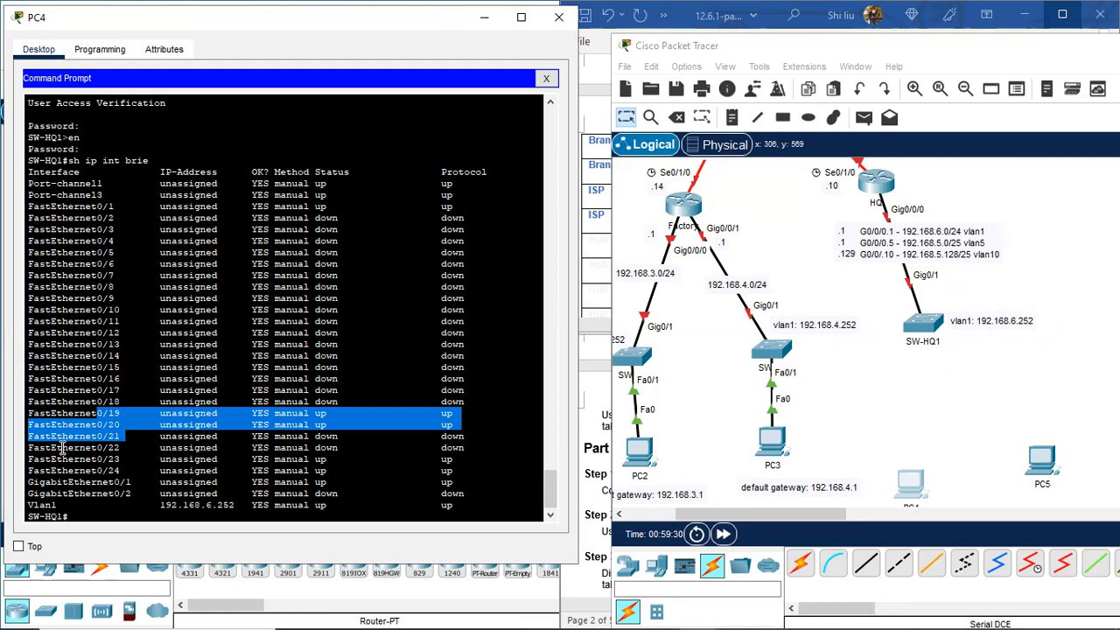
drag(67, 459, 155, 482)
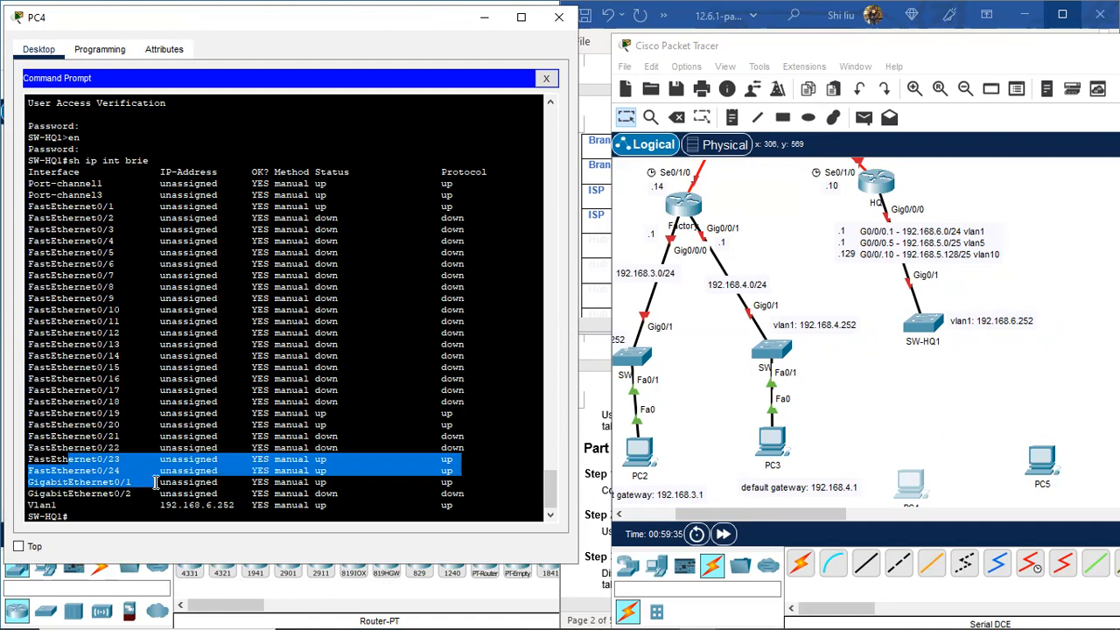
drag(29, 506, 243, 505)
click(90, 513)
Step: Run 'show cdp neighbors' on SW-HQ1 and highlight neighbours HQ, SW-HQ3 and SW-HQ2
key(Return)
key(Return)
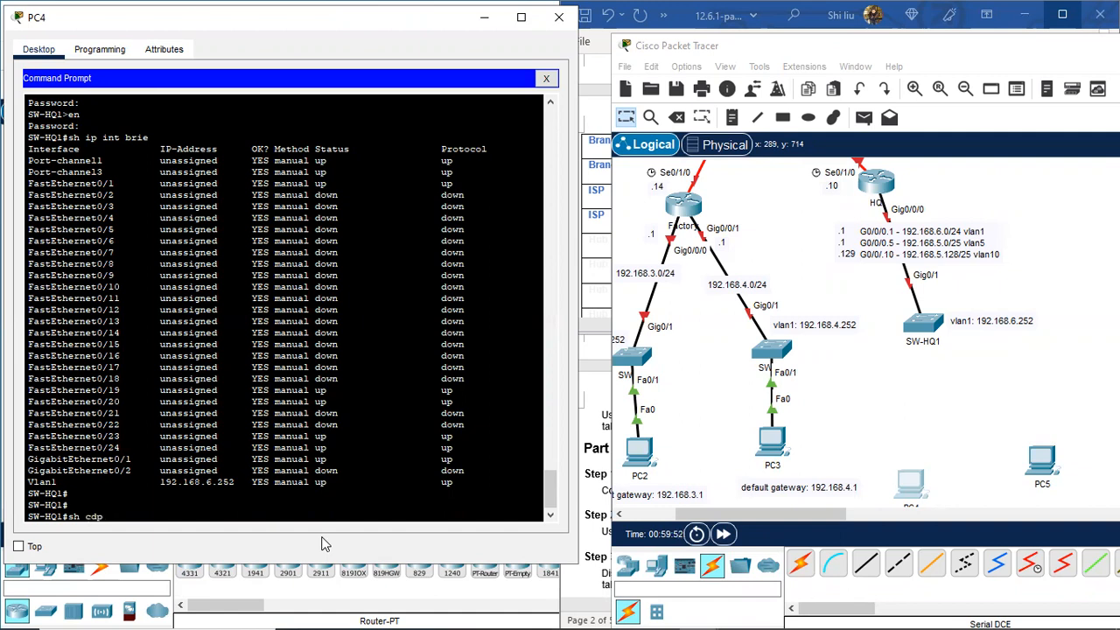
key(Return)
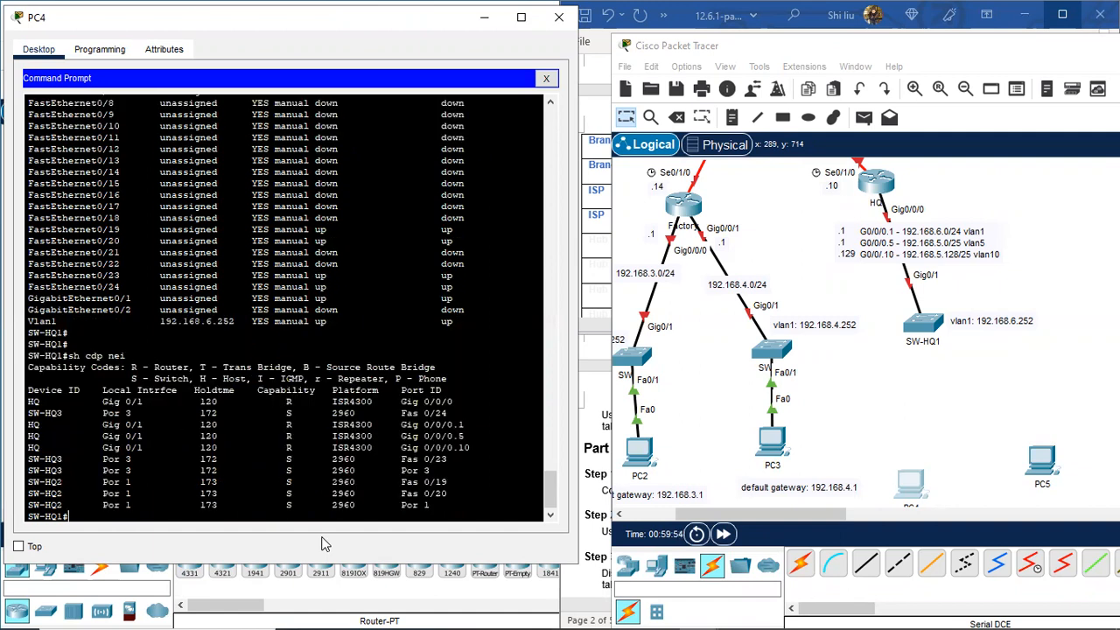
drag(31, 400, 41, 402)
drag(28, 414, 66, 416)
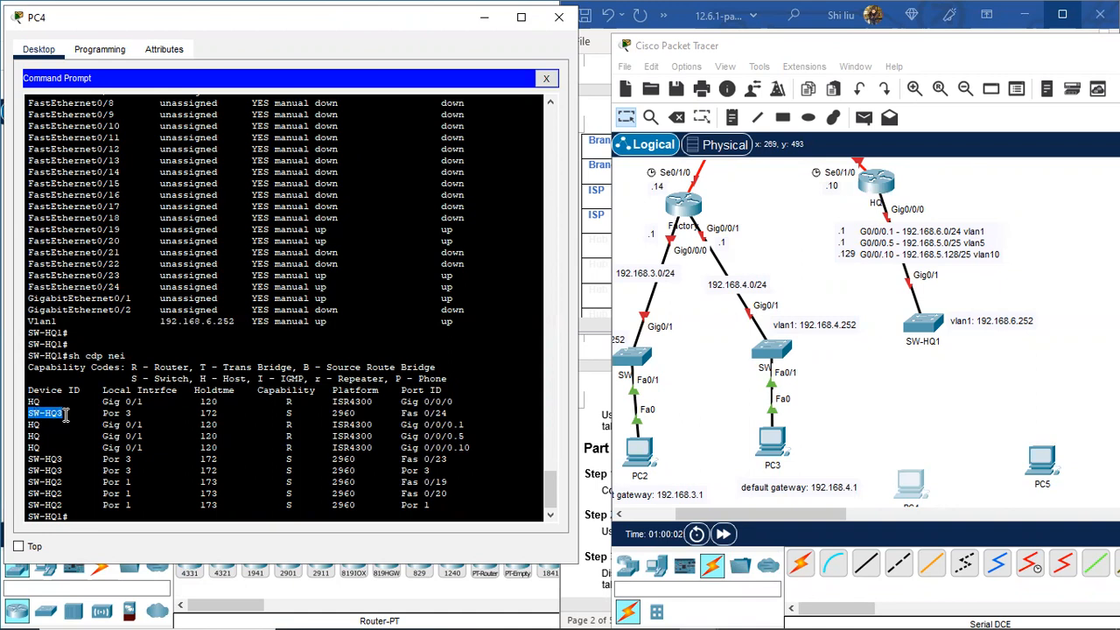
drag(28, 482, 70, 484)
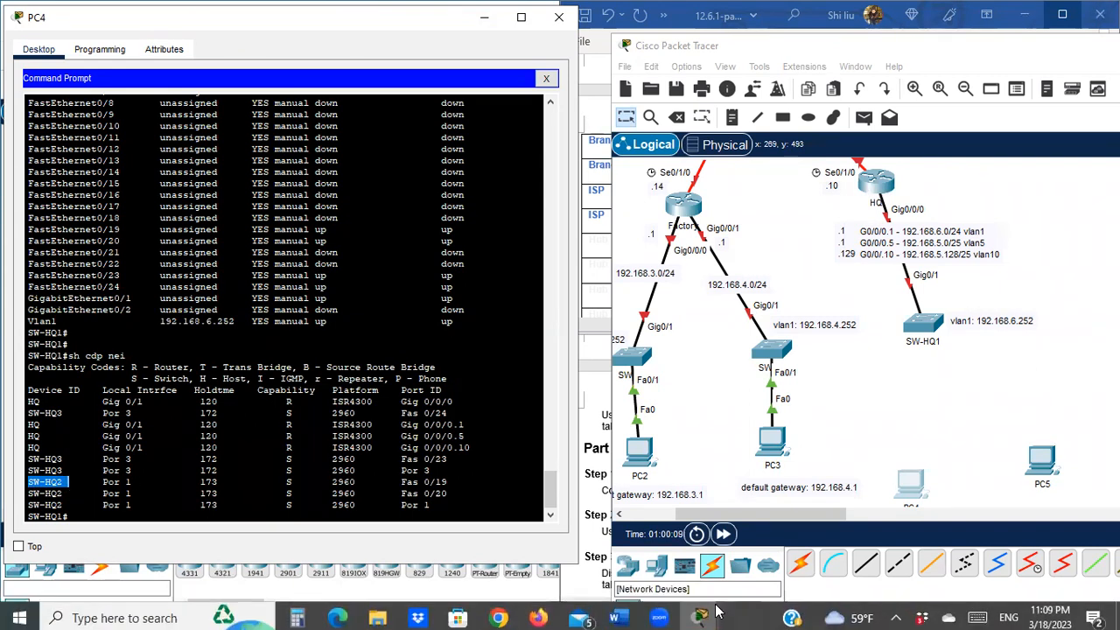
Step: Place two 2960 switches above PC4 and PC5
click(716, 610)
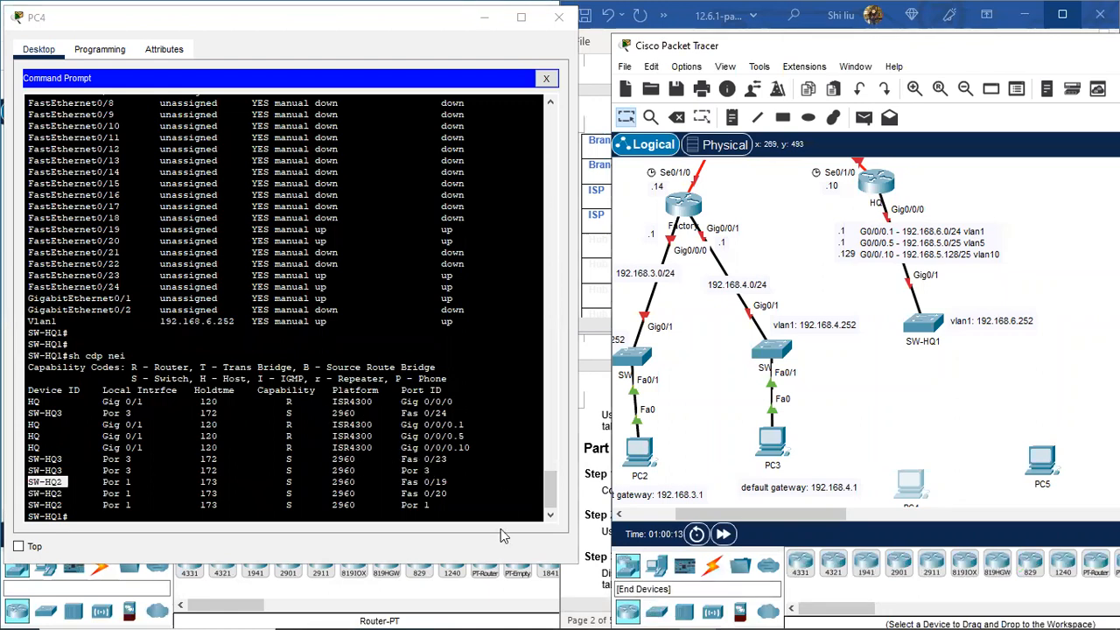
click(656, 611)
click(800, 566)
click(879, 405)
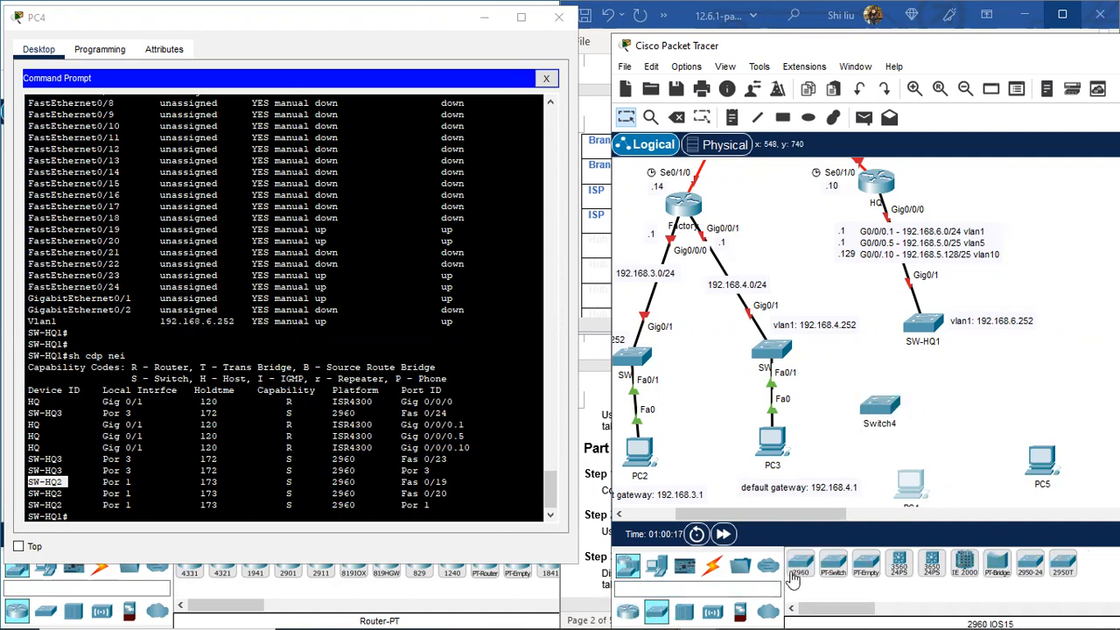
click(800, 567)
click(992, 406)
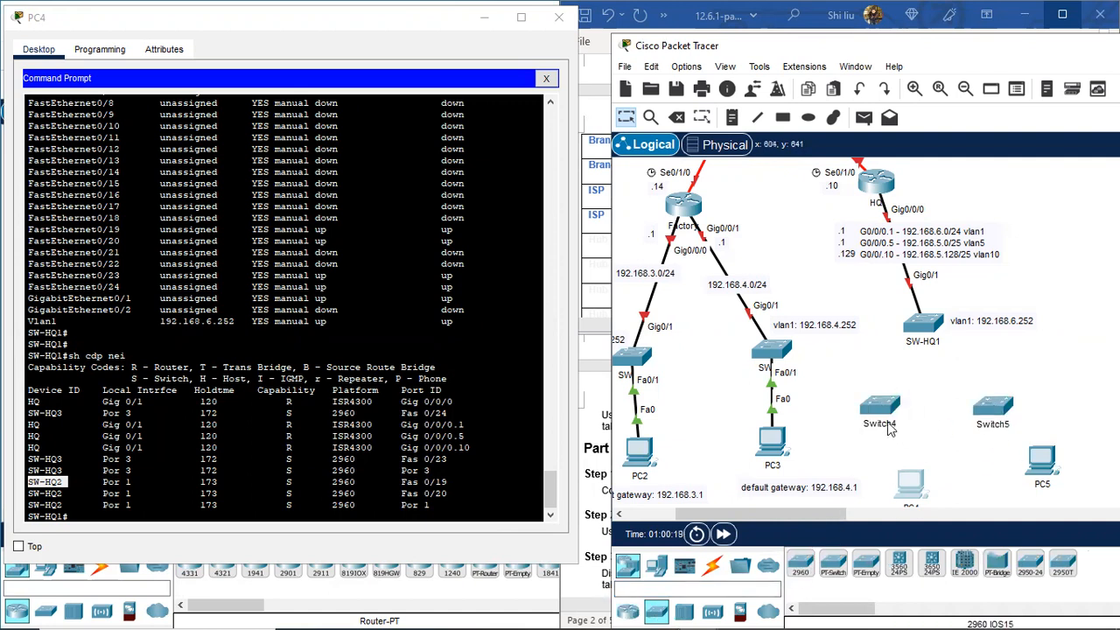
Step: Rename the new switches SW-HQ2 and SW-HQ3
click(888, 425)
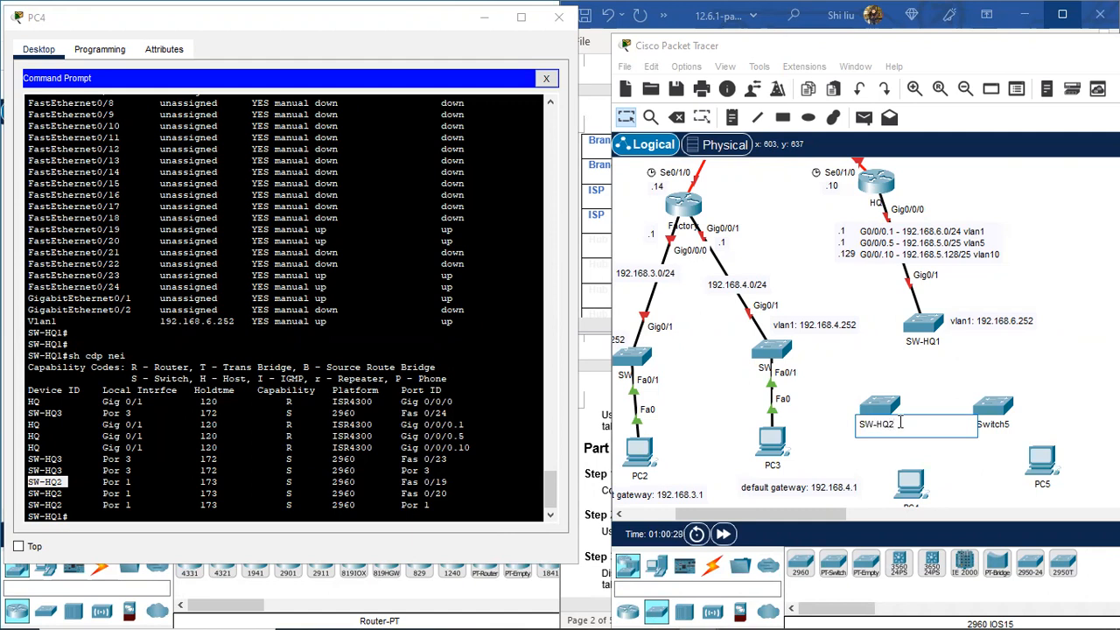
drag(899, 421, 849, 424)
key(ctrl+c)
click(1006, 425)
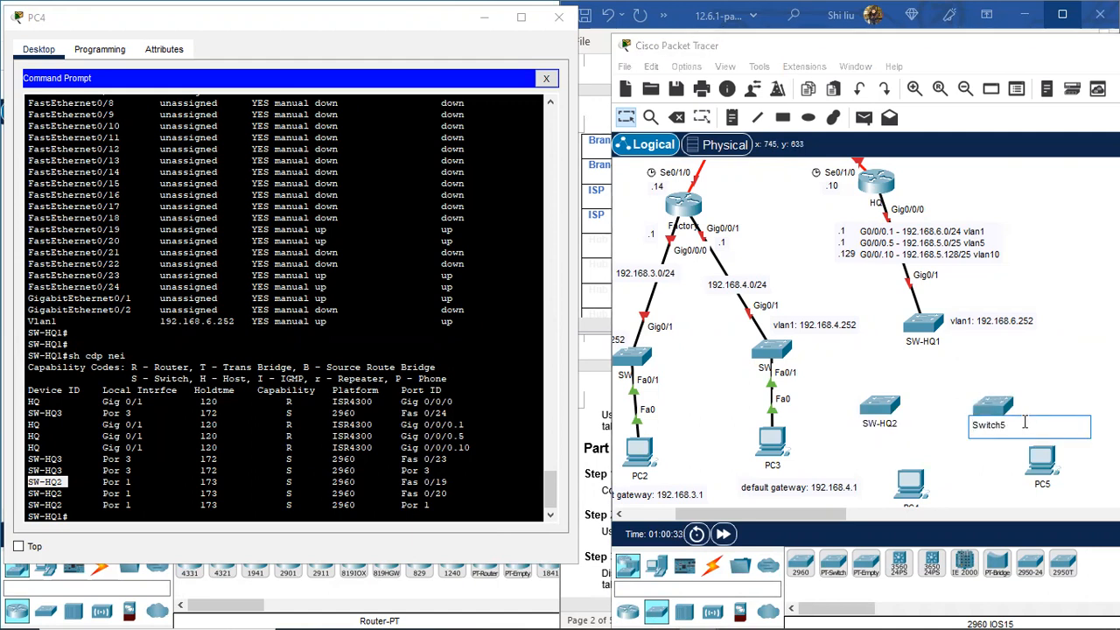
double_click(1010, 426)
key(BackSpace)
key(ctrl+v)
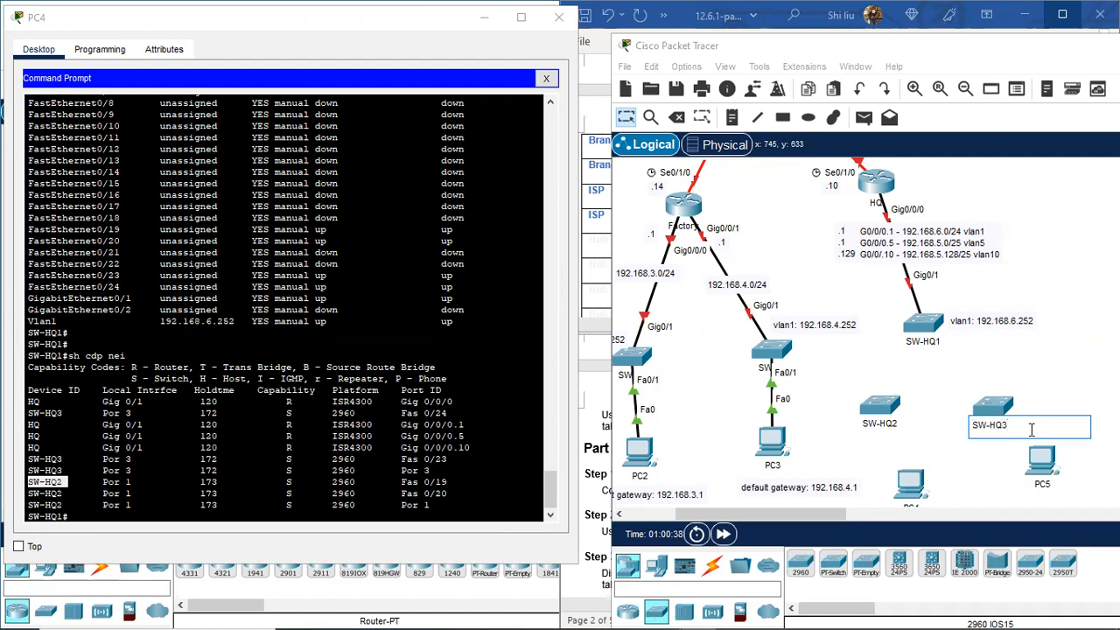
key(Return)
Step: Arrange SW-HQ2 and SW-HQ3 above PC4 and PC5, shifting the PCs lower
drag(999, 406, 1012, 396)
scroll(974, 428, down, 1)
drag(925, 438, 928, 465)
drag(893, 357, 913, 383)
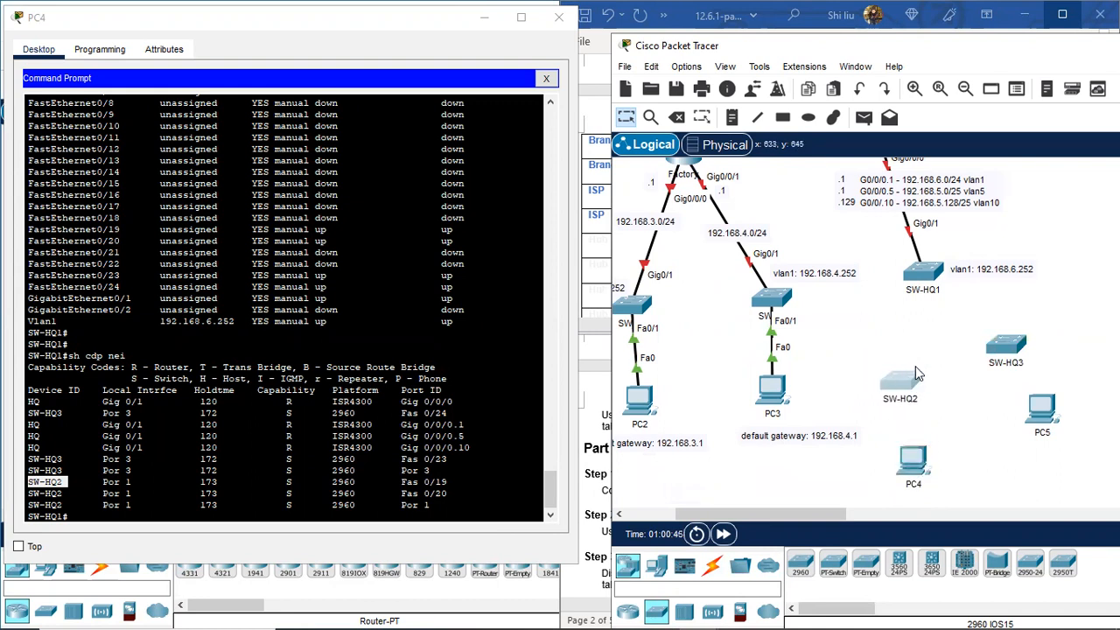
drag(1024, 344, 1071, 342)
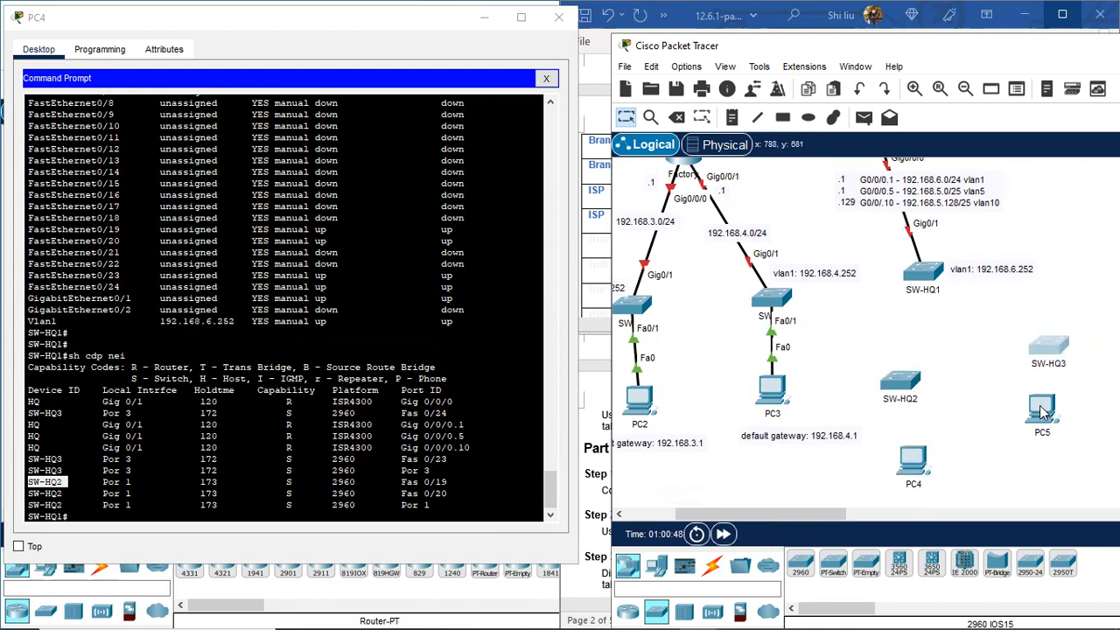
drag(1045, 413, 1073, 461)
drag(916, 387, 920, 384)
drag(918, 457, 925, 471)
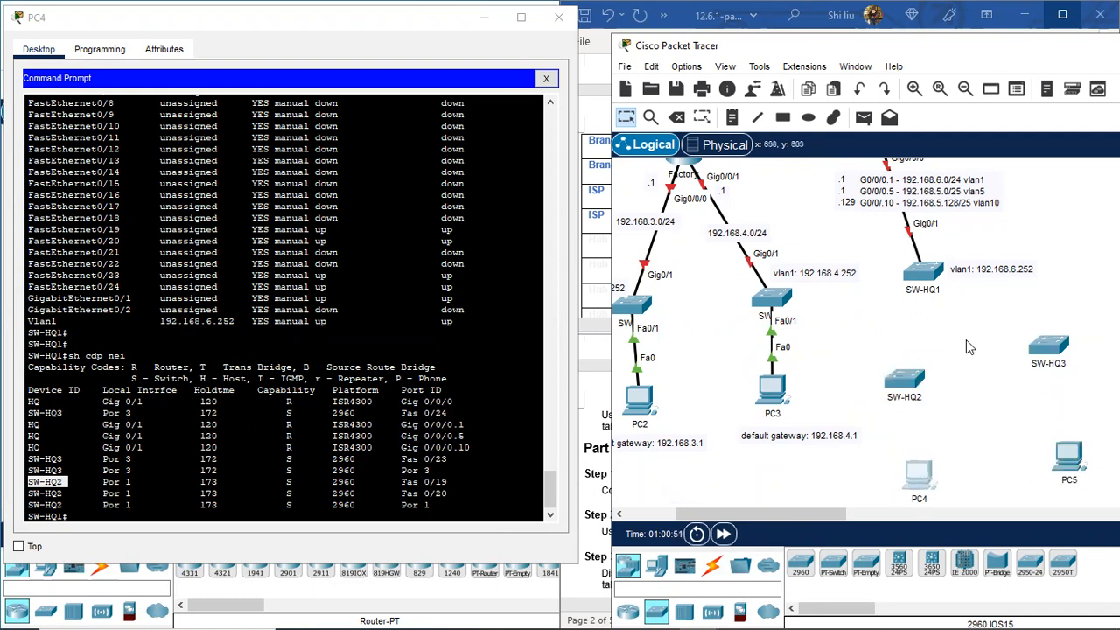
click(77, 514)
key(Return)
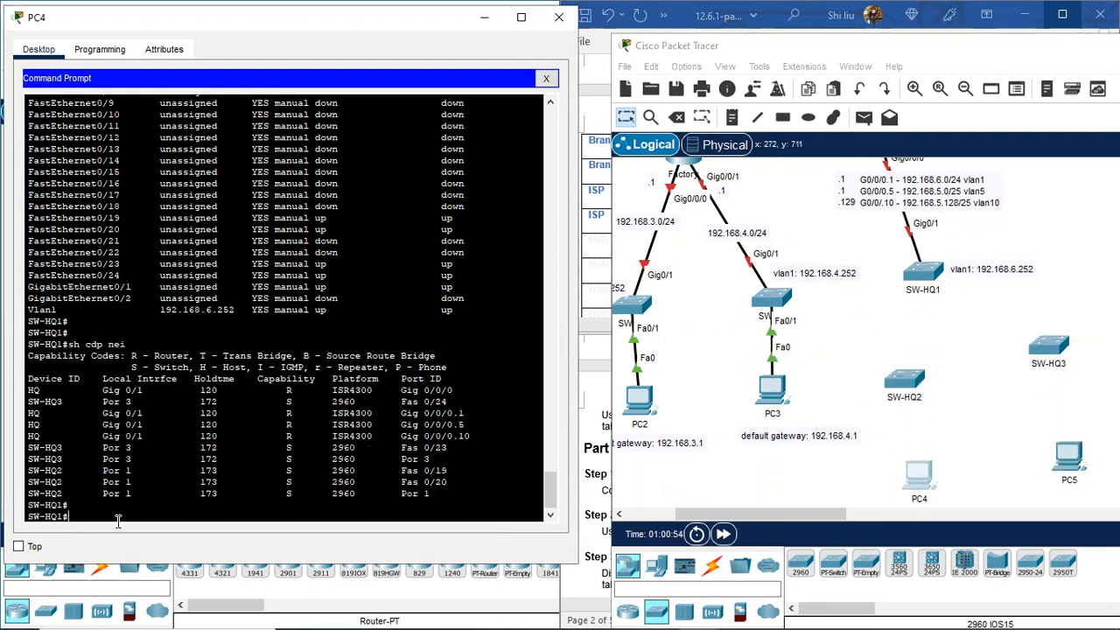
click(1051, 350)
drag(1051, 351, 1044, 355)
Step: Run 'show cdp neighbors detail' on SW-HQ1 from PC4's terminal
click(81, 514)
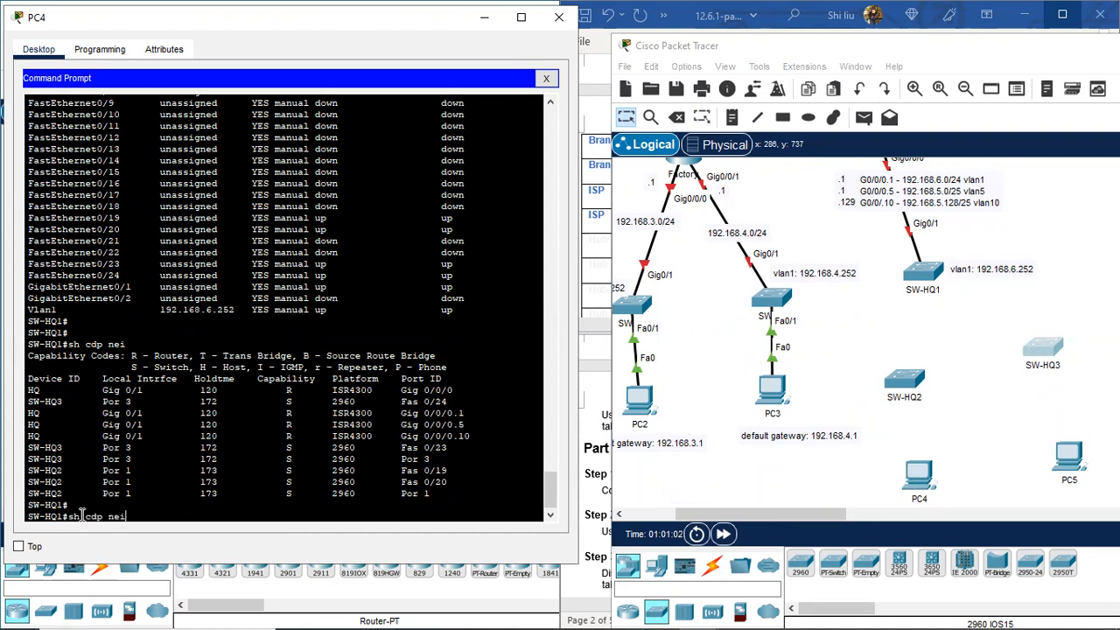
text(detail)
key(Return)
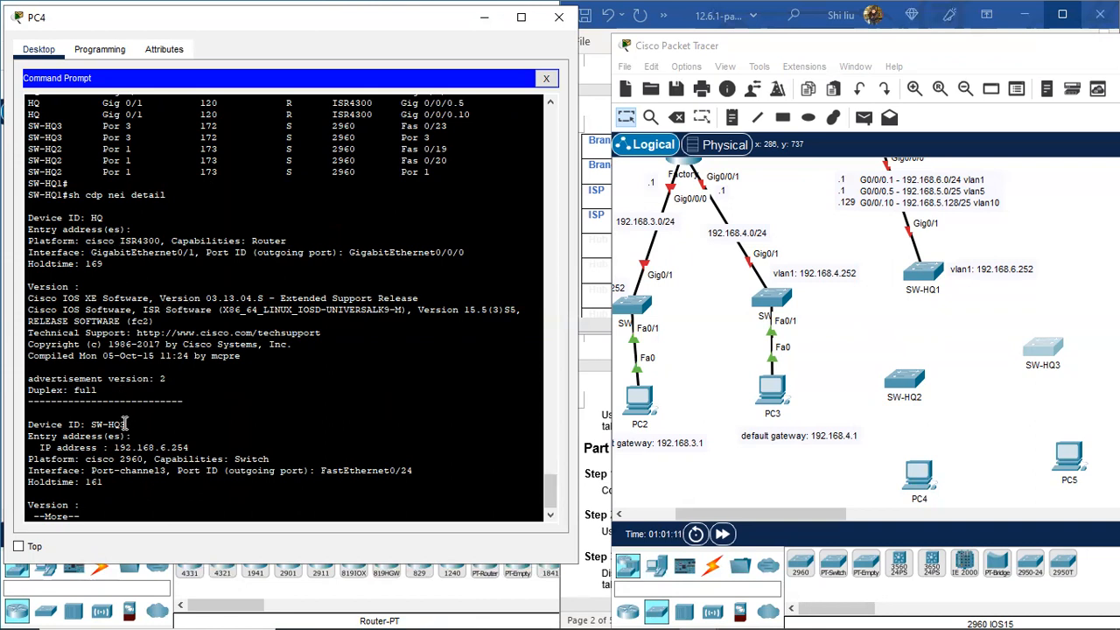
Step: Copy SW-HQ3's address 192.168.6.254 from the CDP detail and paste it as a note beside SW-HQ3
mouse_move(125, 424)
mouse_down()
mouse_move(31, 424)
mouse_move(104, 423)
mouse_up()
drag(189, 447, 113, 447)
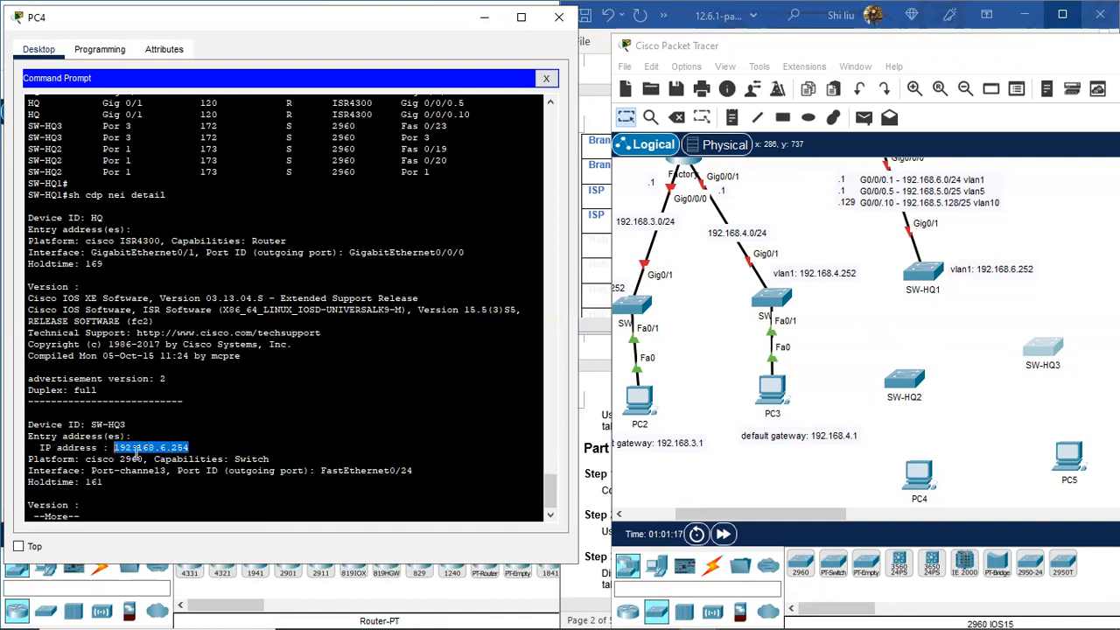
right_click(136, 455)
click(180, 465)
drag(820, 514, 855, 517)
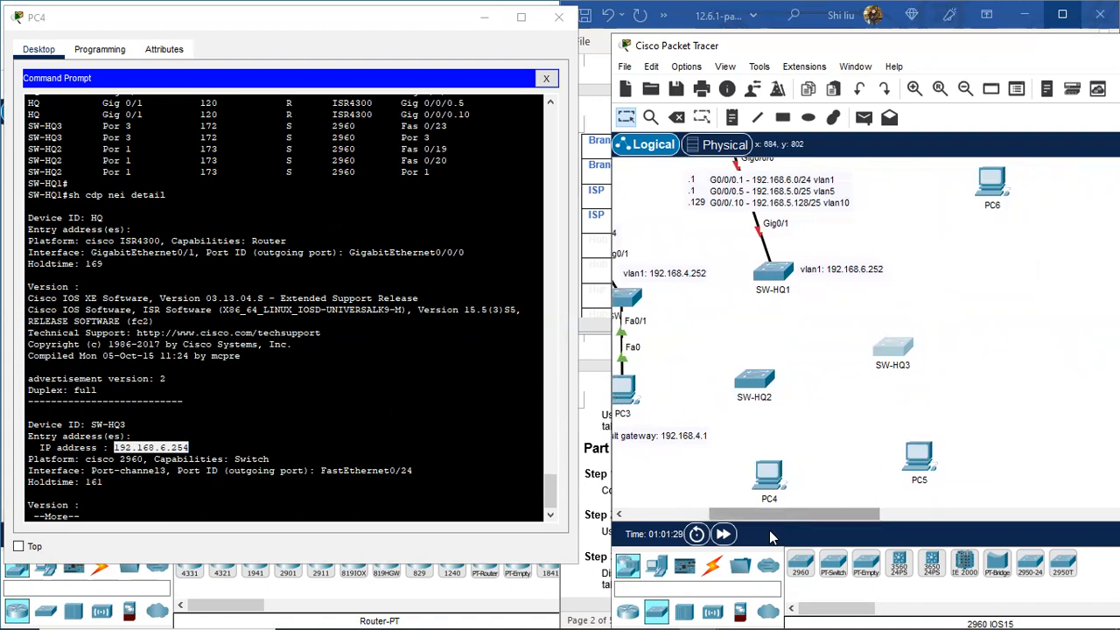
click(731, 117)
click(922, 350)
key(ctrl+v)
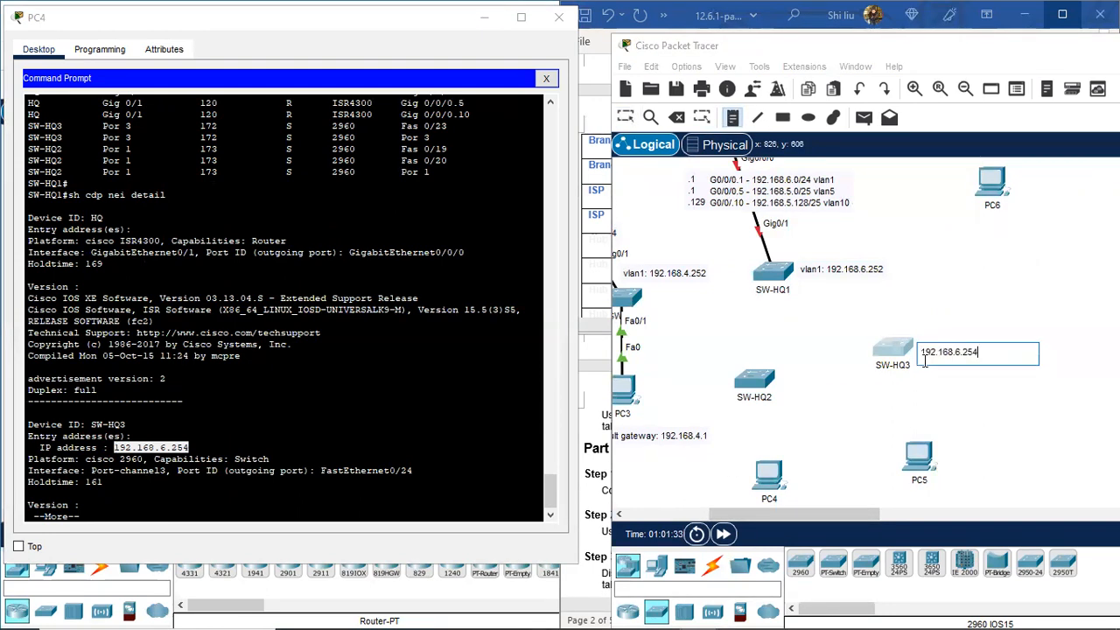
click(73, 456)
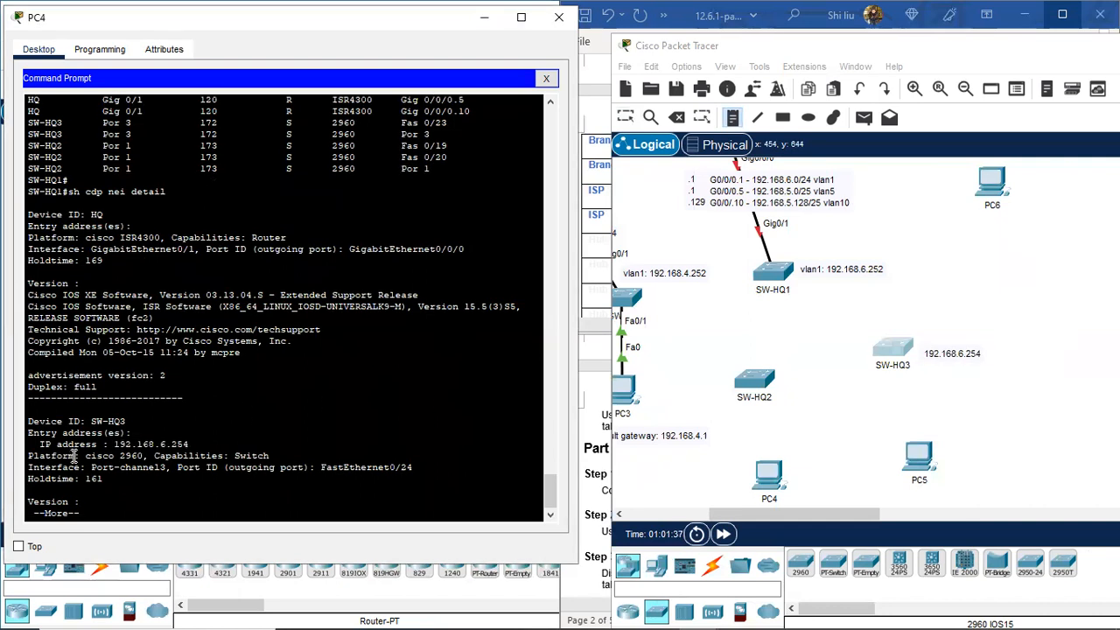
key(space)
key(space)
key(space)
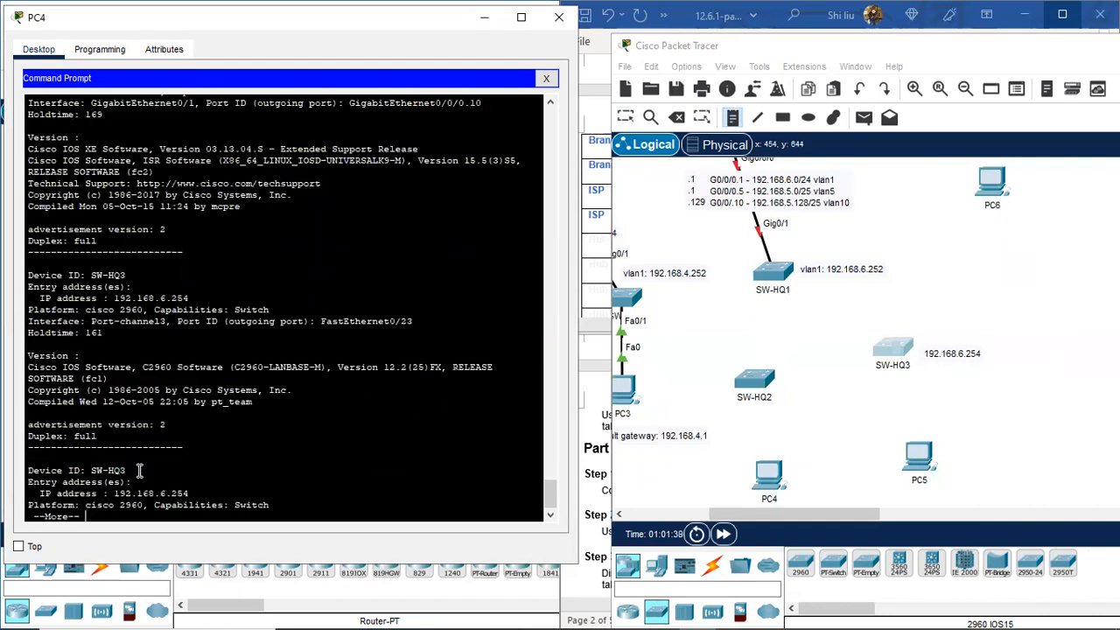
Step: Copy SW-HQ2's address 192.168.6.253 from the CDP detail into a new topology note
key(space)
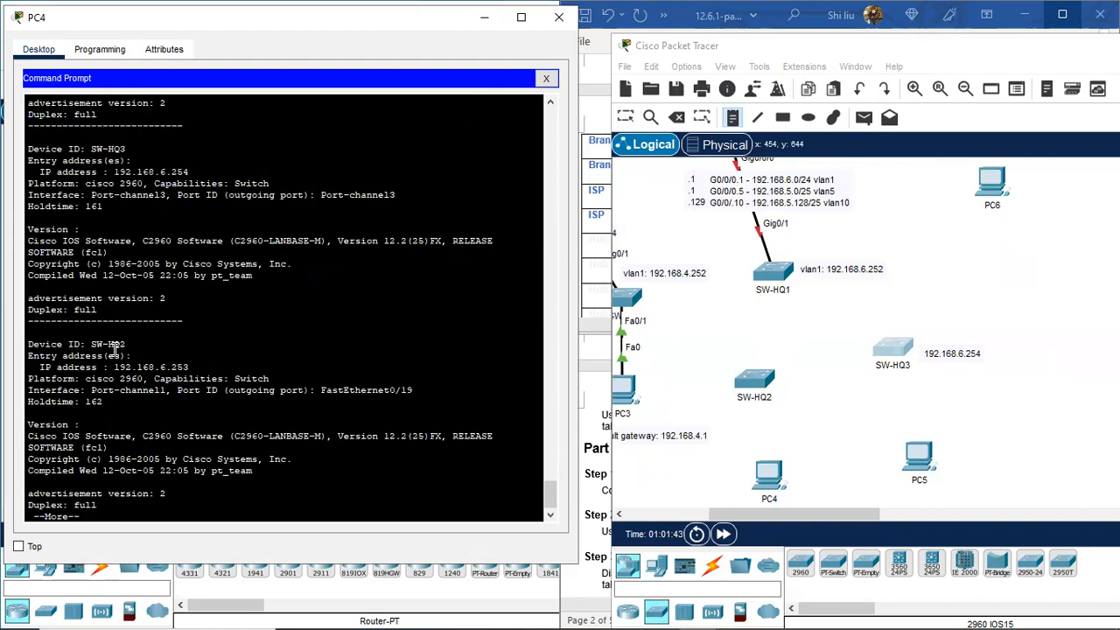
double_click(185, 367)
drag(151, 367, 113, 367)
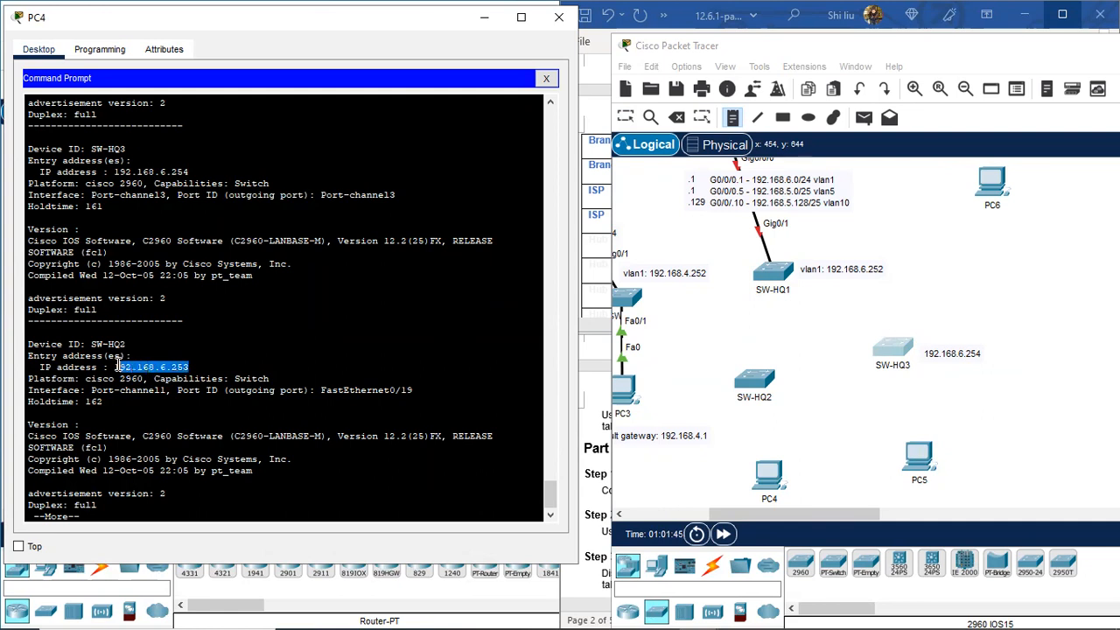
right_click(154, 367)
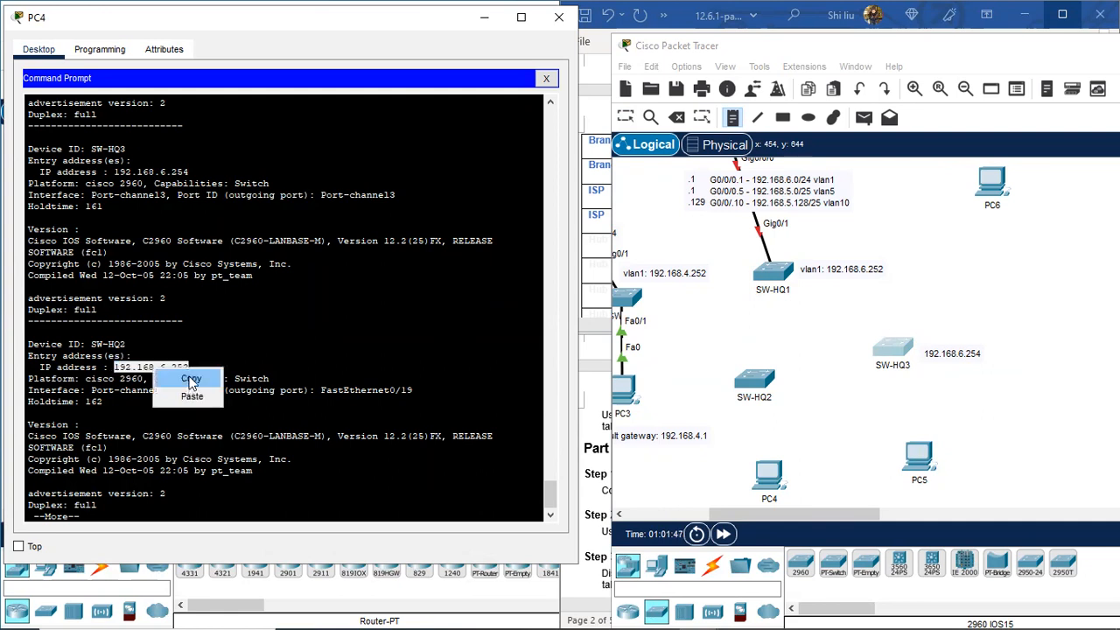
click(192, 379)
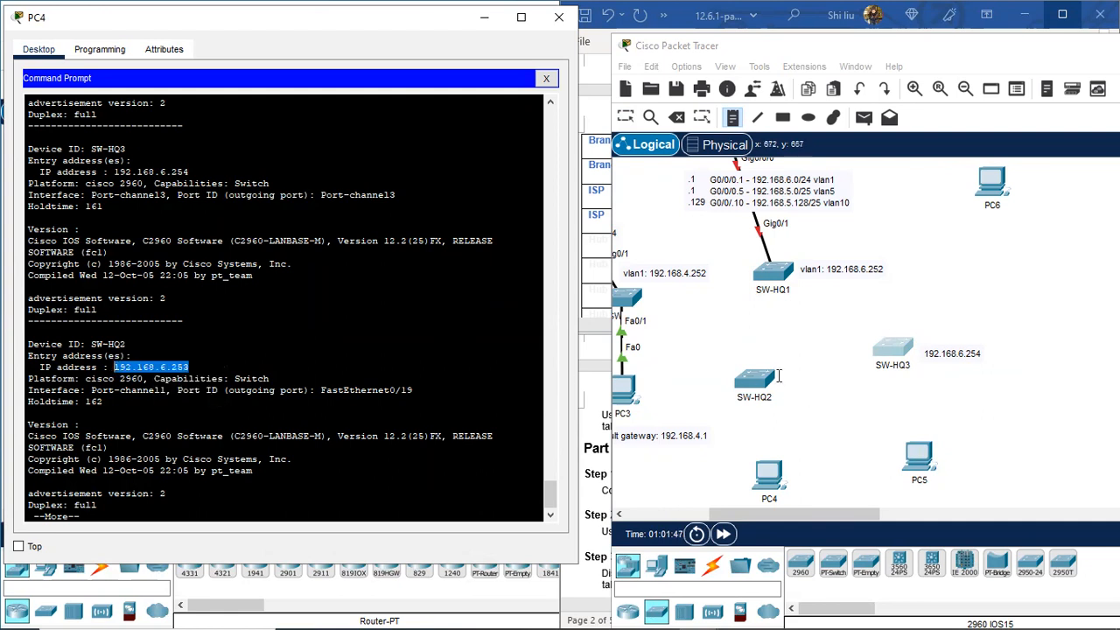
click(706, 360)
key(ctrl+v)
click(624, 119)
Step: Position the 192.168.6.253 note above-left of SW-HQ2 and lower the switch slightly
drag(743, 373, 711, 356)
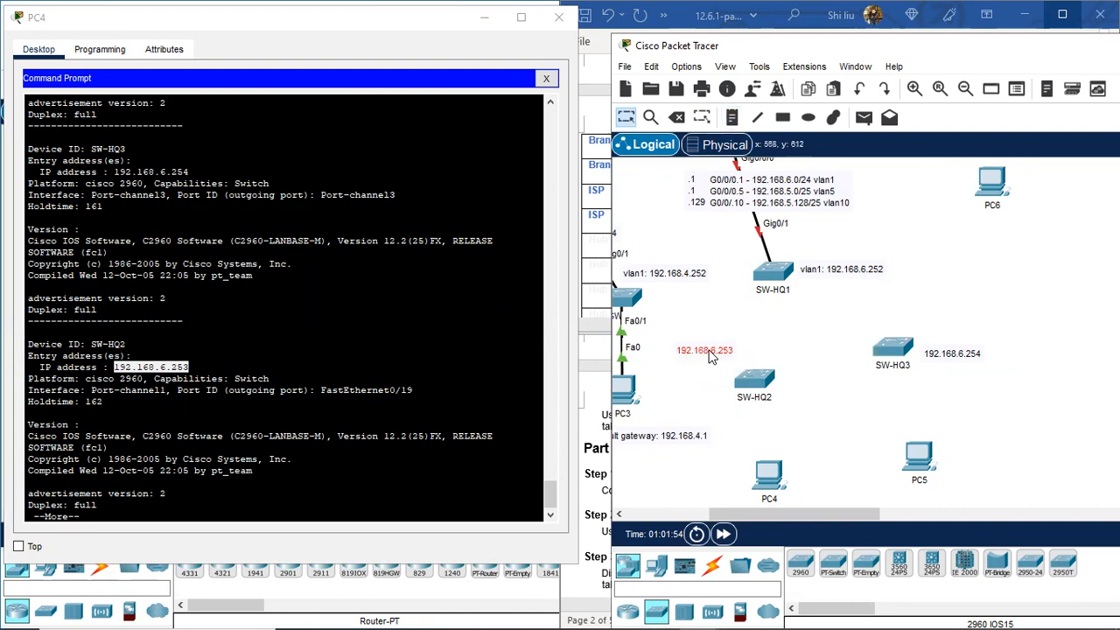
drag(770, 382, 794, 382)
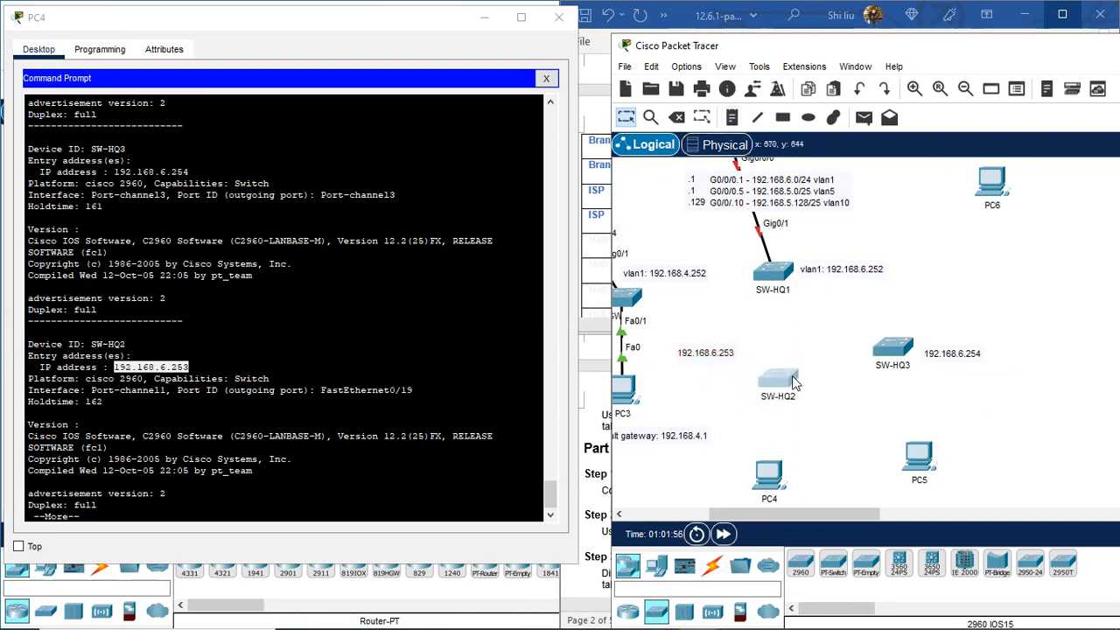
drag(709, 358, 693, 393)
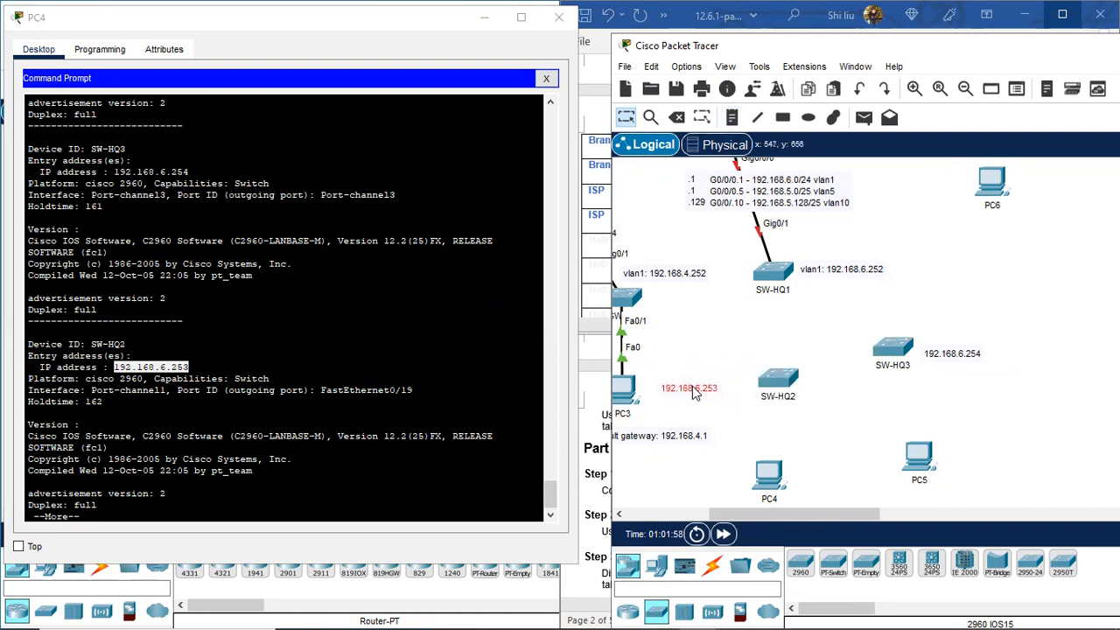
drag(787, 379, 772, 395)
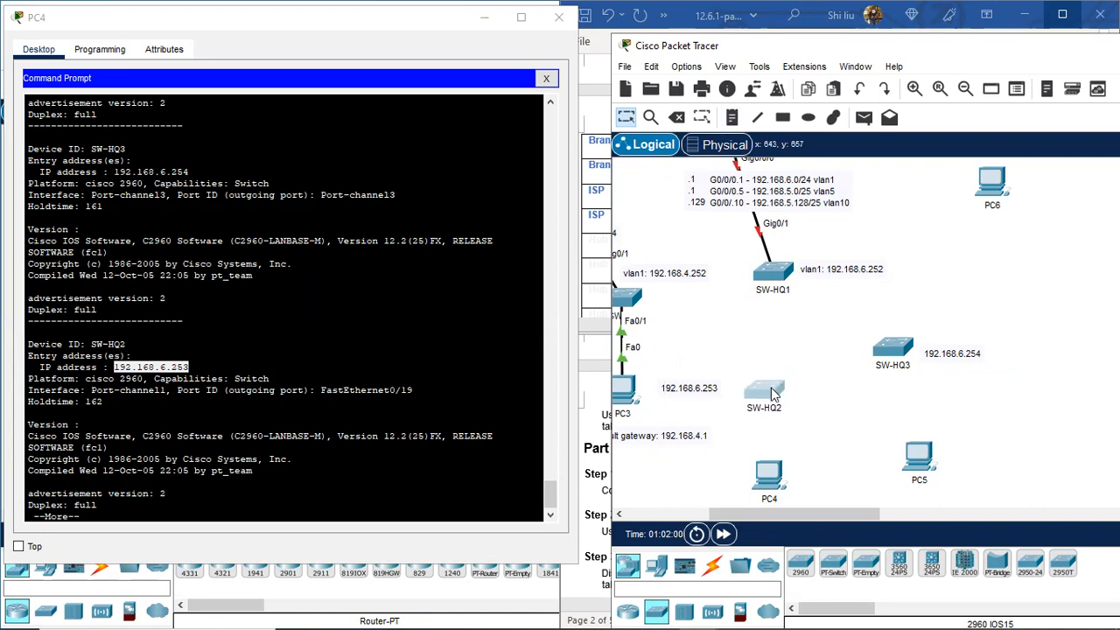
drag(688, 390, 705, 367)
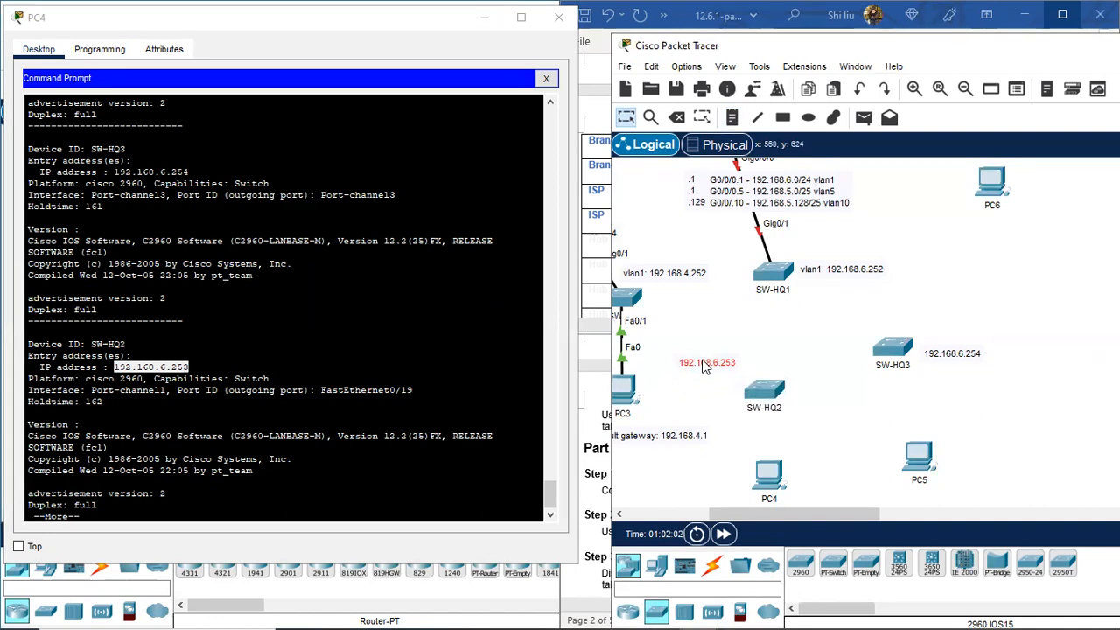
click(763, 396)
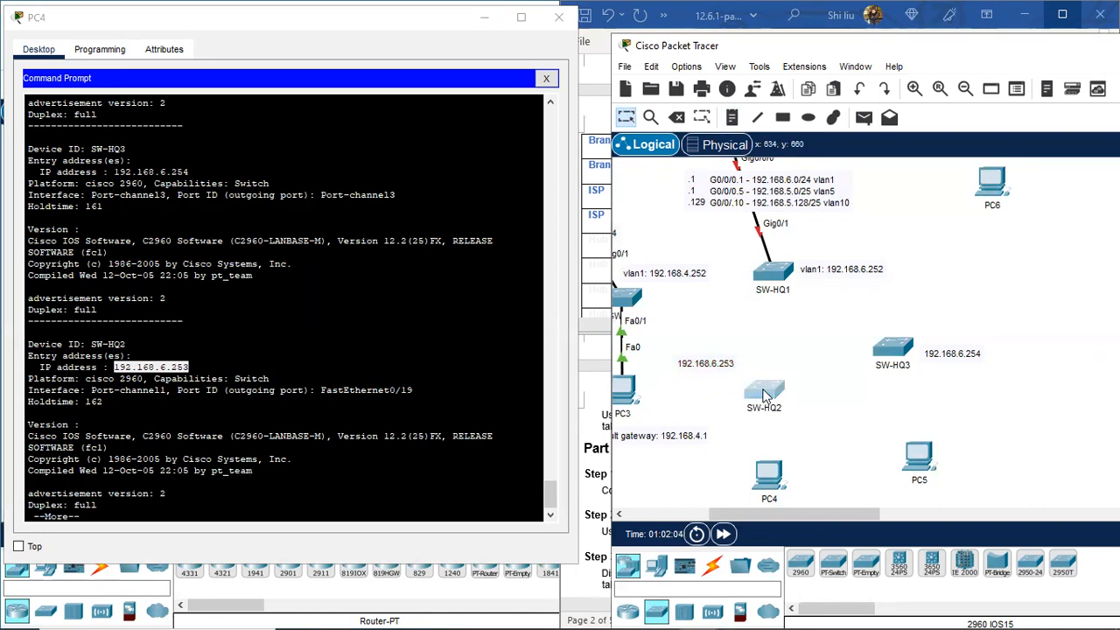
drag(765, 398, 766, 403)
Step: Run 'sh etherchannel summary' on SW-HQ1 and highlight Po1 (Fa0/19–20) and Po3 (Fa0/23–24)
click(112, 513)
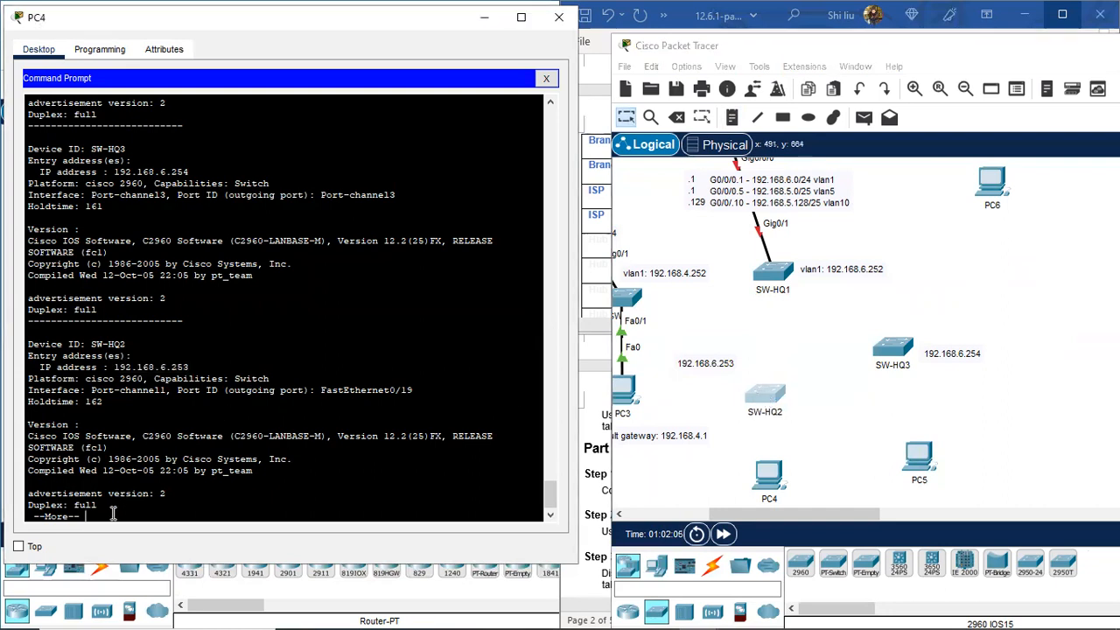
scroll(112, 513, up, 1)
scroll(166, 333, up, 6)
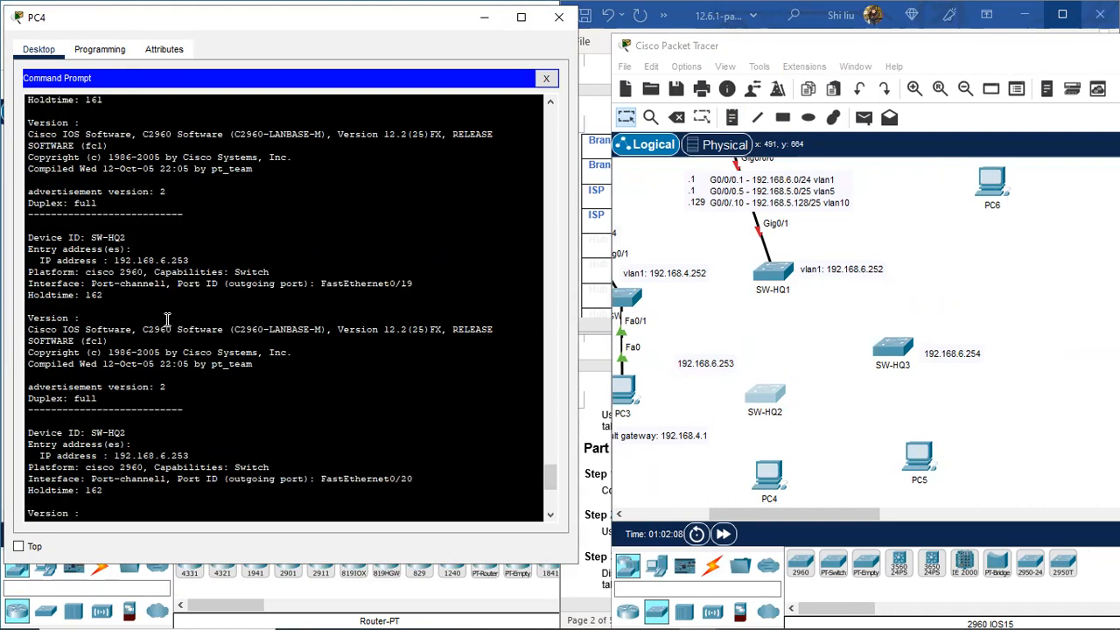
scroll(185, 308, up, 10)
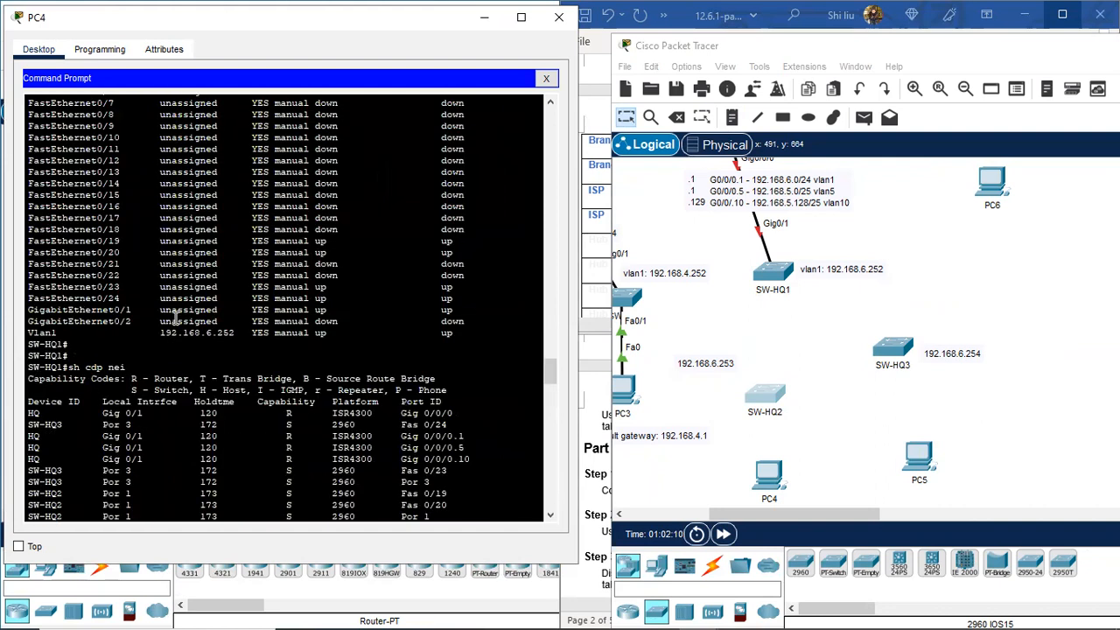
scroll(81, 342, up, 7)
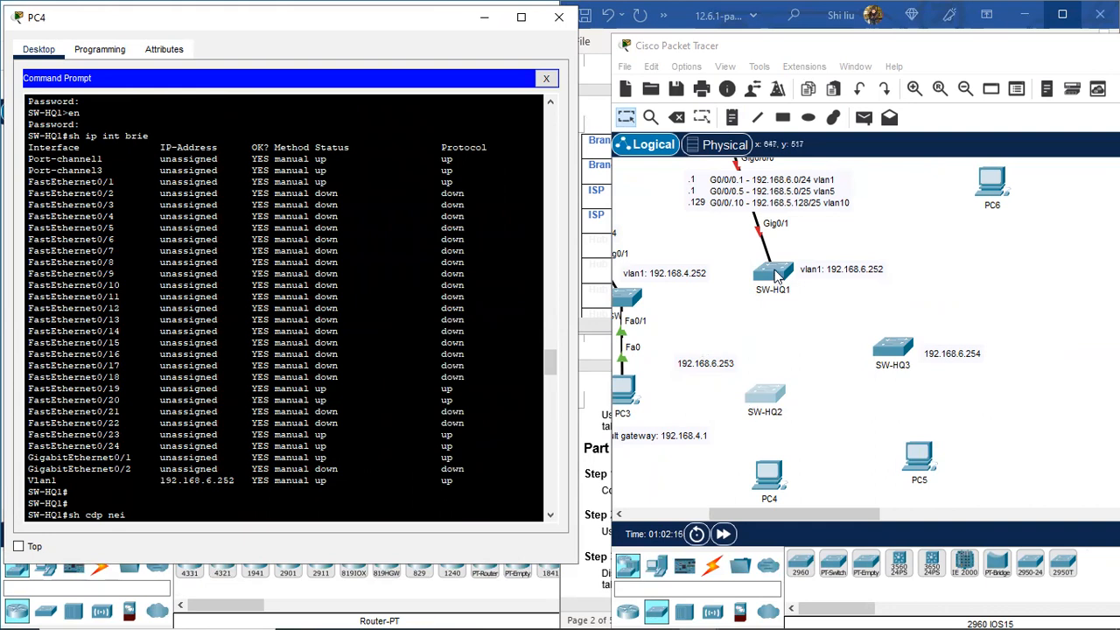
scroll(112, 488, down, 15)
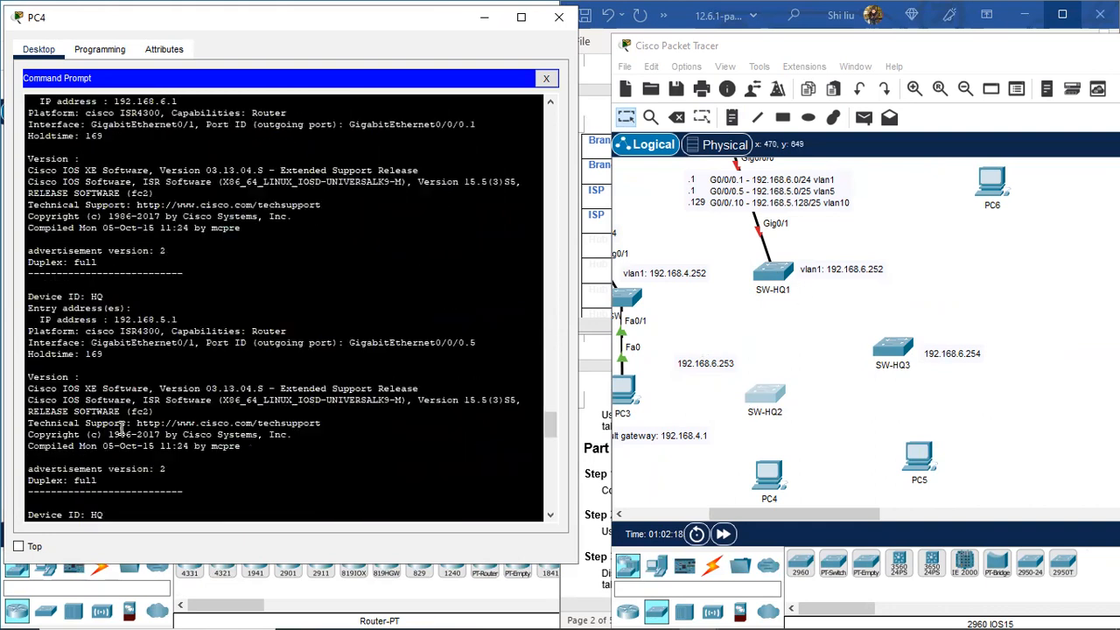
scroll(113, 488, down, 5)
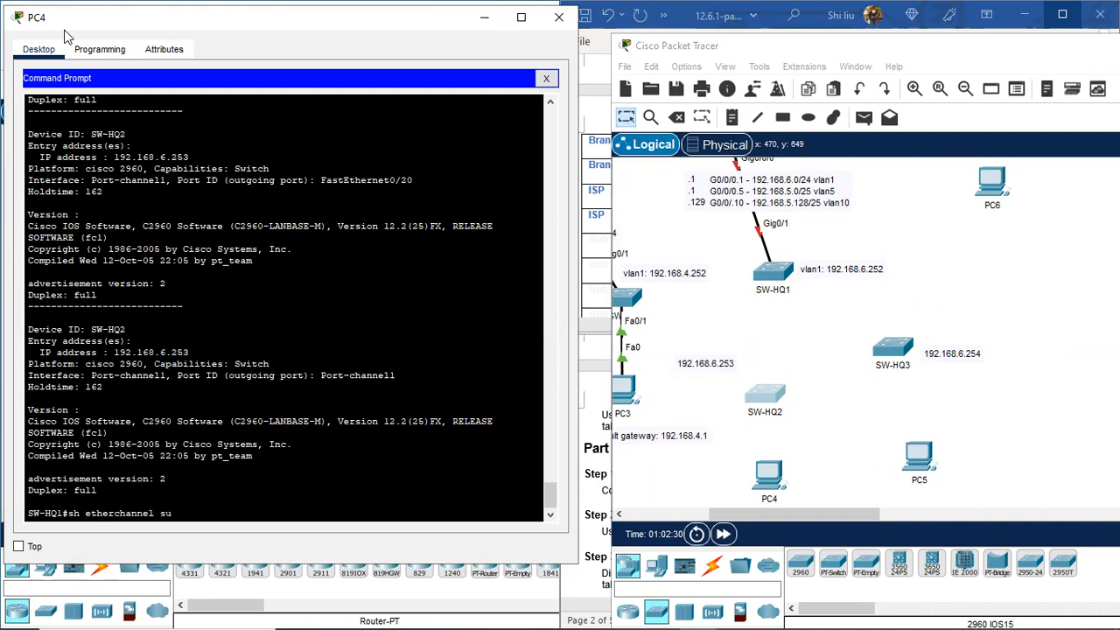
key(Return)
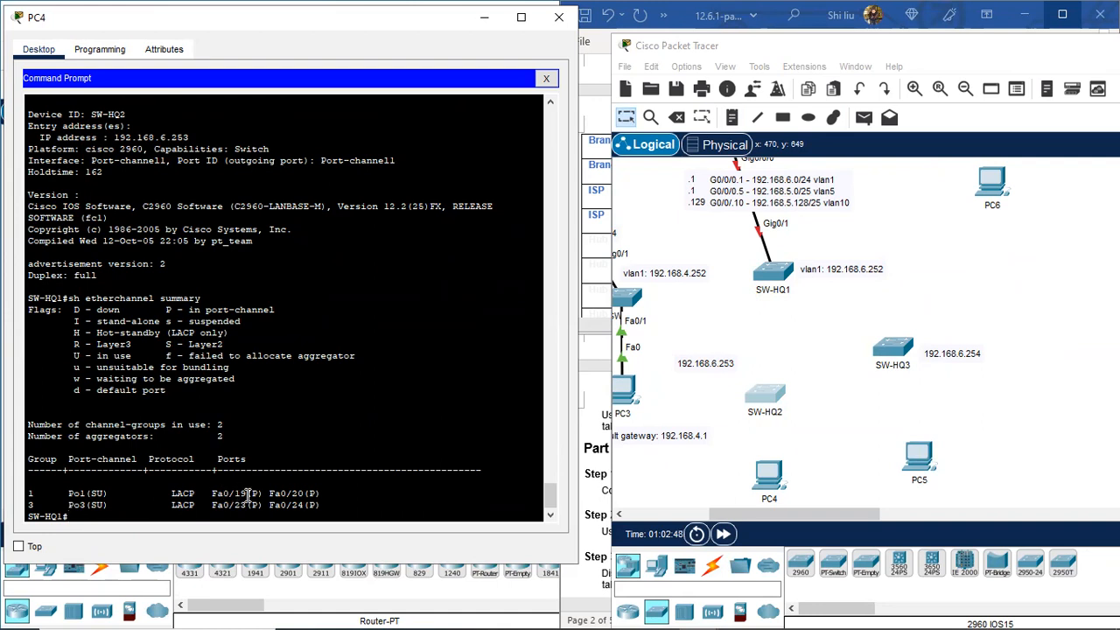
drag(323, 493, 213, 493)
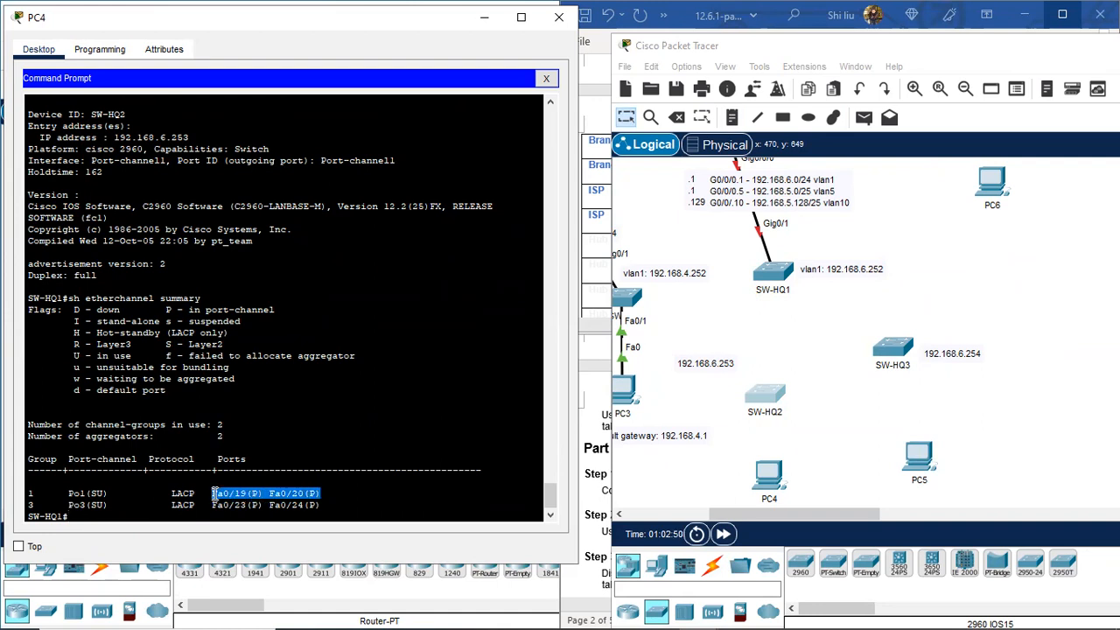
mouse_move(208, 513)
mouse_down()
mouse_move(262, 508)
mouse_move(219, 505)
mouse_up()
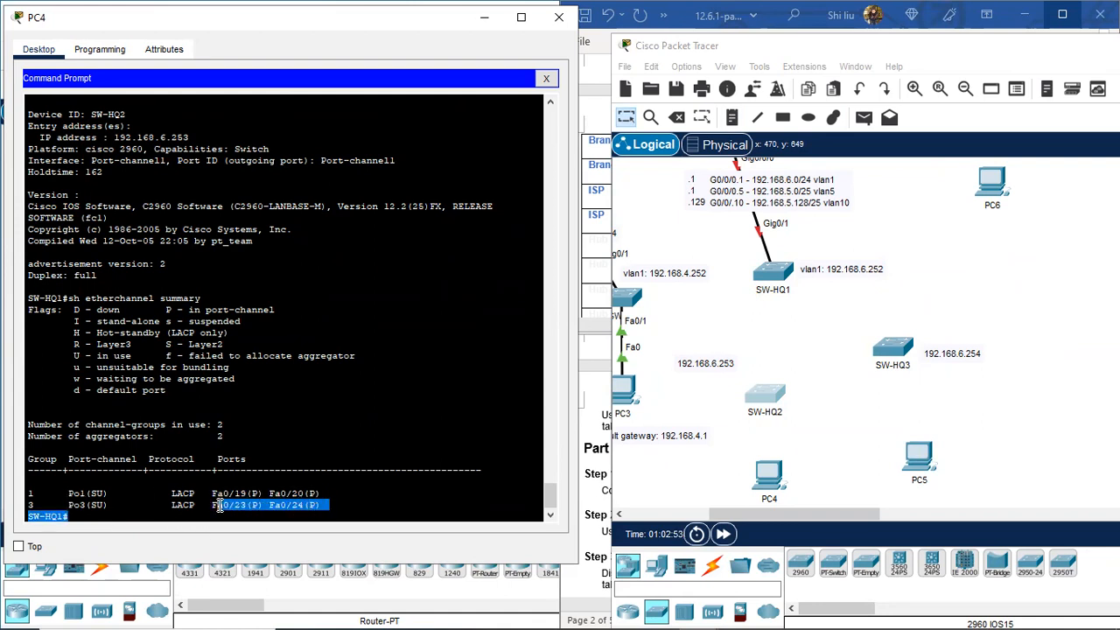
Step: Telnet from PC4's session to SW-HQ2 at 192.168.6.253 and log in
click(77, 516)
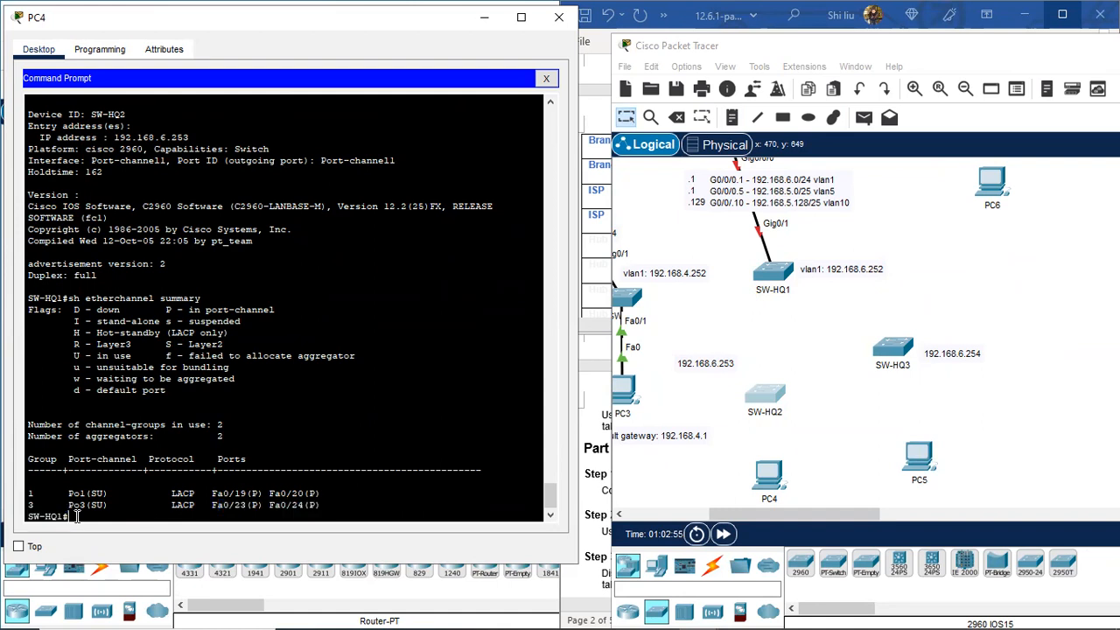
key(Return)
key(Return)
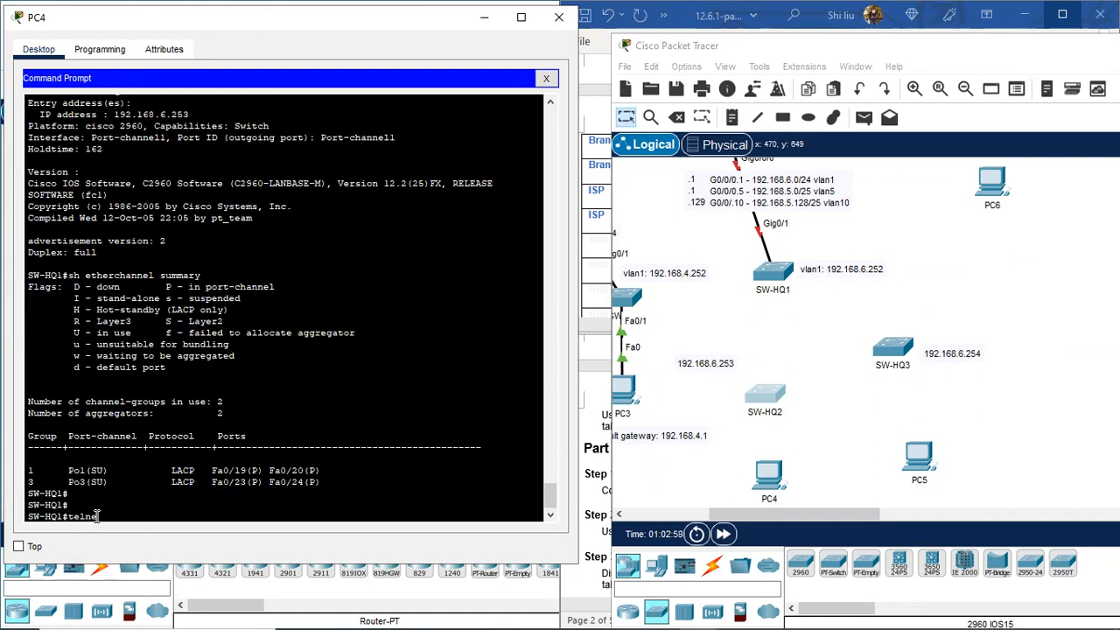
text(telnet 192.168.6.253)
click(717, 389)
drag(718, 389, 714, 392)
click(228, 516)
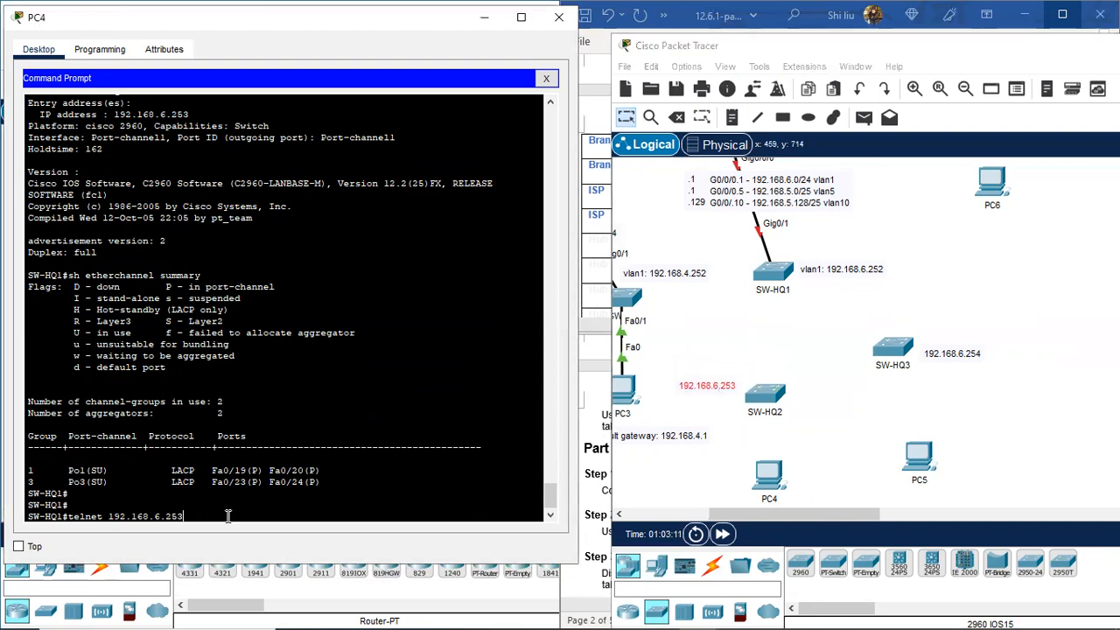
key(Return)
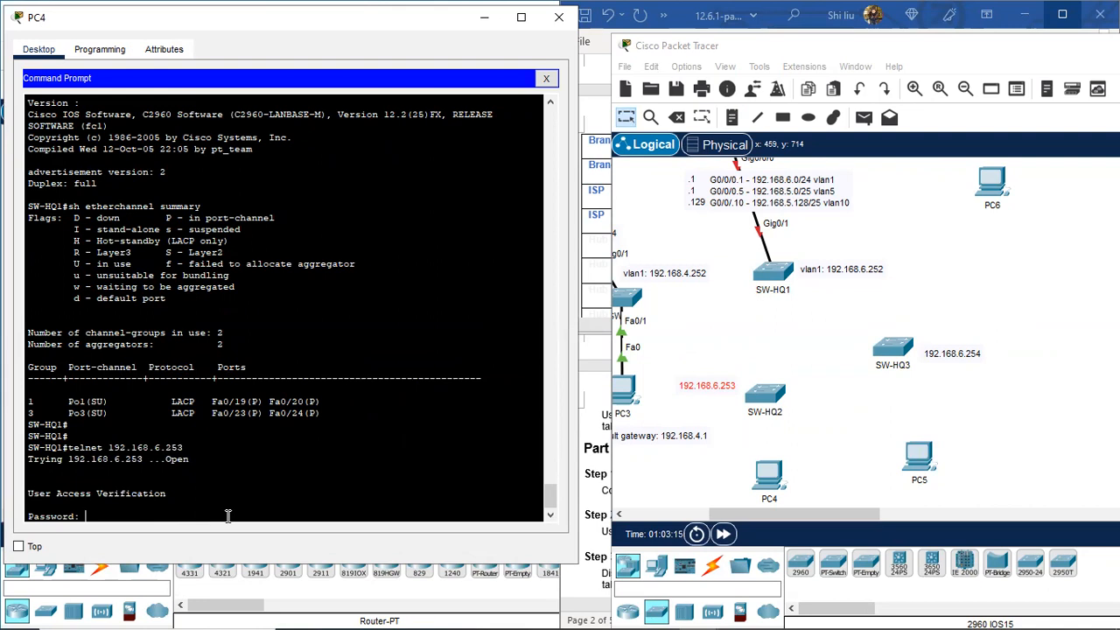
key(Return)
Step: Enter privileged mode on SW-HQ2 and list its interfaces with 'sh ip int brie'
text(en)
key(Return)
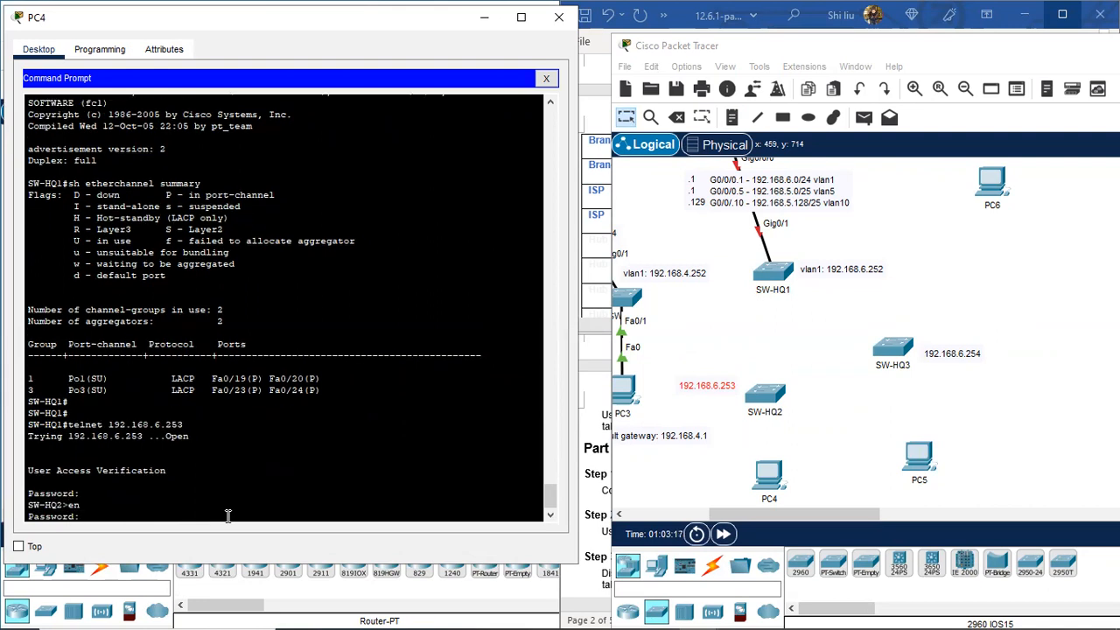
key(Return)
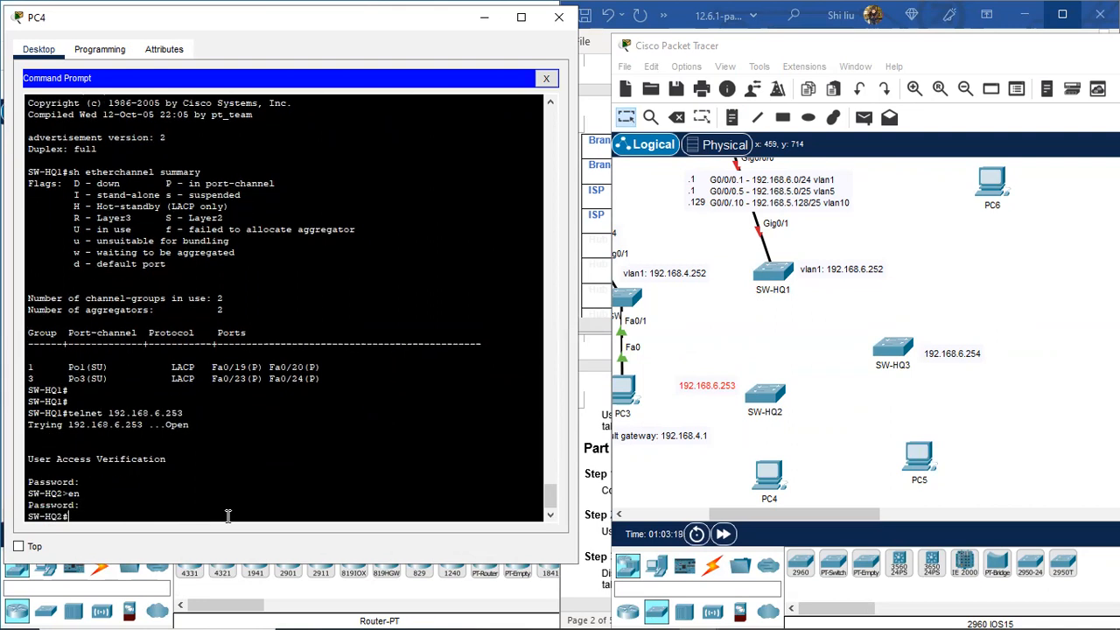
text(sh ip int brie)
key(Return)
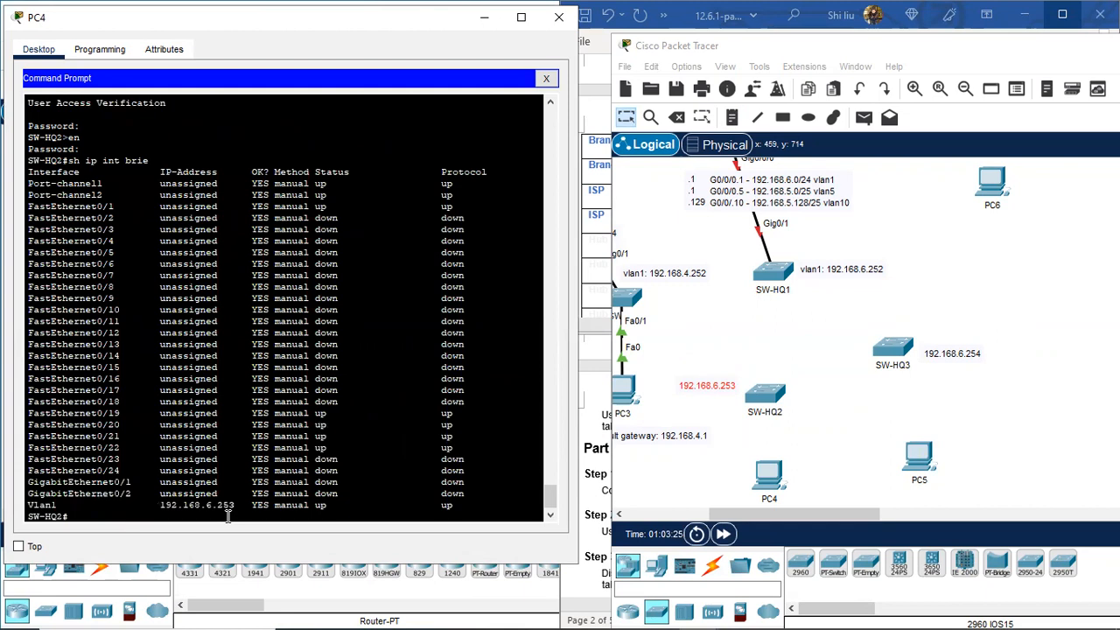
Step: Edit SW-HQ2's note to read 'vlan1: 192.168.6.253' and raise it slightly
click(719, 393)
text(vlan1)
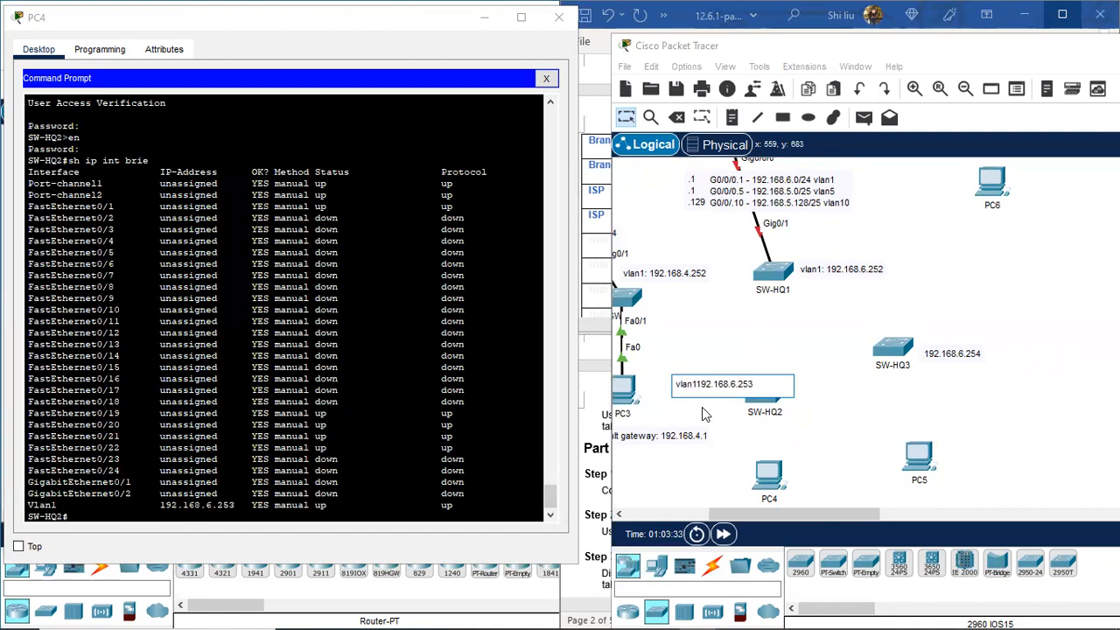
text(:)
key(Return)
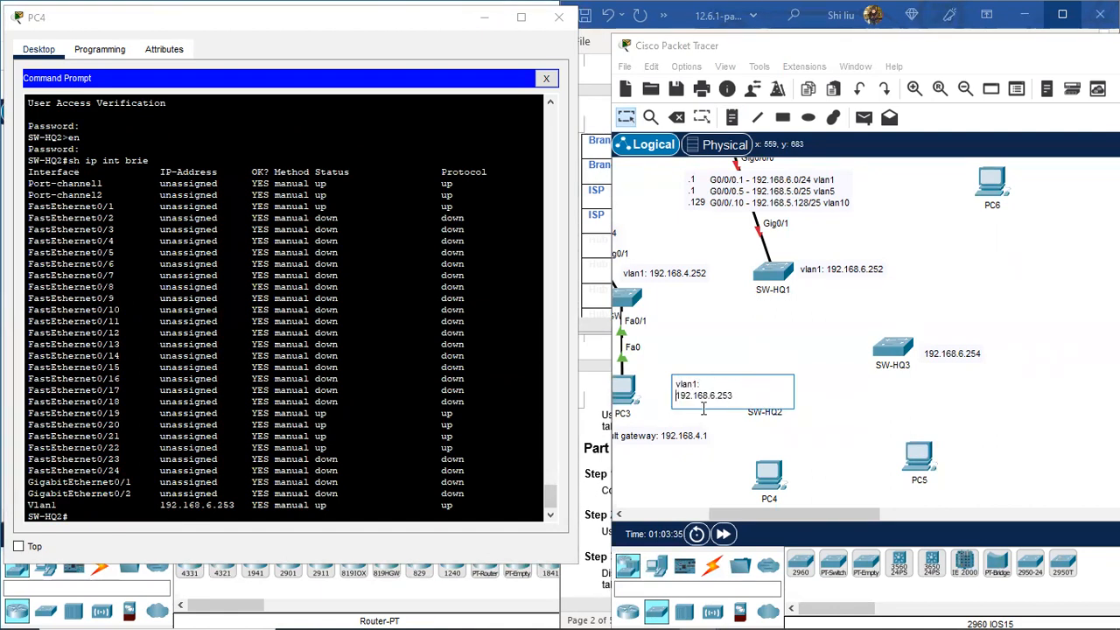
click(719, 418)
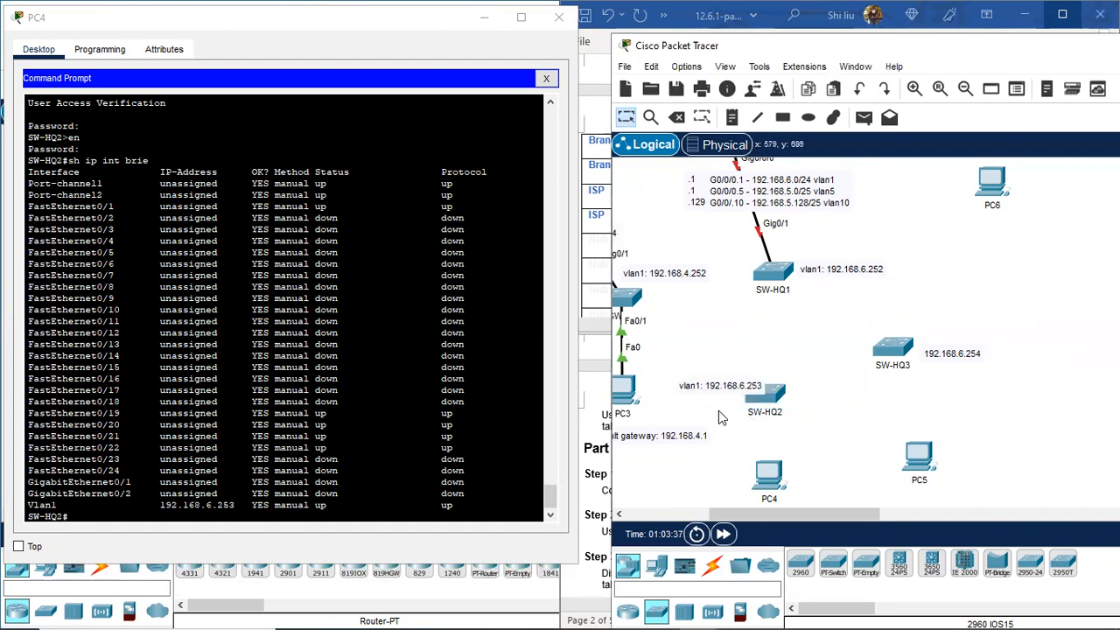
drag(740, 388, 737, 366)
click(99, 516)
Step: Run the EtherChannel summary on SW-HQ2 and highlight its Po1 row
key(Return)
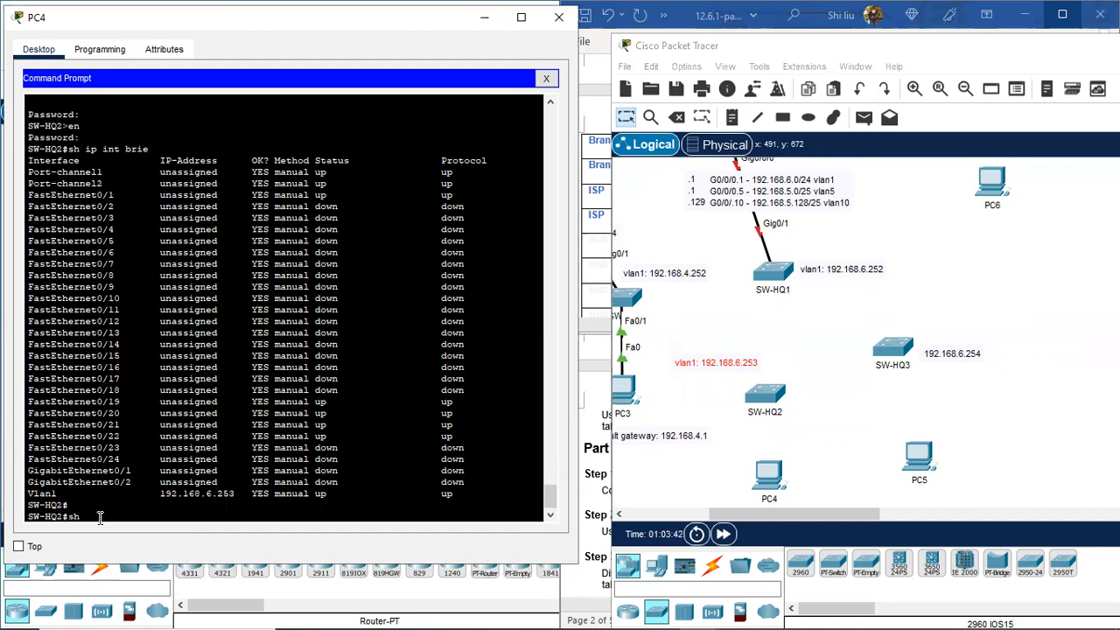
text(sh)
key(Return)
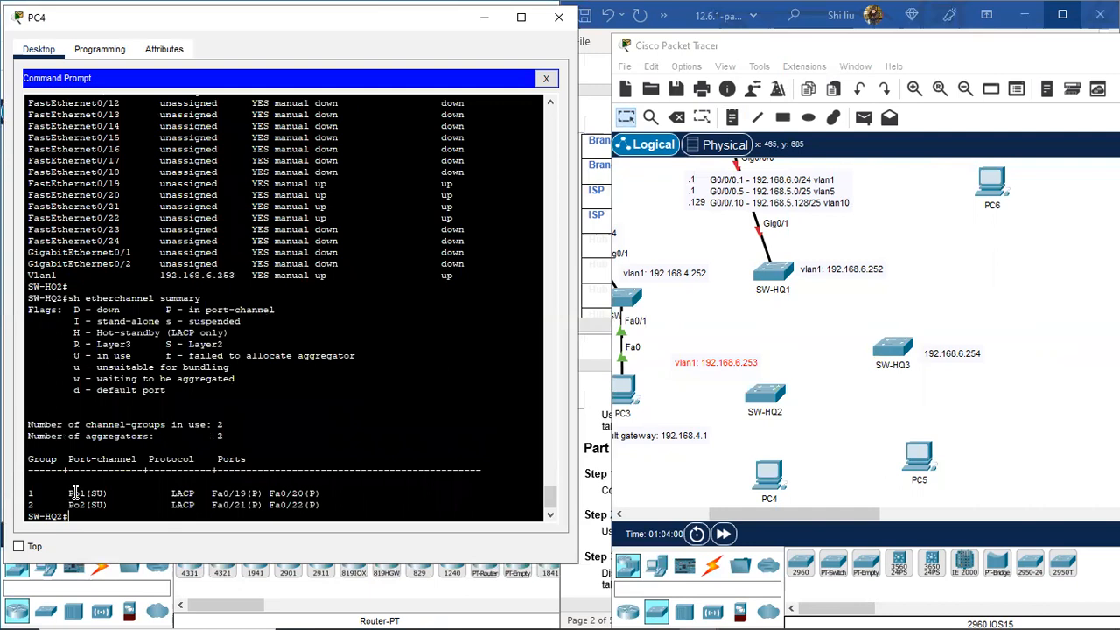
drag(63, 492, 332, 494)
Step: Review the earlier terminal output, then bring up the available cable types
scroll(210, 300, up, 7)
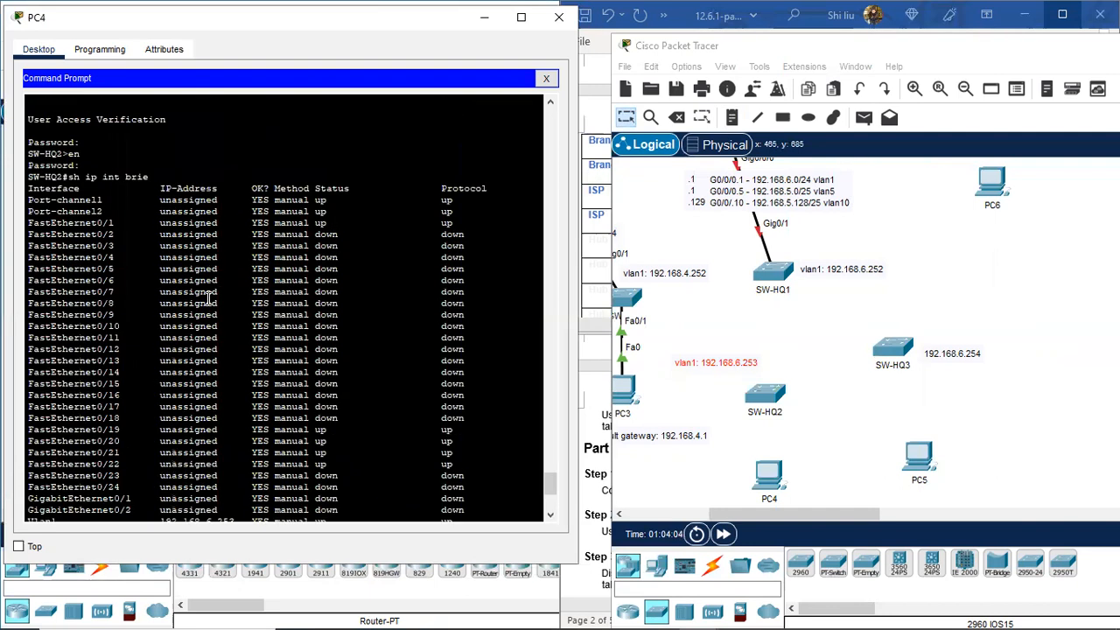
scroll(210, 300, up, 18)
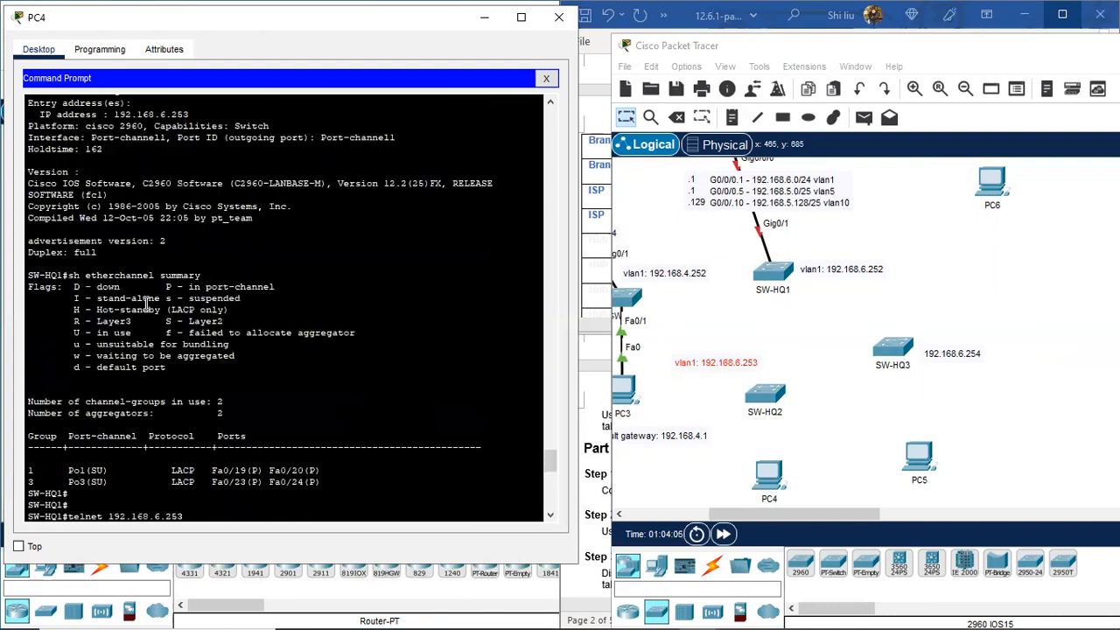
scroll(145, 302, up, 8)
scroll(141, 305, down, 15)
scroll(140, 302, down, 12)
scroll(129, 298, up, 10)
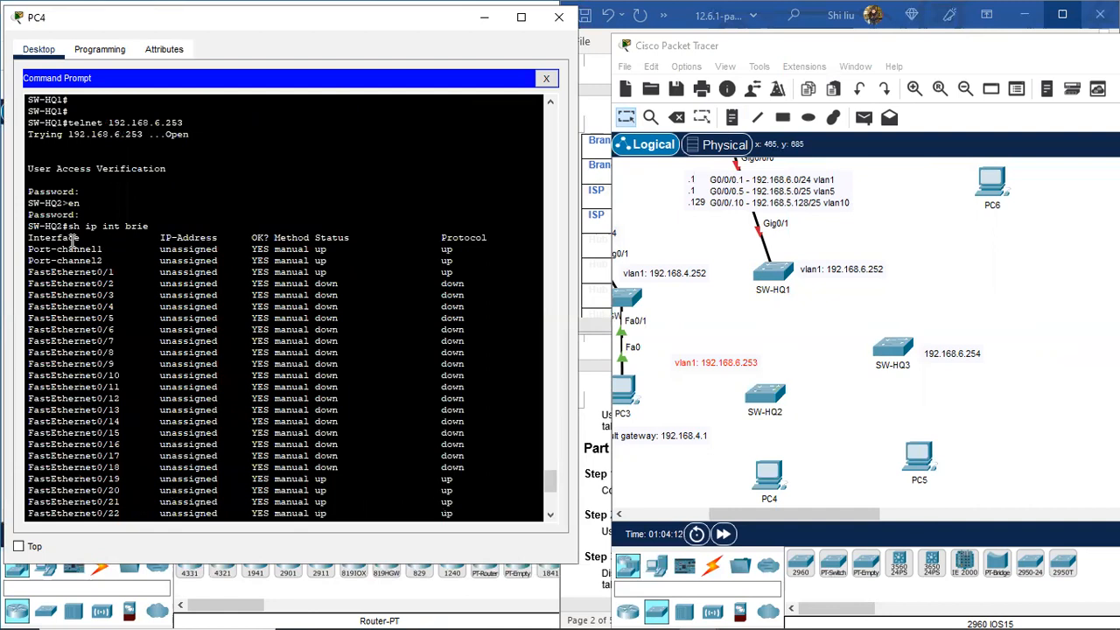
scroll(102, 326, down, 9)
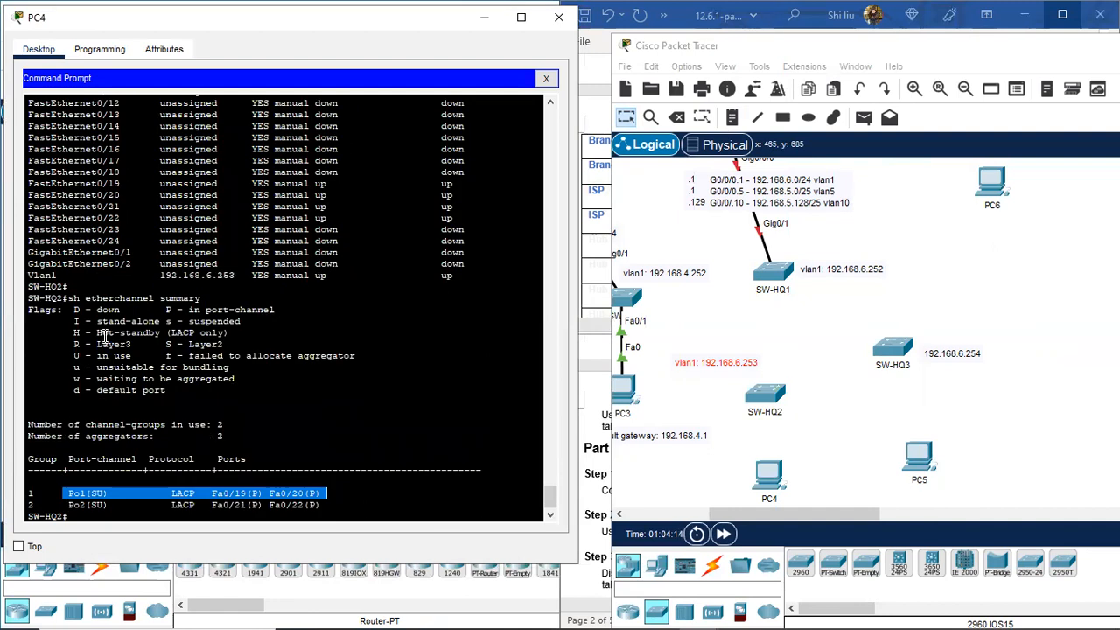
scroll(105, 337, down, 1)
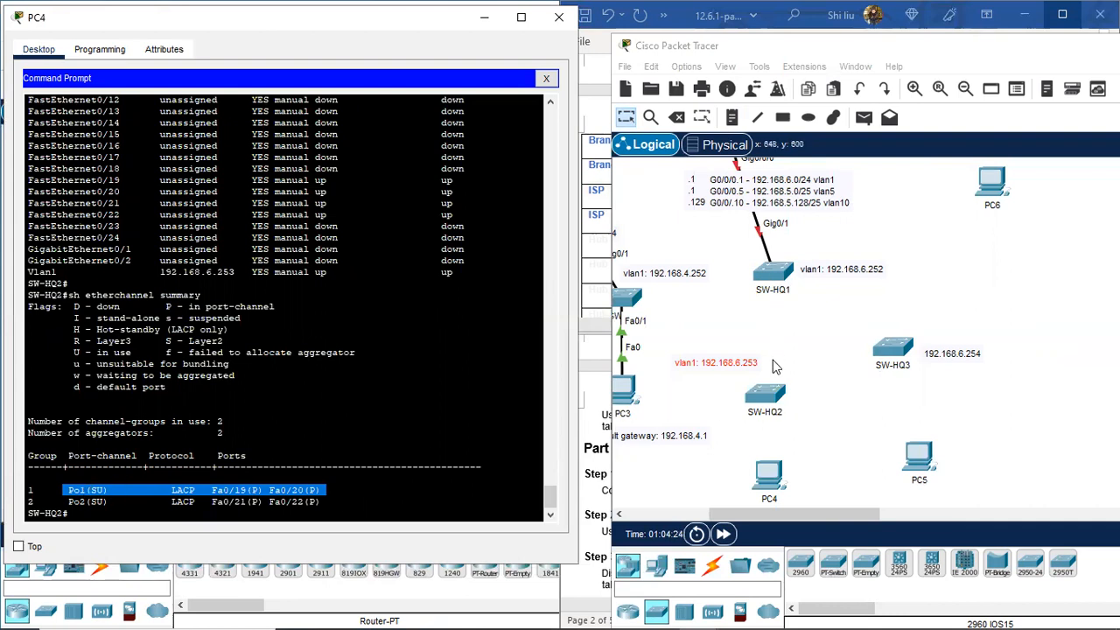
scroll(158, 319, up, 20)
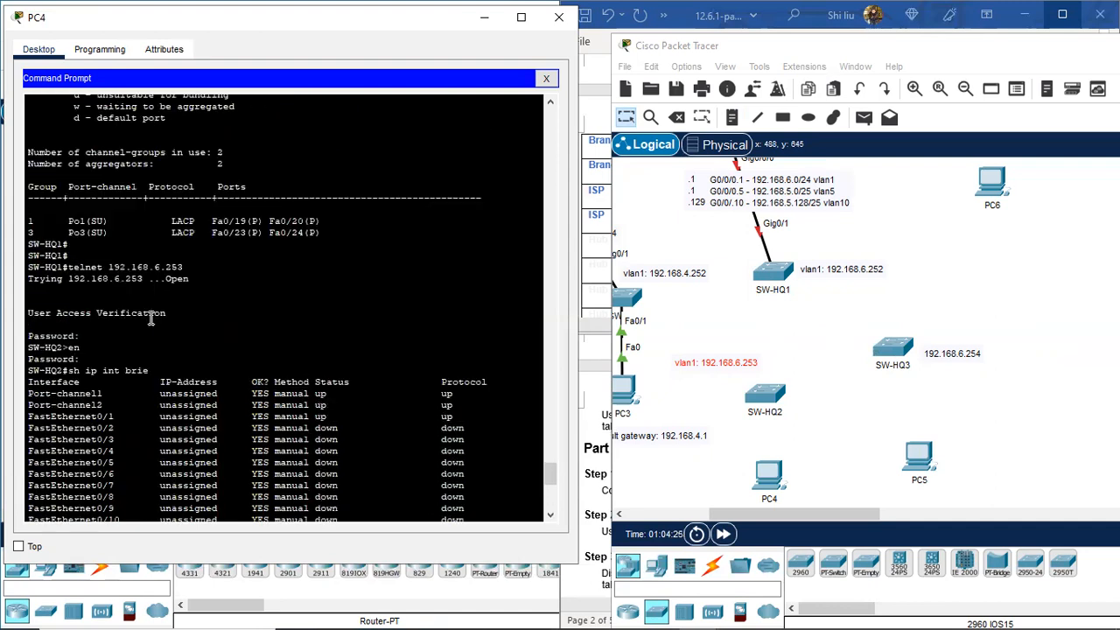
scroll(152, 318, up, 20)
scroll(151, 319, down, 20)
scroll(151, 318, down, 3)
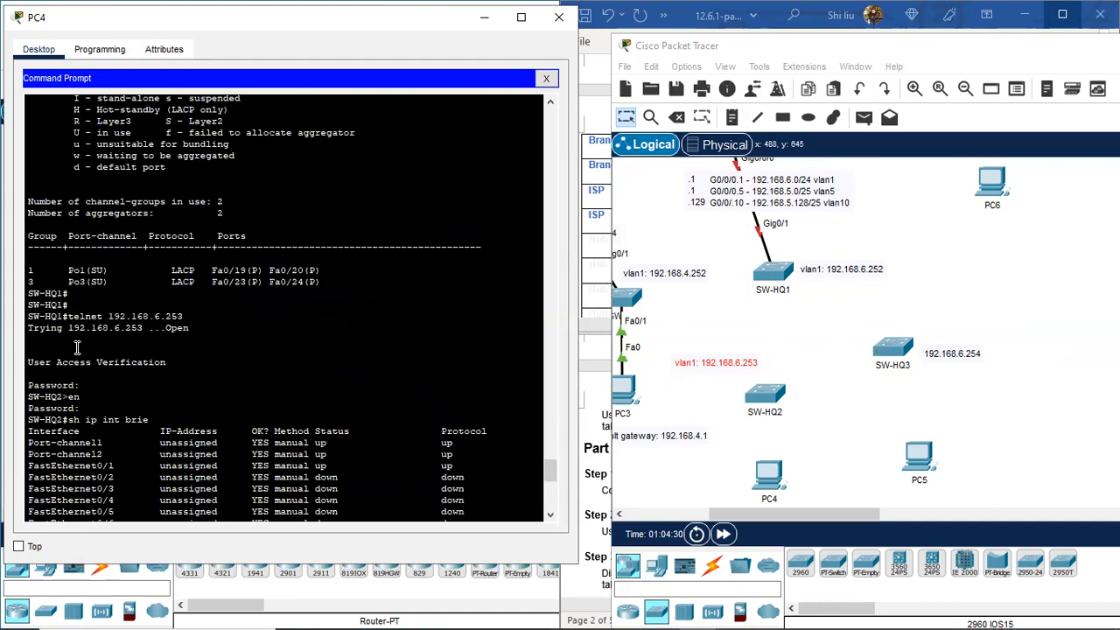
scroll(78, 387, up, 4)
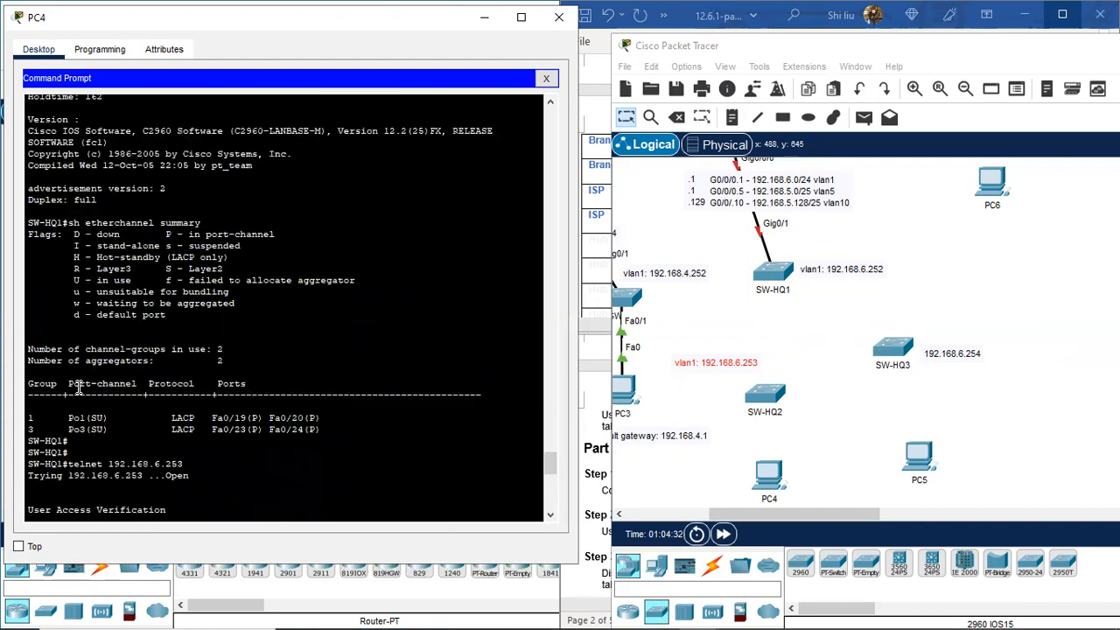
scroll(78, 388, down, 3)
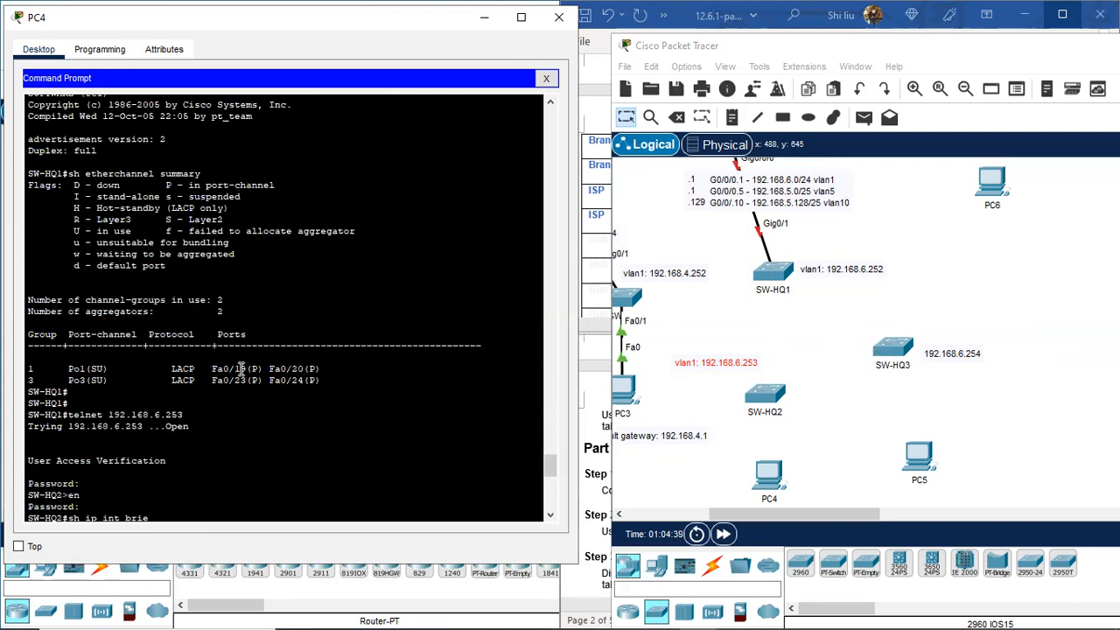
click(712, 564)
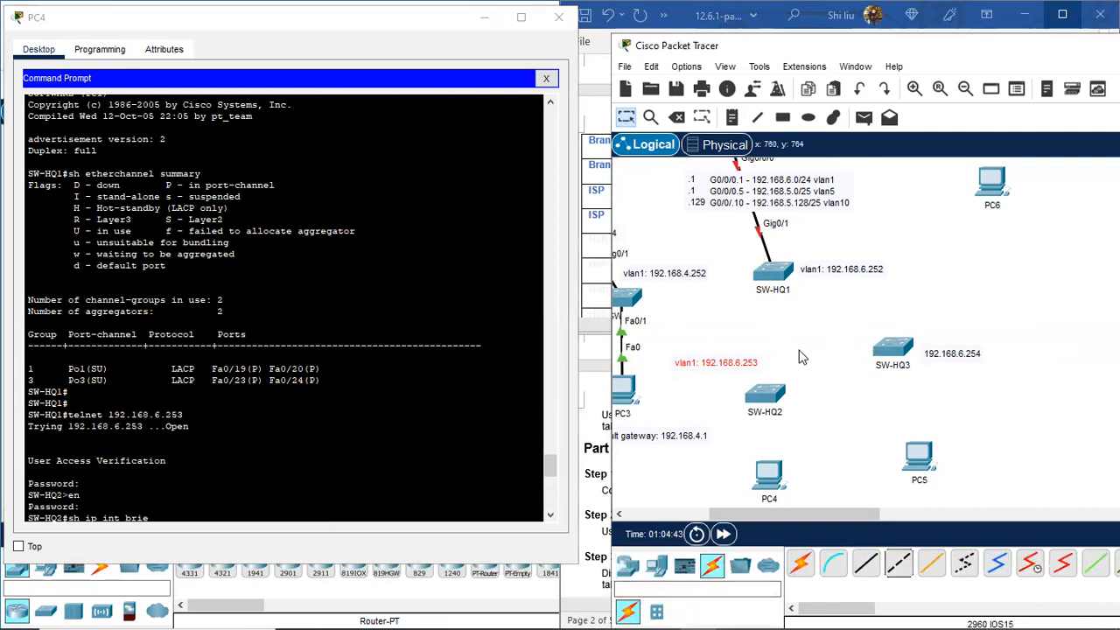
Step: Cable SW-HQ1 to SW-HQ2 with cross-over cables on Fa0/19–Fa0/19 and Fa0/20–Fa0/20
click(901, 567)
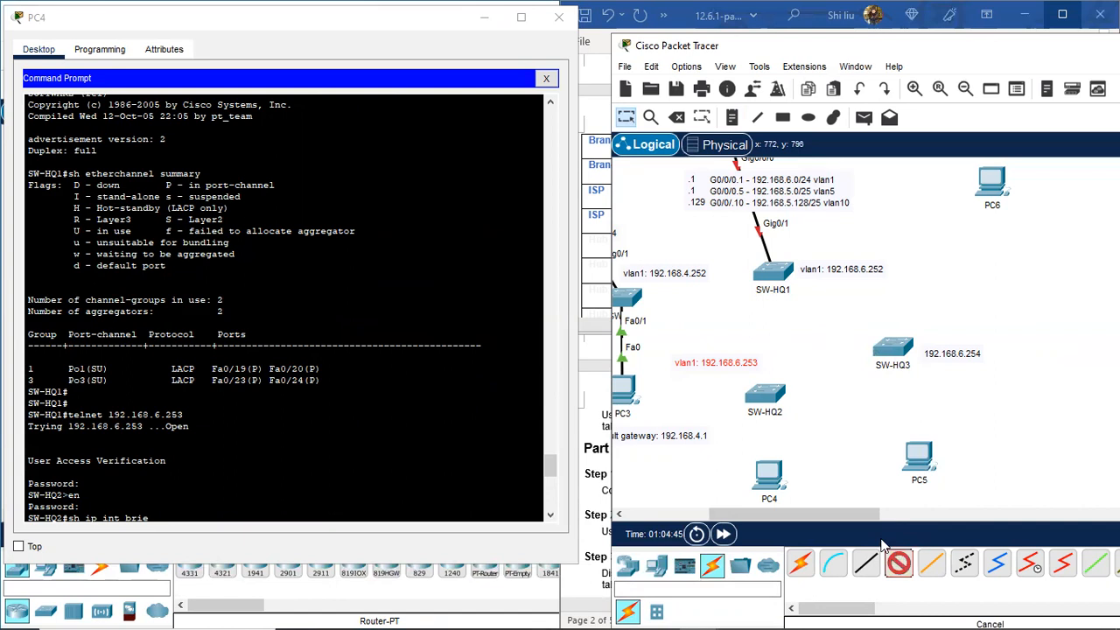
click(772, 271)
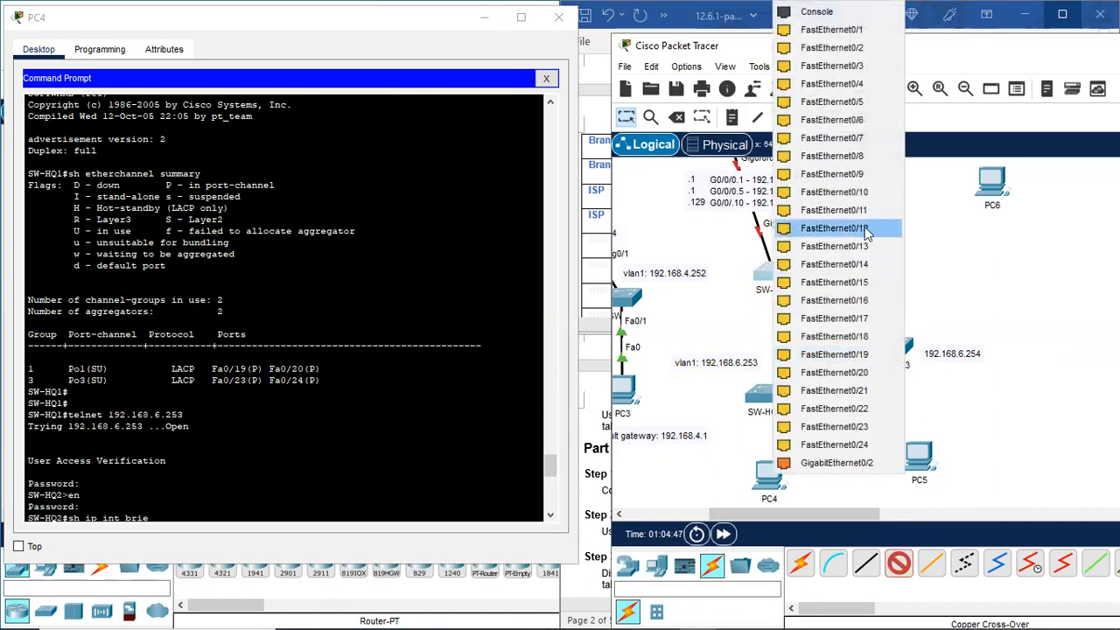
click(866, 354)
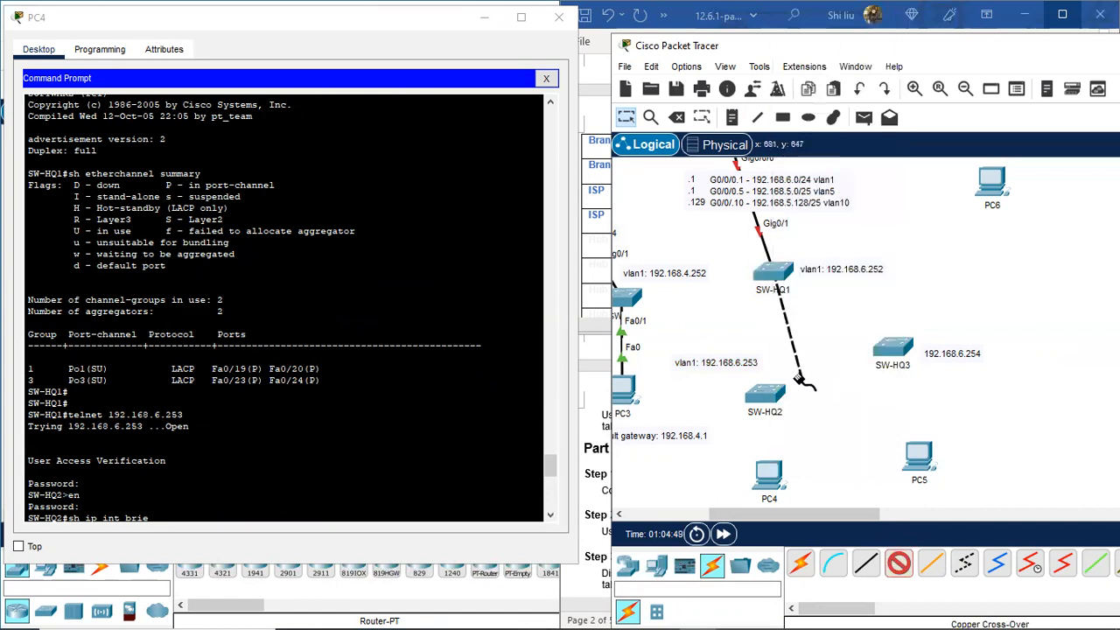
click(761, 398)
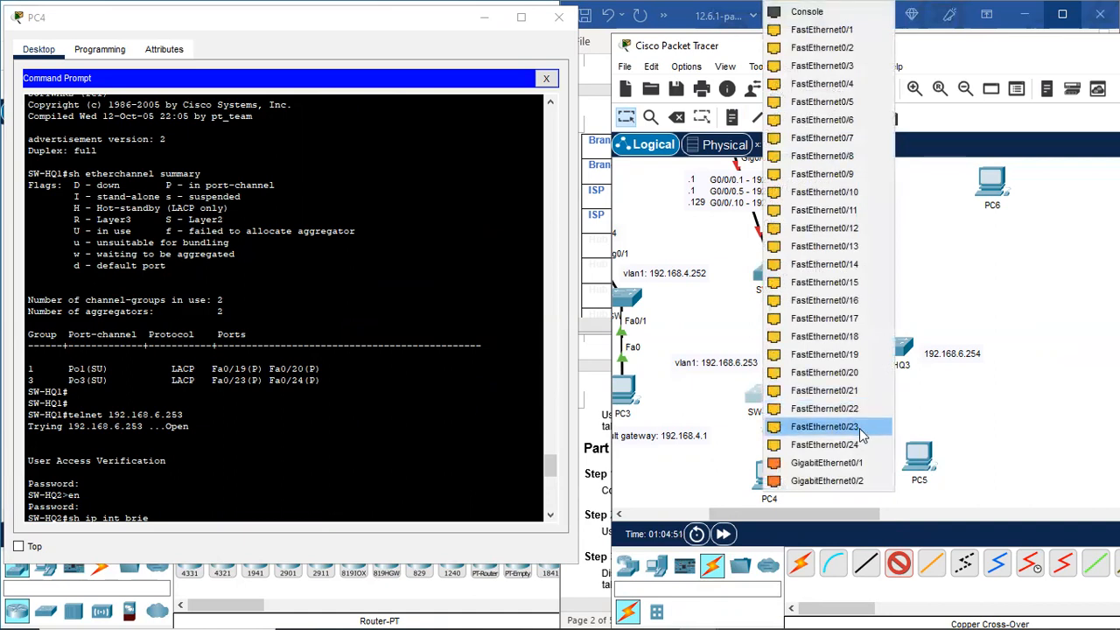
click(853, 354)
click(898, 562)
click(779, 277)
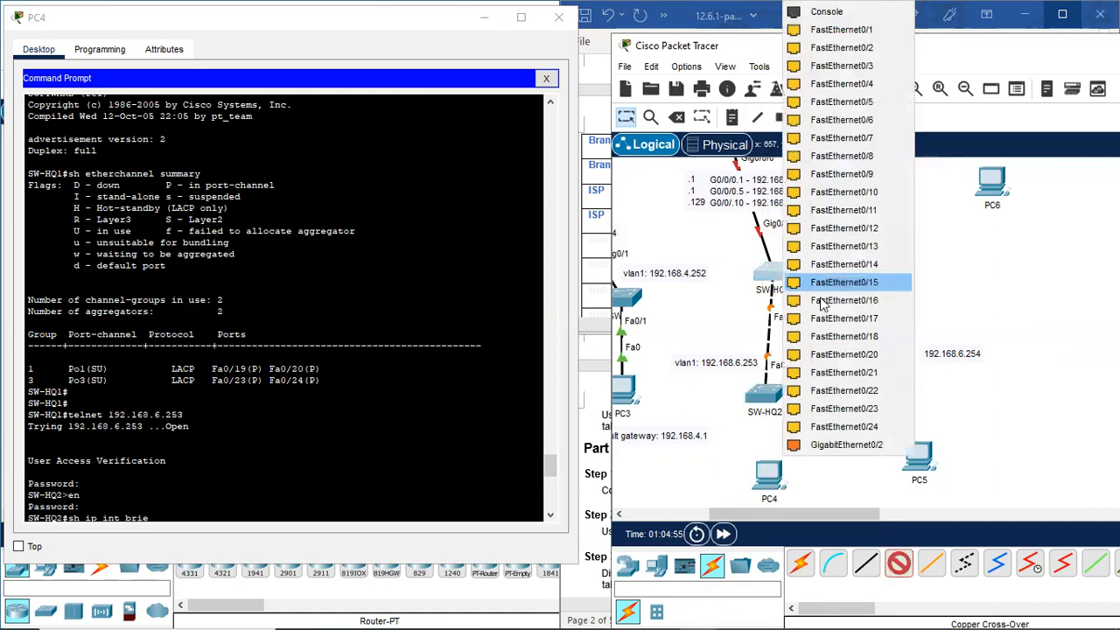
click(841, 354)
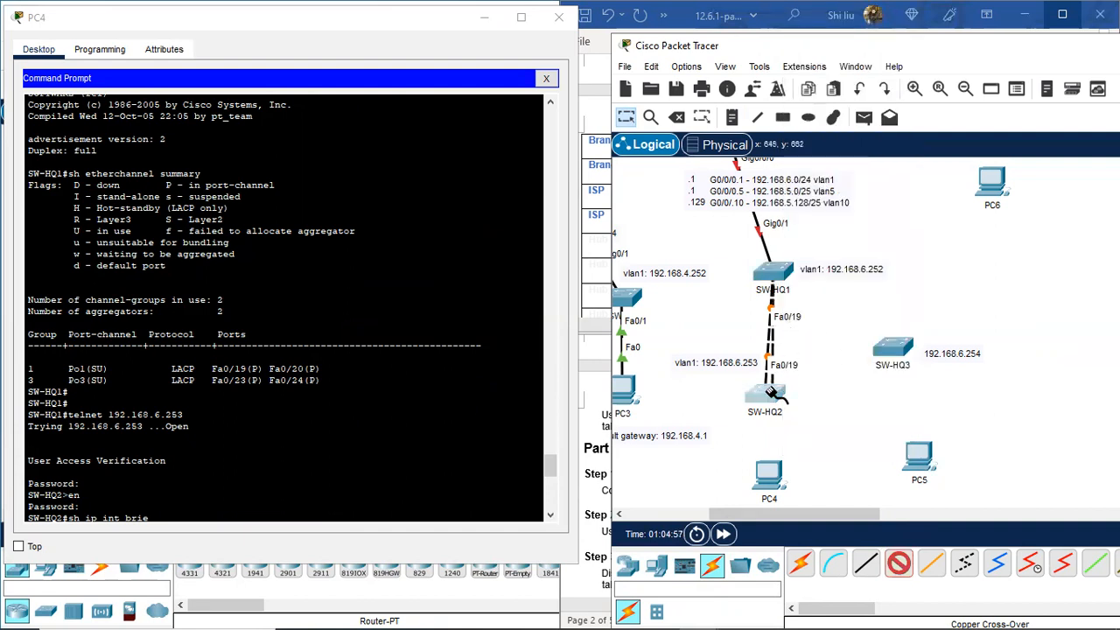
click(770, 391)
click(841, 364)
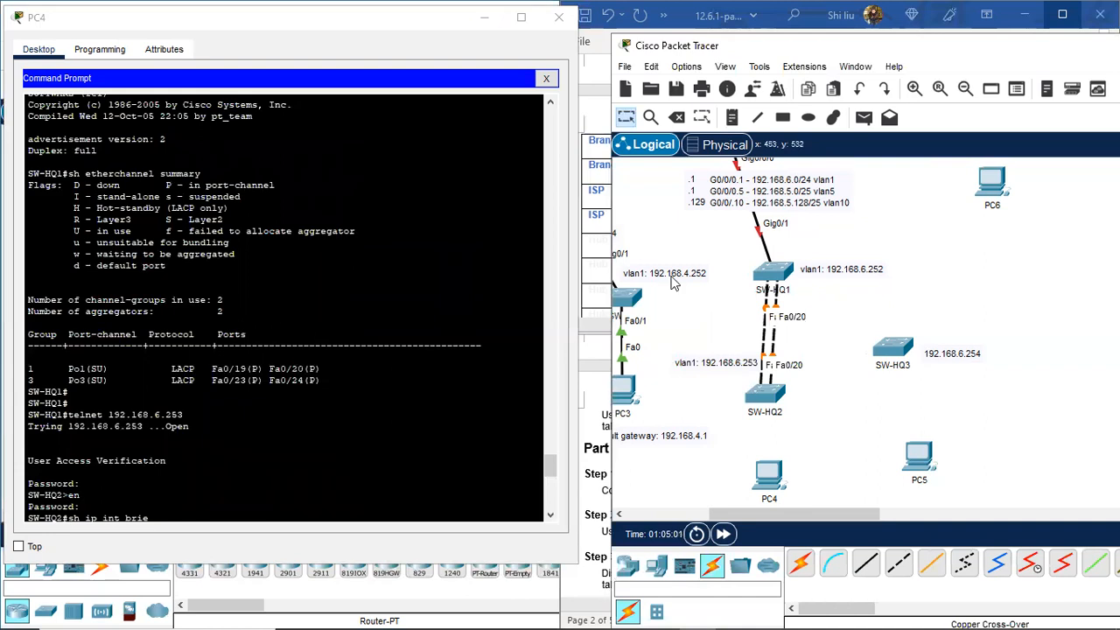
Step: Place a 'Po1' note between the two SW-HQ1–SW-HQ2 links
click(731, 116)
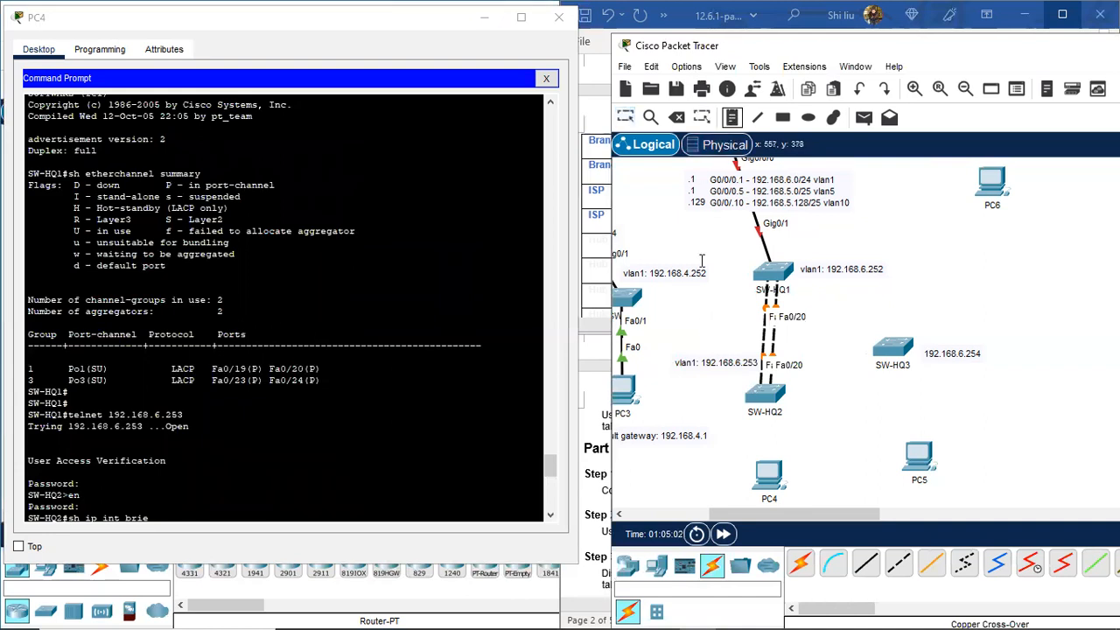
click(724, 334)
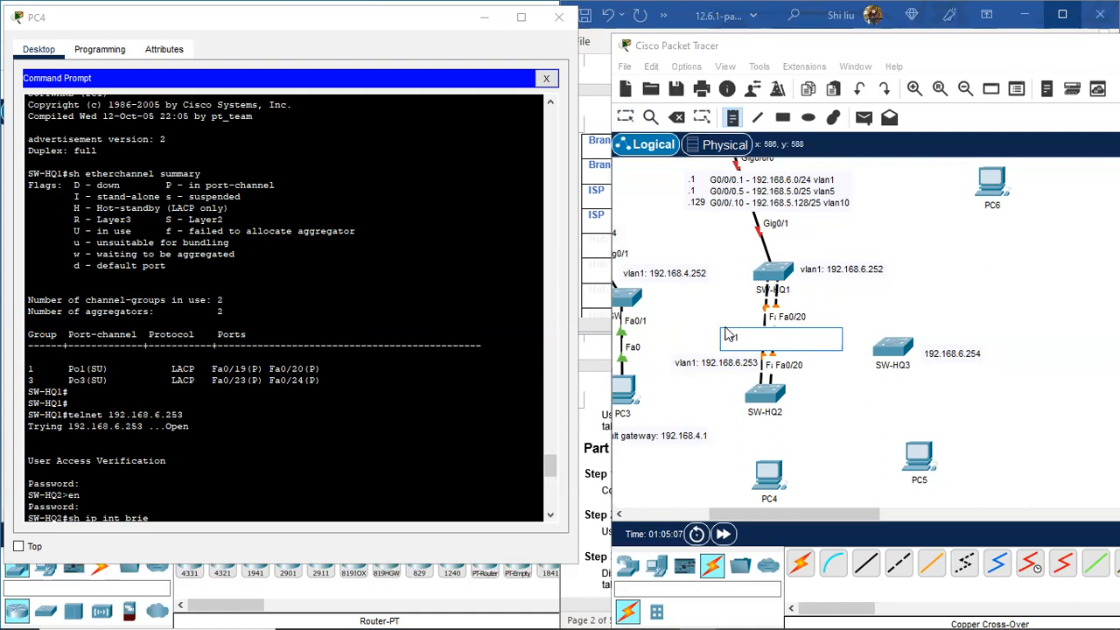
click(626, 117)
Step: Run 'sh etherchannel summary' on SW-HQ2 to confirm Po1 and Po2 are in use
scroll(190, 372, down, 3)
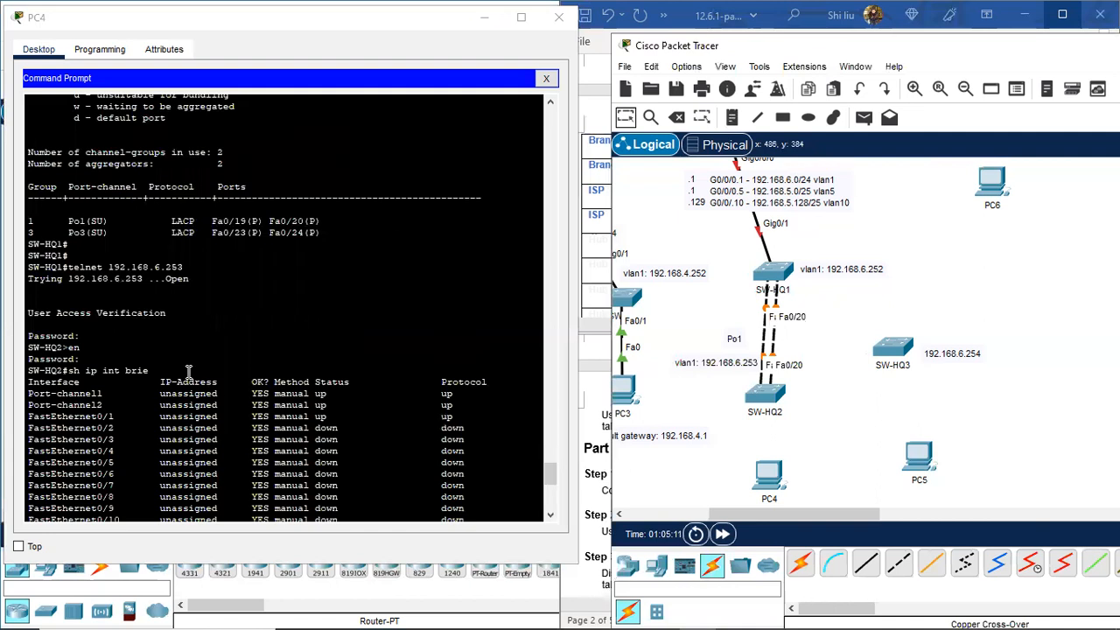
scroll(186, 372, down, 9)
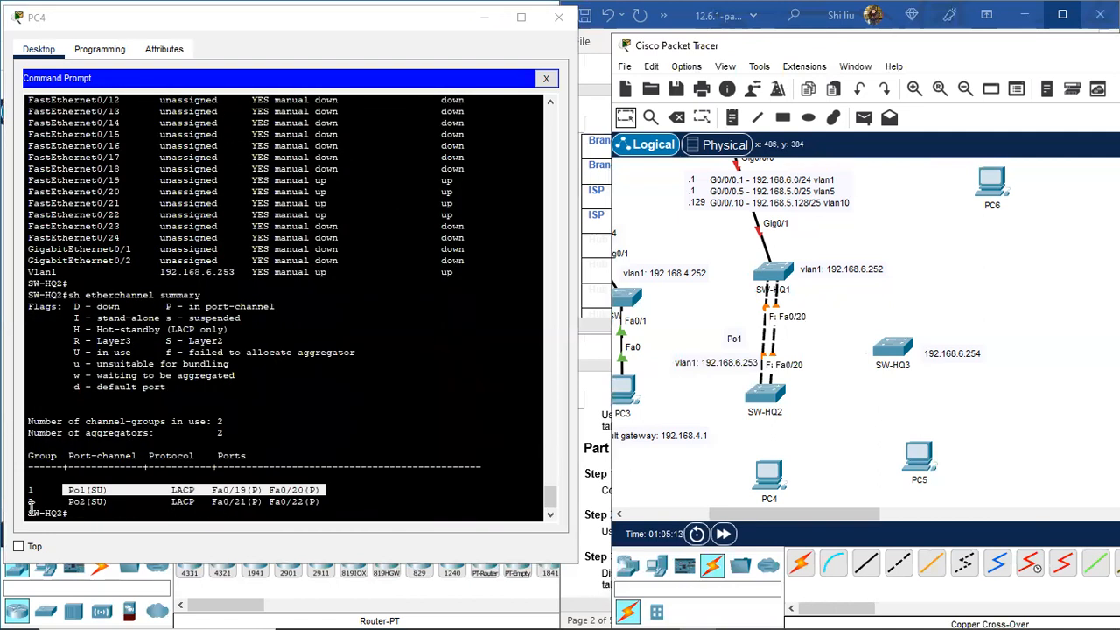
scroll(146, 271, up, 6)
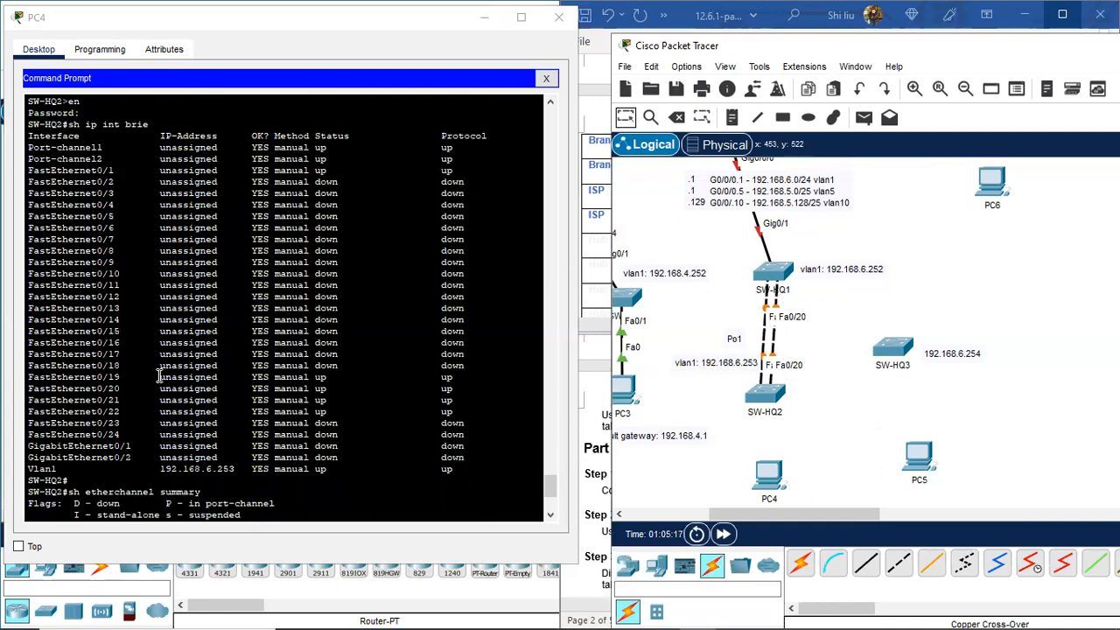
scroll(159, 376, down, 6)
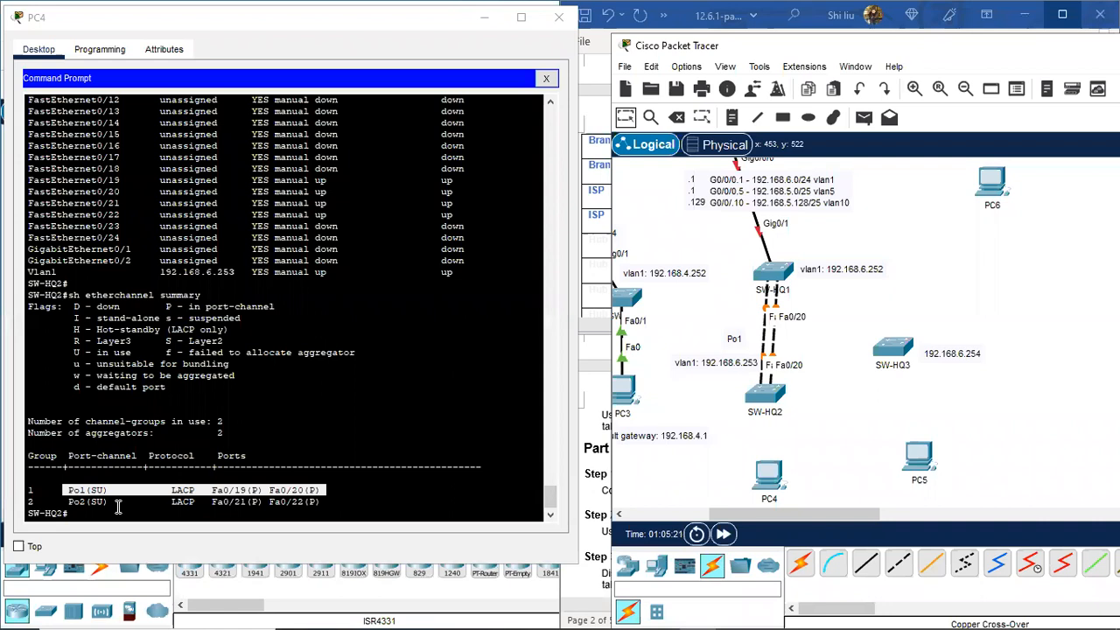
scroll(121, 438, up, 15)
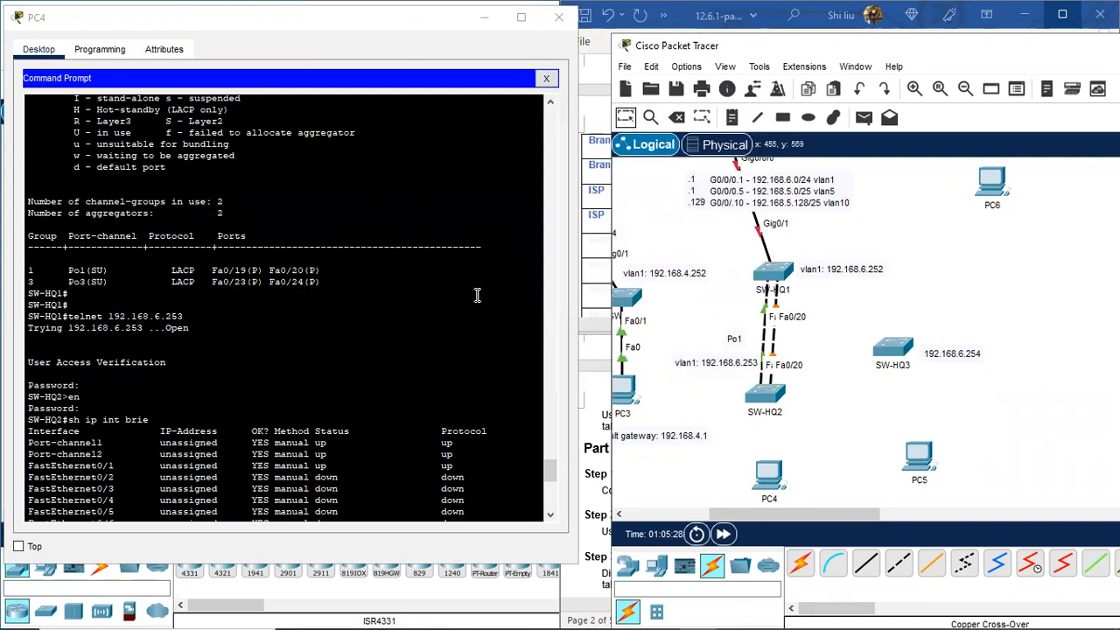
text(sh etherchannel summary)
key(Return)
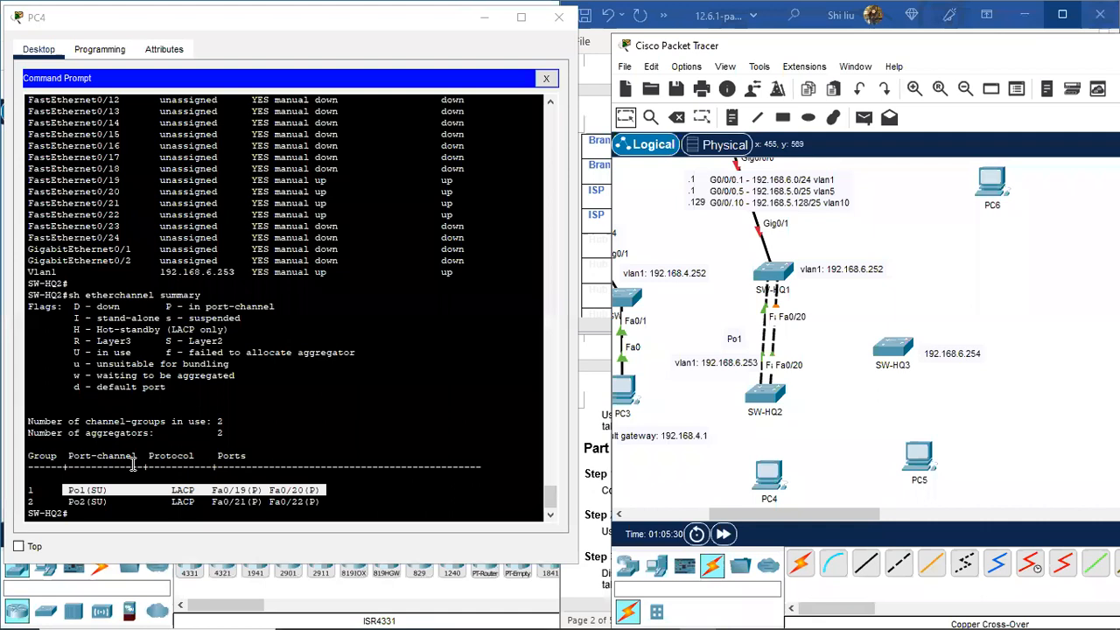
key(Return)
key(Return)
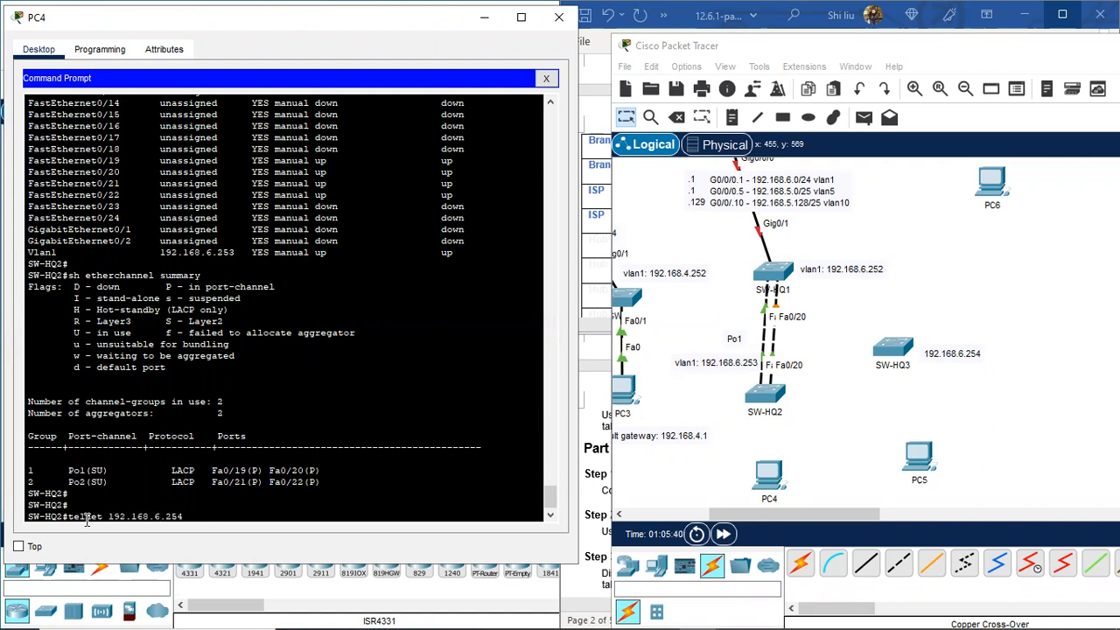
Step: Telnet into SW-HQ3 at 192.168.6.254, enable privileged mode, and run 'sh ip int brie'
key(Return)
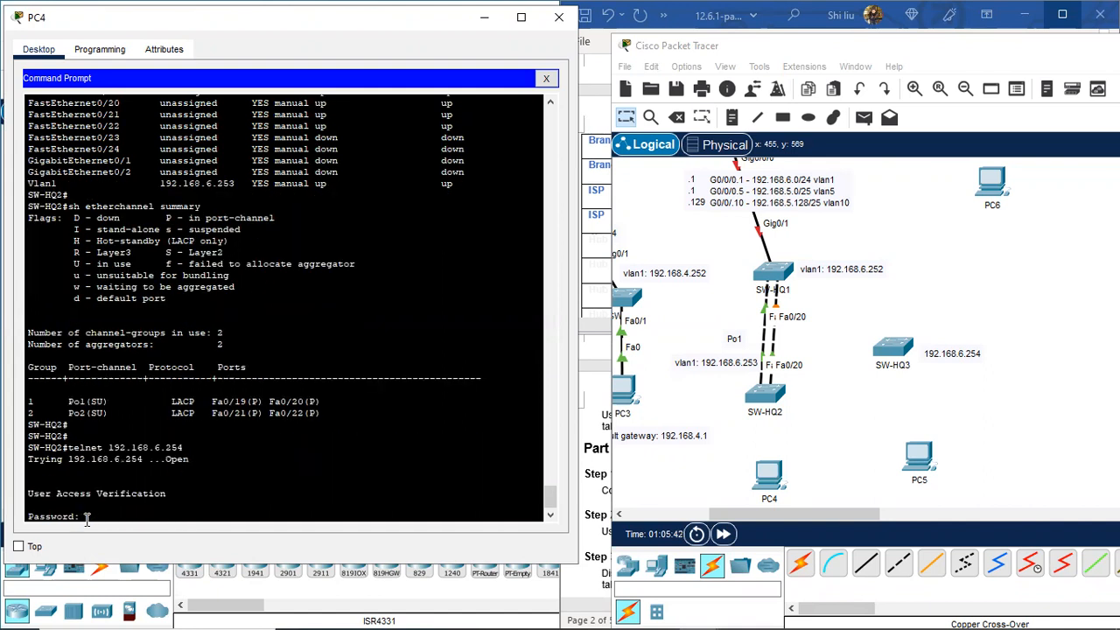
key(Return)
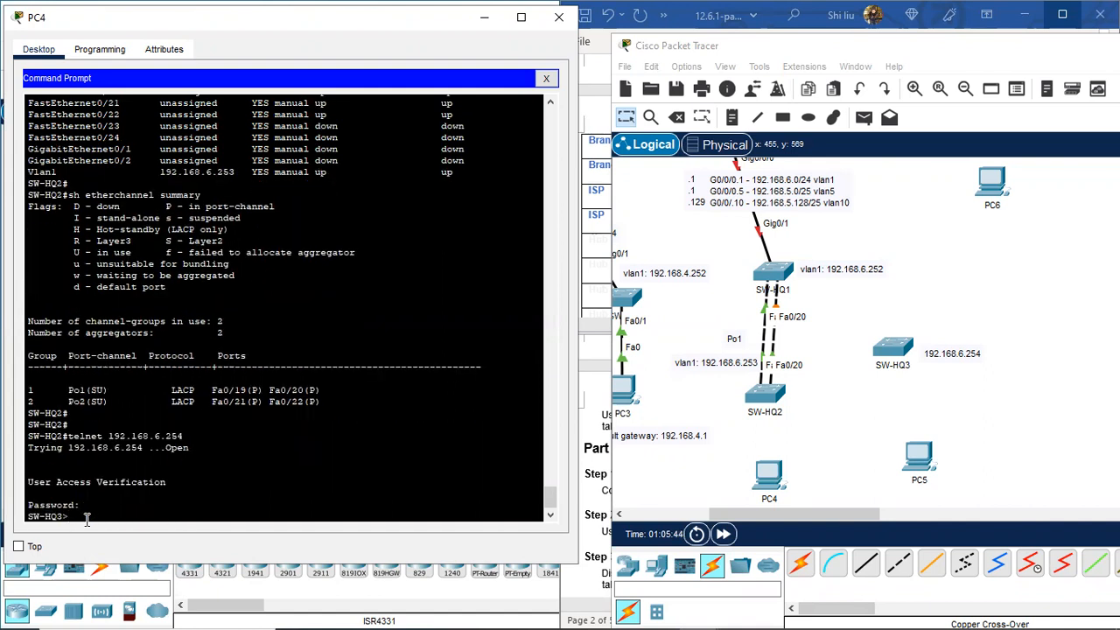
text(en)
key(Return)
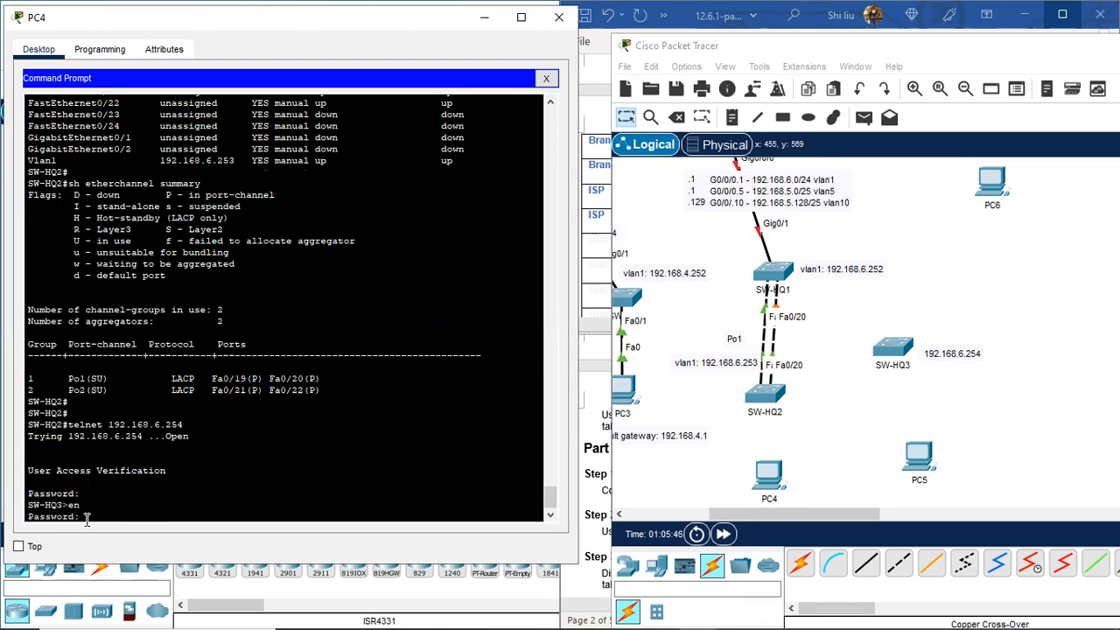
key(Return)
text(sh ip int brie)
key(Return)
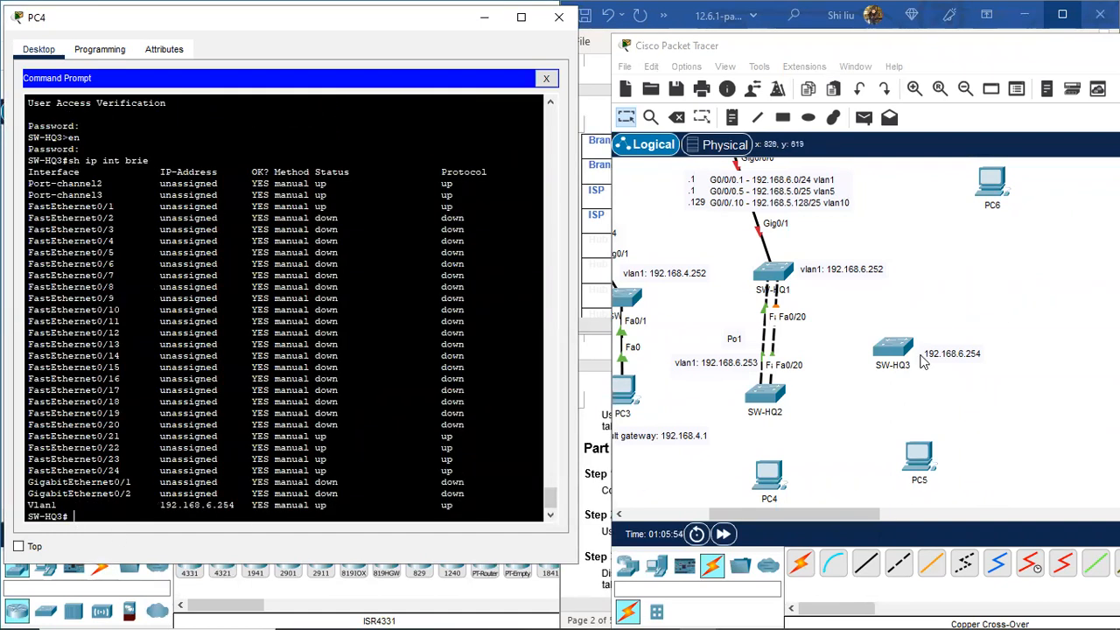
Step: Copy SW-HQ3's Vlan1 address and label it 'vlan1: 192.168.6.254' just right of SW-HQ3
drag(61, 508, 9, 499)
drag(145, 505, 227, 505)
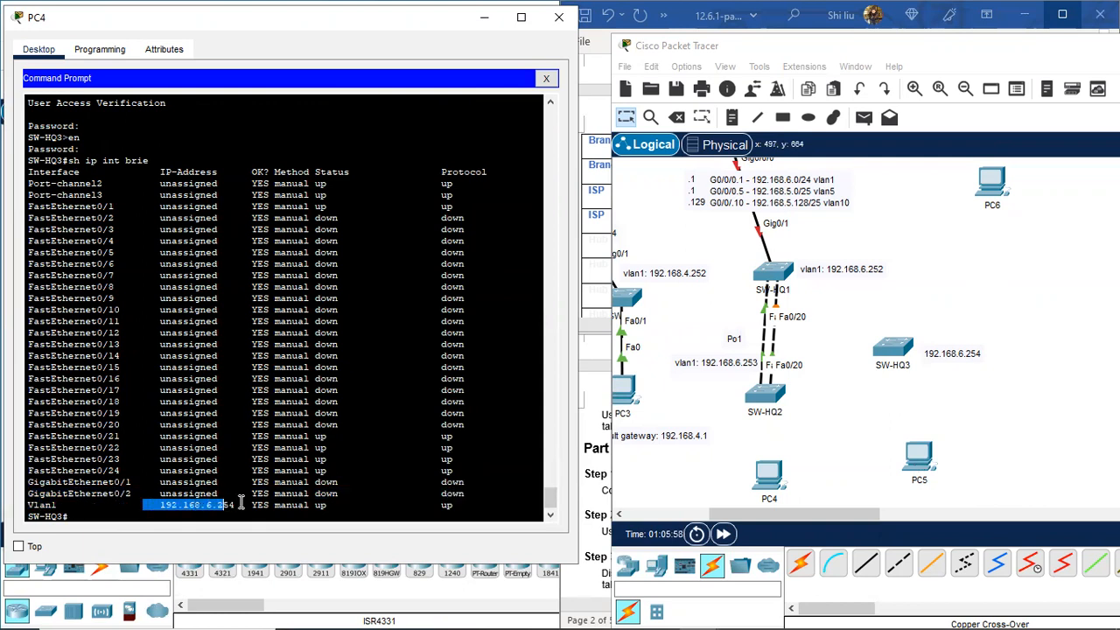
click(943, 356)
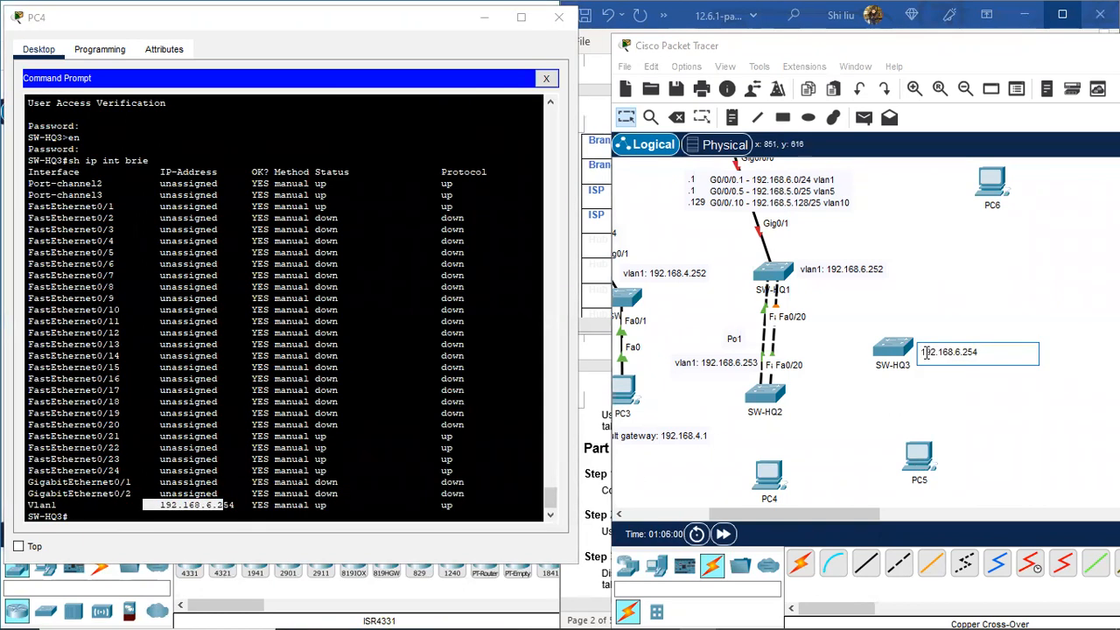
text(vlan1:)
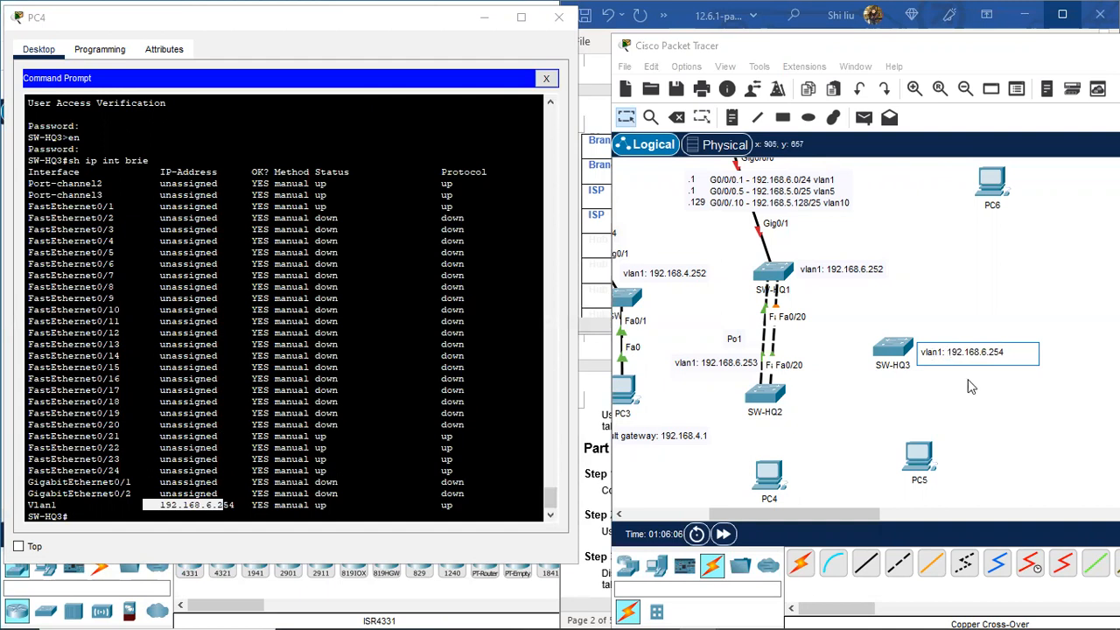
click(948, 366)
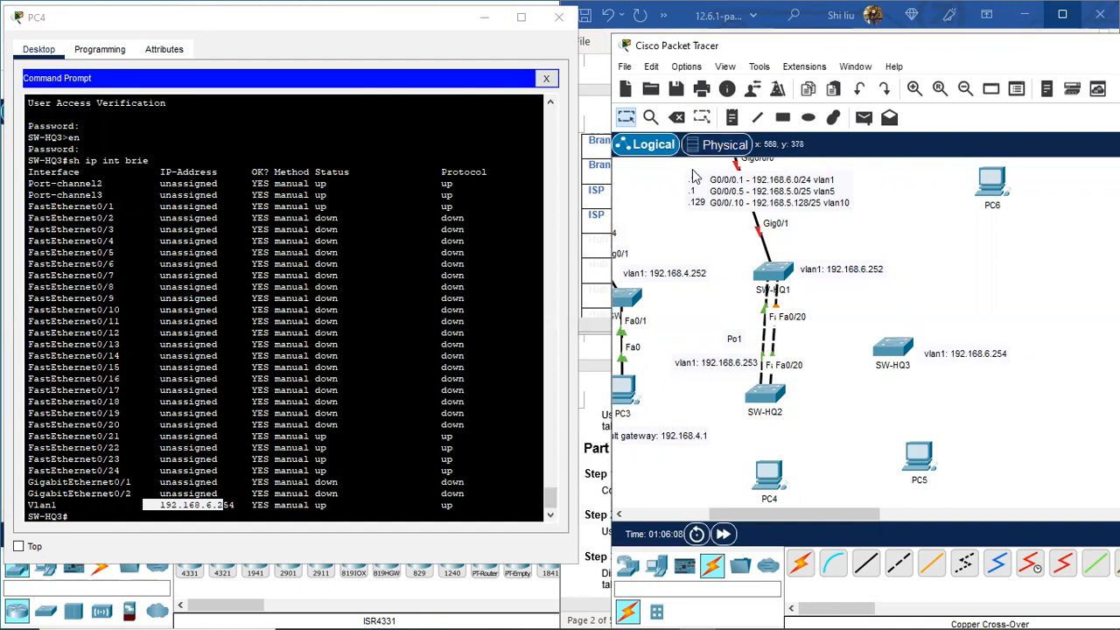
drag(946, 353, 943, 348)
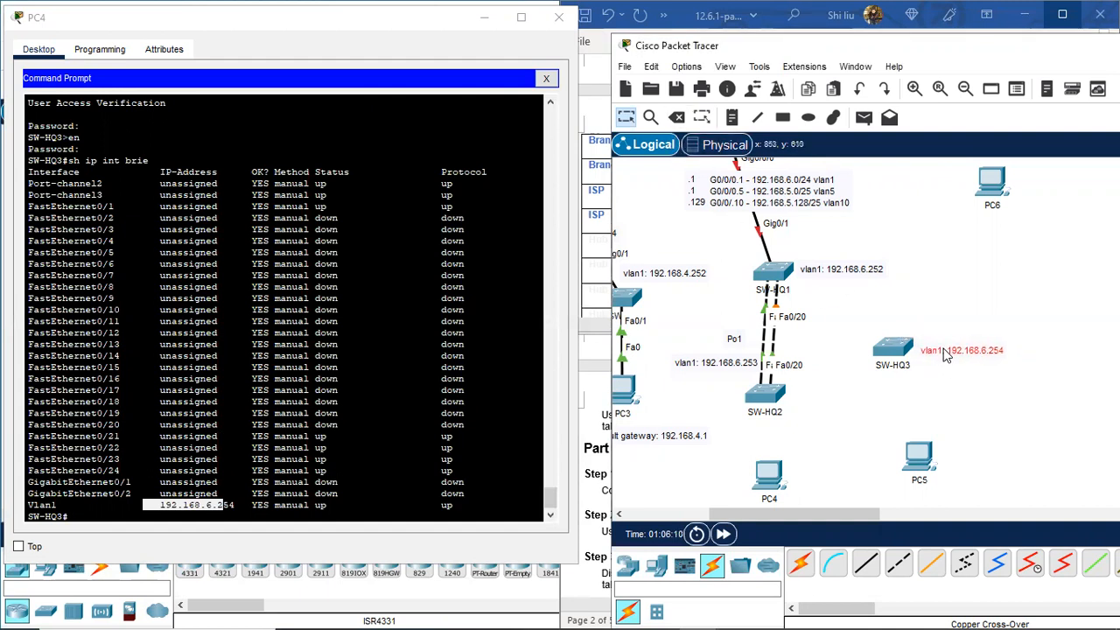
click(105, 517)
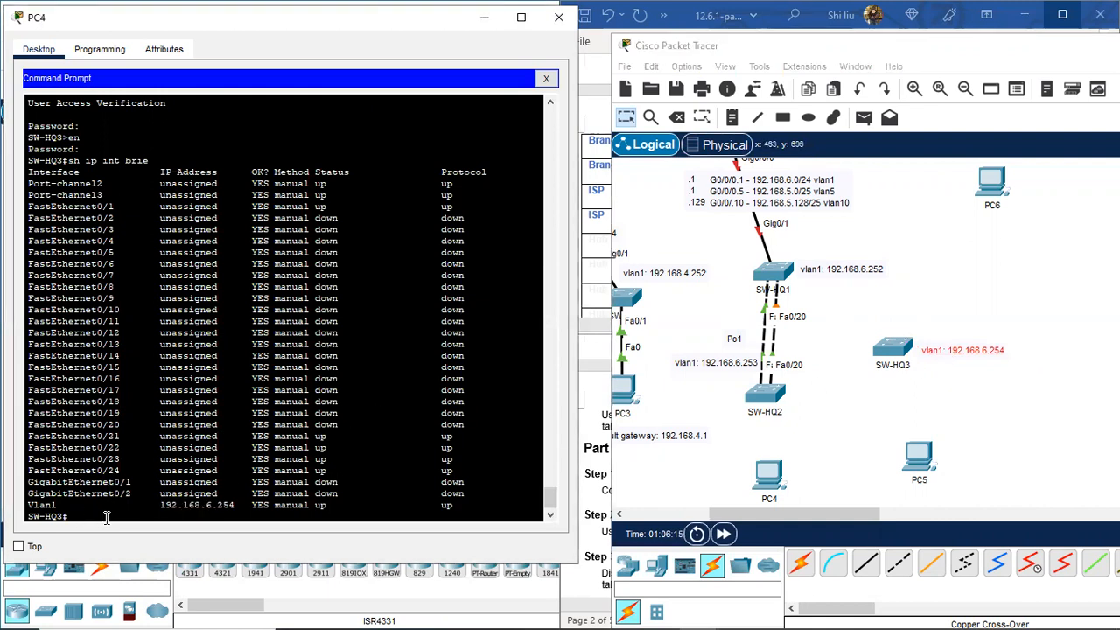
Step: Run the EtherChannel summary on SW-HQ3, highlight Po3, and scroll back to compare earlier switches
key(Return)
key(Return)
text(sh c)
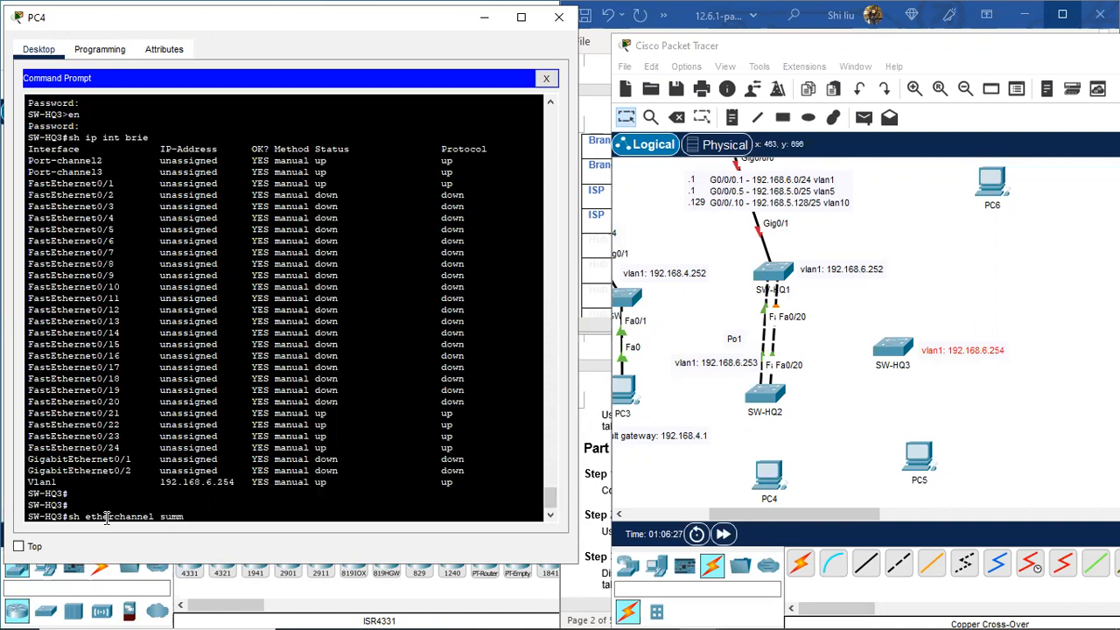
key(Return)
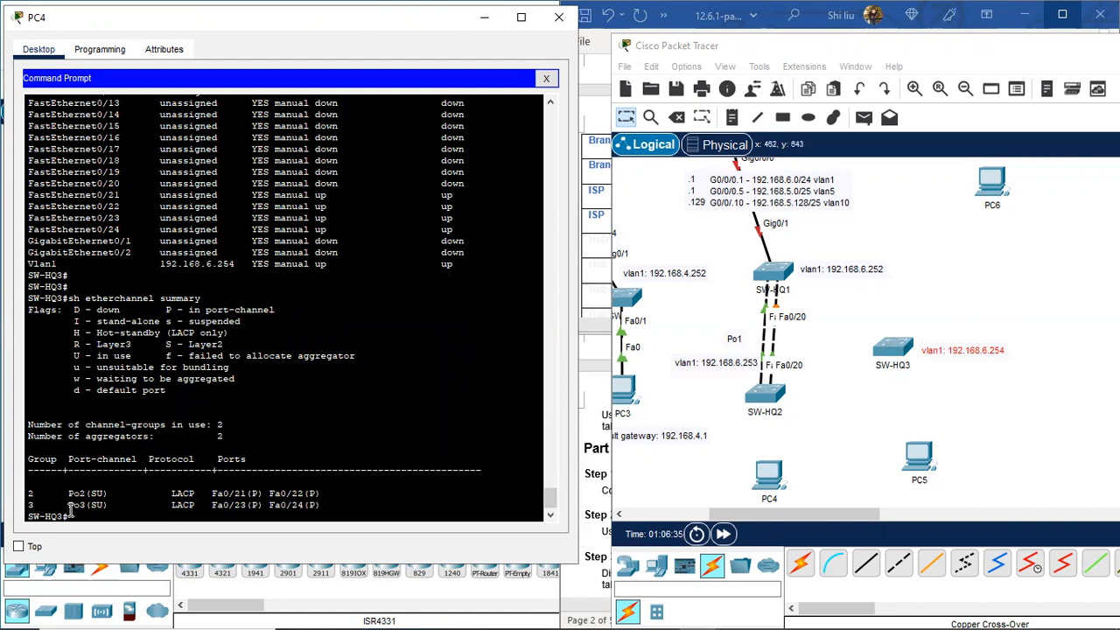
drag(70, 510, 109, 506)
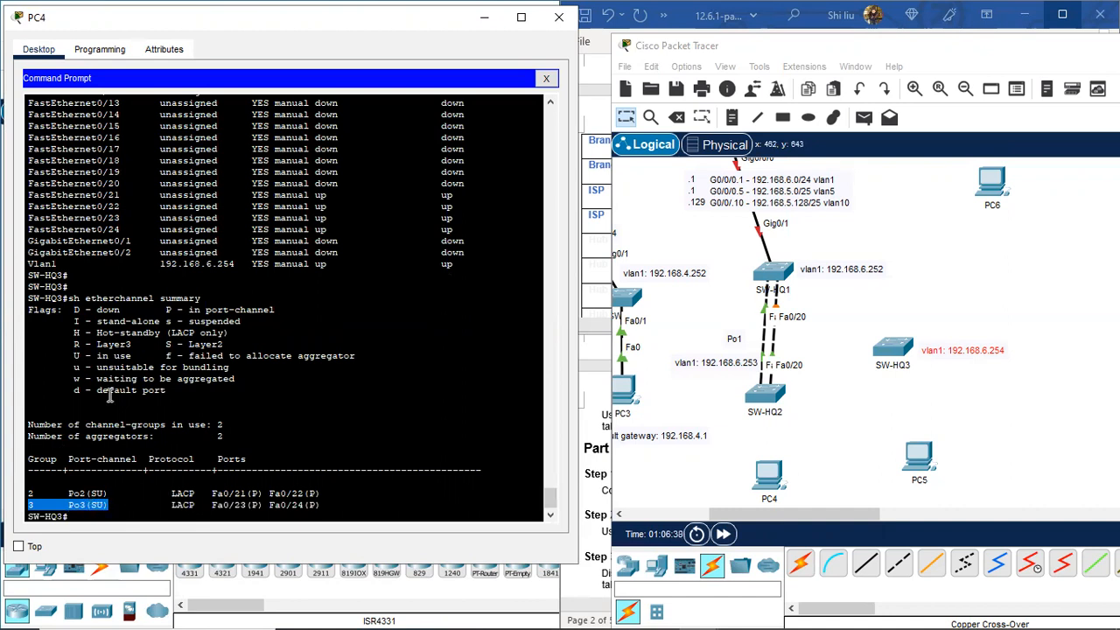
scroll(144, 254, up, 10)
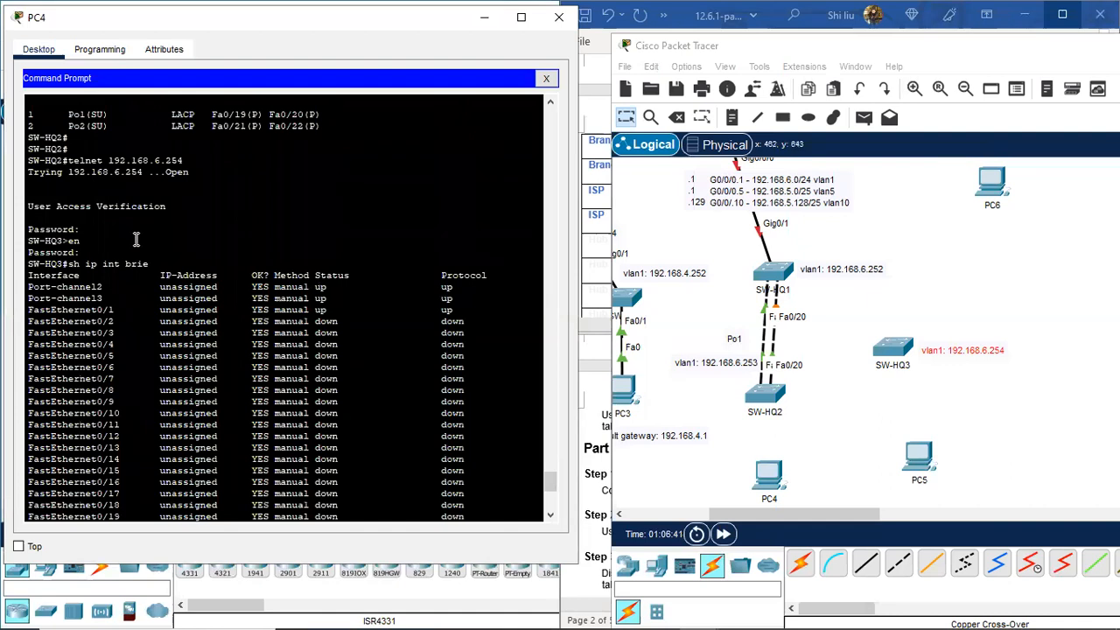
scroll(138, 241, up, 15)
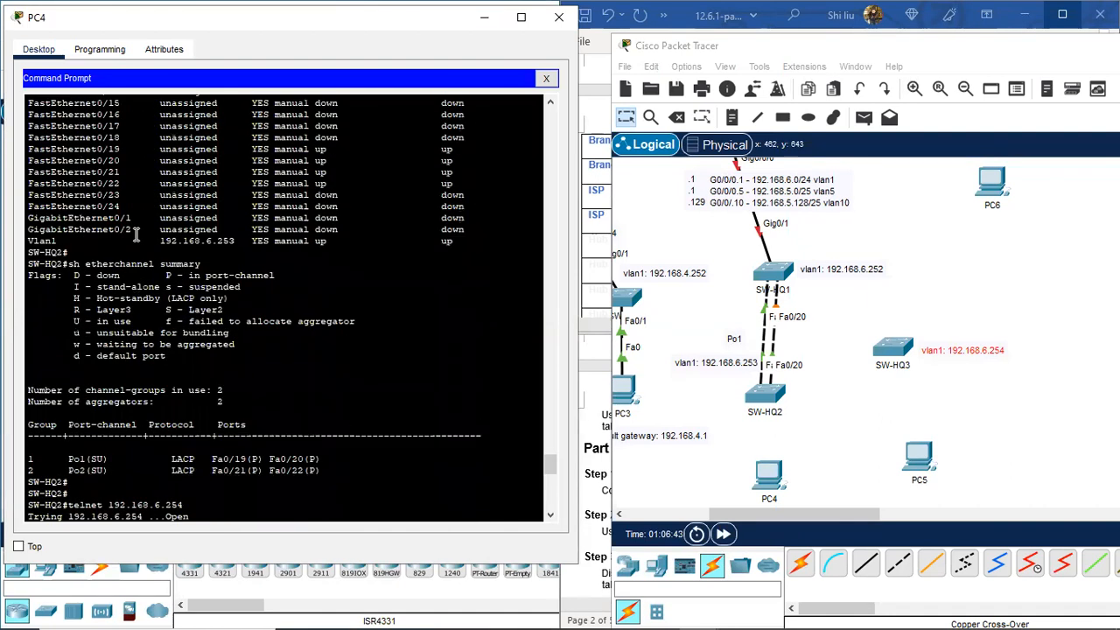
scroll(135, 232, up, 3)
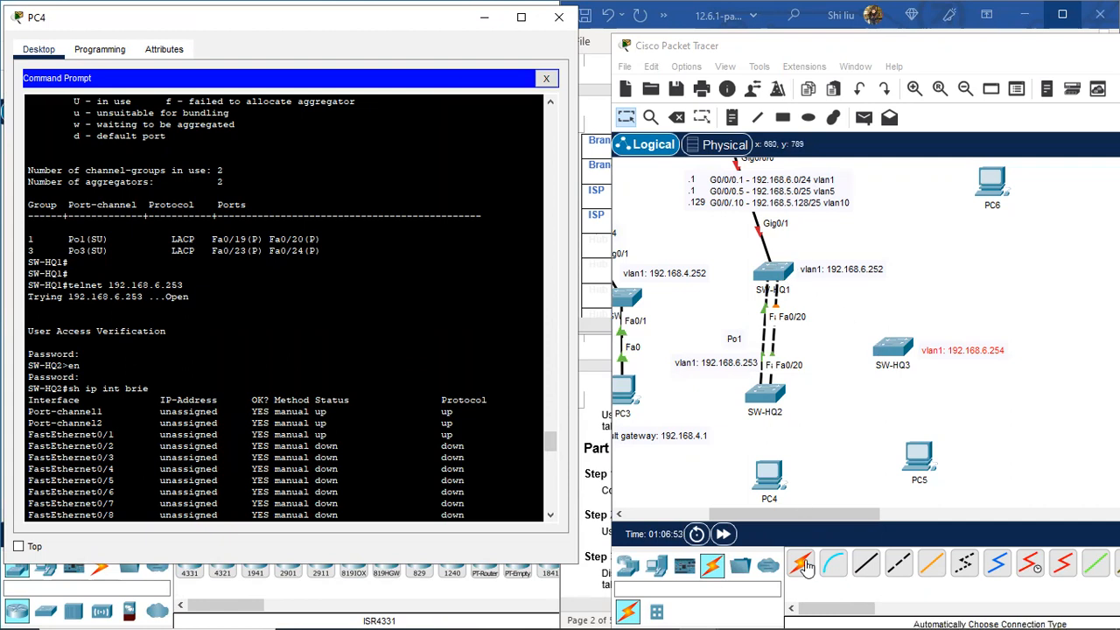
Step: Cable SW-HQ1 to SW-HQ3 with cross-over cables on Fa0/23–Fa0/23 and Fa0/24–Fa0/24
click(899, 565)
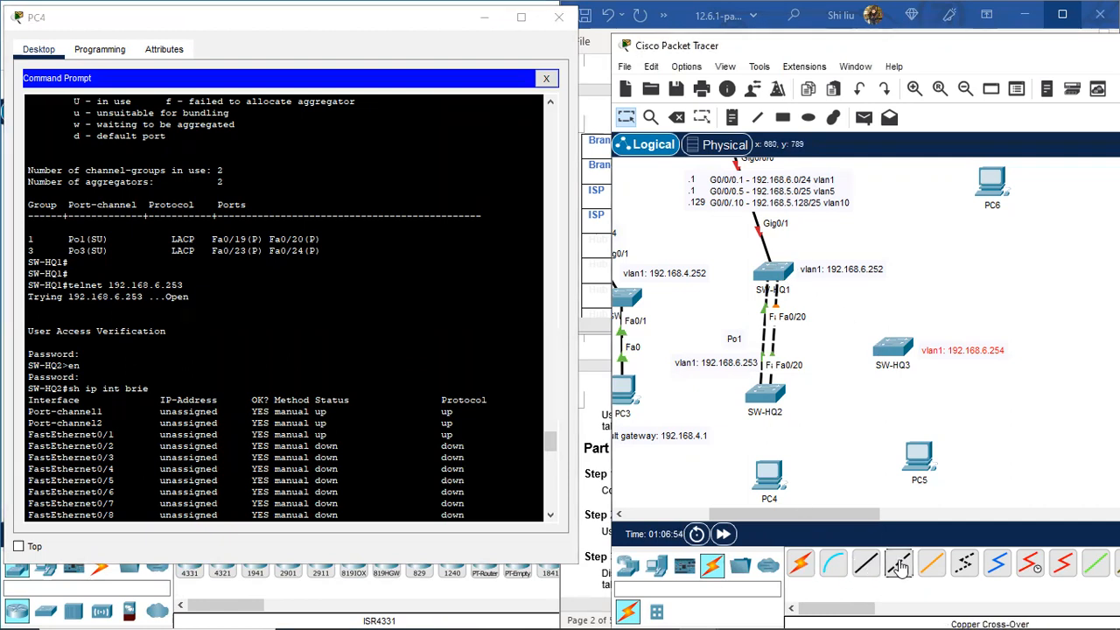
click(781, 273)
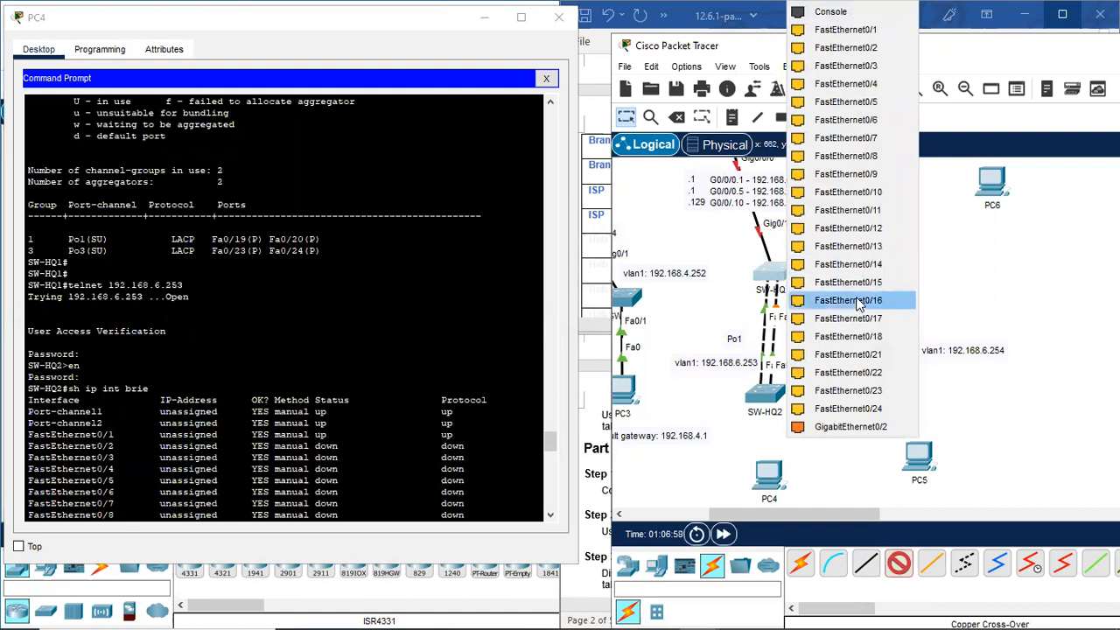
click(883, 390)
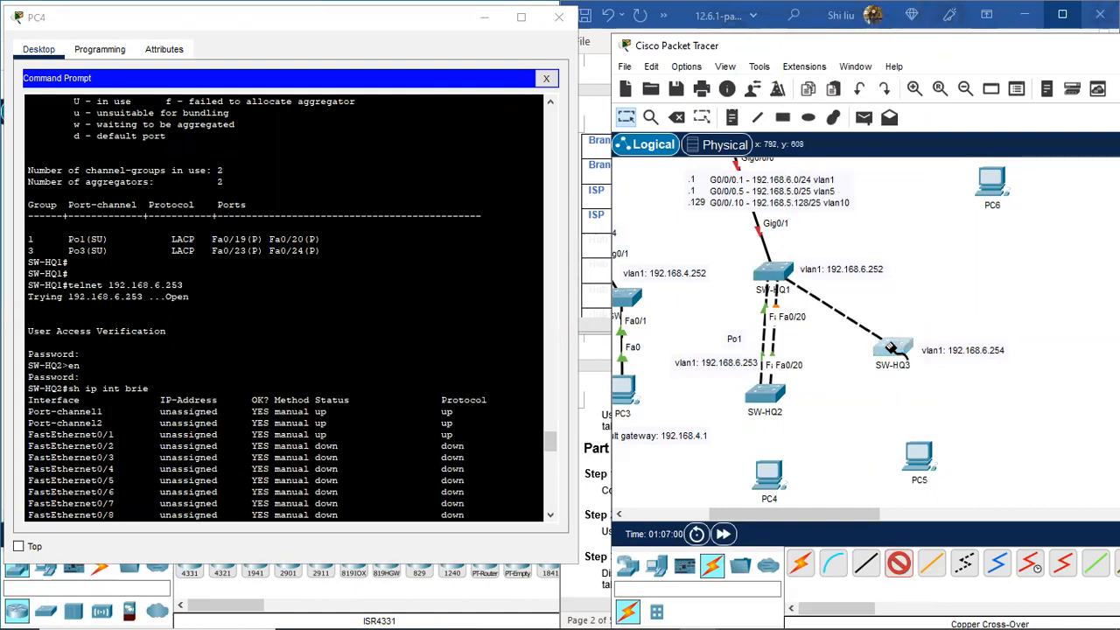
click(892, 354)
click(990, 427)
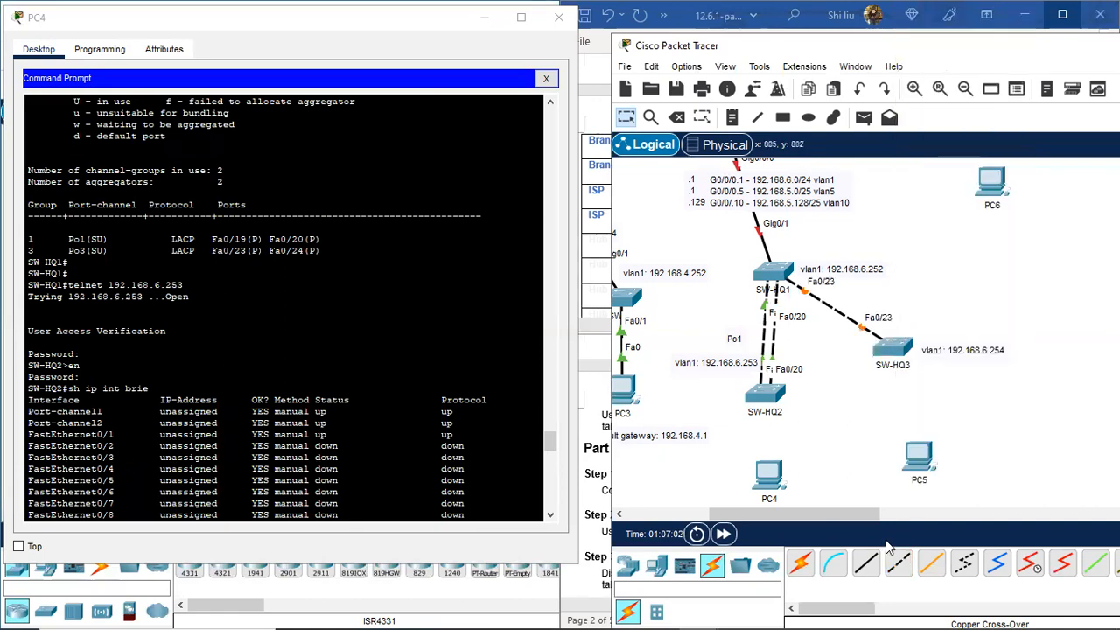
click(901, 564)
click(787, 278)
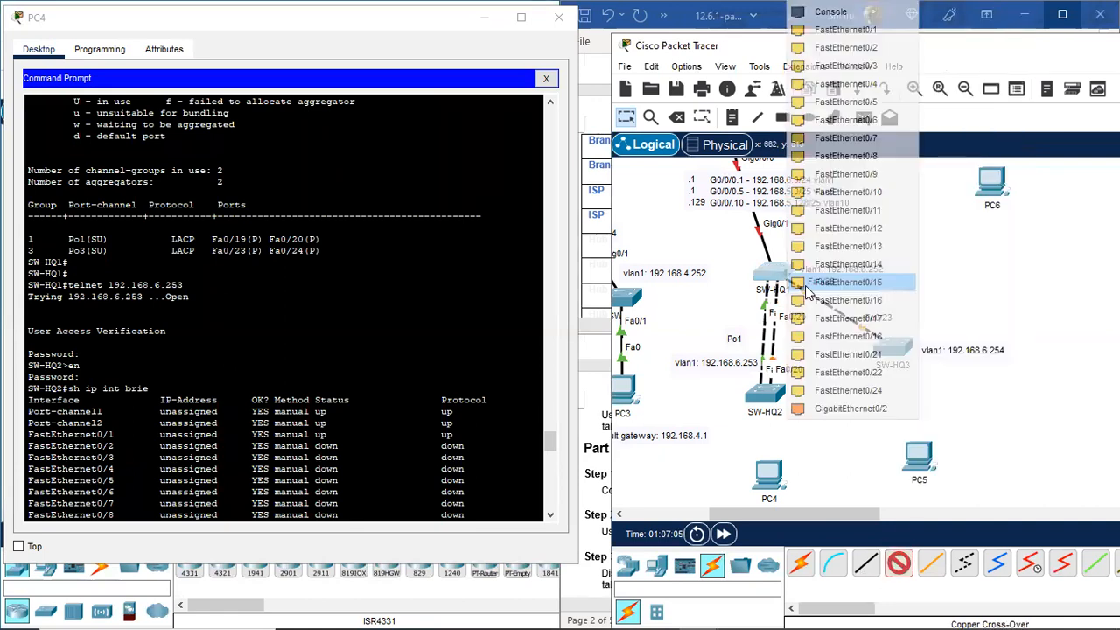
click(879, 387)
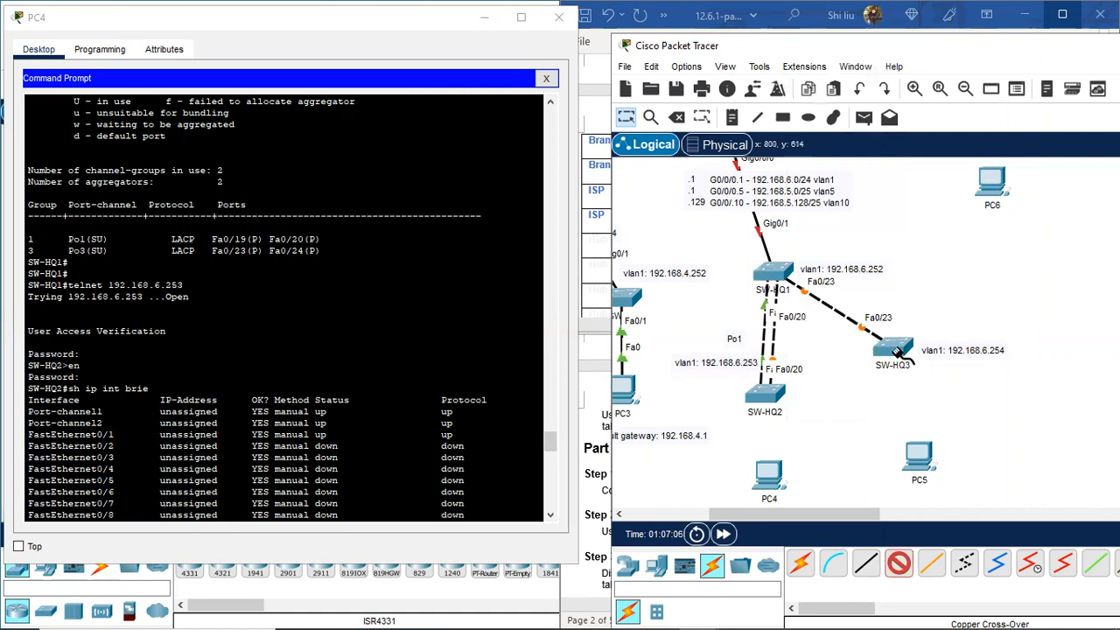
click(897, 355)
click(992, 436)
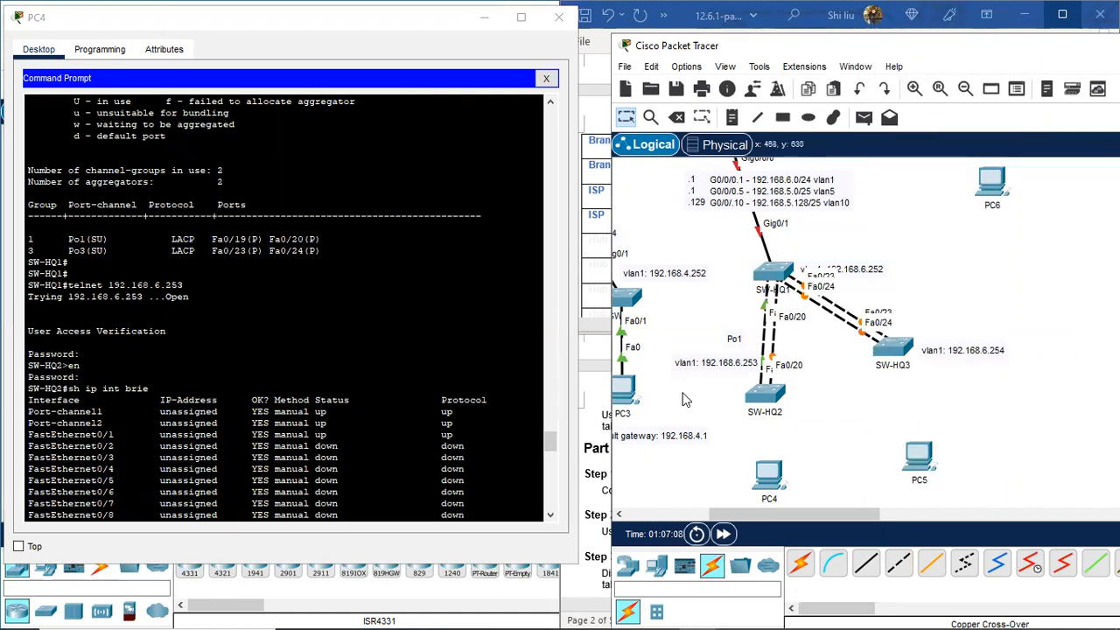
Step: Add a 'Po3' note beside the SW-HQ1–SW-HQ3 link
click(732, 119)
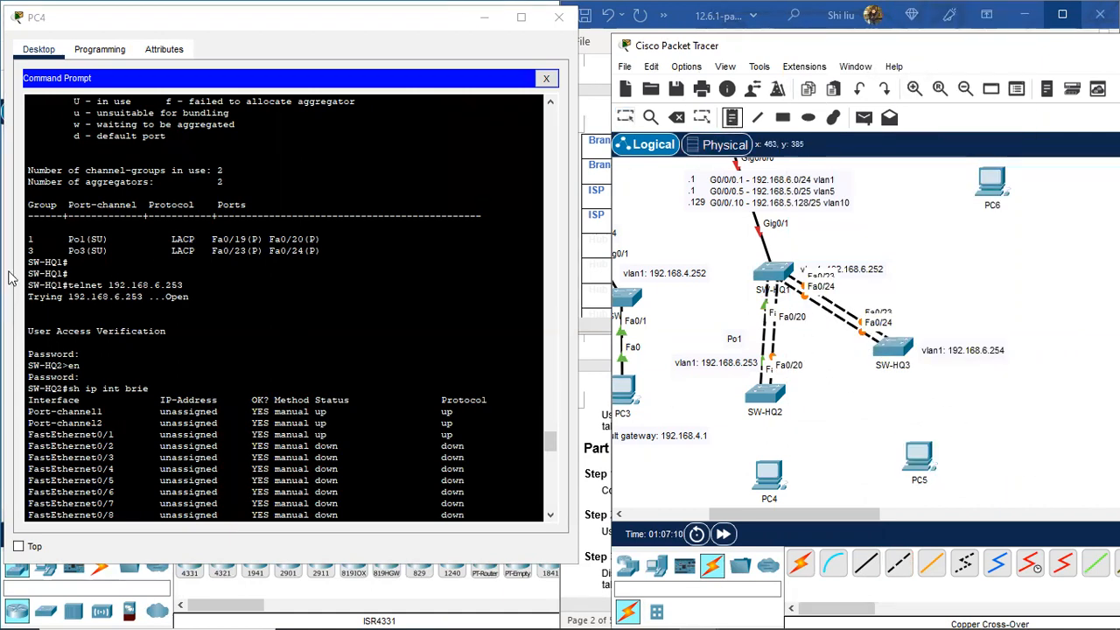
click(880, 292)
text(Po3)
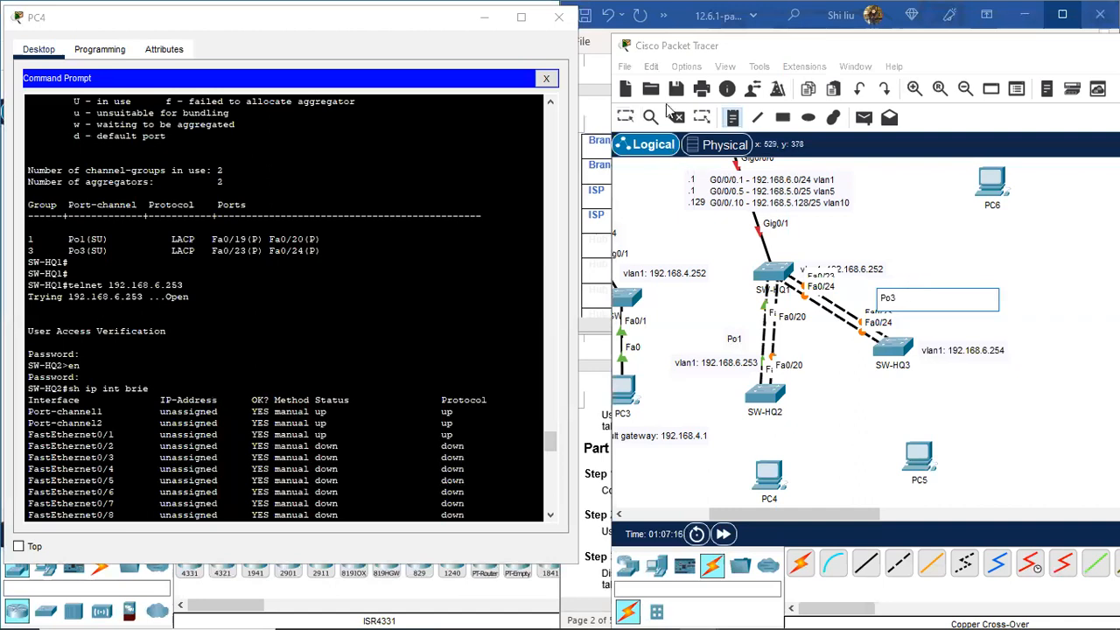
click(626, 118)
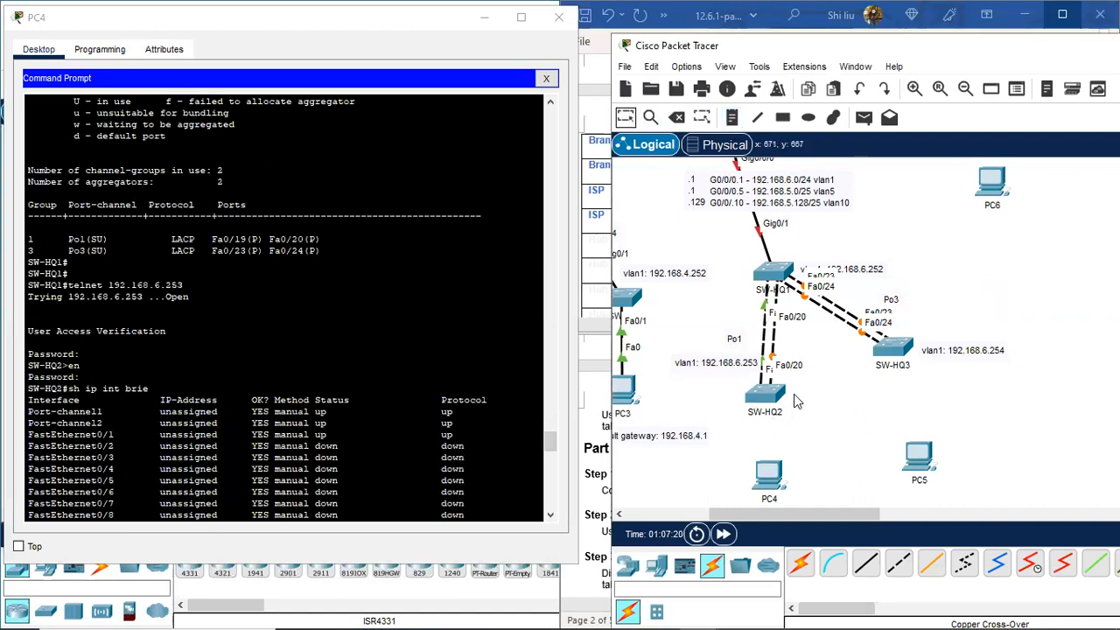
scroll(50, 325, down, 9)
scroll(50, 325, down, 6)
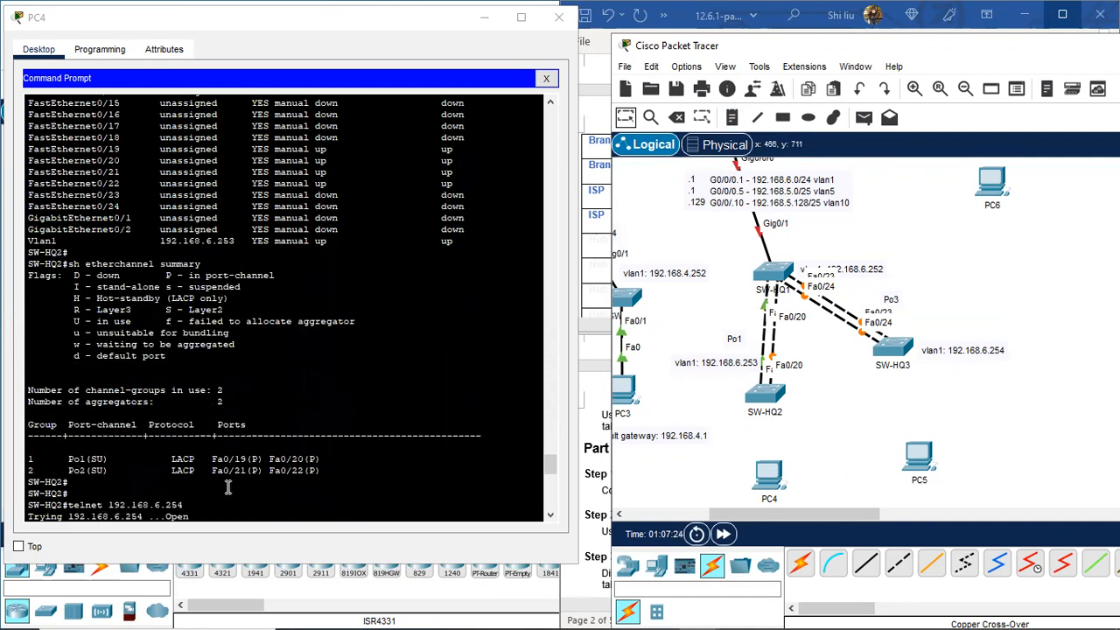
Step: Cable SW-HQ2 to SW-HQ3 with cross-over cables on Fa0/21–Fa0/21 and Fa0/22–Fa0/22
click(898, 564)
click(763, 395)
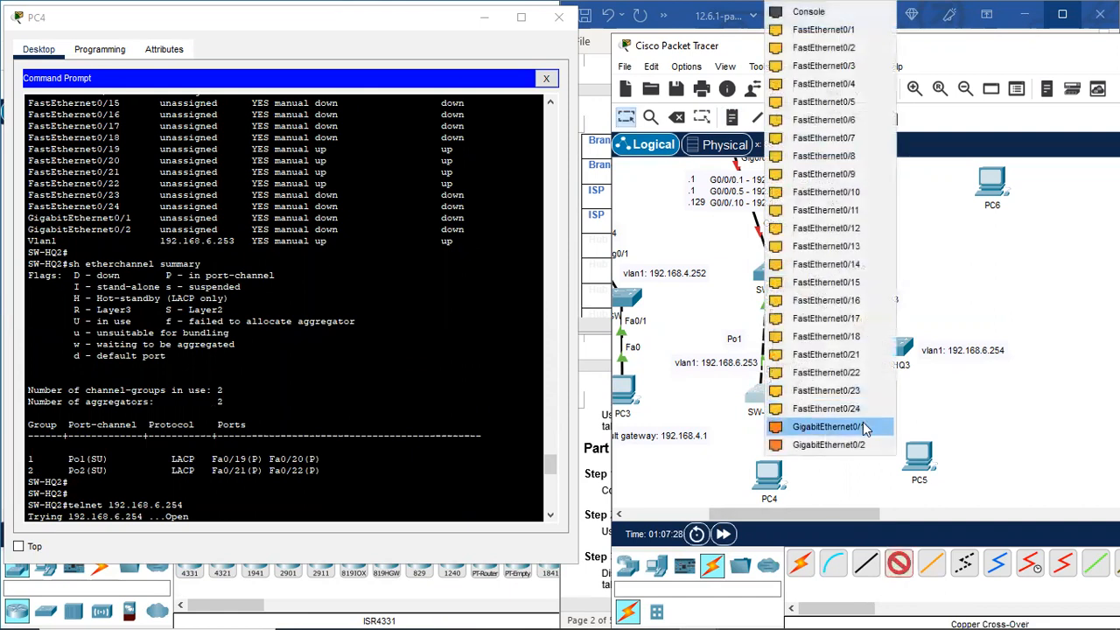
click(869, 354)
click(901, 350)
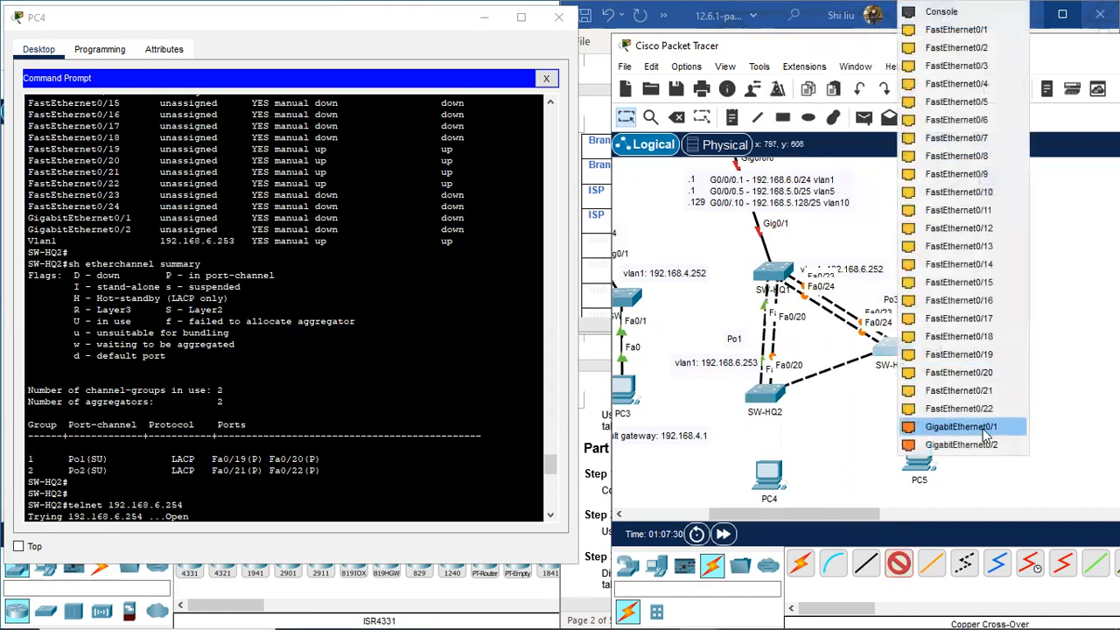
click(988, 391)
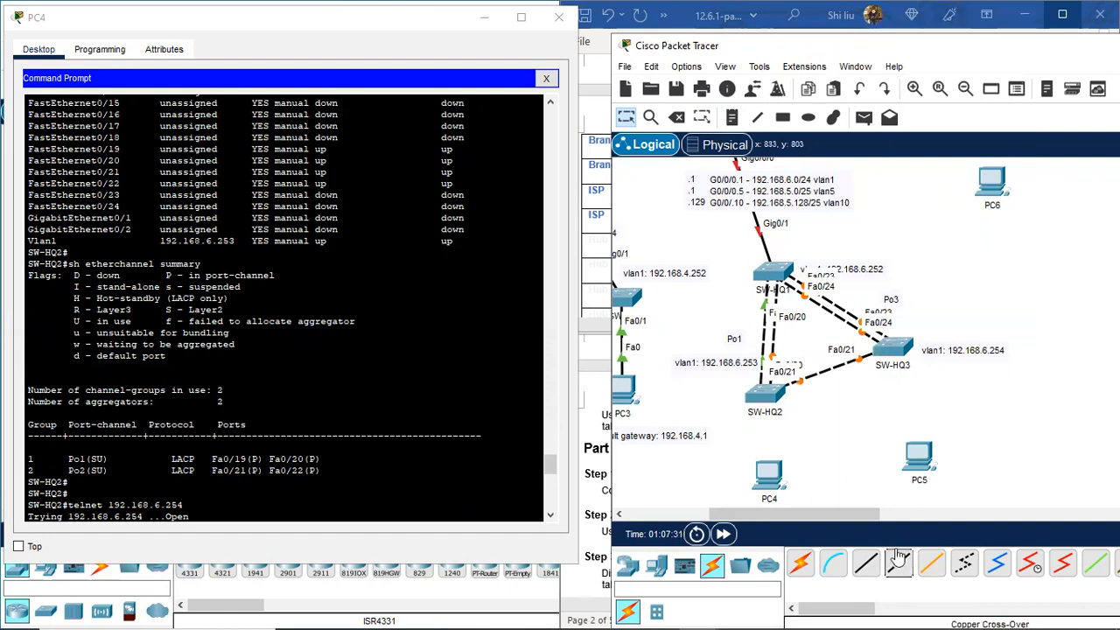
click(774, 401)
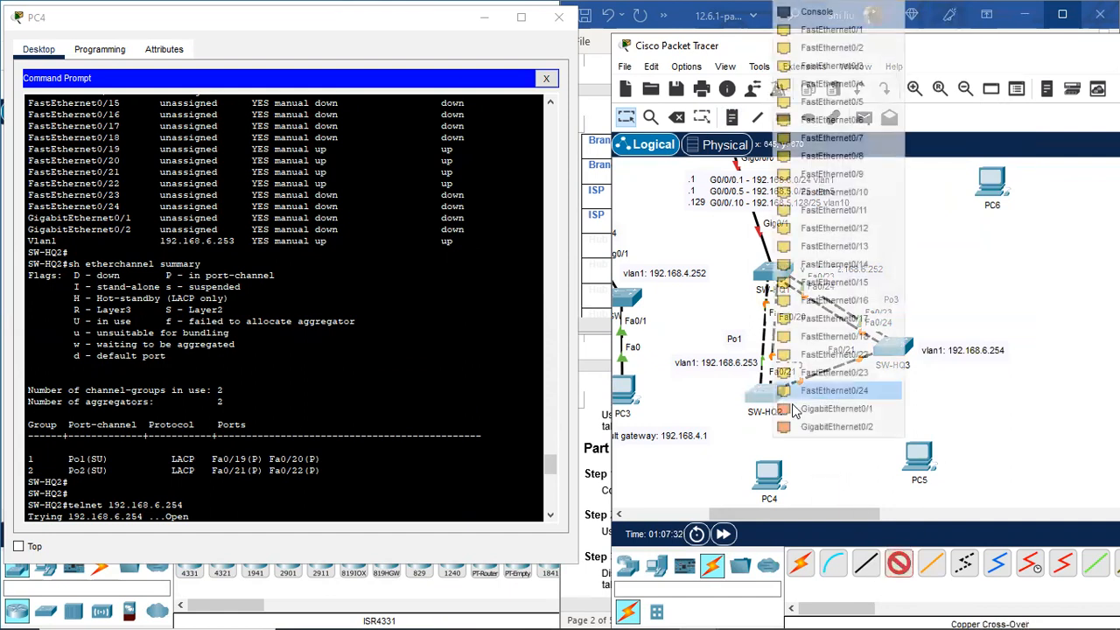
click(873, 360)
click(892, 350)
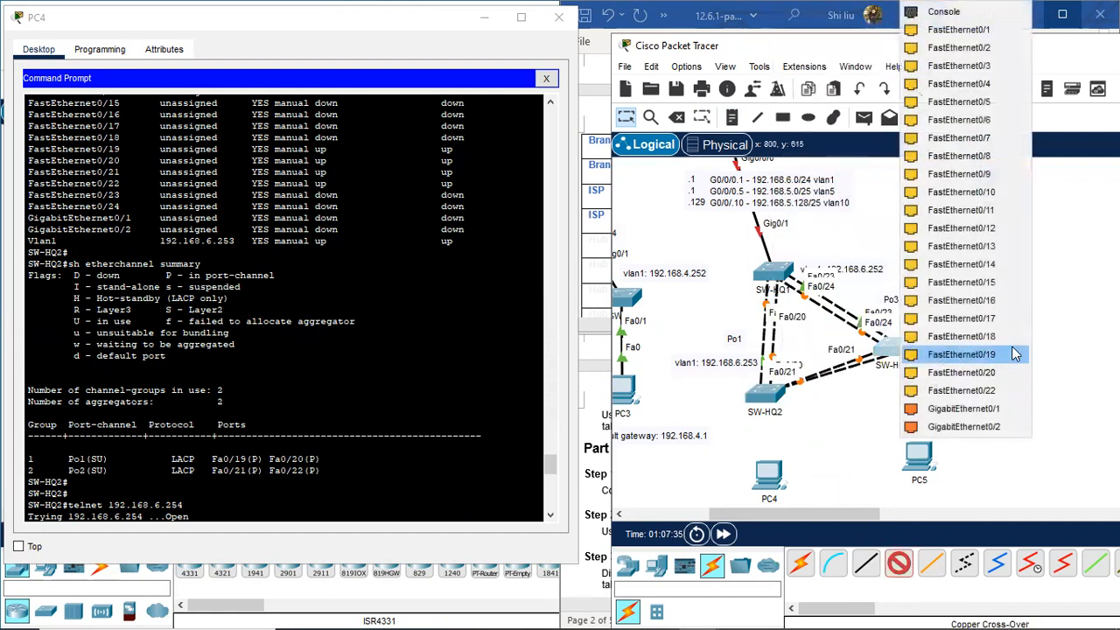
click(997, 390)
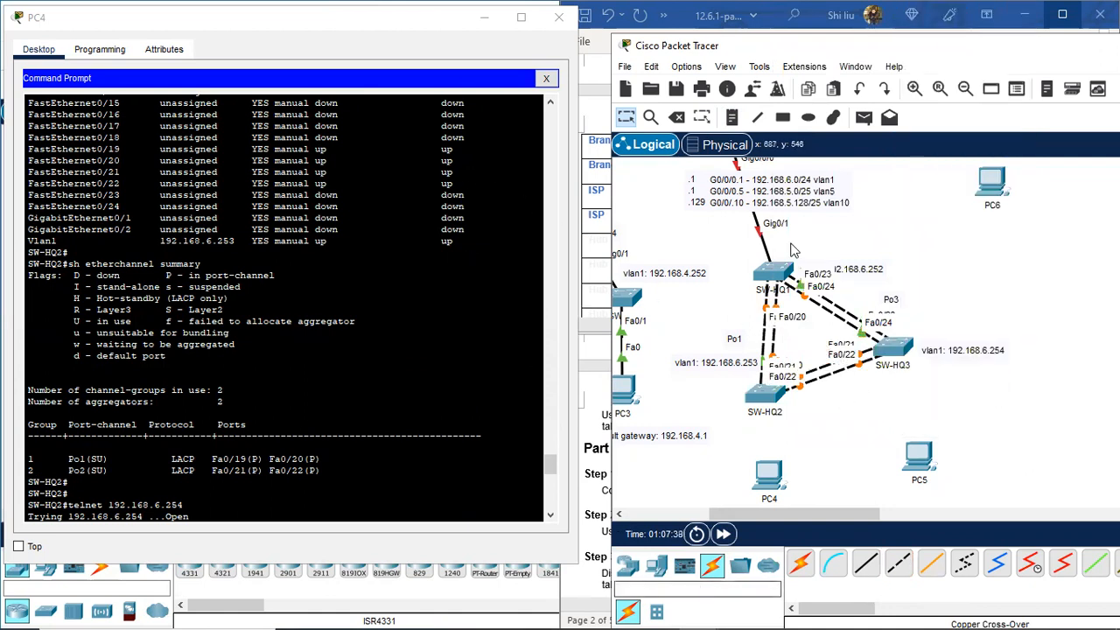
Step: Add a 'Po2' note below the SW-HQ2–SW-HQ3 link, recommit the Po1 label, and nudge PC4
click(732, 117)
click(812, 398)
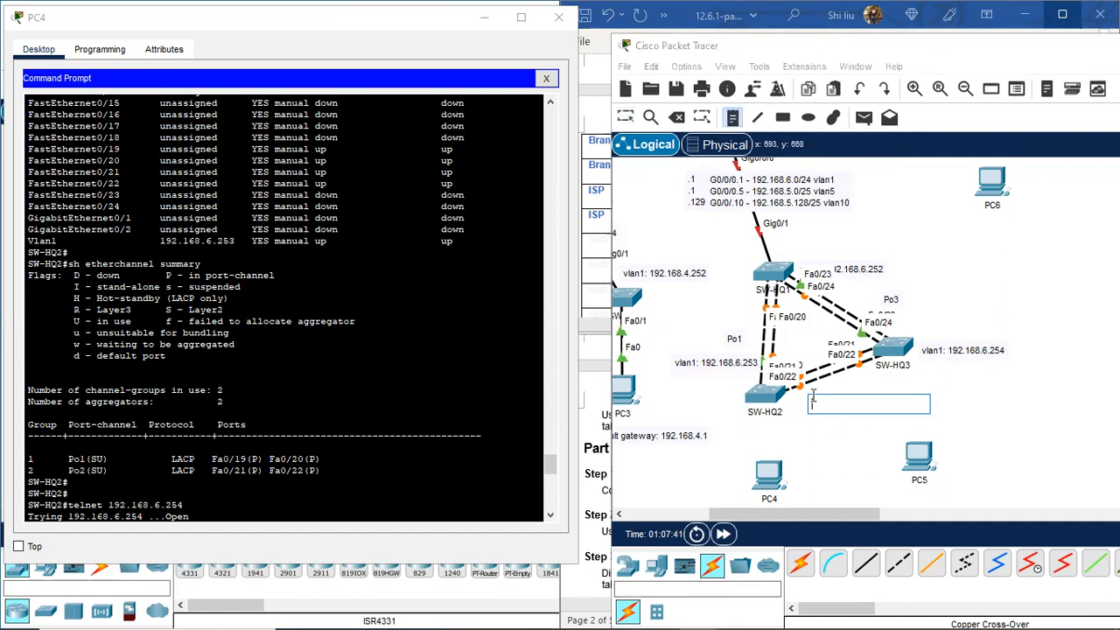
text(Po2)
click(625, 117)
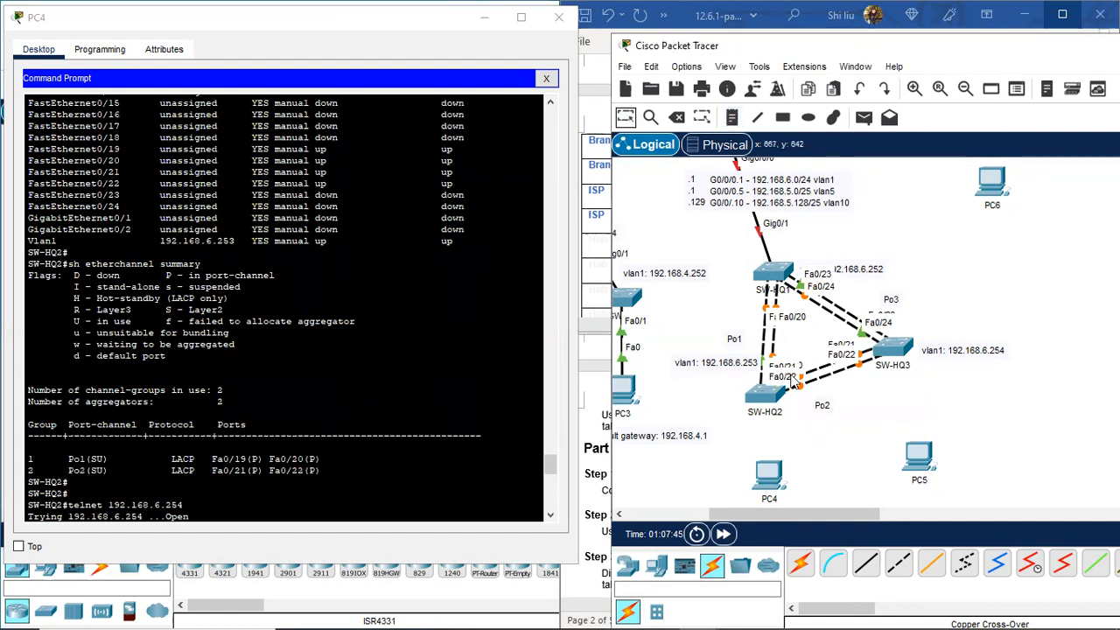
drag(832, 394, 840, 397)
double_click(733, 341)
click(626, 118)
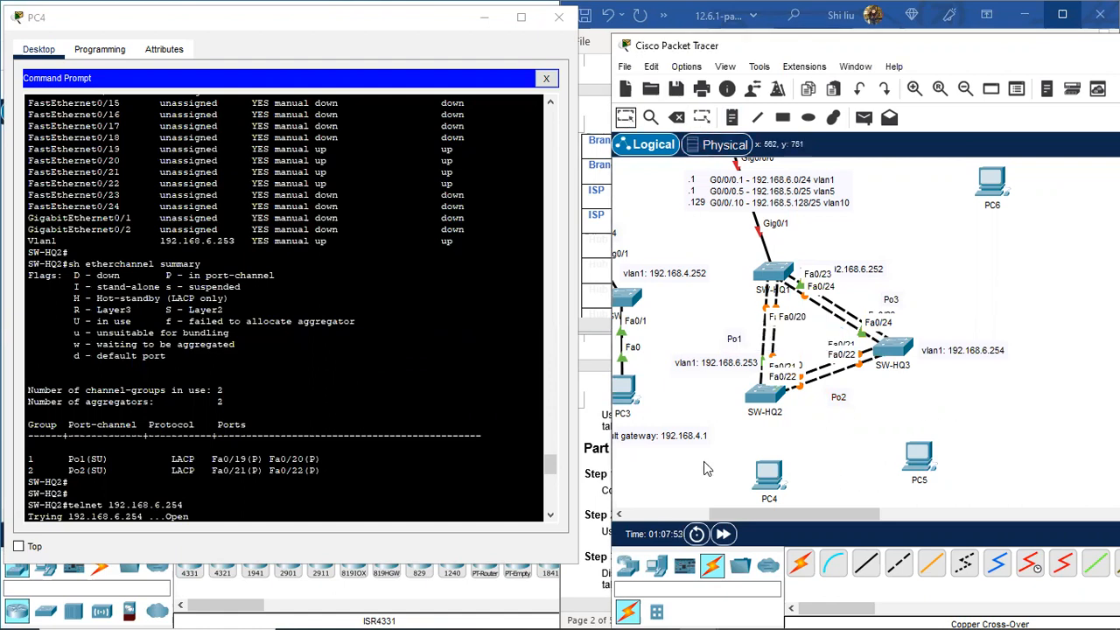
drag(771, 470, 758, 477)
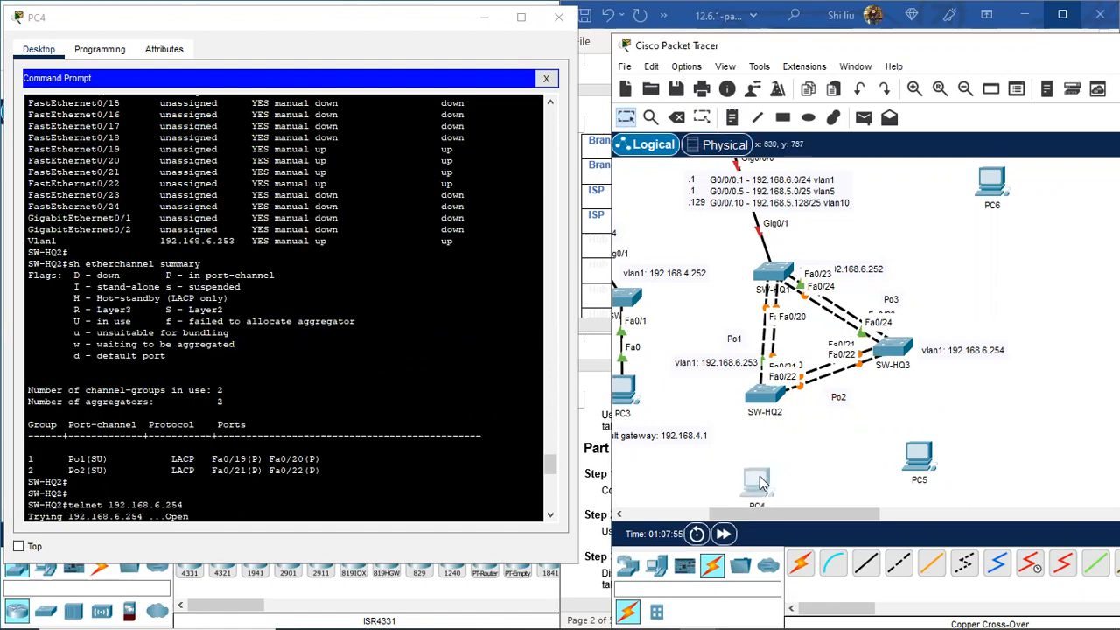
Step: Close PC5's window and run 'sh vlan brief' on SW-HQ3 to see VLANs 5 acct and 10 admin
click(914, 463)
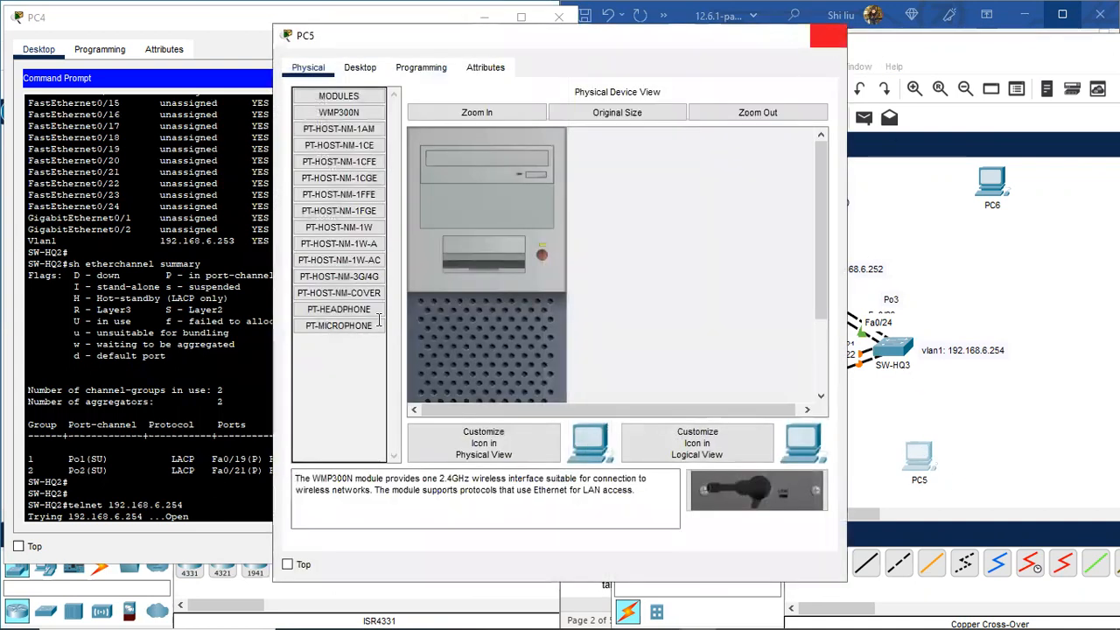
click(825, 37)
scroll(106, 507, up, 5)
scroll(106, 507, down, 3)
click(88, 516)
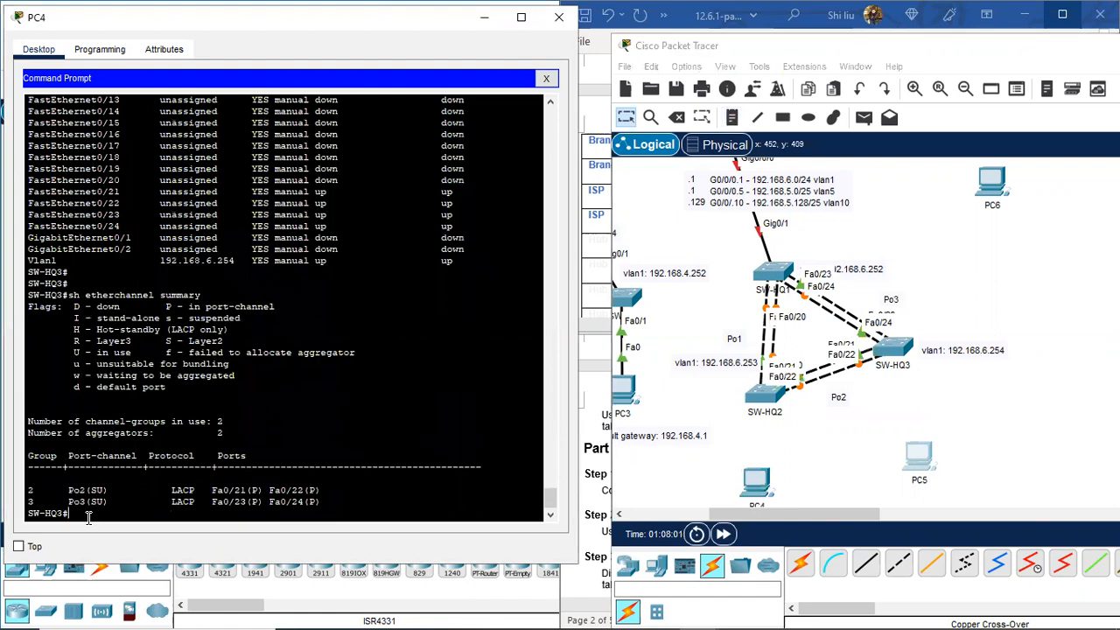
key(Return)
key(Return)
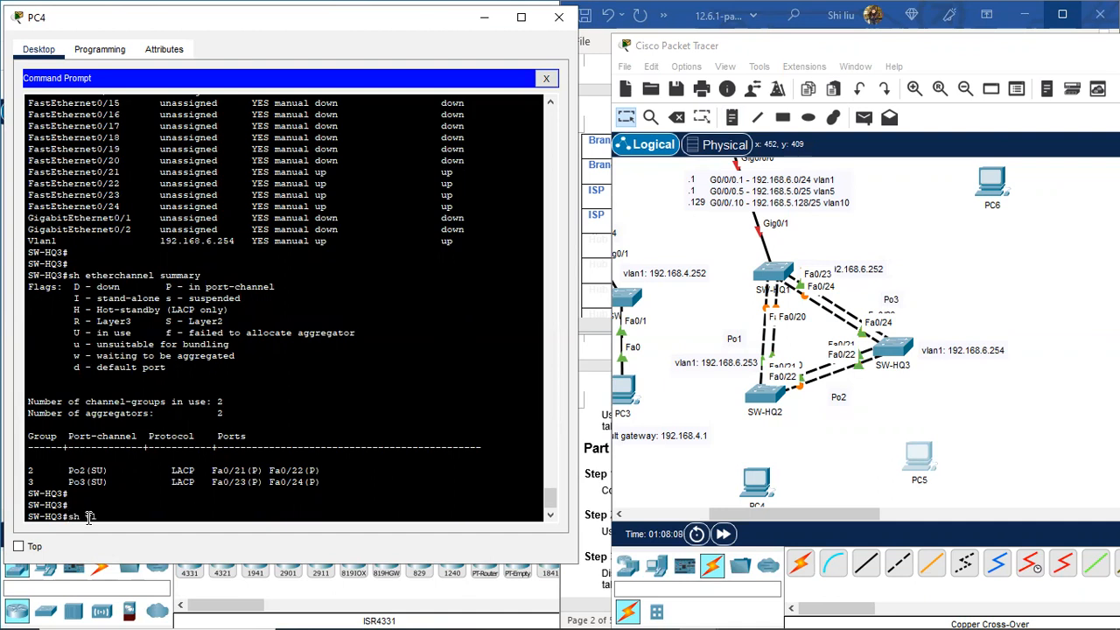
text(rie)
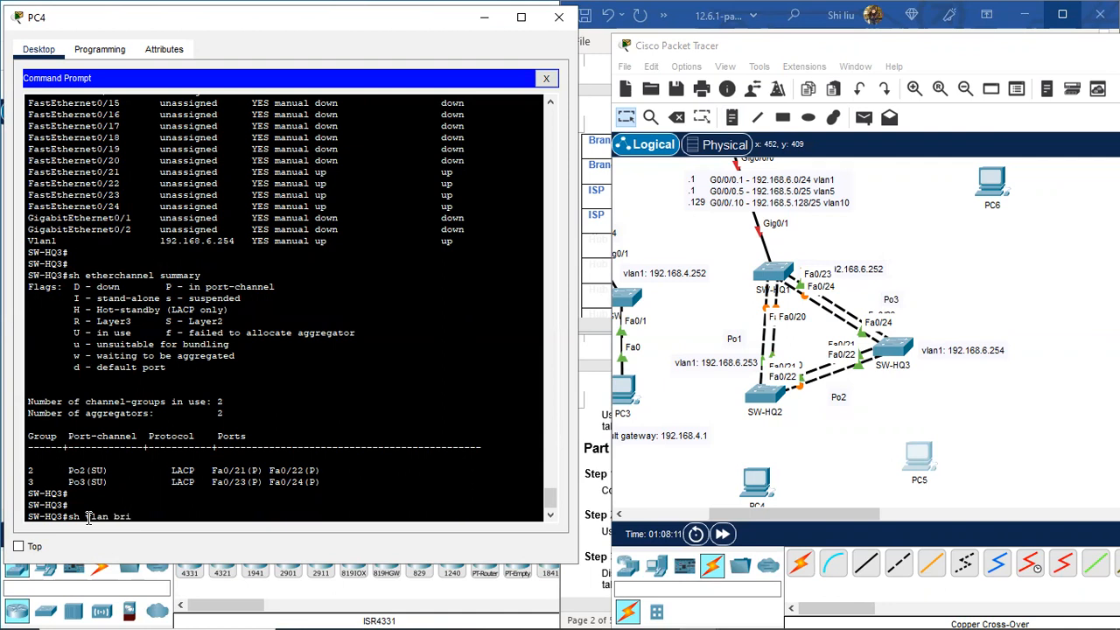
key(Return)
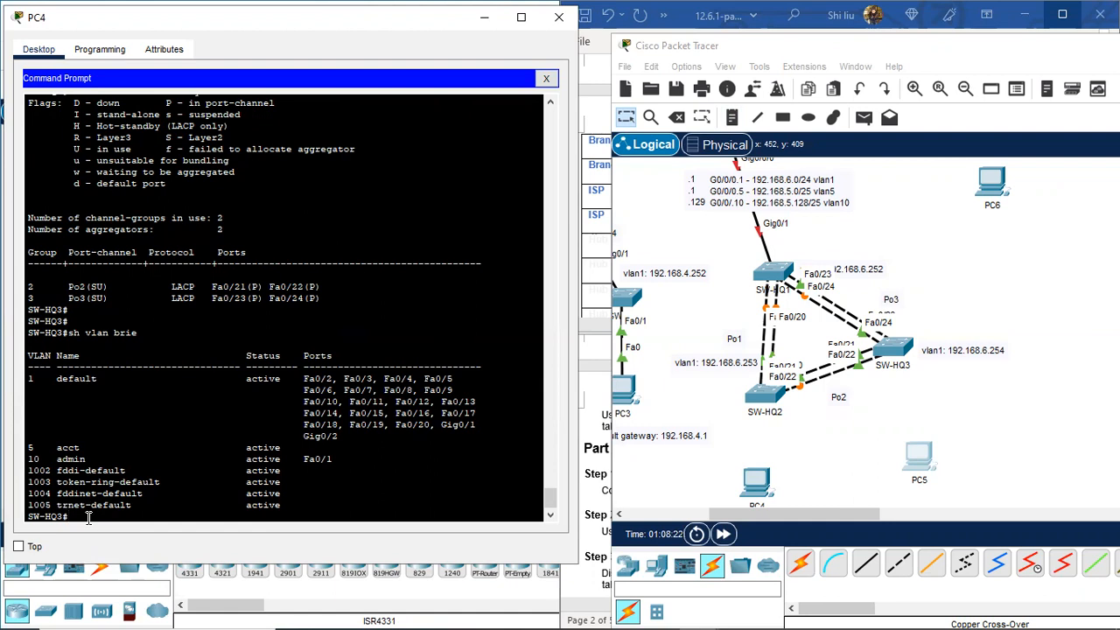
Step: Show SW-HQ3's trunks with 'sh int trunk', confirming Po2 and Po3 carry VLANs 1, 5, 10
key(Return)
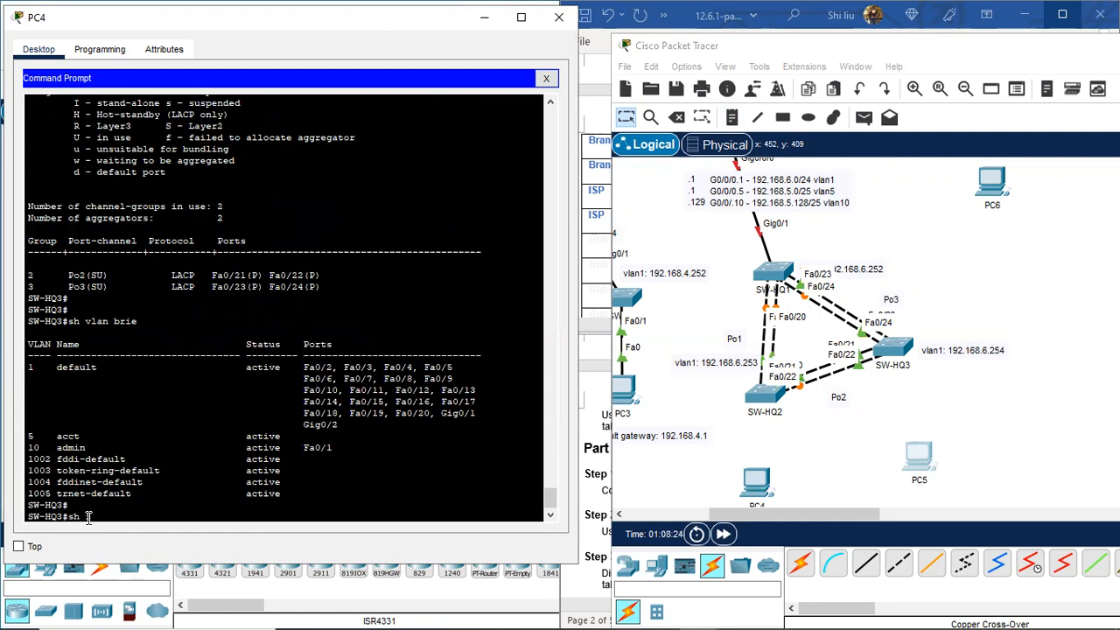
text(sh int trunk)
key(Return)
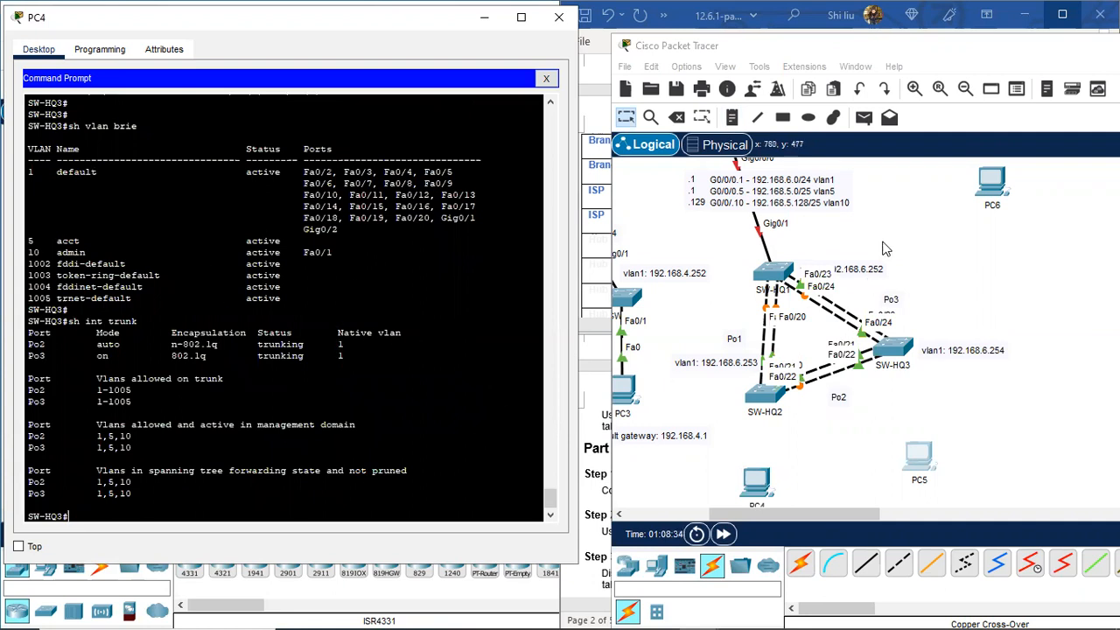
scroll(887, 246, up, 1)
Step: Extend the HQ router's VLAN note so vlan1 reads 'default / native'
double_click(745, 242)
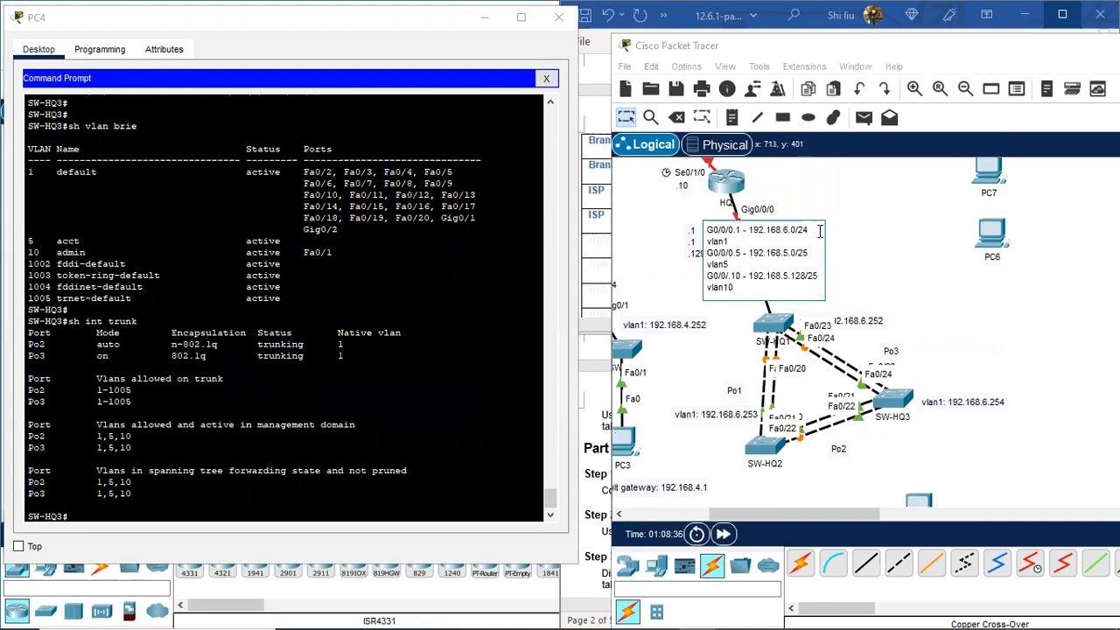
click(746, 242)
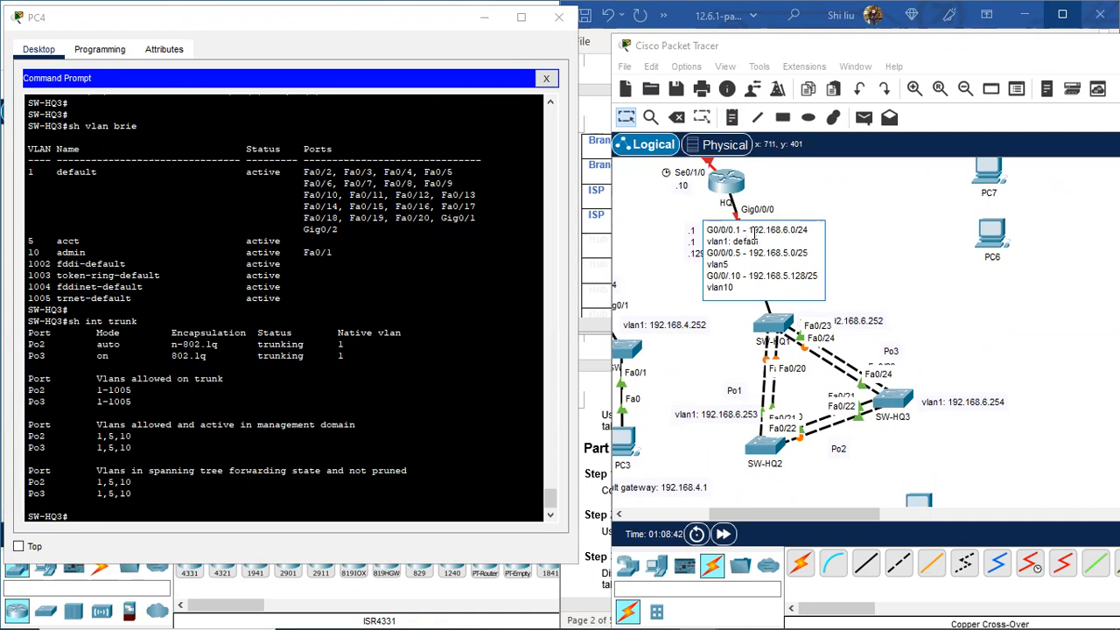
text(/ native)
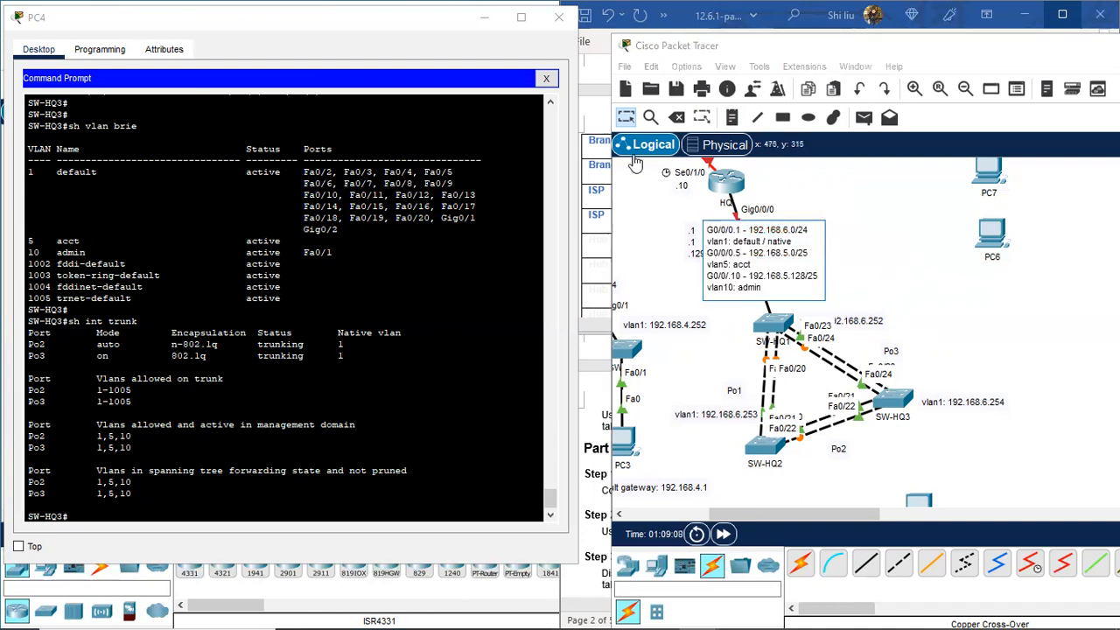
click(625, 117)
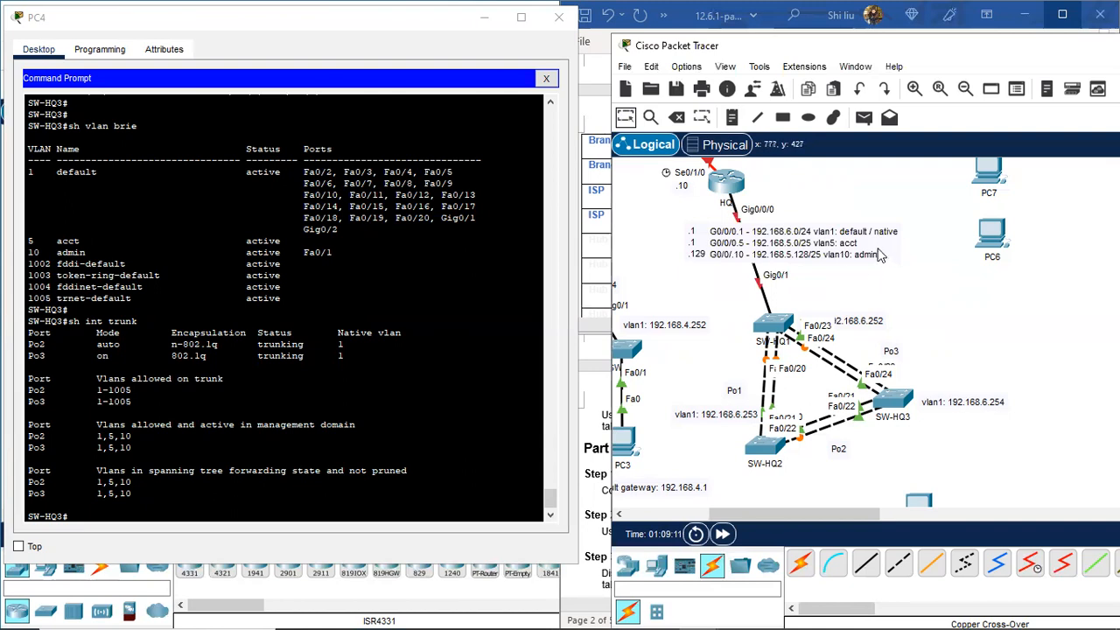
Step: Nudge the VLAN note up and reposition SW-HQ2's and SW-HQ3's vlan1 address labels
drag(838, 241, 837, 239)
scroll(925, 291, down, 2)
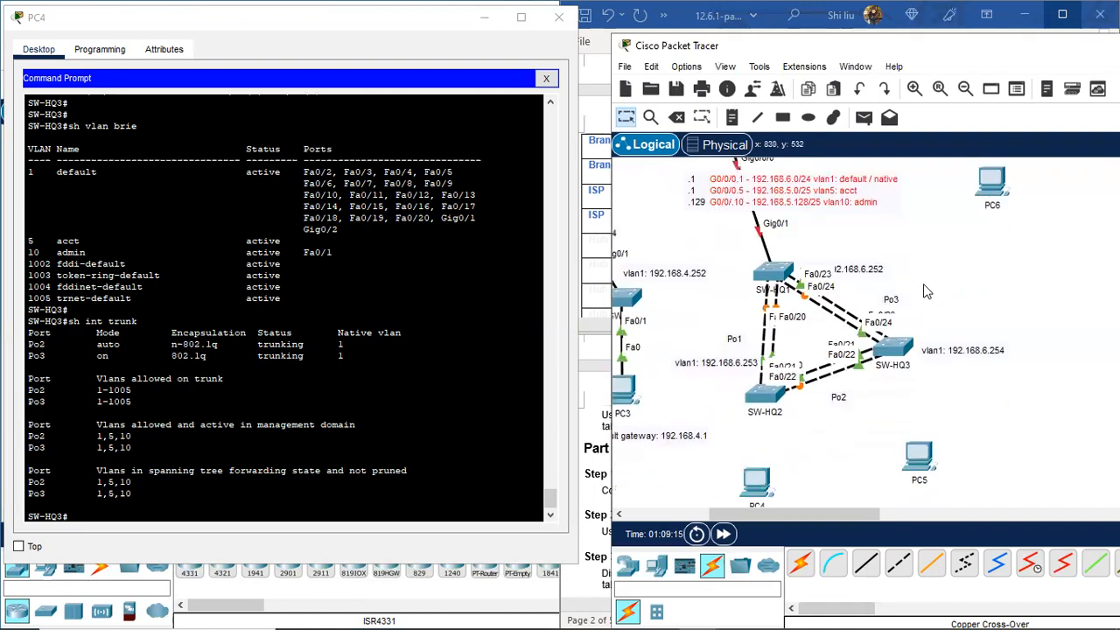
drag(731, 368, 716, 388)
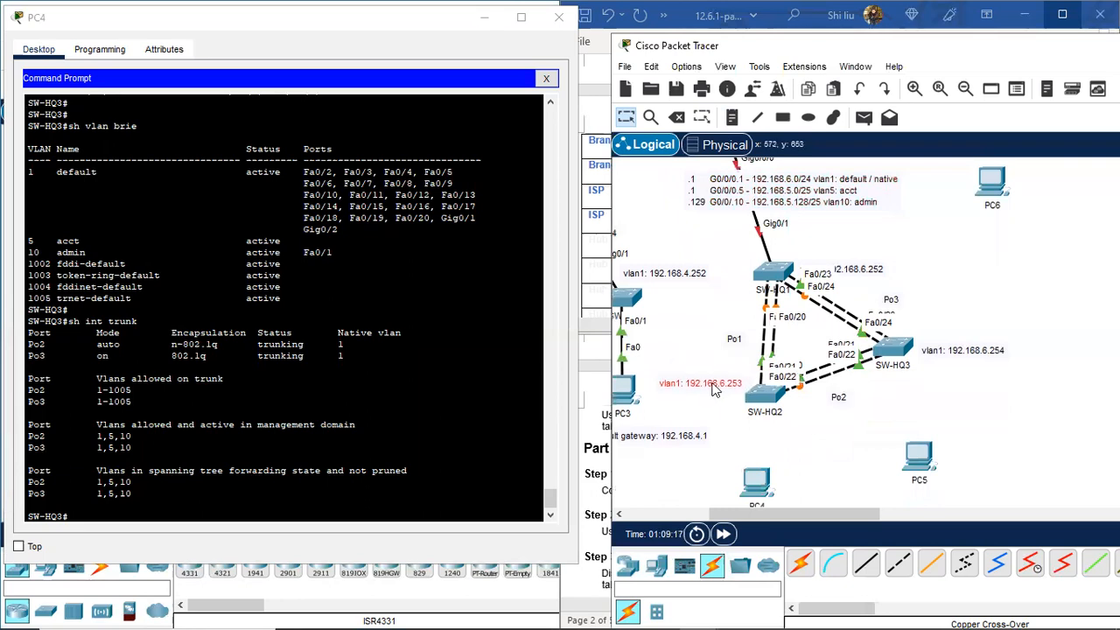
drag(951, 350, 954, 343)
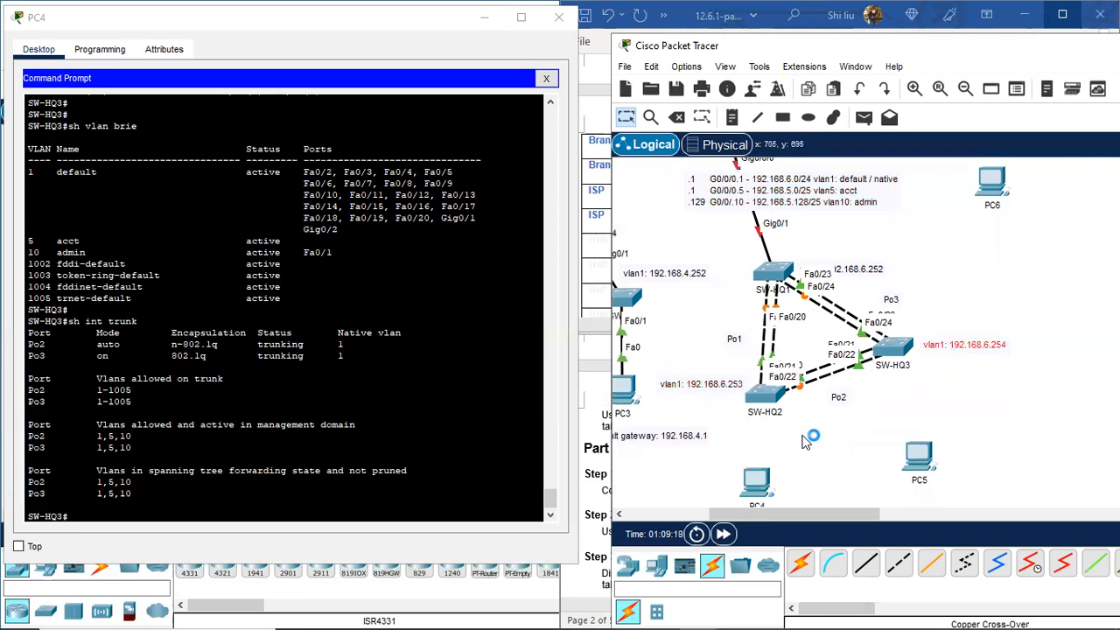
scroll(773, 481, down, 2)
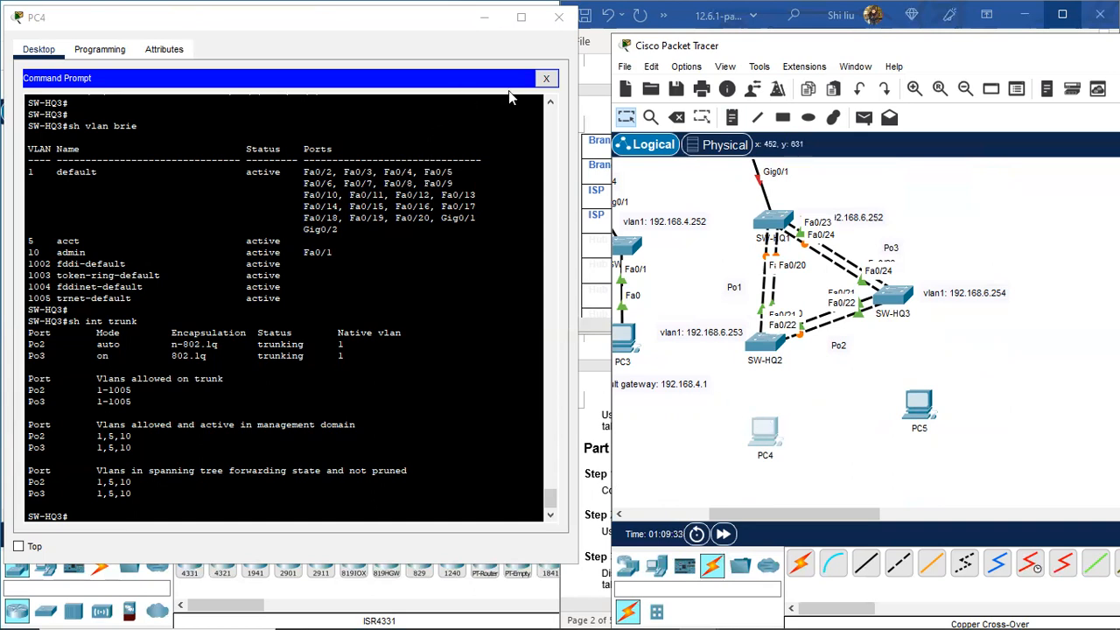
Step: Copy PC4's default gateway address from its IP configuration
click(546, 79)
click(95, 137)
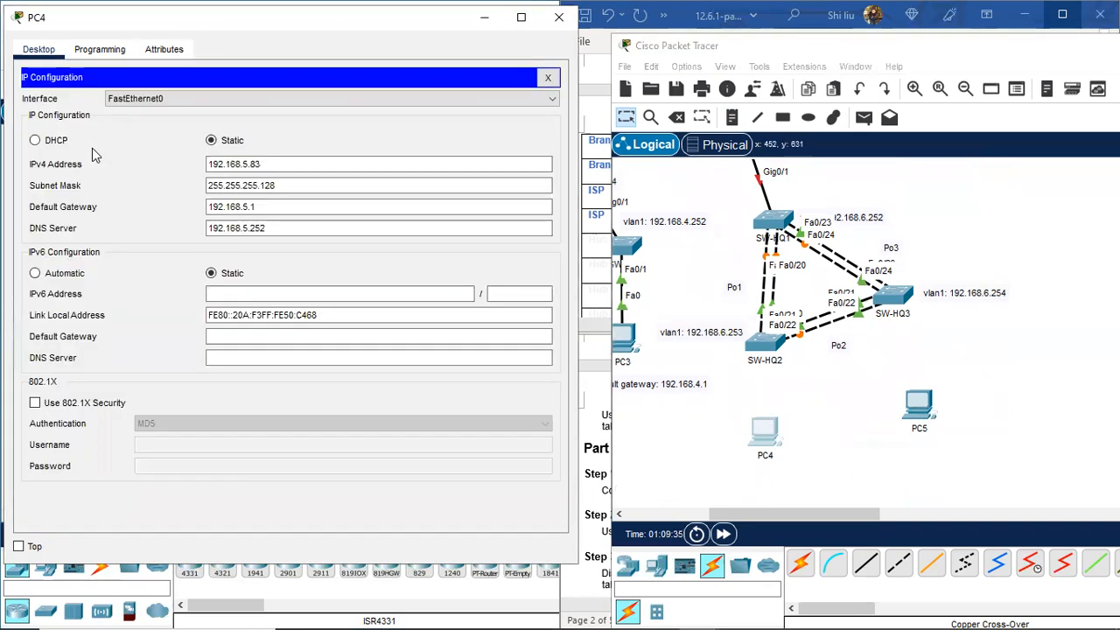
click(253, 207)
double_click(254, 206)
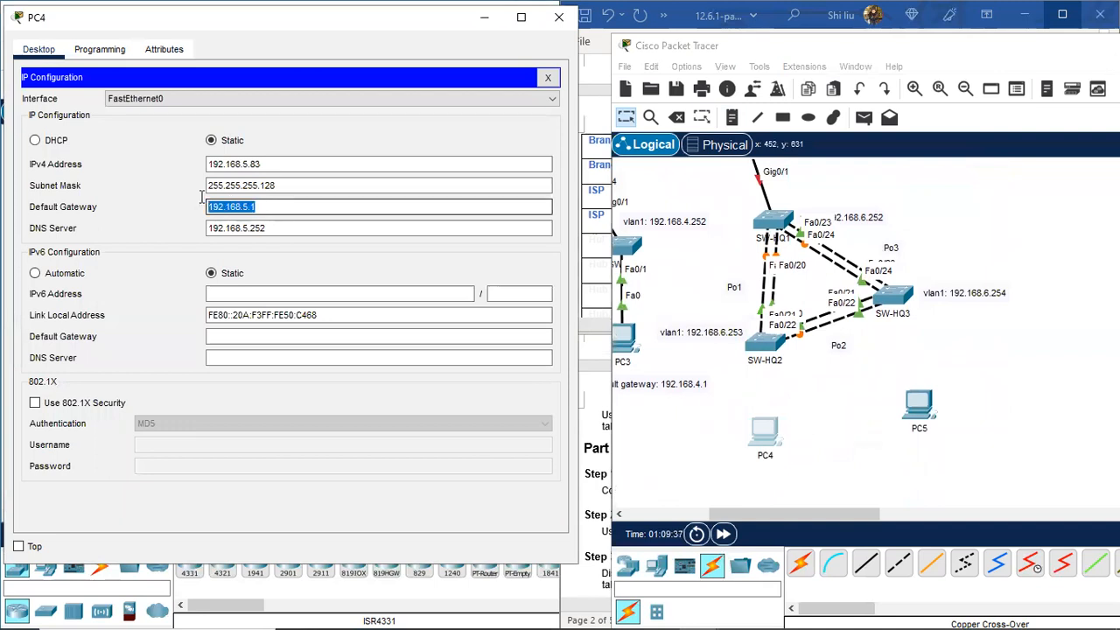
right_click(253, 206)
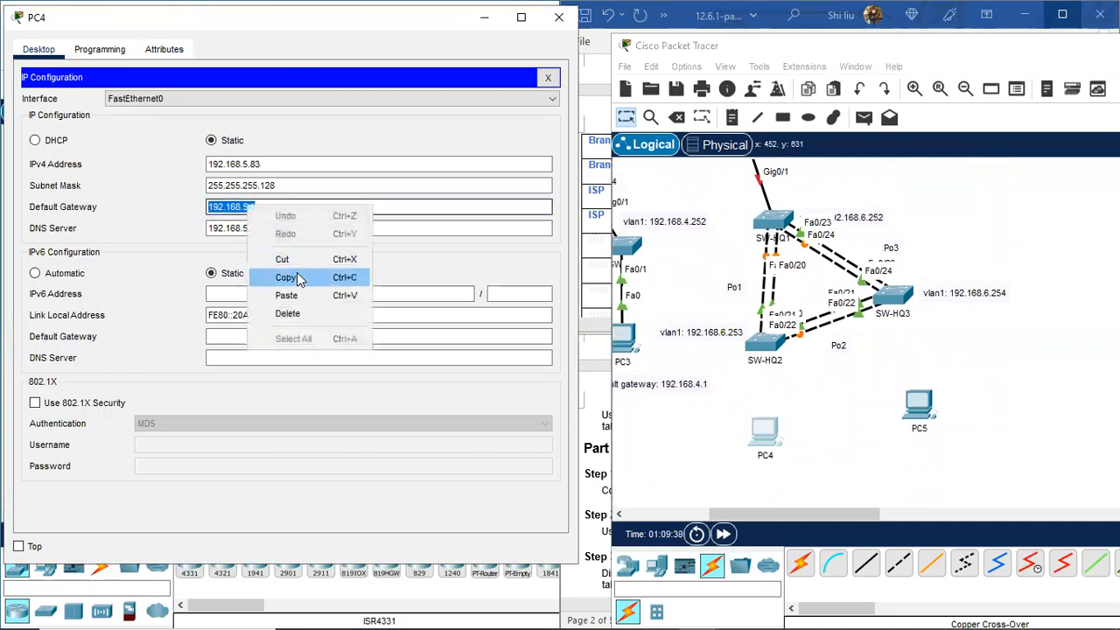
click(296, 272)
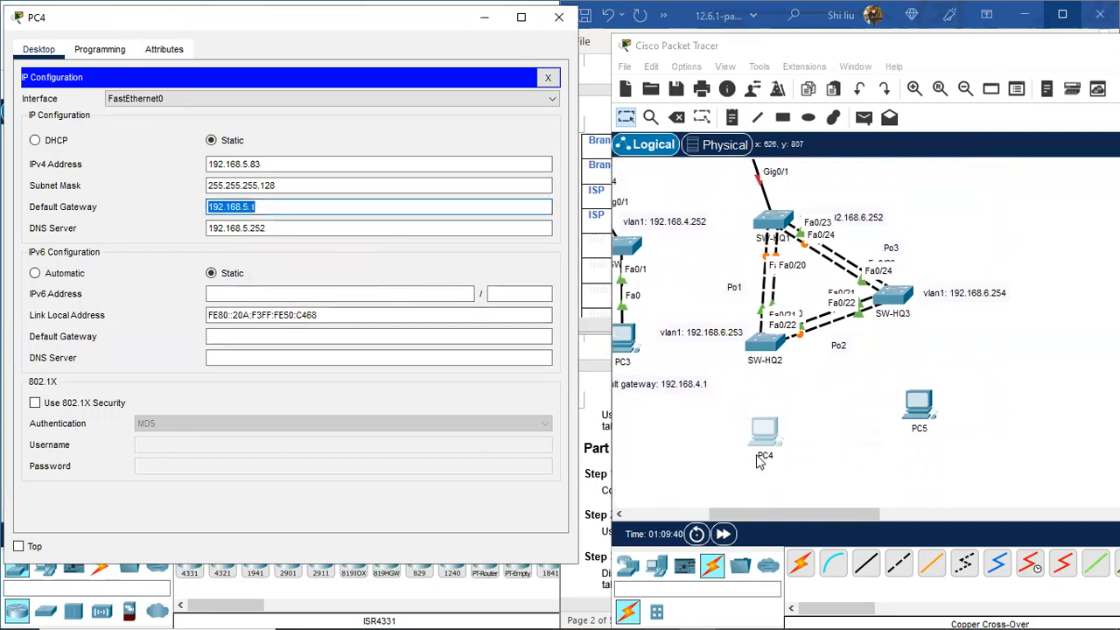
Step: Add a note below PC4 reading 'default gateway: 192.168.5.1' using the copied address
click(732, 118)
click(745, 472)
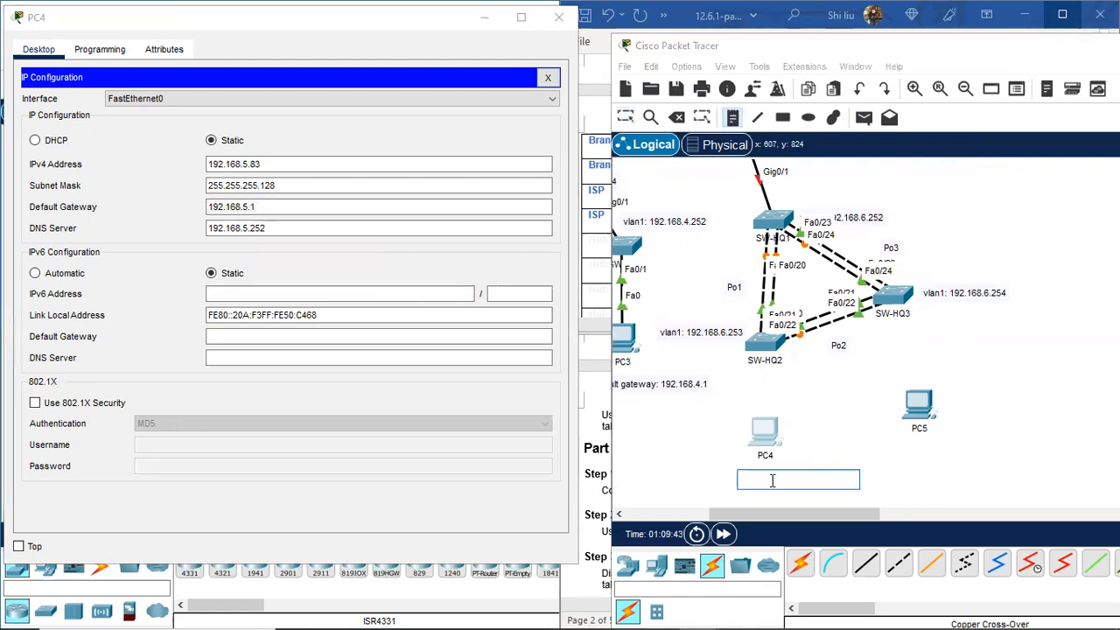
text(default)
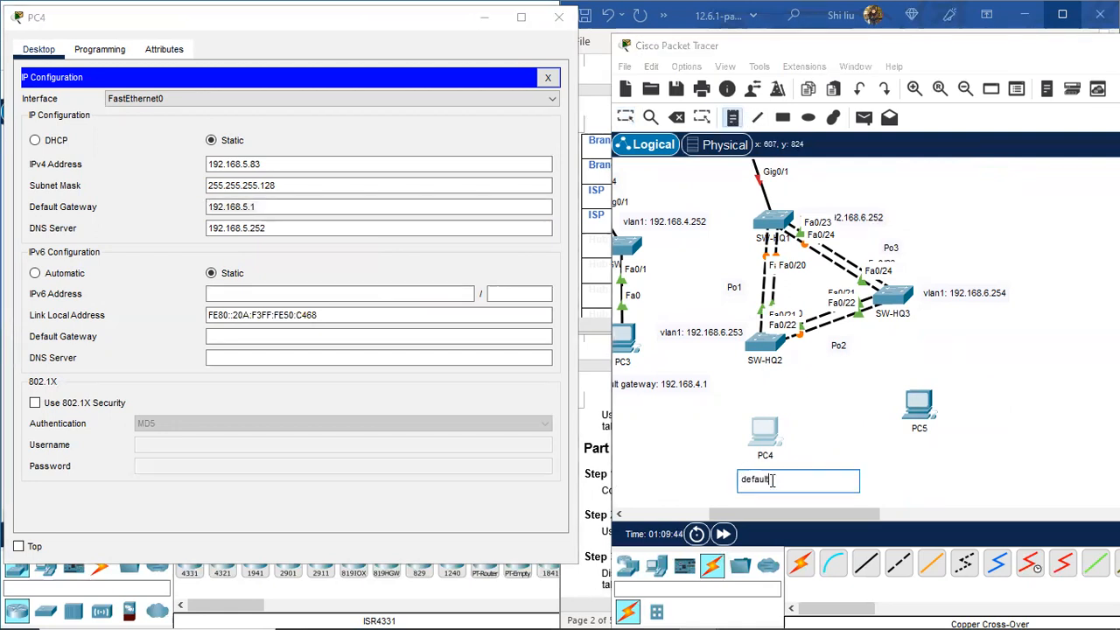
text( gateway:)
key(ctrl+v)
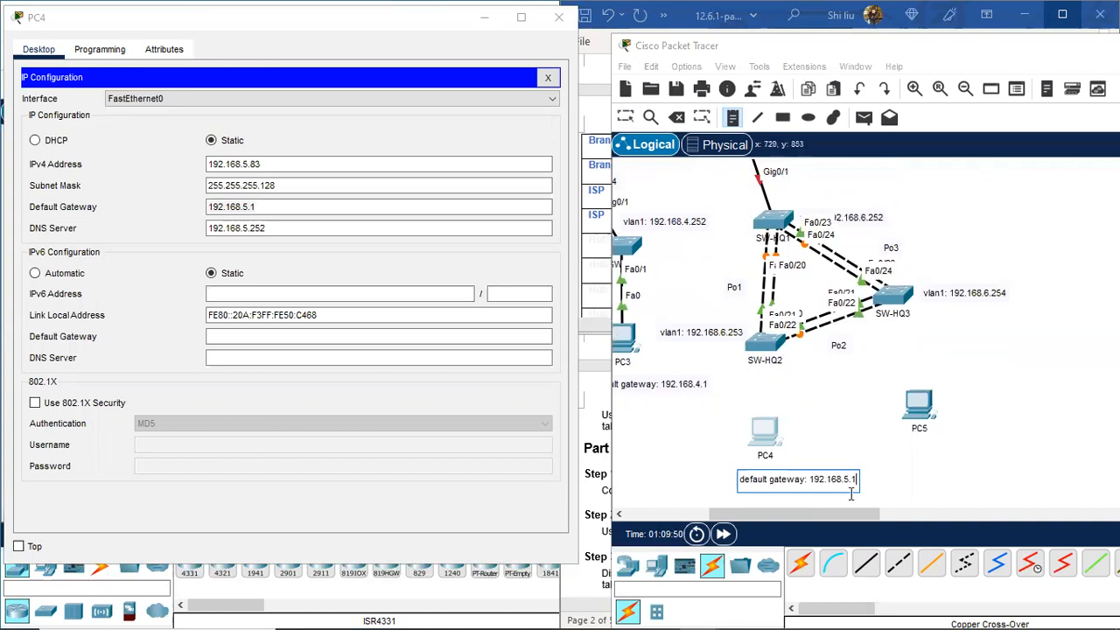
click(899, 448)
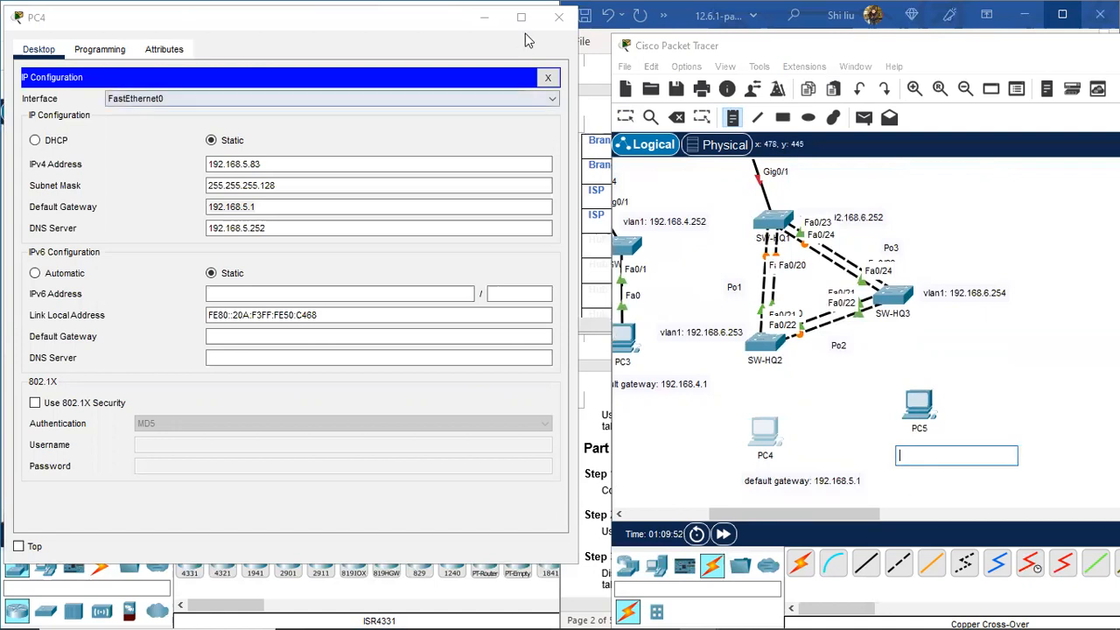
Step: Close PC4's windows, then copy PC5's default gateway 192.168.5.129 and close PC5's window
click(547, 77)
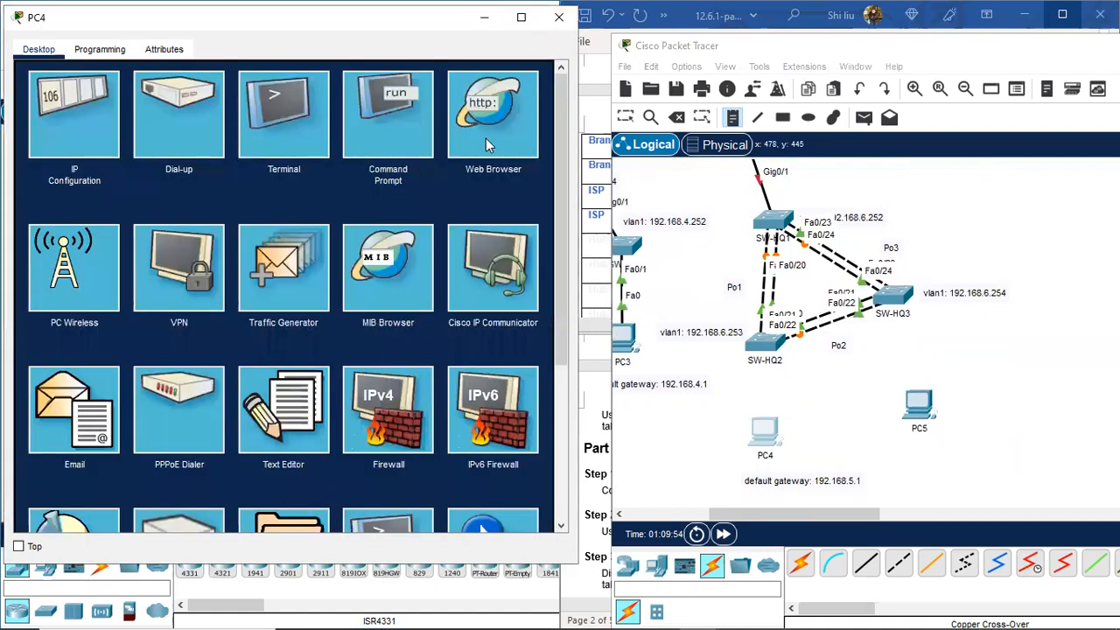
click(397, 127)
click(558, 17)
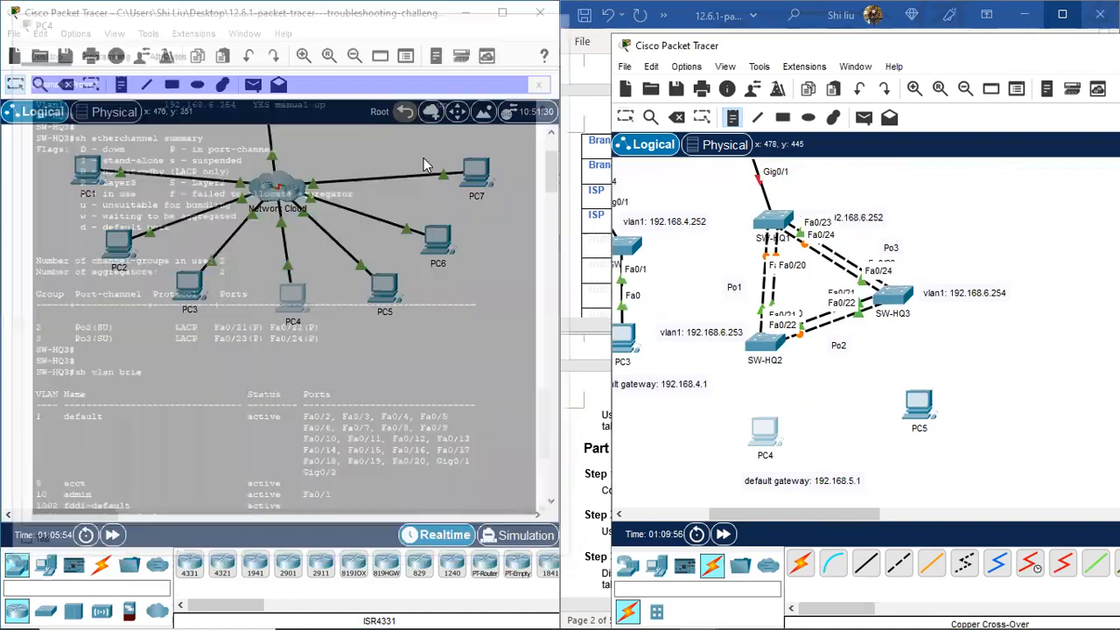
click(385, 294)
click(339, 156)
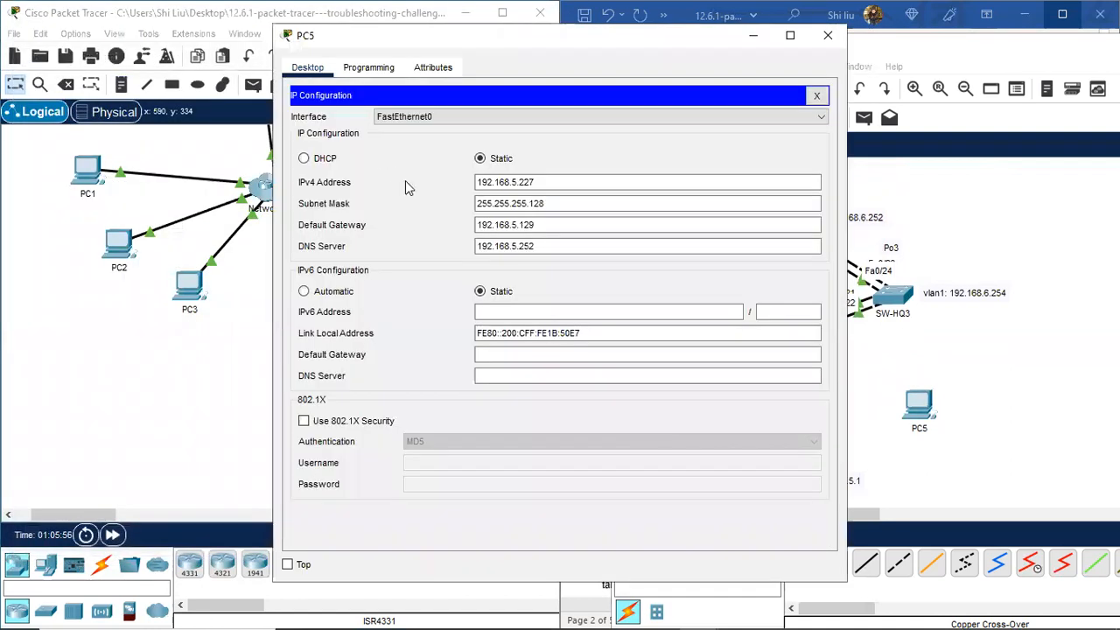
drag(550, 228, 476, 221)
right_click(497, 225)
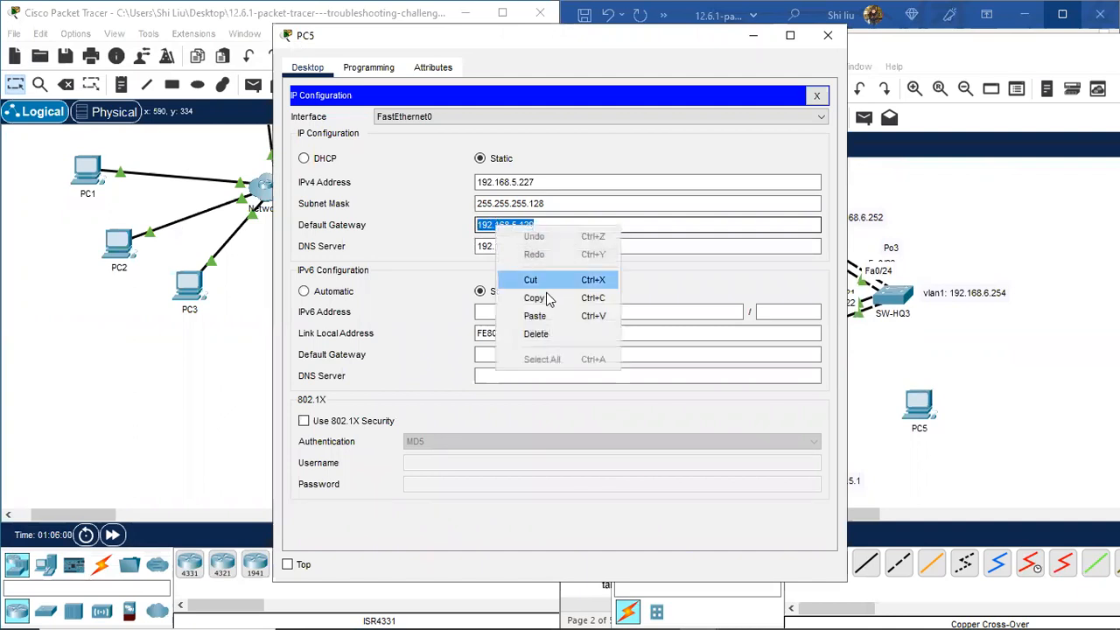
click(555, 297)
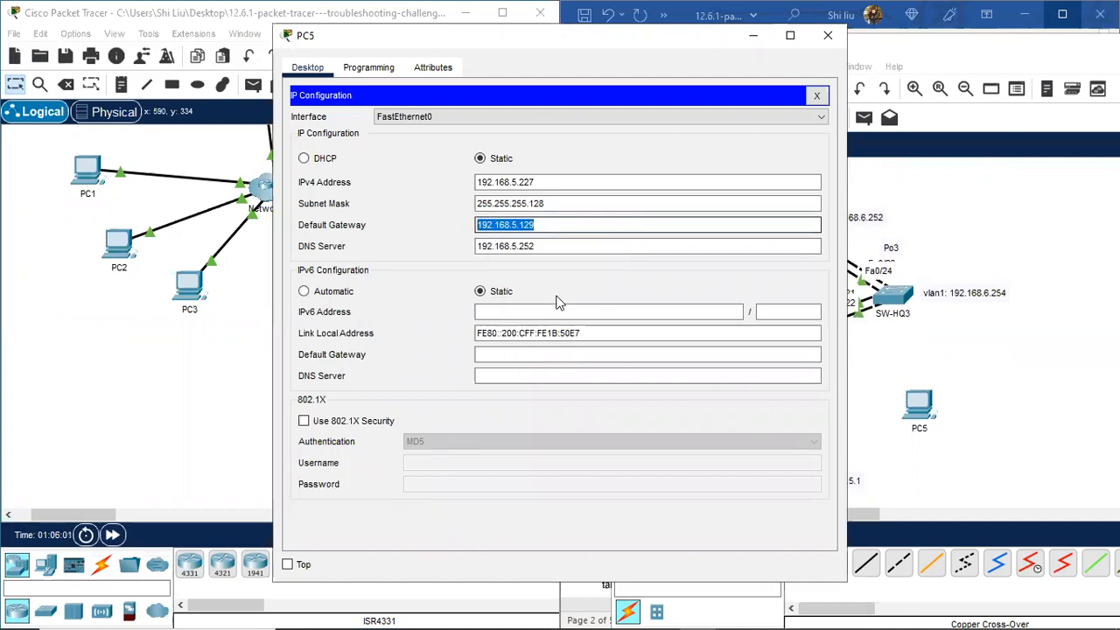
click(827, 35)
Step: Add a 'default gateway: 192.168.5.129' note beneath PC5 and nudge PC4's note up-left
click(899, 452)
text(default)
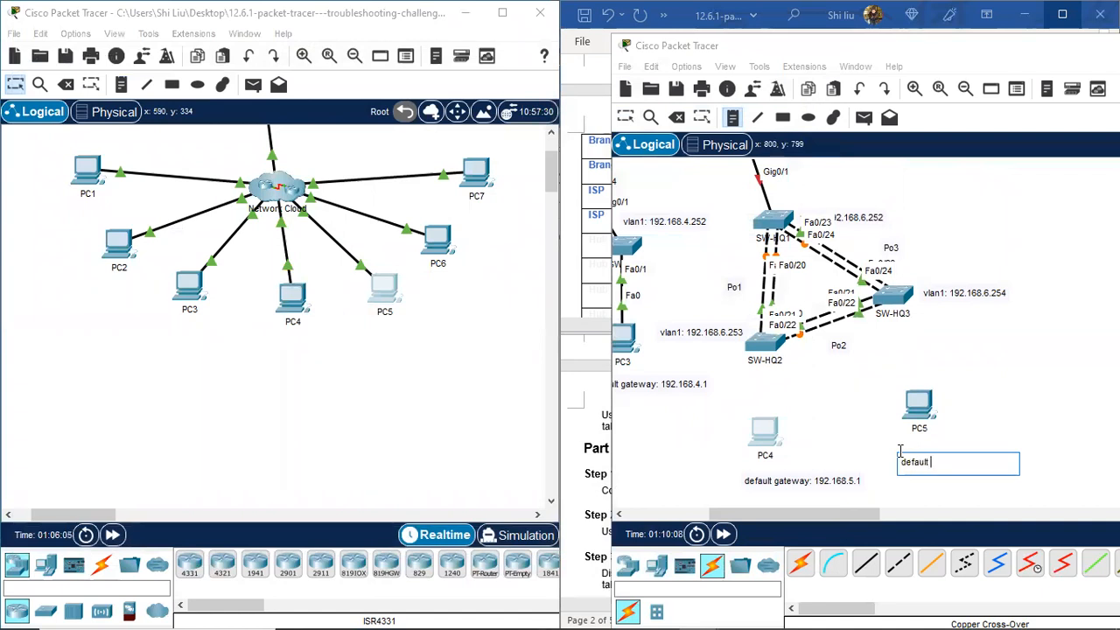
text( gateway:)
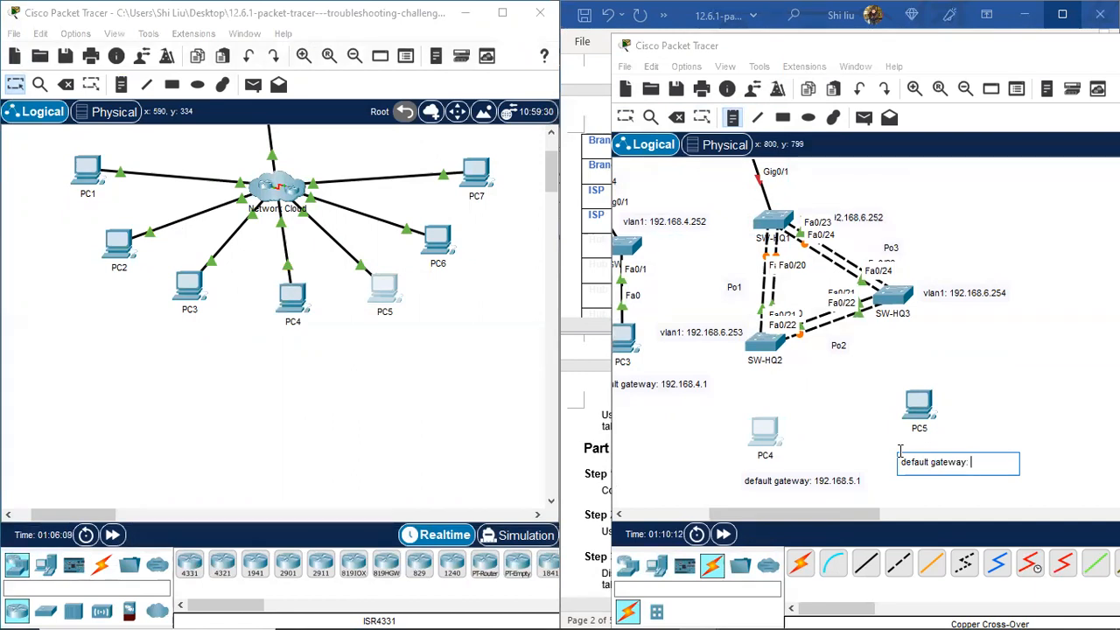
text( 192.168.5.129)
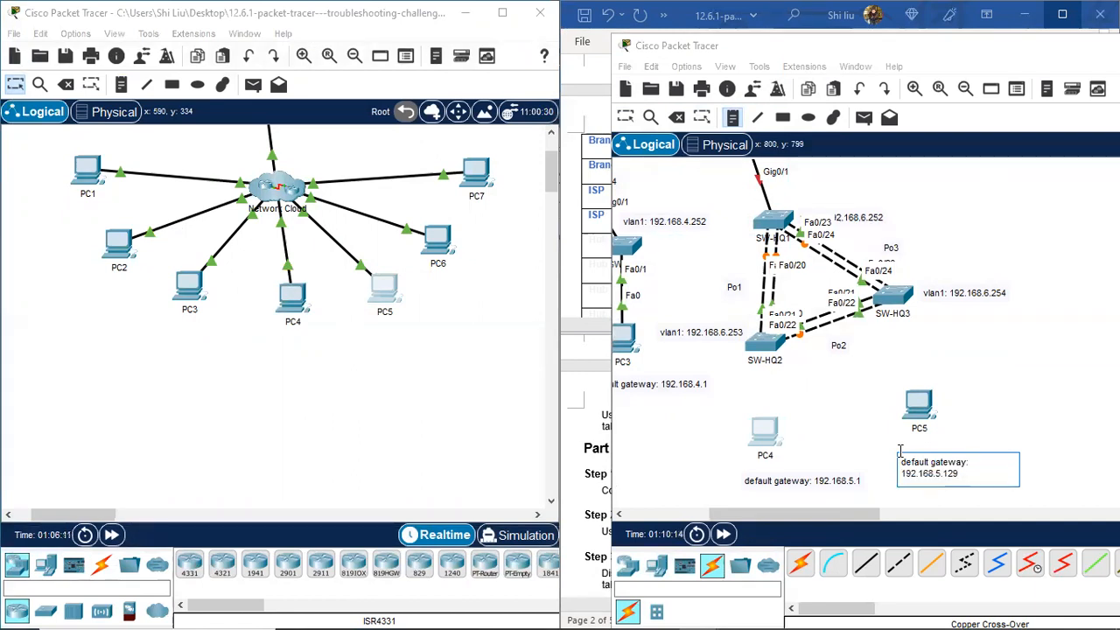
click(625, 117)
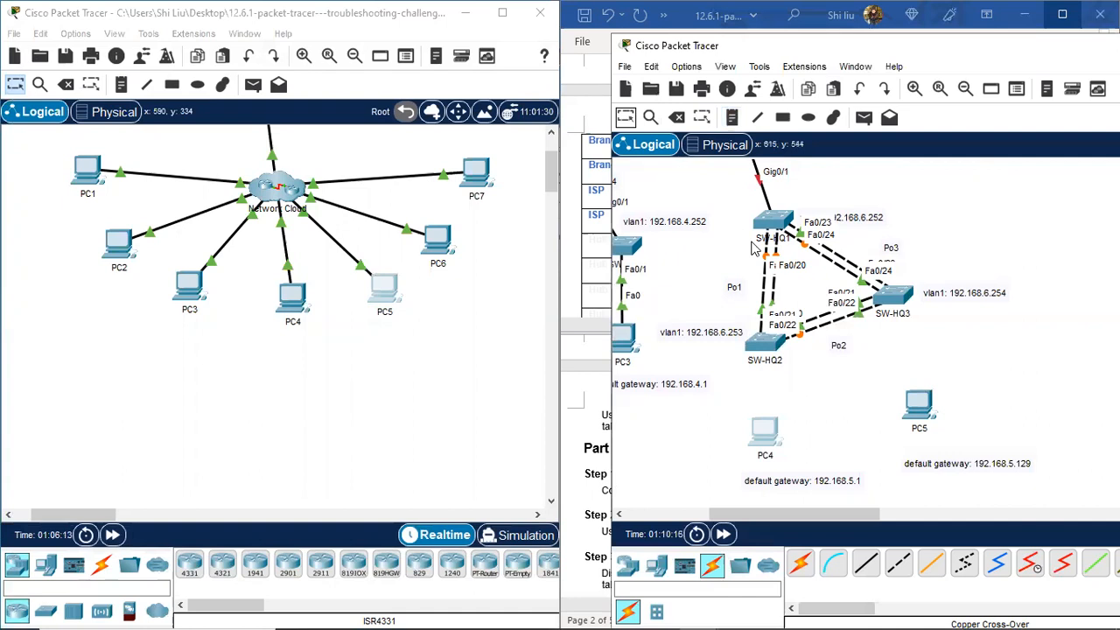
drag(813, 486, 793, 479)
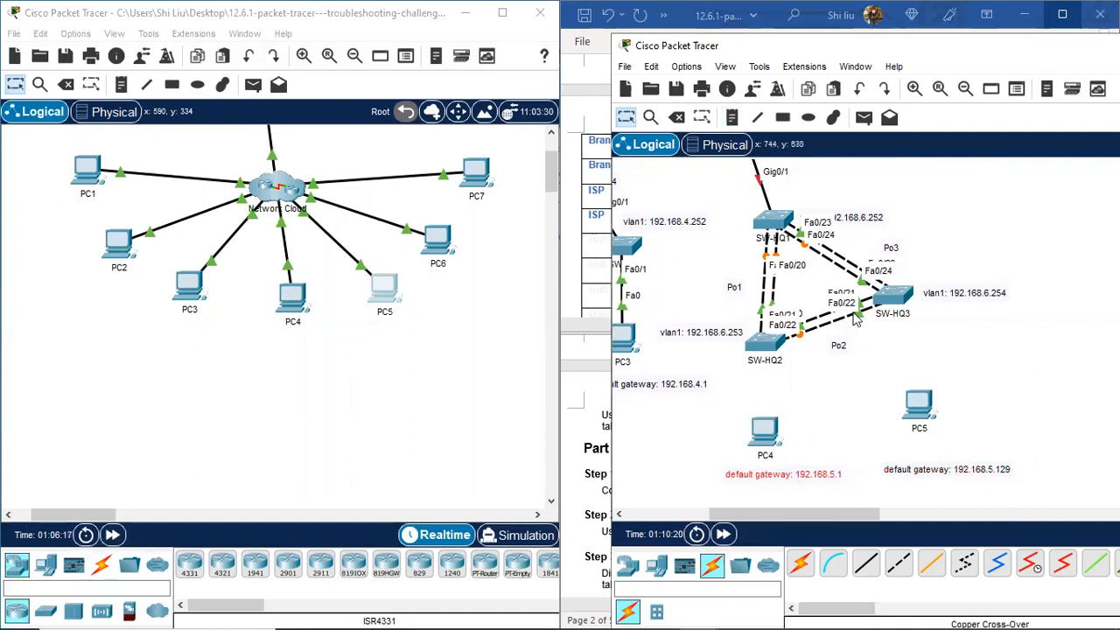
scroll(845, 350, up, 4)
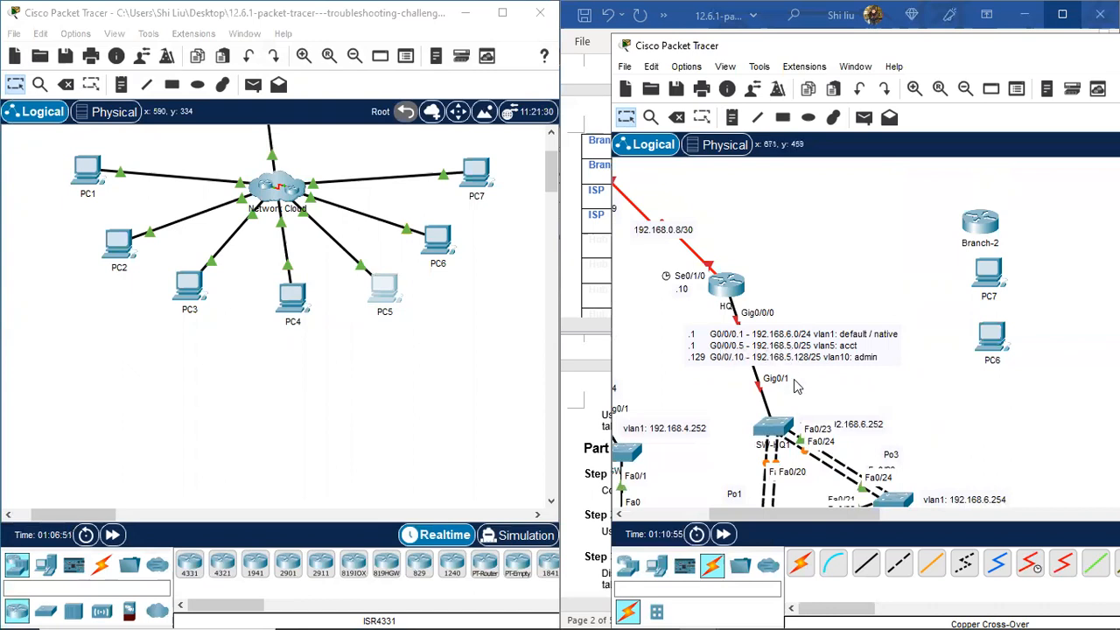
scroll(794, 402, down, 5)
scroll(770, 427, down, 1)
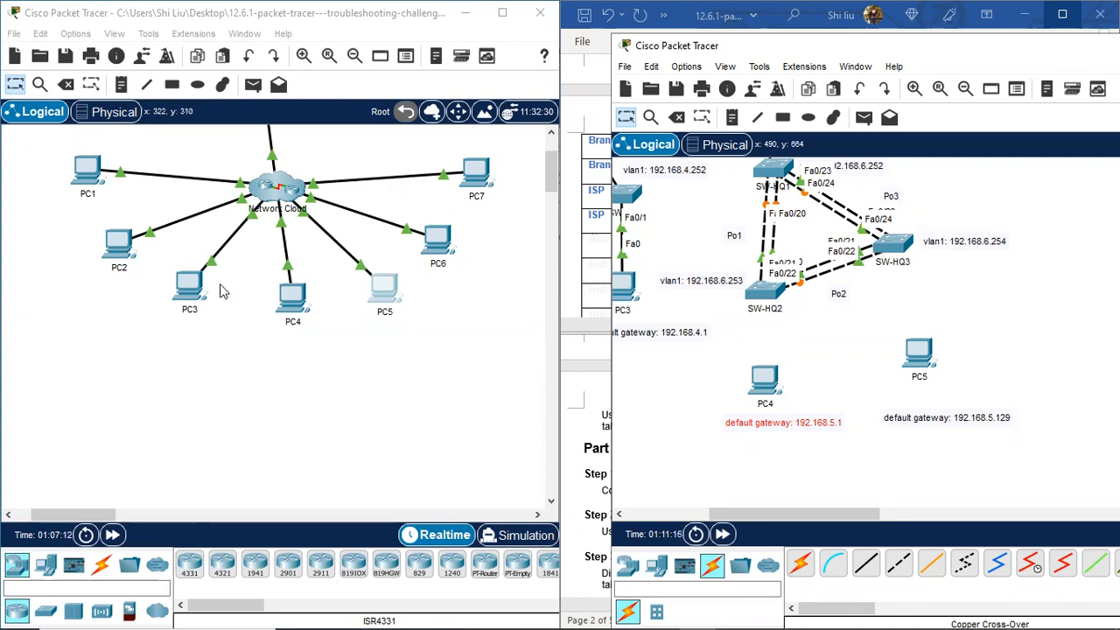
click(307, 286)
Step: Open PC4's command prompt and run show running-config on SW-HQ3
click(306, 286)
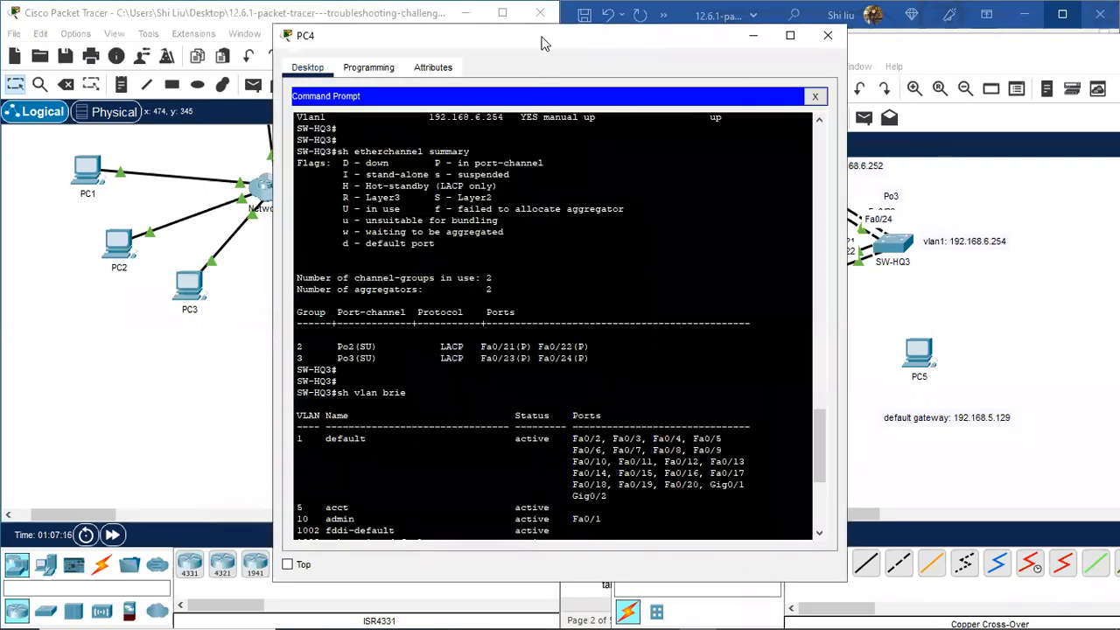
drag(542, 42, 284, 35)
scroll(120, 512, down, 7)
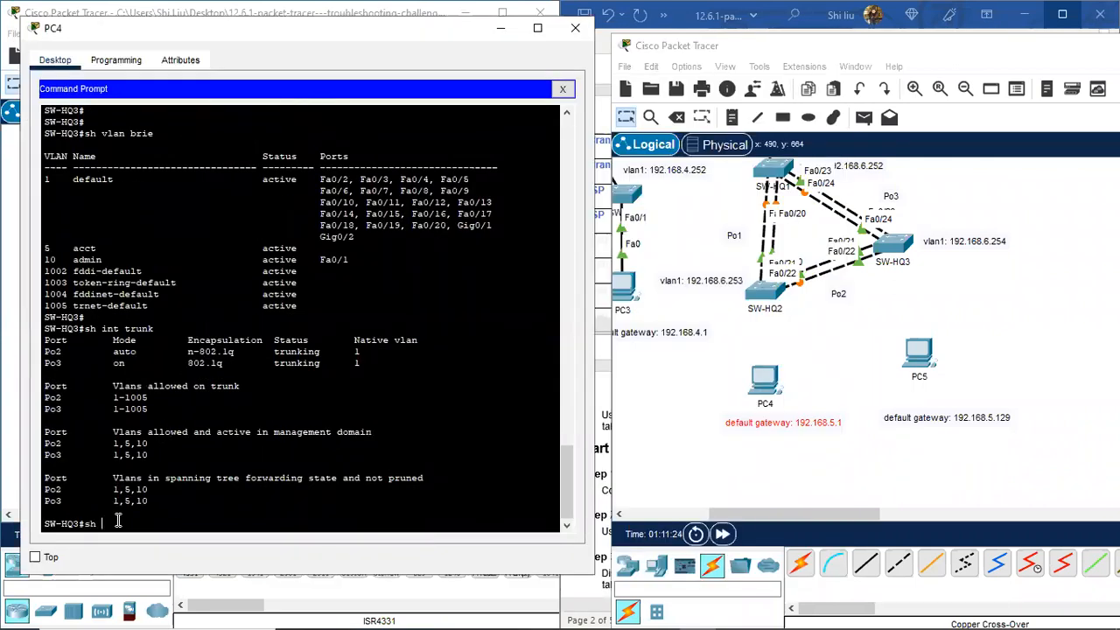
key(Return)
key(space)
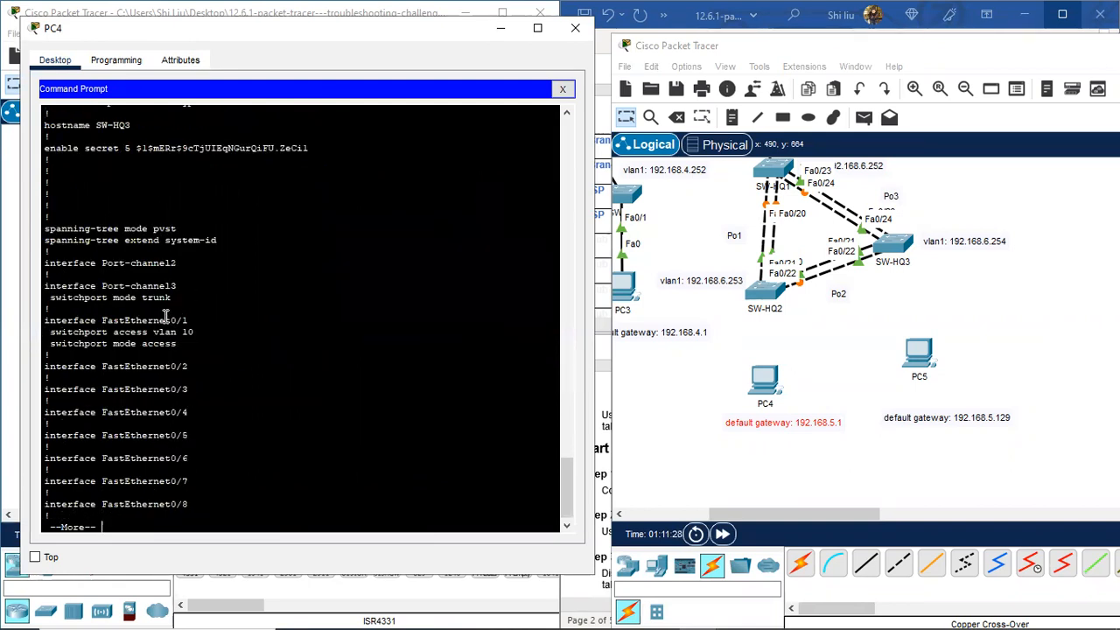
Step: Page through SW-HQ3's config, highlighting FastEthernet0/1 and its access vlan 10 setting
drag(141, 320, 196, 319)
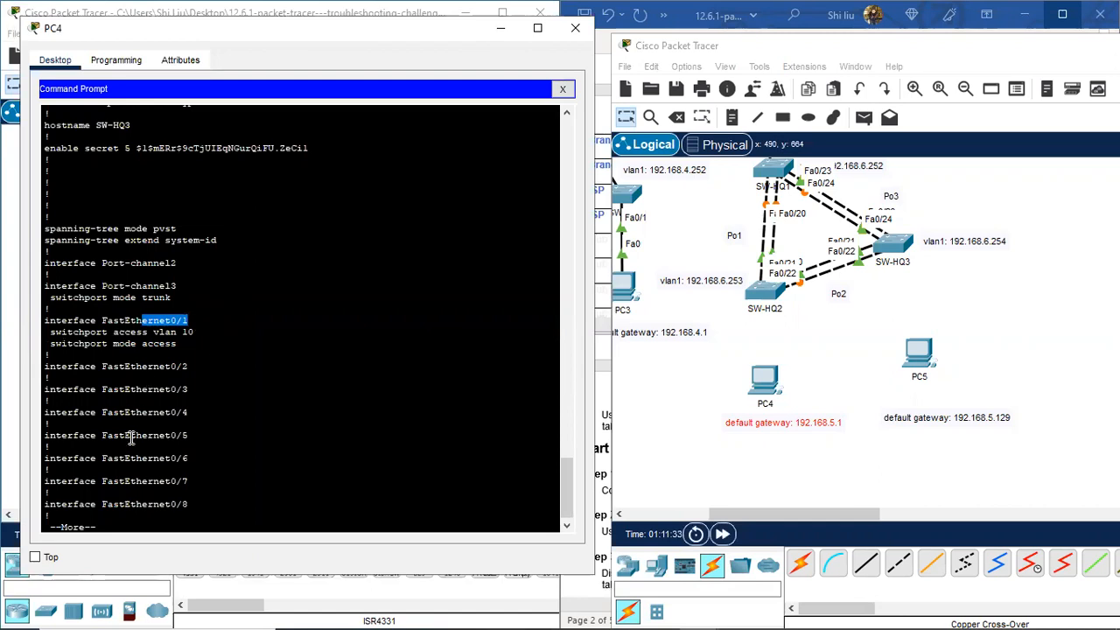
scroll(131, 439, up, 8)
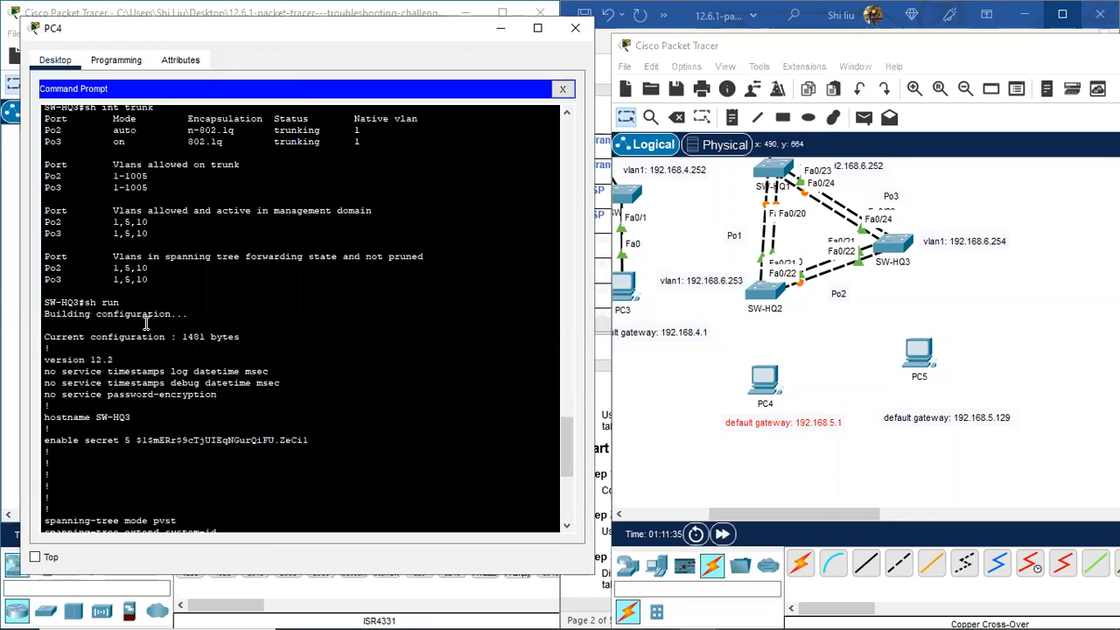
scroll(140, 319, up, 4)
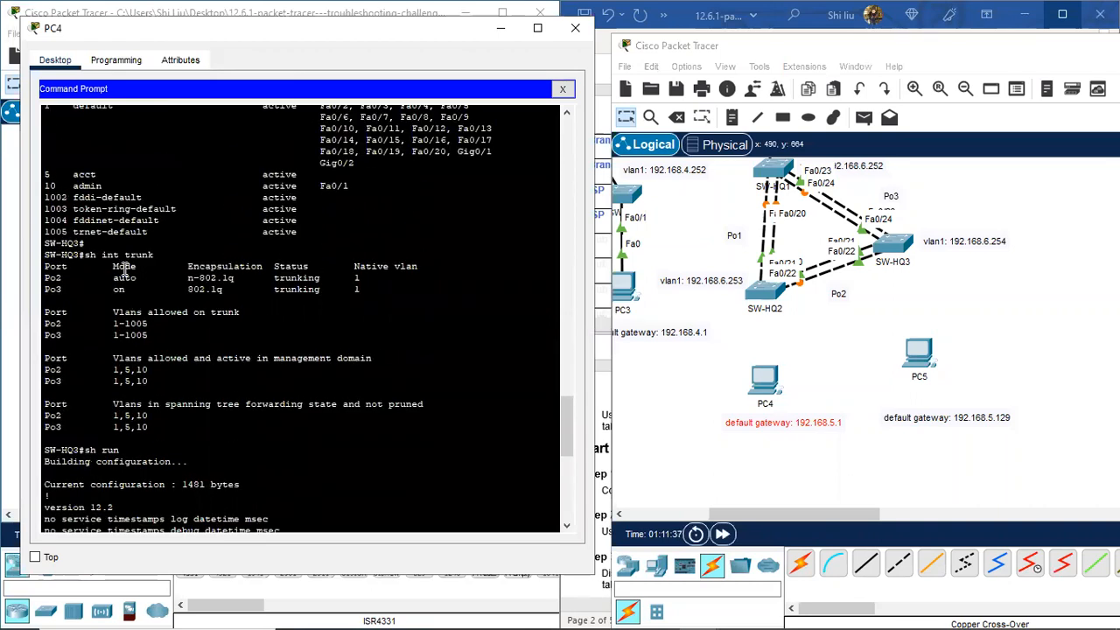
scroll(178, 367, down, 10)
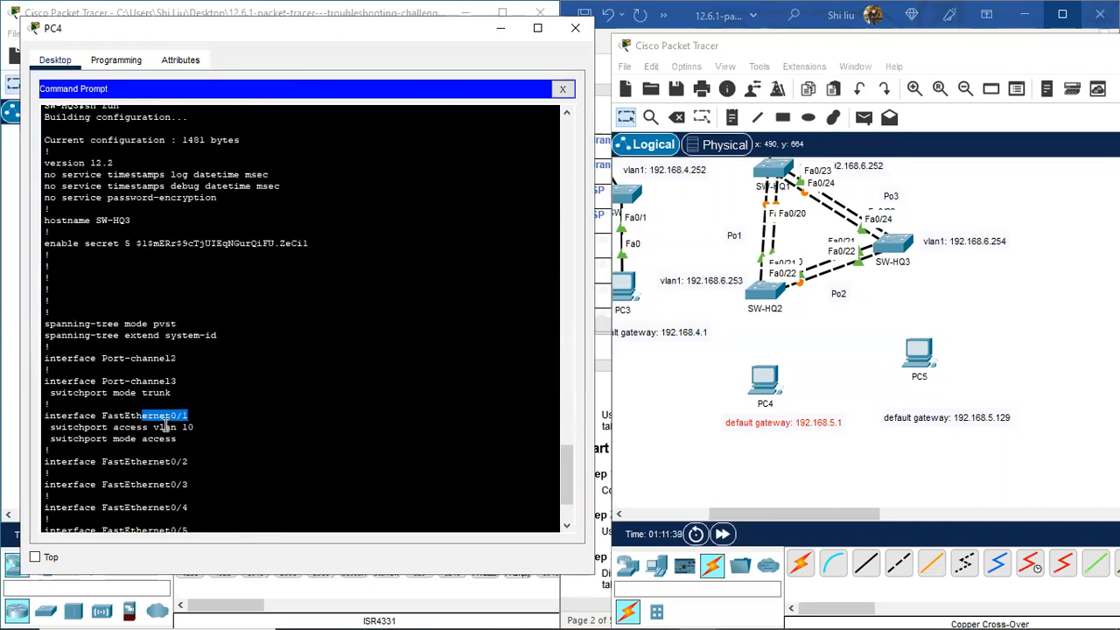
scroll(236, 387, up, 6)
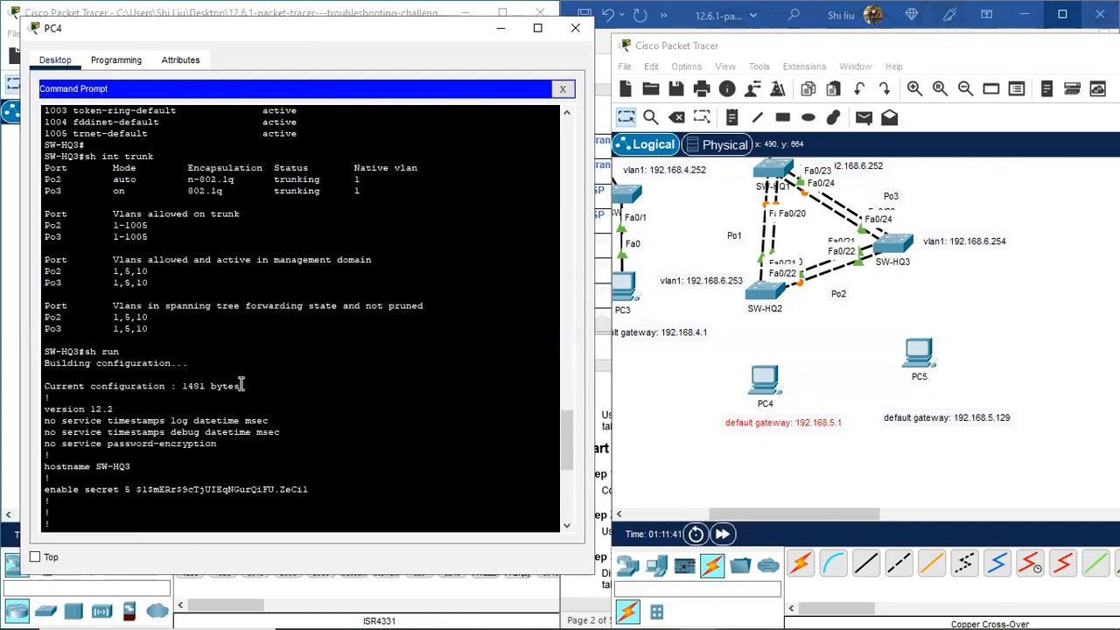
scroll(229, 388, down, 9)
key(space)
scroll(195, 250, up, 6)
drag(197, 325, 169, 323)
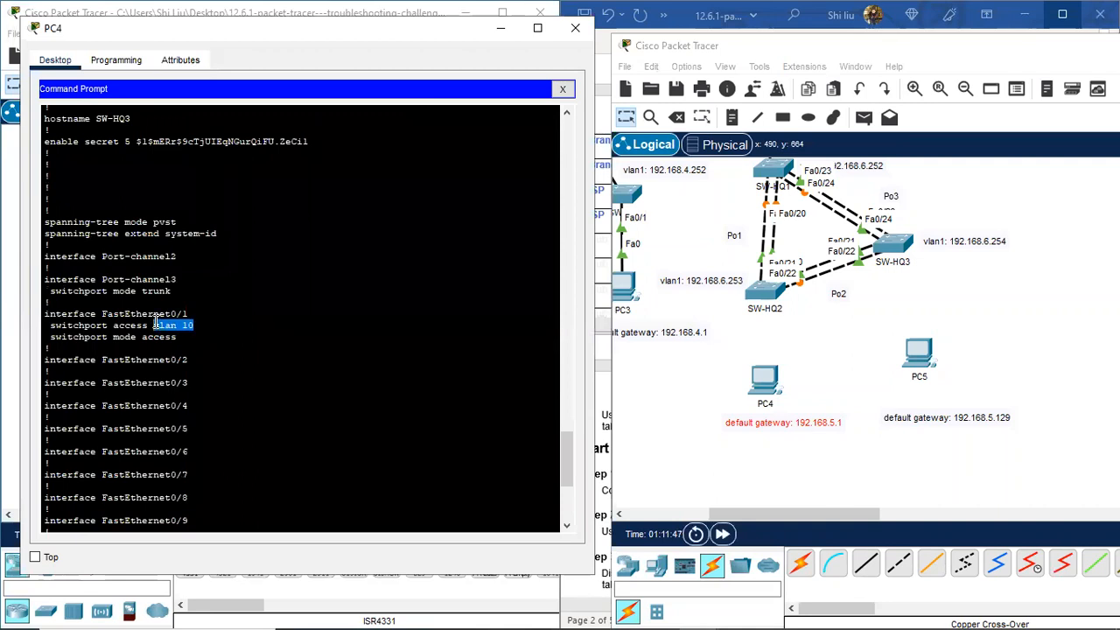
drag(160, 324, 150, 325)
scroll(210, 476, down, 4)
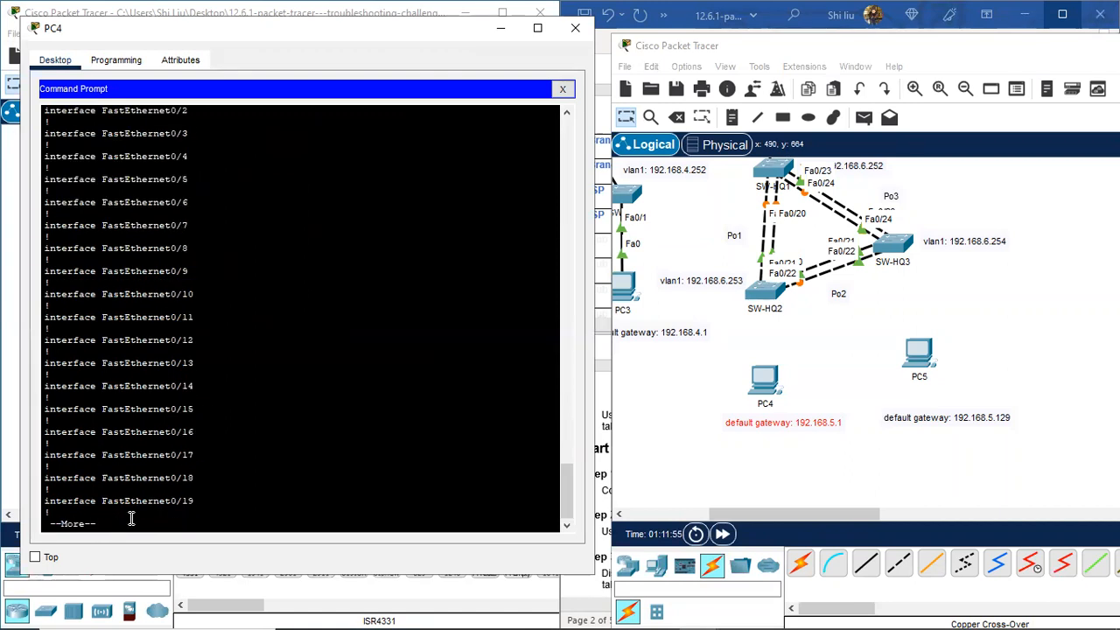
key(space)
key(space)
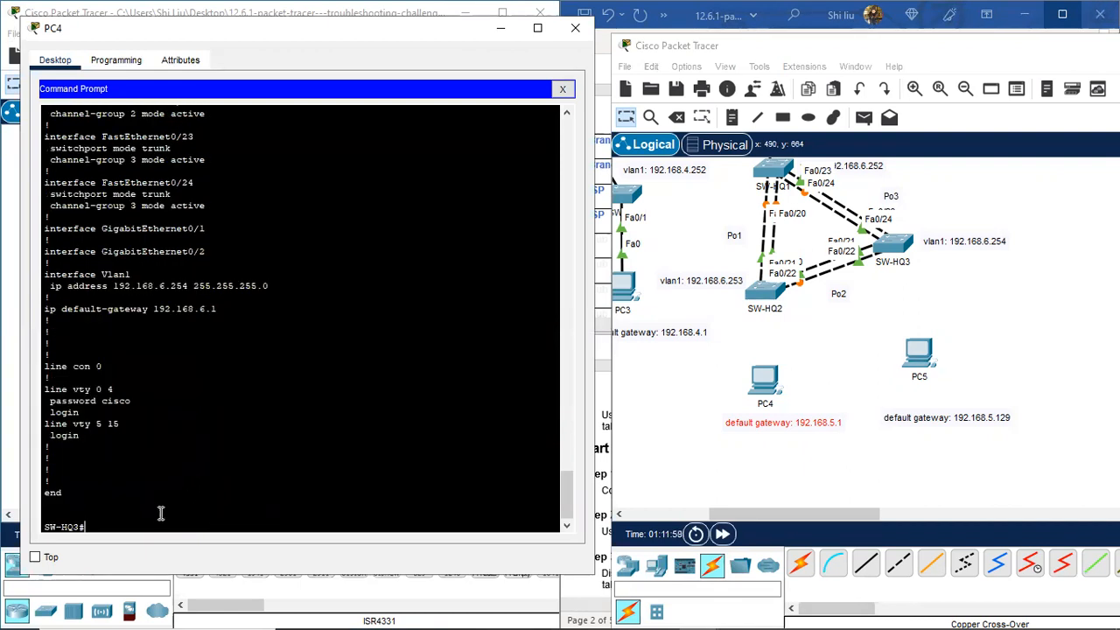
Step: Run 'sh ip int brie' and highlight the FastEthernet0/1 up status row
text(sh ip )
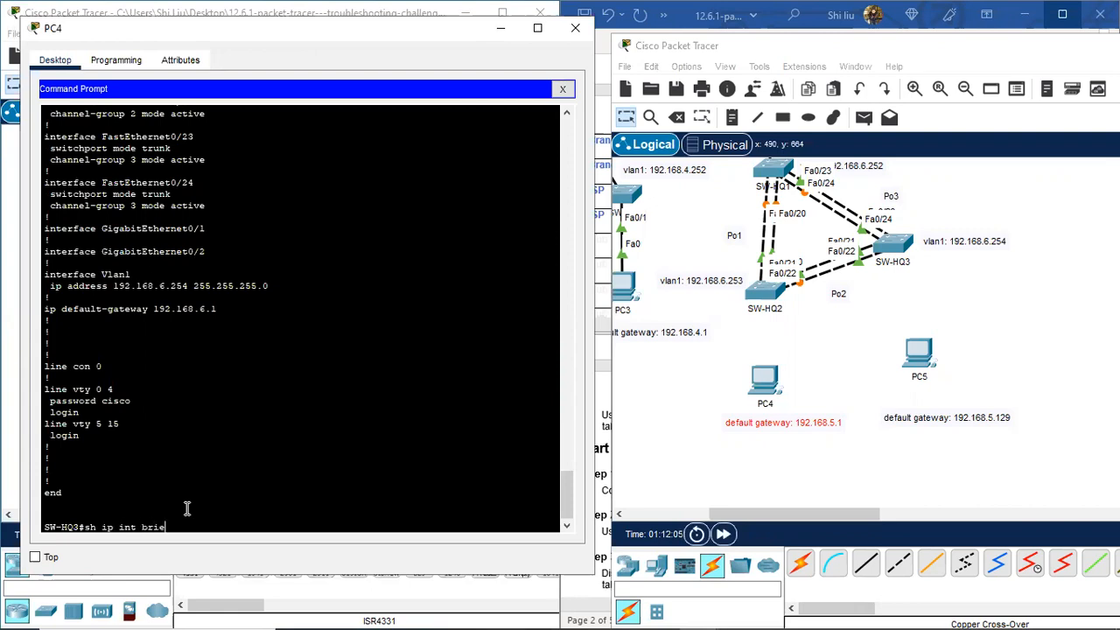
text(int brie)
key(Return)
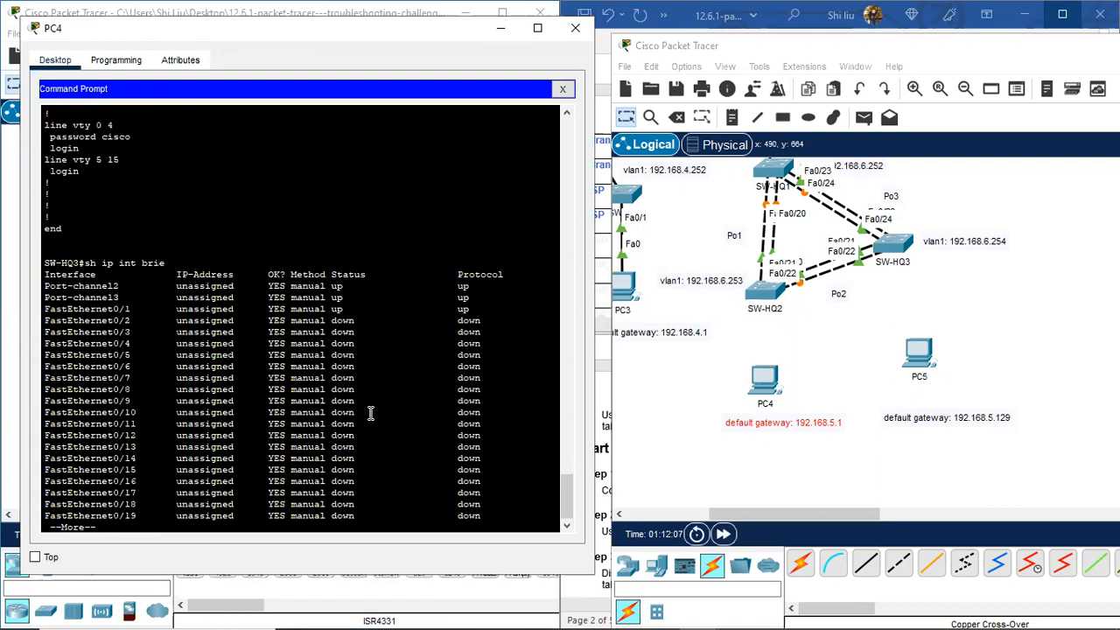
key(space)
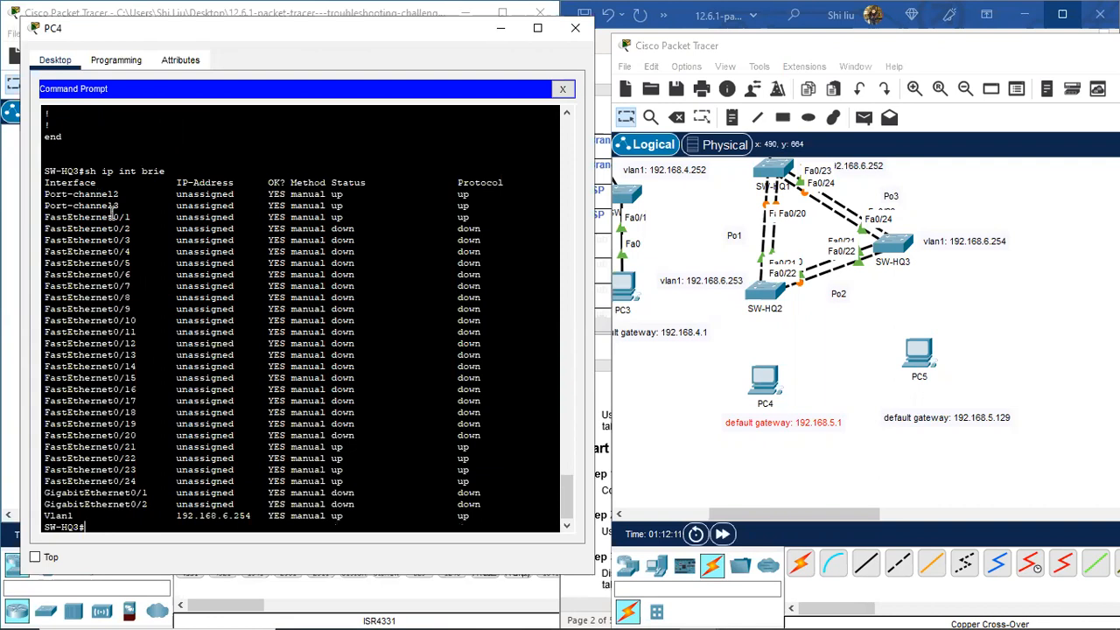
drag(119, 217, 476, 226)
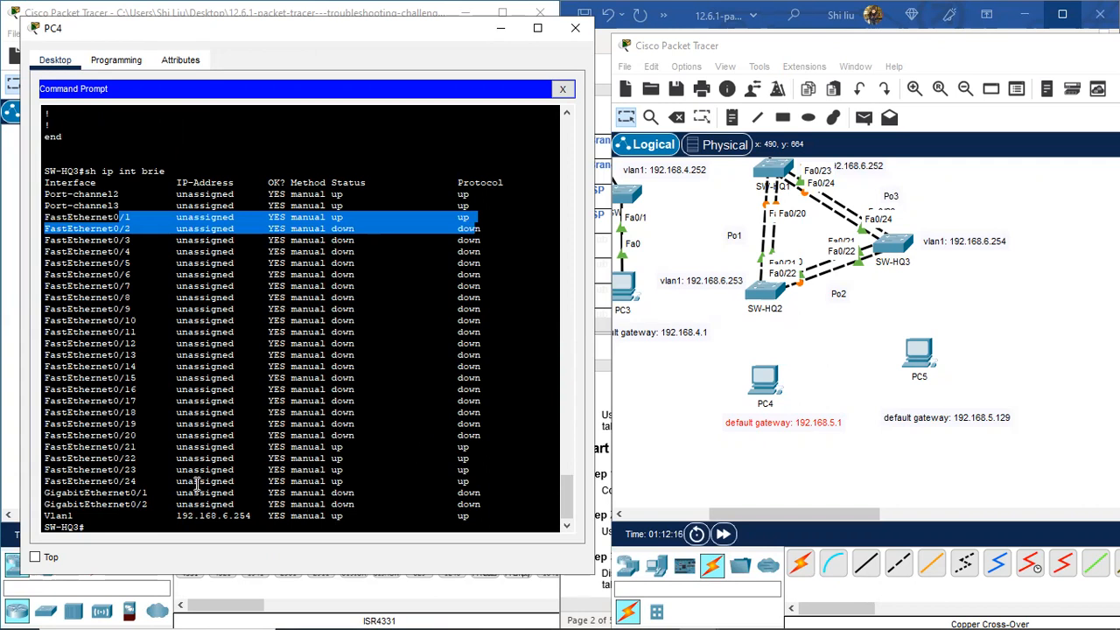
click(470, 220)
drag(470, 221, 112, 216)
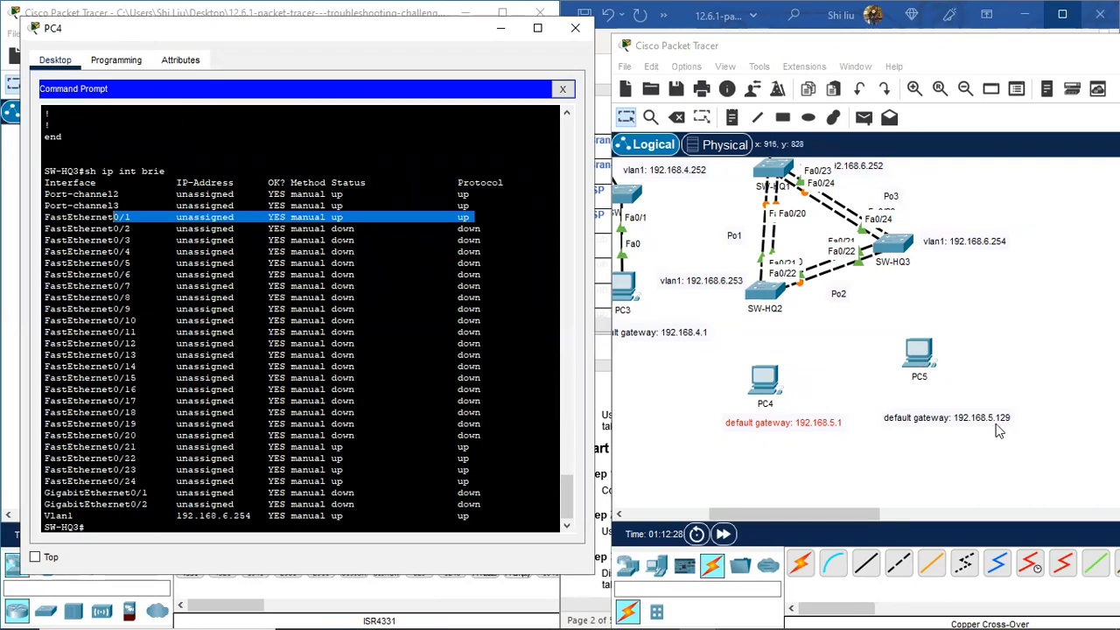
scroll(951, 367, up, 5)
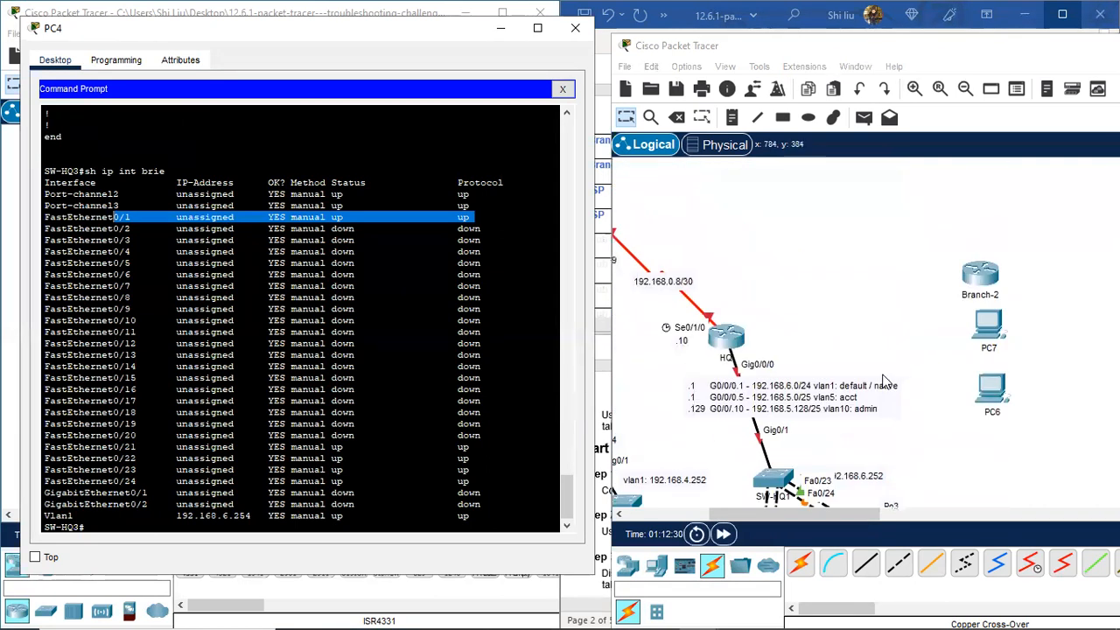
scroll(865, 376, down, 1)
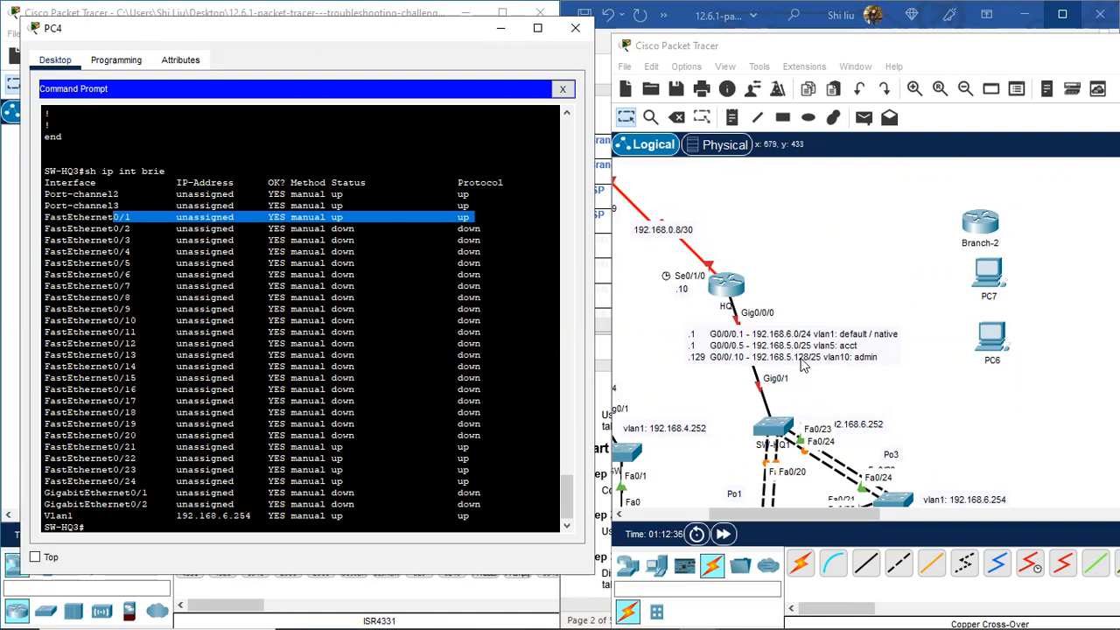
scroll(857, 395, down, 3)
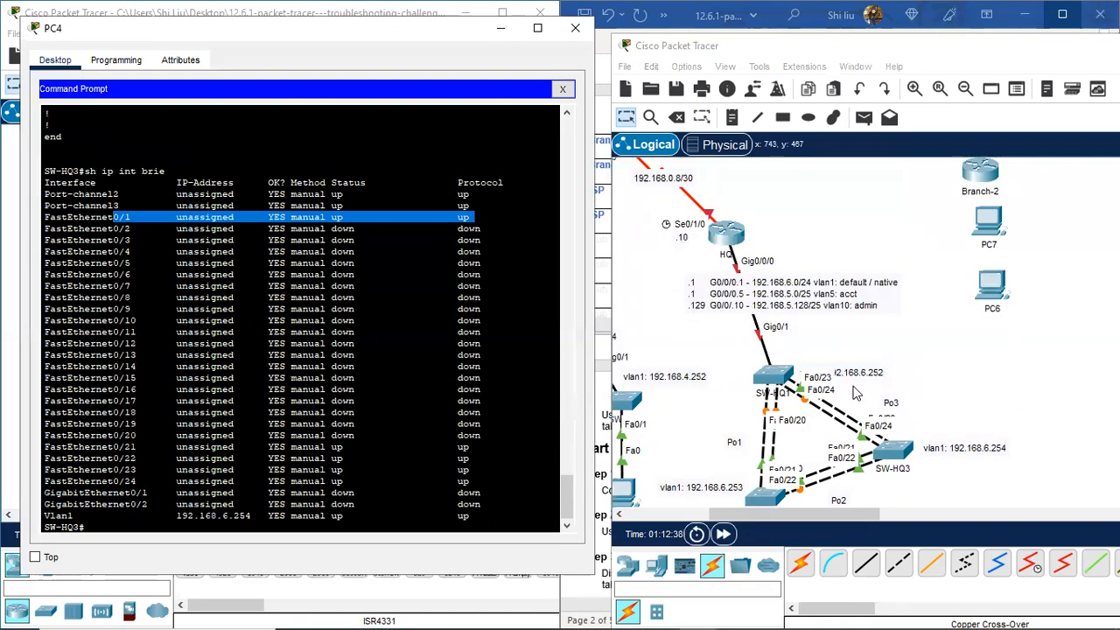
scroll(857, 396, down, 4)
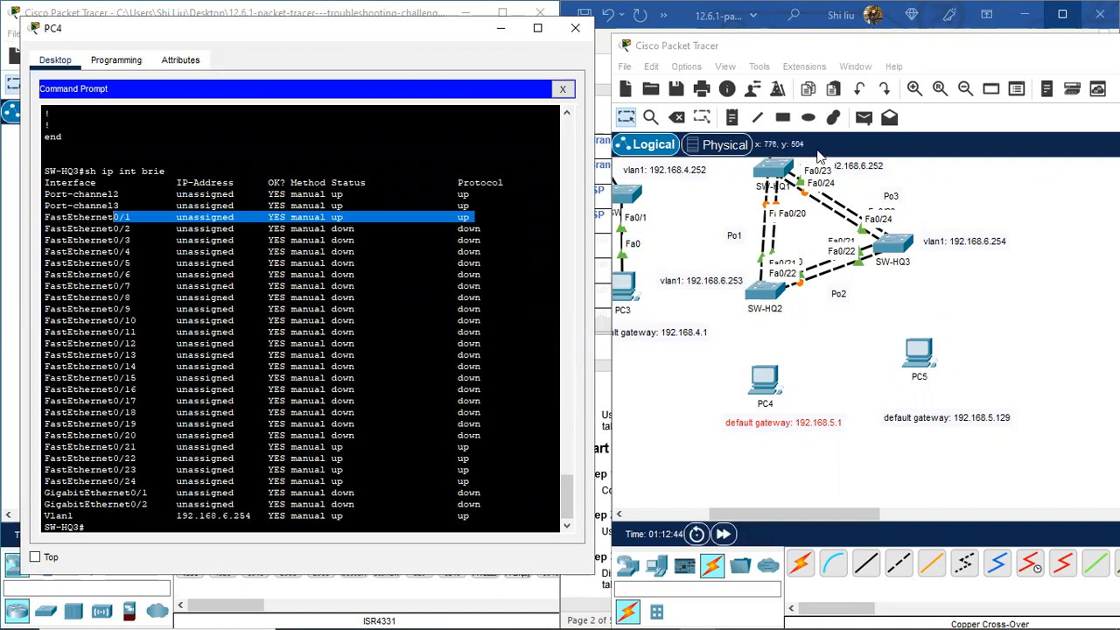
Step: Place a 'vlan5: acct' note above PC4
click(731, 116)
click(933, 292)
text(Vla)
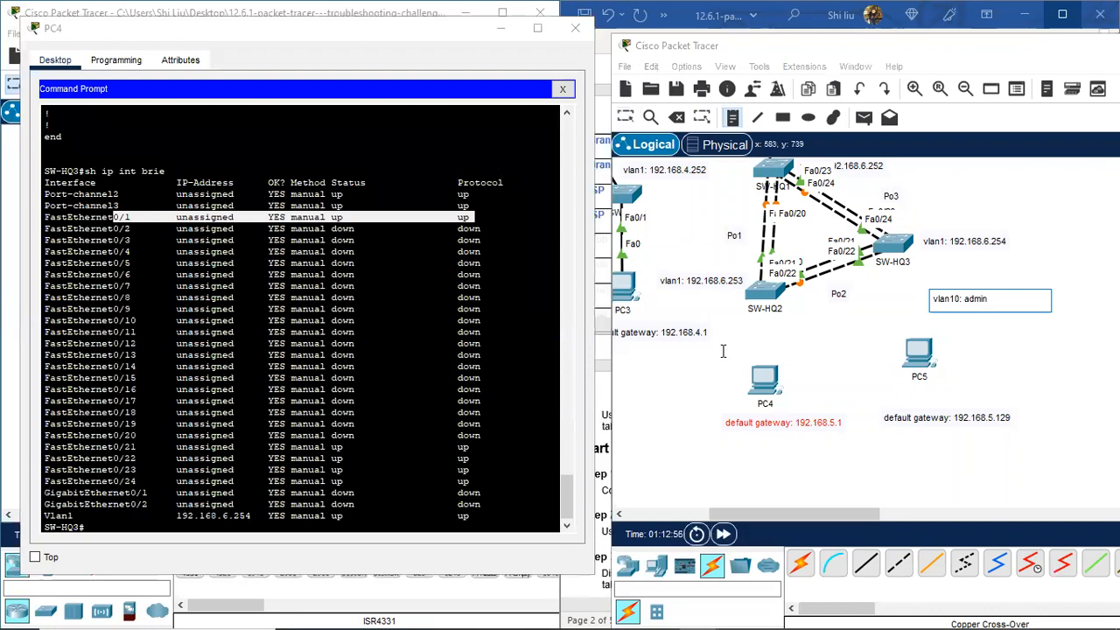
click(734, 357)
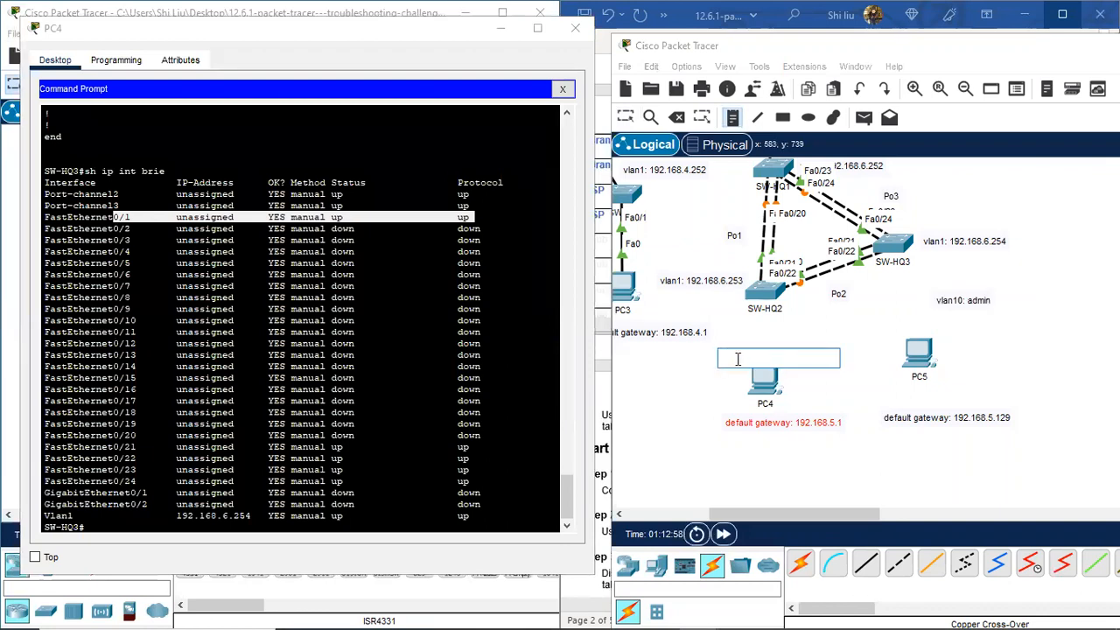
text(vlan5: acct)
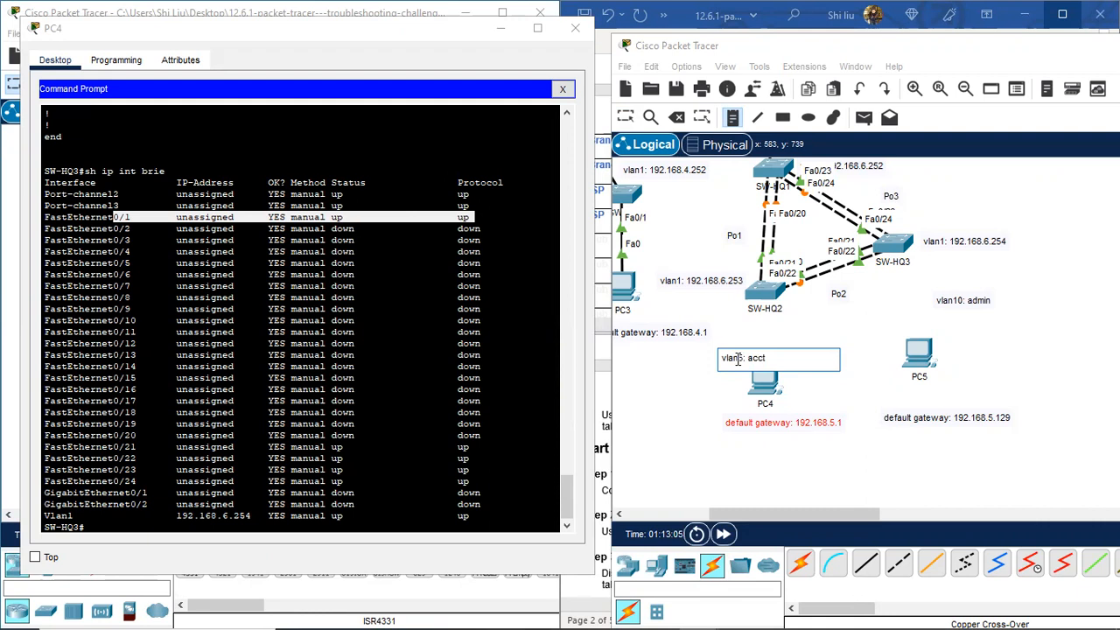
click(626, 117)
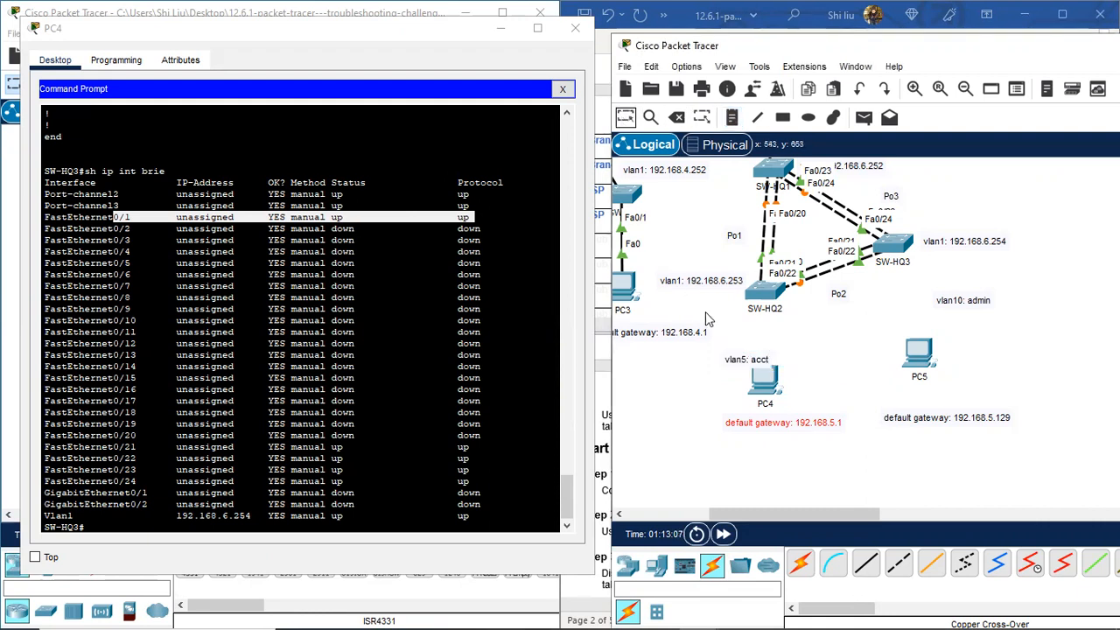
Step: Shift the 'vlan5: acct' note left and nudge PC5 slightly lower-left
drag(730, 362, 700, 367)
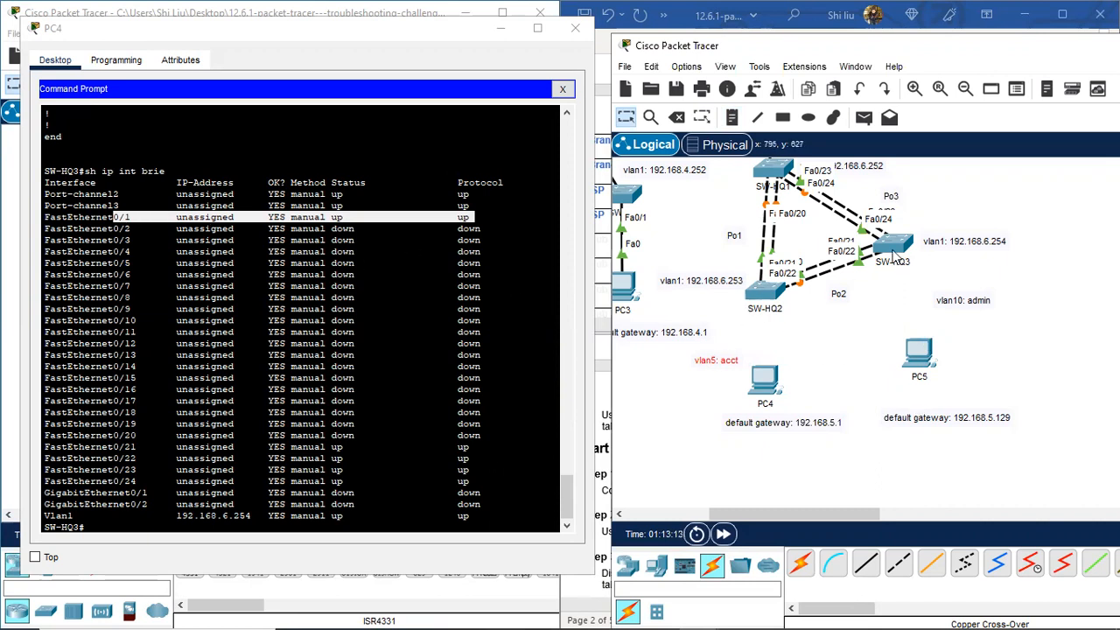
drag(930, 367, 916, 376)
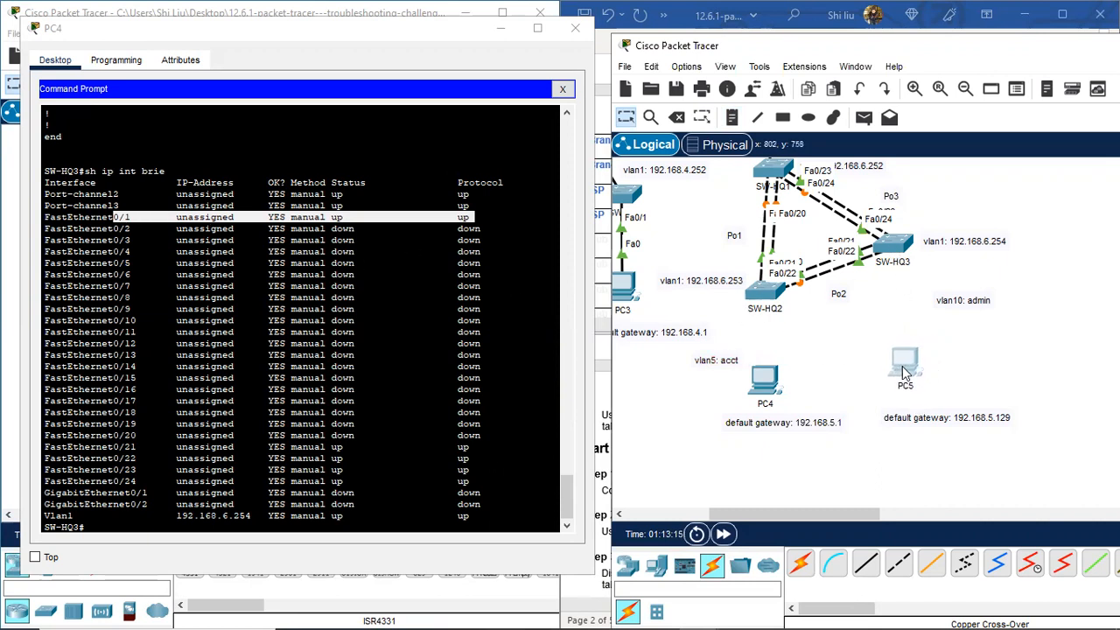
scroll(319, 220, up, 7)
scroll(319, 220, up, 20)
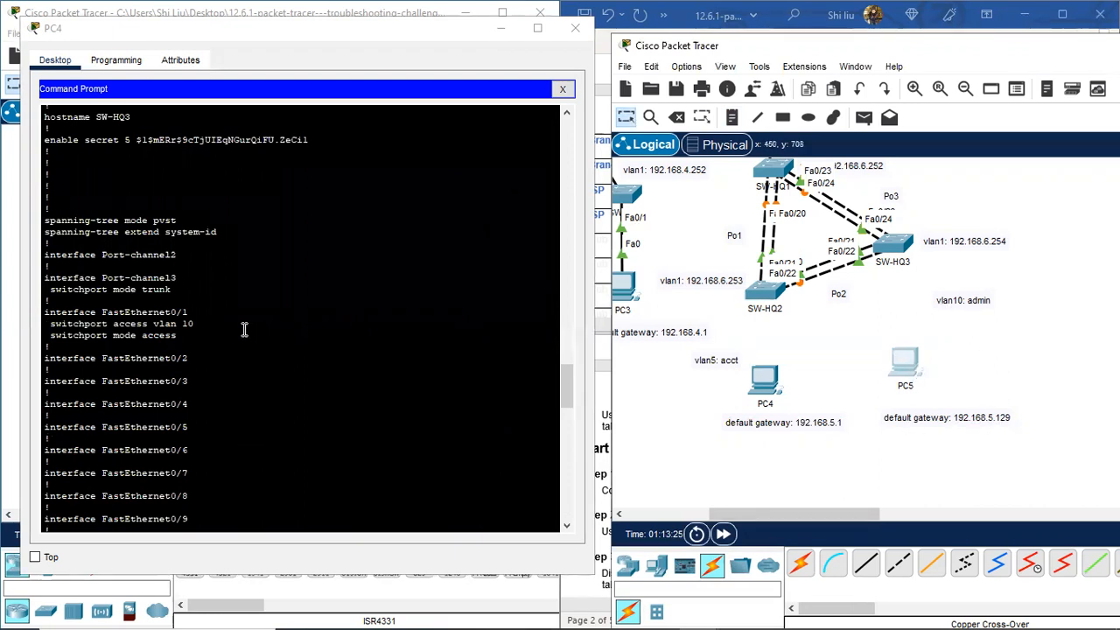
Step: Cable SW-HQ3 Fa0/1 to PC5 Fa0 and SW-HQ2 Fa0/1 to PC4 Fa0 with straight-through copper
click(865, 563)
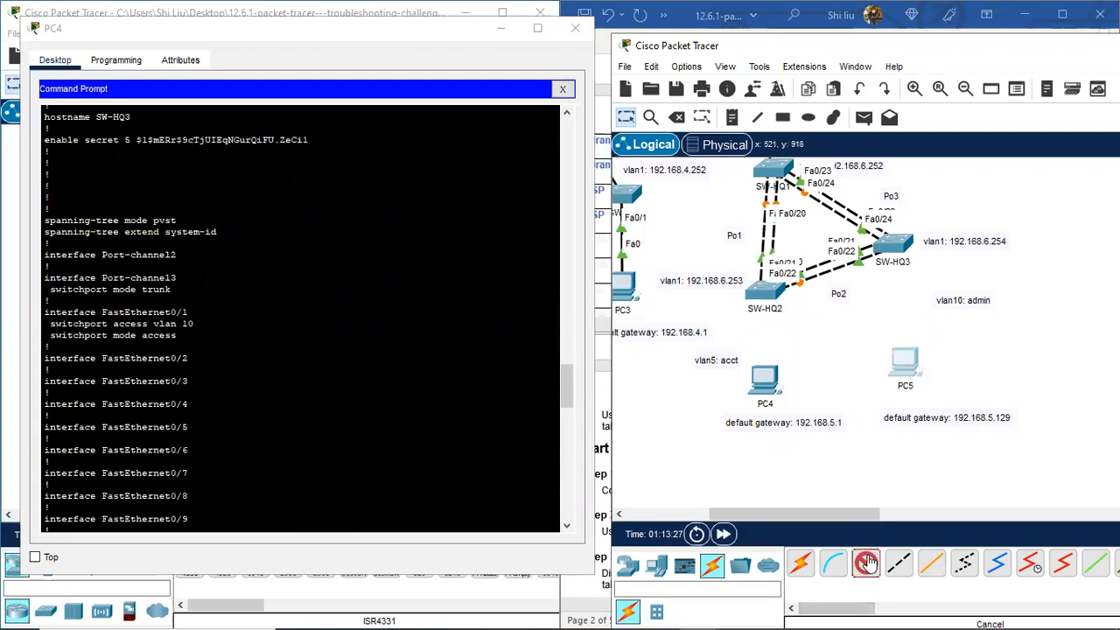
click(896, 249)
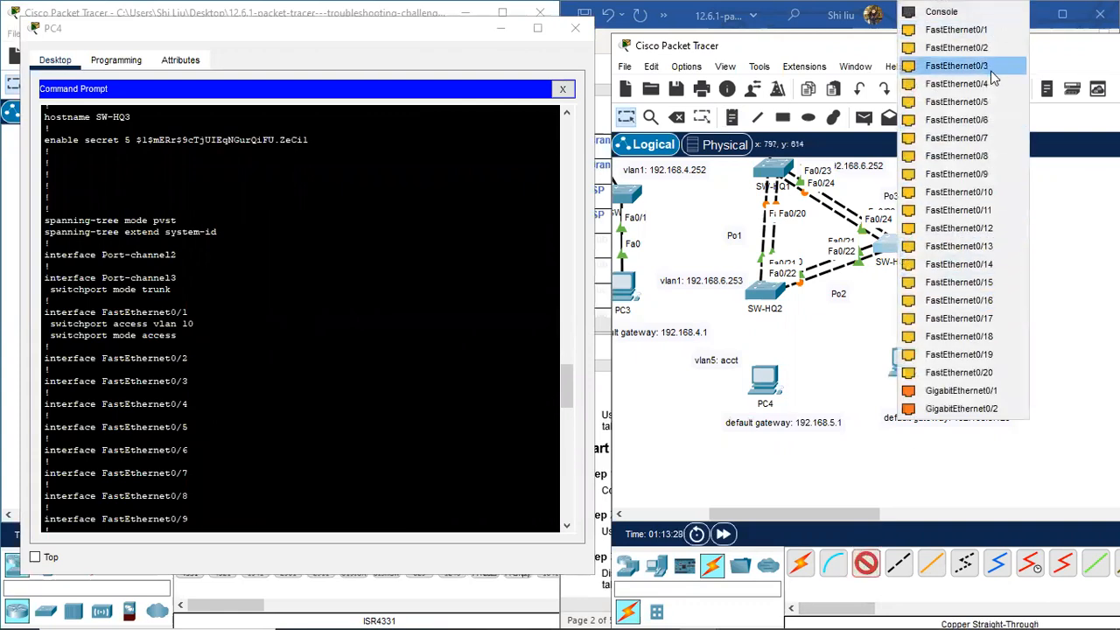
click(986, 33)
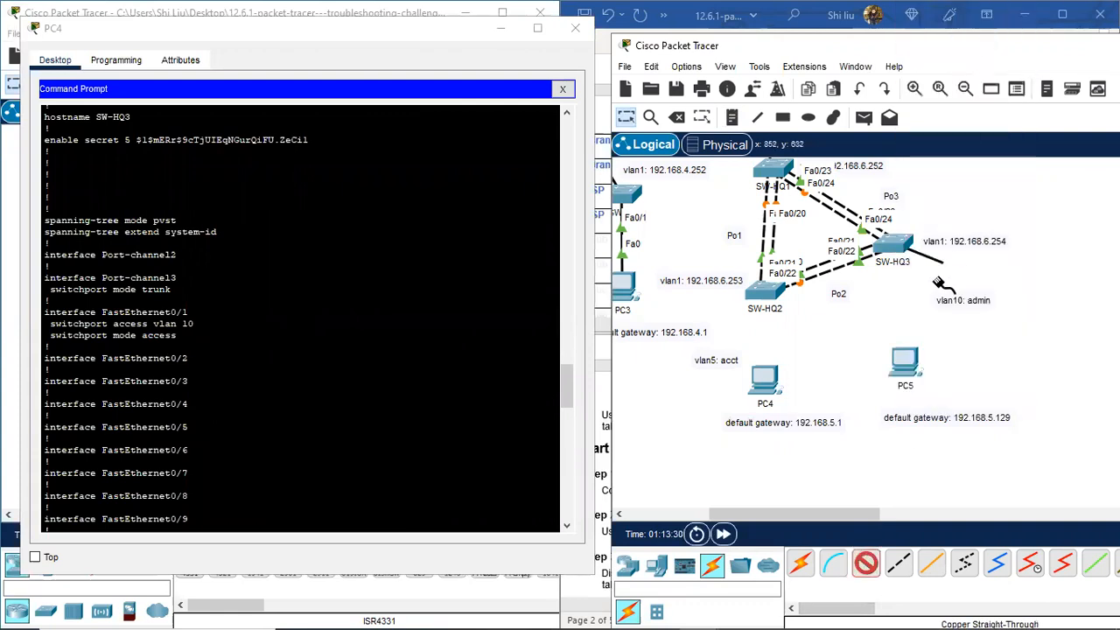
click(908, 360)
click(962, 421)
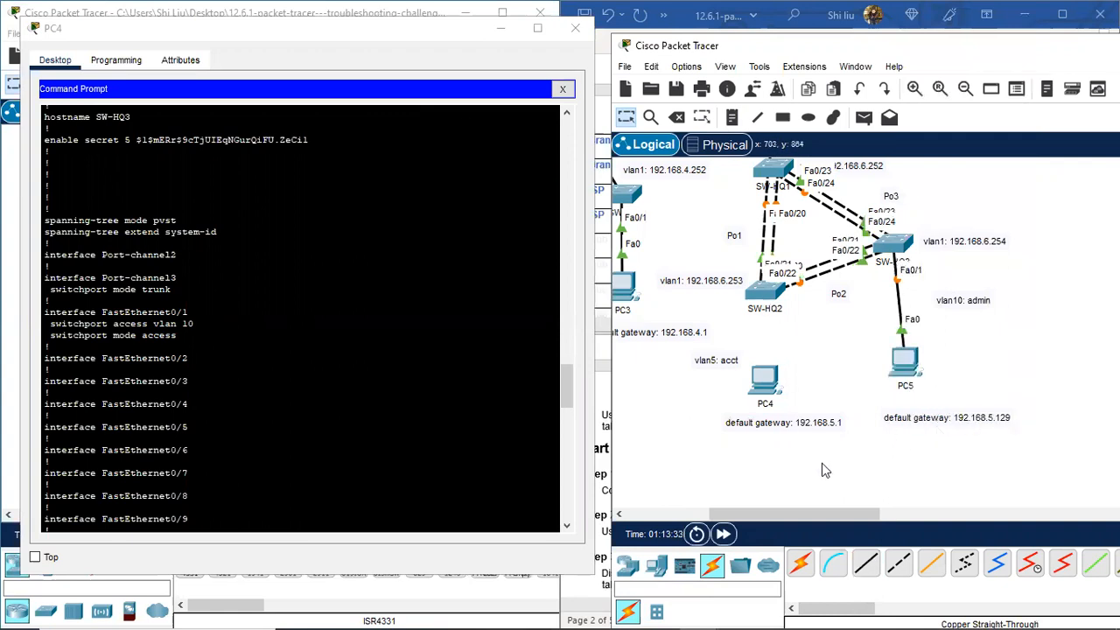
click(870, 567)
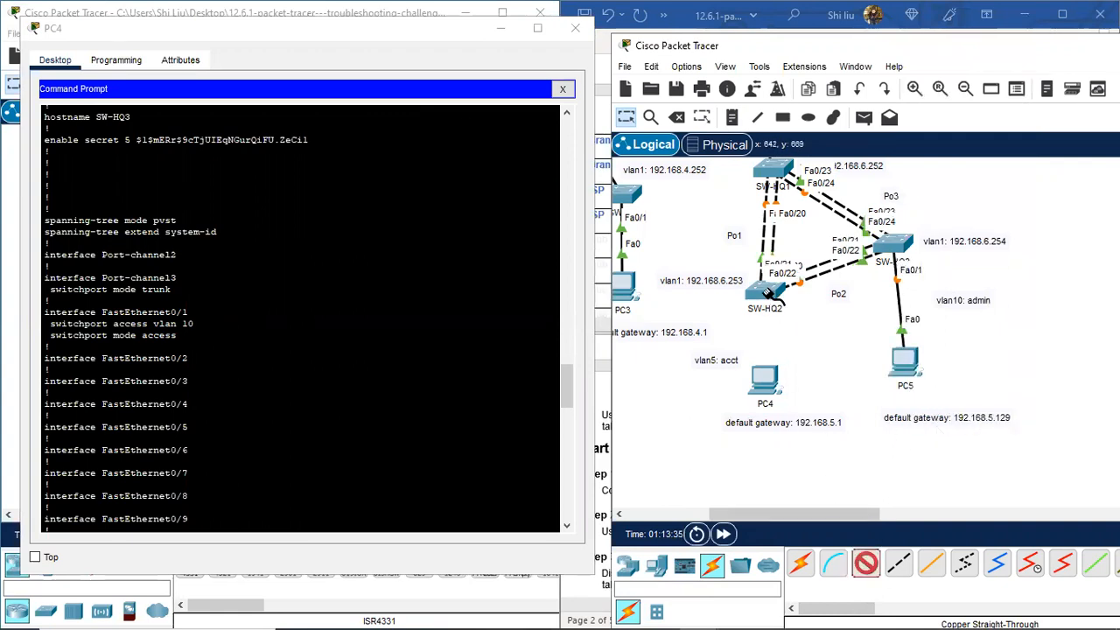
click(768, 293)
click(831, 28)
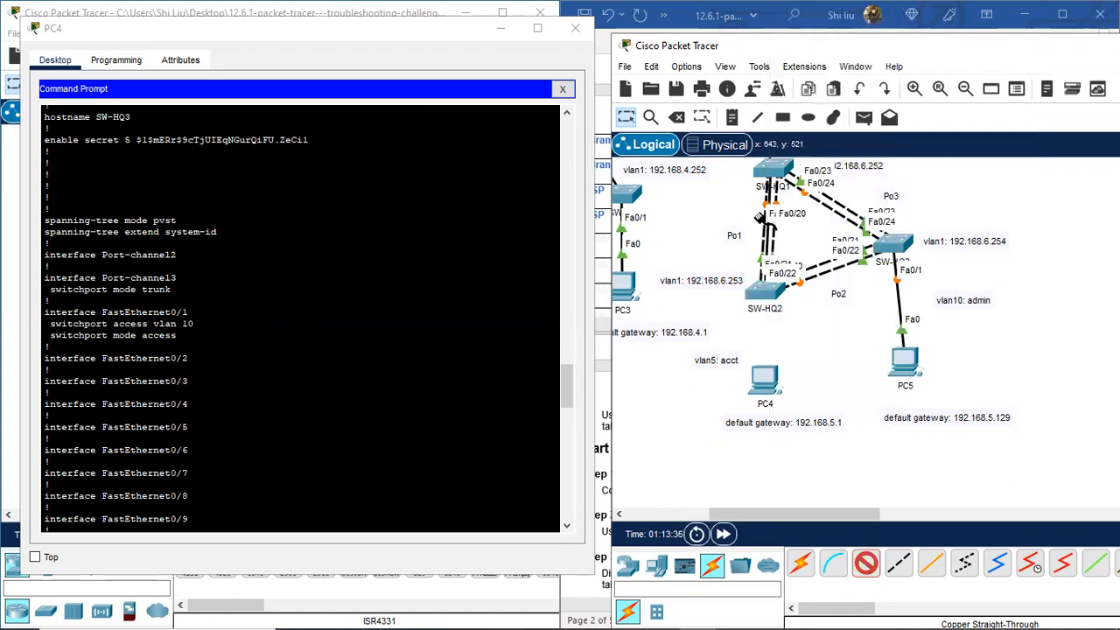
click(766, 378)
click(821, 439)
Step: Position the 'vlan5: acct' and 'vlan10: admin' notes beside the new links, lowering PC4 and its gateway note
drag(708, 363, 732, 353)
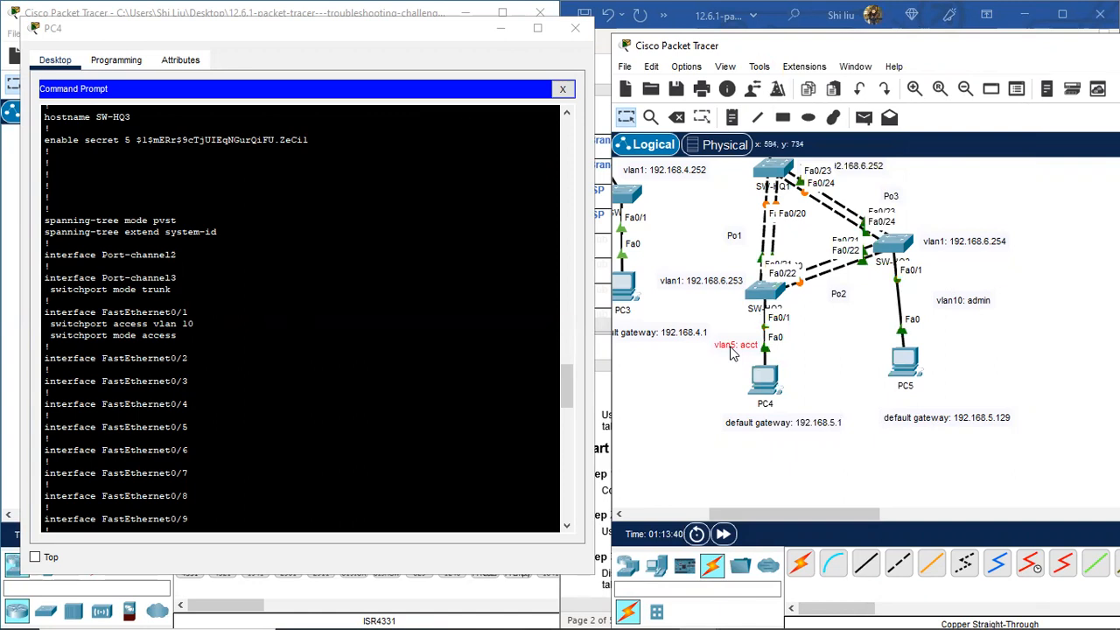
click(733, 353)
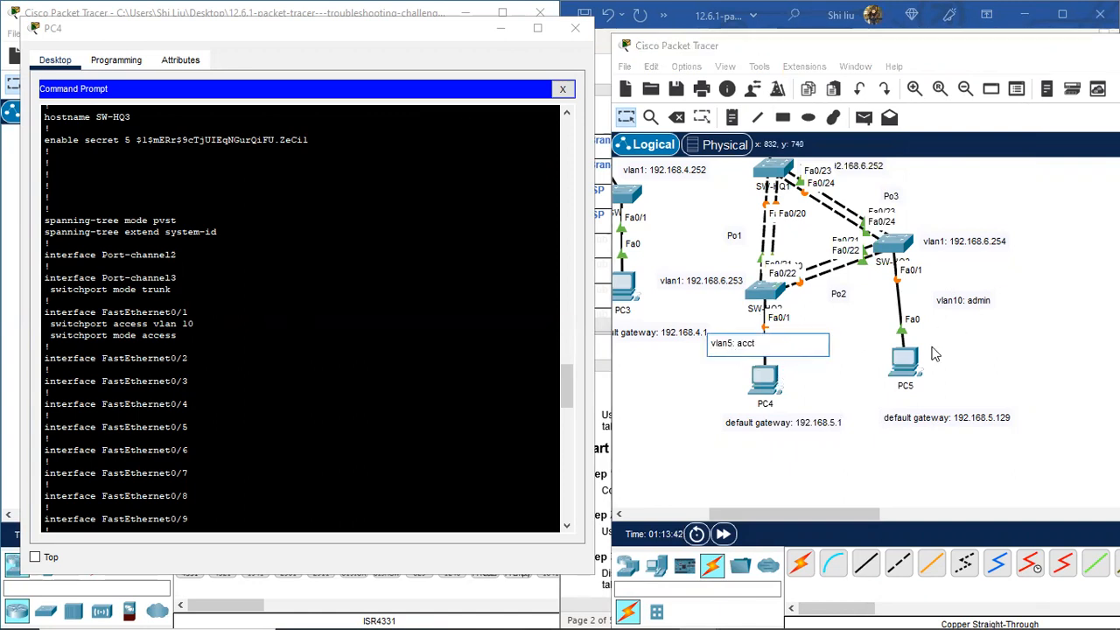
click(975, 298)
click(962, 339)
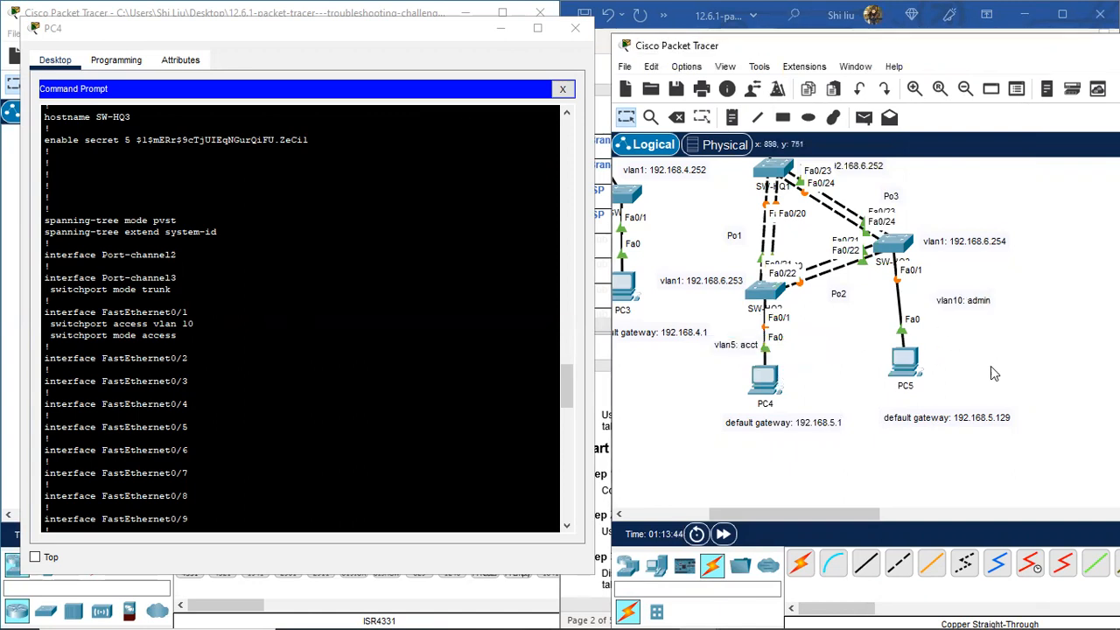
drag(733, 353, 802, 366)
drag(971, 304, 946, 293)
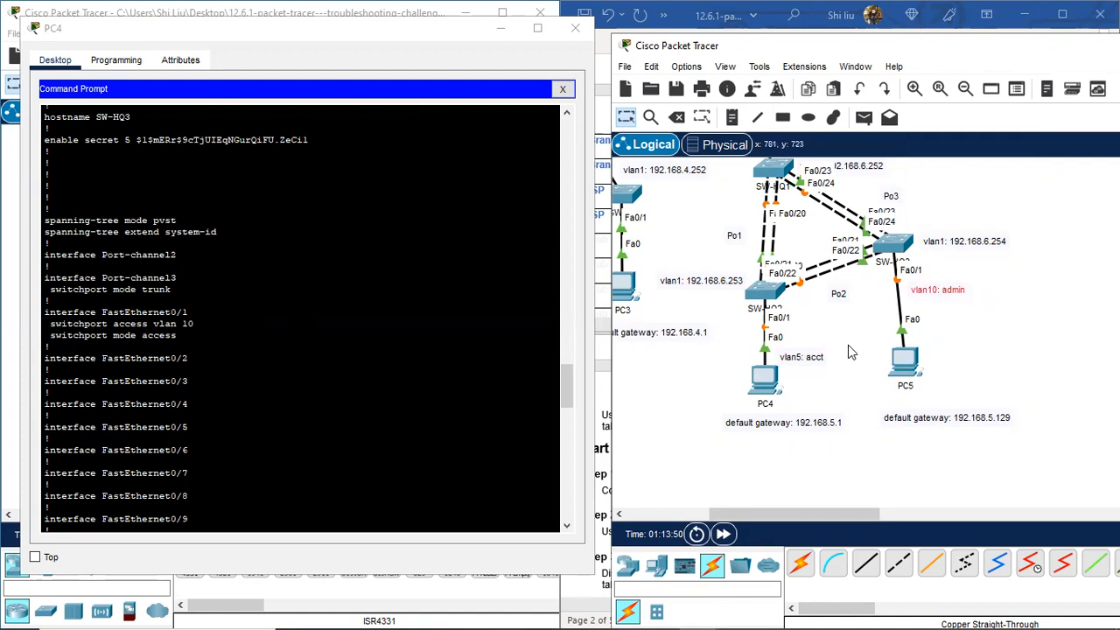
click(768, 391)
drag(768, 390, 768, 396)
drag(798, 359, 798, 326)
drag(785, 422, 785, 435)
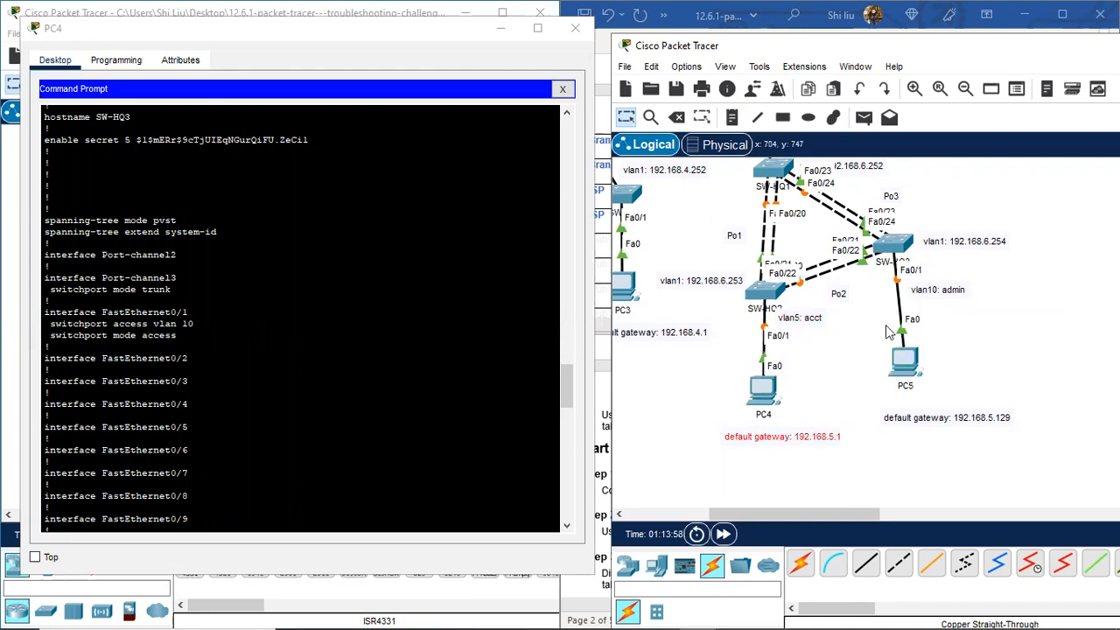
scroll(953, 340, up, 5)
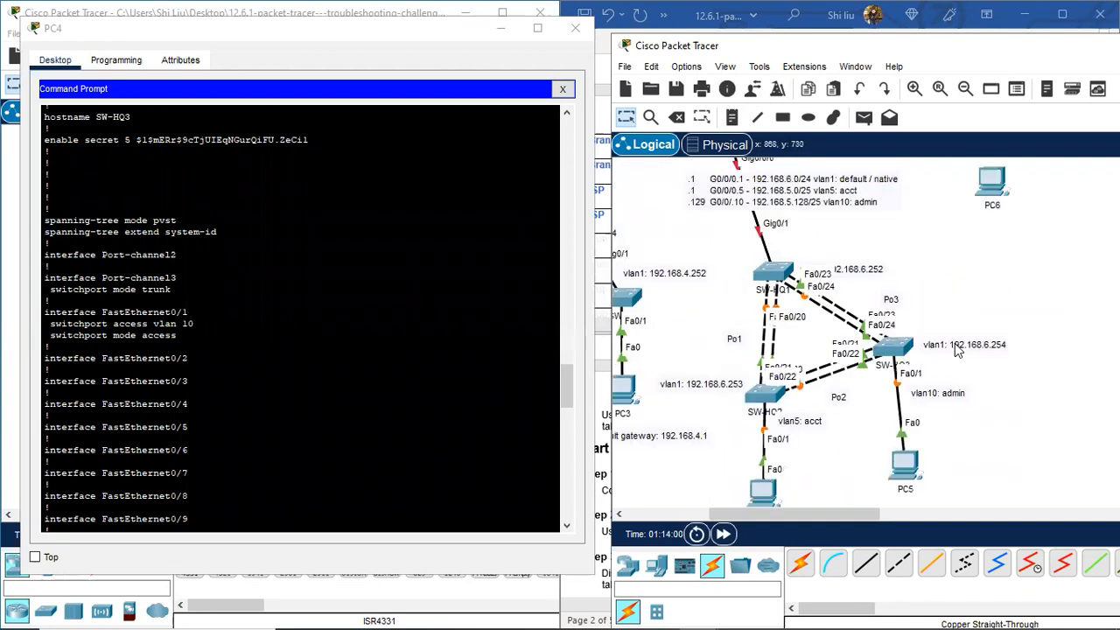
scroll(847, 297, up, 3)
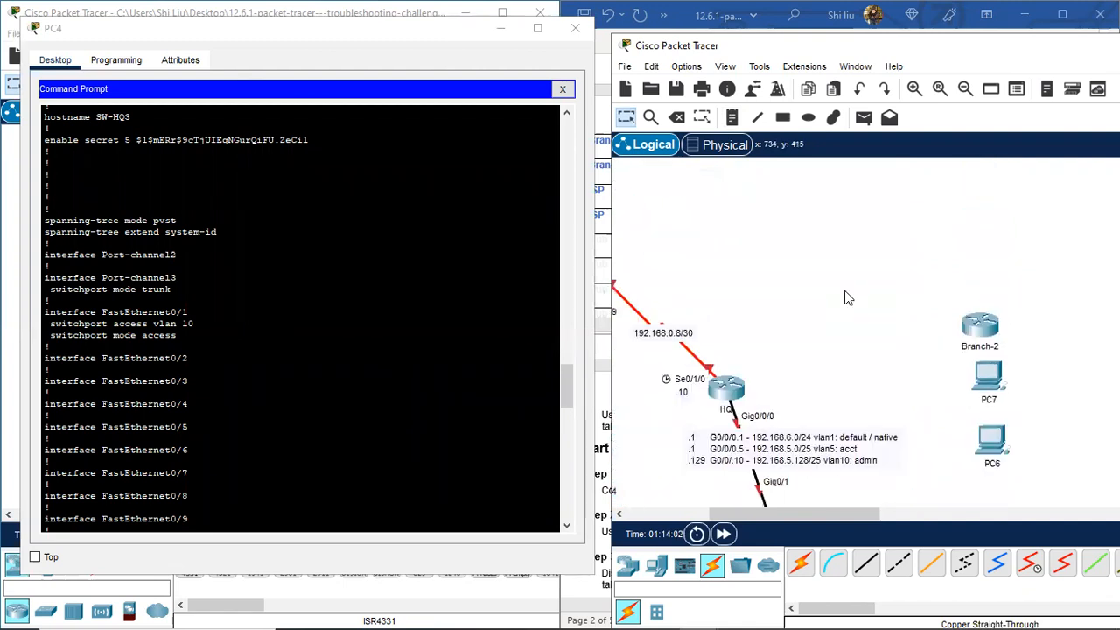
scroll(847, 297, down, 5)
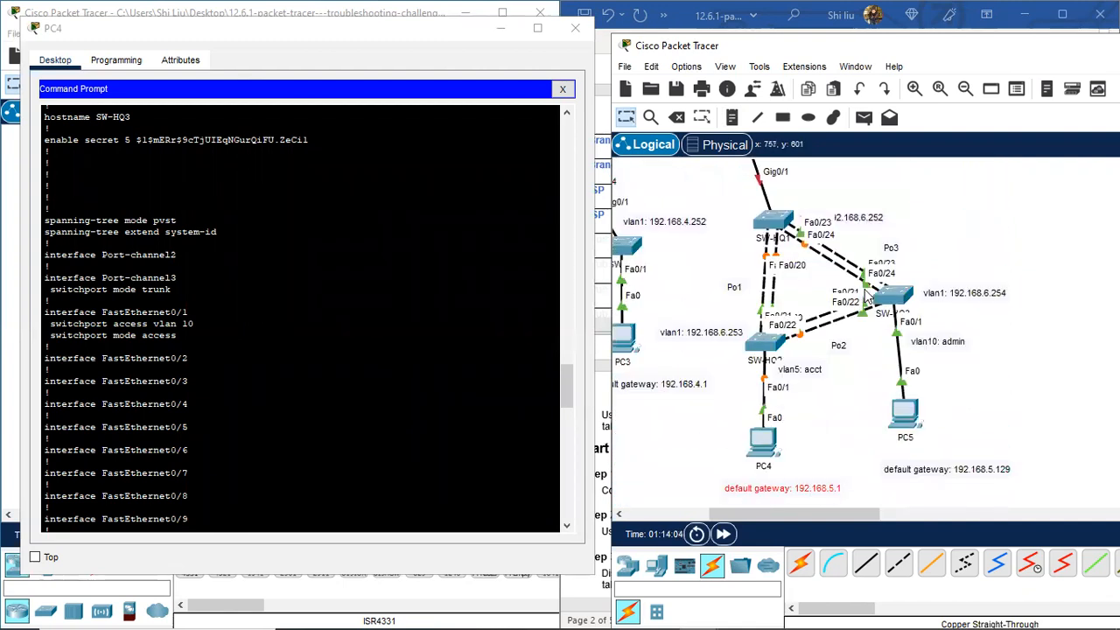
Step: Close PC4's terminal and rearrange Branch-2, PC7 and PC6 on the canvas
click(575, 28)
scroll(1021, 272, up, 5)
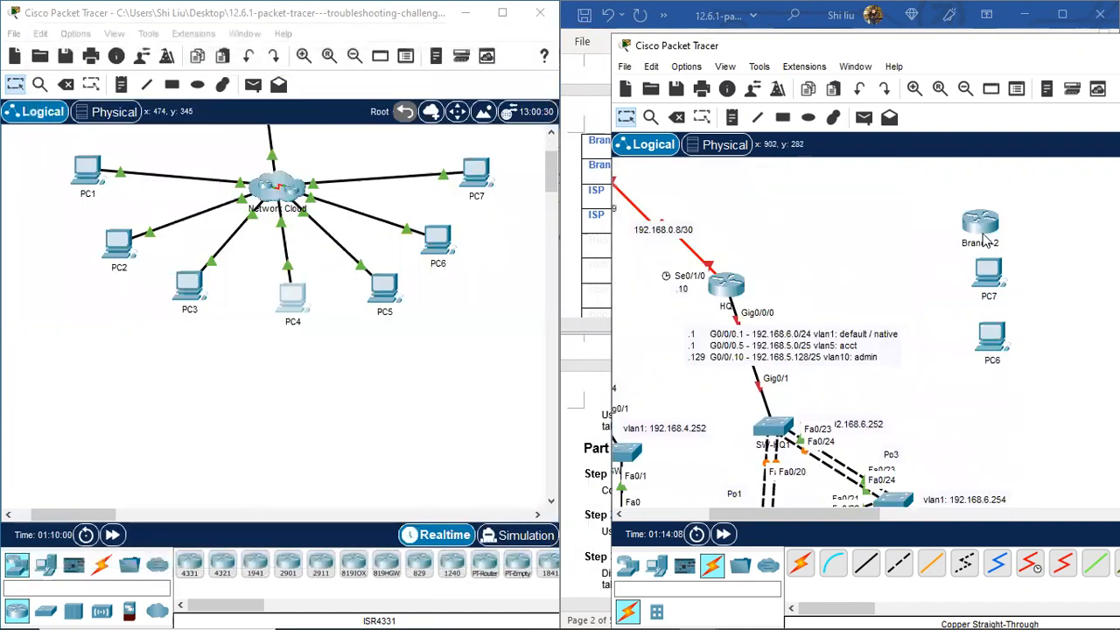
drag(940, 238, 936, 241)
drag(999, 276, 1055, 255)
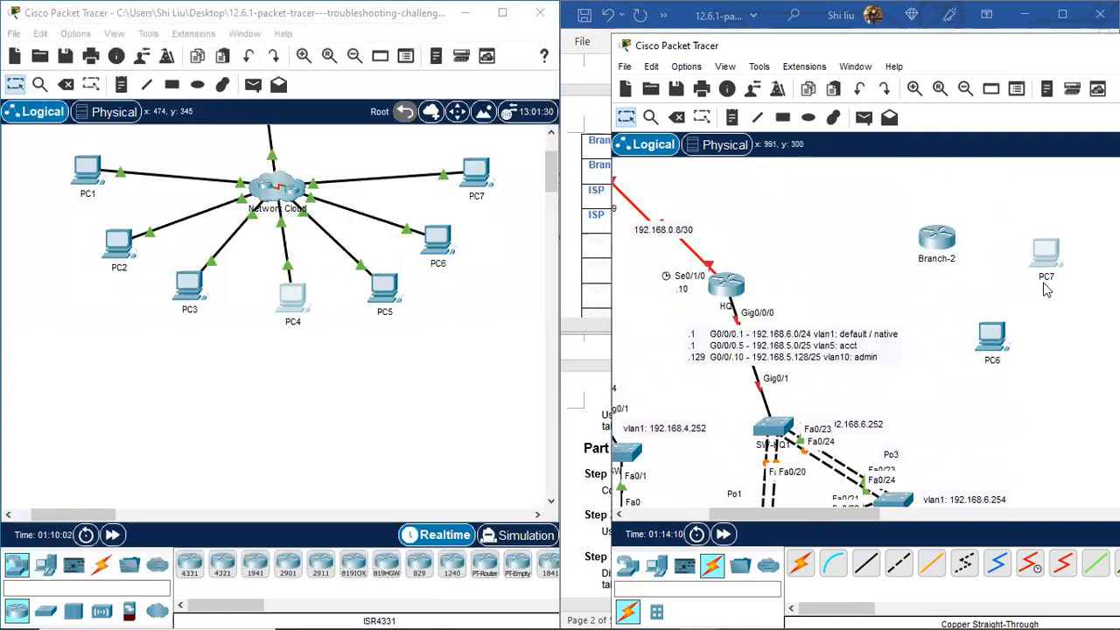
drag(993, 338, 1016, 347)
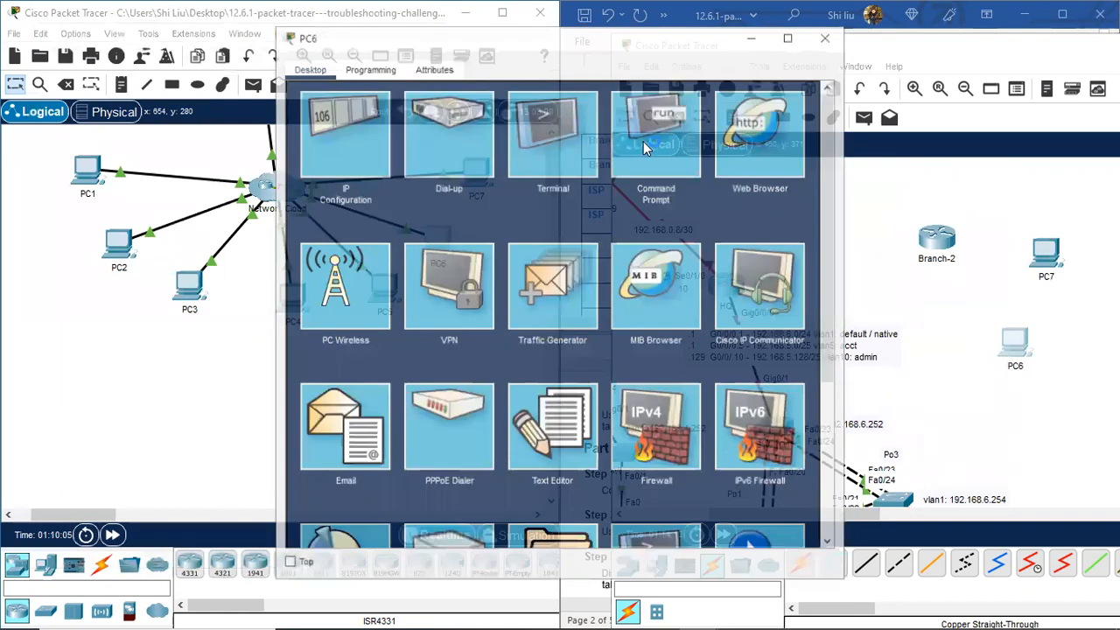
Step: From PC6, telnet to Branch-2 at 192.168.2.33, log in, enable, and begin typing 'sh ip i'
click(725, 170)
scroll(373, 394, down, 5)
key(Up)
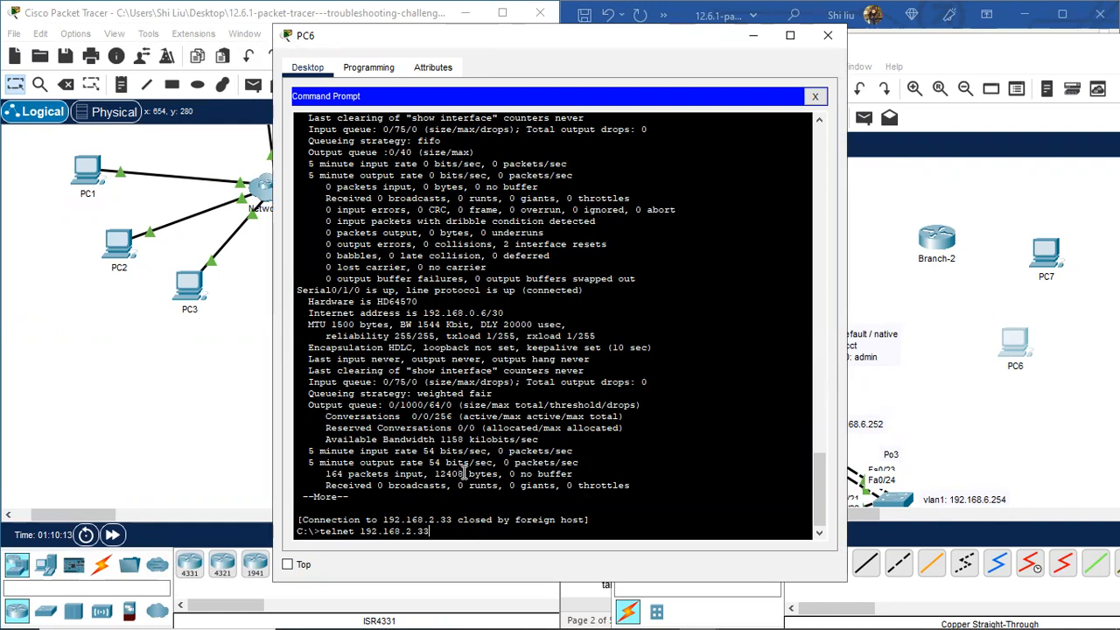
key(Return)
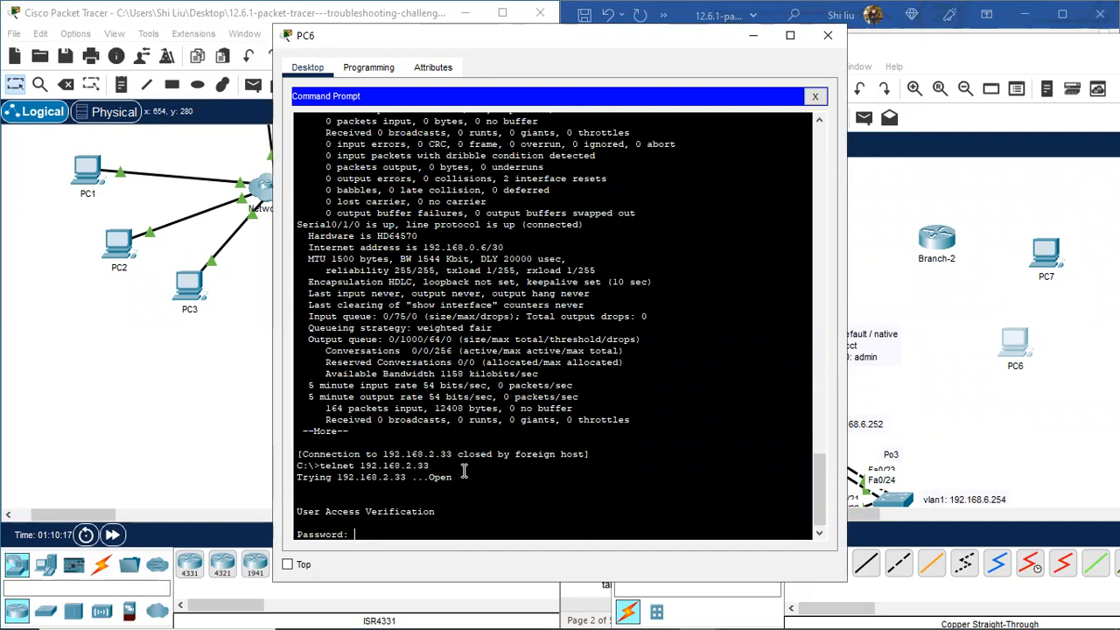
key(Return)
key(space)
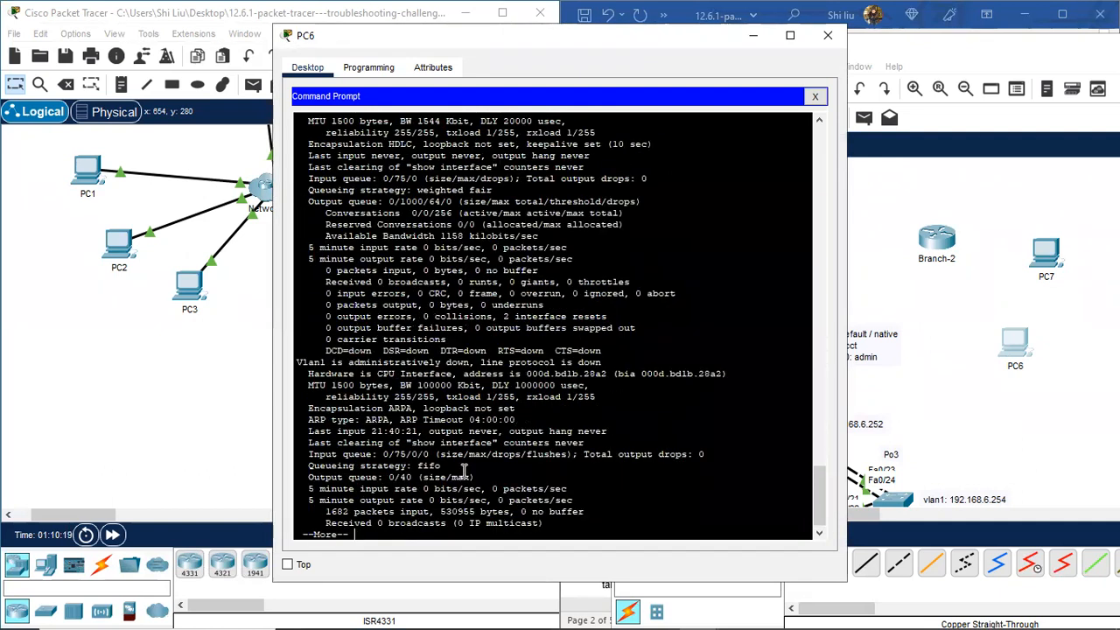
key(space)
text(en)
key(Return)
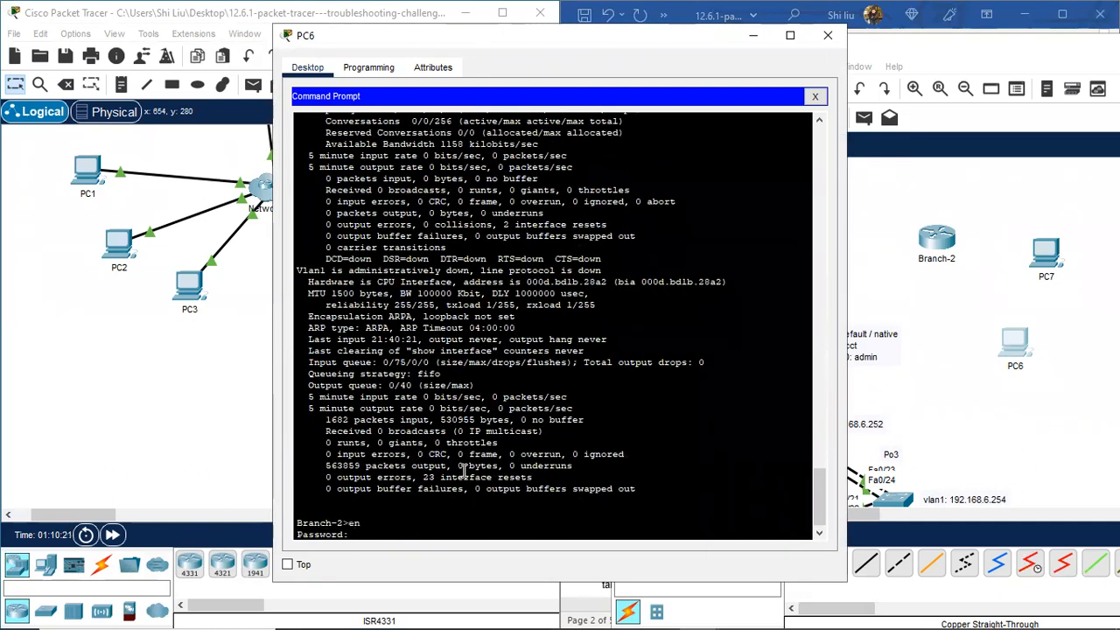
key(Return)
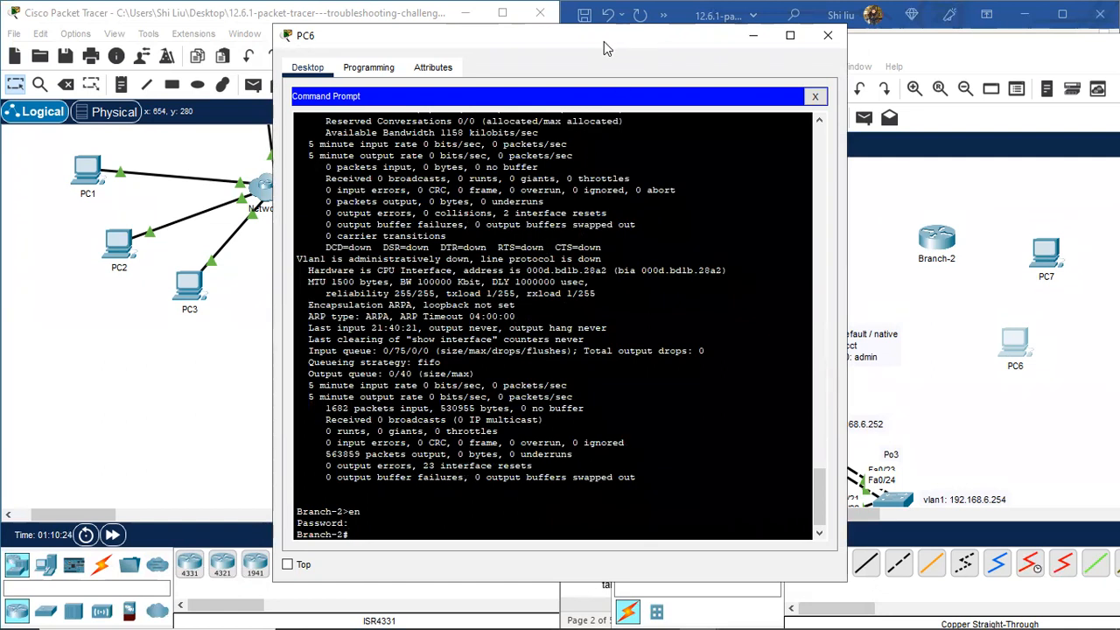
drag(607, 45, 408, 41)
text(sh ip int)
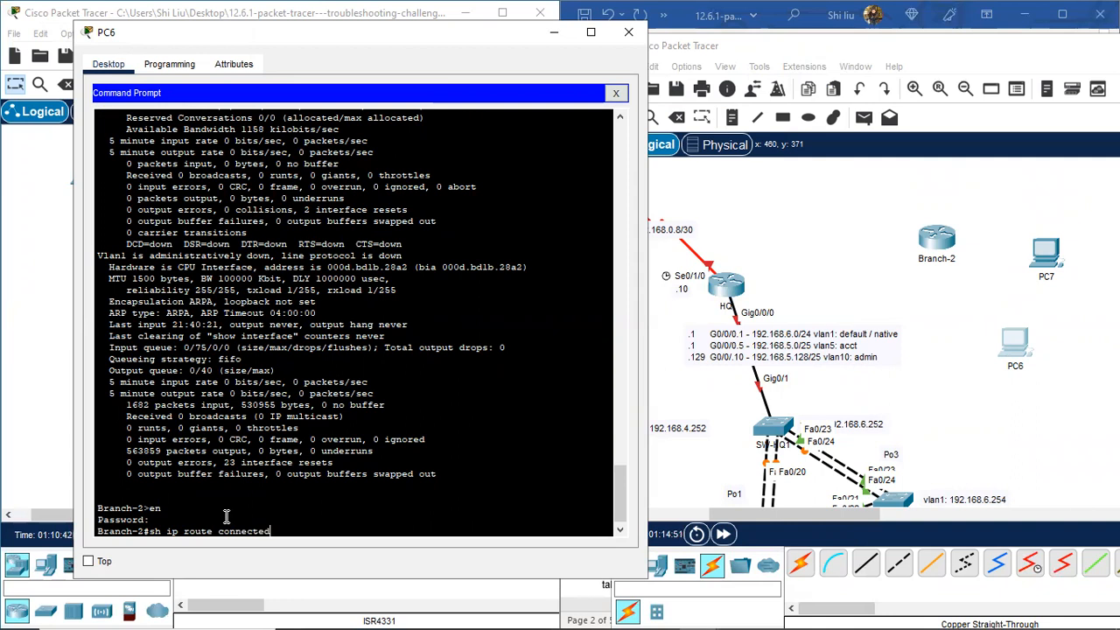
Step: Run 'sh ip route connected' on Branch-2 and highlight the GigabitEthernet subinterface and Serial0/1/0 routes
key(Return)
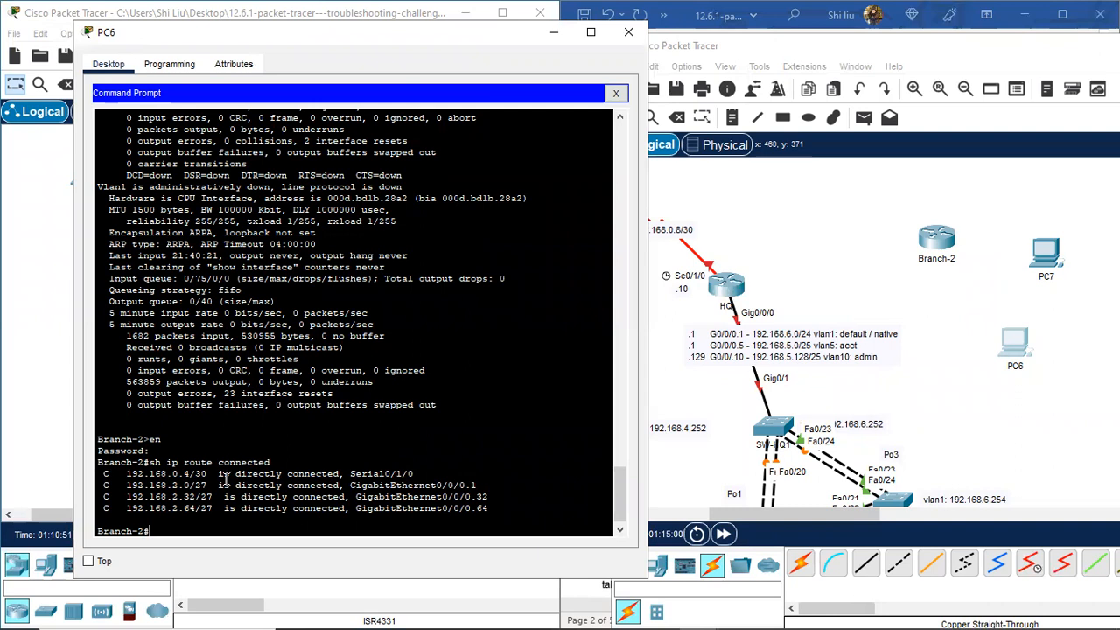
drag(411, 488, 505, 518)
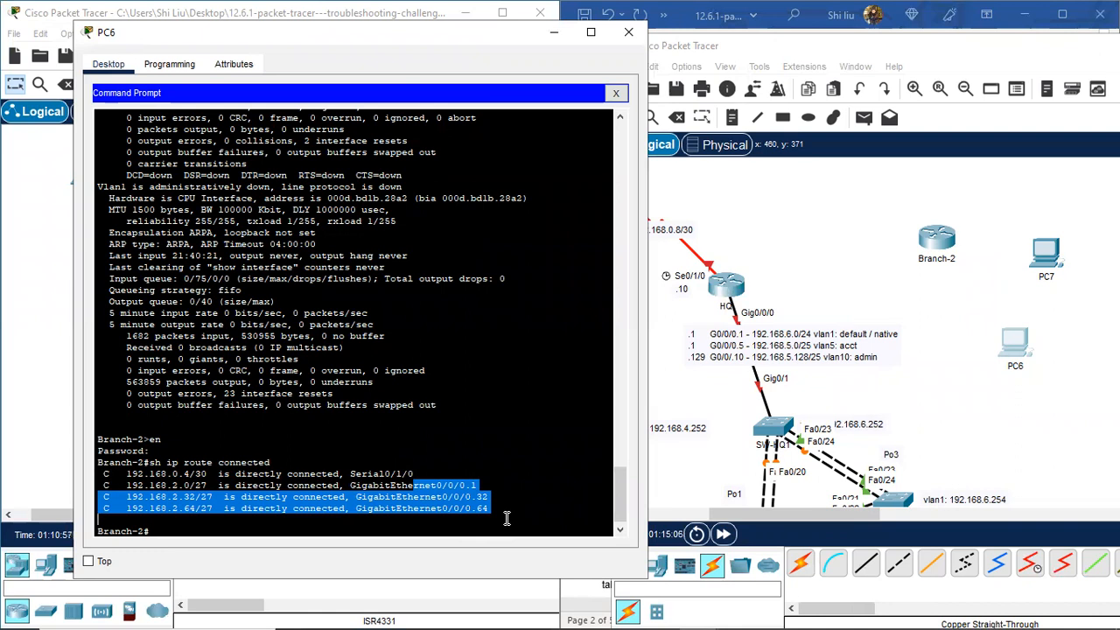
click(420, 472)
drag(419, 472, 259, 480)
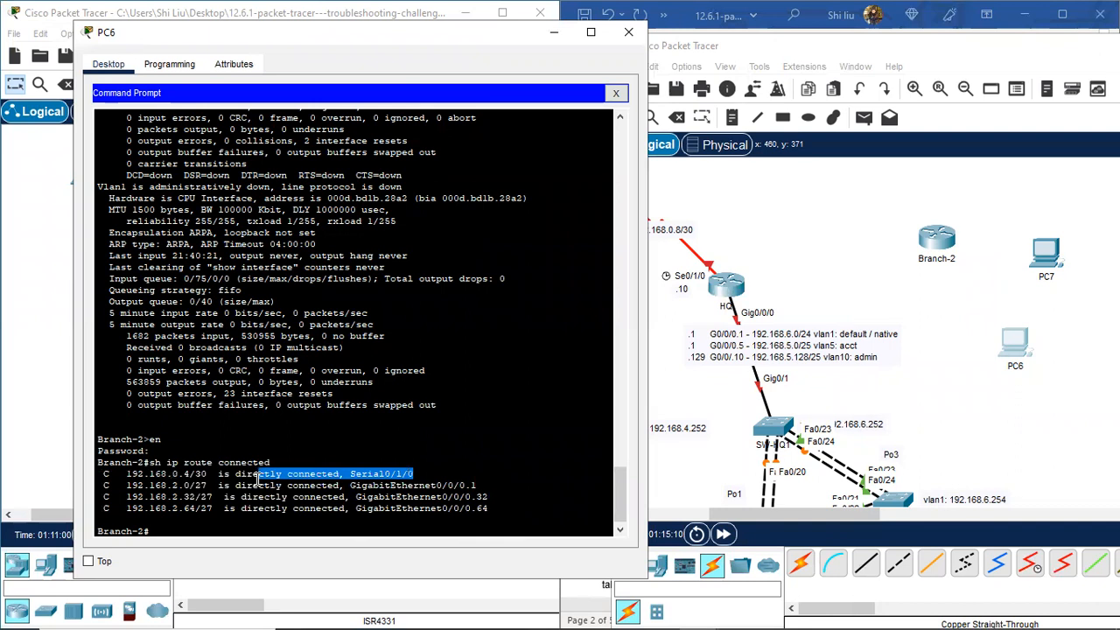
click(161, 528)
key(Return)
key(Return)
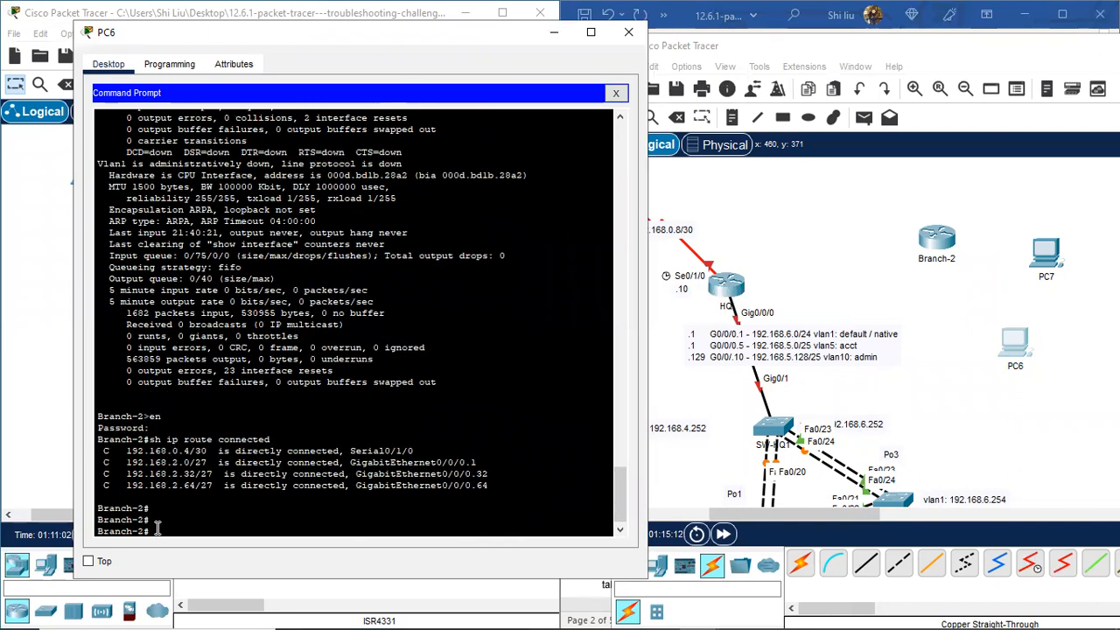
Step: Run 'sh cdp nei' and mark Hub's link from Ser 0/1/0 to Ser 0/1/1
text(sh cdp nei)
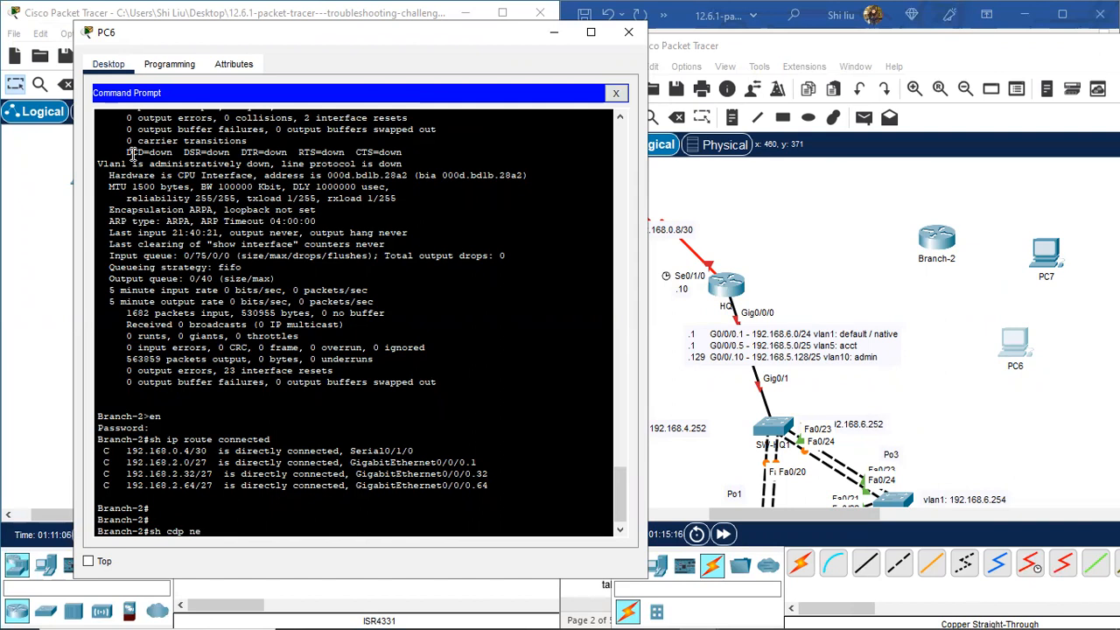
key(Return)
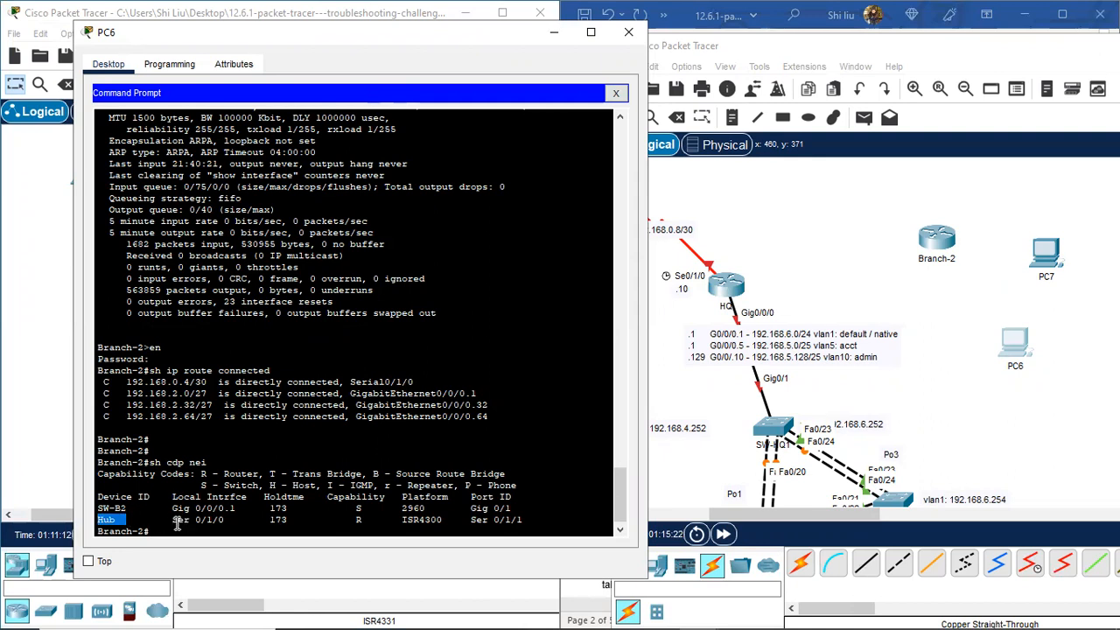
drag(173, 521, 227, 520)
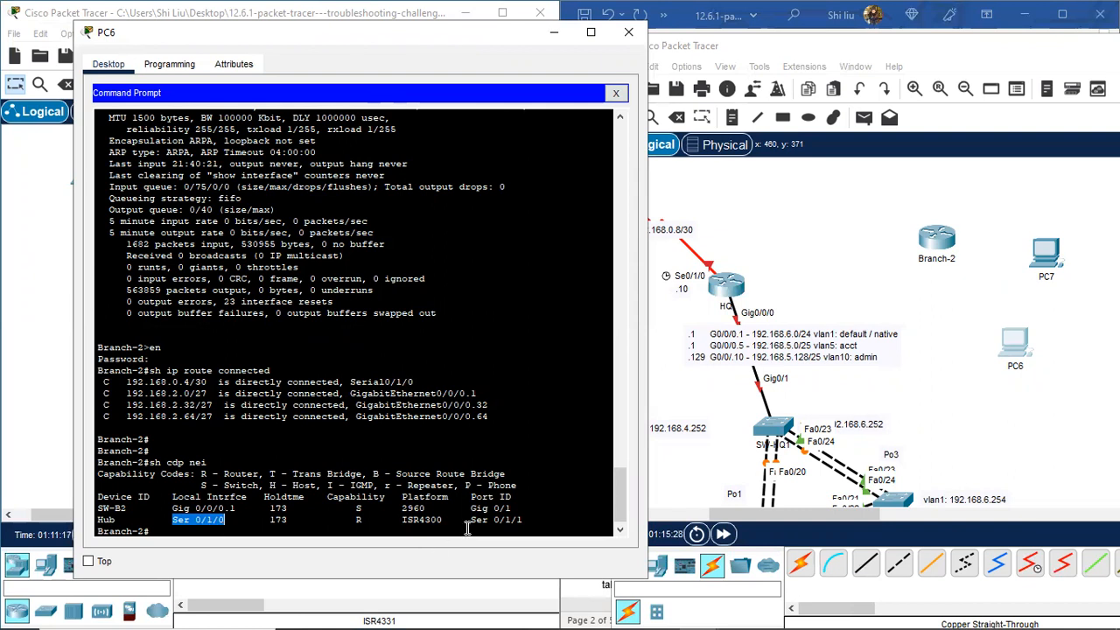
drag(470, 520, 530, 520)
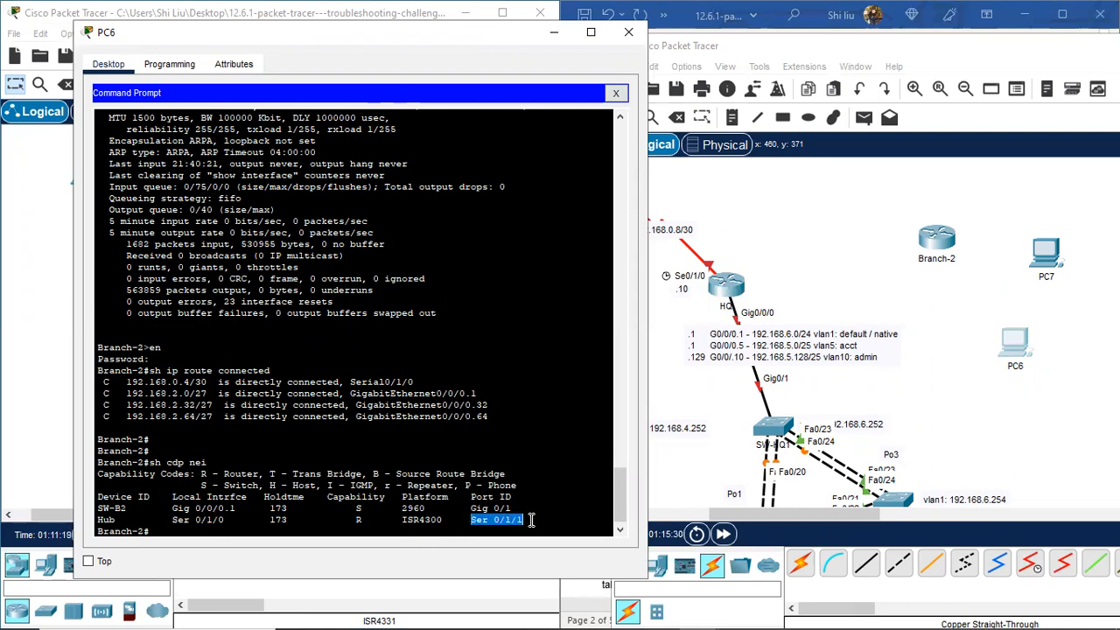
drag(754, 514, 743, 513)
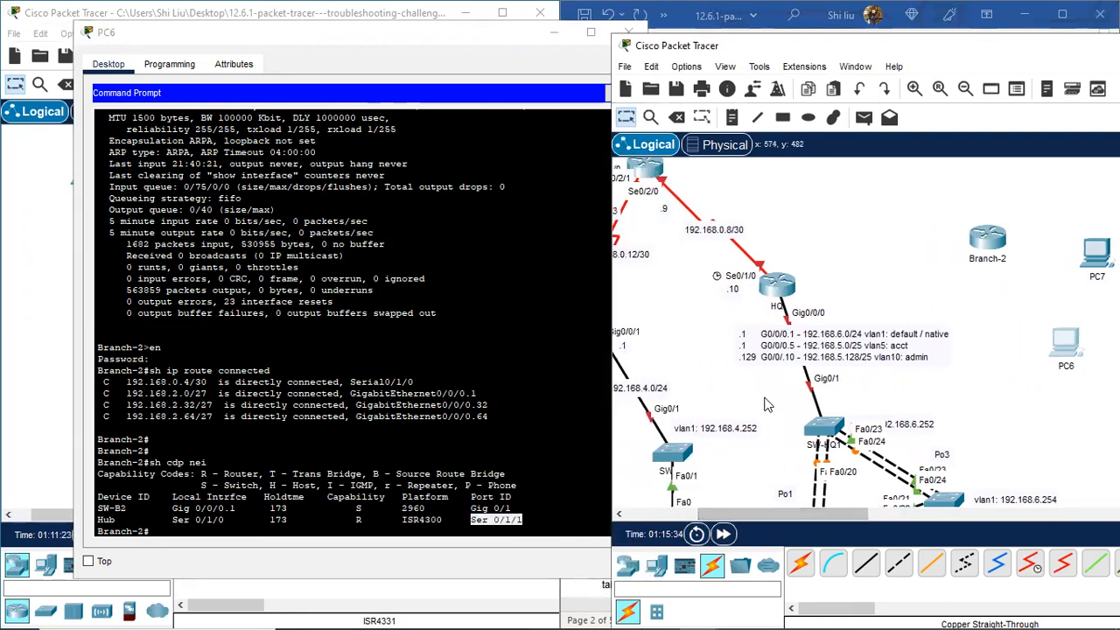
Step: Join Branch-2 Serial0/1/0 to the Hub router's Serial0/1/1 with a Serial DCE cable
scroll(768, 404, up, 2)
click(1029, 564)
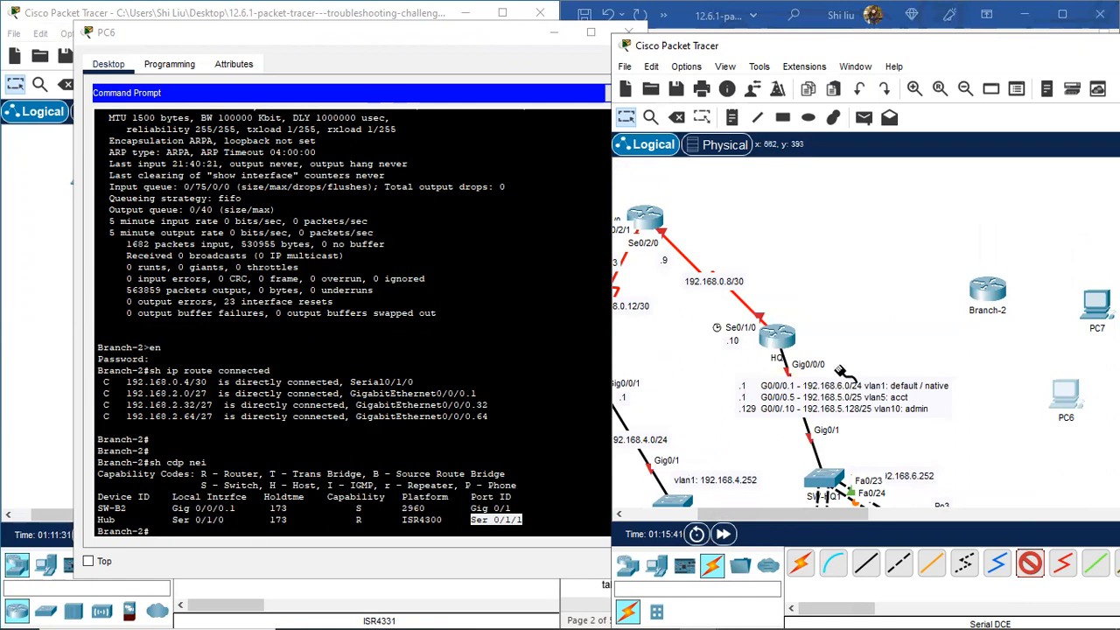
click(988, 296)
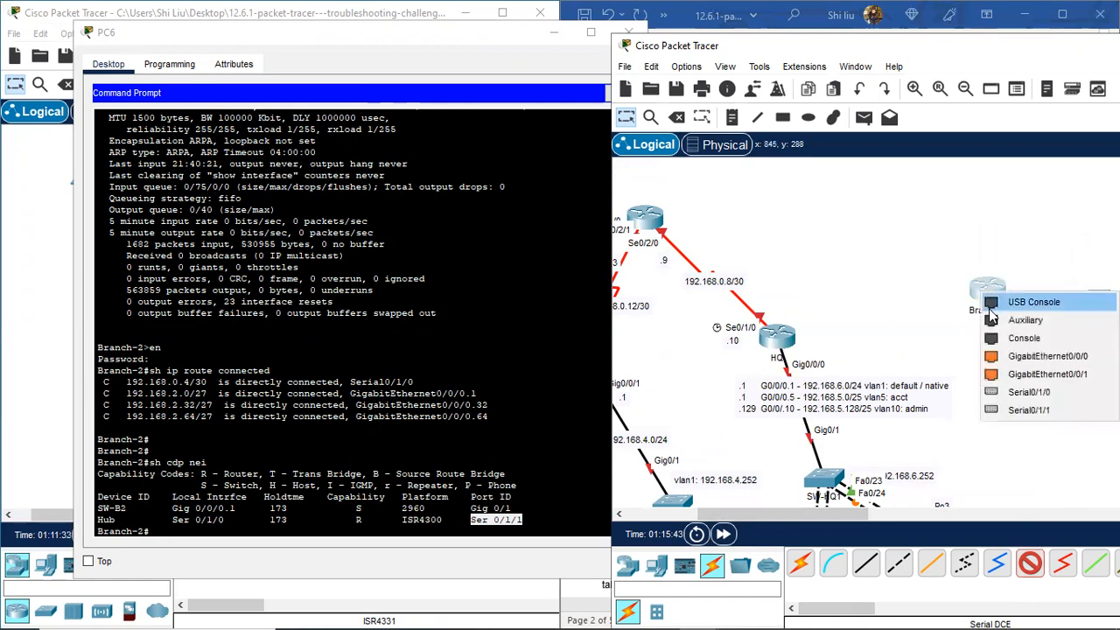
click(1029, 392)
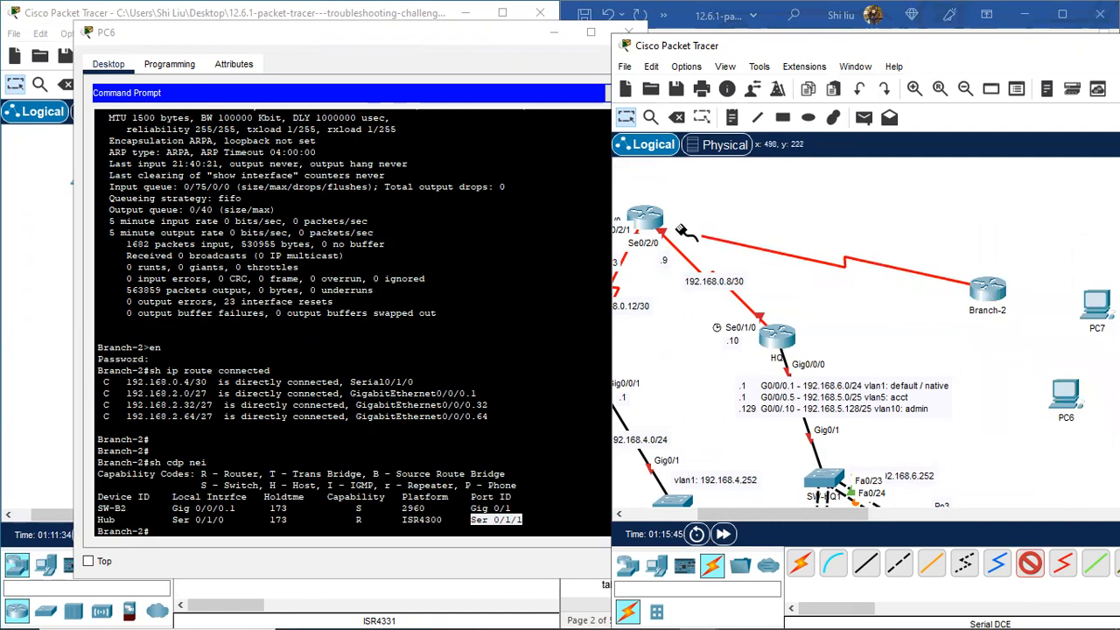
click(649, 222)
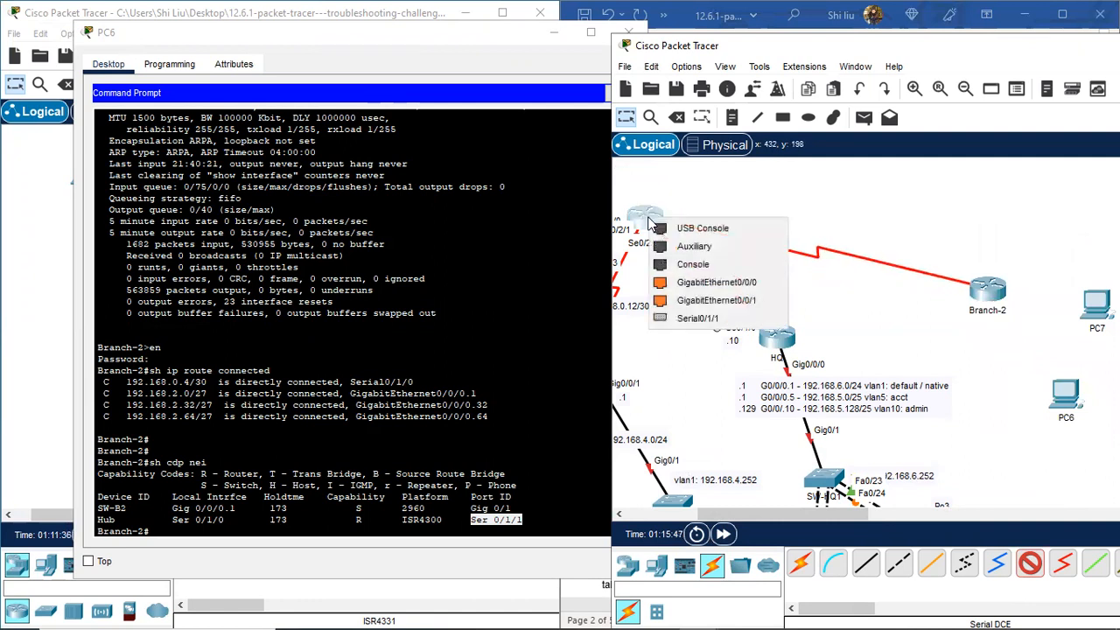
click(726, 319)
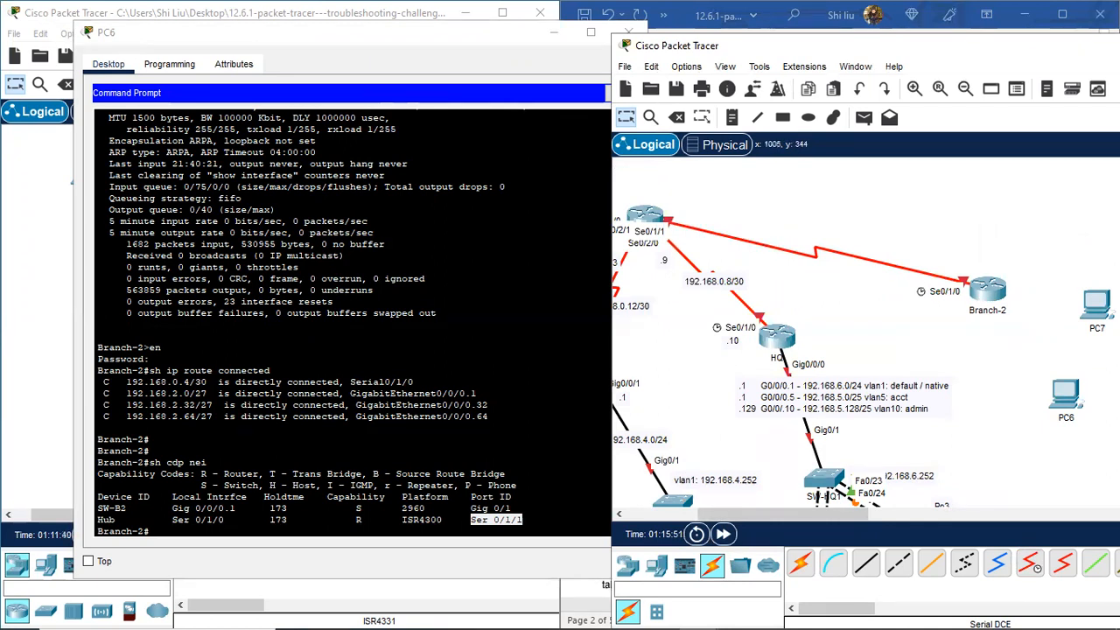
Step: Move PC7 up-right and PC6 further right, then mark SW-B2 in the CDP output
drag(844, 514, 897, 513)
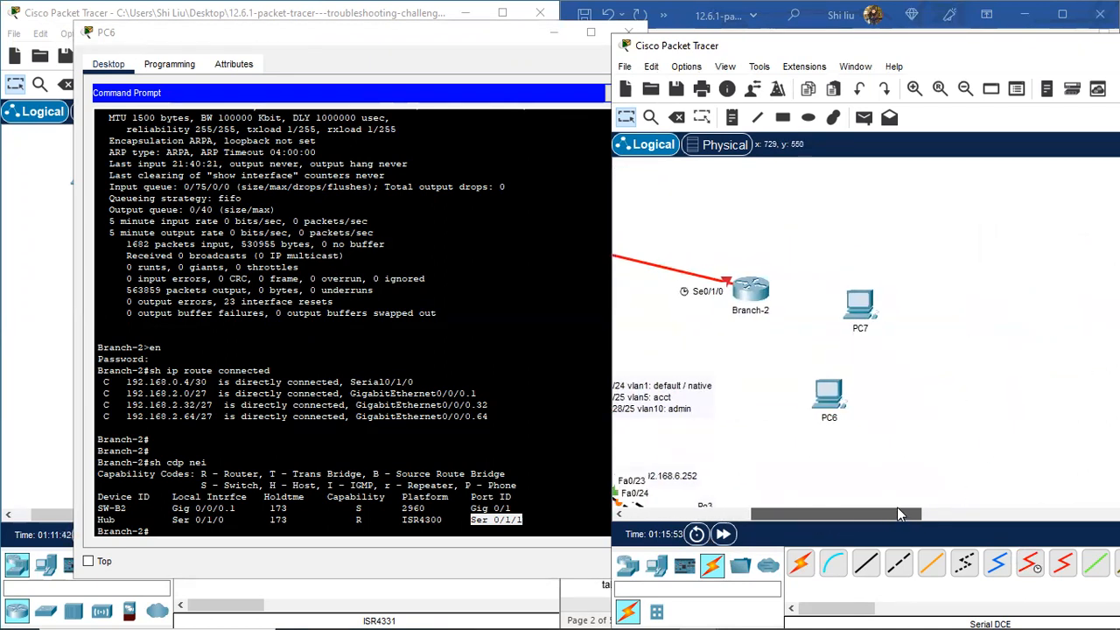
drag(864, 322, 883, 249)
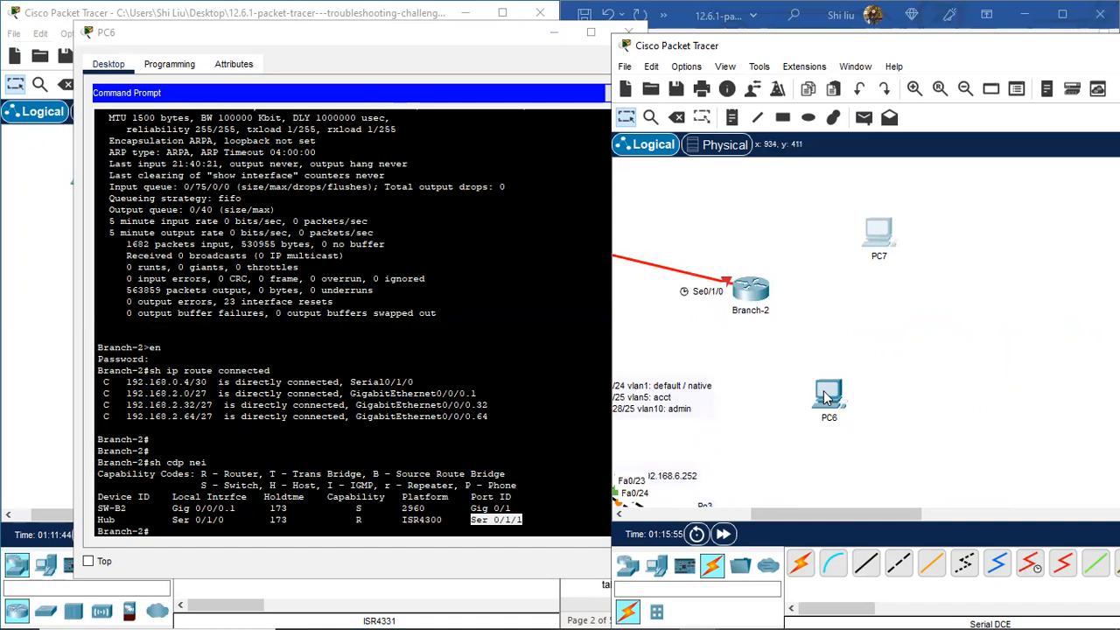
drag(827, 394, 893, 385)
drag(128, 507, 98, 507)
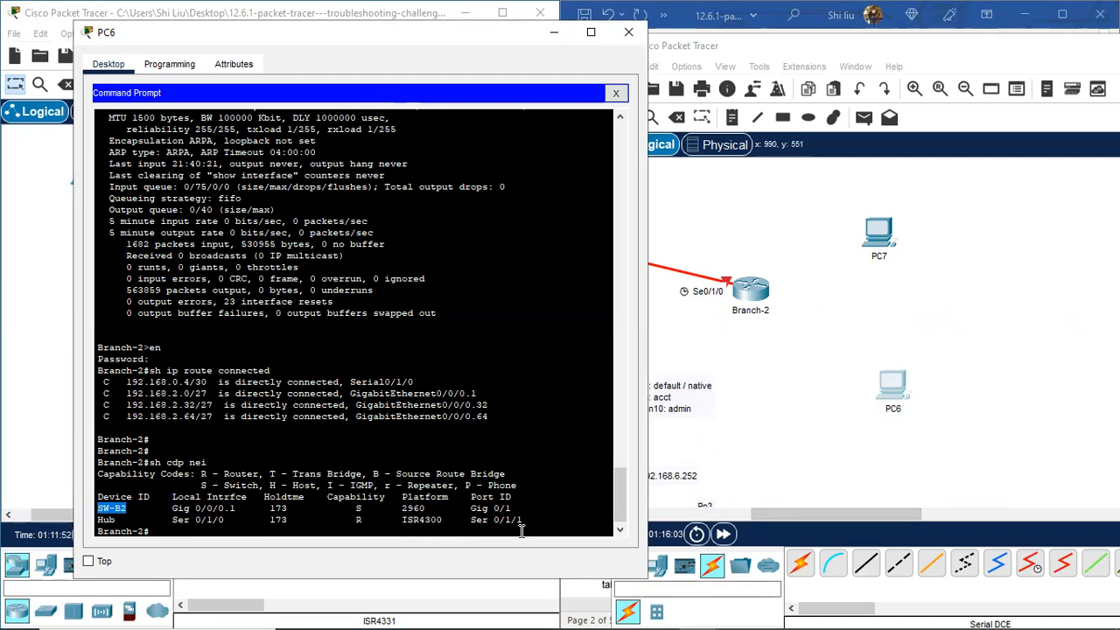
Step: Place a 2960 switch right of Branch-2 and name it SW-B2
click(830, 445)
click(629, 566)
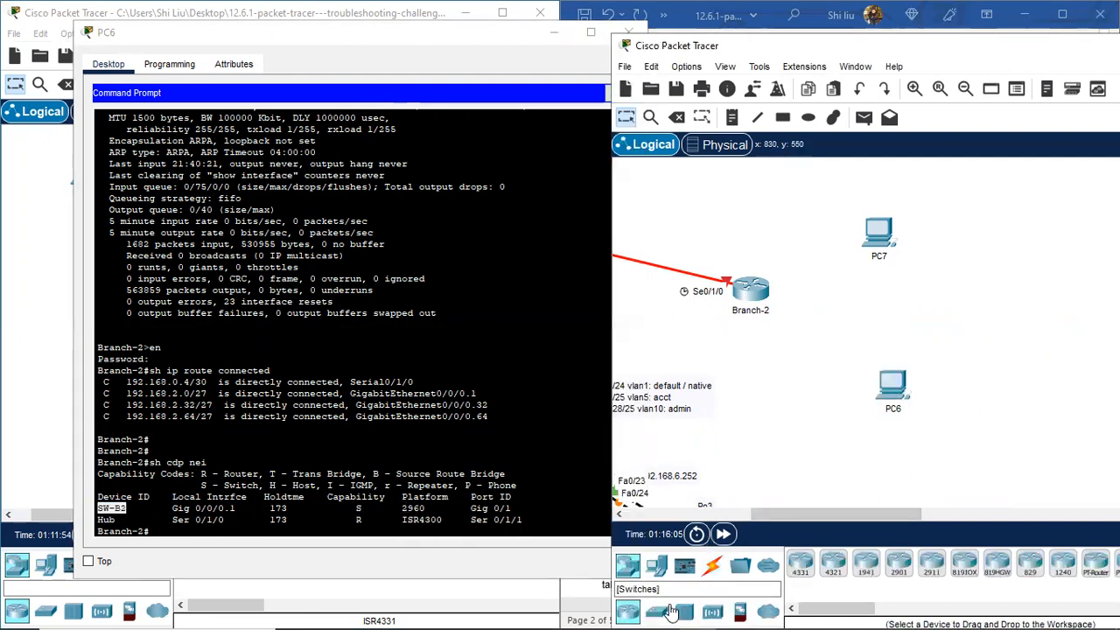
click(657, 610)
drag(800, 562, 806, 524)
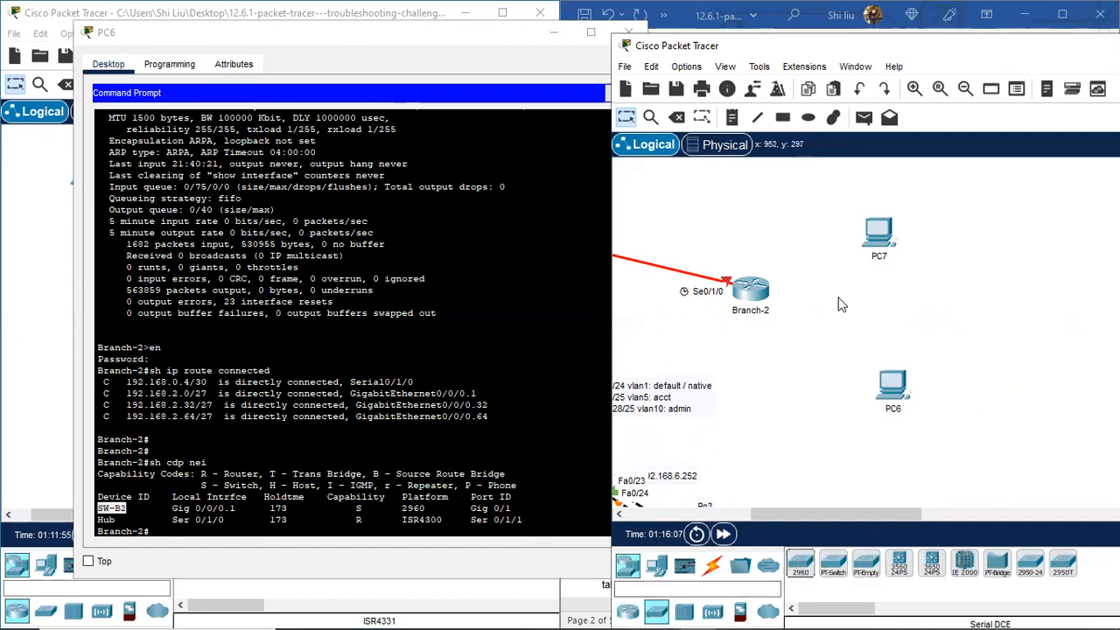
click(799, 564)
click(830, 291)
click(828, 311)
text(SW-B)
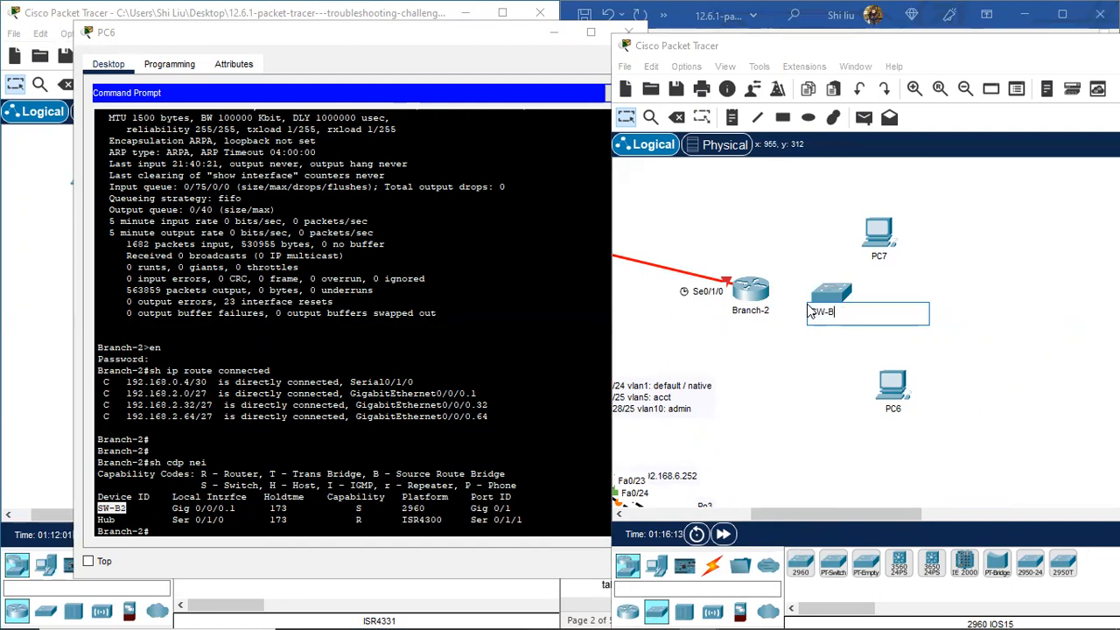
text(2)
key(Return)
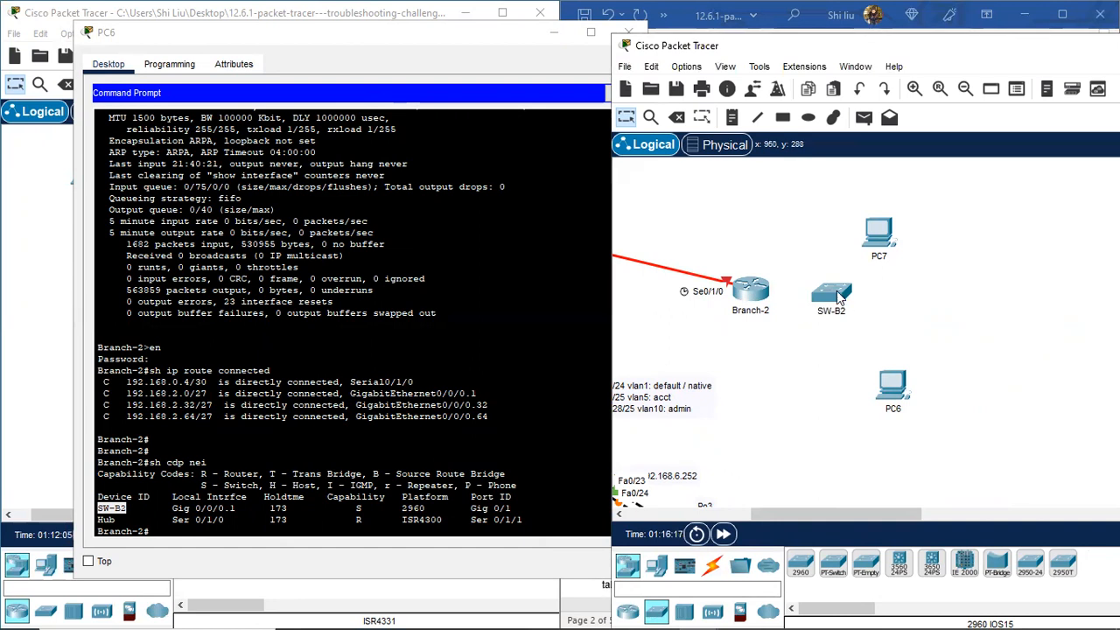
Step: Move the PC6 console up-left and arrange SW-B2 between Branch-2 and PC7, with PC6 beneath PC7
click(332, 39)
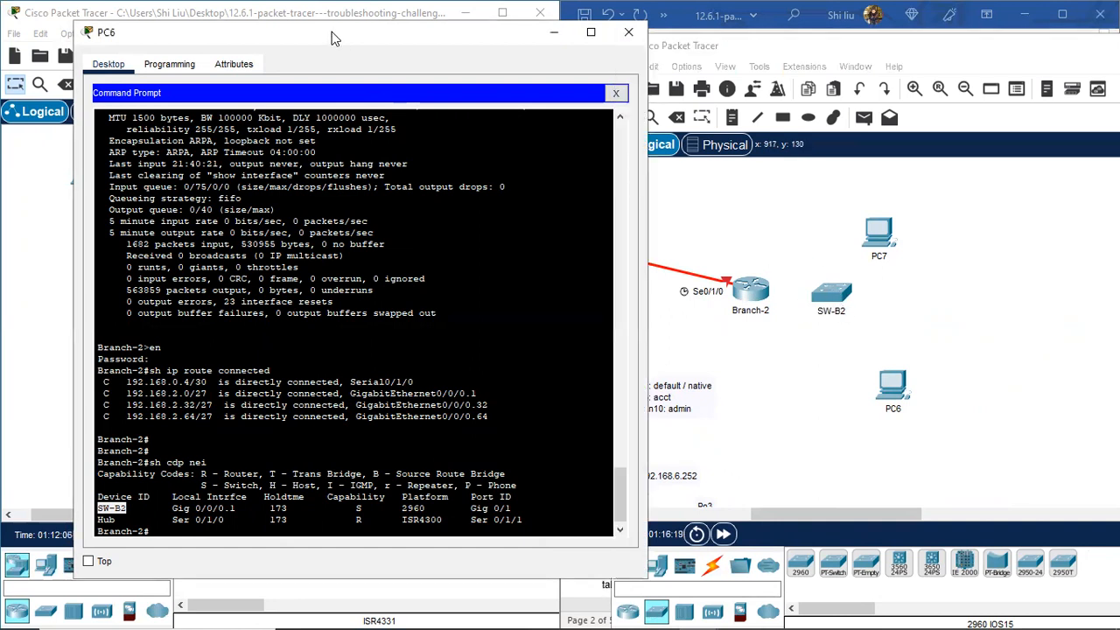
drag(332, 39, 270, 28)
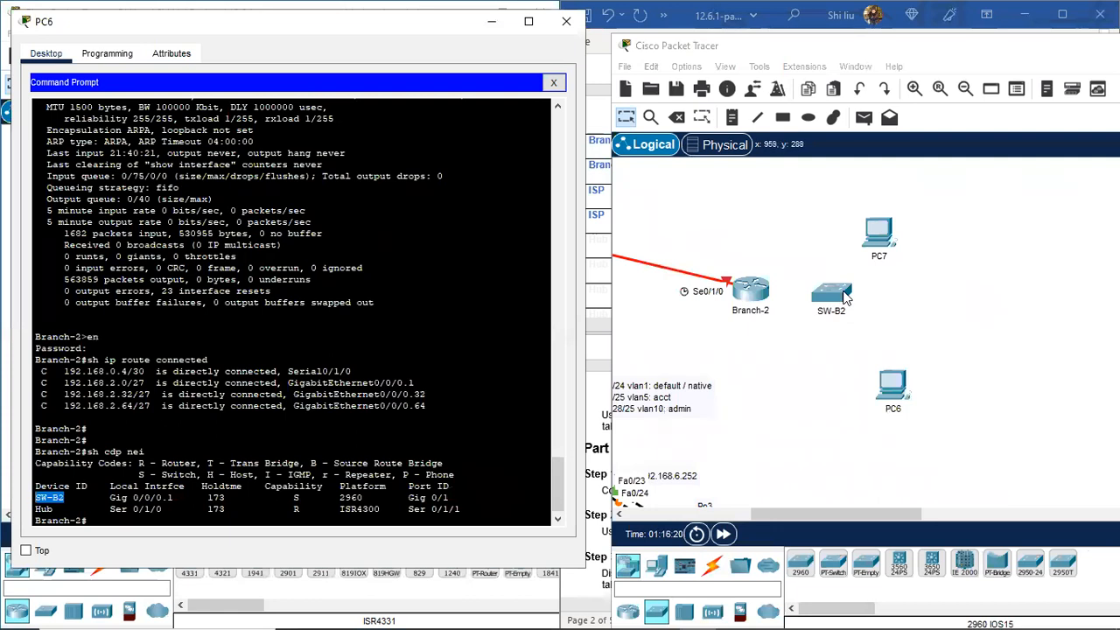
drag(841, 294, 869, 302)
drag(888, 231, 975, 241)
drag(867, 305, 877, 265)
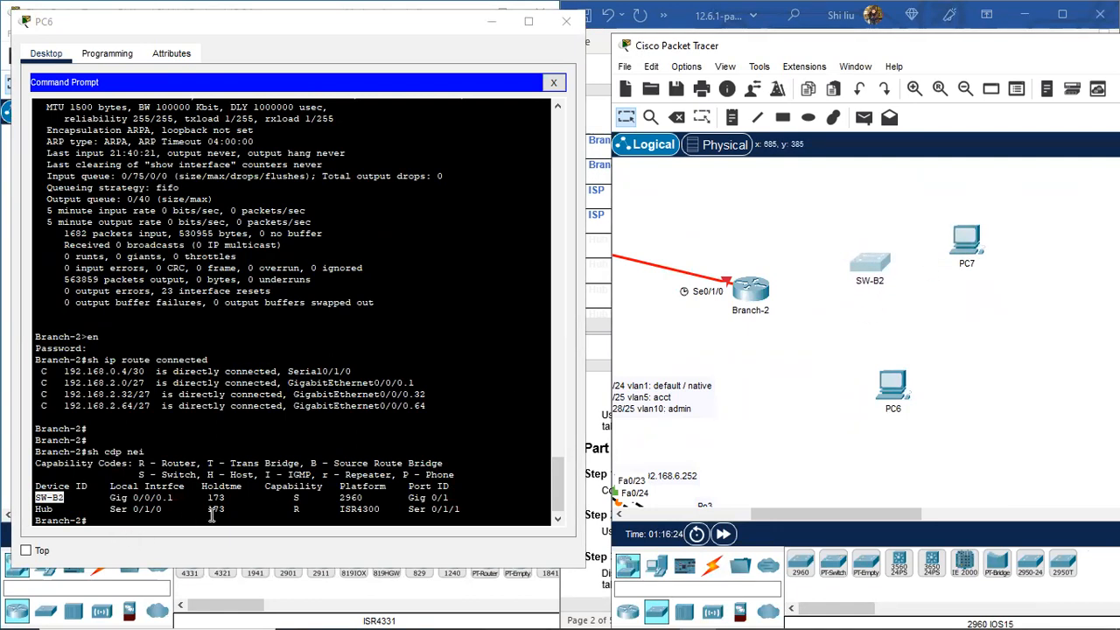
drag(892, 387, 969, 376)
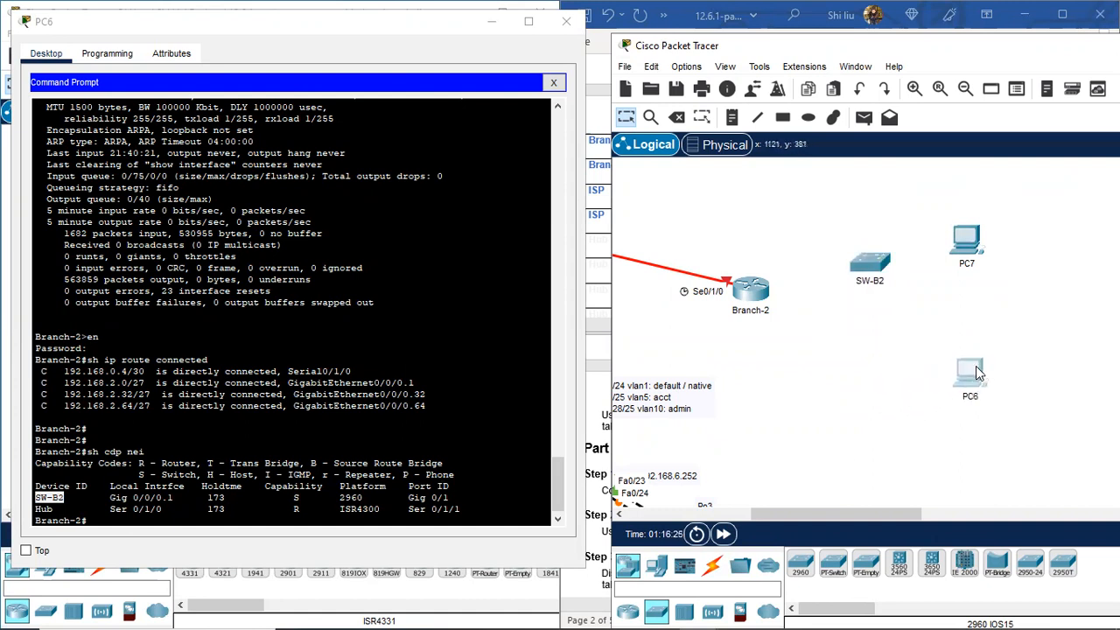
drag(854, 251, 862, 257)
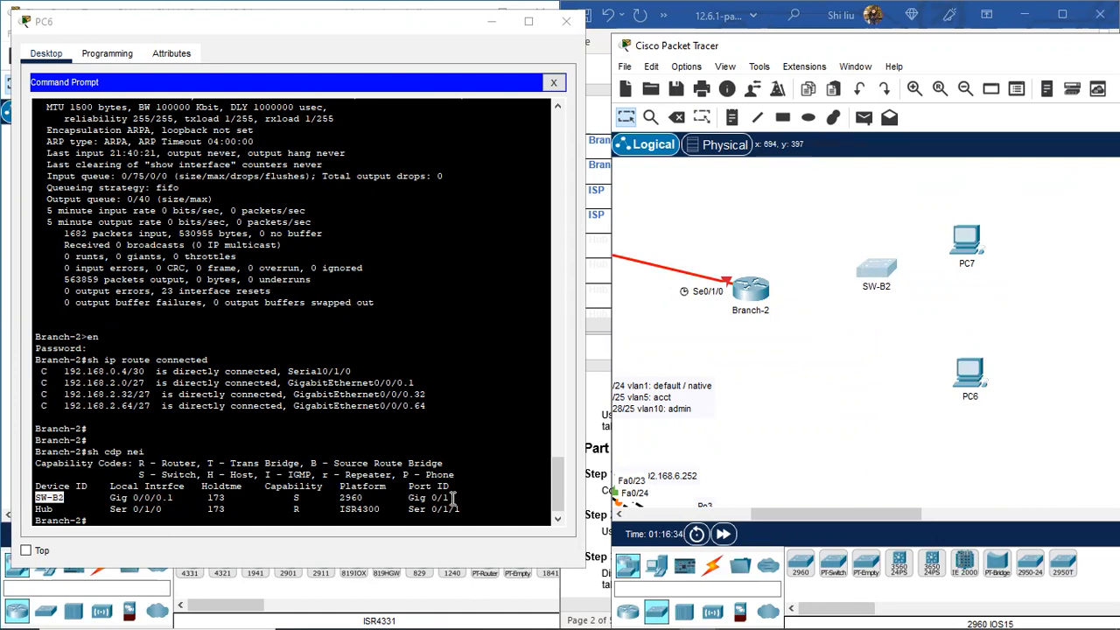
Step: Cable Branch-2 GigabitEthernet0/0/0 to SW-B2 GigabitEthernet0/1 with copper straight-through, then nudge SW-B2 right
click(712, 566)
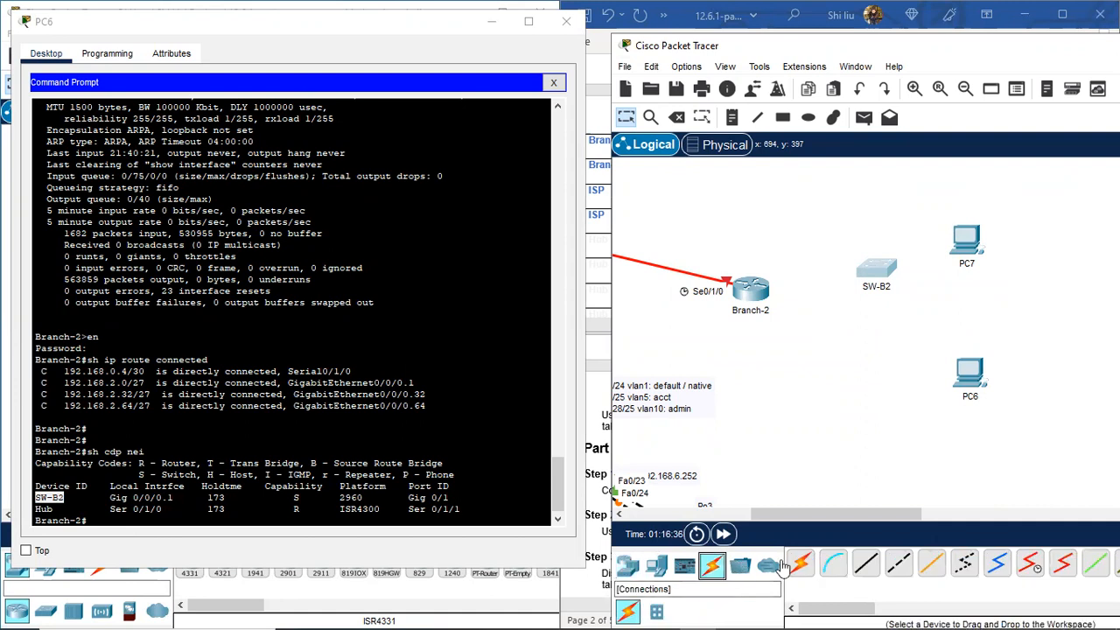
click(866, 570)
click(748, 289)
click(842, 353)
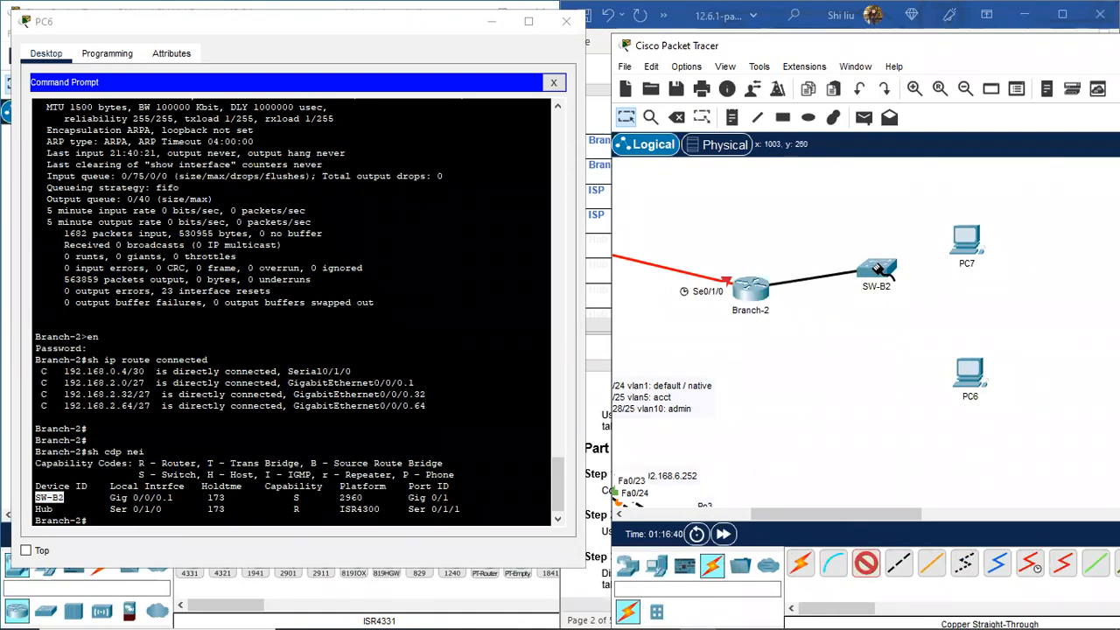
click(877, 269)
click(969, 462)
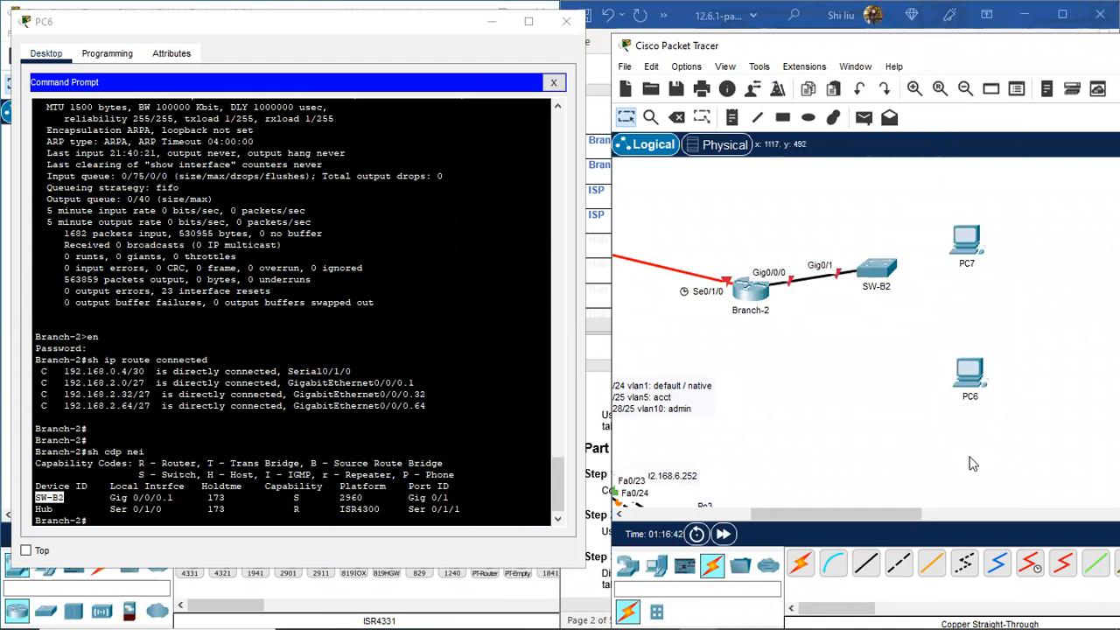
drag(881, 267, 892, 270)
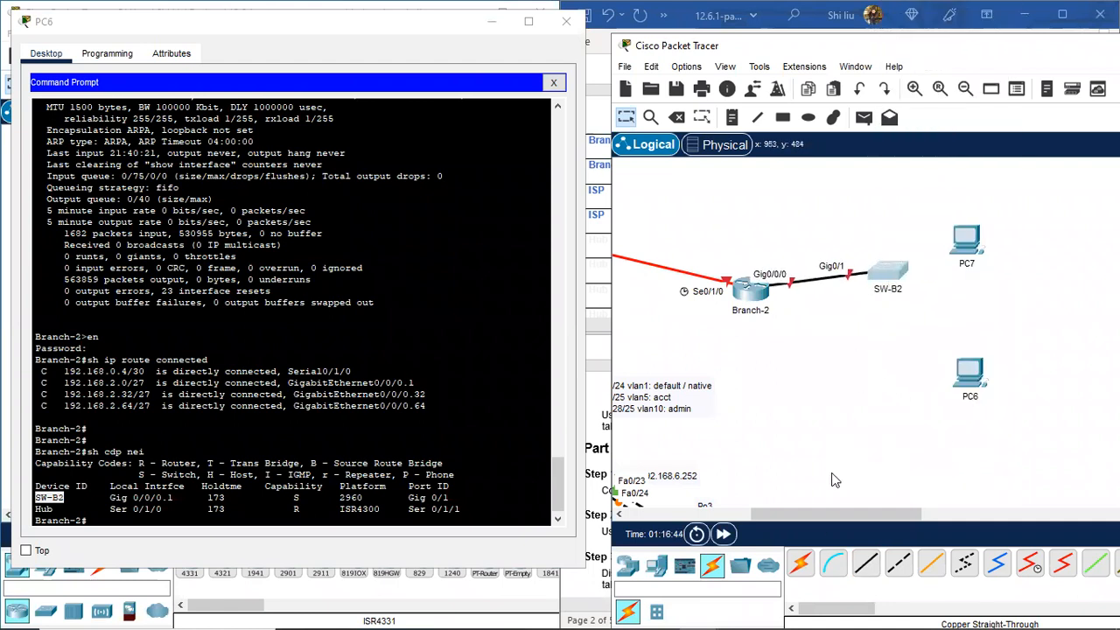
drag(831, 514, 791, 511)
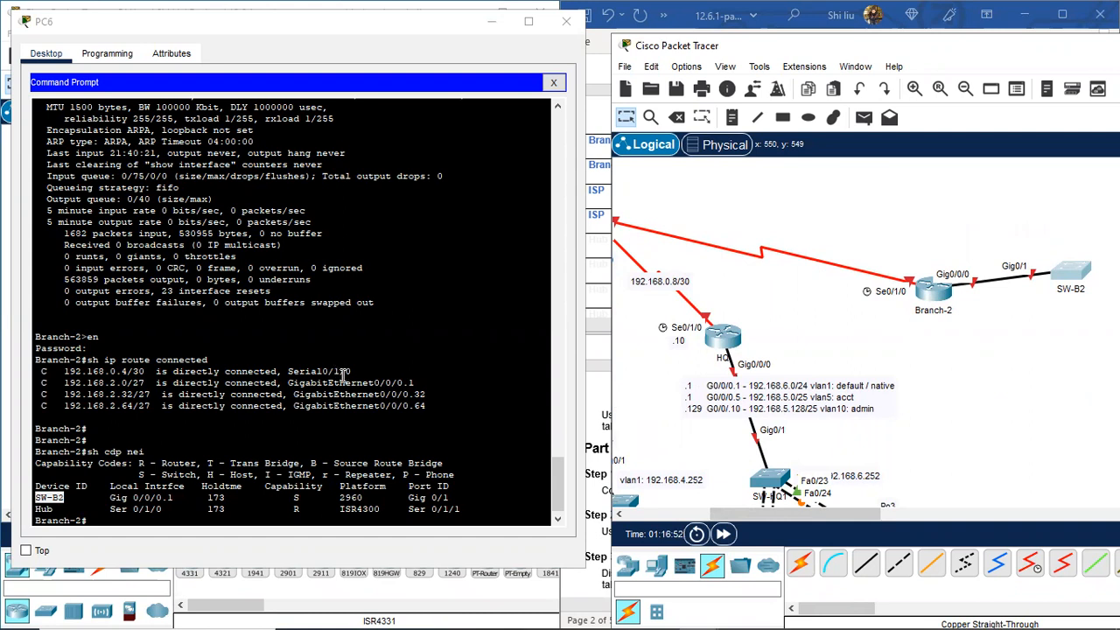
Step: Copy 192.168.0.4/30 from the route output and paste it as a note above the HQ–Branch-2 link
drag(144, 372, 63, 372)
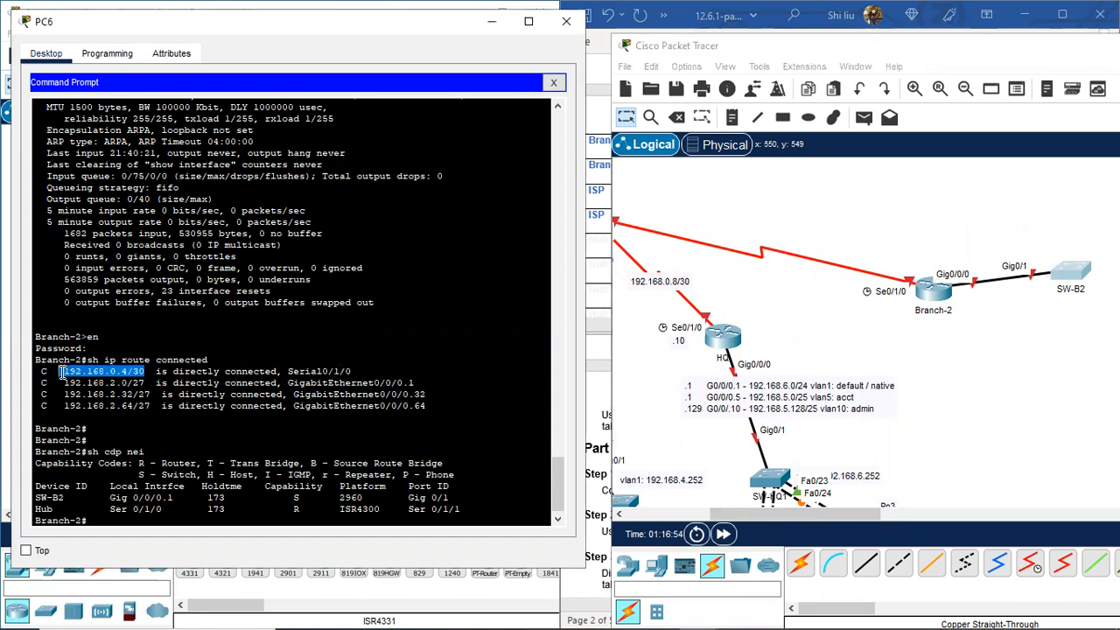
right_click(113, 373)
click(158, 382)
click(732, 117)
click(708, 232)
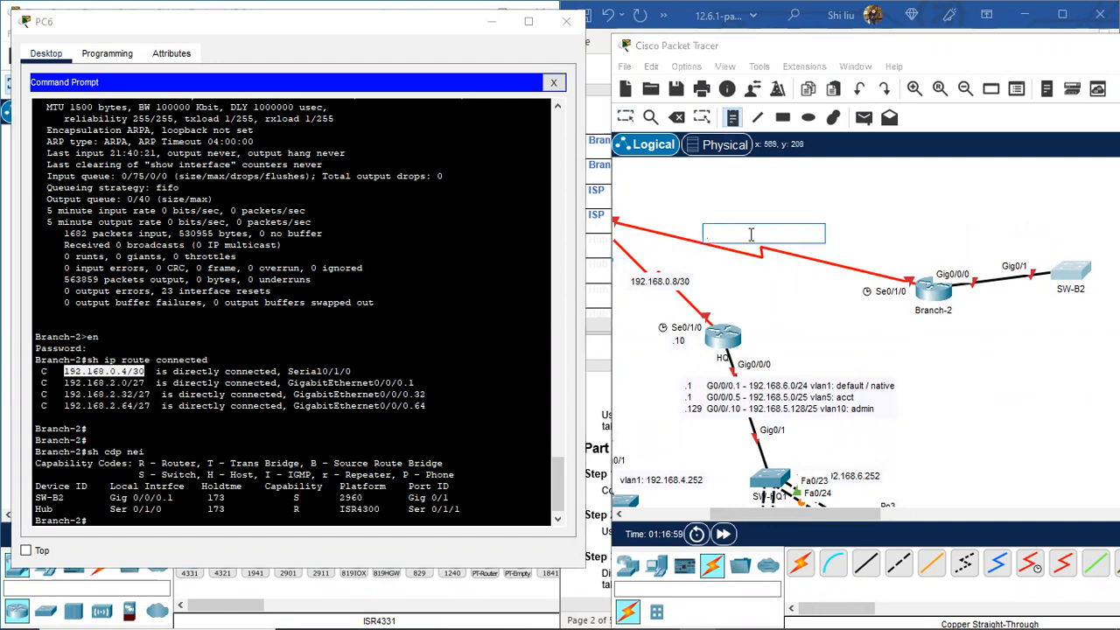
key(ctrl+v)
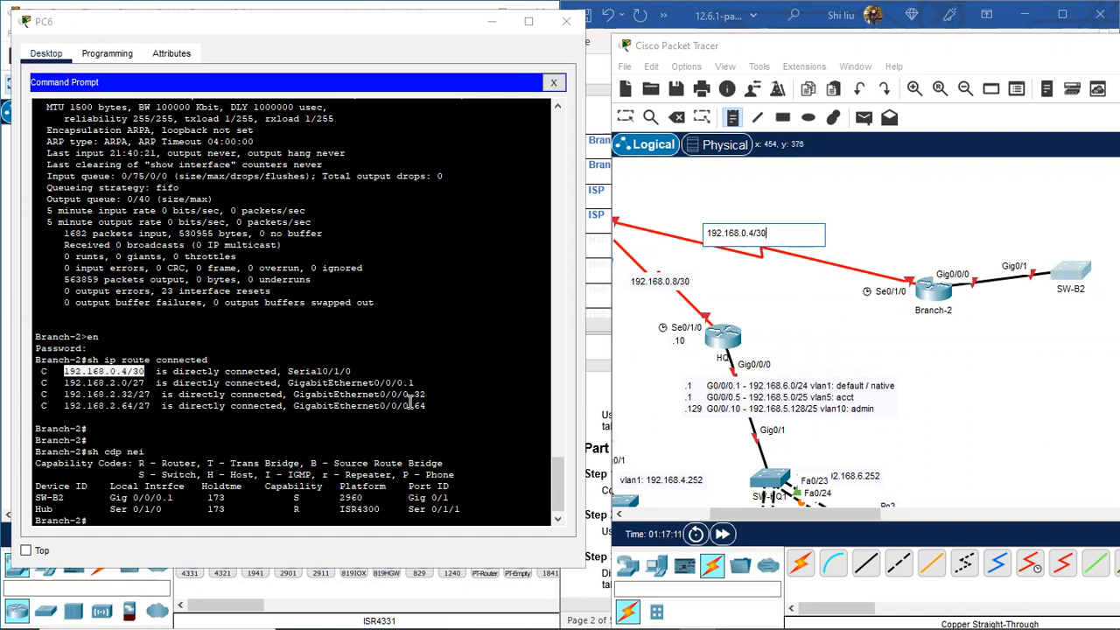
Step: Start a note near Branch-2 with lines G0/0/0.1 and G0/0/0.32
click(944, 209)
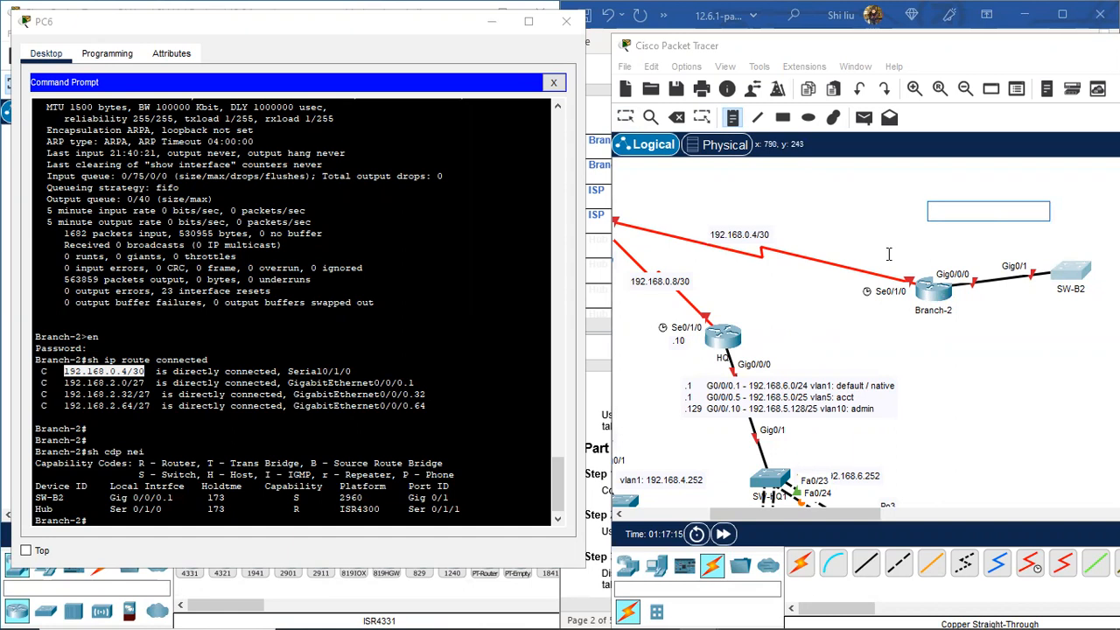
text(G0/0/0.)
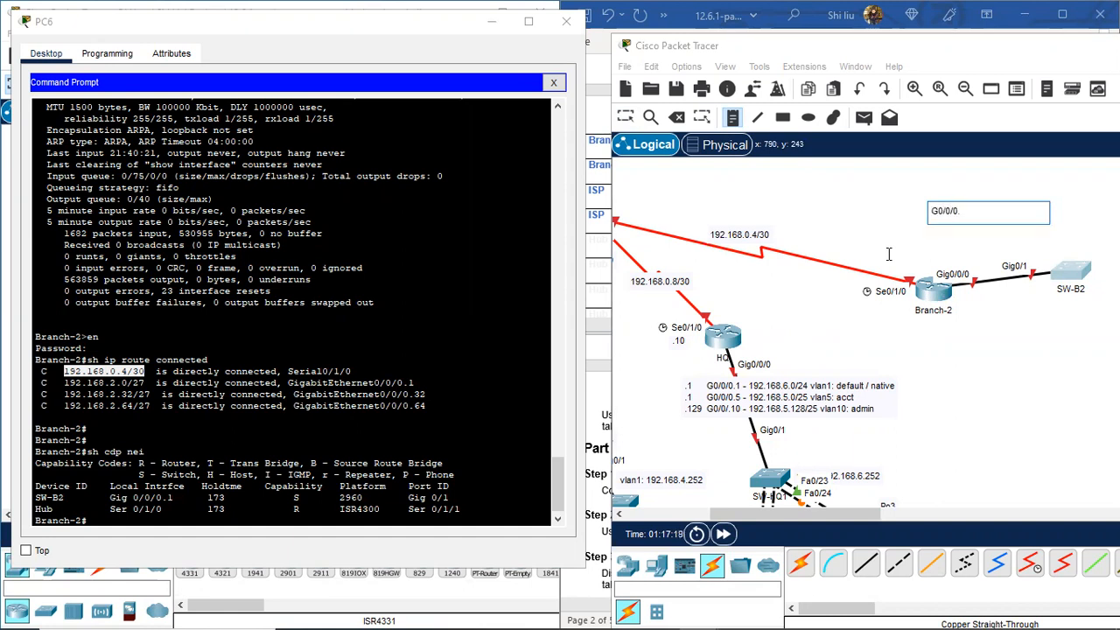
text(1)
key(Return)
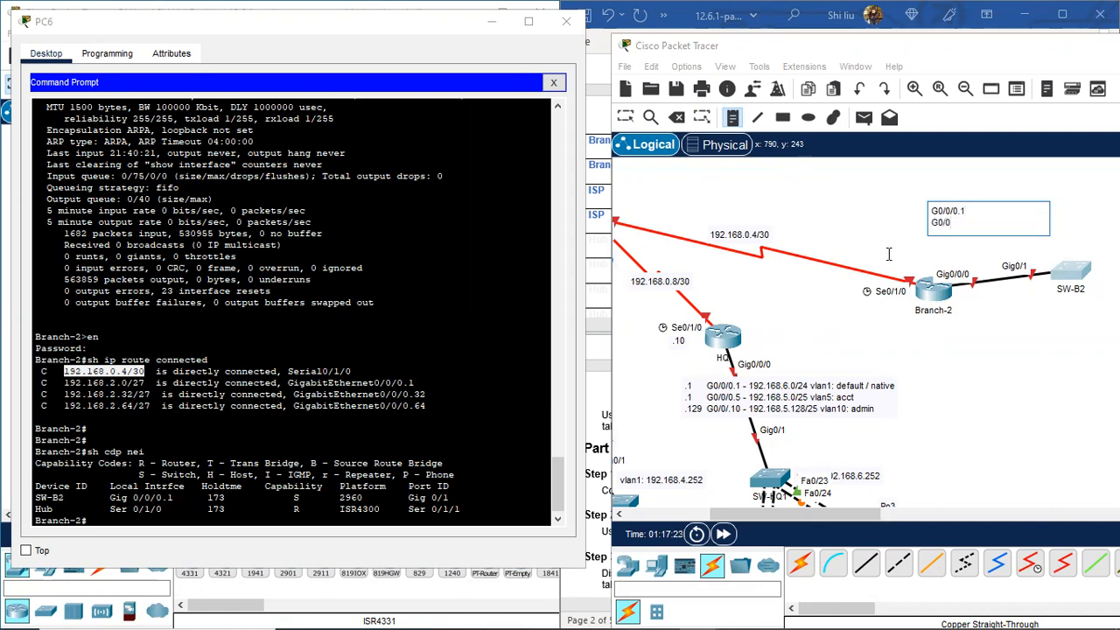
text(G0/0/0.32)
key(Return)
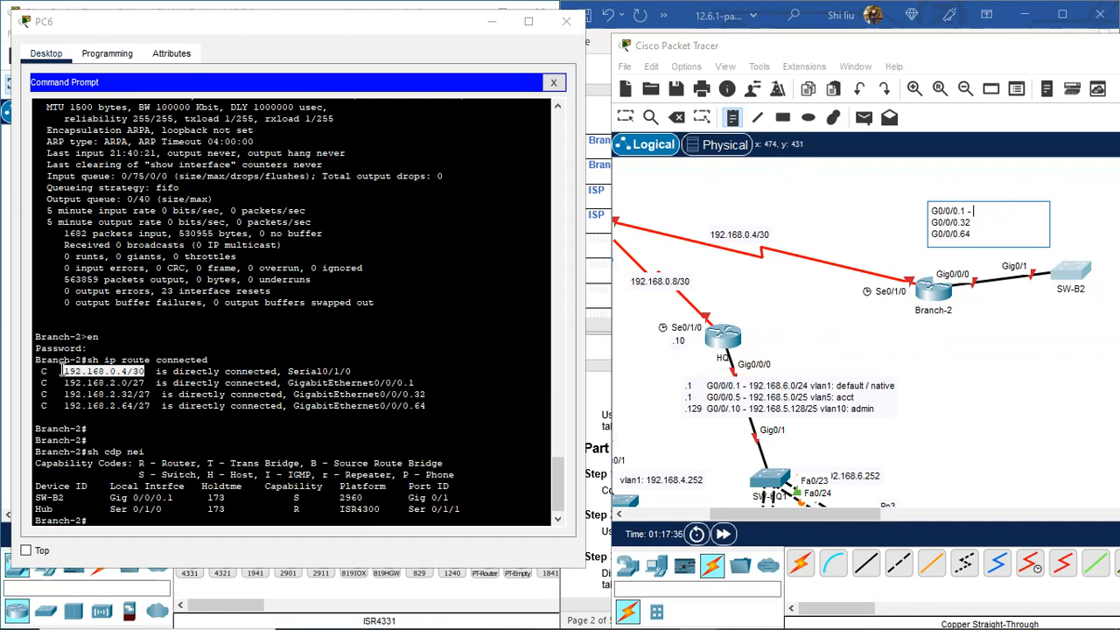
Step: Copy 192.168.2.0/27 from the terminal and paste it after G0/0/0.1 in the note
drag(65, 382, 146, 385)
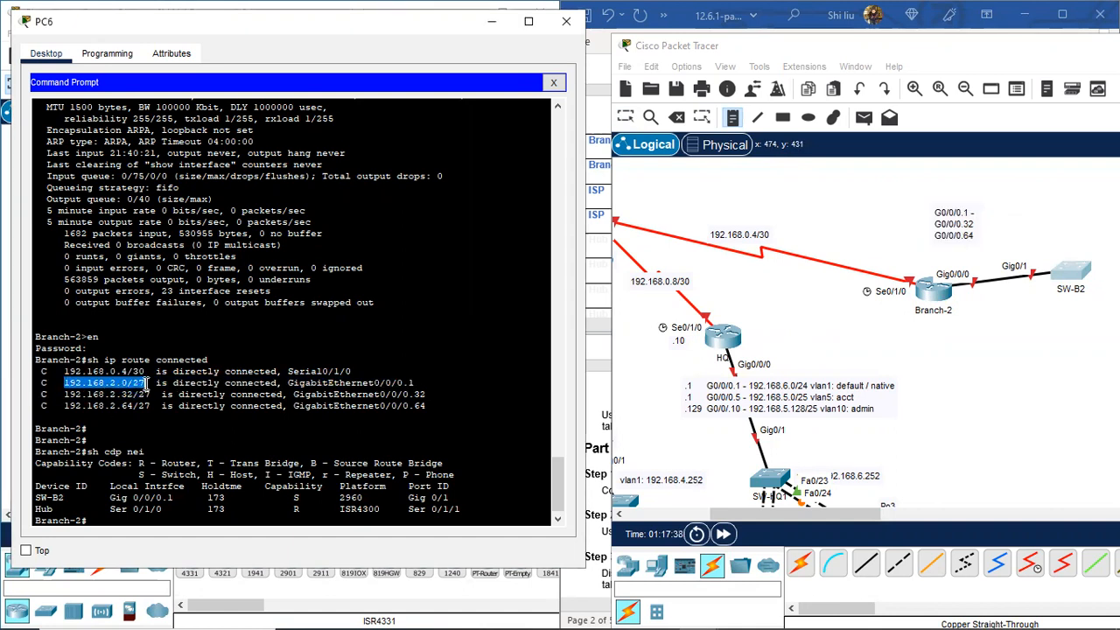
right_click(122, 383)
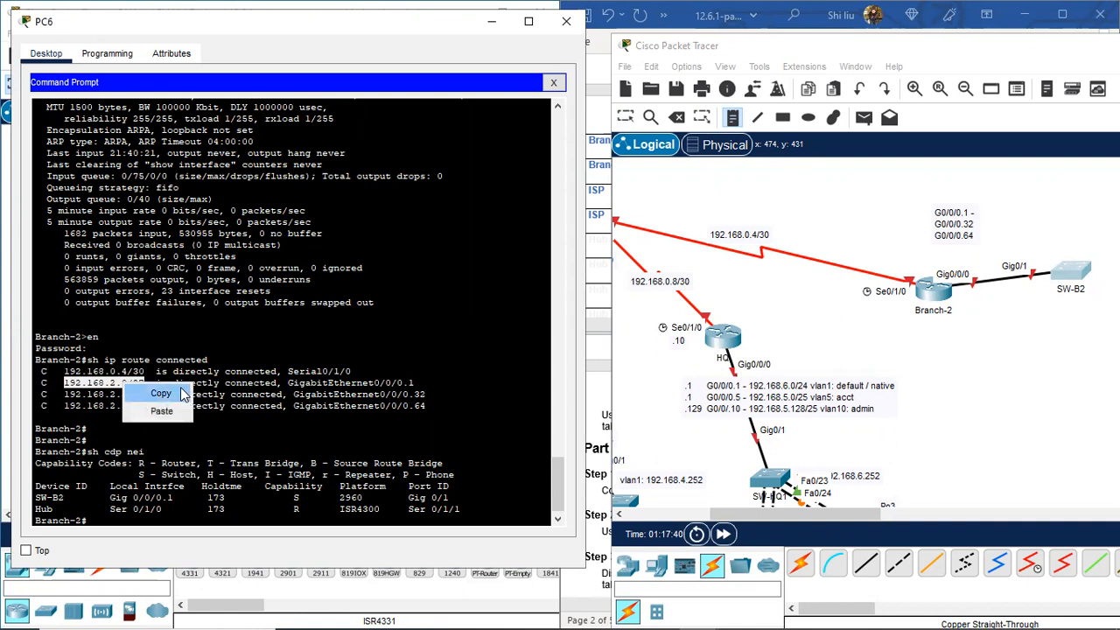
click(181, 394)
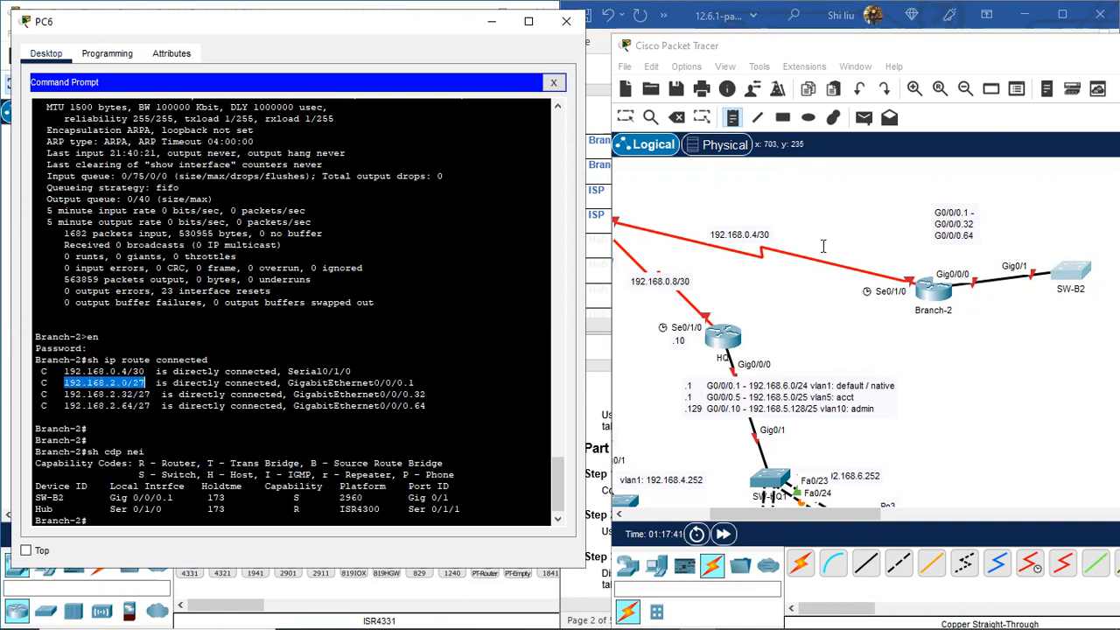
click(974, 212)
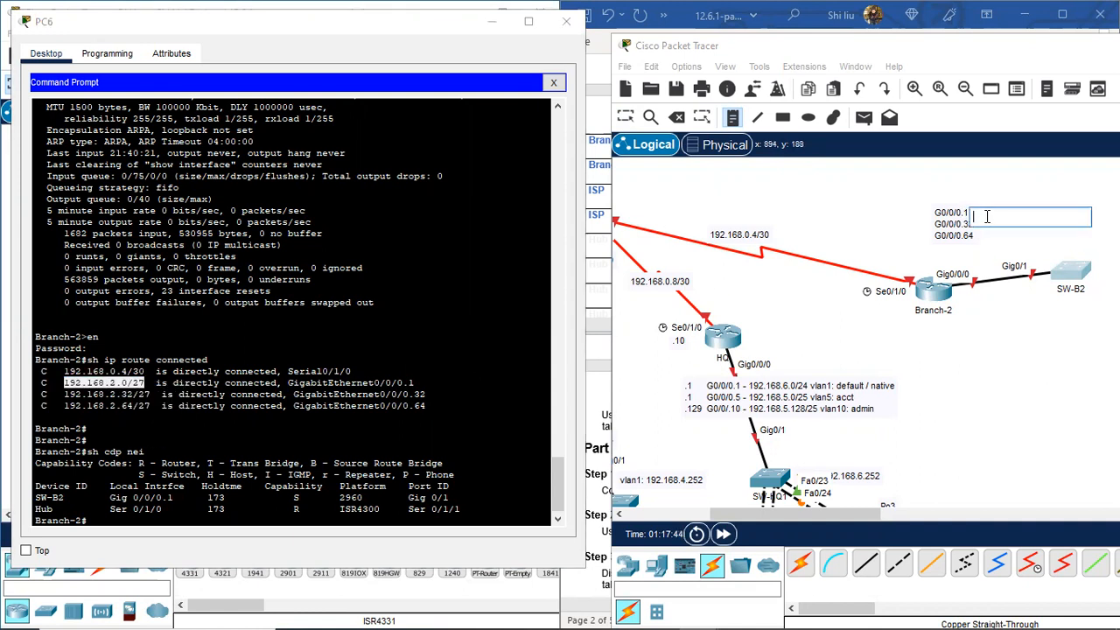
click(626, 117)
click(966, 215)
click(973, 214)
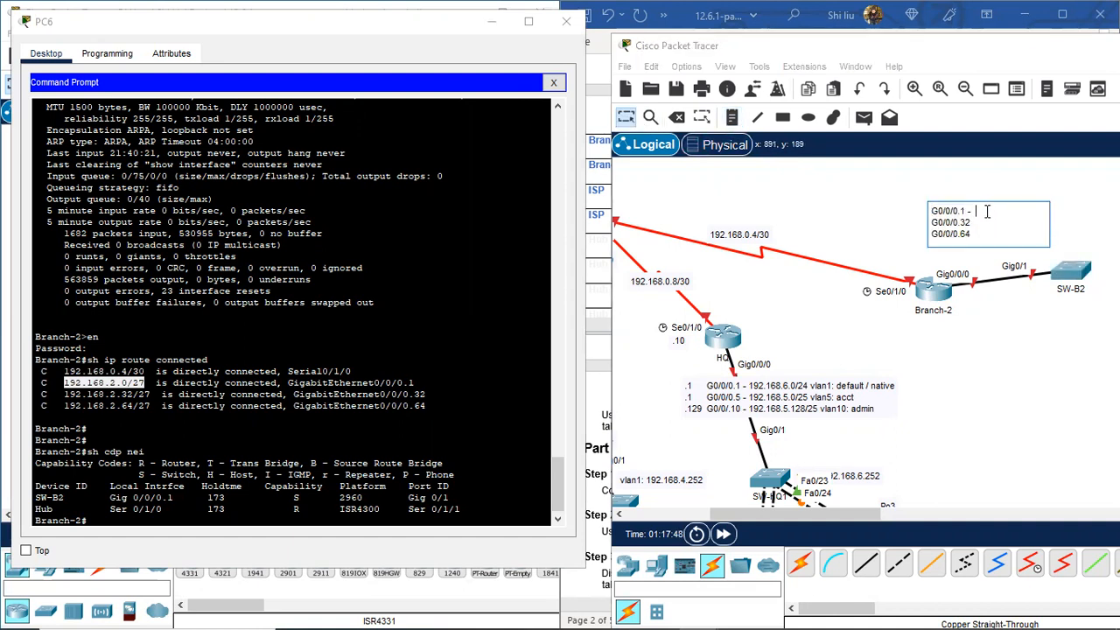
key(ctrl+v)
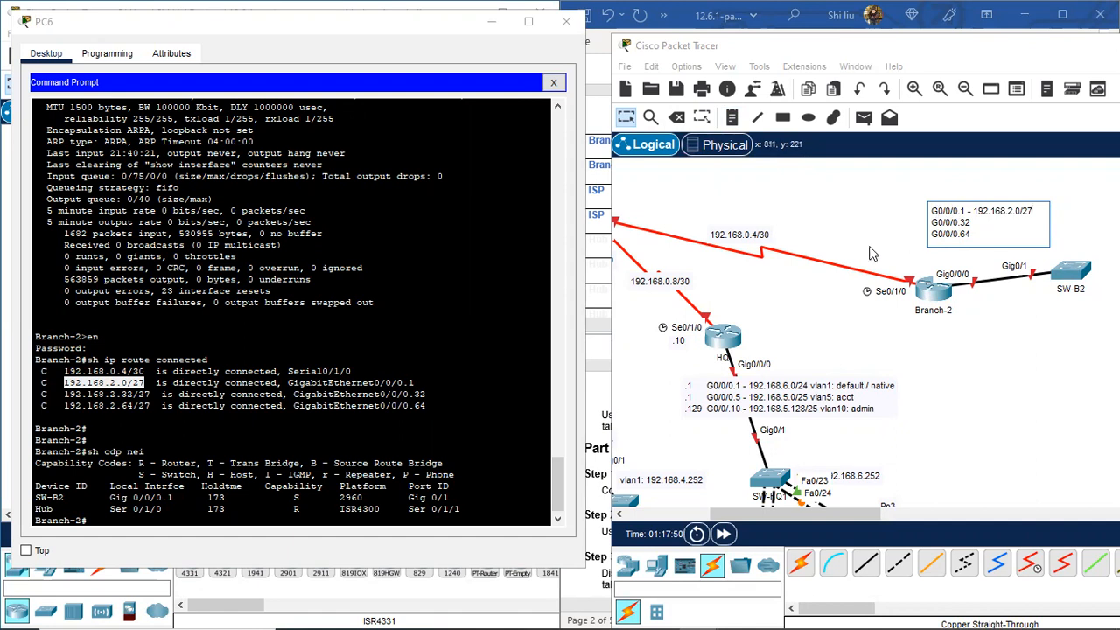
Step: Copy 192.168.2.32/27 and paste it after G0/0/0.32 with dash separators
drag(150, 395, 65, 395)
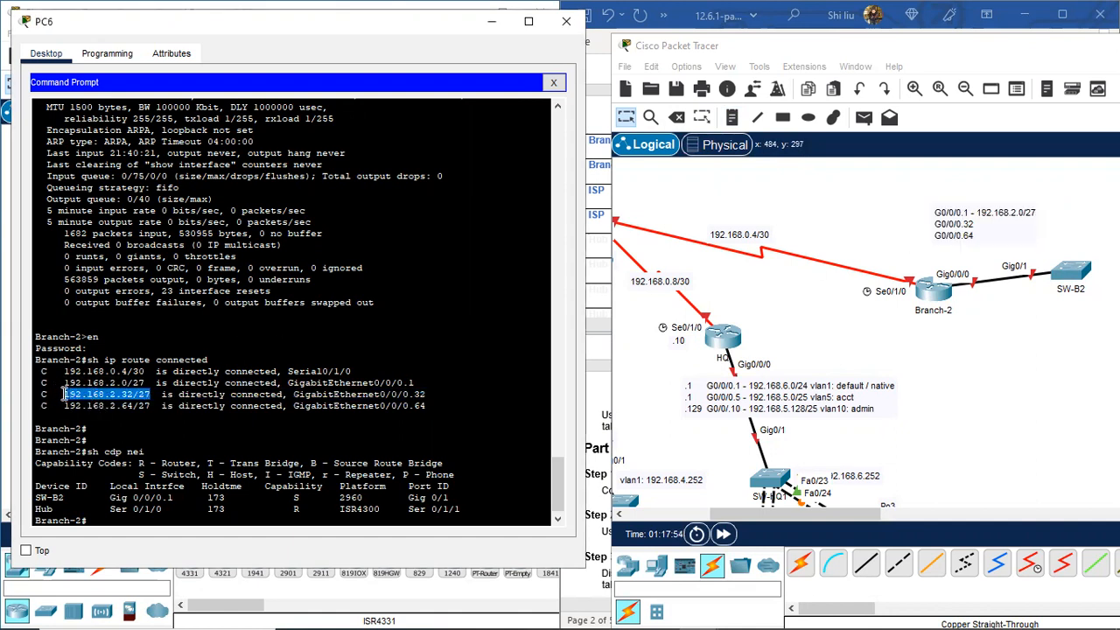
right_click(70, 398)
click(118, 411)
click(981, 224)
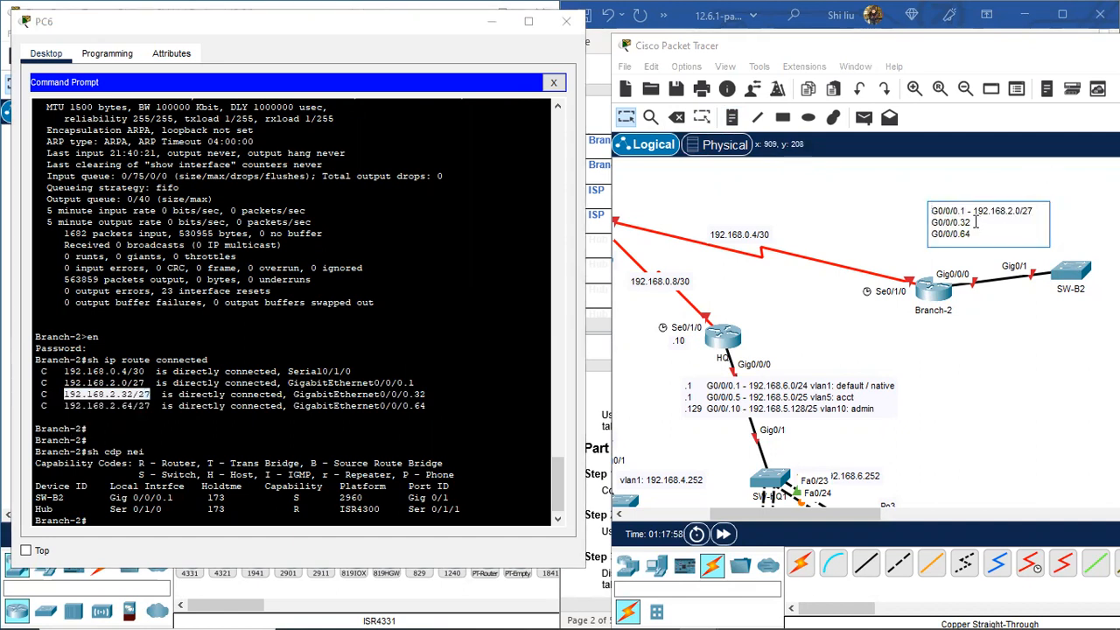
text(-)
key(ctrl+v)
text(-)
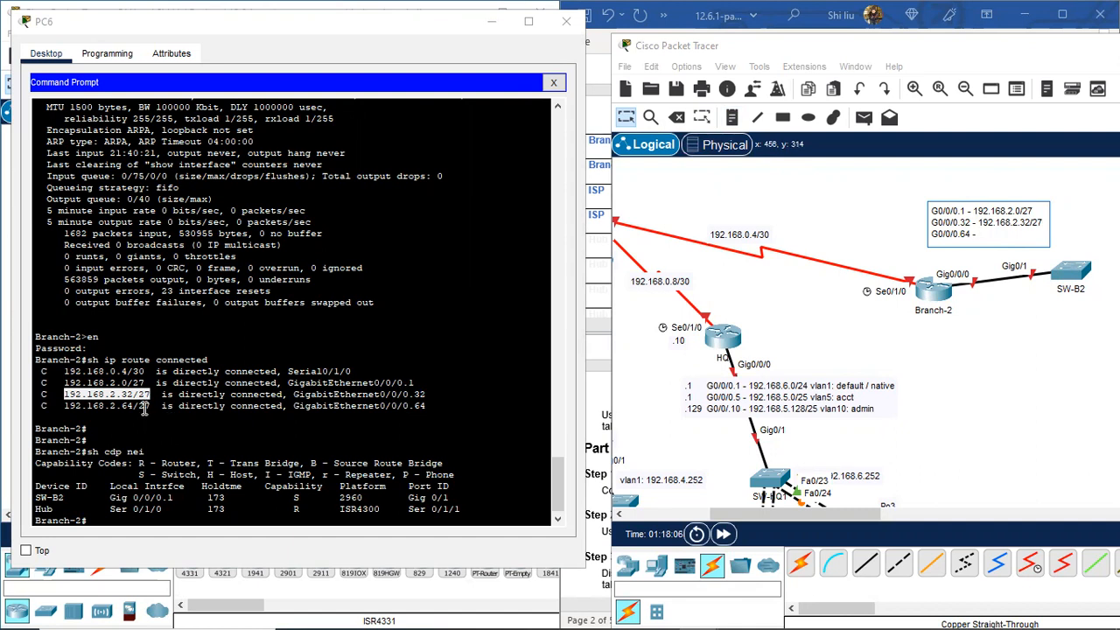
Step: Copy 192.168.2.64/27 and paste it after G0/0/0.64 in the note
drag(150, 406, 65, 404)
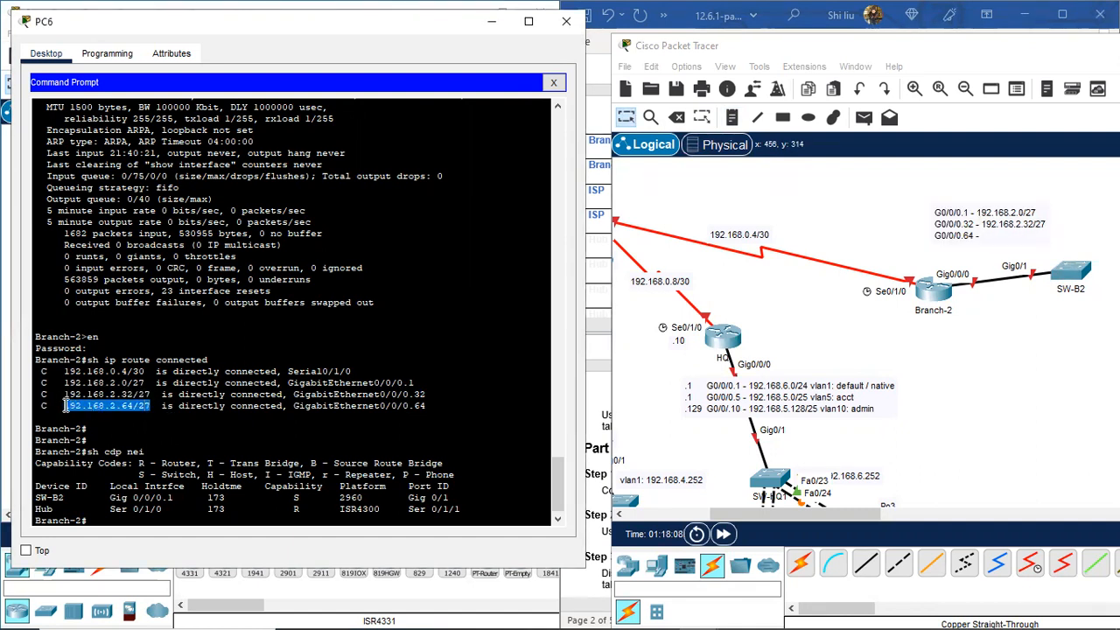
key(ctrl+c)
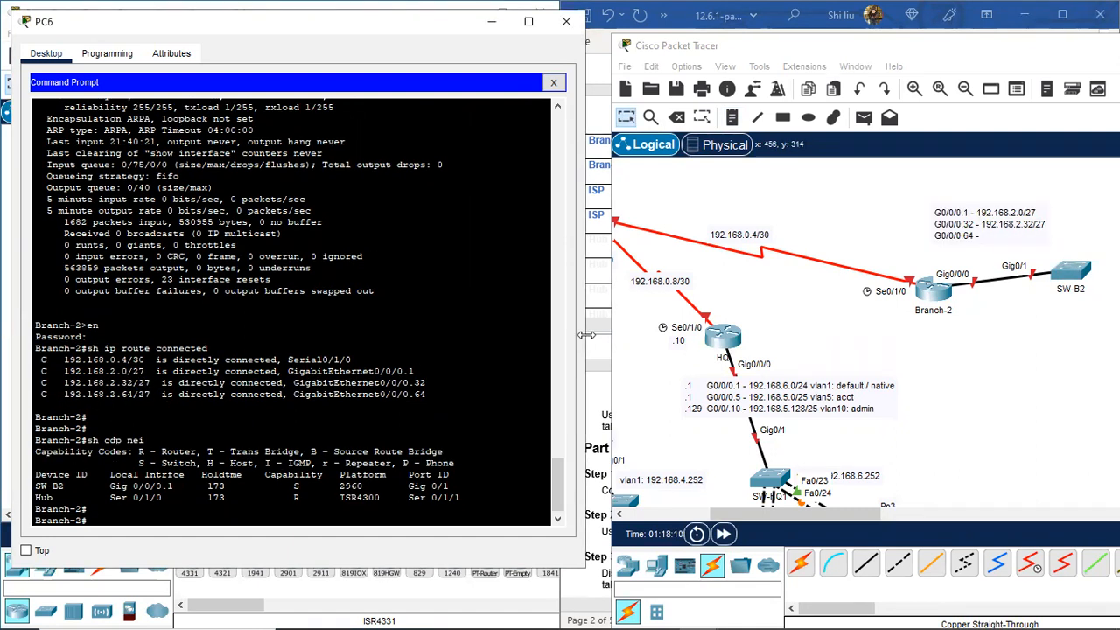
drag(151, 395, 65, 395)
right_click(101, 395)
click(145, 409)
click(965, 237)
click(983, 236)
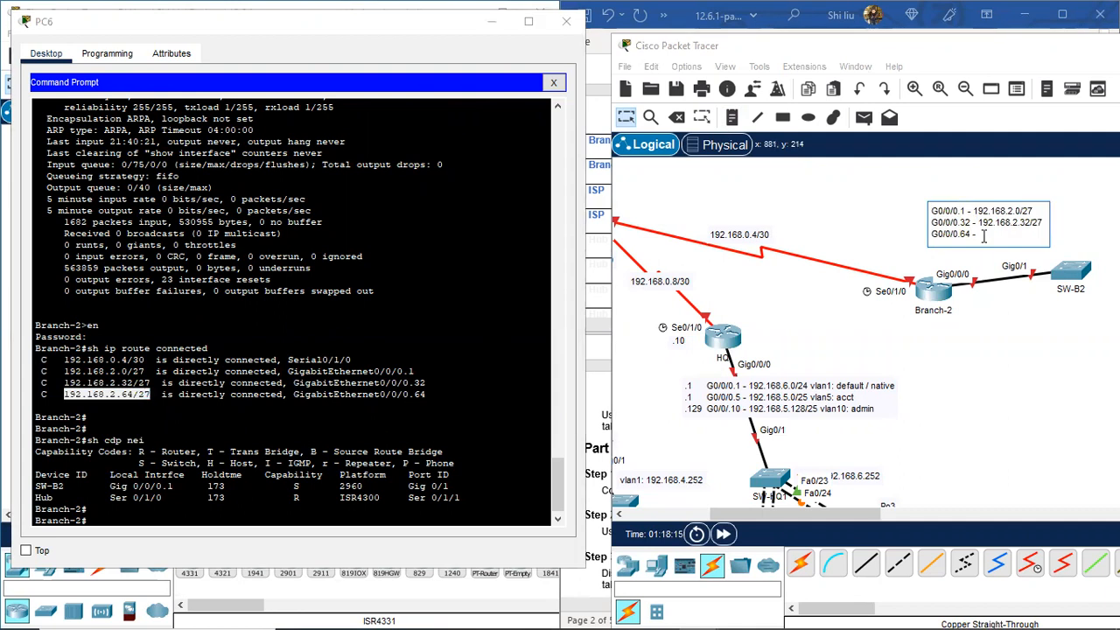
key(ctrl+v)
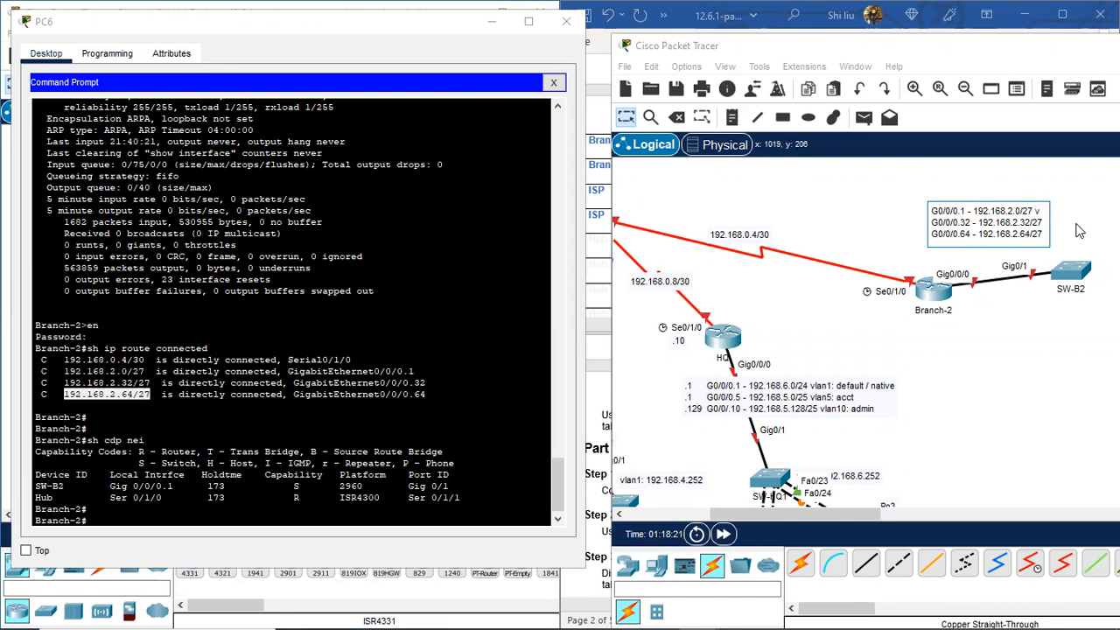
Step: Add VLAN labels for VLANs 1, 32 and 64 to the subinterface lines
text(lan)
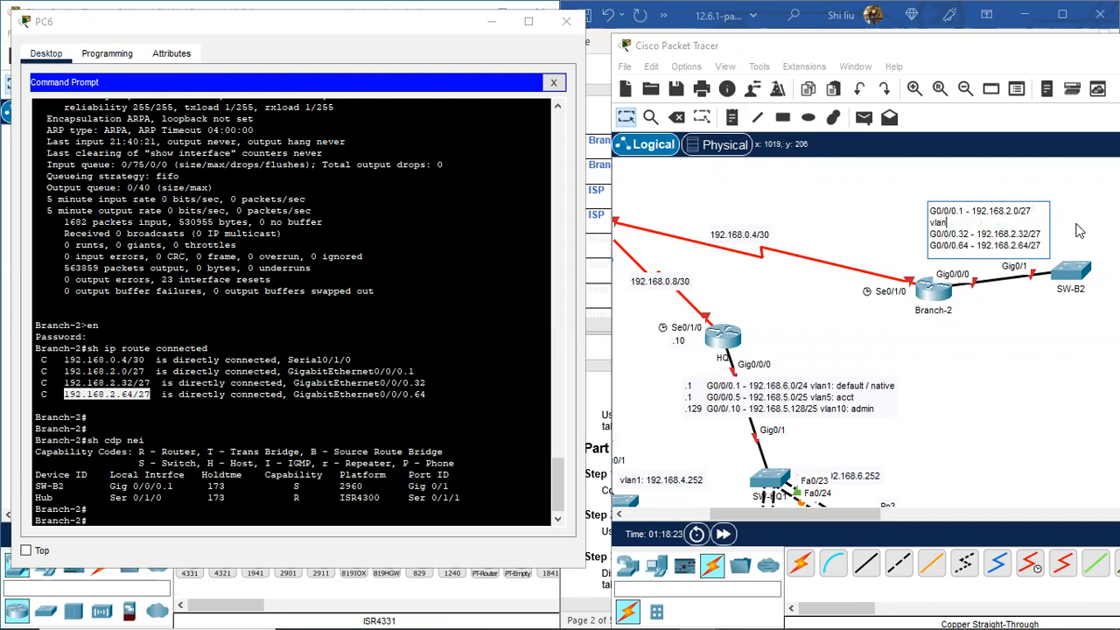
text(1:)
key(Return)
text(vlan32:)
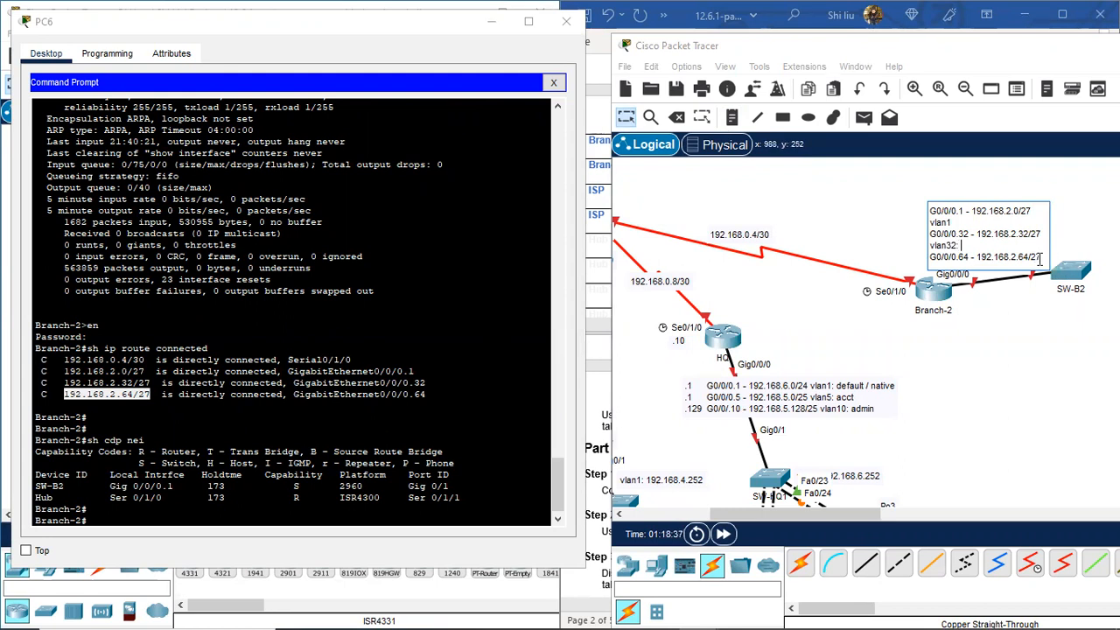
key(Return)
text(vlan64:)
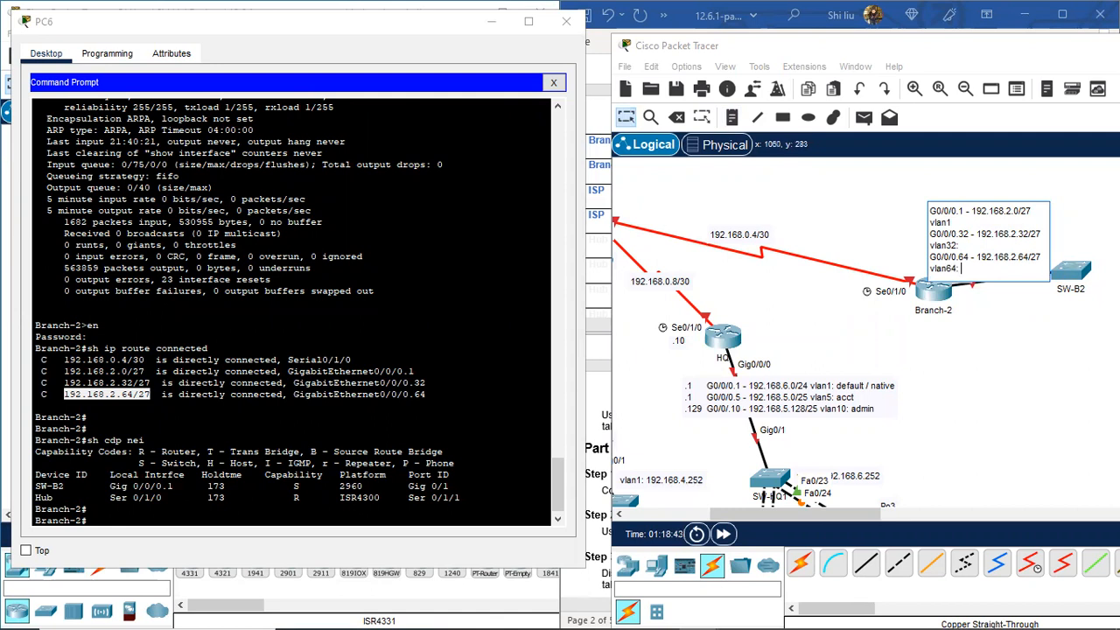
Step: Finish editing and position the subinterface note just above Branch-2
click(1017, 341)
mouse_move(989, 221)
mouse_down()
mouse_move(989, 189)
mouse_move(957, 213)
mouse_move(978, 239)
mouse_move(971, 231)
mouse_move(991, 230)
mouse_up()
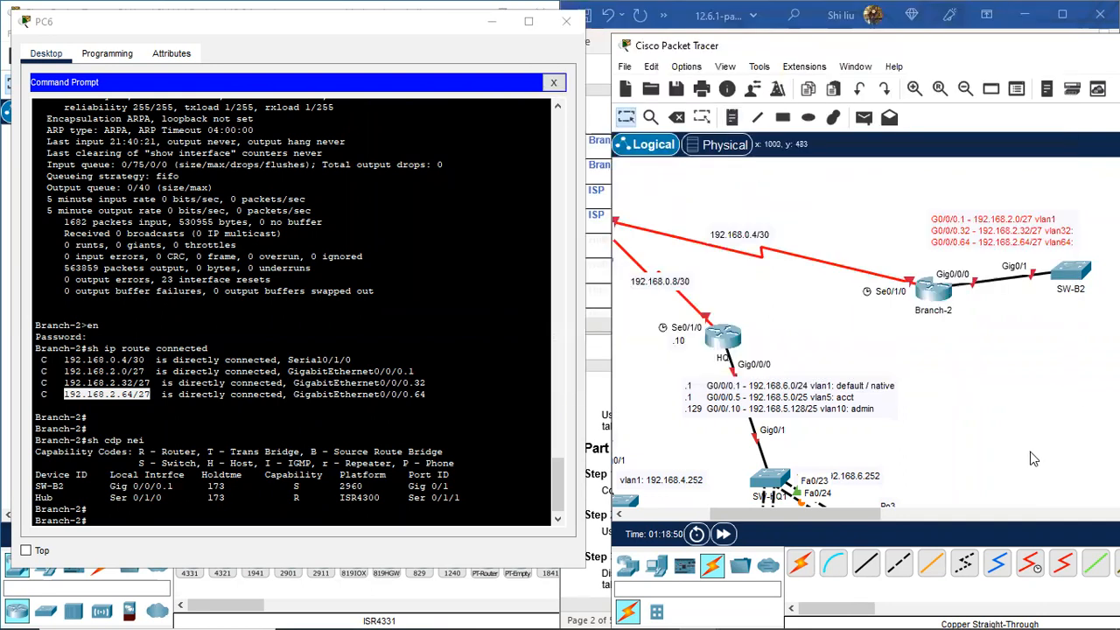
drag(1004, 238, 965, 229)
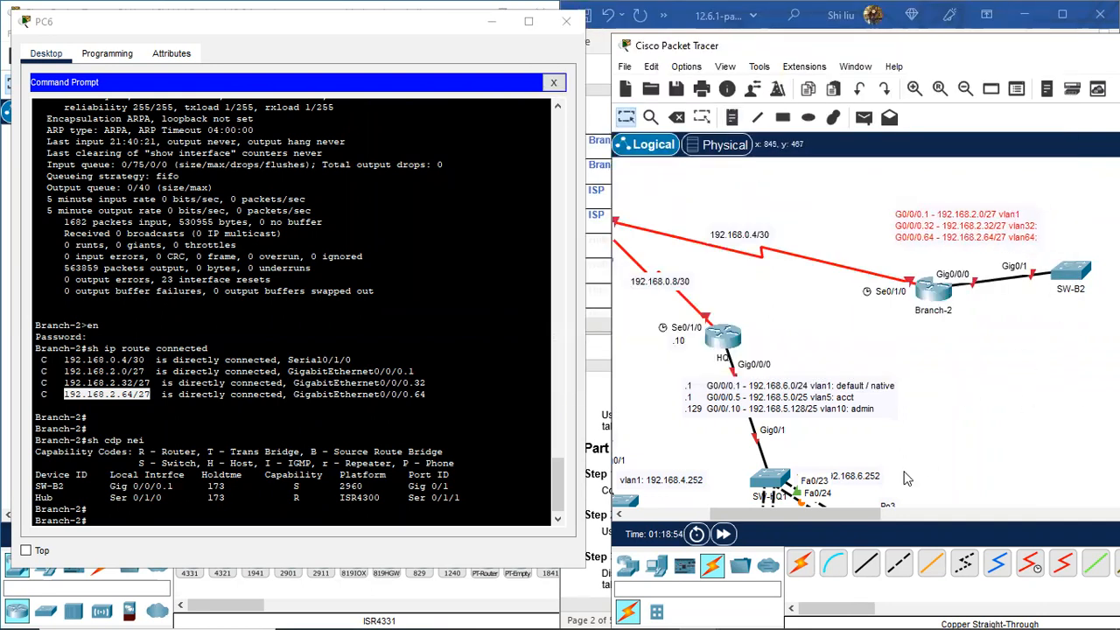
drag(859, 514, 898, 518)
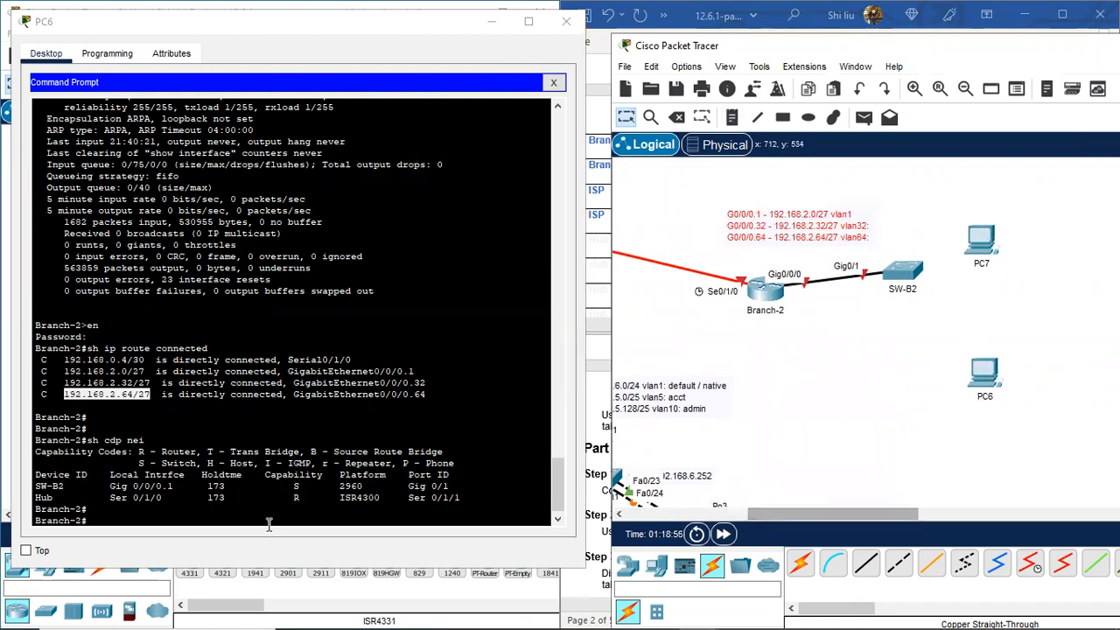
drag(788, 514, 744, 531)
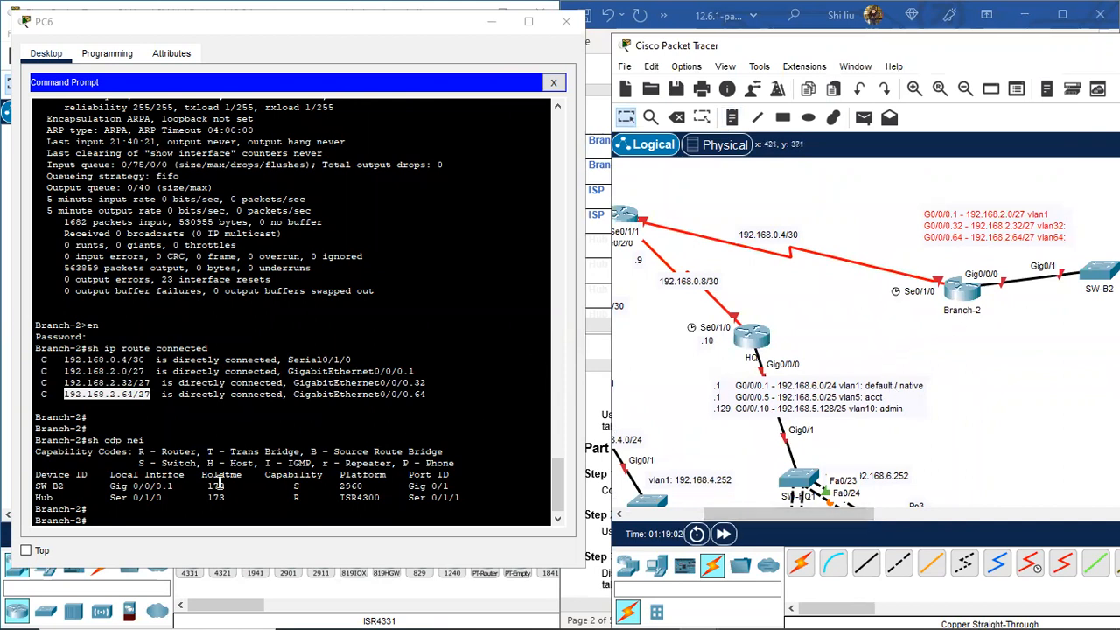
Step: List Branch-2's interface addresses and add a '.6' note beside its Serial0/1/0 end
click(106, 519)
key(Return)
key(Return)
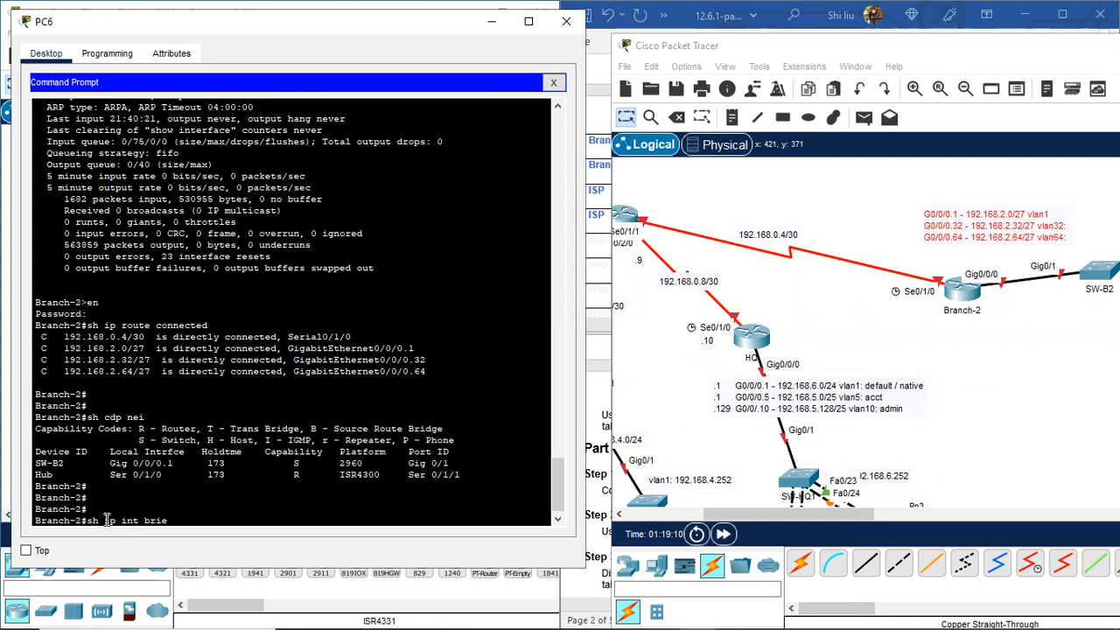
key(Return)
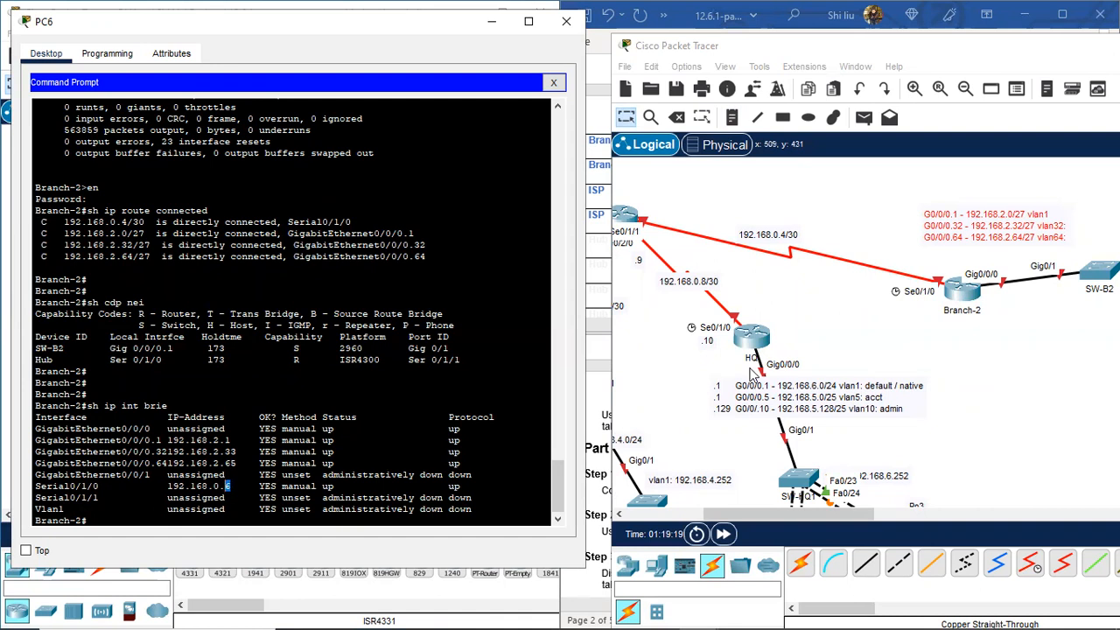
click(732, 118)
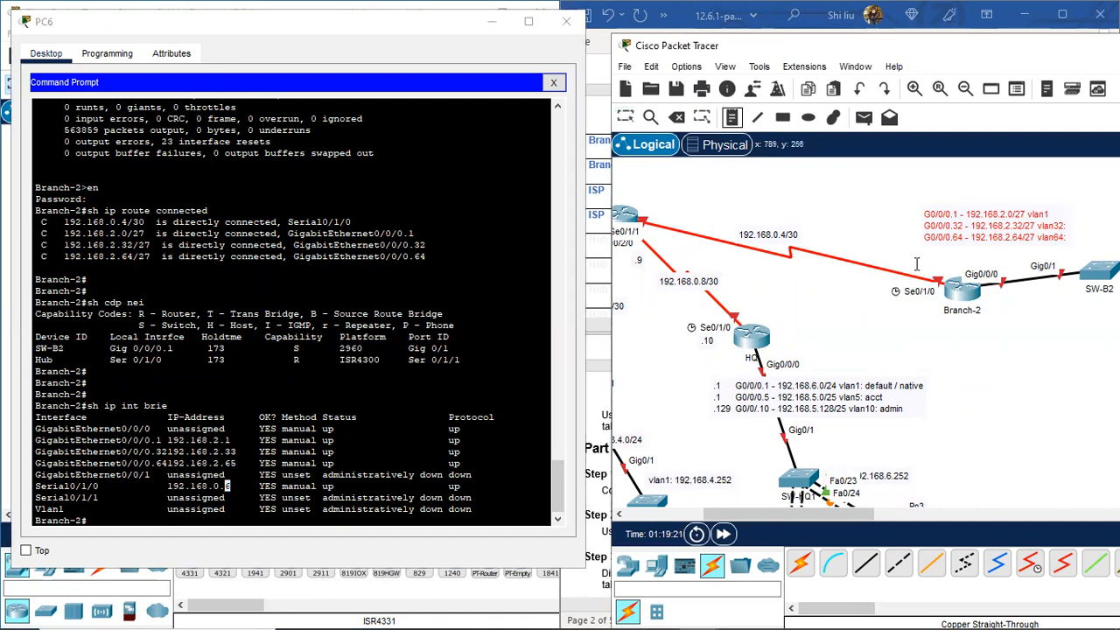
click(916, 262)
key(Return)
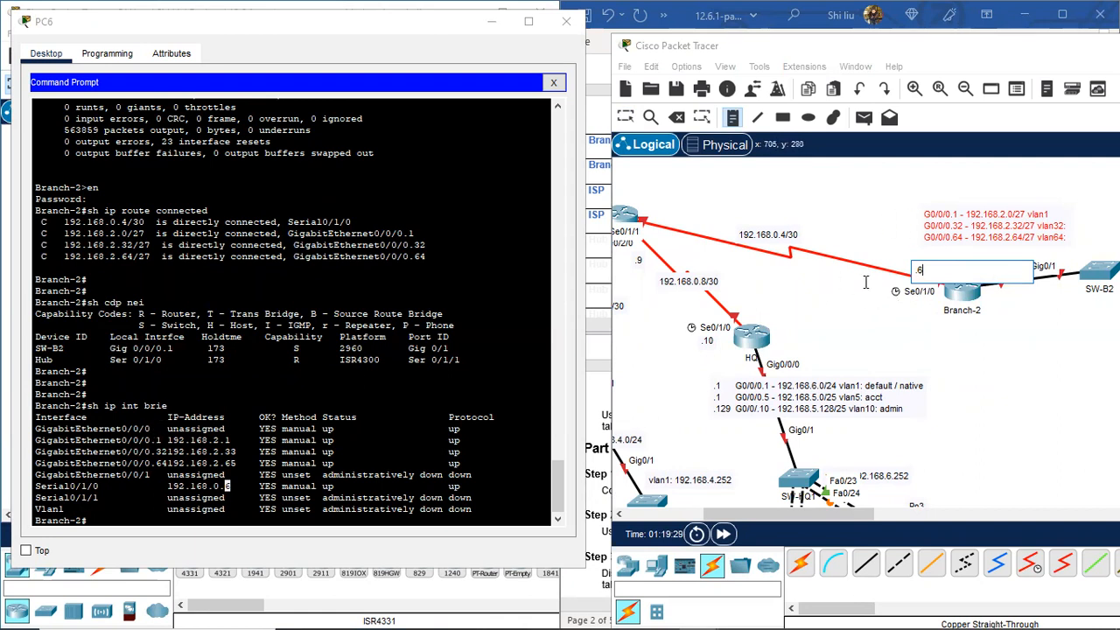
click(910, 216)
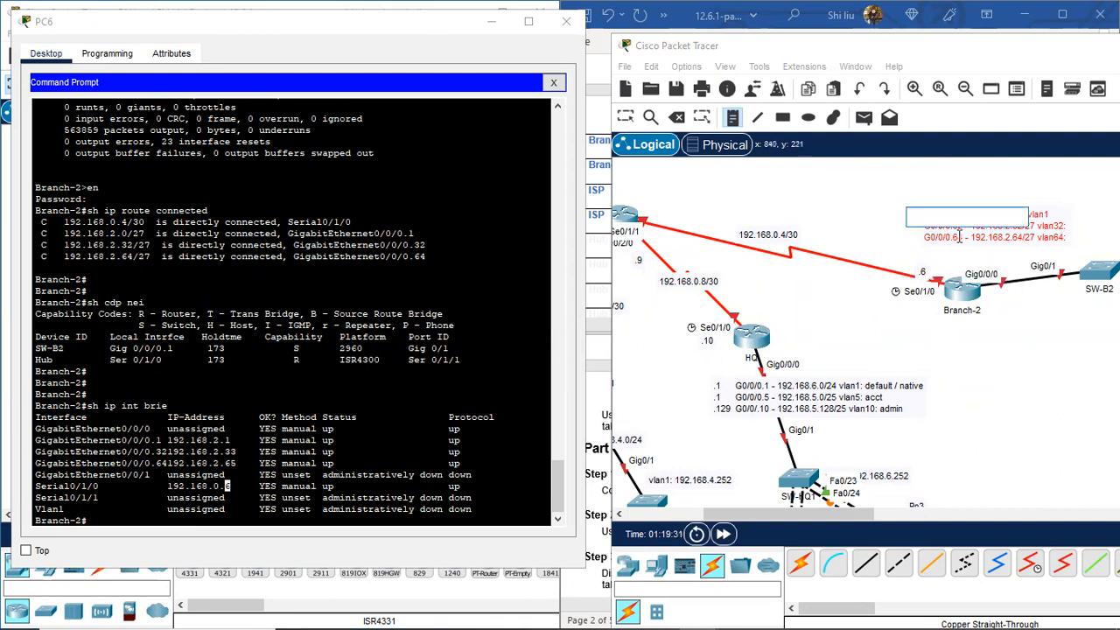
Step: Add a '.1 / .33 / .65' gateway note beside the subinterface list and shift it right
text(.1)
key(Return)
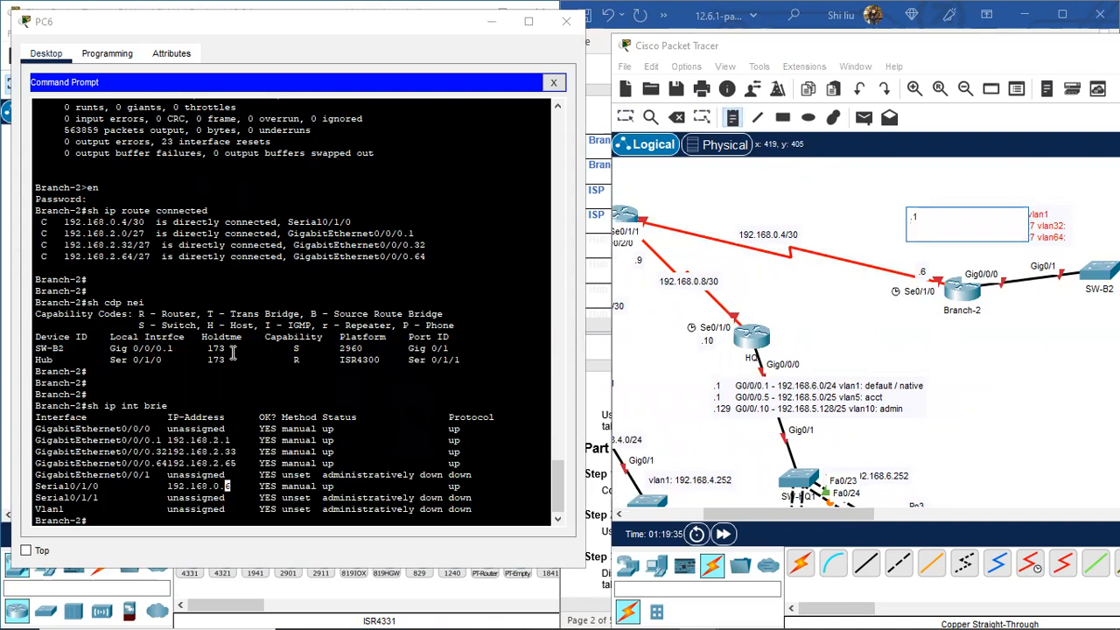
text(.33)
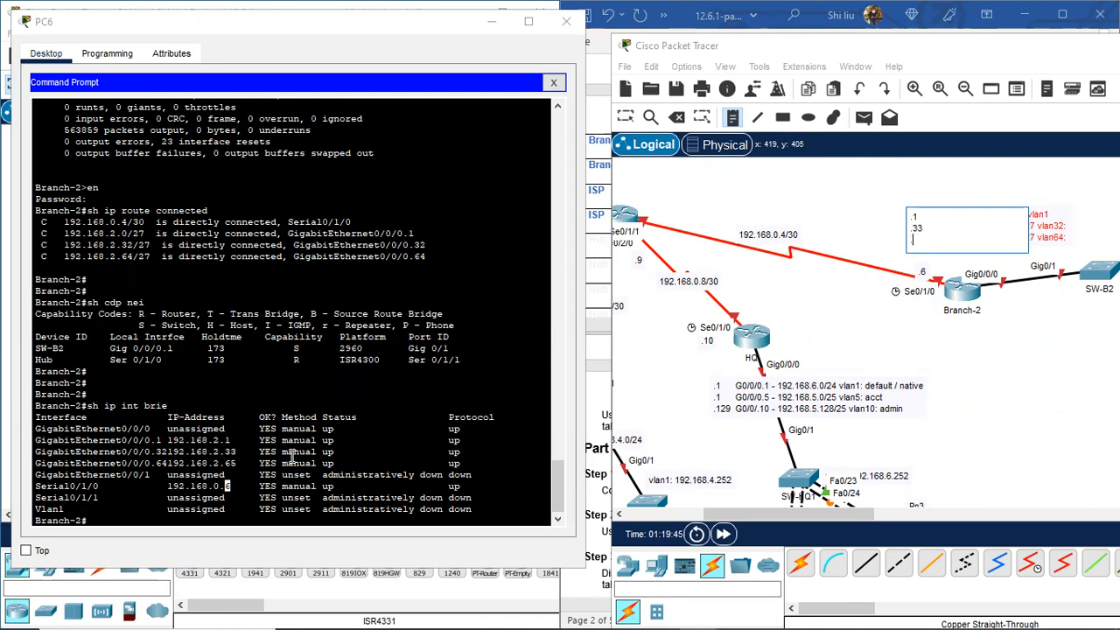
text(5)
click(626, 118)
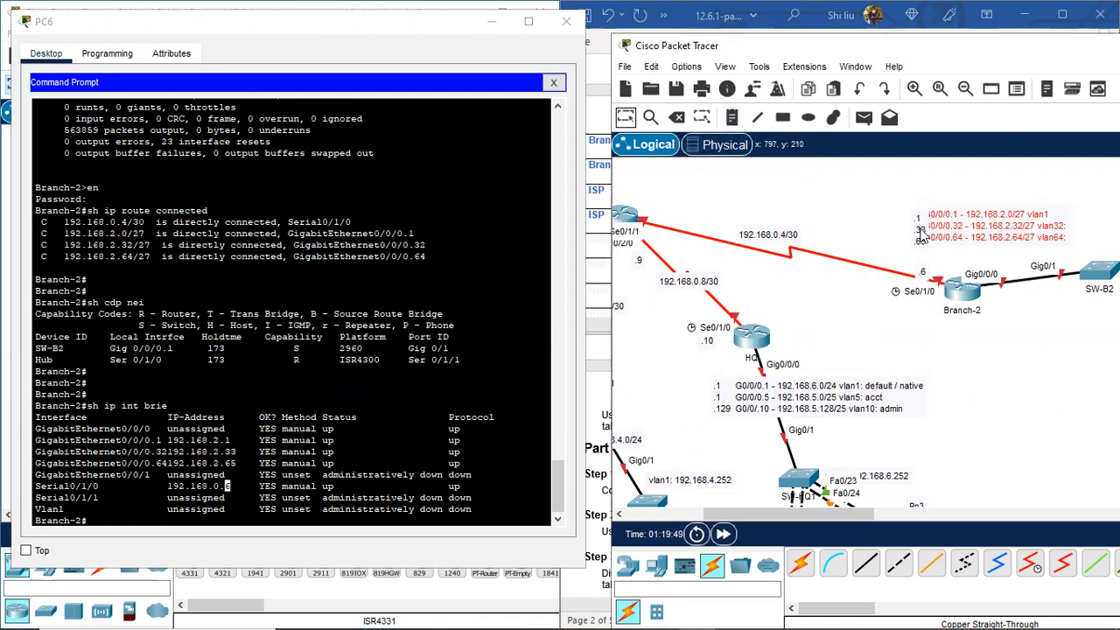
drag(921, 225, 938, 231)
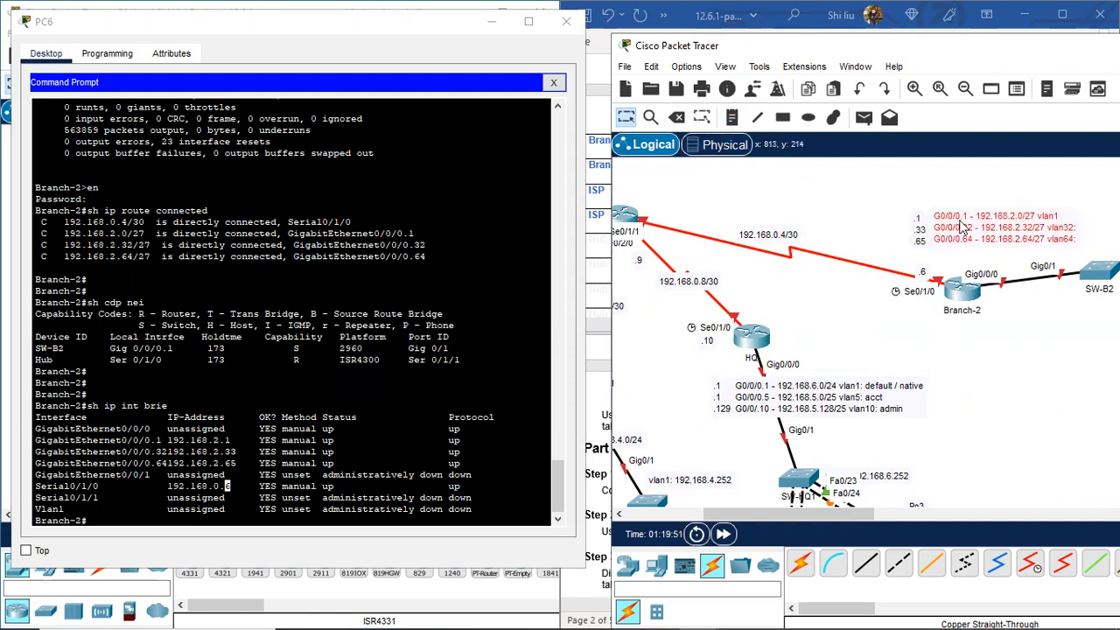
double_click(920, 233)
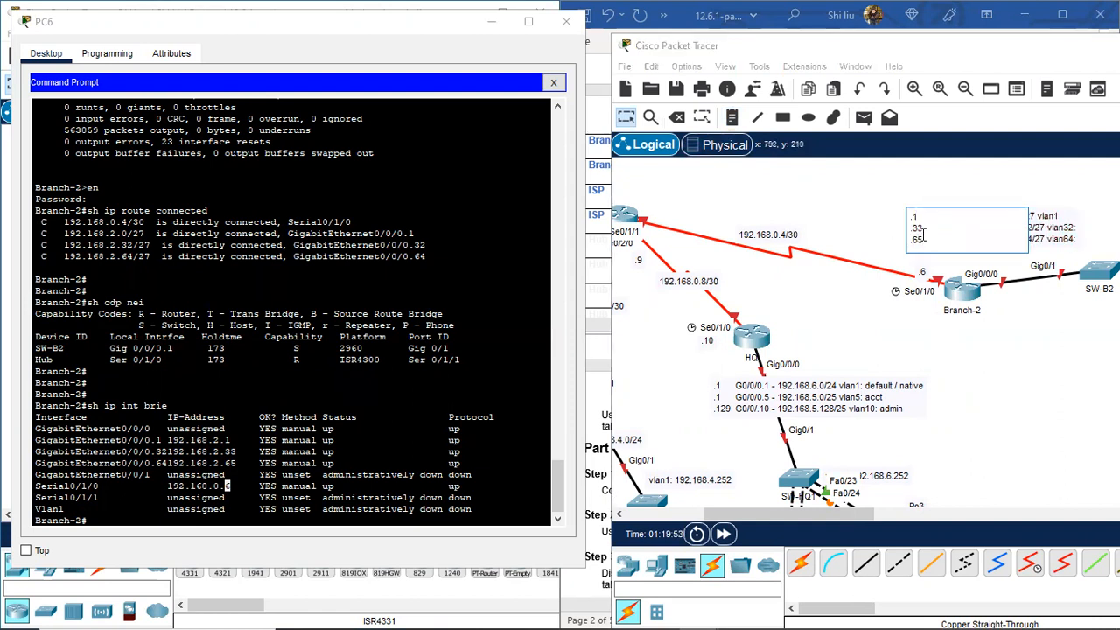
click(904, 212)
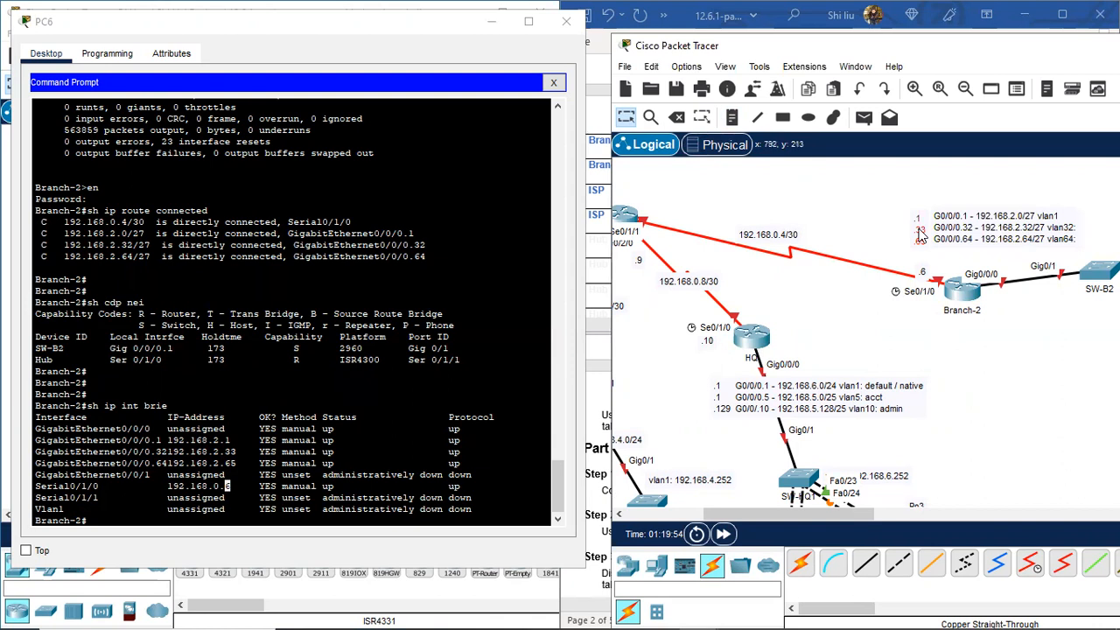
double_click(918, 232)
click(865, 204)
drag(860, 514, 871, 513)
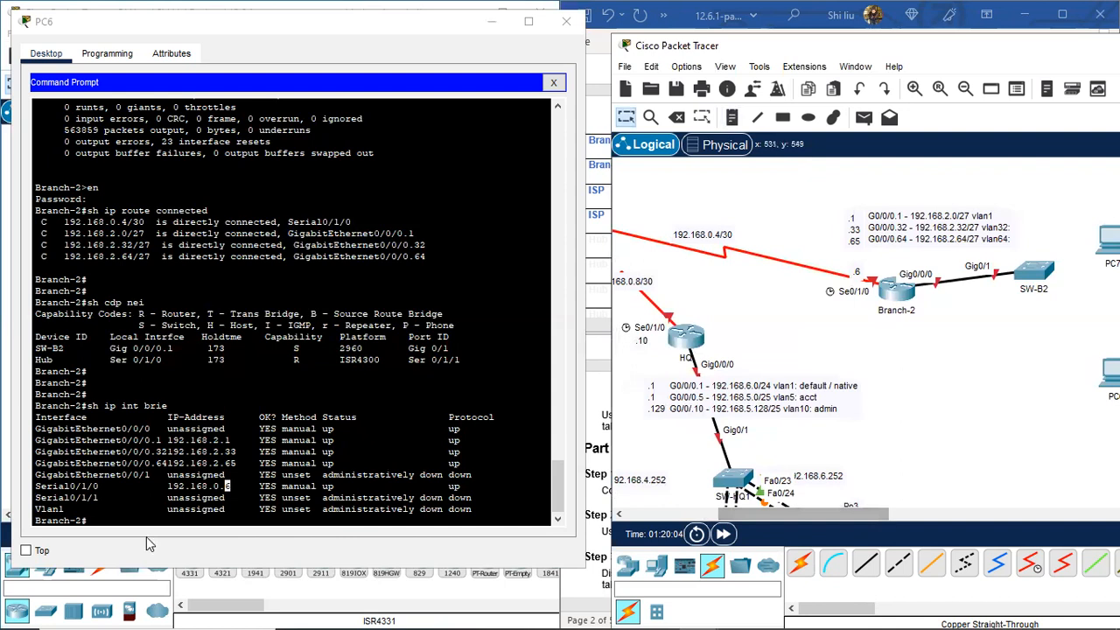
Step: Run 'sh cdp nei detail', copy SW-B2's address 192.168.2.17, and paste it as a note beneath SW-B2
click(128, 516)
key(Return)
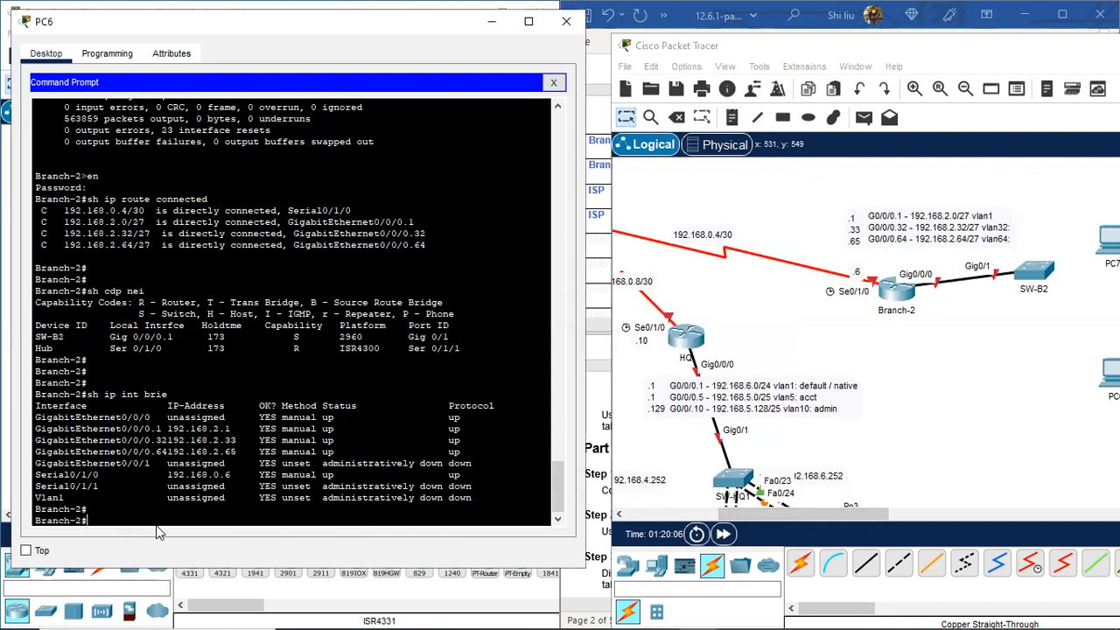
text(sh cdp nei detail)
key(Return)
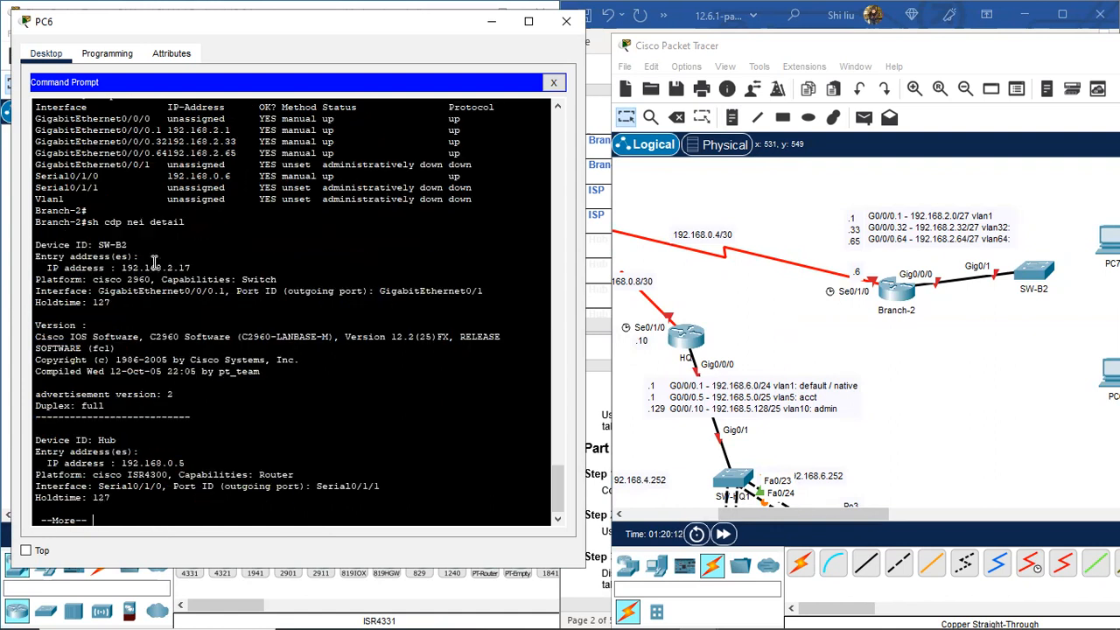
drag(192, 267, 121, 267)
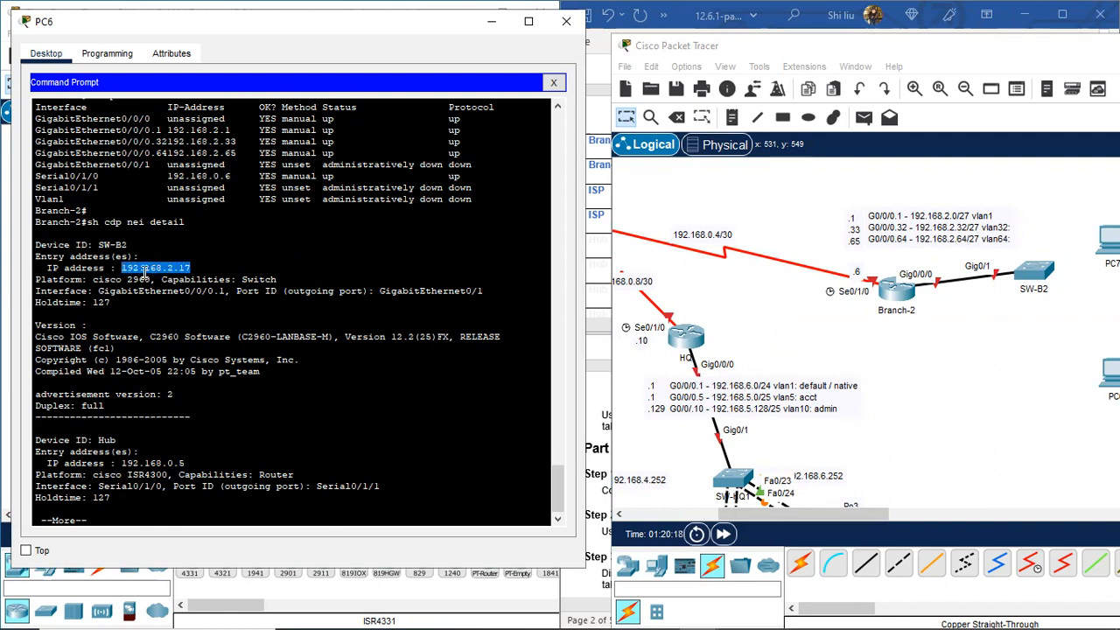
right_click(145, 272)
click(180, 282)
click(733, 119)
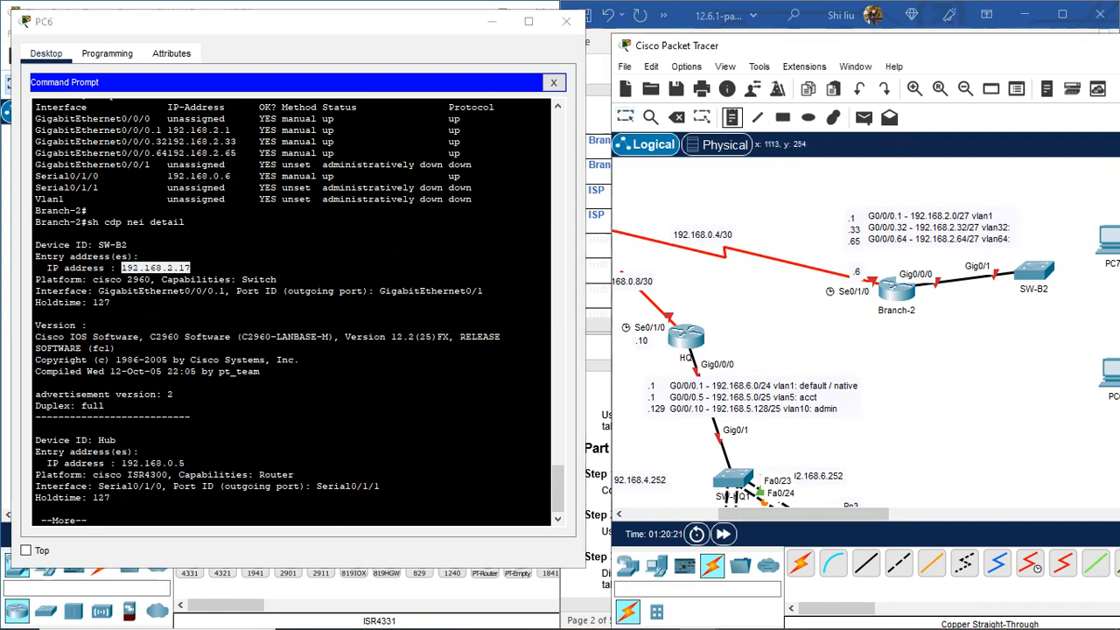
click(1021, 322)
key(ctrl+v)
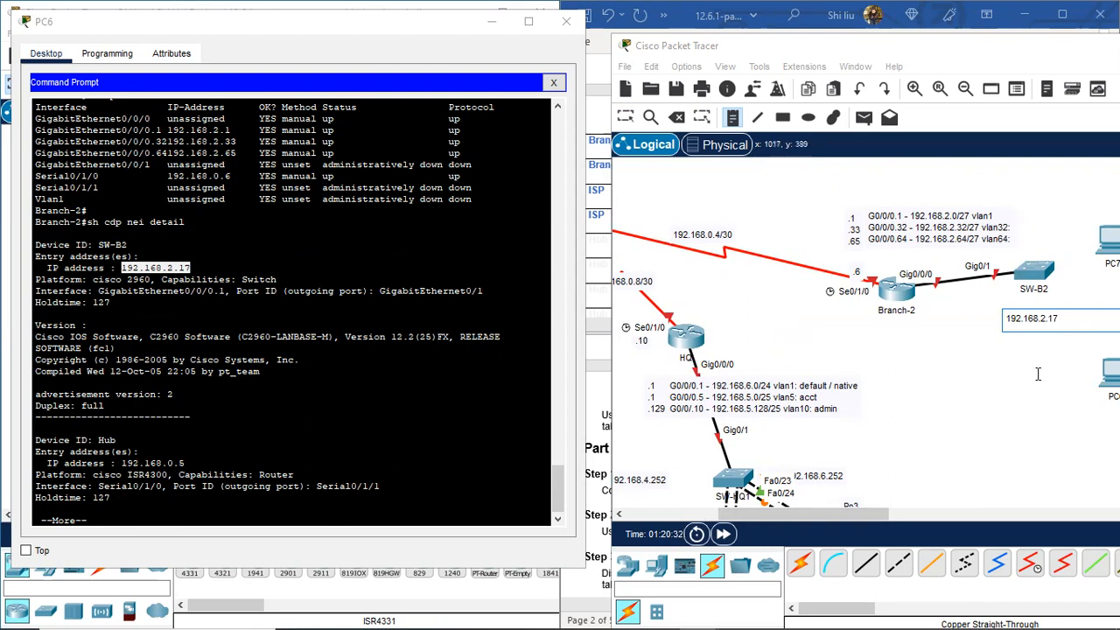
Step: Label the Hub router's Se0/1/1 end '.5' and shift the topology window left
drag(885, 514, 902, 521)
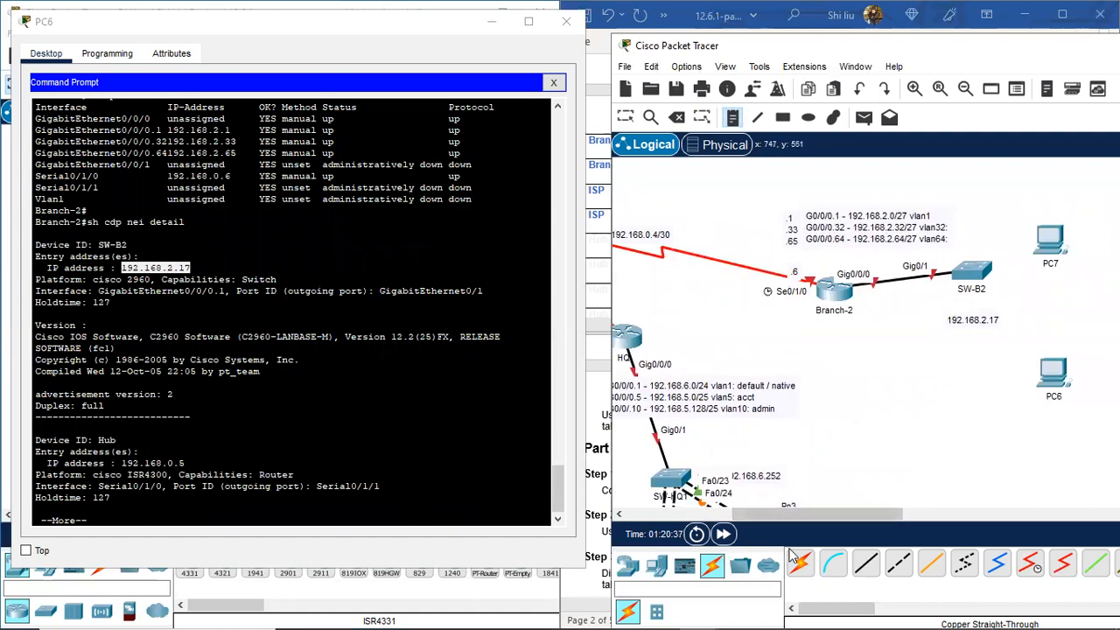
drag(818, 516, 764, 516)
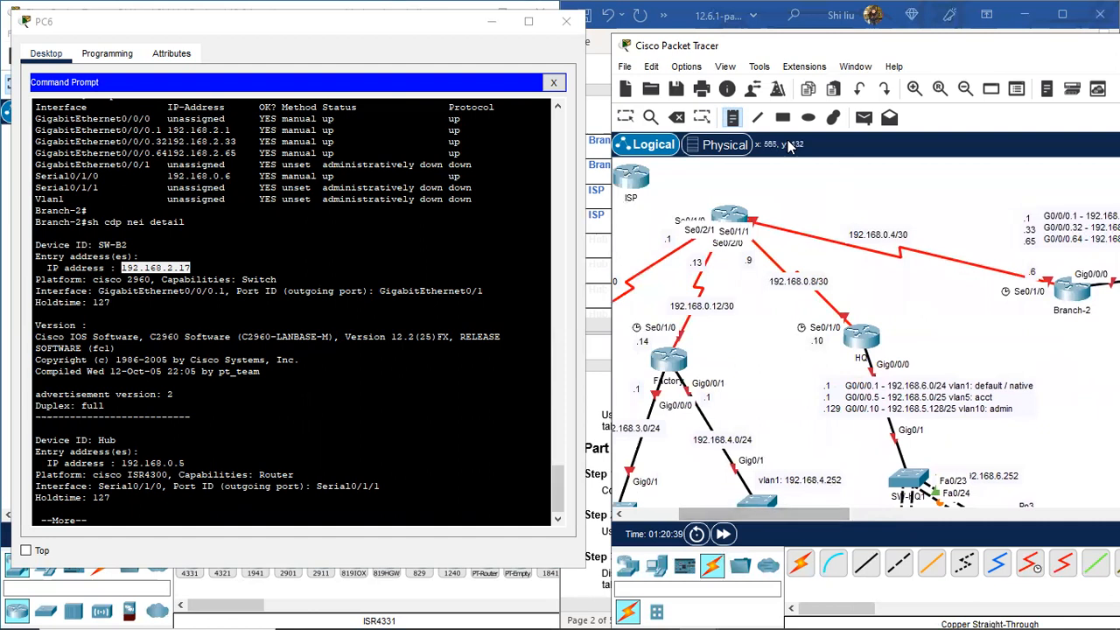
click(756, 208)
text(.5)
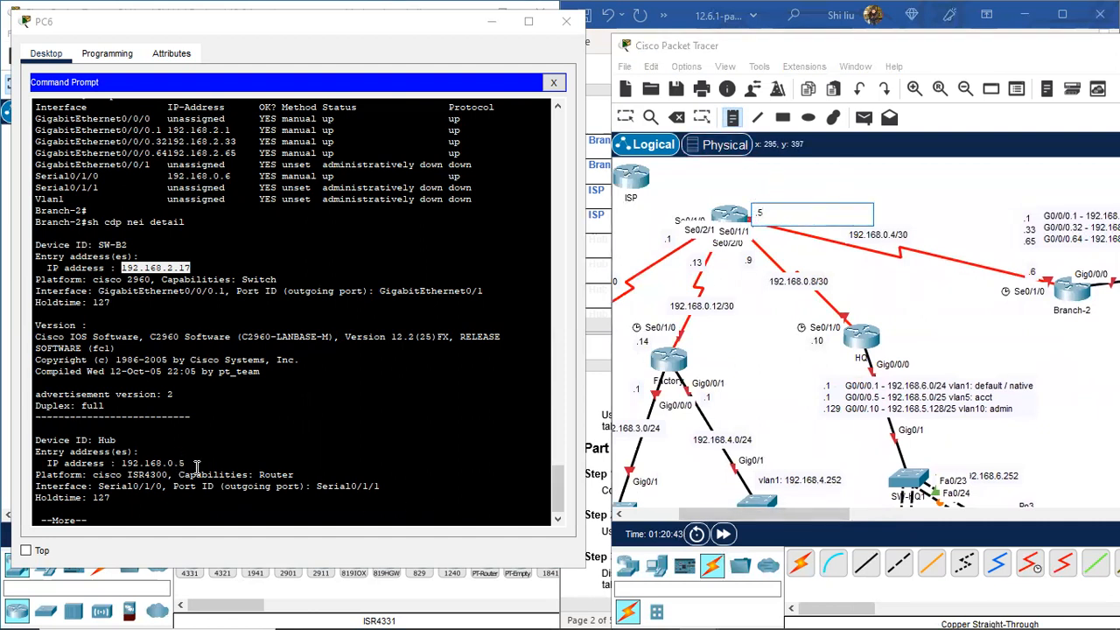
click(628, 120)
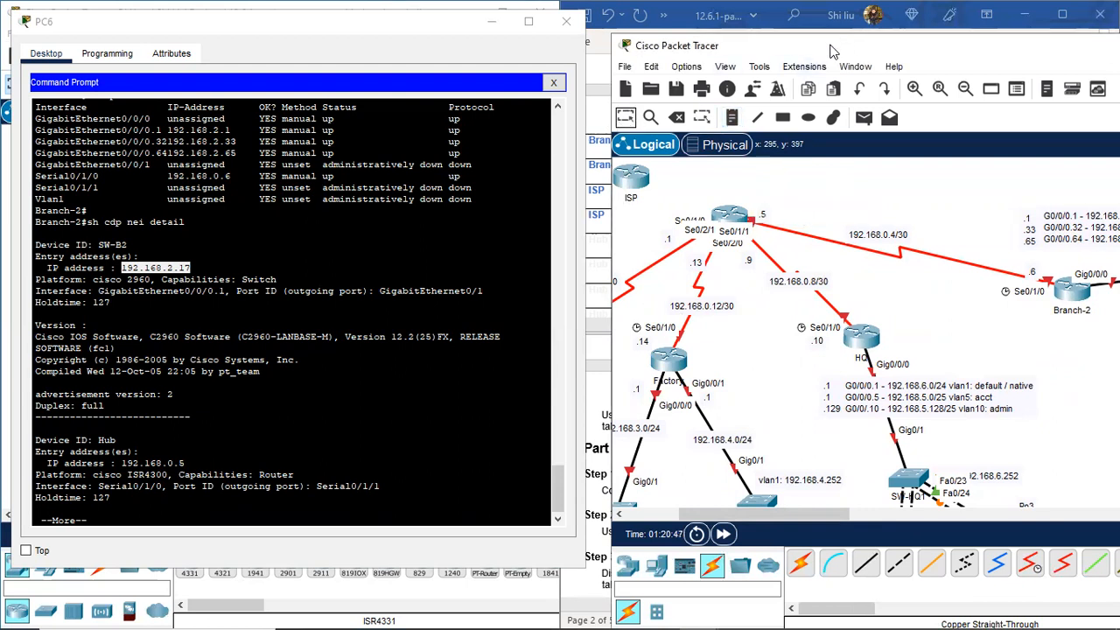
drag(831, 51, 574, 52)
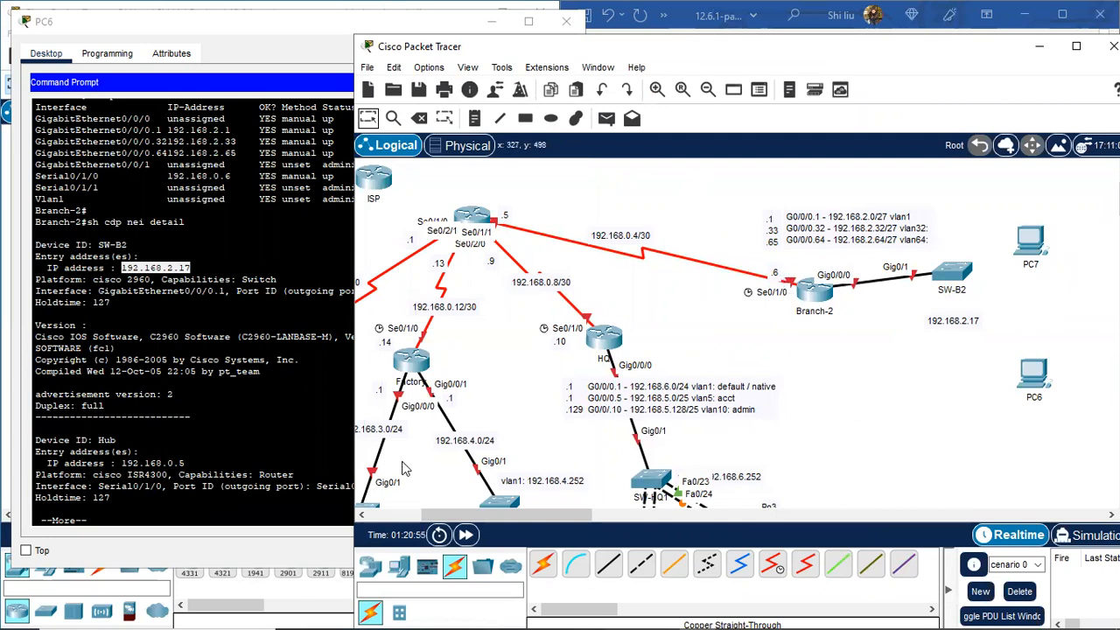
Step: Telnet from PC6 into SW-B2 at 192.168.2.17, log in, and enter privileged mode
click(152, 514)
key(space)
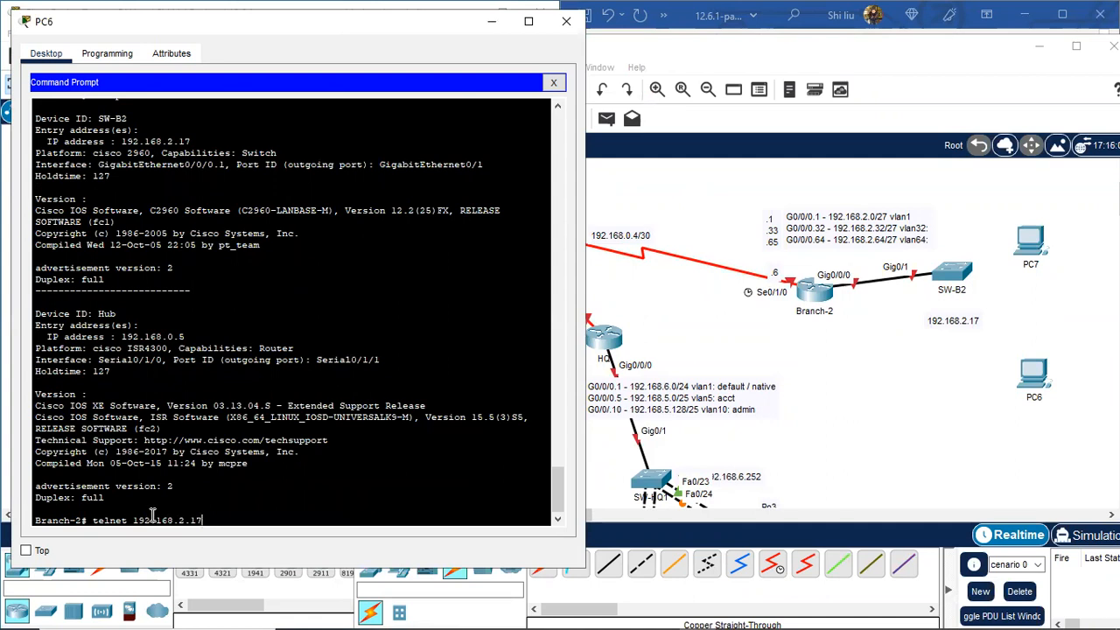
key(Return)
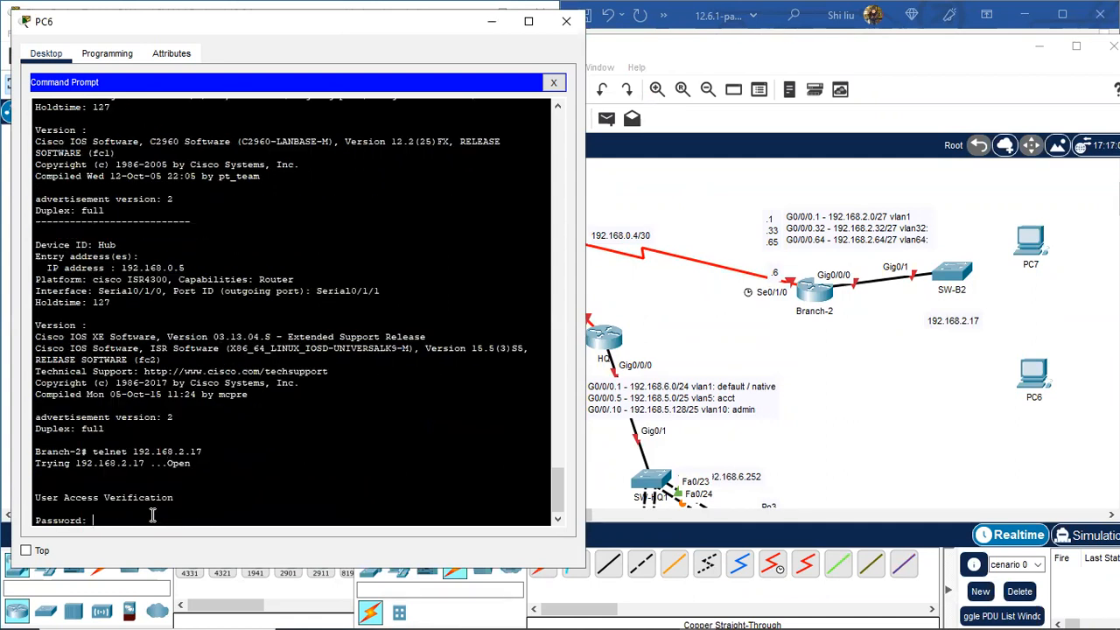
key(Return)
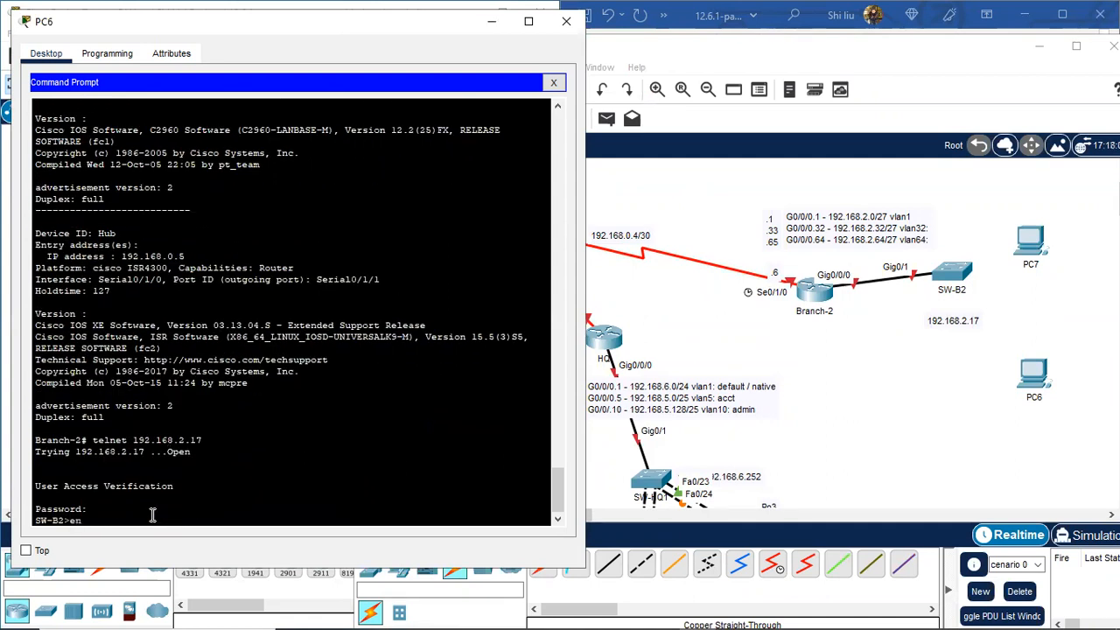
key(Return)
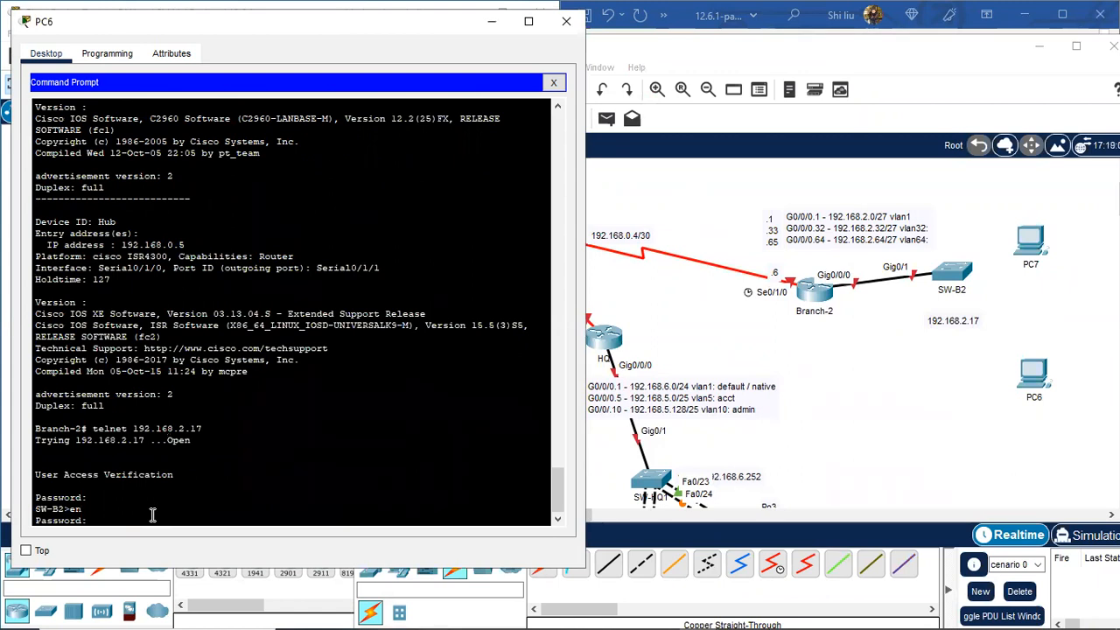
key(Return)
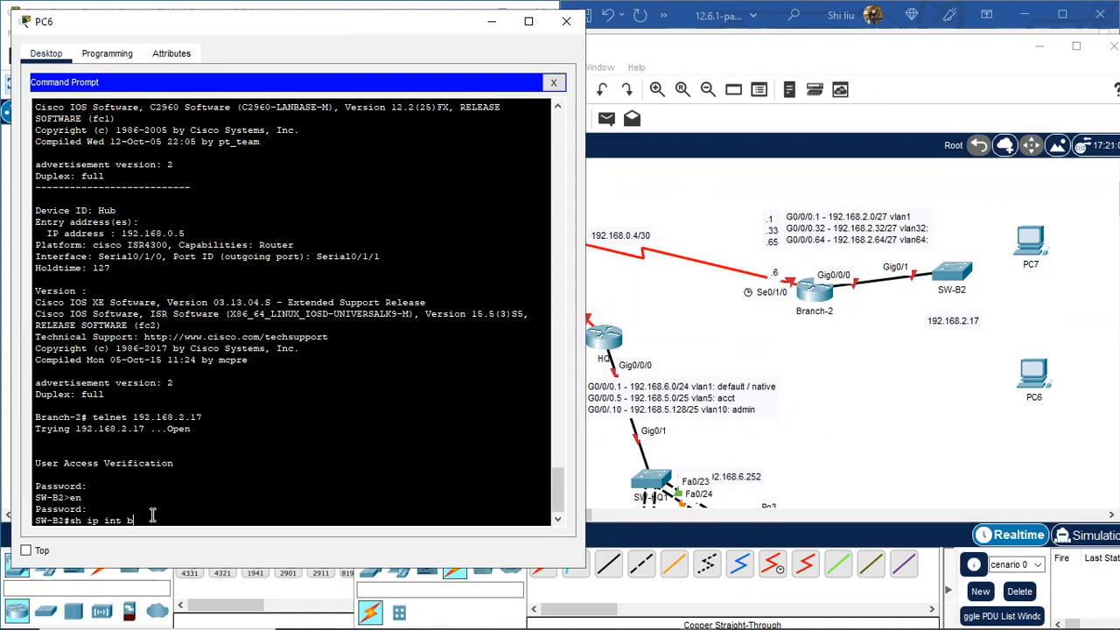
Step: Confirm Vlan1 holds 192.168.2.17 with 'sh ip int bri' and prefix SW-B2's note with 'vlan1:'
text(sh ip int bri)
key(Return)
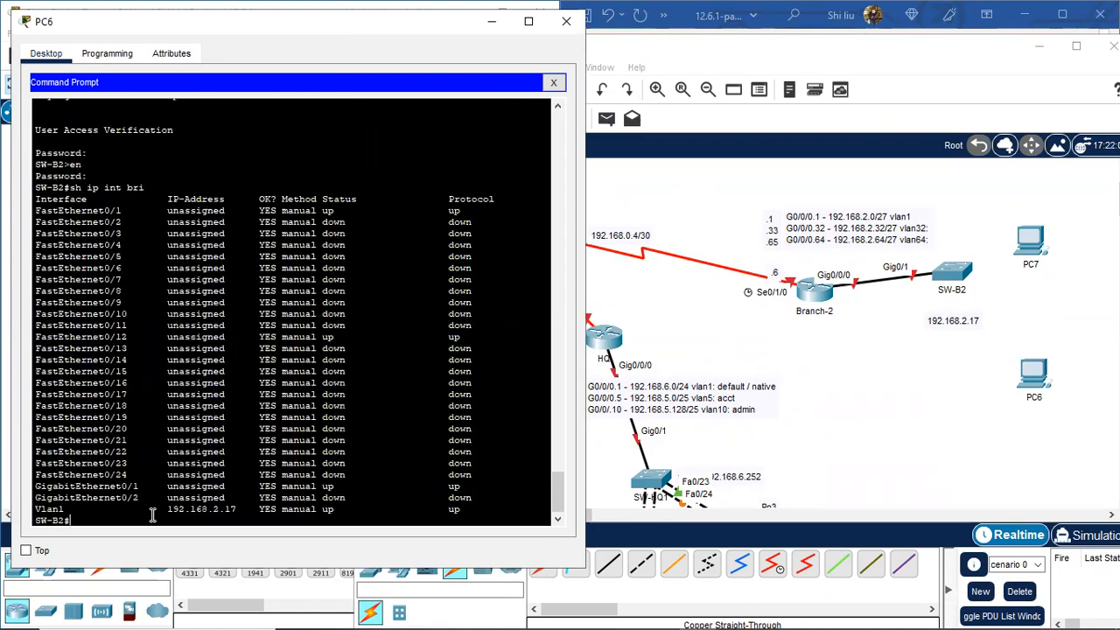
drag(236, 509, 32, 510)
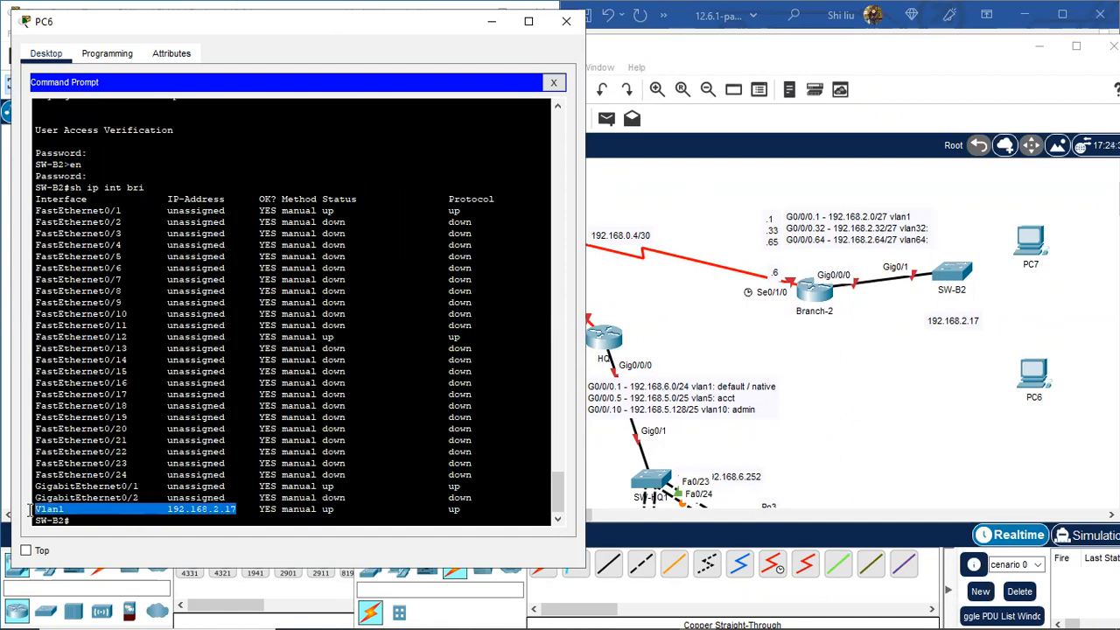
click(953, 320)
text(vlan1 )
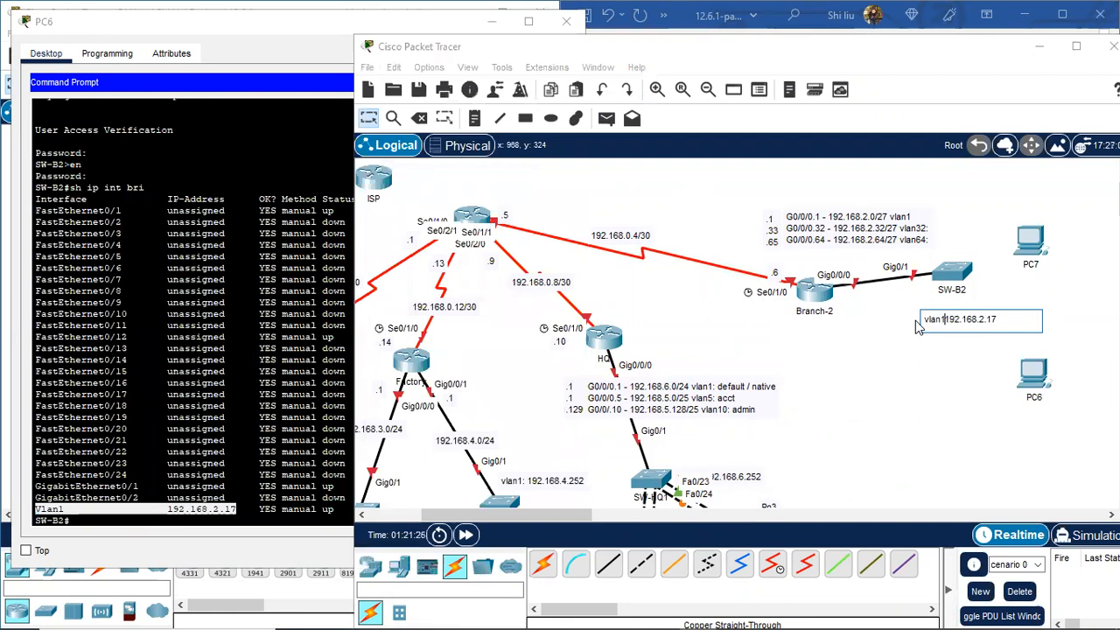
text(:)
Step: Place the vlan1: 192.168.2.17 note below SW-B2 and set SW-B2, PC6 and PC7 beneath Branch-2
click(950, 382)
drag(1036, 241, 1081, 206)
click(965, 317)
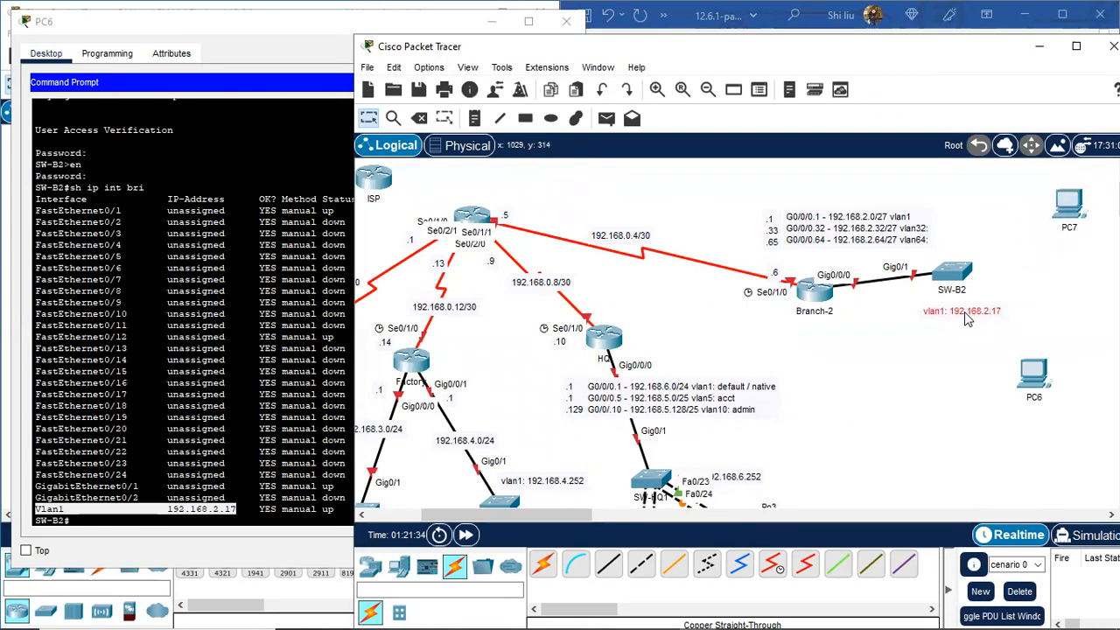
drag(967, 319, 842, 442)
drag(961, 269, 945, 349)
scroll(896, 455, down, 2)
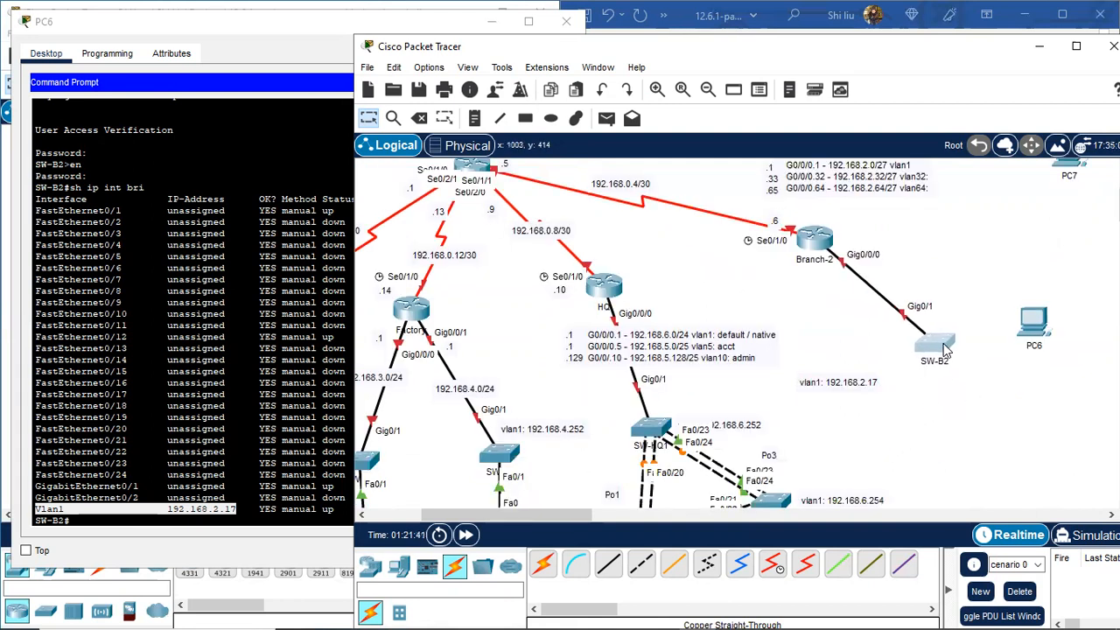
scroll(1073, 222, up, 2)
drag(1069, 208, 1043, 460)
drag(1032, 381, 919, 490)
drag(1053, 461, 1031, 427)
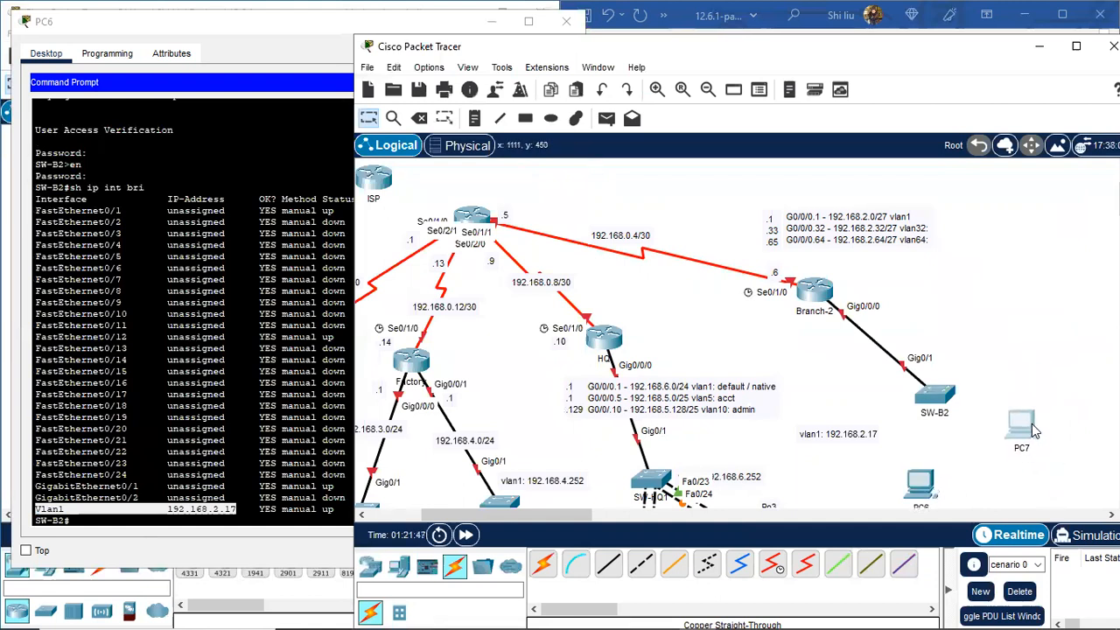
Step: Line up Branch-2's .1, .33 and .65 labels beside its subinterface note
click(919, 486)
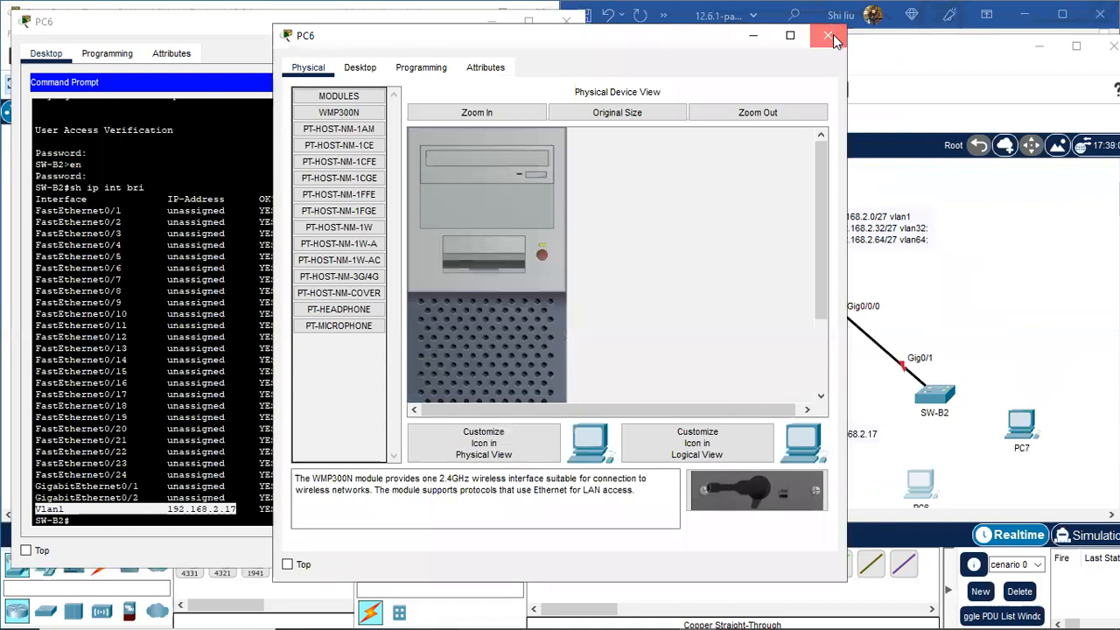
click(828, 35)
drag(882, 253, 908, 272)
drag(772, 237, 847, 272)
click(887, 187)
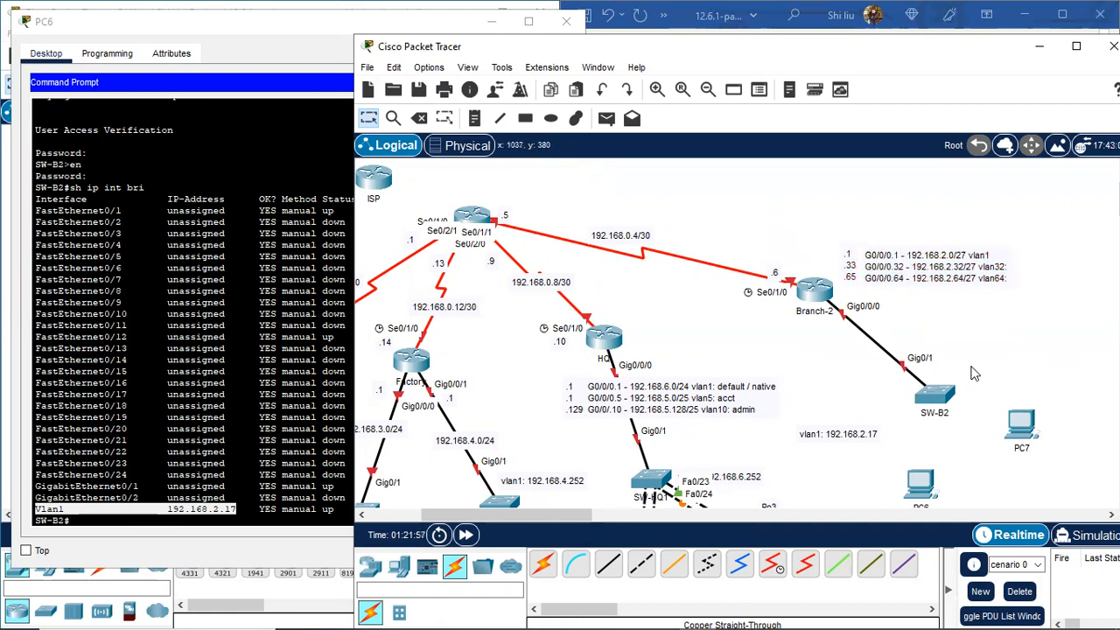
Step: Shift PC7 slightly down-right and bring PC6's command prompt to the front
scroll(884, 415, down, 2)
drag(1032, 393, 1042, 420)
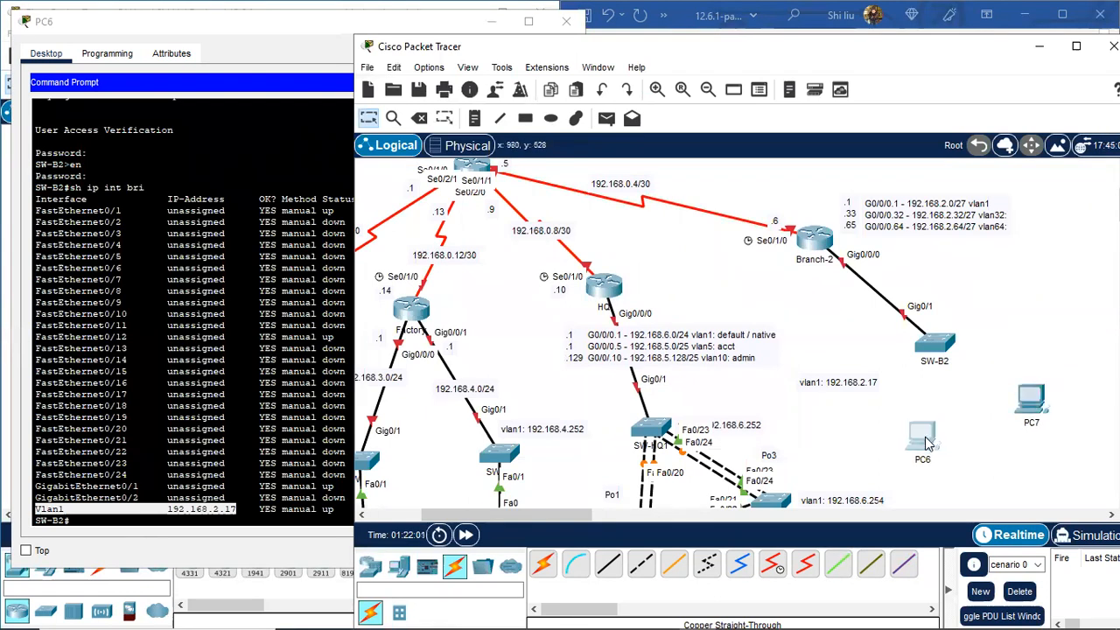
click(299, 487)
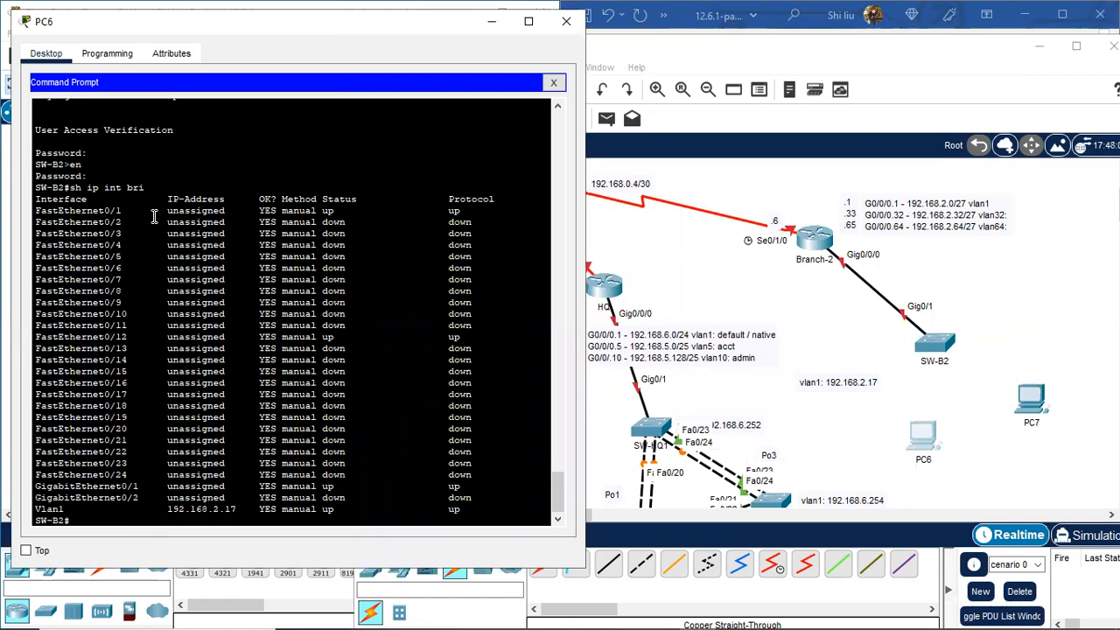
drag(87, 216, 473, 210)
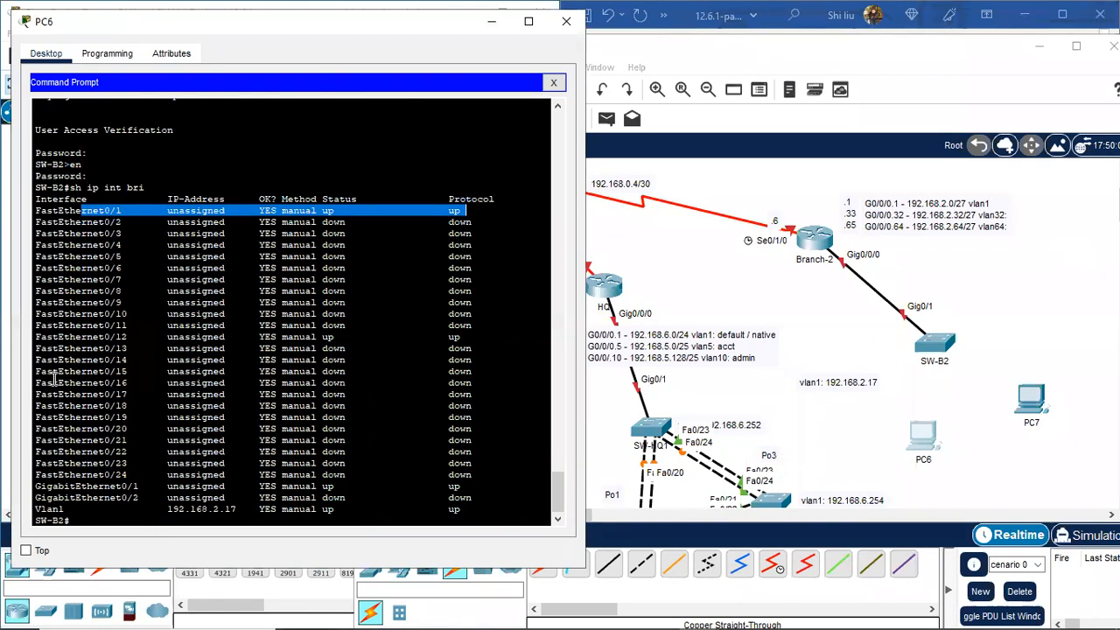
drag(99, 338, 473, 341)
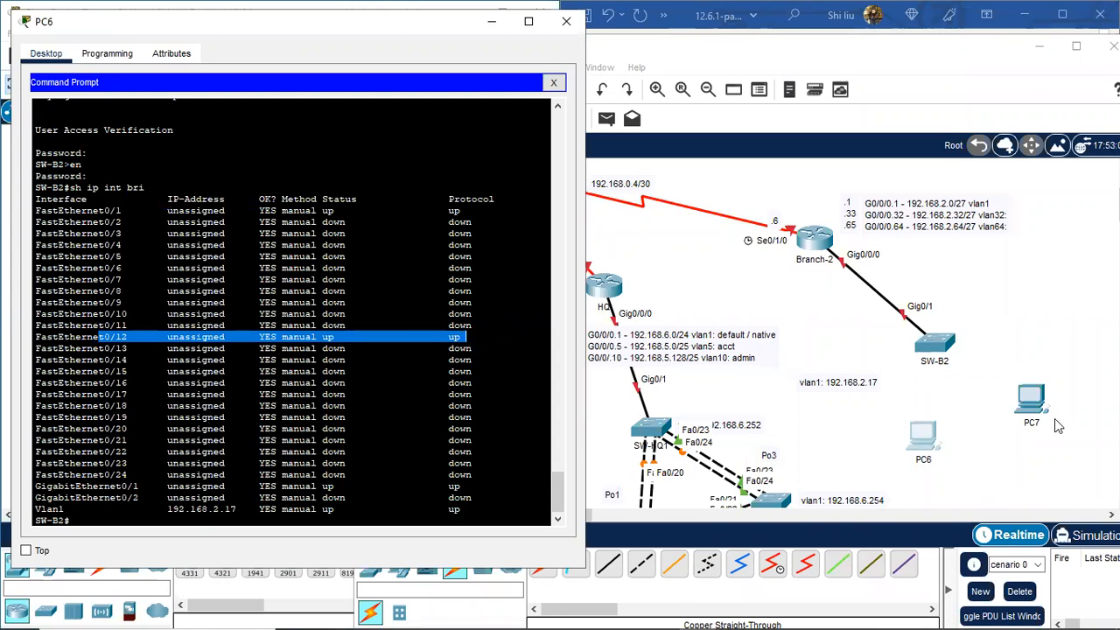
drag(121, 486, 167, 486)
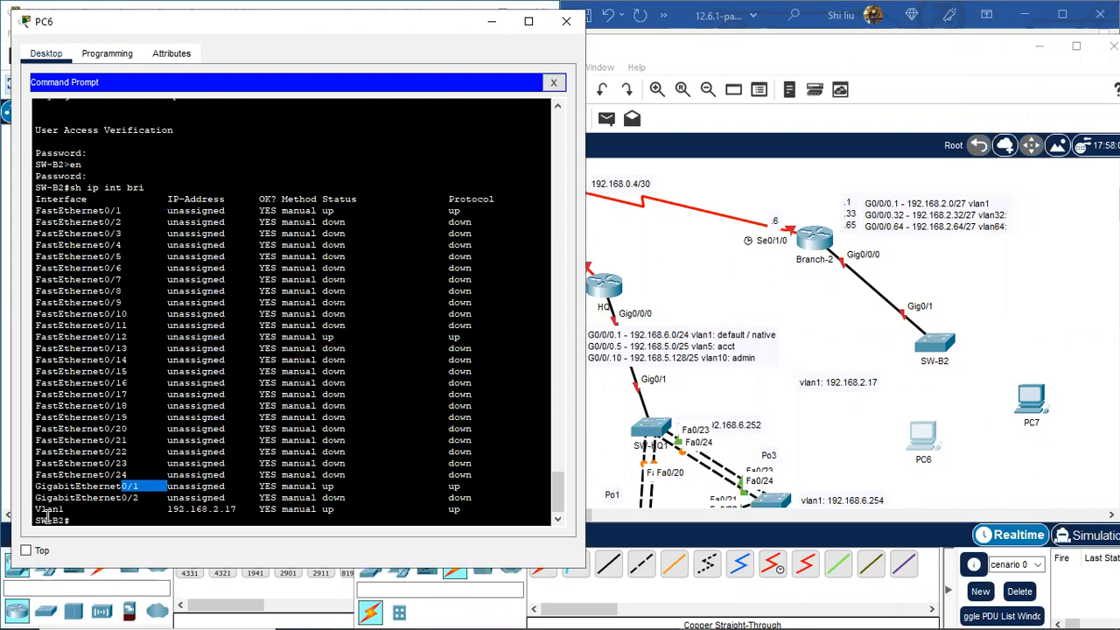
drag(35, 509, 247, 508)
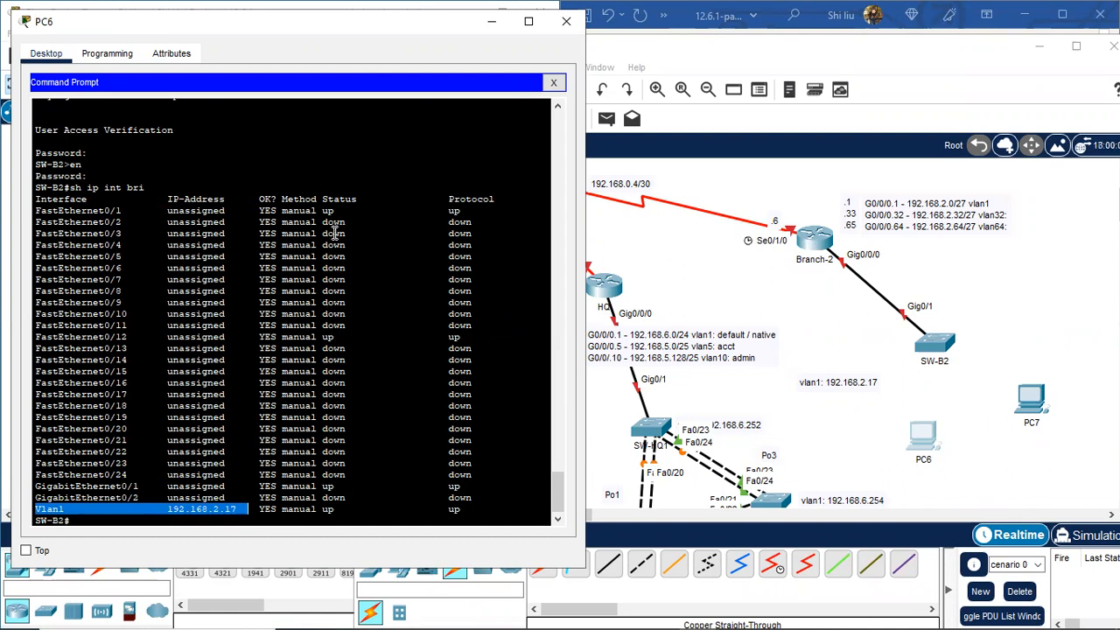
click(149, 519)
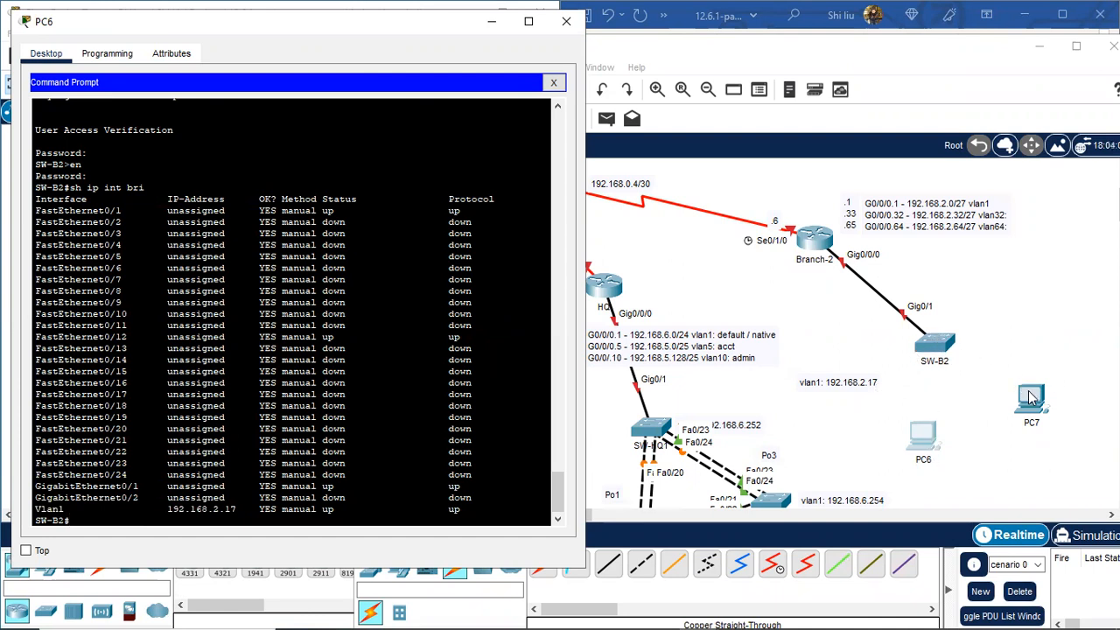
scroll(1014, 331, down, 2)
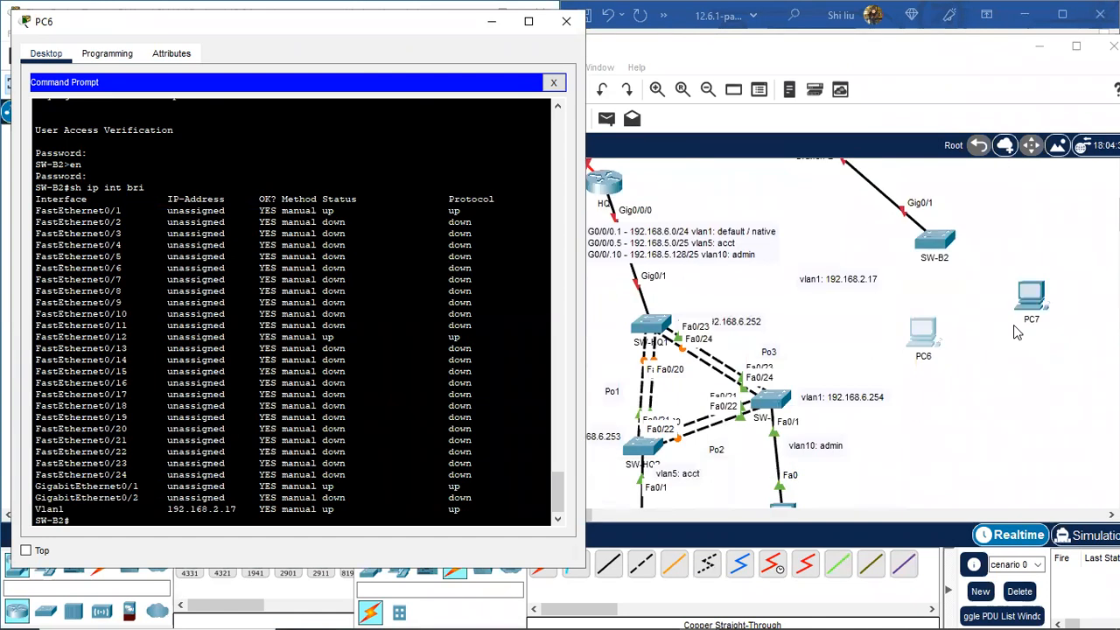
Step: Copy PC6's default gateway 192.168.2.33 from its IP Configuration
click(553, 82)
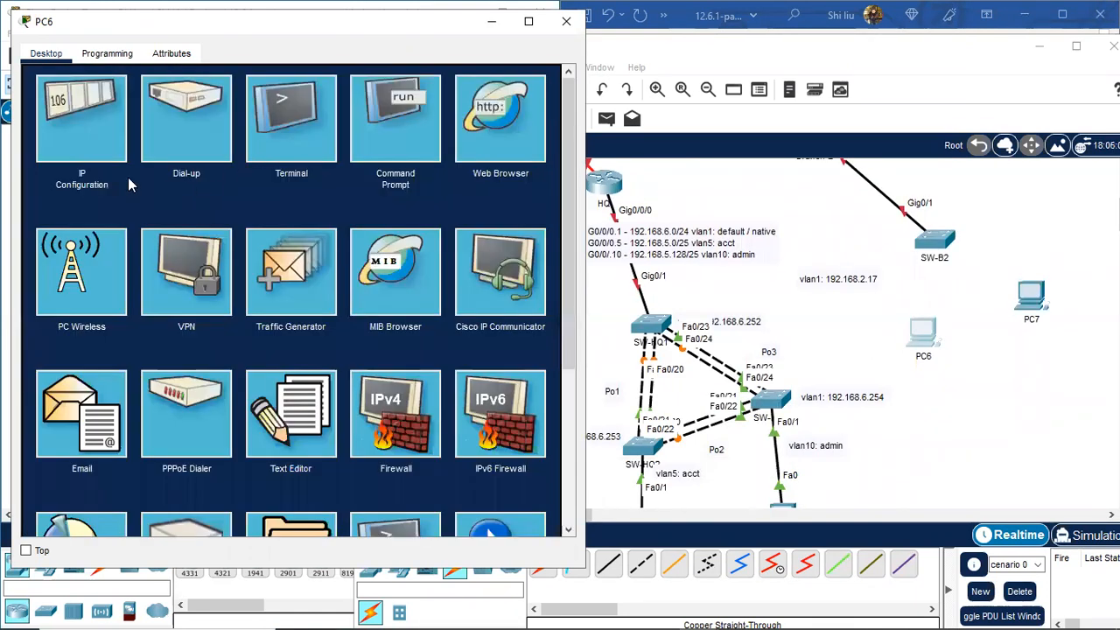
click(87, 118)
drag(273, 211, 221, 200)
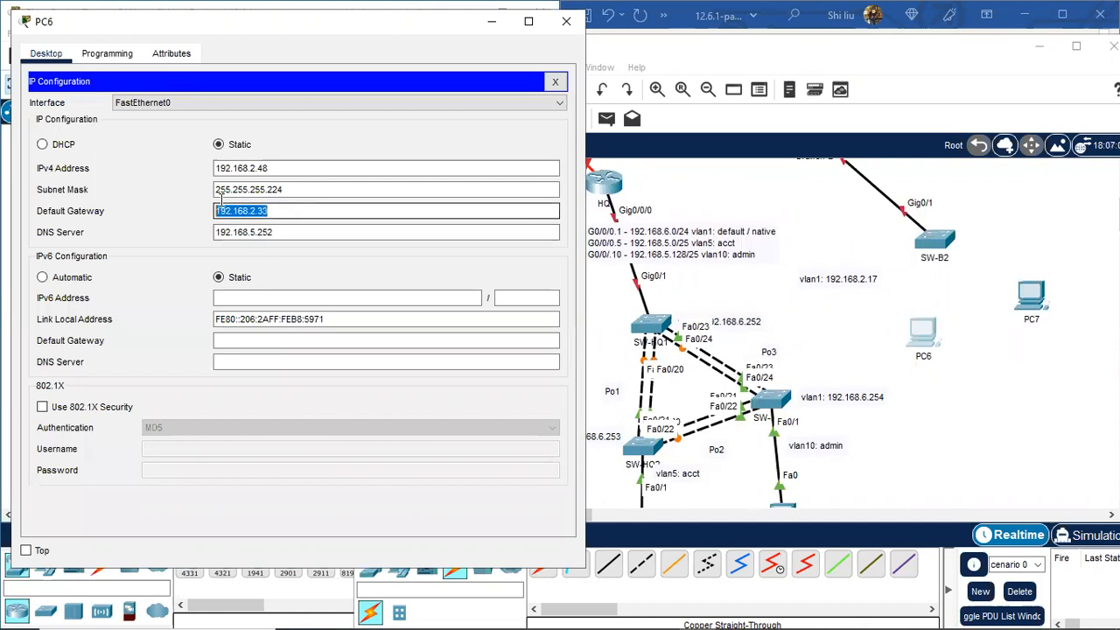
right_click(244, 210)
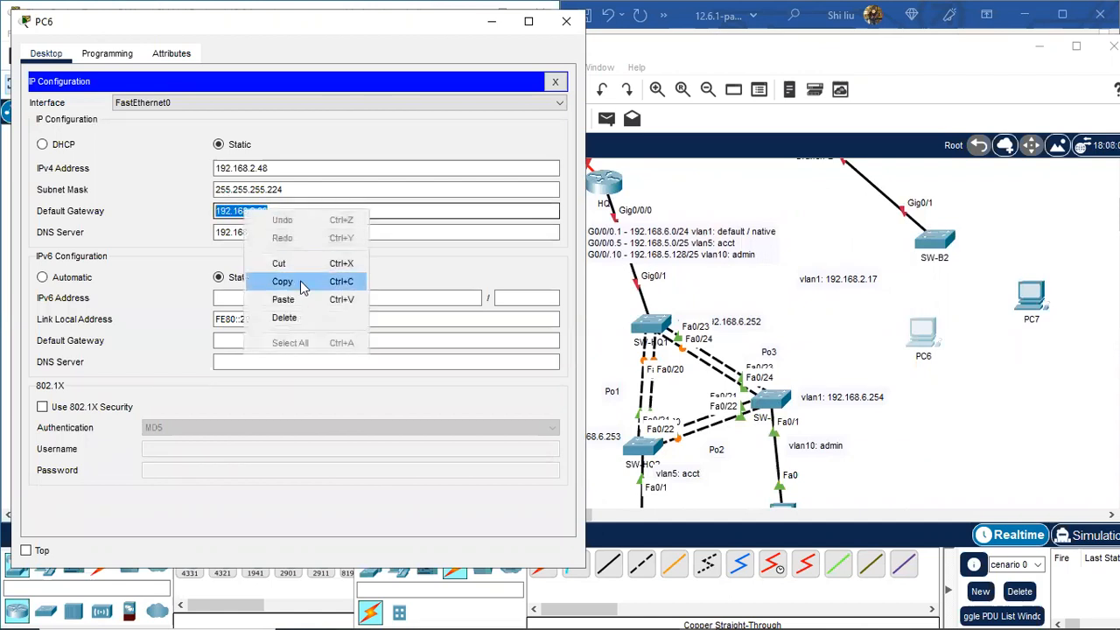
click(301, 282)
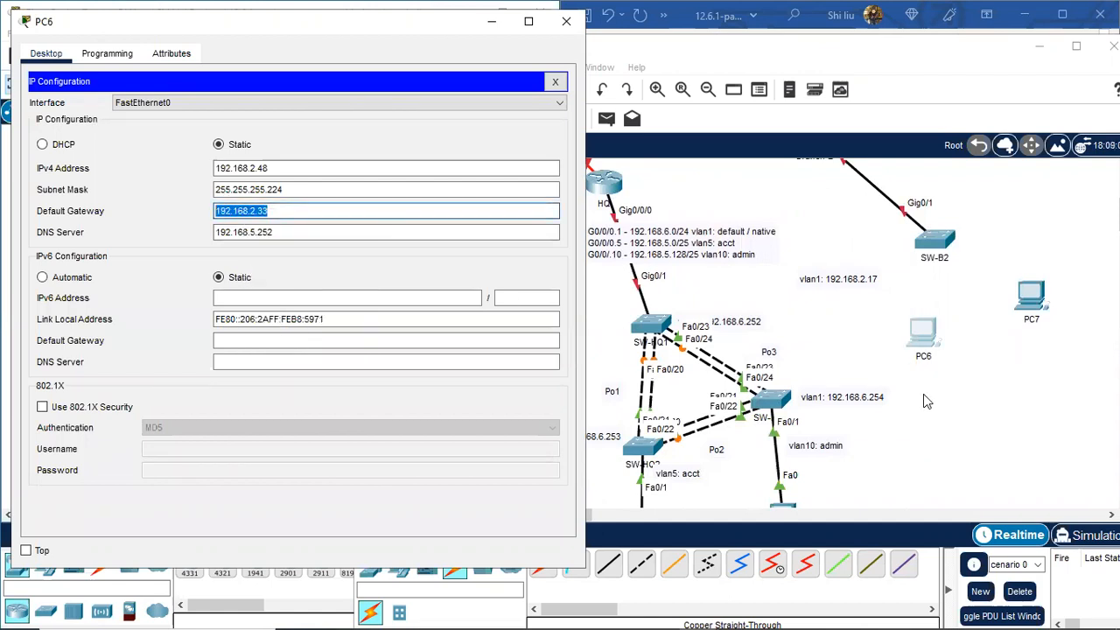
click(555, 82)
click(401, 122)
drag(364, 38, 266, 63)
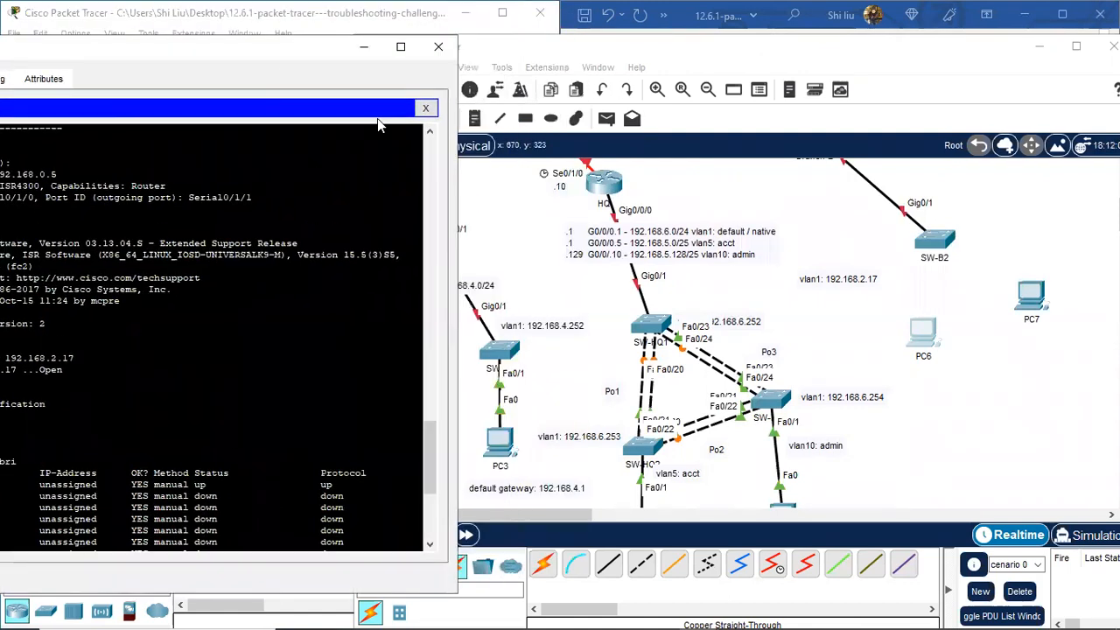
Step: Add a note reading 'default gateway: 192.168.2.33' below PC6
click(480, 121)
click(480, 121)
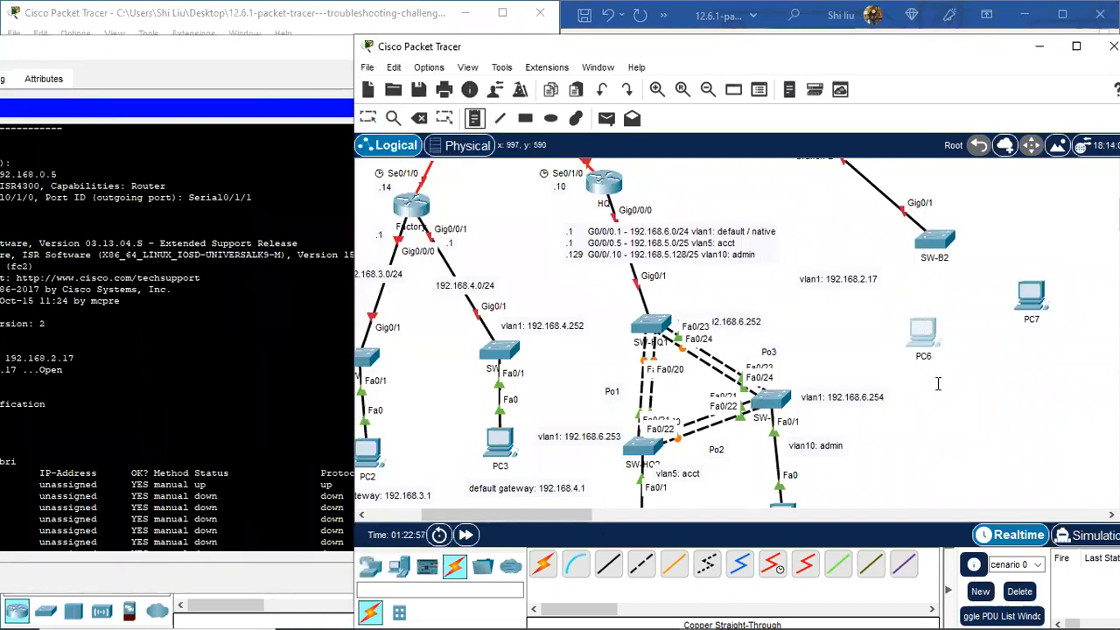
click(938, 383)
text(default g)
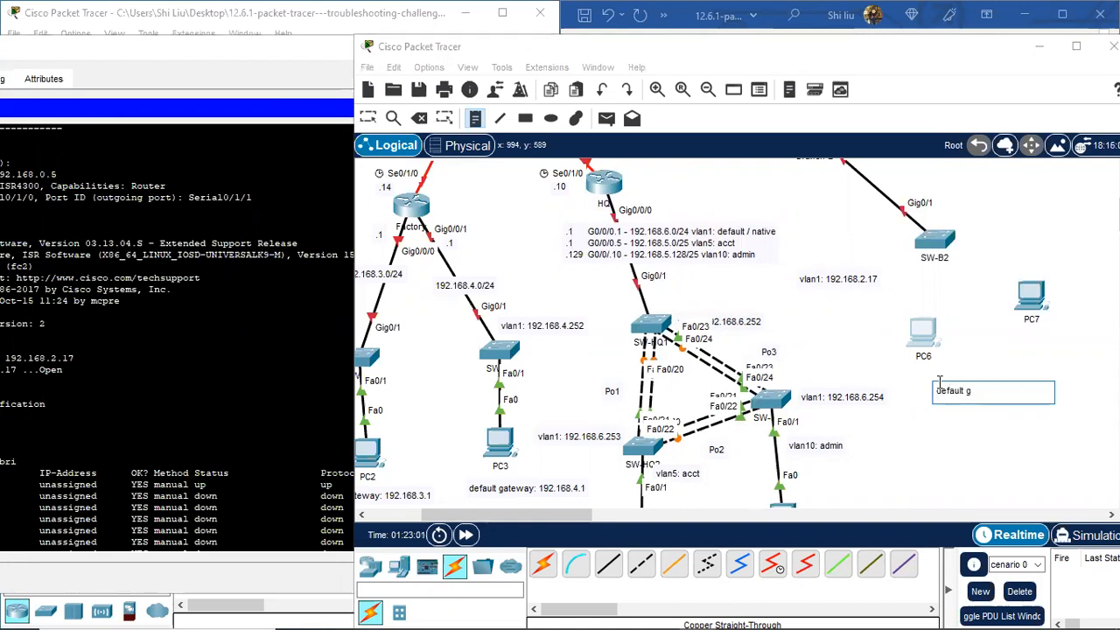
text(ateway: 192.168.2.33)
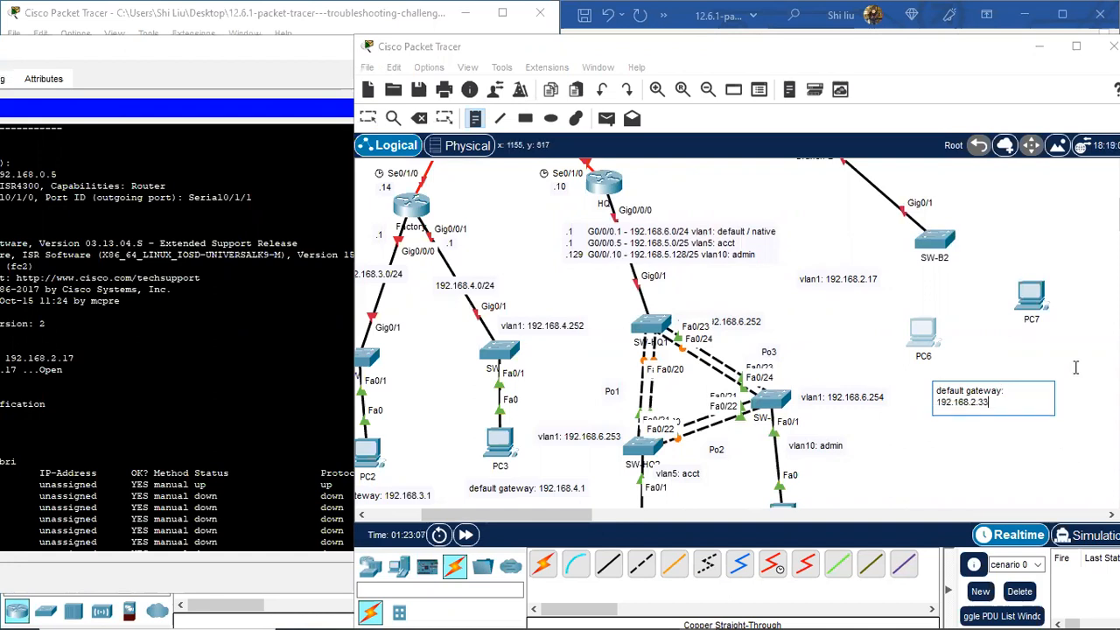
click(1021, 332)
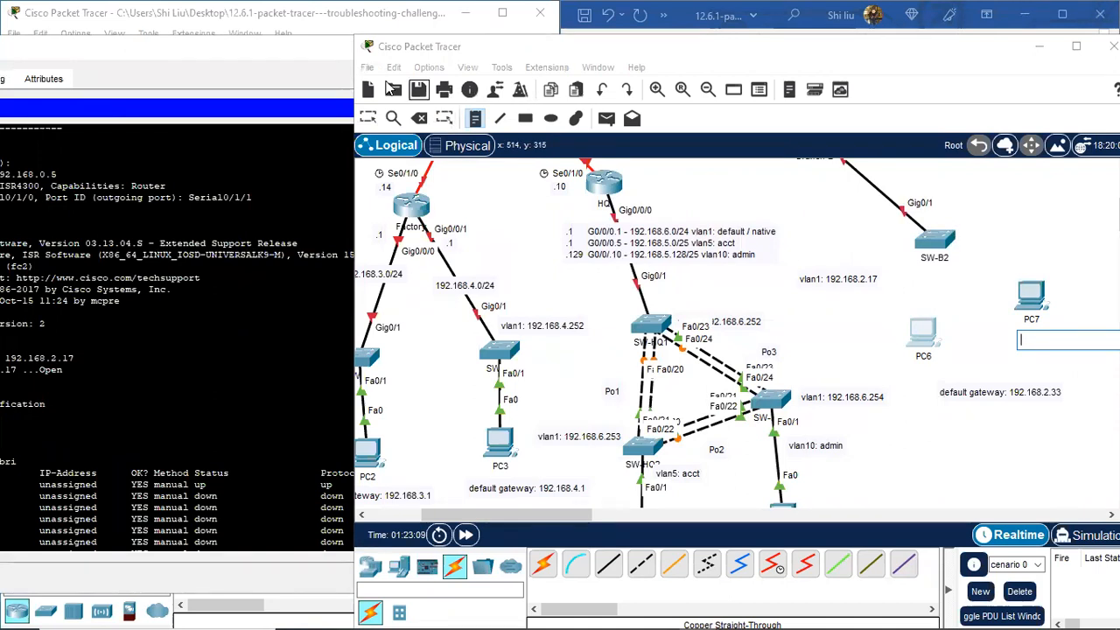
Step: Close the router CLI window and bring the Network Cloud topology file forward
click(301, 63)
click(438, 47)
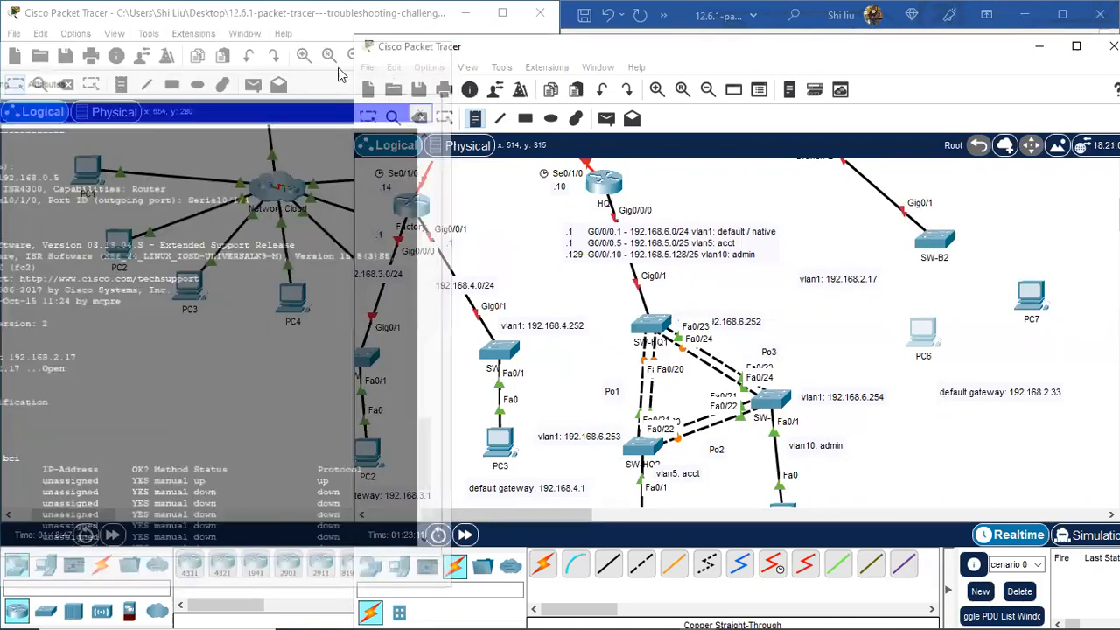
click(233, 354)
Step: Copy PC7's default gateway and add a note 'default gateway: 192.168.2.65' beside PC7
click(475, 171)
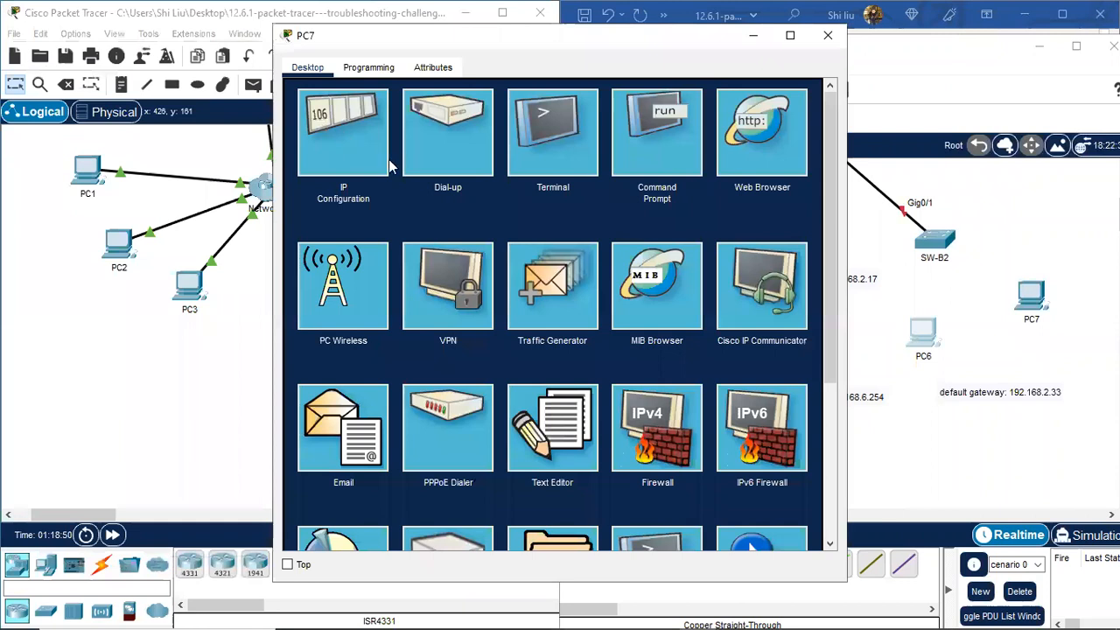
click(385, 164)
drag(530, 225, 475, 221)
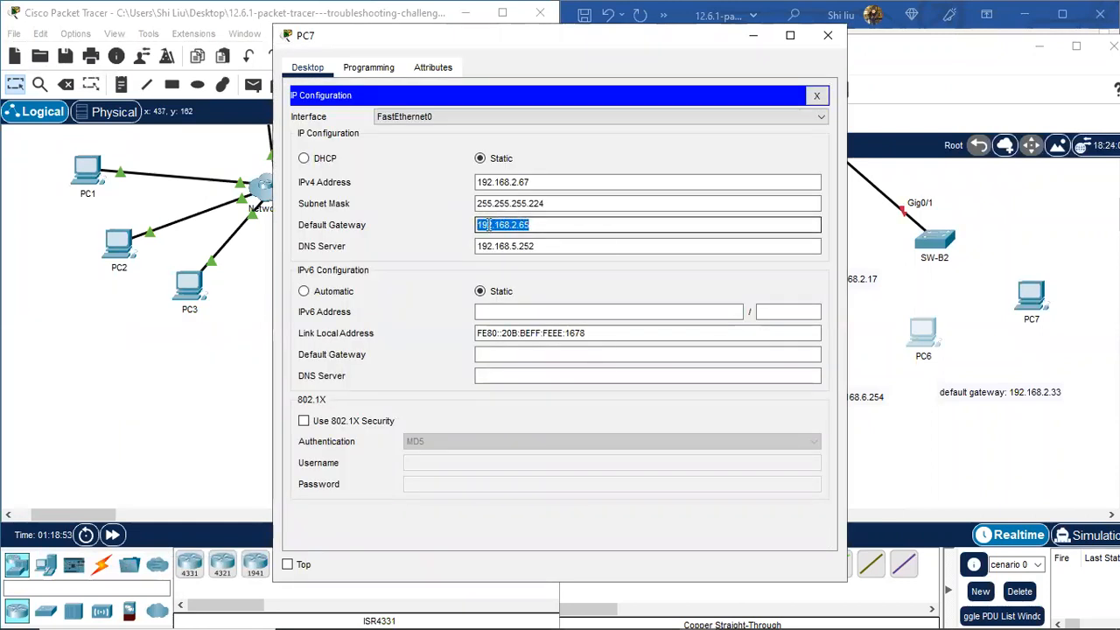
right_click(487, 226)
click(537, 302)
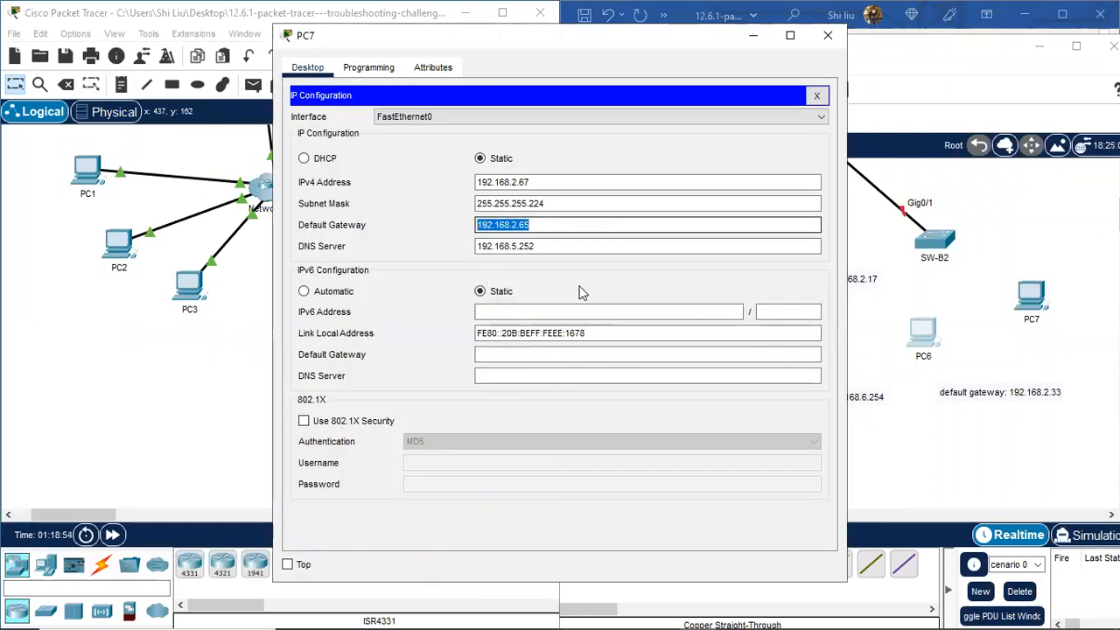
click(827, 35)
click(1015, 341)
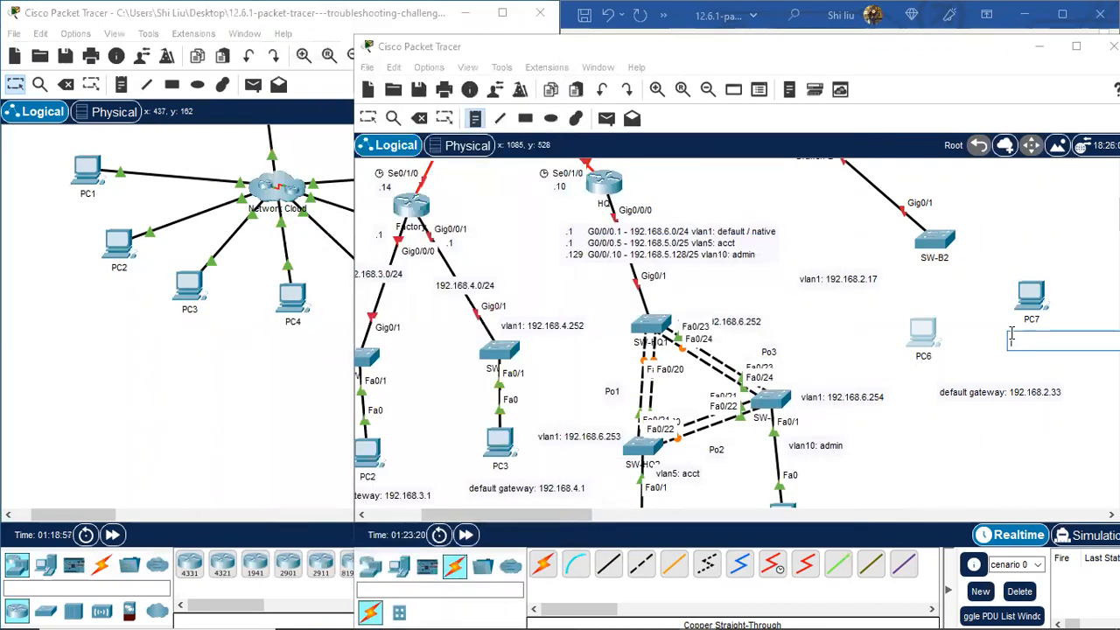
text(default gate)
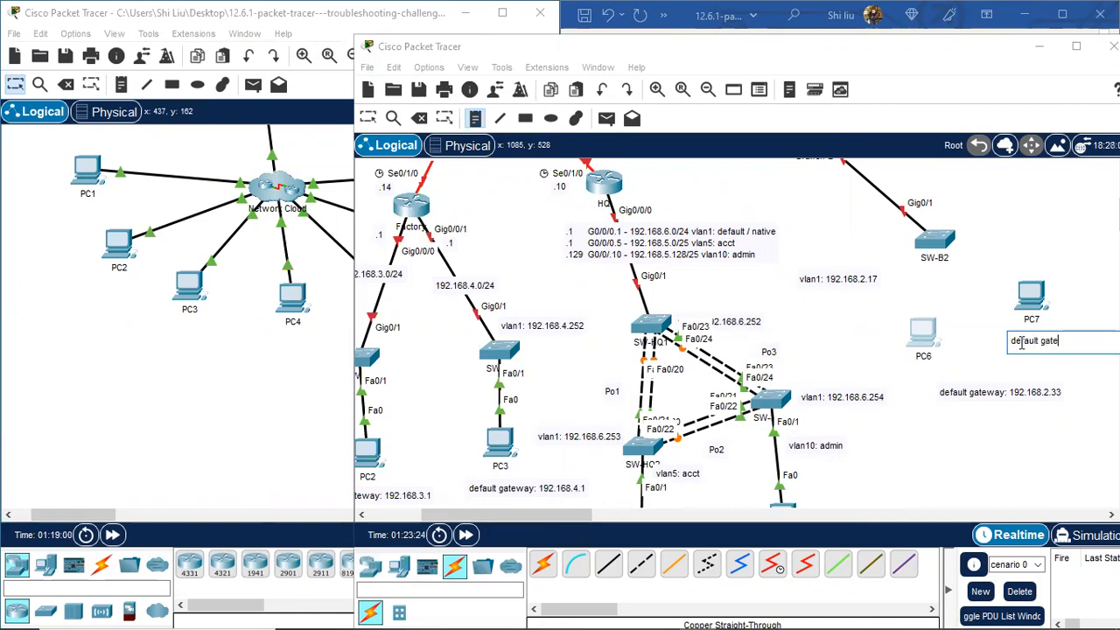
text(way: 192.168.2.65)
click(1065, 264)
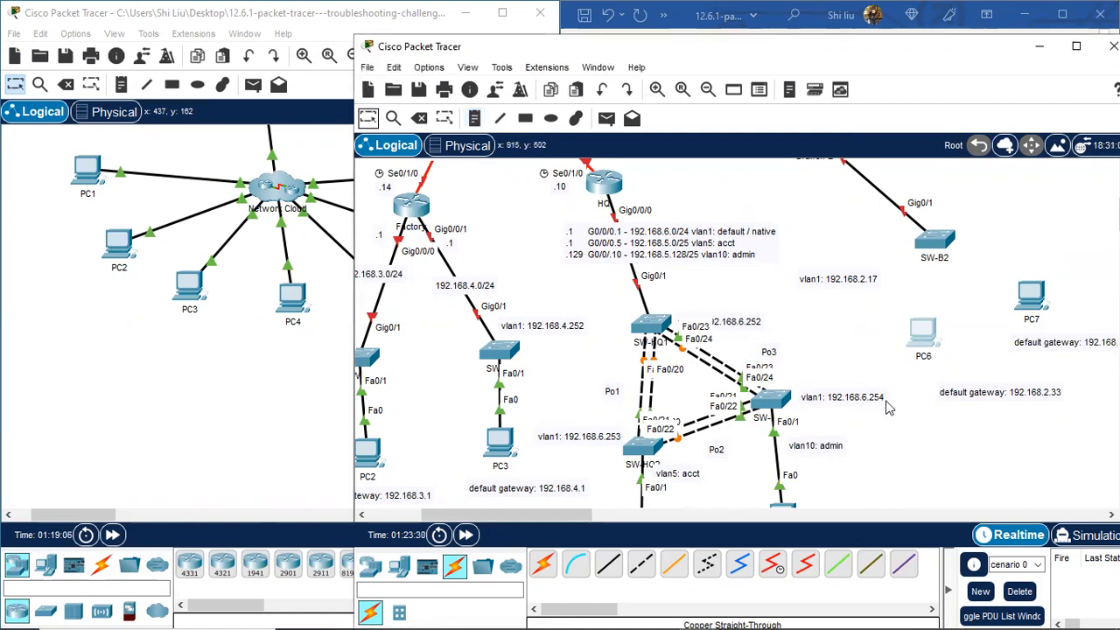
Step: Reposition PC6, PC7 and PC7's gateway note so each note sits under its PC
scroll(946, 307, up, 1)
drag(1031, 346, 1061, 267)
drag(927, 398, 959, 412)
drag(1064, 273, 1049, 286)
drag(1071, 395, 1048, 323)
drag(999, 453, 986, 447)
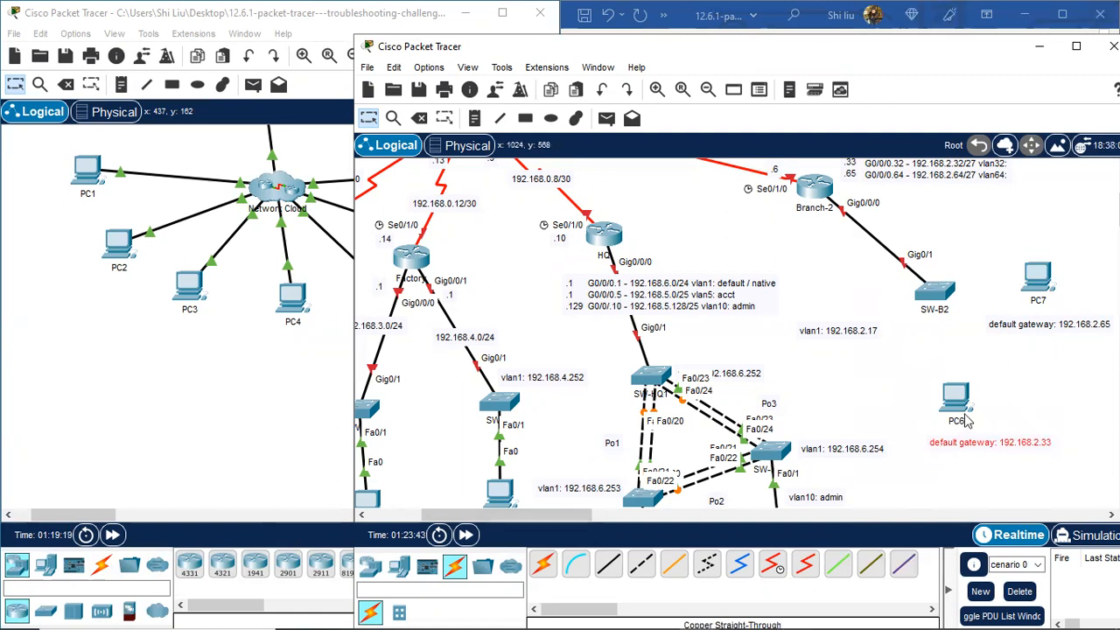
scroll(932, 346, up, 1)
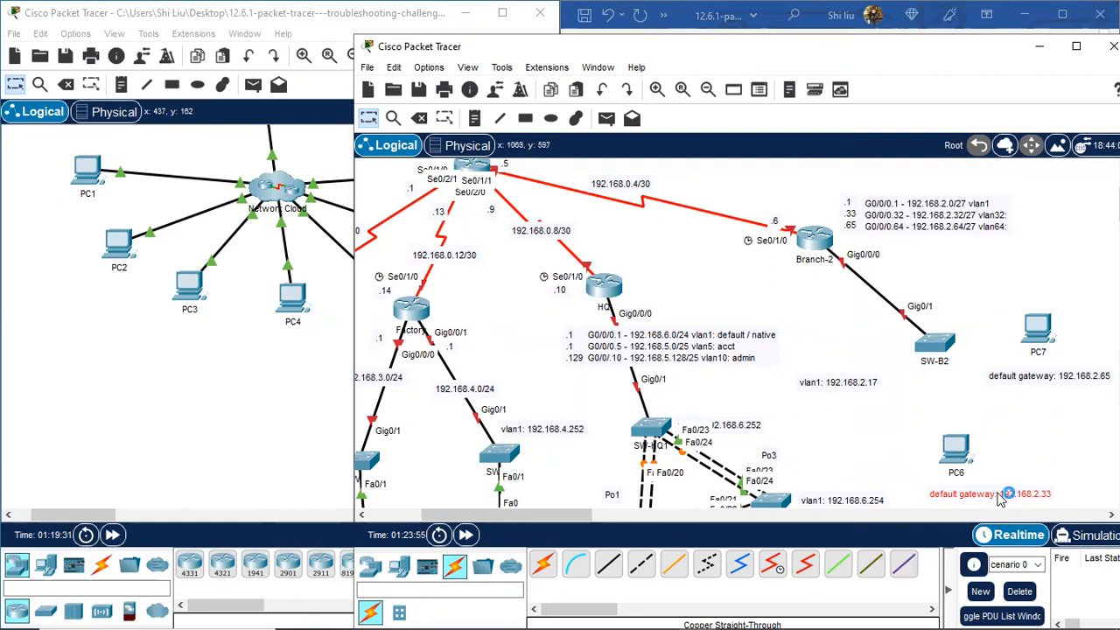
Step: Add a vlan32: line under the 192.168.2.33 gateway in PC6's note
click(1001, 226)
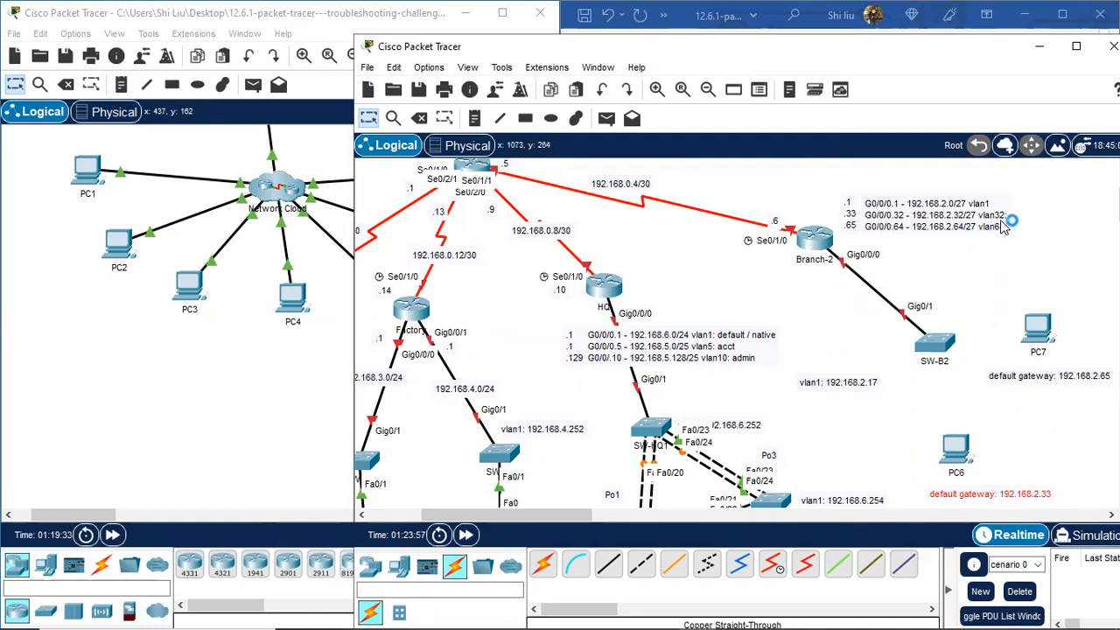
scroll(1008, 352, down, 3)
click(1031, 393)
click(997, 404)
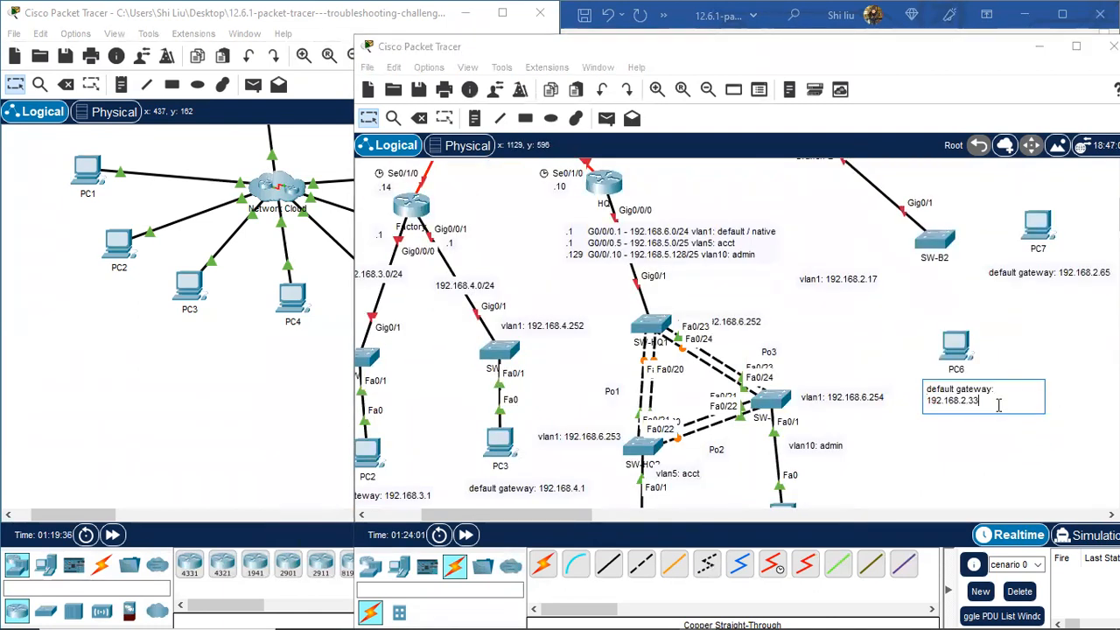
key(Return)
text(vlan32:)
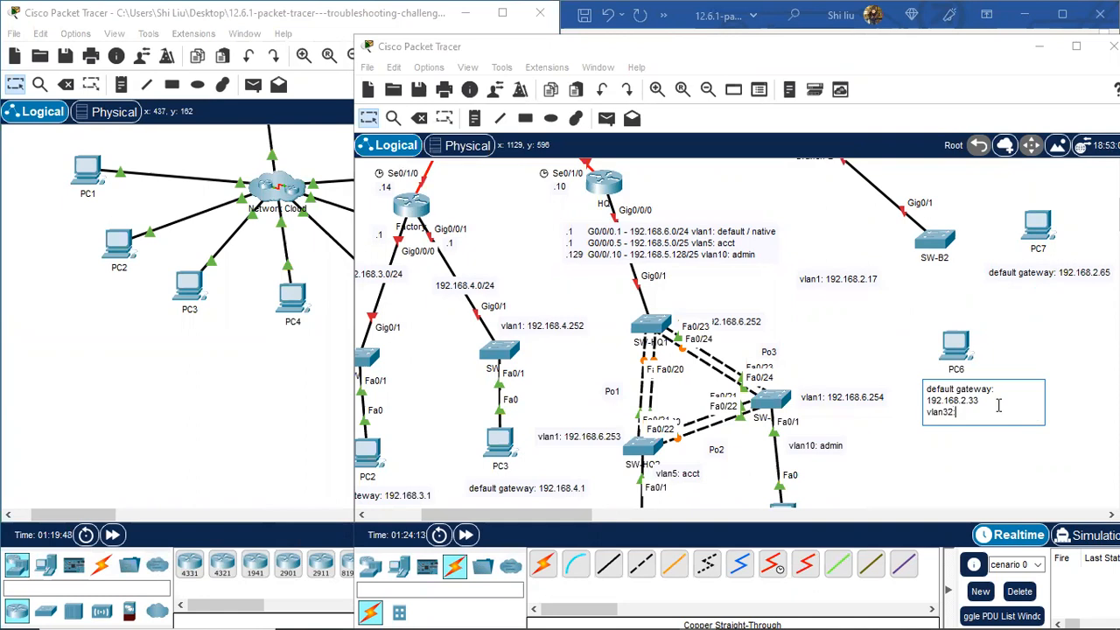
Step: Add a vlan64: line under the 192.168.2.65 gateway in PC7's note
scroll(1030, 285, up, 1)
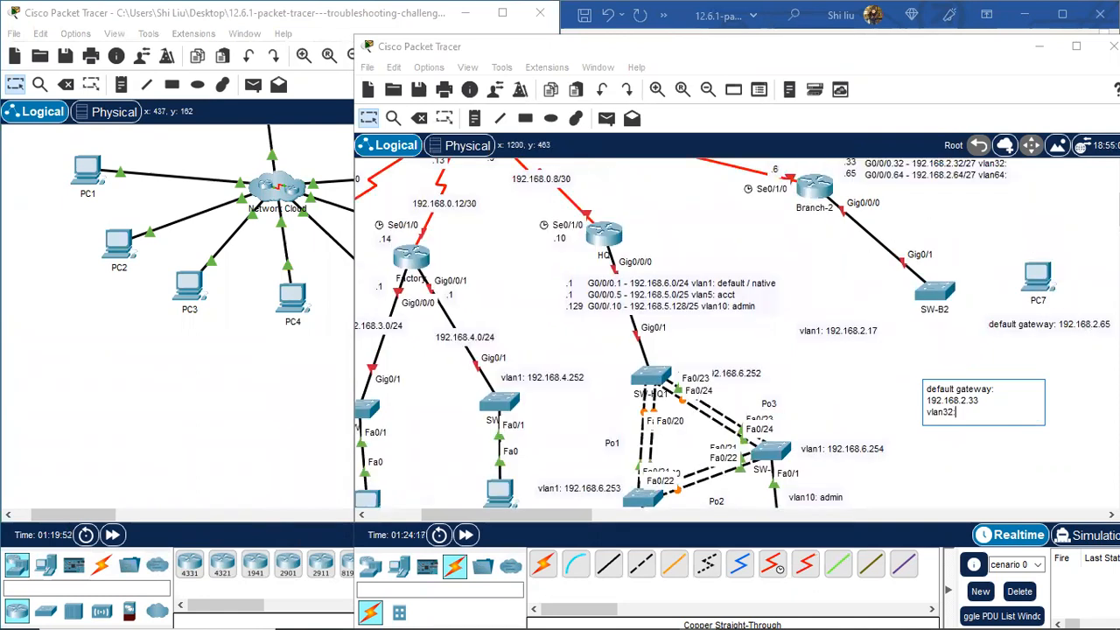
scroll(949, 232, up, 1)
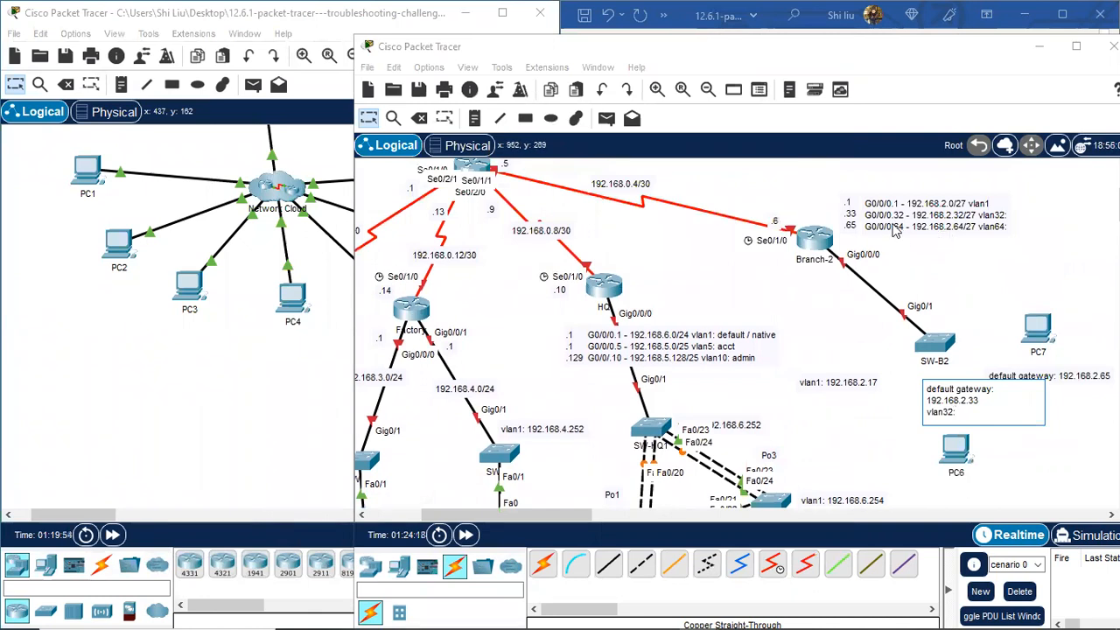
double_click(1085, 378)
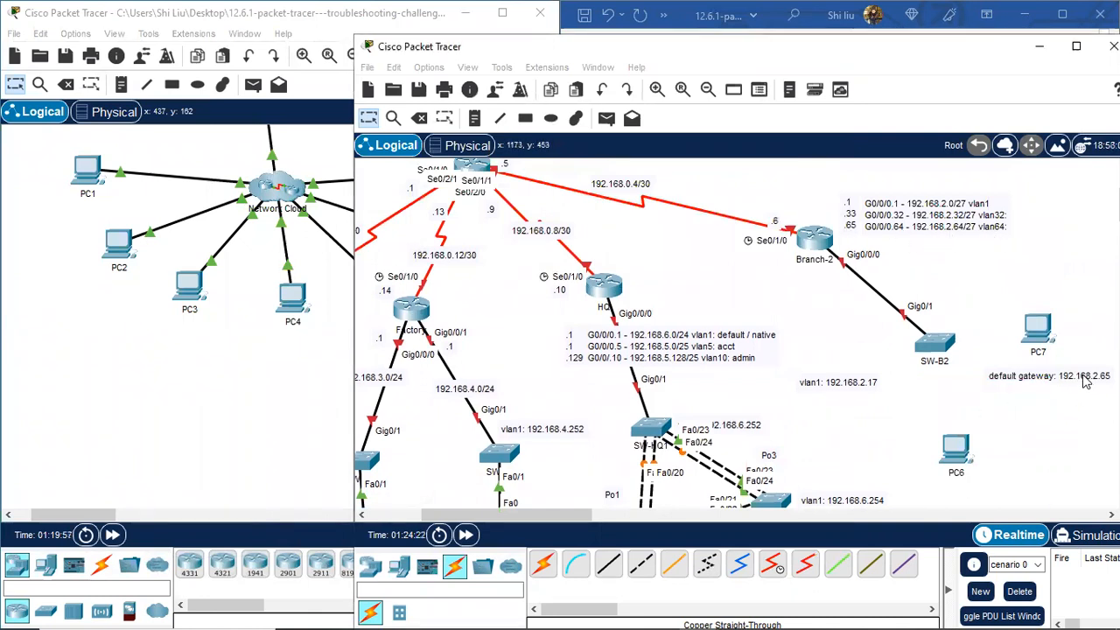
key(Return)
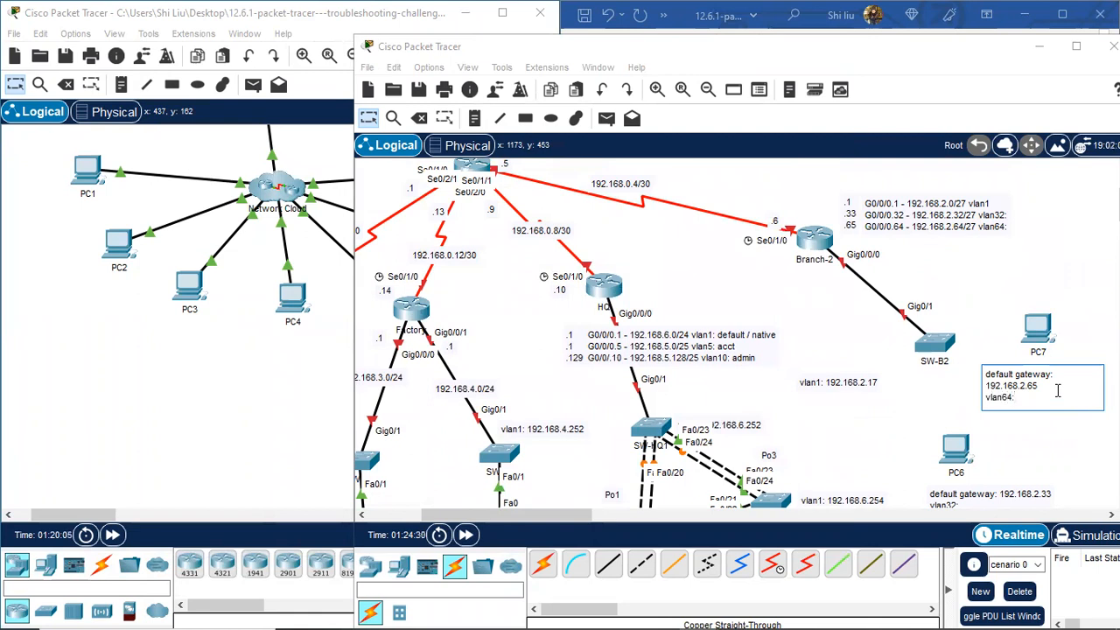
click(1070, 308)
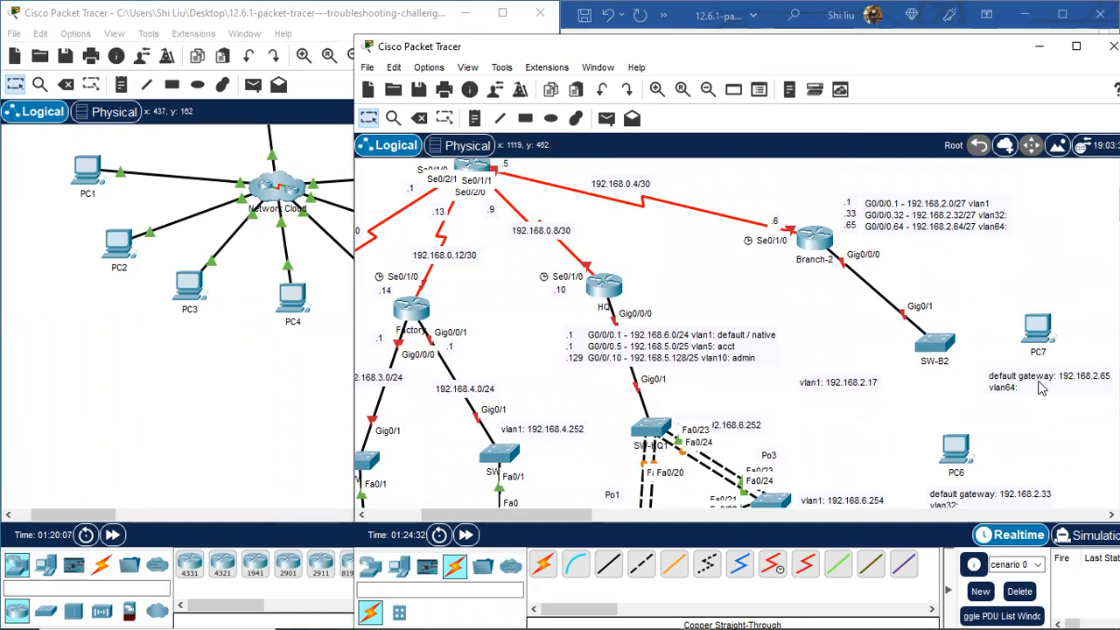
click(268, 364)
Step: Run 'sh vlan brief' on SW-B2 to see VLAN 32 TEAM-1 and 64 TEAM-2, then label PC6's note TEAM-1
click(438, 243)
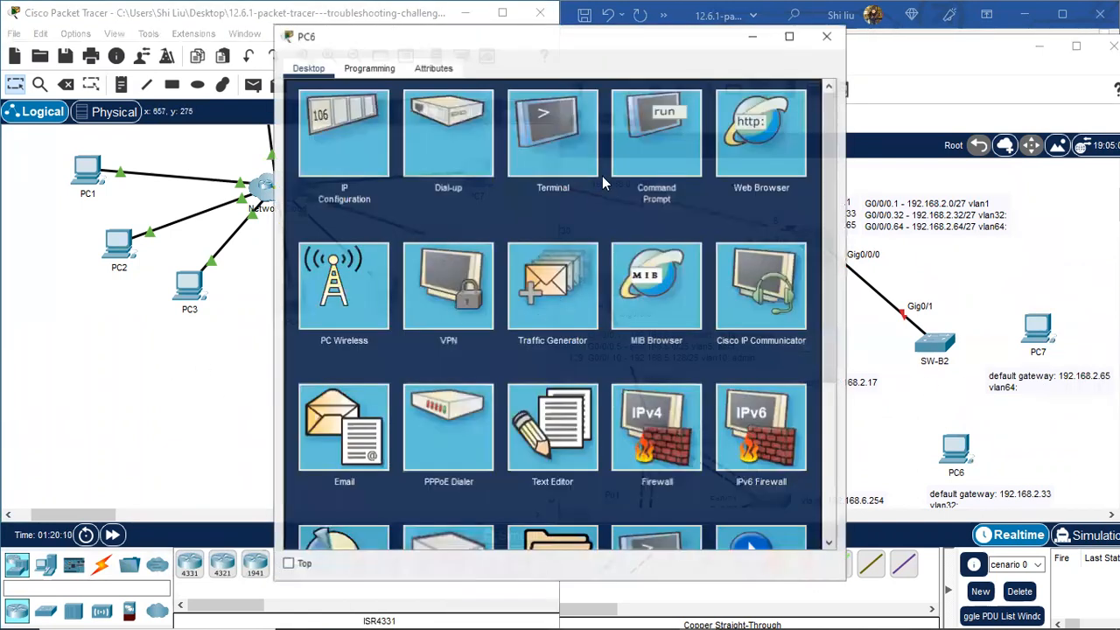
click(648, 156)
drag(525, 35, 243, 25)
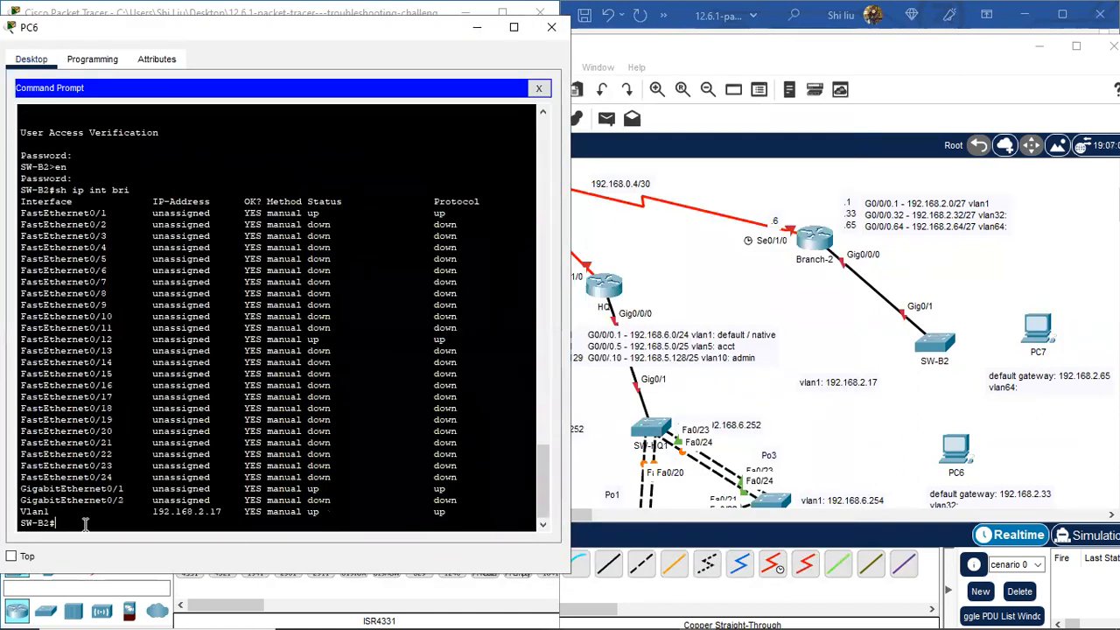
text(sh vlan brie)
key(Return)
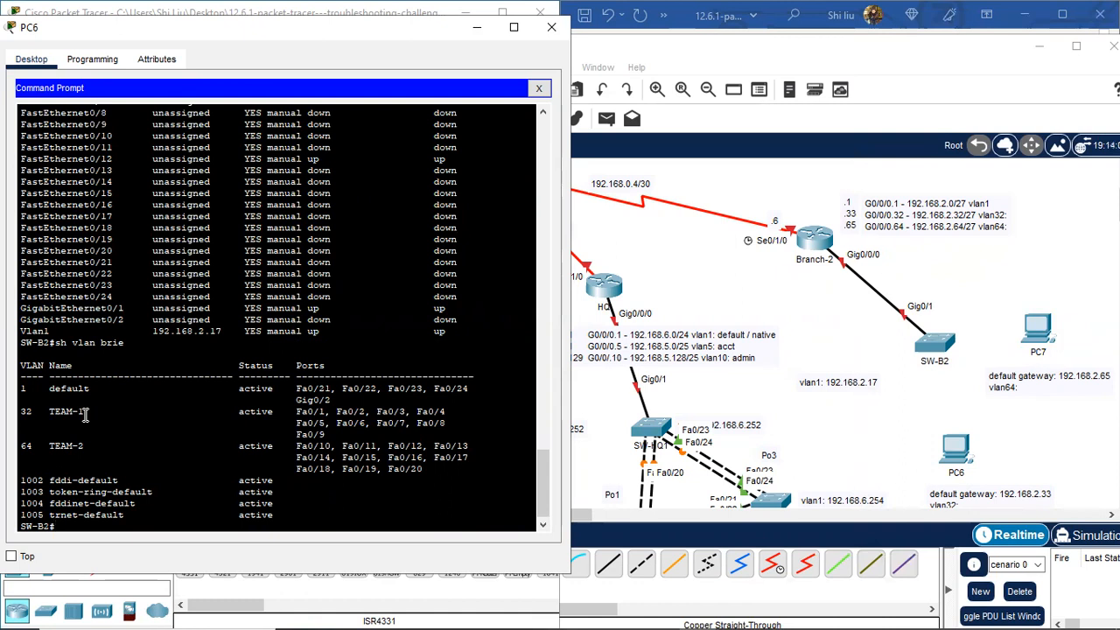
scroll(1057, 489, down, 1)
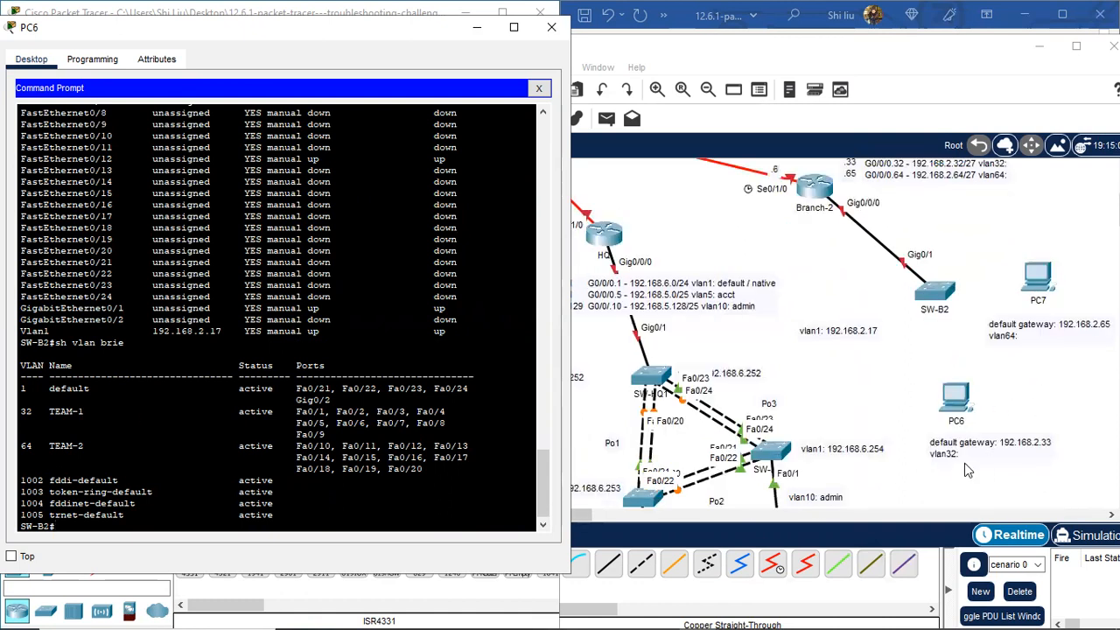
click(952, 453)
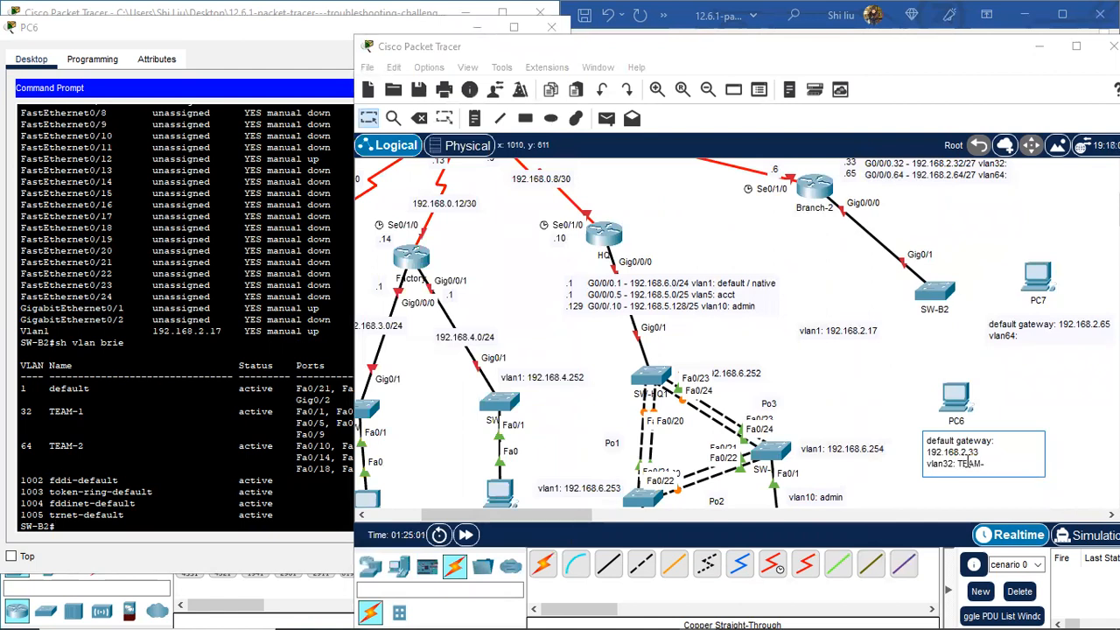
Step: Commit PC6's note and change PC7's note to read vlan64: TEAM-2
click(1061, 397)
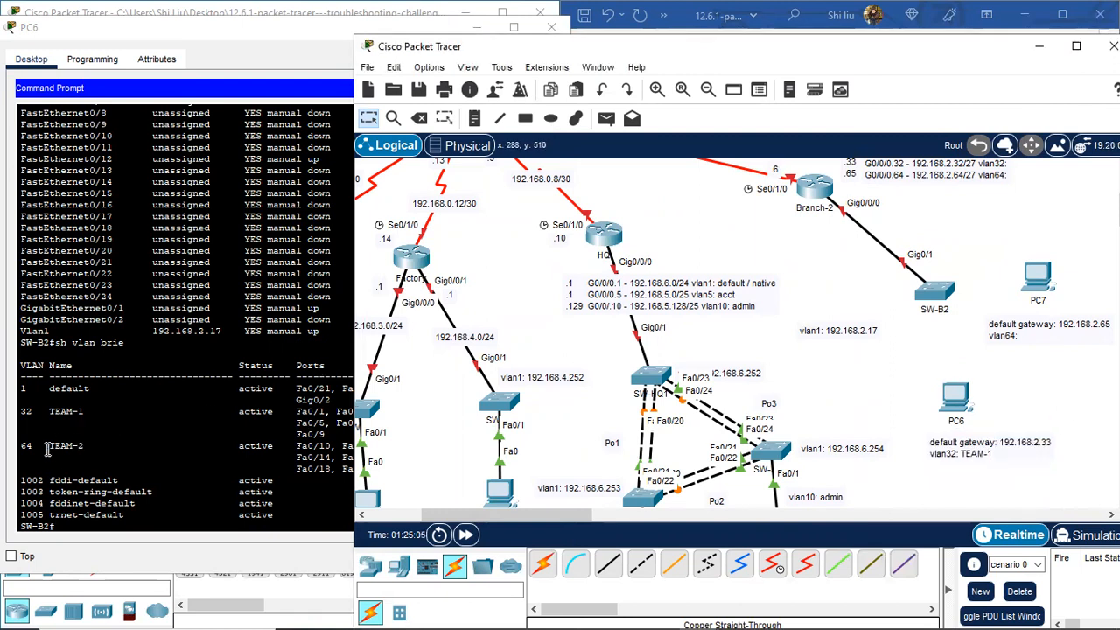
double_click(1030, 331)
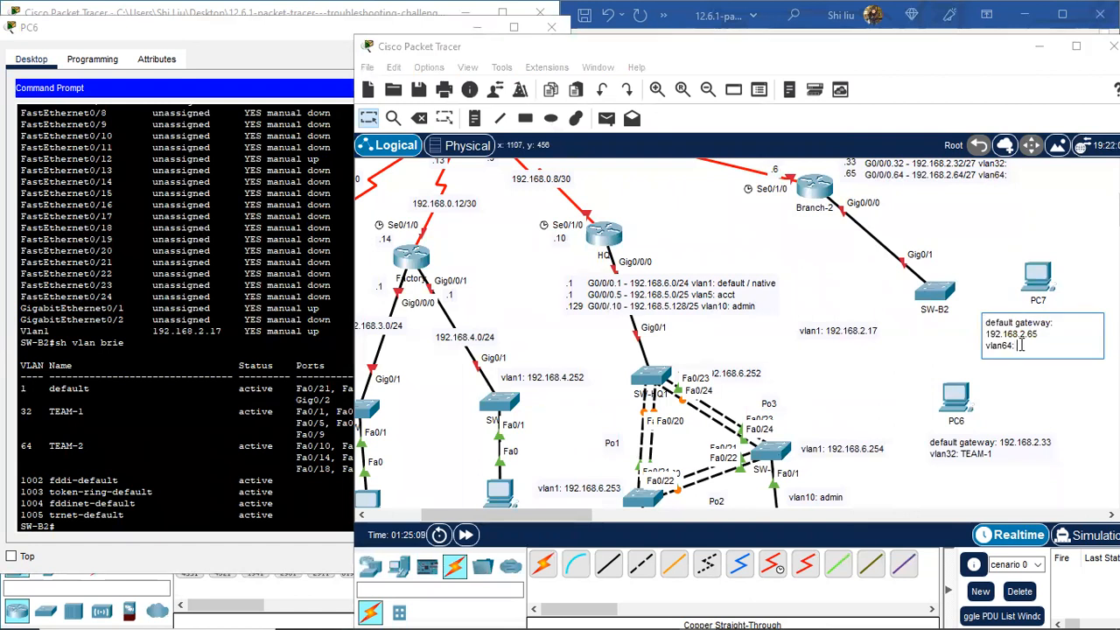
text(TEAM)
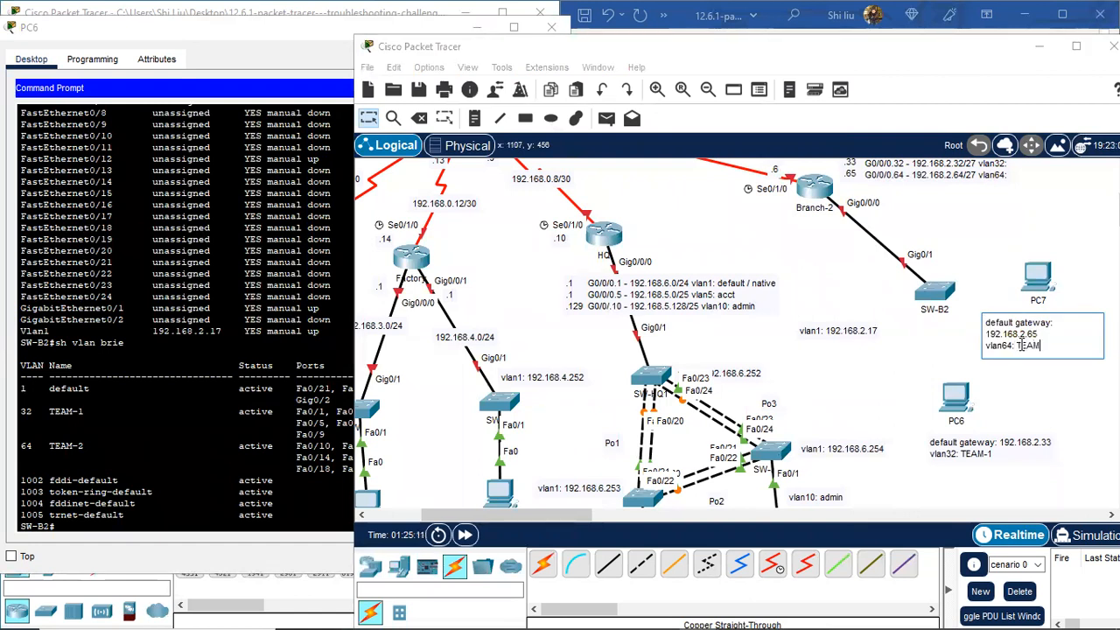
text(-2)
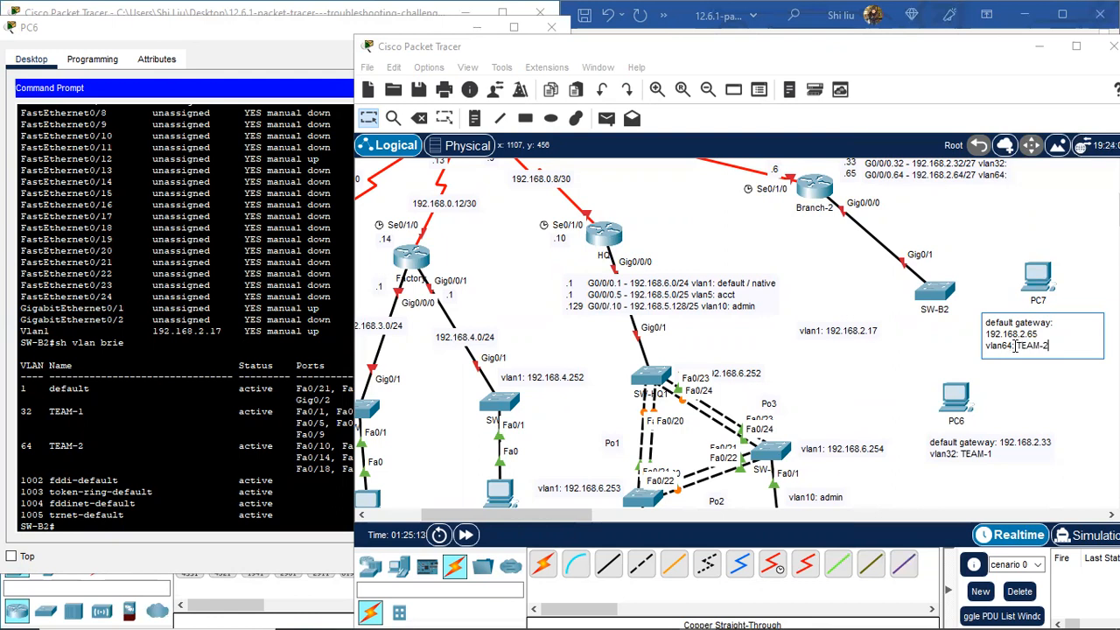
click(1085, 240)
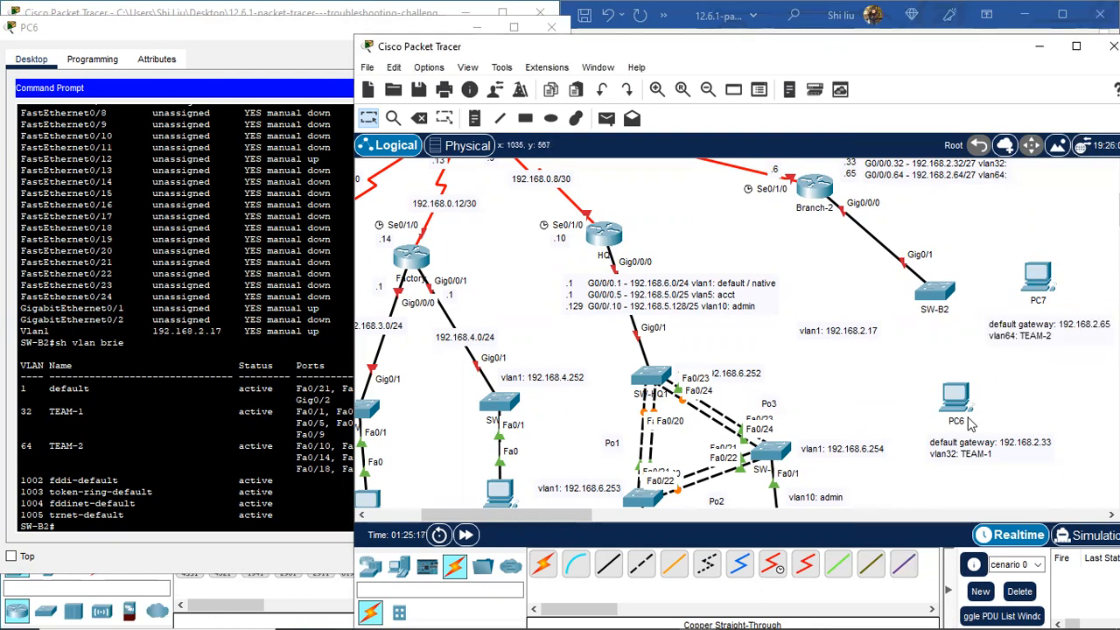
scroll(243, 216, up, 6)
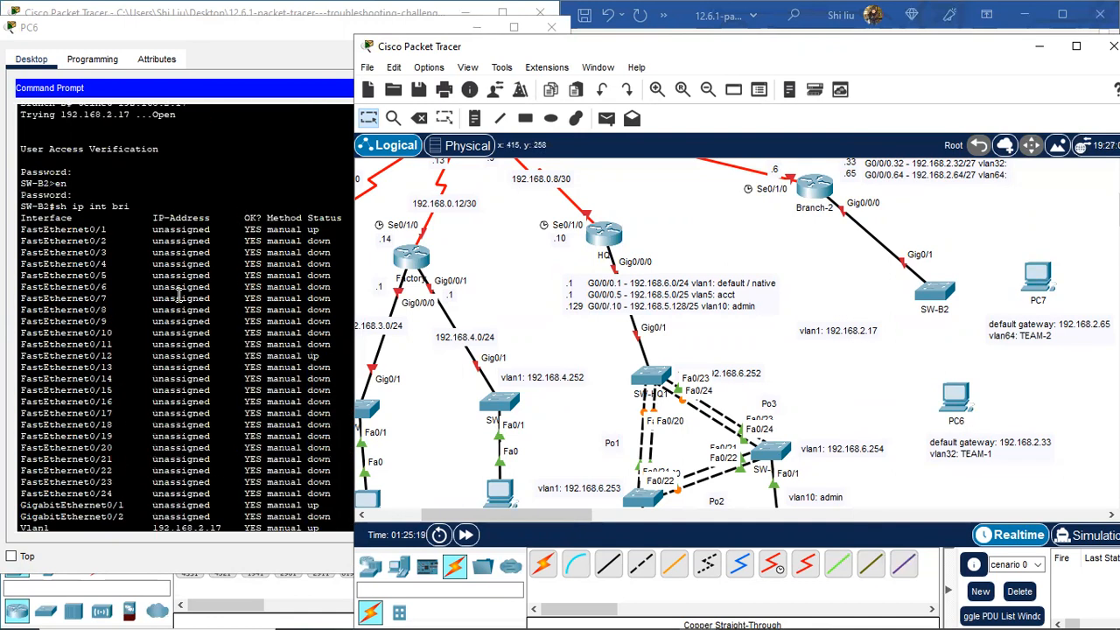
Step: Show SW-B2's running configuration and confirm FastEthernet0/1 is an access port in vlan 32
scroll(179, 297, down, 6)
click(80, 525)
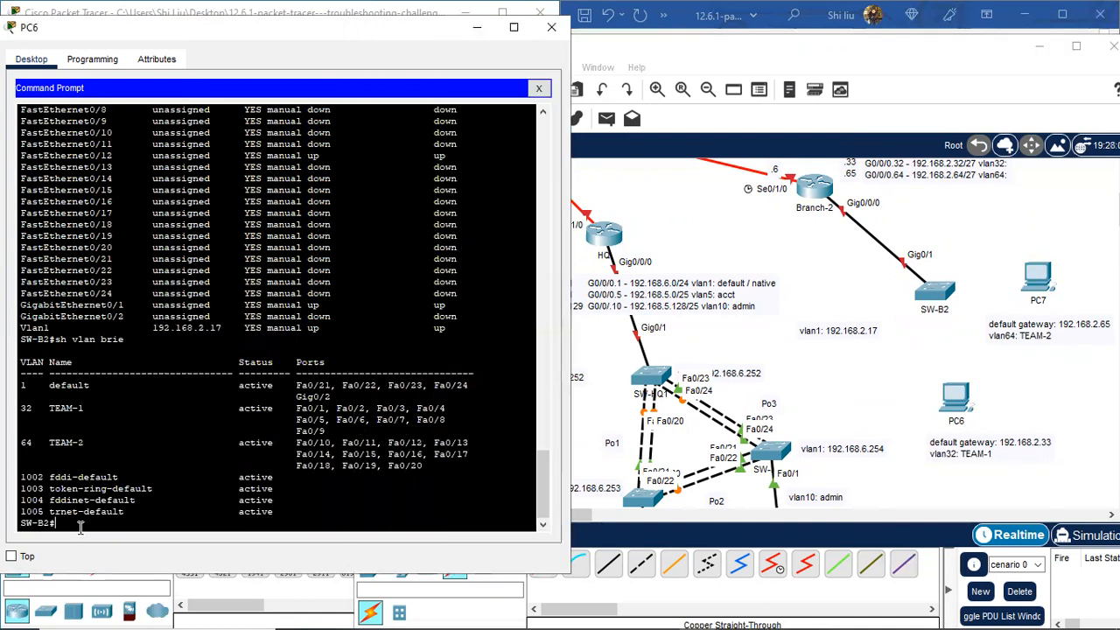
key(Return)
key(Return)
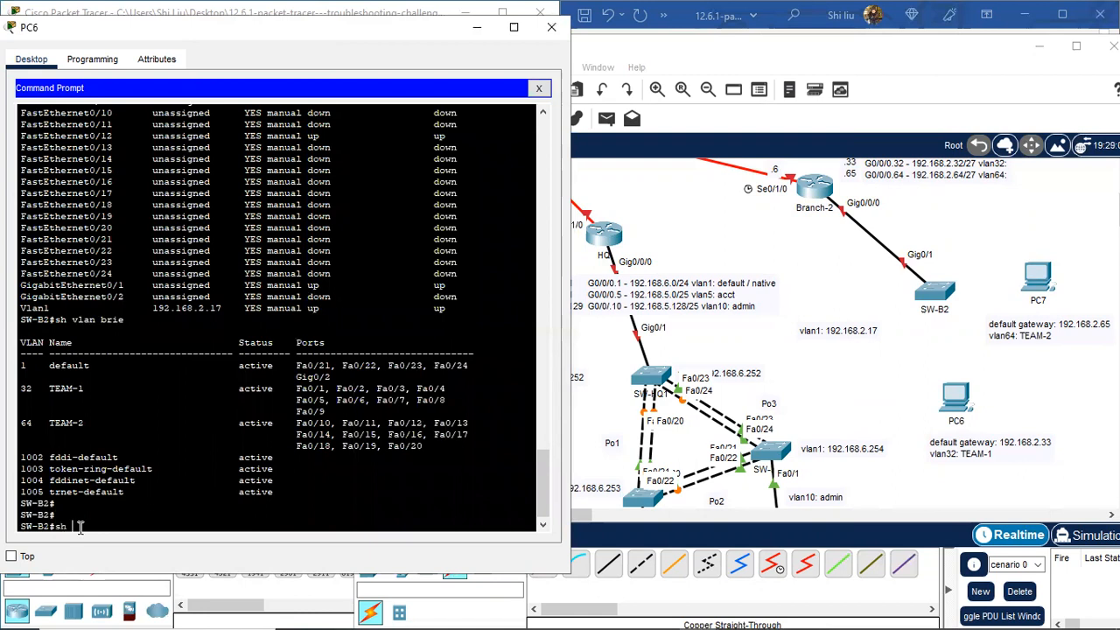
key(Return)
key(space)
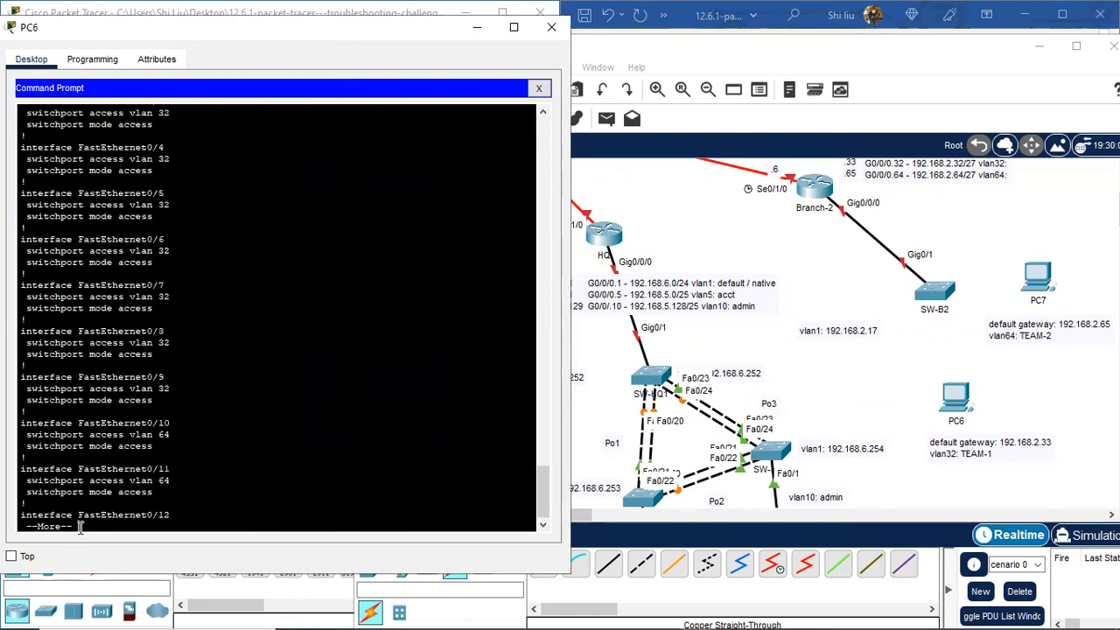
scroll(188, 394, up, 5)
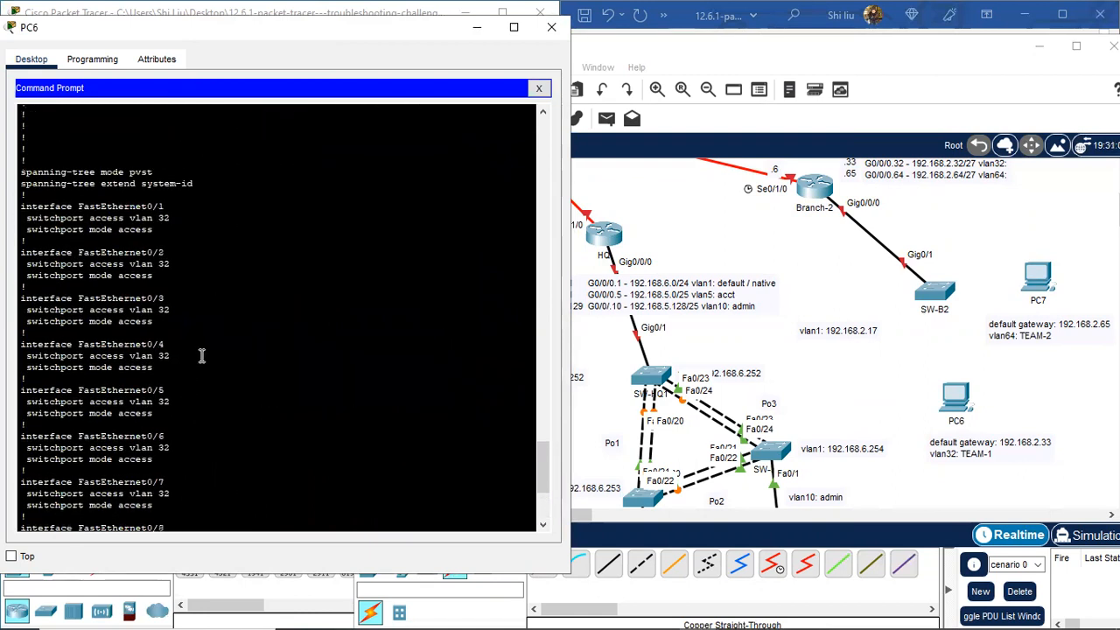
scroll(200, 350, up, 15)
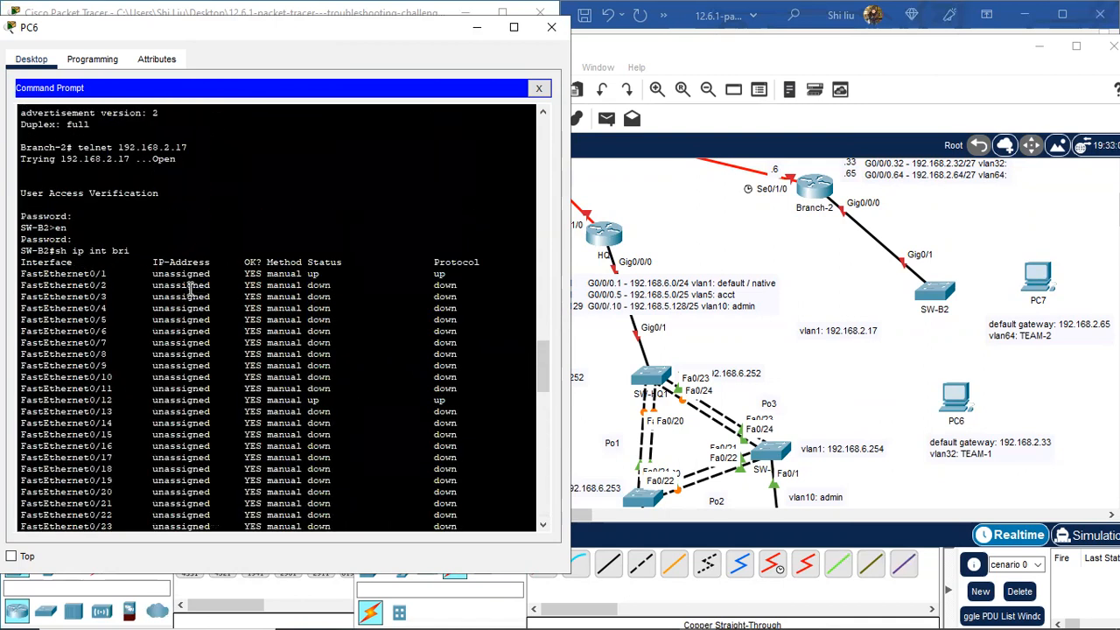
scroll(180, 381, down, 12)
scroll(180, 382, down, 10)
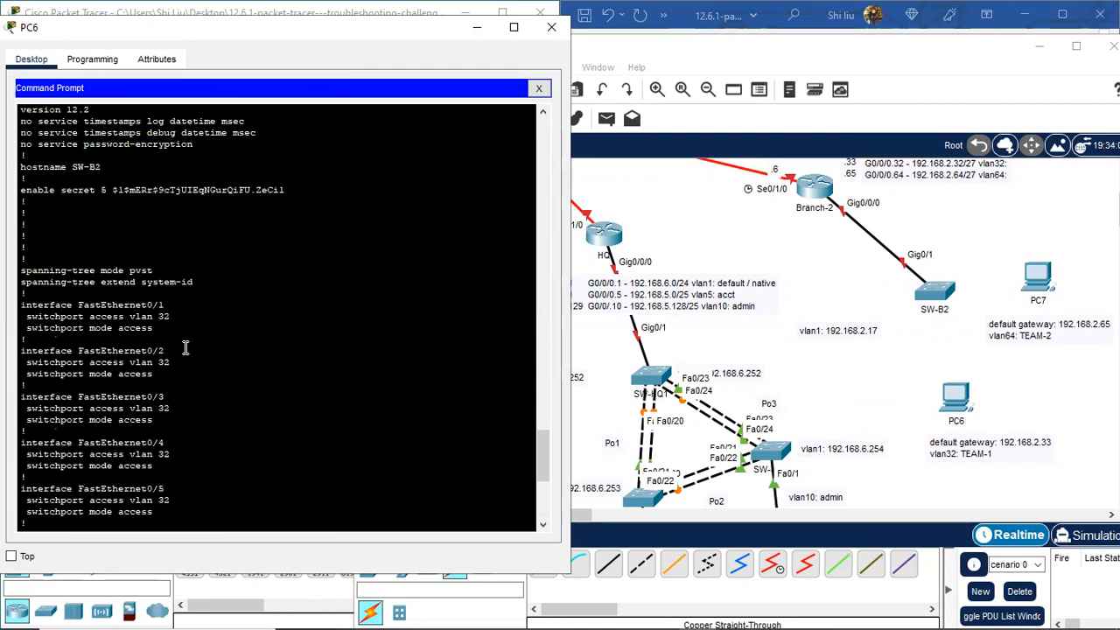
drag(171, 318, 129, 318)
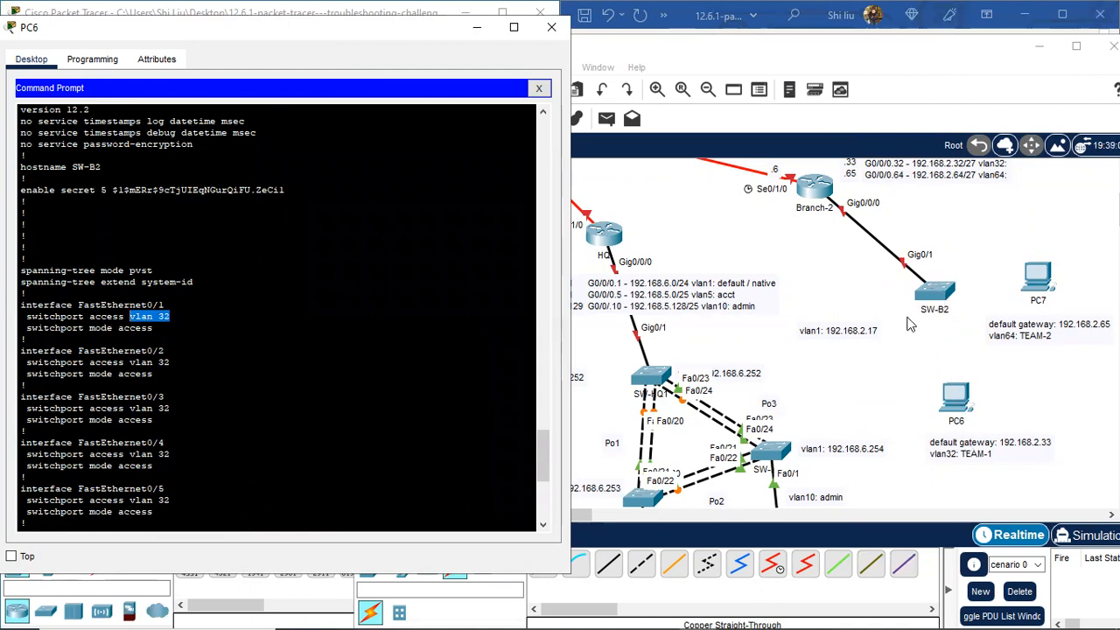
click(608, 564)
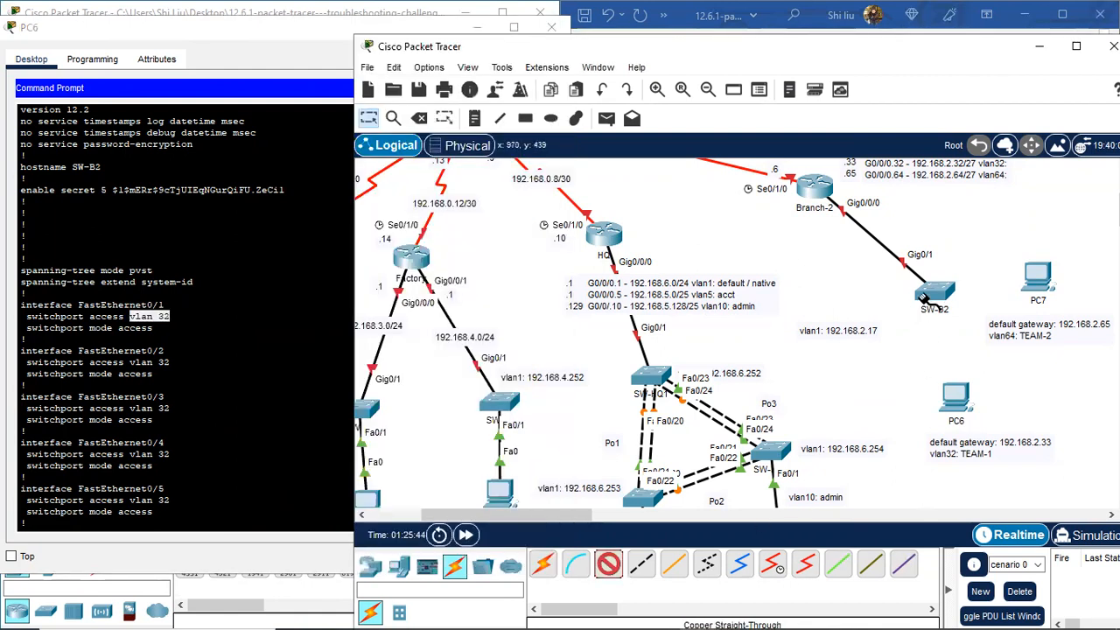
Step: Cable SW-B2's FastEthernet0/1 to PC6's FastEthernet0 with copper straight-through
click(927, 296)
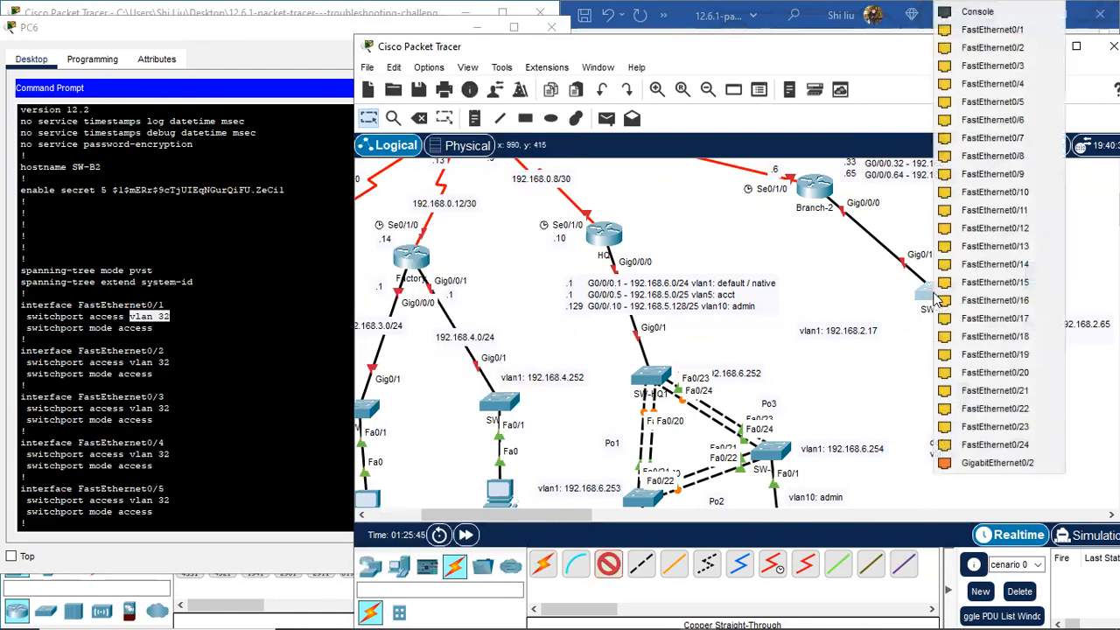
click(1015, 35)
click(955, 395)
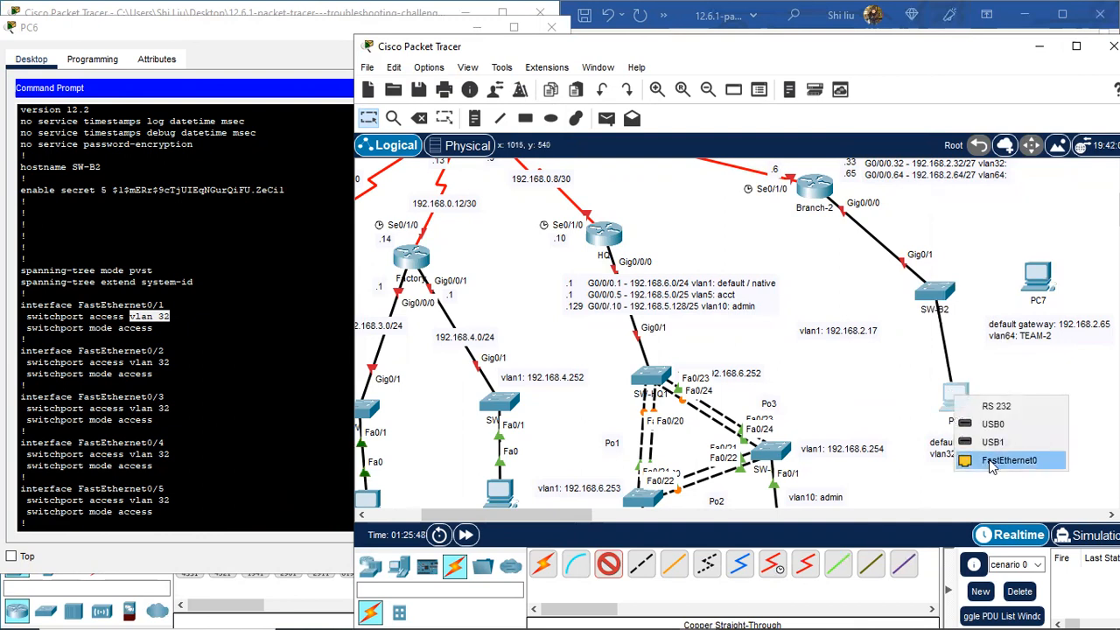
click(992, 465)
scroll(166, 366, down, 9)
scroll(189, 368, up, 20)
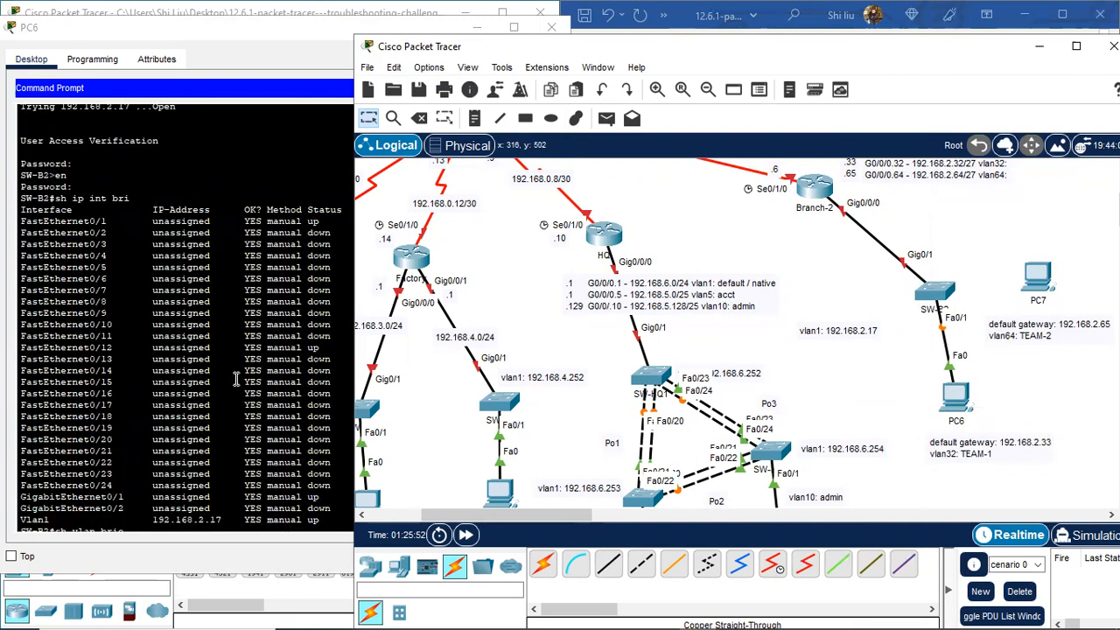
Step: Confirm in SW-B2's running config that Fa0/12 is assigned to vlan 64
click(90, 350)
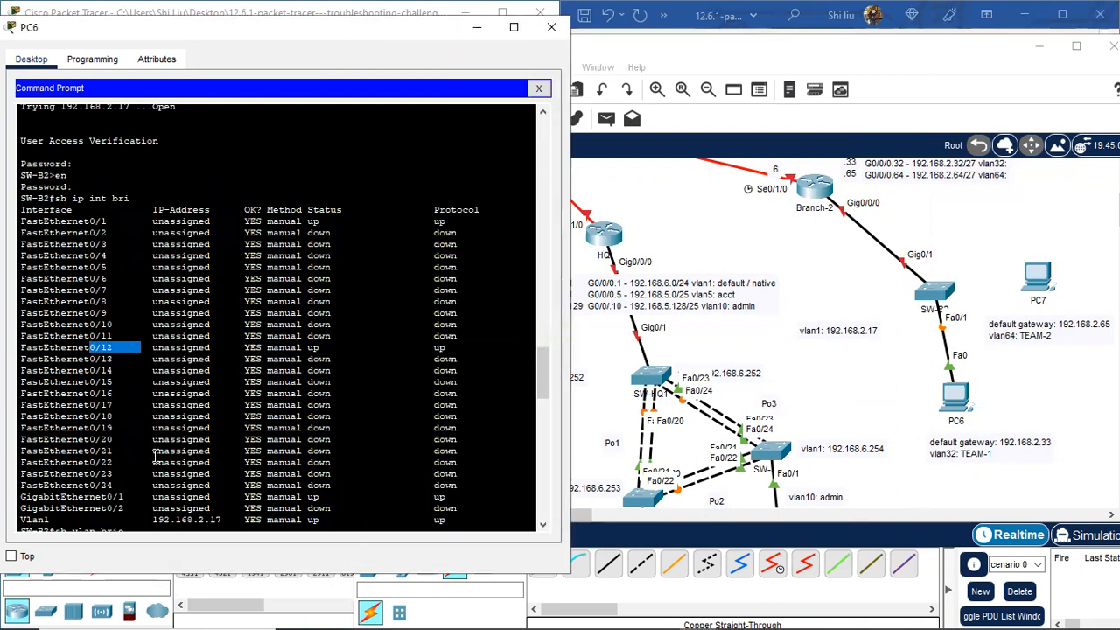
scroll(157, 451, down, 10)
scroll(171, 444, down, 20)
scroll(171, 444, up, 18)
scroll(193, 408, down, 7)
scroll(193, 408, down, 3)
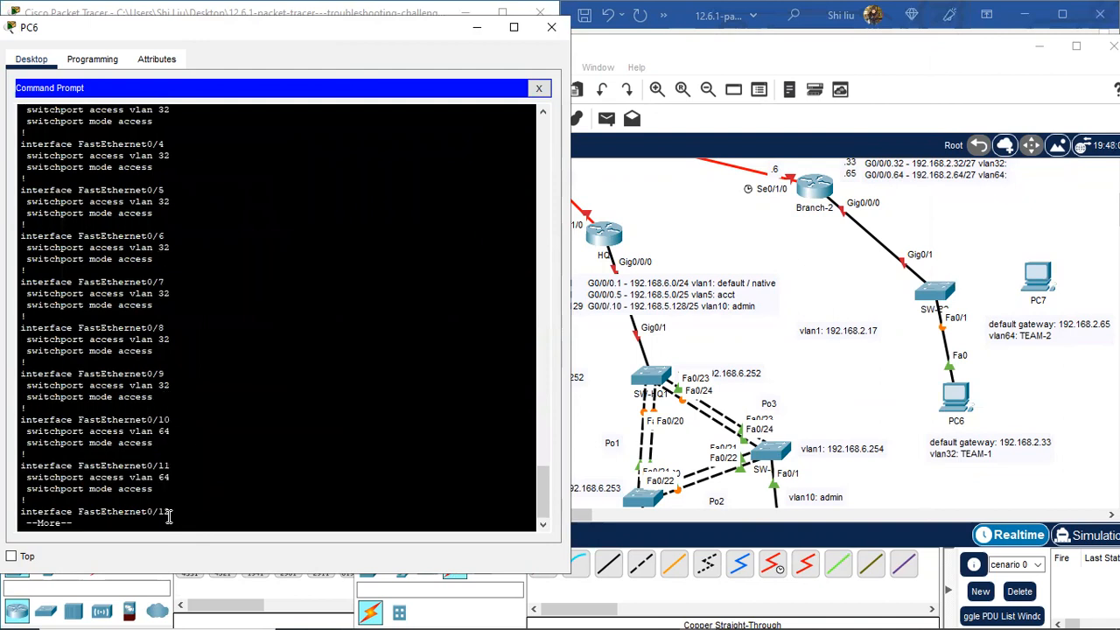
key(space)
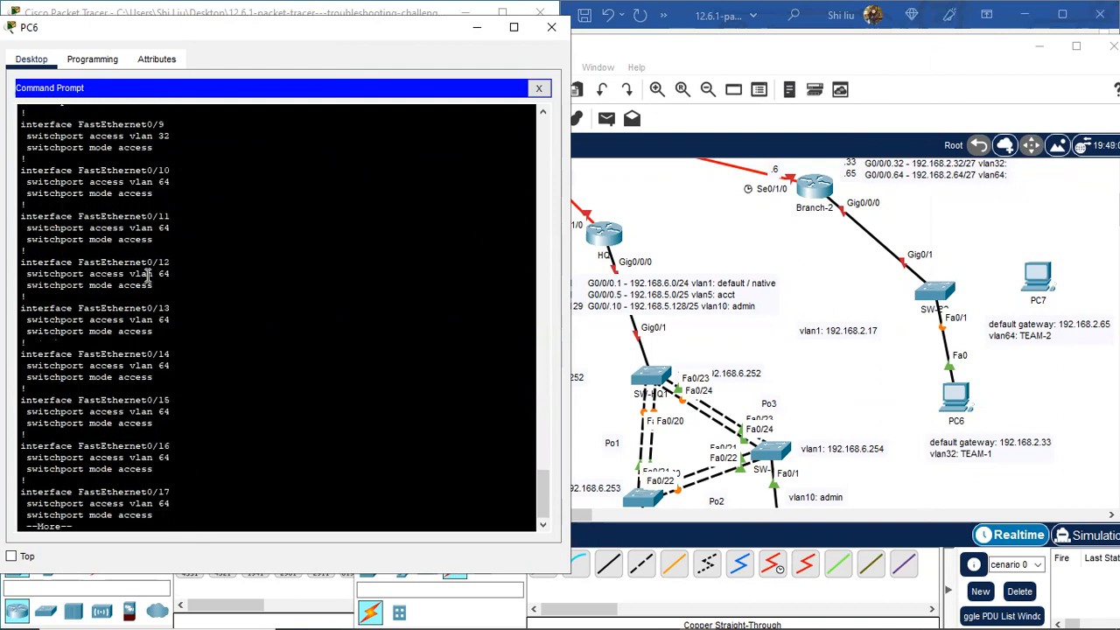
drag(172, 273, 132, 272)
Step: Cable SW-2's Fa0/12 to PC7's FastEthernet0, then shift PC7 and its gateway note right
click(777, 567)
click(940, 291)
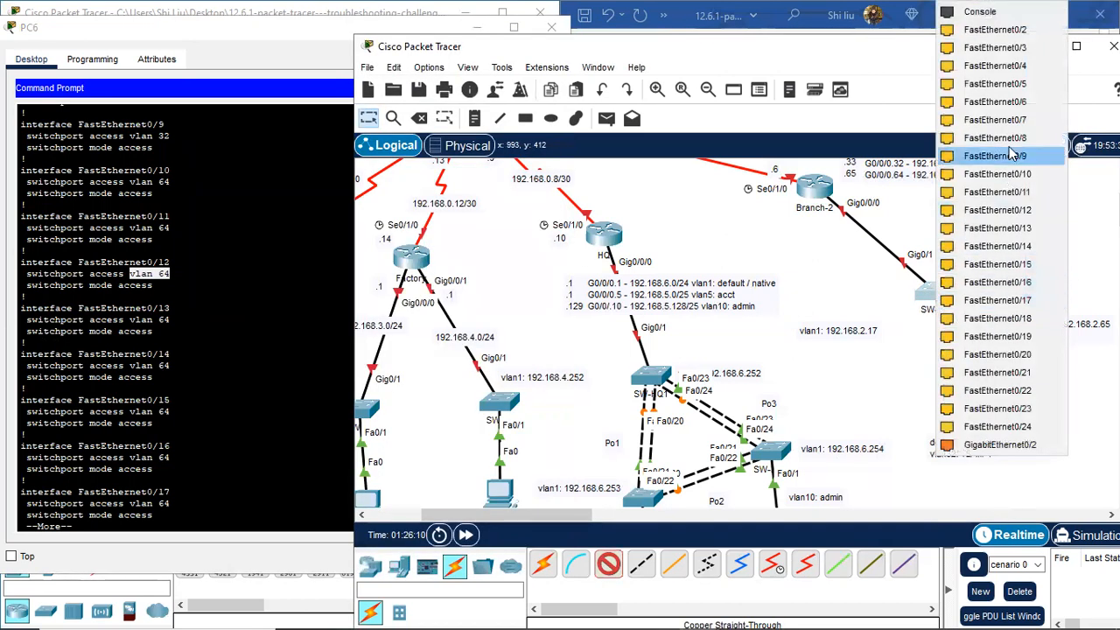
click(1019, 211)
click(1036, 276)
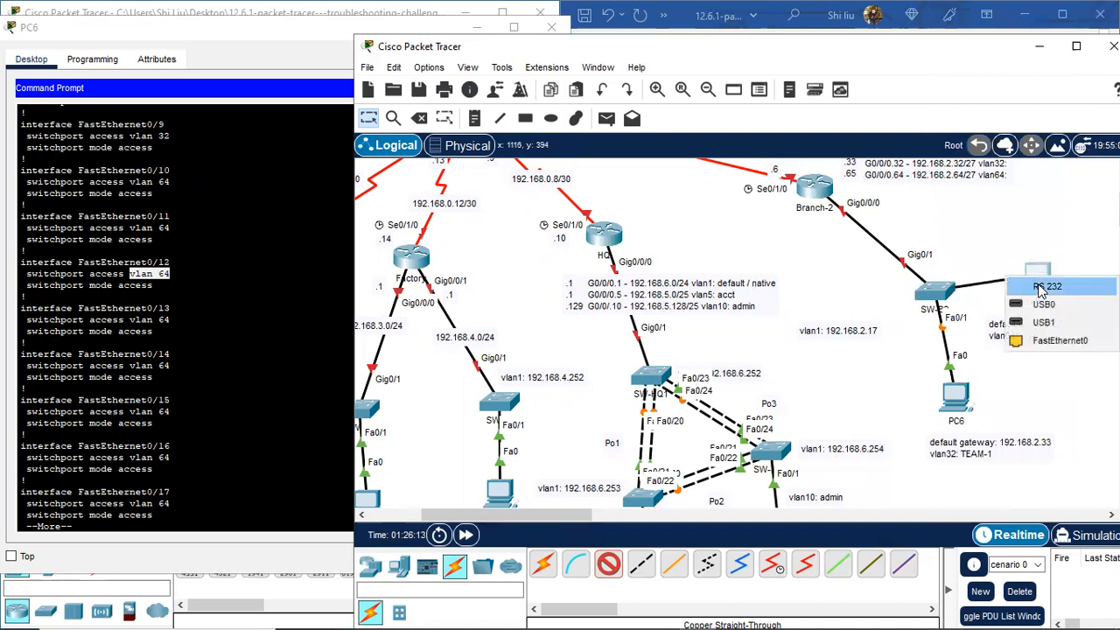
click(1067, 340)
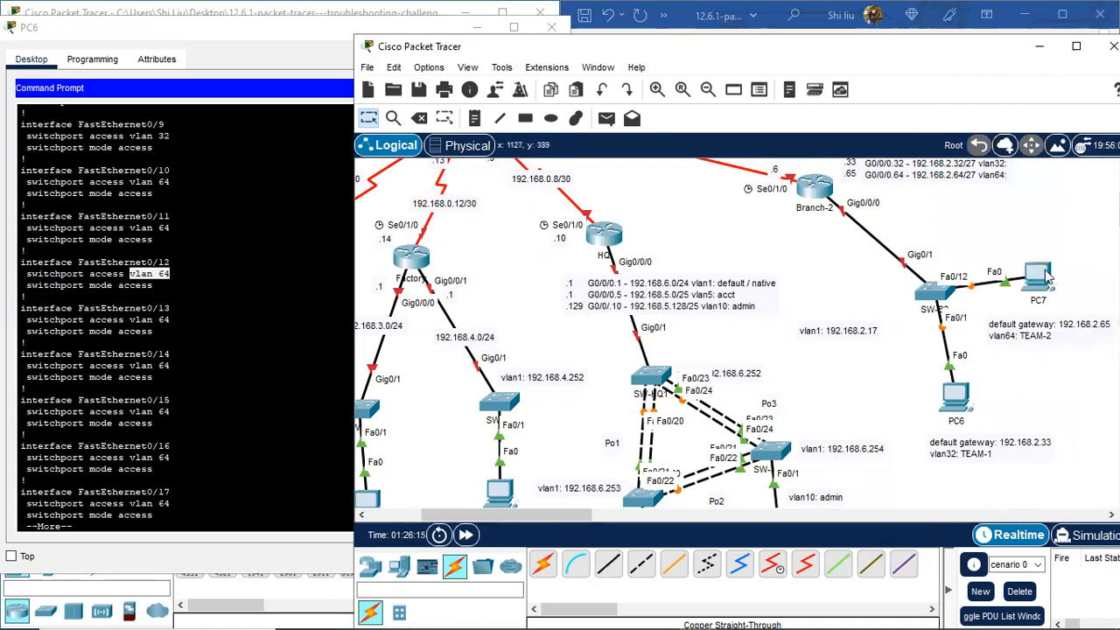
drag(1059, 268, 1064, 267)
drag(1030, 329, 1058, 342)
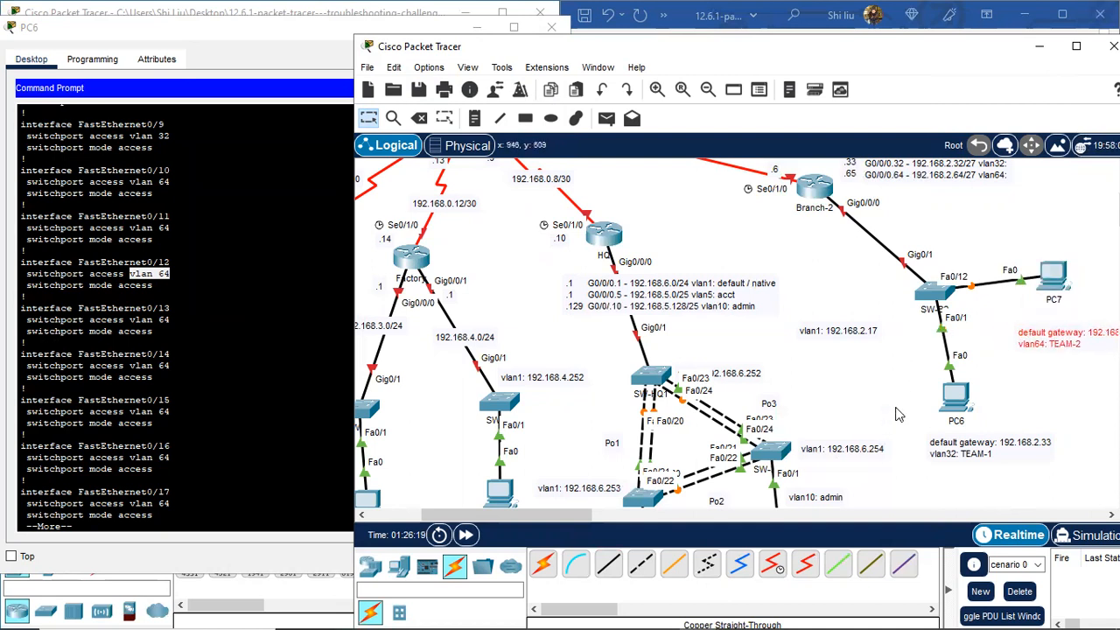
scroll(872, 337, up, 3)
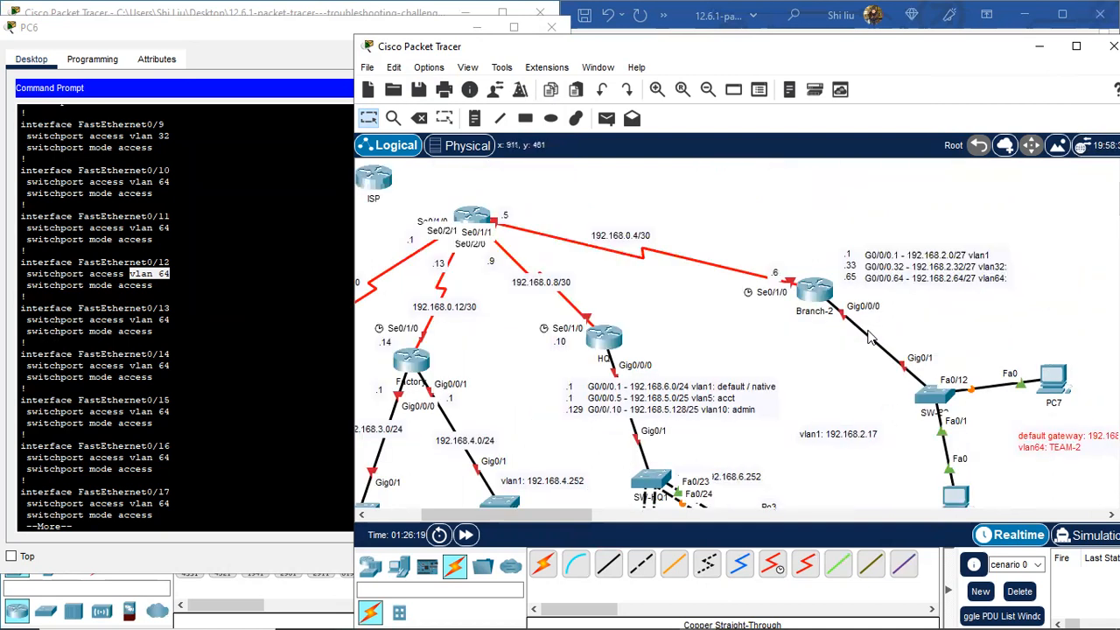
Step: Move the ISP router and the Internet Server higher in the topology
click(707, 89)
scroll(778, 374, down, 1)
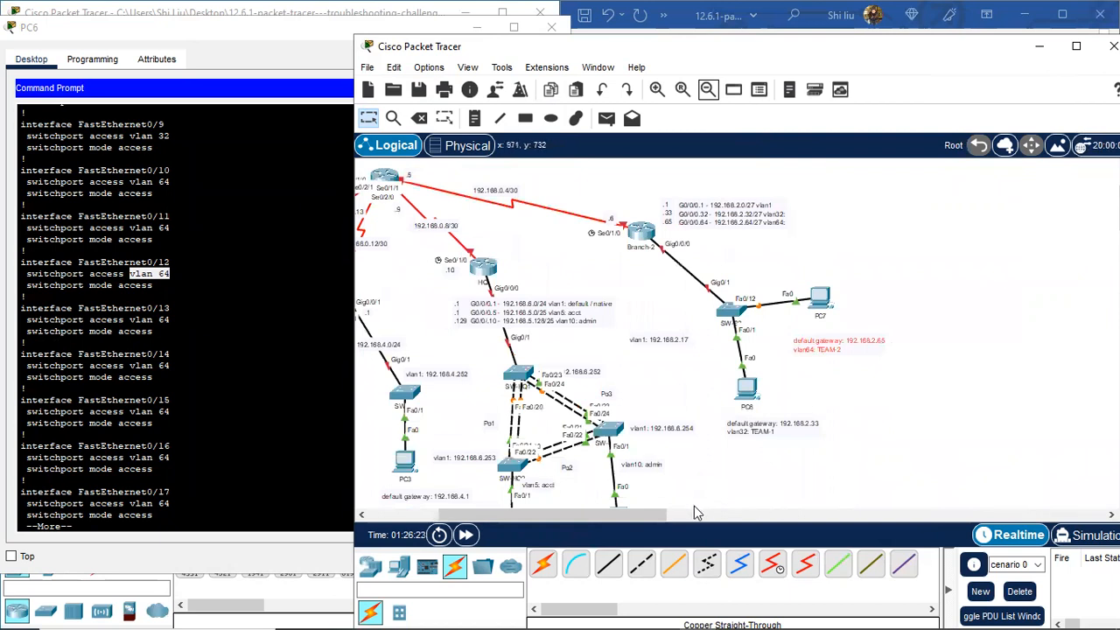
drag(643, 514, 572, 514)
scroll(697, 317, up, 2)
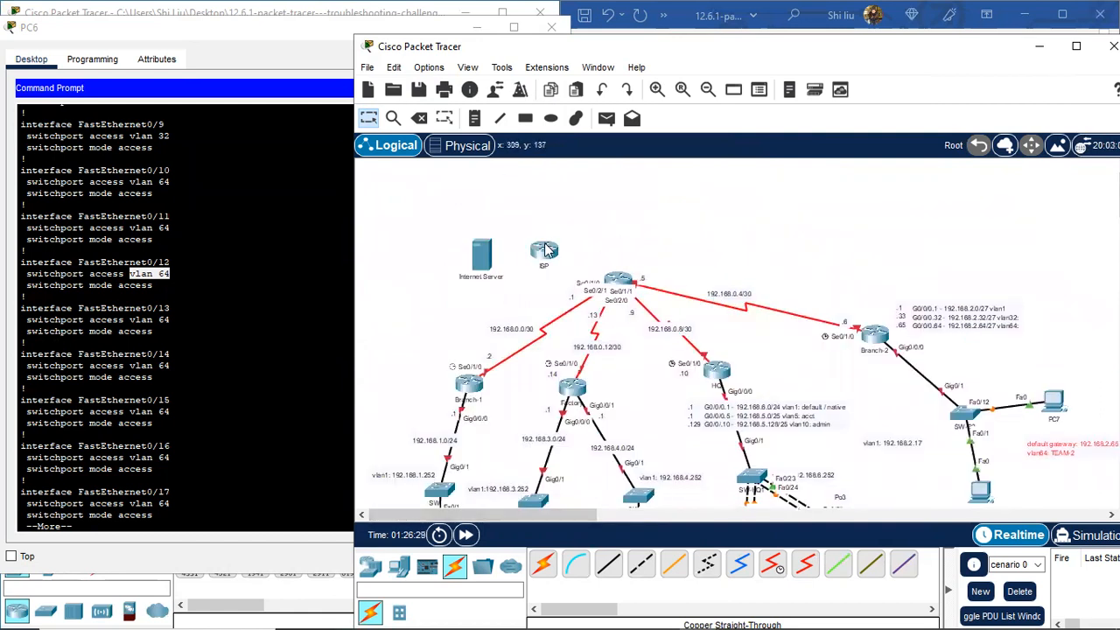
drag(636, 214, 621, 186)
drag(473, 260, 482, 193)
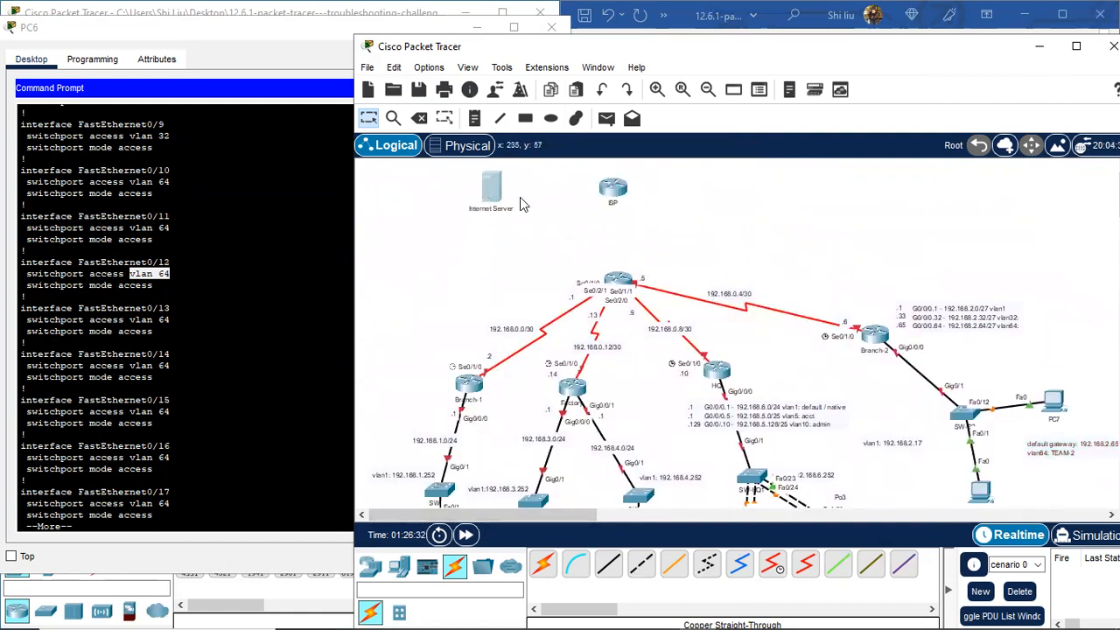
click(656, 91)
Step: Close PC6's terminal and open the Internet Server's Command Prompt beside the topology window
click(220, 37)
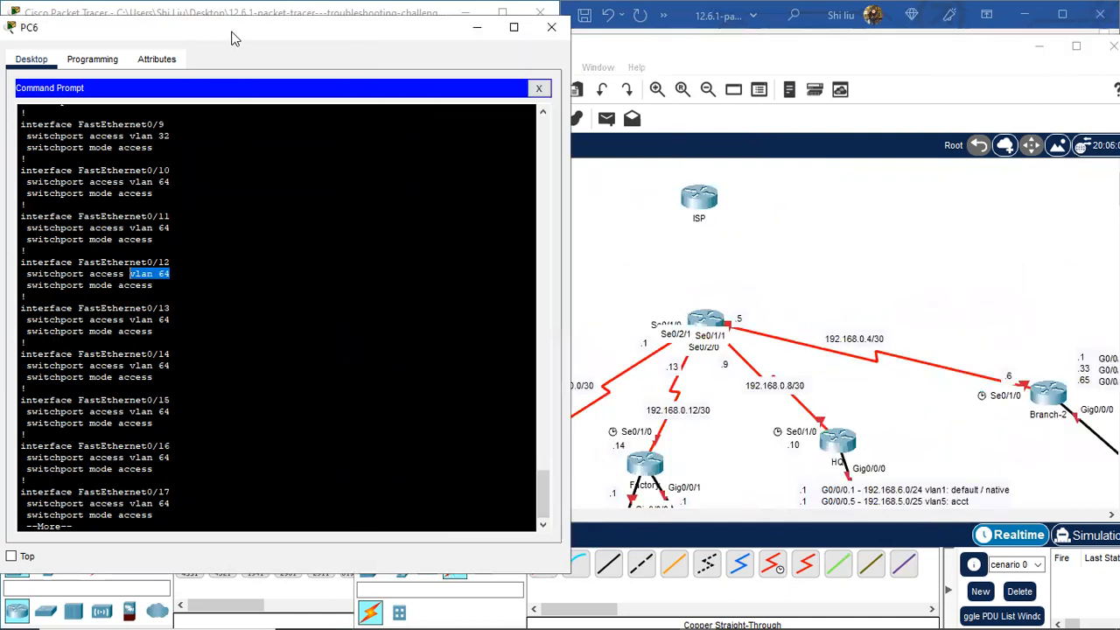
click(553, 29)
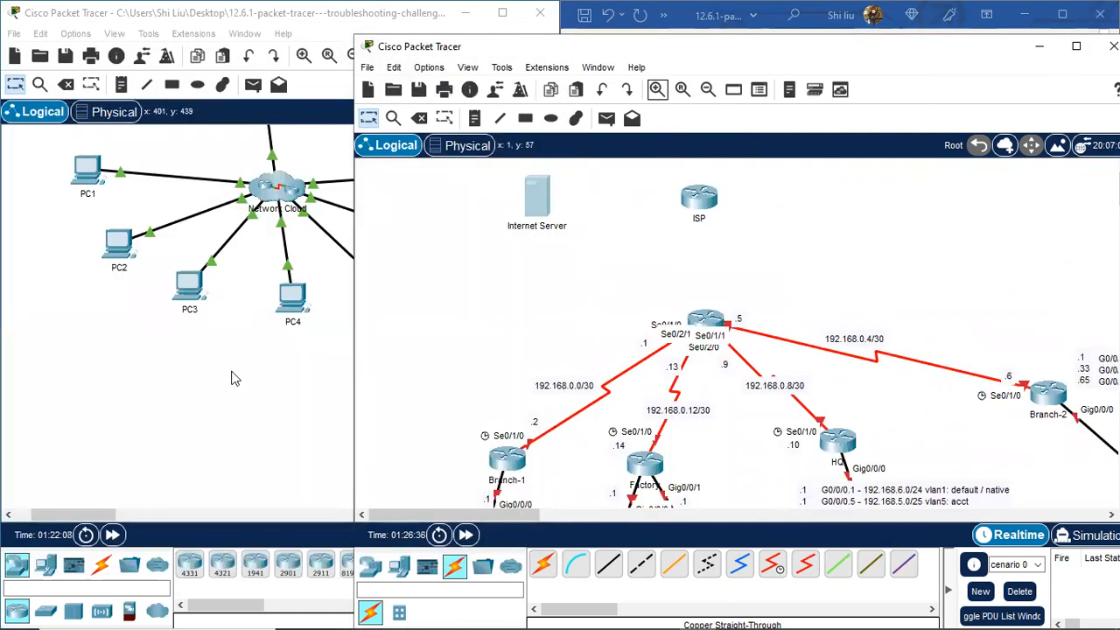
click(270, 200)
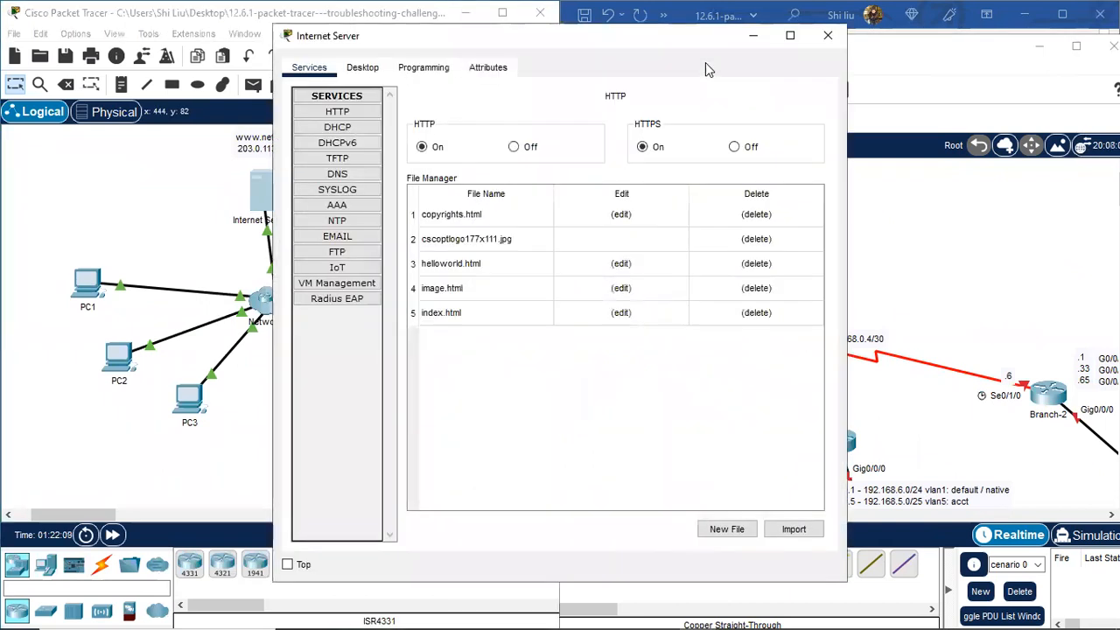
click(361, 69)
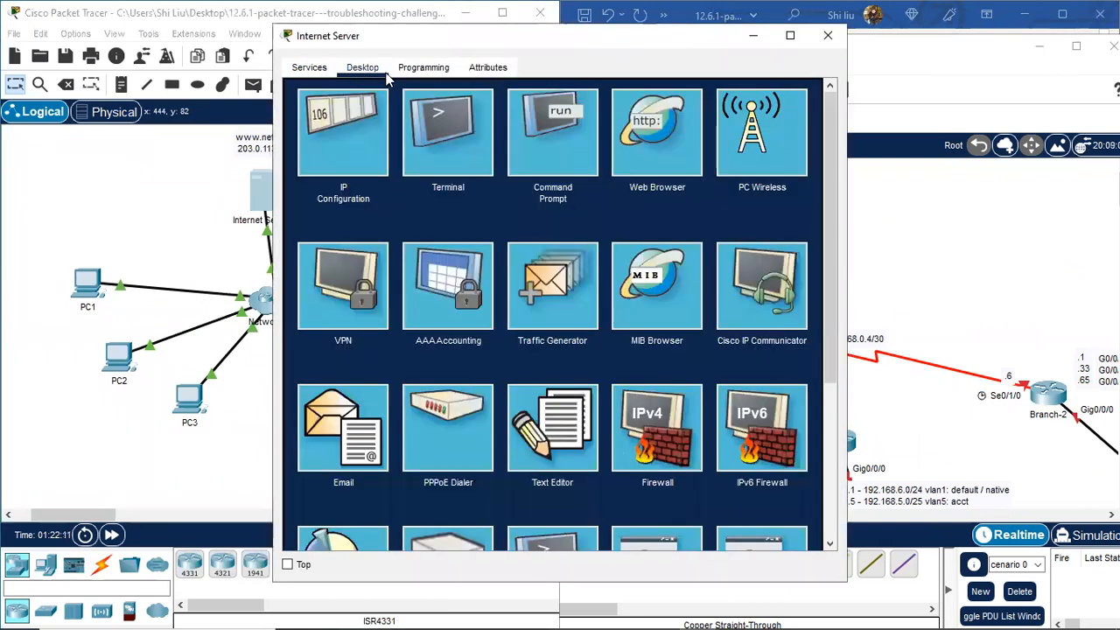
click(554, 144)
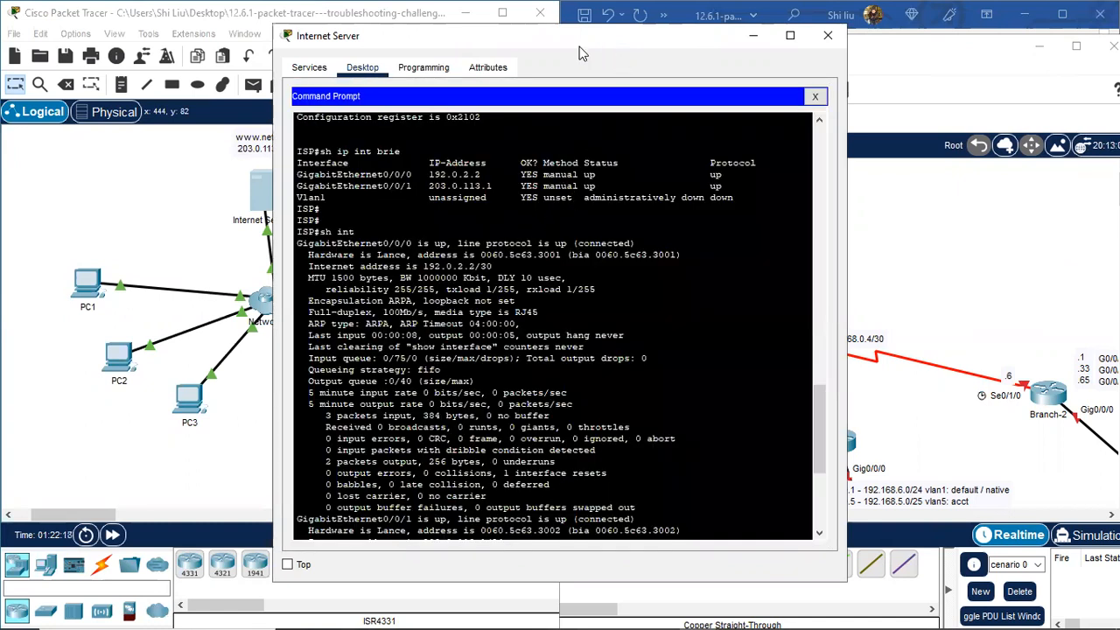
drag(580, 55, 405, 63)
click(763, 65)
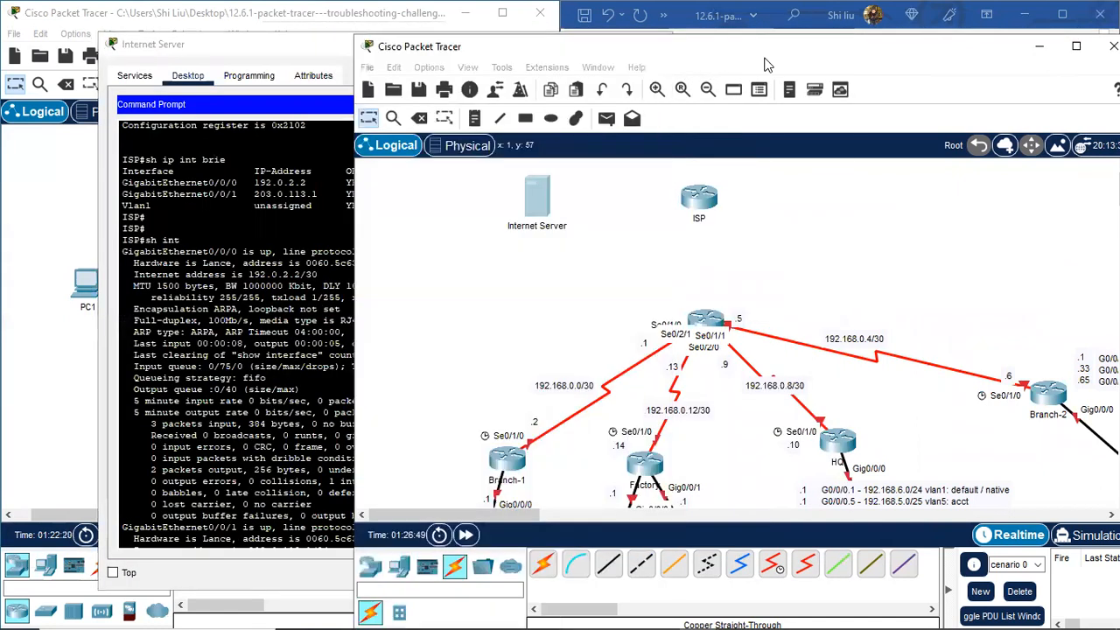
drag(765, 63, 1055, 46)
click(454, 53)
Step: Telnet from the Internet Server to ISP at 203.0.113.1, log in and enter privileged mode
drag(454, 53, 386, 41)
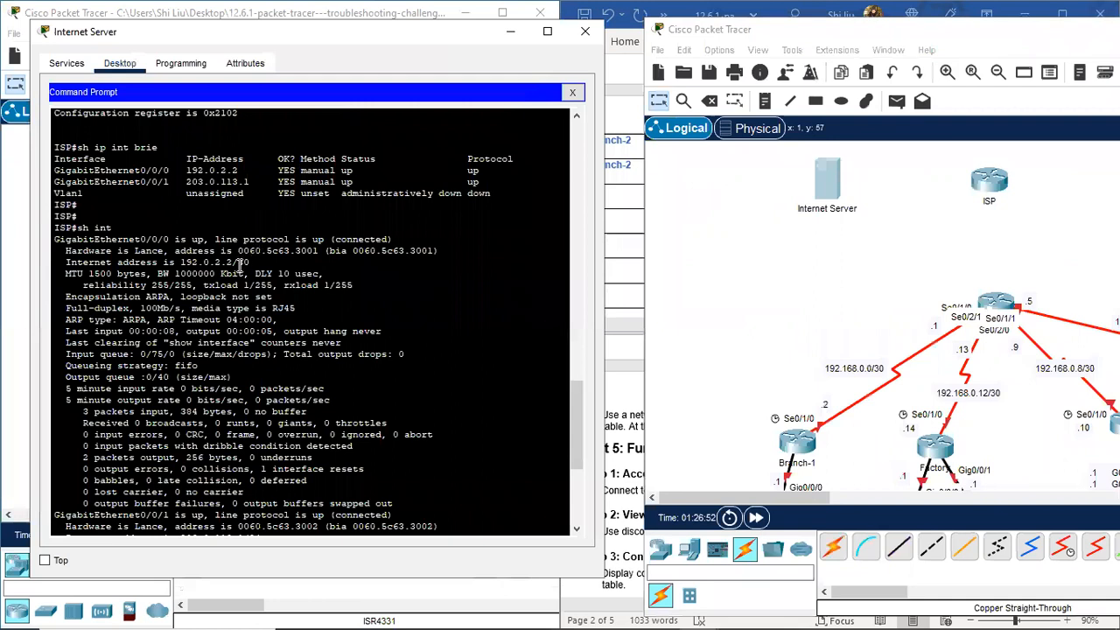
key(Up)
key(Return)
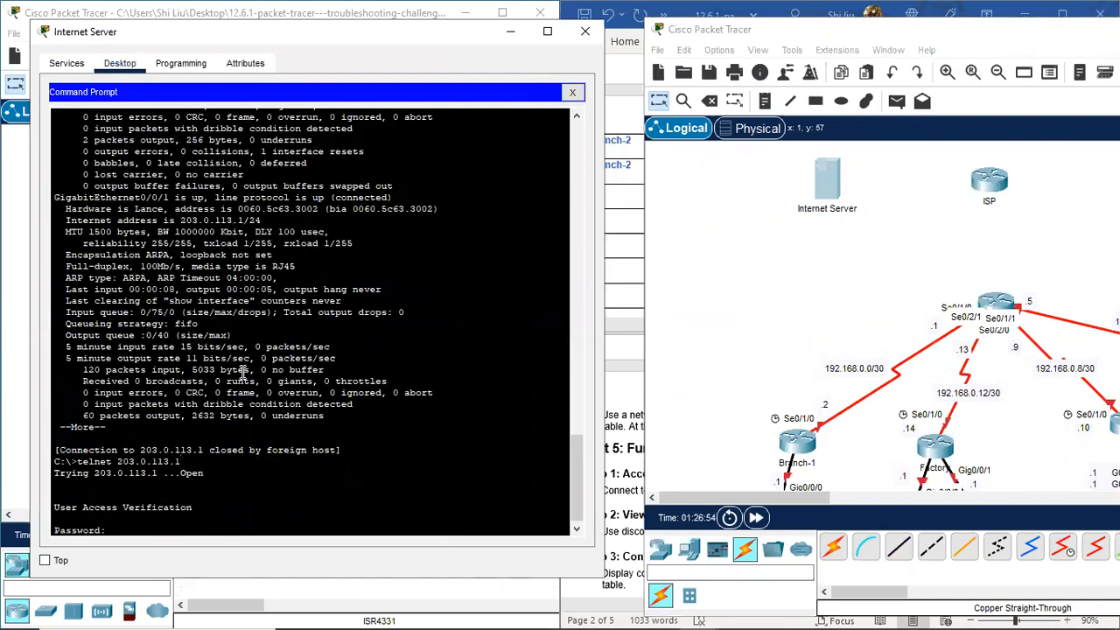
key(Return)
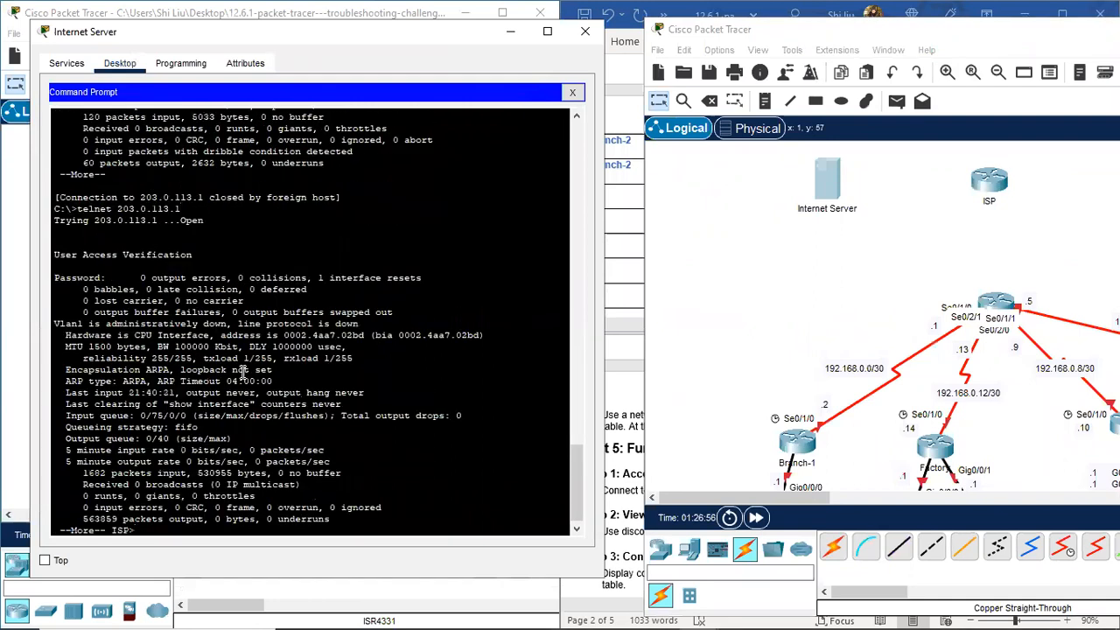
key(Return)
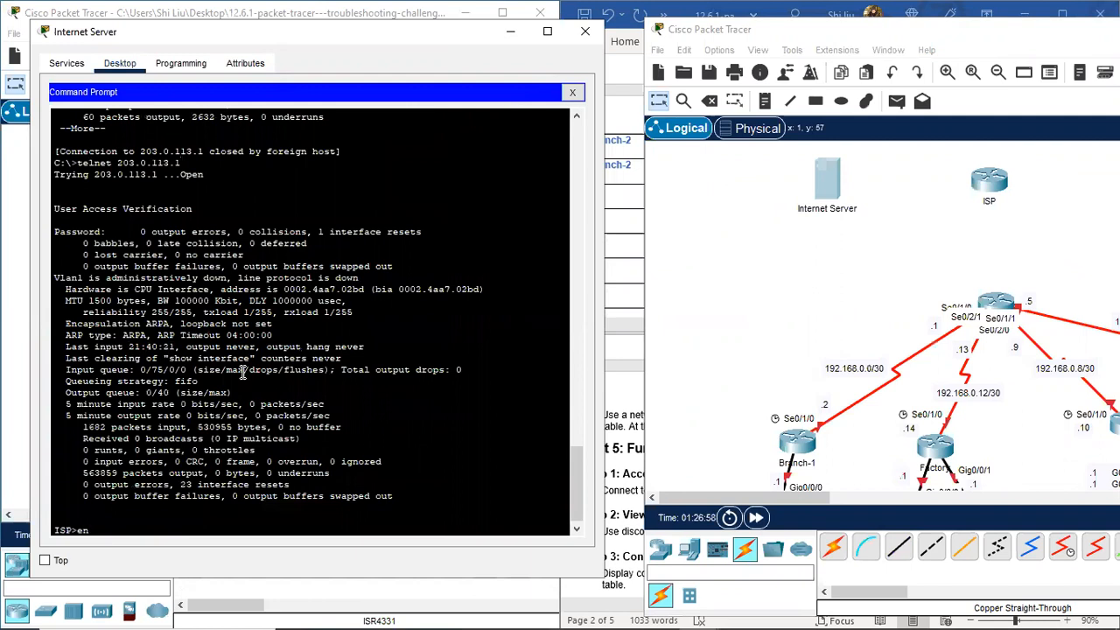
text(en)
key(Return)
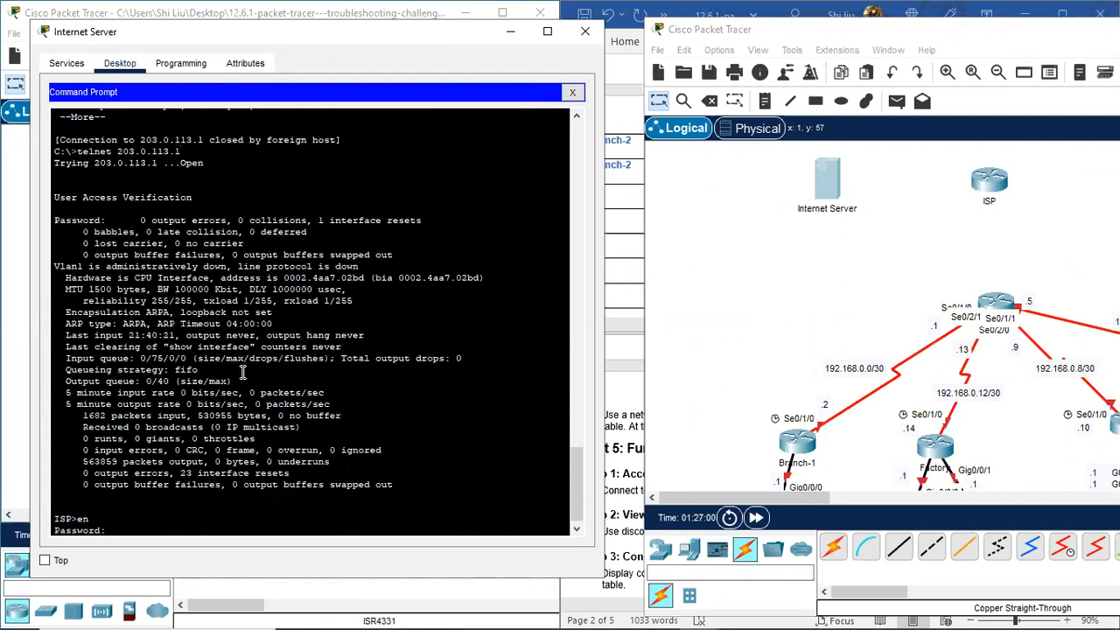
key(Return)
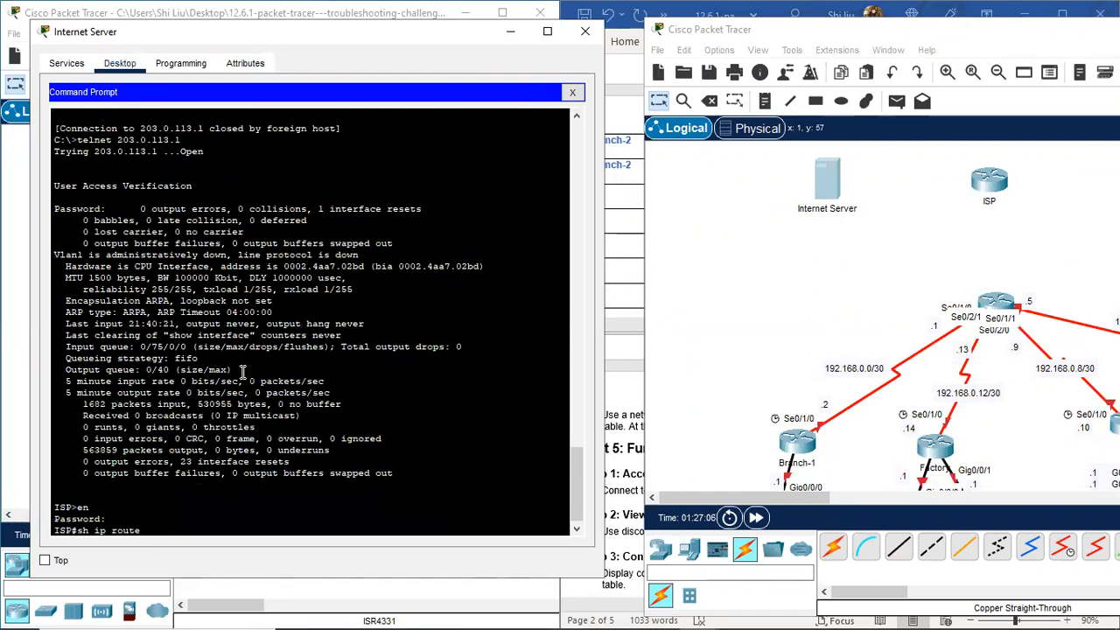
Step: Show ISP's routing table (192.0.2.0/30, 203.0.113.1/32) and its CDP neighbour Hub on Gig0/0/0
text(sh ip route)
key(Return)
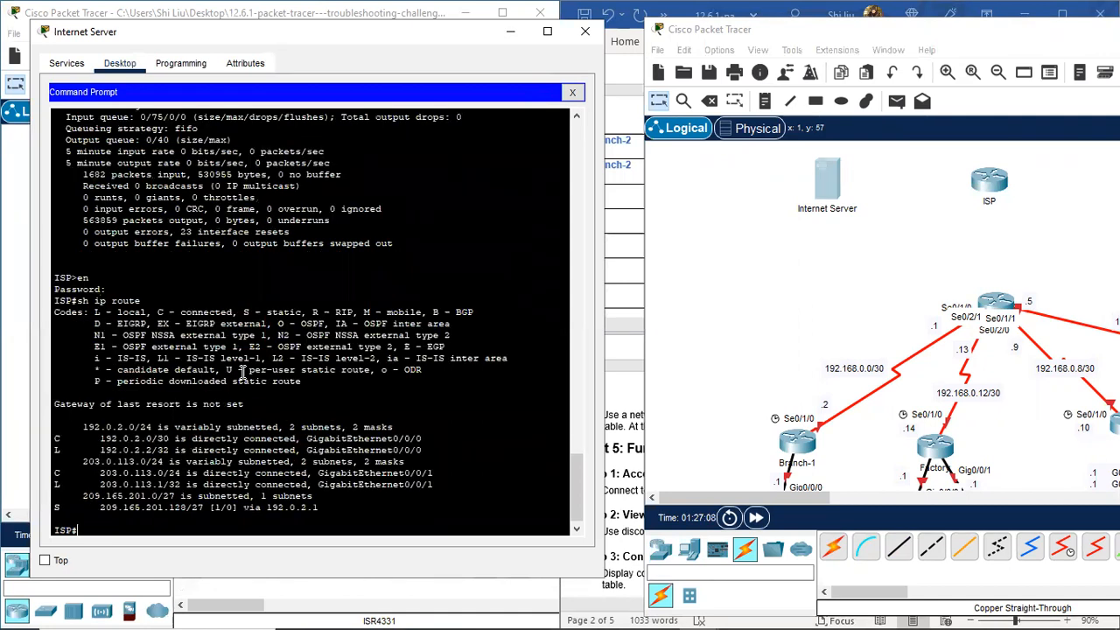
scroll(56, 467, up, 1)
scroll(88, 442, down, 1)
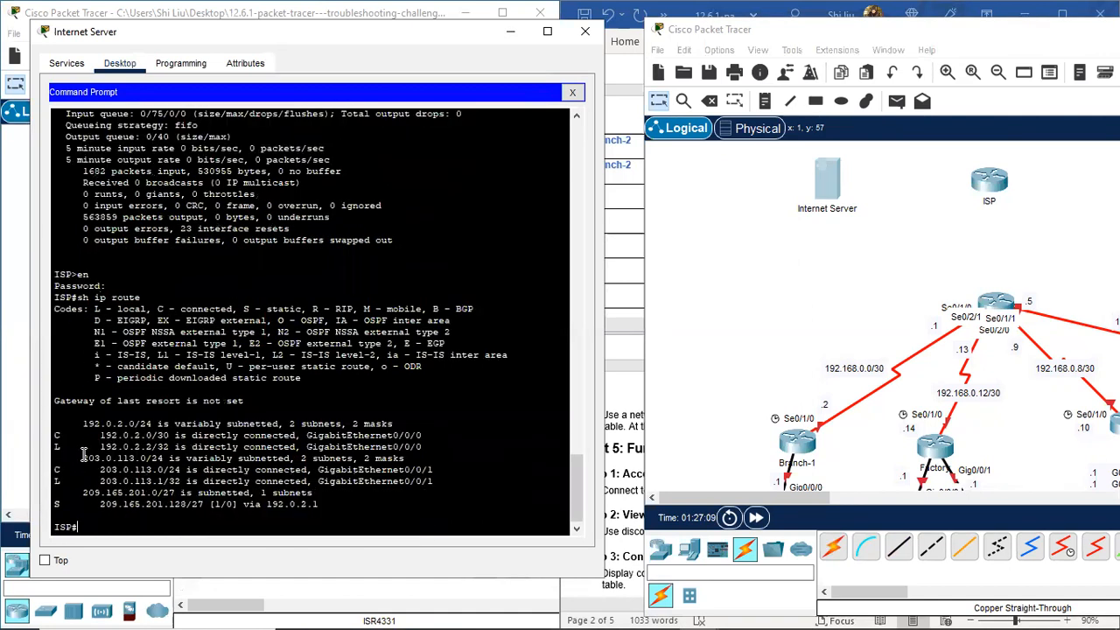
drag(103, 440, 164, 434)
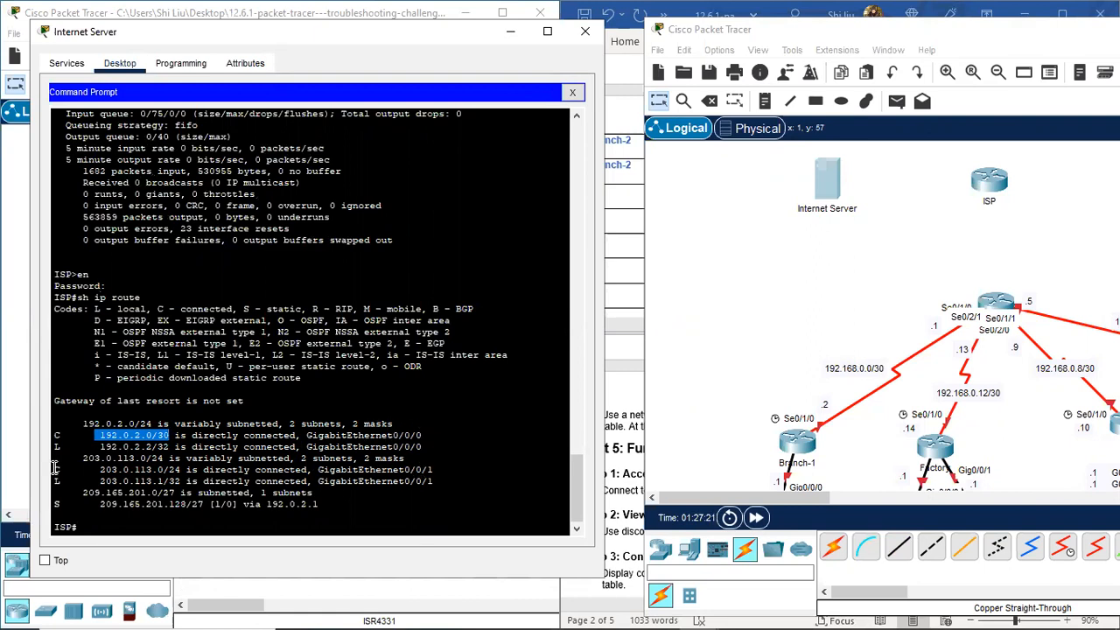
drag(94, 480, 182, 483)
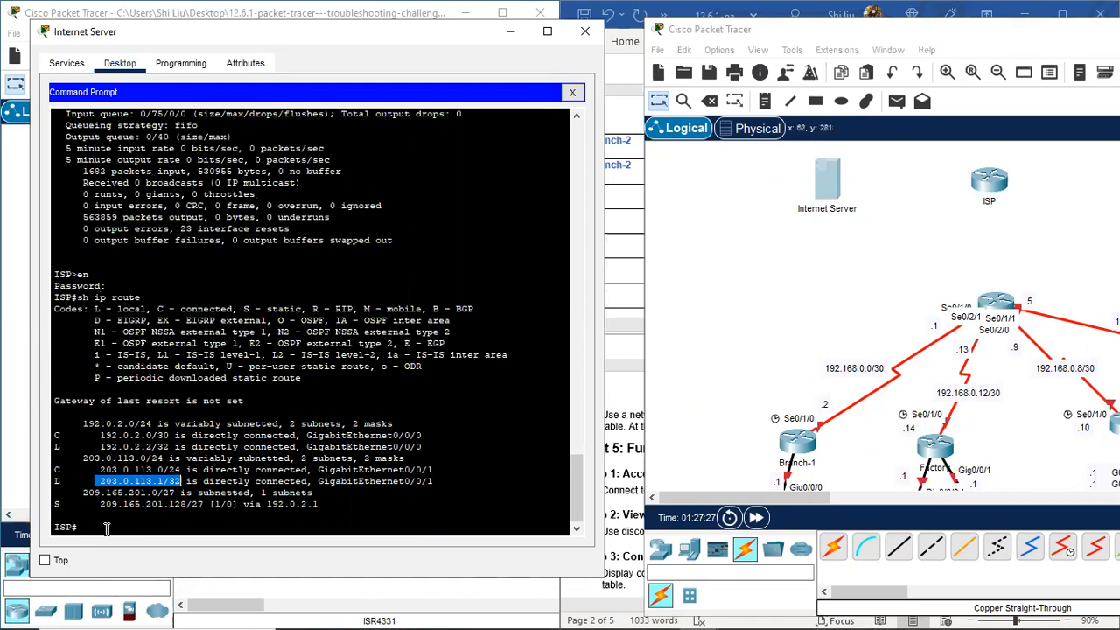
click(106, 528)
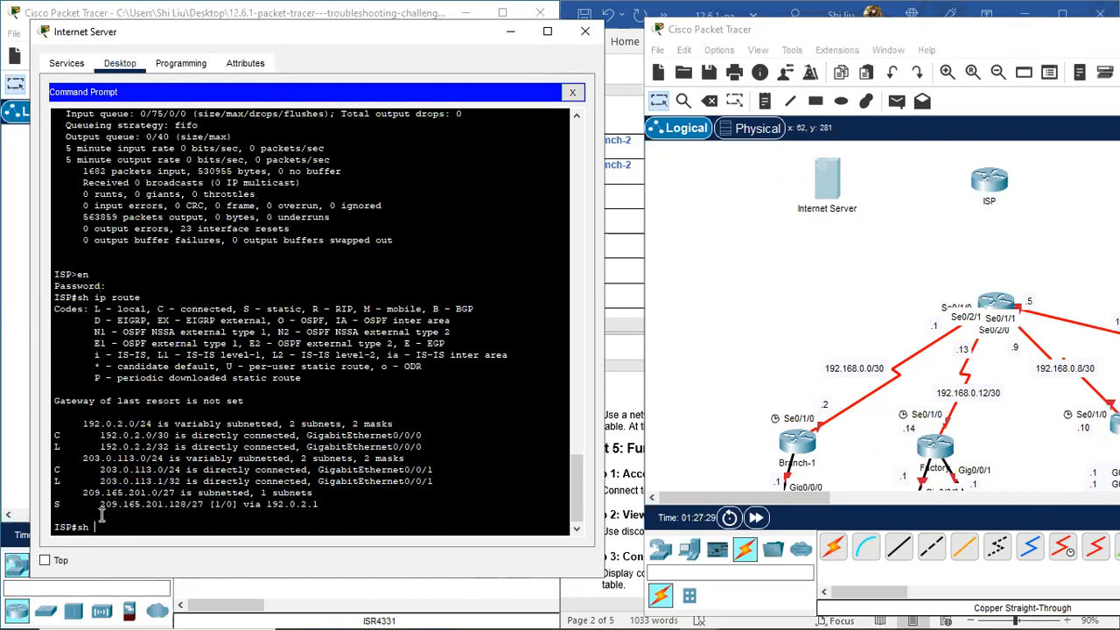
text(sh cdp nei)
key(Return)
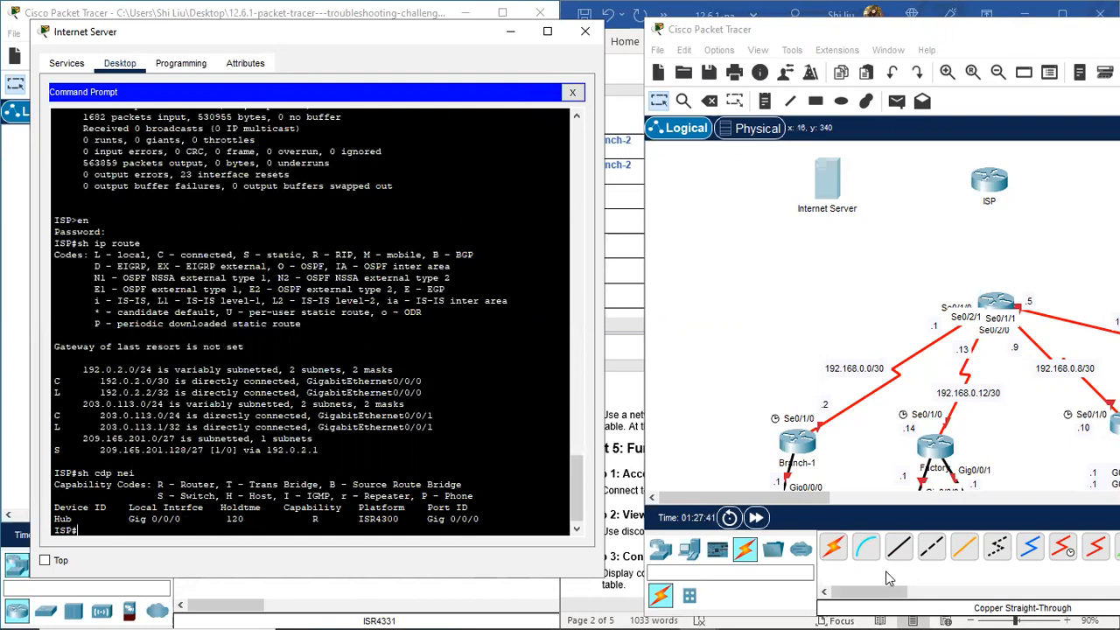
Step: Cable ISP Gig0/0/0 to the lower router's Gig0/0/0 with copper cross-over, then select 192.0.2.0/30
click(932, 547)
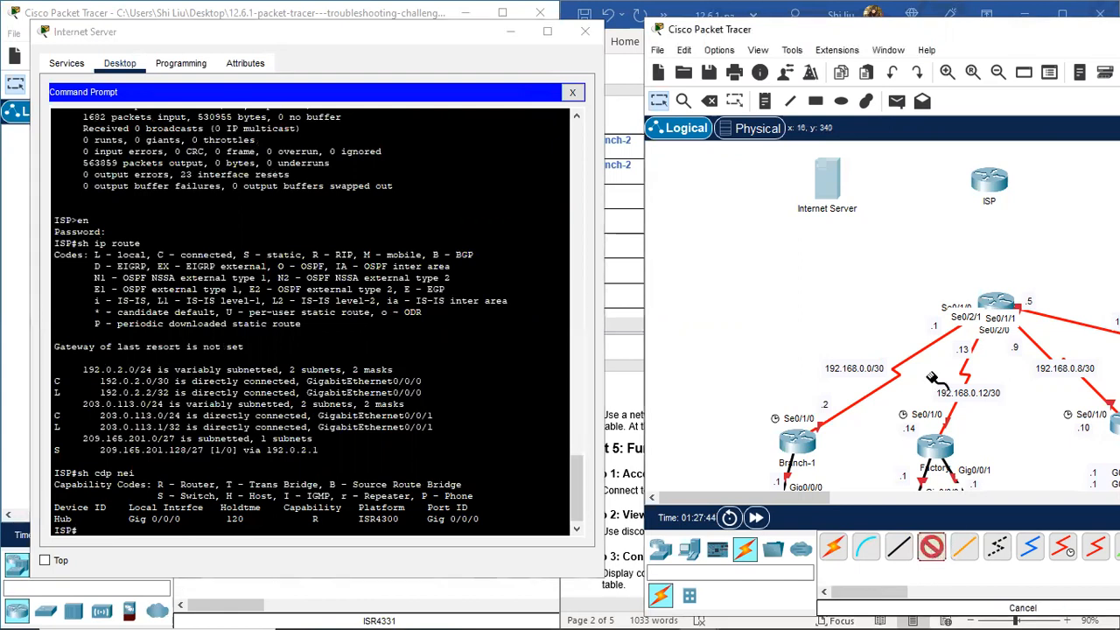
click(988, 181)
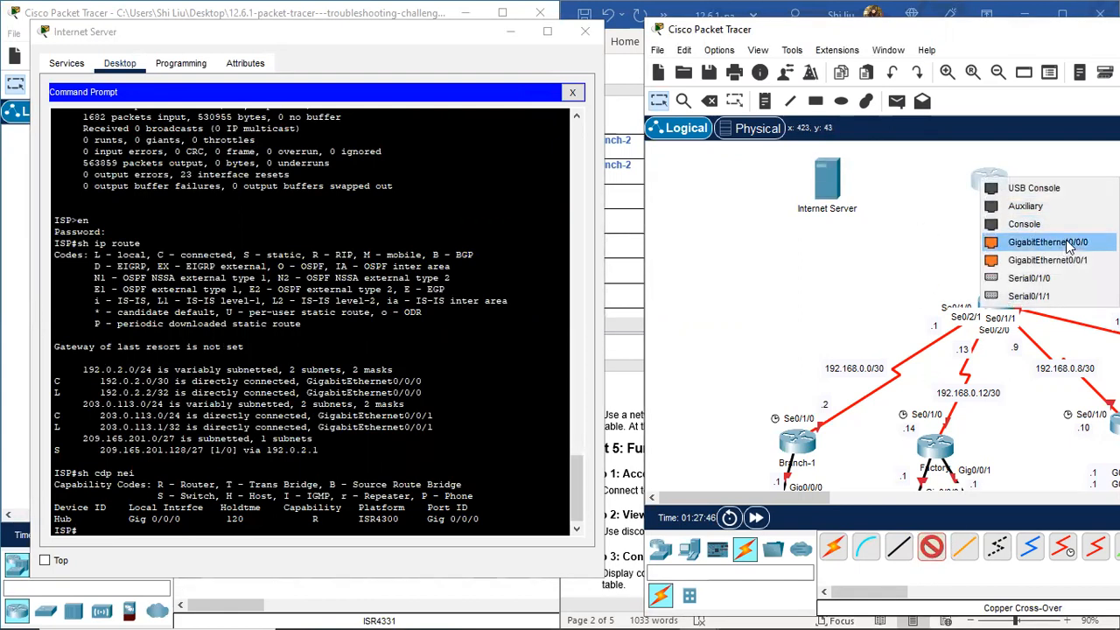
click(1067, 243)
click(986, 305)
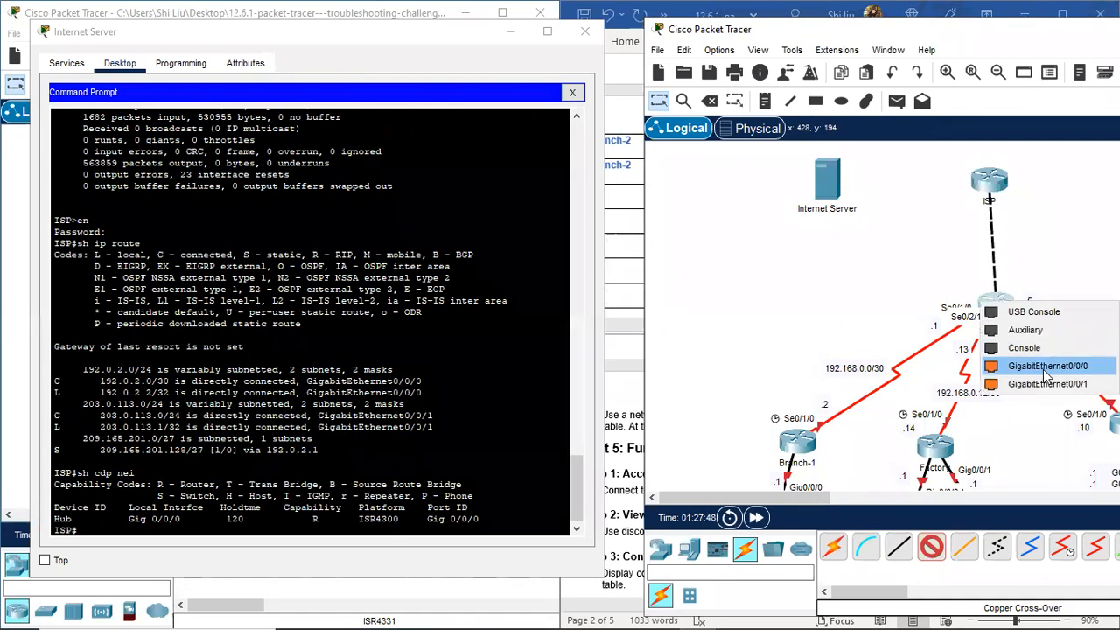
click(1049, 372)
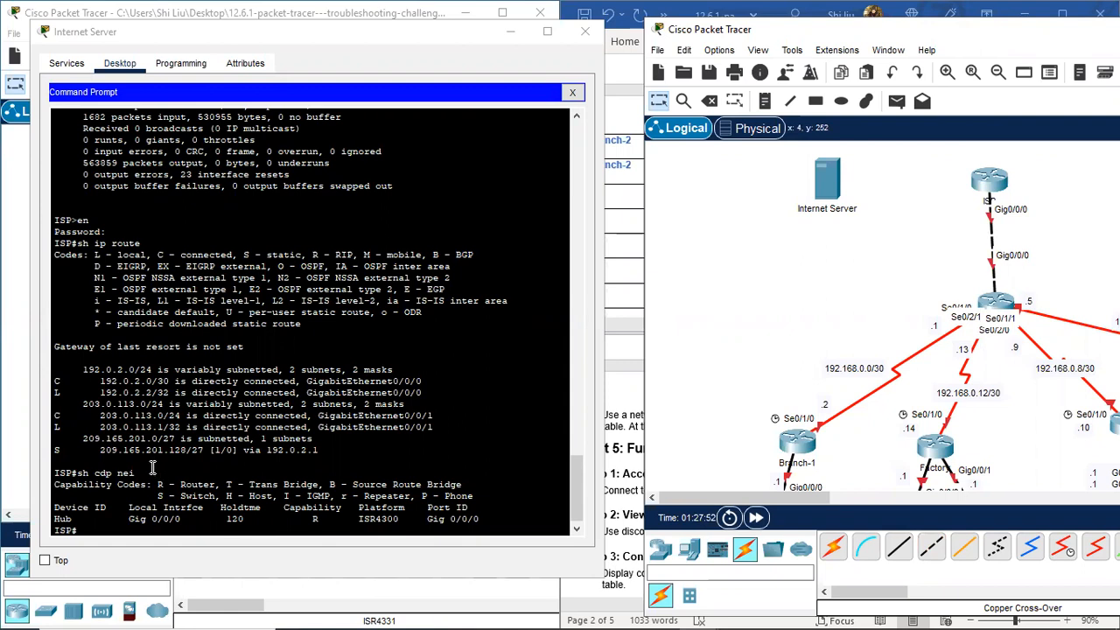
drag(418, 382, 99, 381)
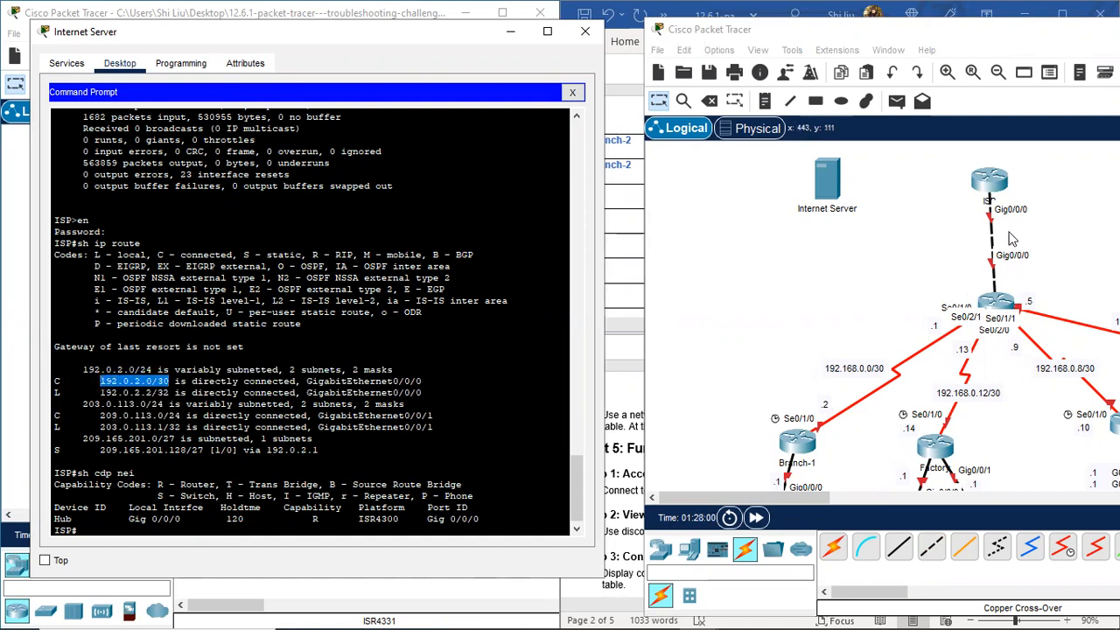
Step: Place a 192.0.2.0/30 note beside the ISP link
click(763, 101)
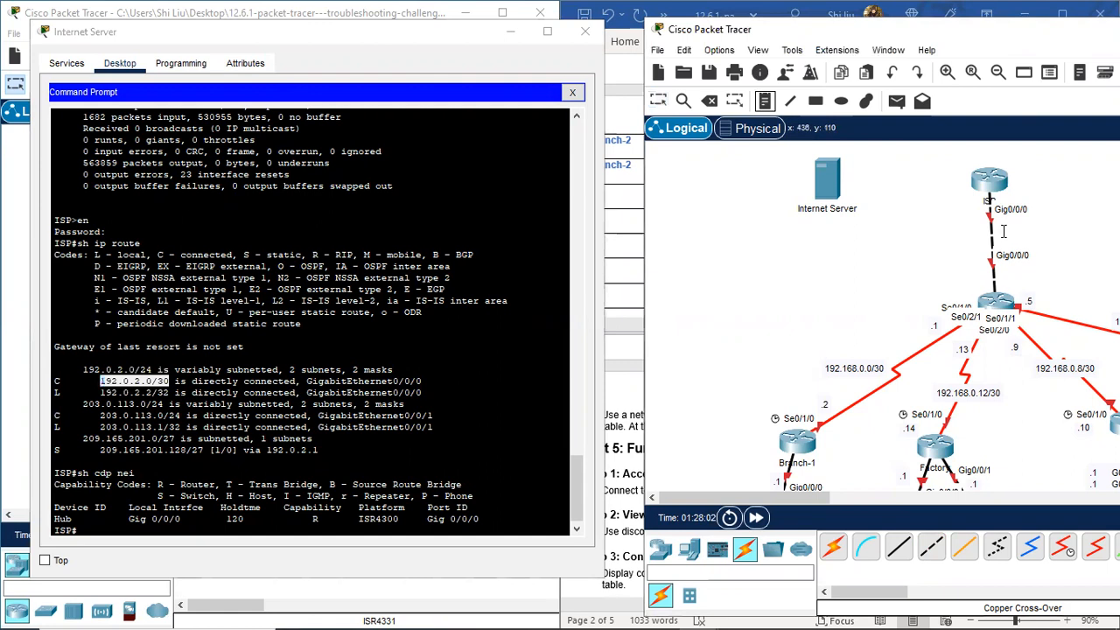
click(1004, 230)
text(192.0.2.0/30)
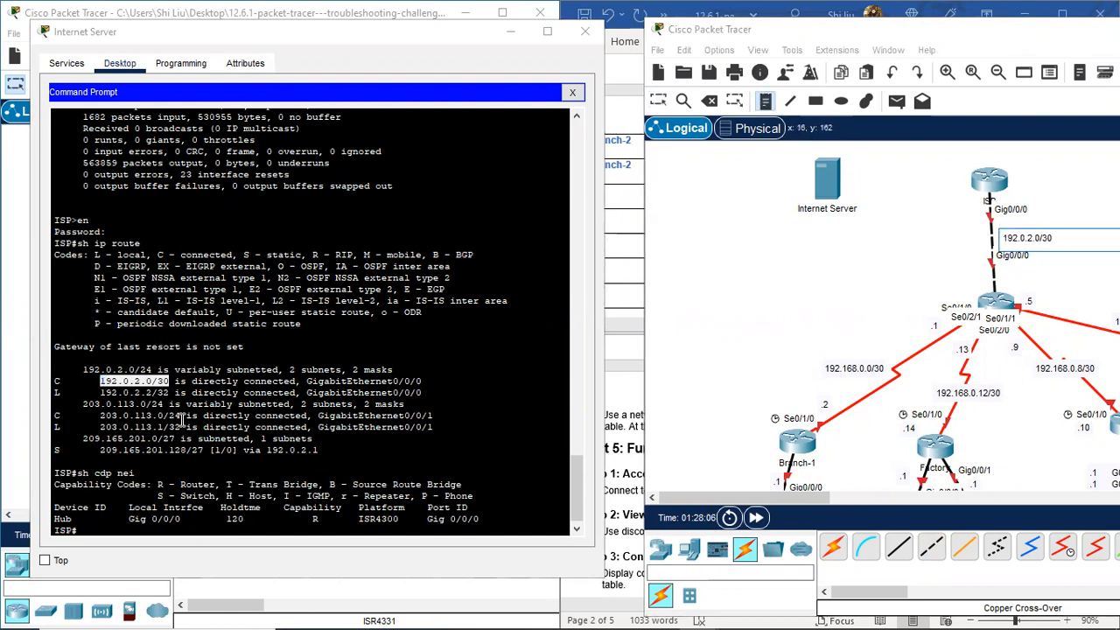
Step: Copy 203.0.113.0/24 from the route output into a note near the Internet Server
drag(181, 417, 98, 417)
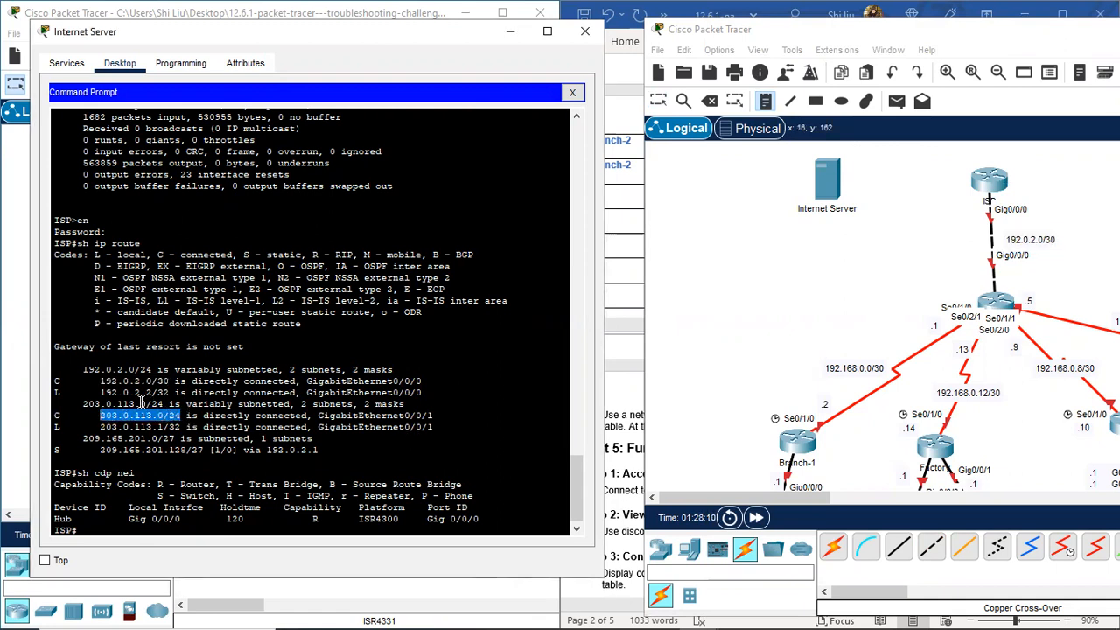
right_click(136, 420)
click(171, 435)
click(870, 165)
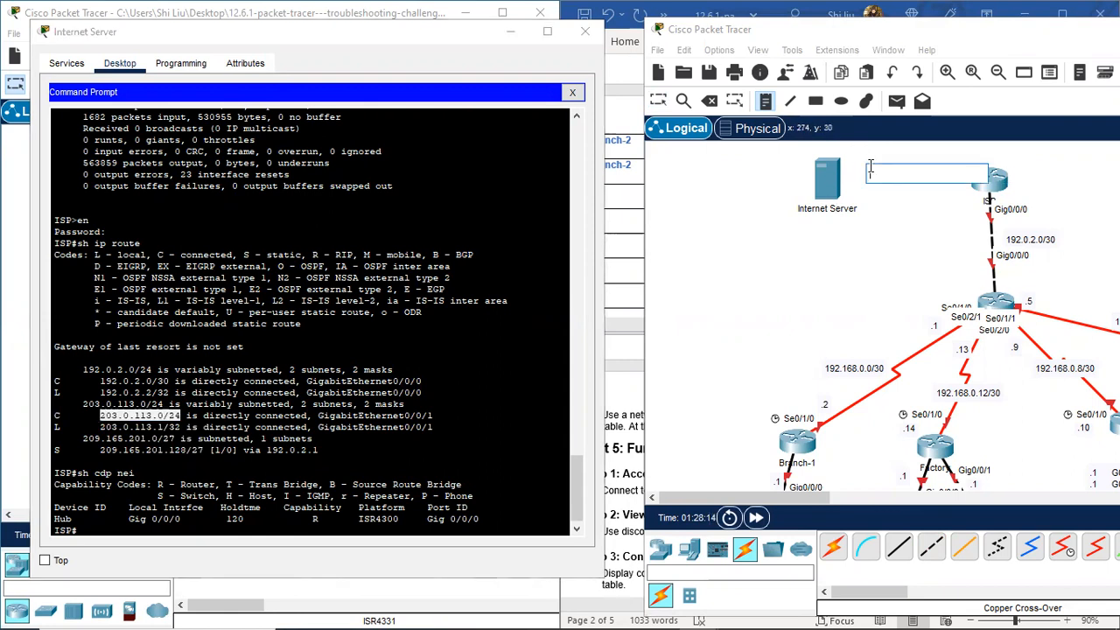
key(ctrl+v)
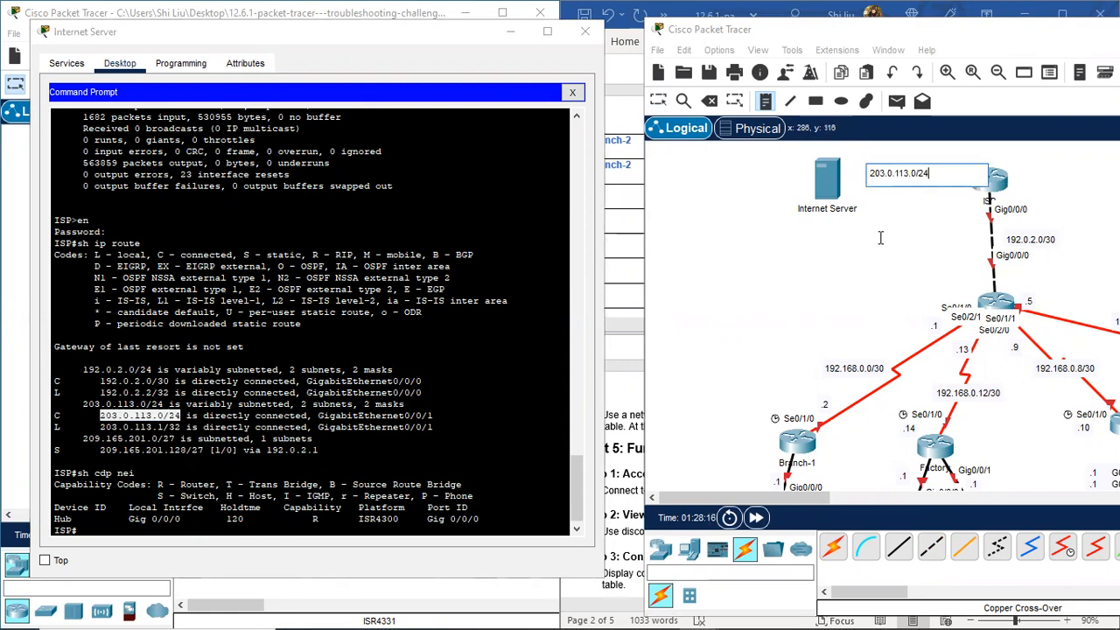
click(658, 100)
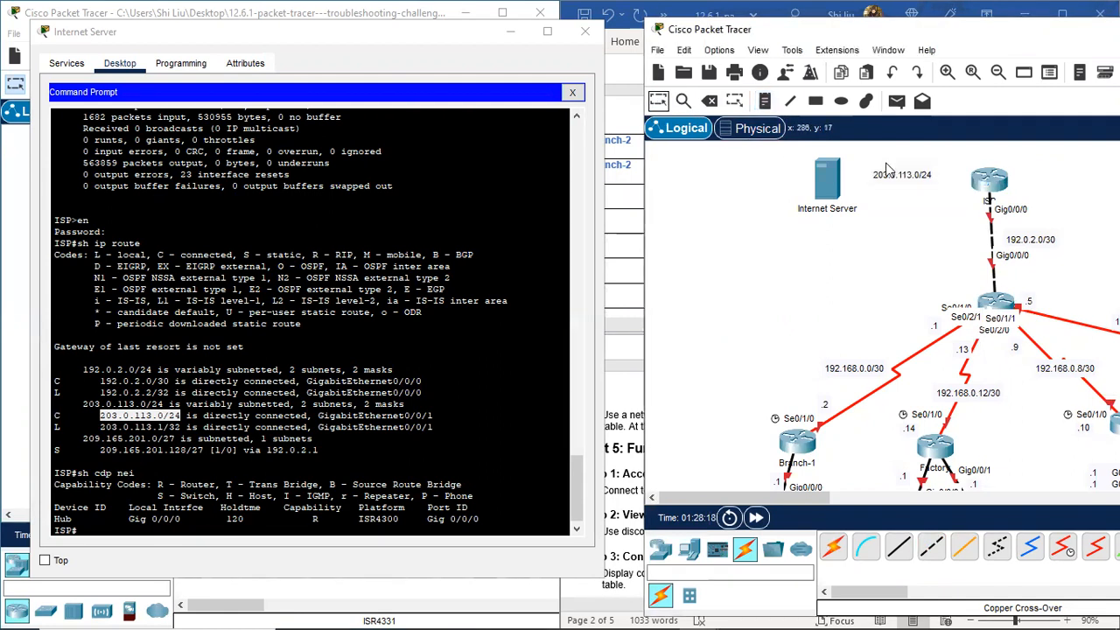
drag(906, 168, 905, 162)
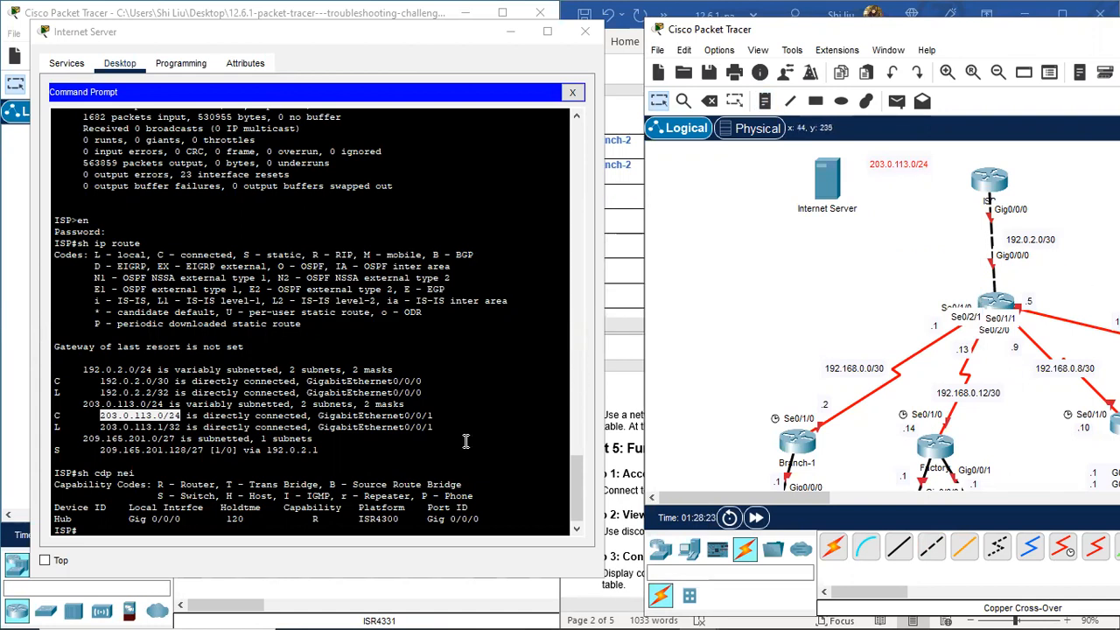
Step: Add .2 and .1 host-address notes on either side of the ISP router
click(118, 529)
key(Return)
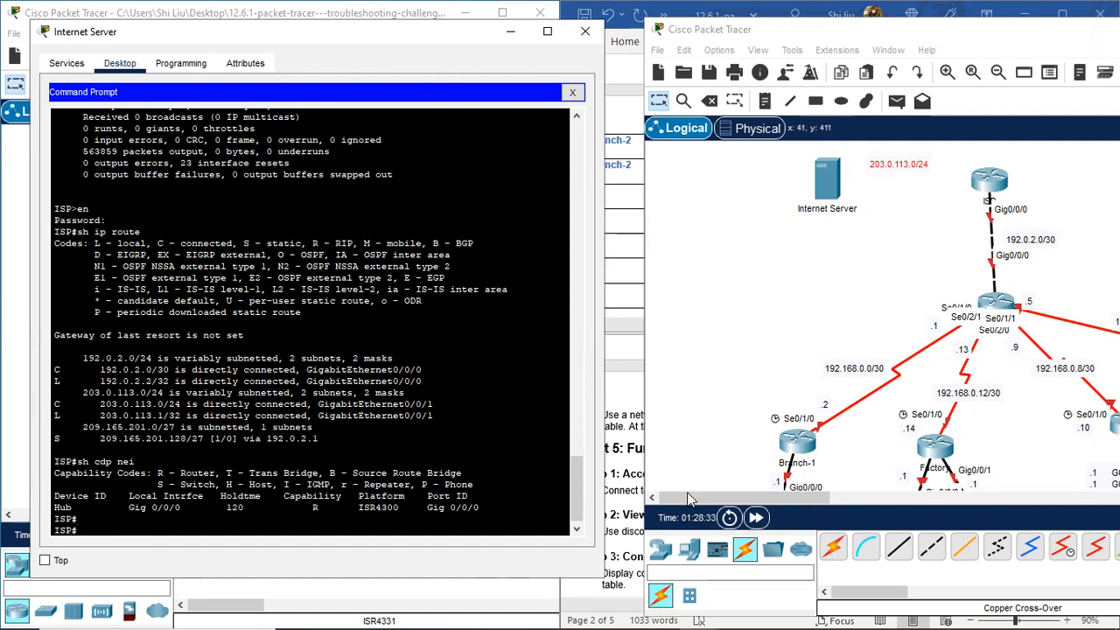
click(765, 101)
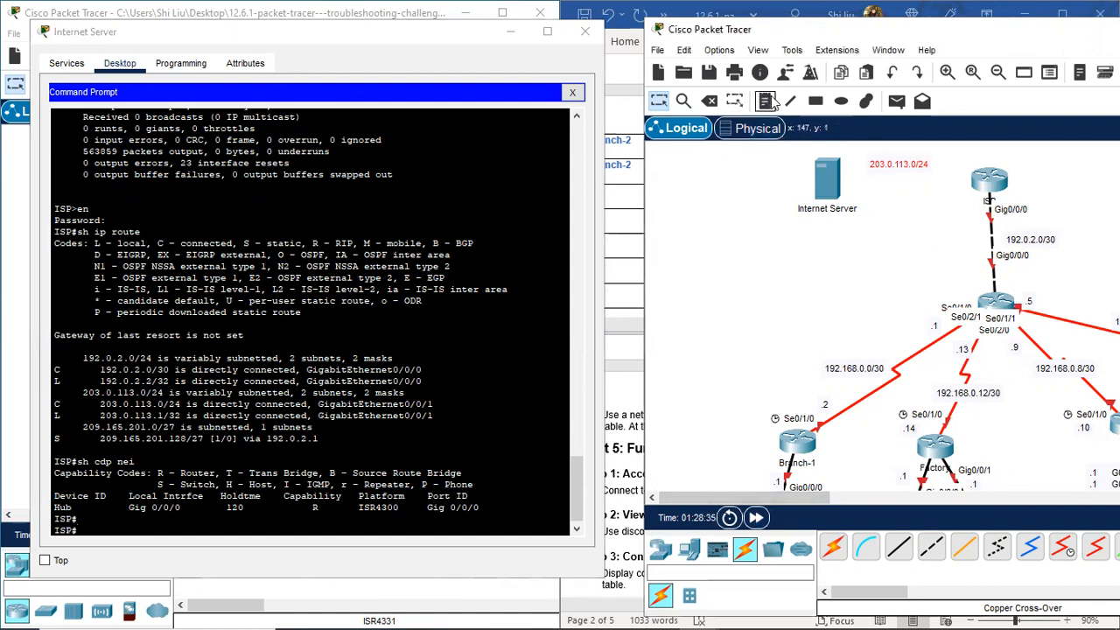
click(1015, 192)
text(.2)
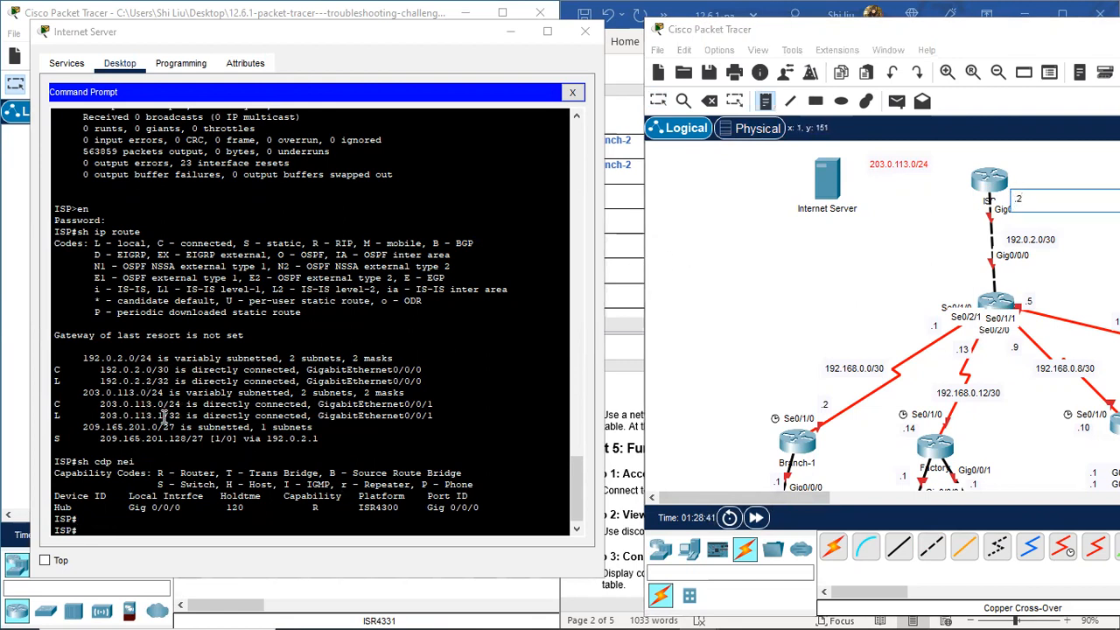
click(948, 170)
text(.1)
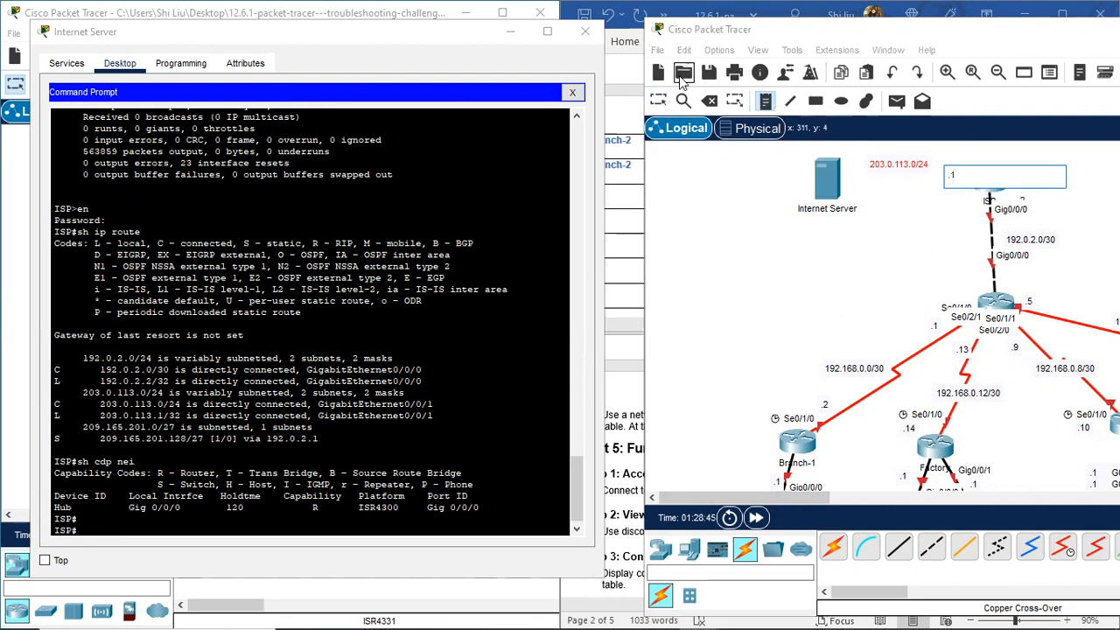
click(987, 201)
drag(1021, 200, 1021, 187)
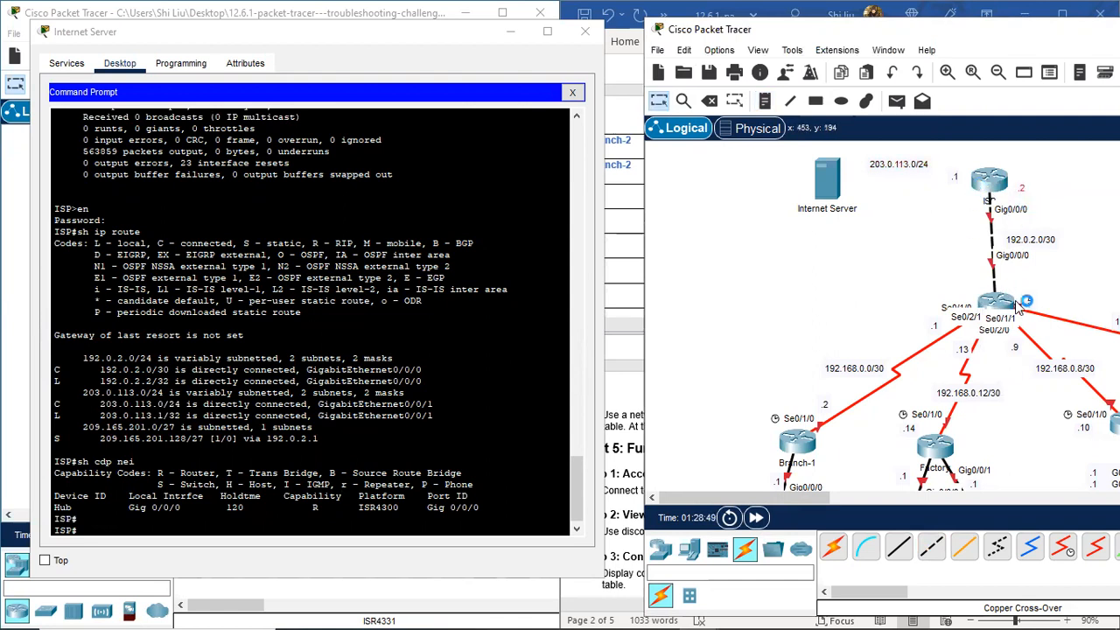
click(149, 525)
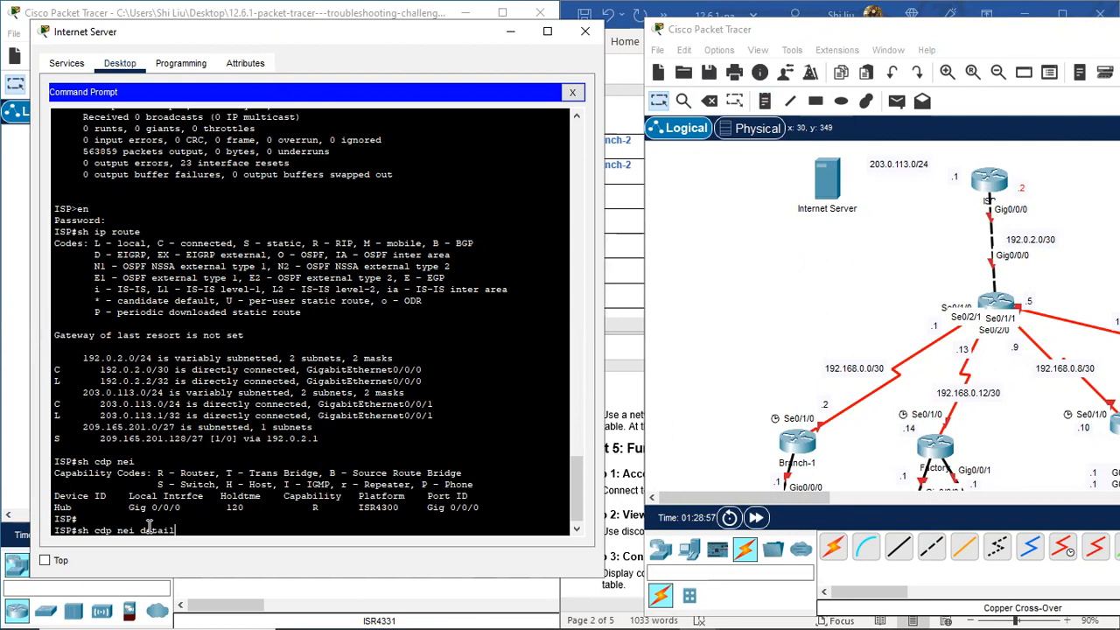
Step: Run sh cdp nei detail on ISP and review the neighbour details
key(Return)
scroll(234, 461, up, 3)
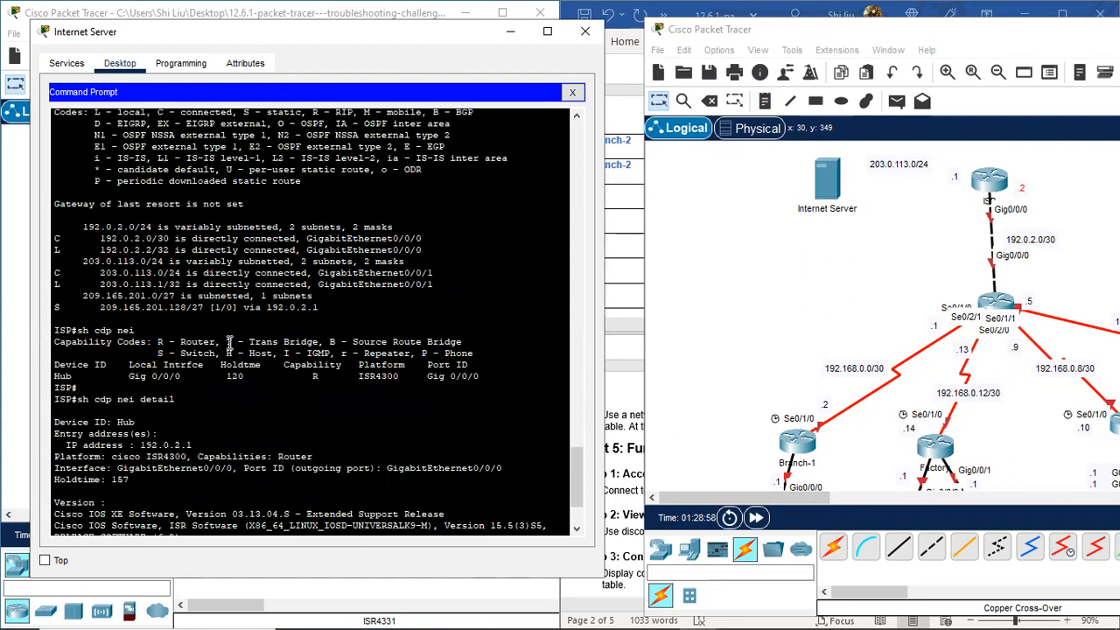
scroll(197, 366, down, 1)
Step: Add a .1 note at the lower, Hub end of the ISP link
click(927, 227)
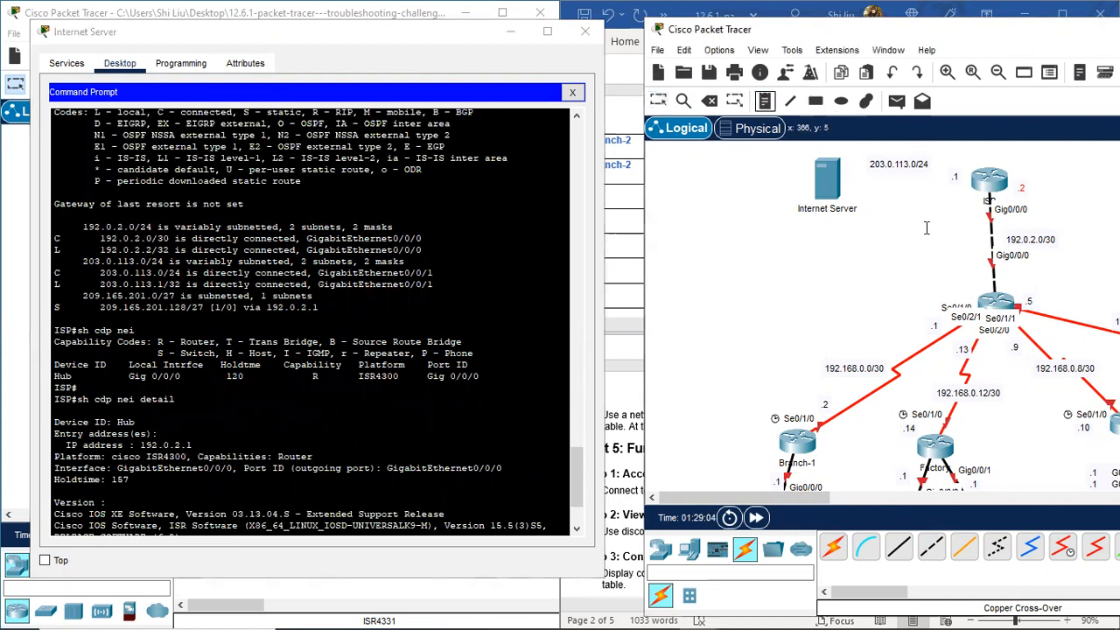
click(1002, 282)
text(.1)
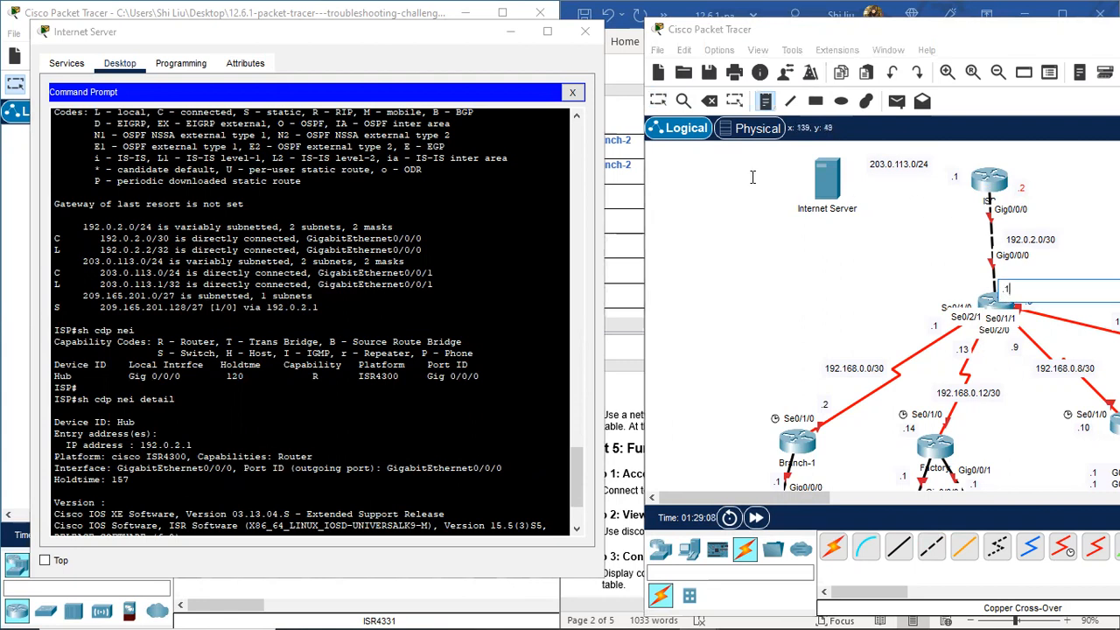
click(657, 101)
drag(1009, 289, 1004, 279)
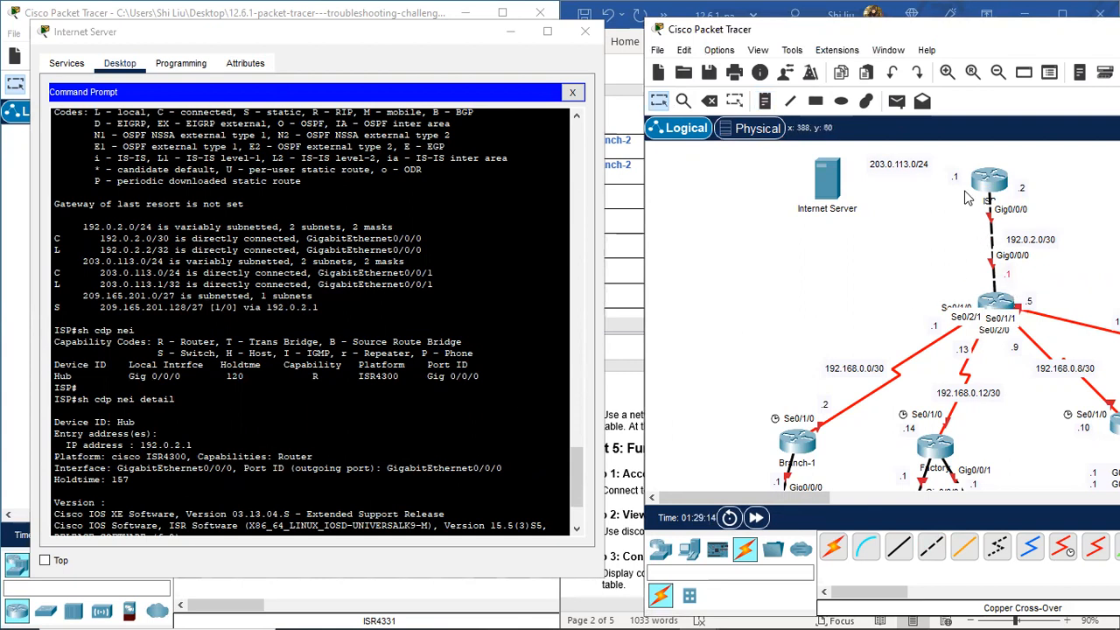
Step: Highlight the 203.0.113.0/24 route and move the server console aside to reveal the other topology
scroll(351, 300, up, 3)
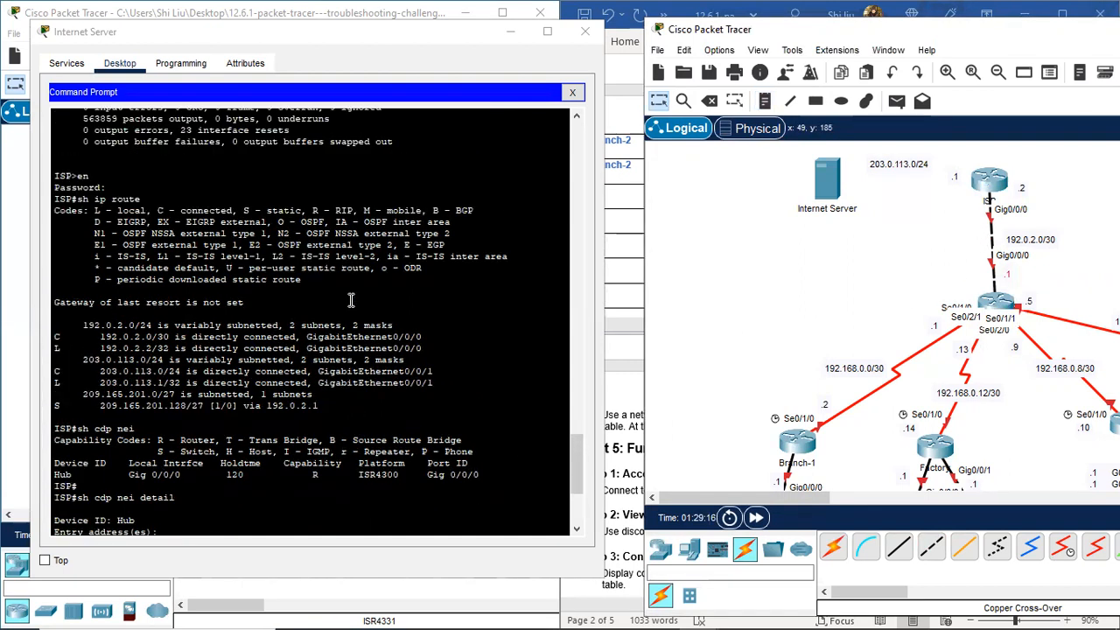
scroll(200, 386, down, 3)
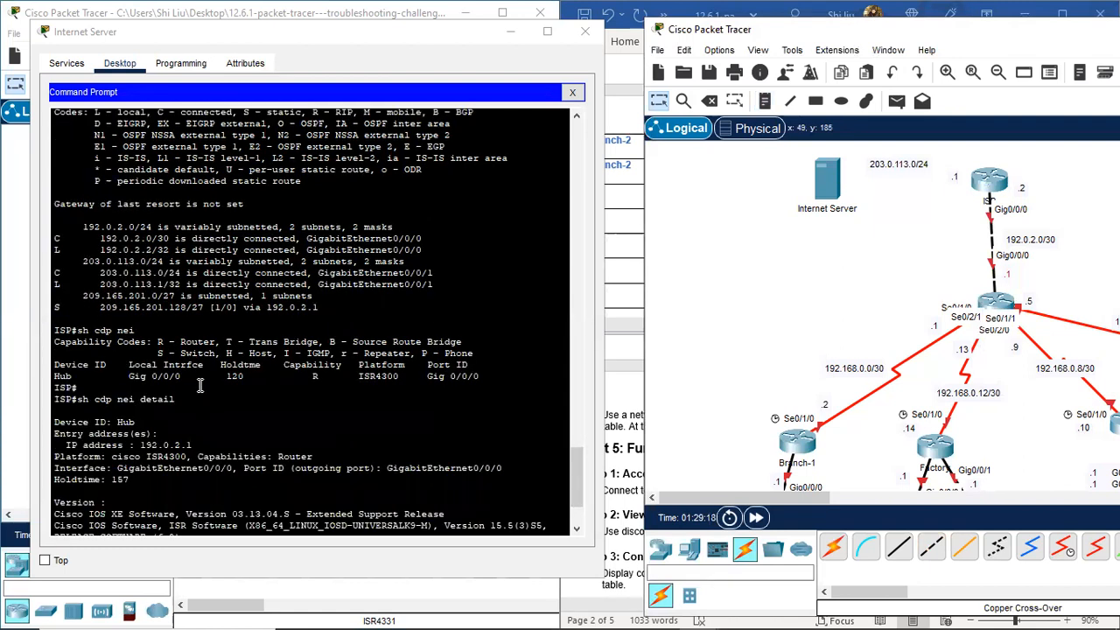
scroll(201, 386, up, 12)
scroll(202, 386, down, 8)
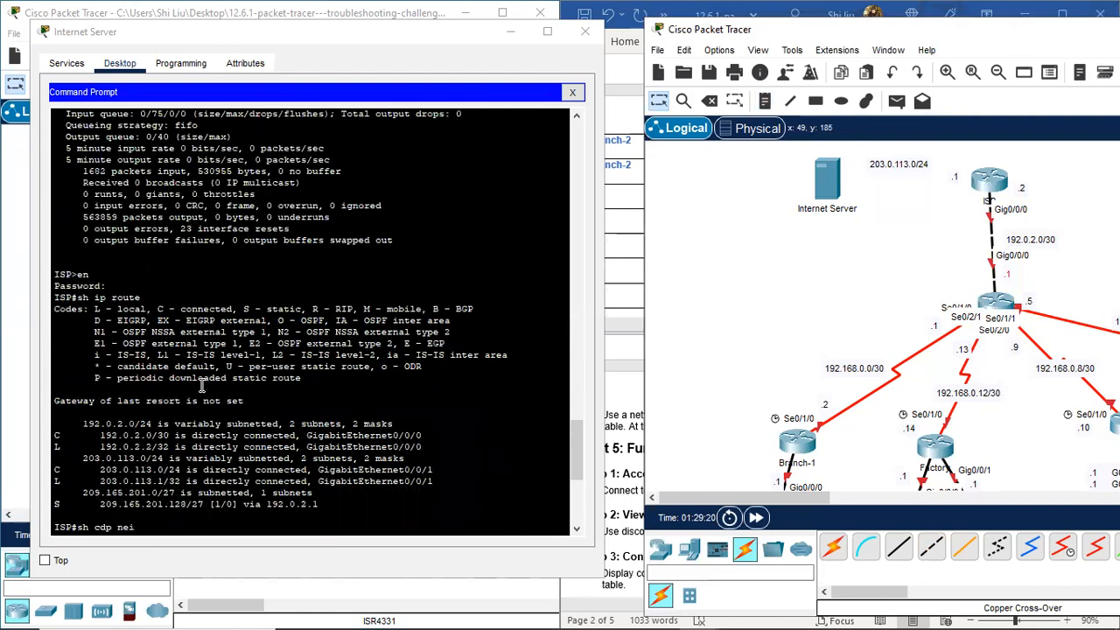
drag(435, 470, 99, 470)
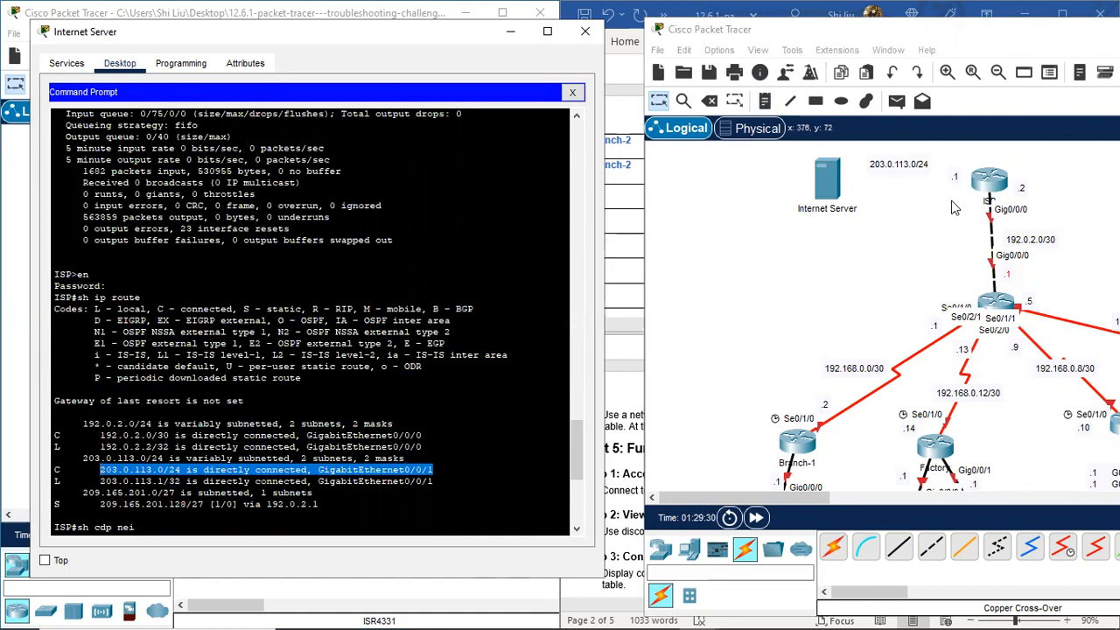
drag(834, 195, 829, 208)
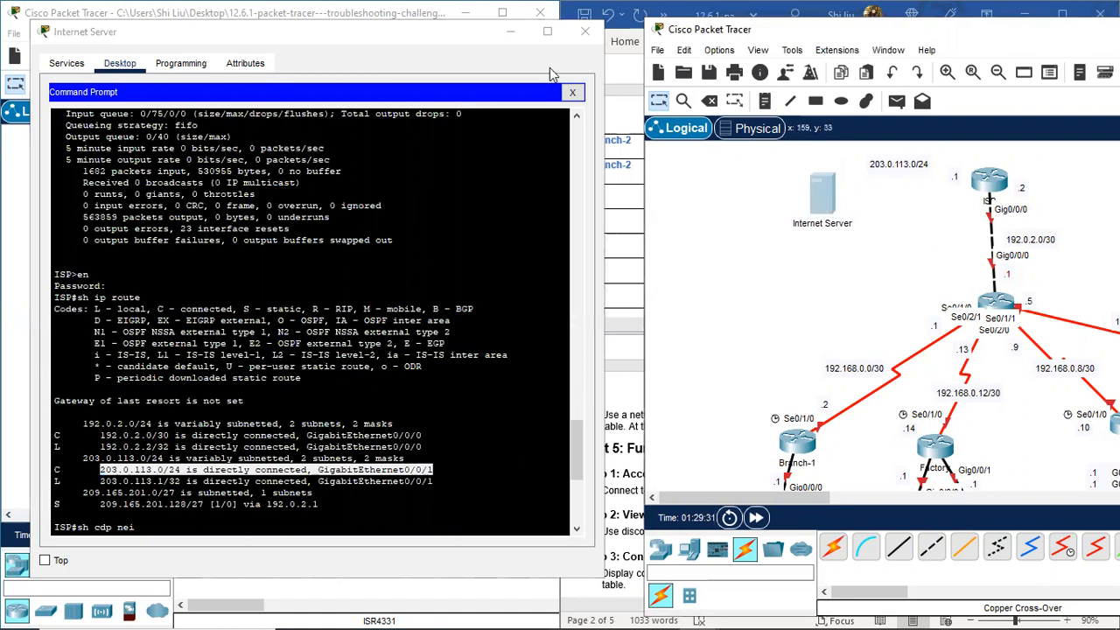
drag(486, 31, 503, 271)
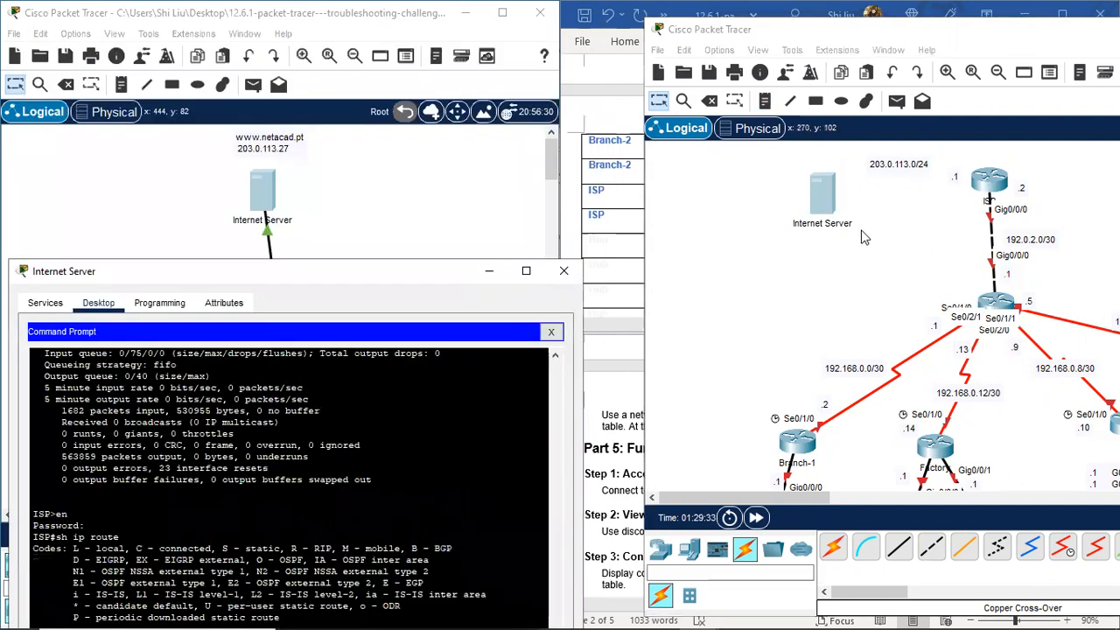
Step: Add a 203.0.113.27 note beside the Internet Server
click(764, 101)
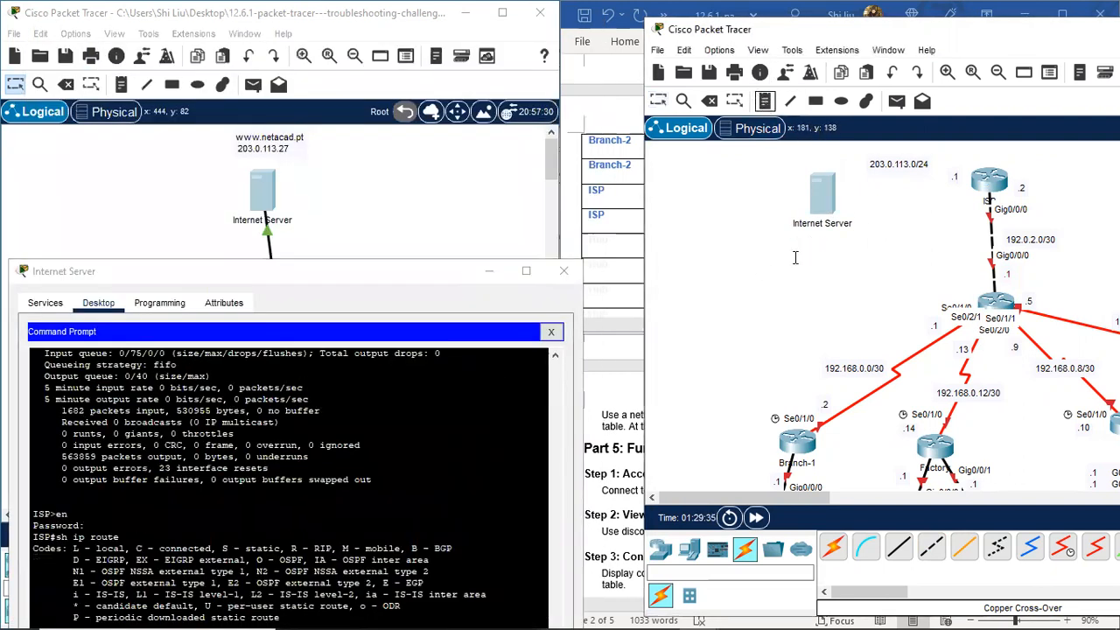
click(785, 243)
text(203.0.113.27)
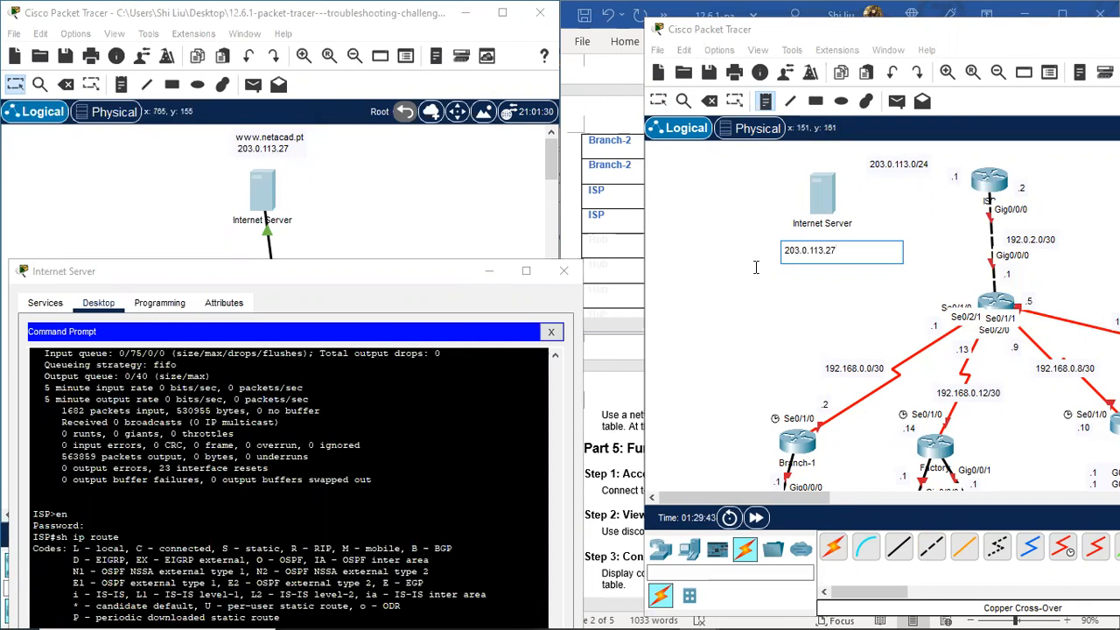
key(Escape)
drag(826, 256, 840, 249)
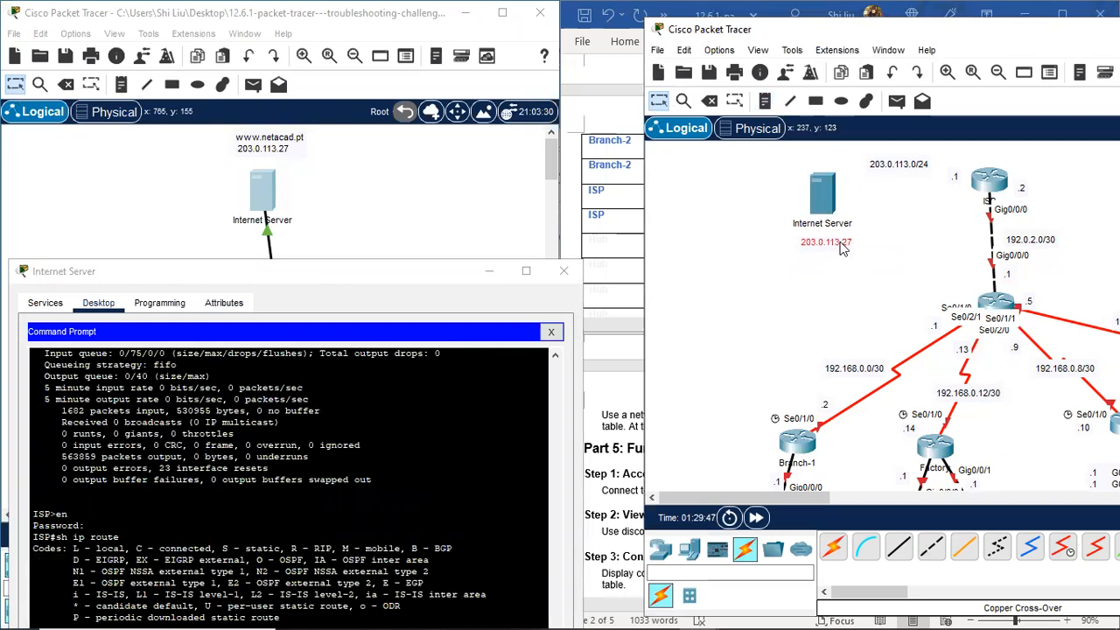
Step: Connect ISP Gig0/0/1 to the server's Fa0 with copper straight-through, then close the server window
click(898, 549)
click(989, 181)
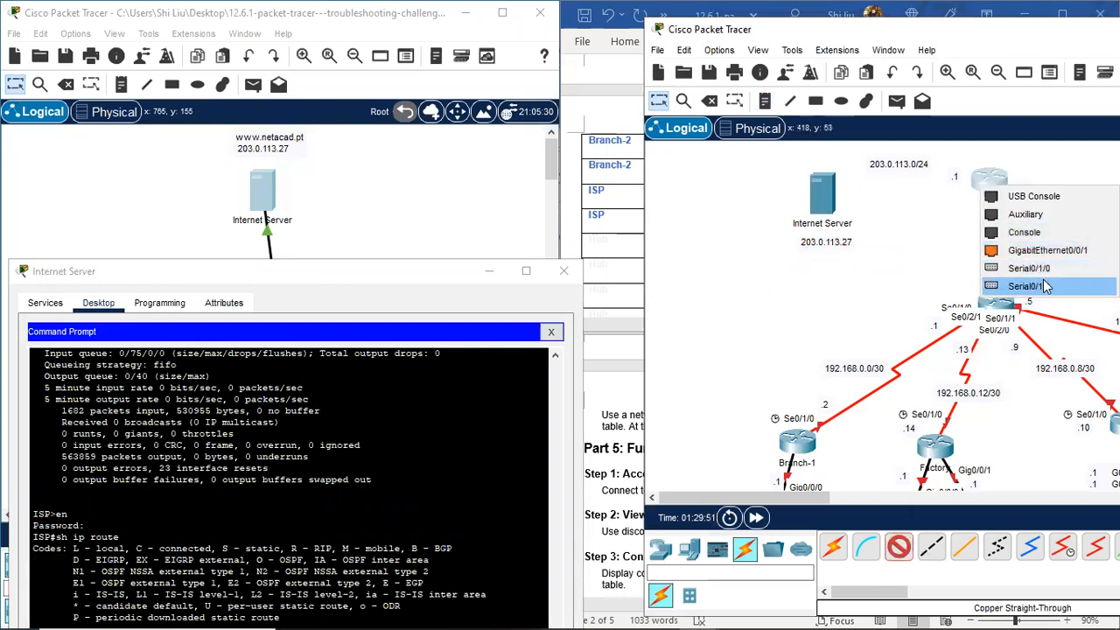
click(1046, 250)
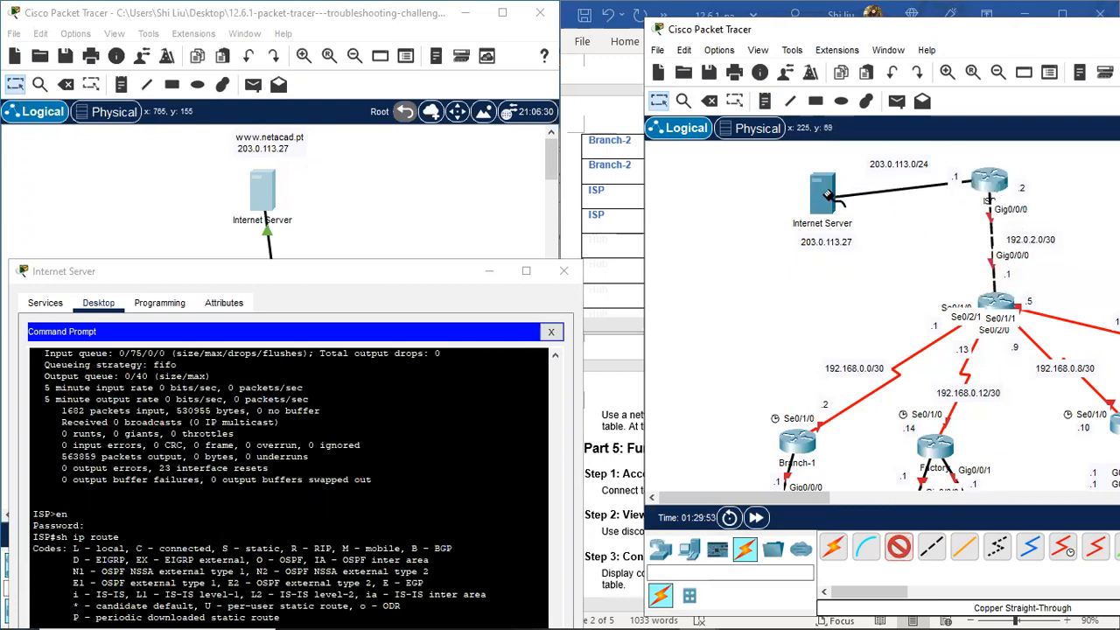
click(828, 196)
click(841, 198)
drag(821, 195, 812, 183)
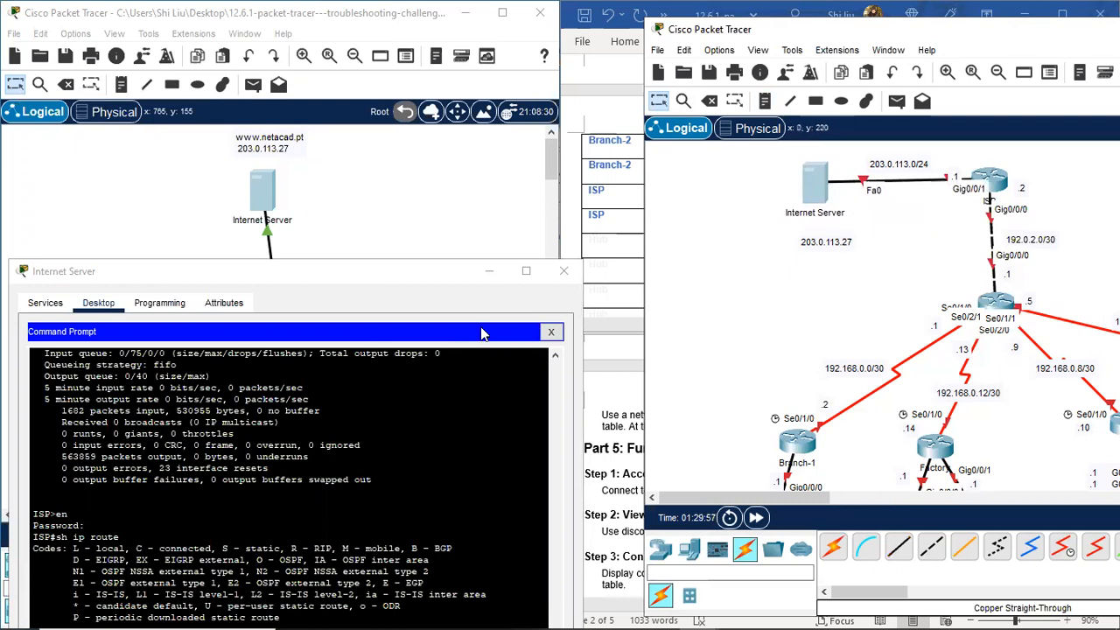
click(563, 270)
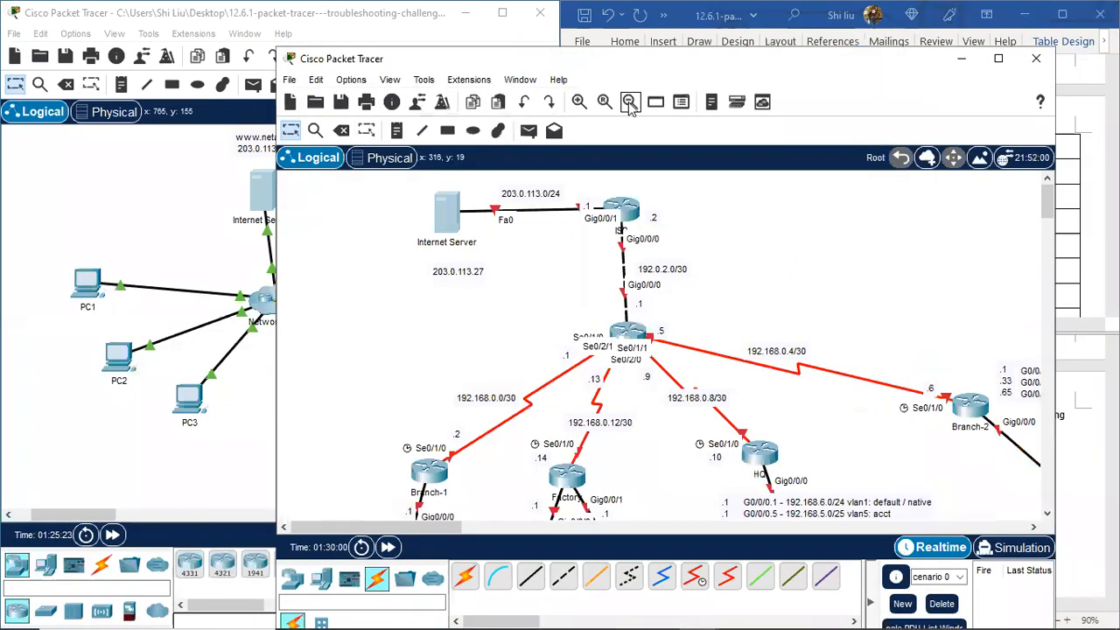
Step: Enlarge the cabled topology window, zooming out and back in
click(628, 103)
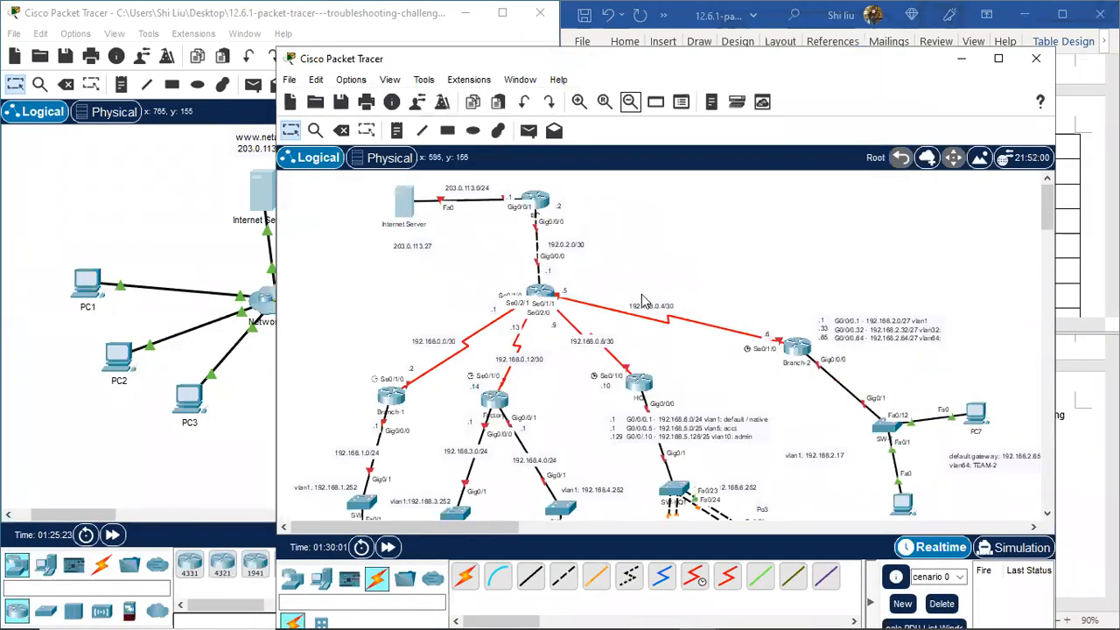
click(628, 103)
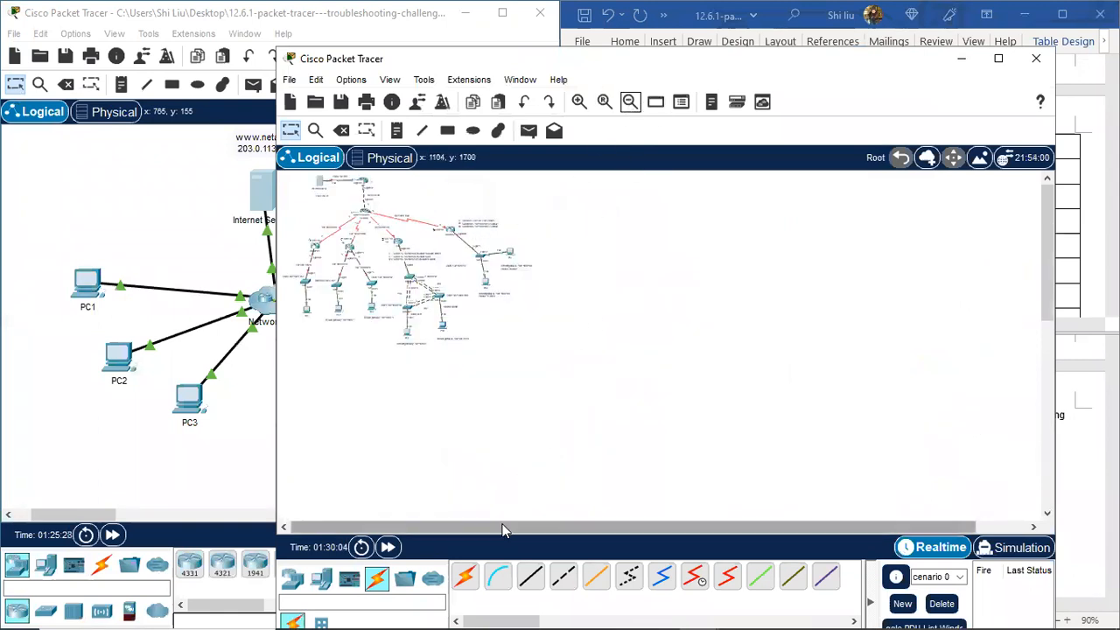
click(578, 102)
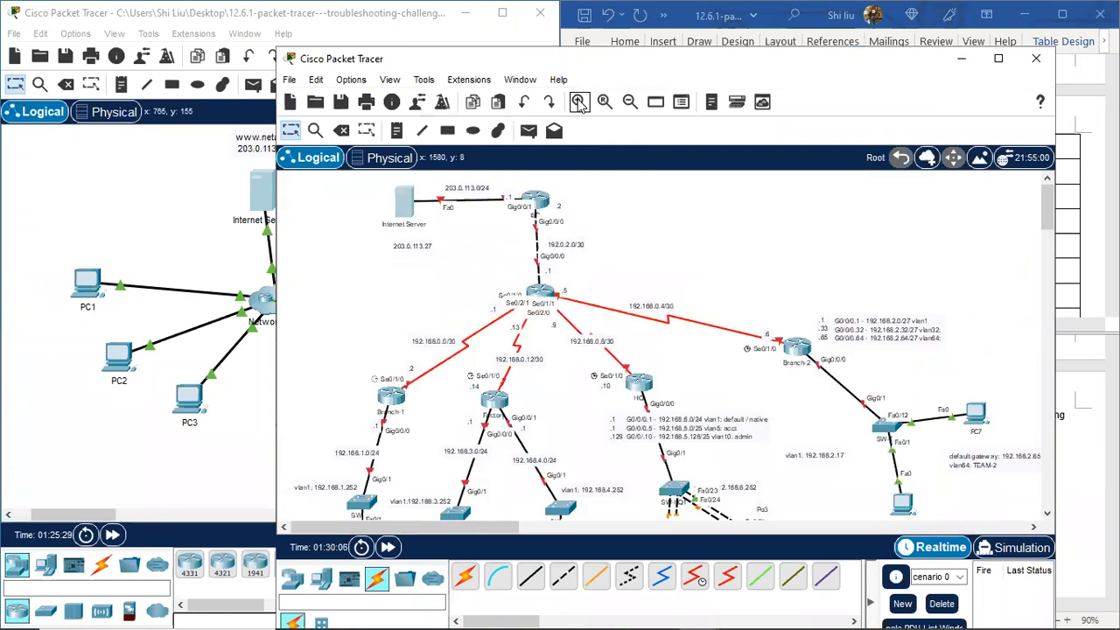
Step: Scroll the canvas and Word's top pane through the addressing table
scroll(680, 277, down, 5)
scroll(687, 278, up, 2)
scroll(687, 278, up, 3)
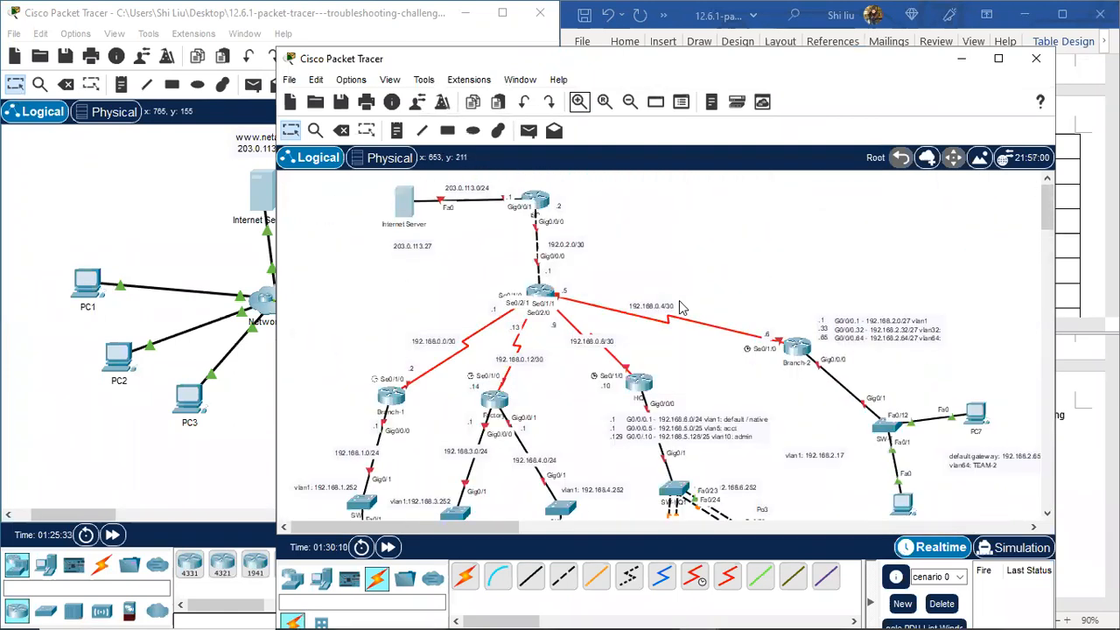
scroll(682, 308, down, 3)
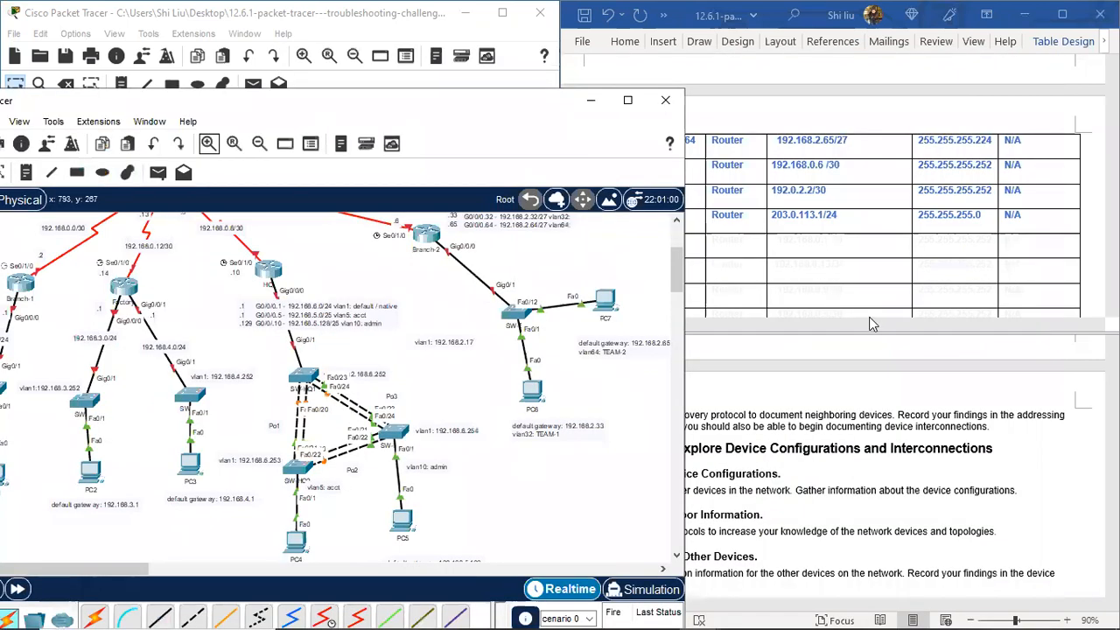
scroll(908, 210, up, 3)
scroll(908, 210, up, 3)
scroll(875, 210, down, 8)
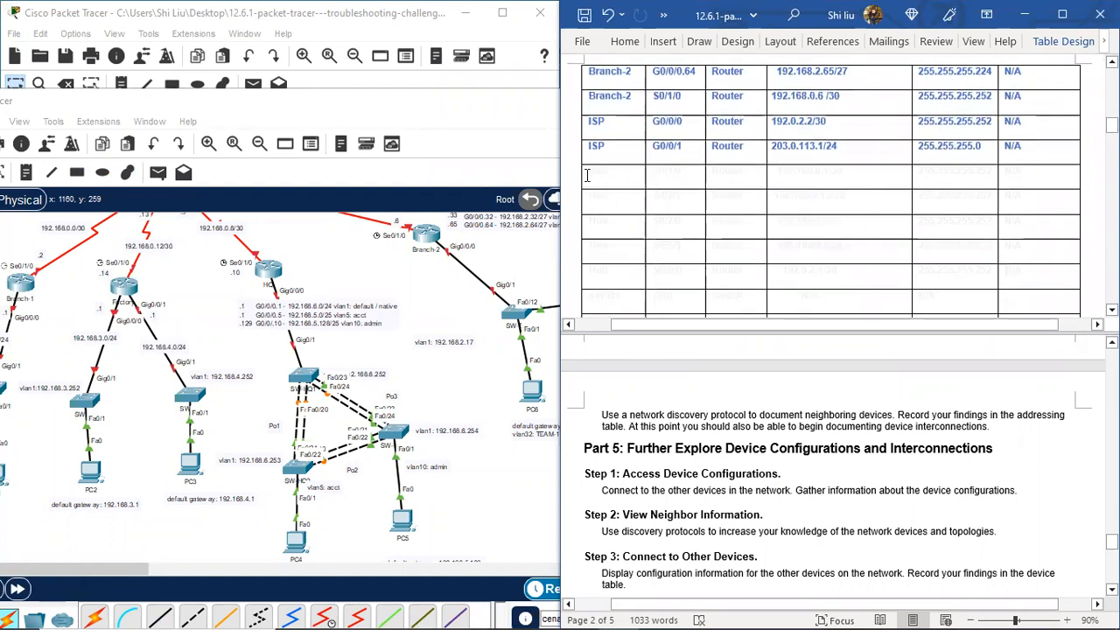
scroll(1013, 297, down, 2)
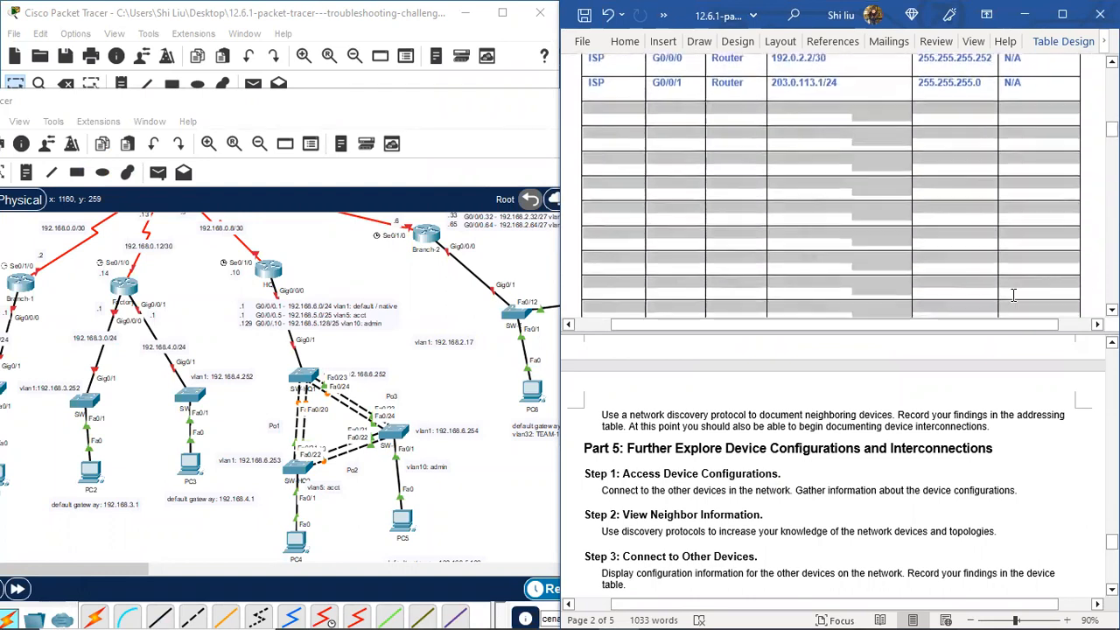
scroll(1006, 262, down, 10)
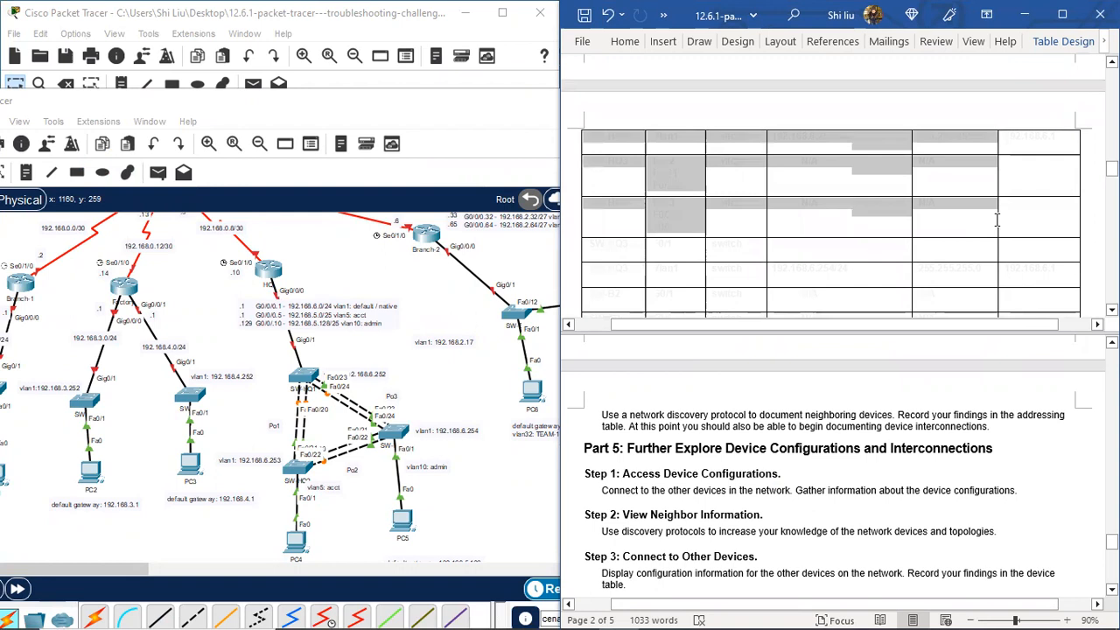
scroll(999, 193, down, 5)
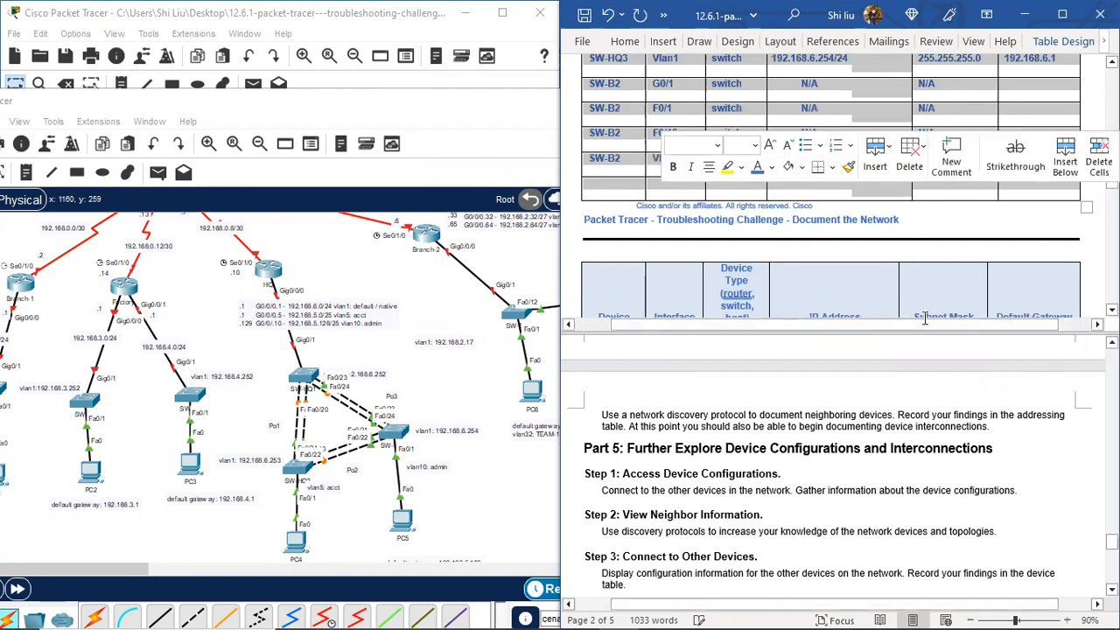
Step: Use View > Remove Split in Word, review the addressing table, then bring Packet Tracer forward
click(973, 42)
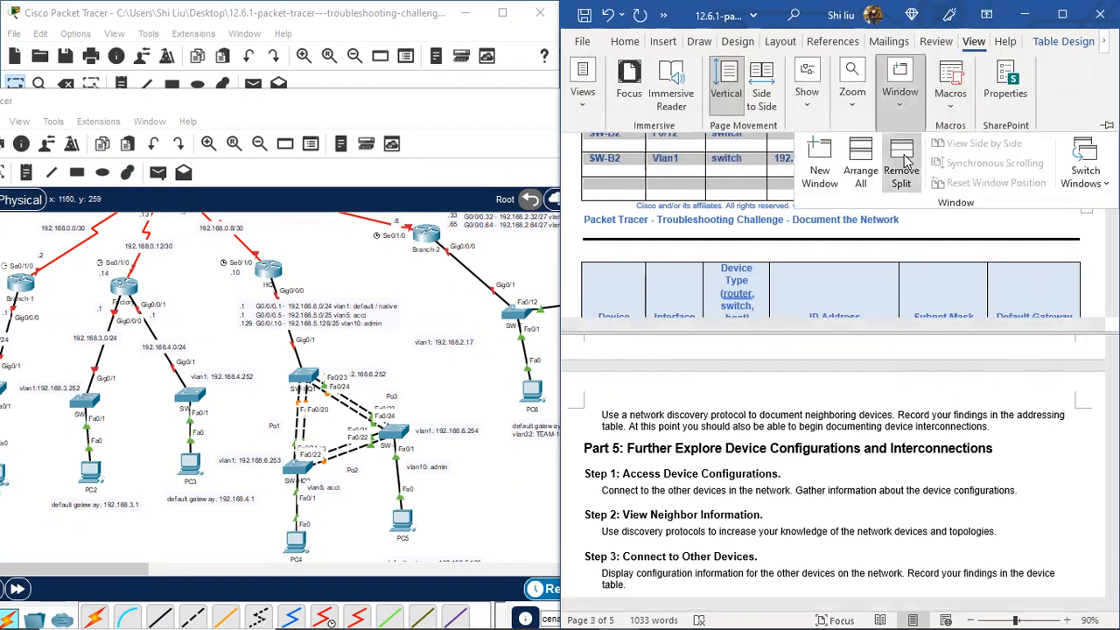
click(902, 171)
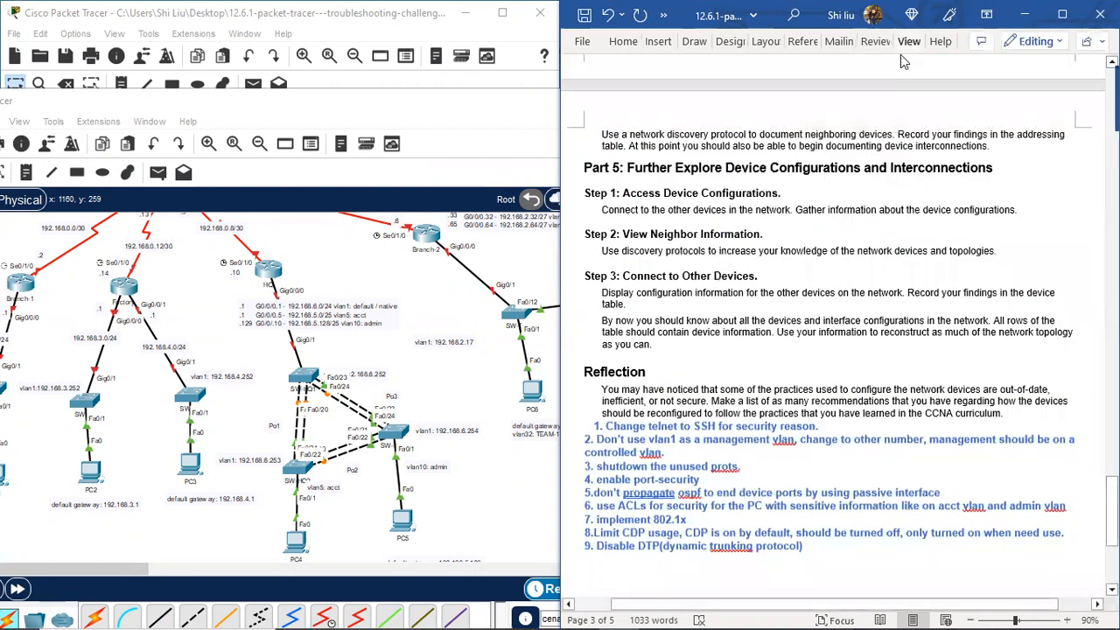
scroll(936, 214, up, 20)
scroll(937, 214, up, 5)
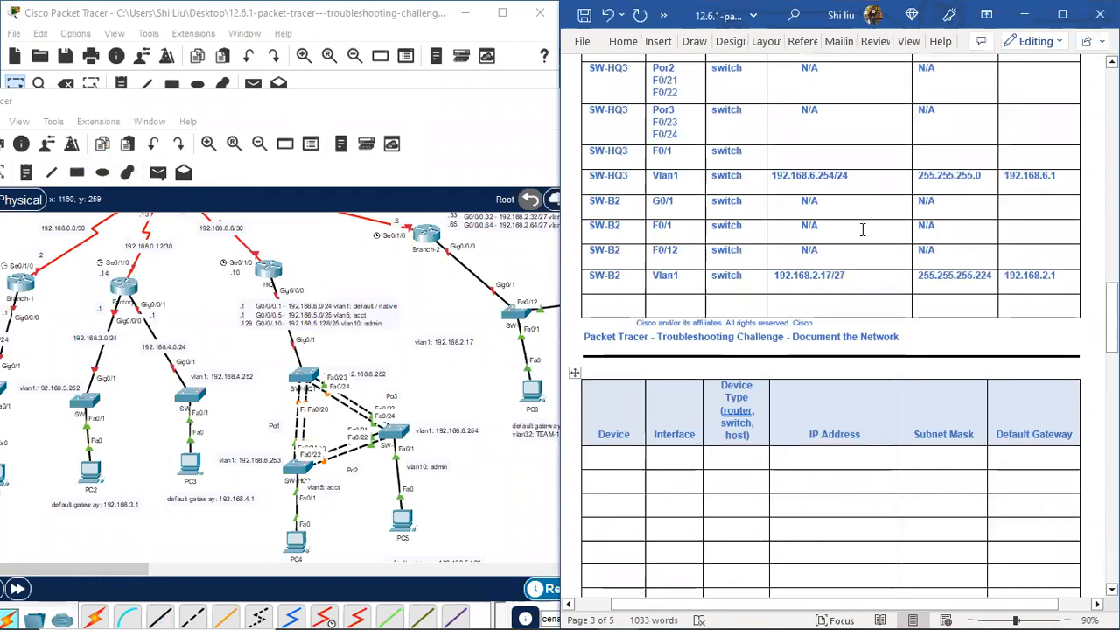
scroll(862, 230, up, 10)
scroll(862, 229, up, 15)
scroll(864, 228, down, 20)
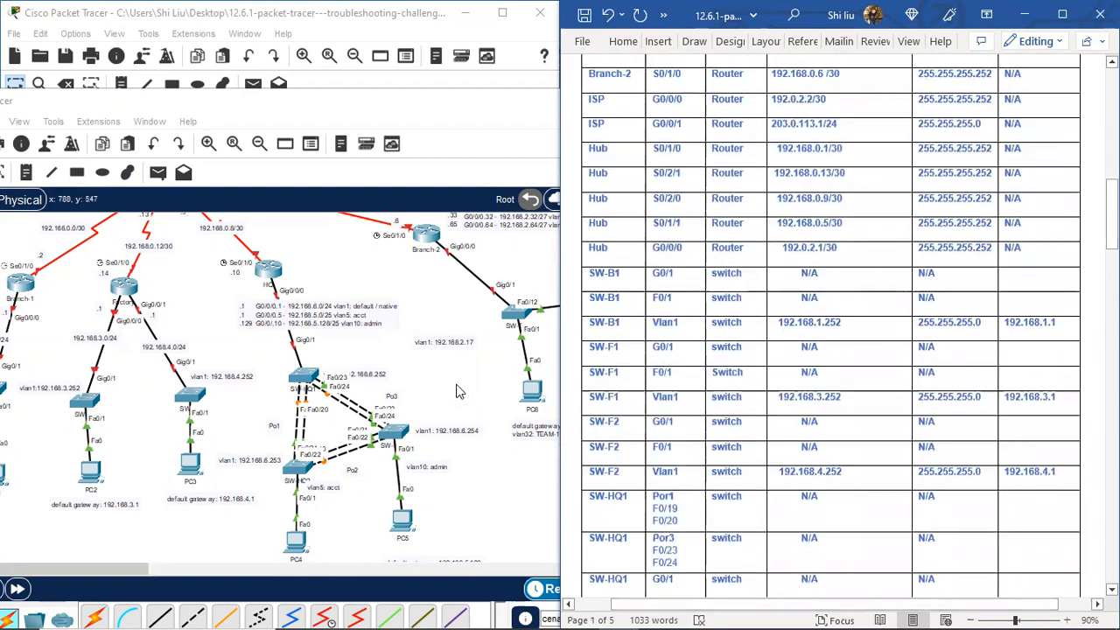
scroll(863, 282, down, 3)
scroll(863, 282, down, 10)
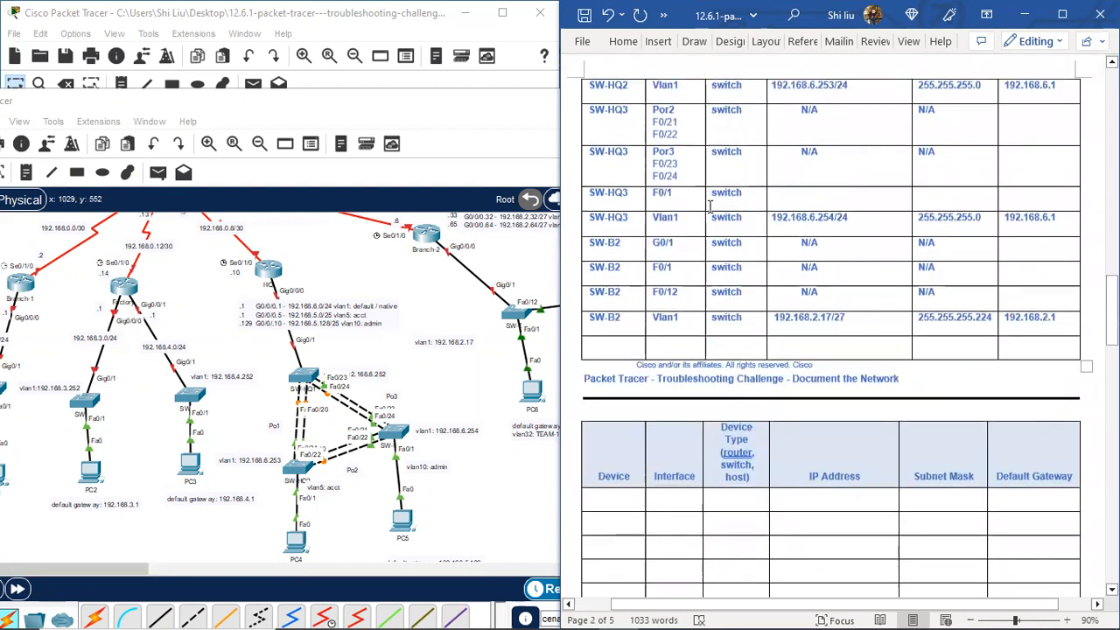
scroll(710, 206, up, 1)
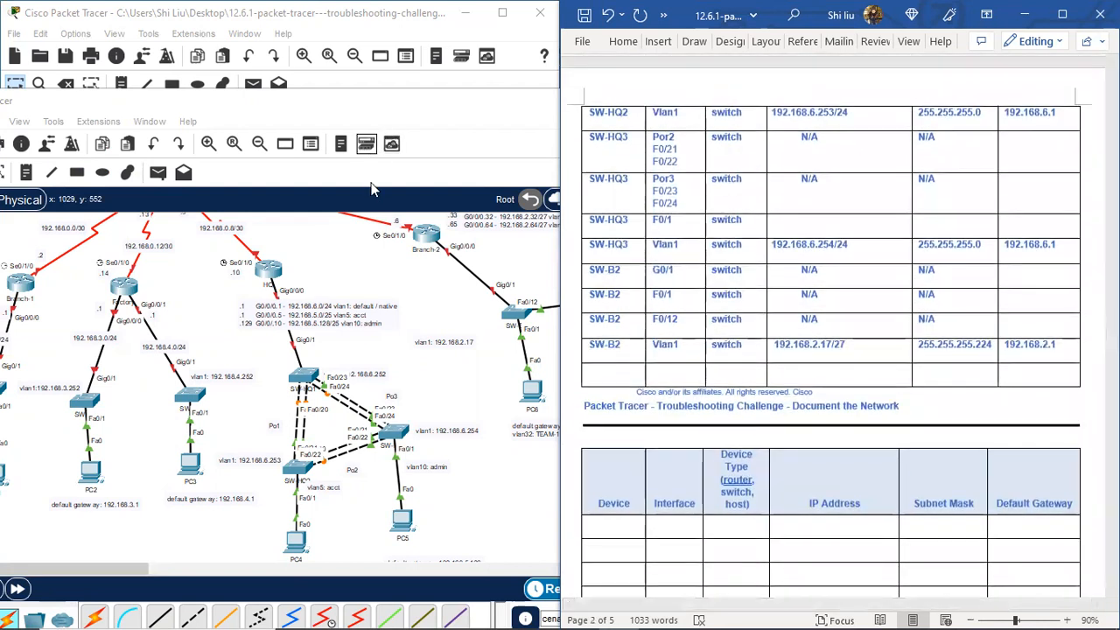
click(758, 236)
click(343, 113)
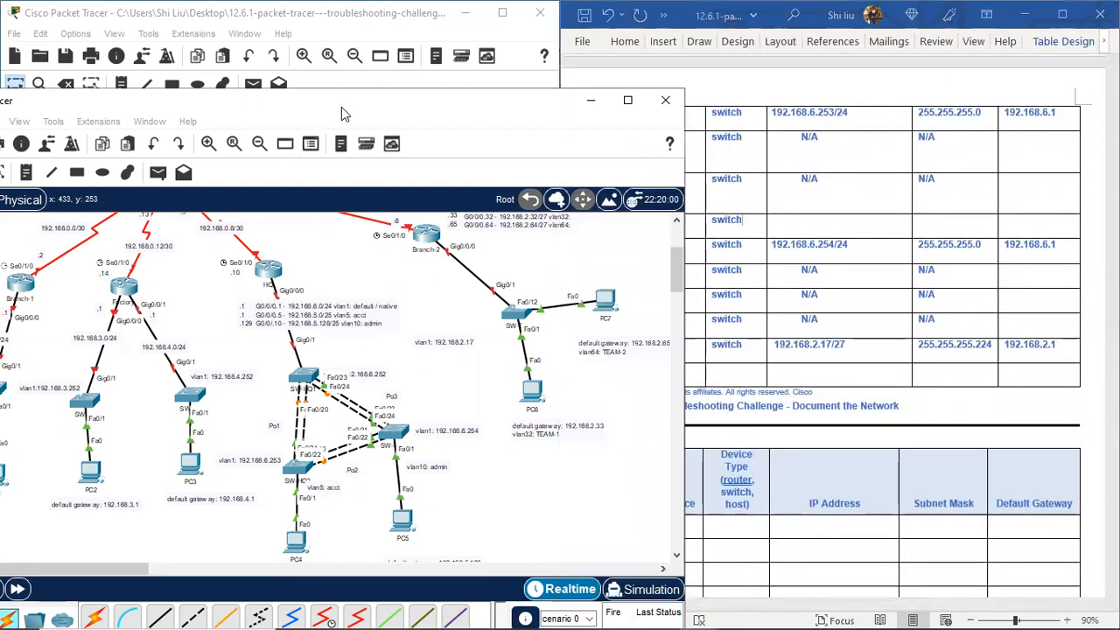
Step: Drag the Packet Tracer window left to uncover Word's addressing table
drag(341, 107, 845, 99)
scroll(841, 263, up, 1)
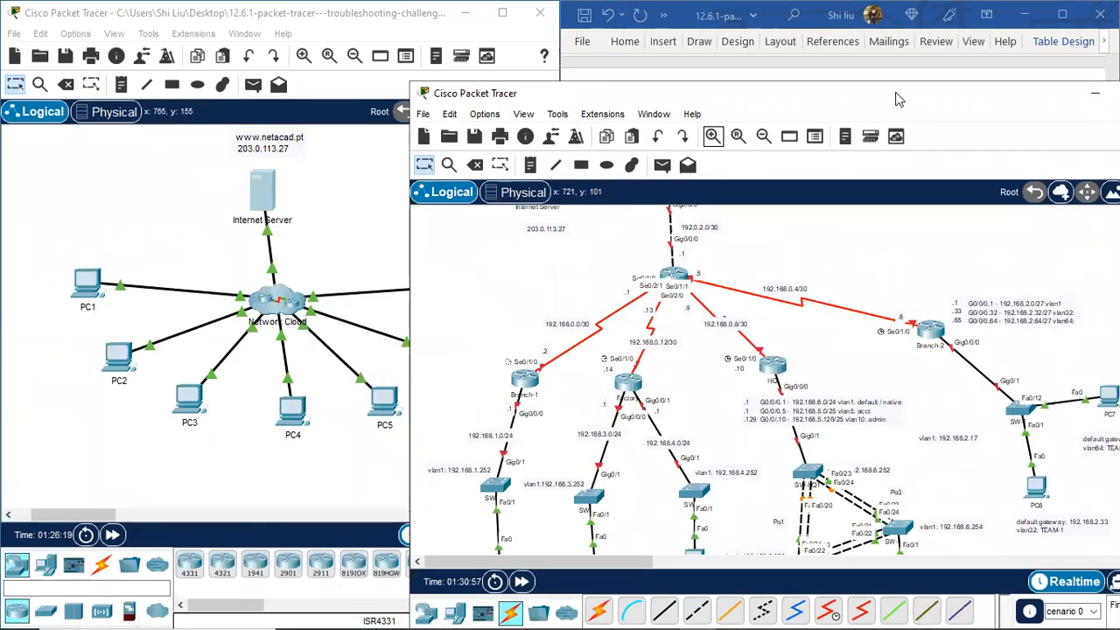
drag(897, 98, 507, 142)
scroll(822, 168, up, 5)
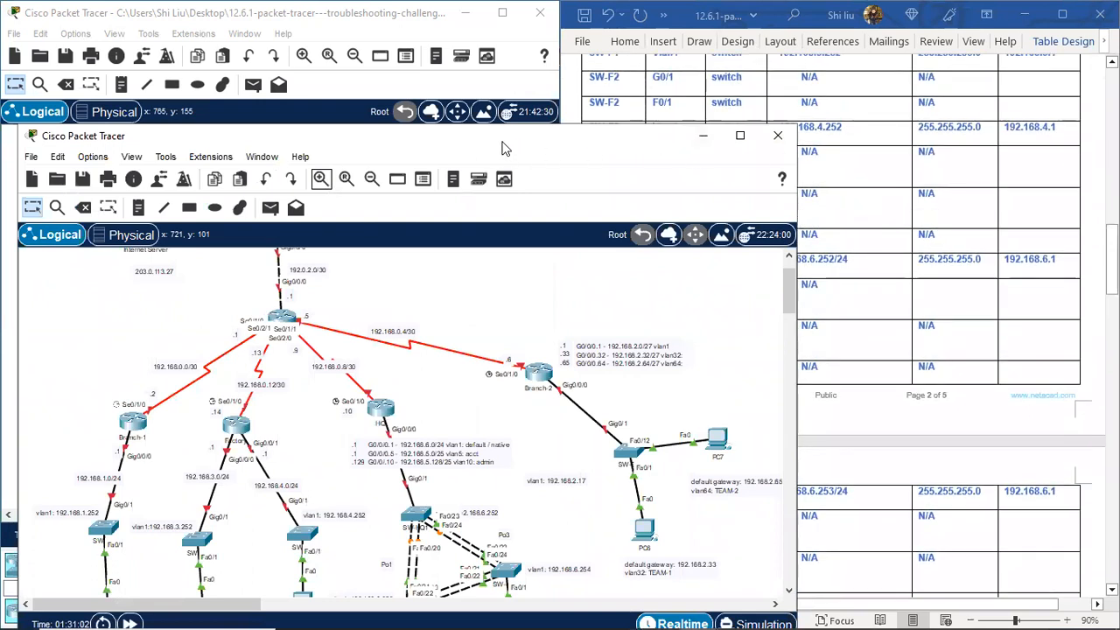
drag(503, 149, 350, 140)
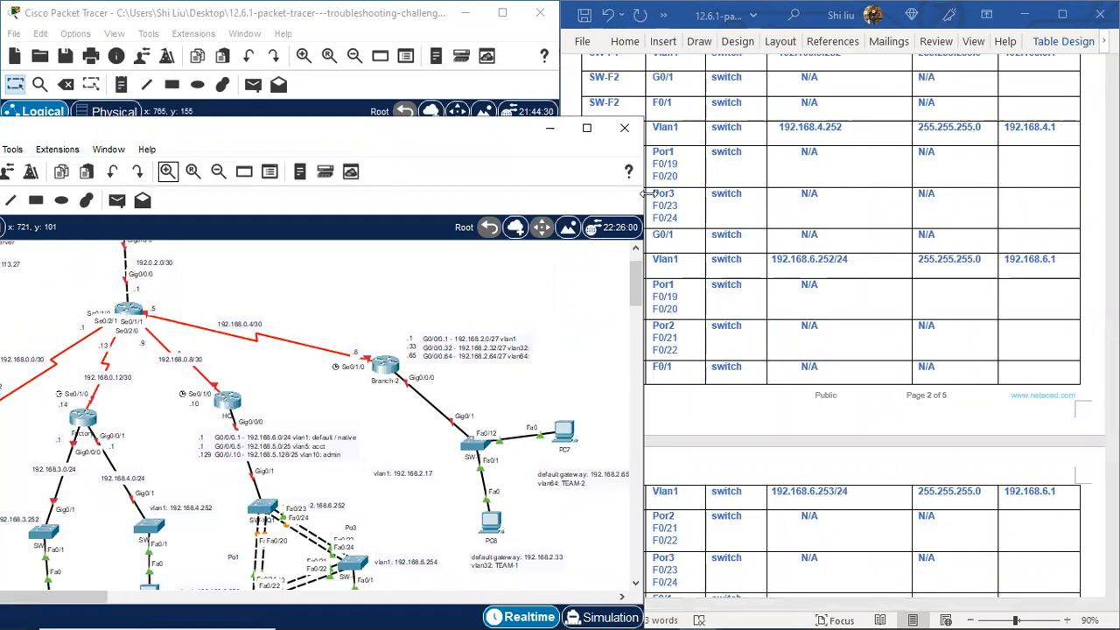
Step: Resize the topology window to fill the left half and scroll Word to page 1's top
drag(644, 193, 319, 193)
drag(185, 132, 402, 49)
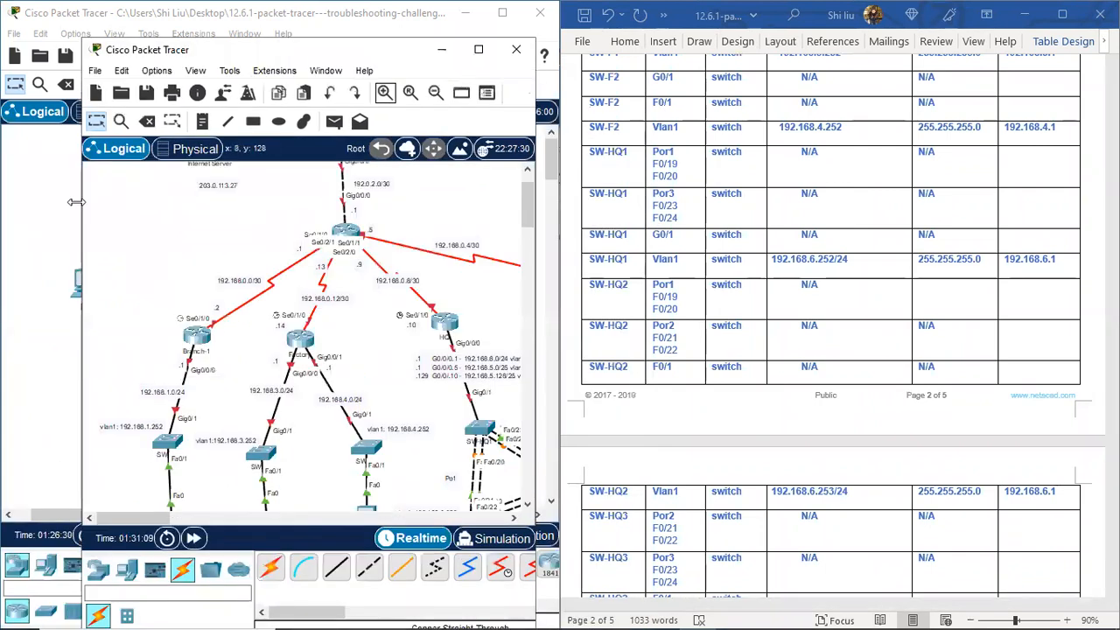
drag(76, 202, 0, 202)
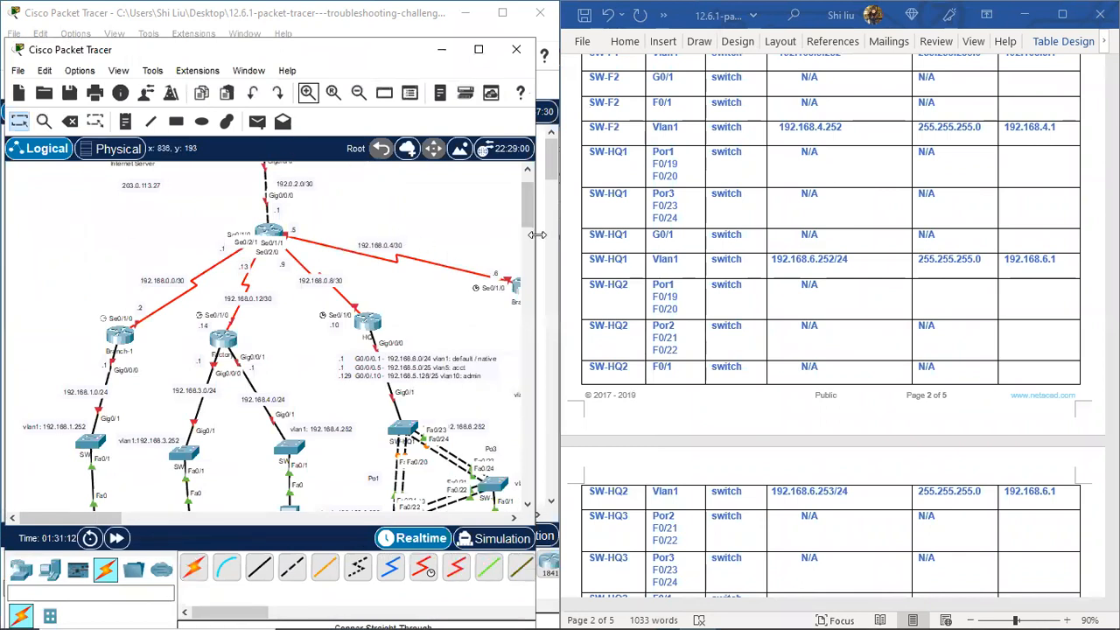
drag(560, 236, 581, 236)
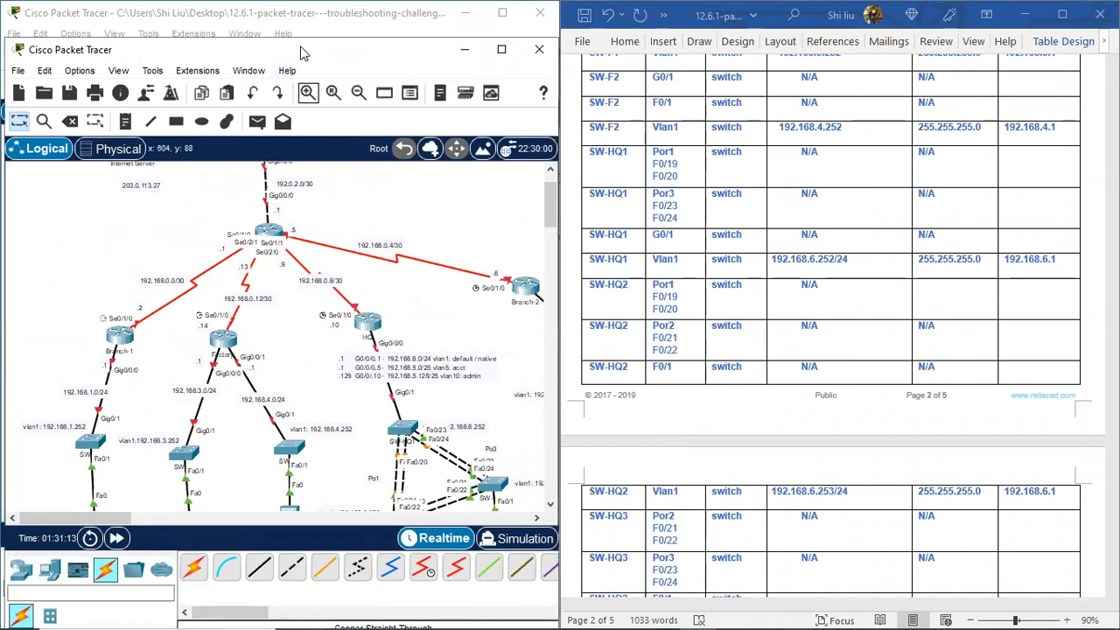
drag(299, 46, 288, 14)
scroll(869, 256, up, 10)
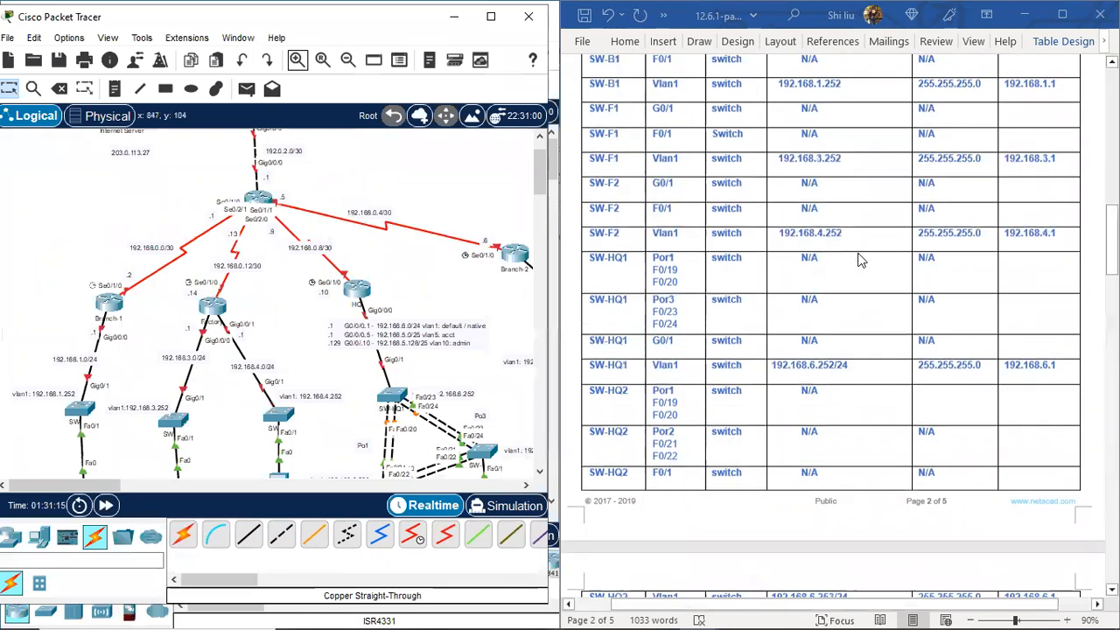
scroll(869, 256, up, 10)
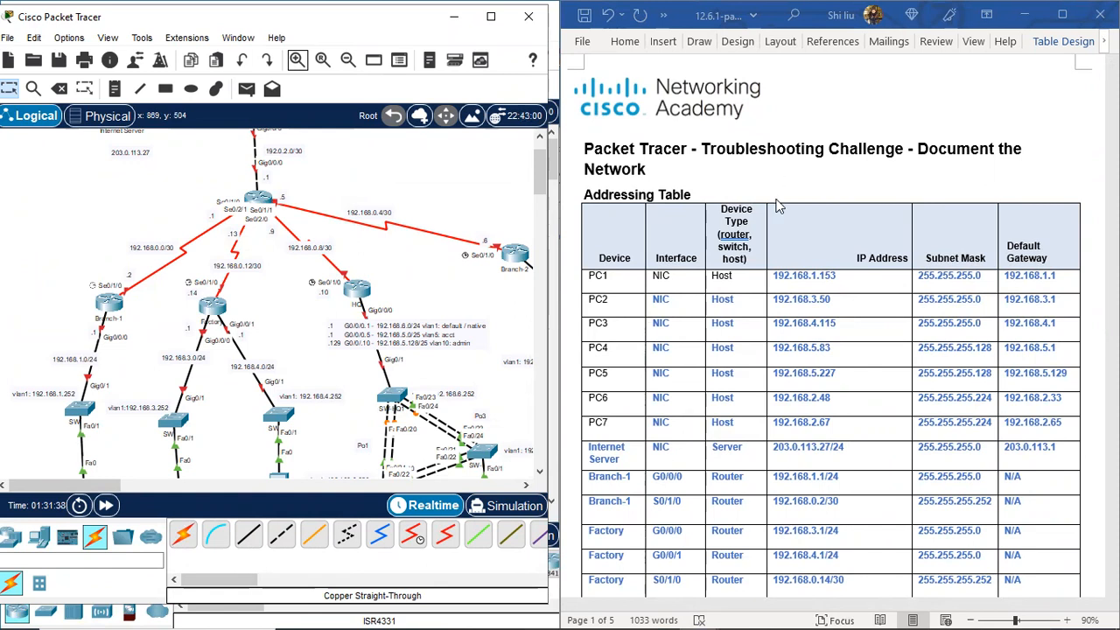
mouse_move(452, 604)
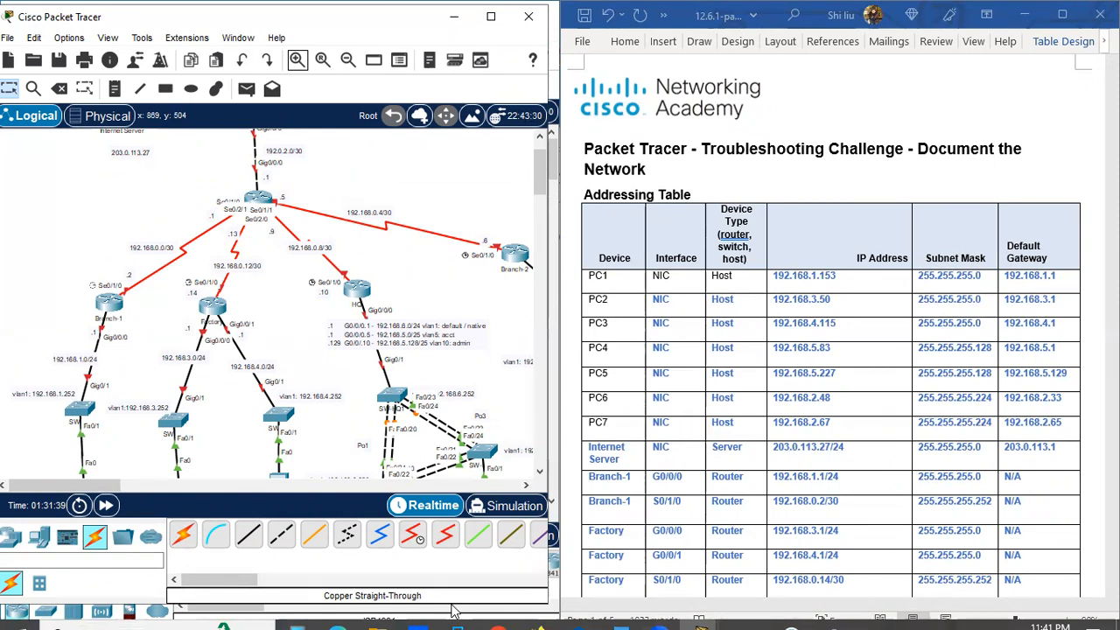